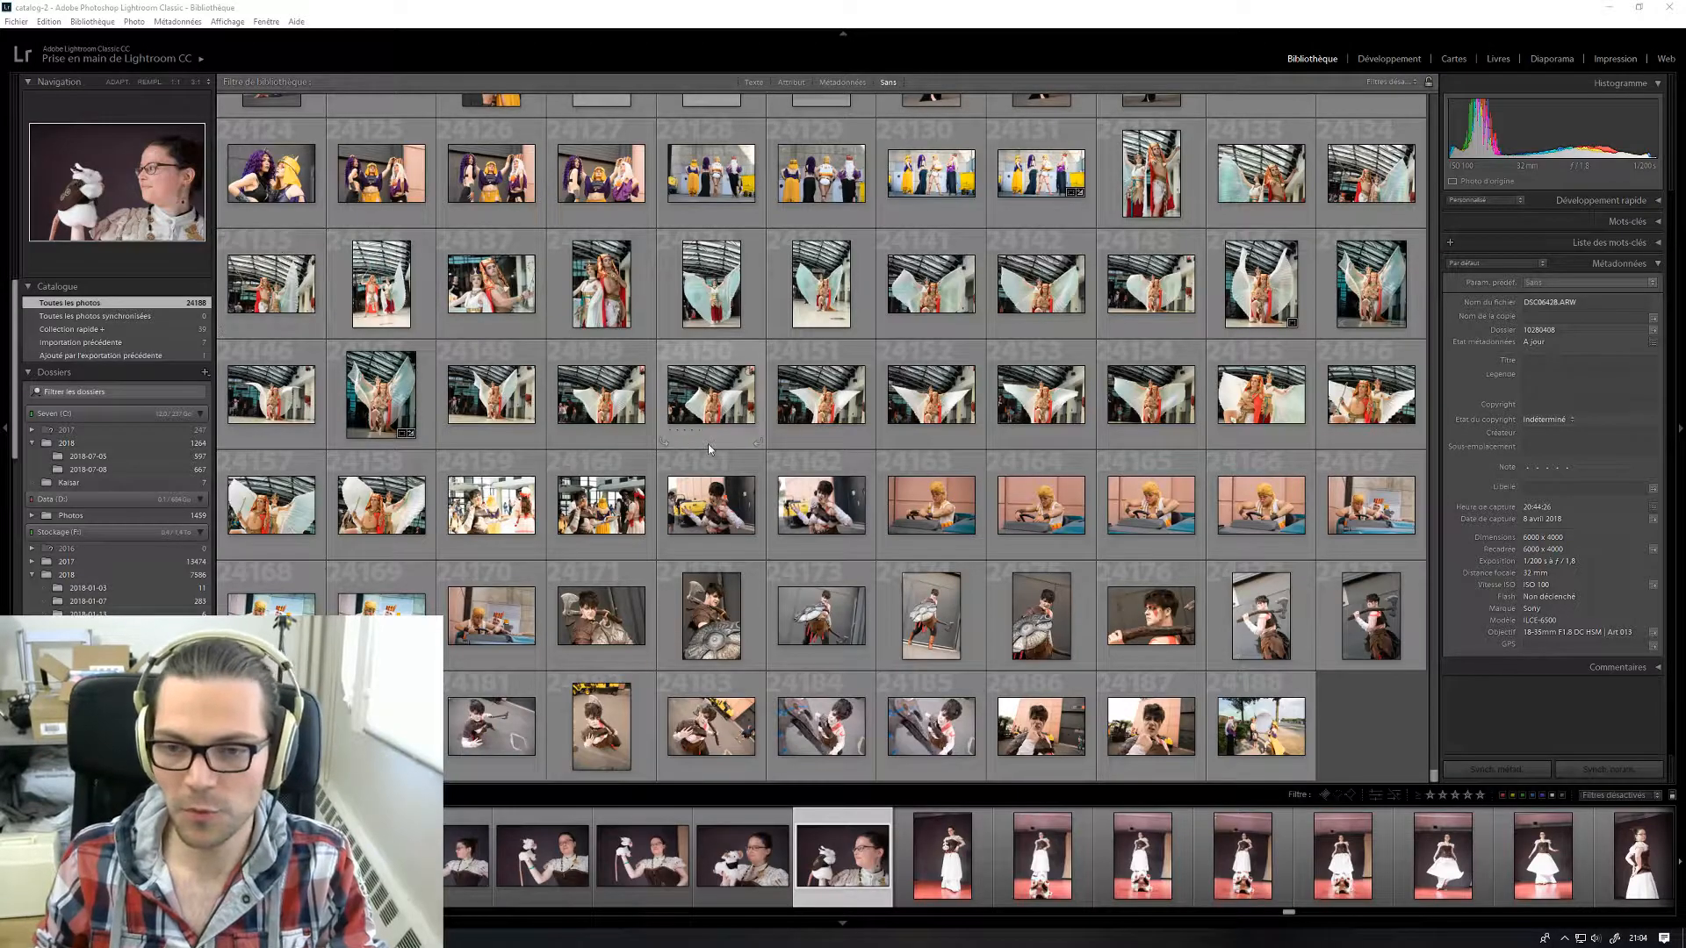
- Open the photo of the axe-carrying warrior with the shield from the catalog in the Develop module
{"action": "scroll", "coordinate": [1333, 719], "scroll_direction": "up", "scroll_amount": 3}
{"action": "scroll", "coordinate": [1336, 722], "scroll_direction": "down", "scroll_amount": 3}
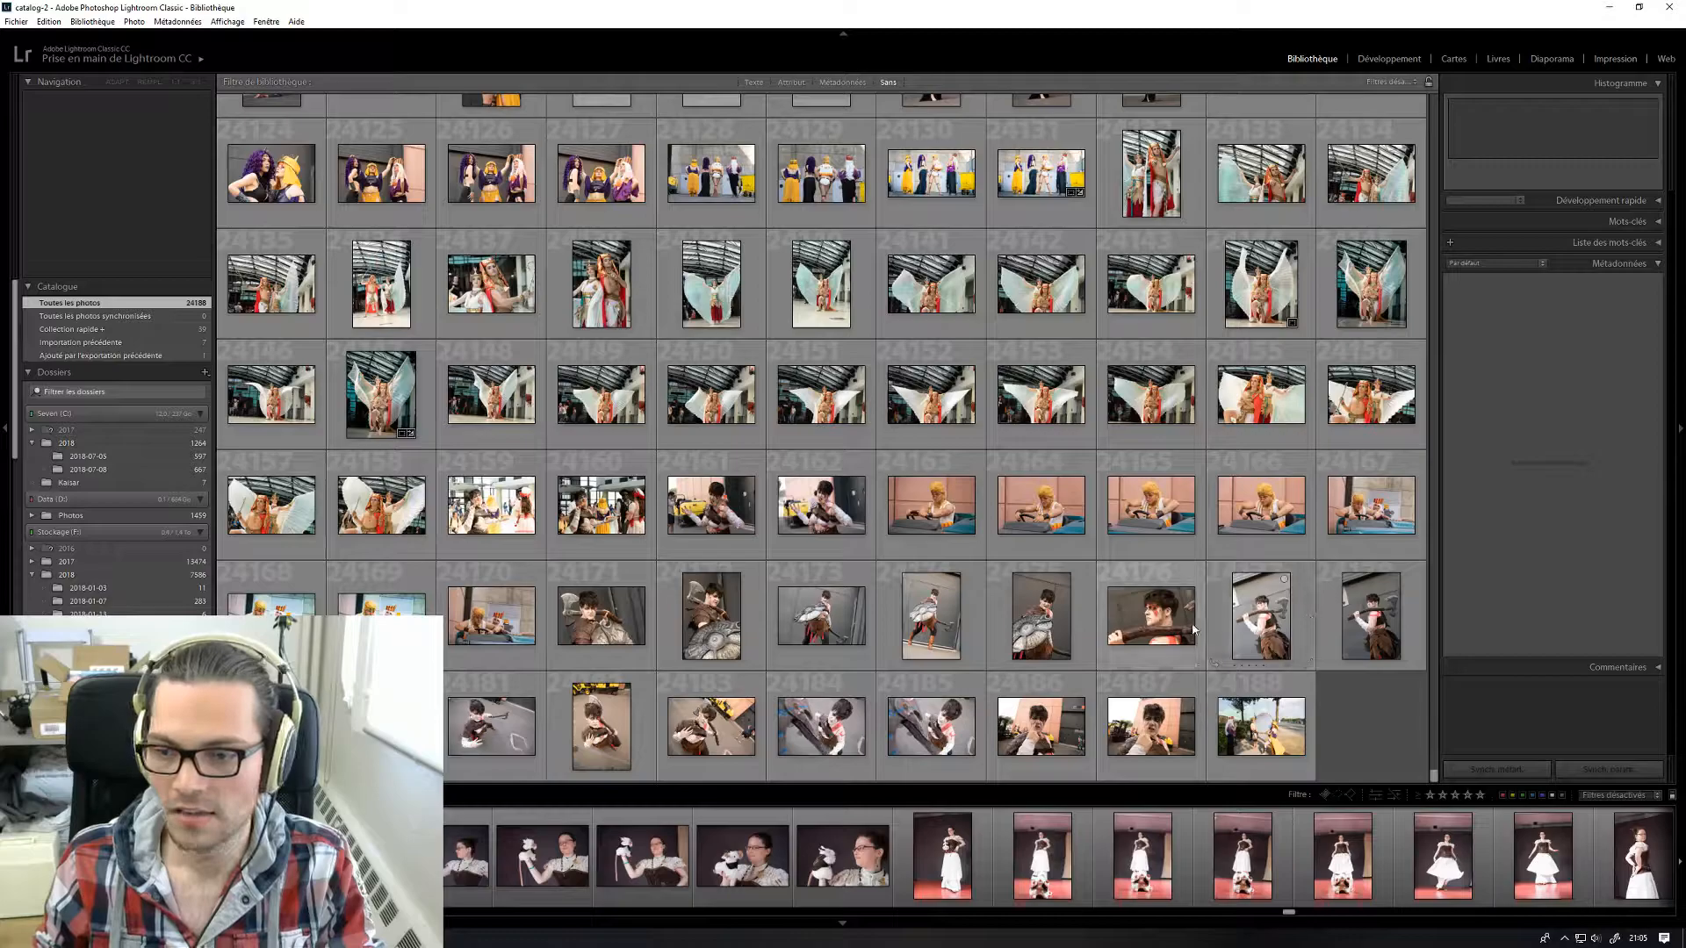
{"action": "double_click", "coordinate": [806, 625]}
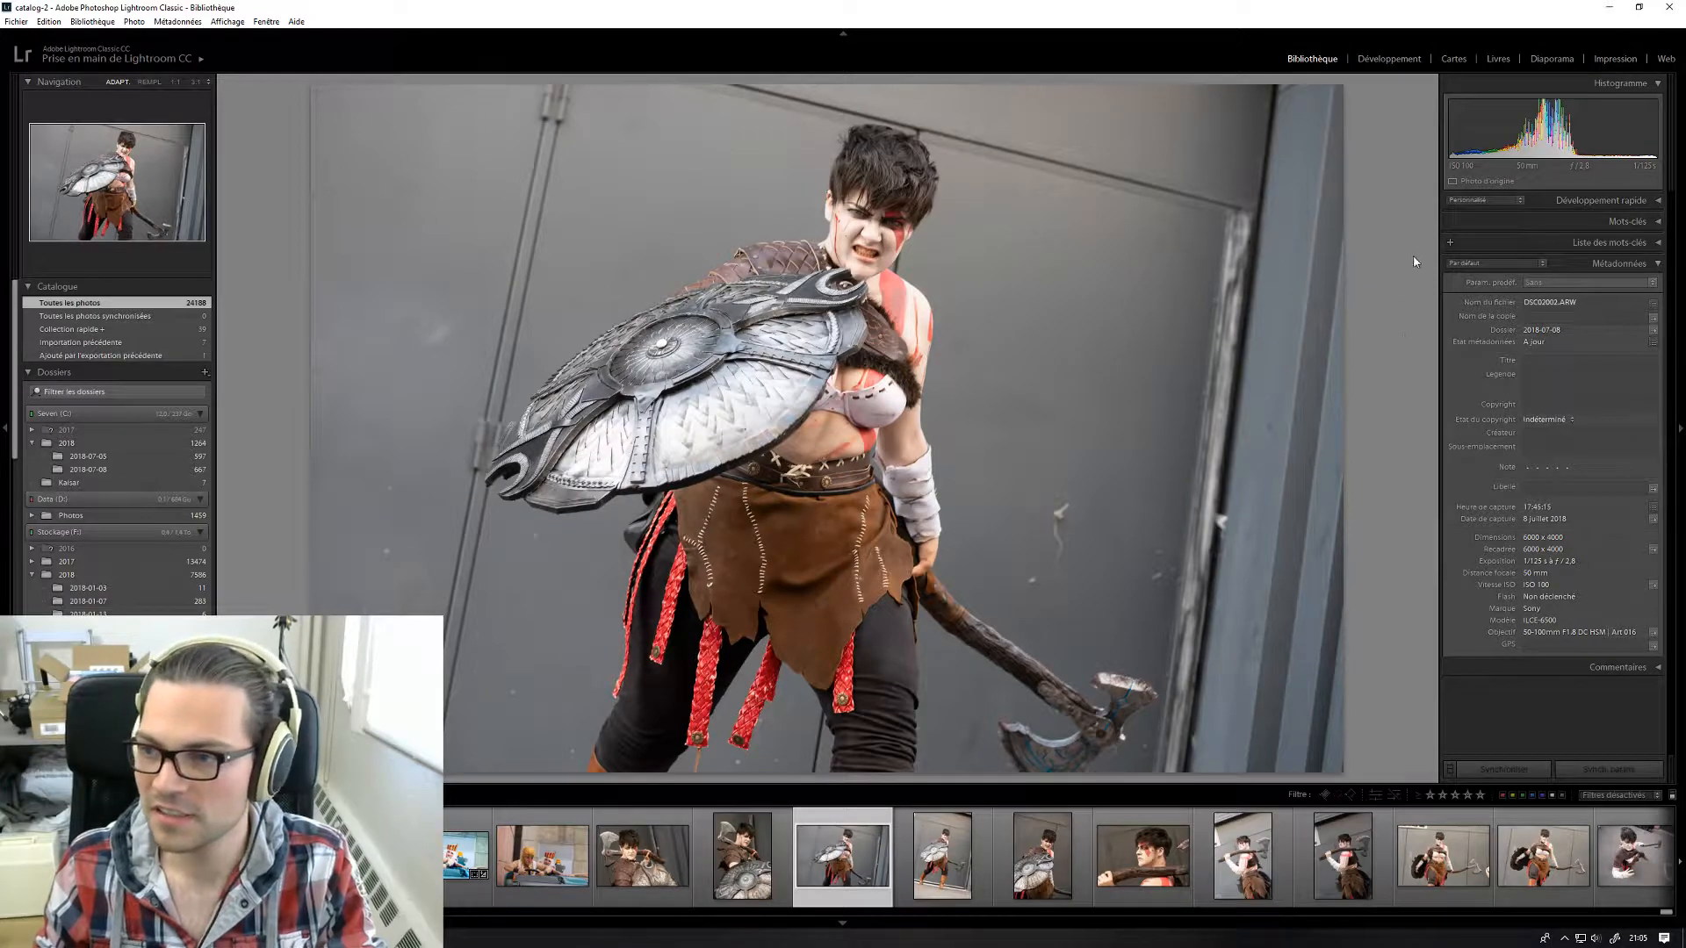
{"action": "left_click", "coordinate": [1393, 72]}
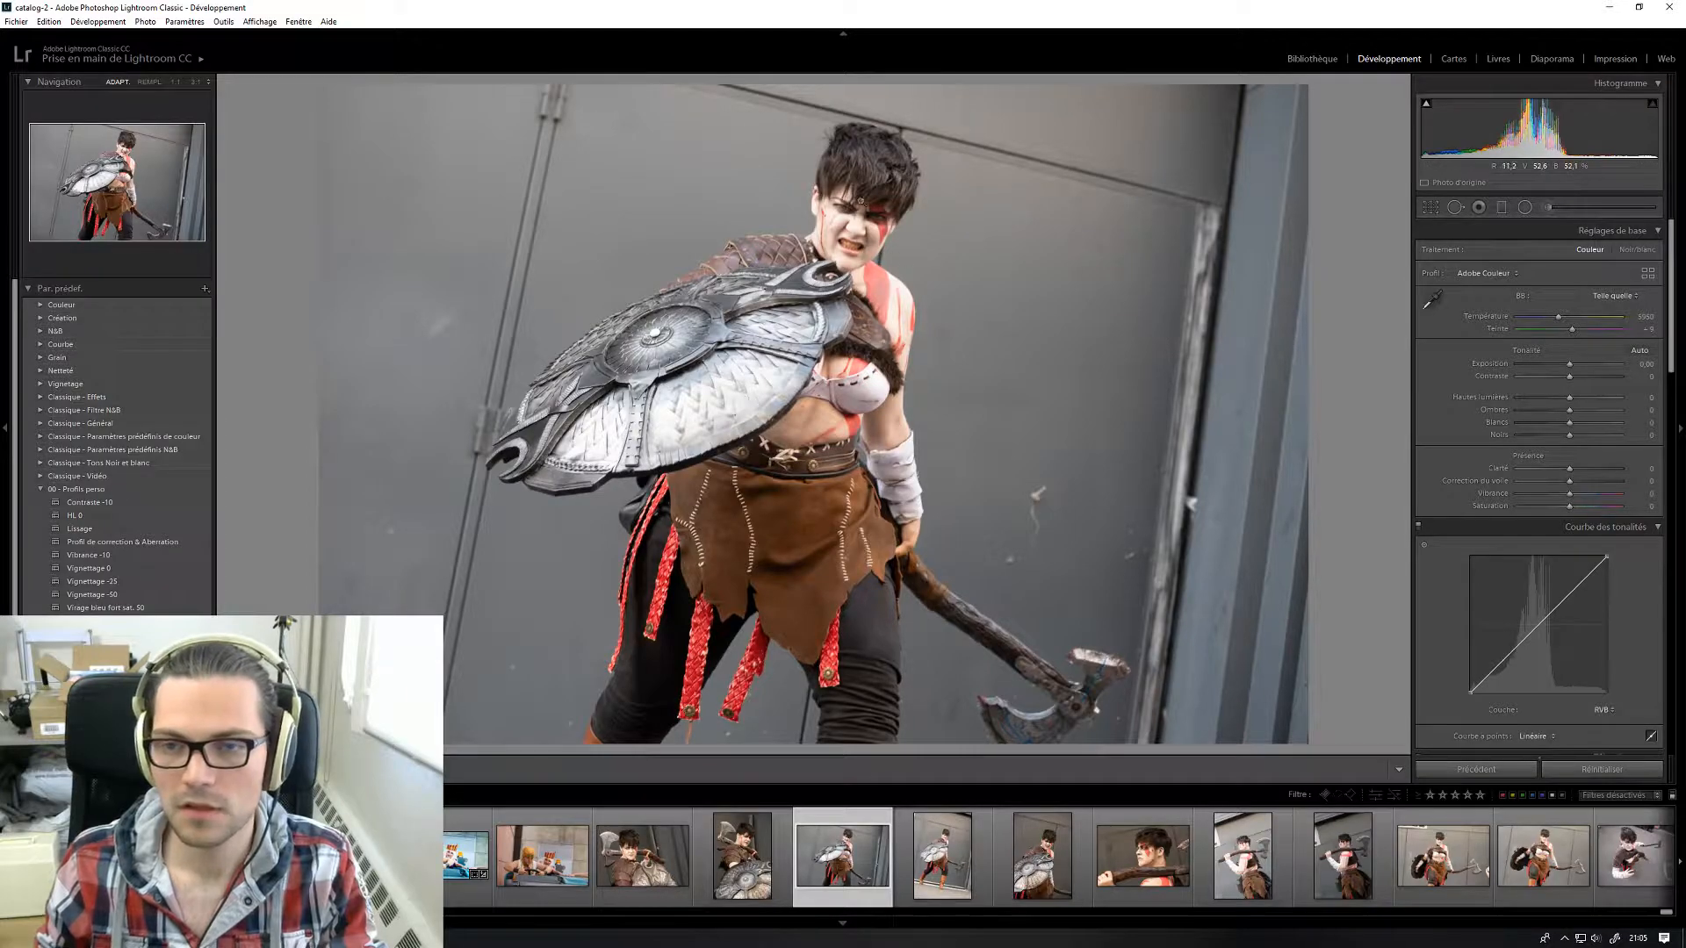
- Examine the detail of the shield and the face at full size
{"action": "left_click", "coordinate": [853, 201]}
{"action": "left_click", "coordinate": [845, 387]}
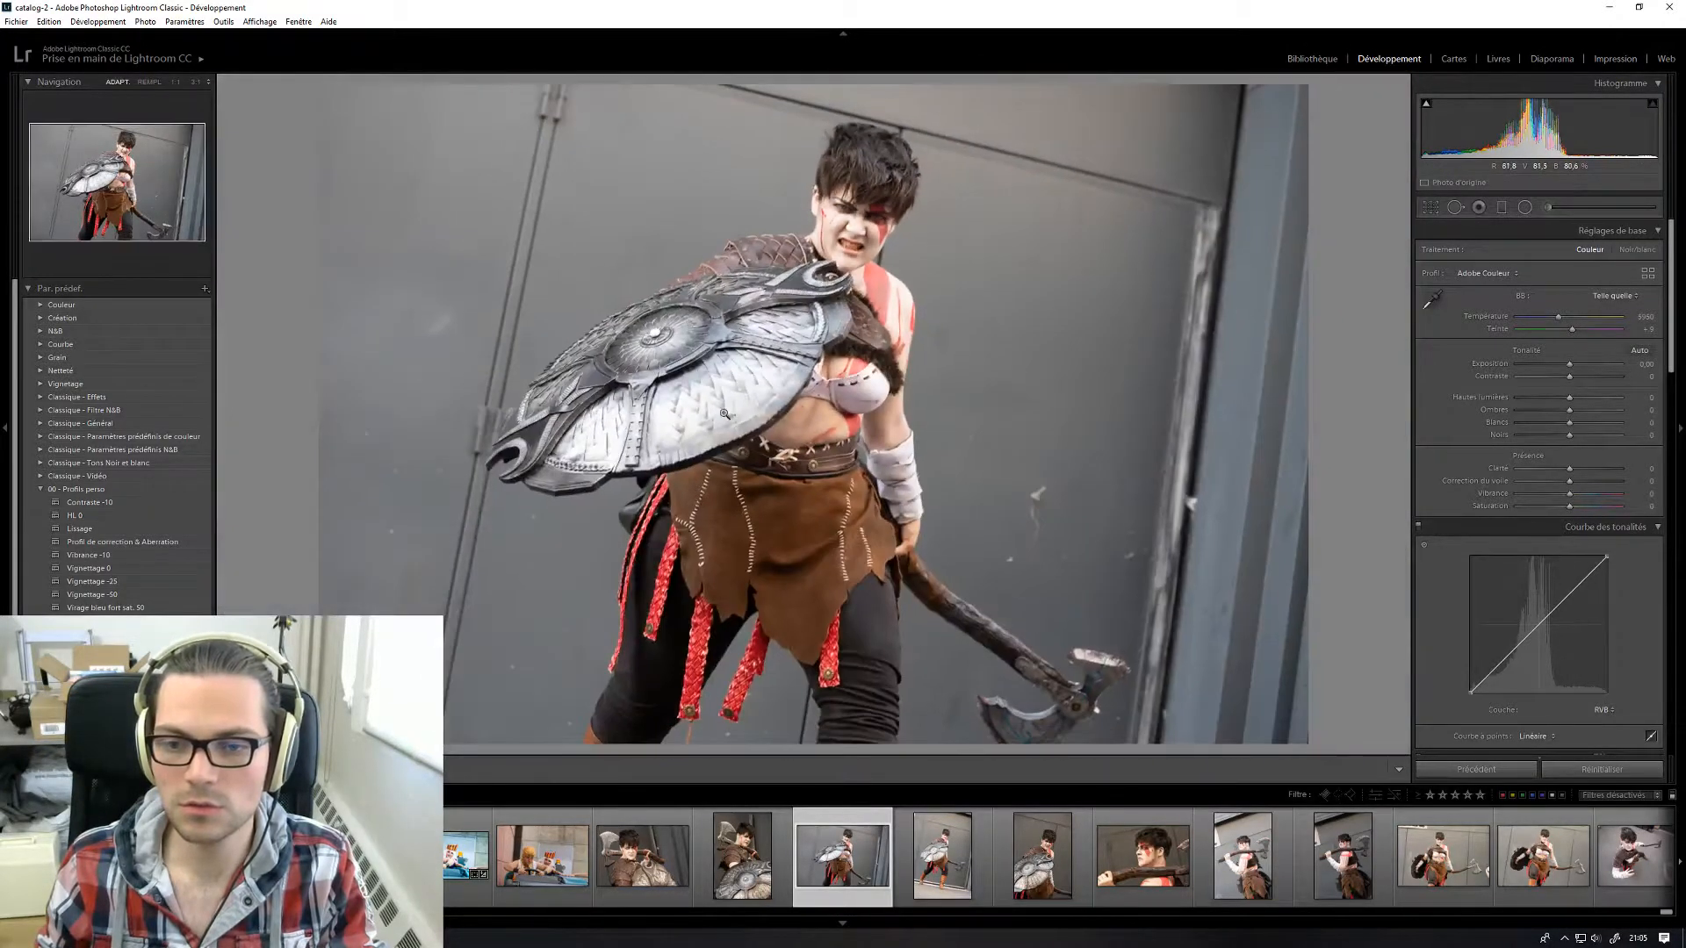
{"action": "left_click", "coordinate": [728, 420]}
{"action": "left_click_drag", "start_coordinate": [733, 298], "coordinate": [537, 586]}
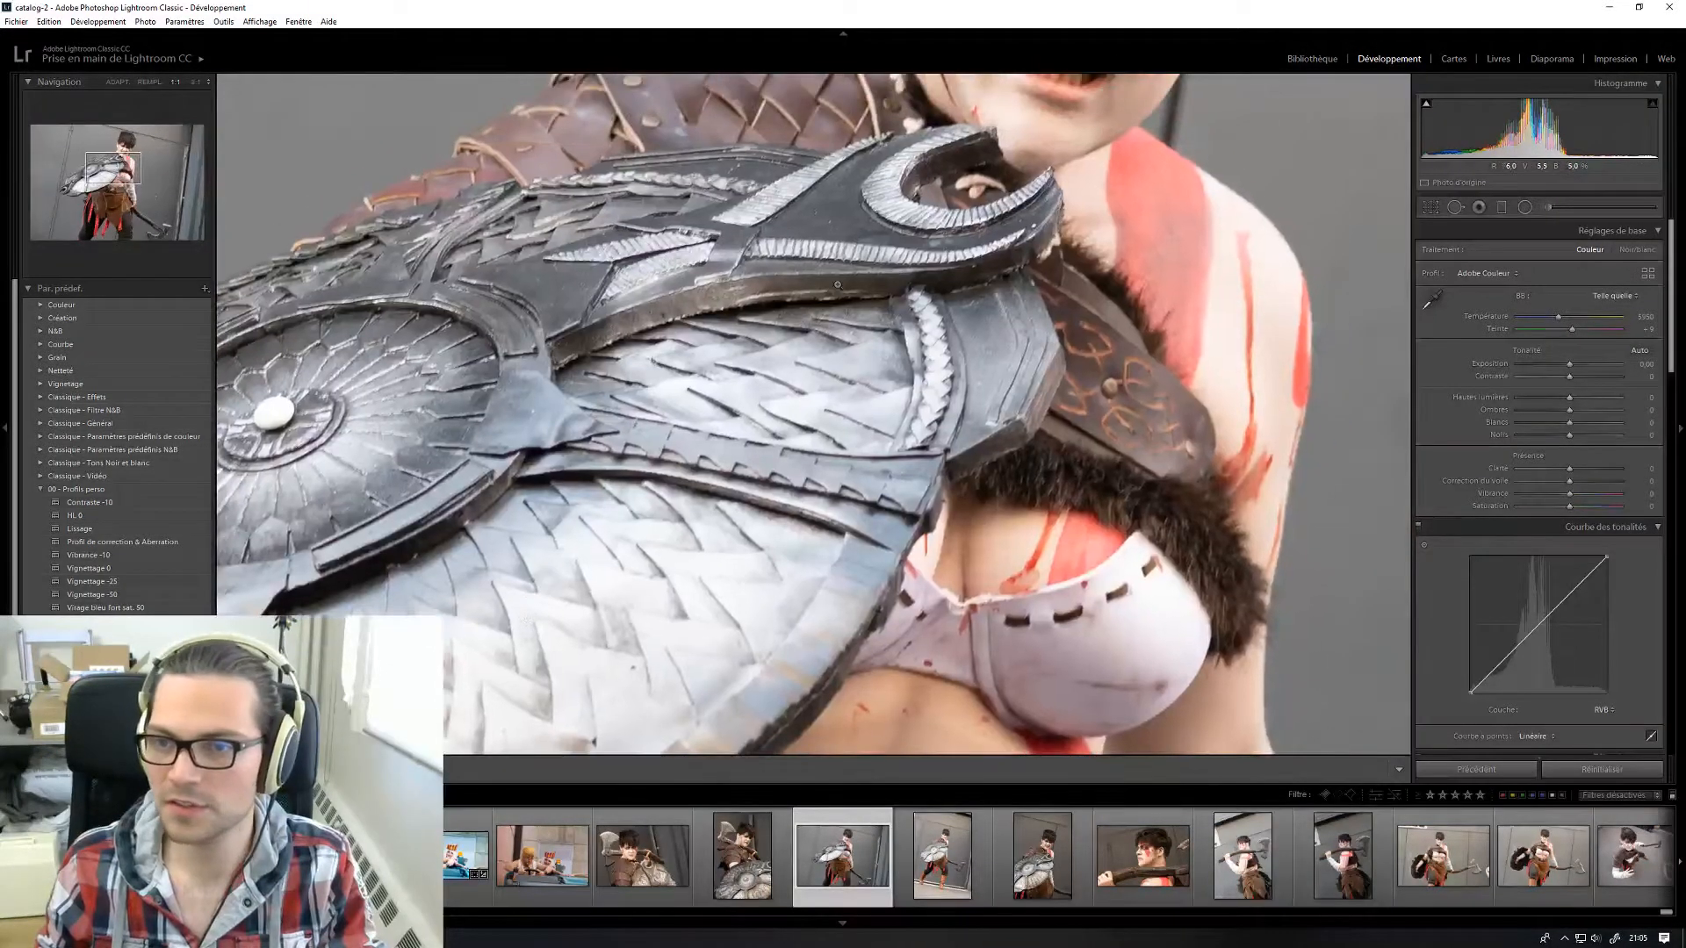
{"action": "left_click", "coordinate": [837, 285]}
{"action": "left_click", "coordinate": [862, 227]}
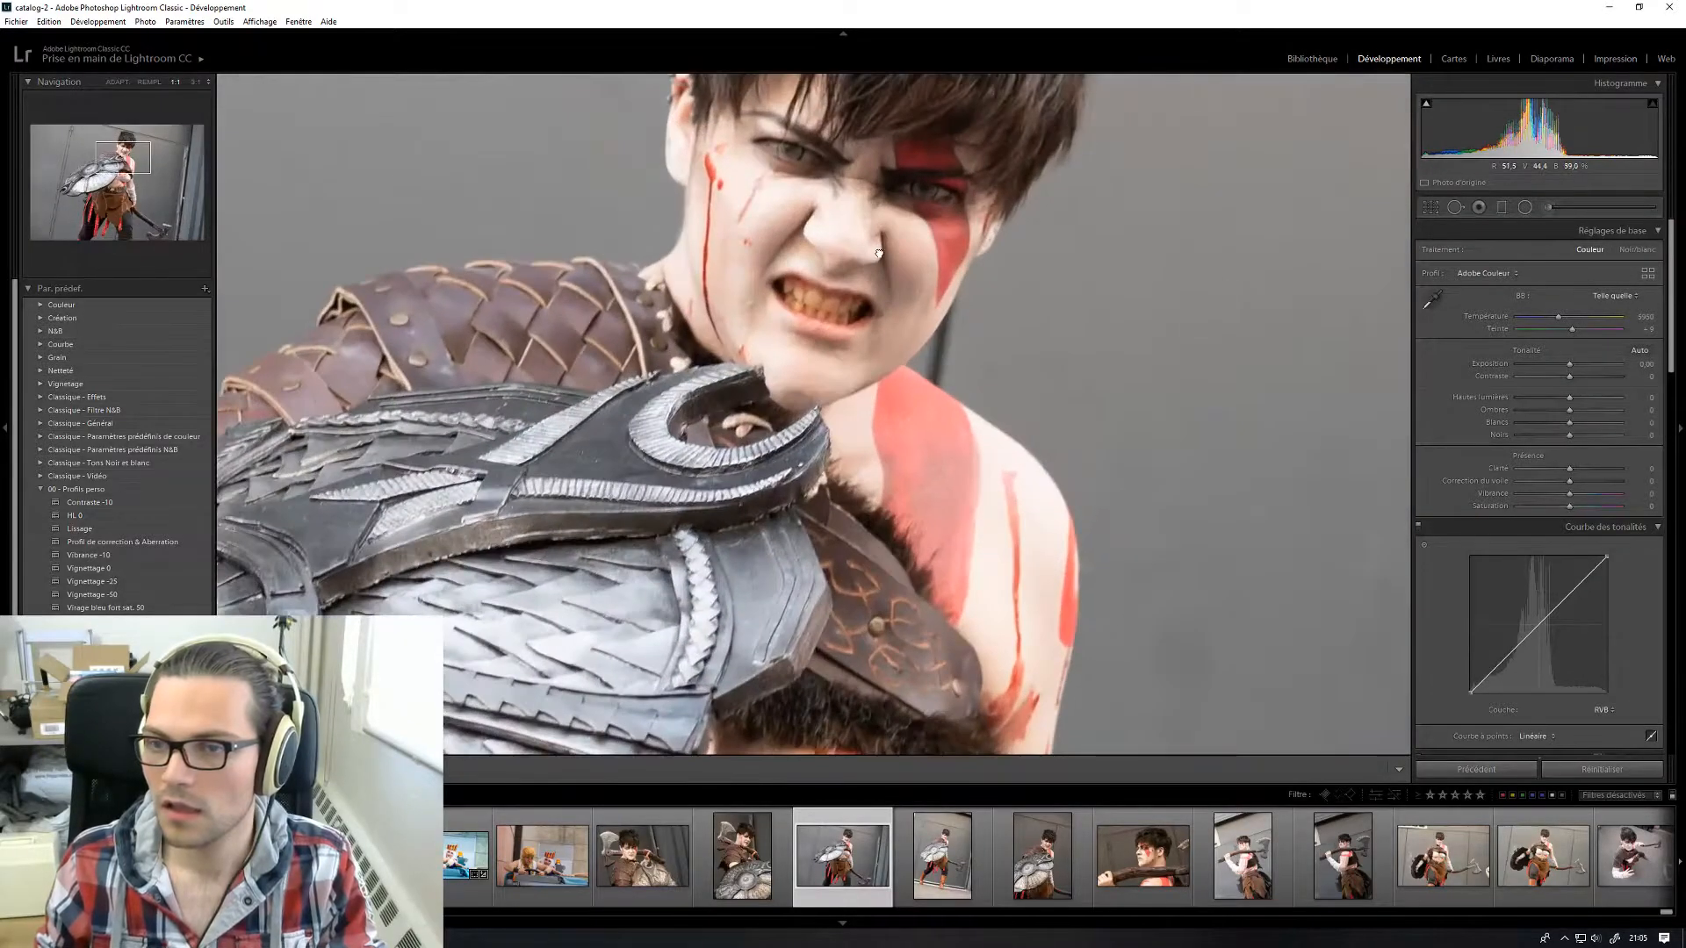
{"action": "left_click", "coordinate": [878, 252]}
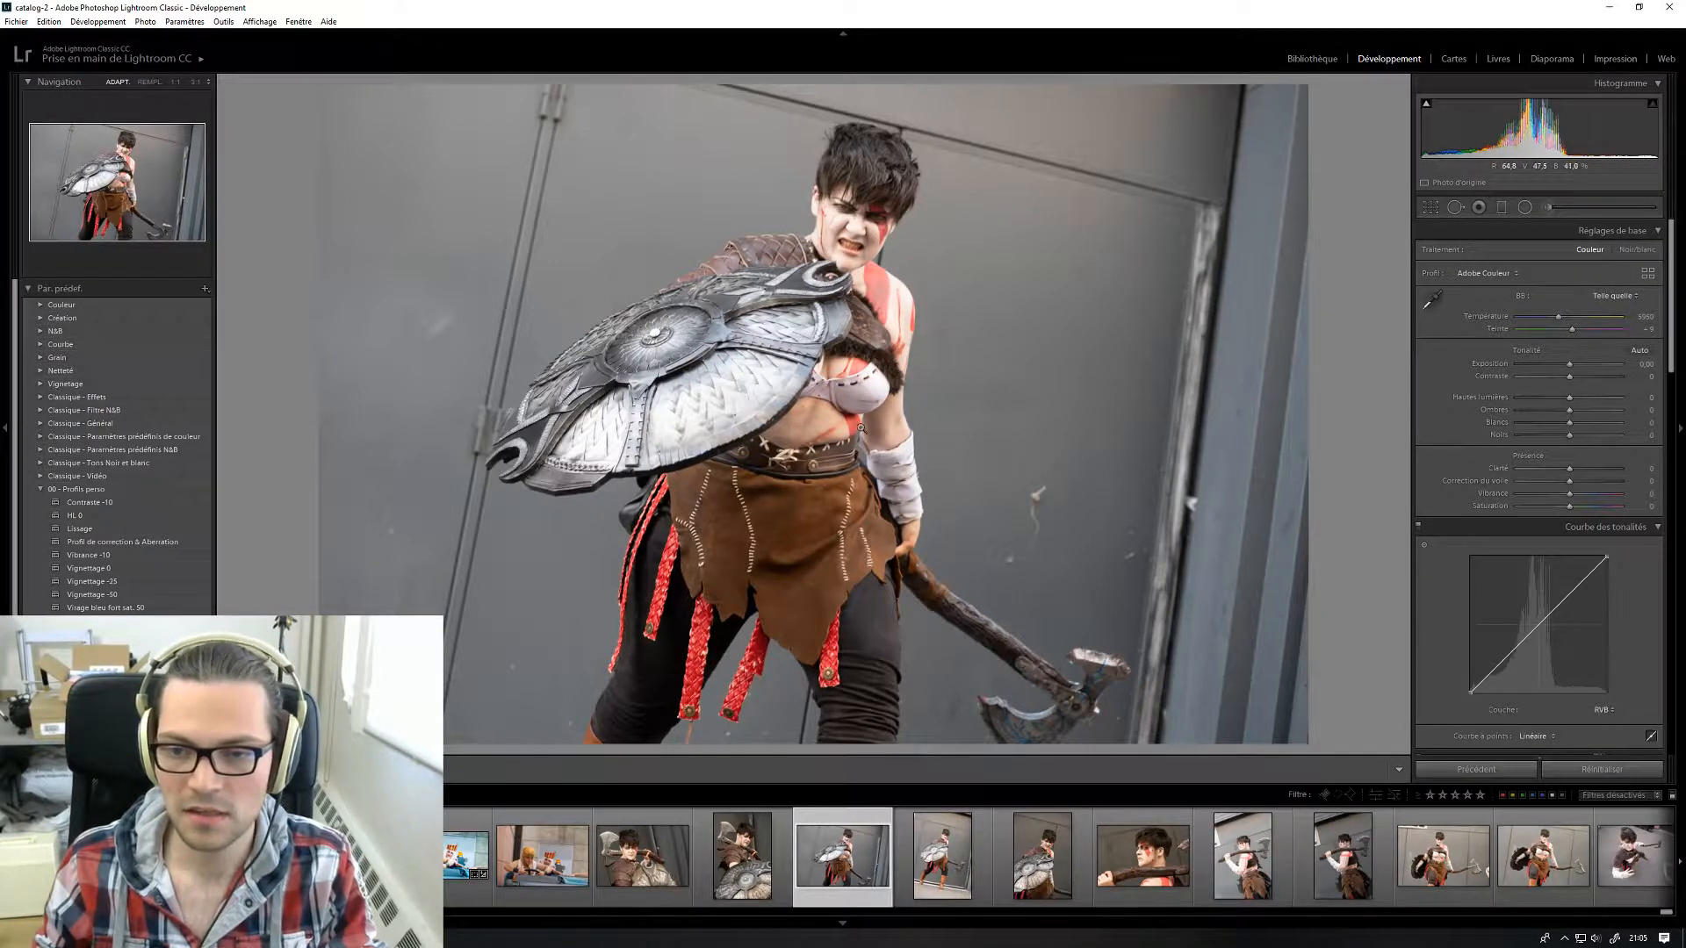
- Check the shadow clipping and inspect the face, shoulder armor and shield edges across the photo
{"action": "left_click", "coordinate": [1426, 105]}
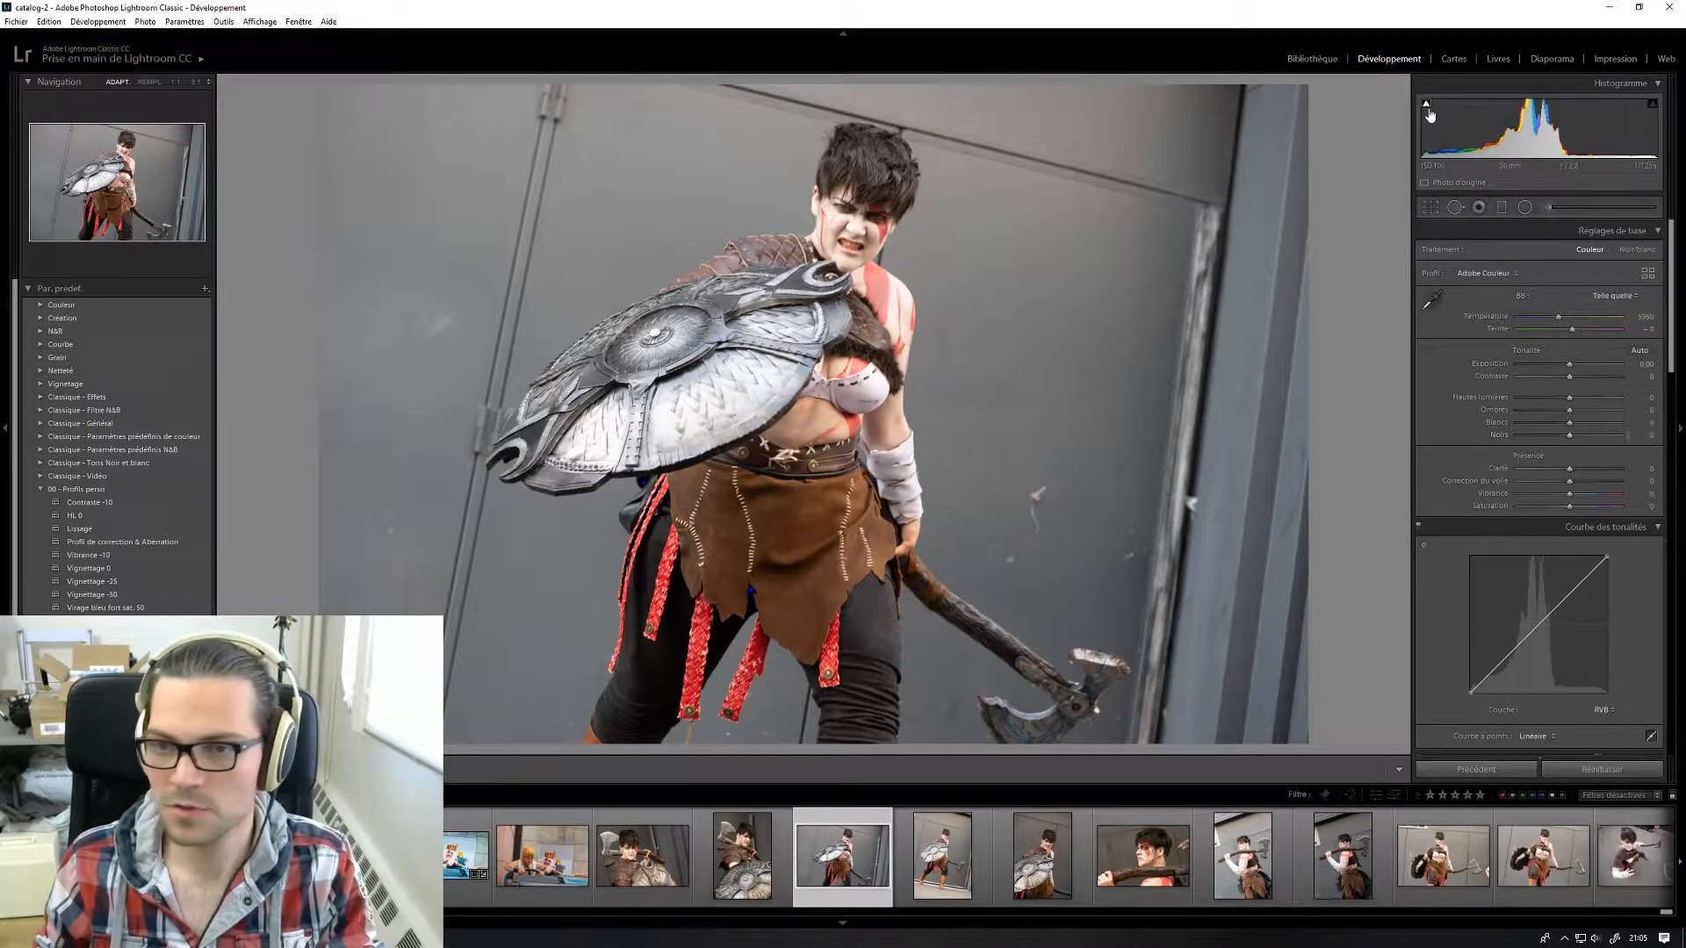
{"action": "left_click", "coordinate": [856, 230]}
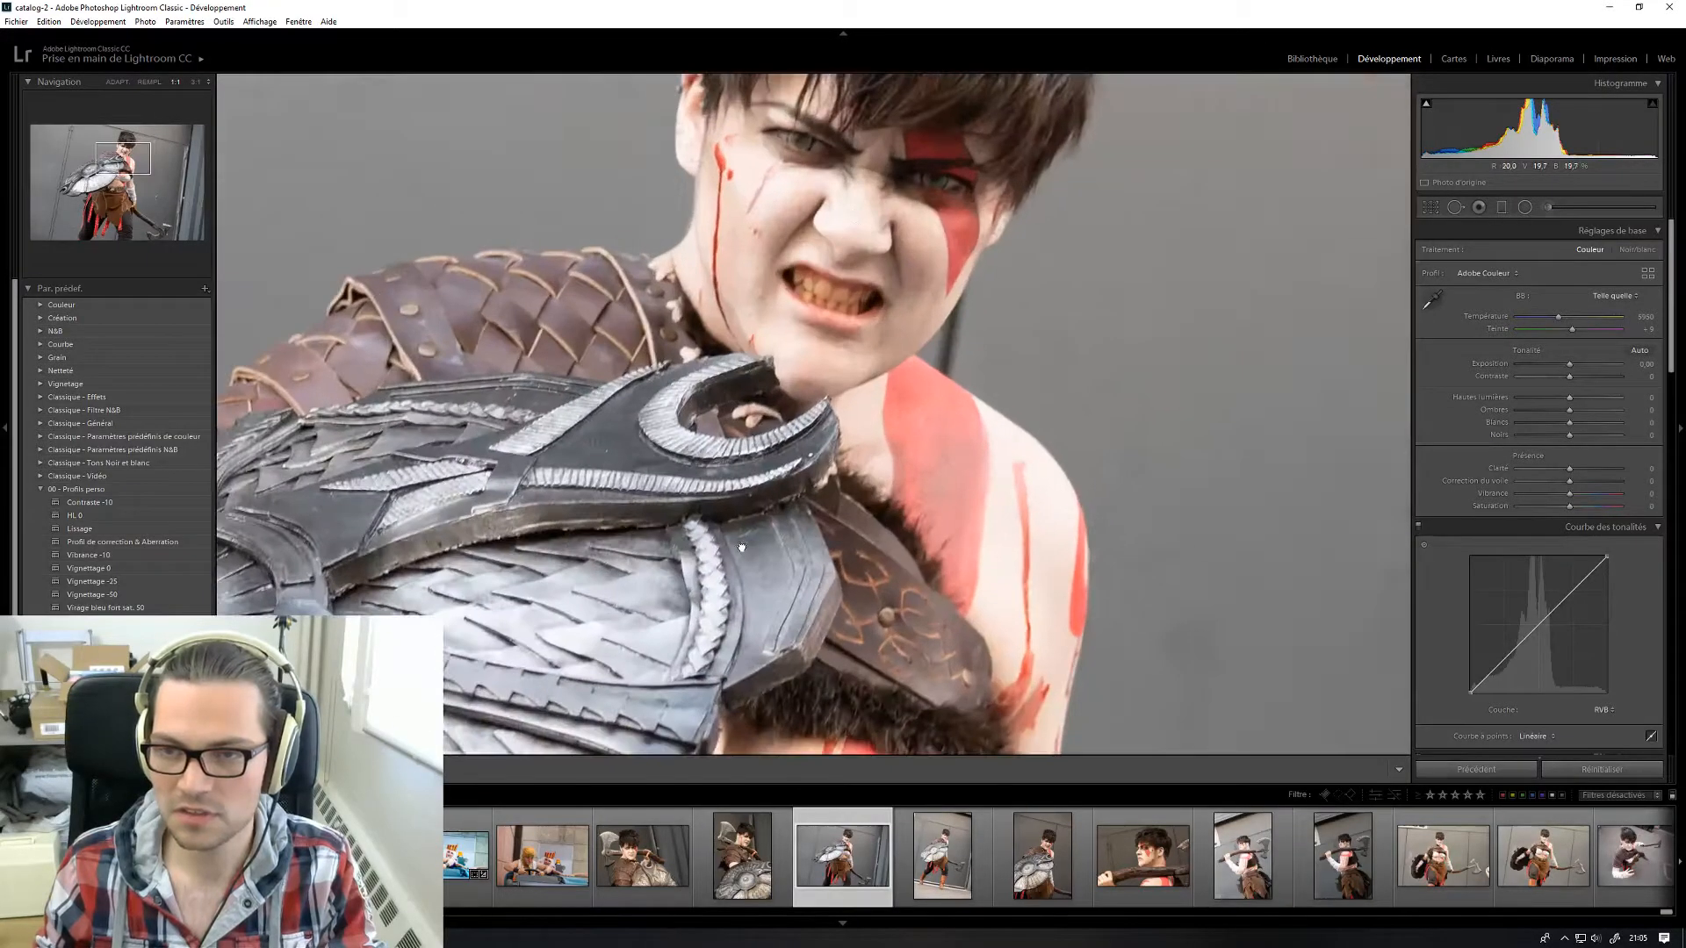
{"action": "left_click_drag", "start_coordinate": [742, 544], "coordinate": [853, 402]}
{"action": "left_click", "coordinate": [853, 402]}
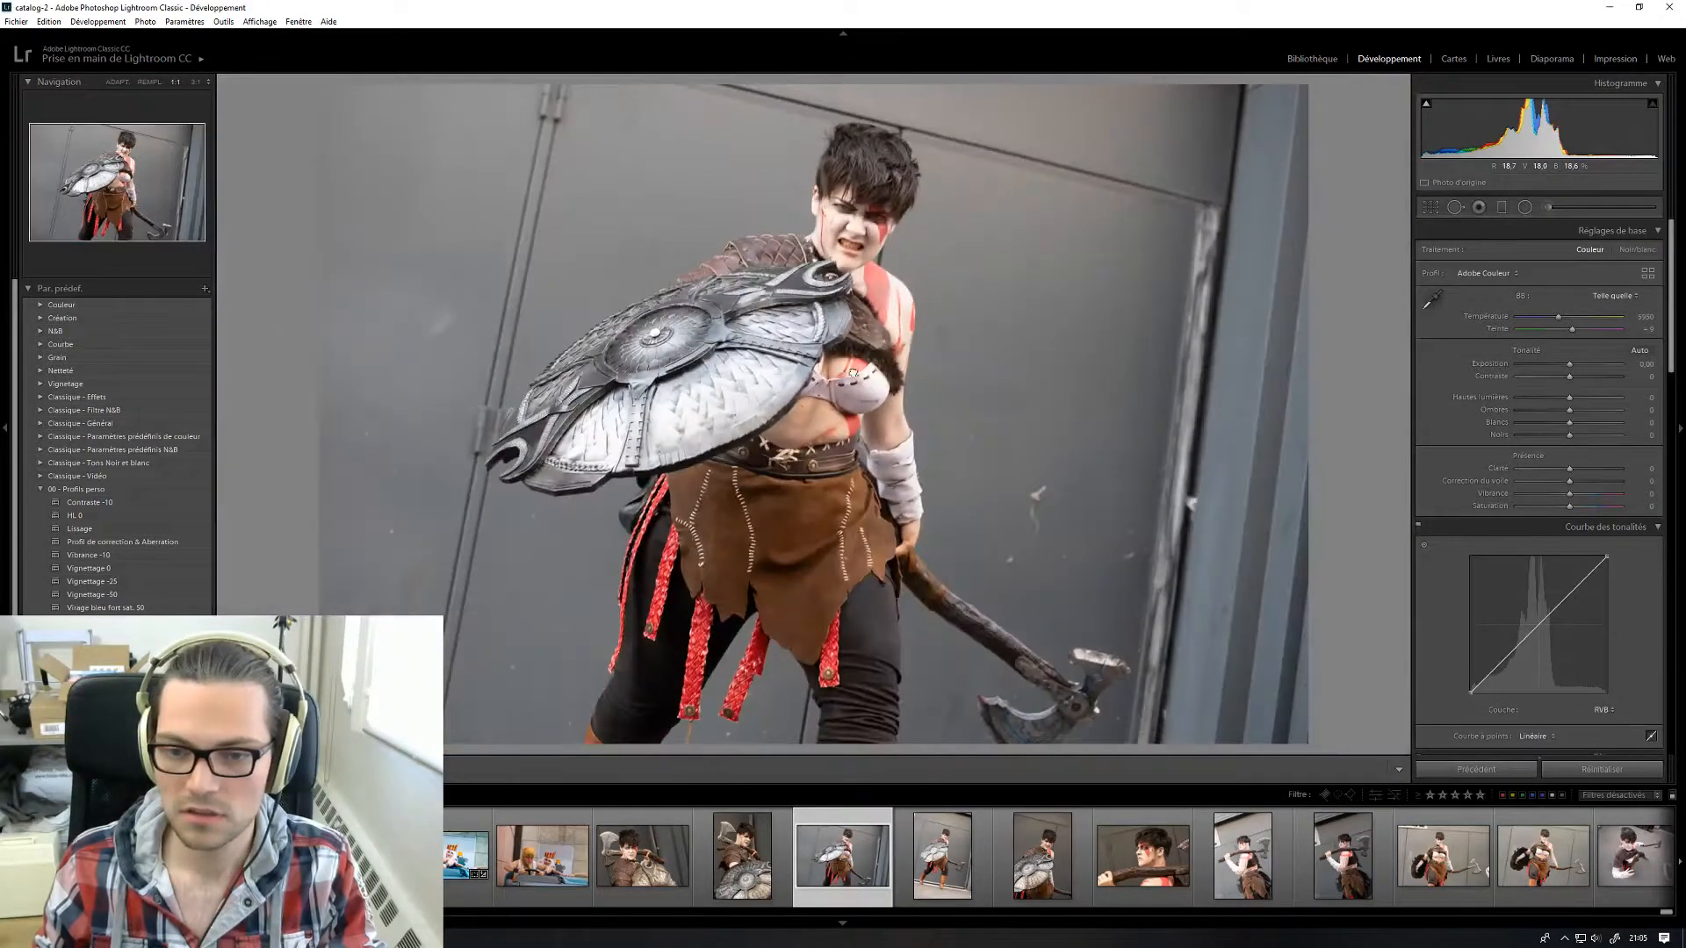
{"action": "left_click_drag", "start_coordinate": [516, 669], "coordinate": [727, 571]}
{"action": "left_click_drag", "start_coordinate": [1319, 436], "coordinate": [448, 432]}
{"action": "left_click_drag", "start_coordinate": [835, 315], "coordinate": [764, 646]}
{"action": "left_click_drag", "start_coordinate": [780, 268], "coordinate": [770, 377]}
{"action": "left_click", "coordinate": [869, 270]}
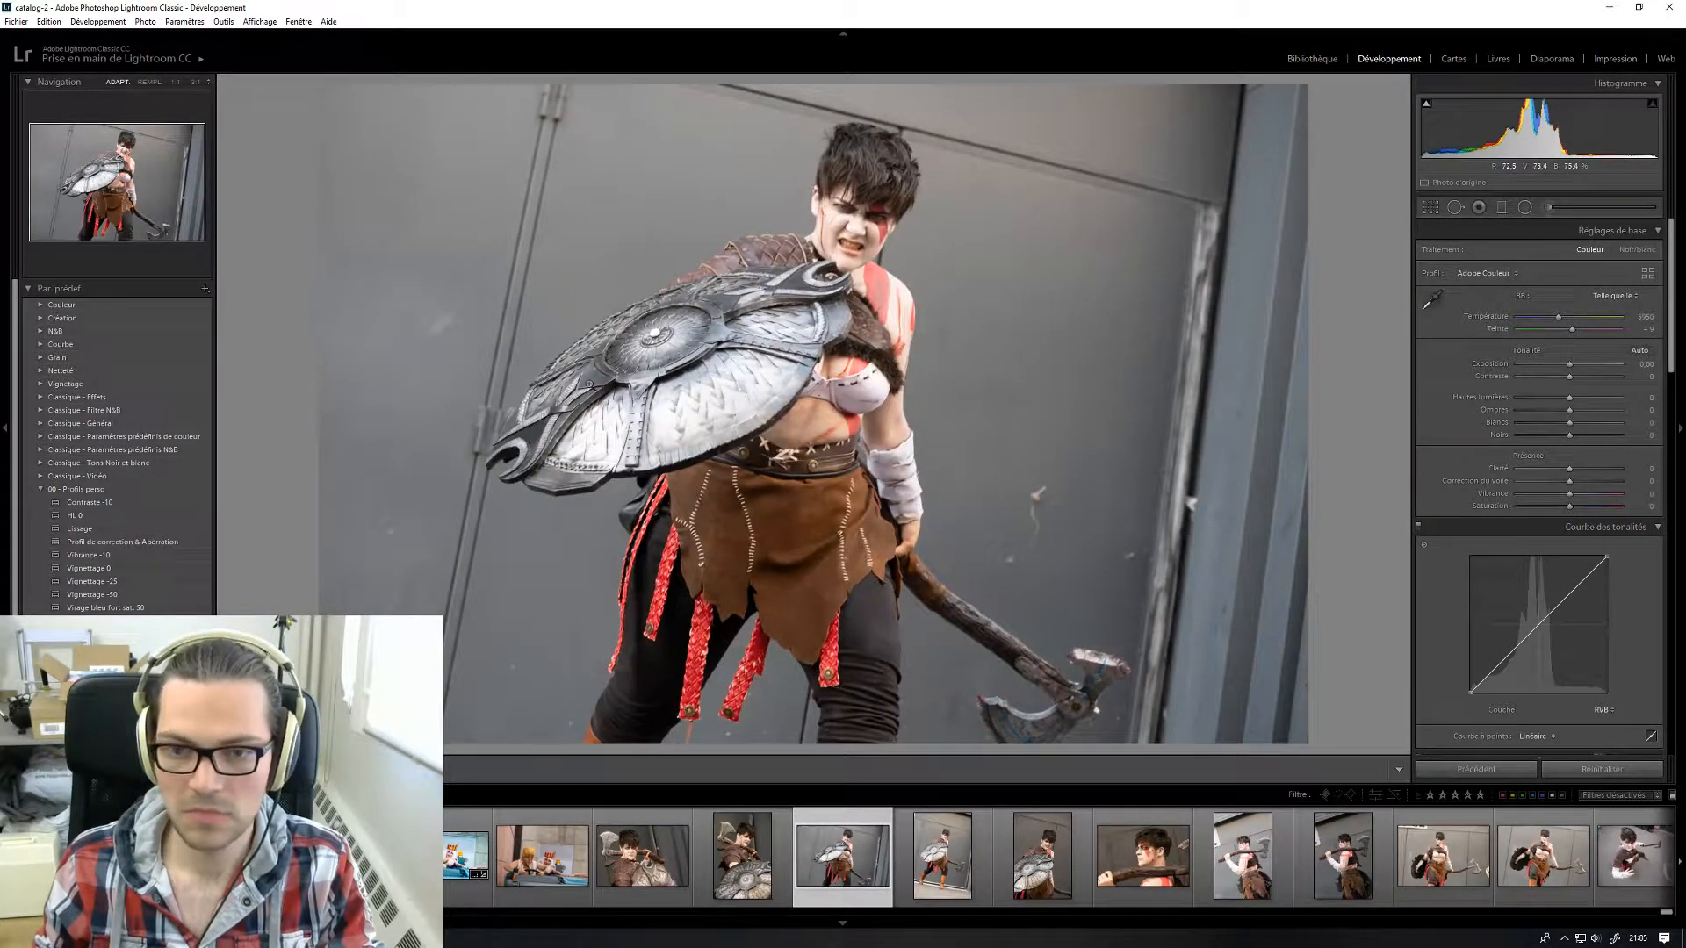
- Inspect the pointed end and round center of the shield, and compare them with the face
{"action": "left_click", "coordinate": [591, 386]}
{"action": "left_click_drag", "start_coordinate": [438, 489], "coordinate": [796, 318]}
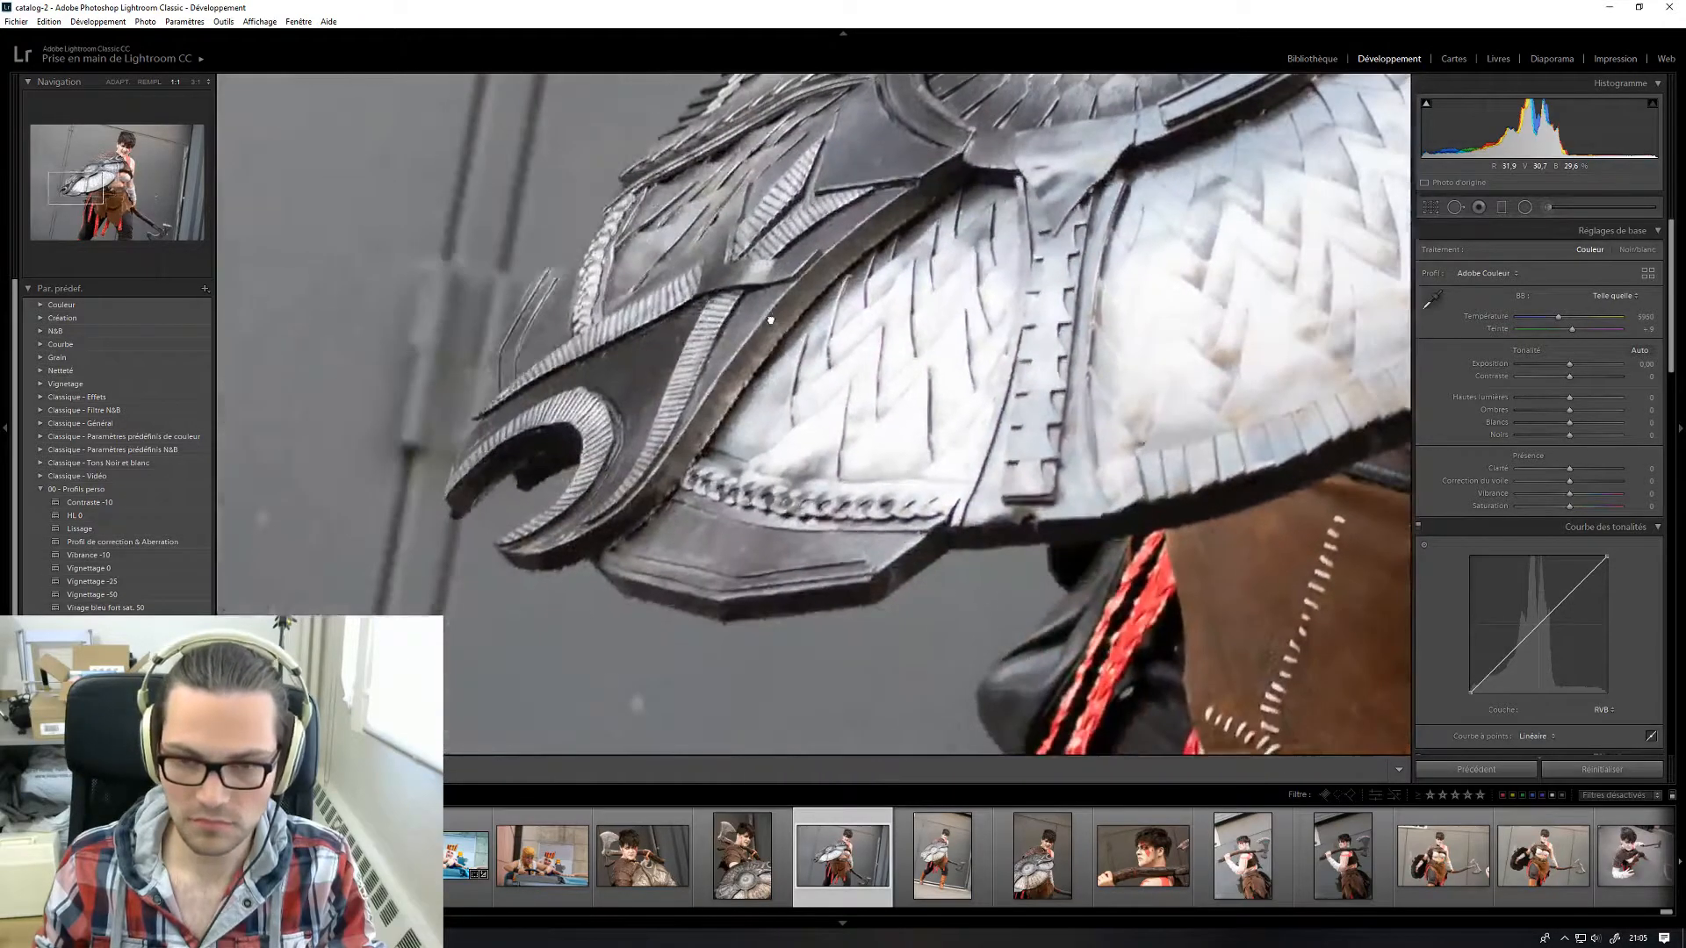
{"action": "left_click_drag", "start_coordinate": [1052, 160], "coordinate": [728, 521]}
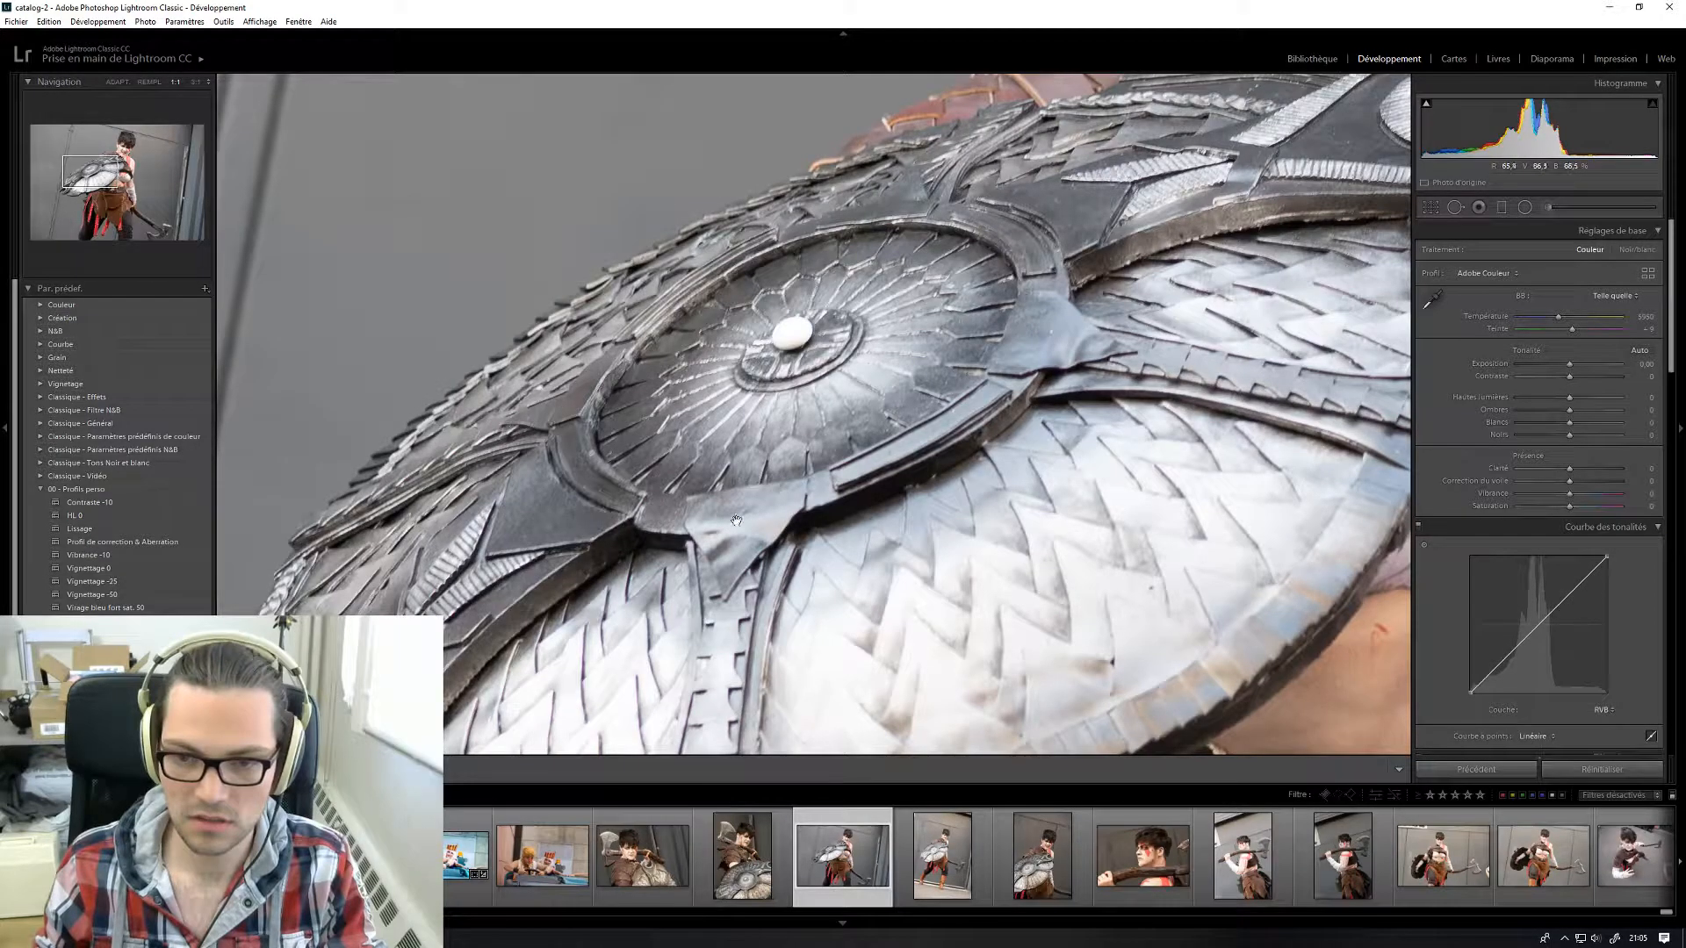
{"action": "left_click", "coordinate": [463, 548]}
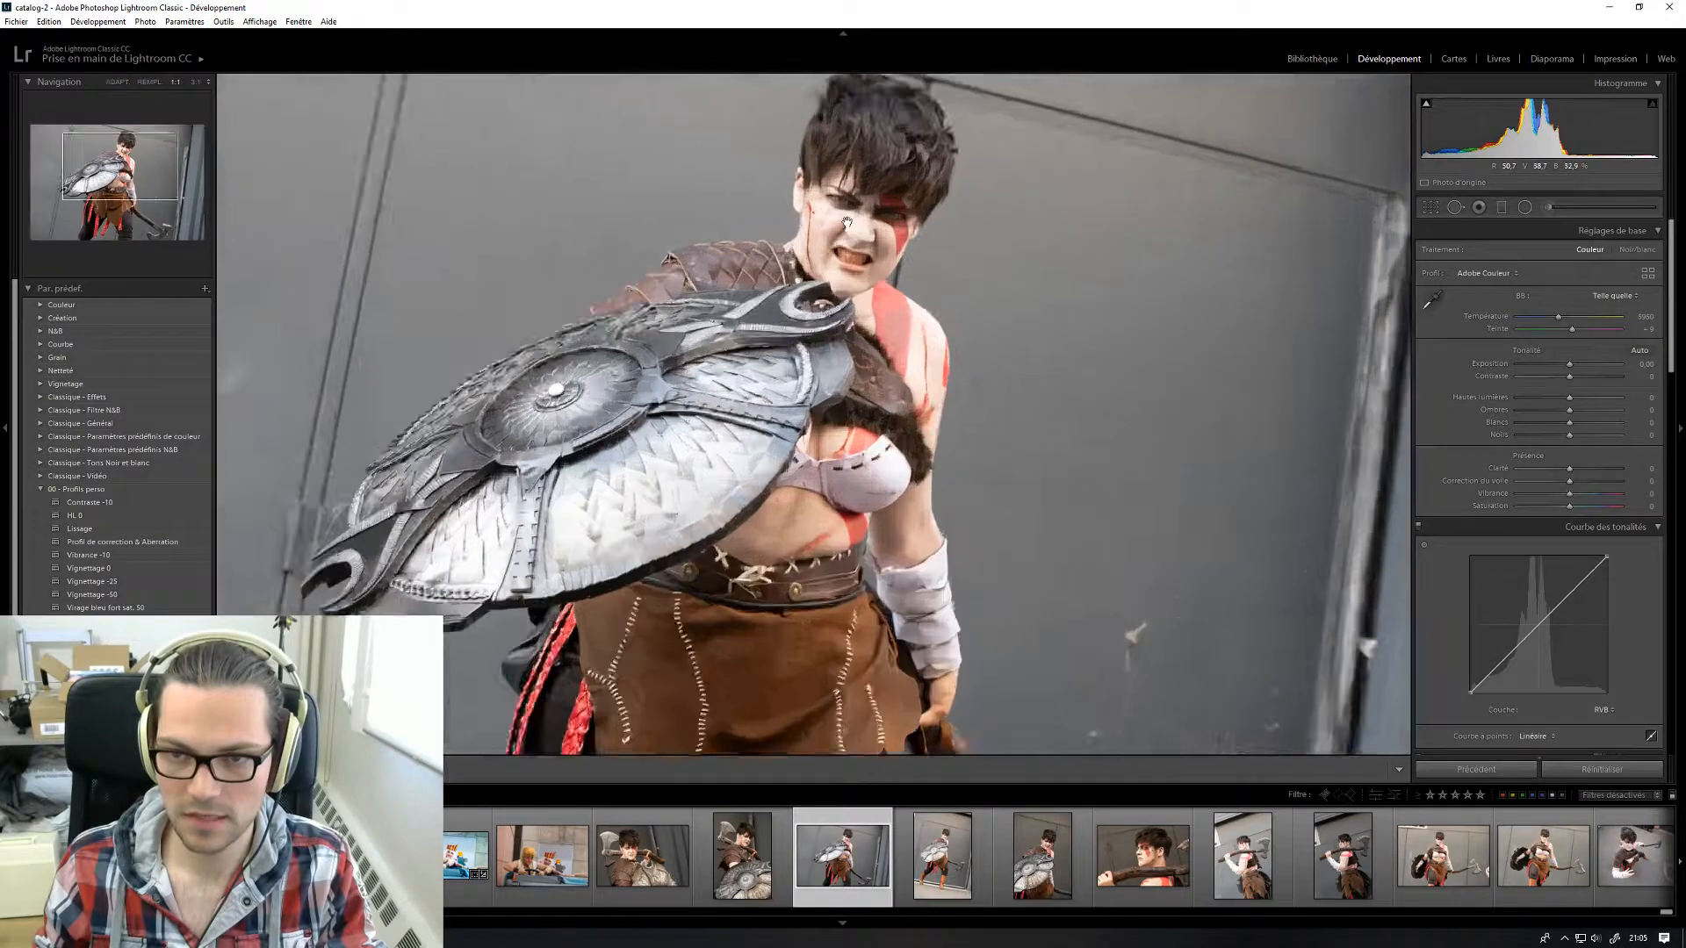
{"action": "left_click", "coordinate": [851, 249]}
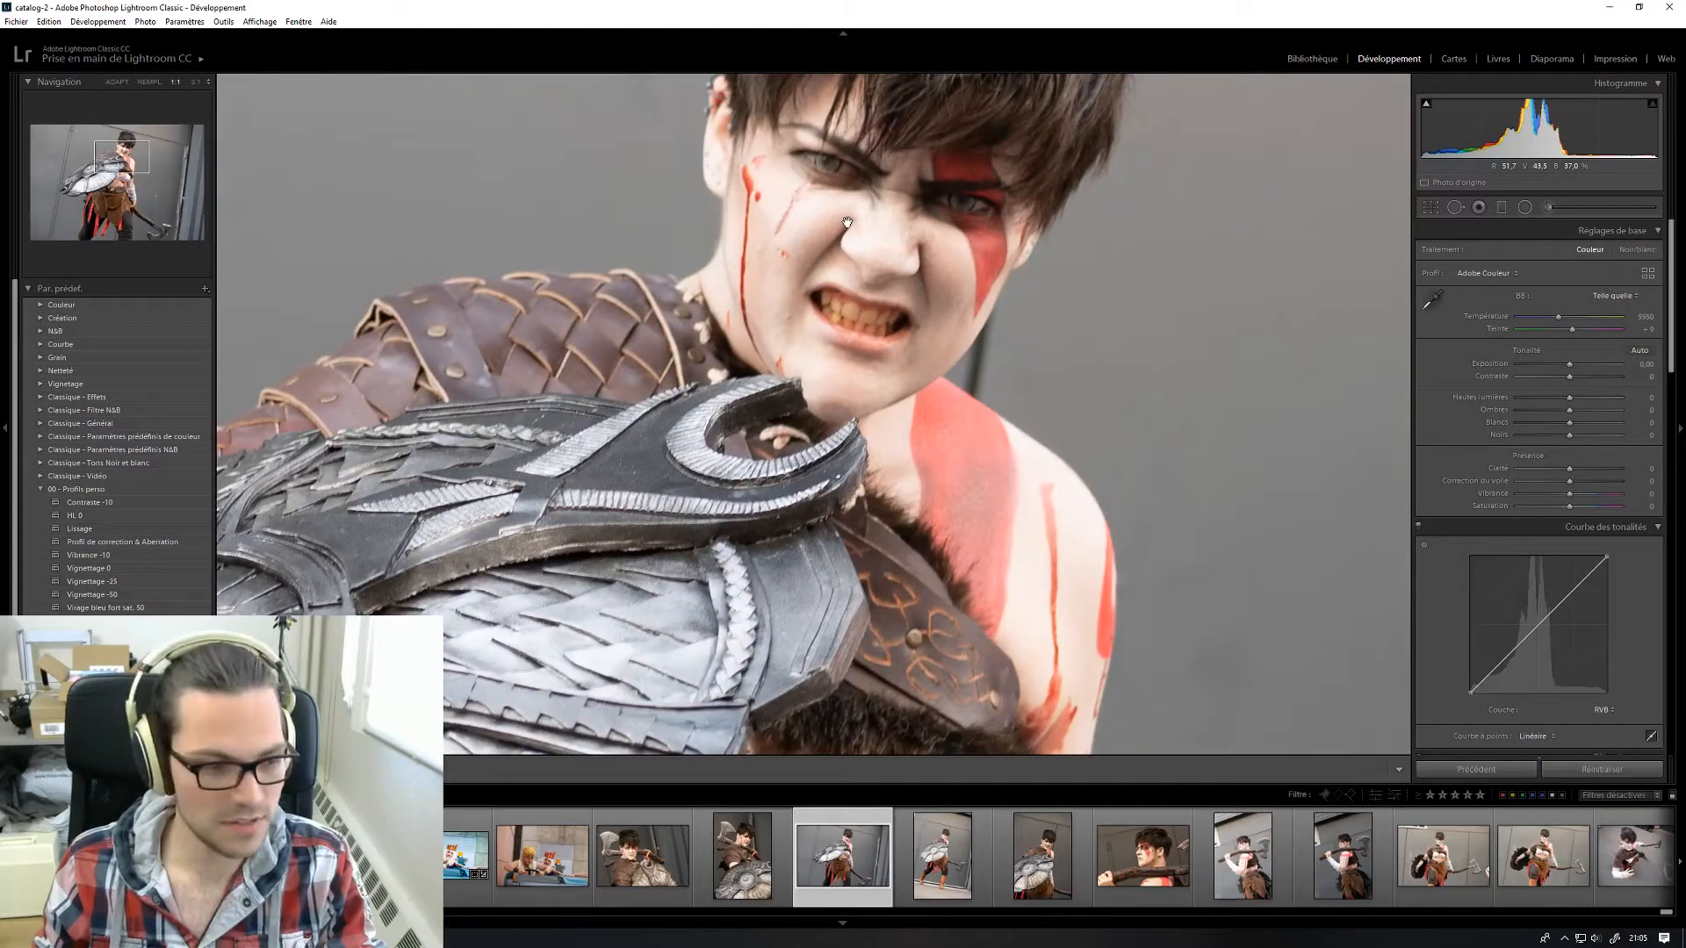
{"action": "left_click", "coordinate": [847, 223]}
- Switch to the portrait-format photo with the axe over the shoulder and examine its face and leather shoulder armor up close
{"action": "left_click", "coordinate": [742, 856]}
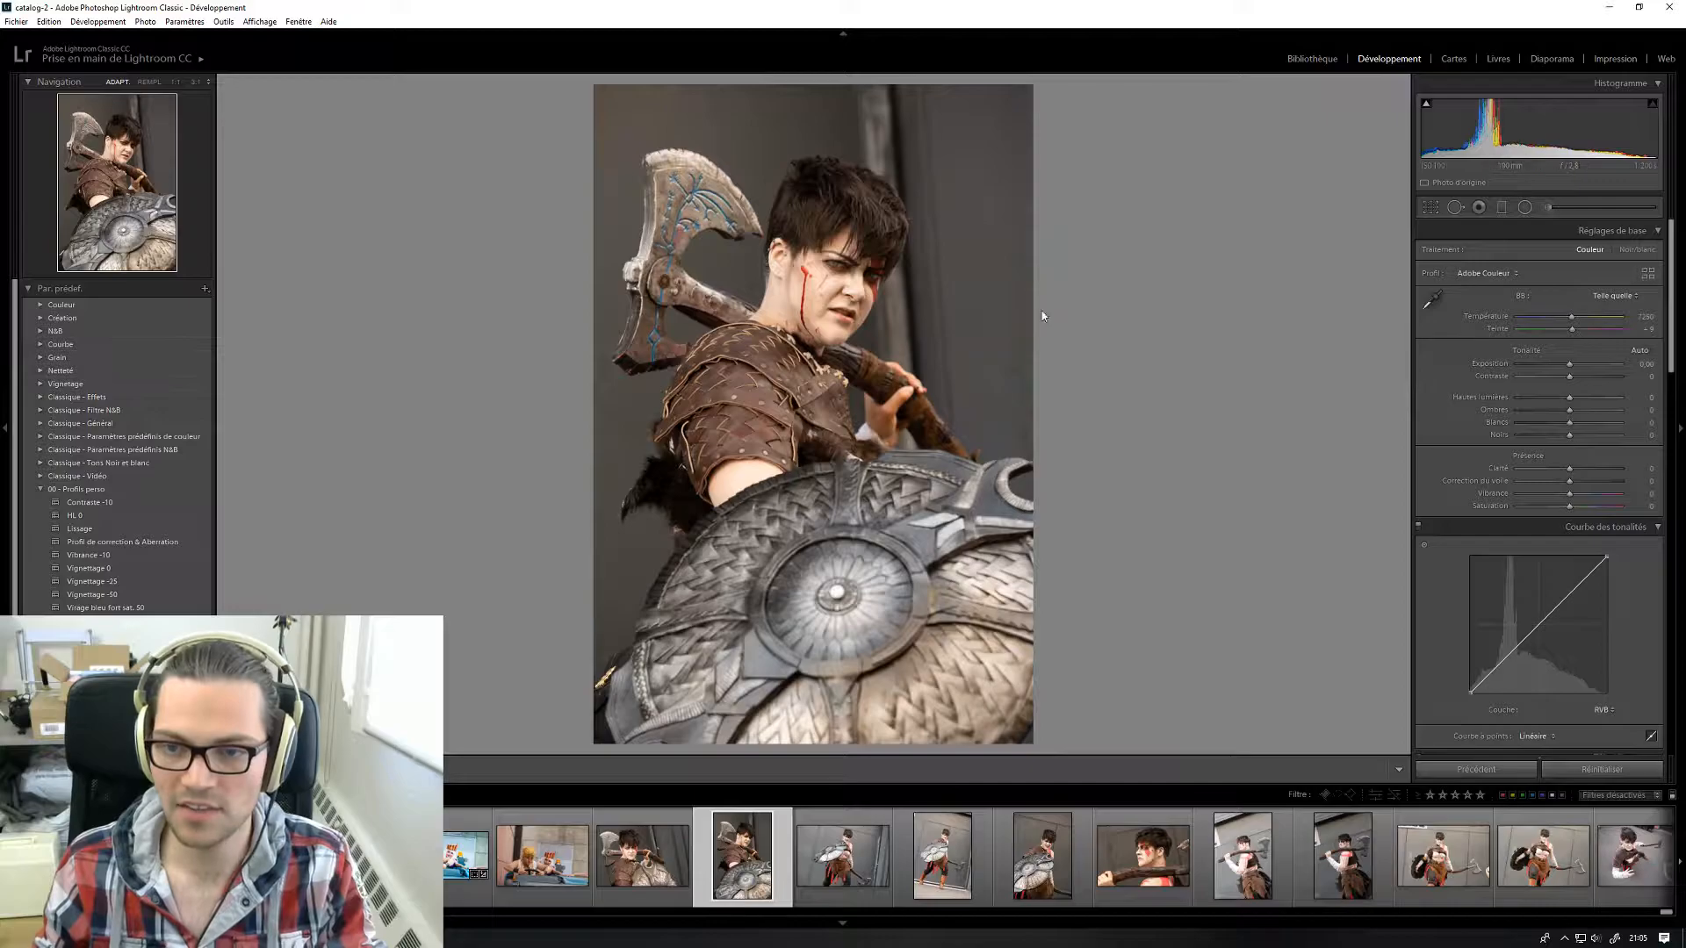
{"action": "left_click", "coordinate": [815, 264]}
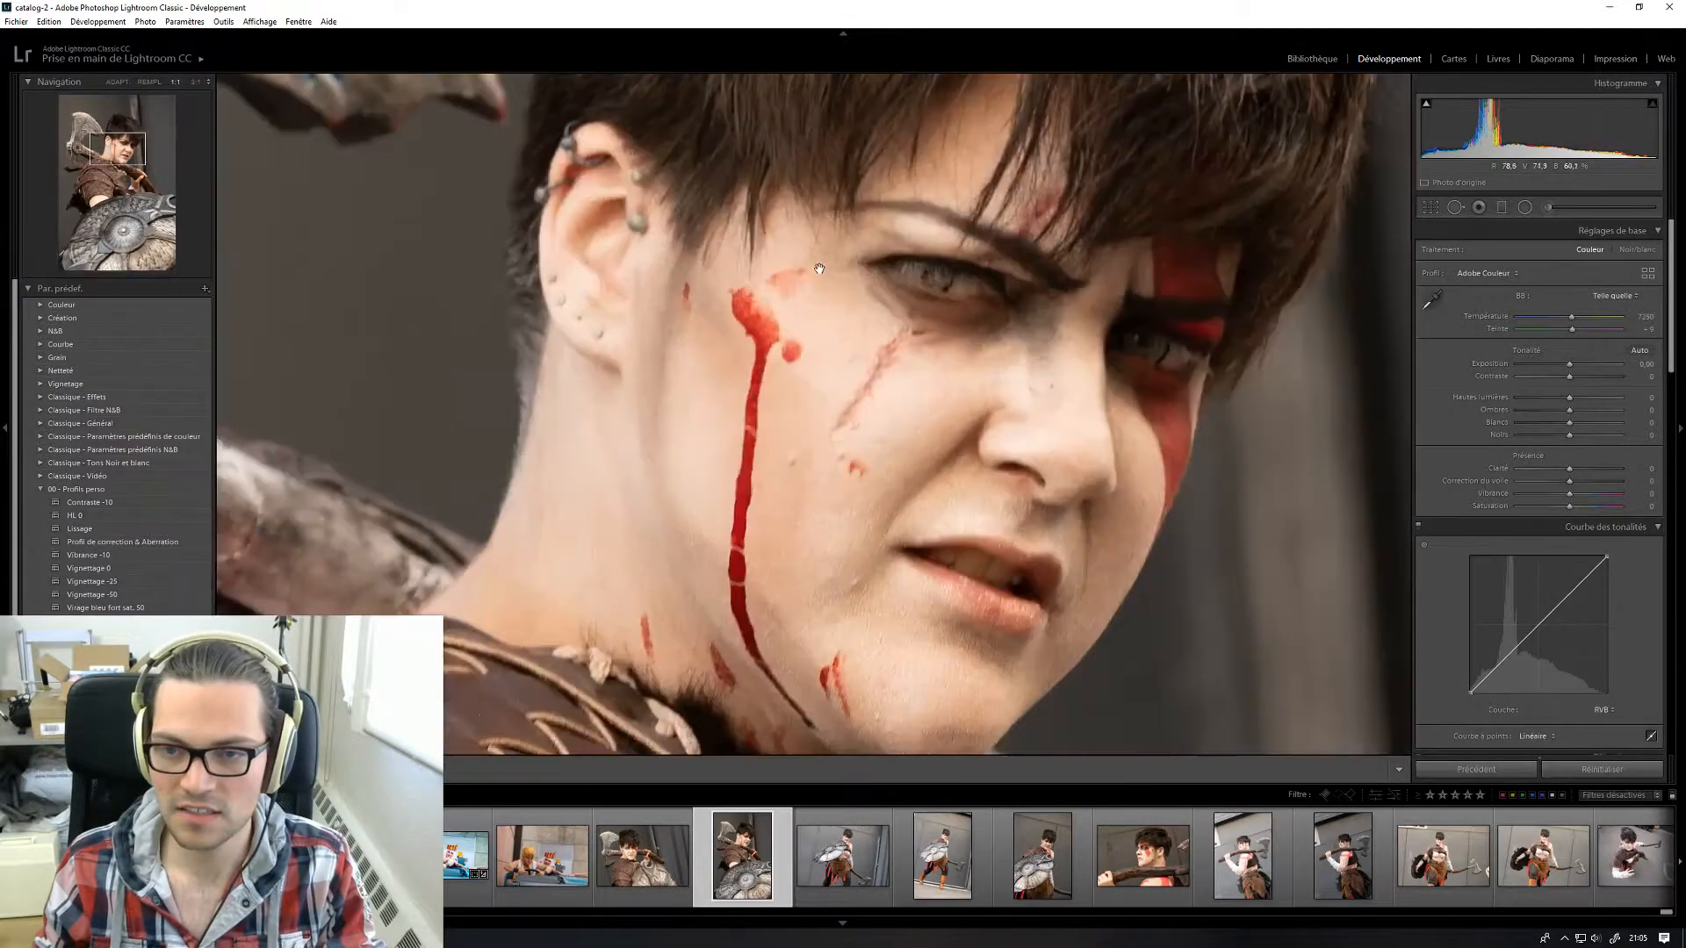
{"action": "left_click_drag", "start_coordinate": [545, 314], "coordinate": [531, 356]}
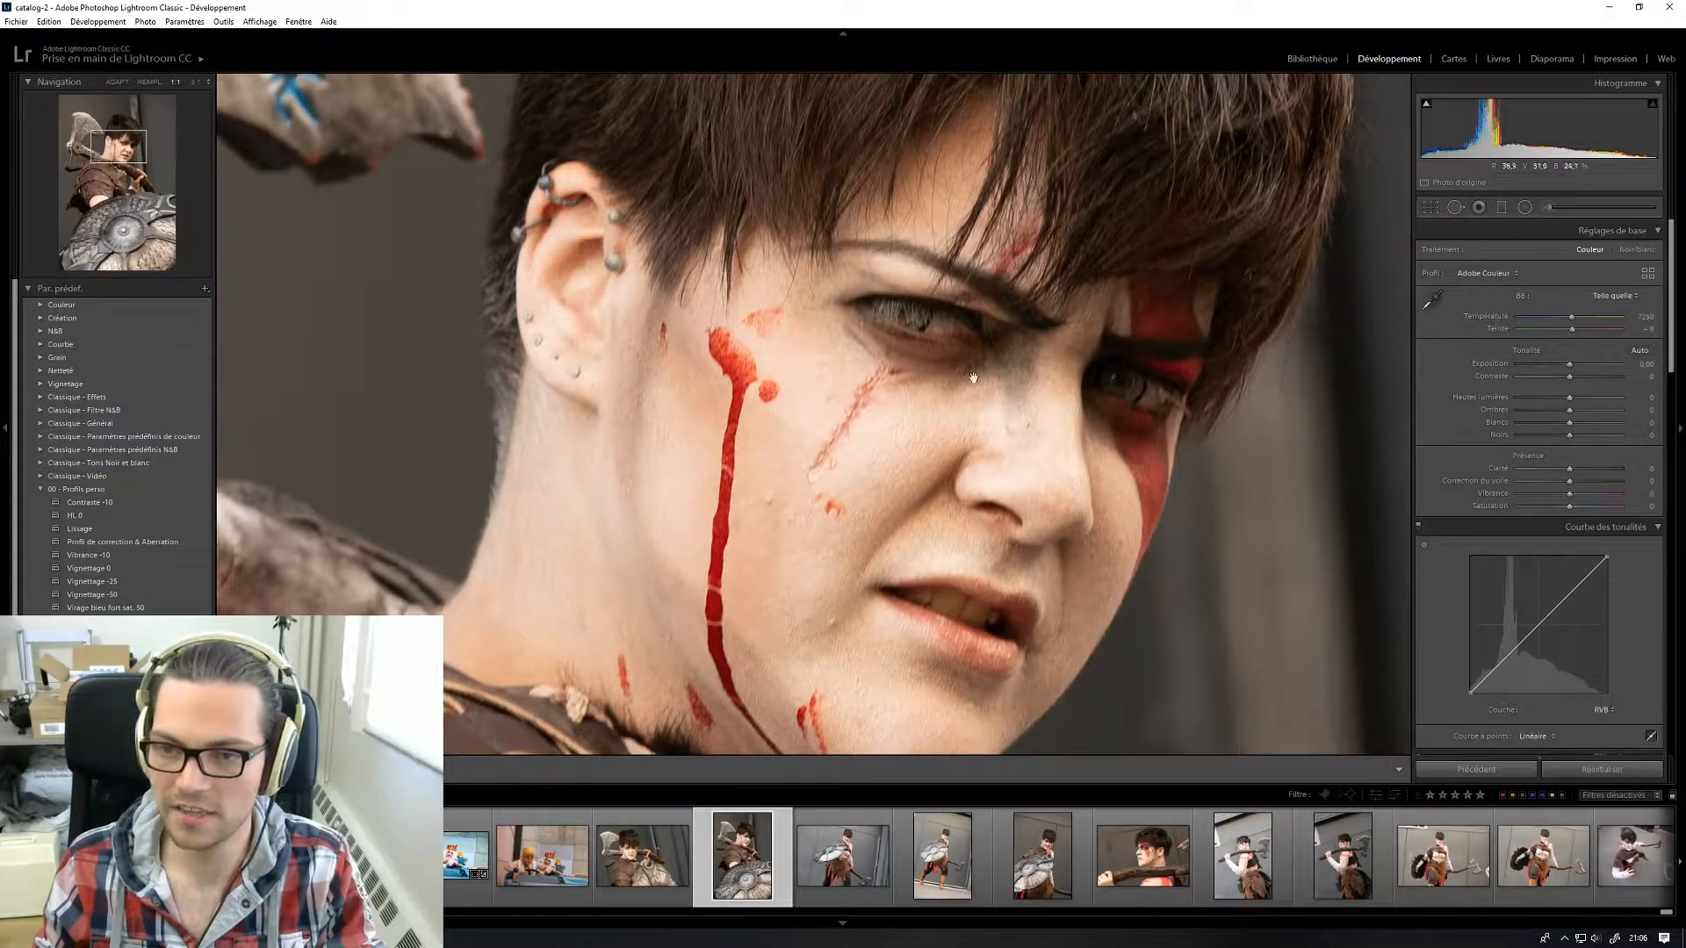
{"action": "left_click", "coordinate": [940, 488]}
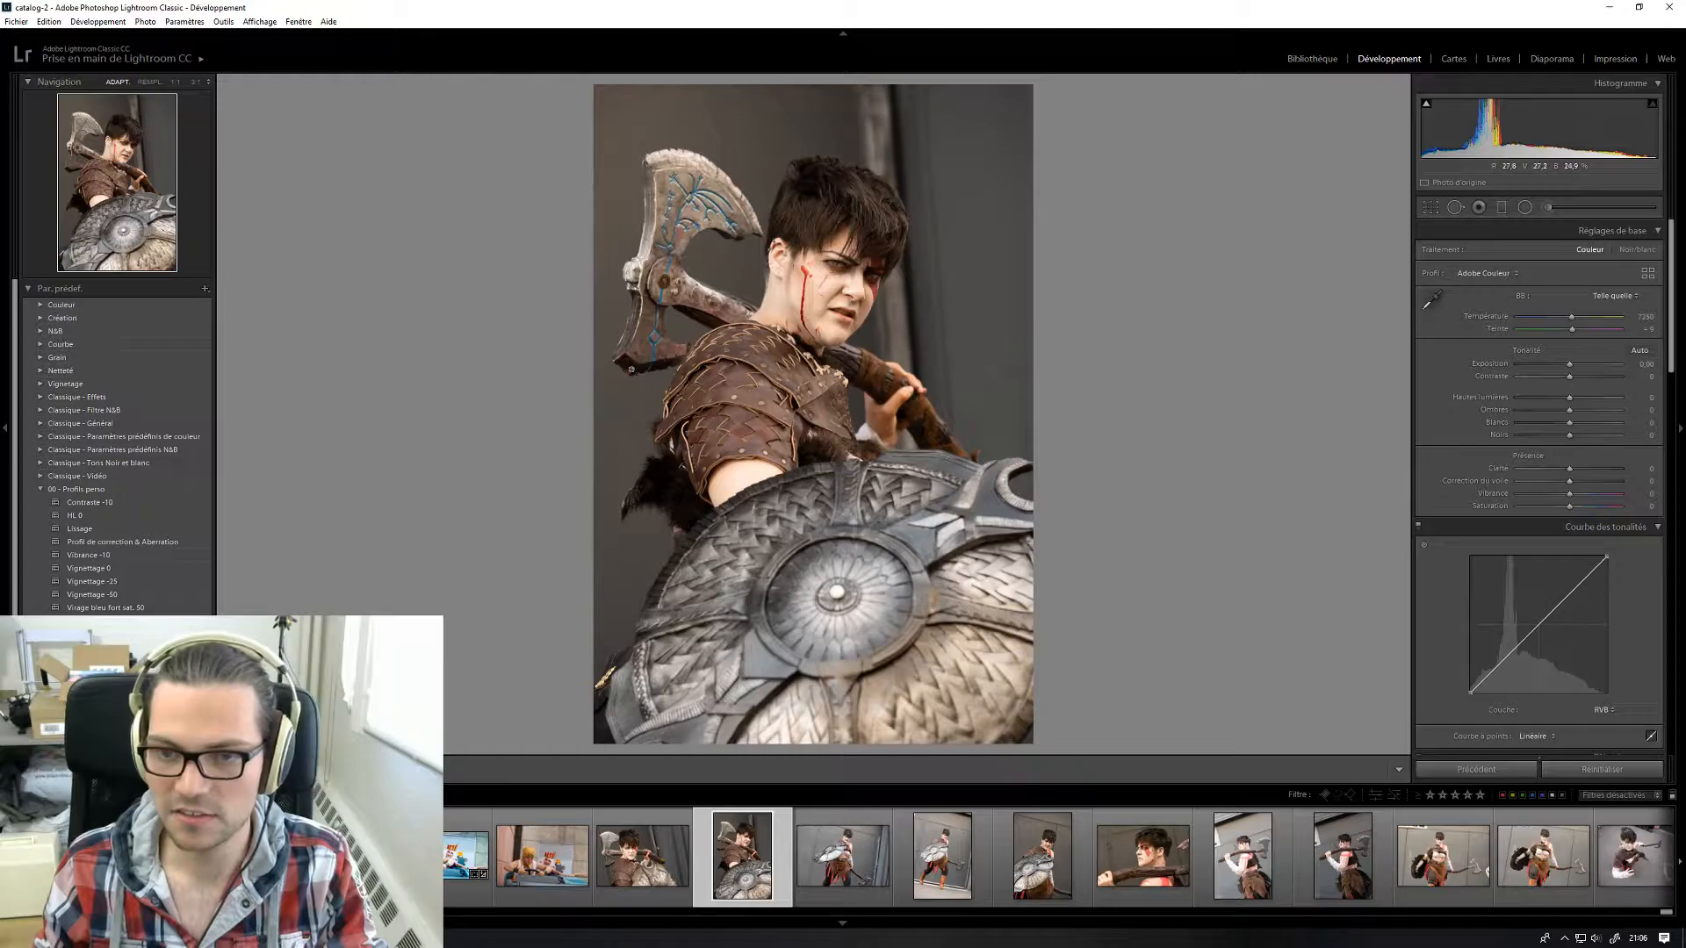
{"action": "left_click", "coordinate": [752, 397]}
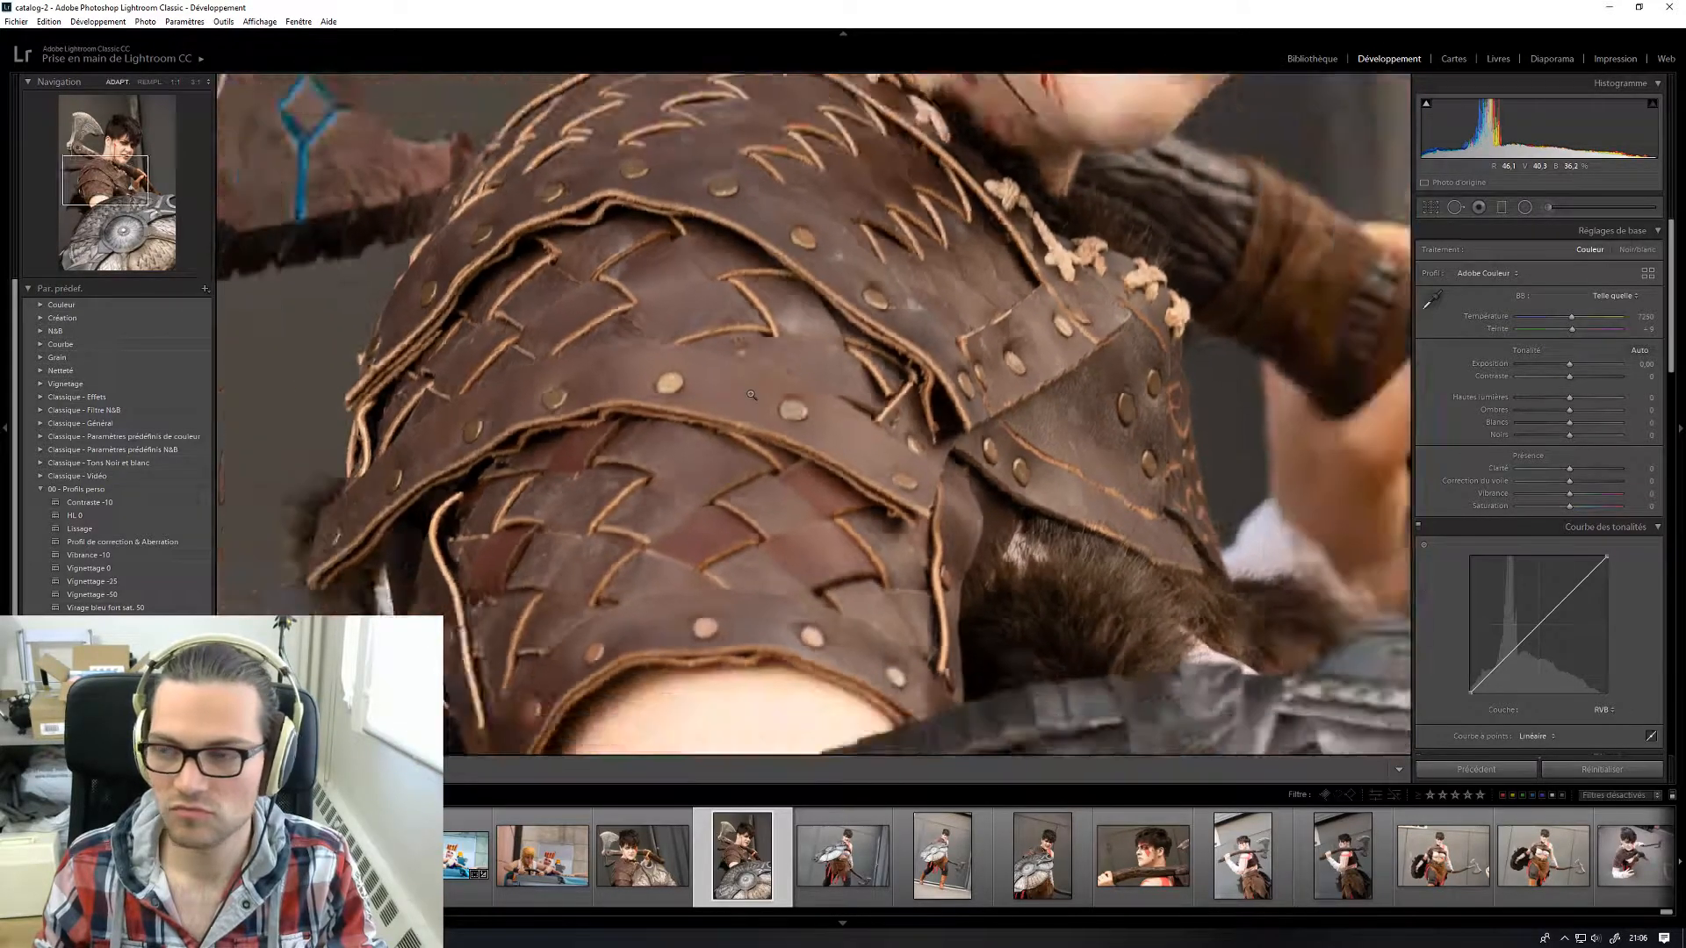
{"action": "left_click", "coordinate": [751, 395]}
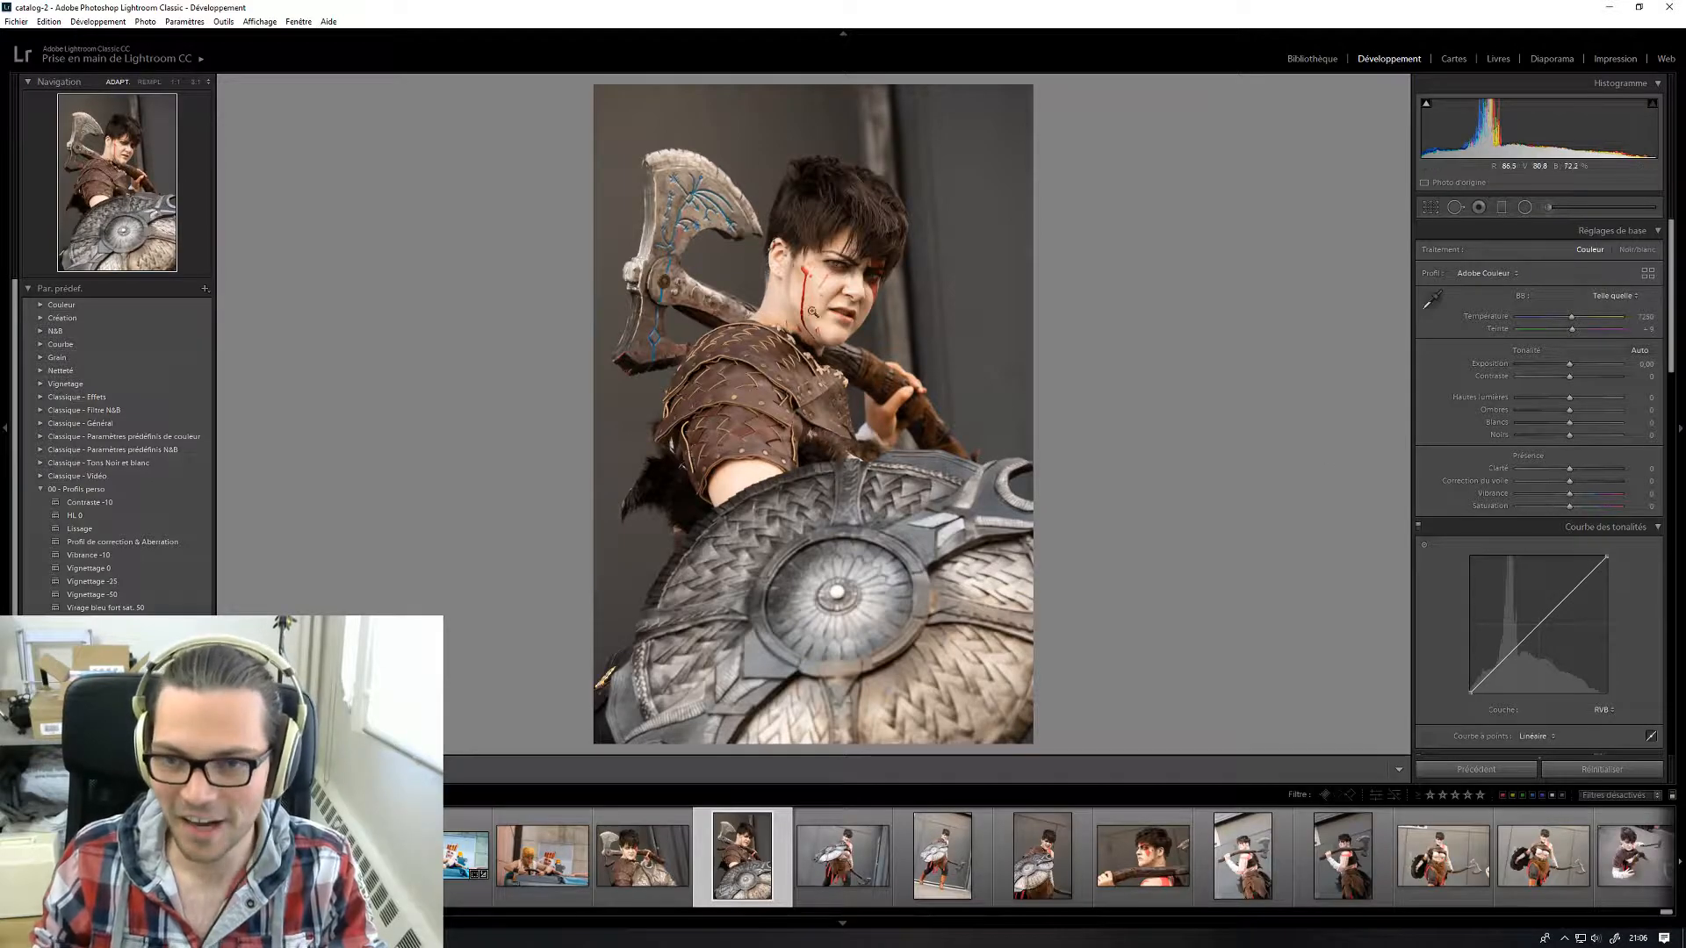
{"action": "left_click", "coordinate": [827, 278]}
{"action": "left_click_drag", "start_coordinate": [825, 283], "coordinate": [939, 351]}
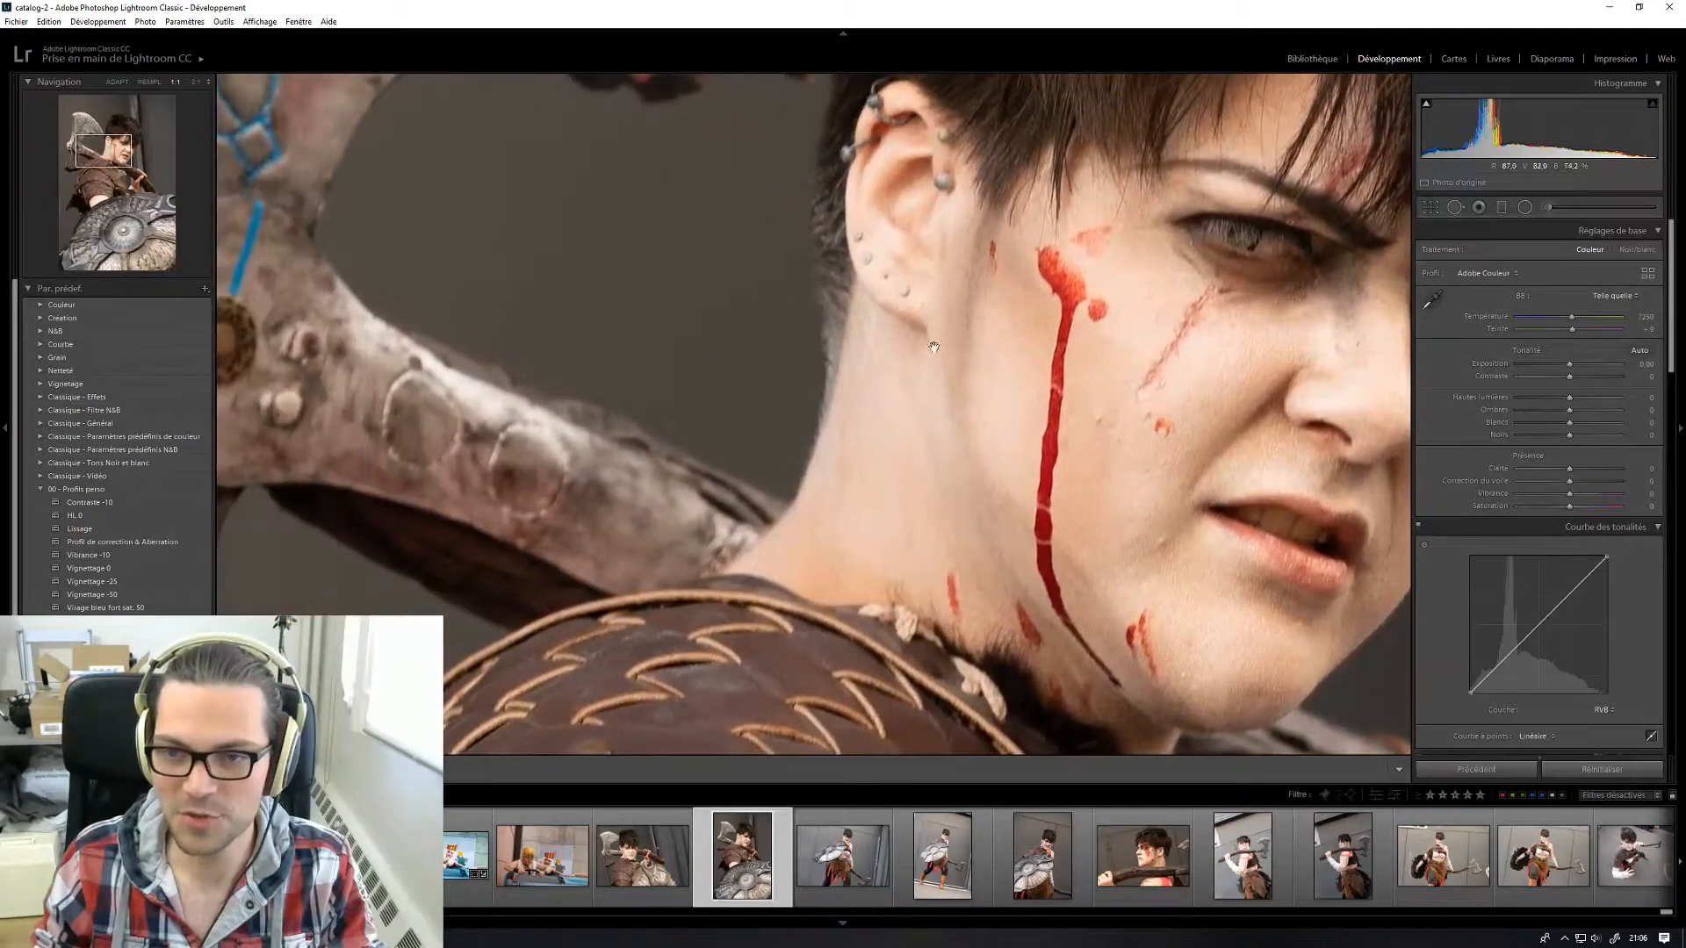
{"action": "left_click", "coordinate": [932, 427]}
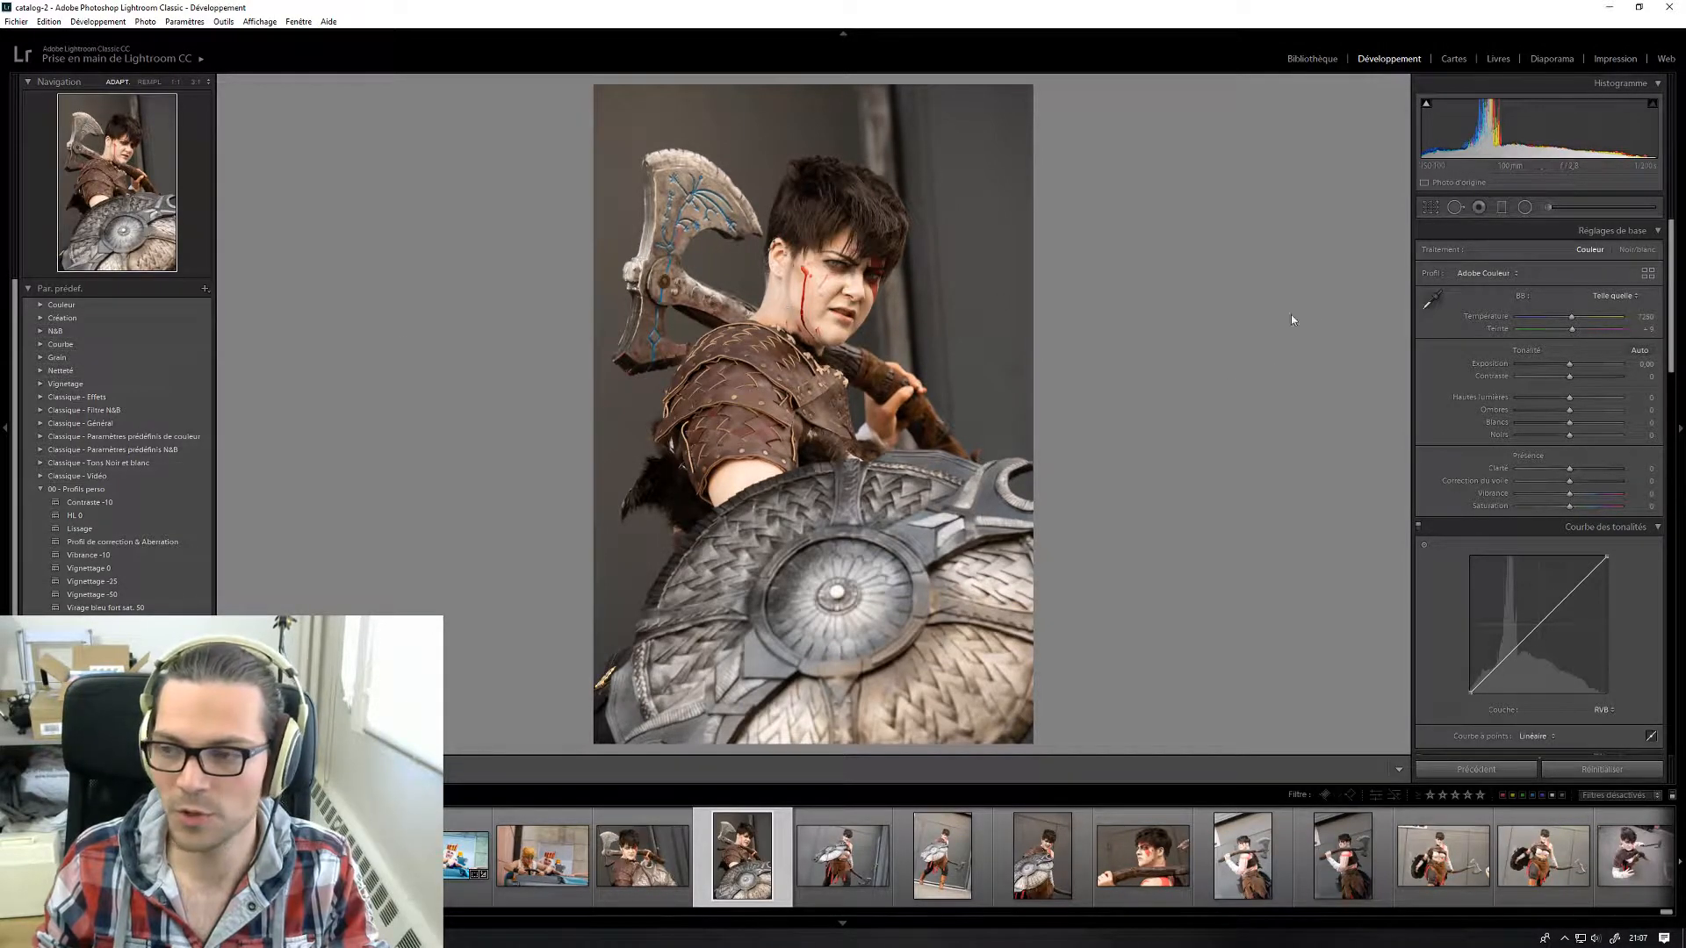
- Cool the white balance temperature to 5440 and raise the exposure to +0.67
{"action": "left_click_drag", "start_coordinate": [1572, 318], "coordinate": [1559, 323]}
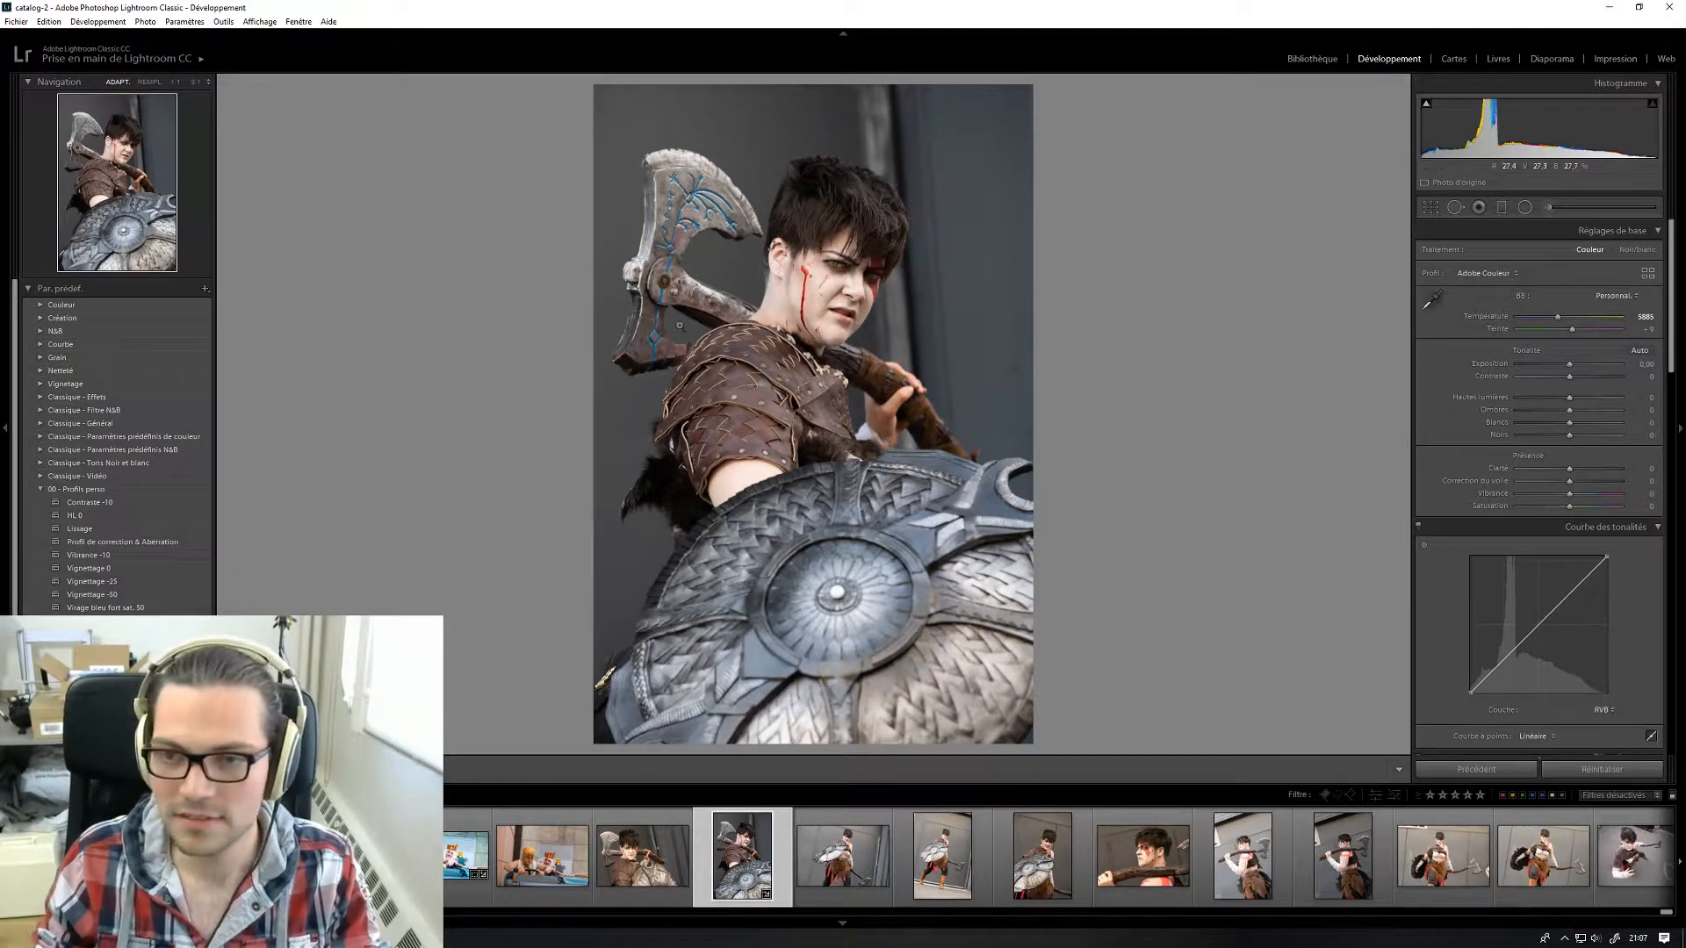
{"action": "left_click_drag", "start_coordinate": [1561, 321], "coordinate": [1558, 321]}
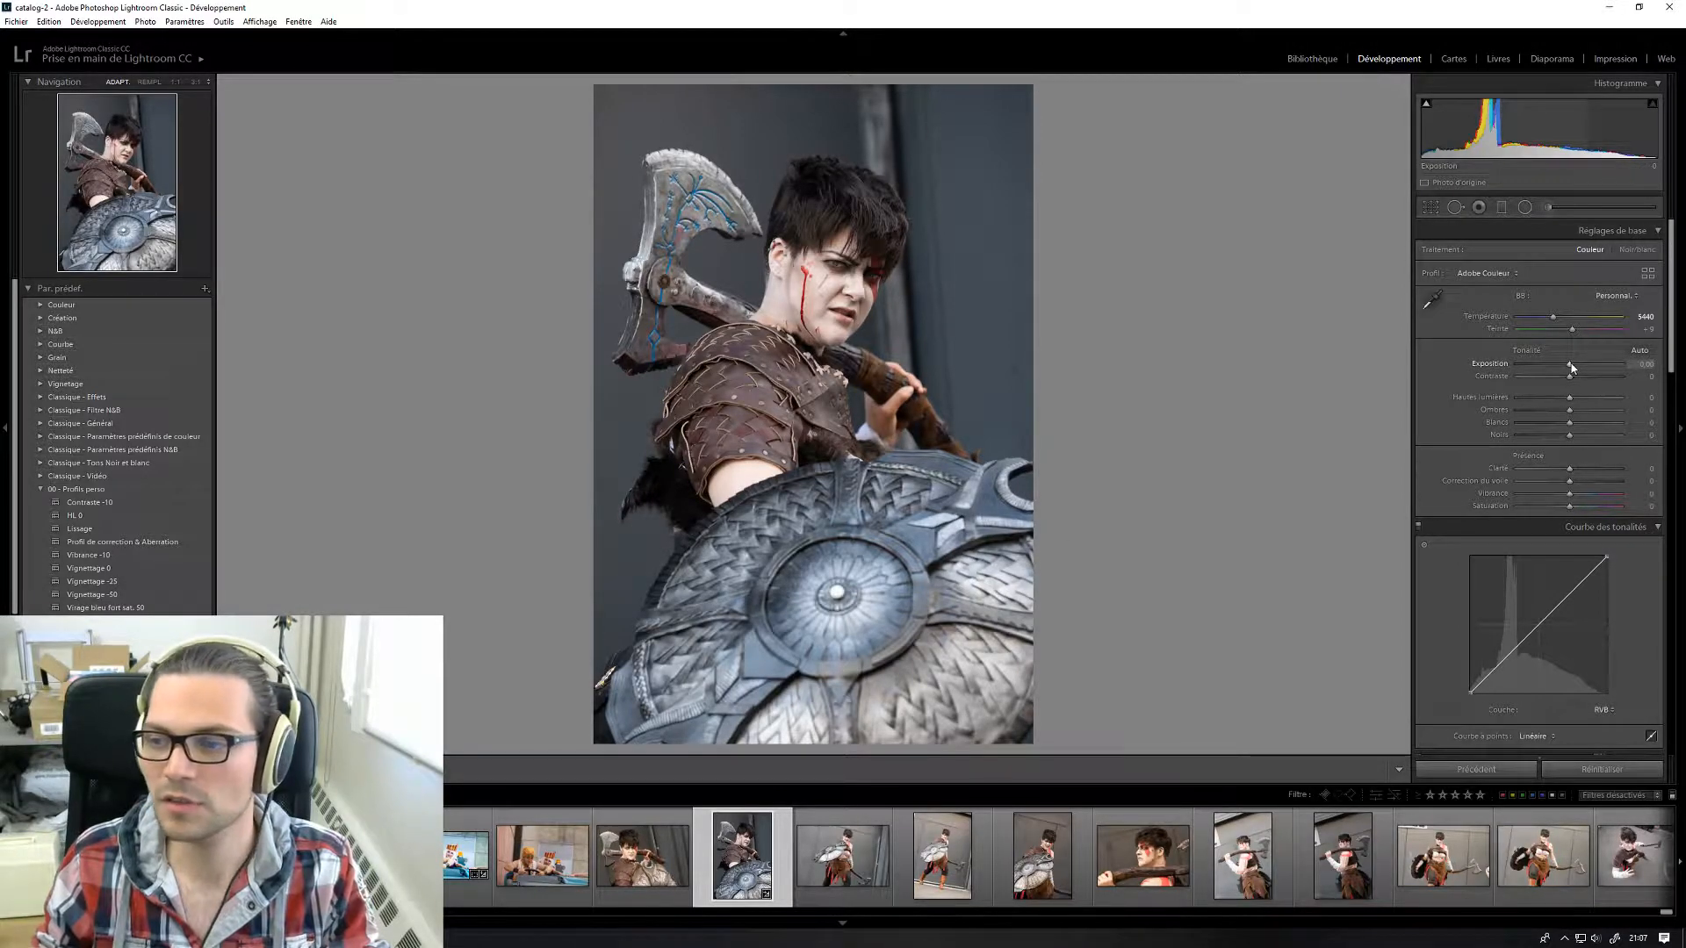
{"action": "key", "text": "shift+Up"}
{"action": "key", "text": "shift+Up"}
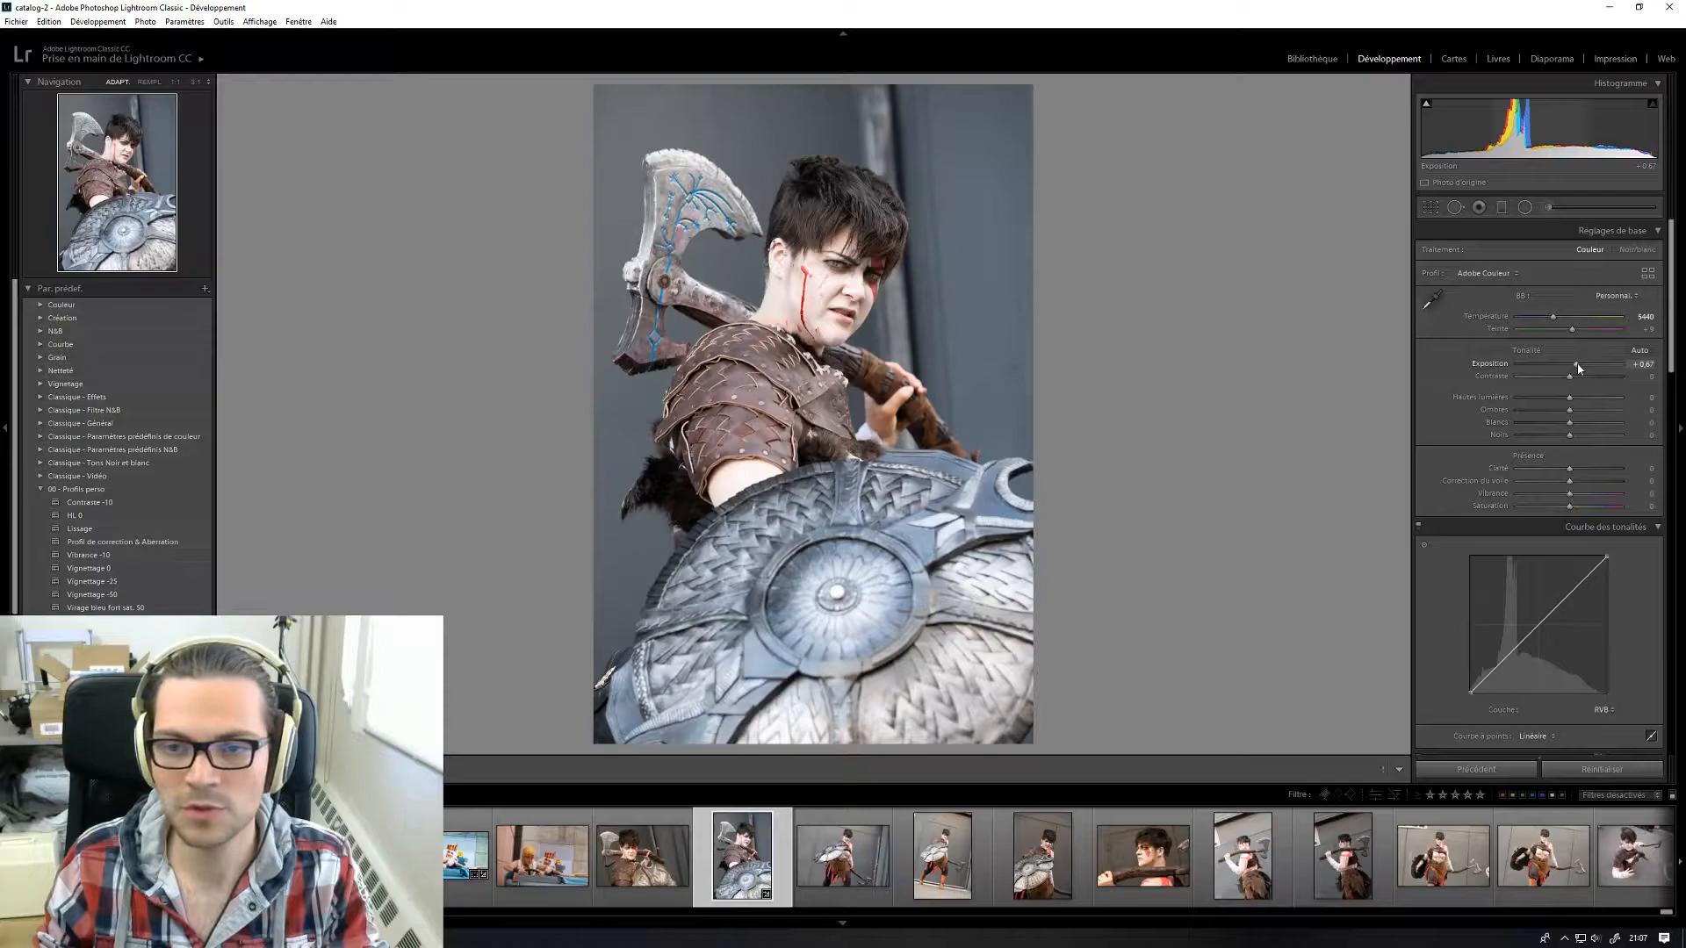
- Draw a wide radial filter around the head and axe and choose the Exposition effect for it
{"action": "left_click", "coordinate": [1524, 207]}
{"action": "left_click_drag", "start_coordinate": [813, 289], "coordinate": [1053, 119]}
{"action": "left_click_drag", "start_coordinate": [1561, 301], "coordinate": [1549, 303]}
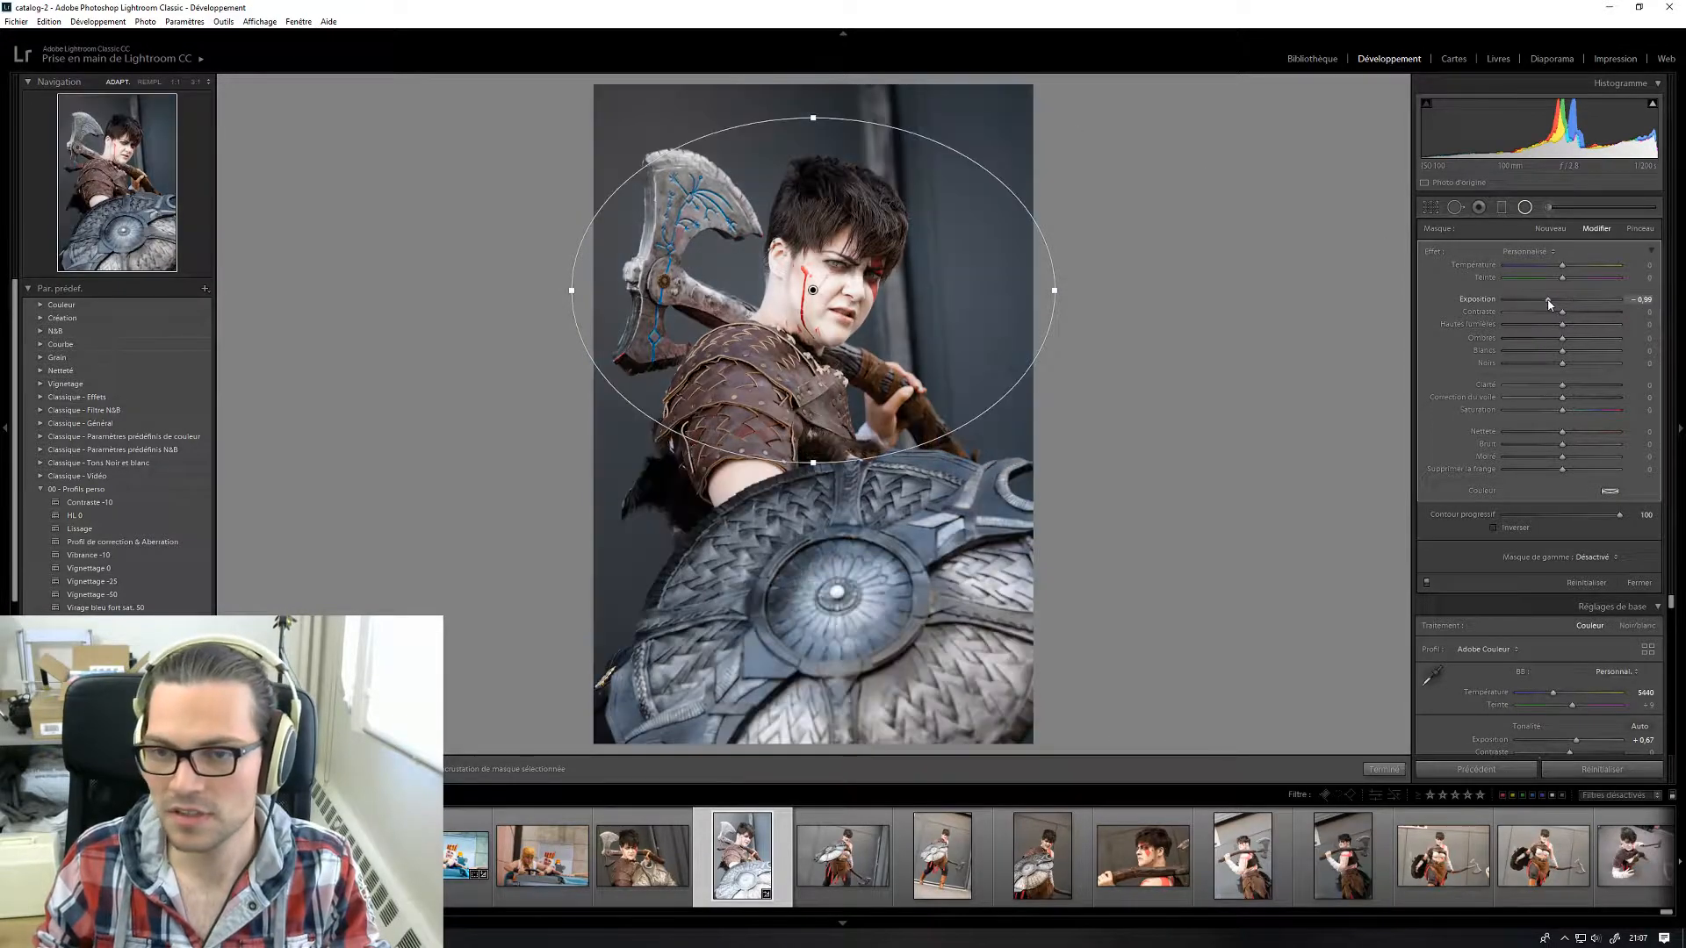
{"action": "left_click", "coordinate": [1537, 253]}
{"action": "left_click", "coordinate": [1497, 312]}
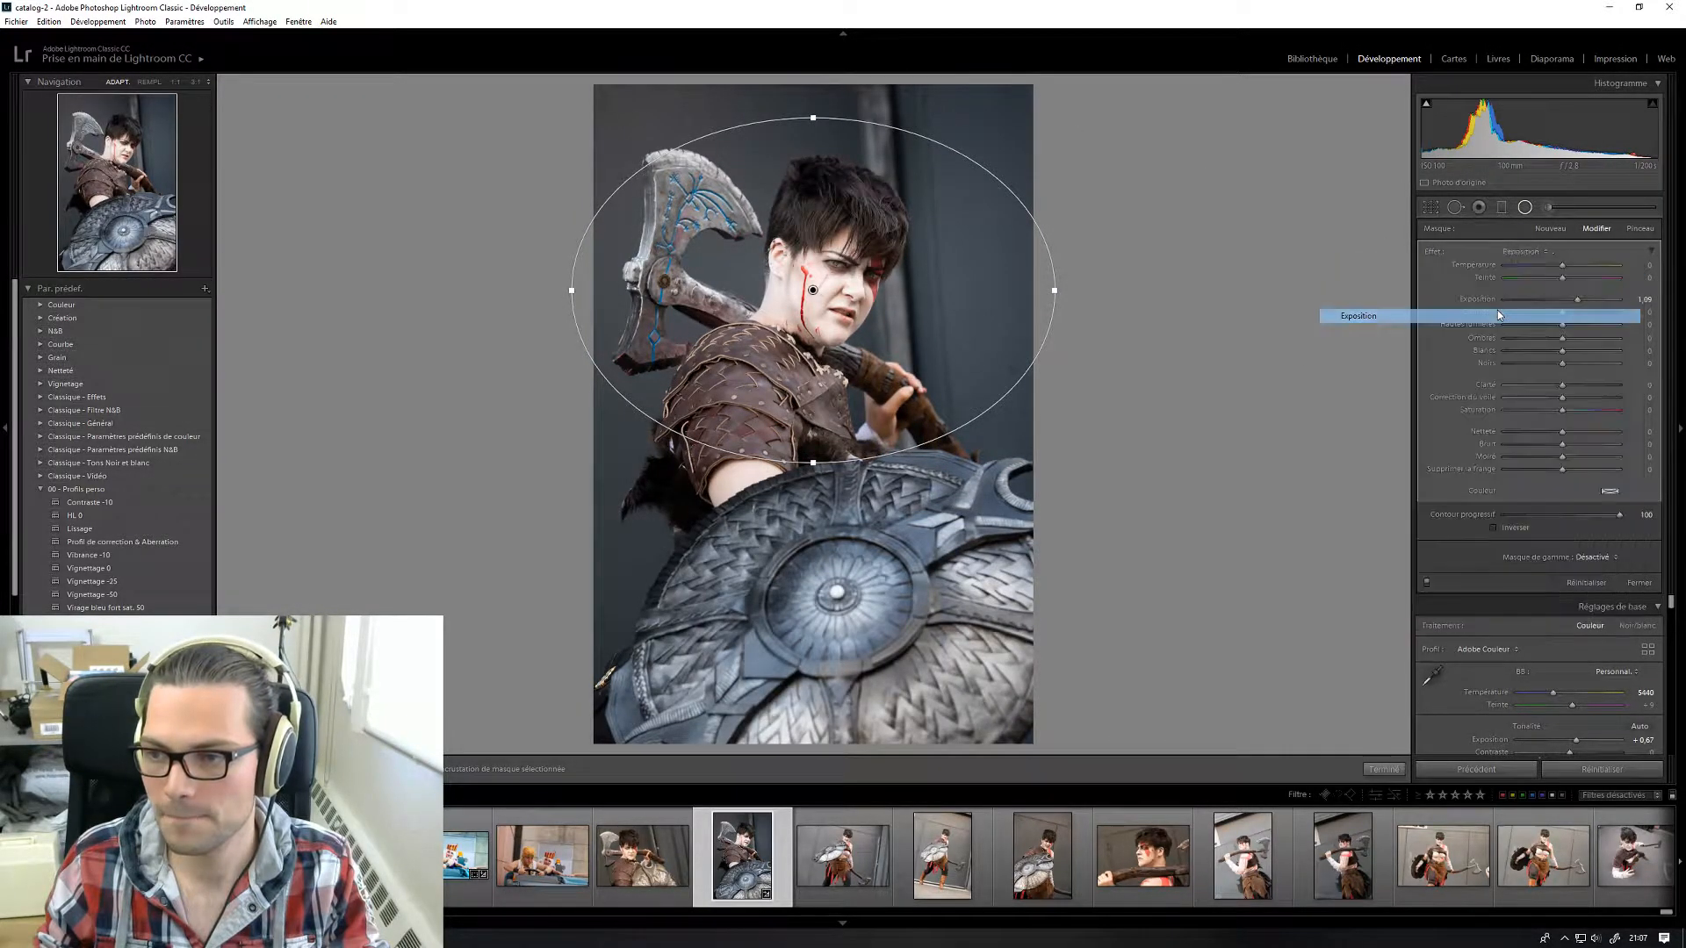
- Lower the radial filter's exposure to about -0.95, shift the ellipse slightly upward and finish the filter
{"action": "left_click_drag", "start_coordinate": [1569, 300], "coordinate": [1545, 304]}
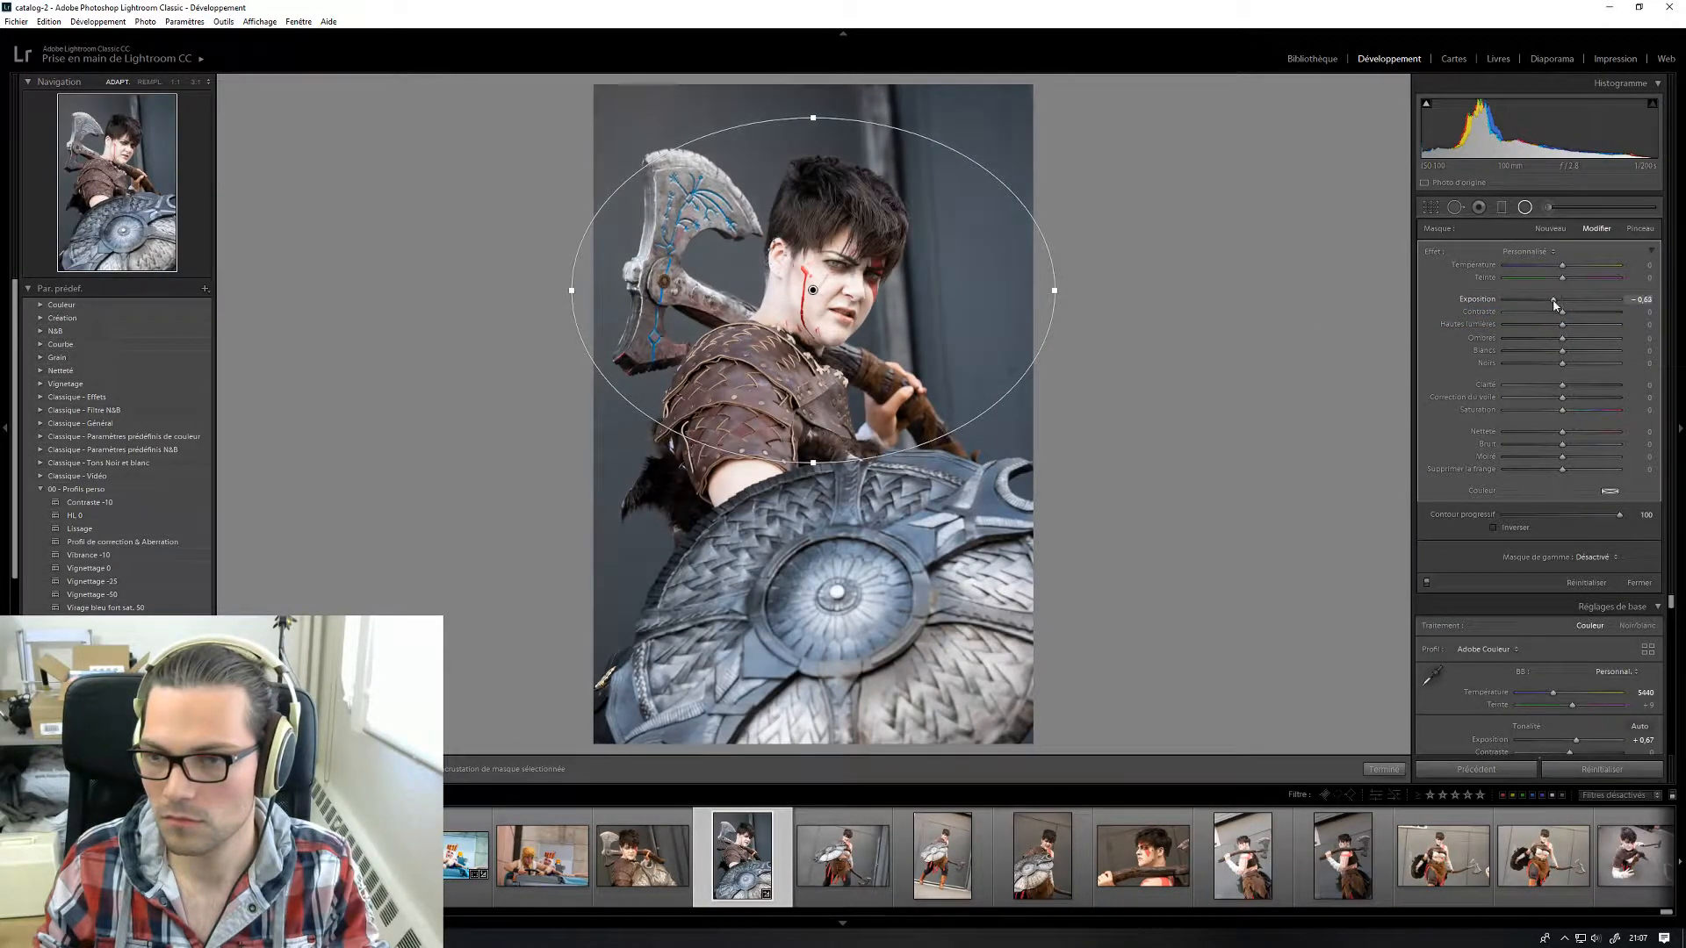
{"action": "left_click_drag", "start_coordinate": [813, 289], "coordinate": [817, 260]}
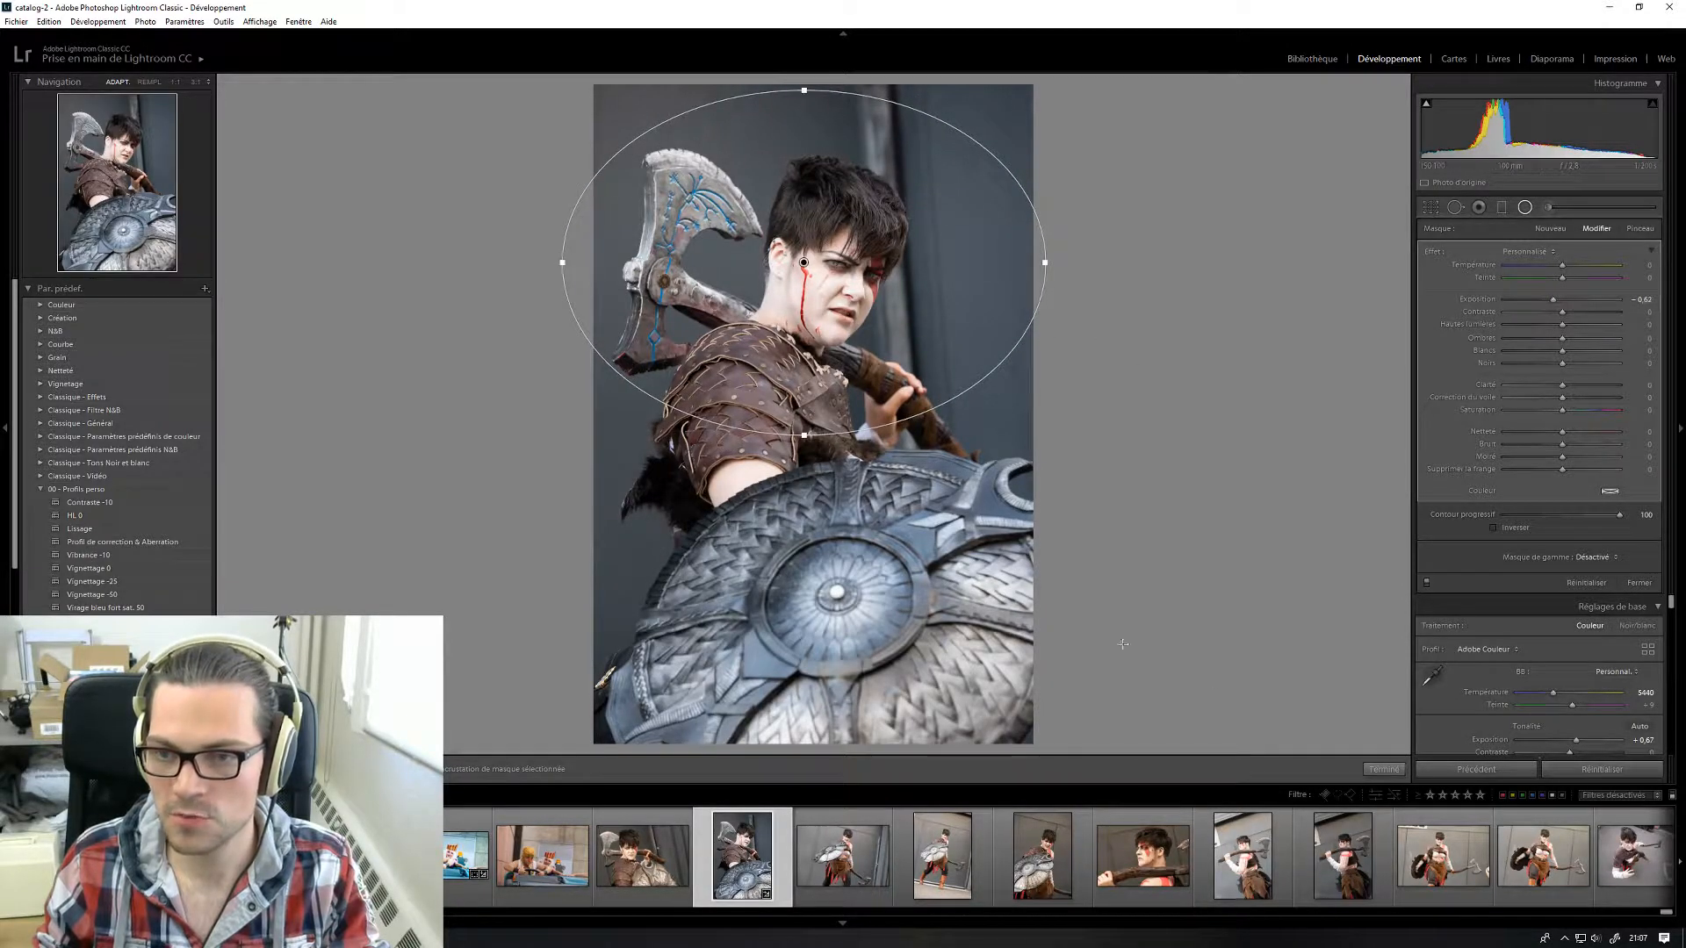
{"action": "left_click_drag", "start_coordinate": [1552, 301], "coordinate": [1547, 305]}
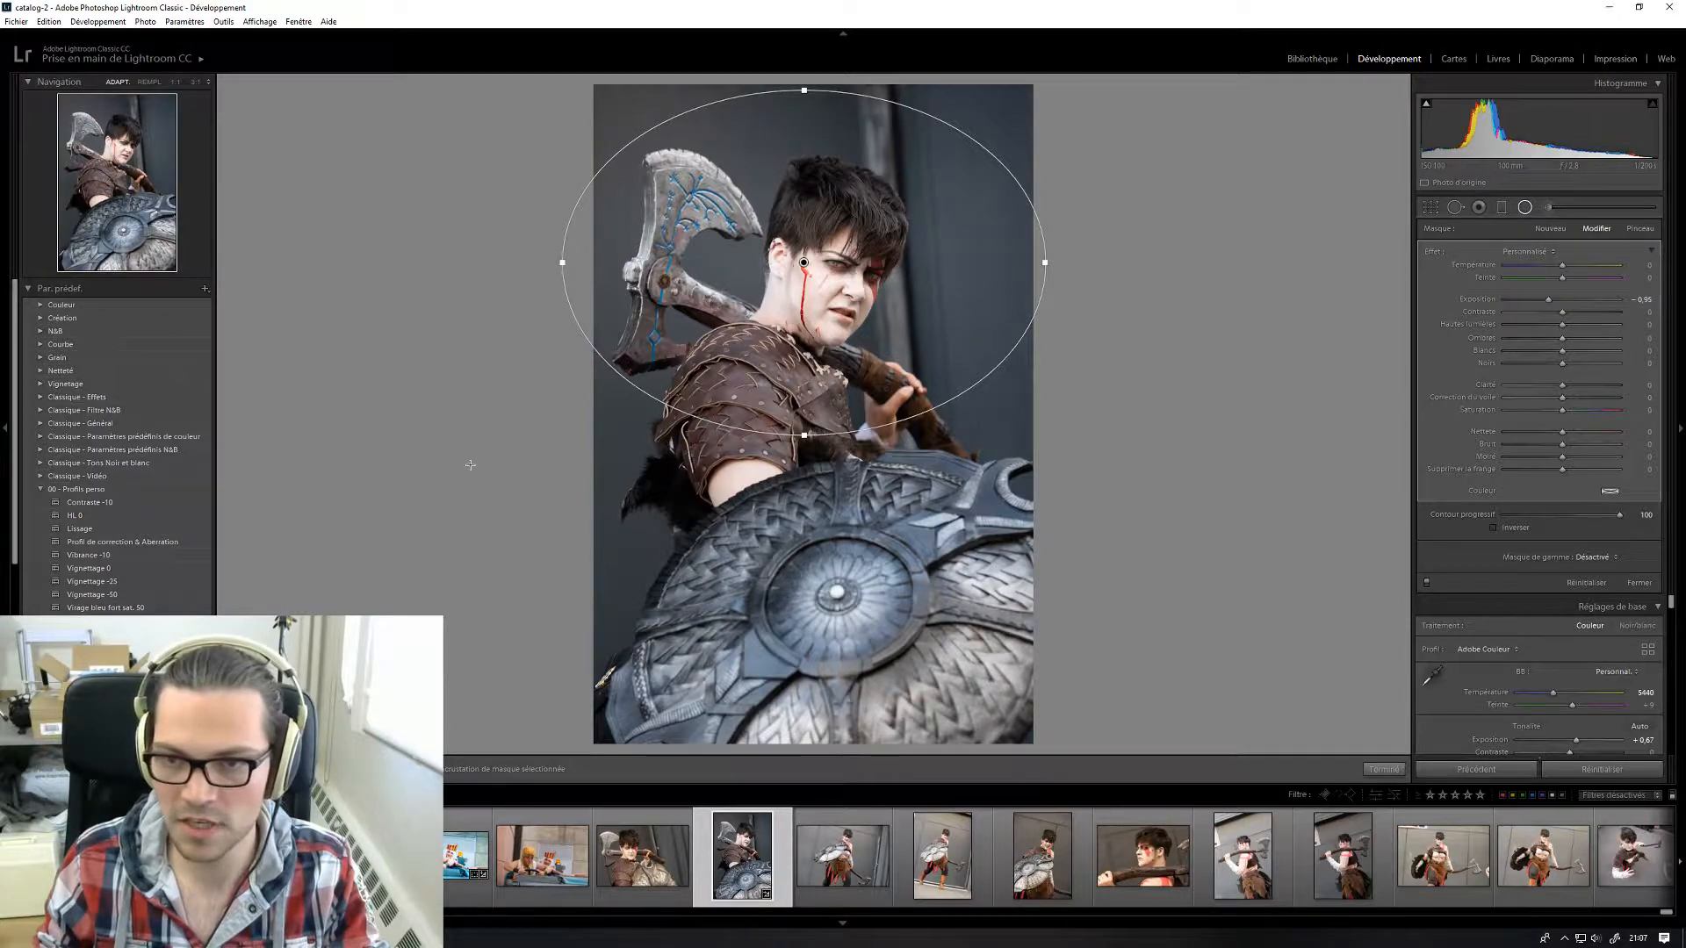
{"action": "left_click", "coordinate": [1399, 773]}
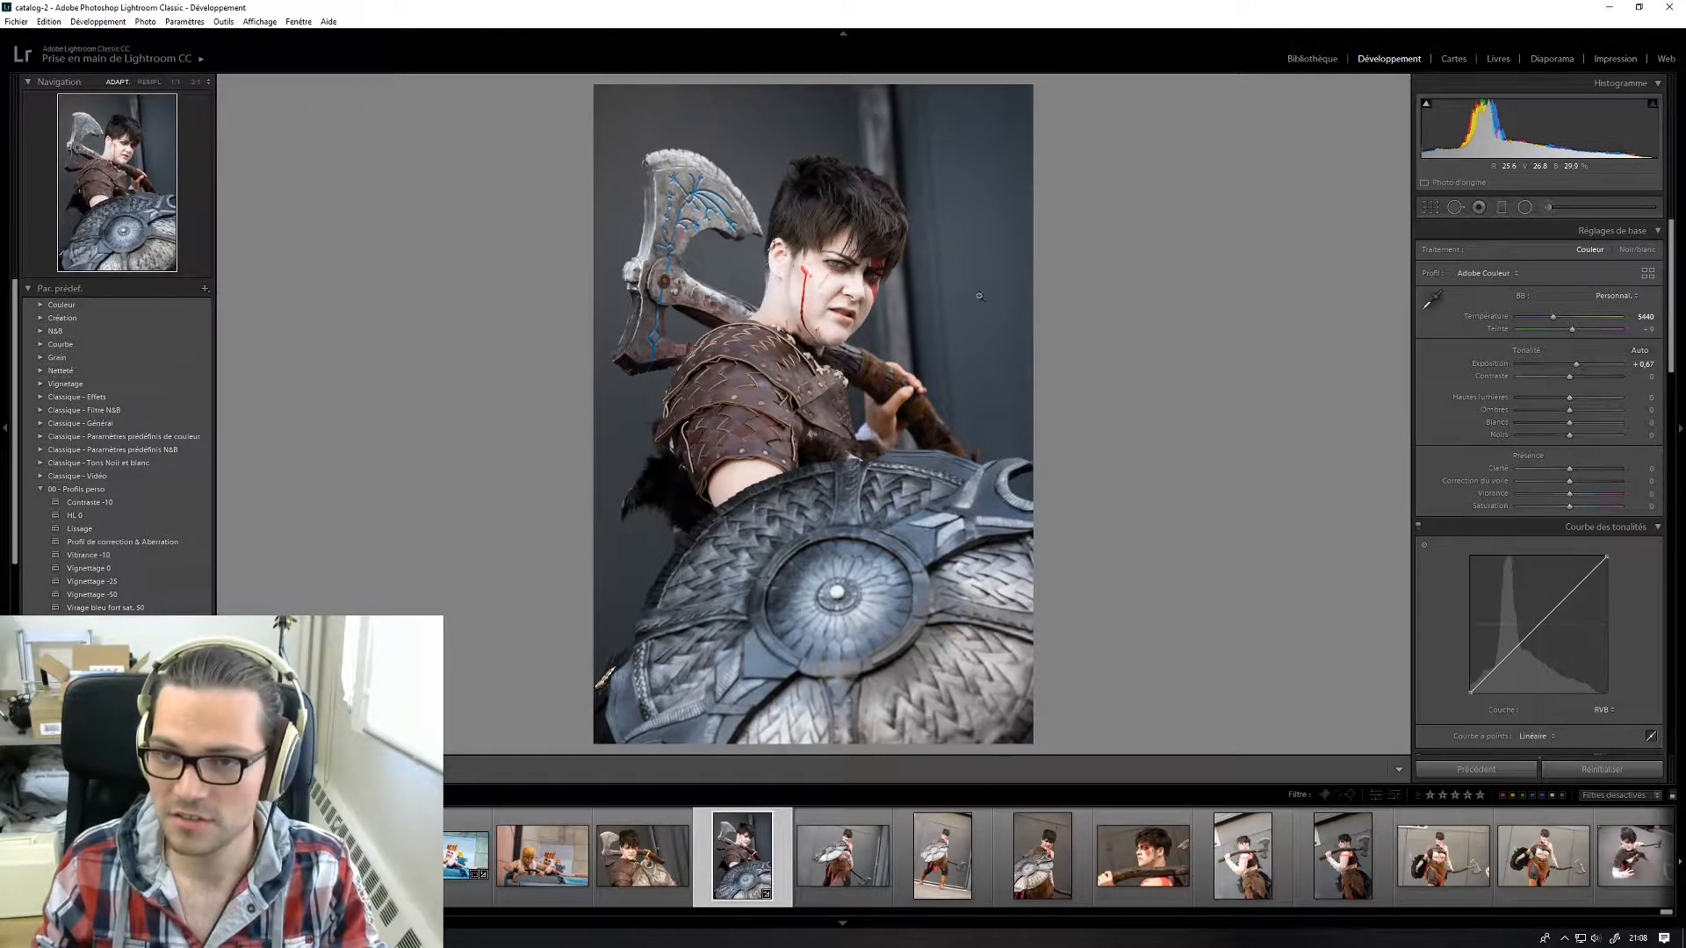
- Raise the photo's overall exposure to +0.99 and its clarity to +26
{"action": "left_click", "coordinate": [851, 269]}
{"action": "left_click", "coordinate": [760, 351]}
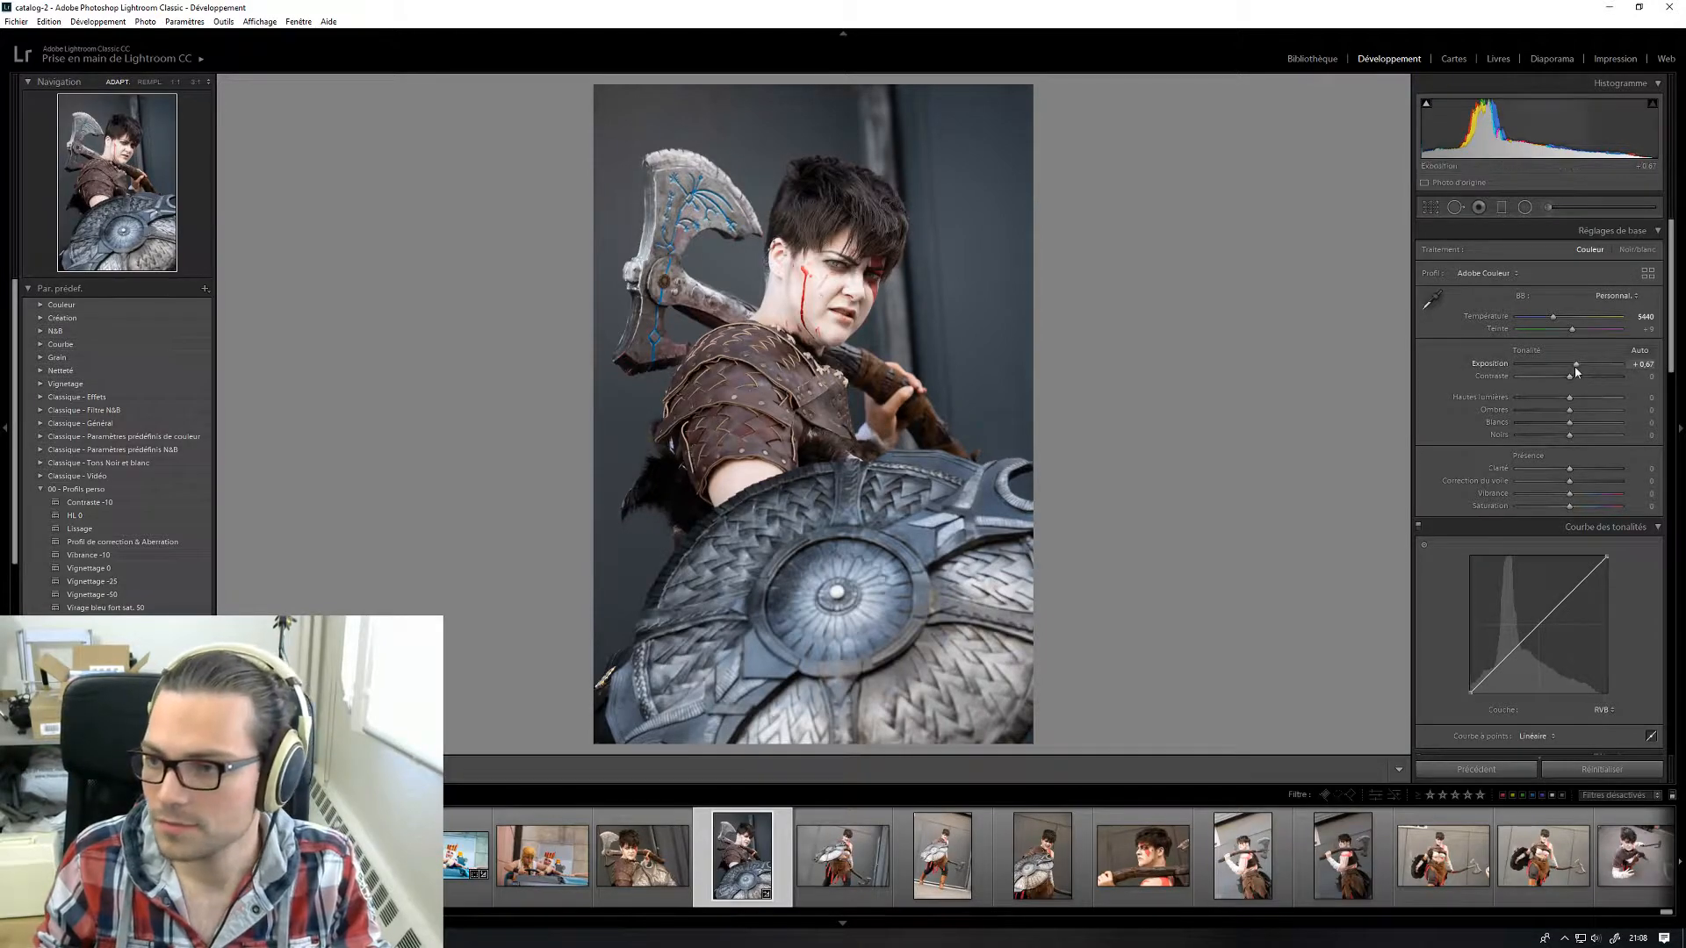
{"action": "left_click_drag", "start_coordinate": [1578, 369], "coordinate": [1582, 370]}
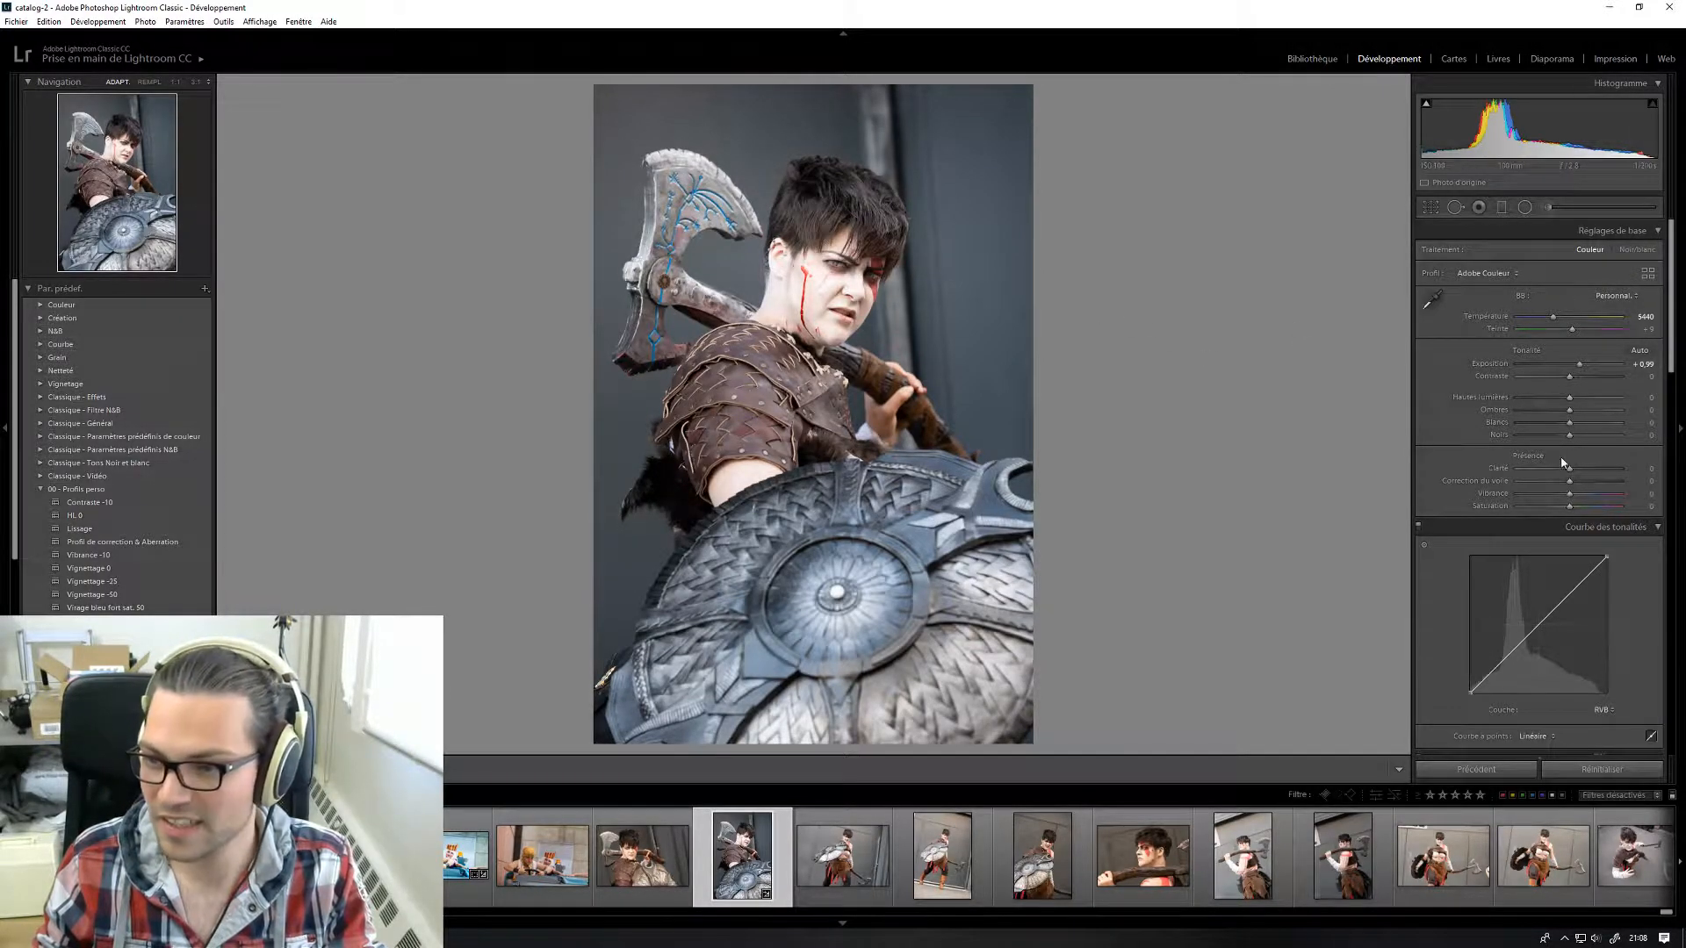
{"action": "left_click_drag", "start_coordinate": [1569, 470], "coordinate": [1584, 472]}
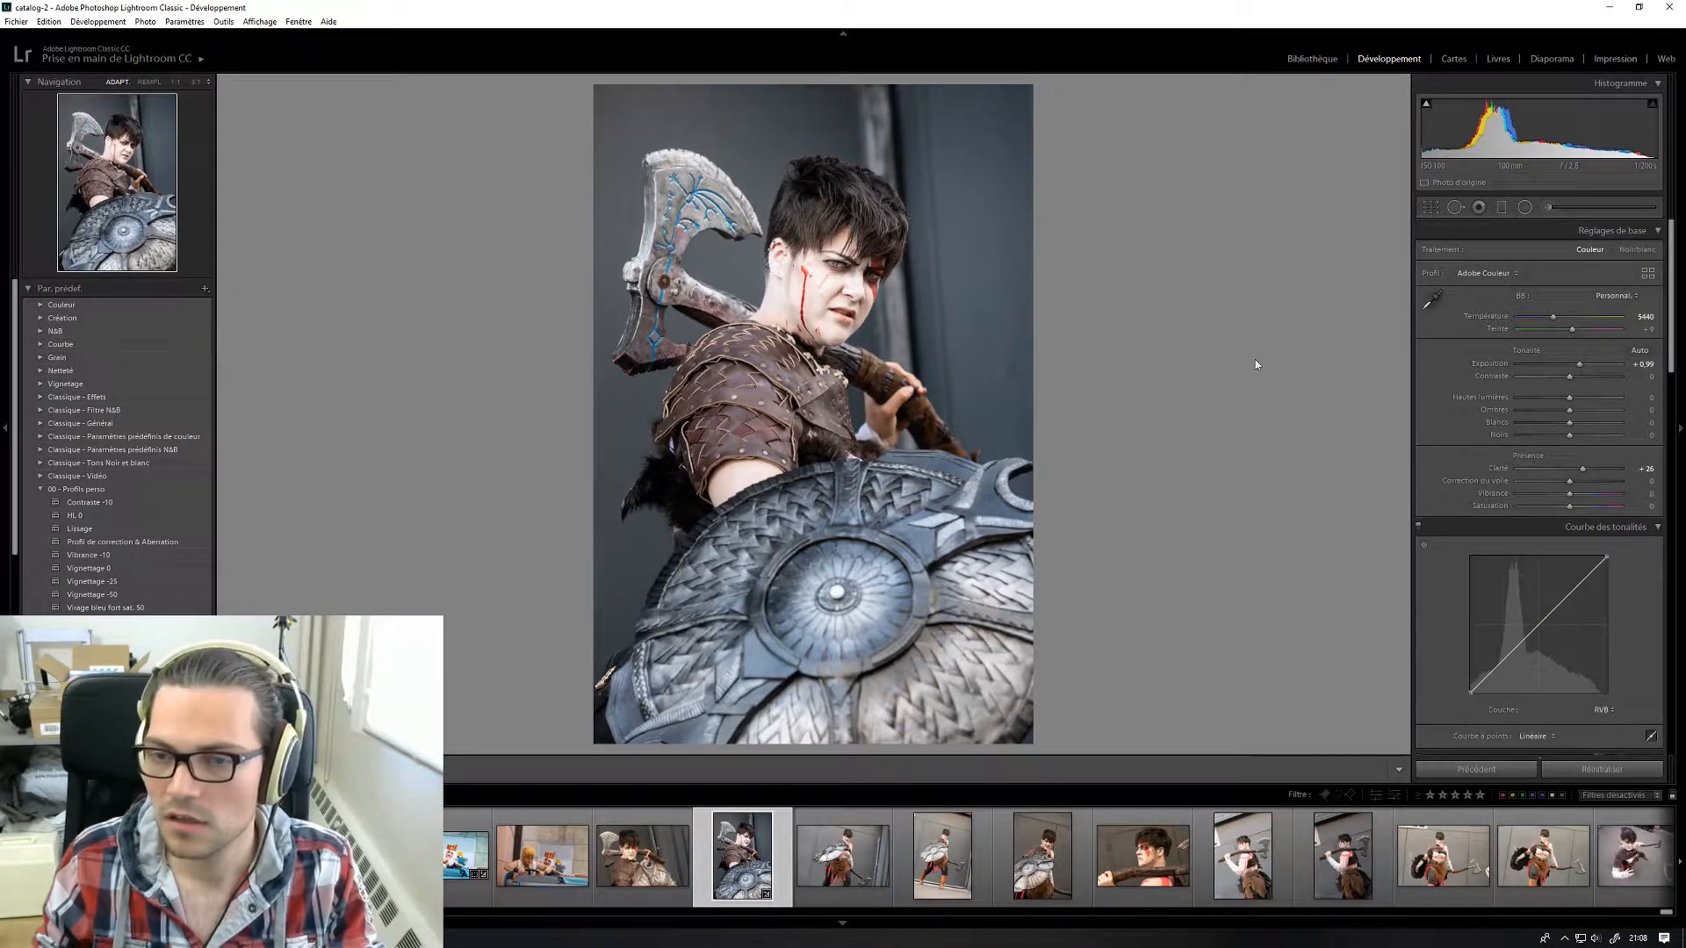
- Set the portrait's contrast to +12, highlights to -66 and dehaze to +3, checking the face
{"action": "left_click_drag", "start_coordinate": [1569, 376], "coordinate": [1536, 402]}
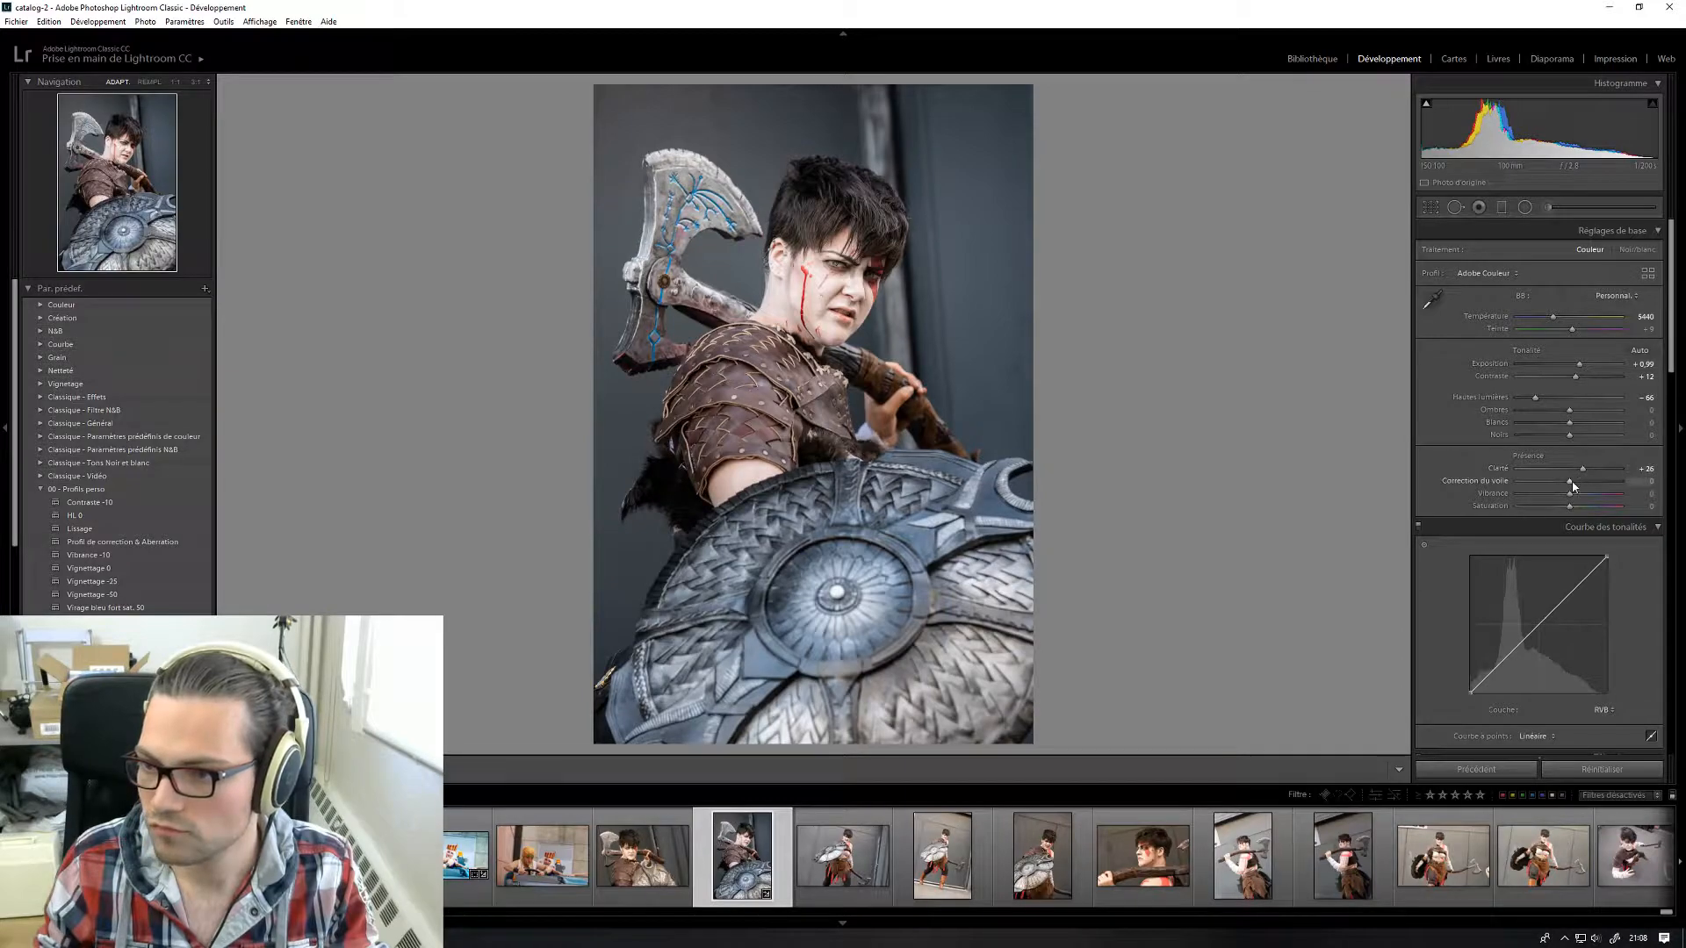
{"action": "left_click_drag", "start_coordinate": [1571, 482], "coordinate": [1574, 484]}
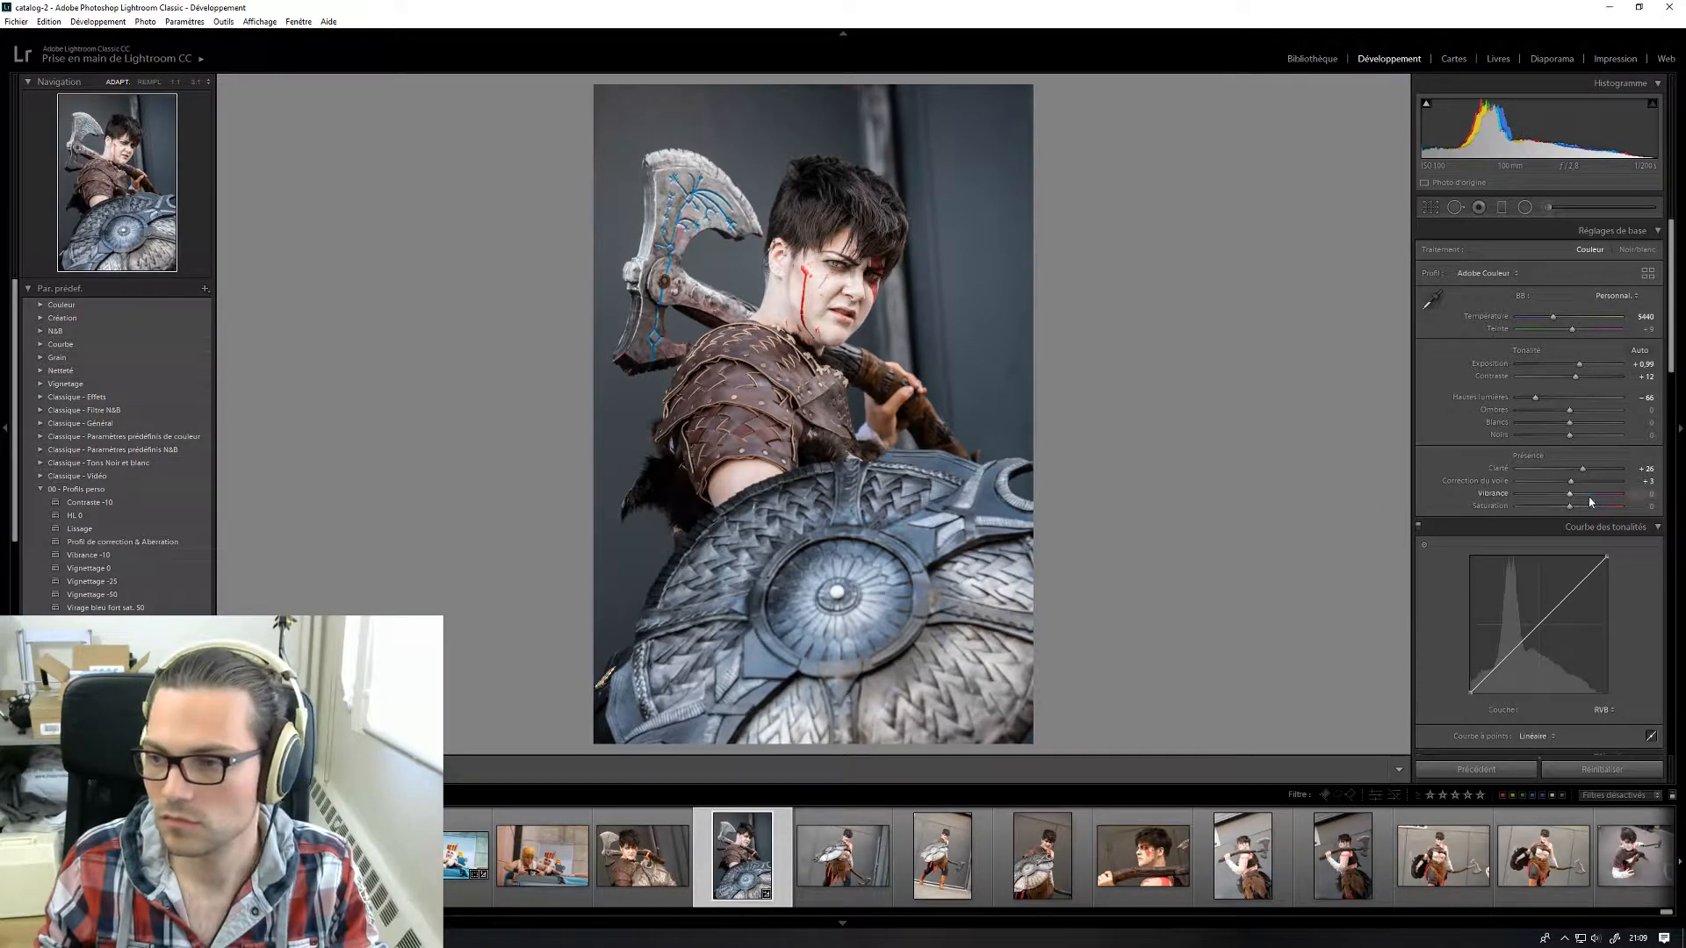
{"action": "left_click", "coordinate": [799, 278]}
{"action": "left_click", "coordinate": [859, 269]}
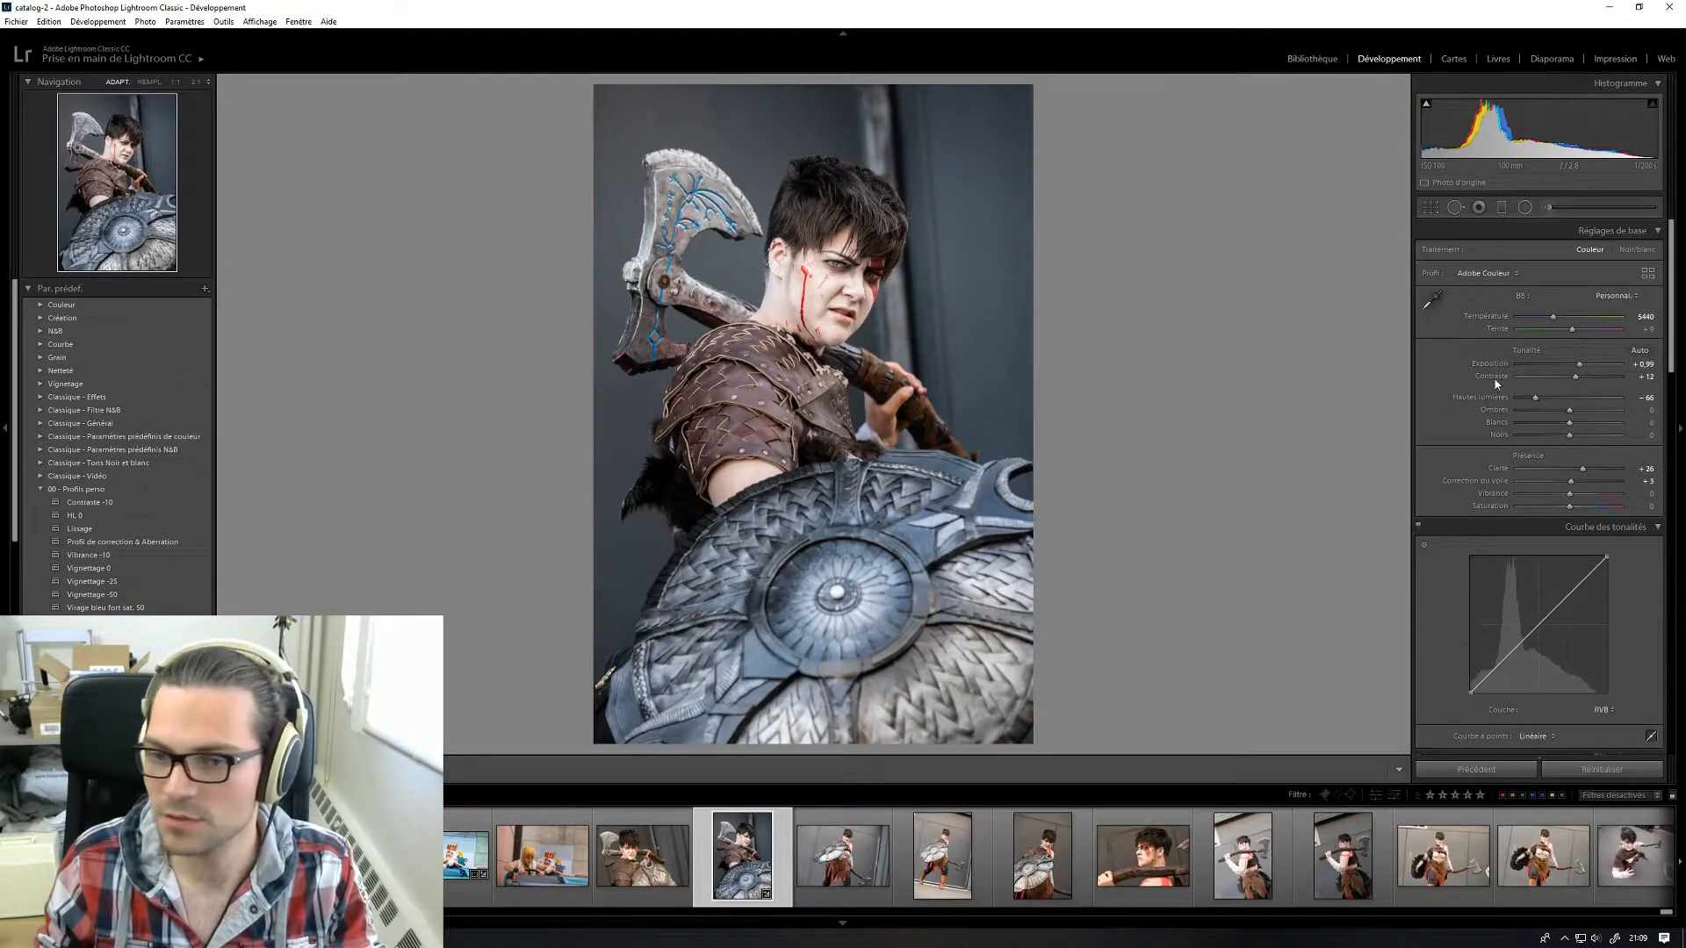
- Raise the red saturation to about +33 by sampling colours in the portrait, with orange saturation reset to 0
{"action": "scroll", "coordinate": [1461, 427], "scroll_direction": "down", "scroll_amount": 4}
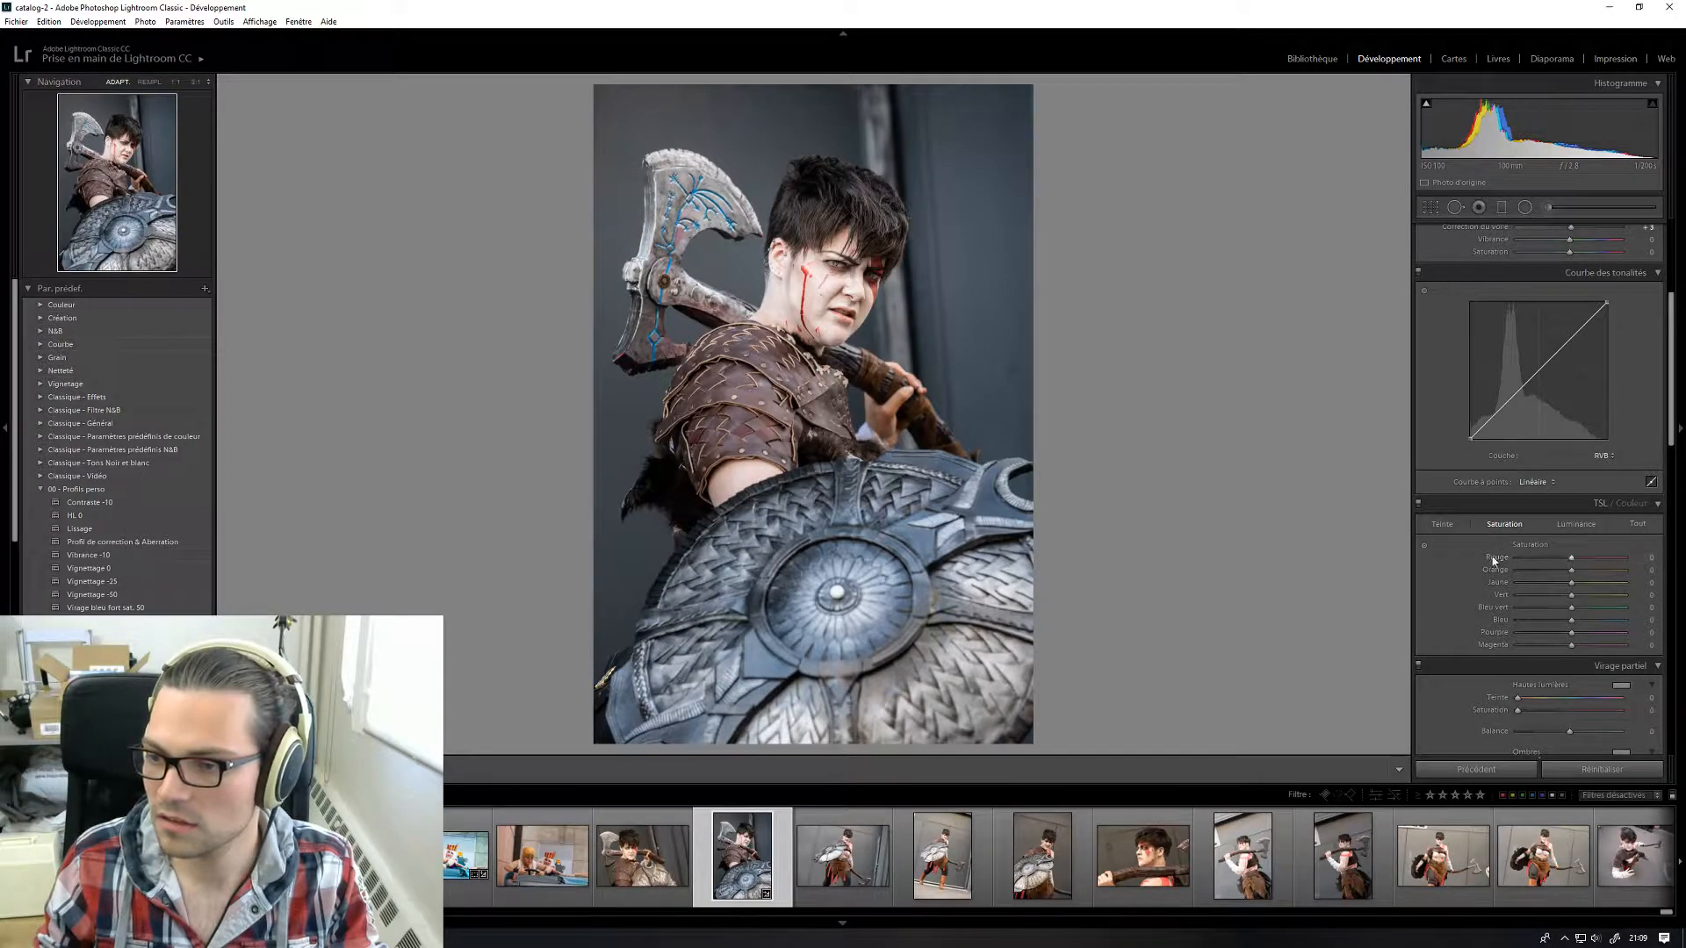
{"action": "left_click", "coordinate": [1423, 546]}
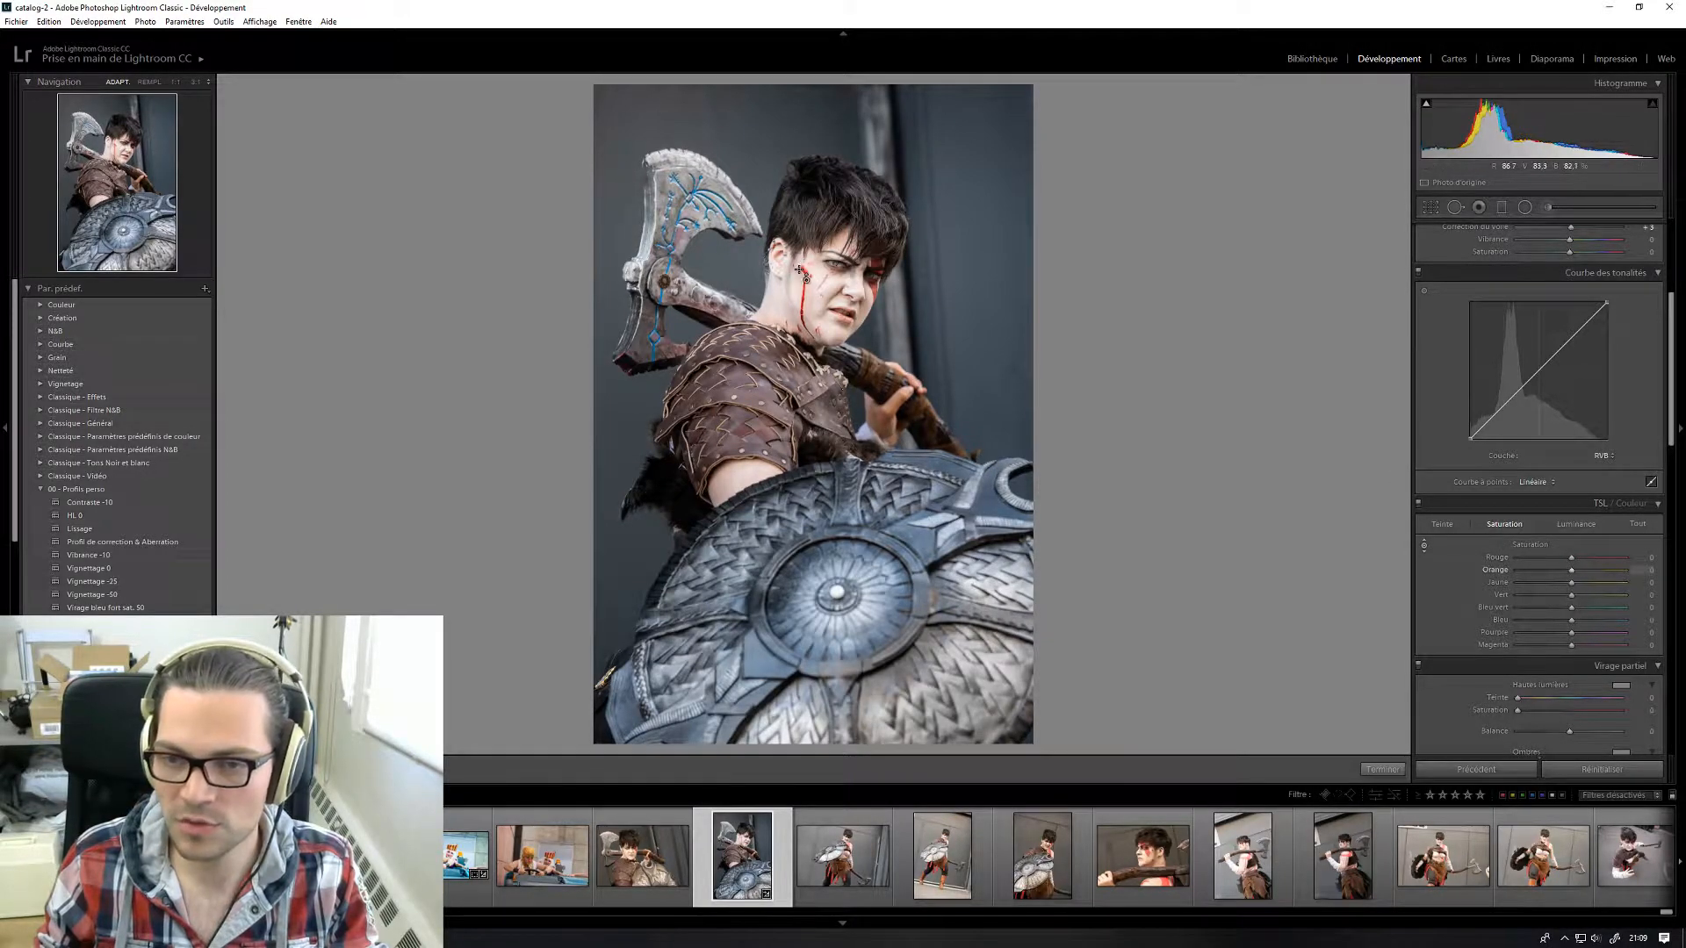
{"action": "left_click_drag", "start_coordinate": [894, 391], "coordinate": [894, 380]}
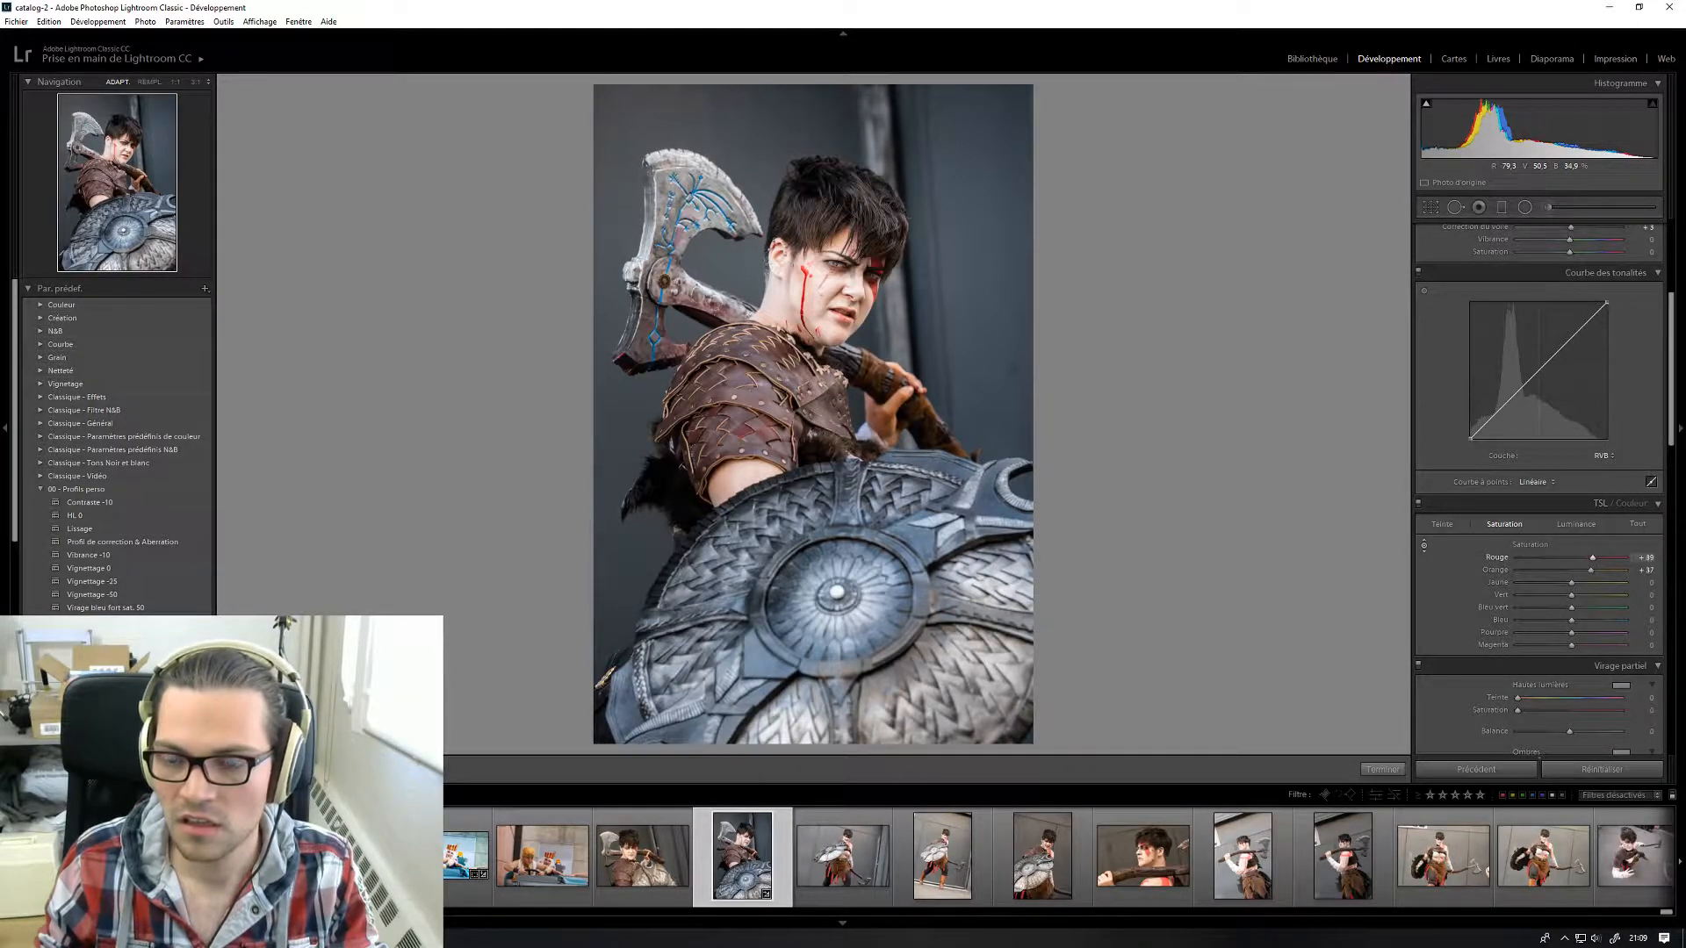
{"action": "left_click_drag", "start_coordinate": [1183, 429], "coordinate": [1310, 467]}
{"action": "left_click_drag", "start_coordinate": [1587, 572], "coordinate": [1502, 572]}
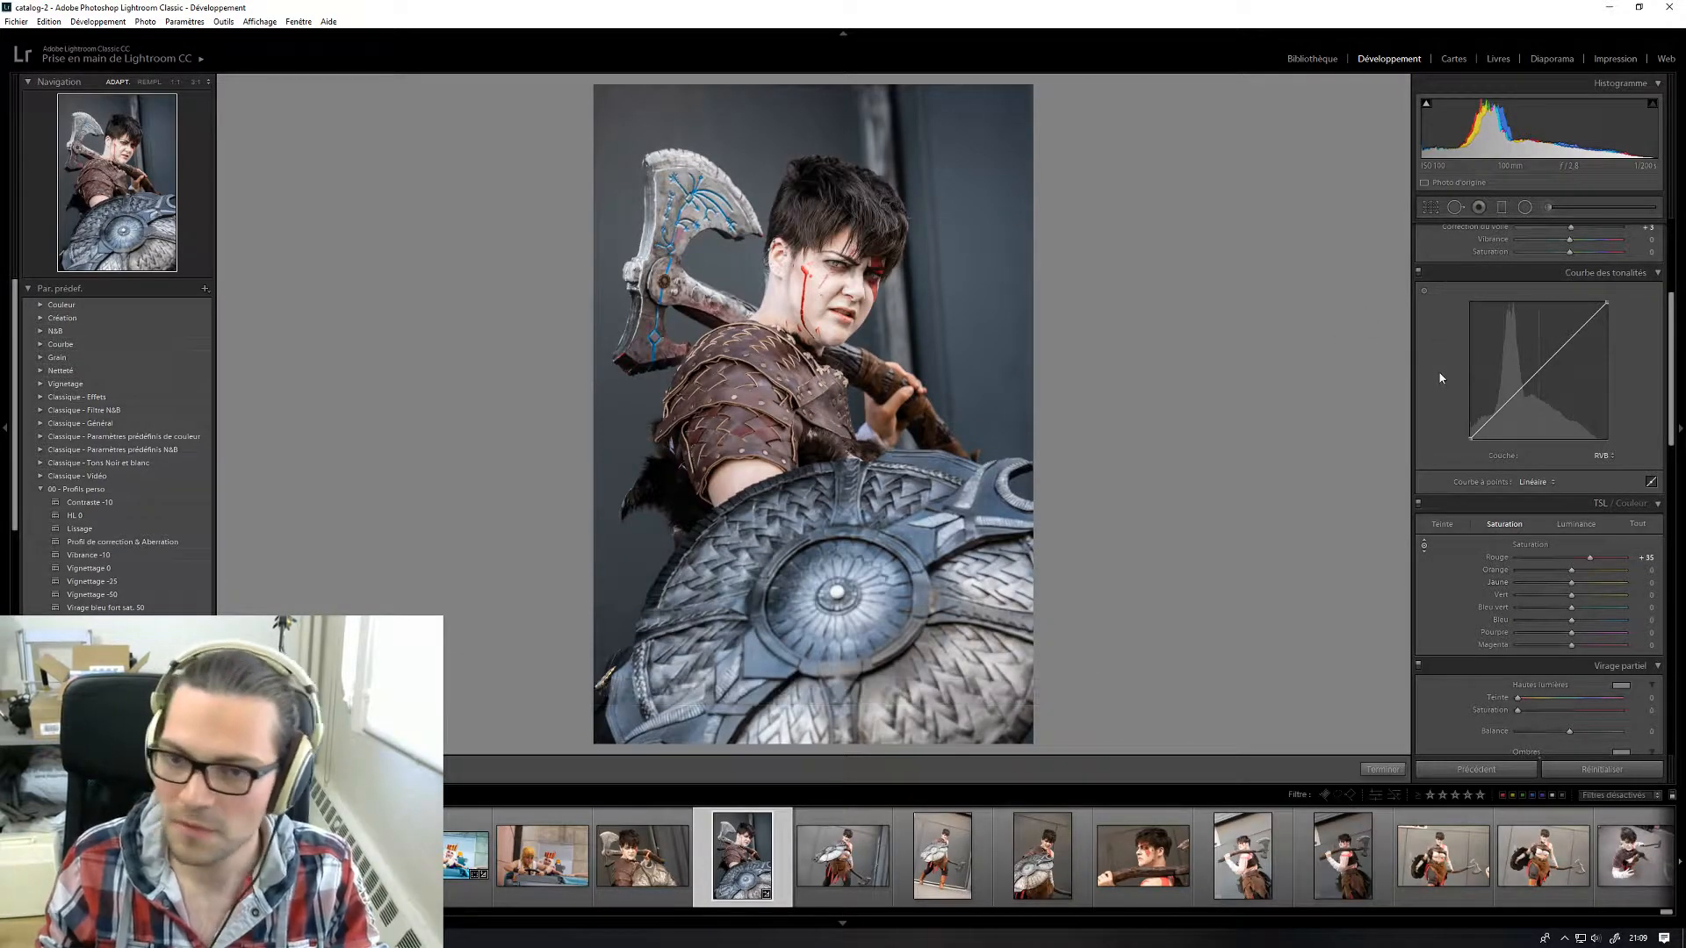
- Apply the personal presets Lissage and Profil de correction & Aberration to the portrait, and check the face
{"action": "scroll", "coordinate": [1437, 376], "scroll_direction": "up", "scroll_amount": 3}
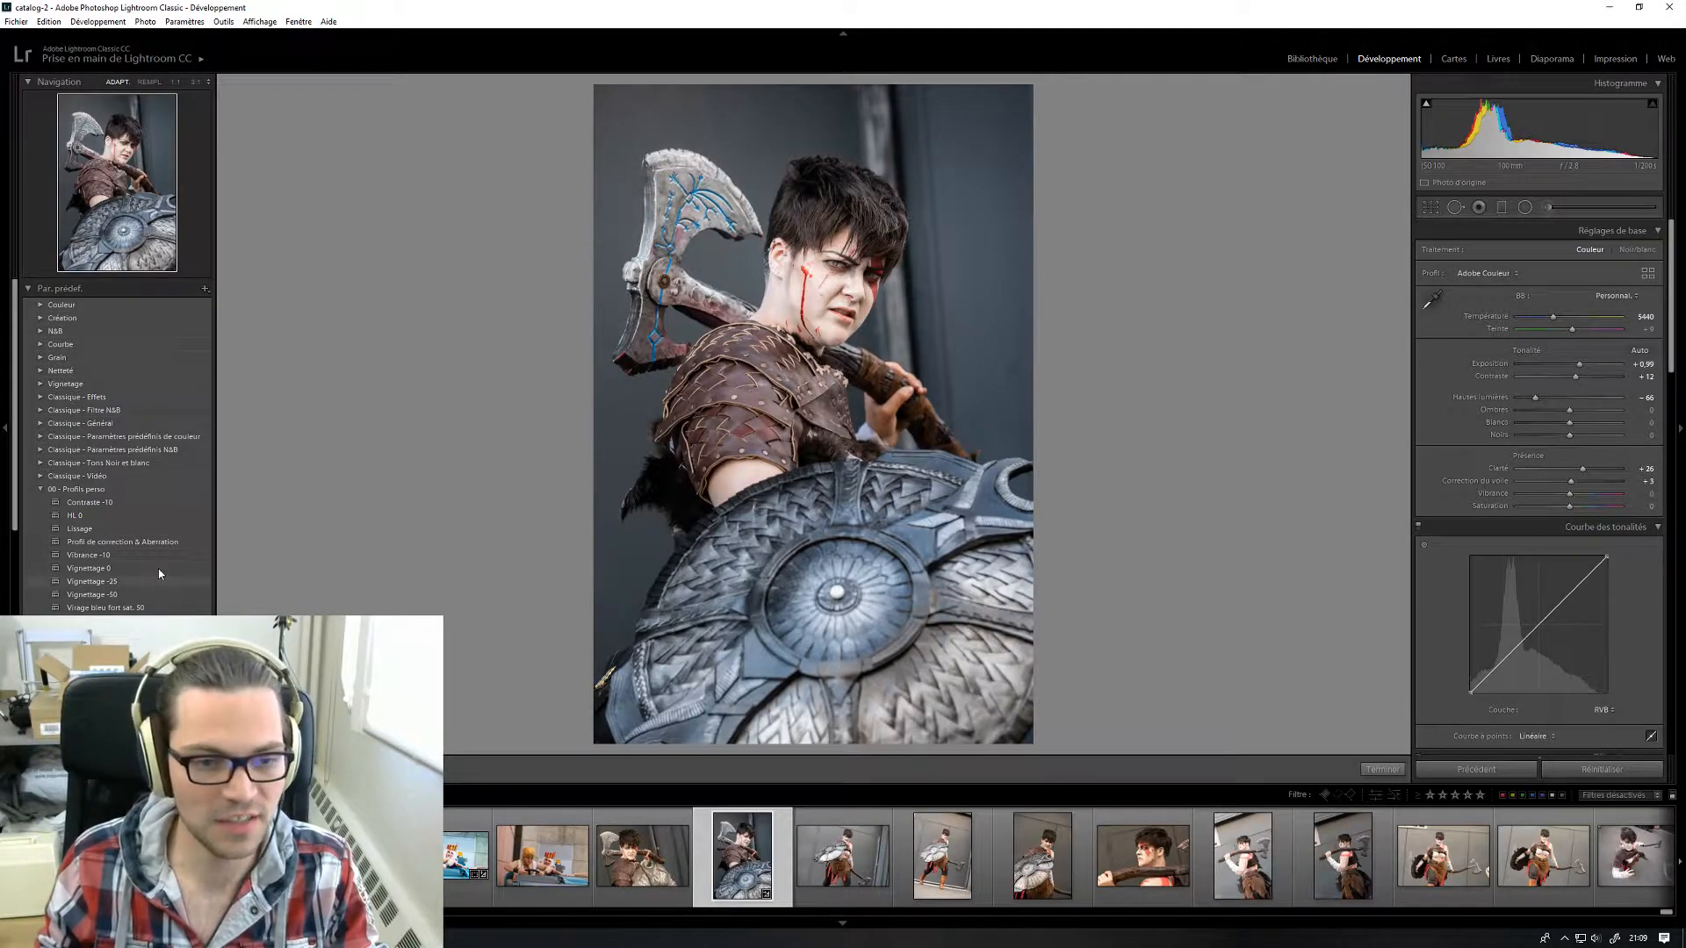
{"action": "left_click", "coordinate": [88, 530]}
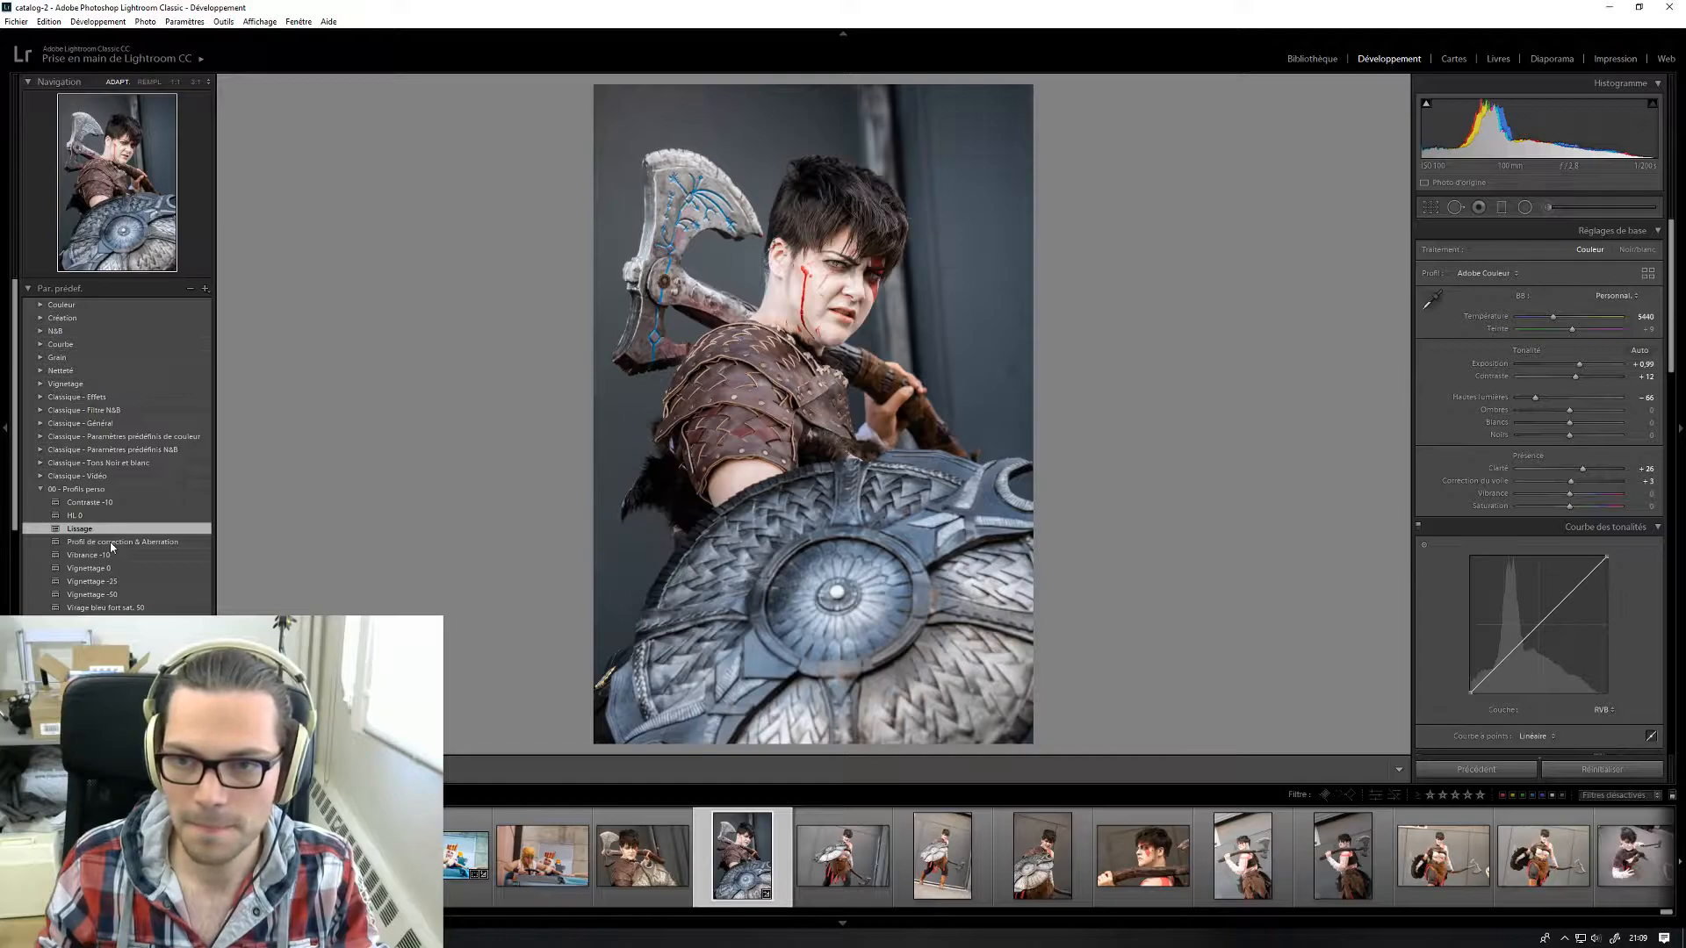
{"action": "left_click", "coordinate": [120, 542]}
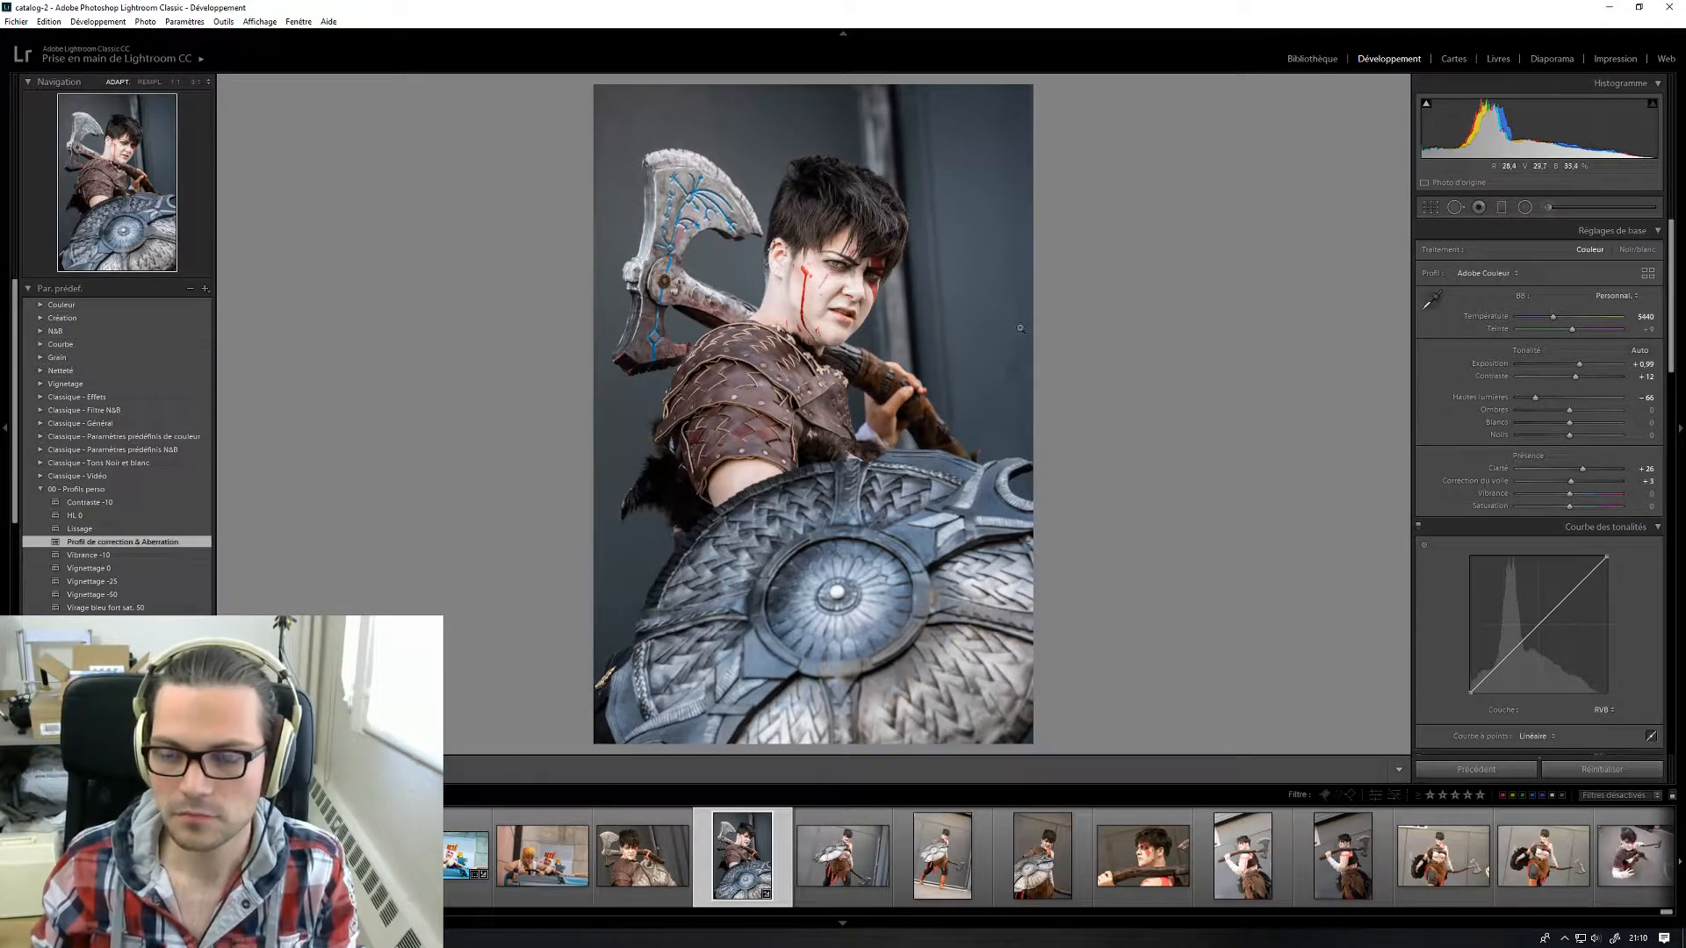
{"action": "left_click", "coordinate": [864, 288]}
{"action": "left_click", "coordinate": [864, 288]}
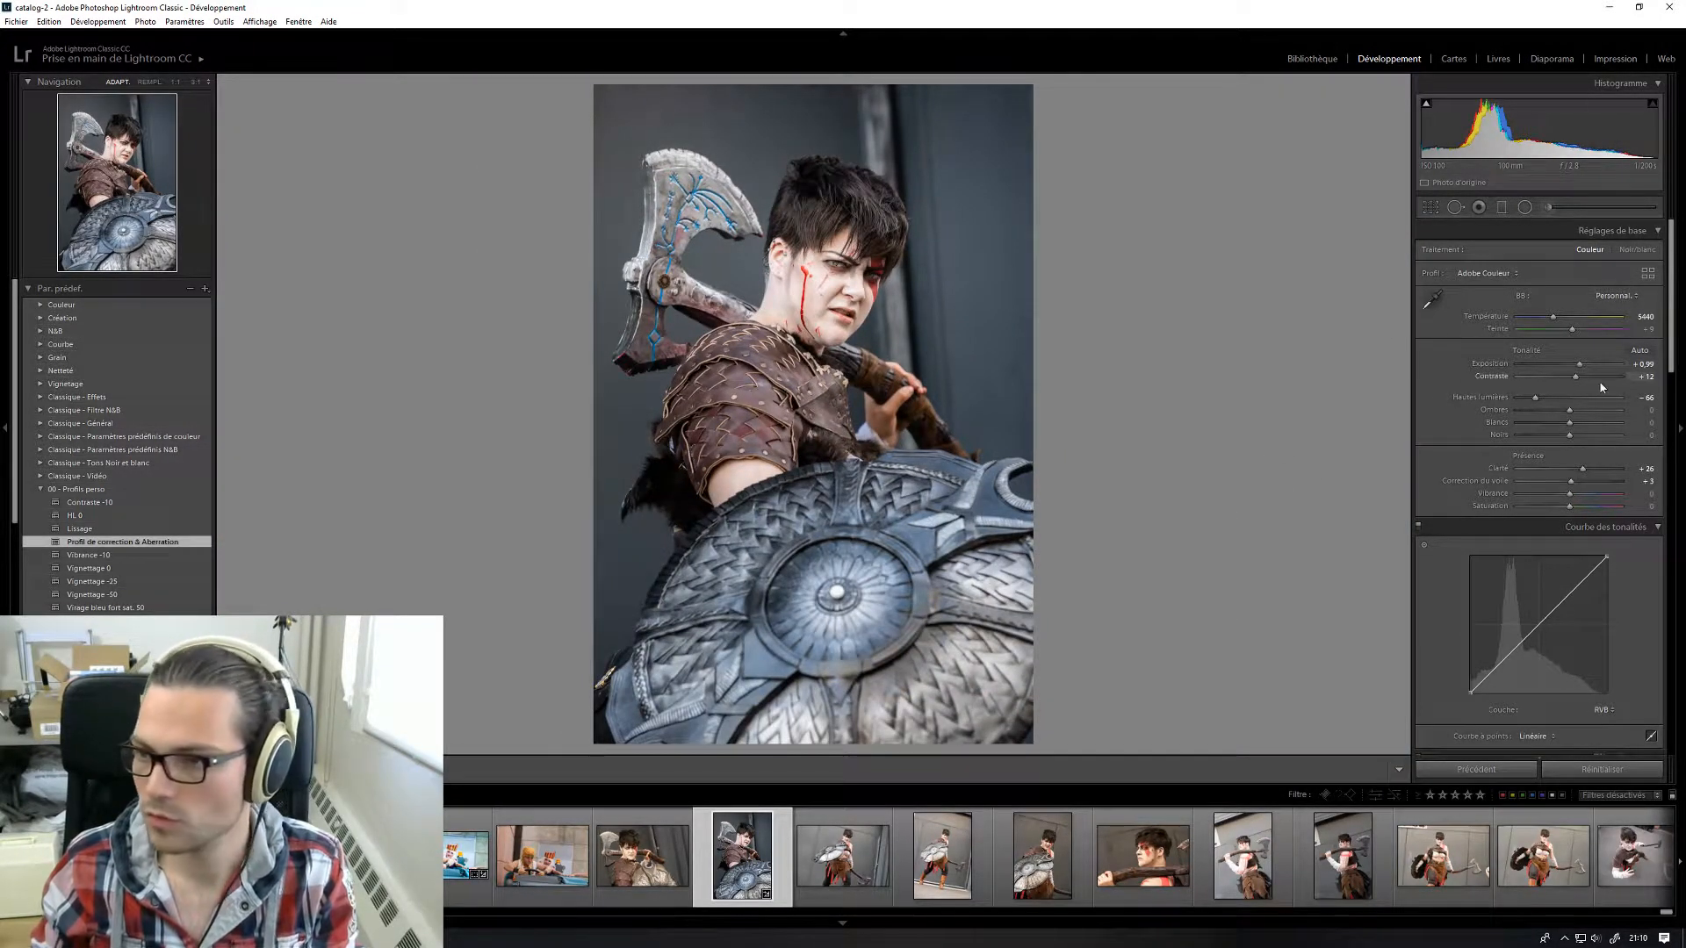
- Apply a blue split-toning preset from the personal presets, tinting the shadows with hue 210 and saturation 25
{"action": "scroll", "coordinate": [1413, 414], "scroll_direction": "down", "scroll_amount": 5}
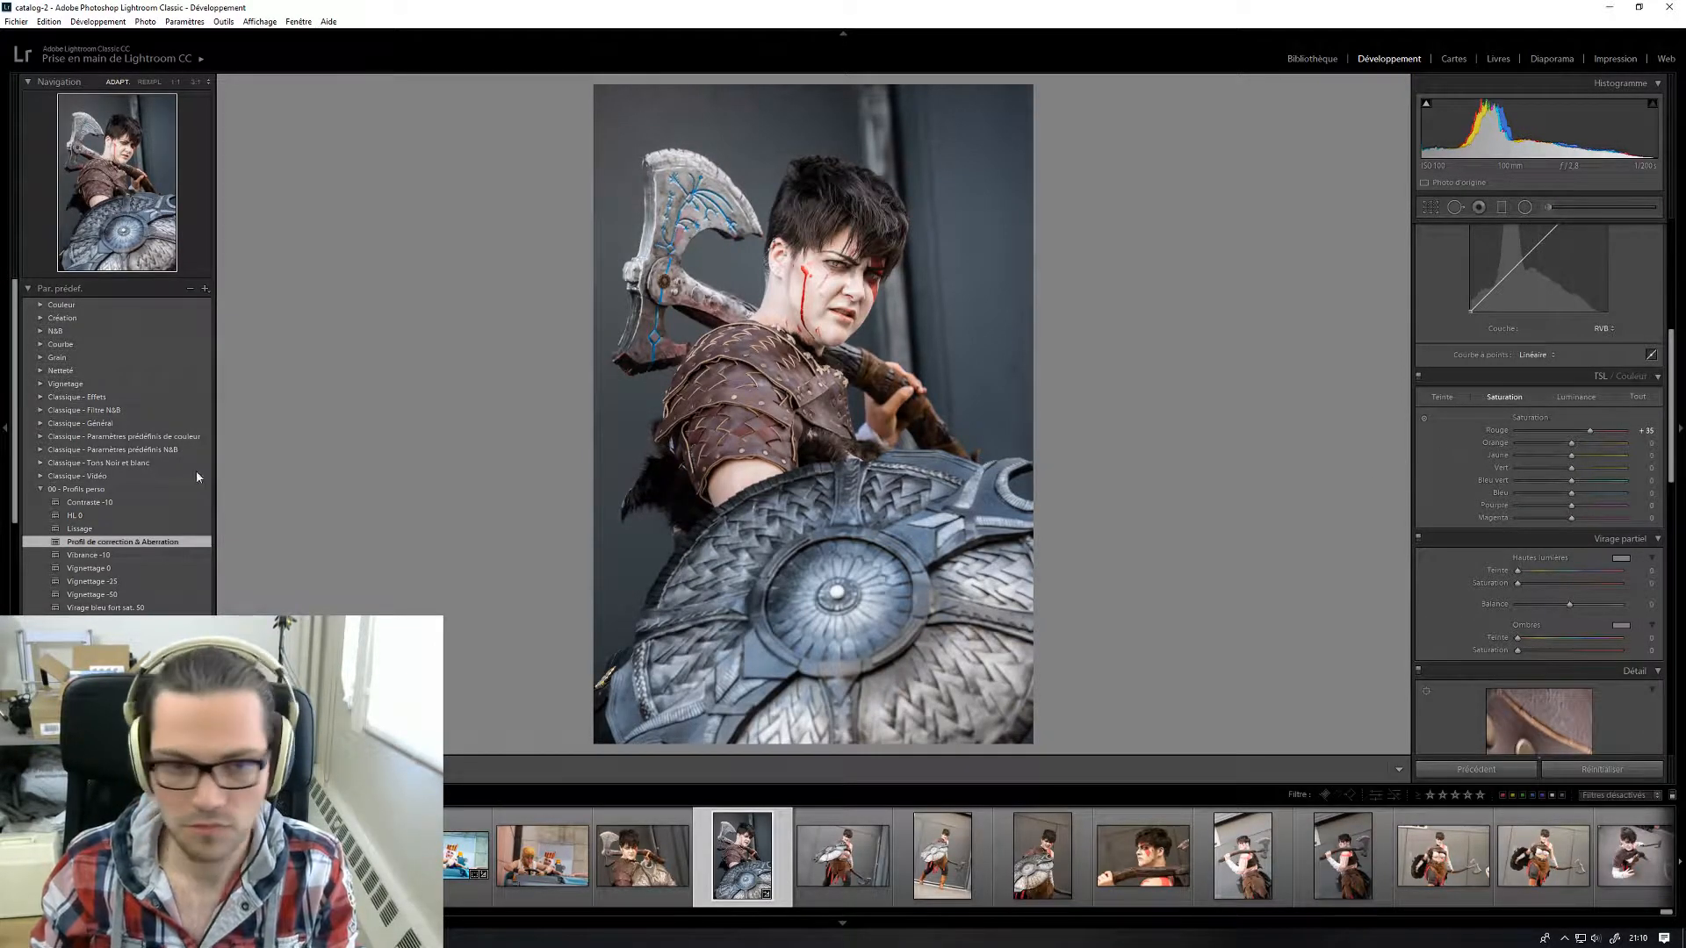
{"action": "left_click", "coordinate": [106, 607]}
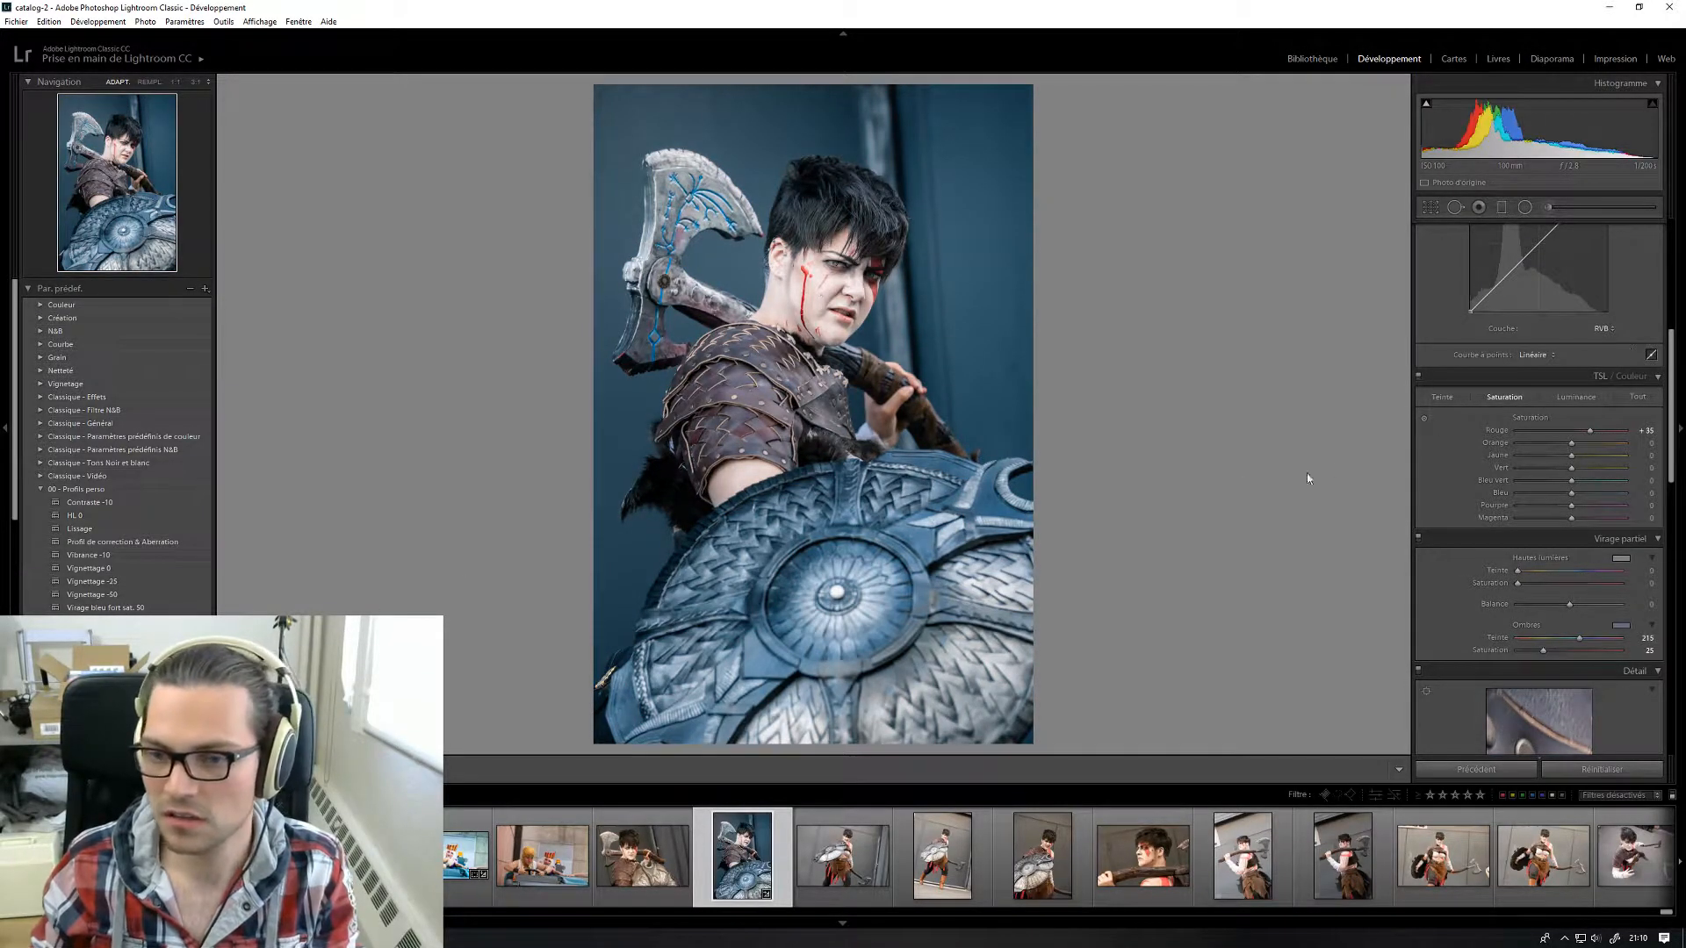
- Try a warmer overall white balance temperature and return it to 5440
{"action": "scroll", "coordinate": [1419, 387], "scroll_direction": "up", "scroll_amount": 5}
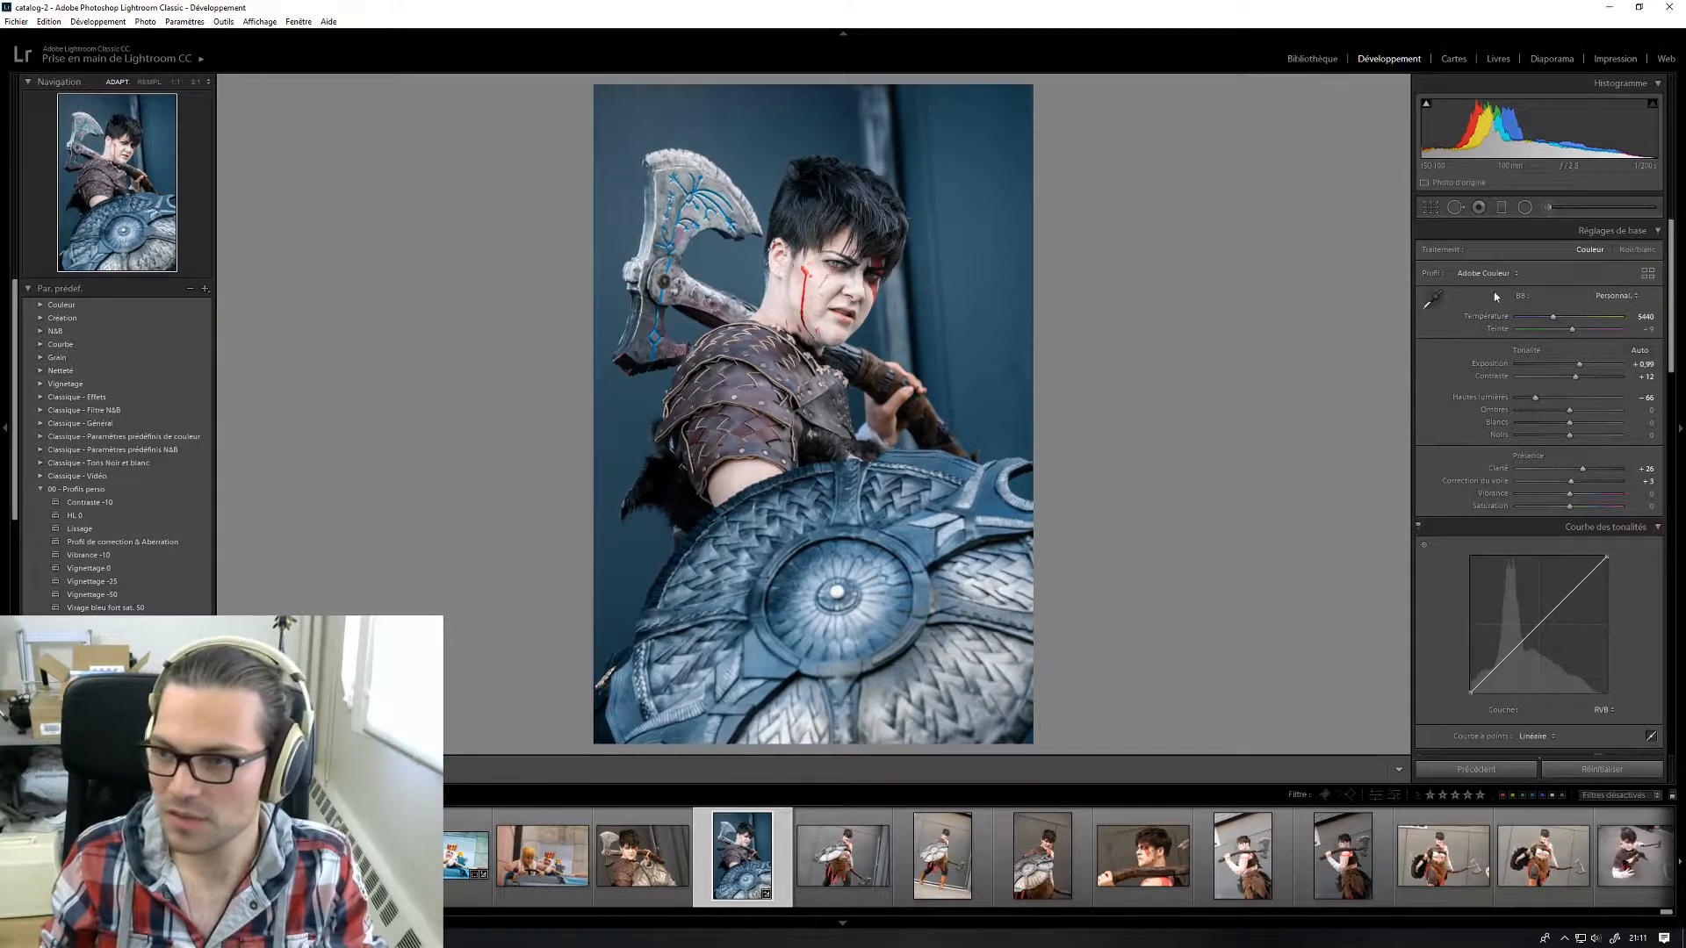
{"action": "left_click_drag", "start_coordinate": [1553, 317], "coordinate": [1561, 325]}
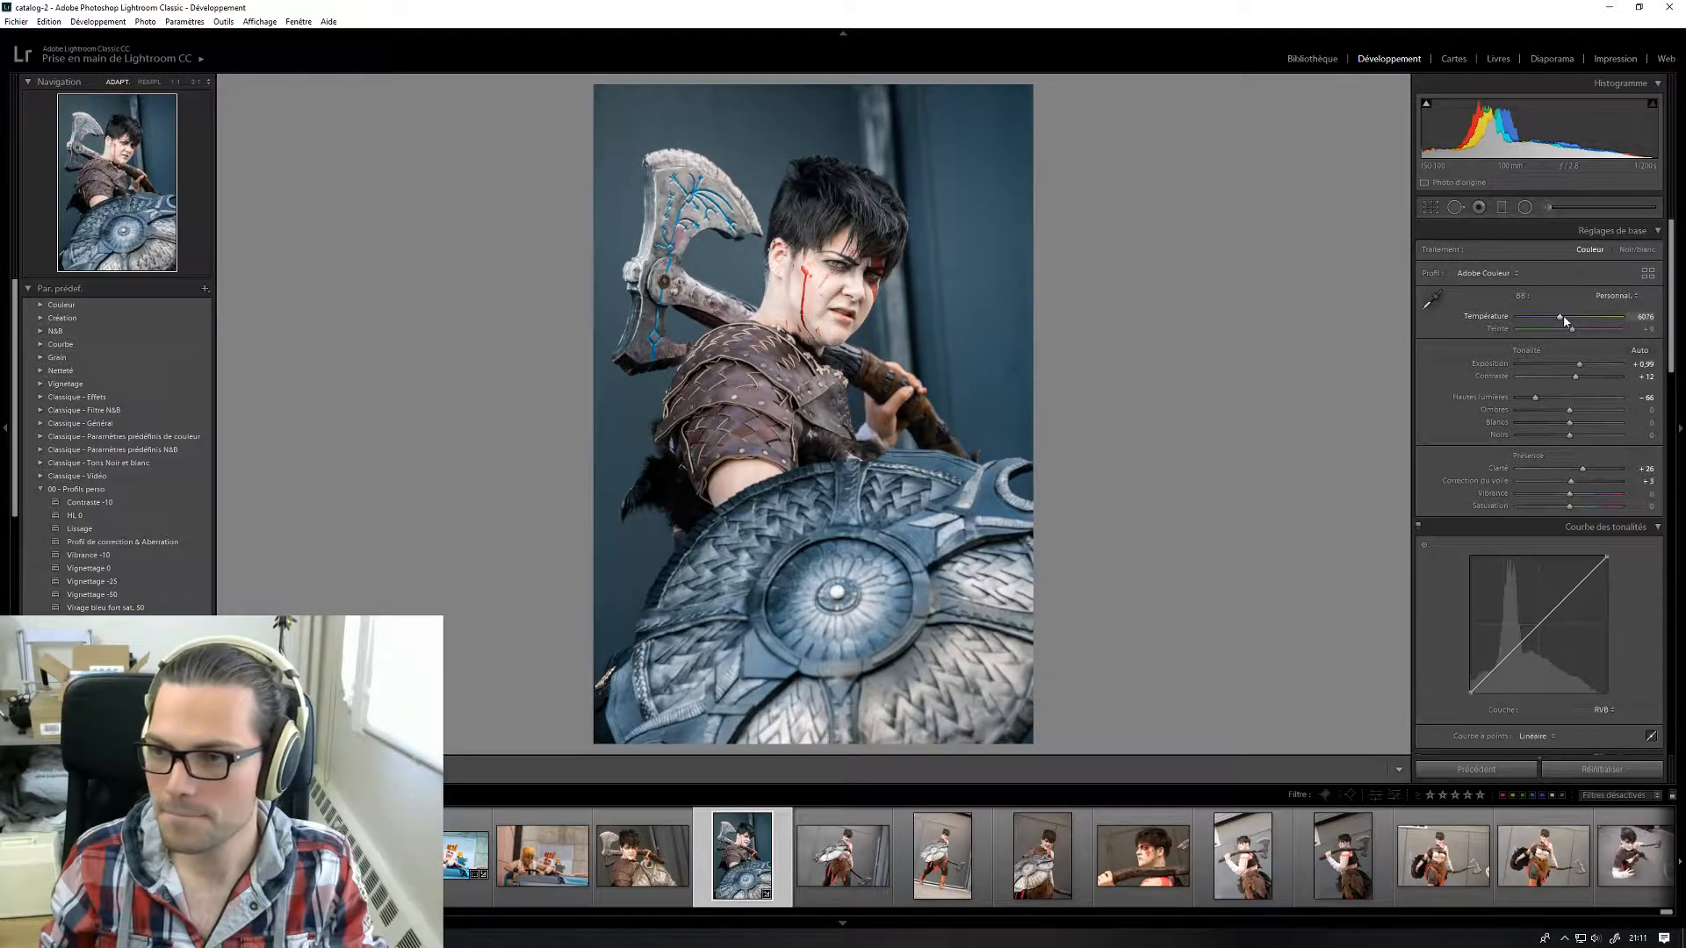
{"action": "left_click_drag", "start_coordinate": [1562, 321], "coordinate": [1552, 319]}
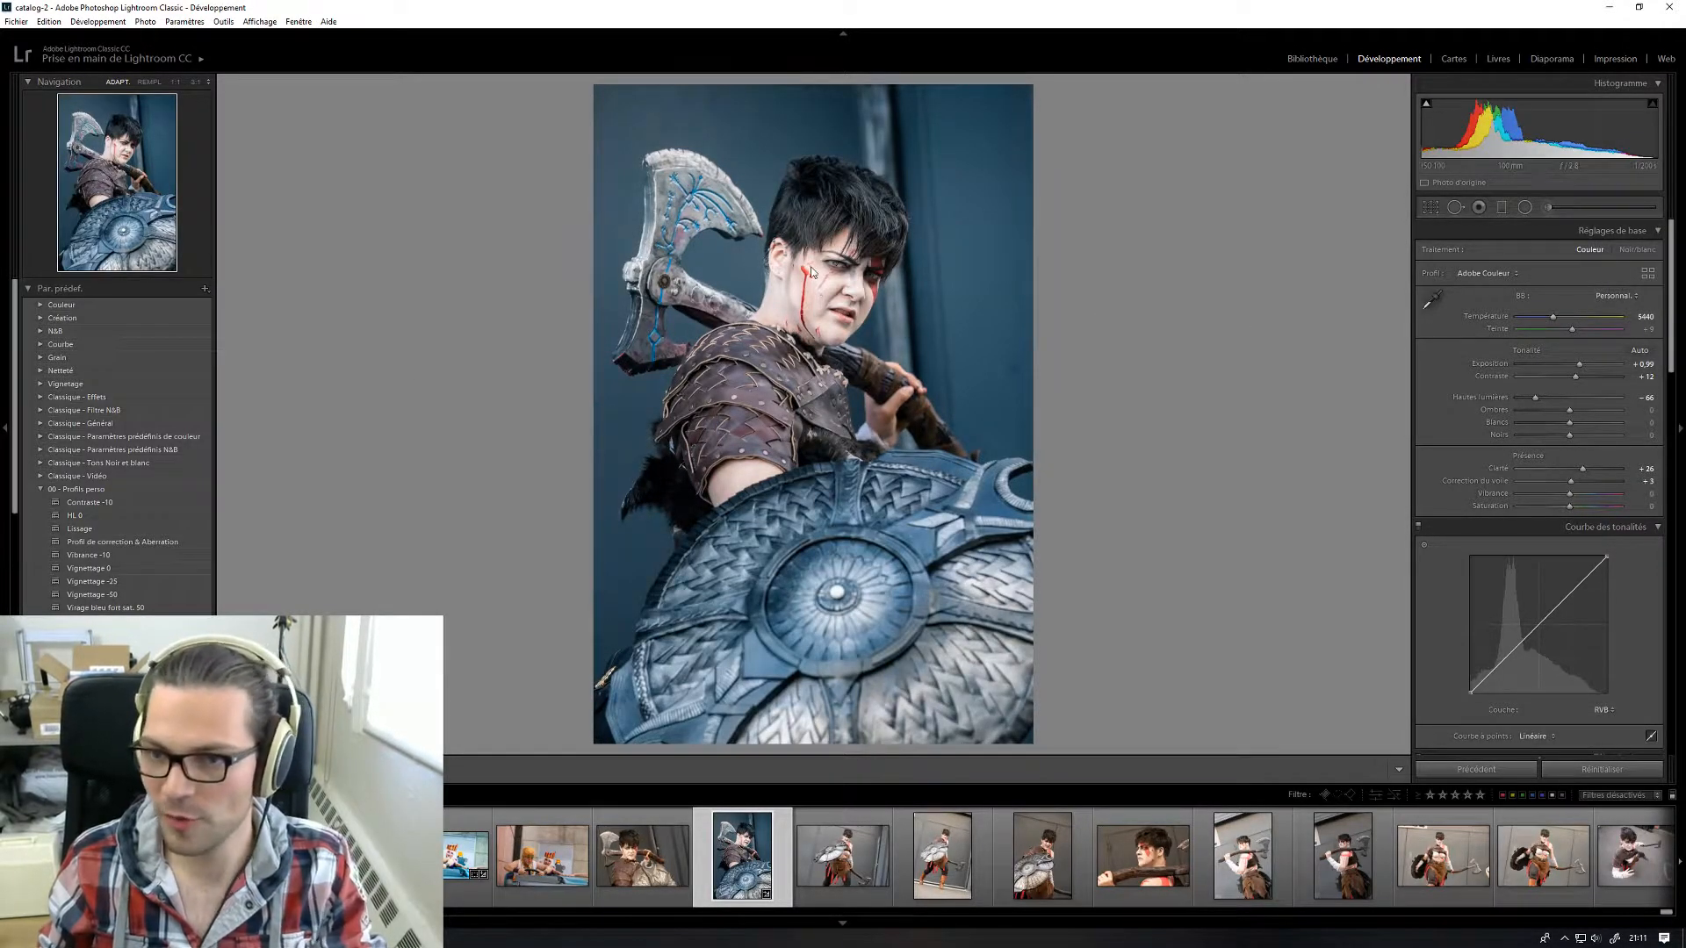
- Warm the existing radial filter around the head and axe to a temperature of 24 and finish the filter
{"action": "left_click", "coordinate": [1525, 208]}
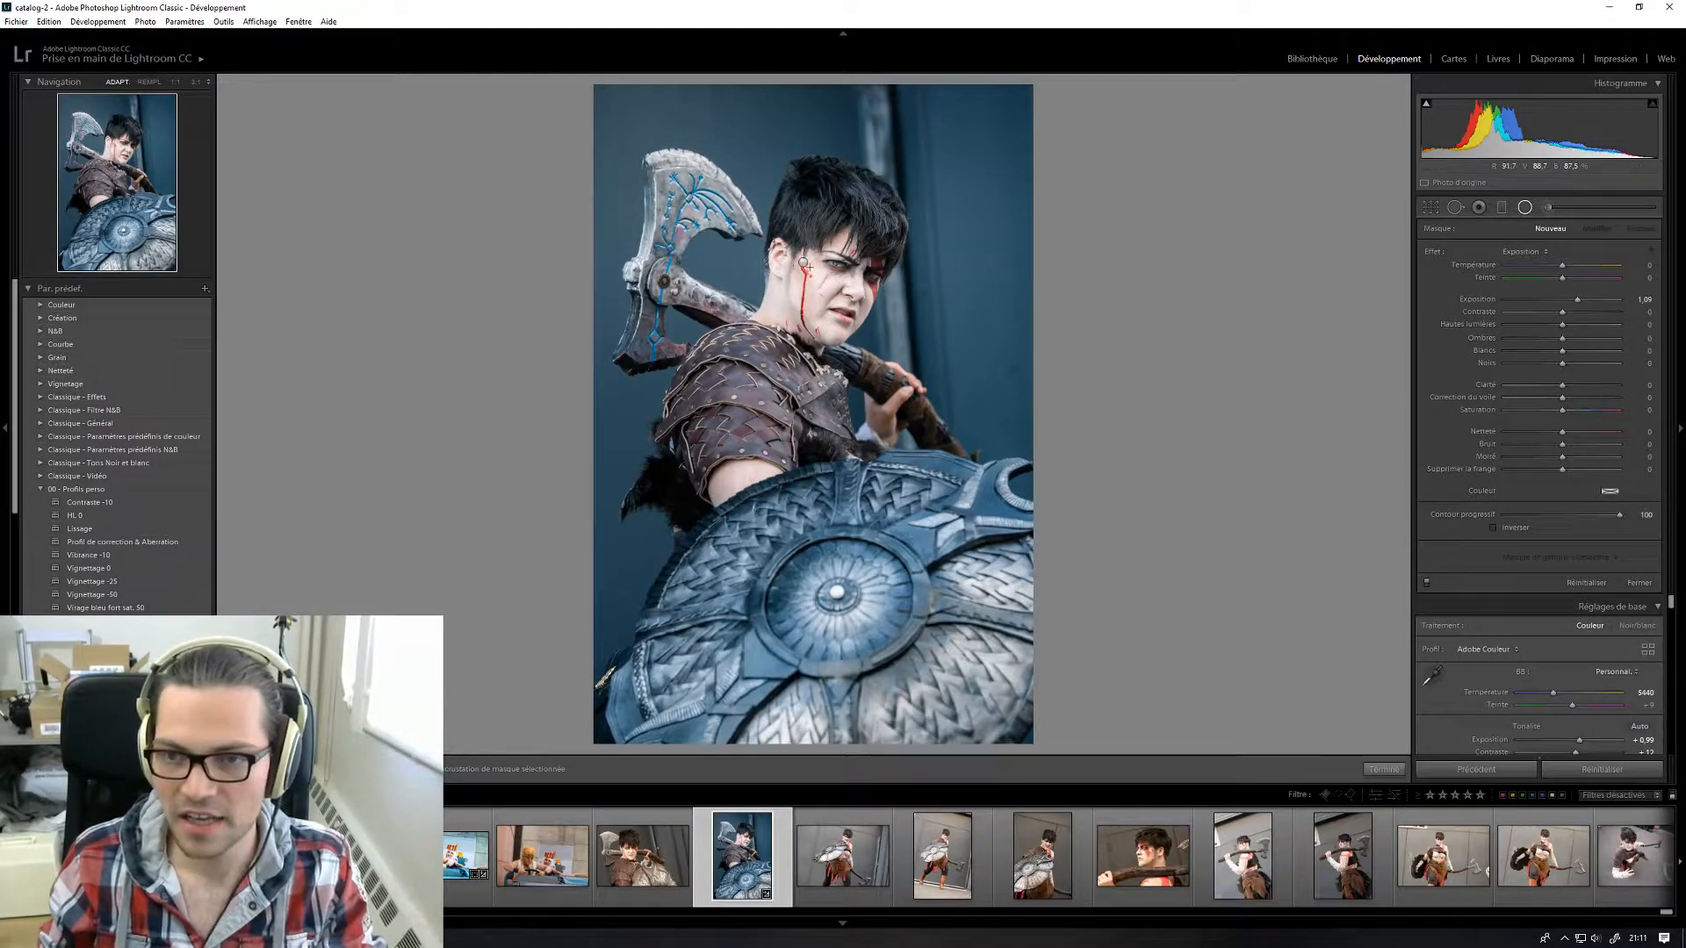
{"action": "left_click", "coordinate": [802, 263]}
{"action": "left_click_drag", "start_coordinate": [1561, 265], "coordinate": [1577, 270]}
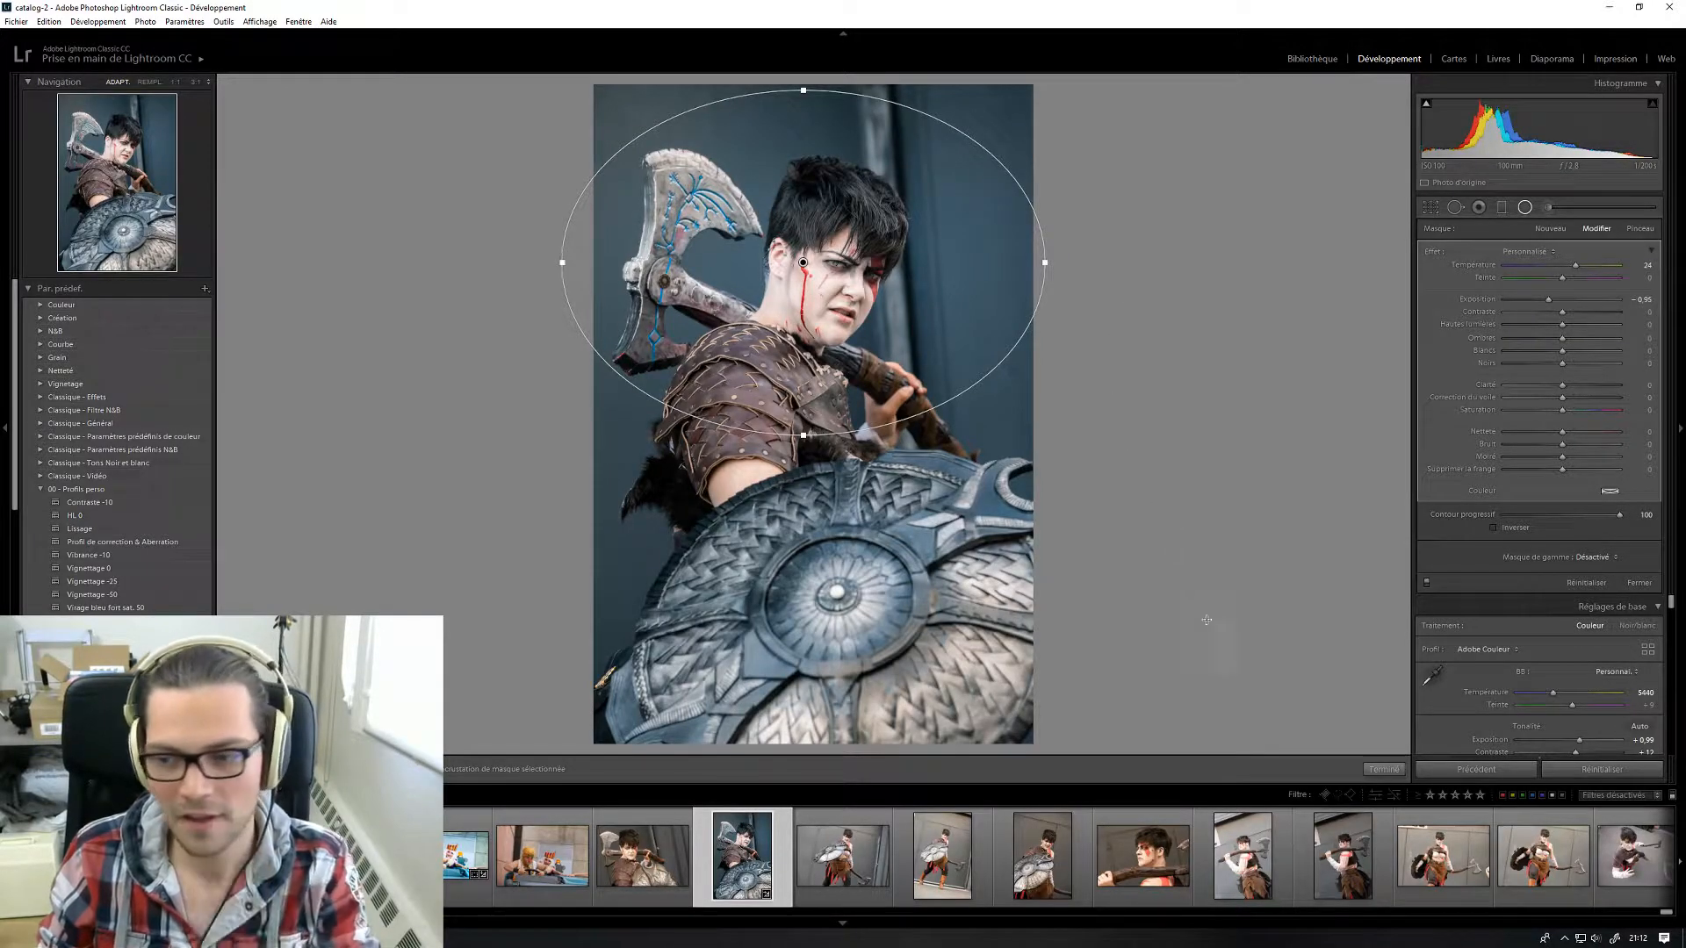
{"action": "left_click", "coordinate": [1387, 770]}
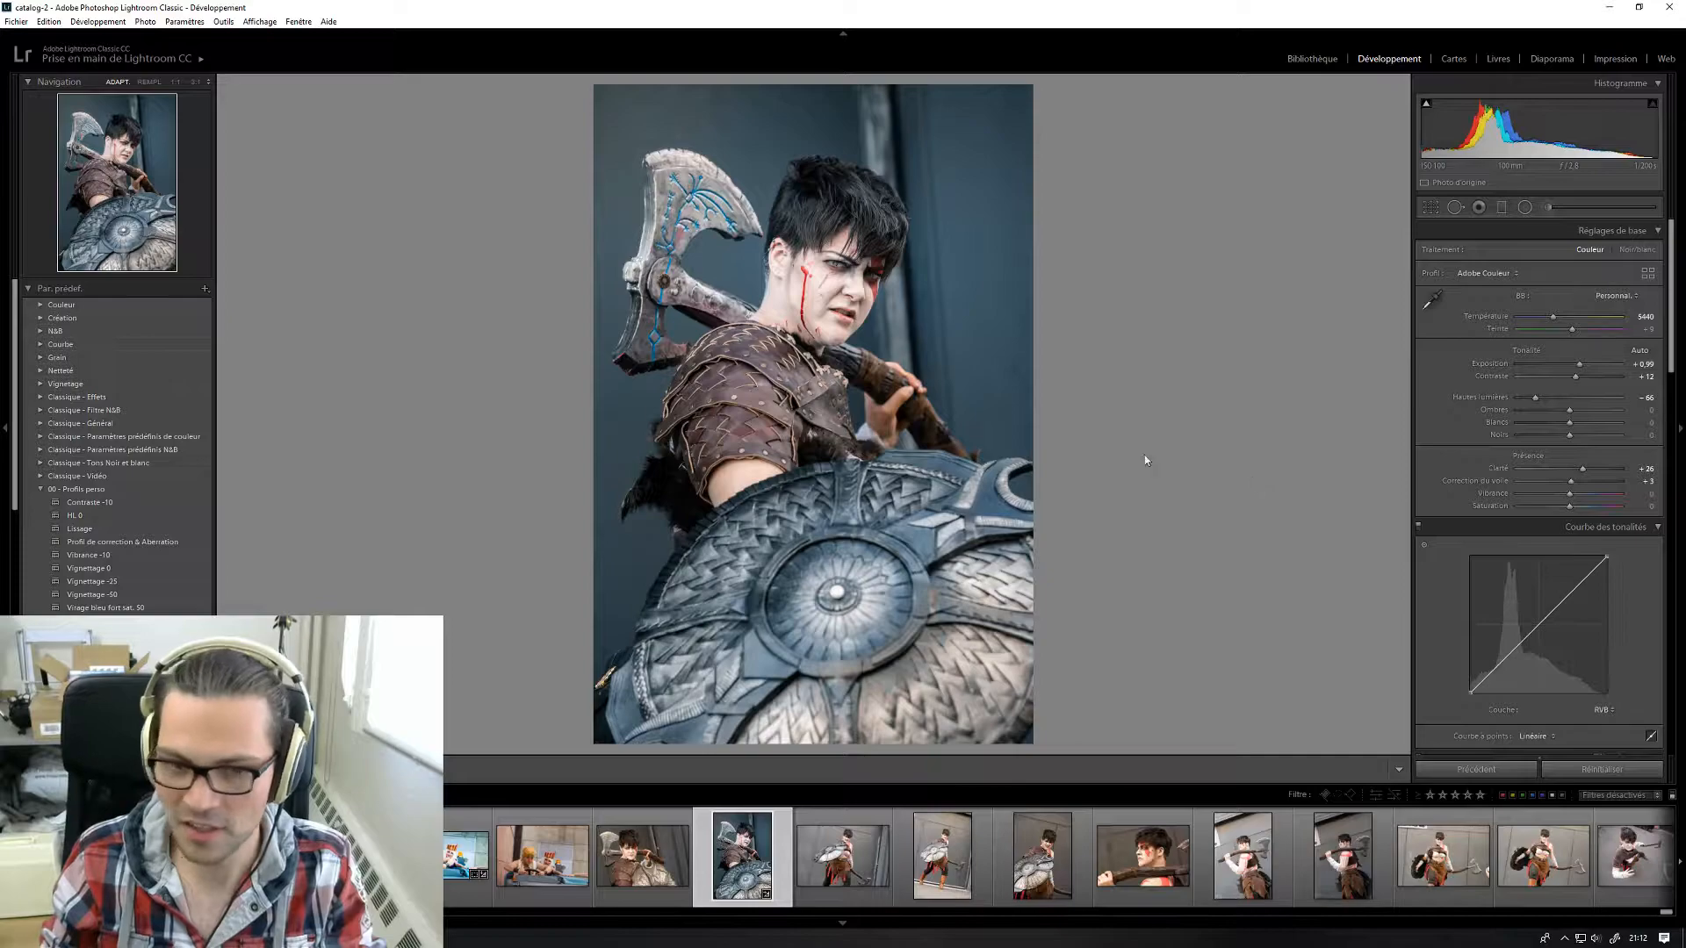
- Lower the exposure of the radial filter around the head and axe to about -1.36 and close the filter
{"action": "left_click", "coordinate": [1524, 207]}
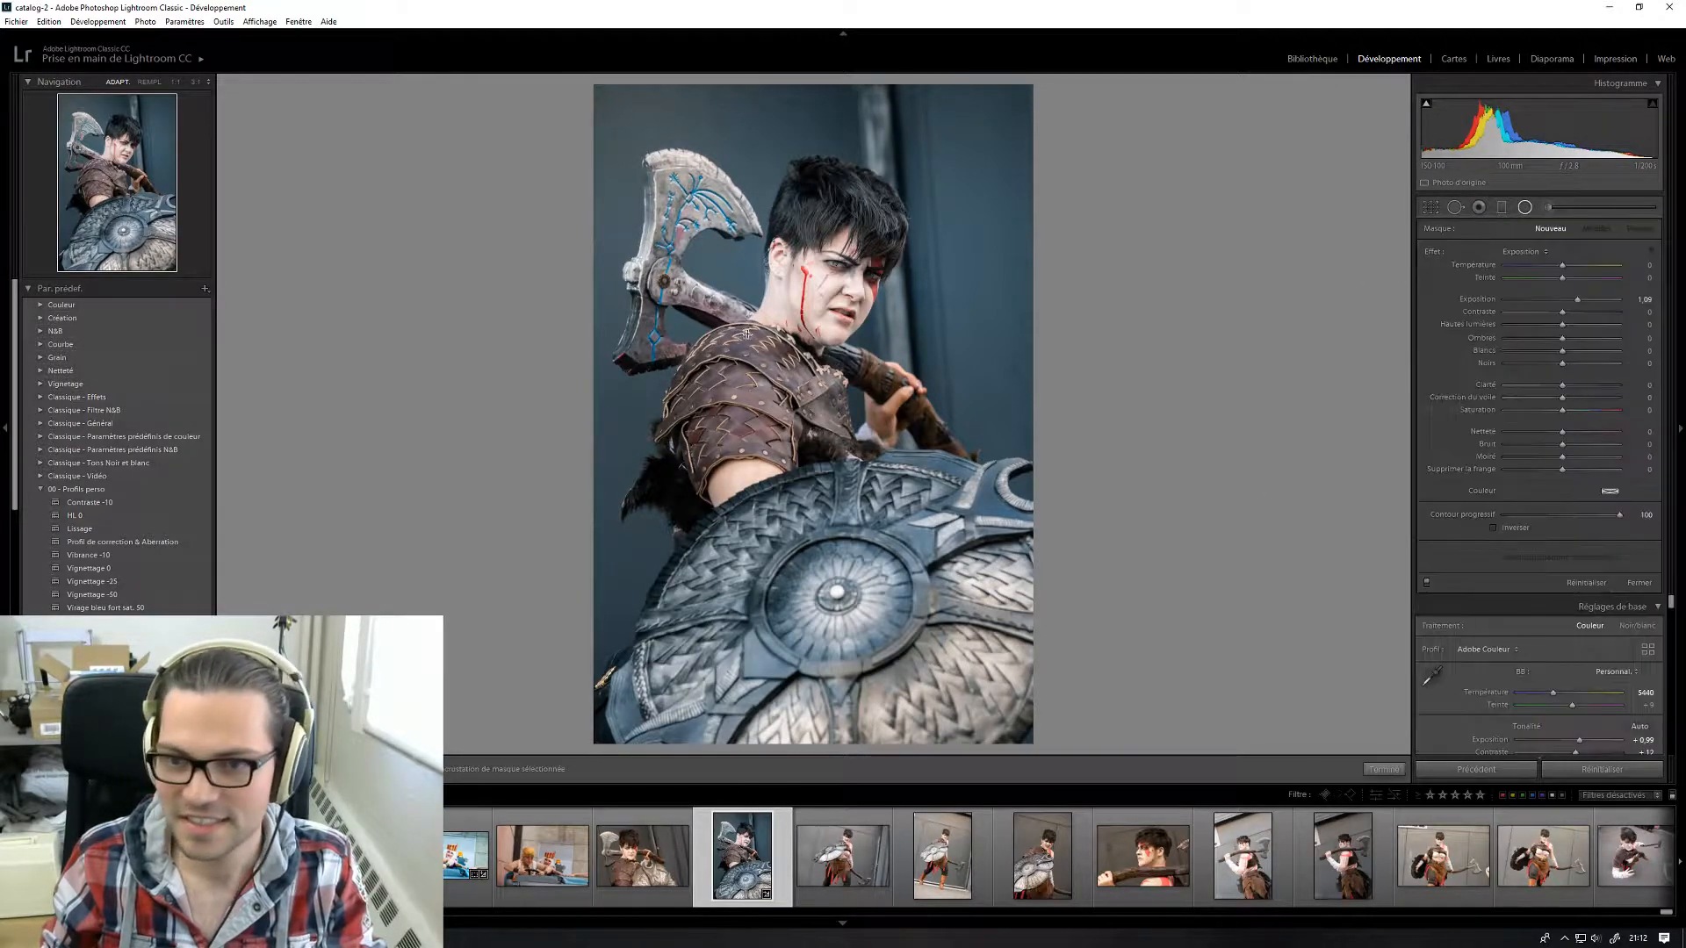
{"action": "left_click_drag", "start_coordinate": [804, 262], "coordinate": [1044, 434]}
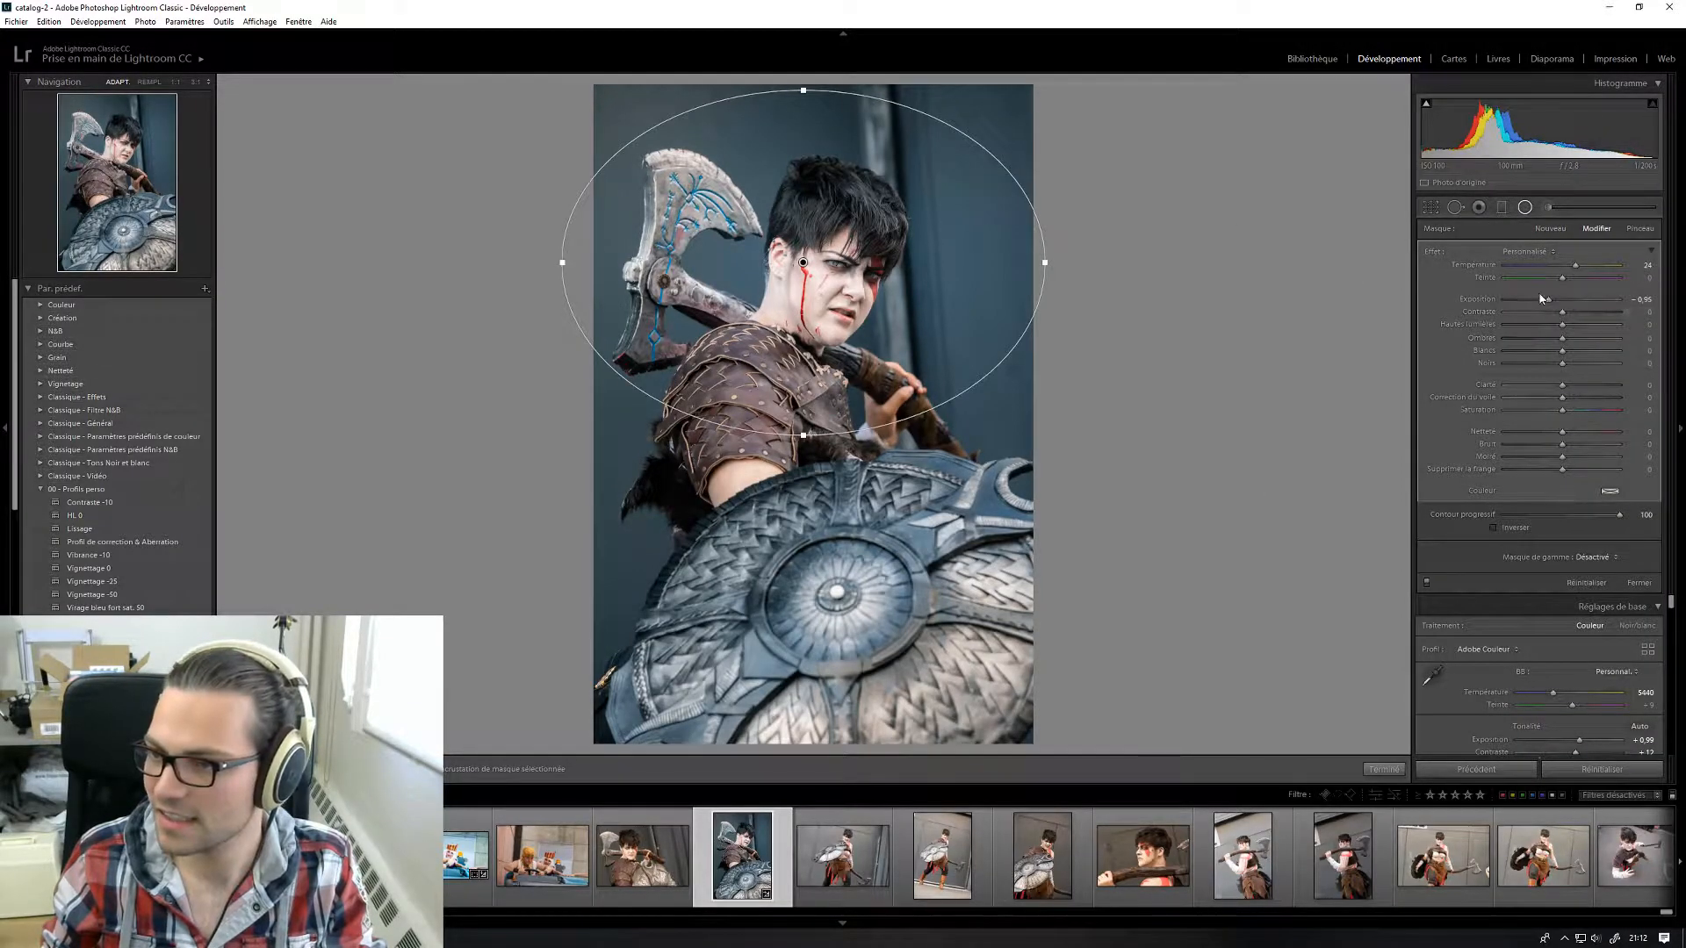
{"action": "left_click_drag", "start_coordinate": [1549, 299], "coordinate": [1542, 299]}
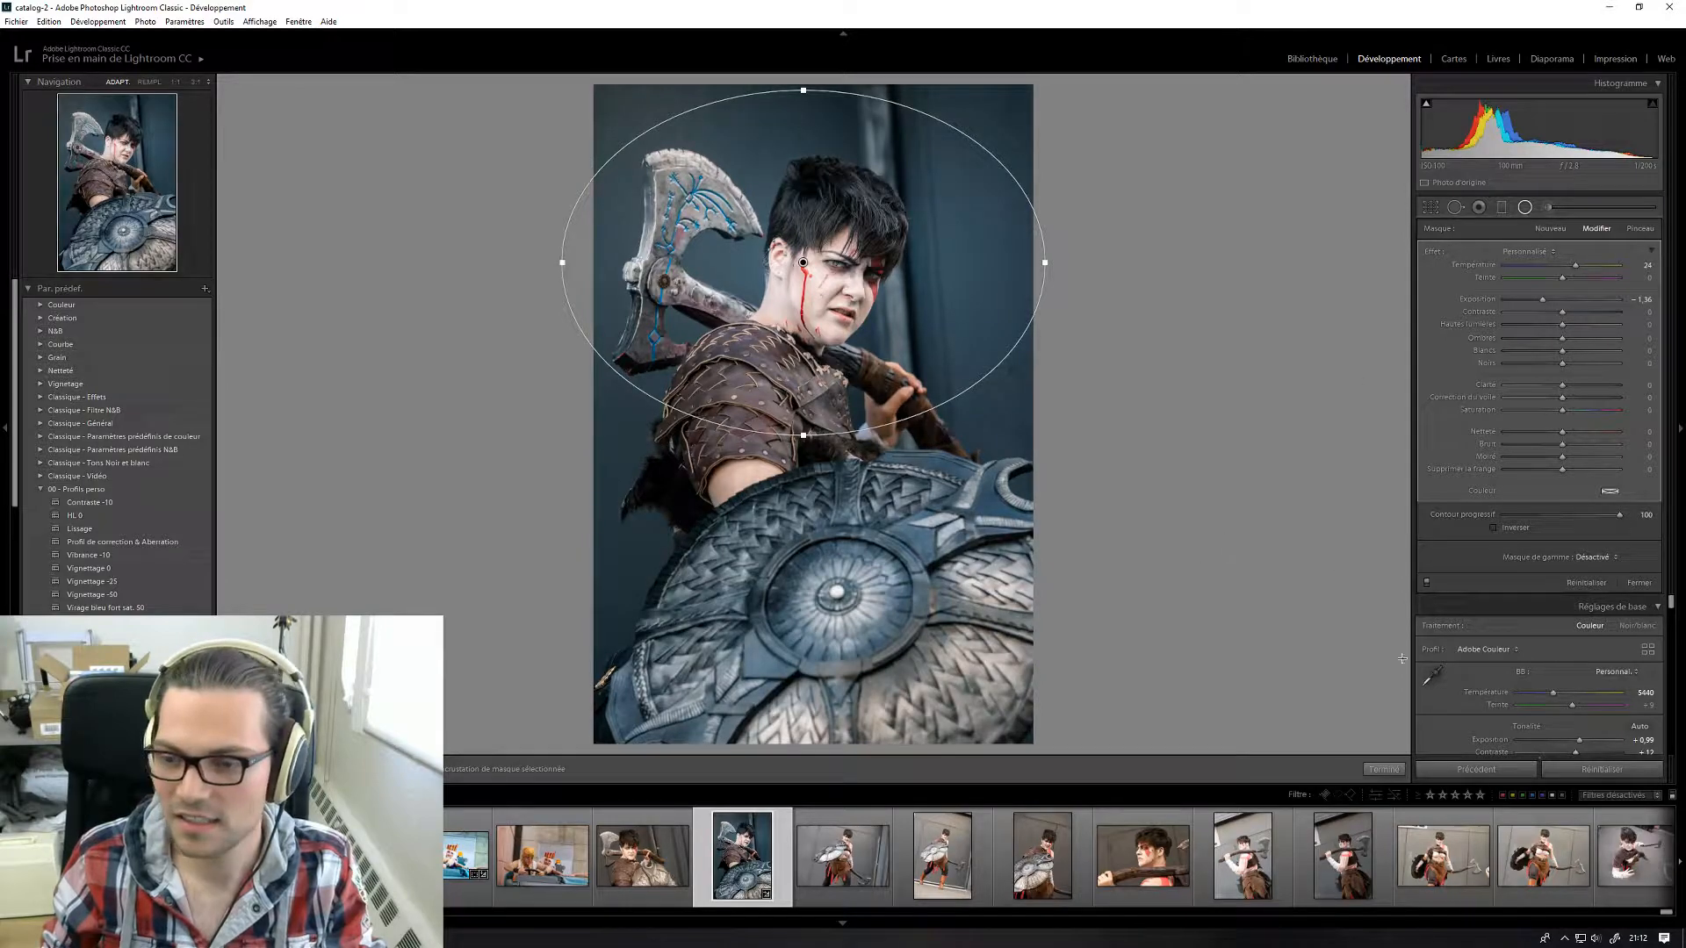
{"action": "left_click", "coordinate": [1384, 769]}
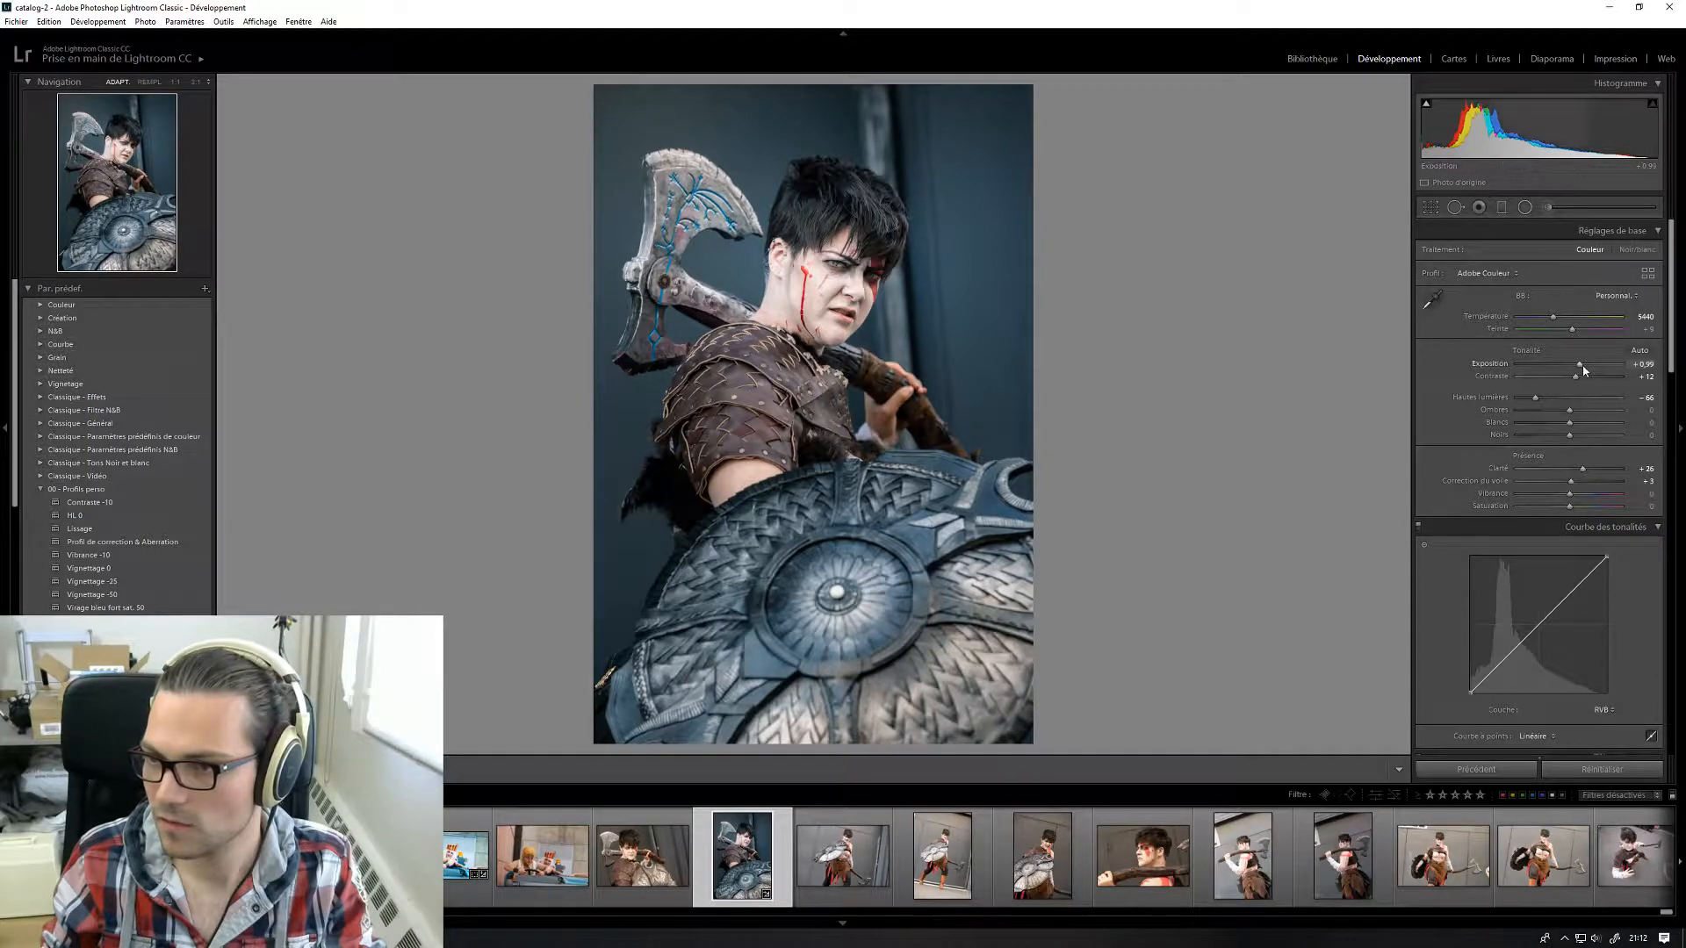
- Raise the overall exposure to +1.37 and the blacks to +15, and compare the portrait before and after editing
{"action": "left_click_drag", "start_coordinate": [1586, 370], "coordinate": [1587, 370]}
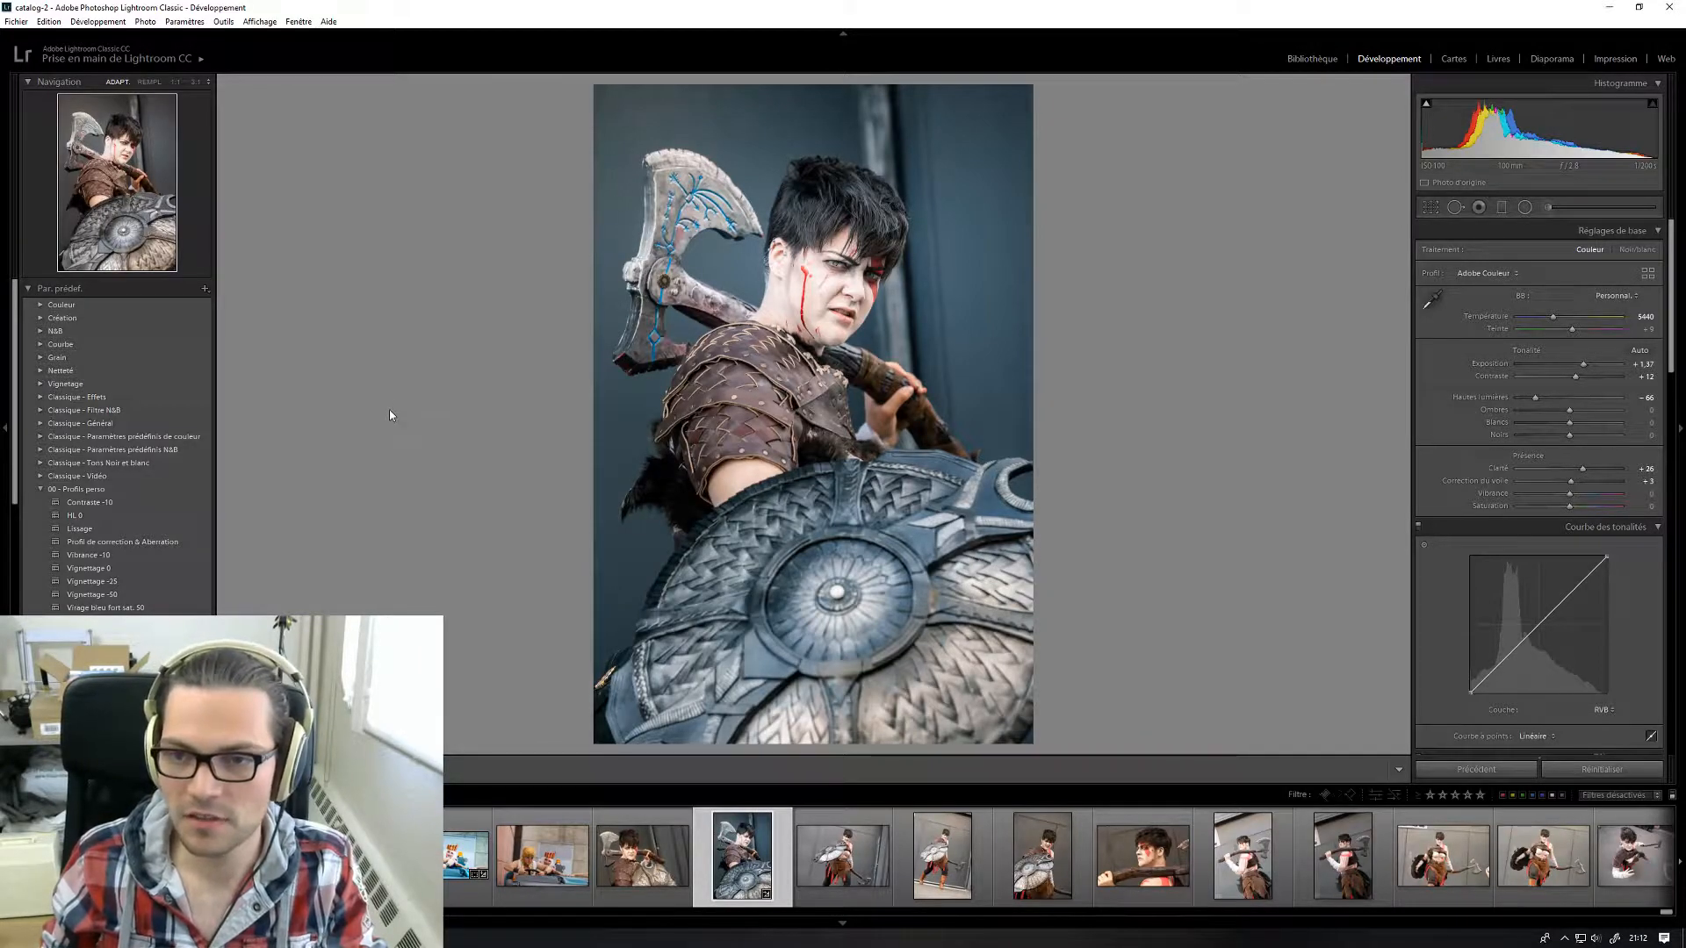
{"action": "mouse_move", "coordinate": [1424, 105]}
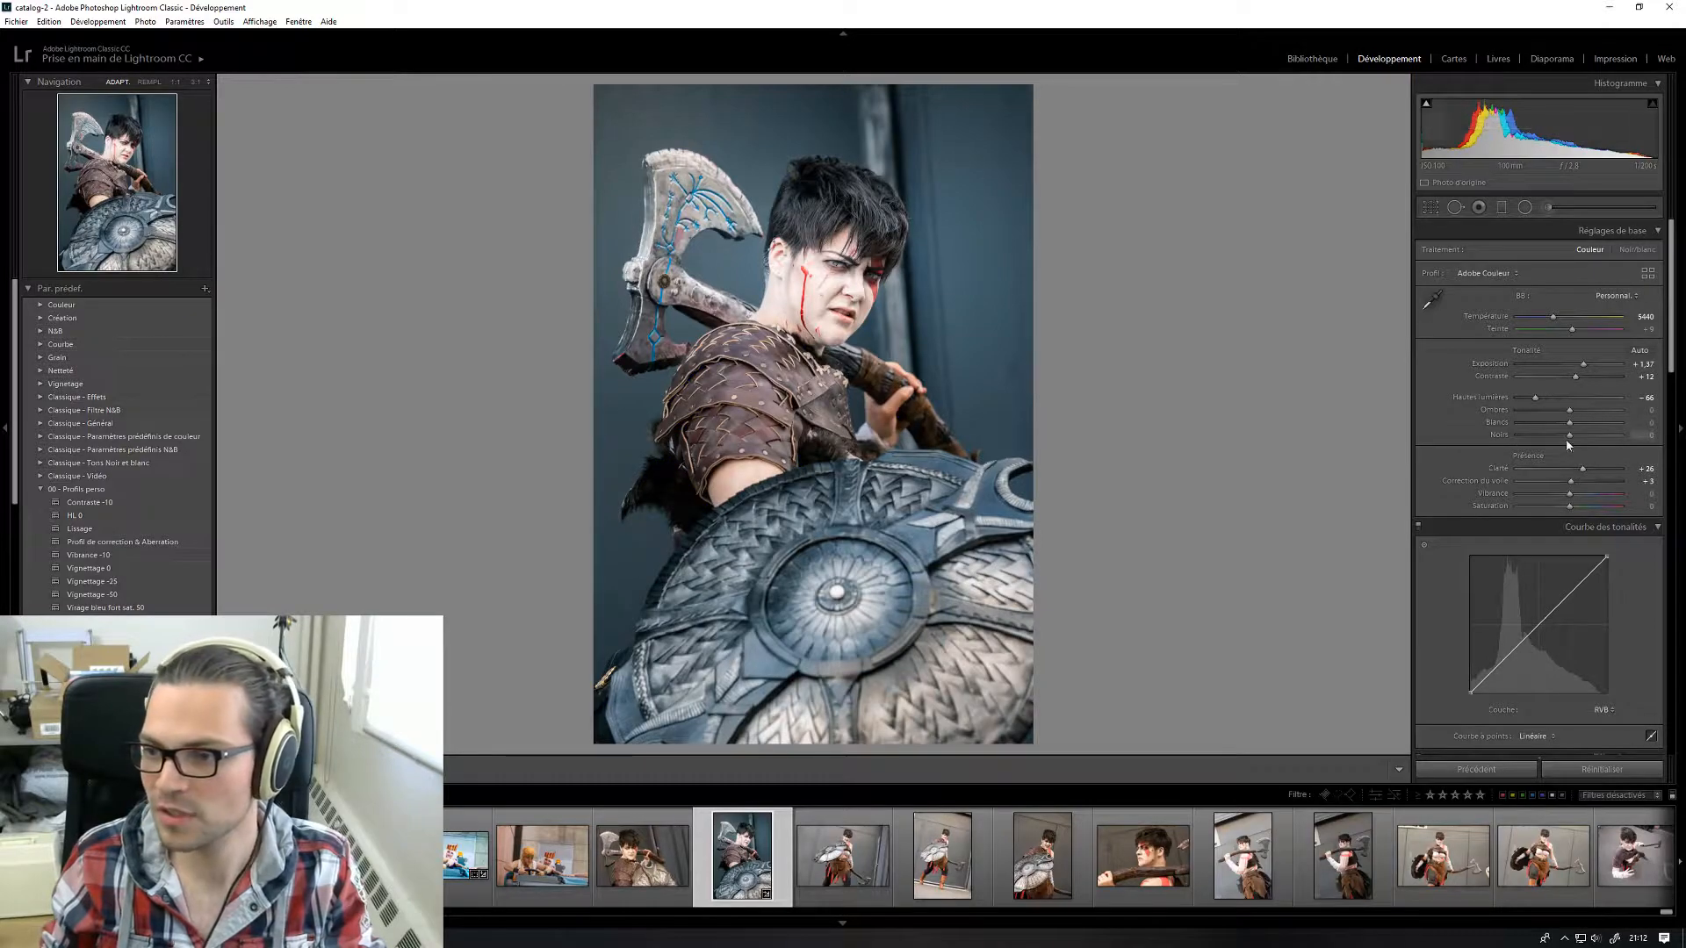
{"action": "left_click_drag", "start_coordinate": [1588, 439], "coordinate": [1578, 439]}
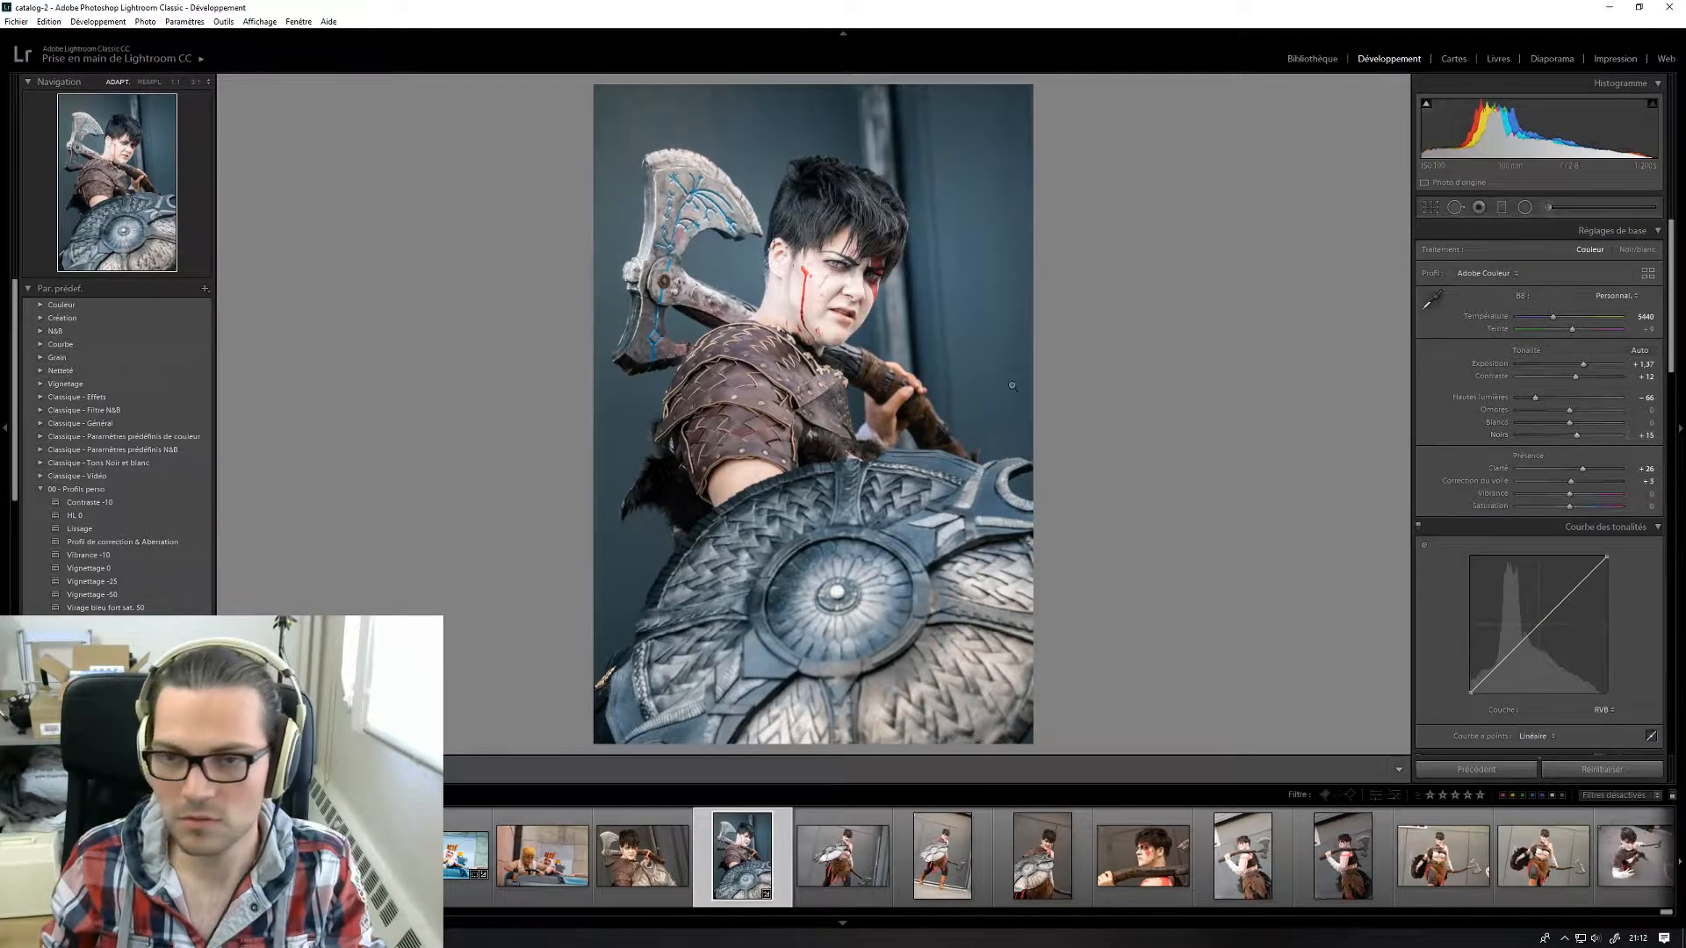
{"action": "mouse_move", "coordinate": [1428, 106]}
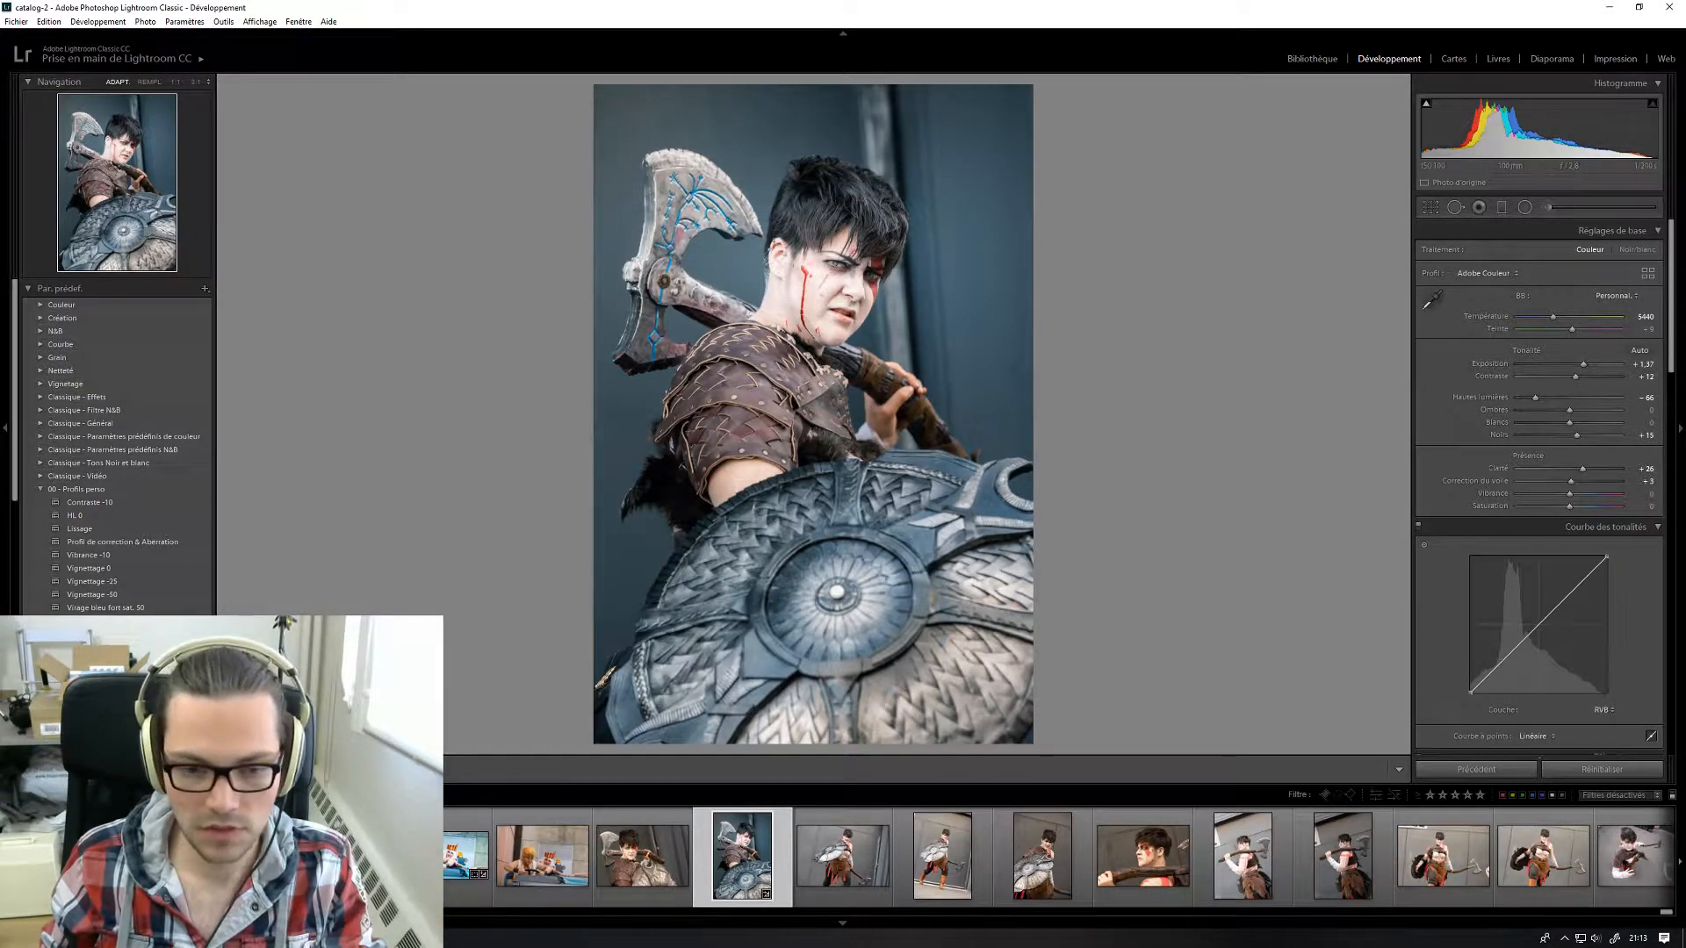
{"action": "key", "text": "y"}
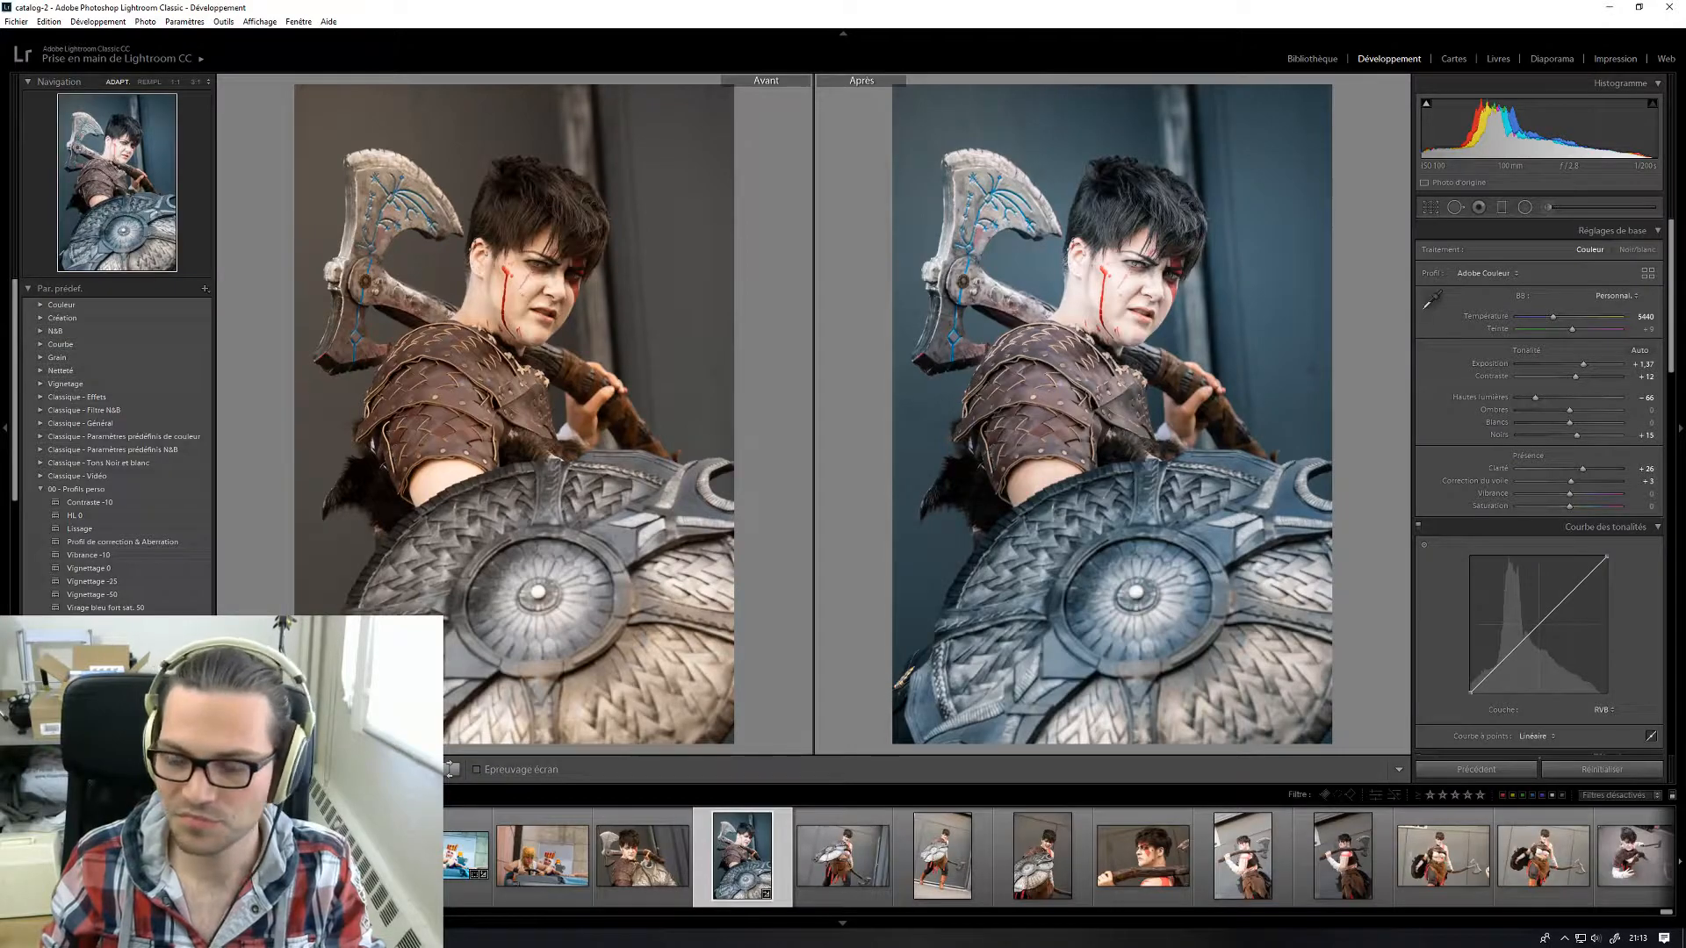
{"action": "key", "text": "y"}
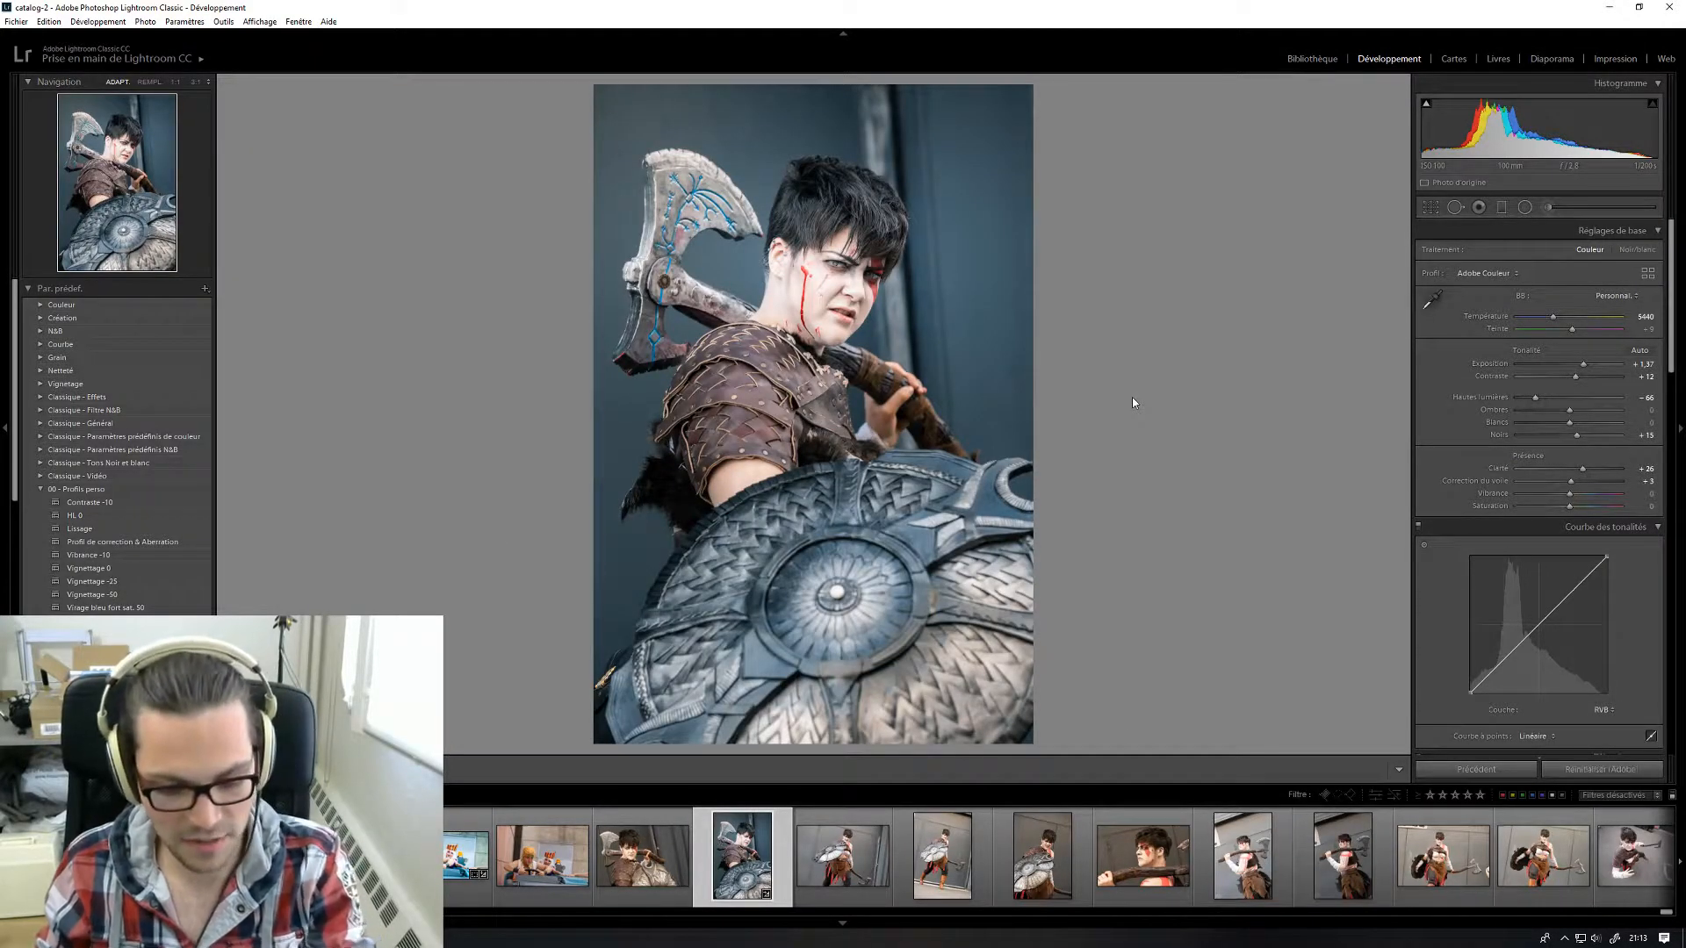
- Export the retouched portrait to the hard disk using one of the user export presets
{"action": "key", "text": "ctrl+shift+e"}
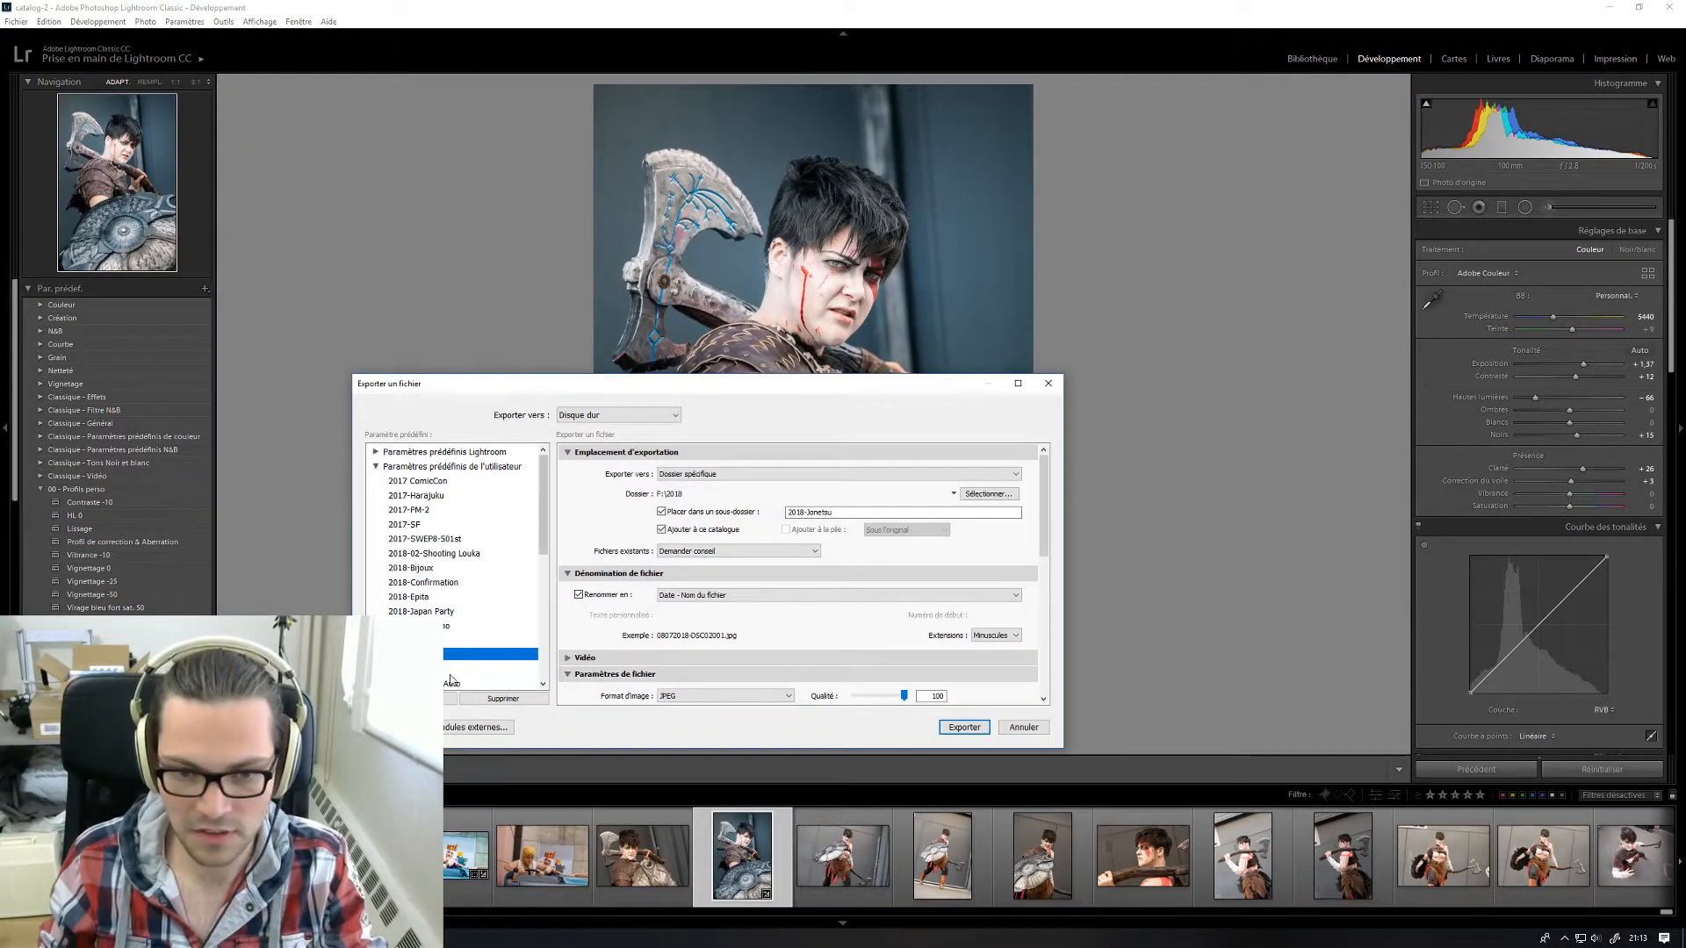
{"action": "left_click", "coordinate": [491, 625]}
{"action": "left_click", "coordinate": [964, 727]}
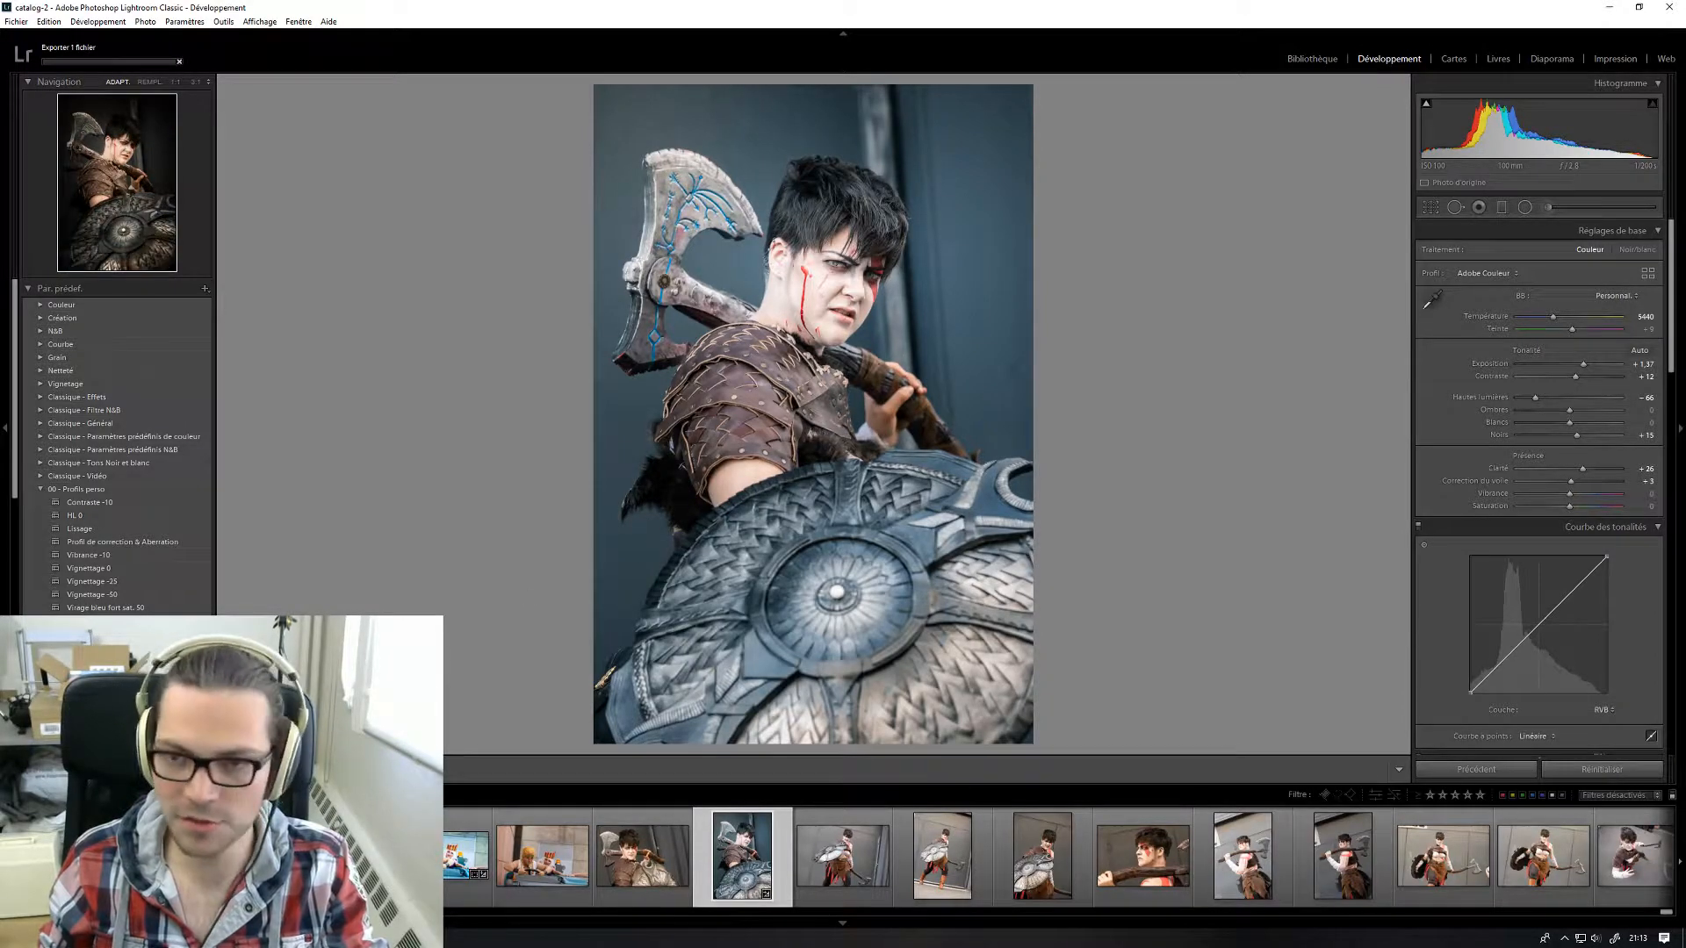
- Copy the portrait's develop settings without local adjustments or cropping and paste them onto the neighbouring landscape-format warrior photo
{"action": "key", "text": "ctrl+shift+c"}
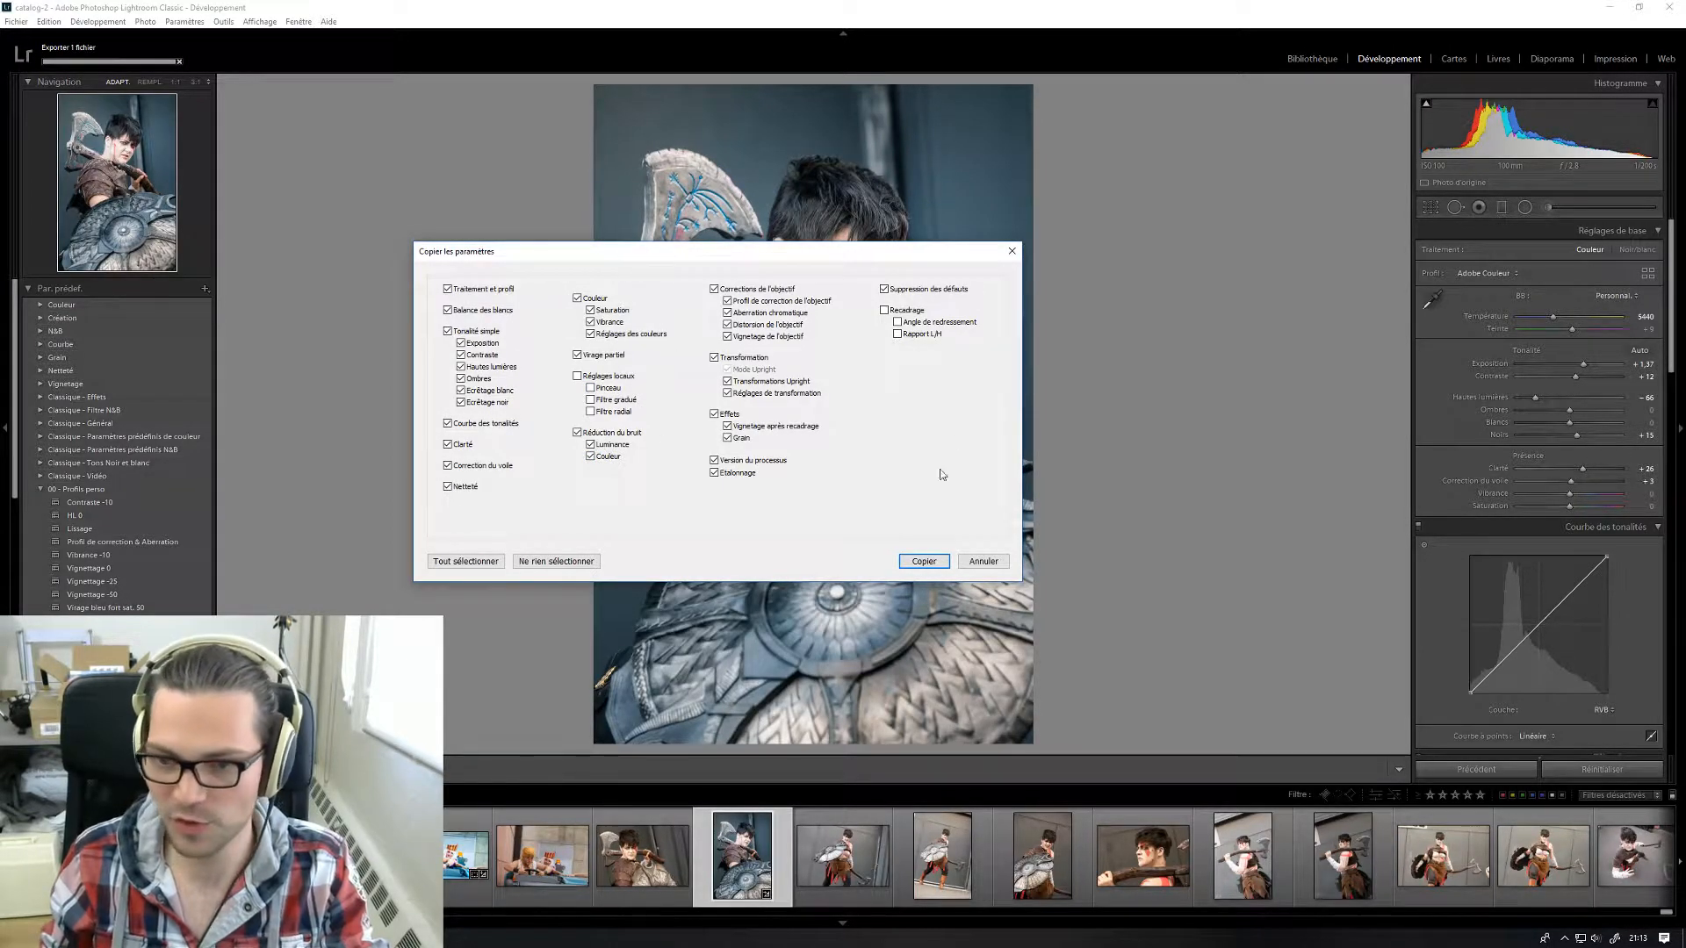
{"action": "left_click", "coordinate": [936, 569]}
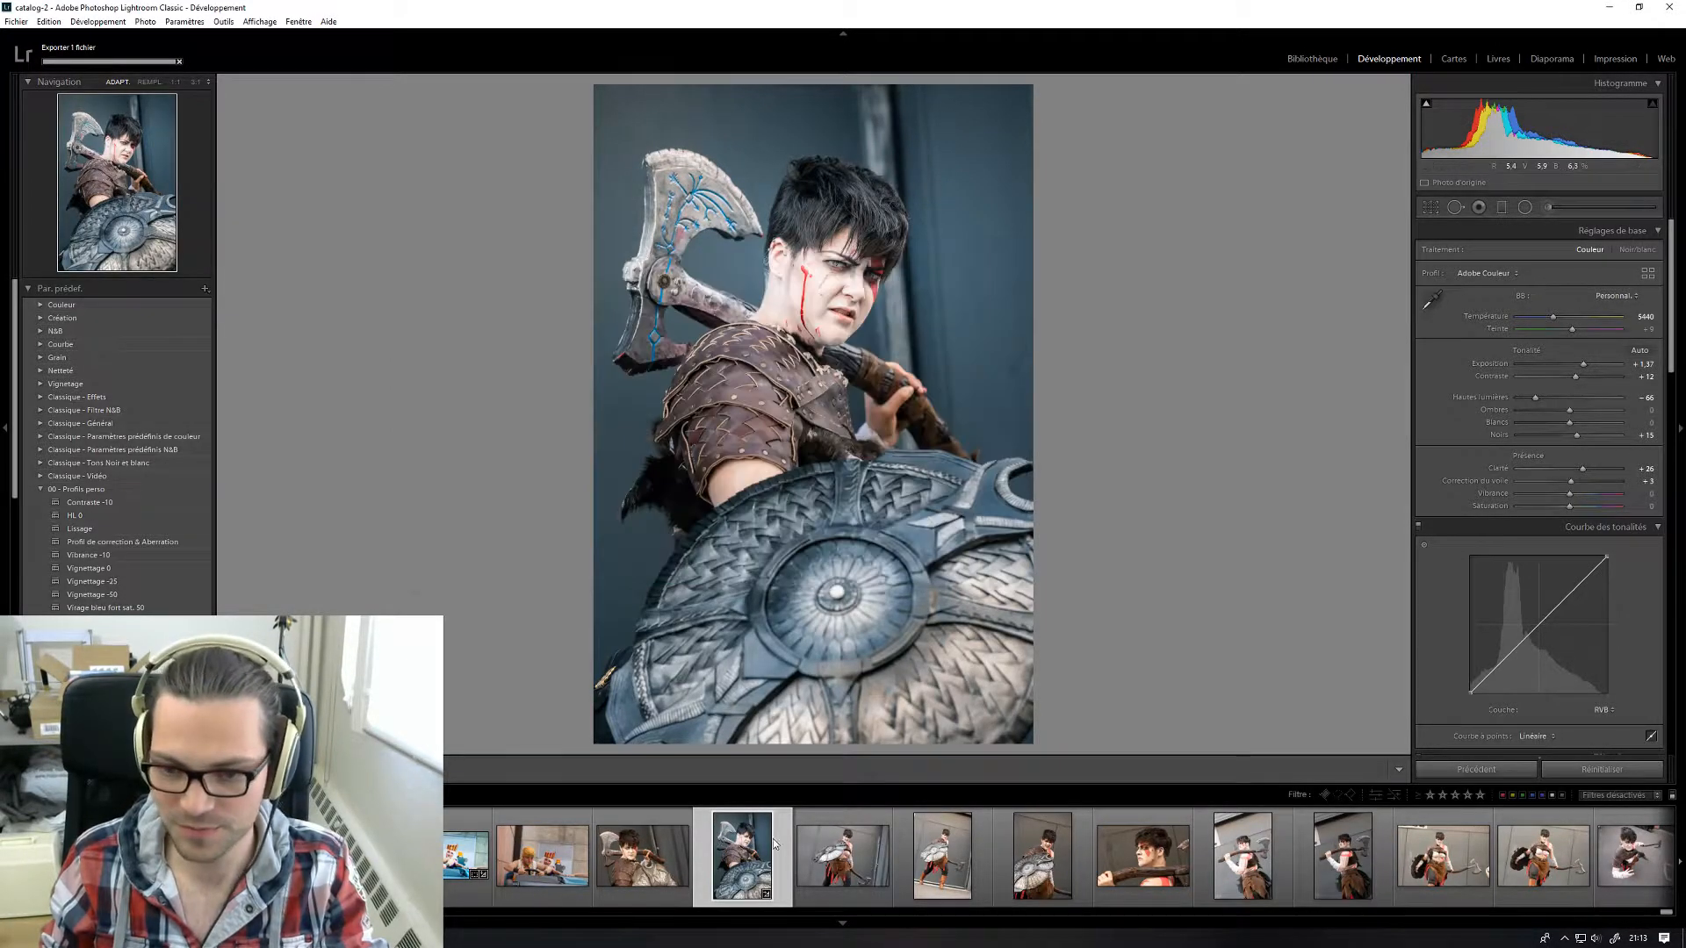
{"action": "left_click", "coordinate": [659, 870]}
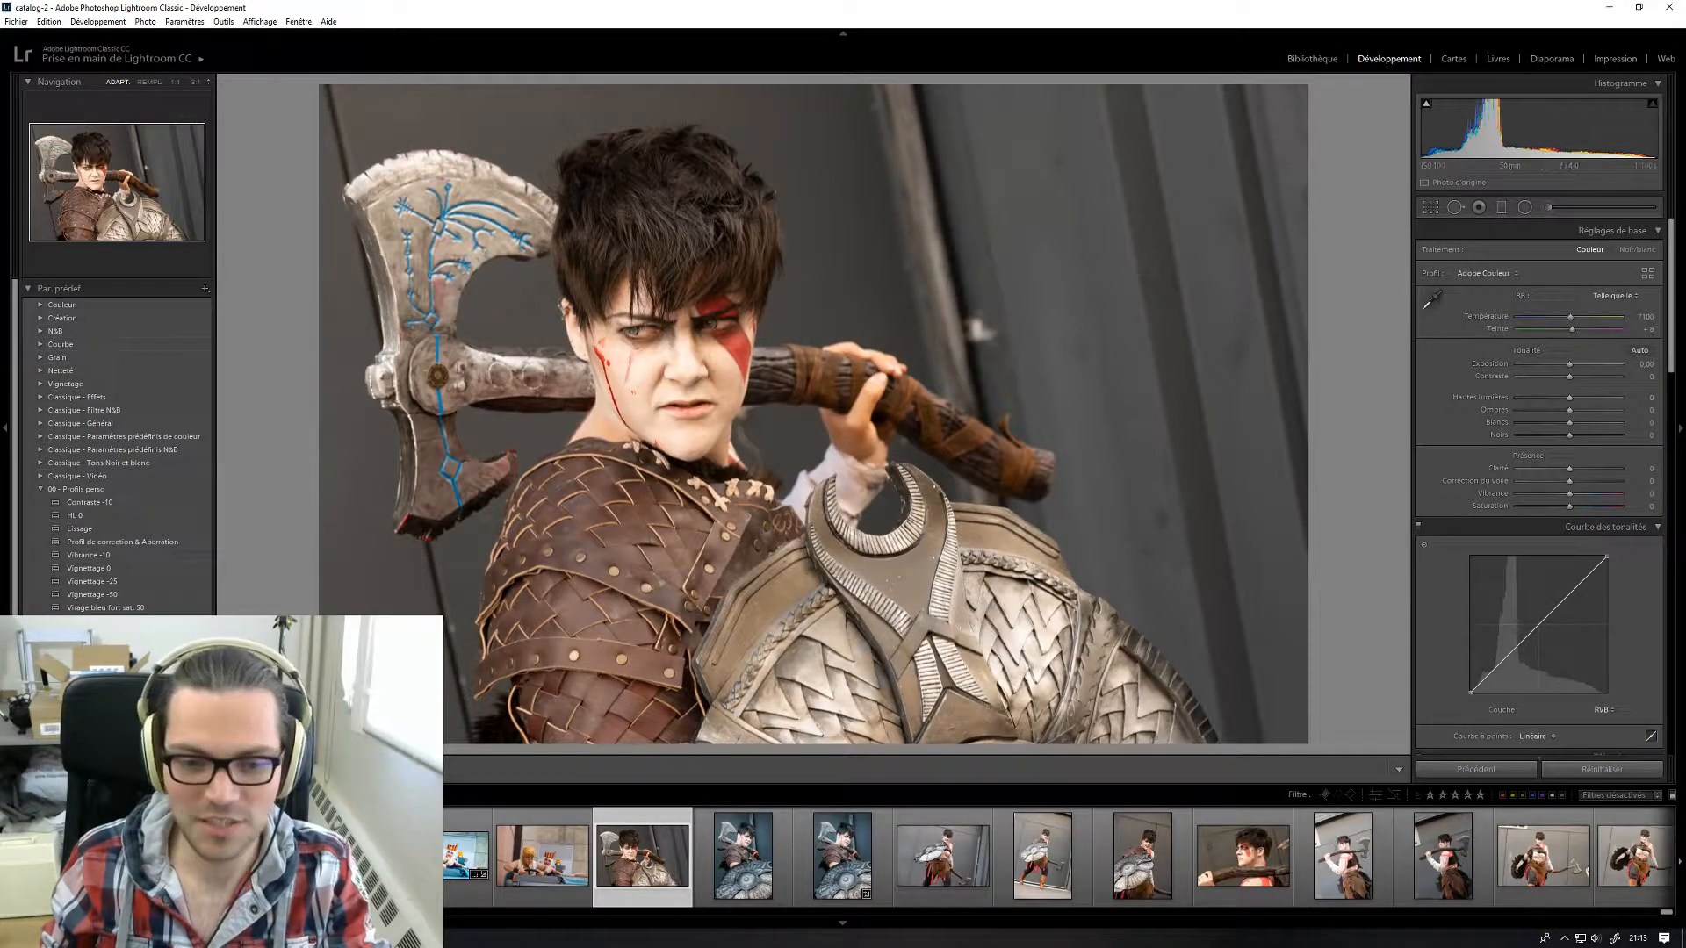
{"action": "key", "text": "ctrl+shift+v"}
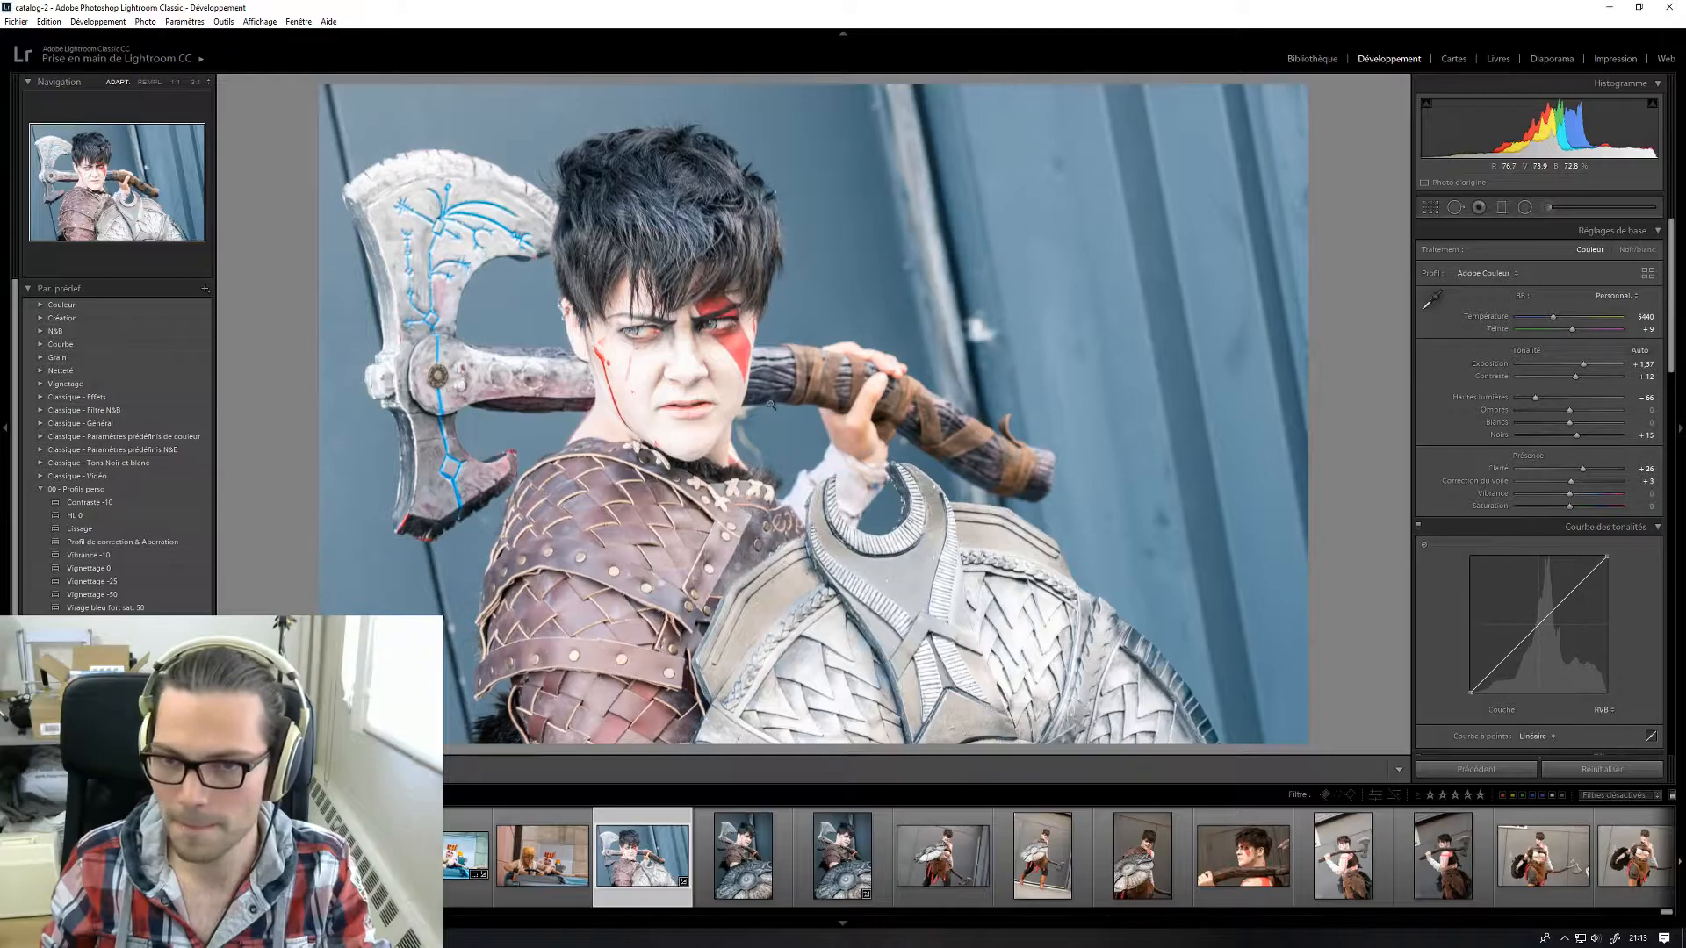
- Add a radial filter around the warrior's head and lower its exposure to about -1.41 to darken the surroundings
{"action": "left_click", "coordinate": [1525, 207]}
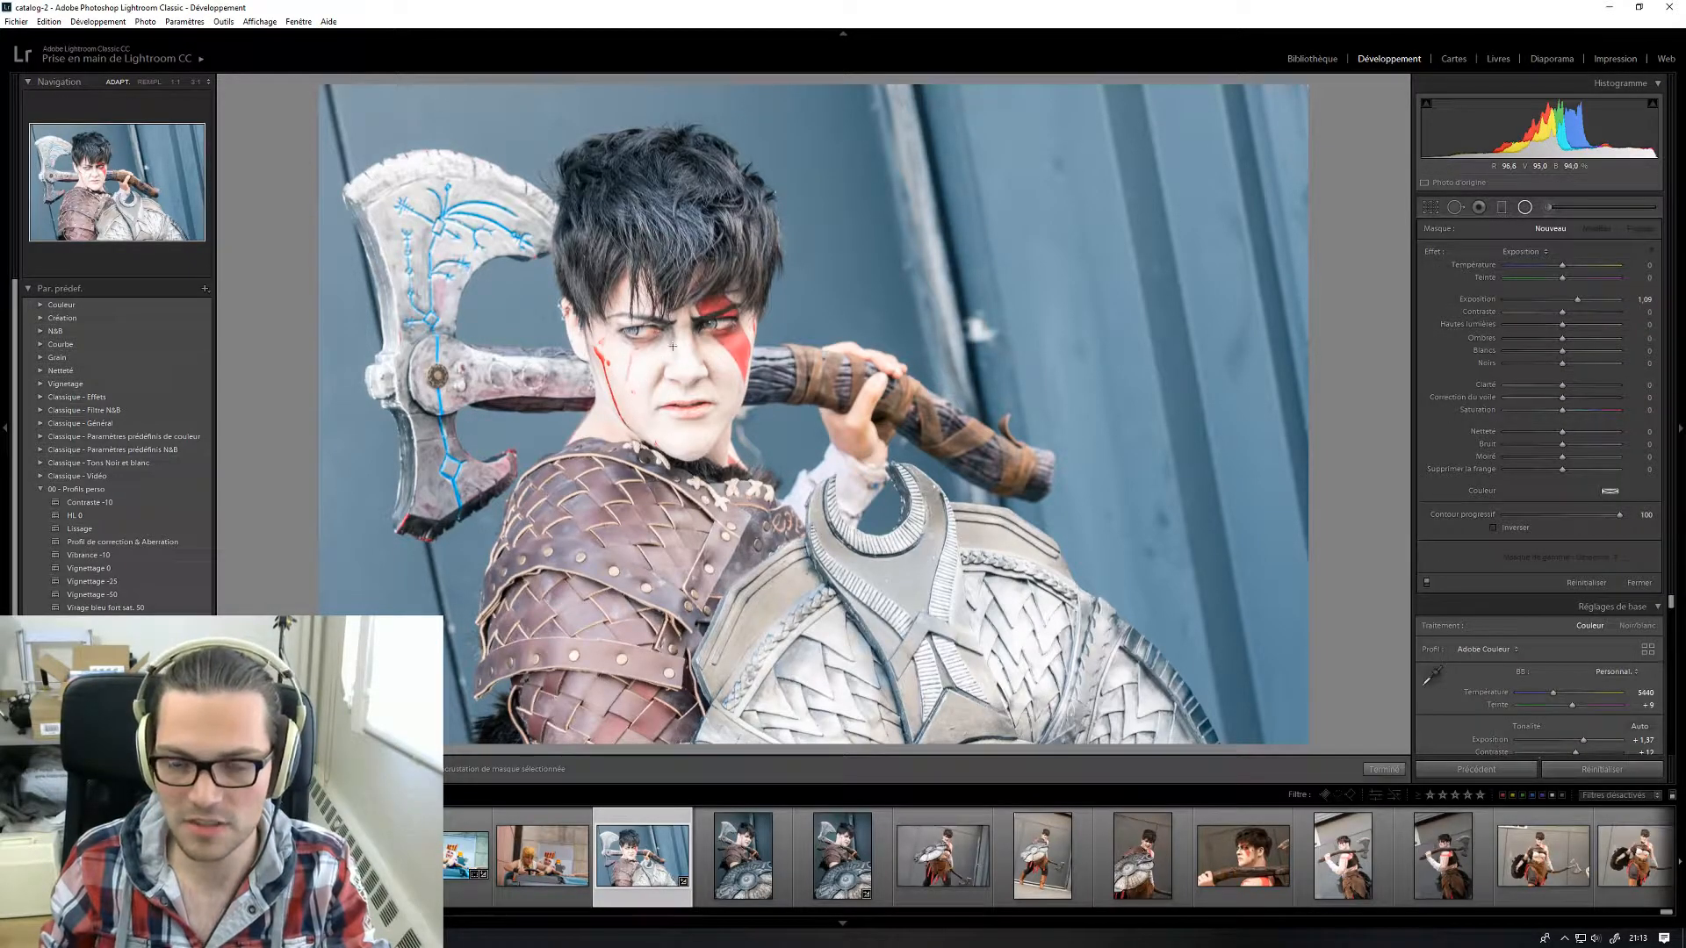
{"action": "left_click_drag", "start_coordinate": [665, 395], "coordinate": [841, 142]}
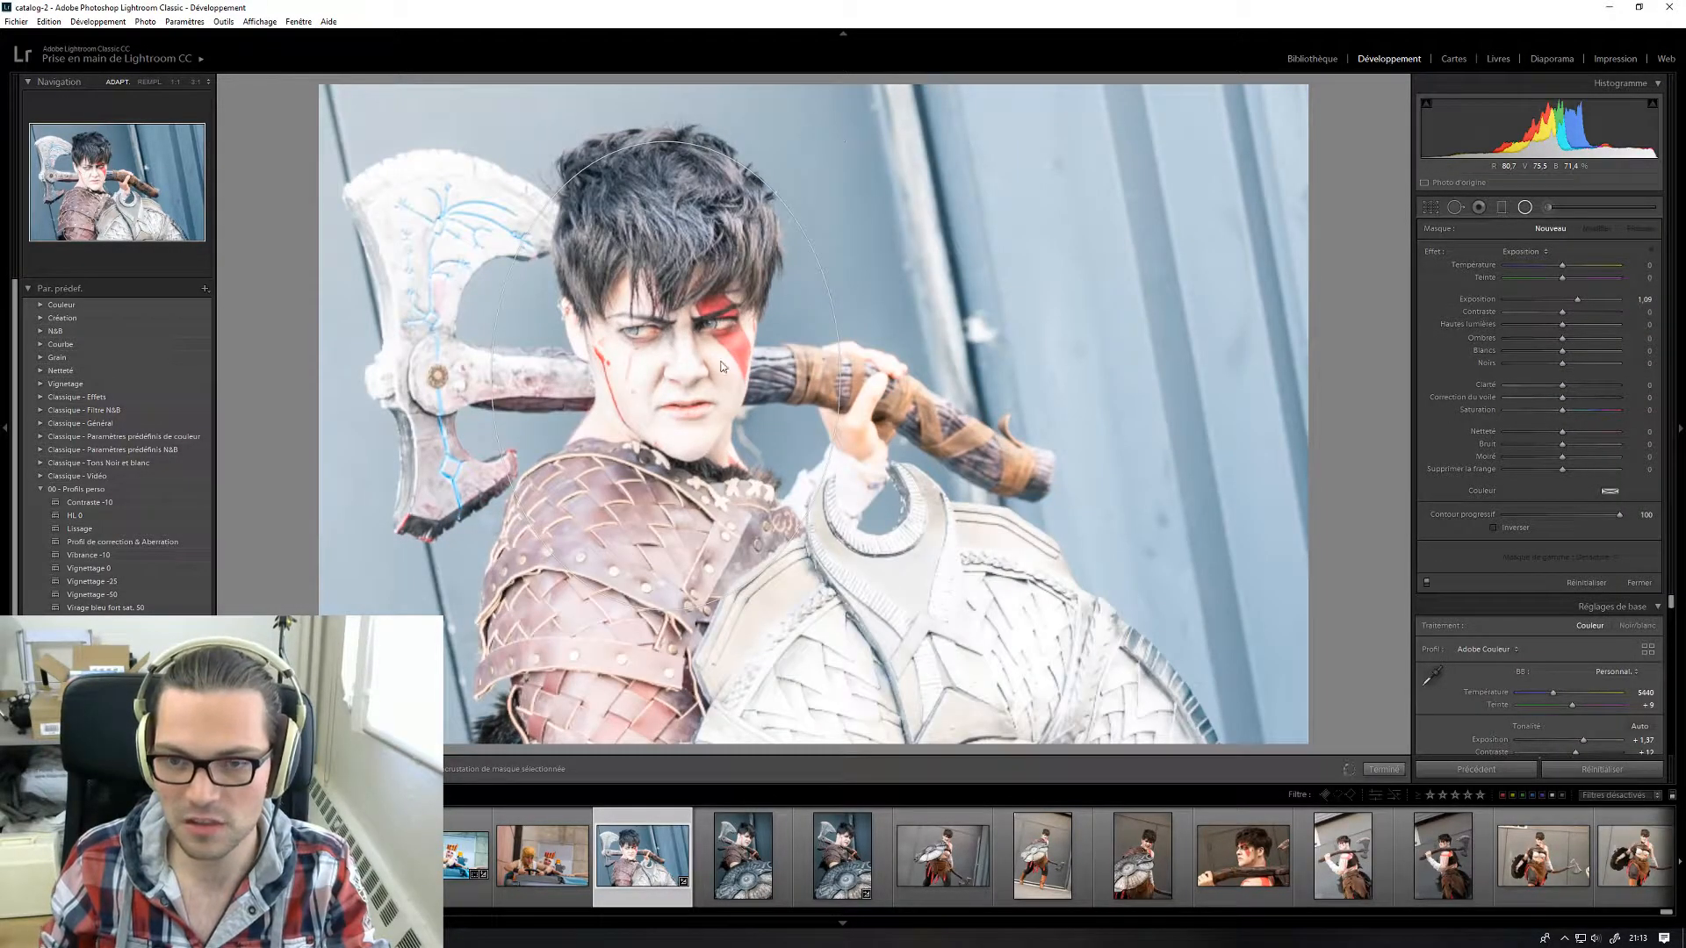
{"action": "left_click_drag", "start_coordinate": [665, 376], "coordinate": [668, 339]}
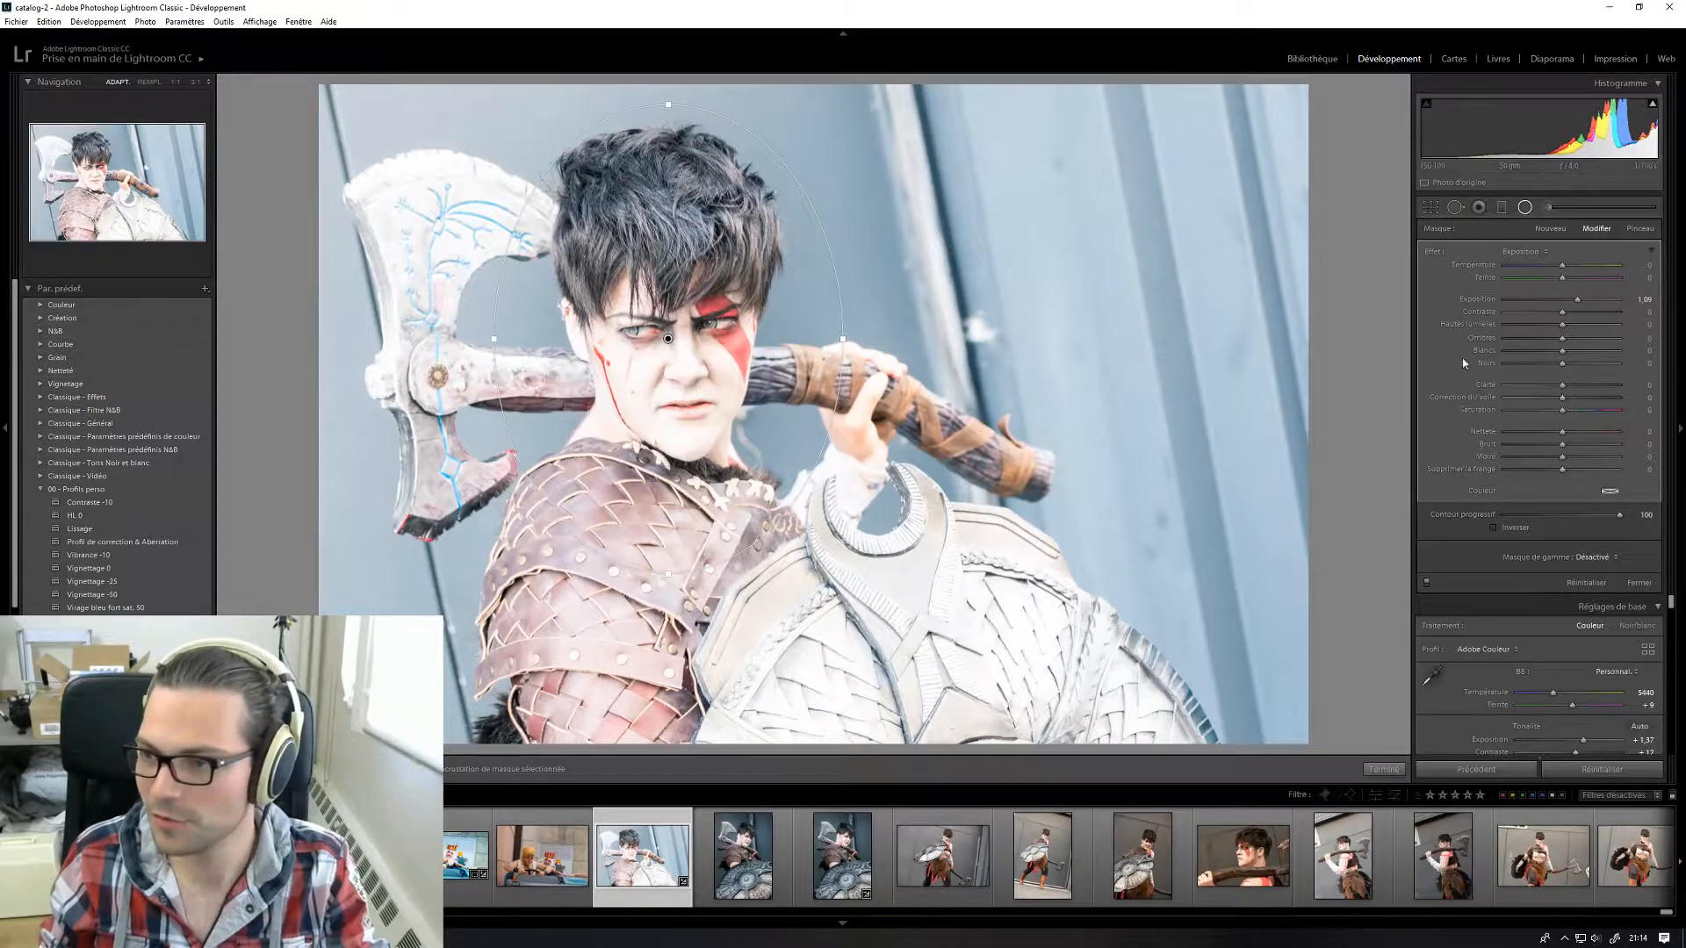
{"action": "left_click", "coordinate": [1550, 298]}
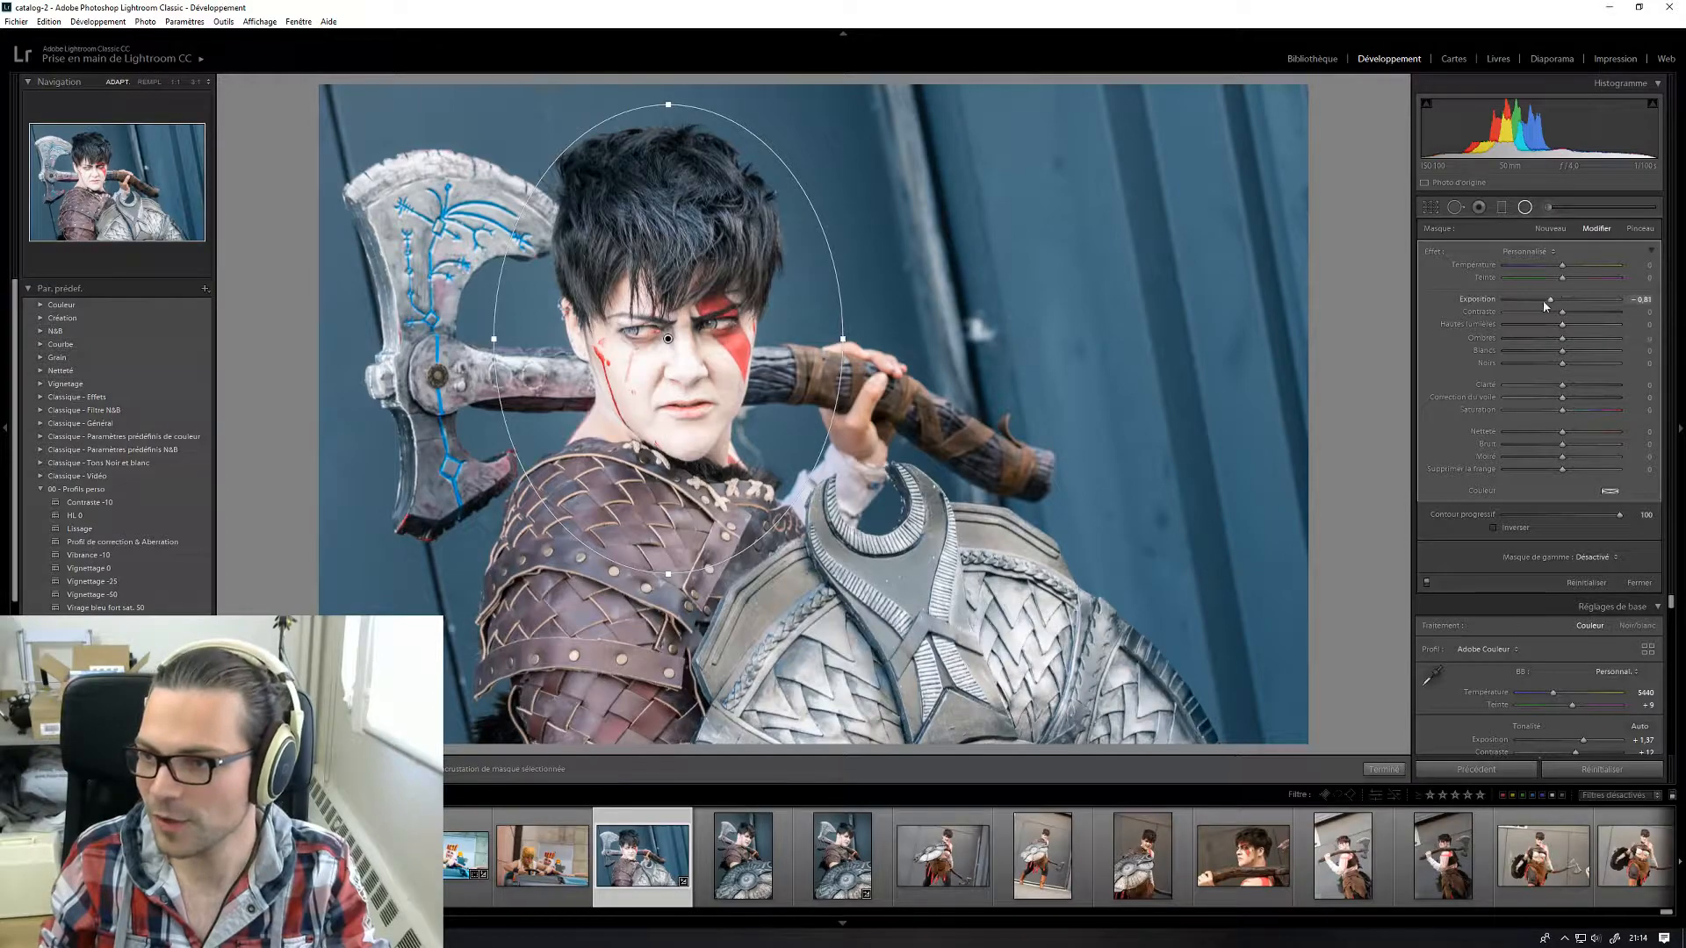
{"action": "left_click_drag", "start_coordinate": [1550, 300], "coordinate": [1543, 302]}
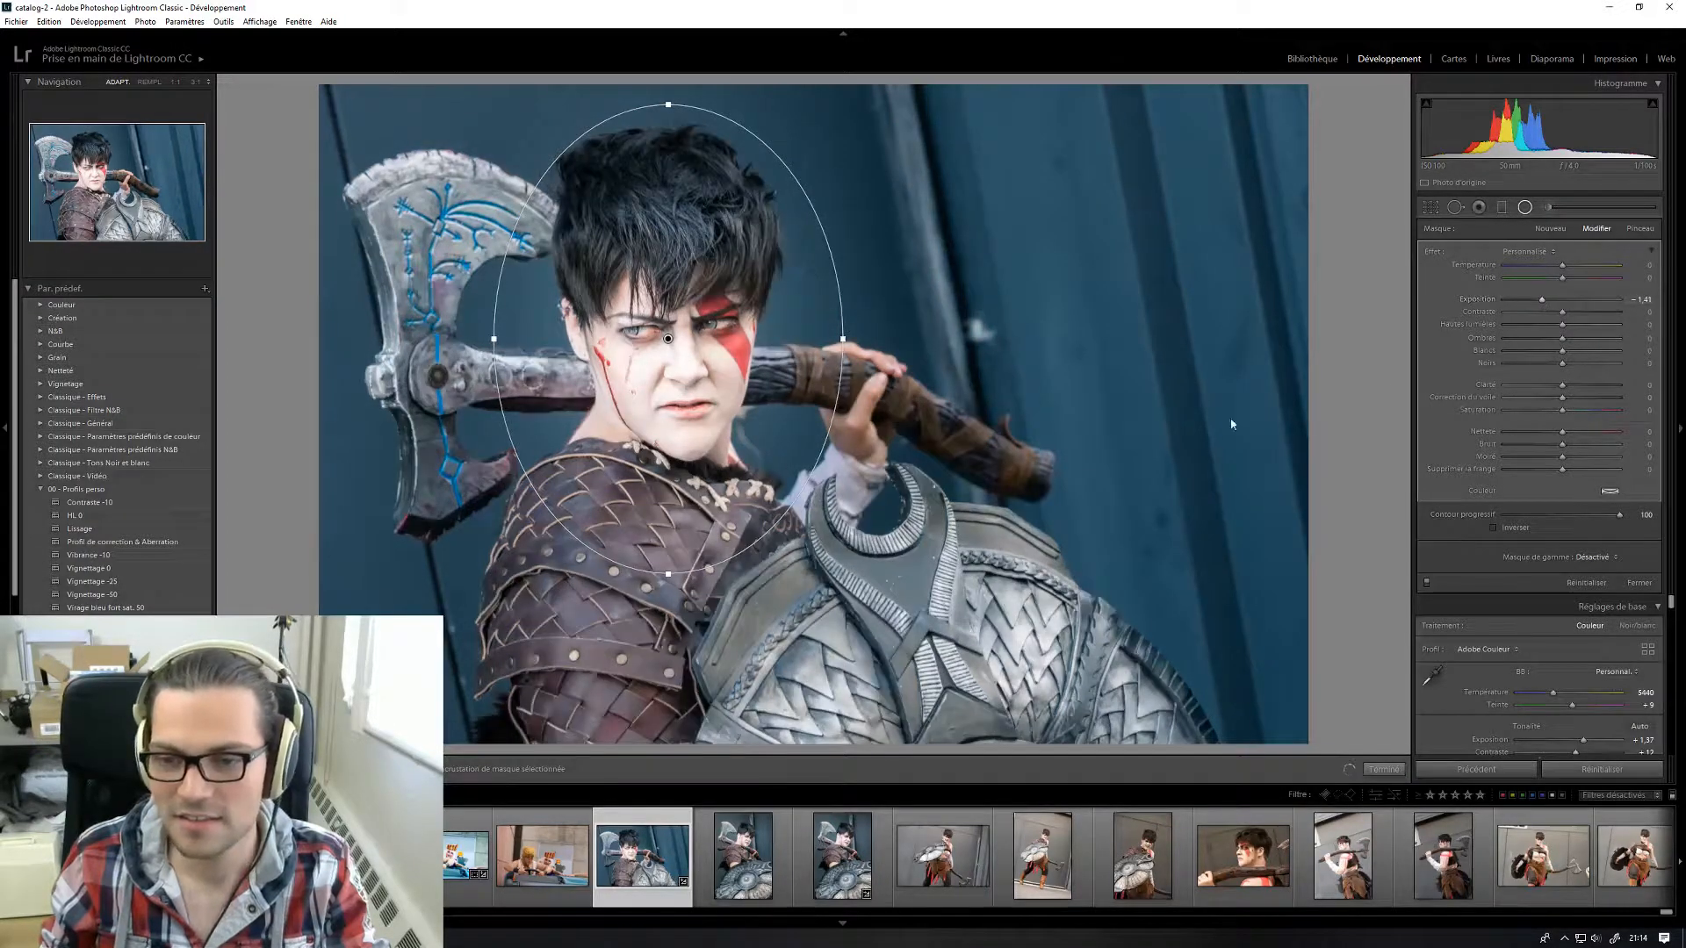
- Enlarge the radial filter vertically and horizontally around the head, shift it slightly down, and close the filter
{"action": "left_click_drag", "start_coordinate": [668, 575], "coordinate": [668, 625]}
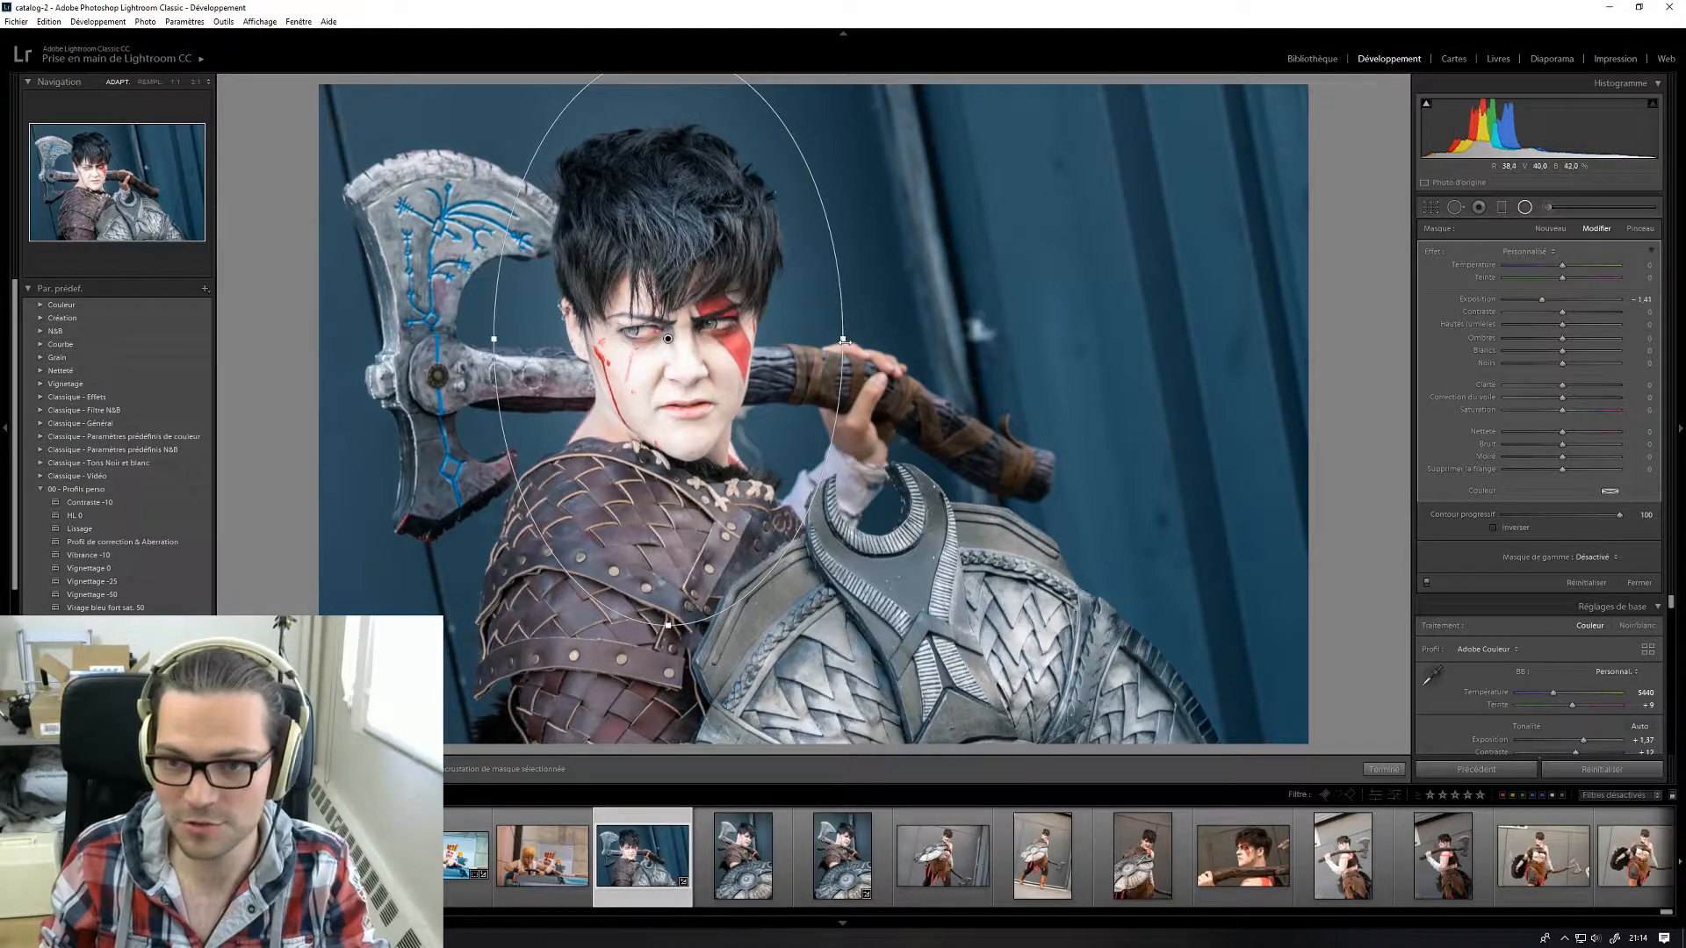
{"action": "left_click_drag", "start_coordinate": [898, 342], "coordinate": [901, 339]}
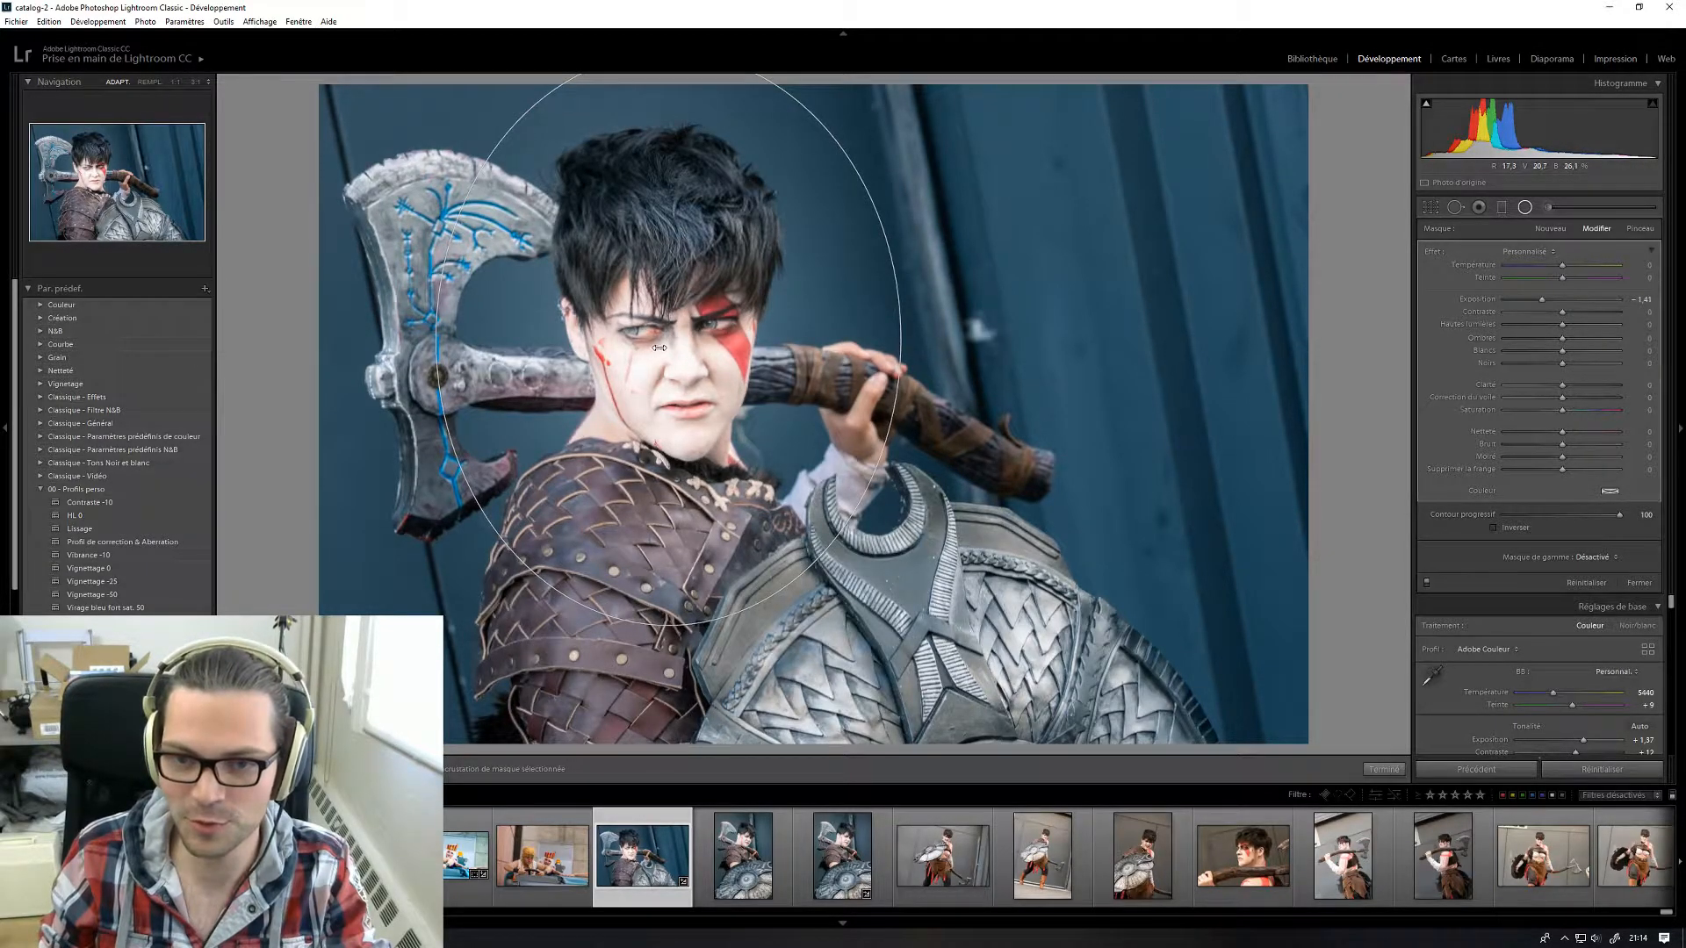
{"action": "left_click_drag", "start_coordinate": [668, 339], "coordinate": [672, 351]}
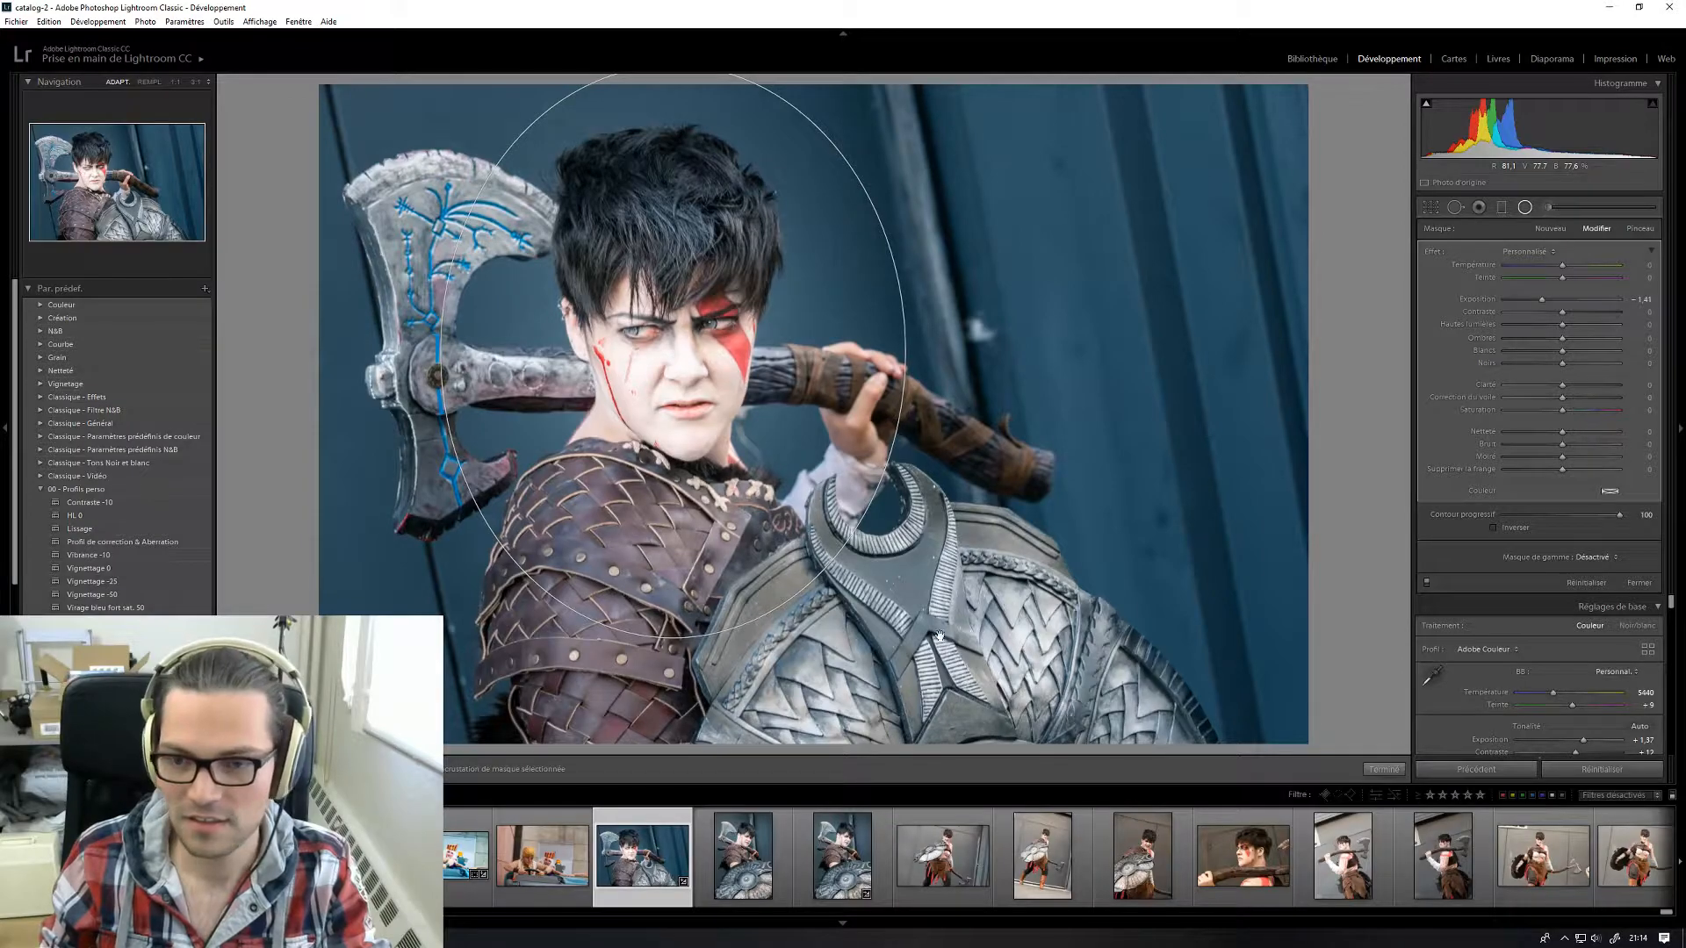
{"action": "left_click", "coordinate": [1385, 770]}
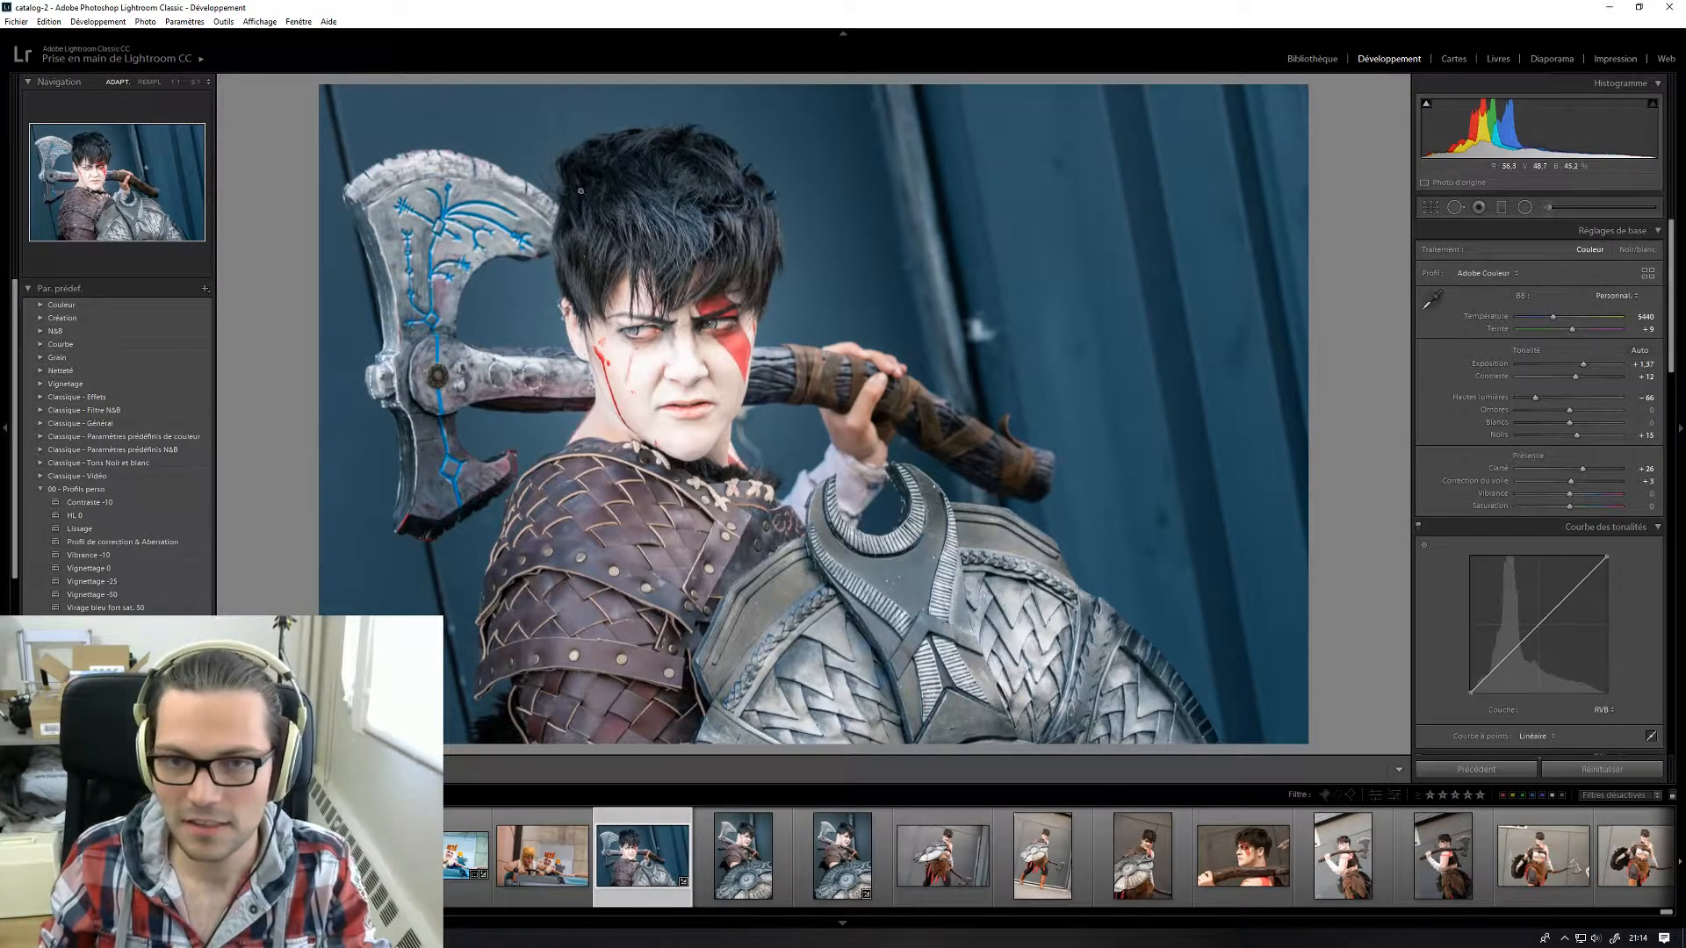
- Export the retouched landscape photo to the hard disk as a JPEG with quality 100 in the 2018-JapanExpo subfolder
{"action": "mouse_move", "coordinate": [1430, 109]}
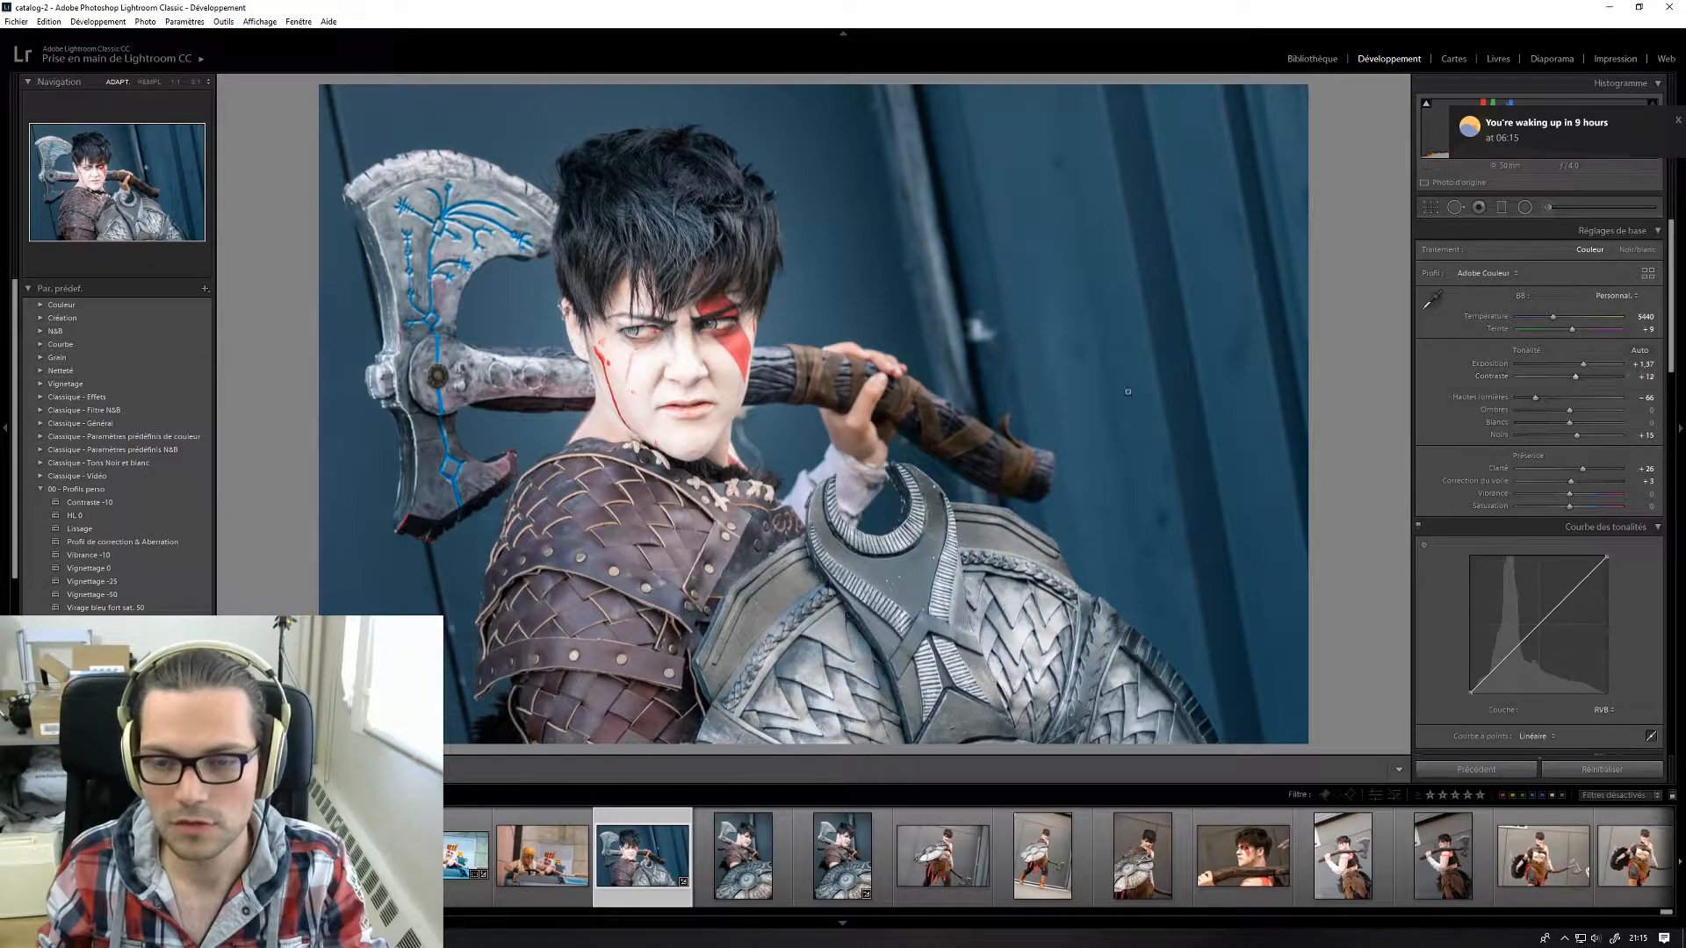
{"action": "left_click", "coordinate": [675, 328]}
{"action": "left_click", "coordinate": [675, 328]}
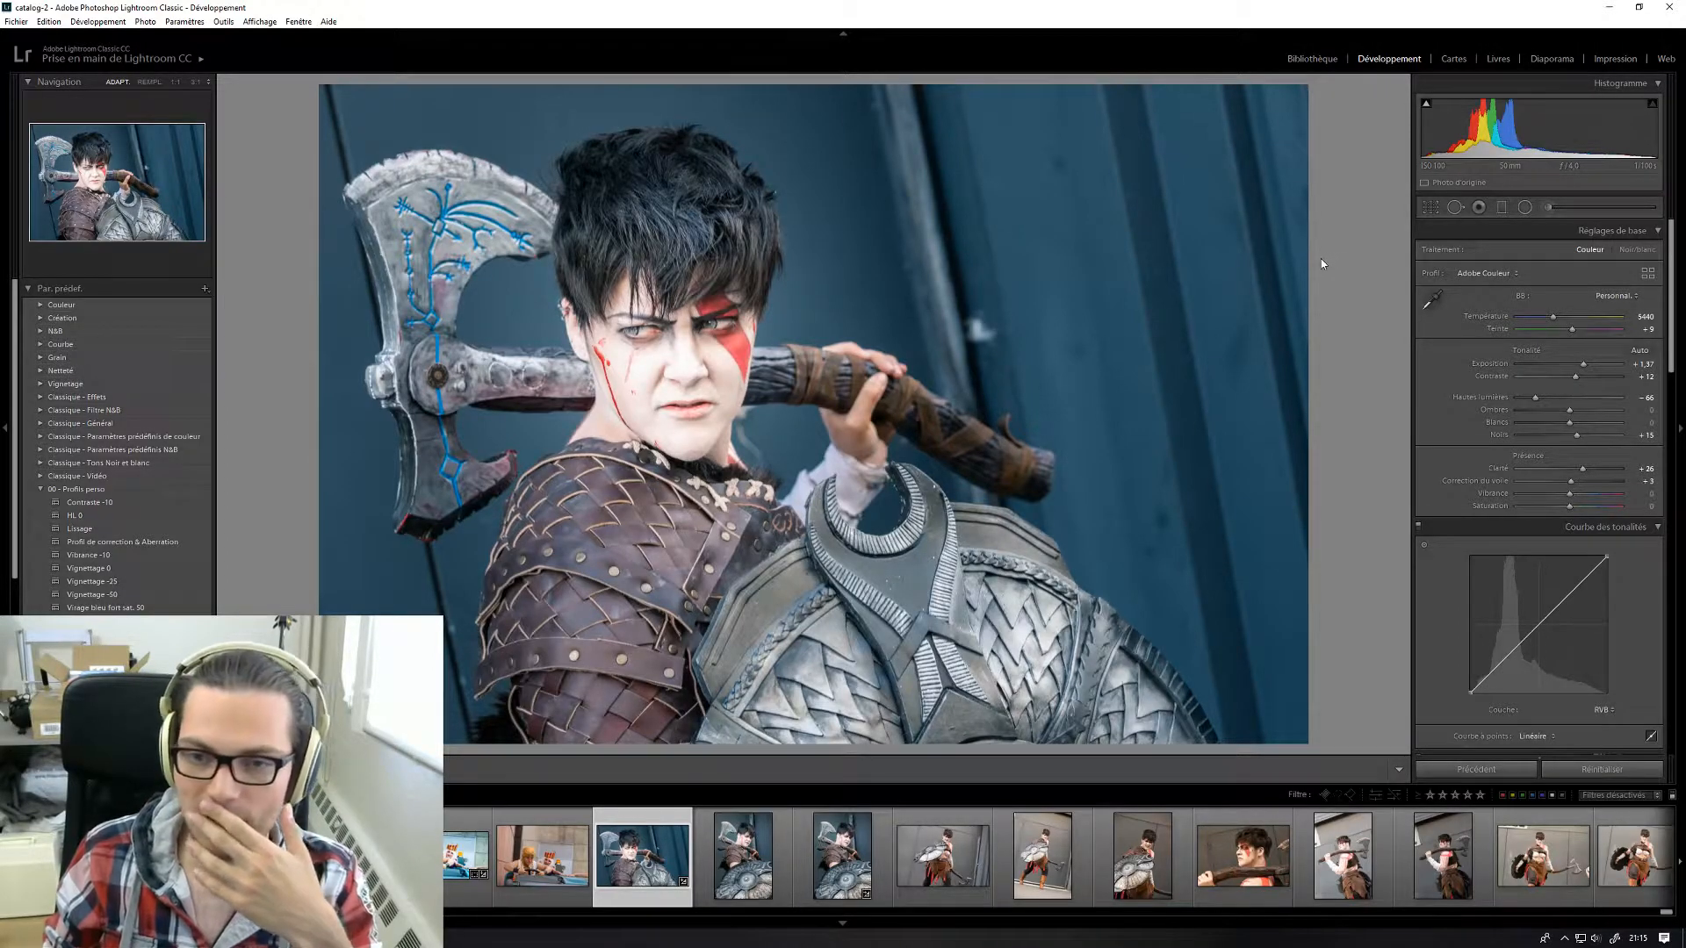
{"action": "left_click", "coordinate": [603, 440]}
{"action": "left_click_drag", "start_coordinate": [755, 427], "coordinate": [833, 338]}
{"action": "left_click_drag", "start_coordinate": [968, 539], "coordinate": [849, 425]}
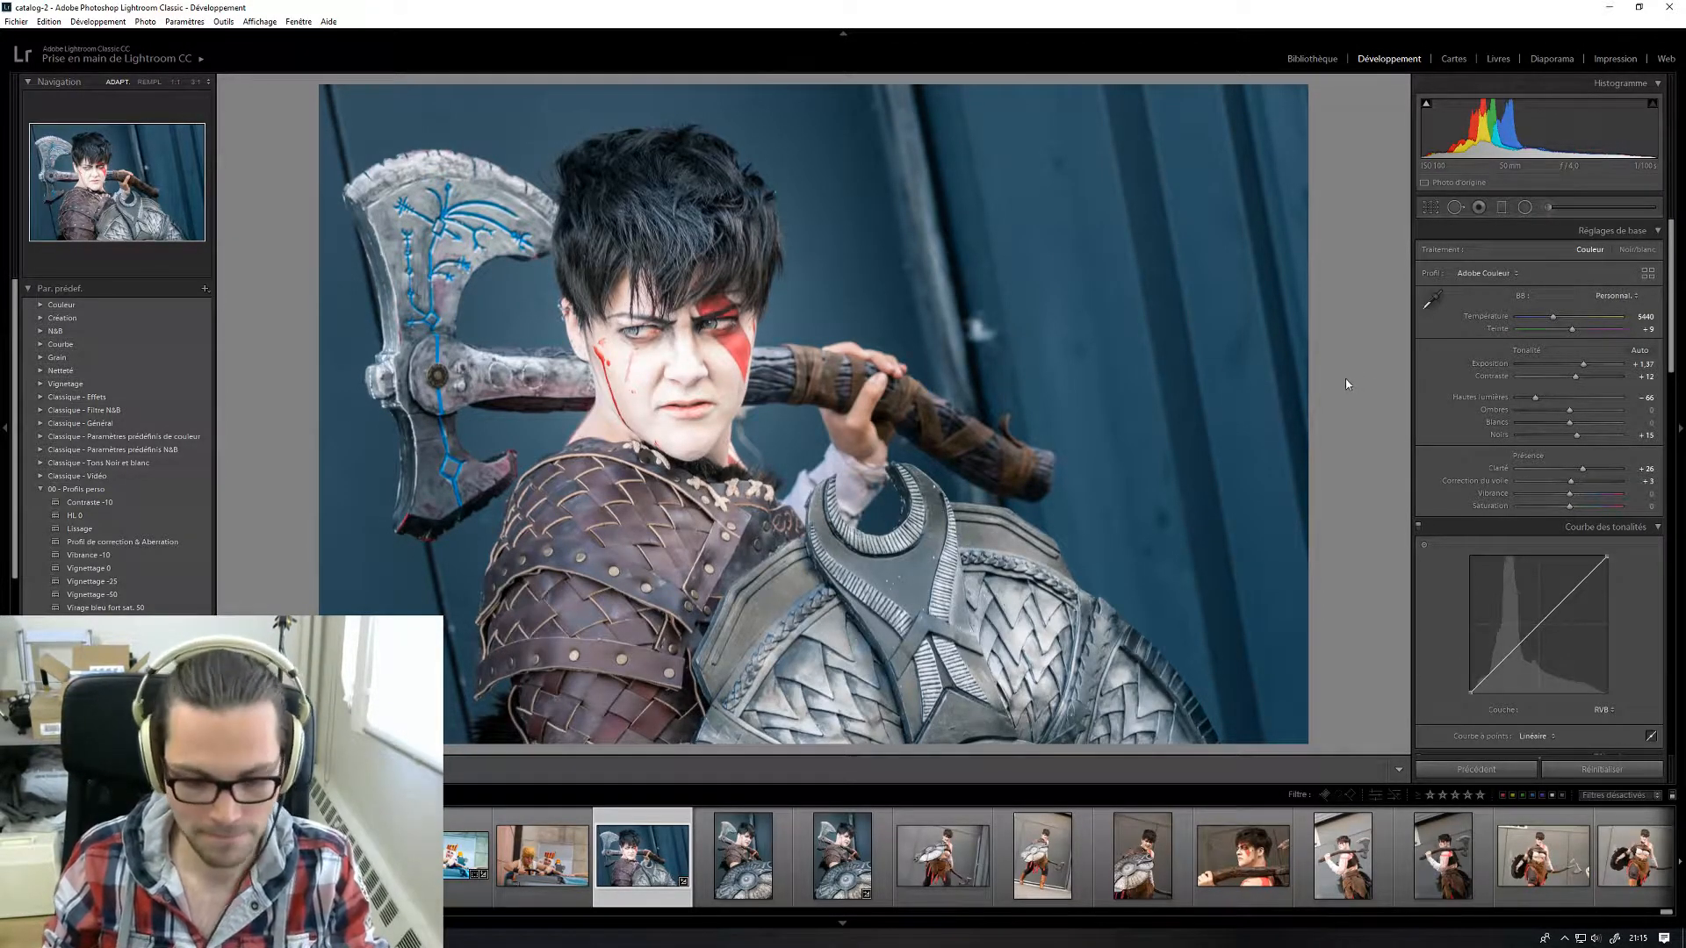
{"action": "key", "text": "ctrl+shift+e"}
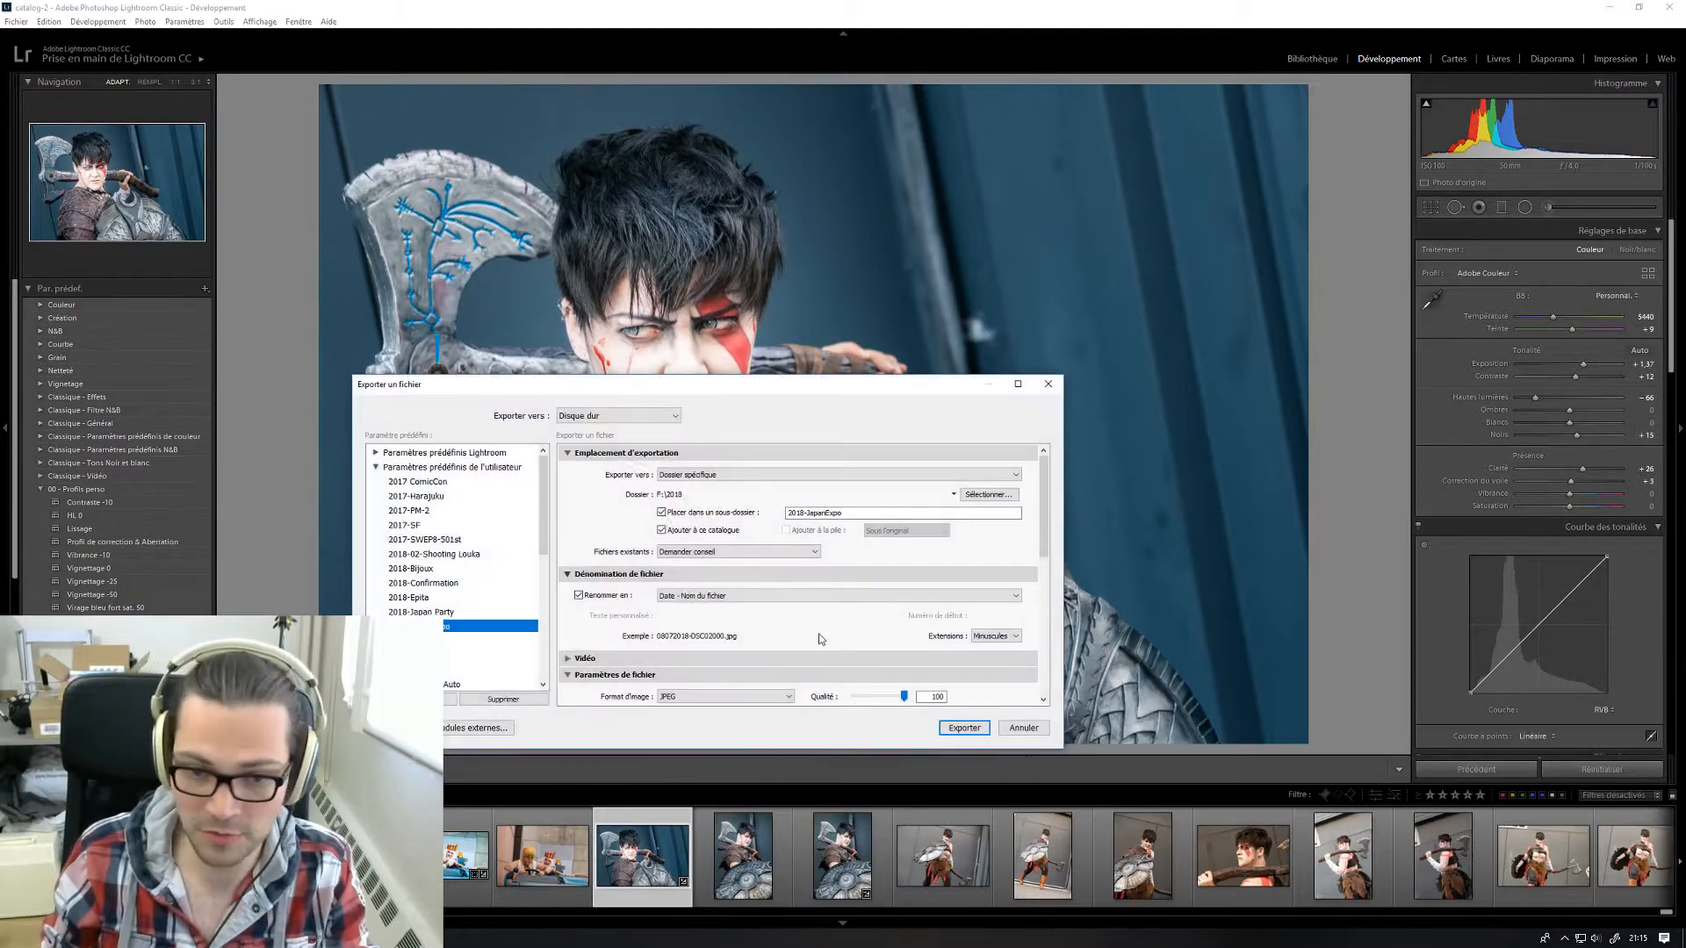
{"action": "left_click", "coordinate": [966, 727]}
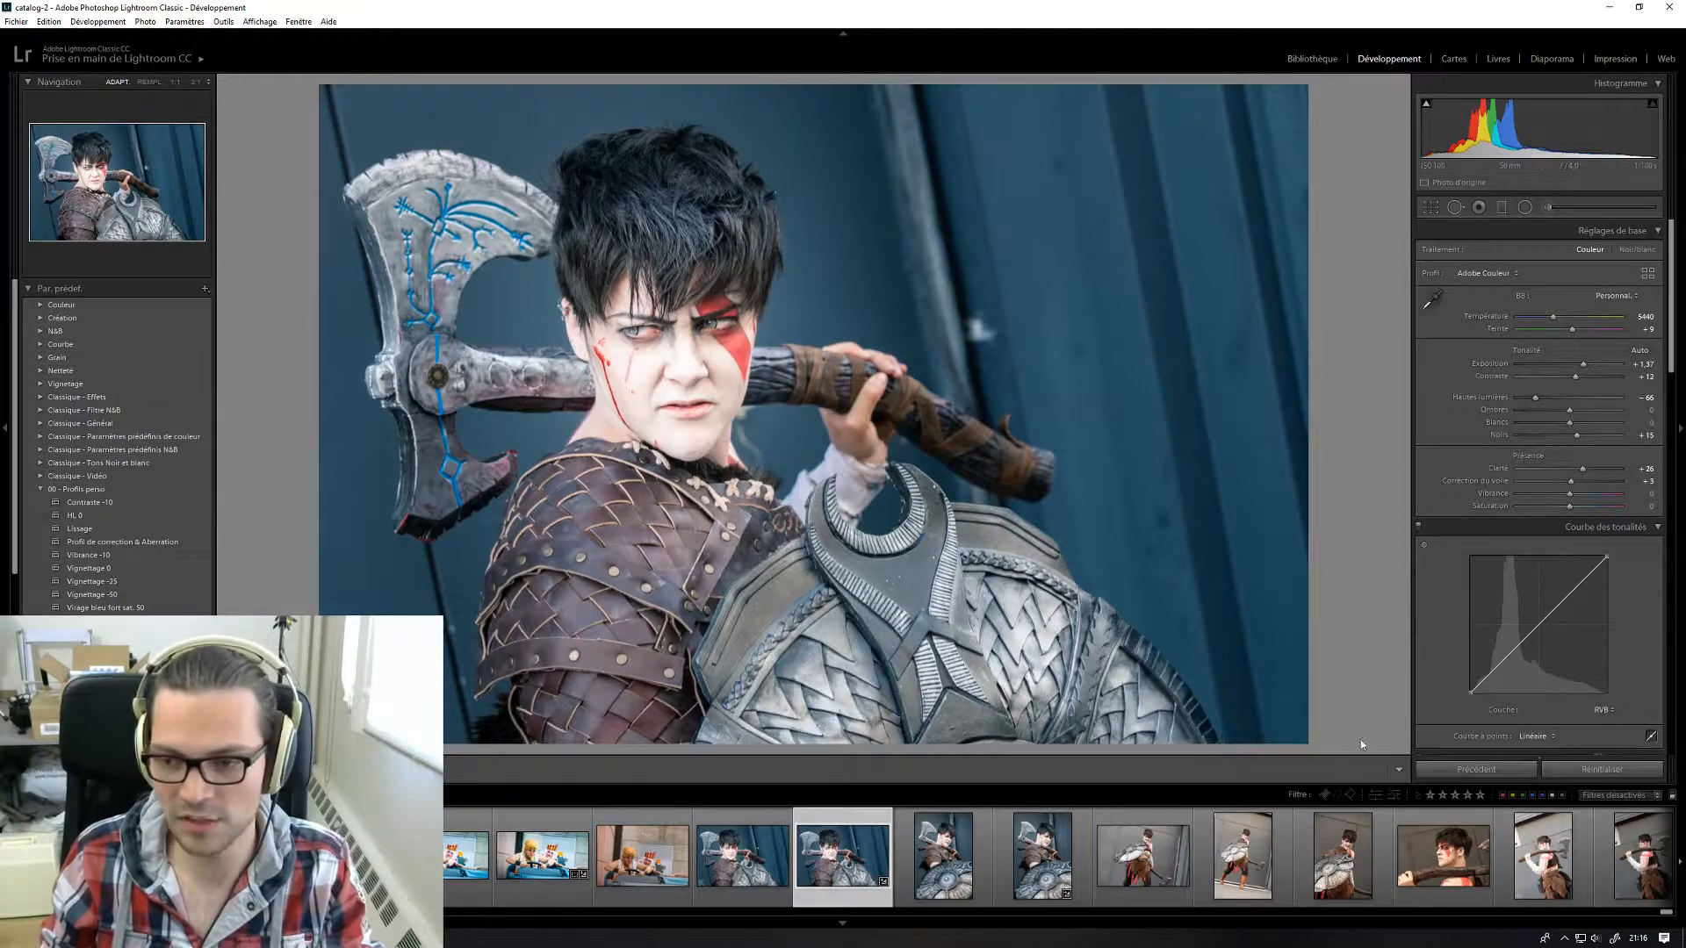
- Open the second of the two high-angle photos of the warrior holding the axe towards the camera
{"action": "scroll", "coordinate": [1334, 869], "scroll_direction": "down", "scroll_amount": 5}
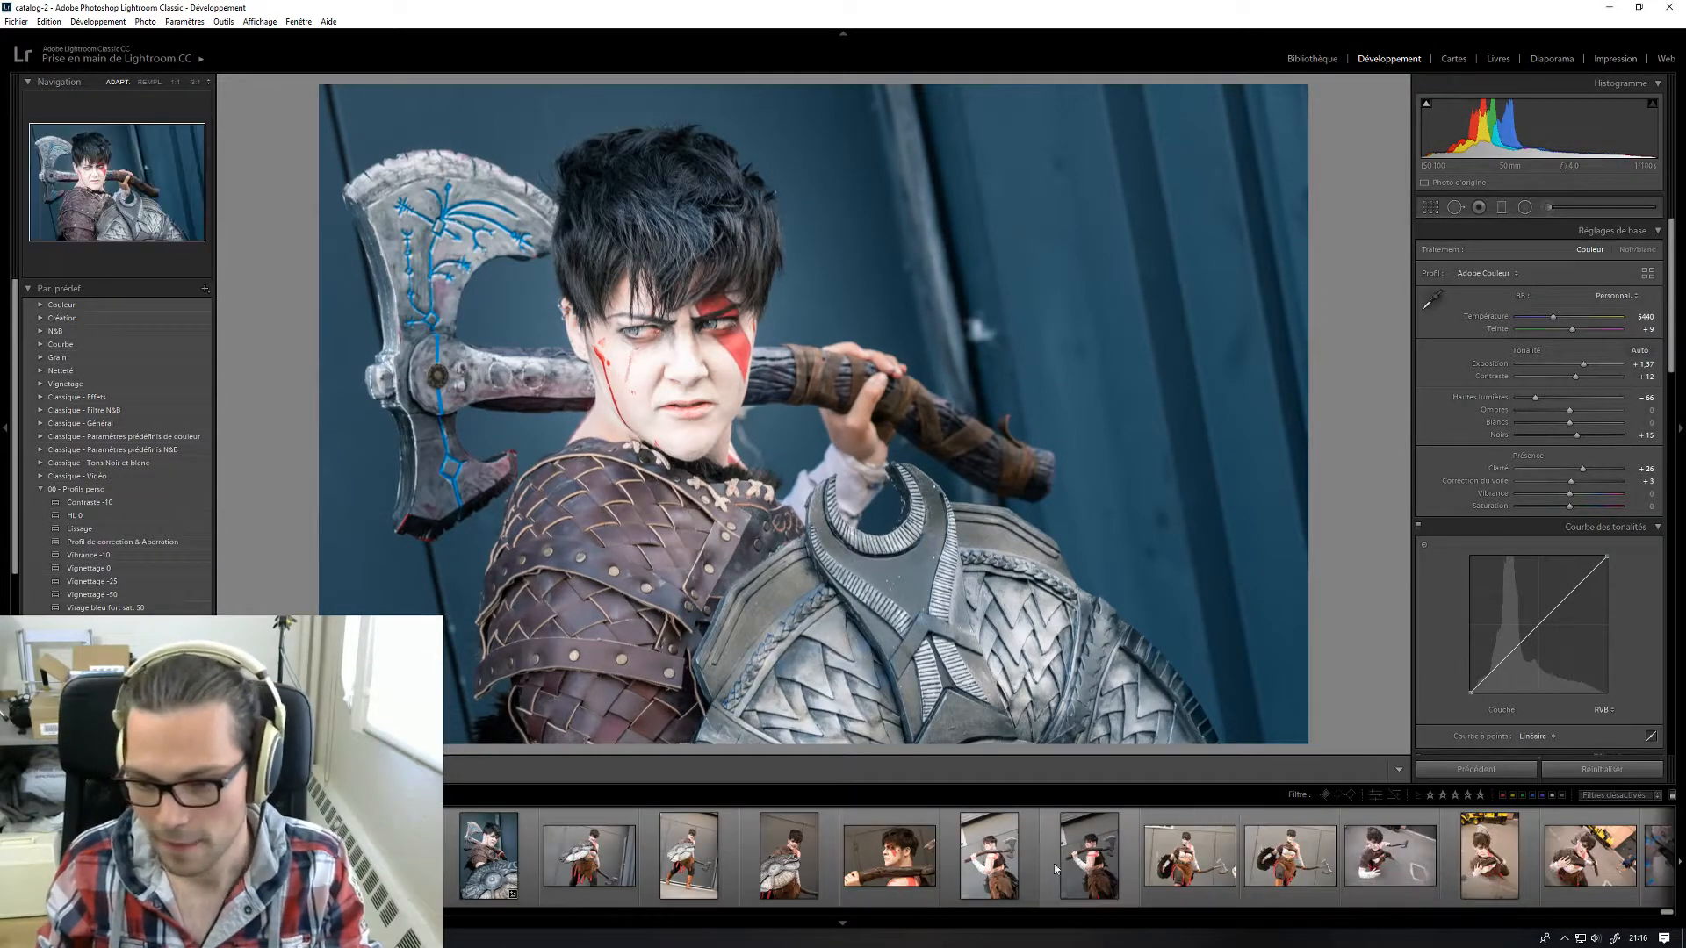
{"action": "left_click", "coordinate": [902, 869]}
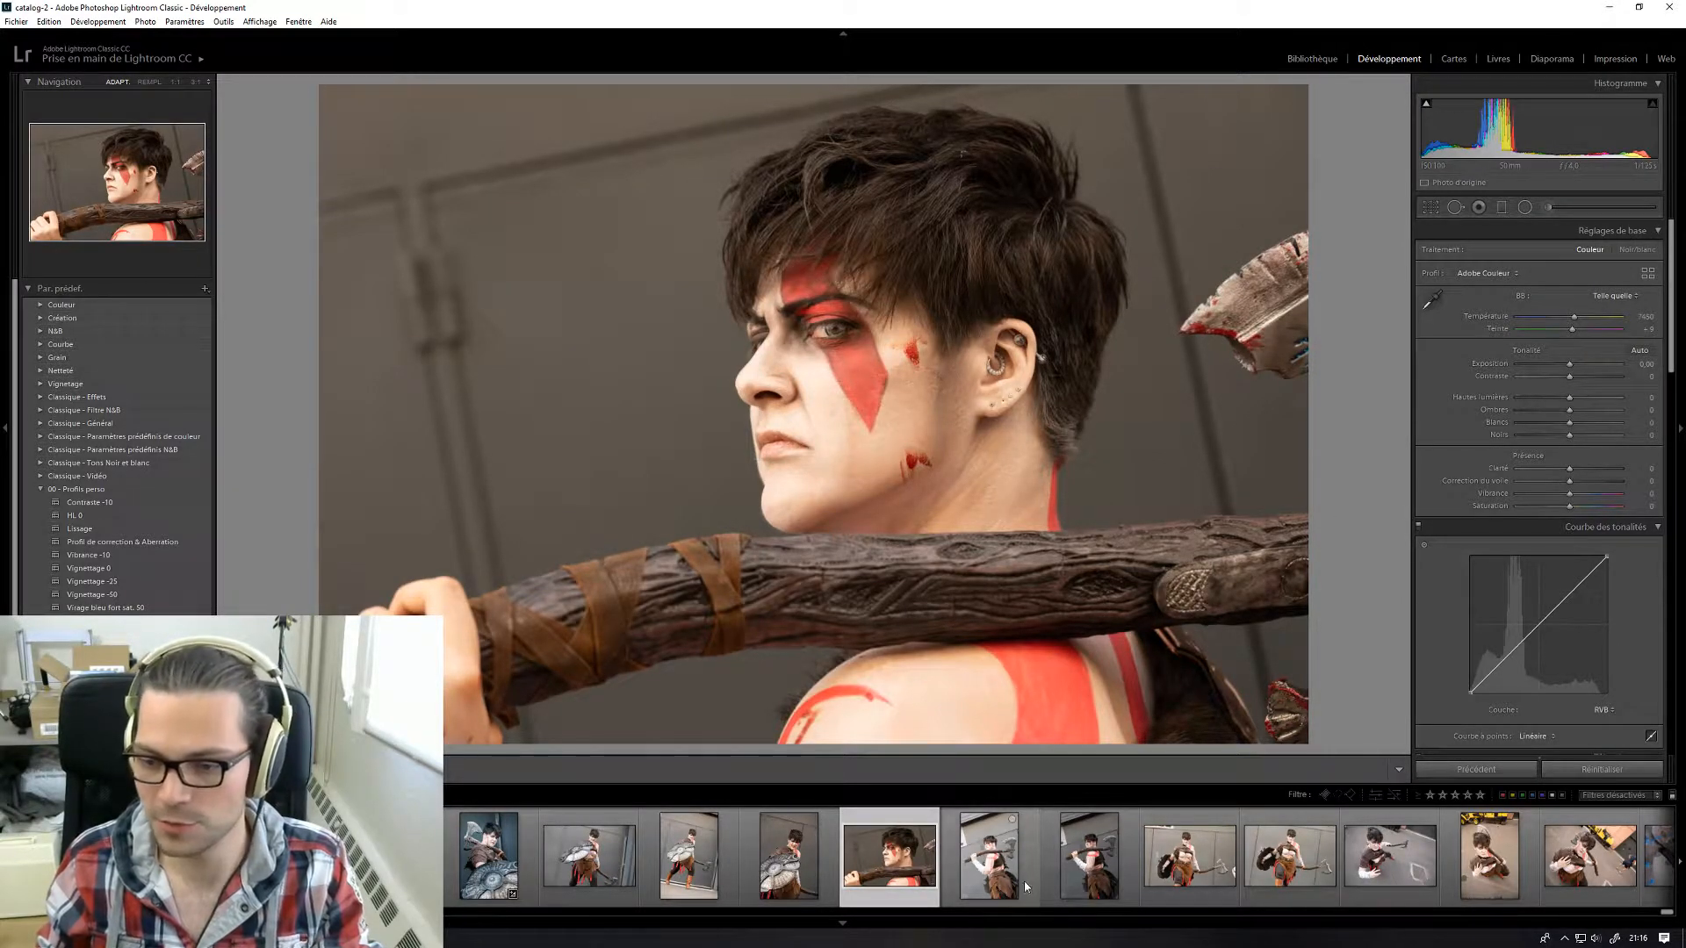
{"action": "scroll", "coordinate": [1061, 866], "scroll_direction": "down", "scroll_amount": 5}
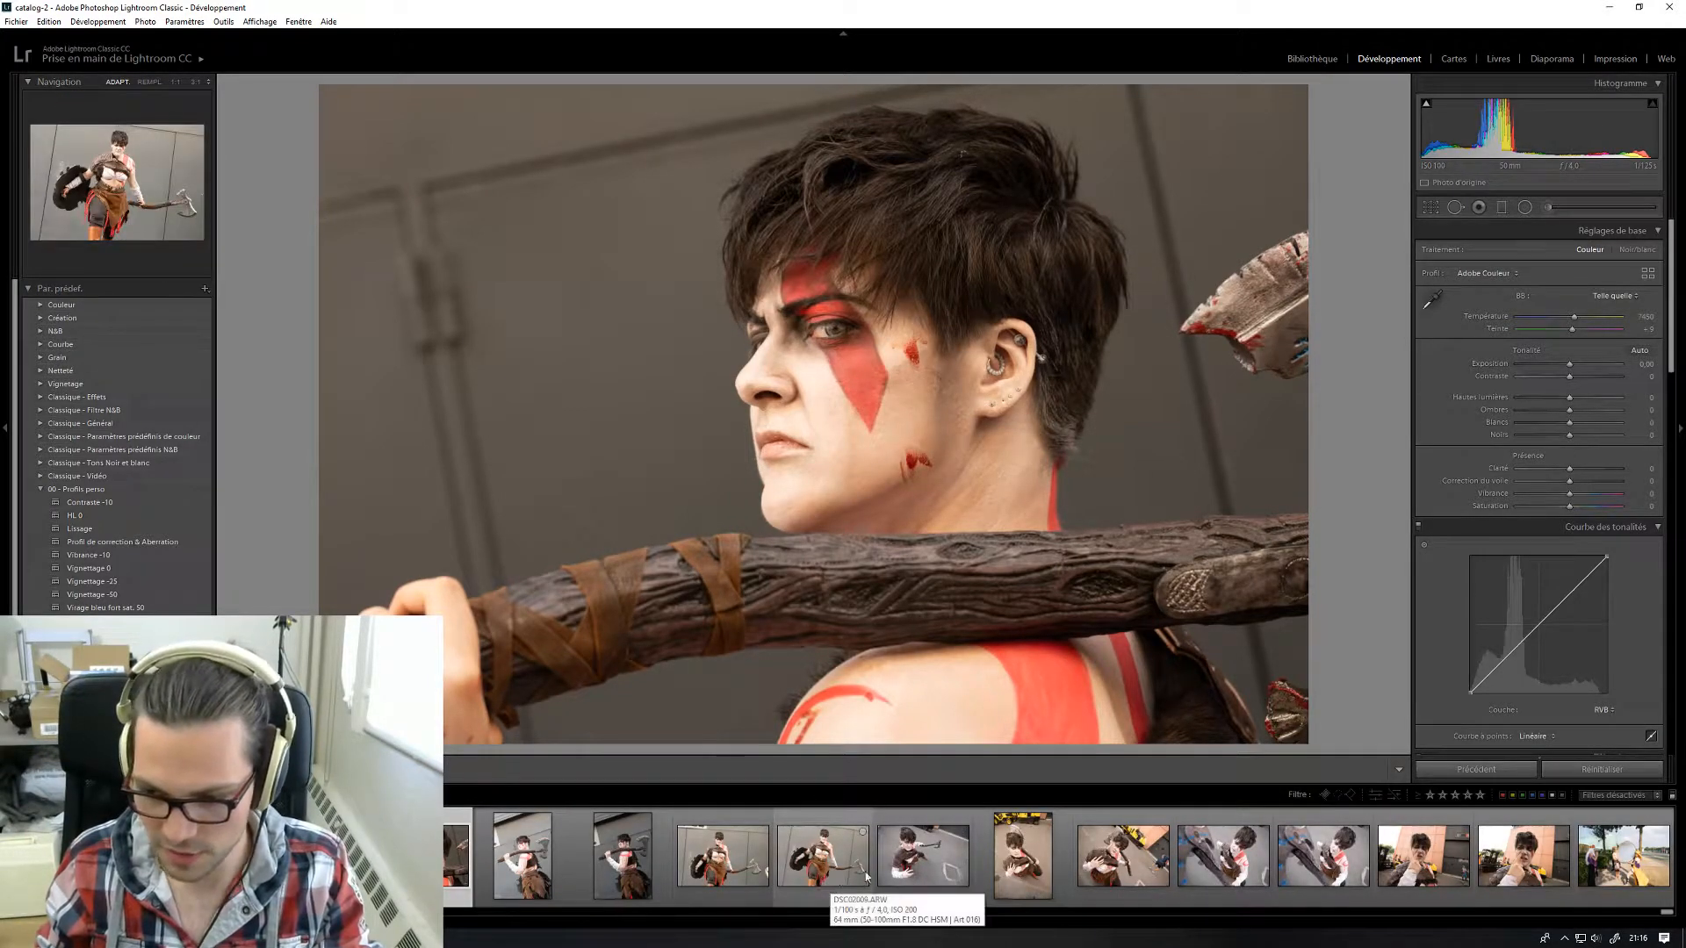
{"action": "left_click", "coordinate": [1327, 869]}
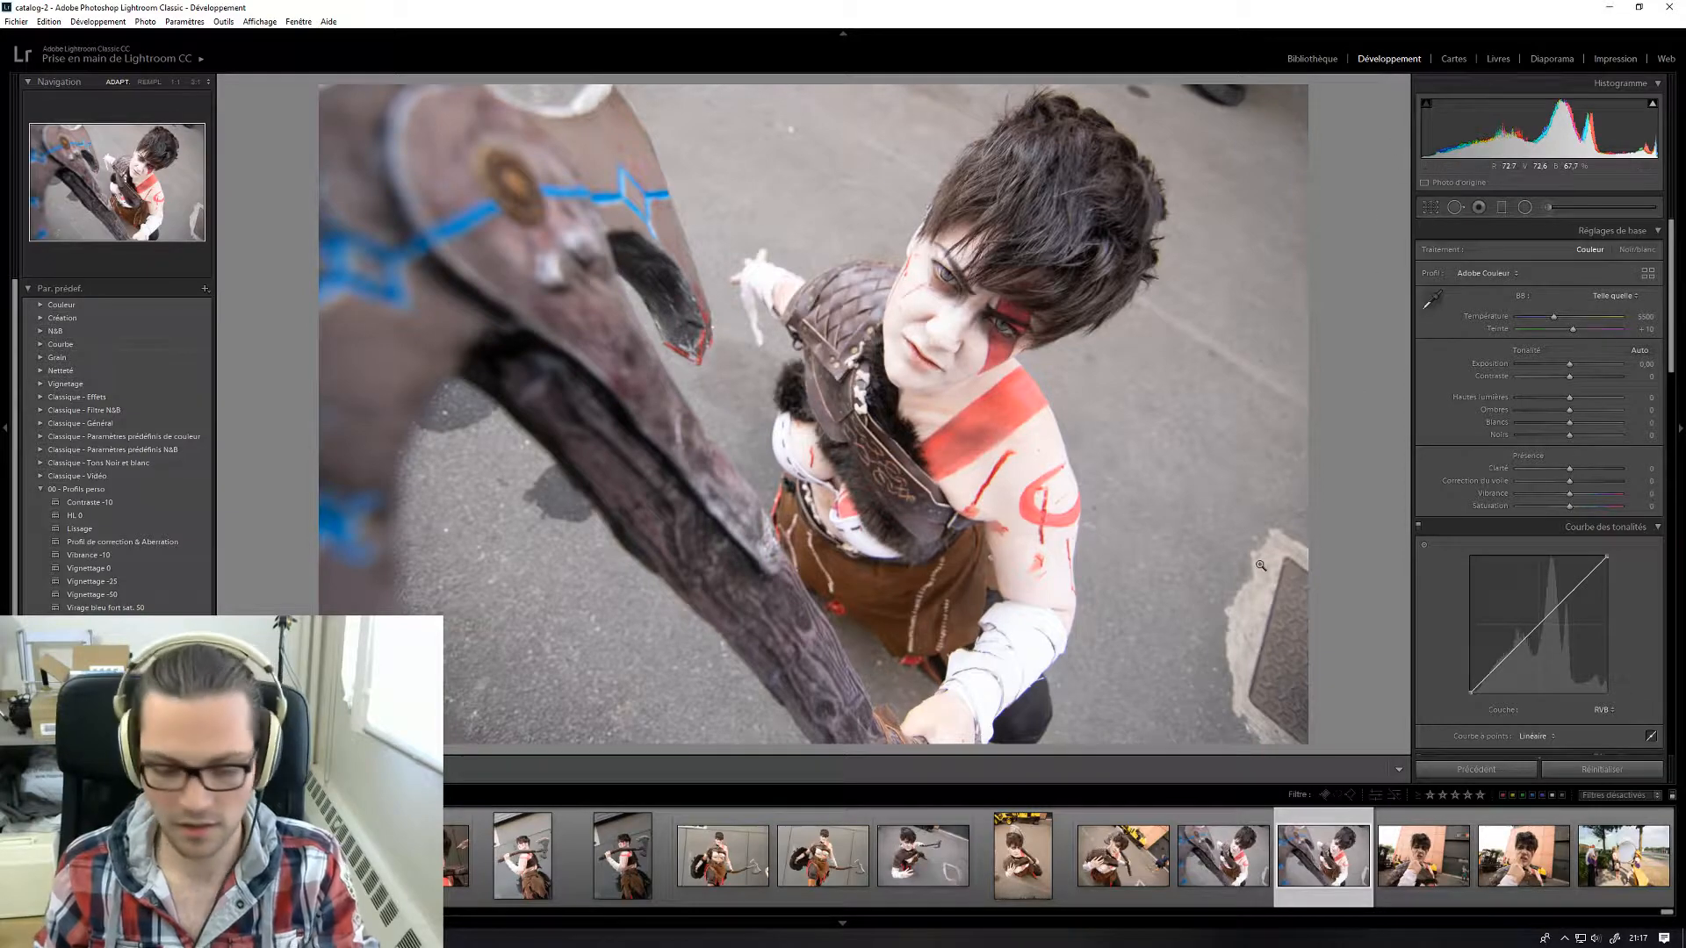
- Examine the edge of the metal ground cover at full size for colour fringing
{"action": "left_click", "coordinate": [1274, 643]}
{"action": "left_click_drag", "start_coordinate": [1107, 419], "coordinate": [1112, 447]}
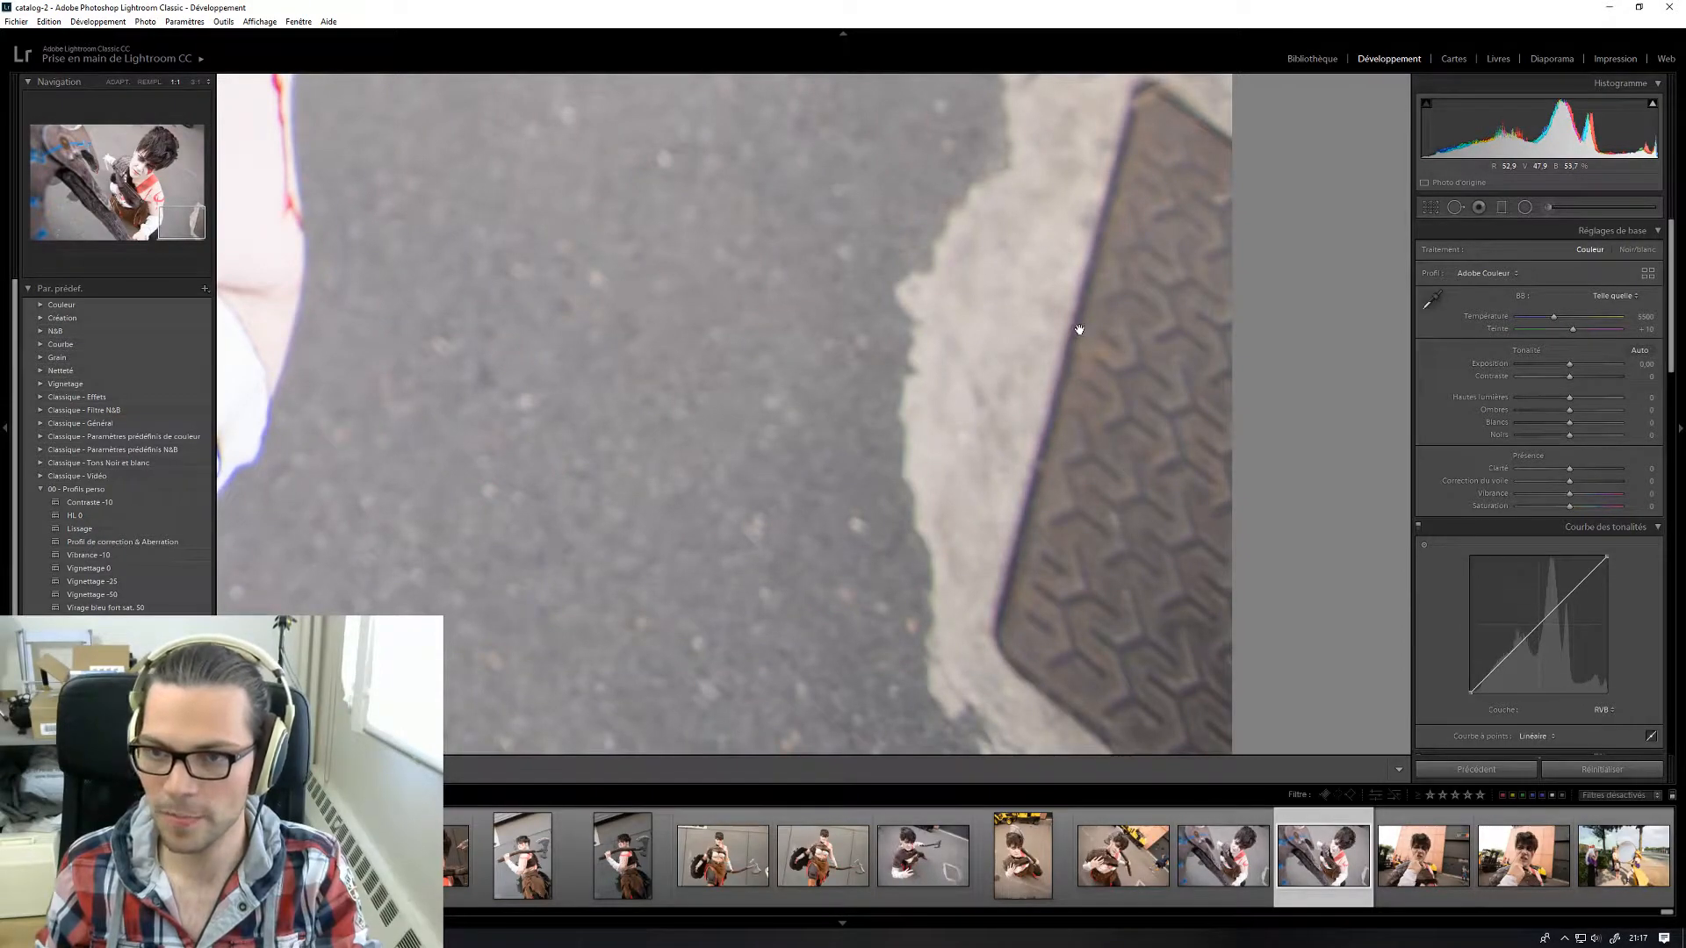
{"action": "left_click_drag", "start_coordinate": [946, 322], "coordinate": [751, 384]}
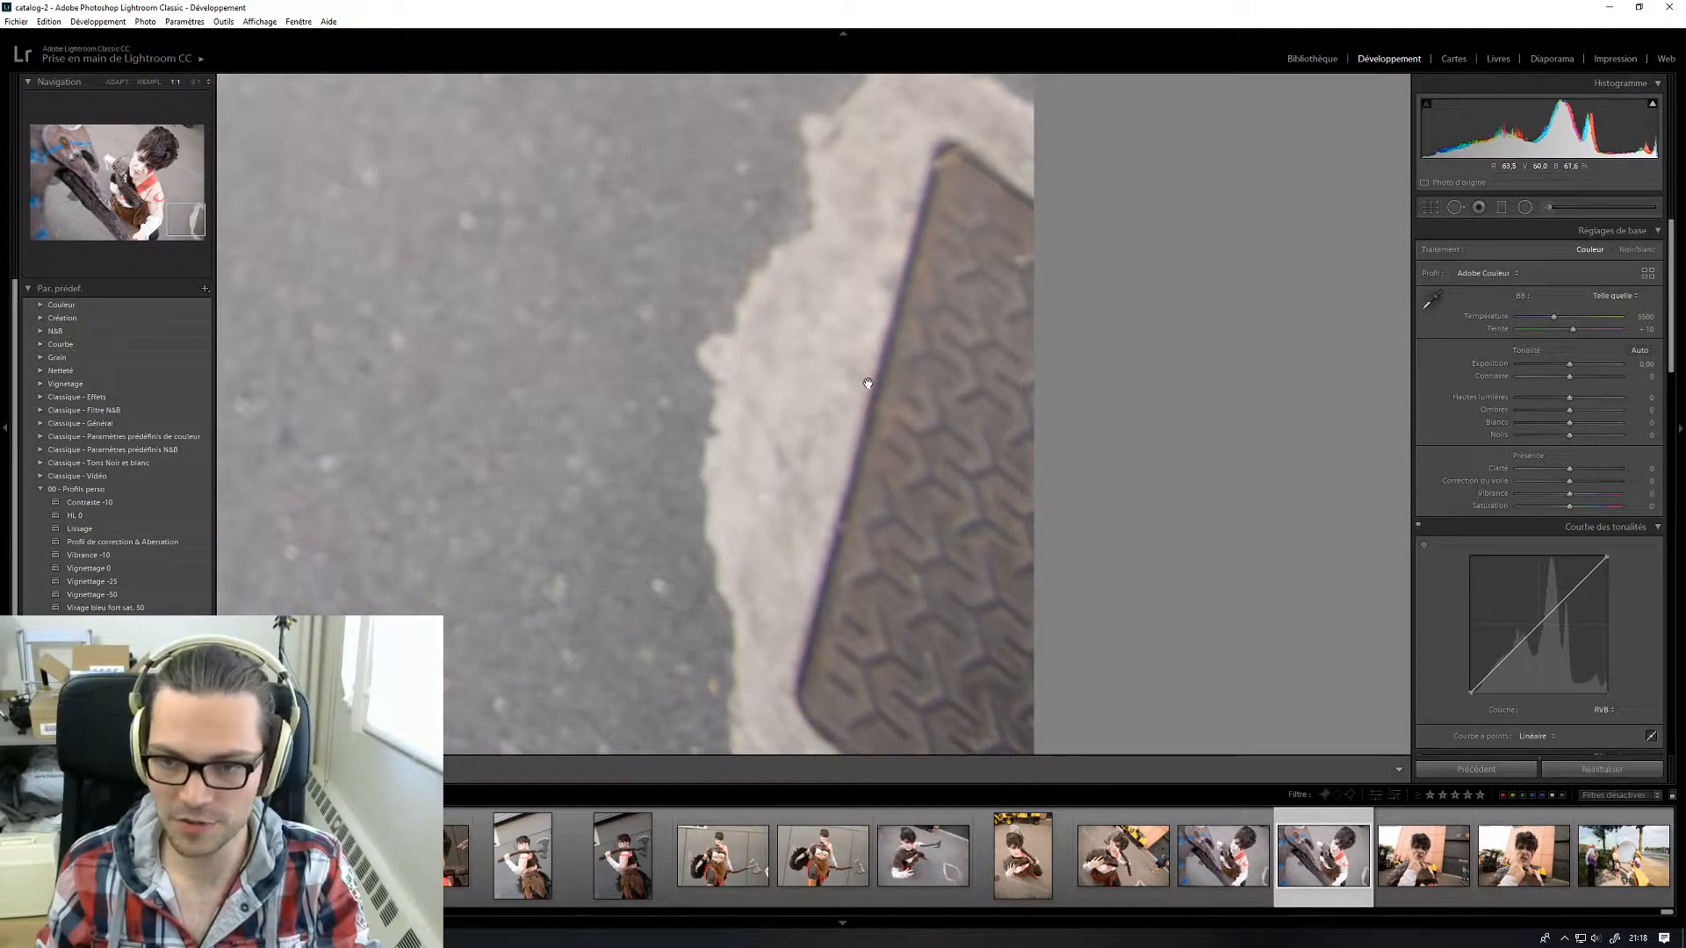
{"action": "left_click", "coordinate": [786, 197]}
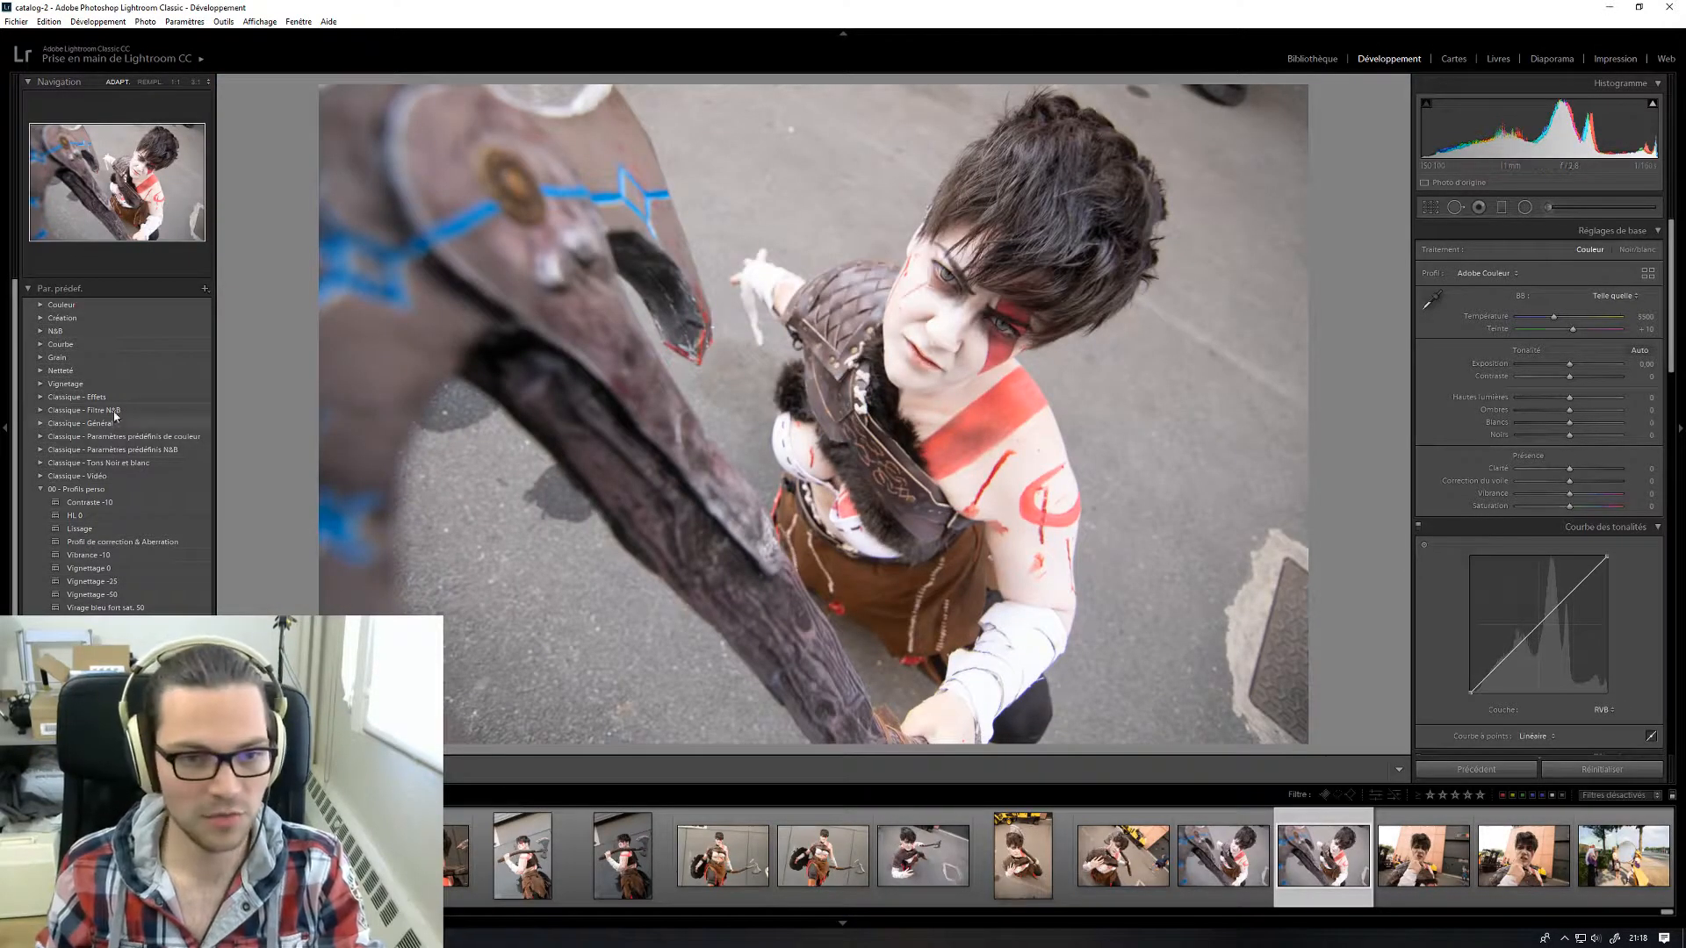
{"action": "left_click", "coordinate": [1290, 641]}
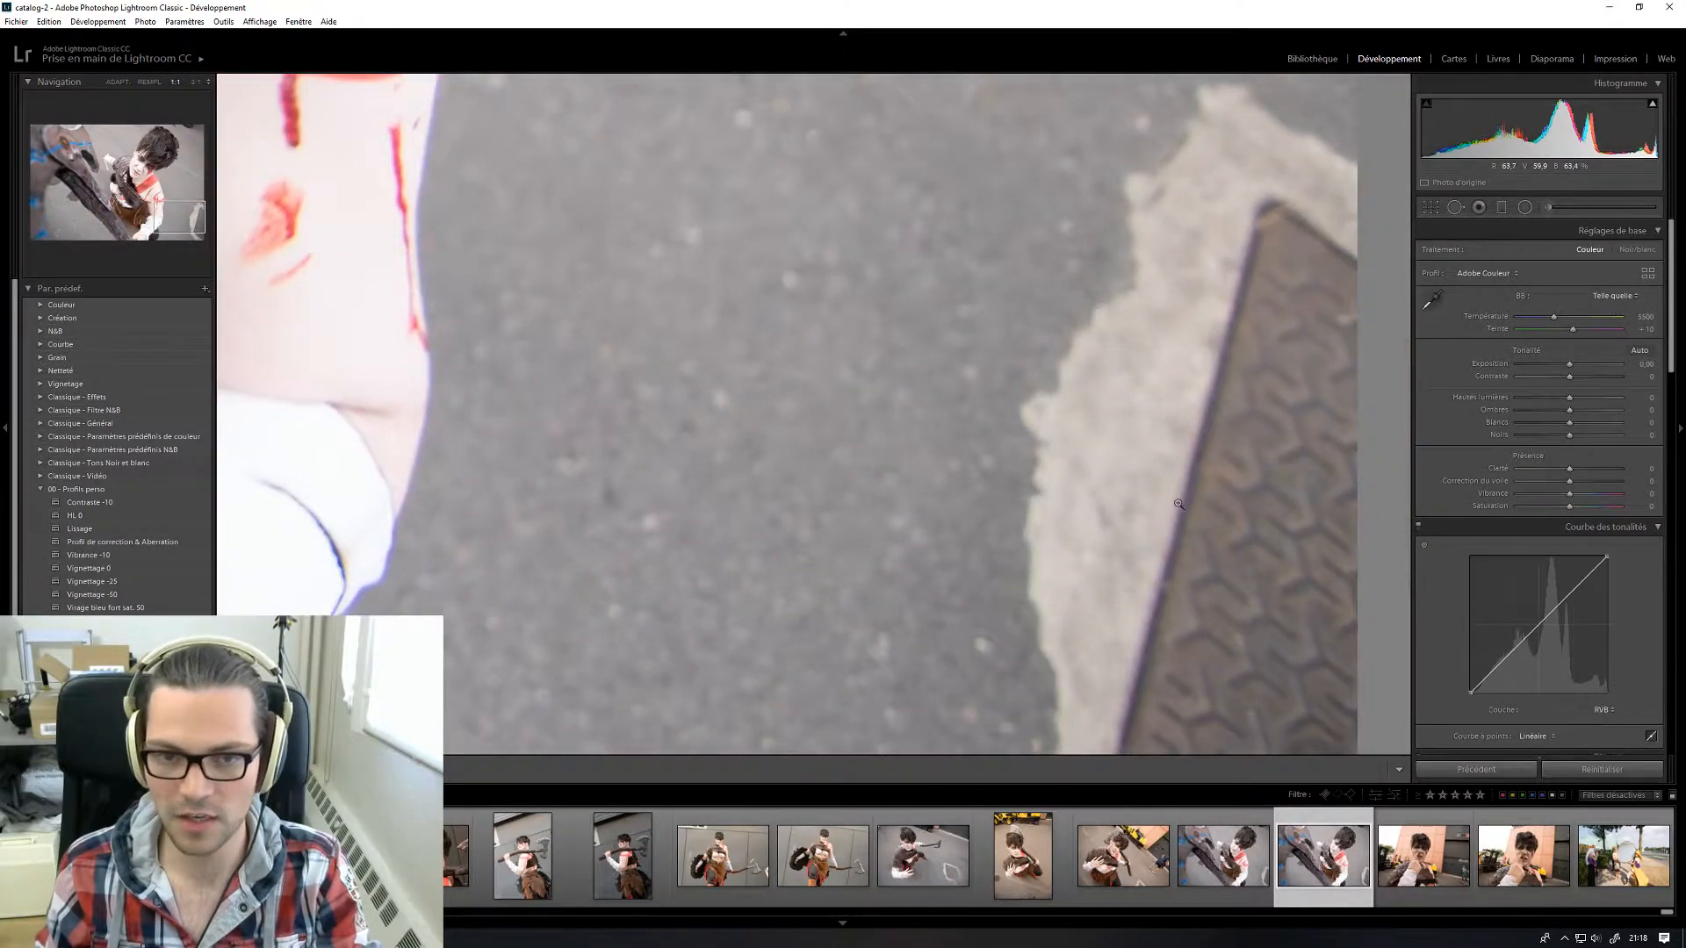
{"action": "left_click", "coordinate": [1178, 503]}
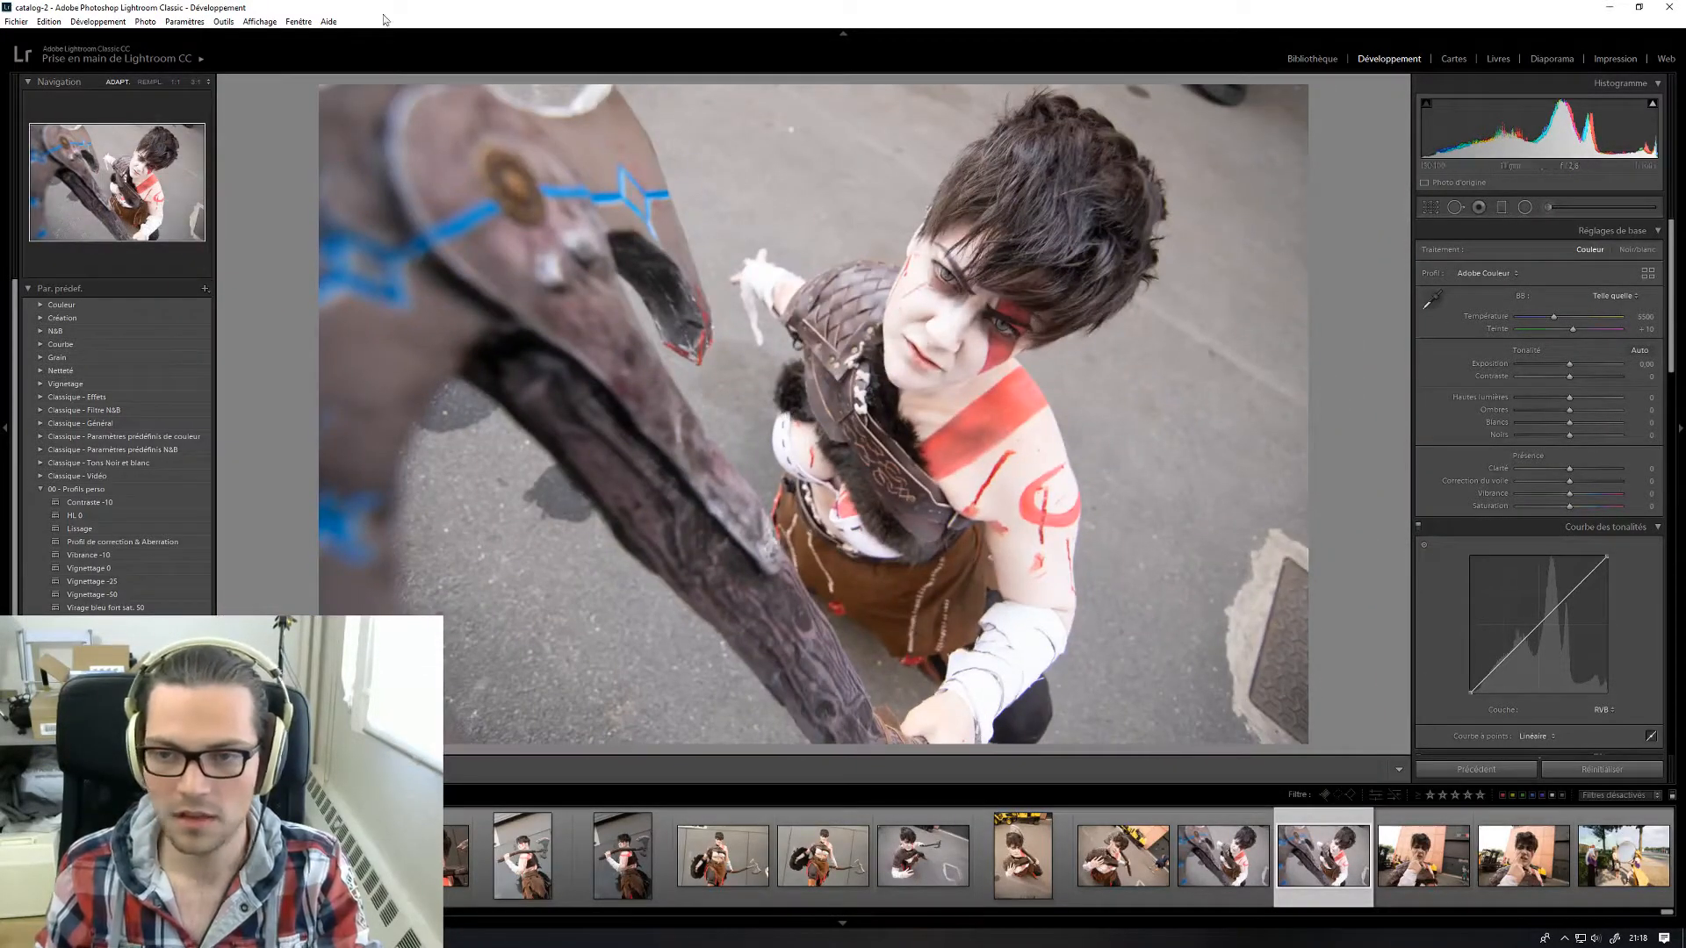
- Apply the user preset "Profil de correction & Aberration" and check the cover's edge with the fringe colour selector
{"action": "scroll", "coordinate": [1441, 462], "scroll_direction": "down", "scroll_amount": 15}
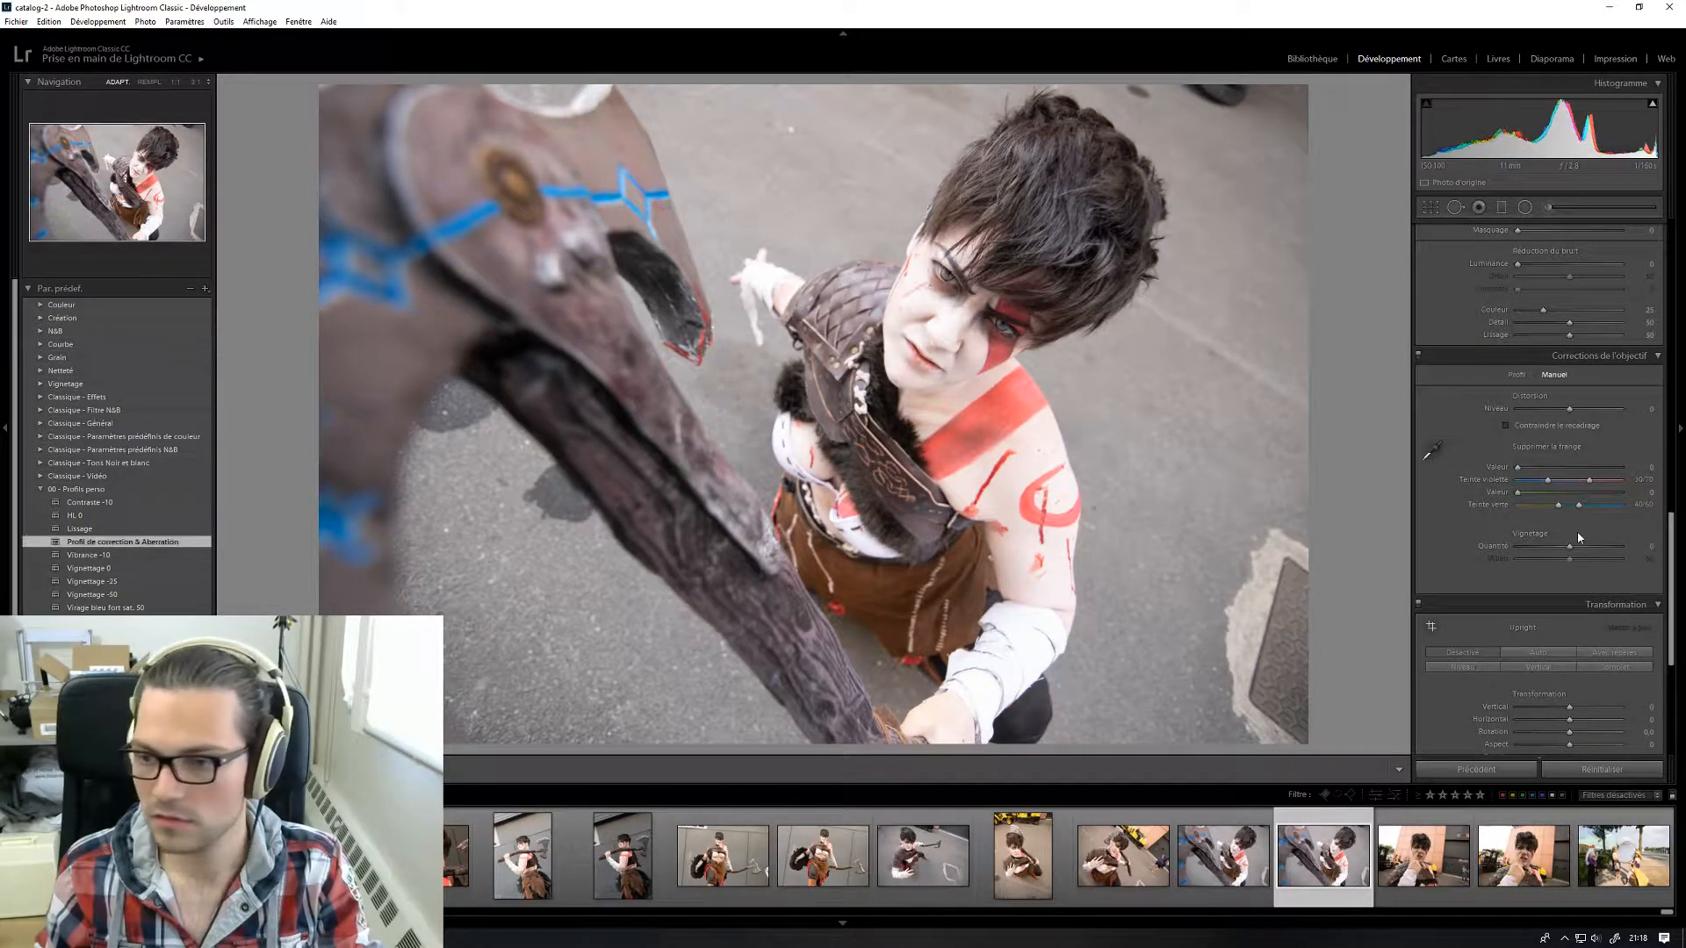
{"action": "left_click", "coordinate": [1278, 610]}
{"action": "left_click_drag", "start_coordinate": [1278, 610], "coordinate": [1043, 315]}
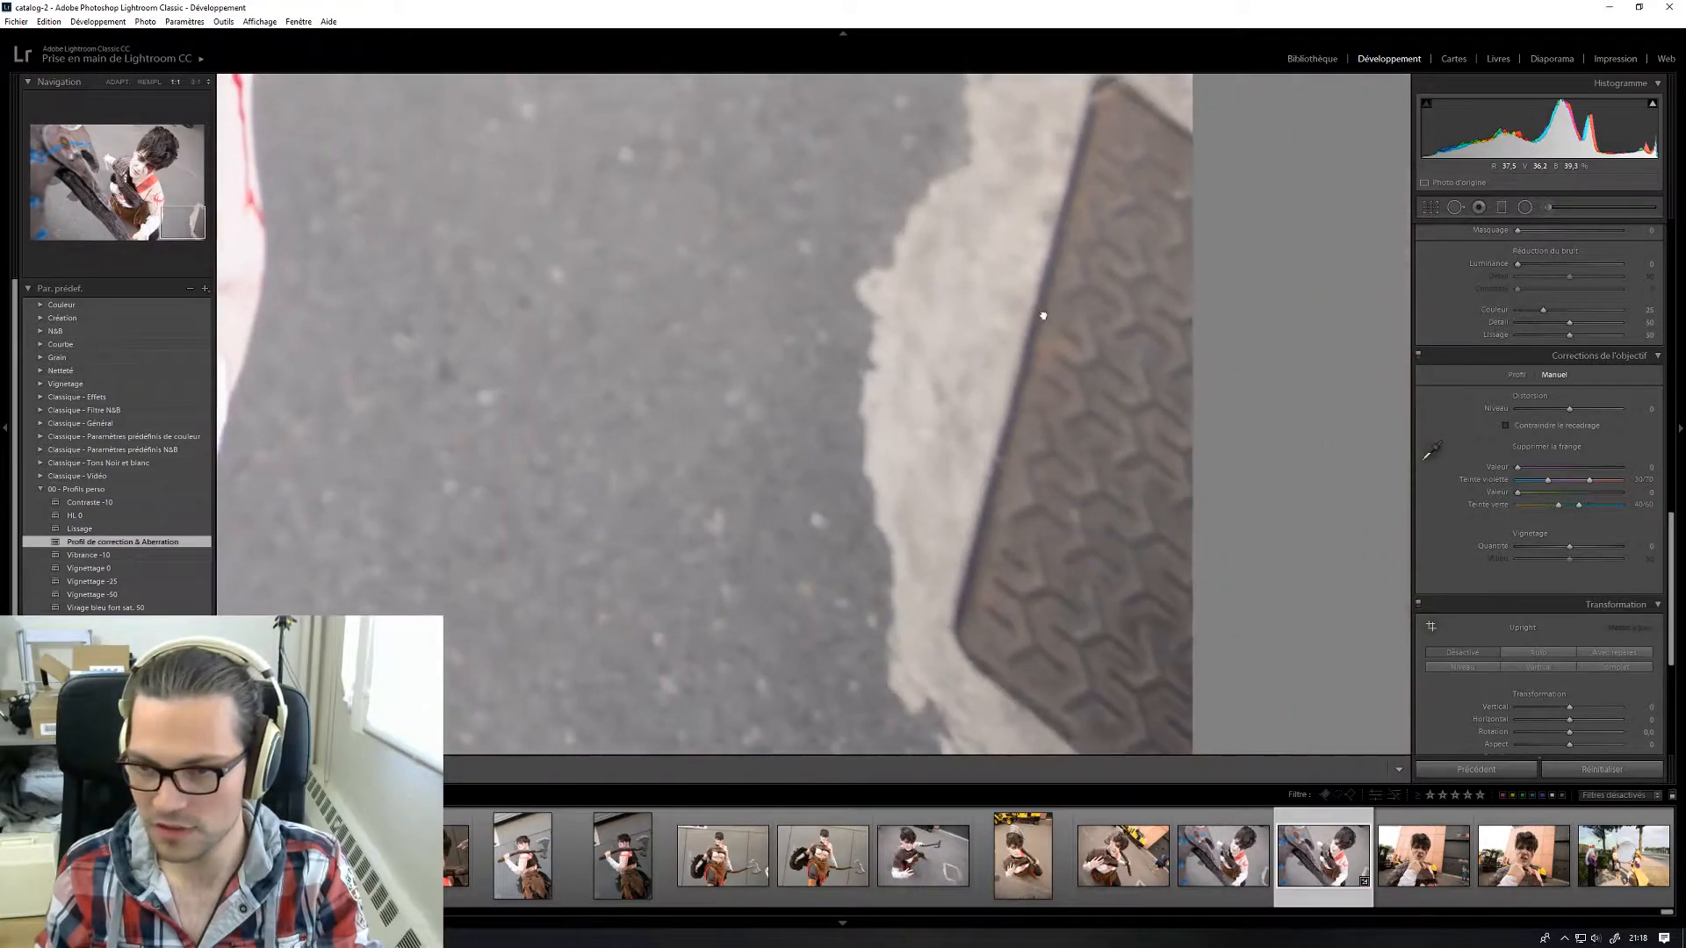
{"action": "left_click", "coordinate": [1436, 452]}
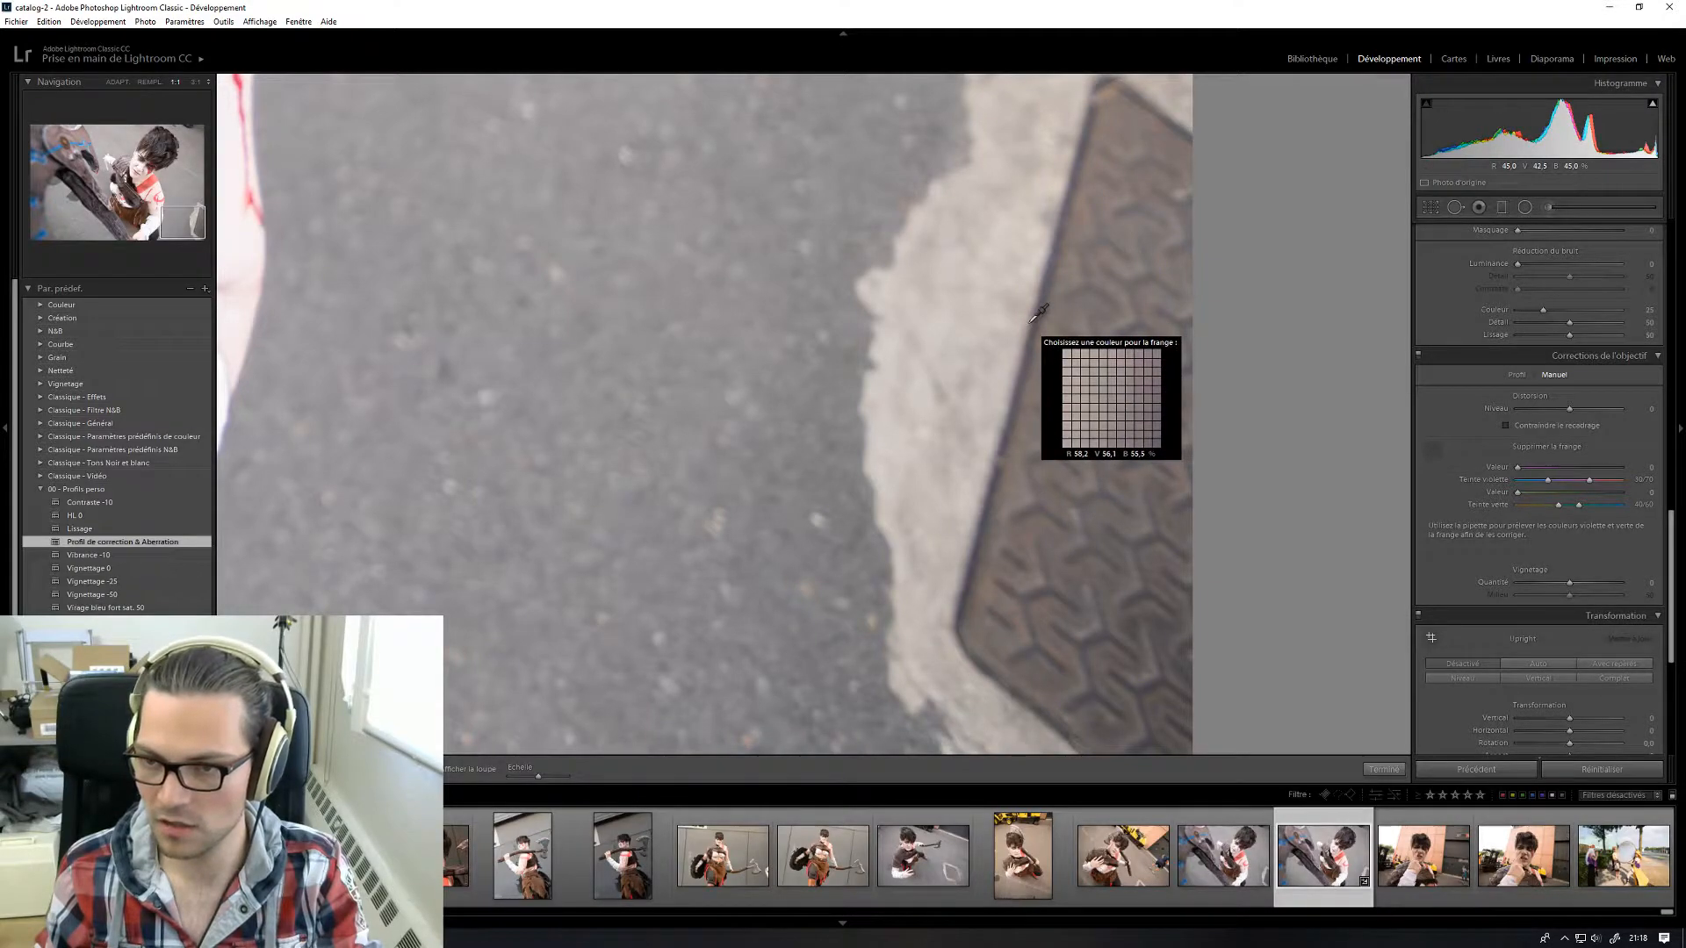
{"action": "left_click", "coordinate": [1432, 451]}
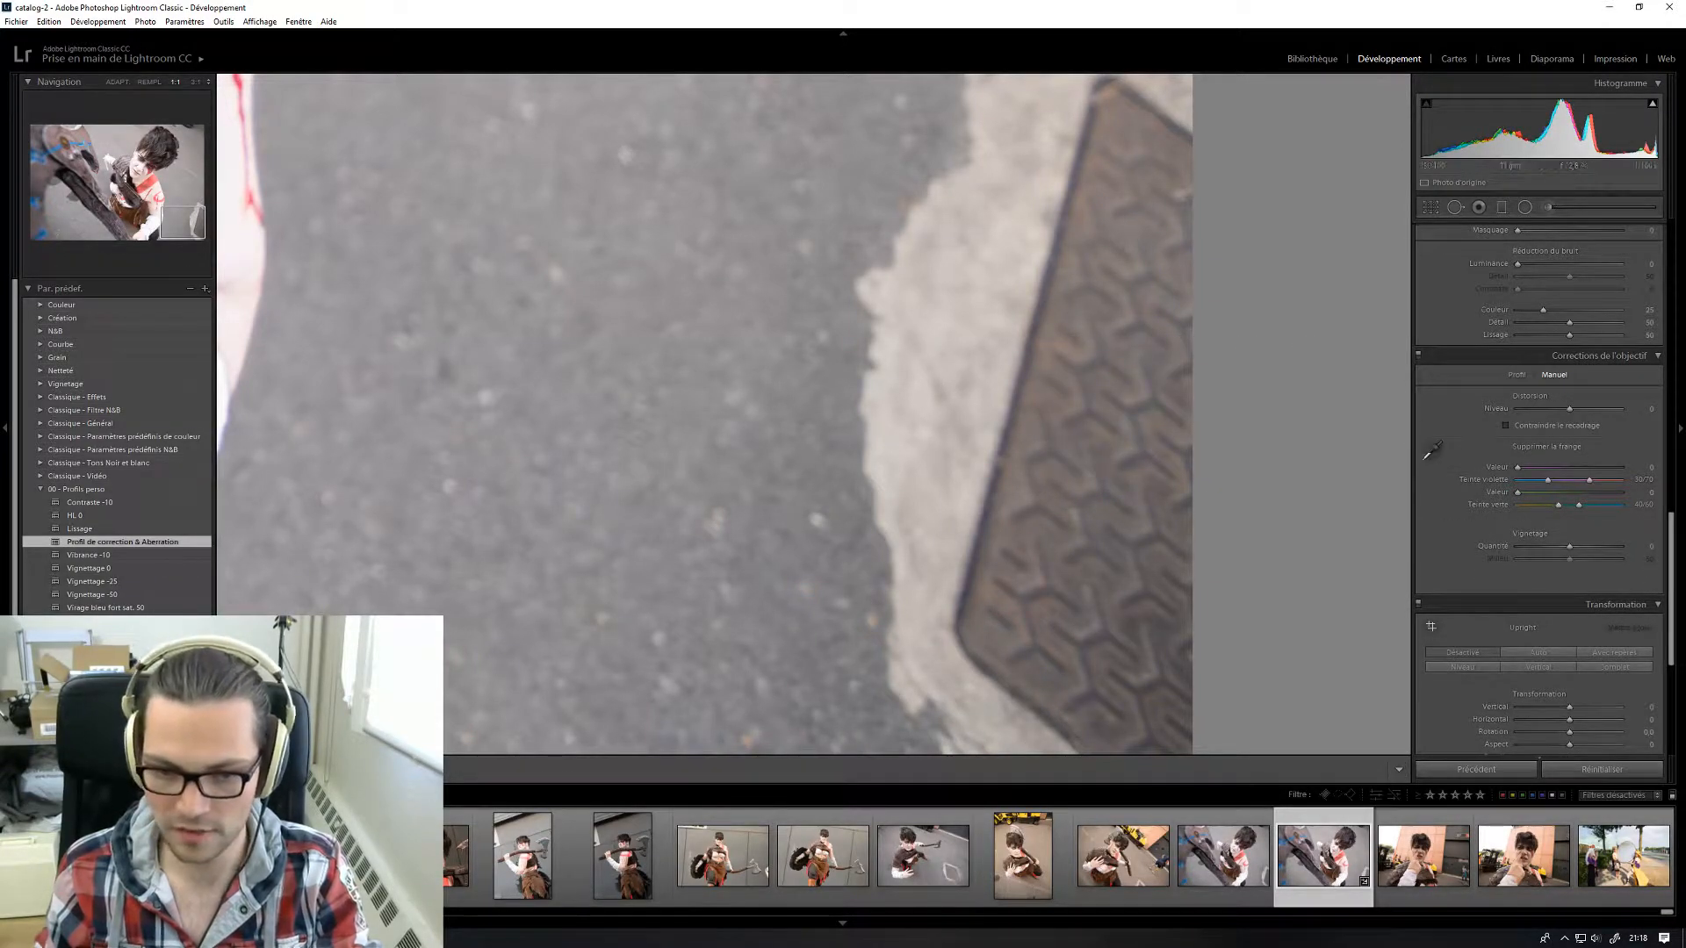
- Compare the photo before and after the lens correction, at the ground cover and as a whole, and inspect the face and shoulder
{"action": "key", "text": "y"}
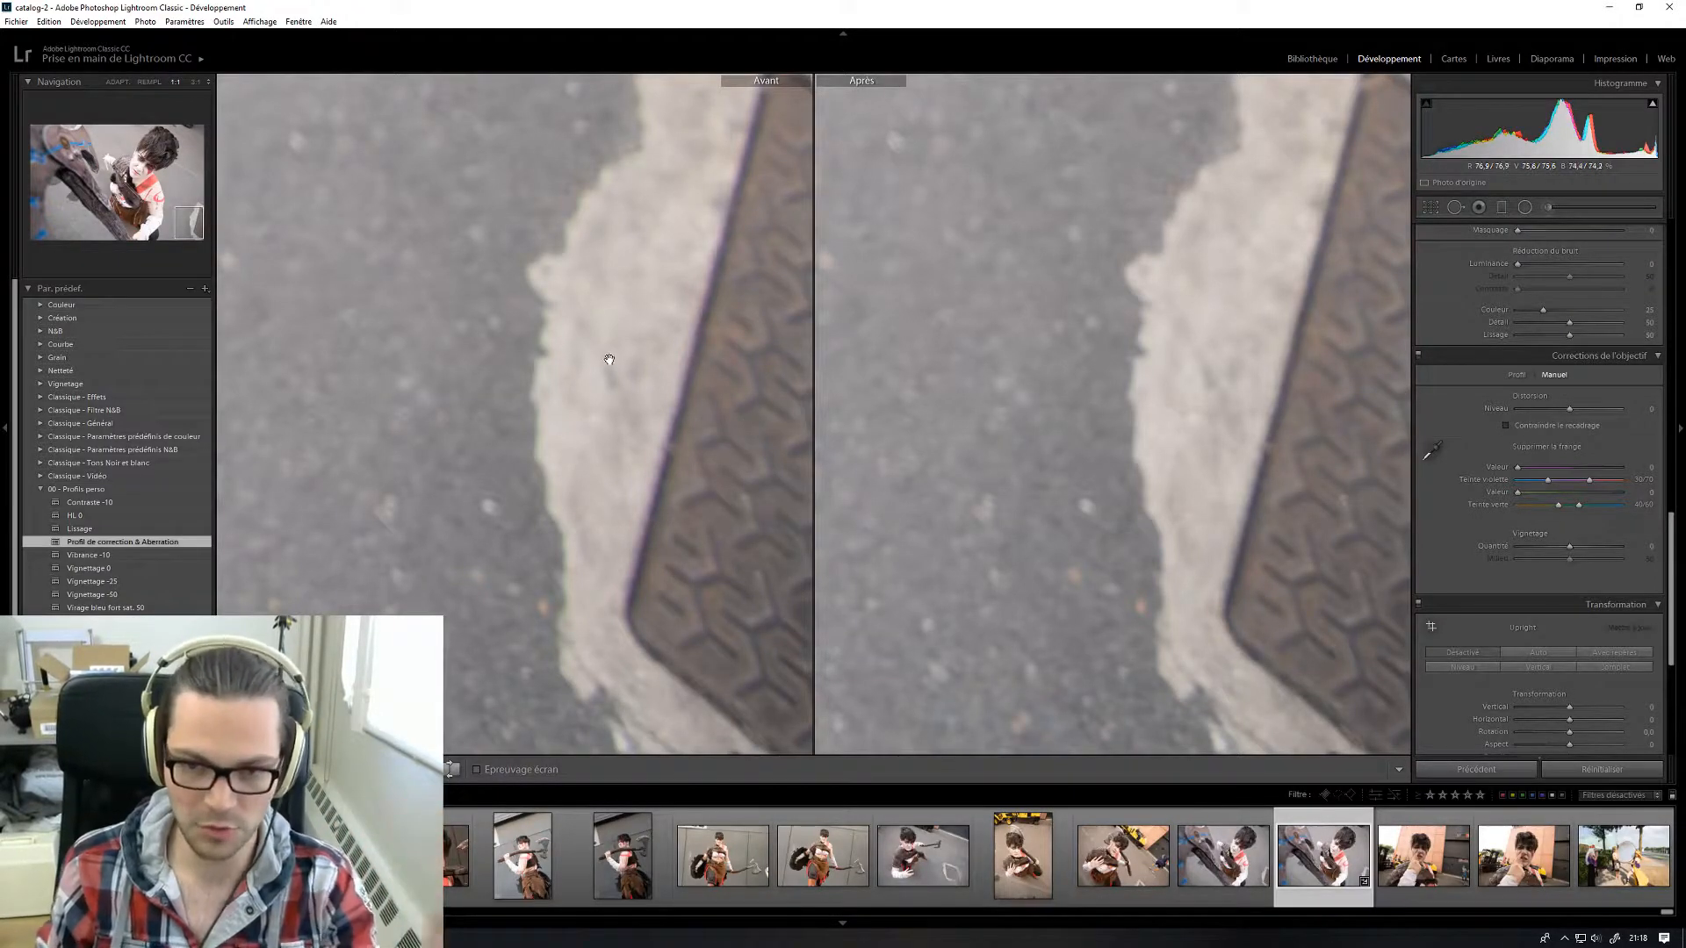
{"action": "left_click", "coordinate": [689, 373]}
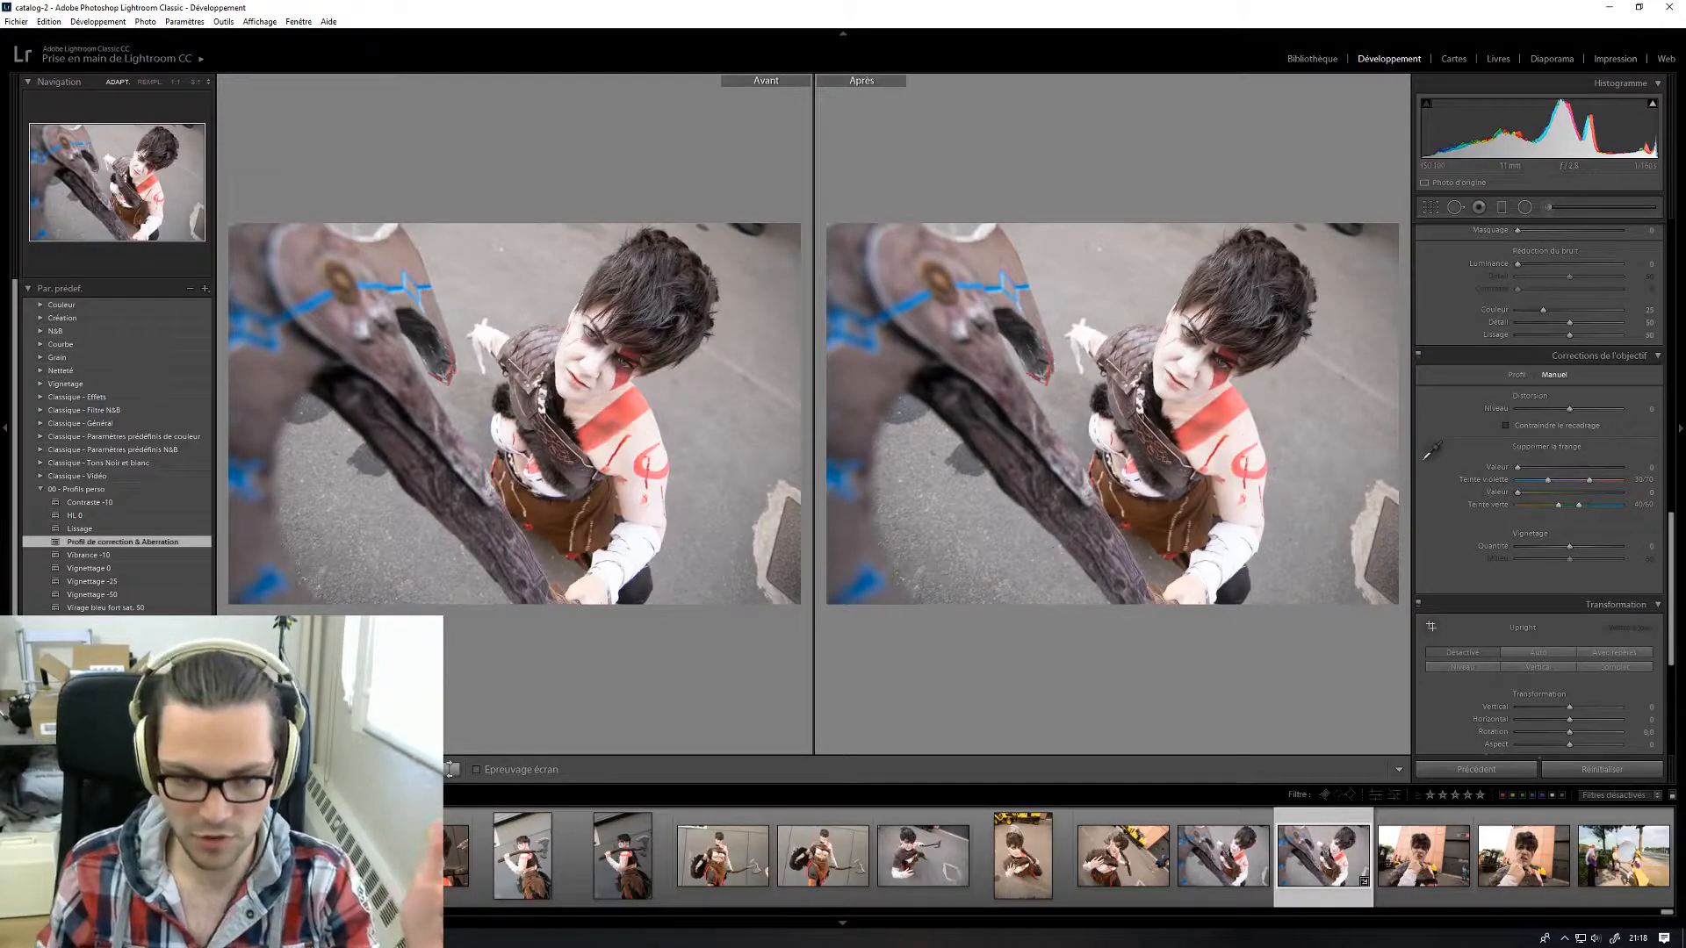
{"action": "key", "text": "y"}
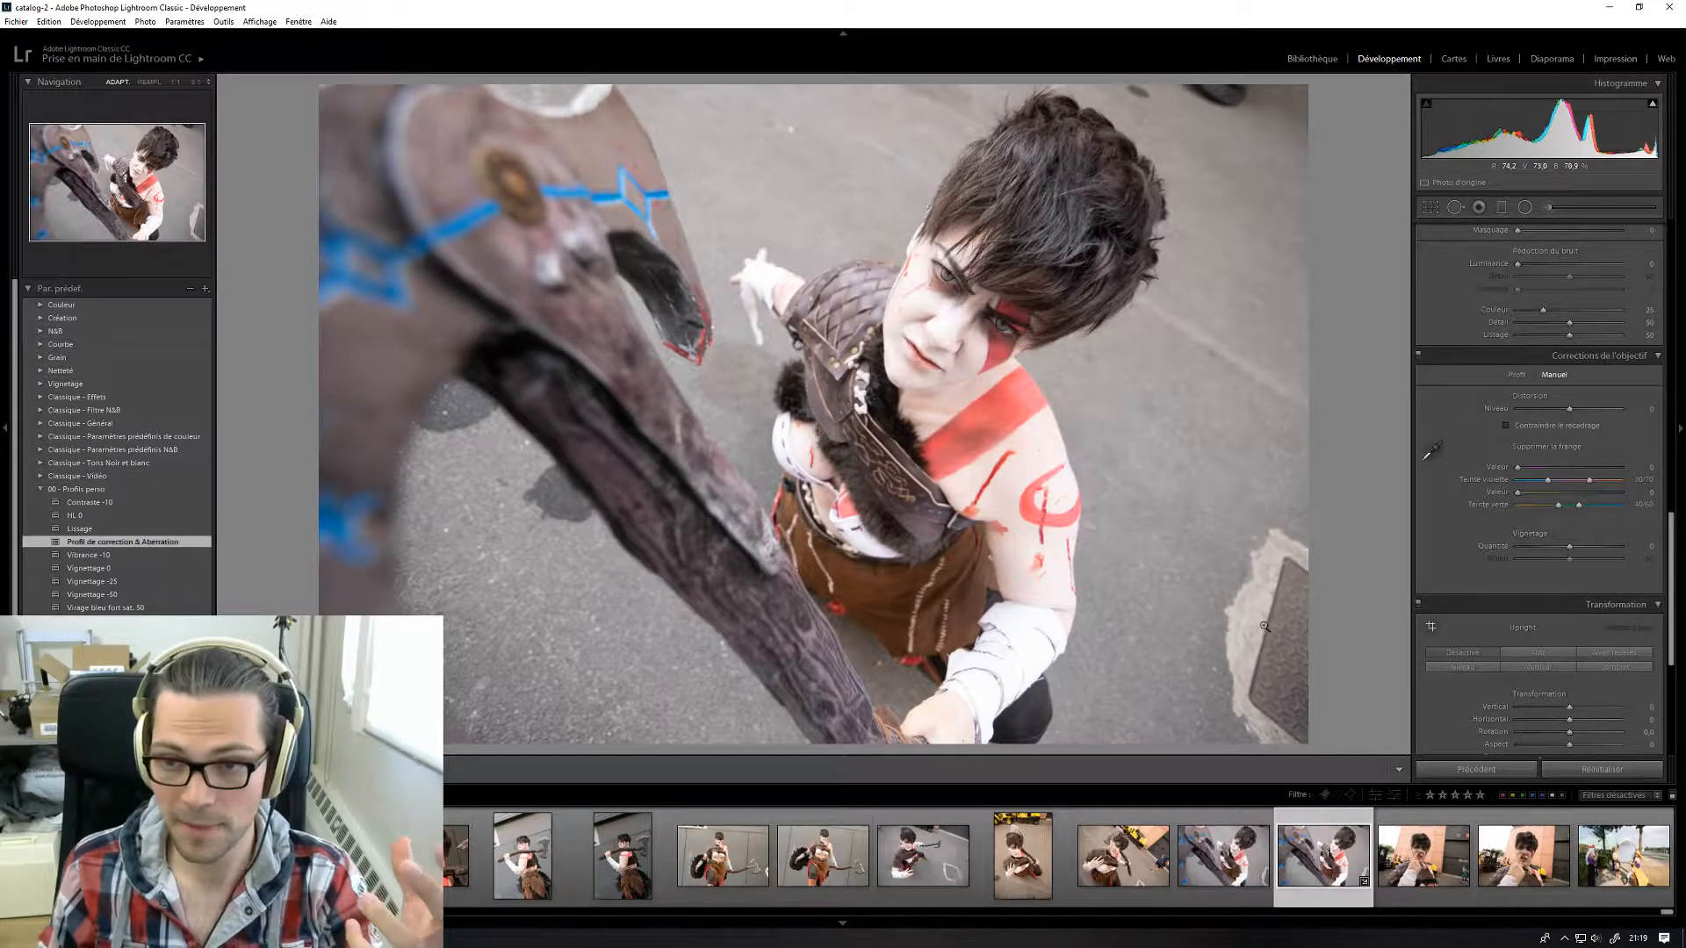
{"action": "left_click", "coordinate": [1040, 387]}
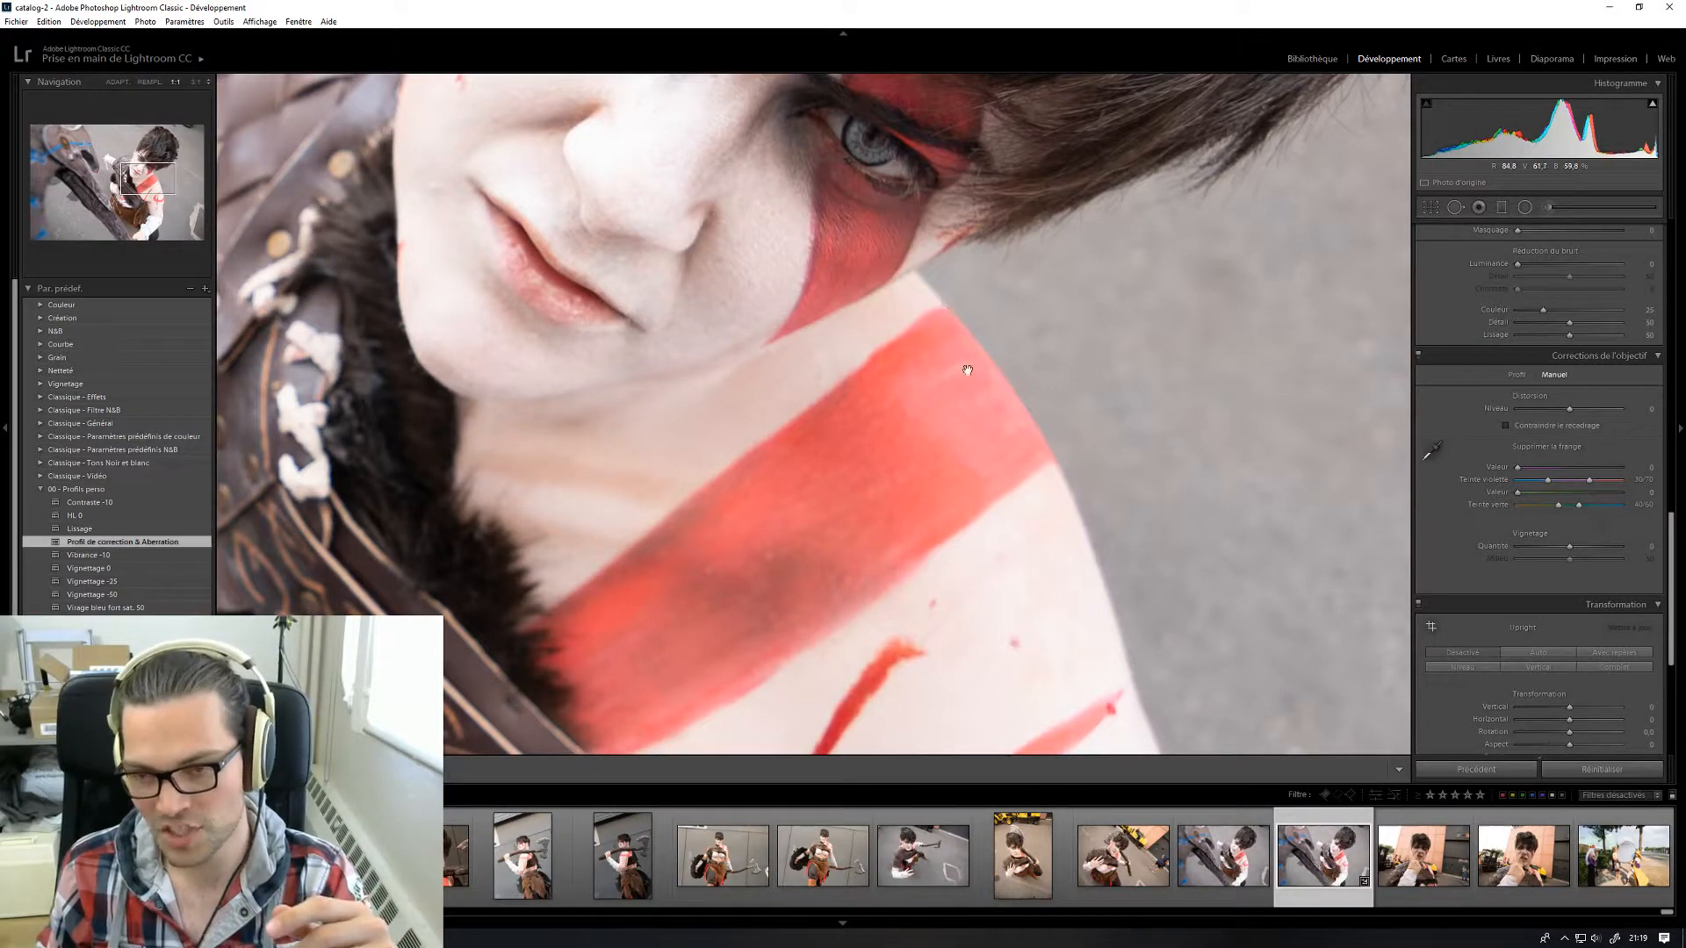
{"action": "left_click", "coordinate": [1011, 435]}
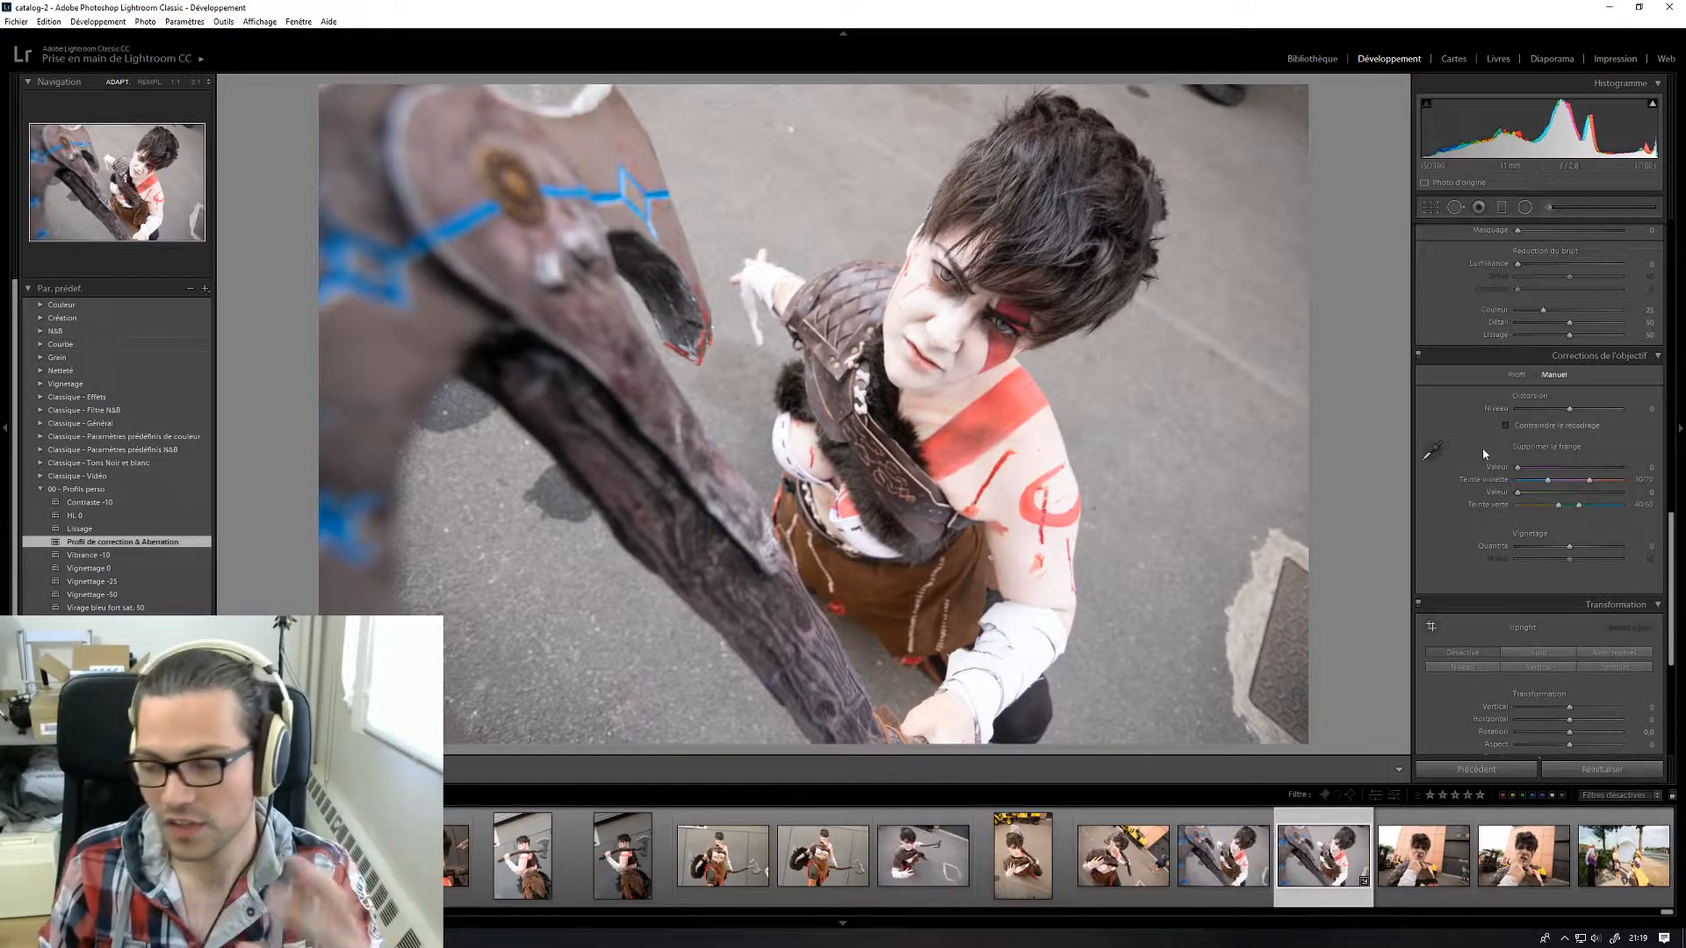
- Paste the copied develop settings onto the high-angle photo and reset its exposure to 0
{"action": "scroll", "coordinate": [1461, 448], "scroll_direction": "up", "scroll_amount": 10}
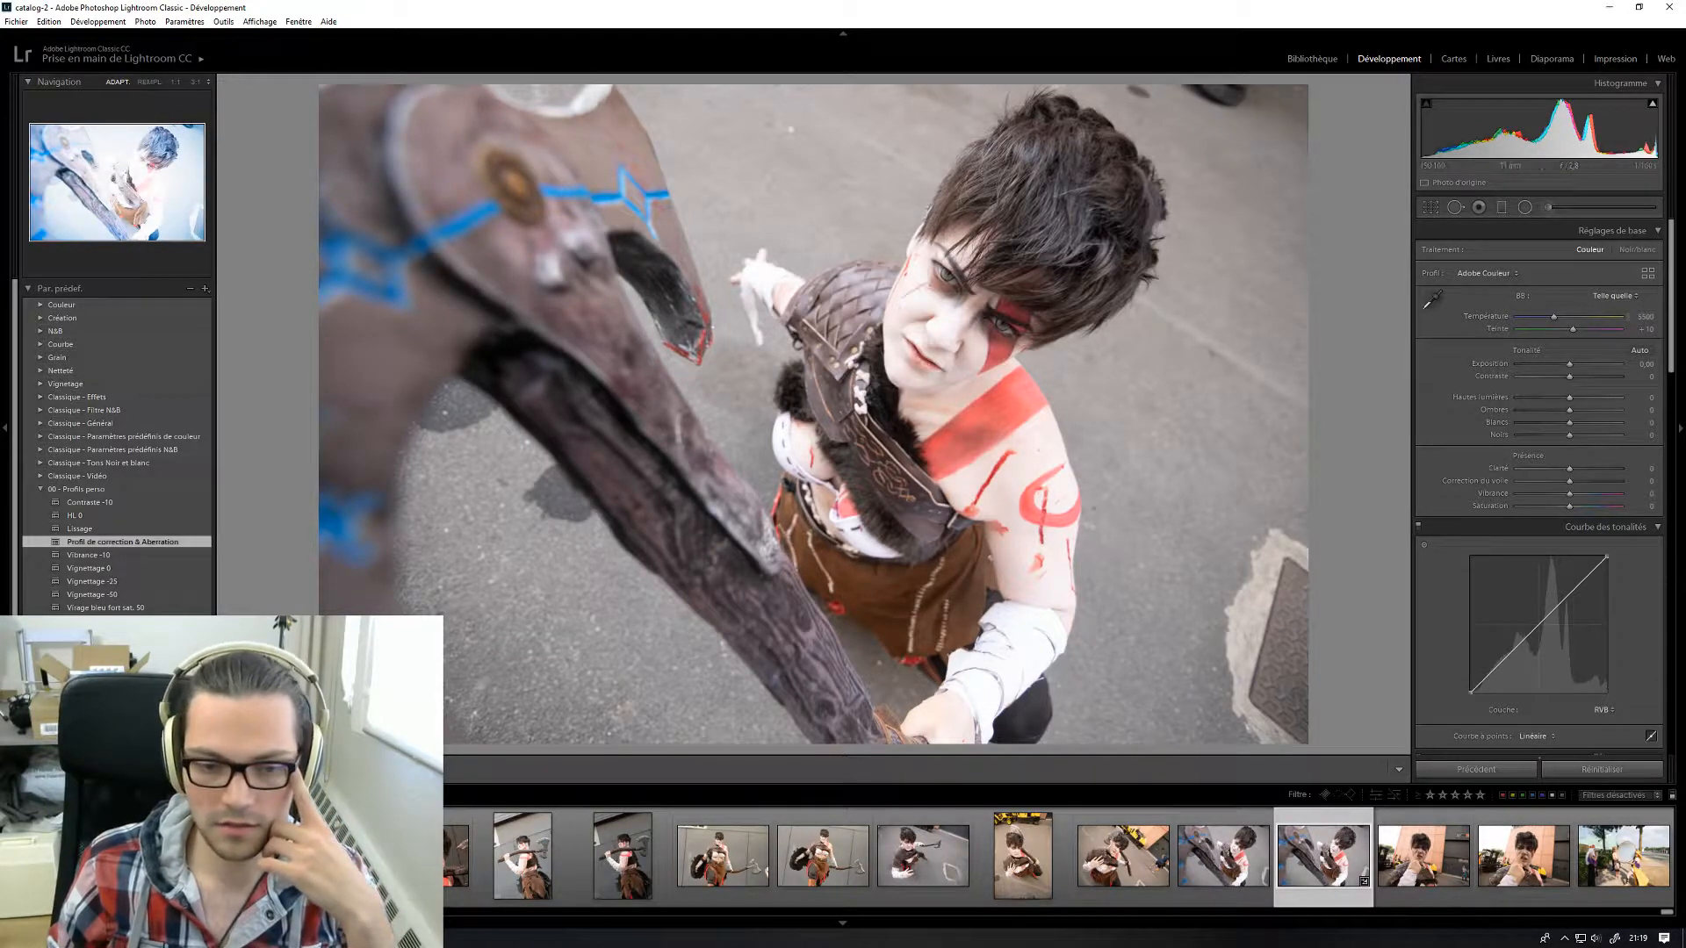
{"action": "key", "text": "ctrl+shift+v"}
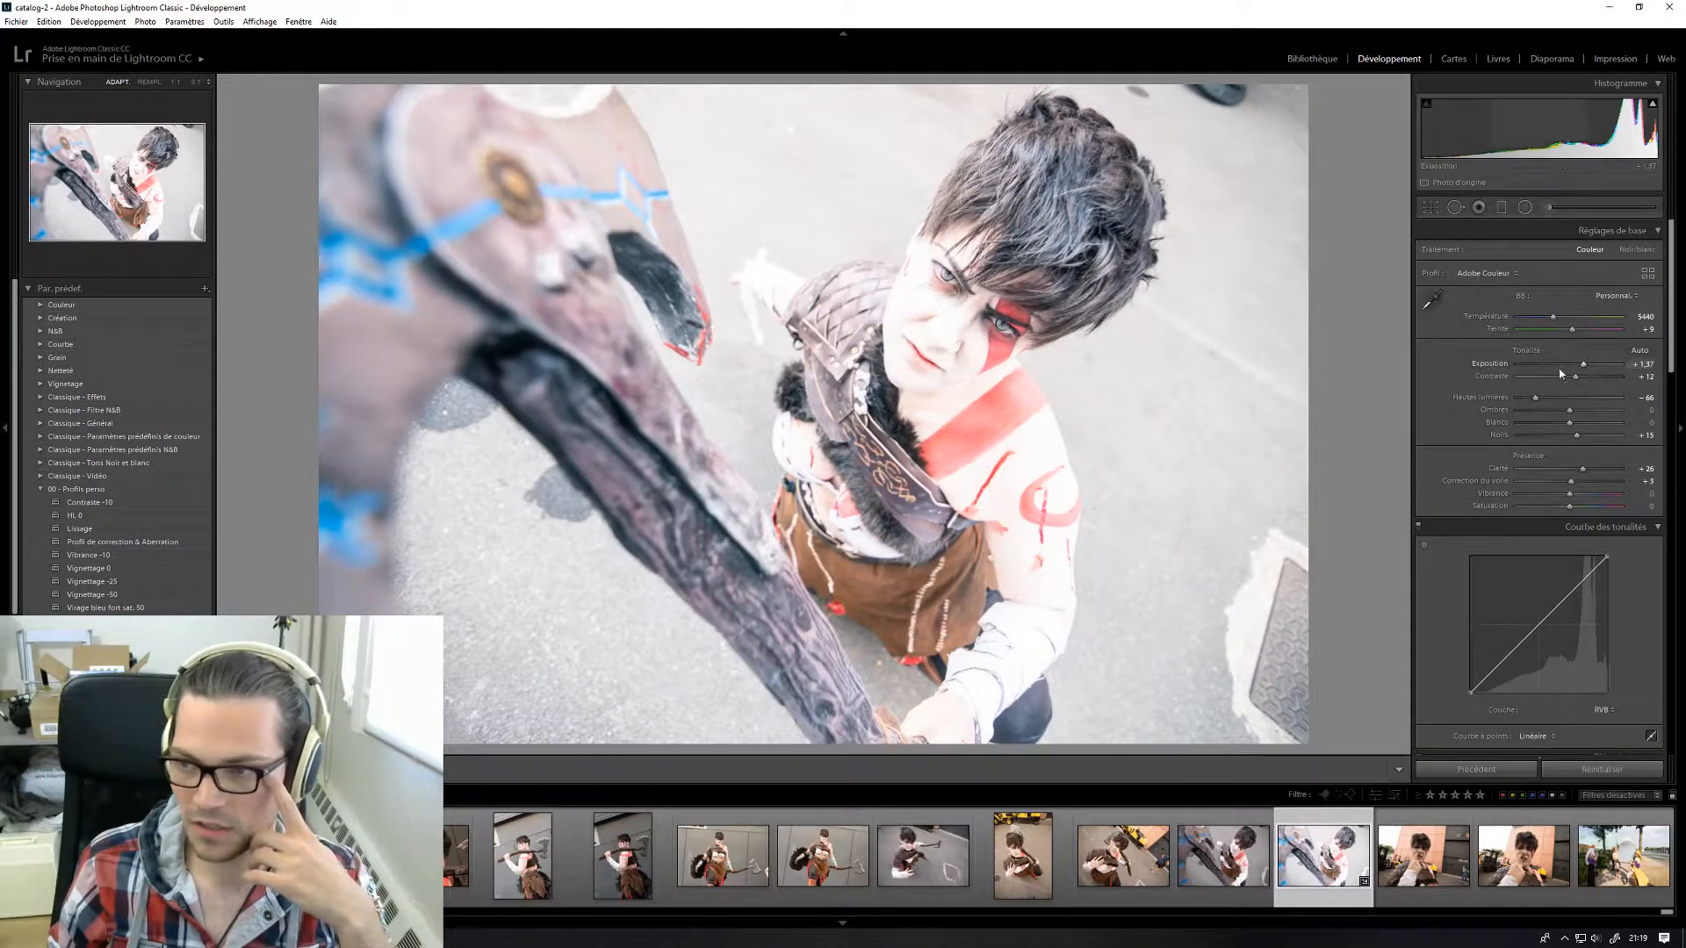
{"action": "double_click", "coordinate": [1478, 364]}
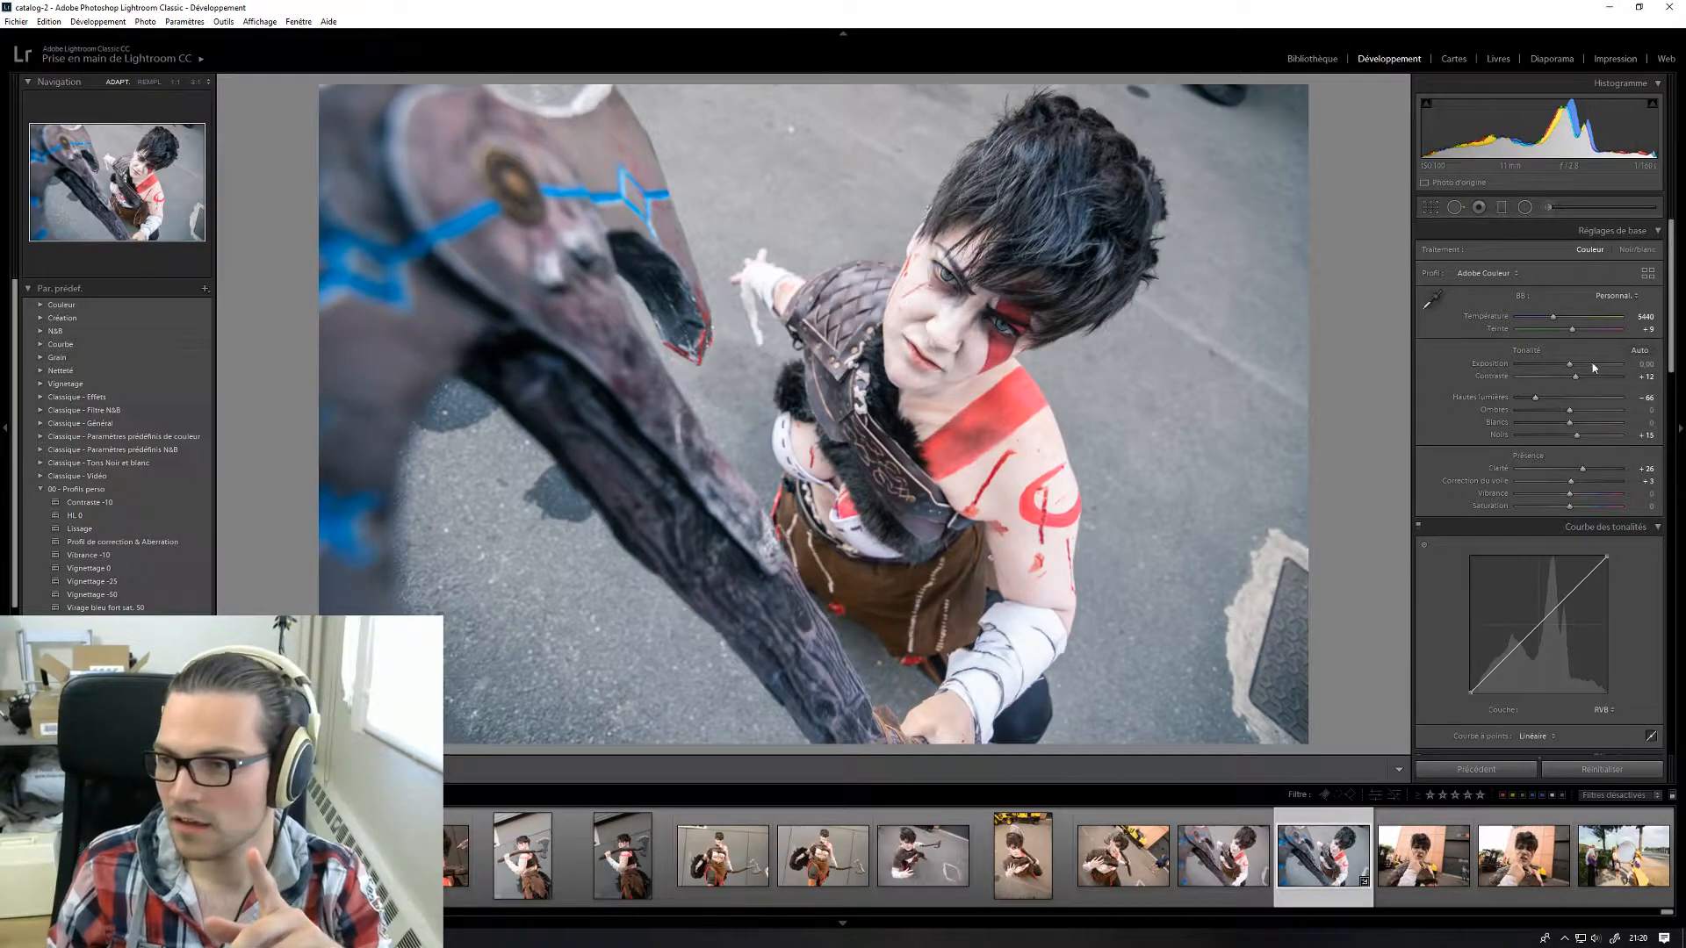
- Set the high-angle photo's contrast to +75 and its exposure to 0, and check the highlights for clipping
{"action": "left_click_drag", "start_coordinate": [1584, 378], "coordinate": [1608, 378]}
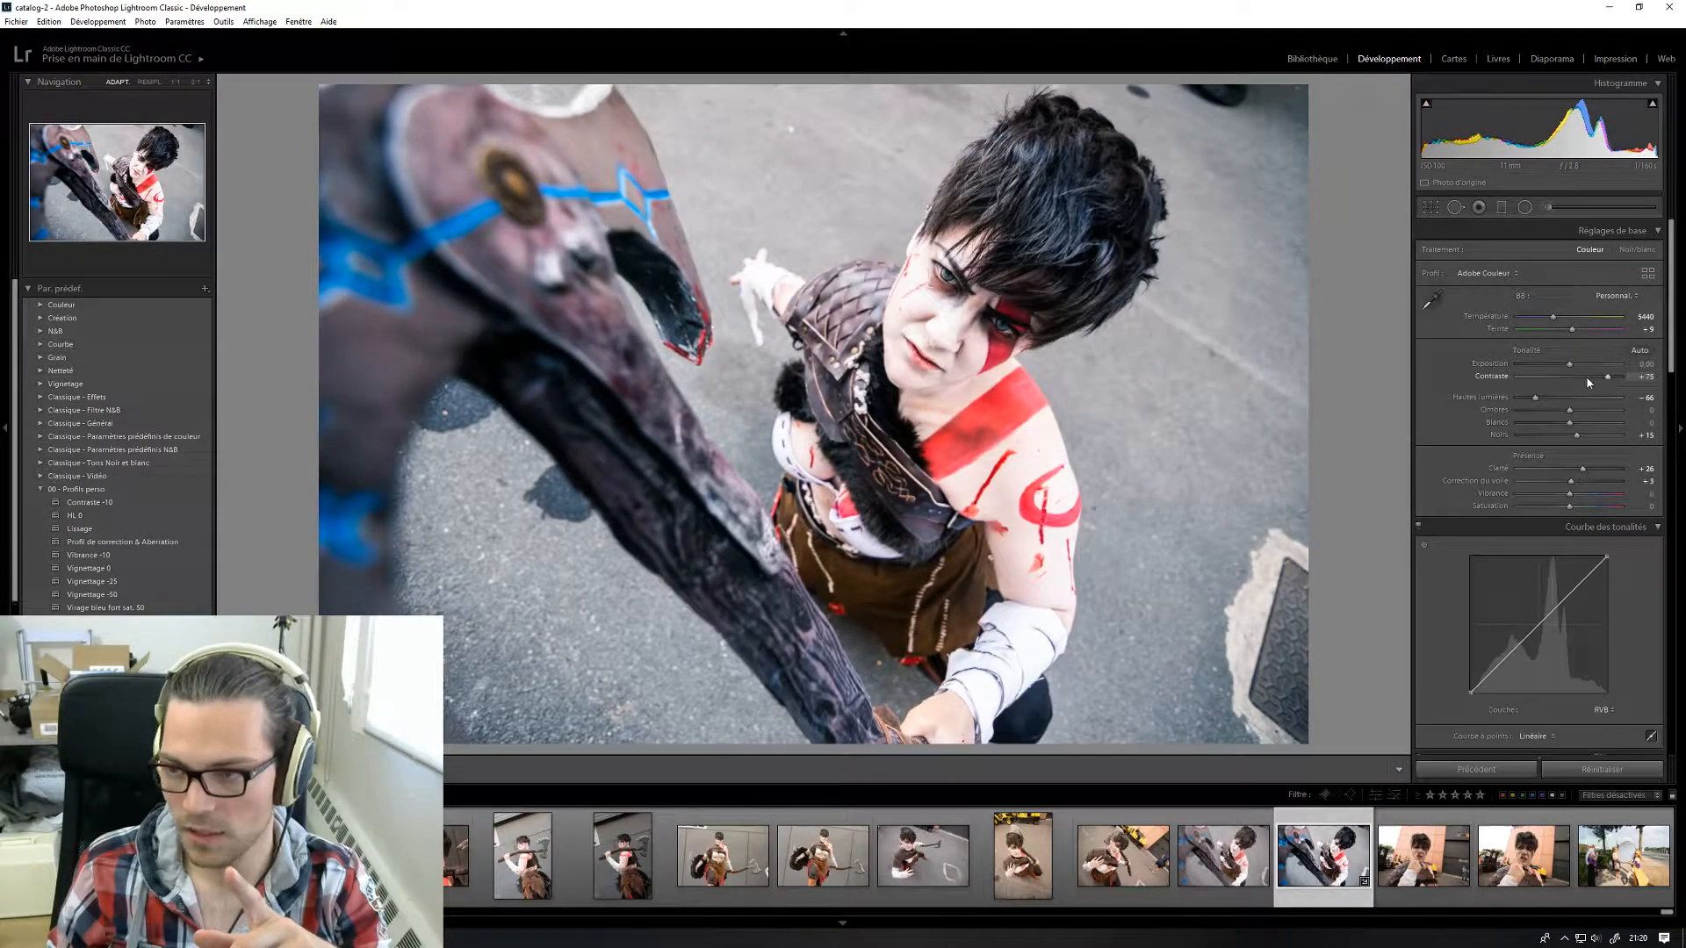
{"action": "left_click_drag", "start_coordinate": [1571, 365], "coordinate": [1575, 362]}
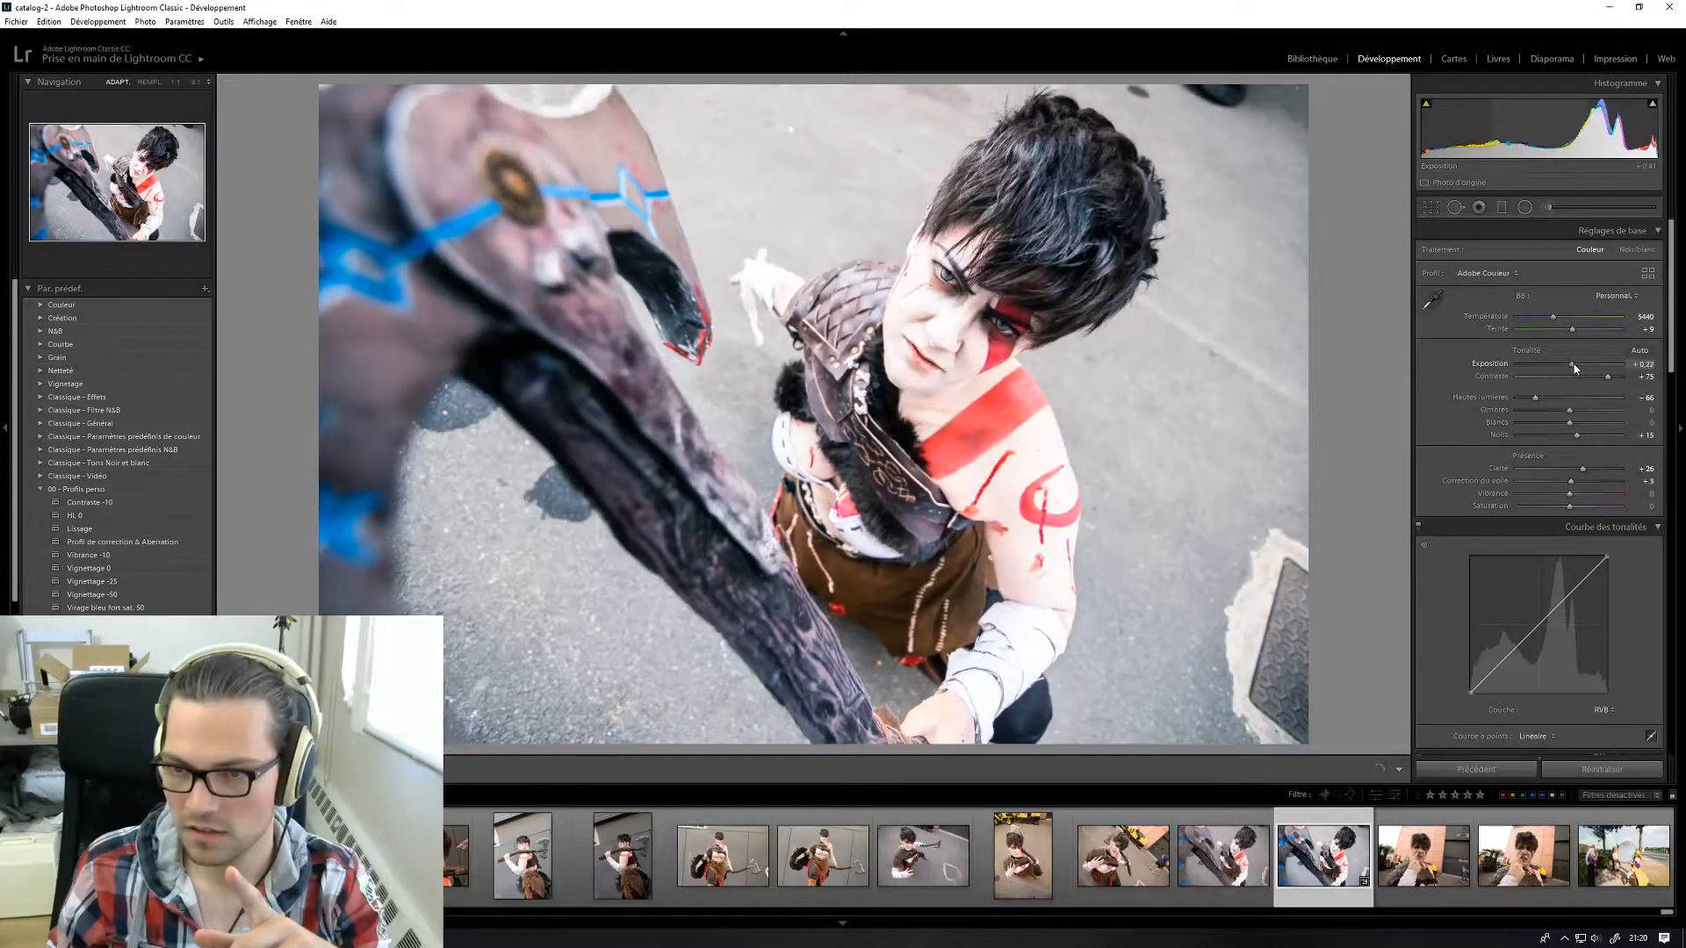
{"action": "double_click", "coordinate": [1499, 365]}
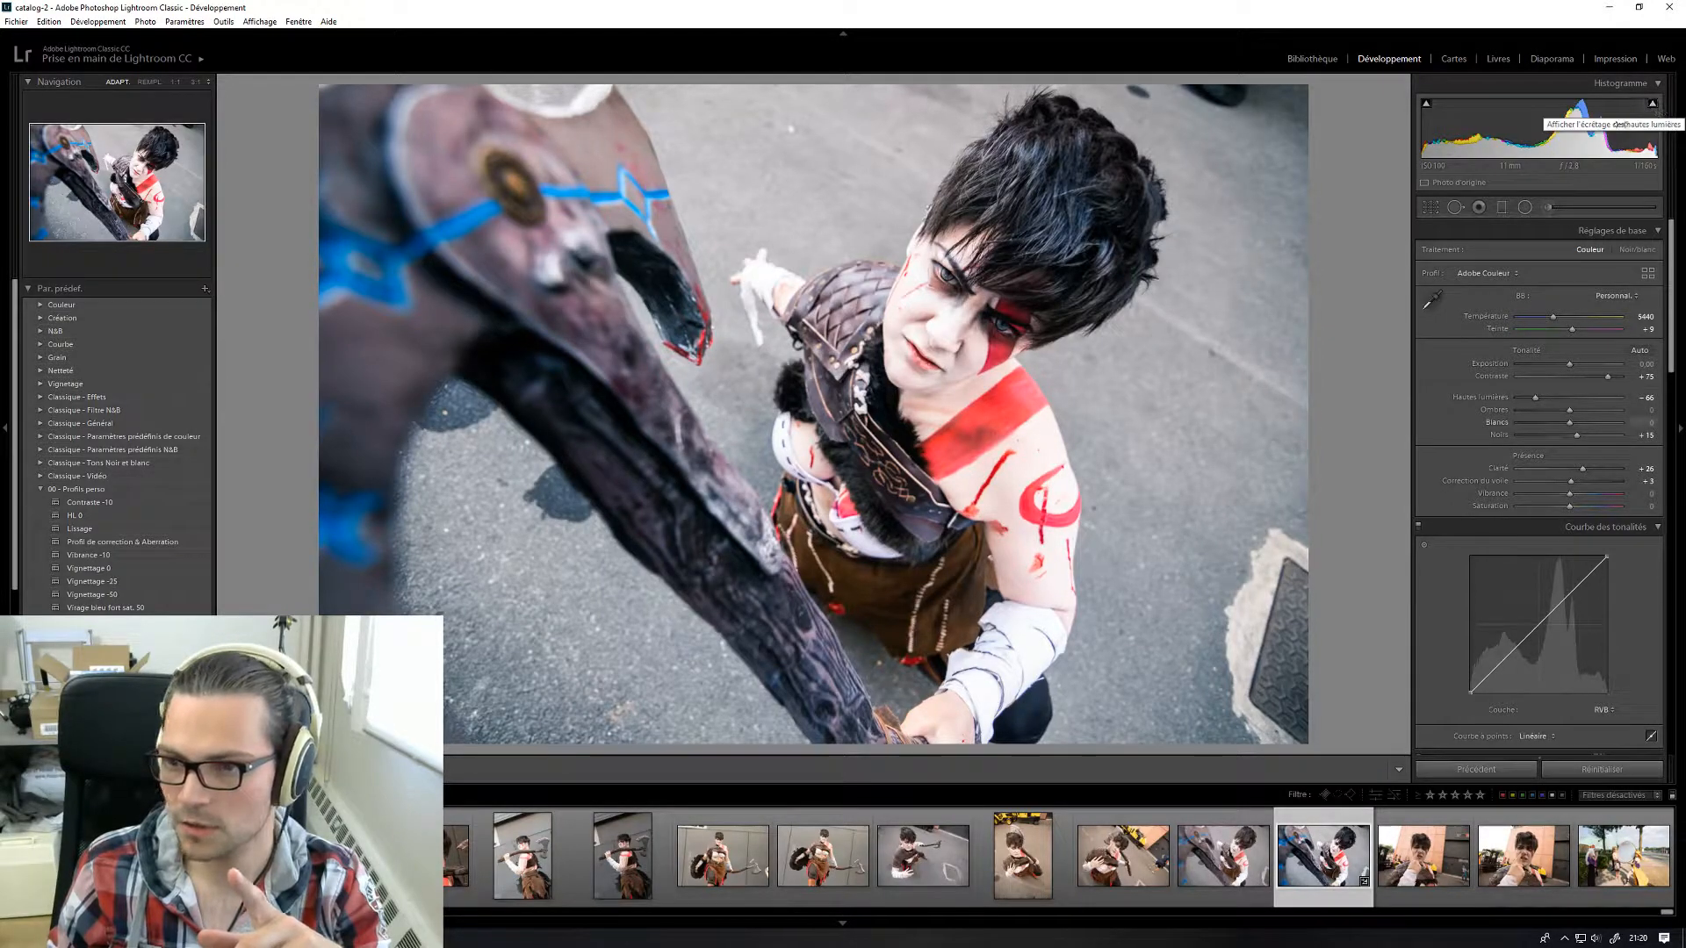
{"action": "left_click", "coordinate": [1652, 106]}
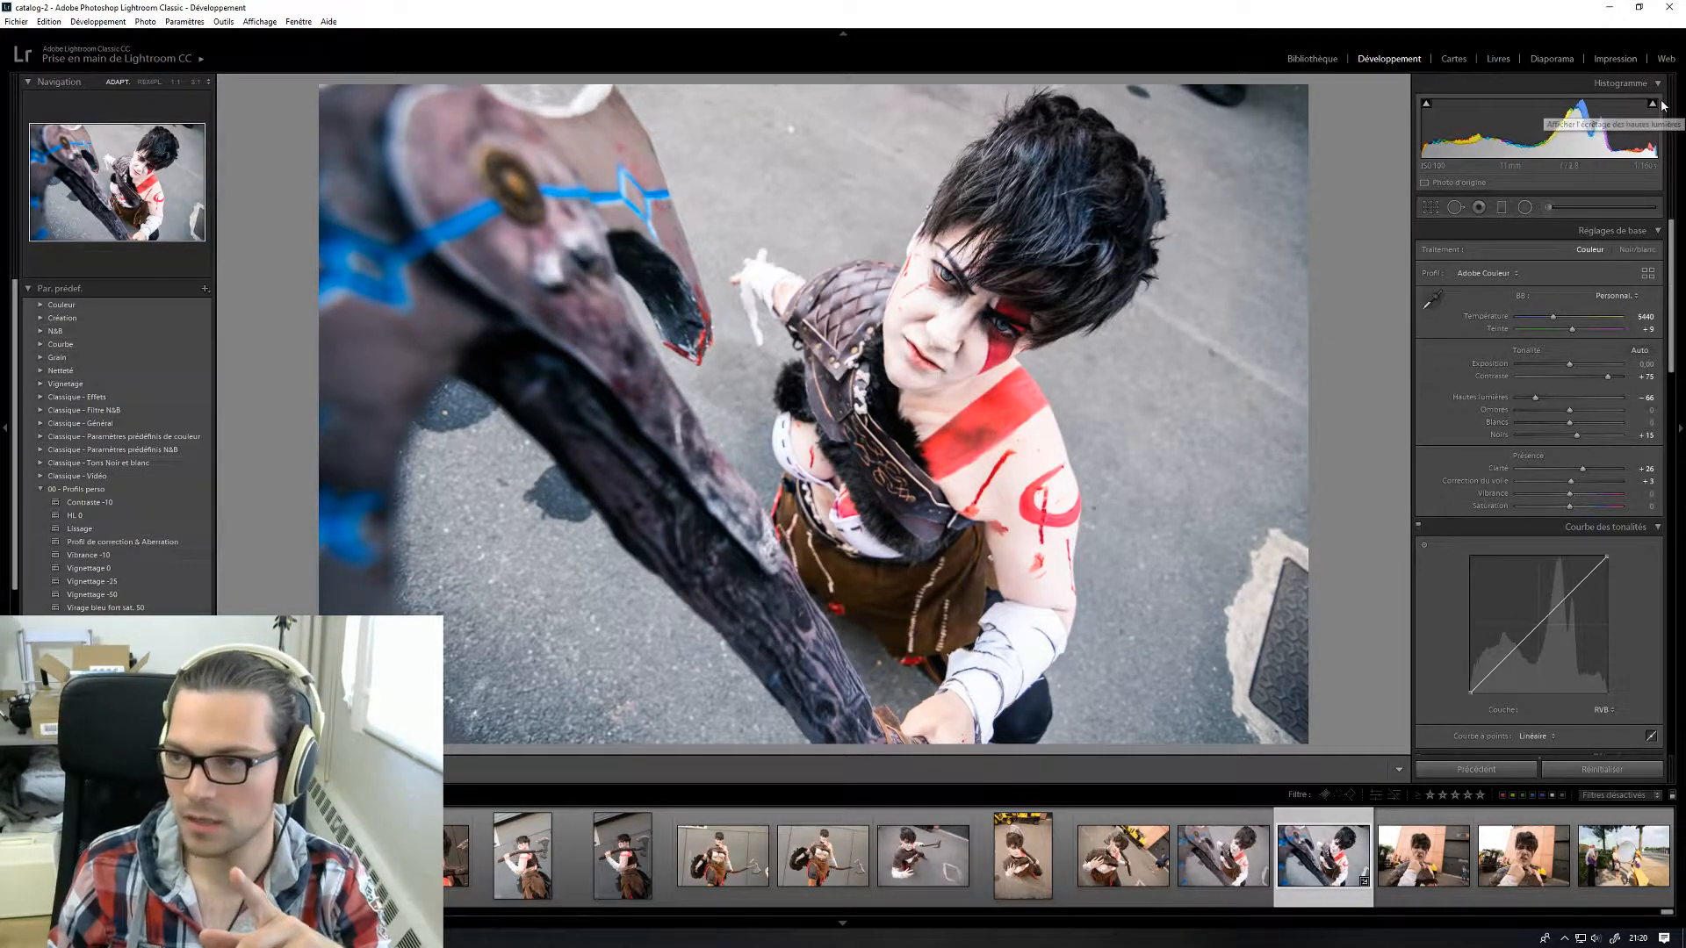
{"action": "mouse_move", "coordinate": [1431, 111]}
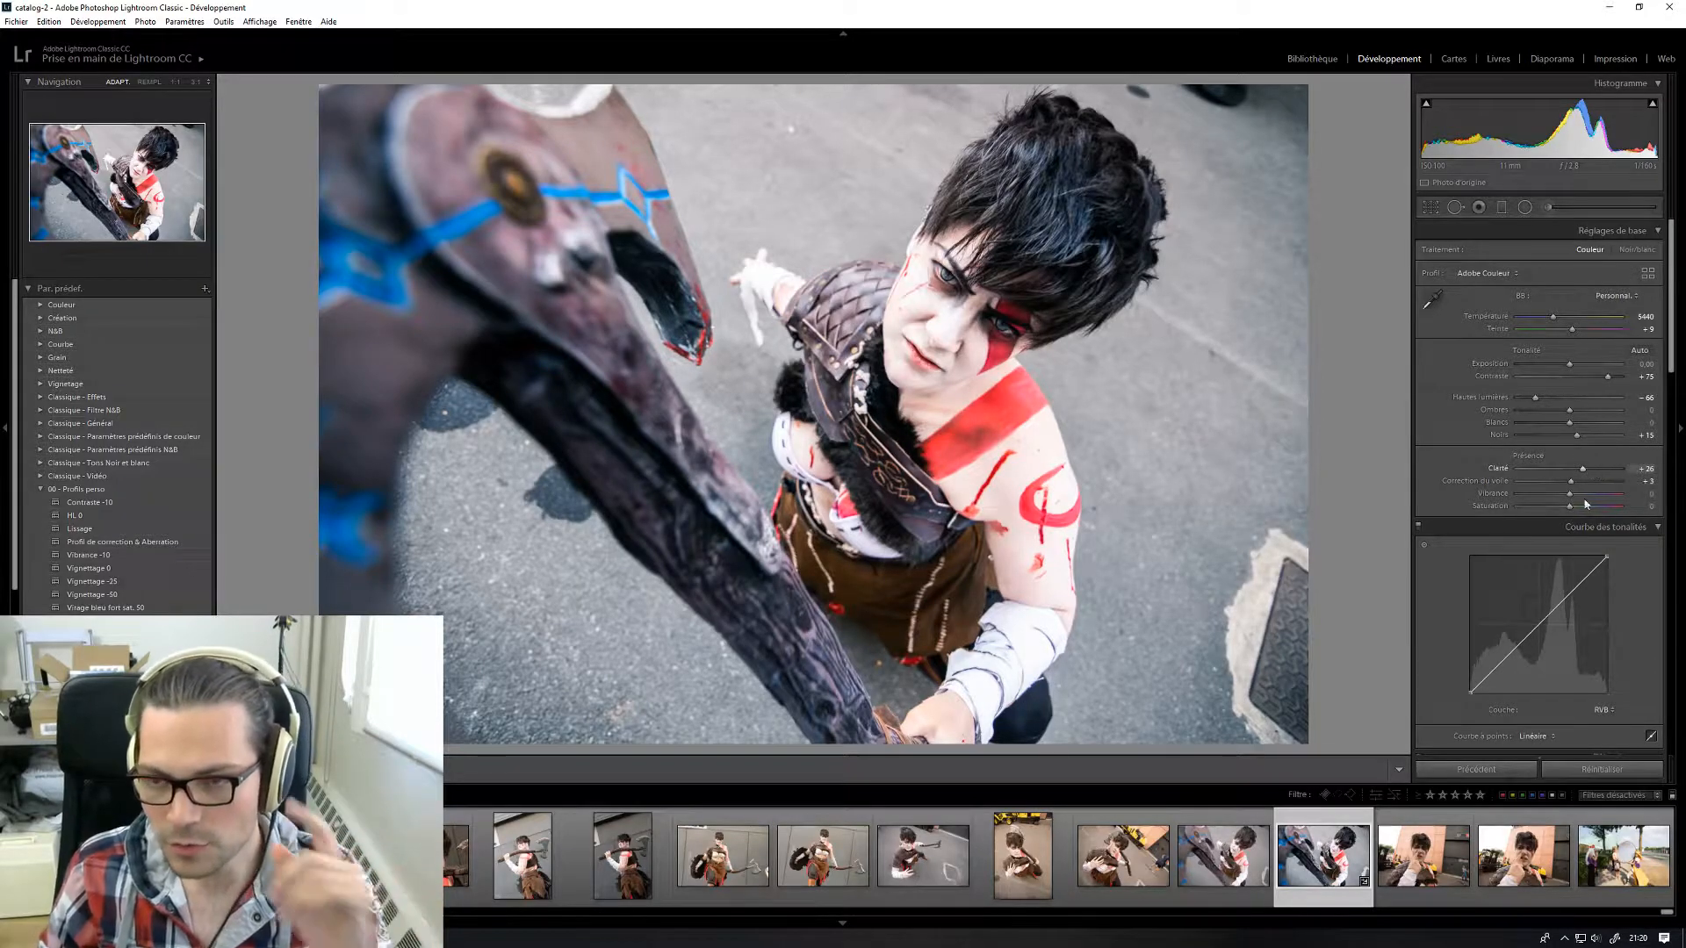
- Inspect the warrior's face at full size and reduce the photo's clarity to +16
{"action": "left_click", "coordinate": [999, 359]}
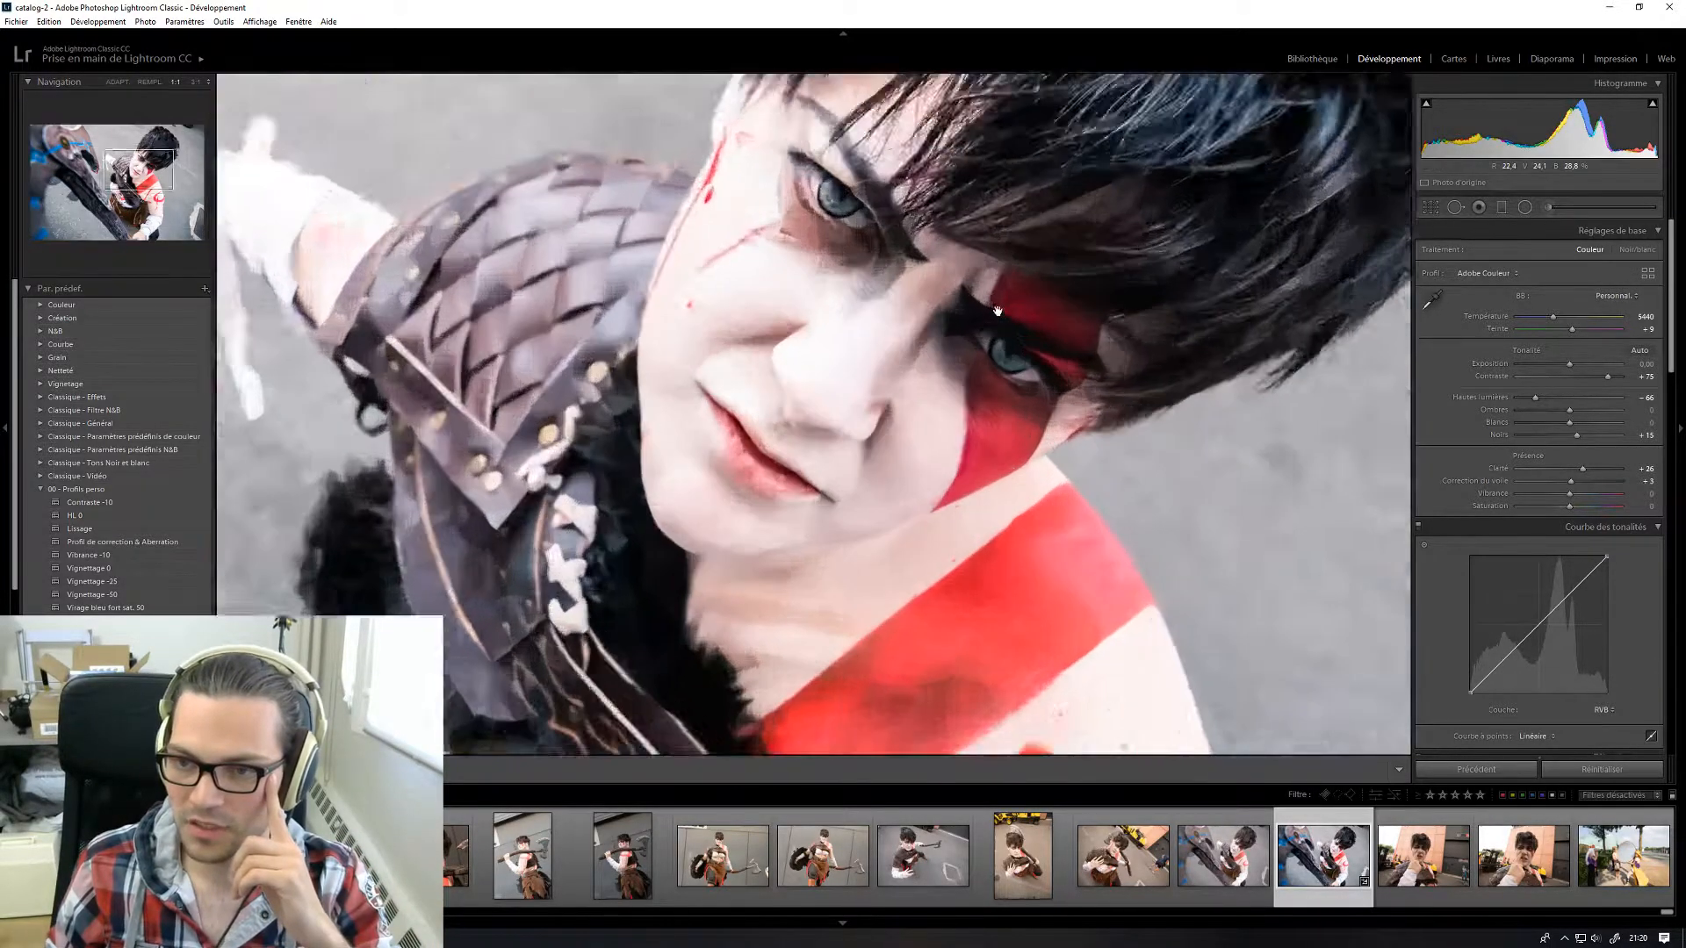
{"action": "left_click", "coordinate": [998, 311]}
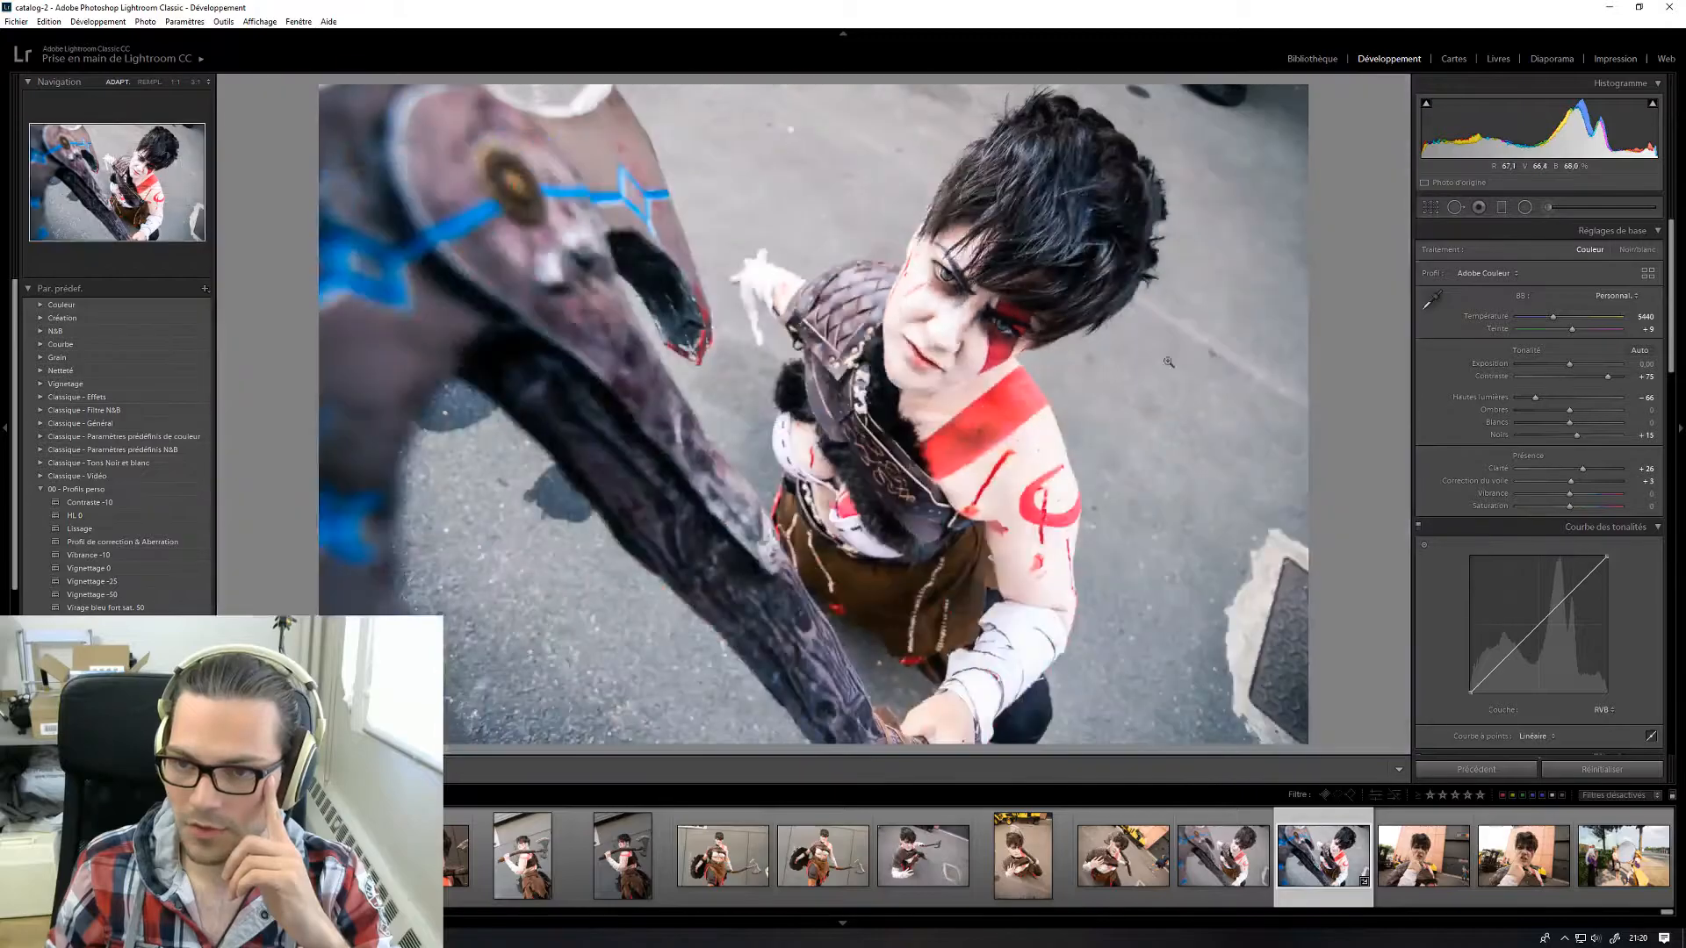
{"action": "mouse_move", "coordinate": [1595, 474]}
{"action": "left_mouse_down"}
{"action": "mouse_move", "coordinate": [1614, 475]}
{"action": "mouse_move", "coordinate": [1583, 473]}
{"action": "left_mouse_up"}
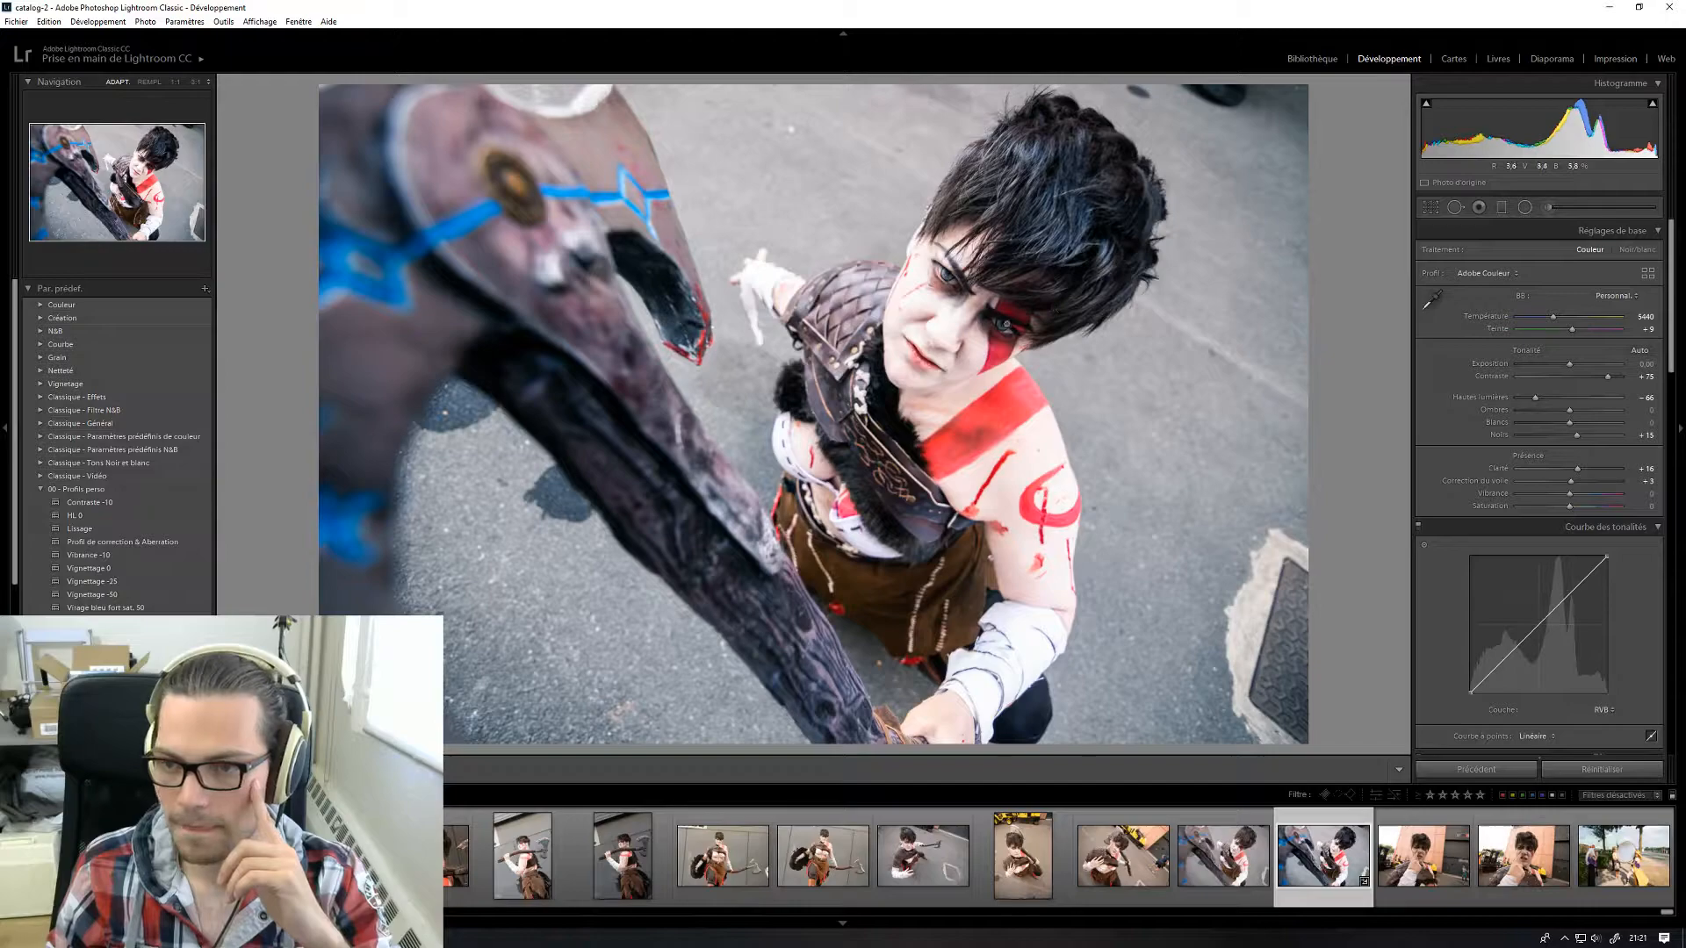
- Place an inverted radial filter over the warrior's eyes and raise its shadows to 50
{"action": "key", "text": "shift+m"}
{"action": "left_click_drag", "start_coordinate": [961, 292], "coordinate": [1037, 325]}
{"action": "left_click_drag", "start_coordinate": [969, 246], "coordinate": [974, 305]}
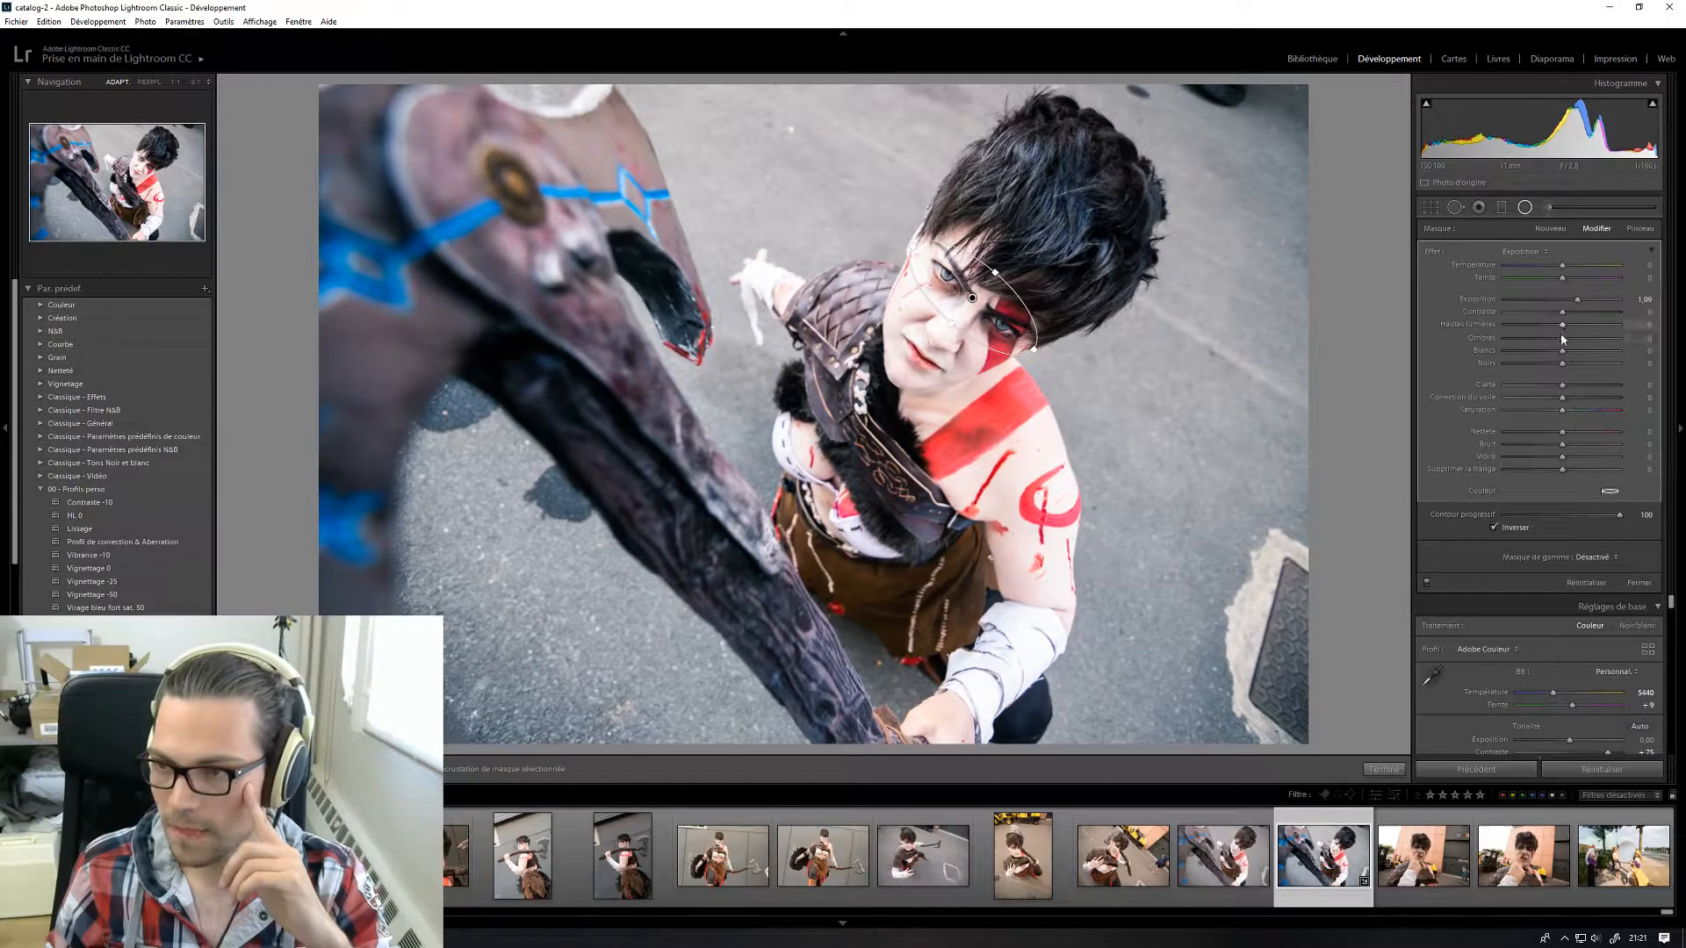
{"action": "left_click_drag", "start_coordinate": [1580, 344], "coordinate": [1592, 344]}
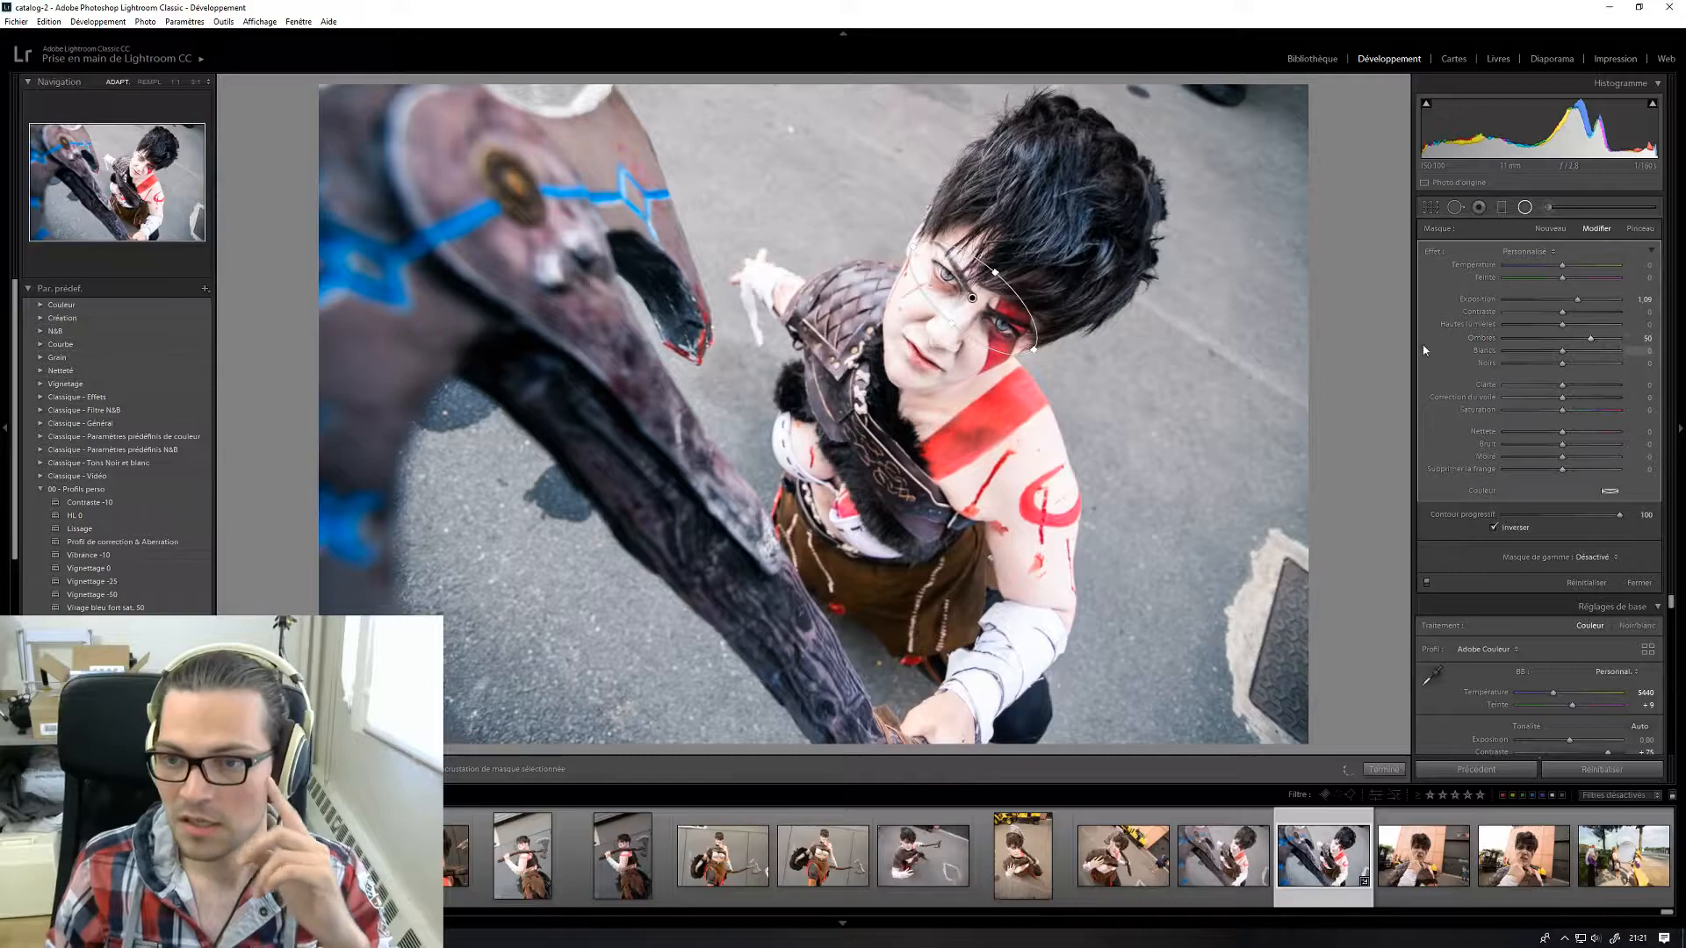
{"action": "left_click", "coordinate": [1382, 770]}
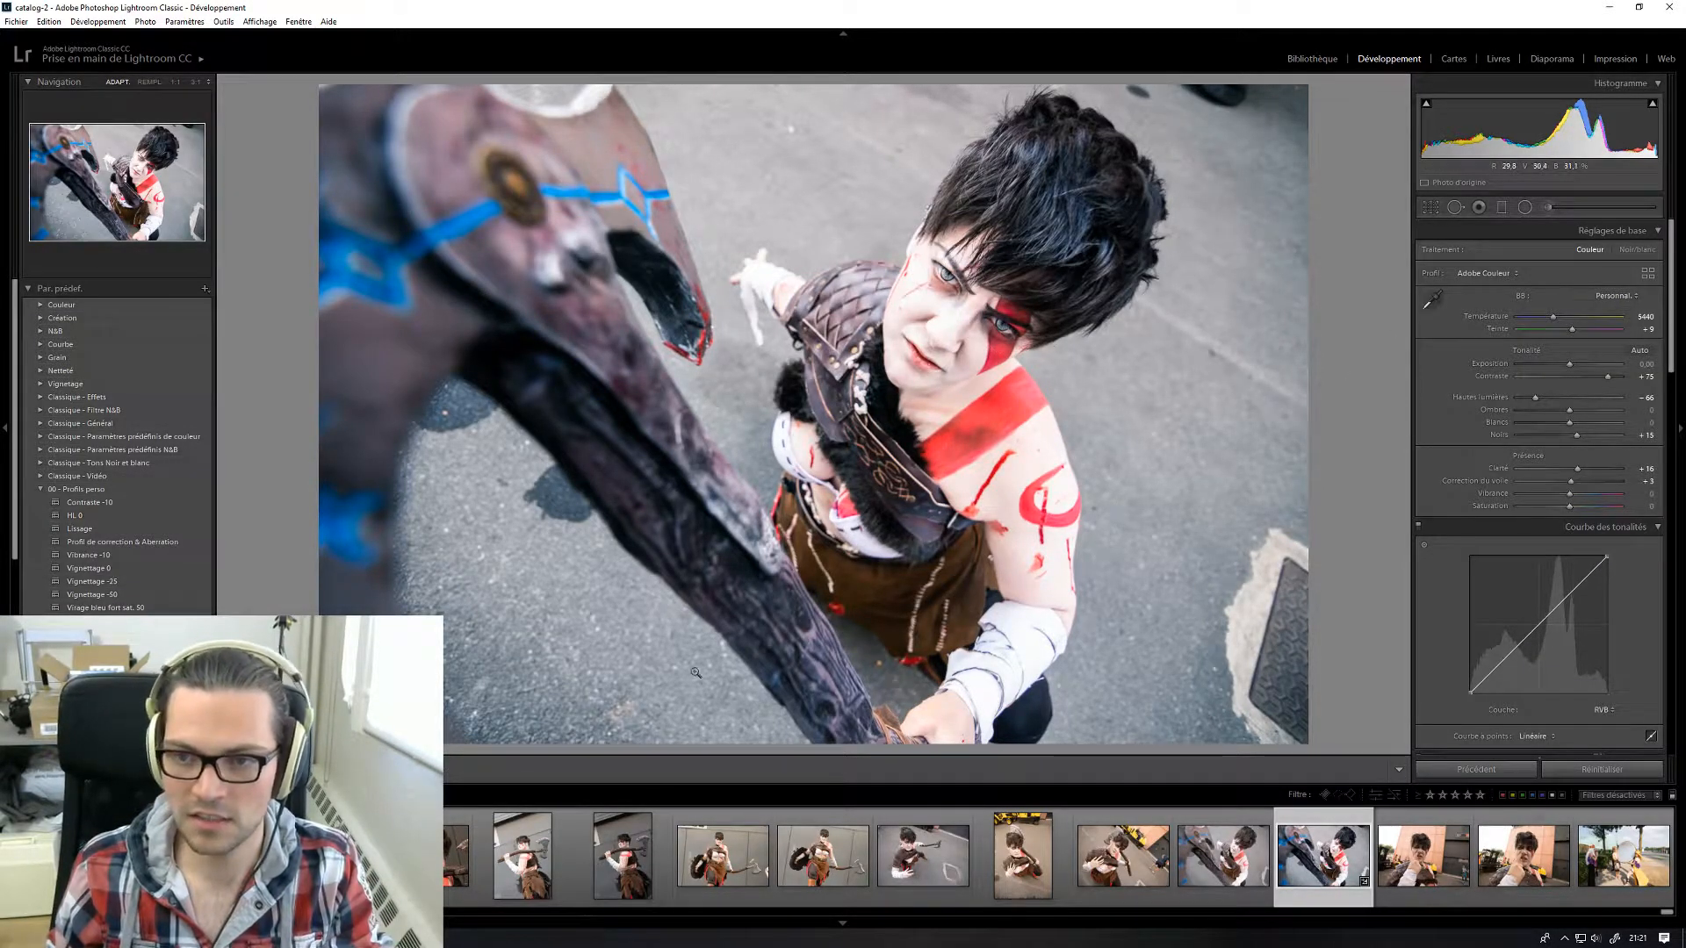
- Edit the radial filter over the eyes again and reset its exposure to 0
{"action": "left_click", "coordinate": [1525, 207]}
{"action": "left_click", "coordinate": [970, 297]}
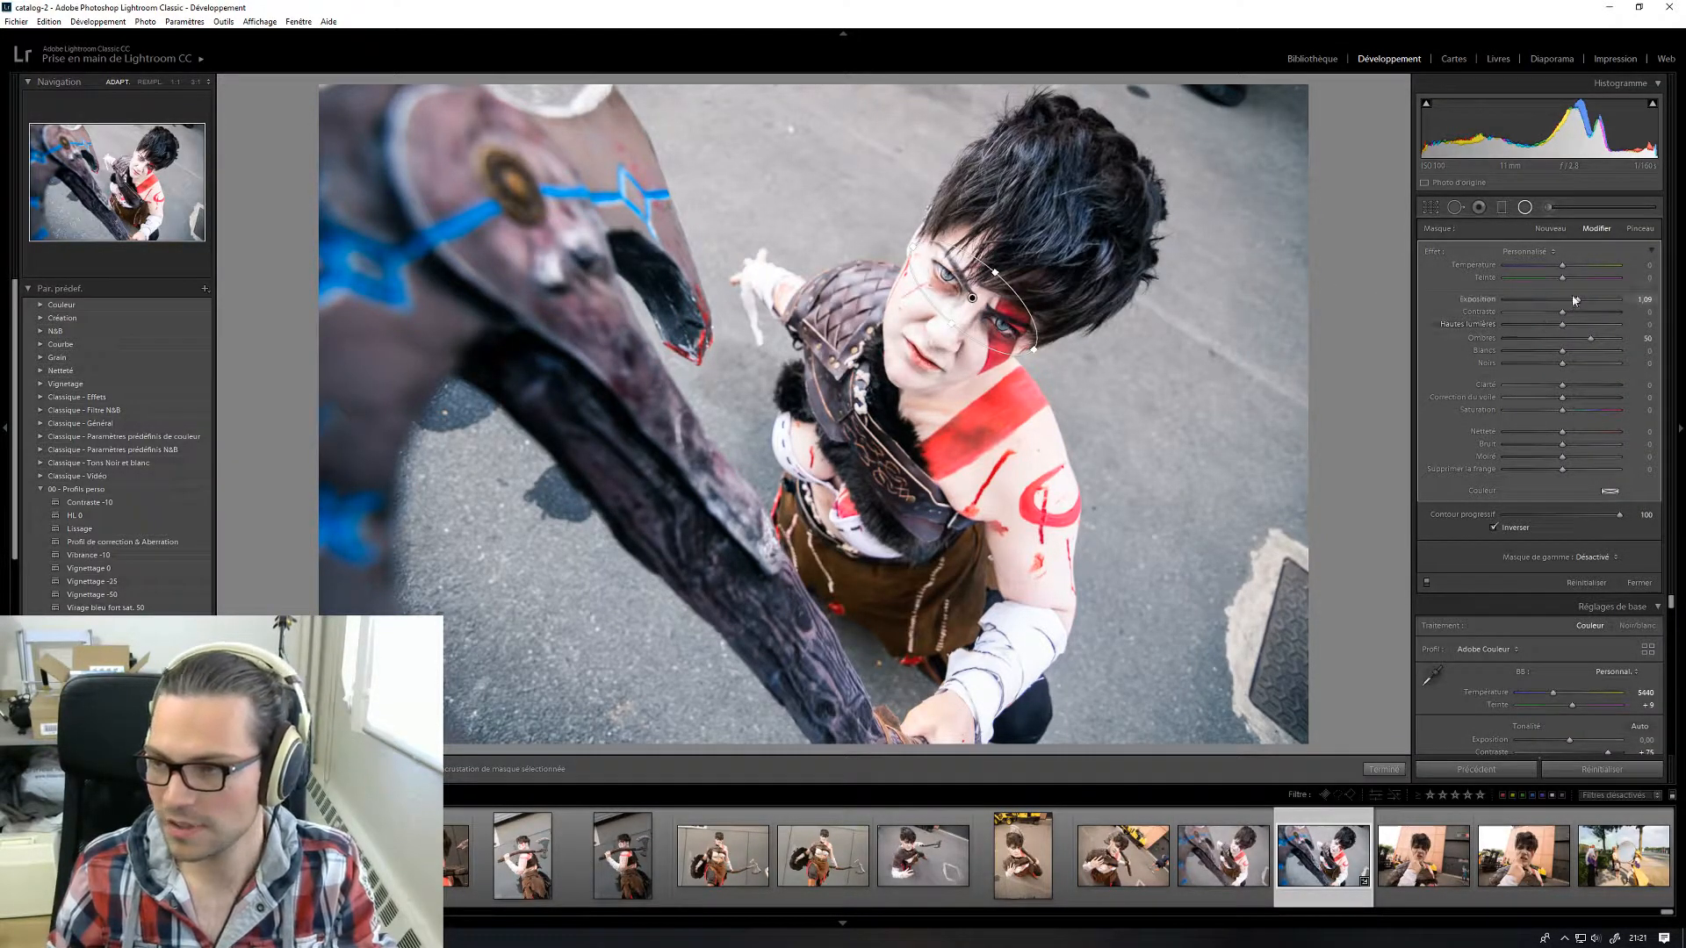
{"action": "left_click_drag", "start_coordinate": [1566, 301], "coordinate": [1568, 301]}
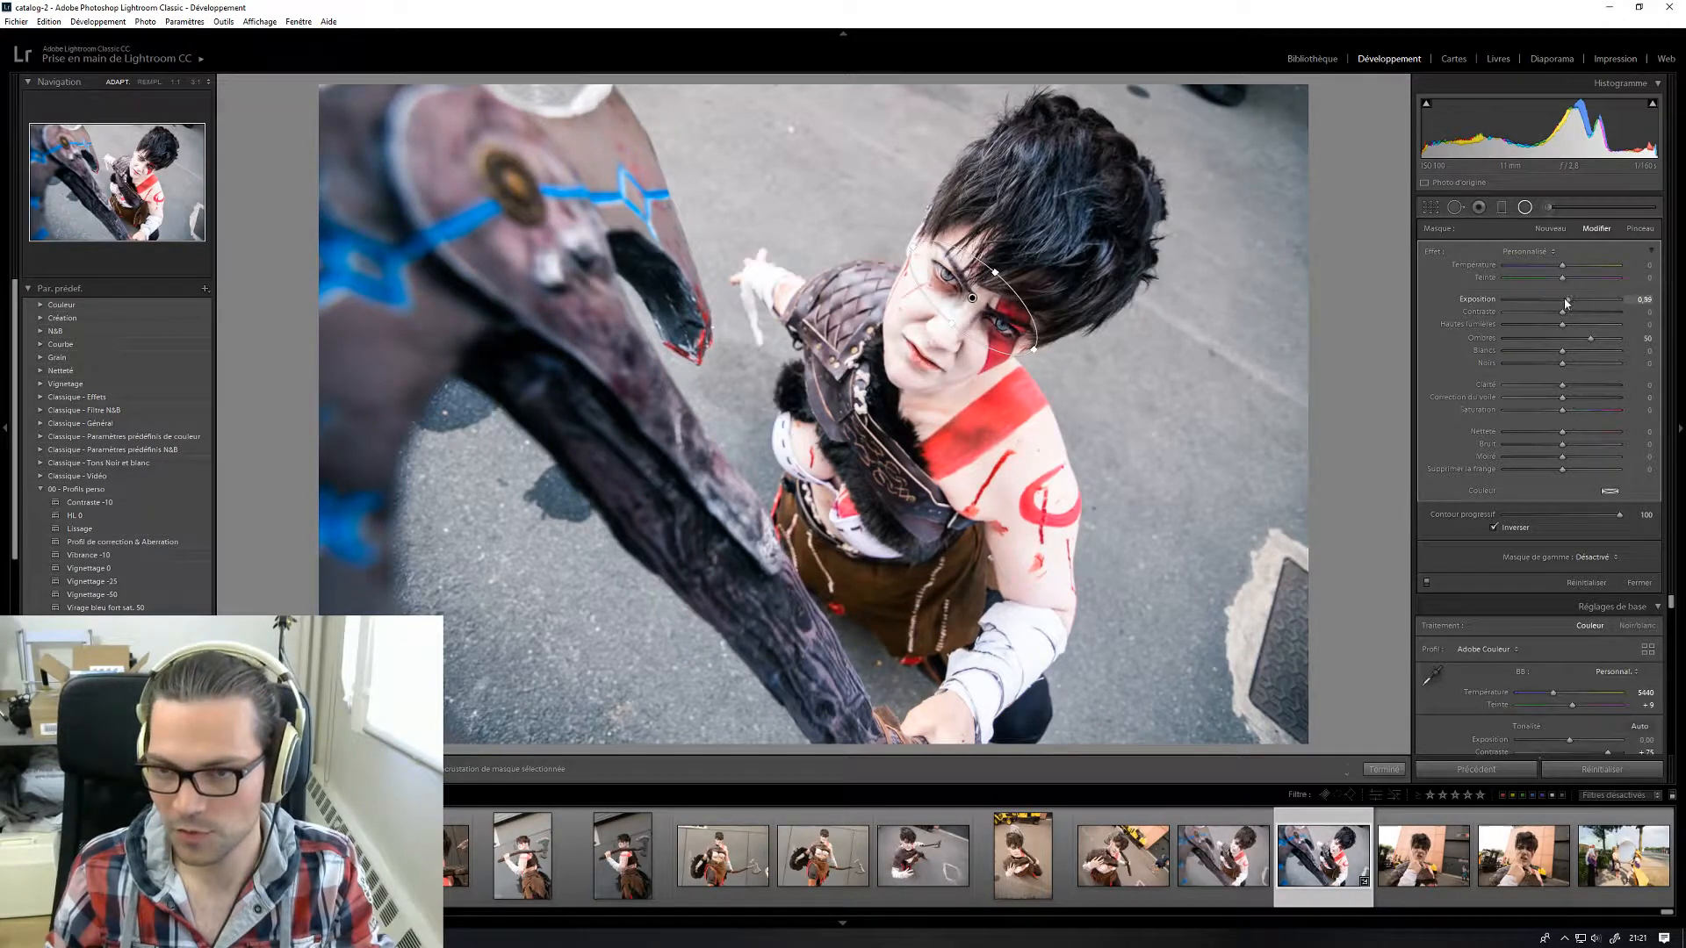
{"action": "double_click", "coordinate": [1483, 302]}
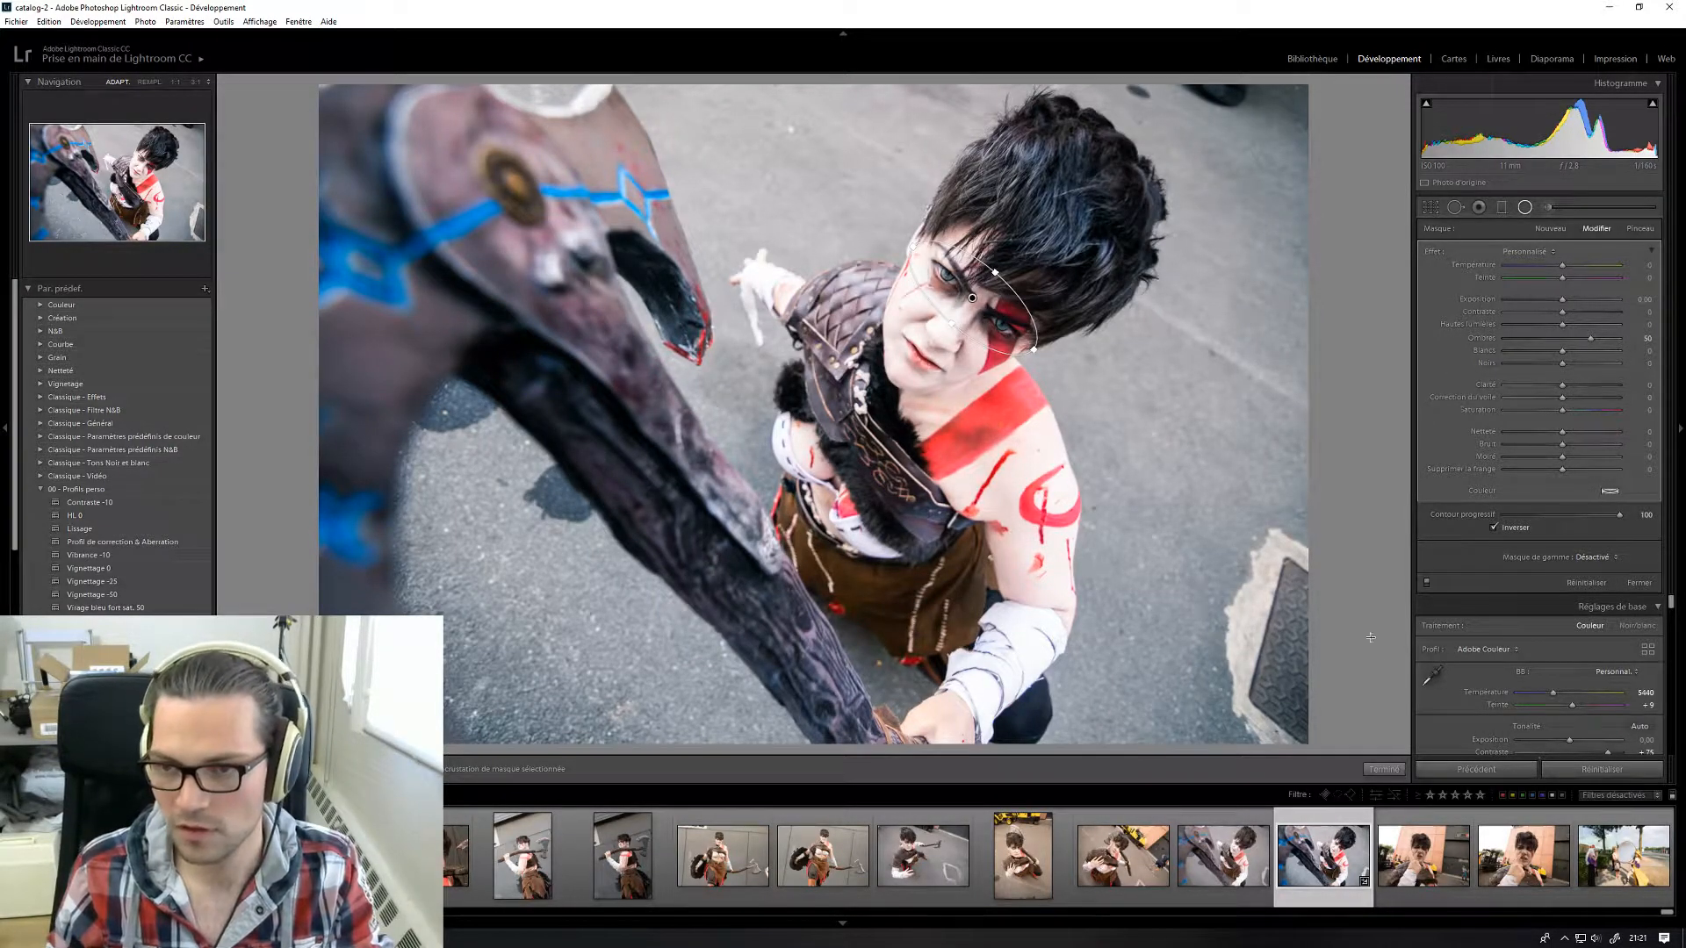
{"action": "left_click", "coordinate": [1383, 769]}
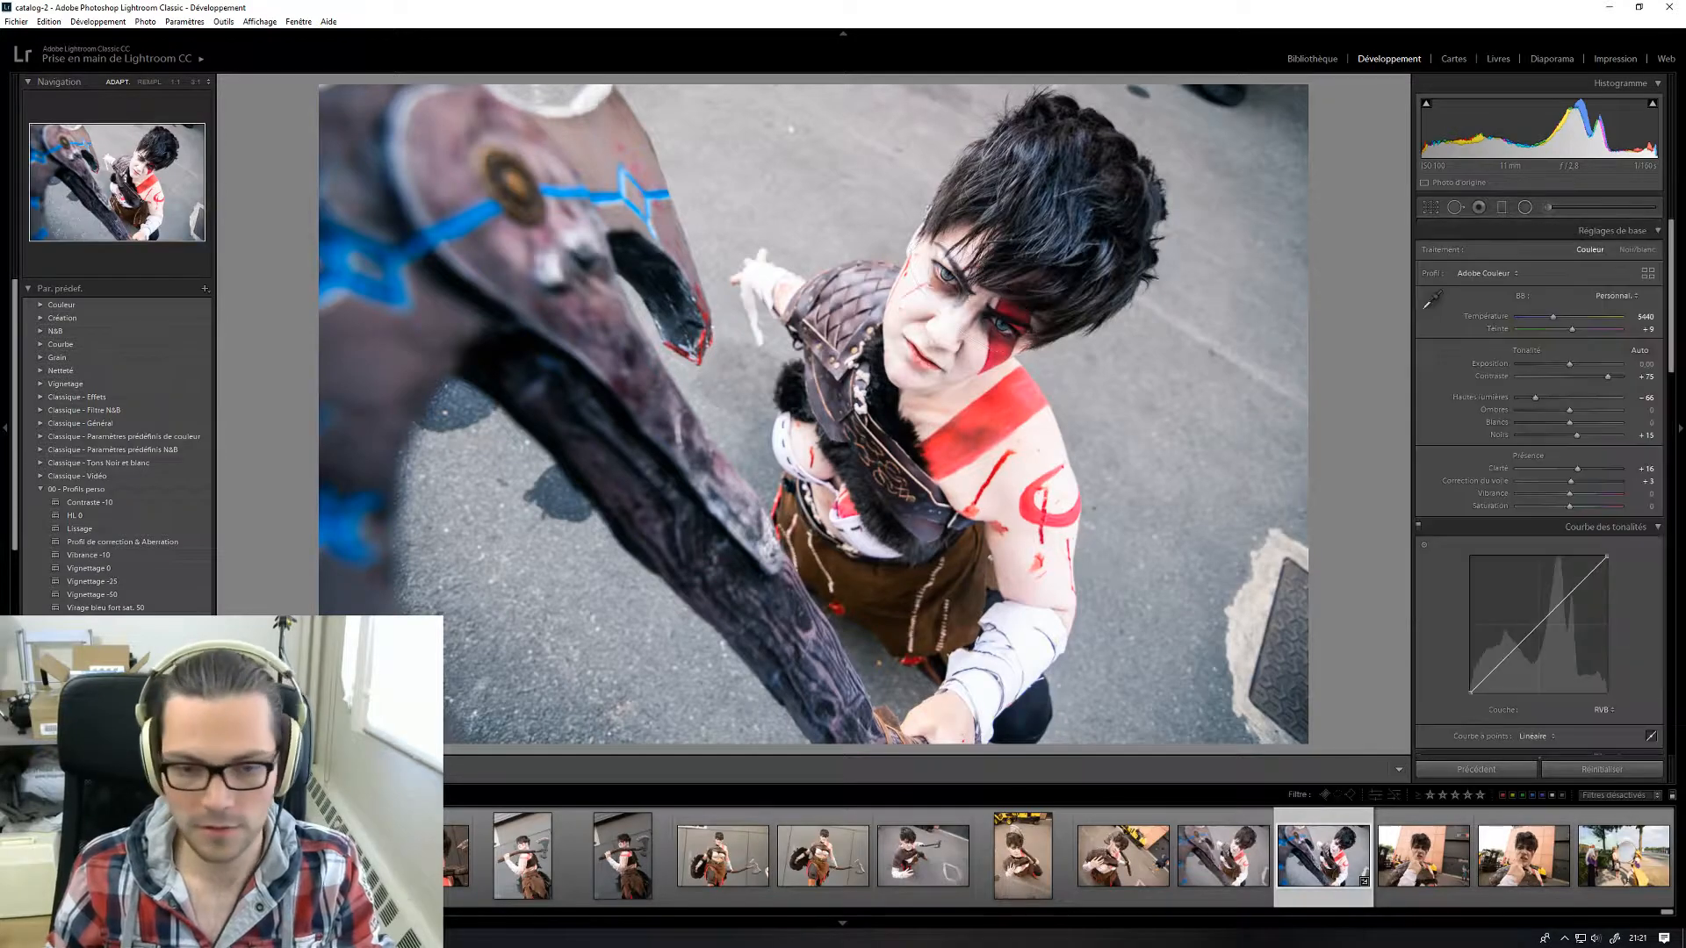
- Compare the high-angle photo before and after the retouch side by side, including a closer view
{"action": "key", "text": "y"}
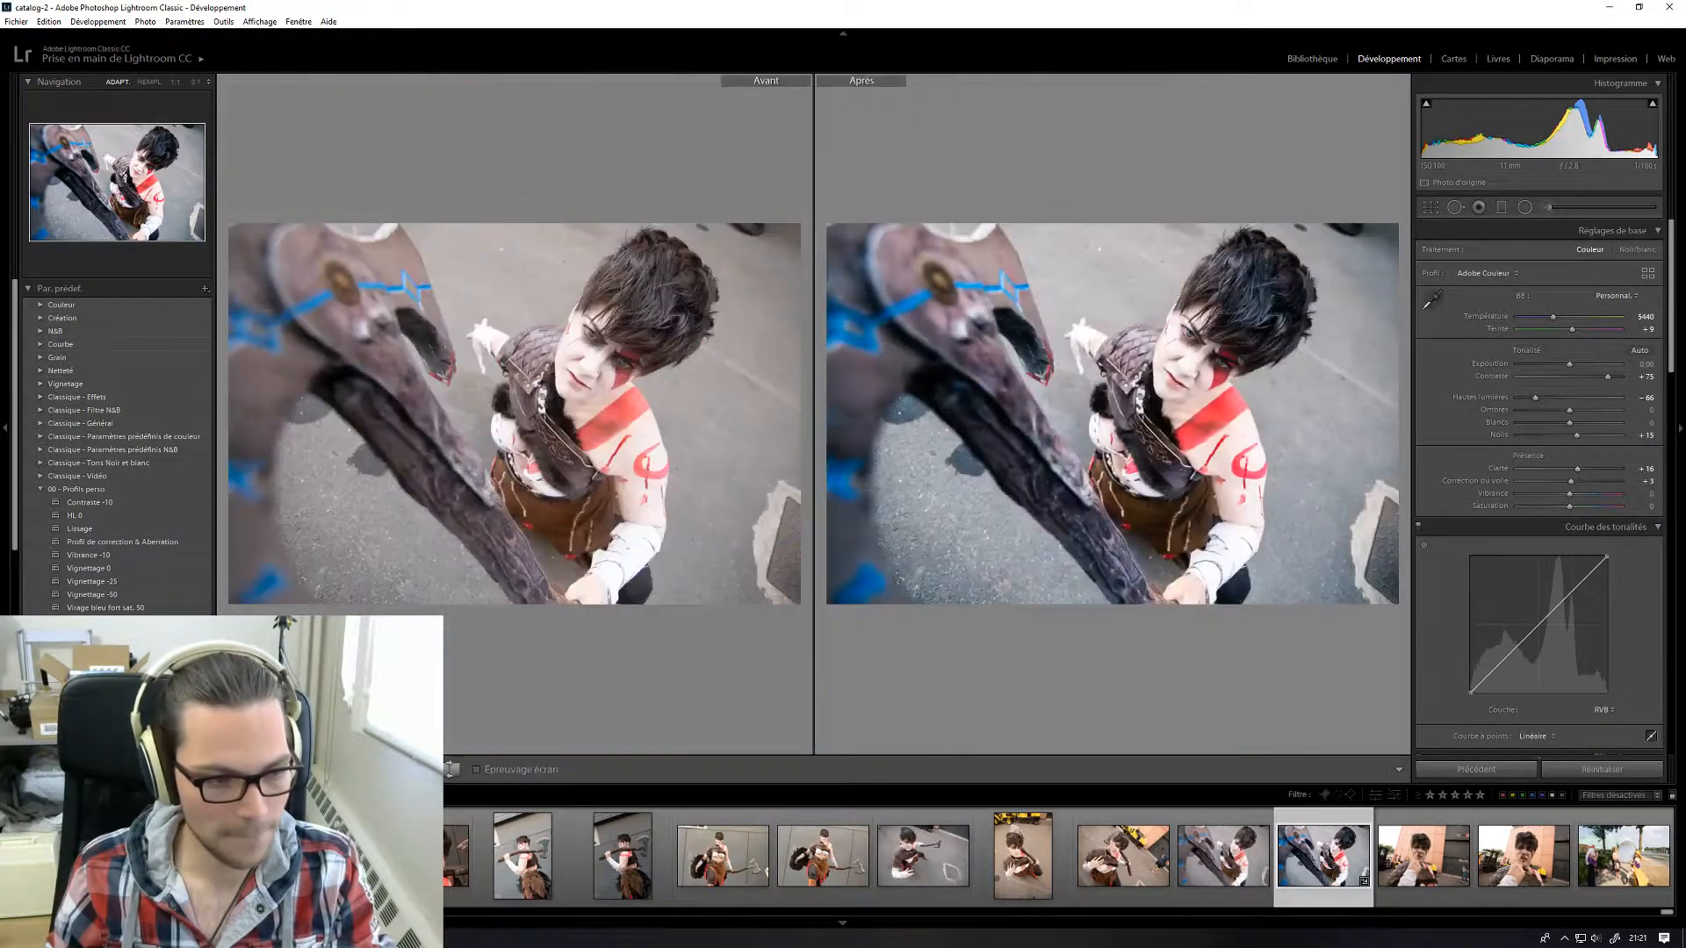
{"action": "left_click", "coordinate": [959, 403]}
{"action": "left_click", "coordinate": [966, 402]}
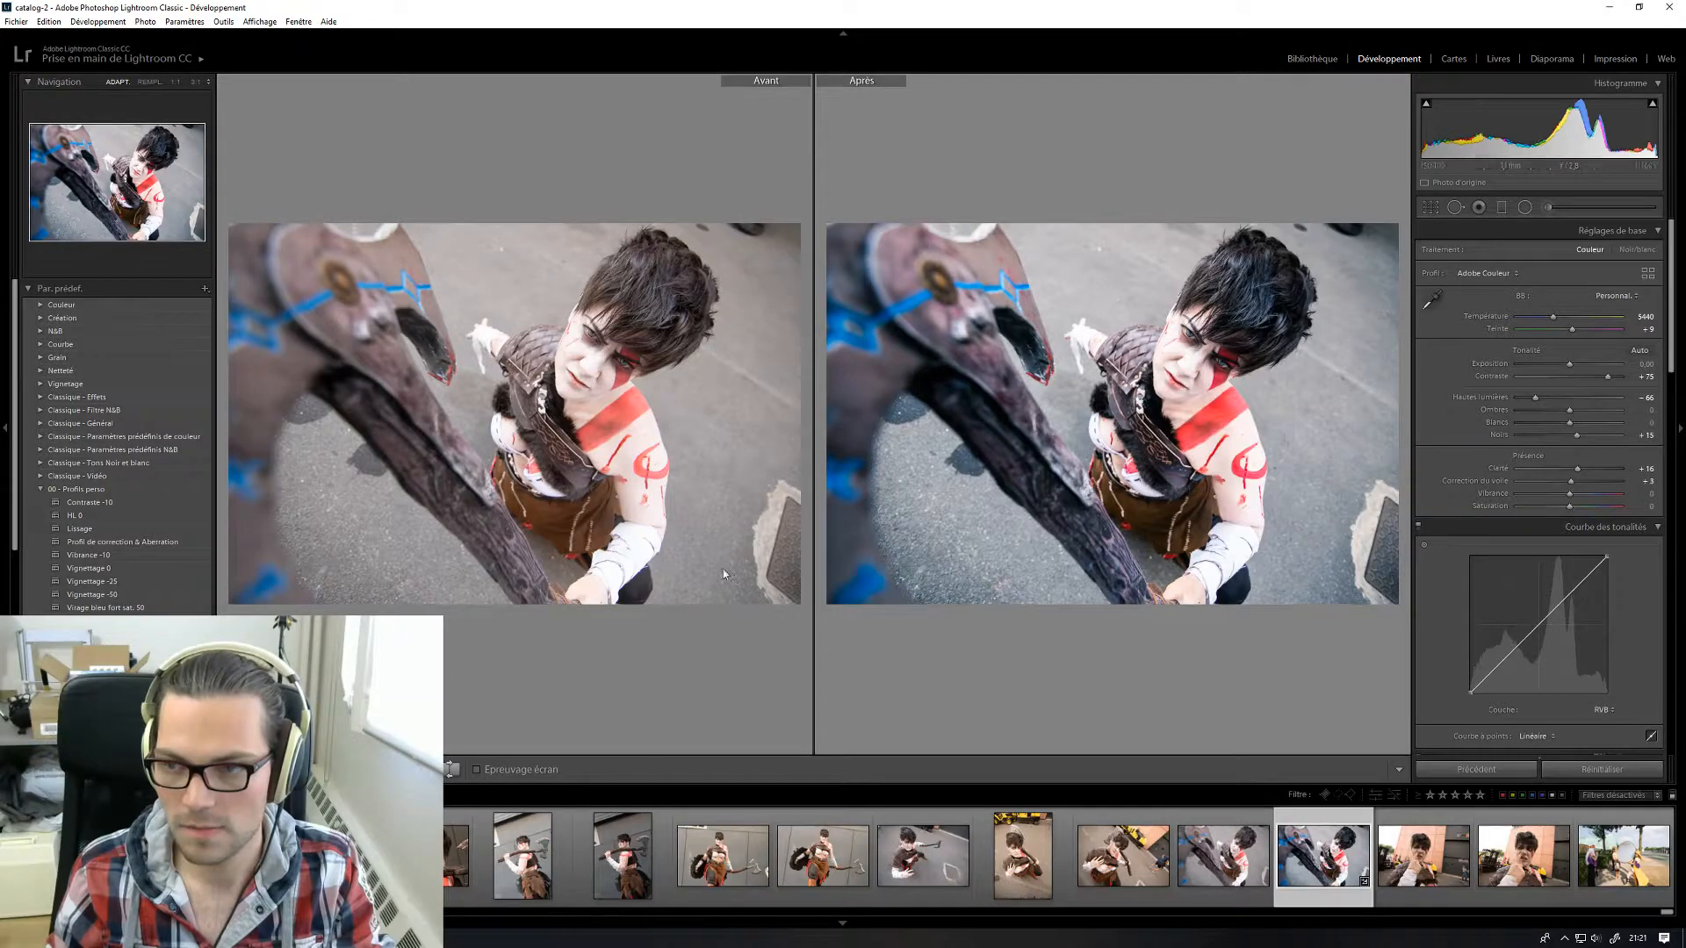
{"action": "key", "text": "y"}
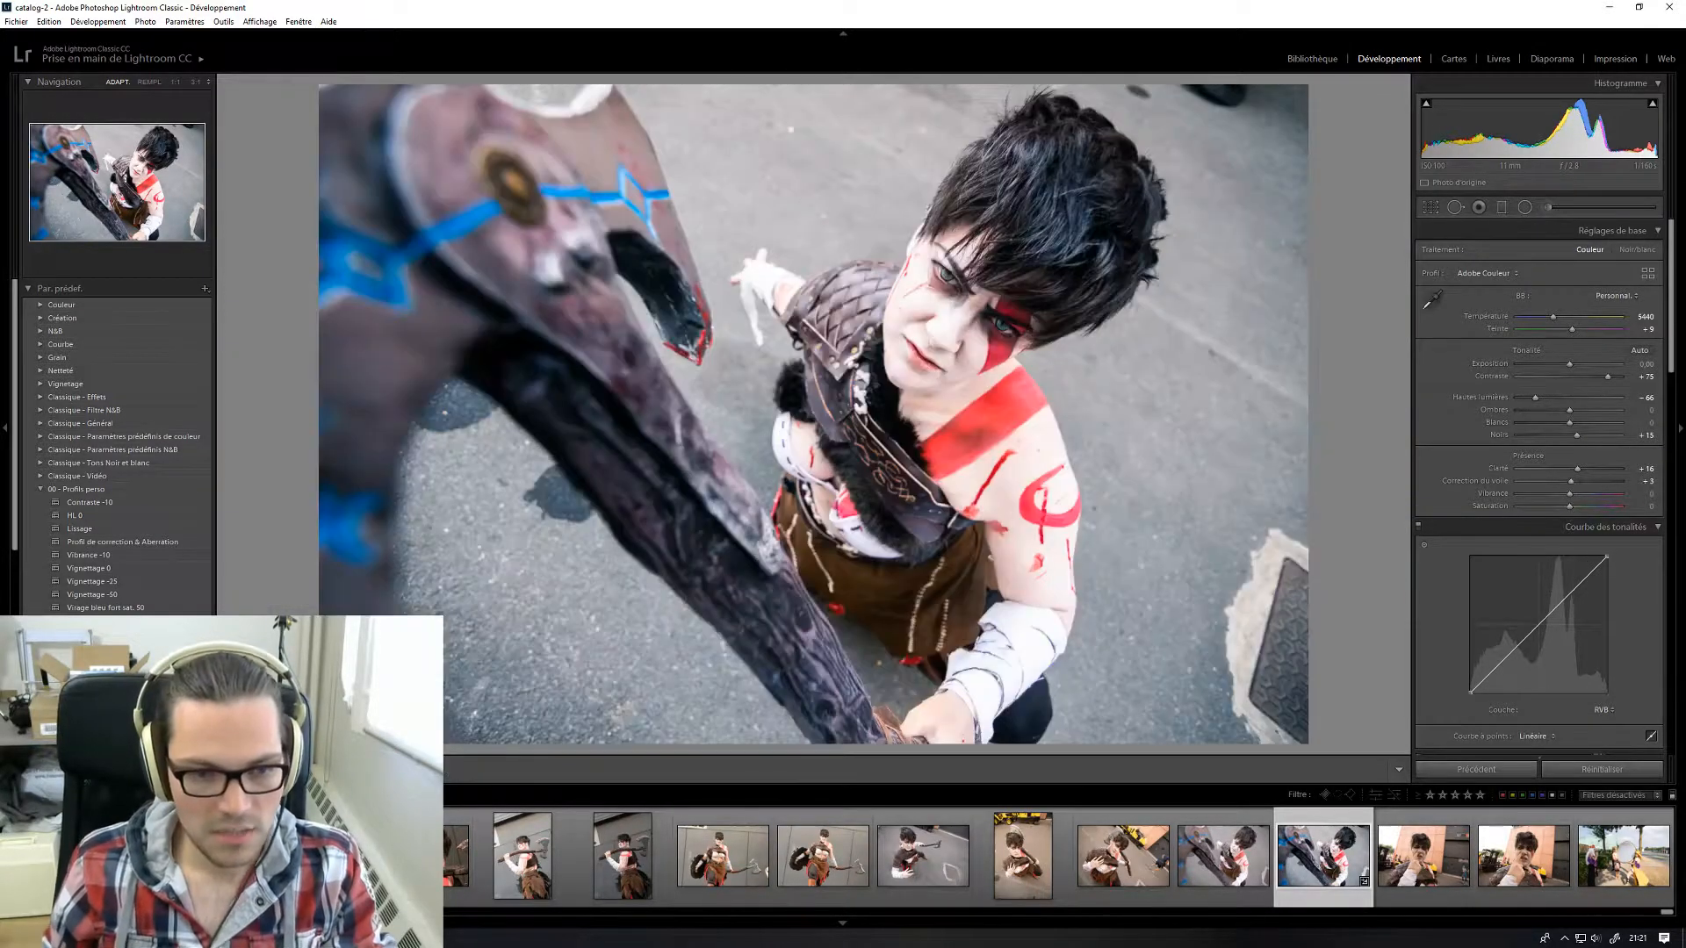
- Try the user preset "Virage bleu fort sat. 50" with a temperature of 6331, and undo both changes
{"action": "left_click", "coordinate": [147, 607]}
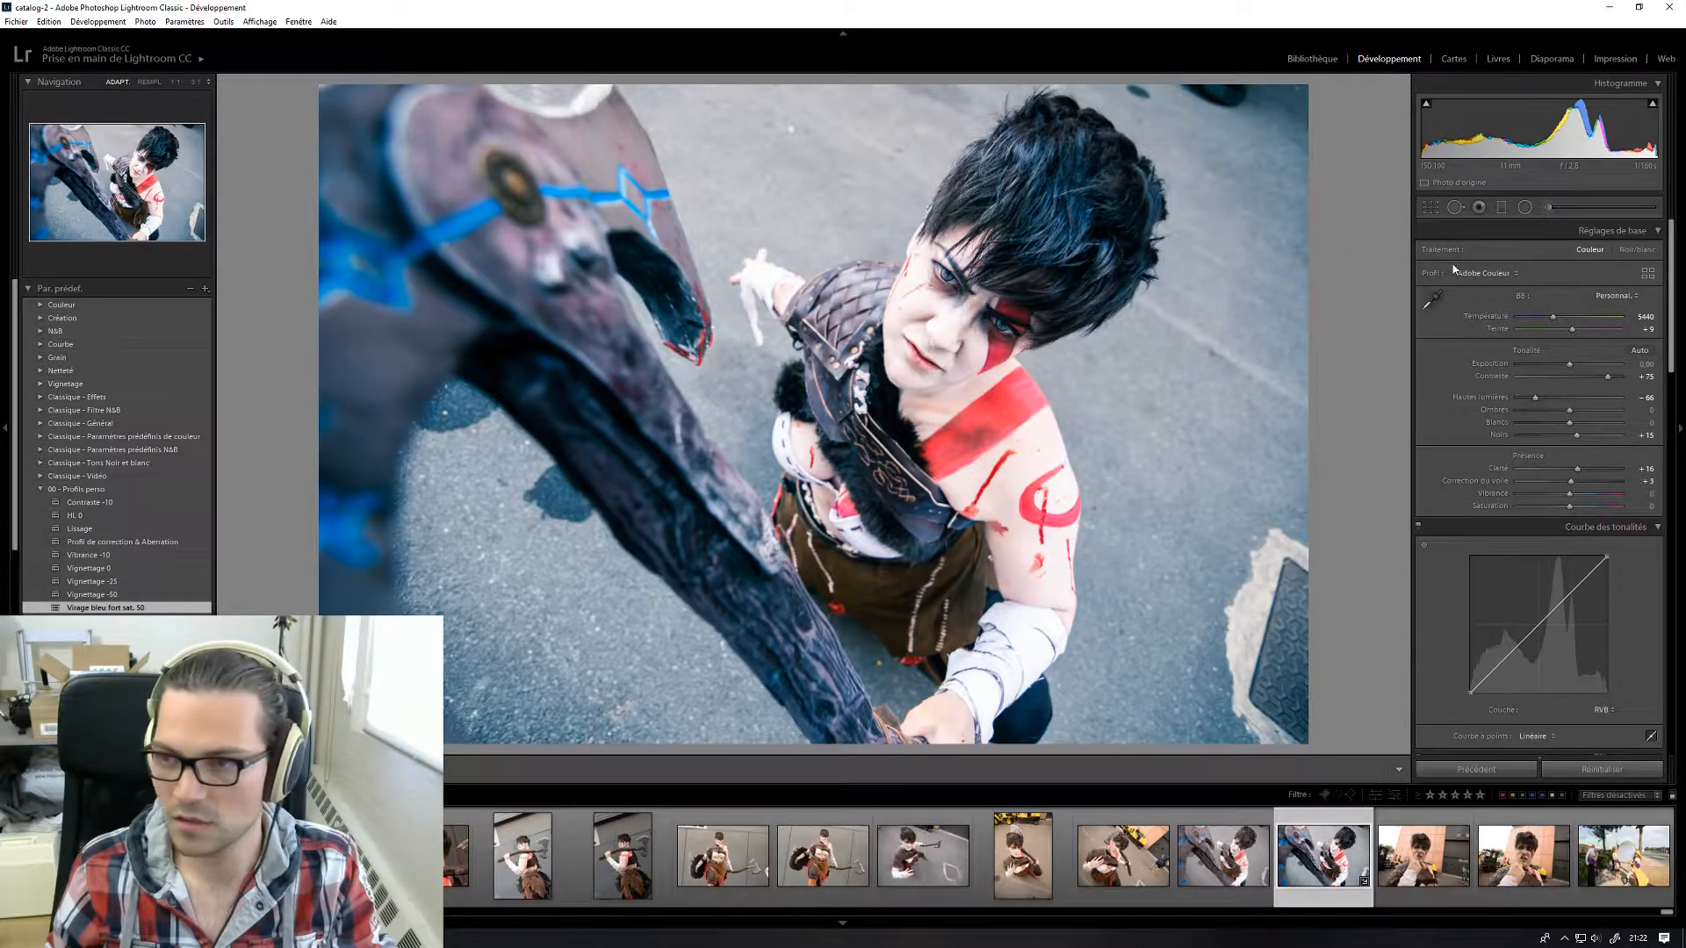
{"action": "left_click_drag", "start_coordinate": [1554, 317], "coordinate": [1560, 317]}
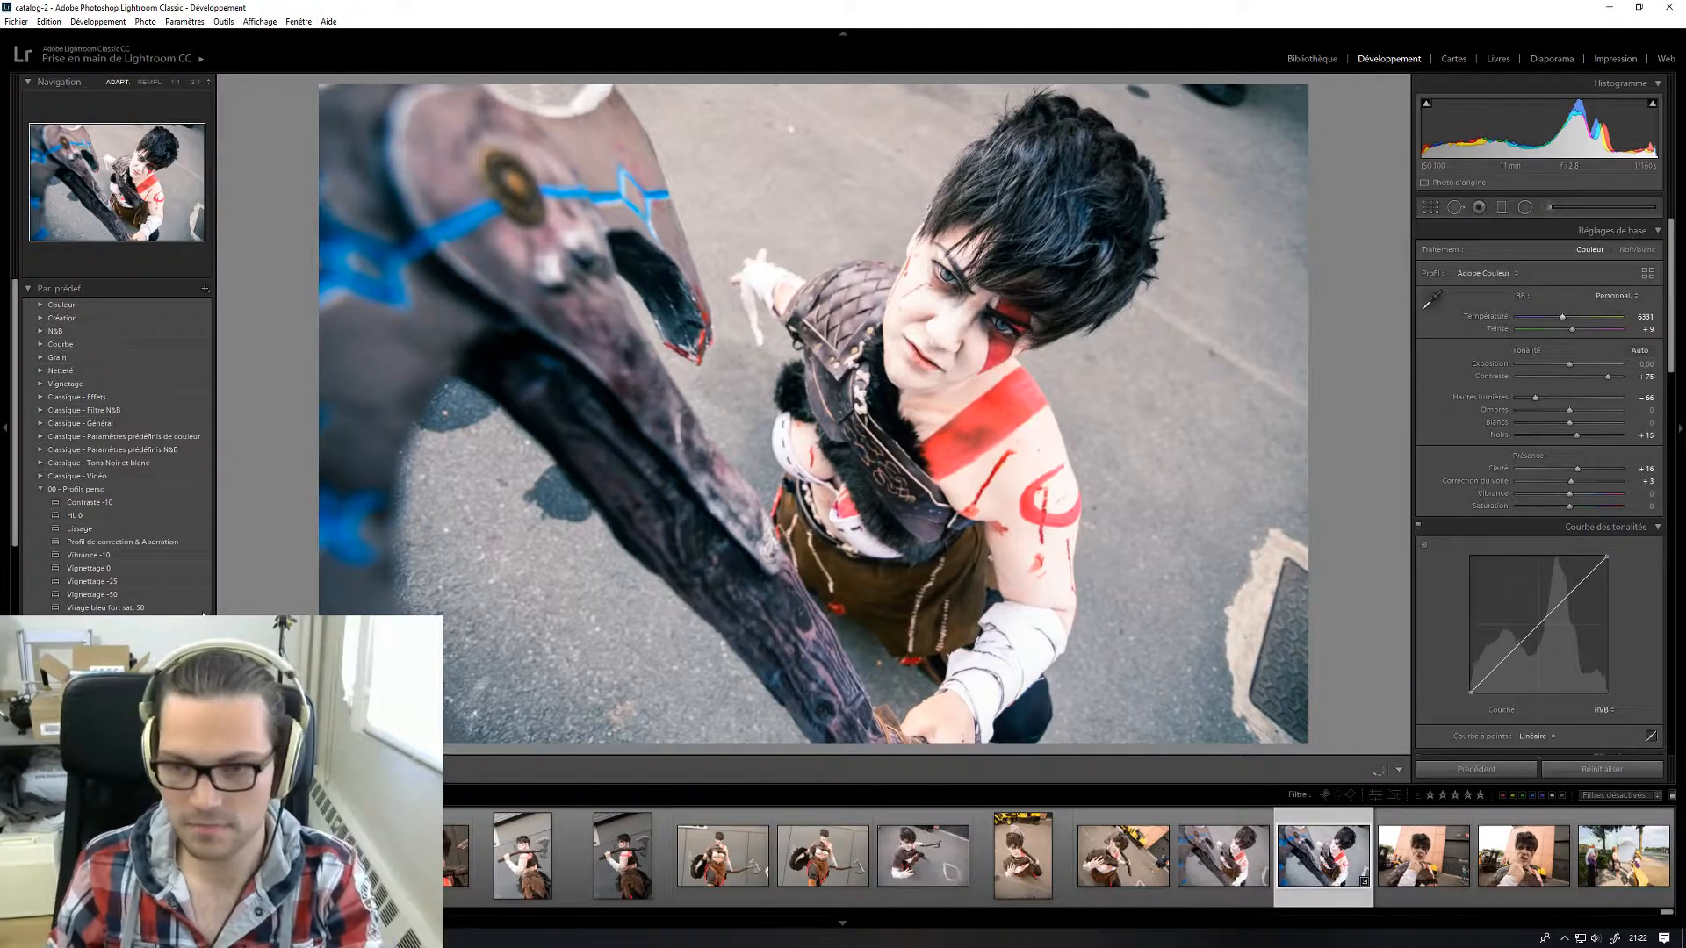
{"action": "key", "text": "ctrl+z"}
{"action": "key", "text": "ctrl+z"}
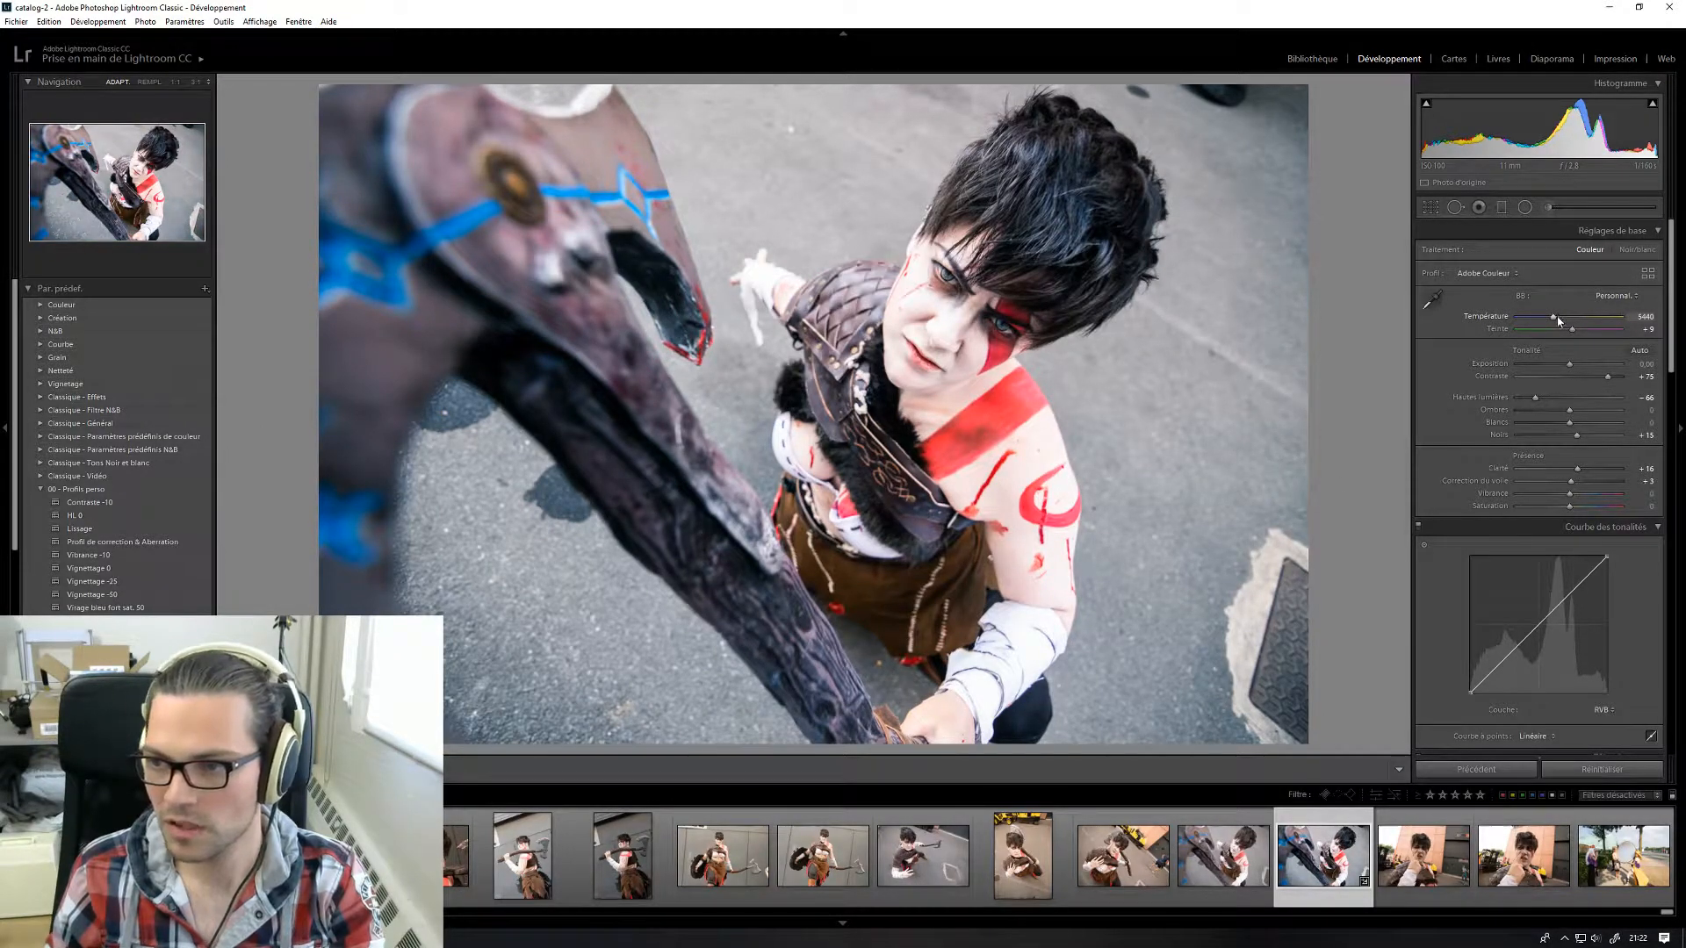
- Cool the photo's white balance temperature to 5121 and apply the user preset "Vignettage -25"
{"action": "left_click_drag", "start_coordinate": [1553, 322], "coordinate": [1547, 322]}
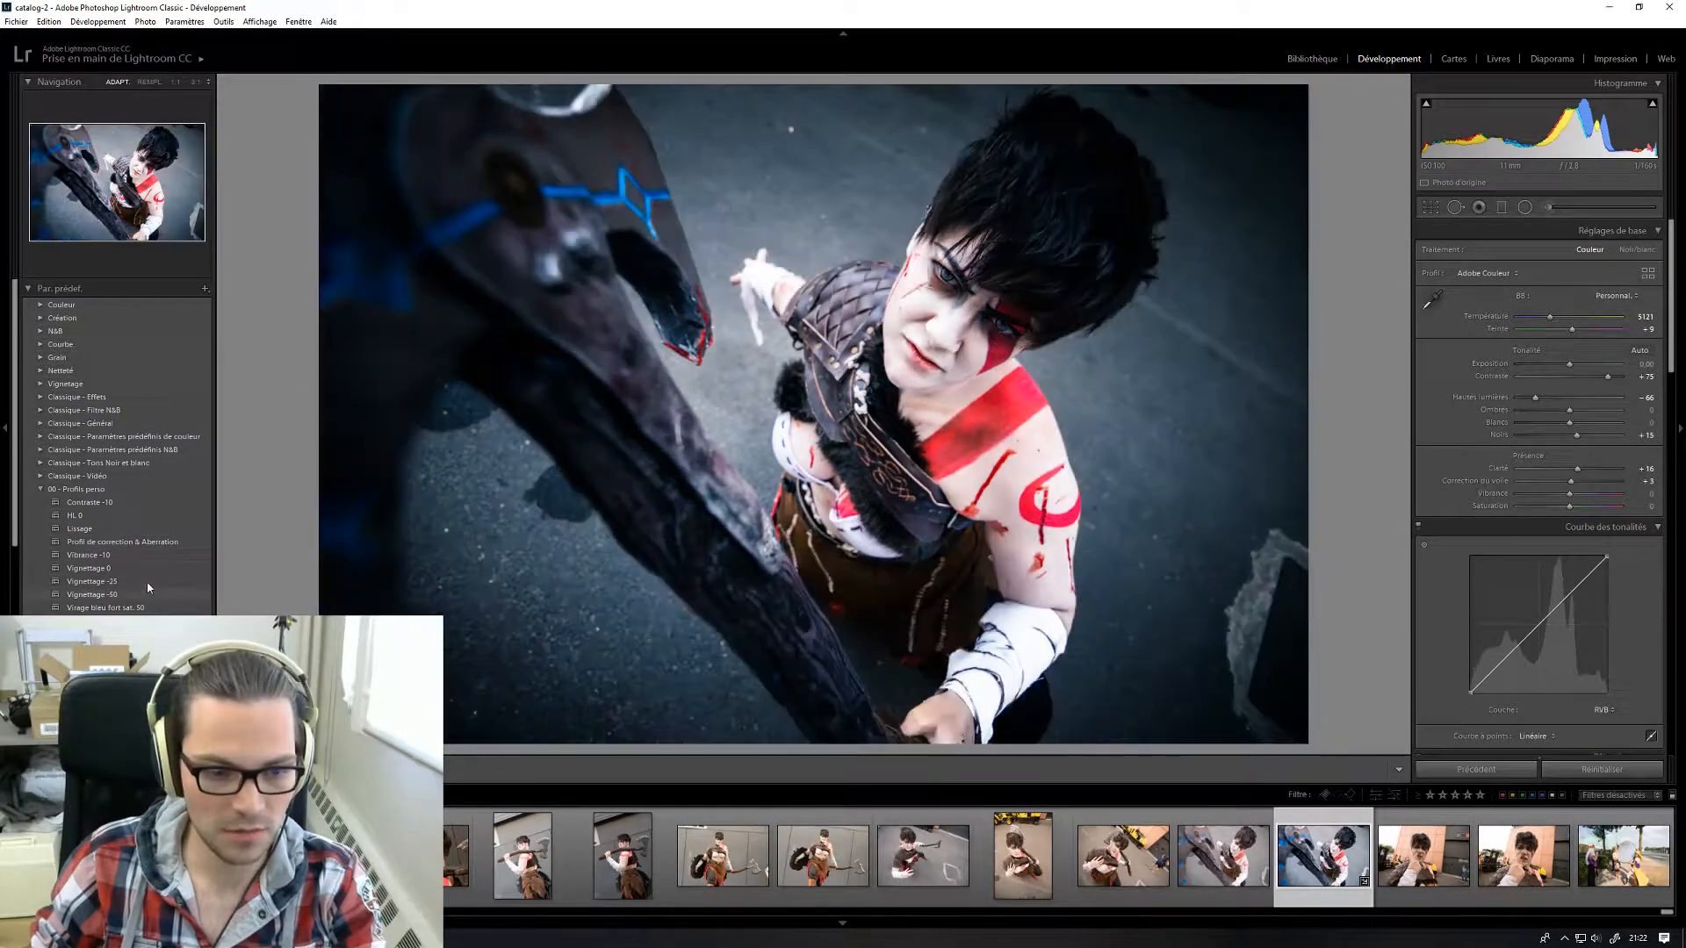
{"action": "left_click", "coordinate": [146, 582]}
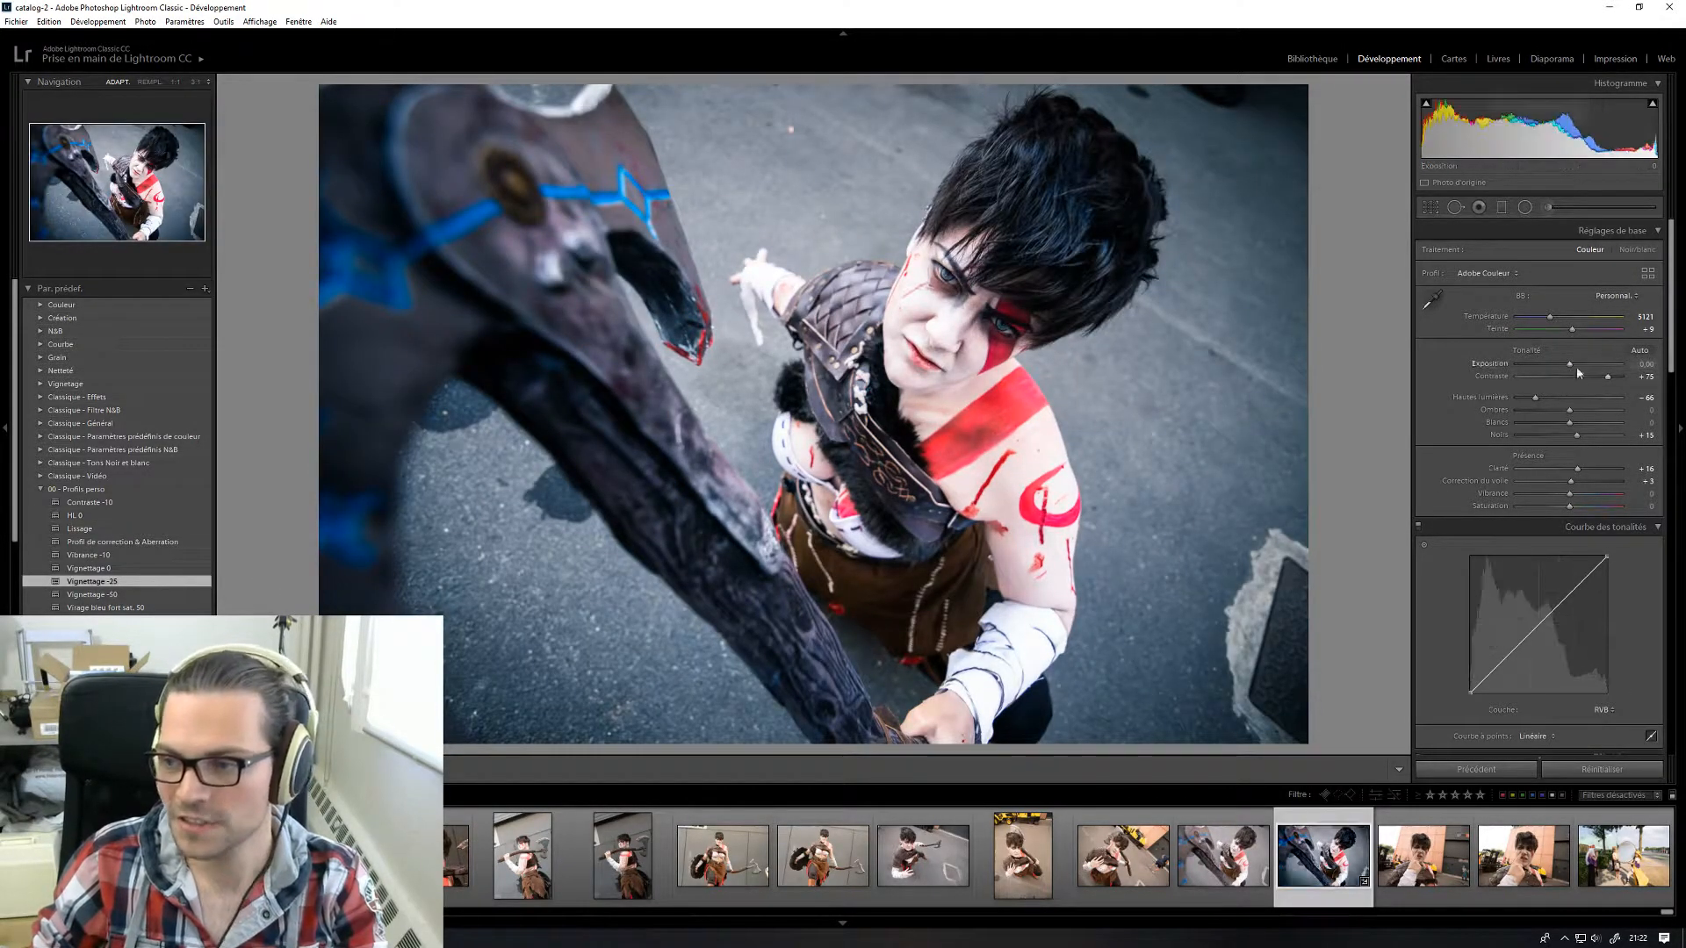
- Compensate for the vignette by setting exposure to +0.35, and lower the highlights to -100
{"action": "left_click_drag", "start_coordinate": [1570, 365], "coordinate": [1573, 371]}
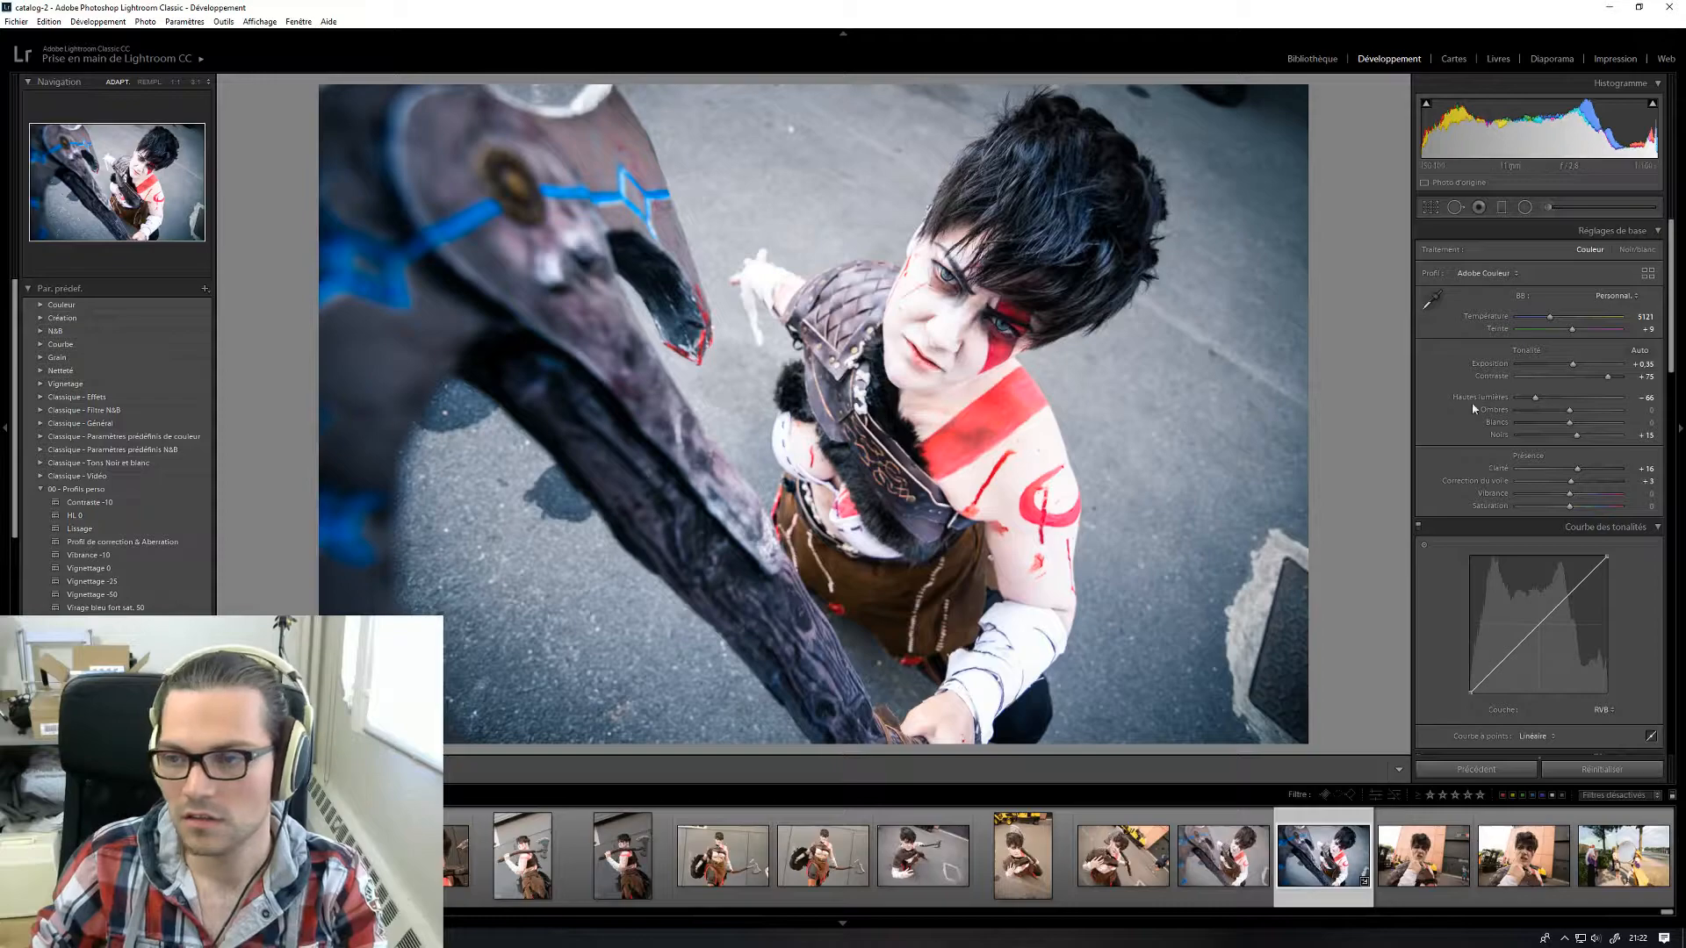
{"action": "left_click_drag", "start_coordinate": [1535, 397], "coordinate": [1522, 399]}
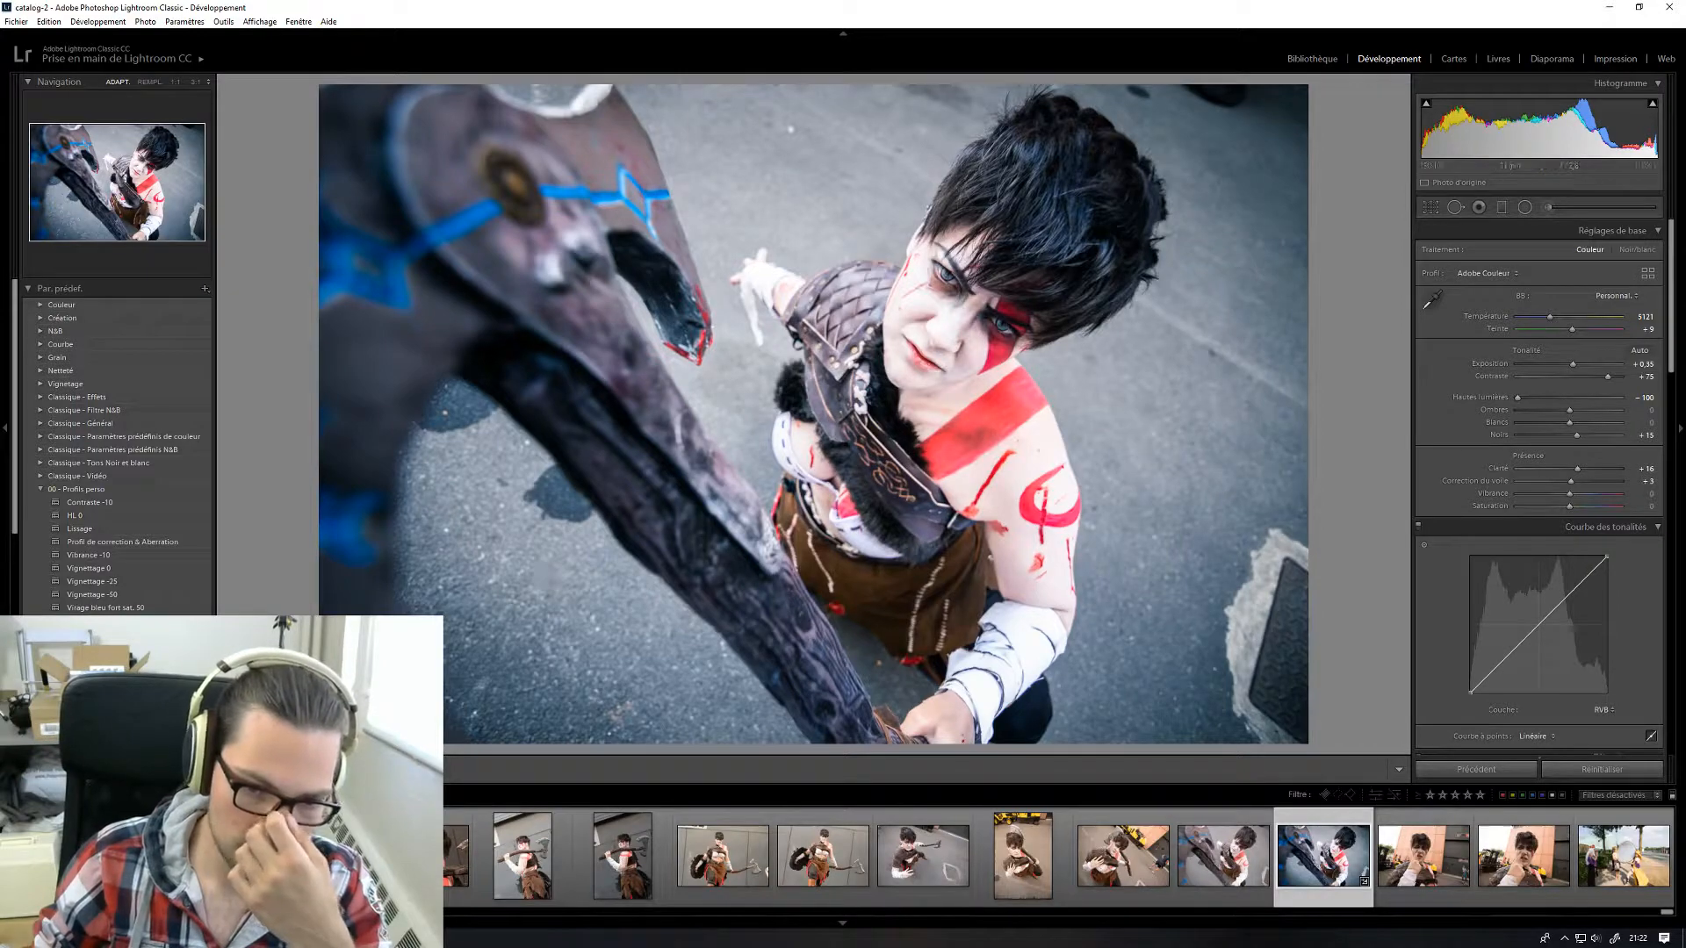
- Compare the vignetted photo side by side with the original and view it with the interface dimmed
{"action": "key", "text": "y"}
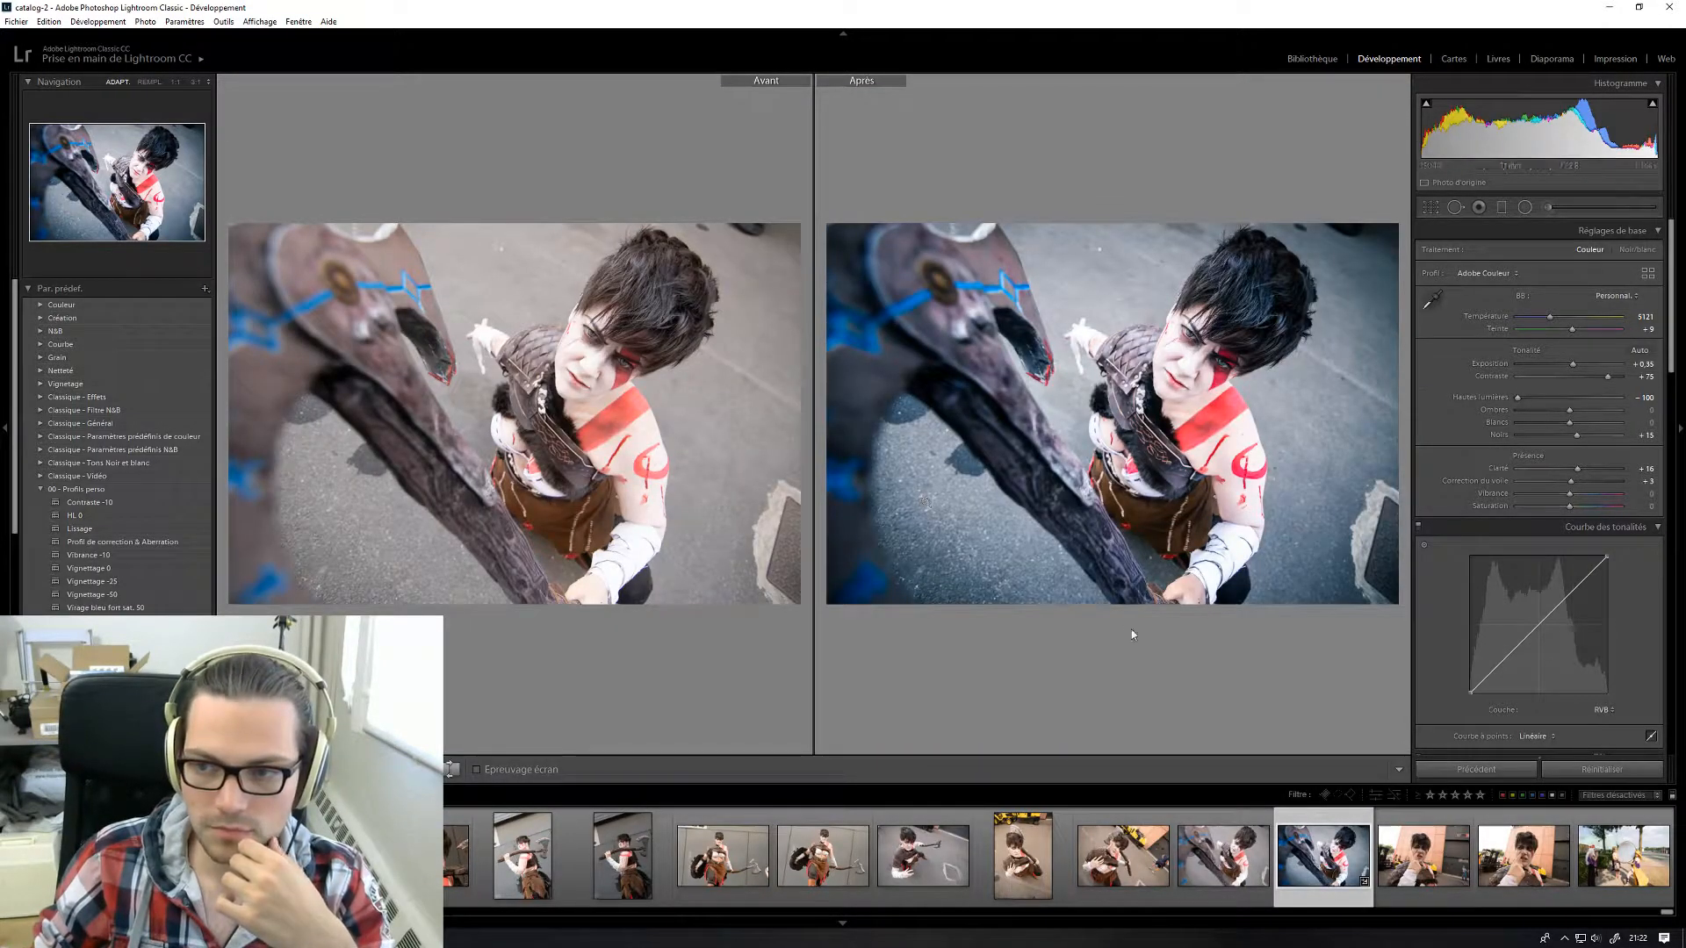
{"action": "key", "text": "y"}
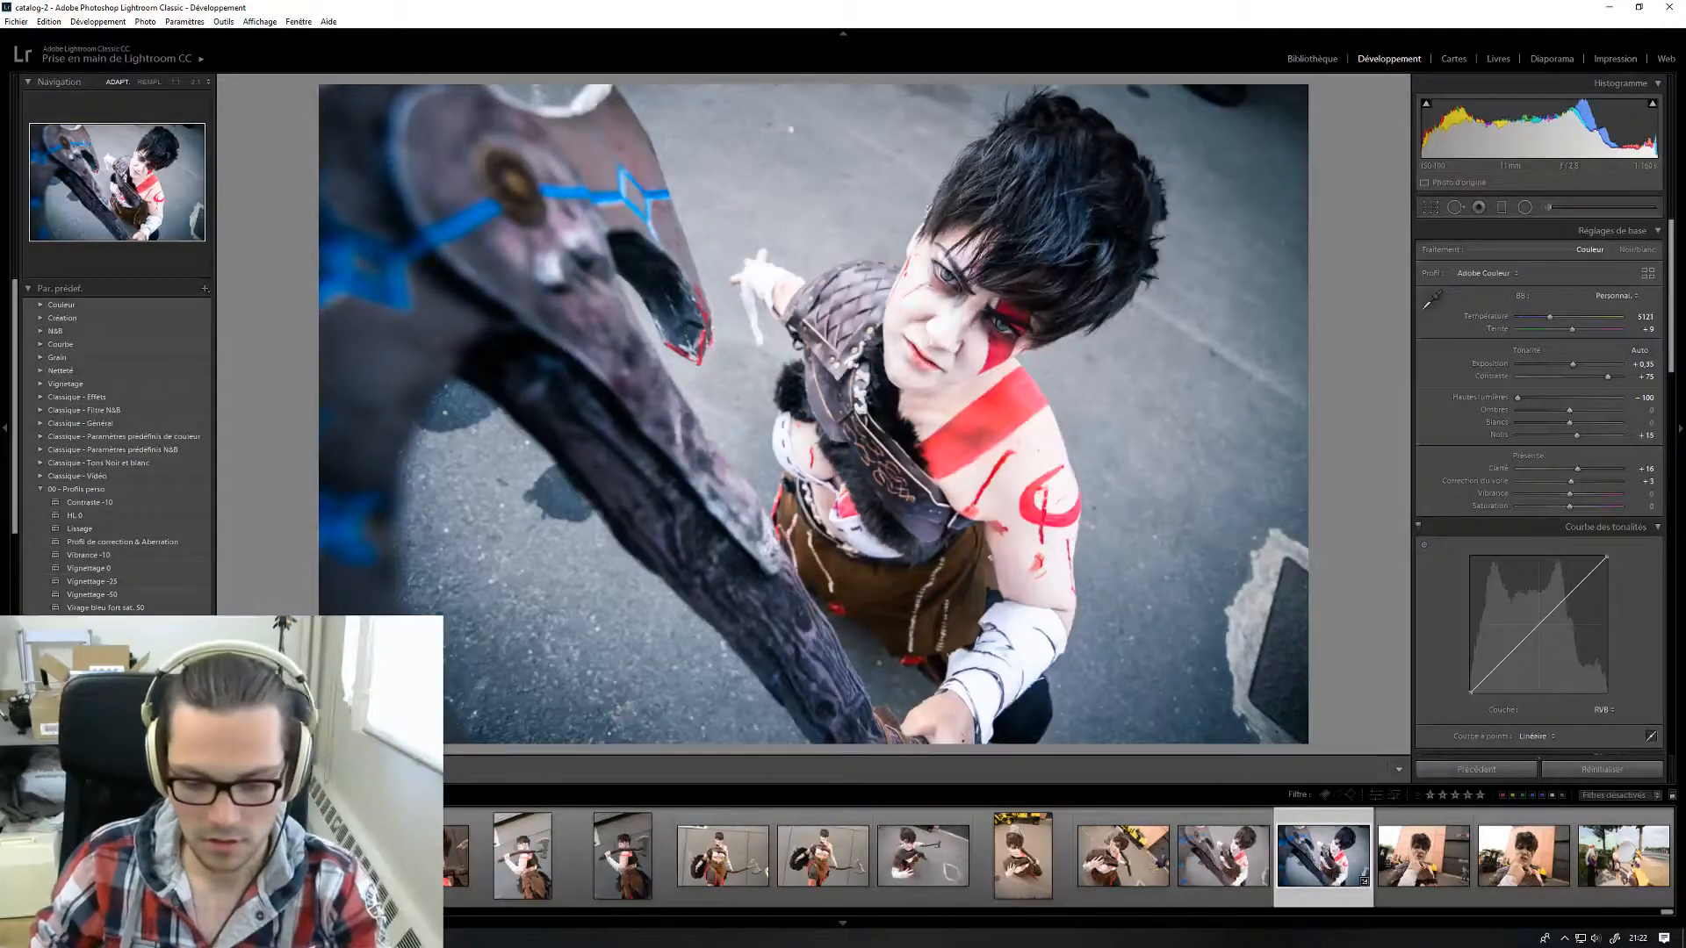
{"action": "key", "text": "l"}
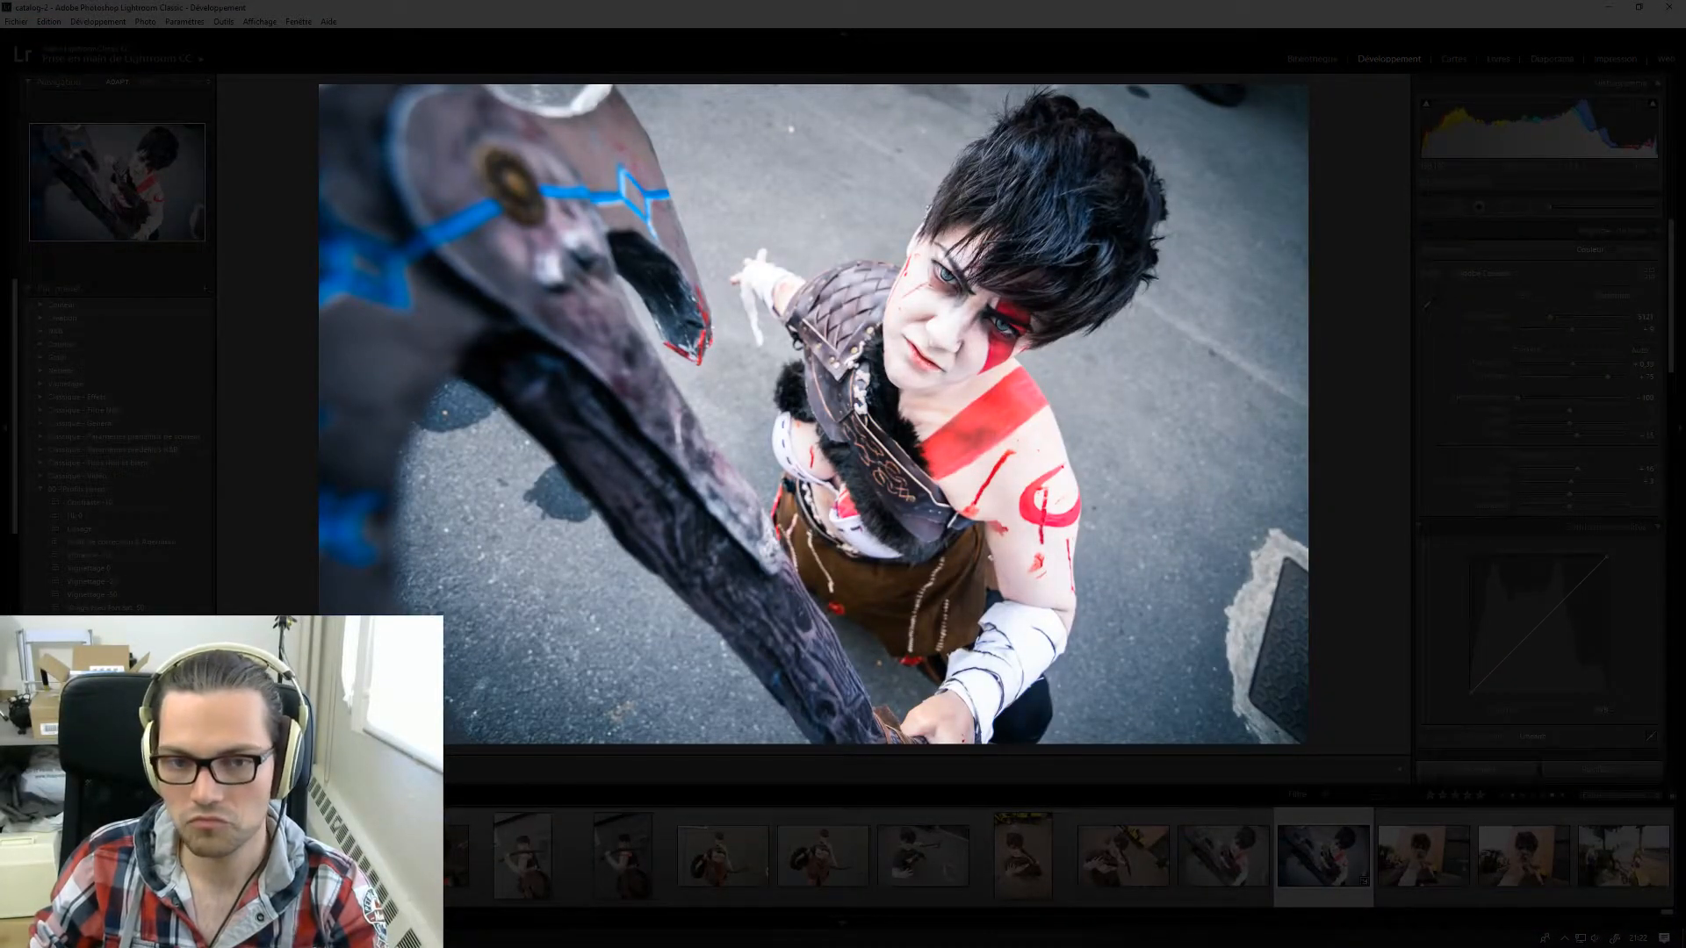
{"action": "key", "text": "l"}
{"action": "key", "text": "l"}
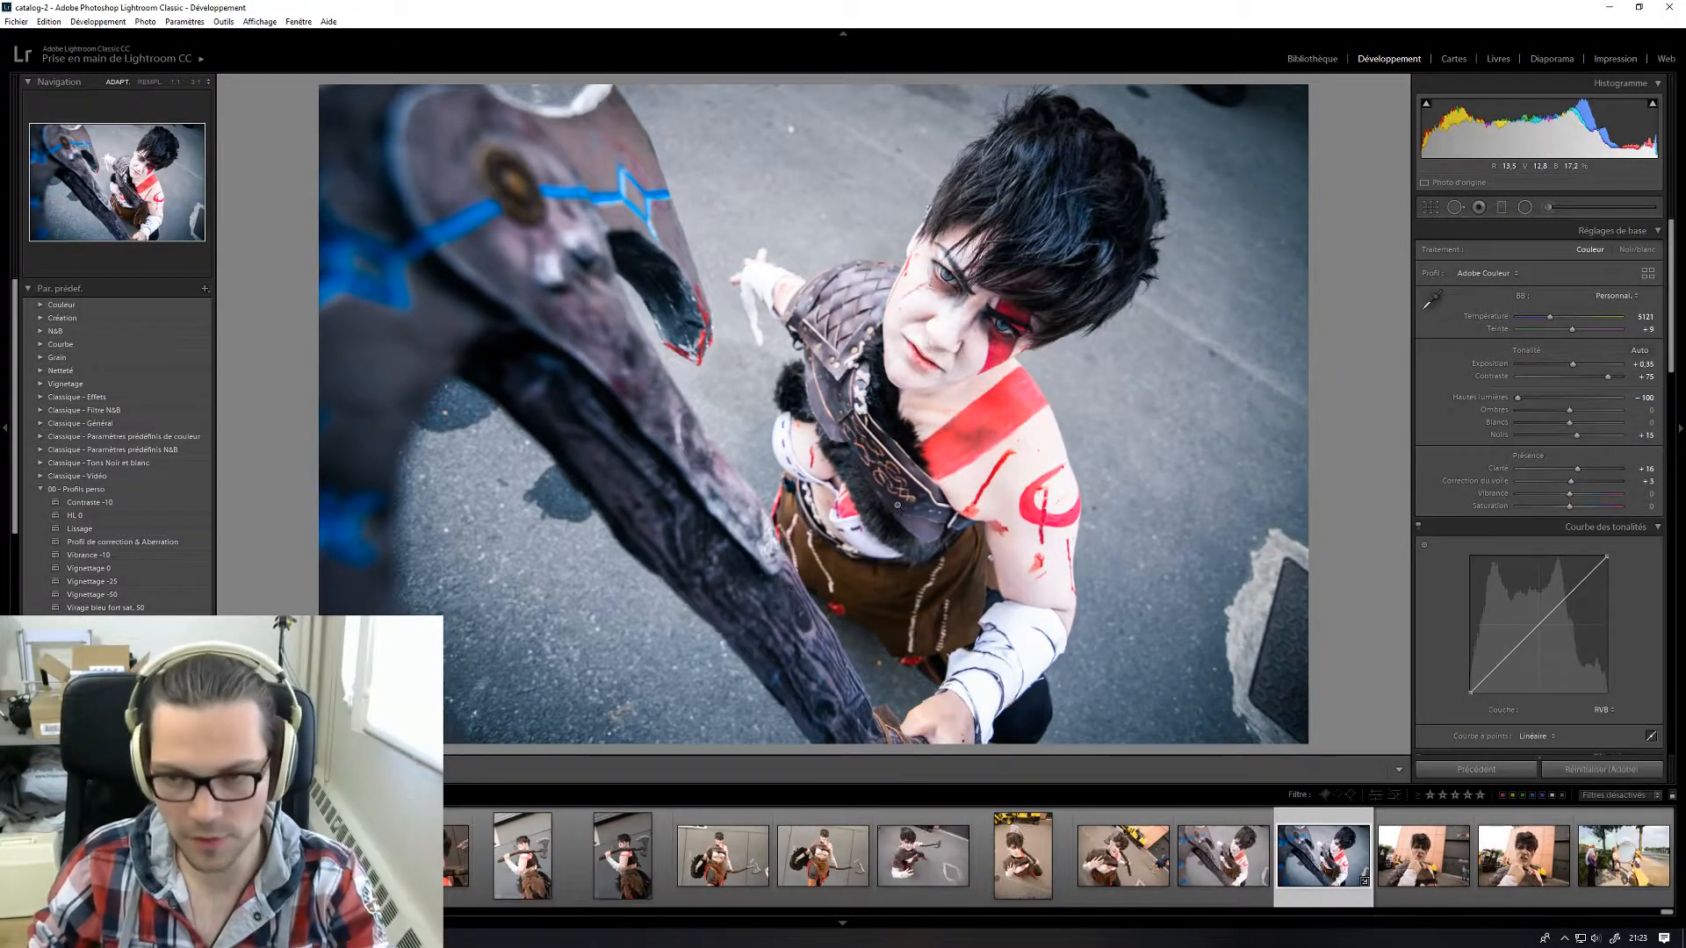
- Export the retouched high-angle photo
{"action": "key", "text": "ctrl+shift+e"}
{"action": "left_click", "coordinate": [963, 729]}
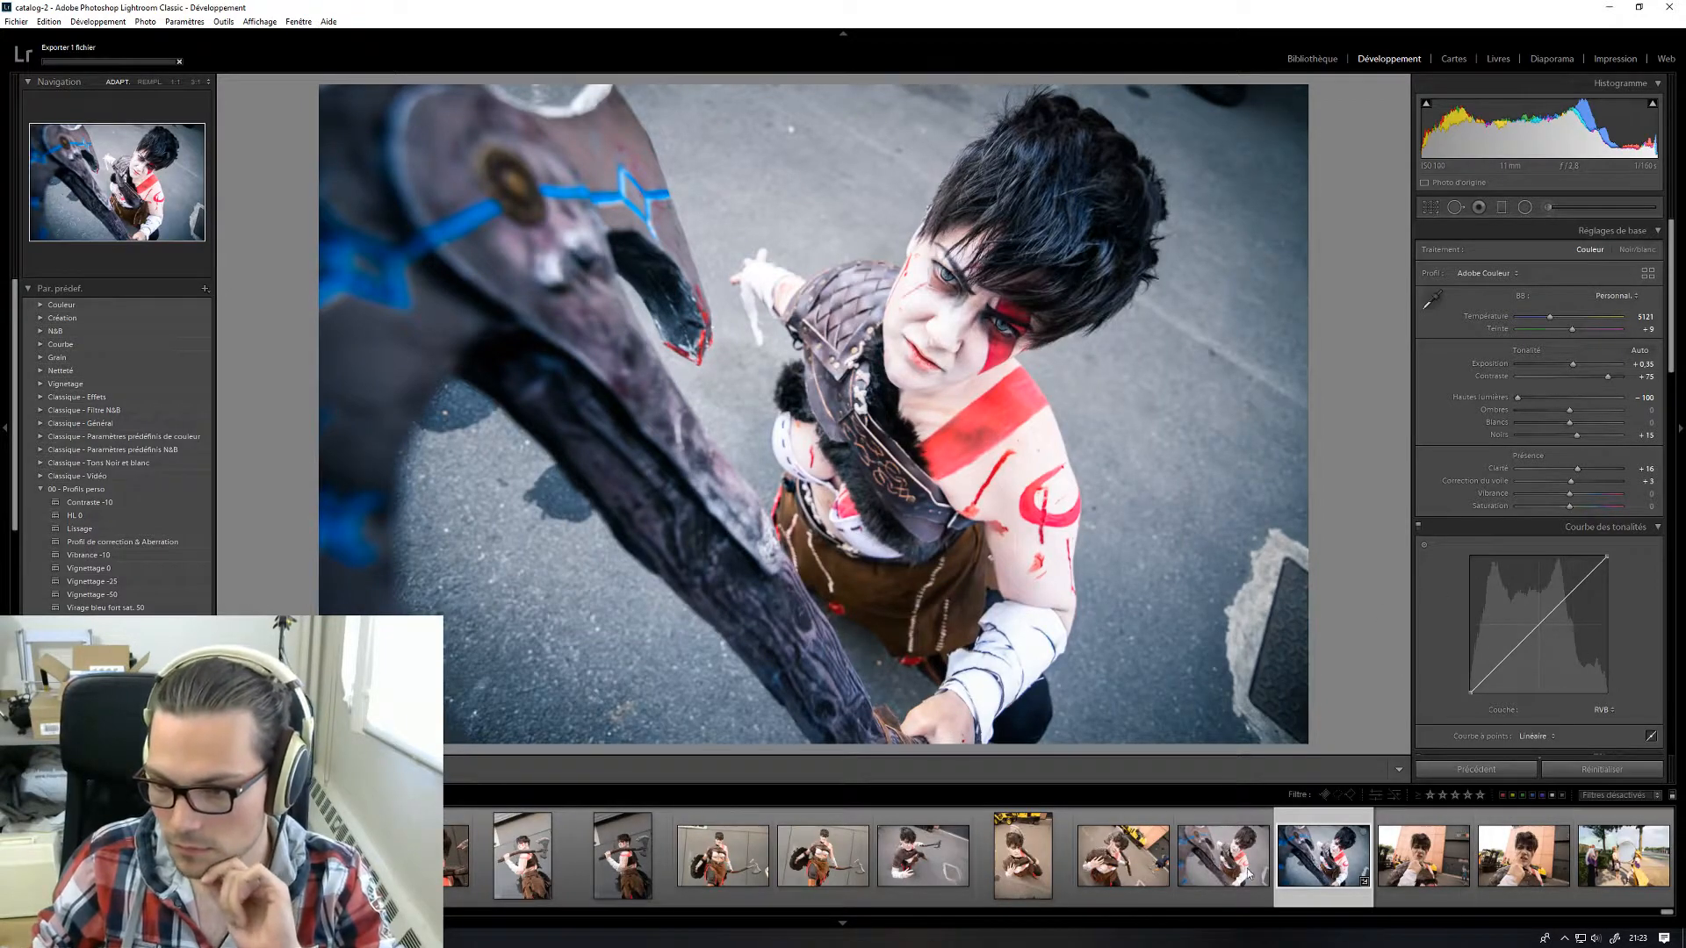
- Find the photo of the cosplayer eating a skewer with a photographer behind, and paste the copied develop settings onto it
{"action": "scroll", "coordinate": [1086, 869], "scroll_direction": "down", "scroll_amount": 5}
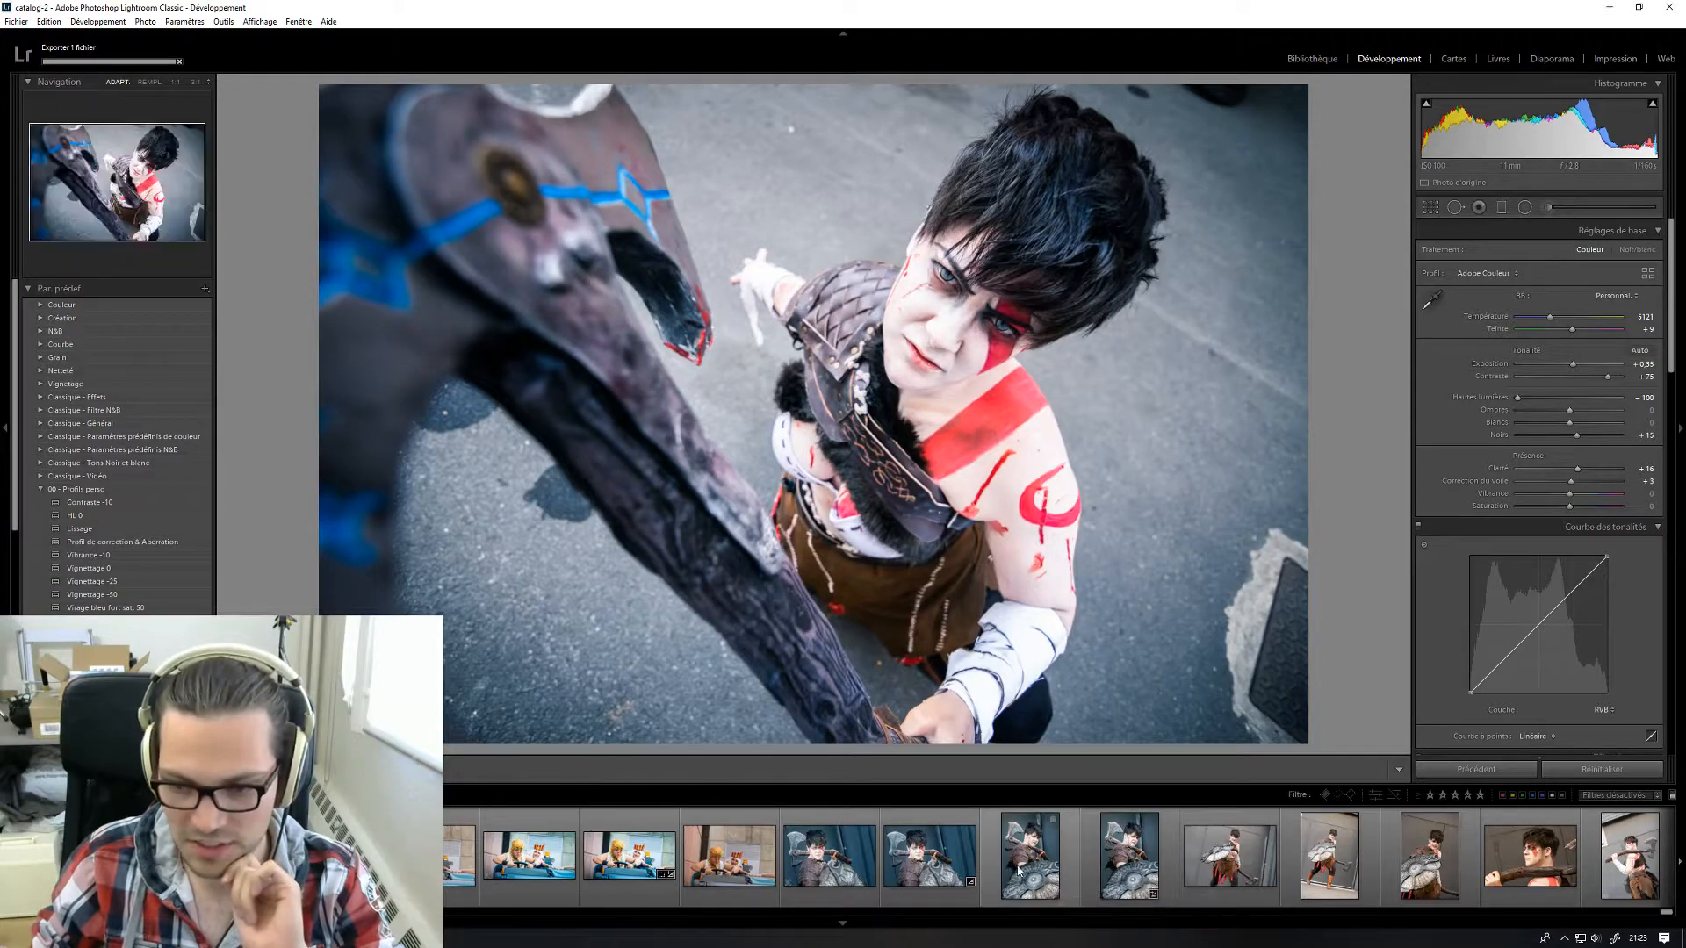
{"action": "scroll", "coordinate": [941, 880], "scroll_direction": "down", "scroll_amount": 5}
{"action": "scroll", "coordinate": [950, 872], "scroll_direction": "down", "scroll_amount": 5}
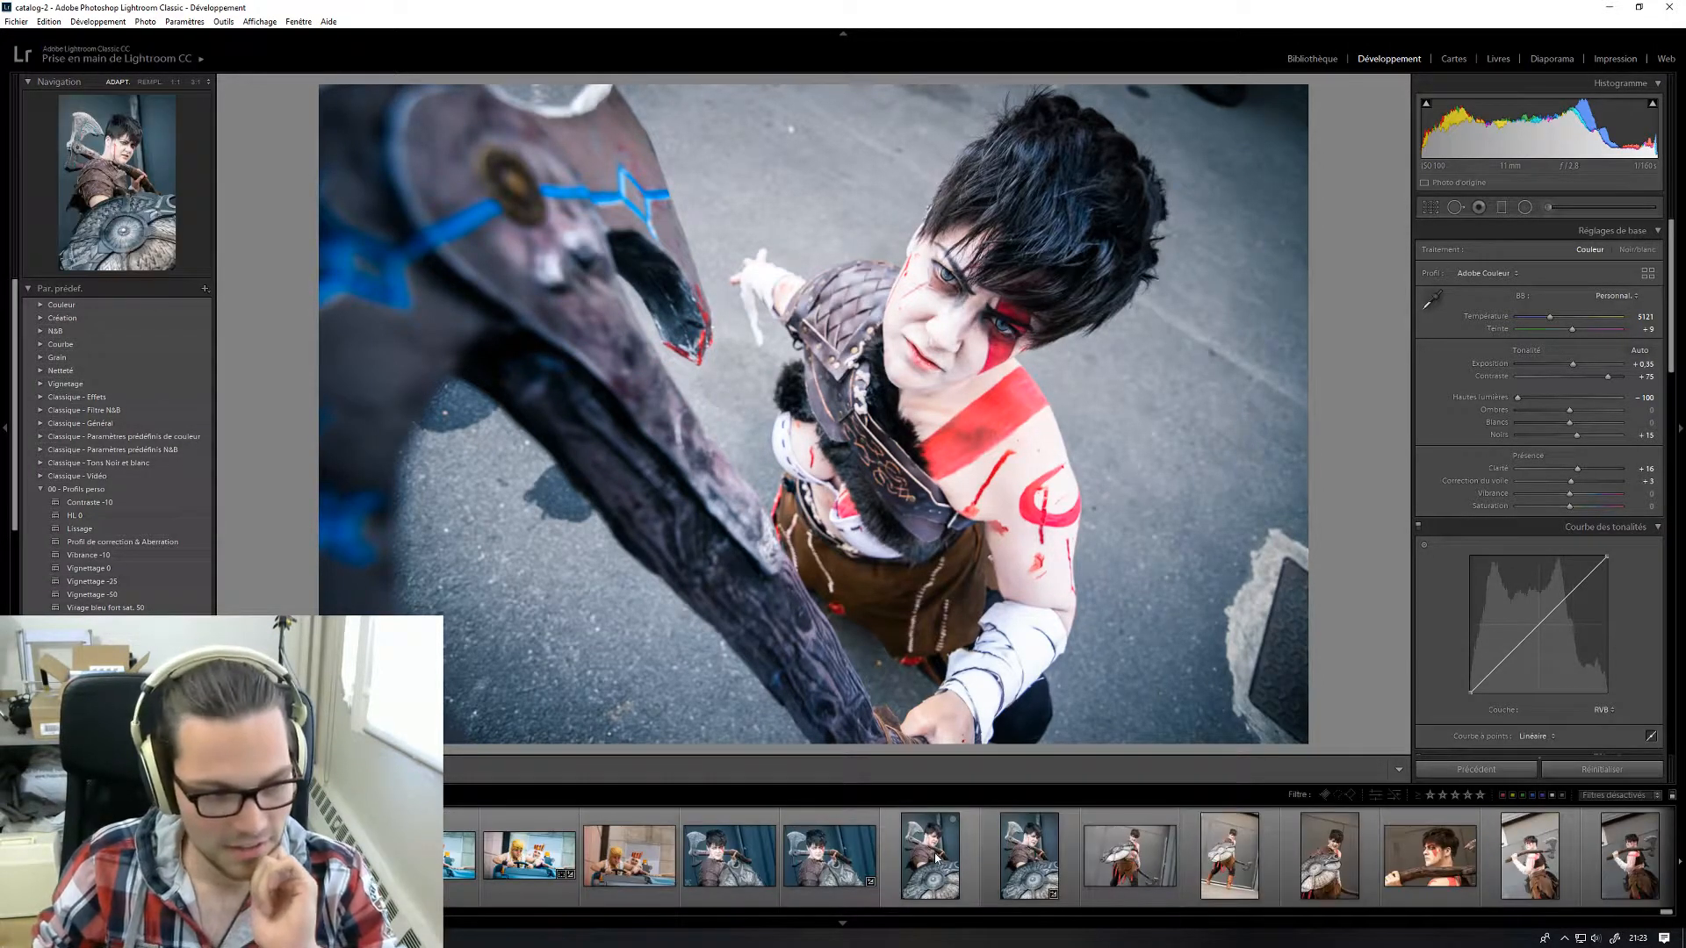
{"action": "scroll", "coordinate": [913, 869], "scroll_direction": "down", "scroll_amount": 5}
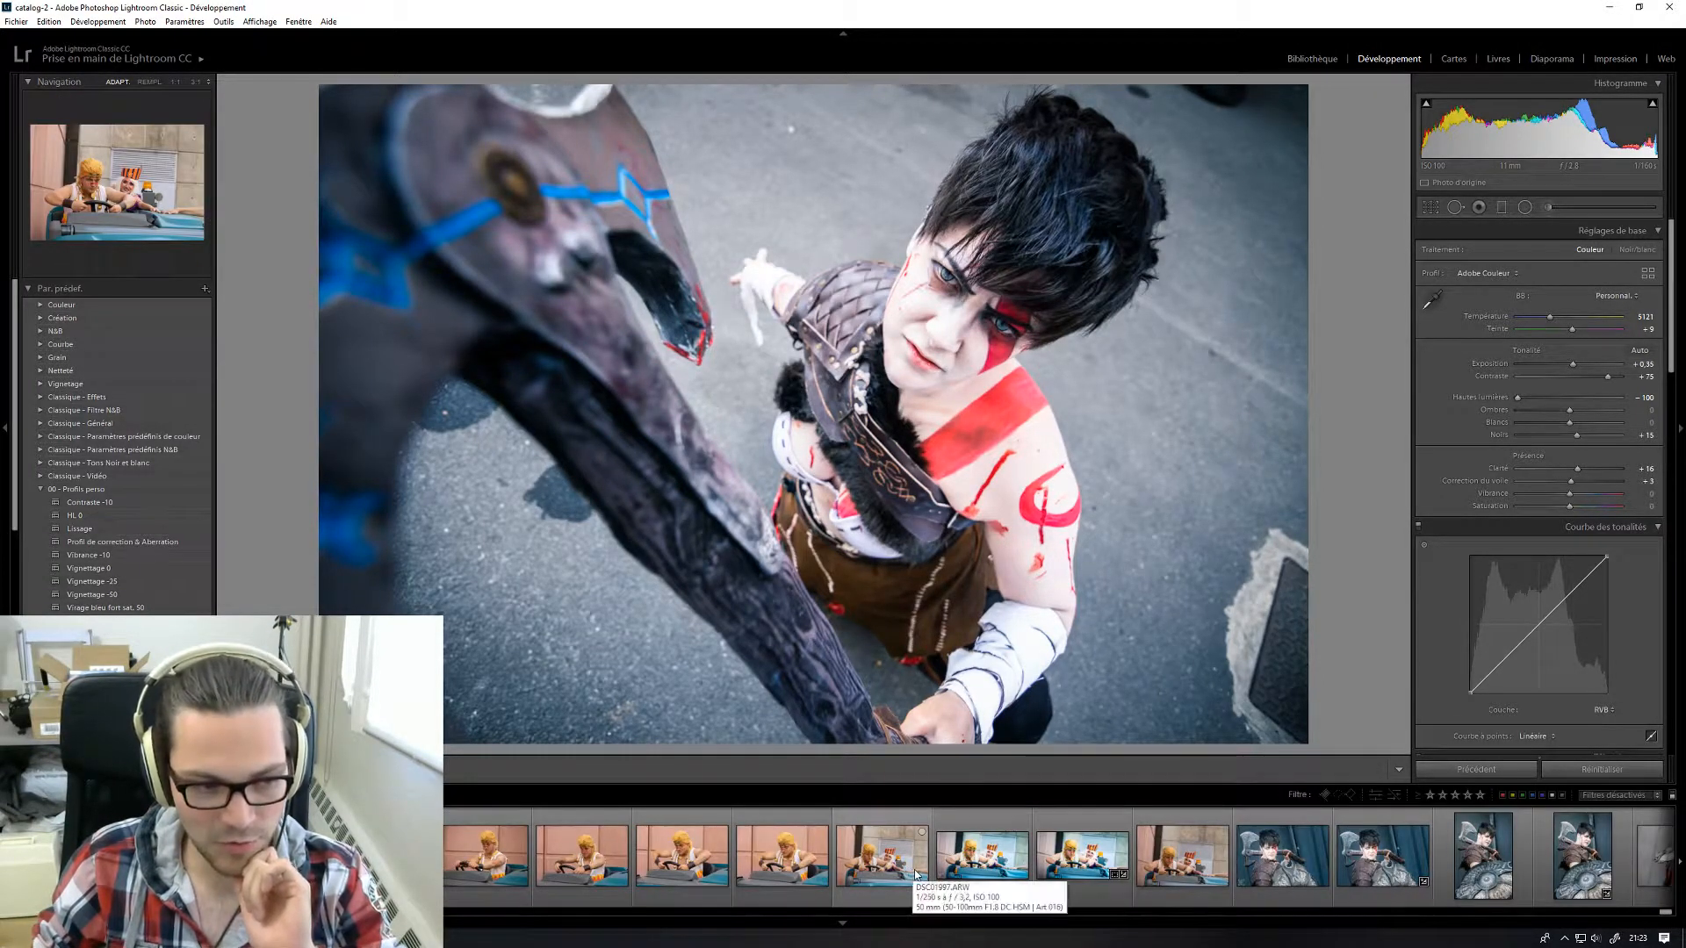
{"action": "scroll", "coordinate": [913, 870], "scroll_direction": "down", "scroll_amount": 5}
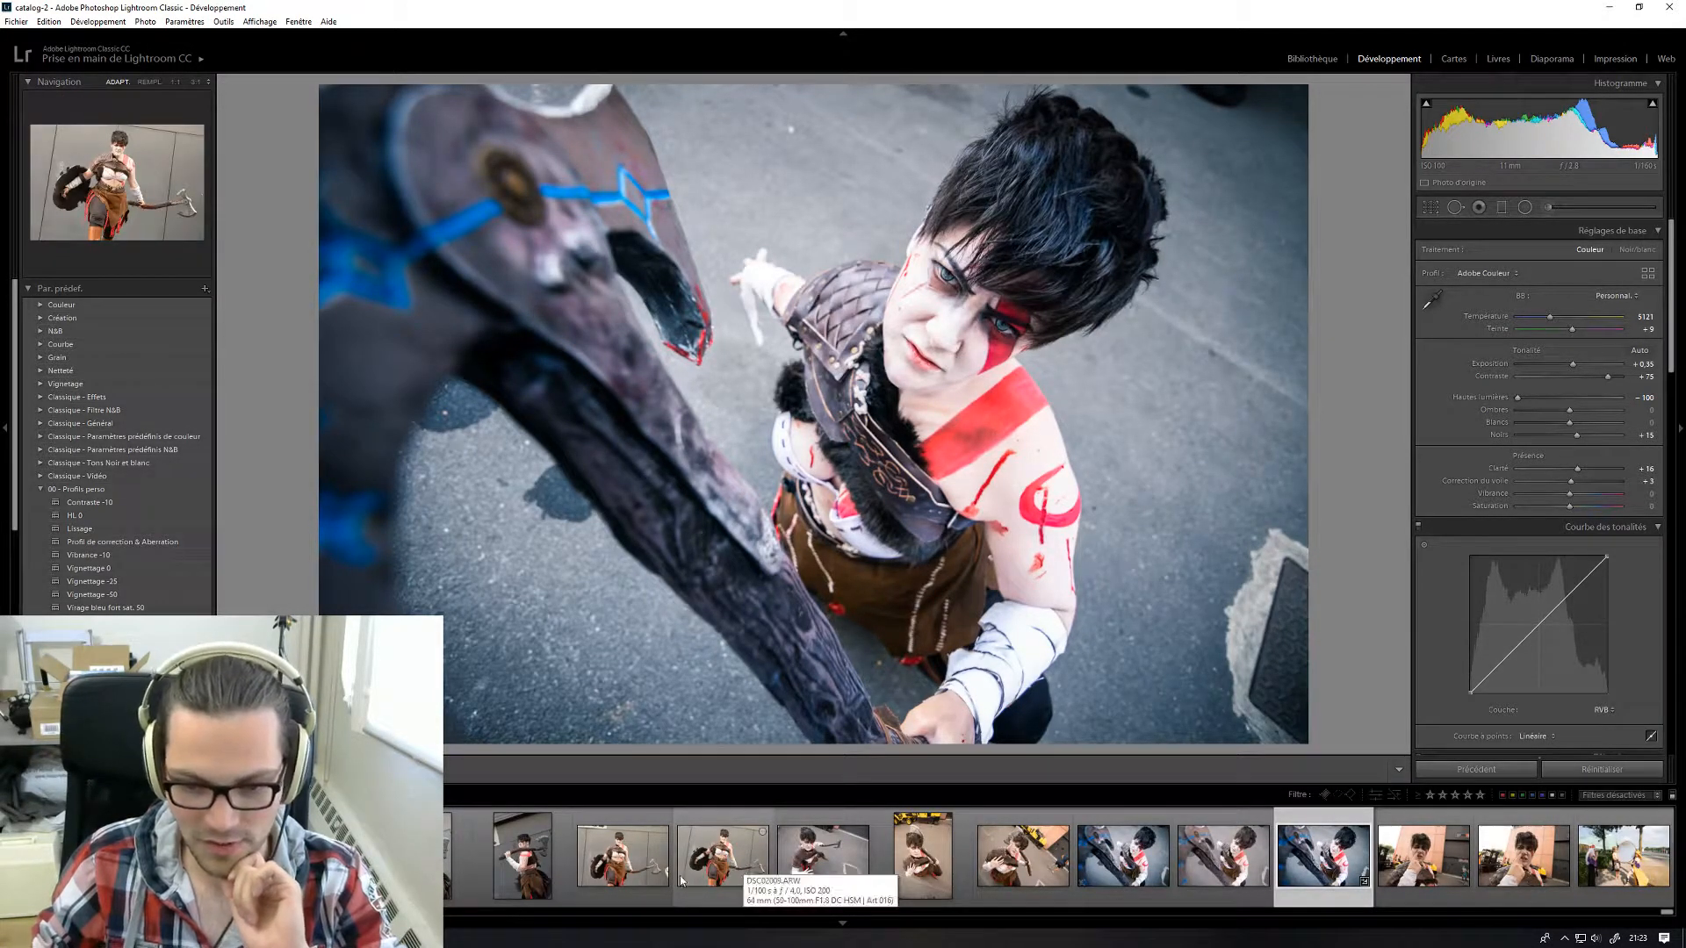
{"action": "scroll", "coordinate": [743, 871], "scroll_direction": "up", "scroll_amount": 5}
{"action": "scroll", "coordinate": [456, 869], "scroll_direction": "up", "scroll_amount": 5}
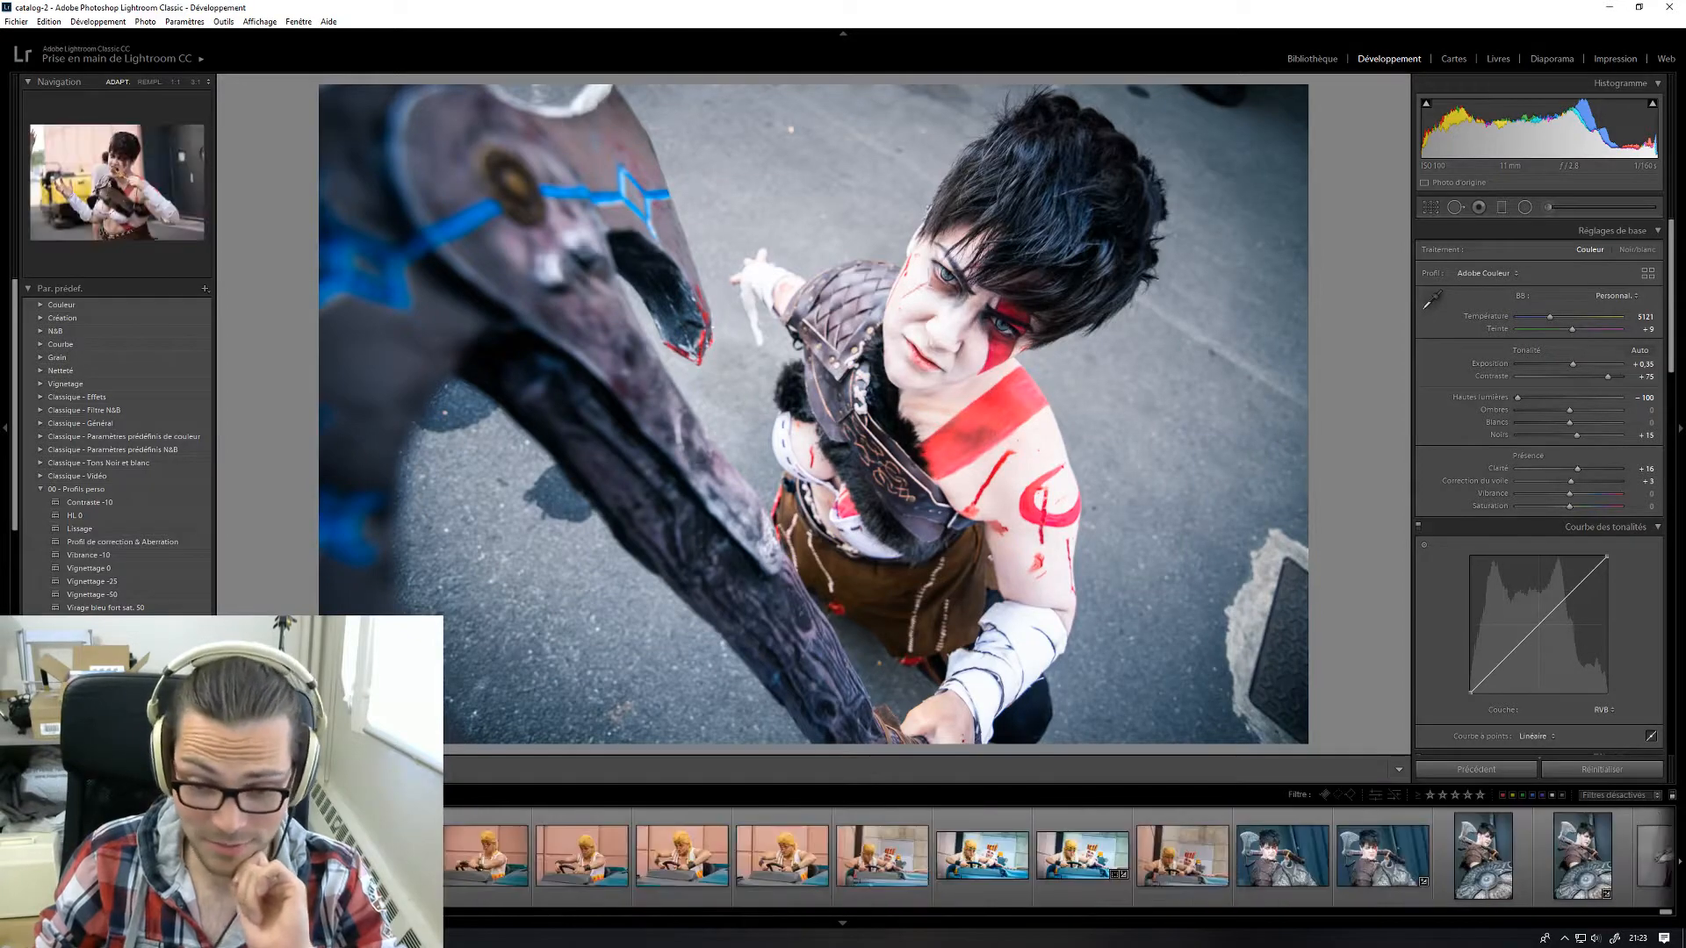
{"action": "scroll", "coordinate": [456, 869], "scroll_direction": "up", "scroll_amount": 5}
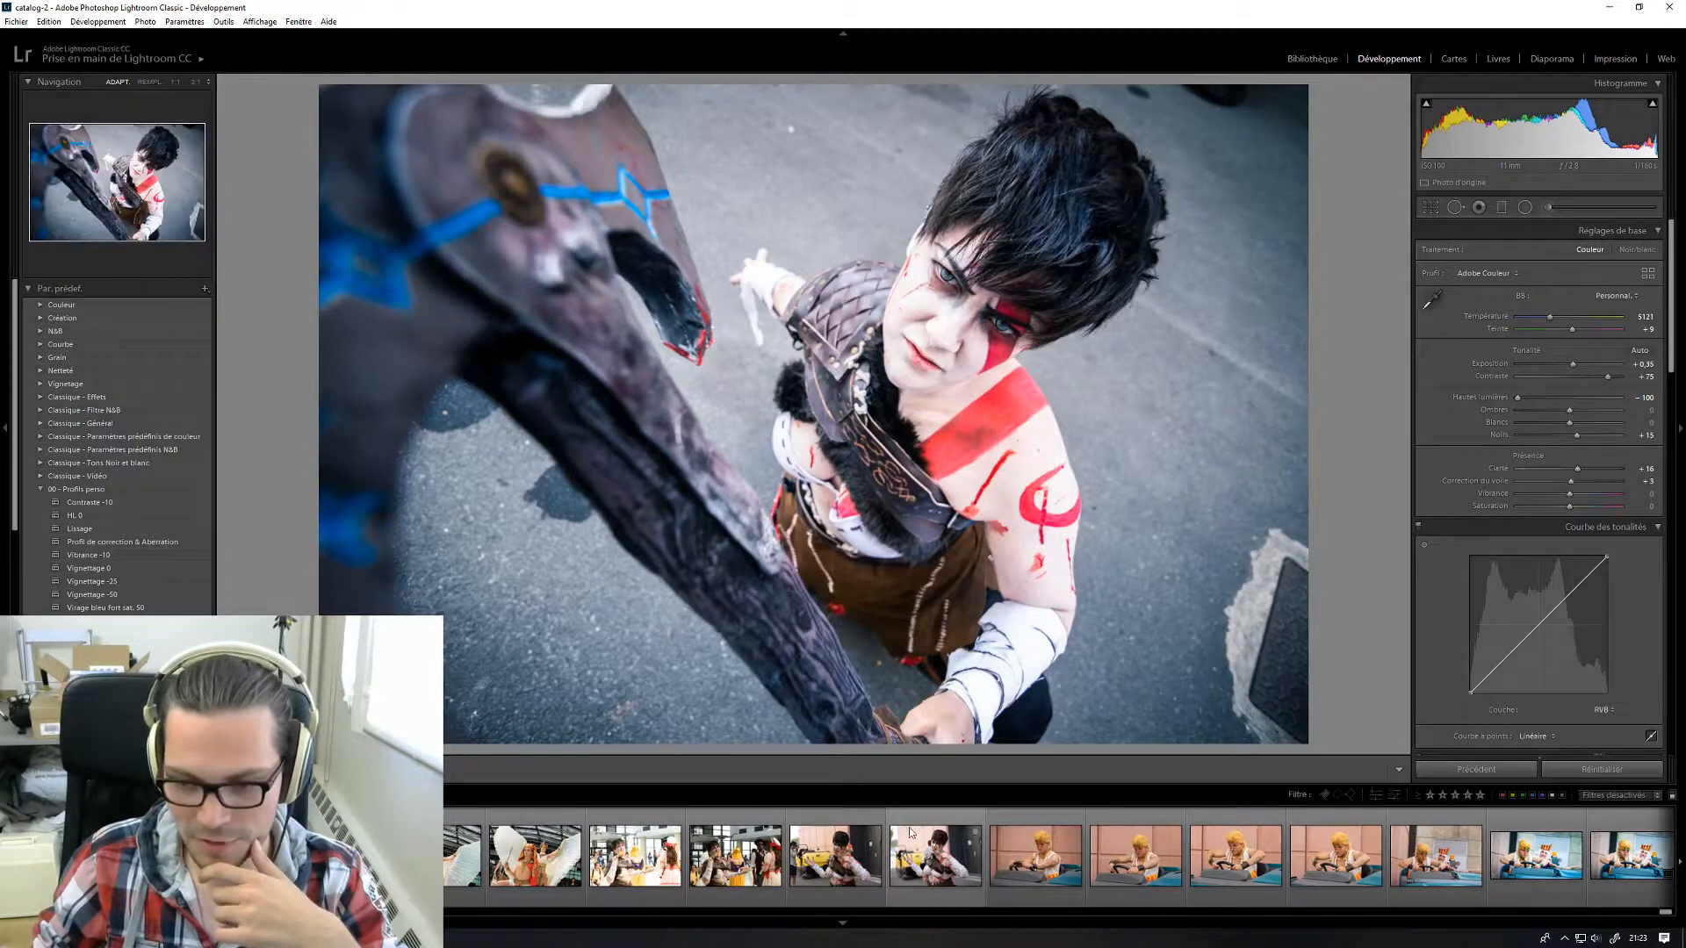
{"action": "left_click", "coordinate": [915, 865]}
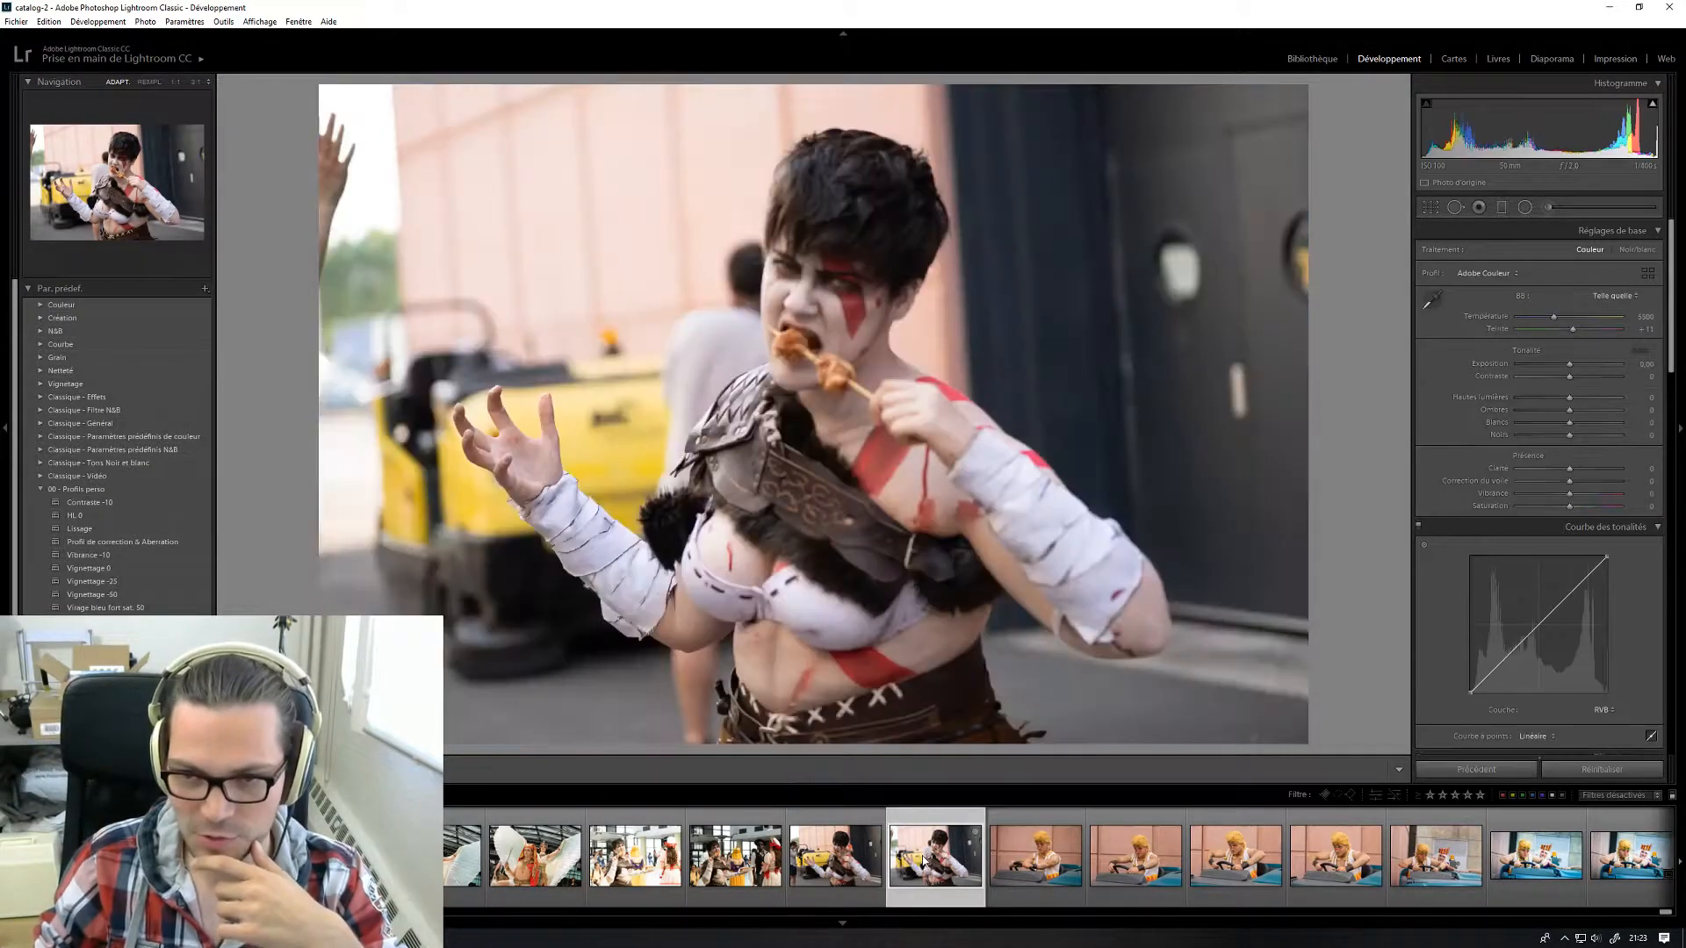
{"action": "left_click", "coordinate": [858, 868]}
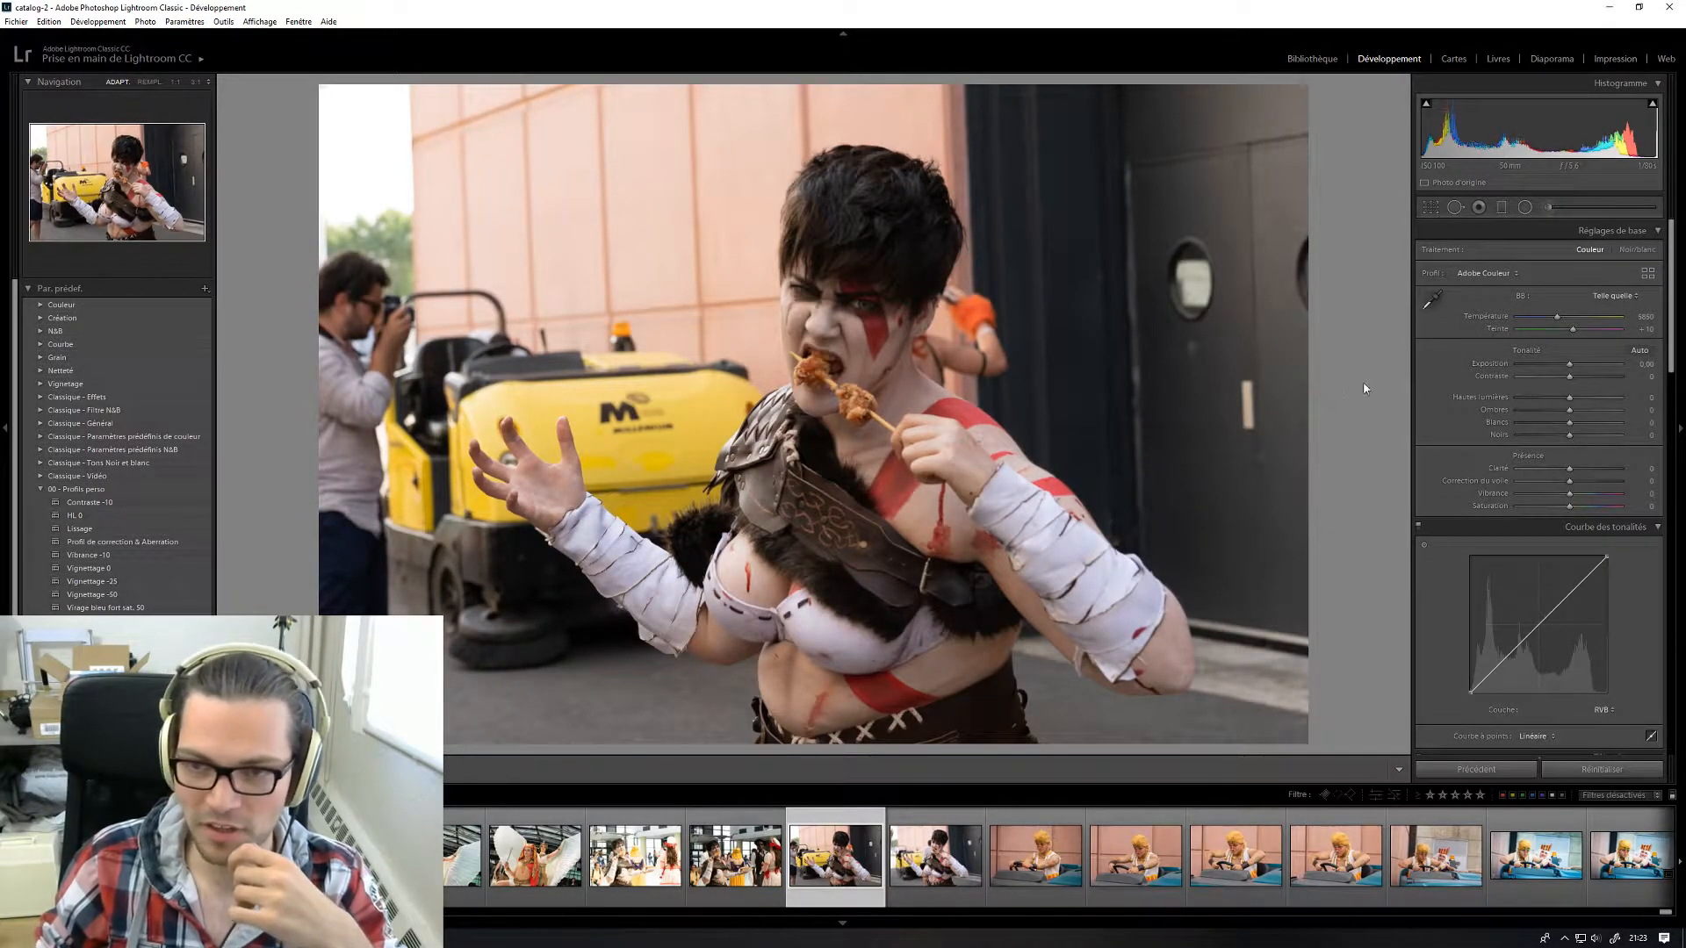
{"action": "key", "text": "ctrl+shift+v"}
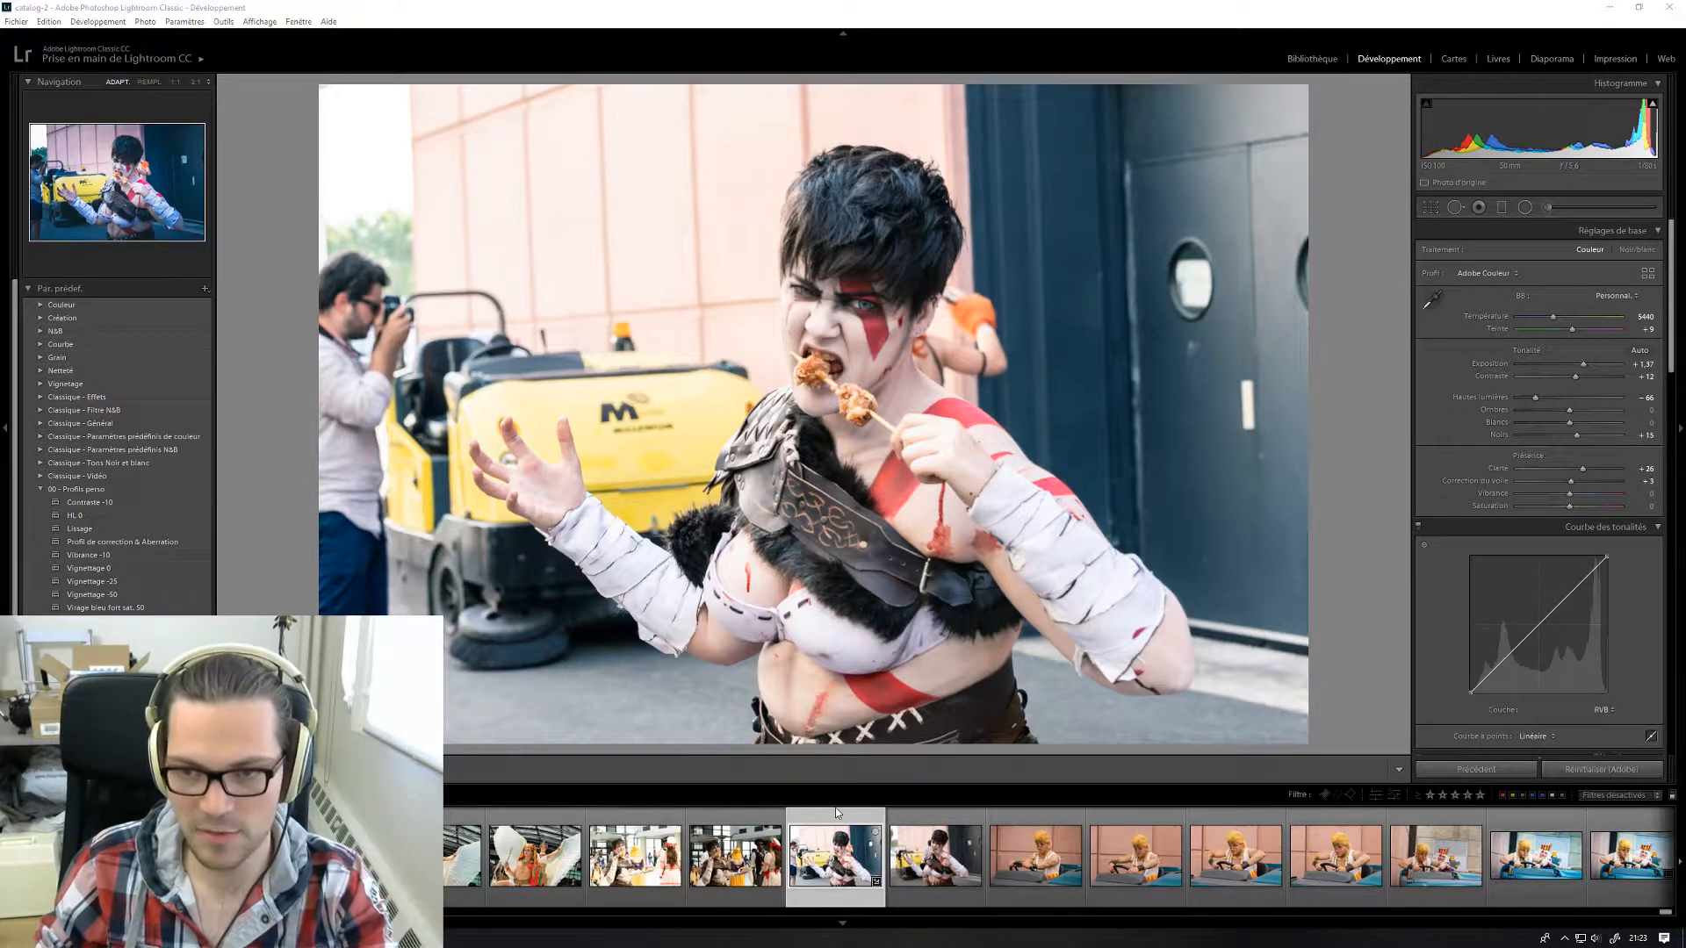
- Export the skewer photo as a JPEG at quality 60 with the user preset that targets the 2017 folder
{"action": "key", "text": "ctrl+shift+e"}
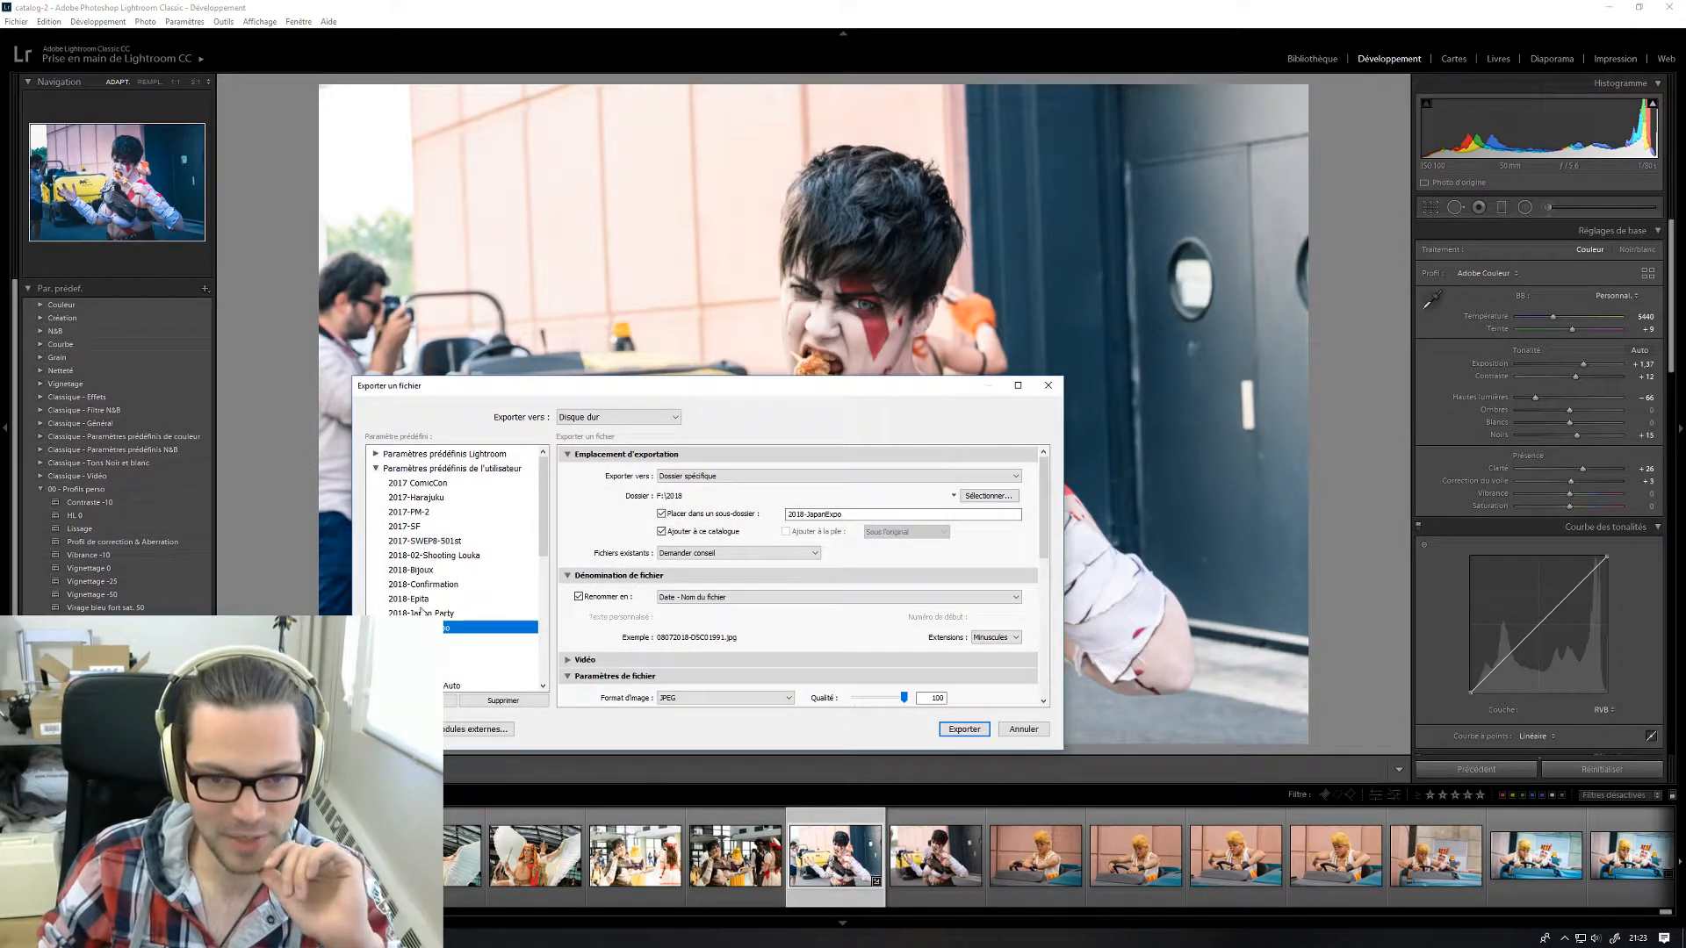
{"action": "scroll", "coordinate": [458, 667], "scroll_direction": "down", "scroll_amount": 2}
{"action": "left_click", "coordinate": [474, 667]}
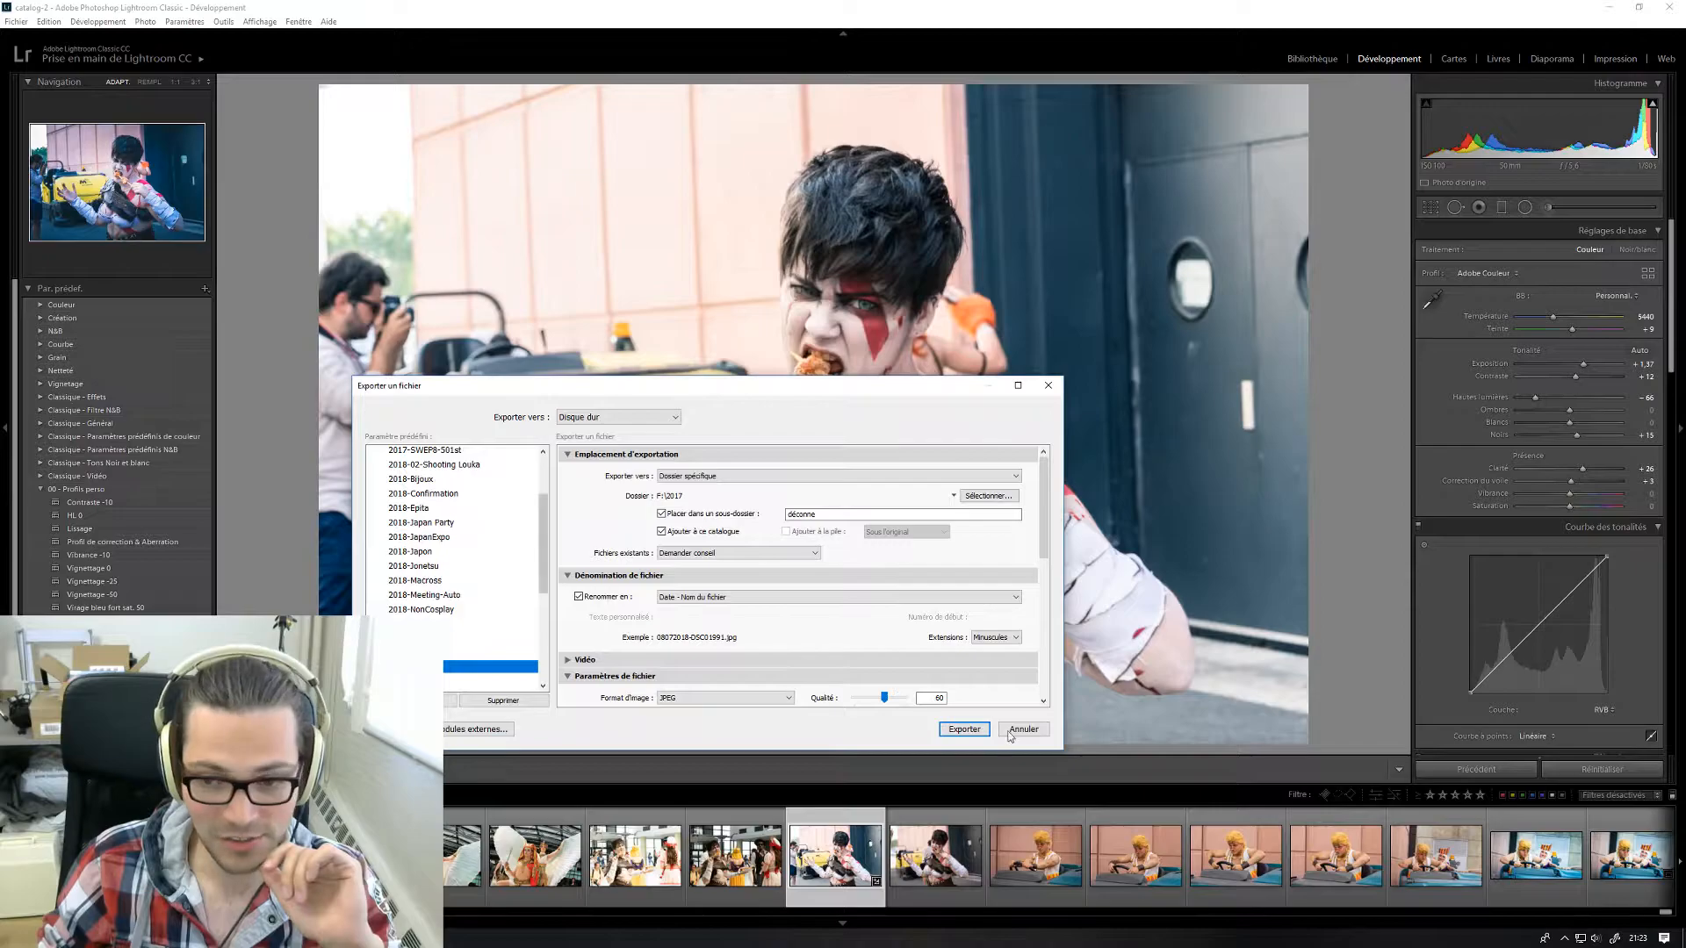
{"action": "left_click", "coordinate": [962, 729]}
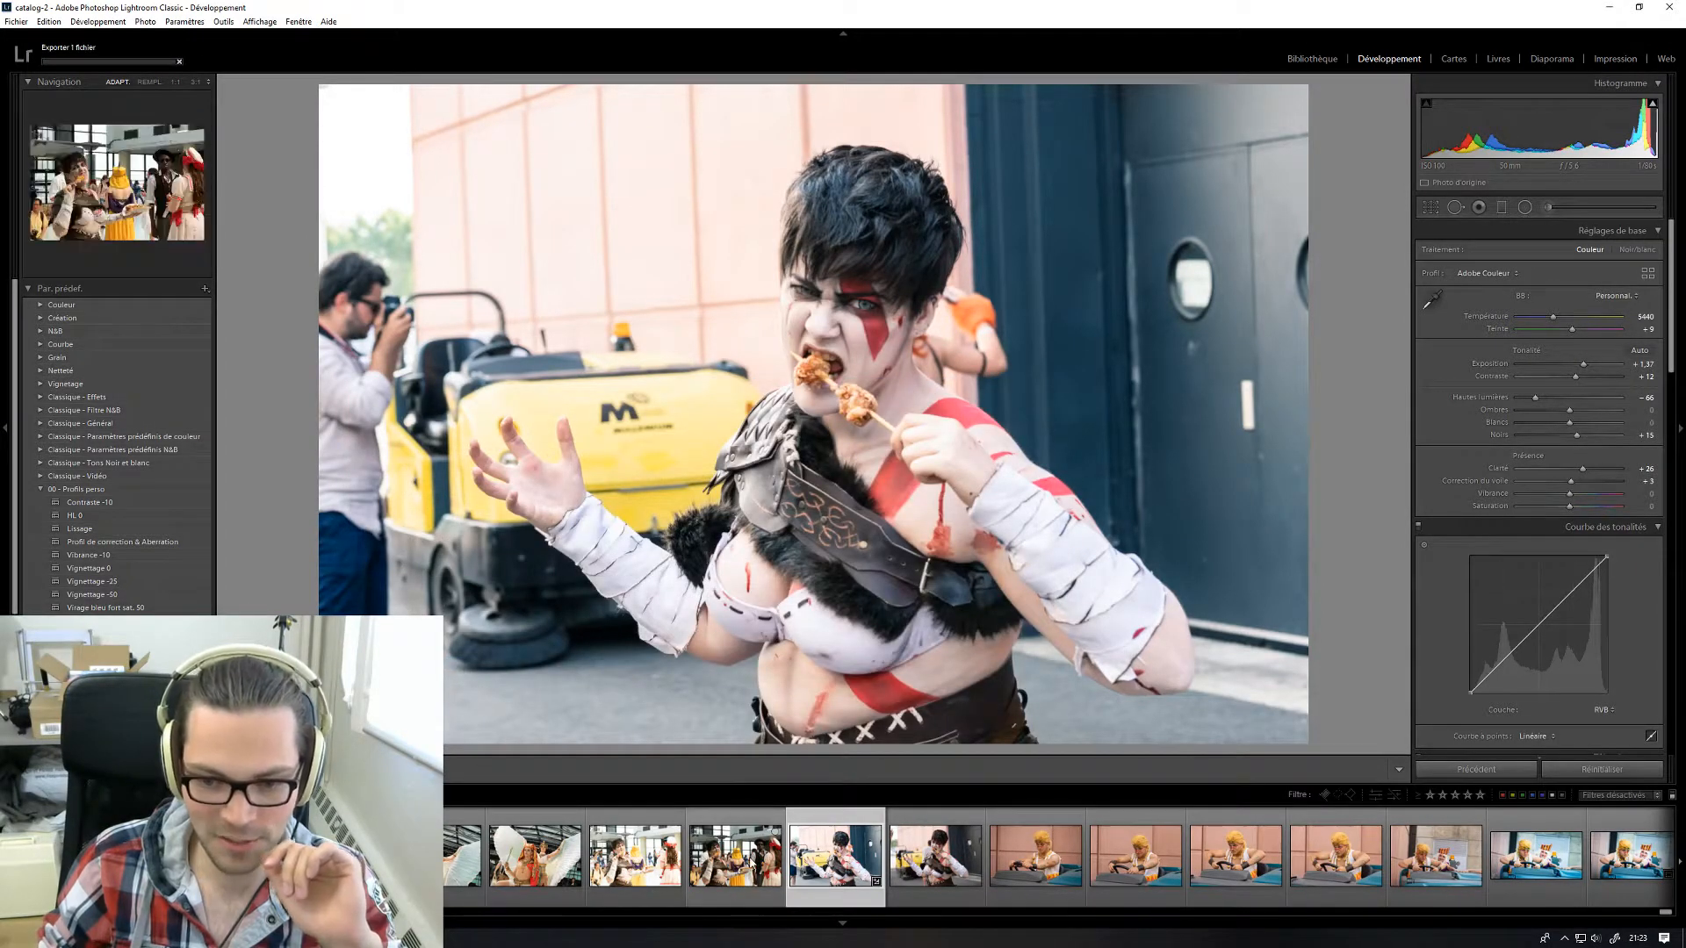
- Find and open the landscape photo of the purple-haired cosplayer and inspect the face up close
{"action": "left_click", "coordinate": [549, 871]}
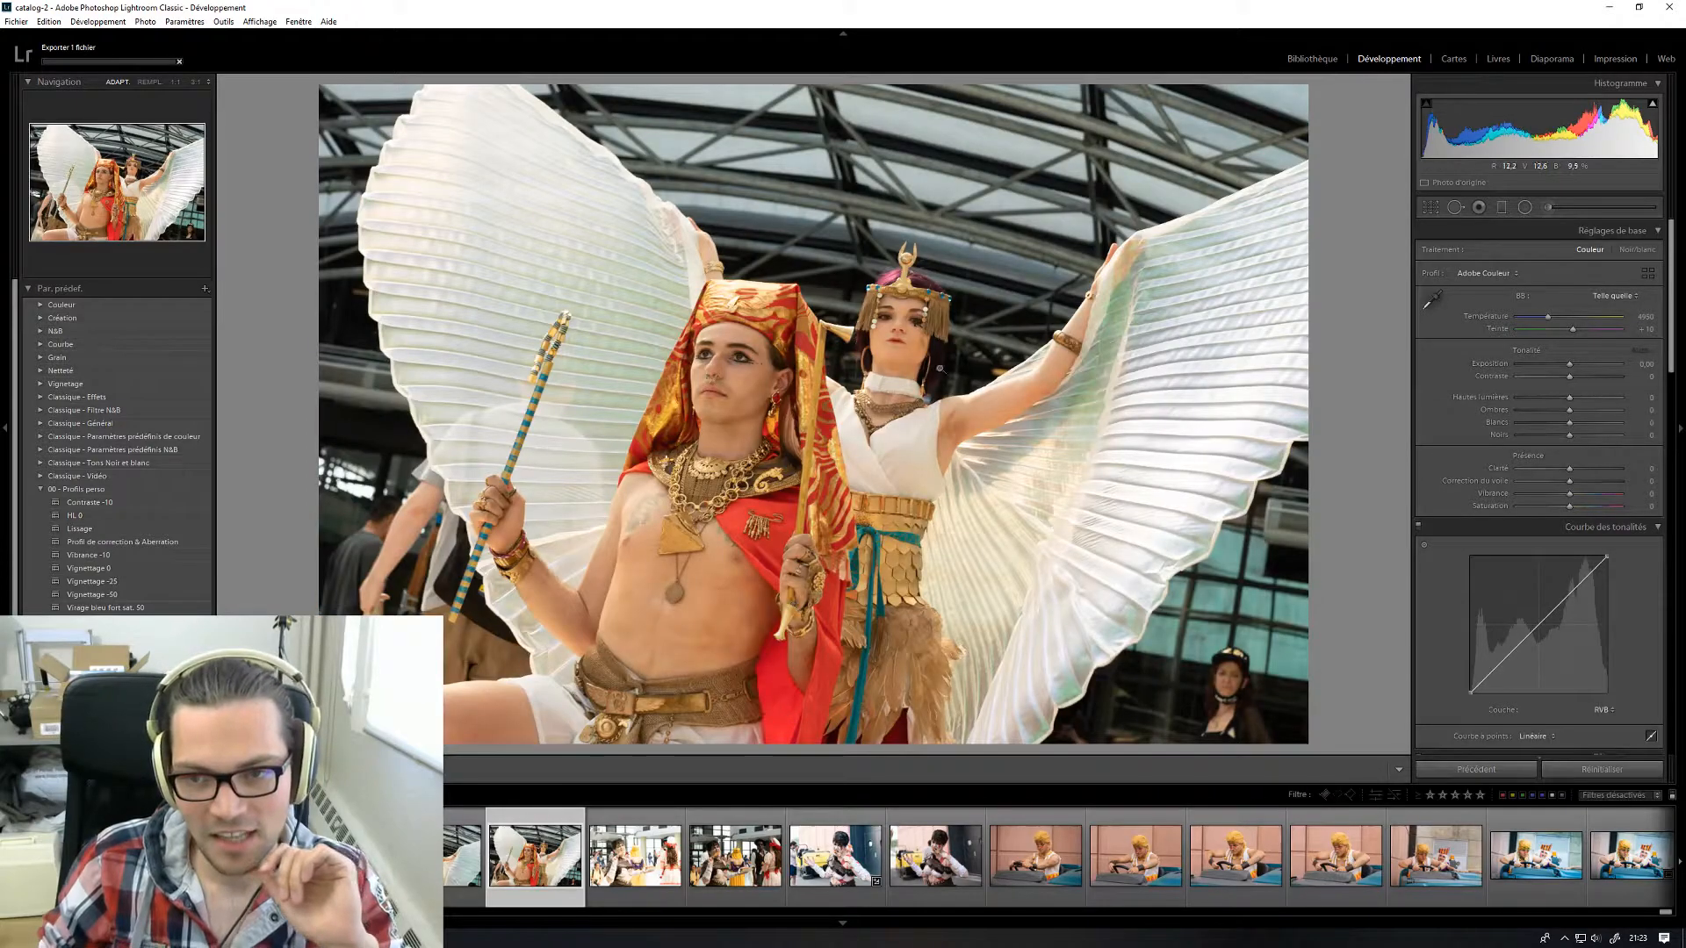
{"action": "scroll", "coordinate": [509, 873], "scroll_direction": "down", "scroll_amount": 5}
{"action": "scroll", "coordinate": [562, 869], "scroll_direction": "down", "scroll_amount": 4}
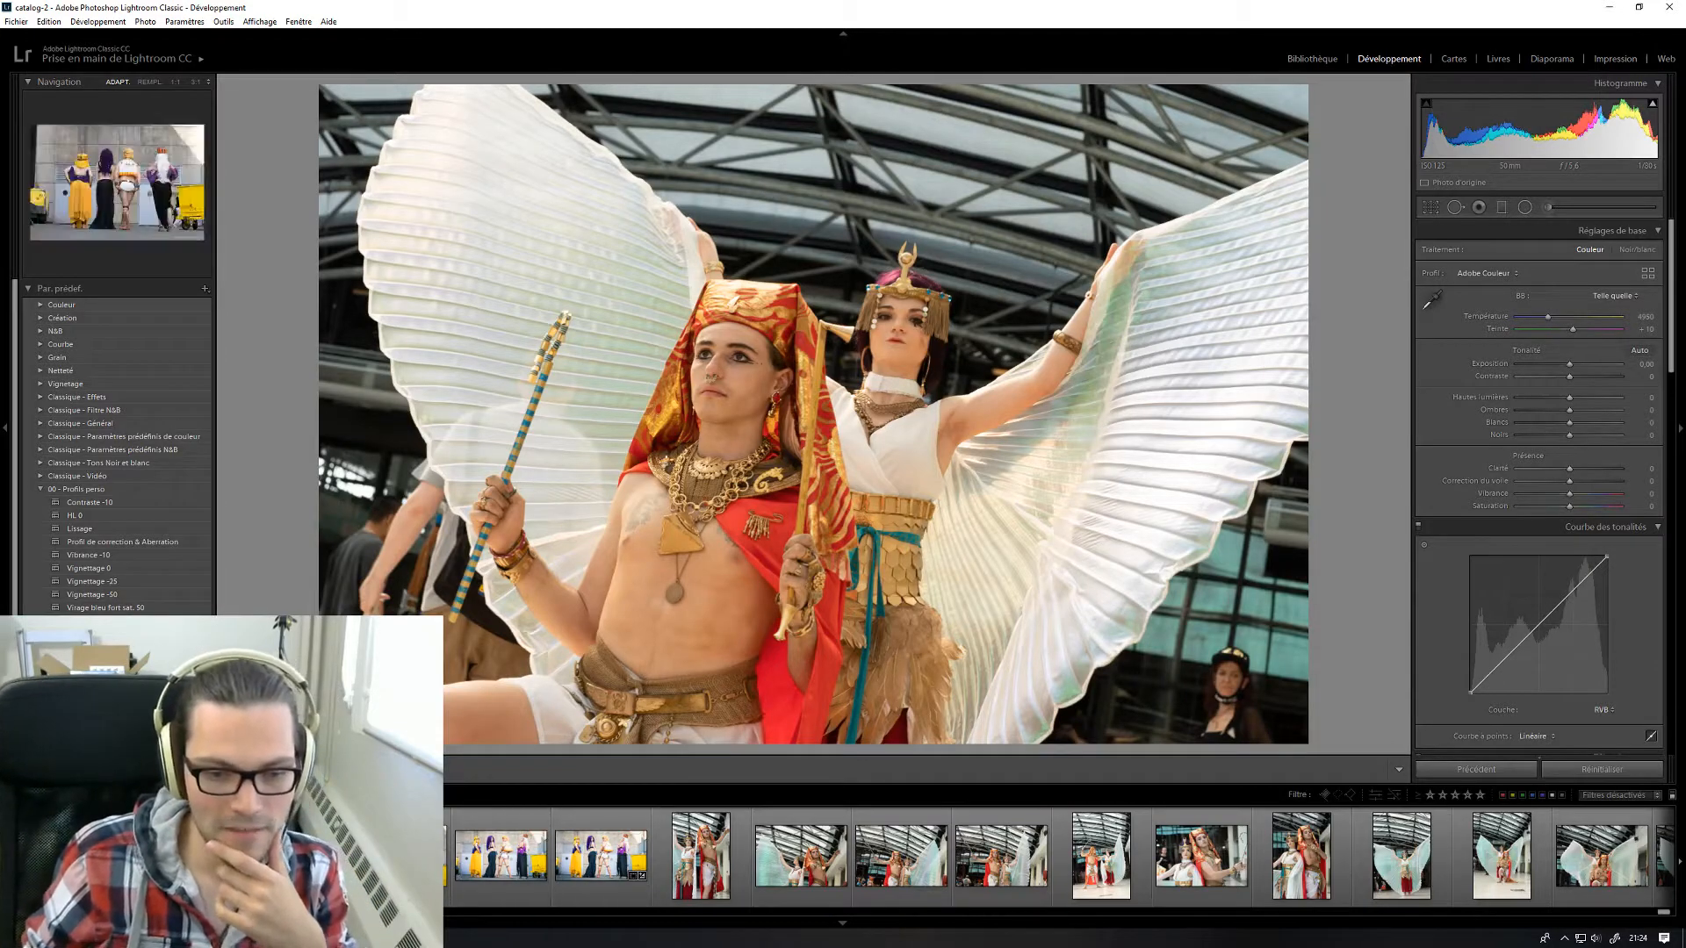
{"action": "scroll", "coordinate": [519, 885], "scroll_direction": "up", "scroll_amount": 2}
{"action": "scroll", "coordinate": [519, 885], "scroll_direction": "up", "scroll_amount": 2}
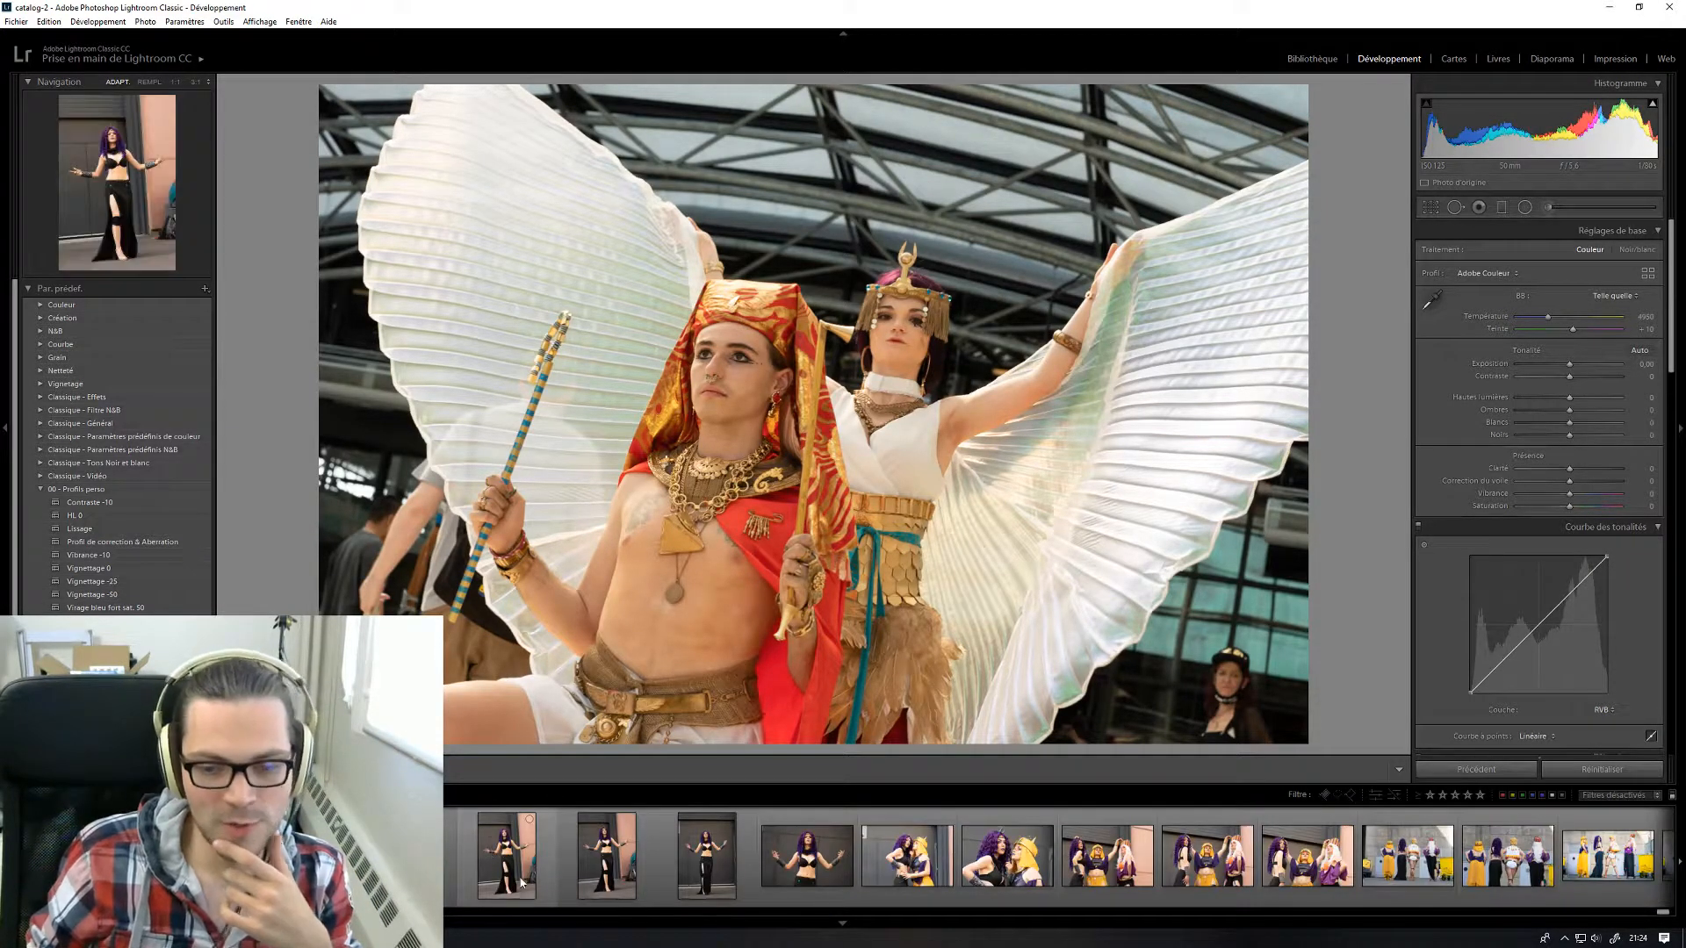
{"action": "left_click", "coordinate": [809, 887]}
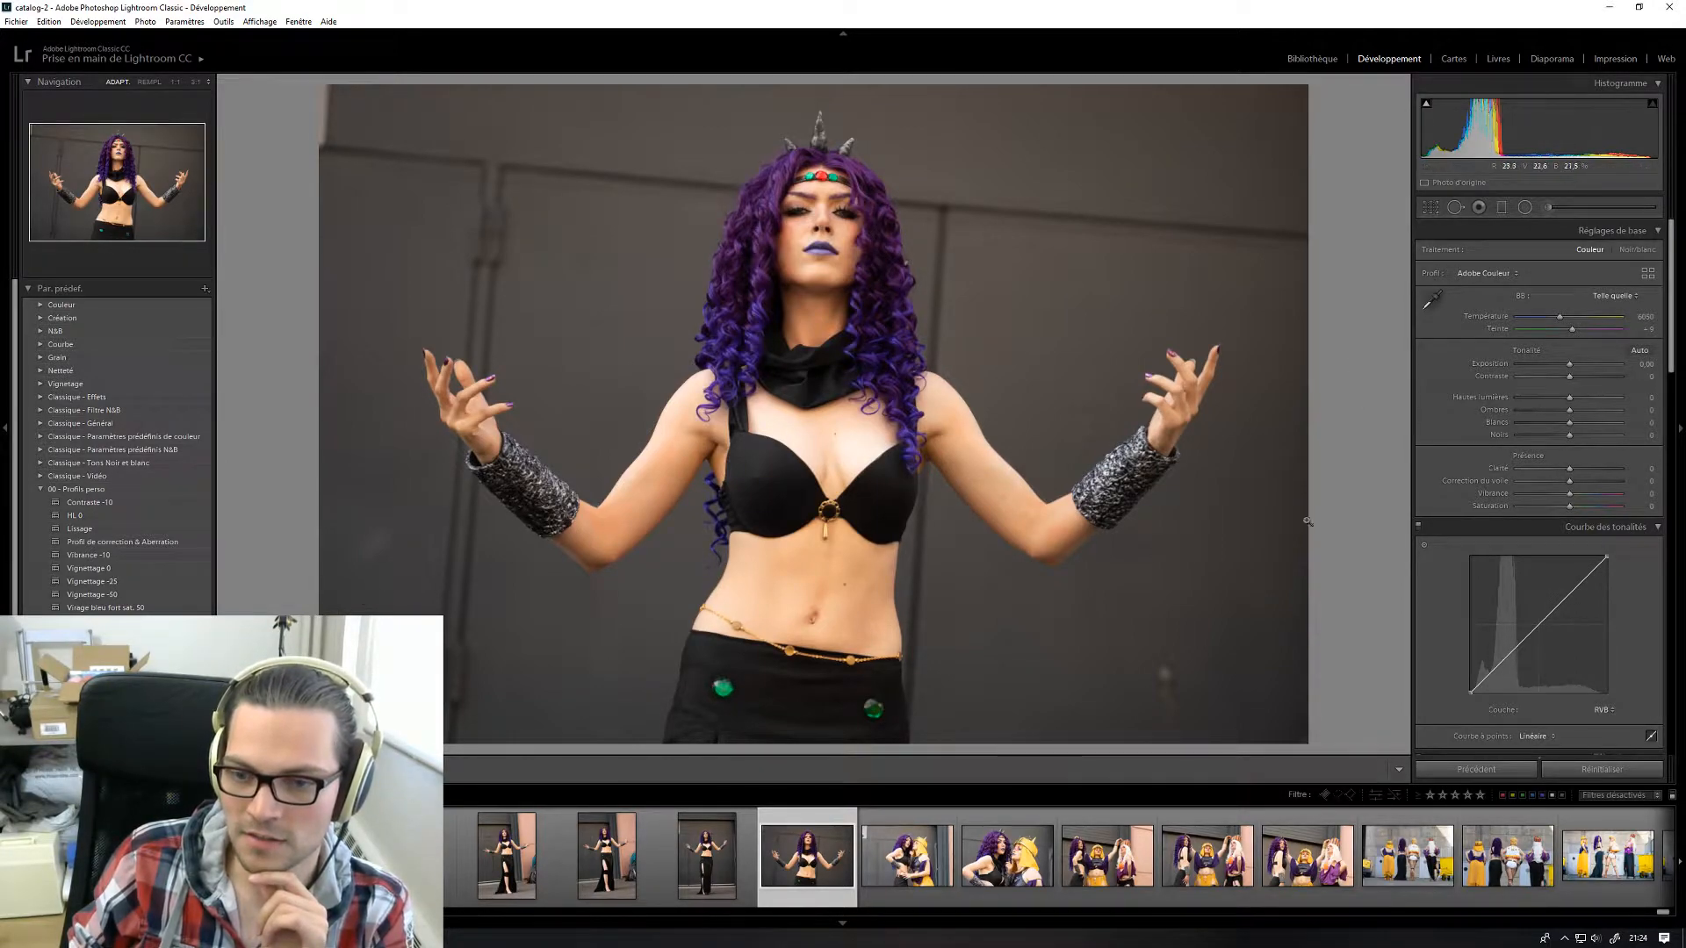
{"action": "left_click", "coordinate": [845, 261]}
{"action": "left_click", "coordinate": [830, 295]}
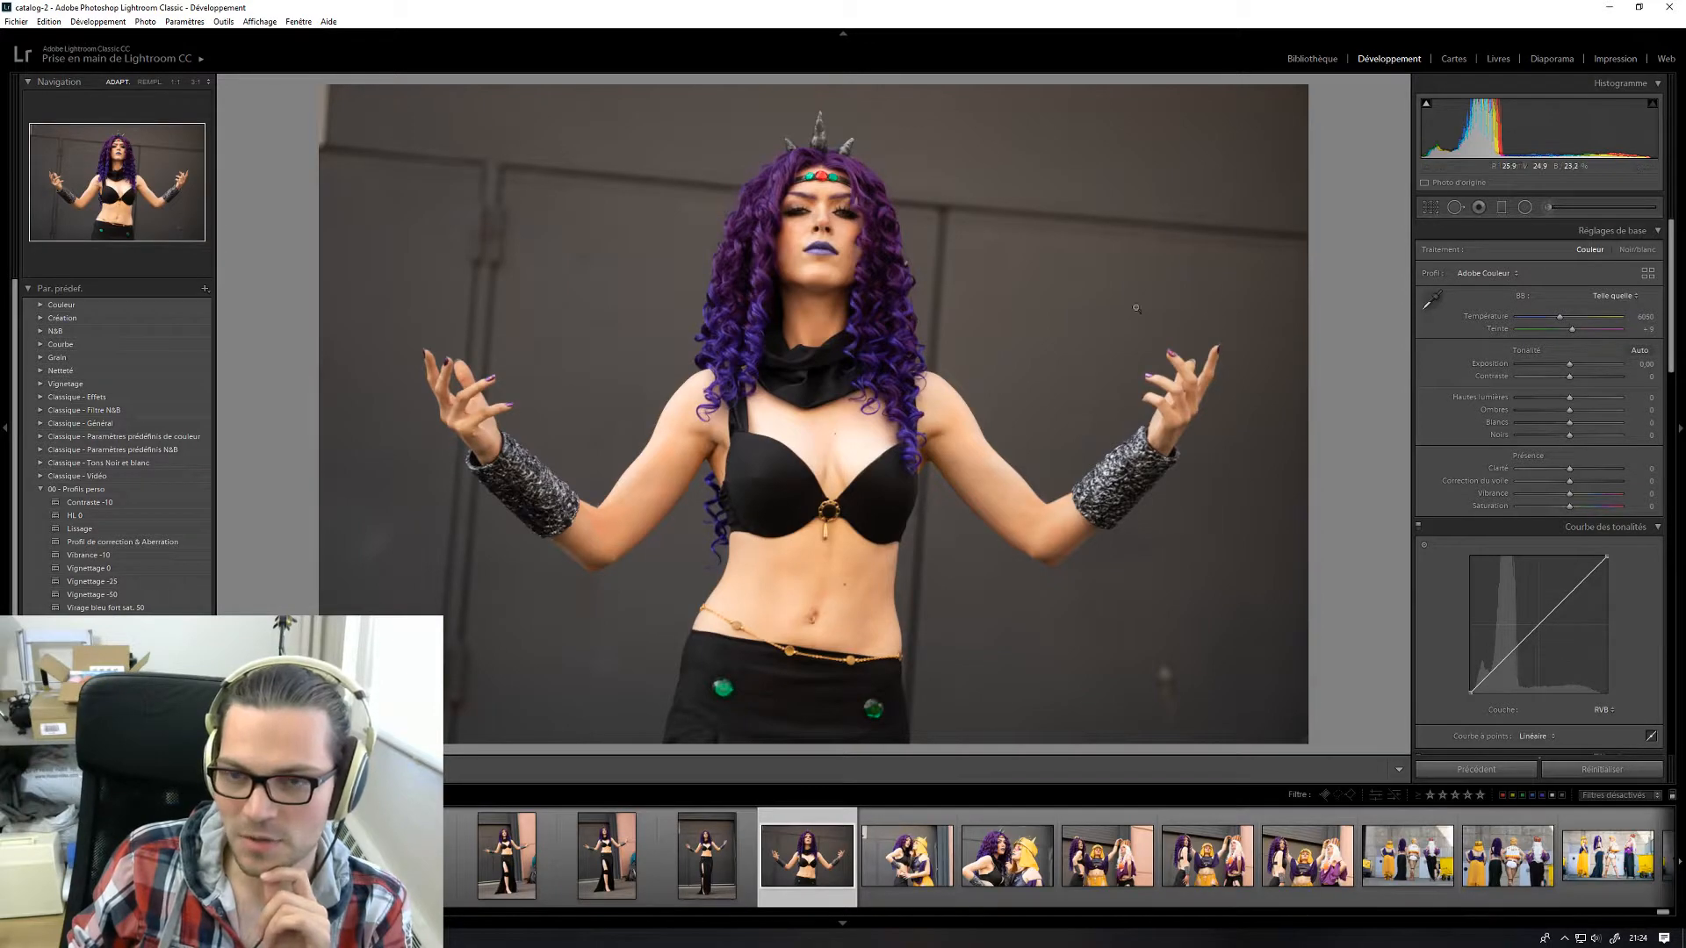
{"action": "left_click", "coordinate": [800, 246]}
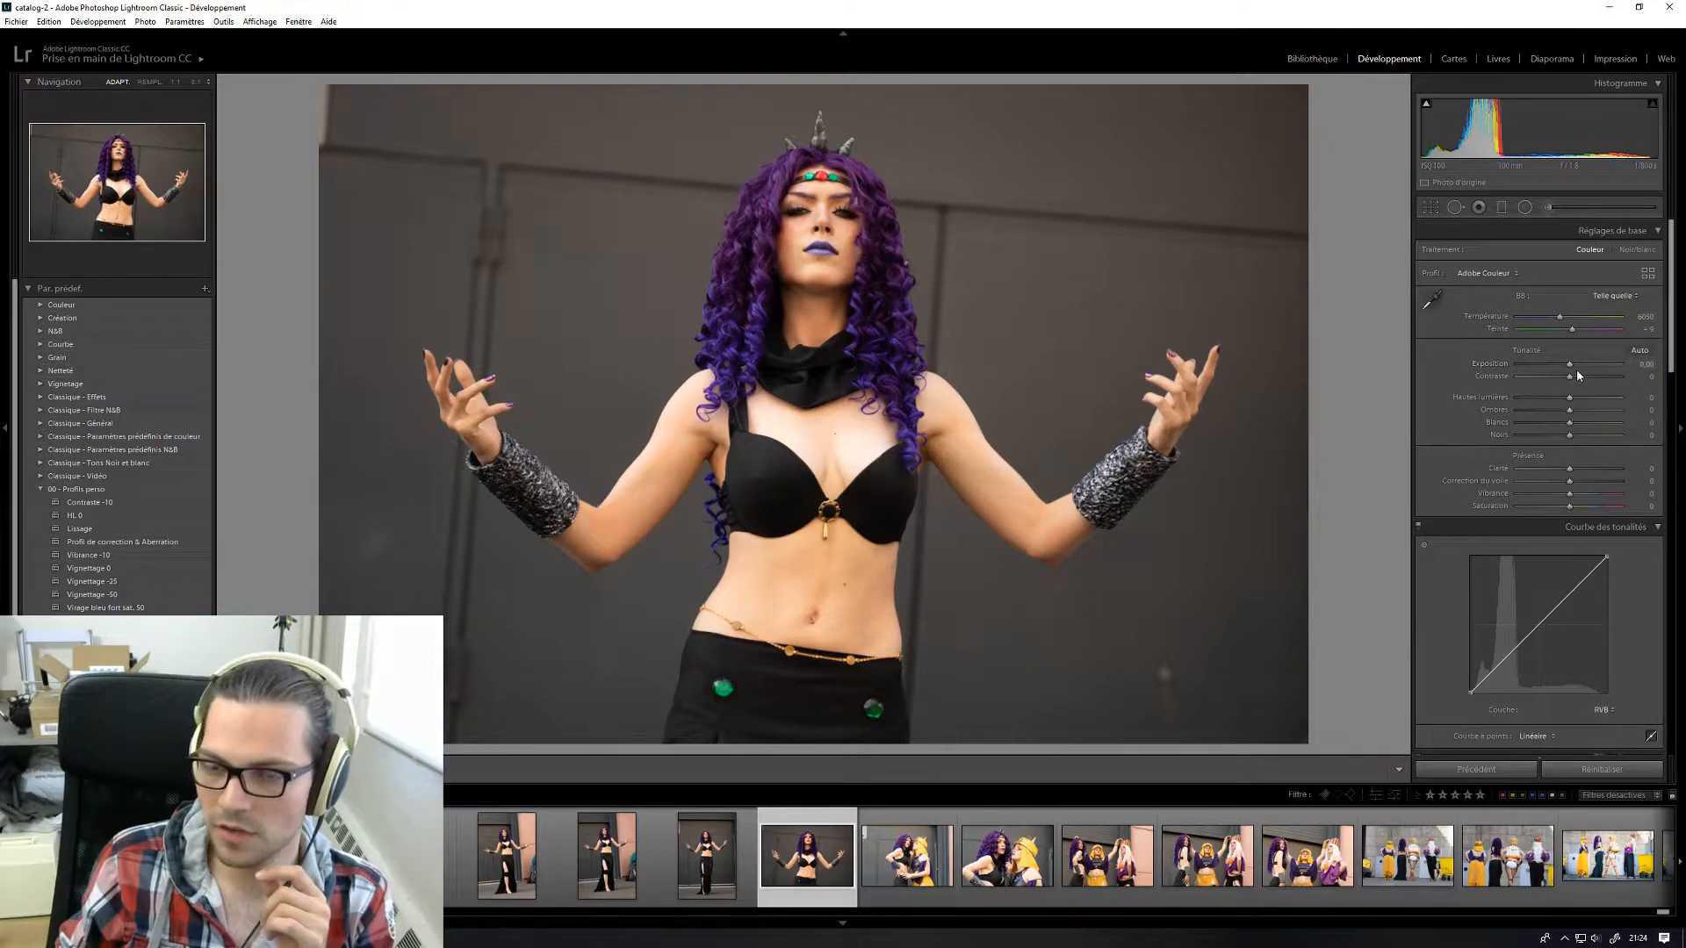
- Cool the temperature to 5185, set exposure to +0.61 and shadows to +15, and check the face up close
{"action": "left_click_drag", "start_coordinate": [1561, 319], "coordinate": [1551, 322]}
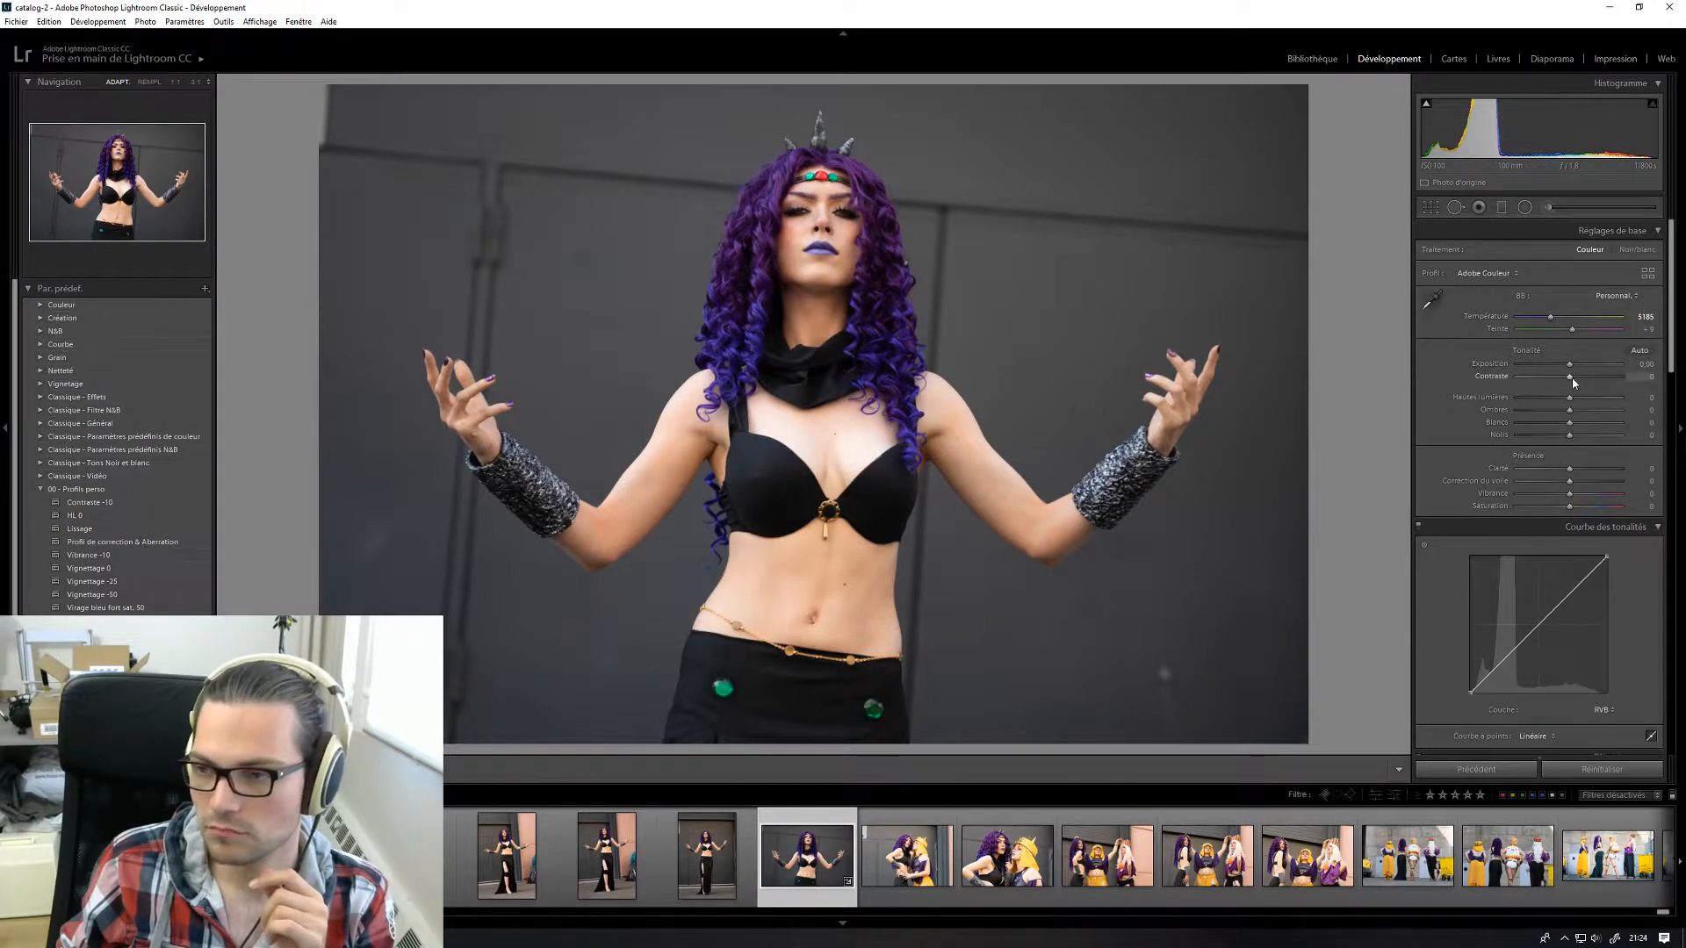
{"action": "left_click_drag", "start_coordinate": [1568, 365], "coordinate": [1575, 414]}
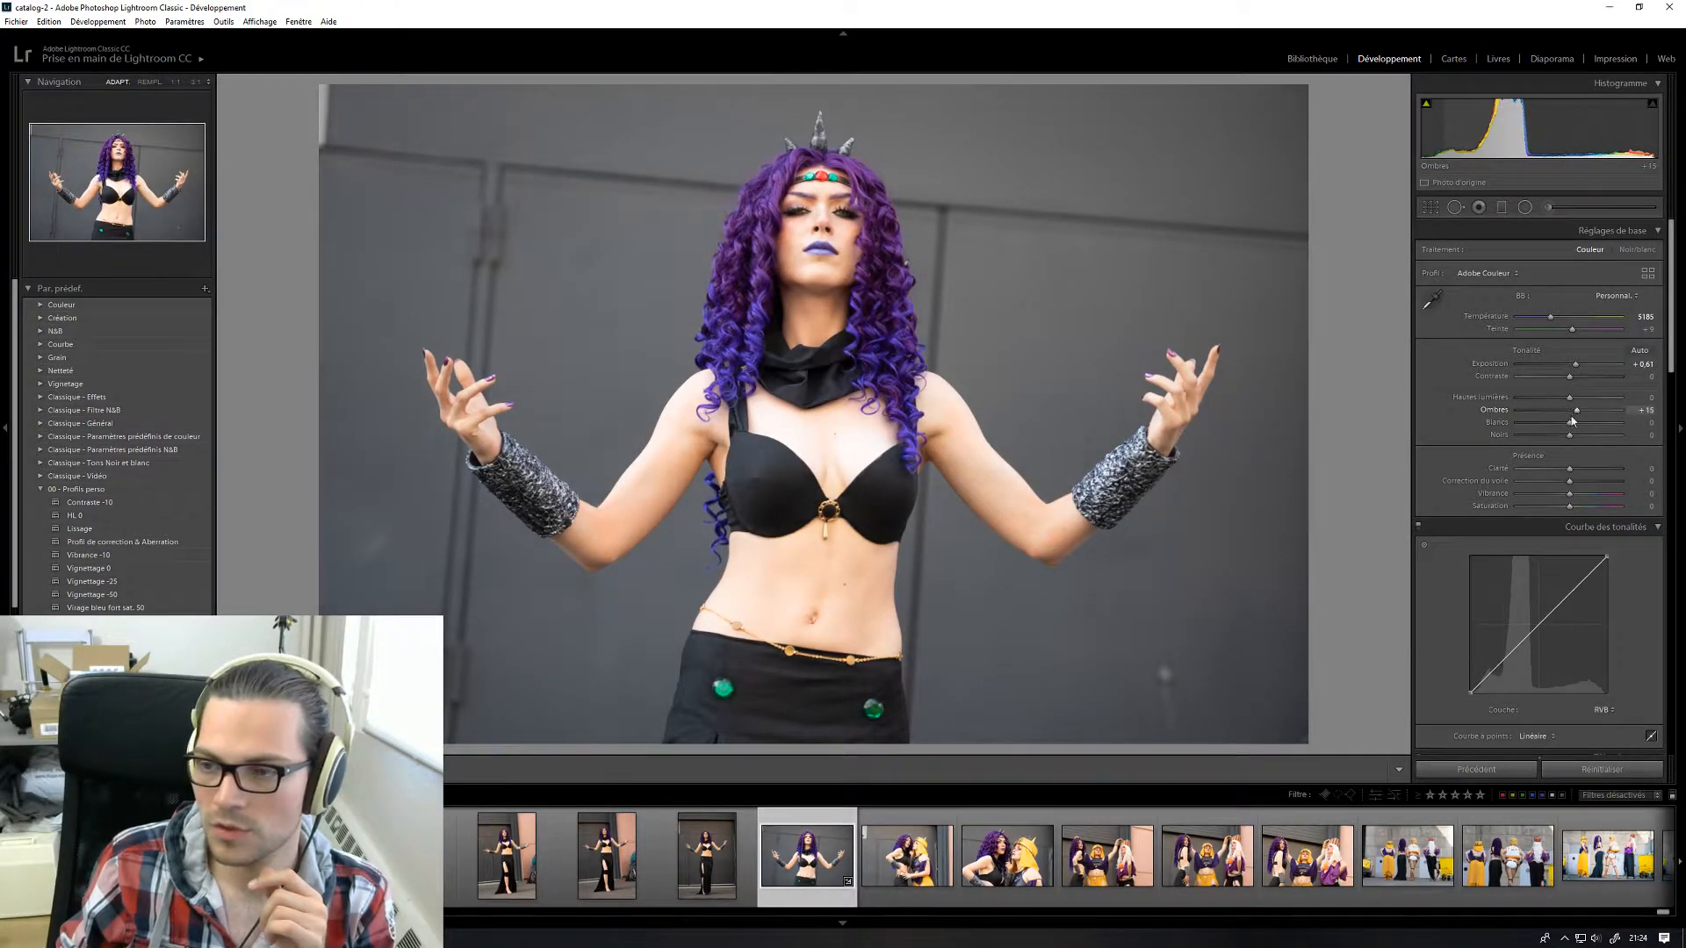
{"action": "left_click", "coordinate": [814, 227]}
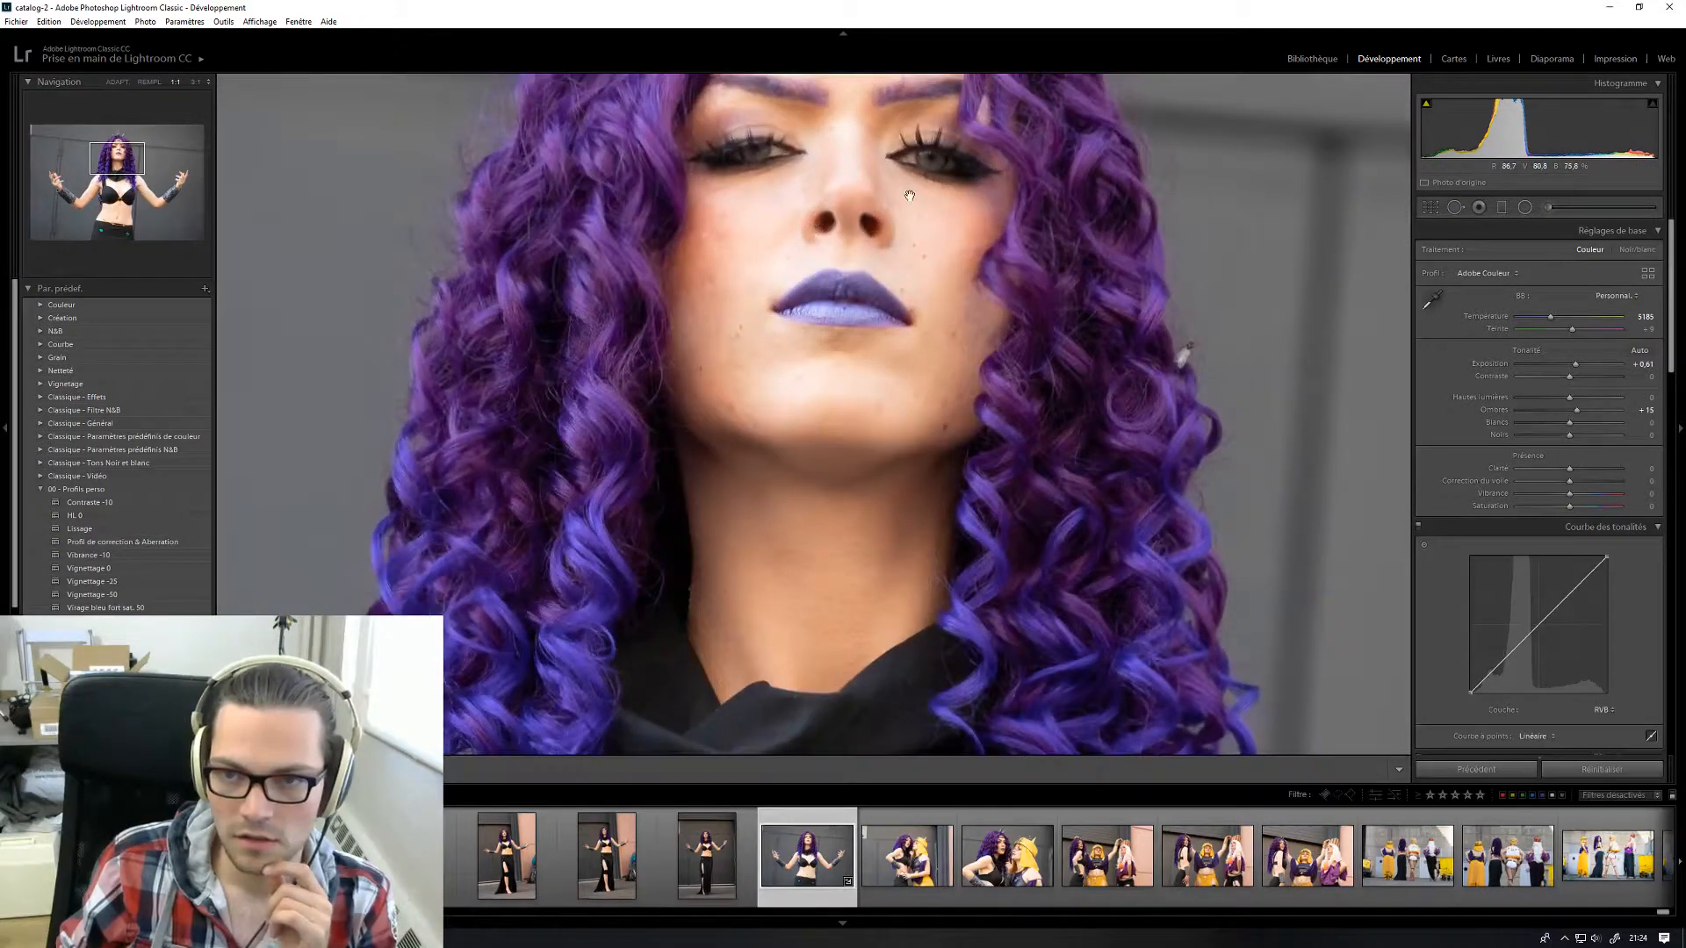
{"action": "left_click", "coordinate": [948, 348]}
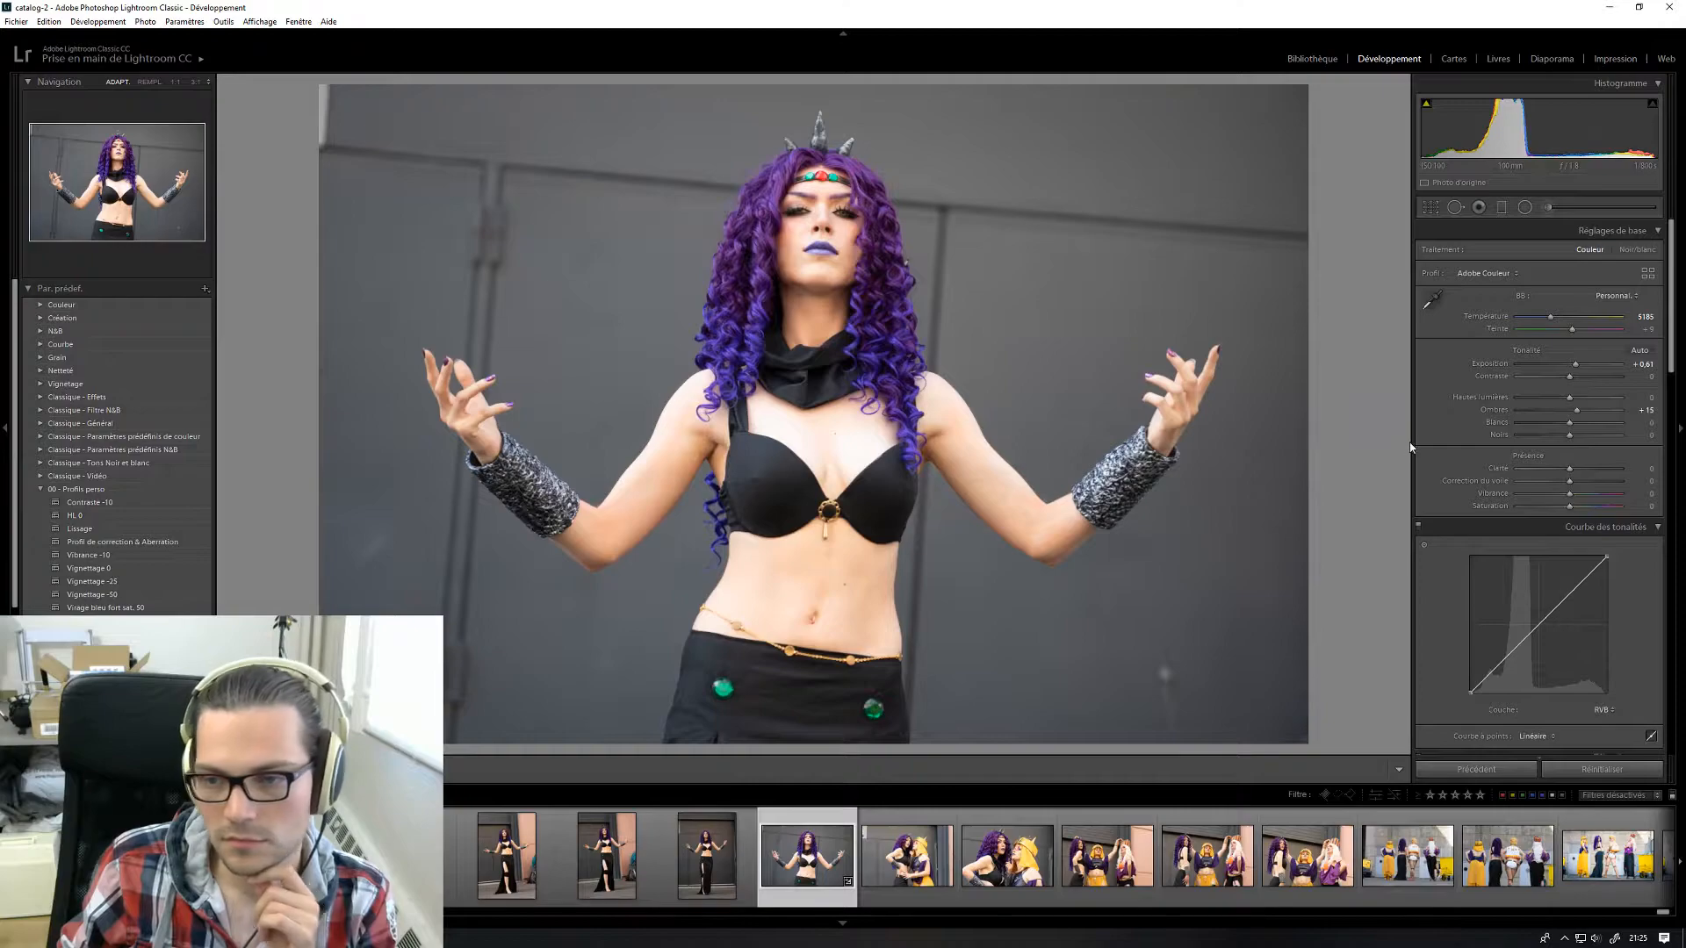
- Set clarity to +53, contrast to +26 and exposure to +0.54, and check the face again
{"action": "left_click_drag", "start_coordinate": [1585, 474], "coordinate": [1599, 478]}
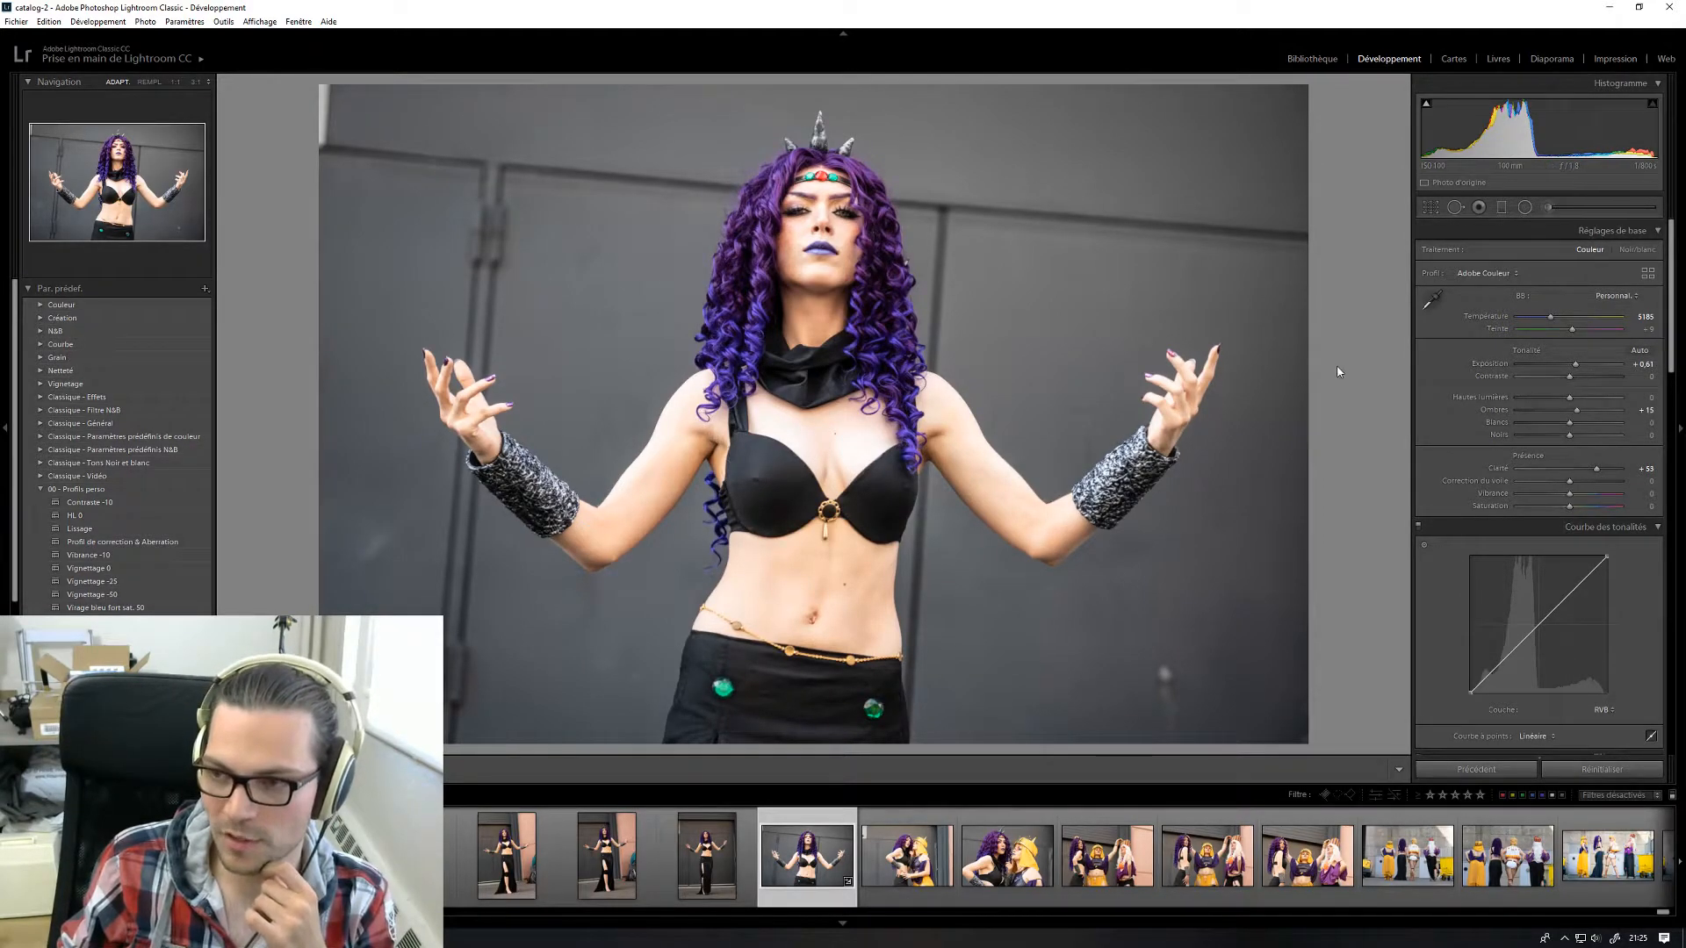
{"action": "left_click_drag", "start_coordinate": [1568, 377], "coordinate": [1582, 378]}
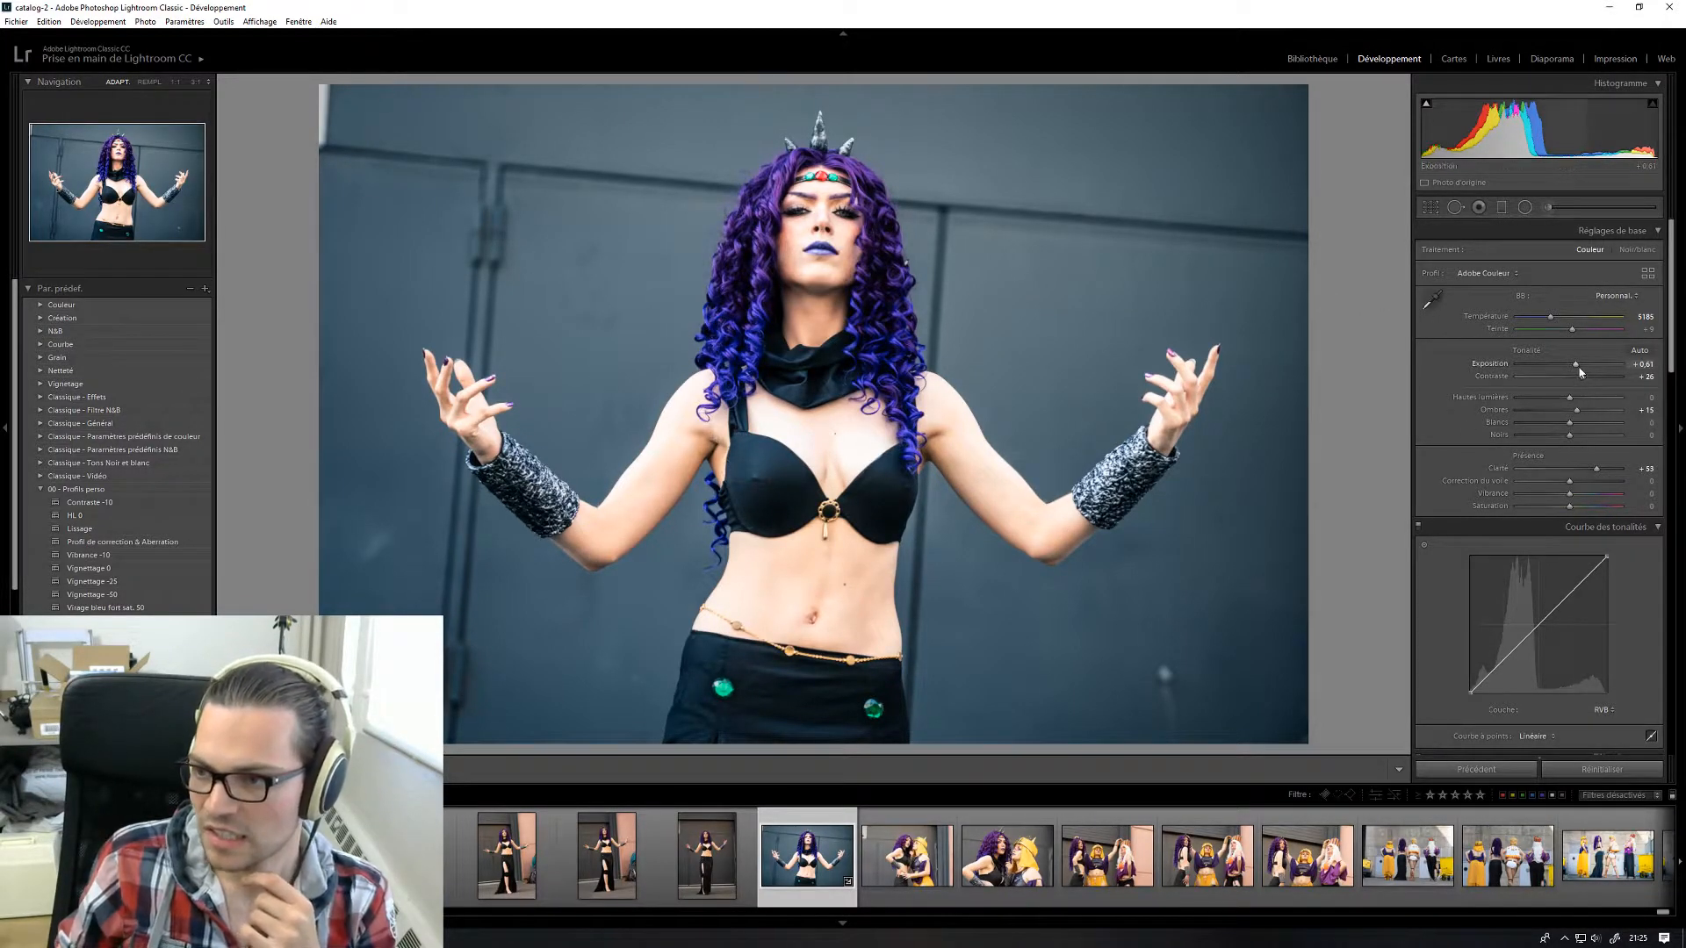
{"action": "left_click_drag", "start_coordinate": [1579, 371], "coordinate": [1576, 371]}
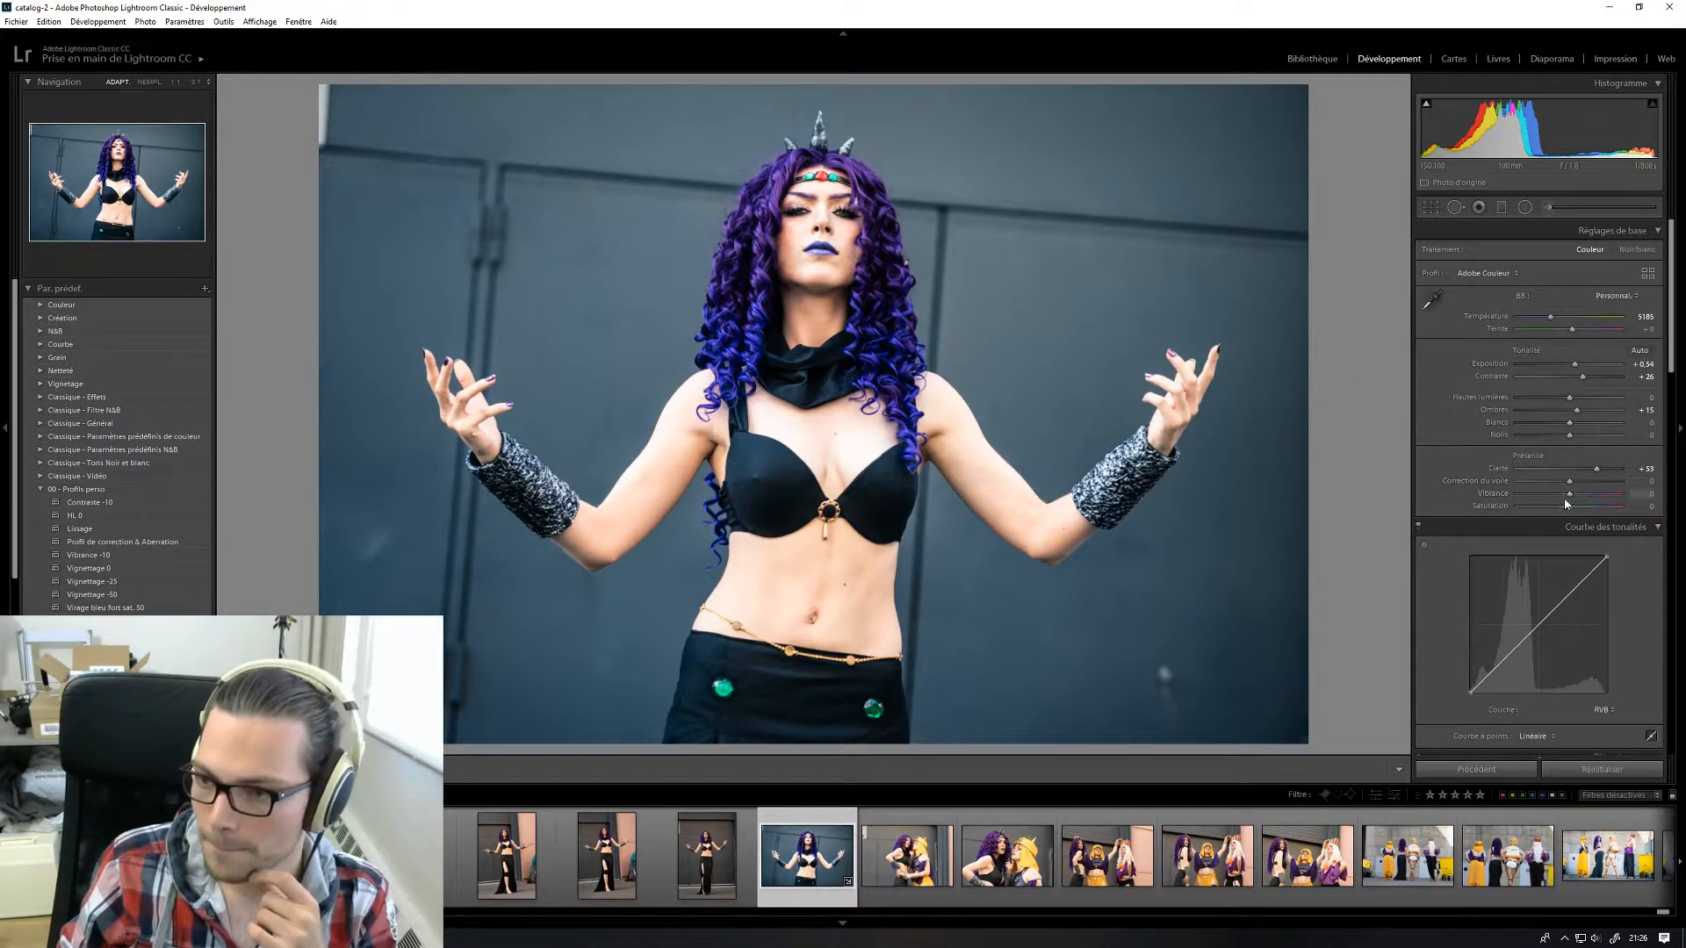
{"action": "left_click", "coordinate": [842, 211]}
{"action": "left_click", "coordinate": [847, 220]}
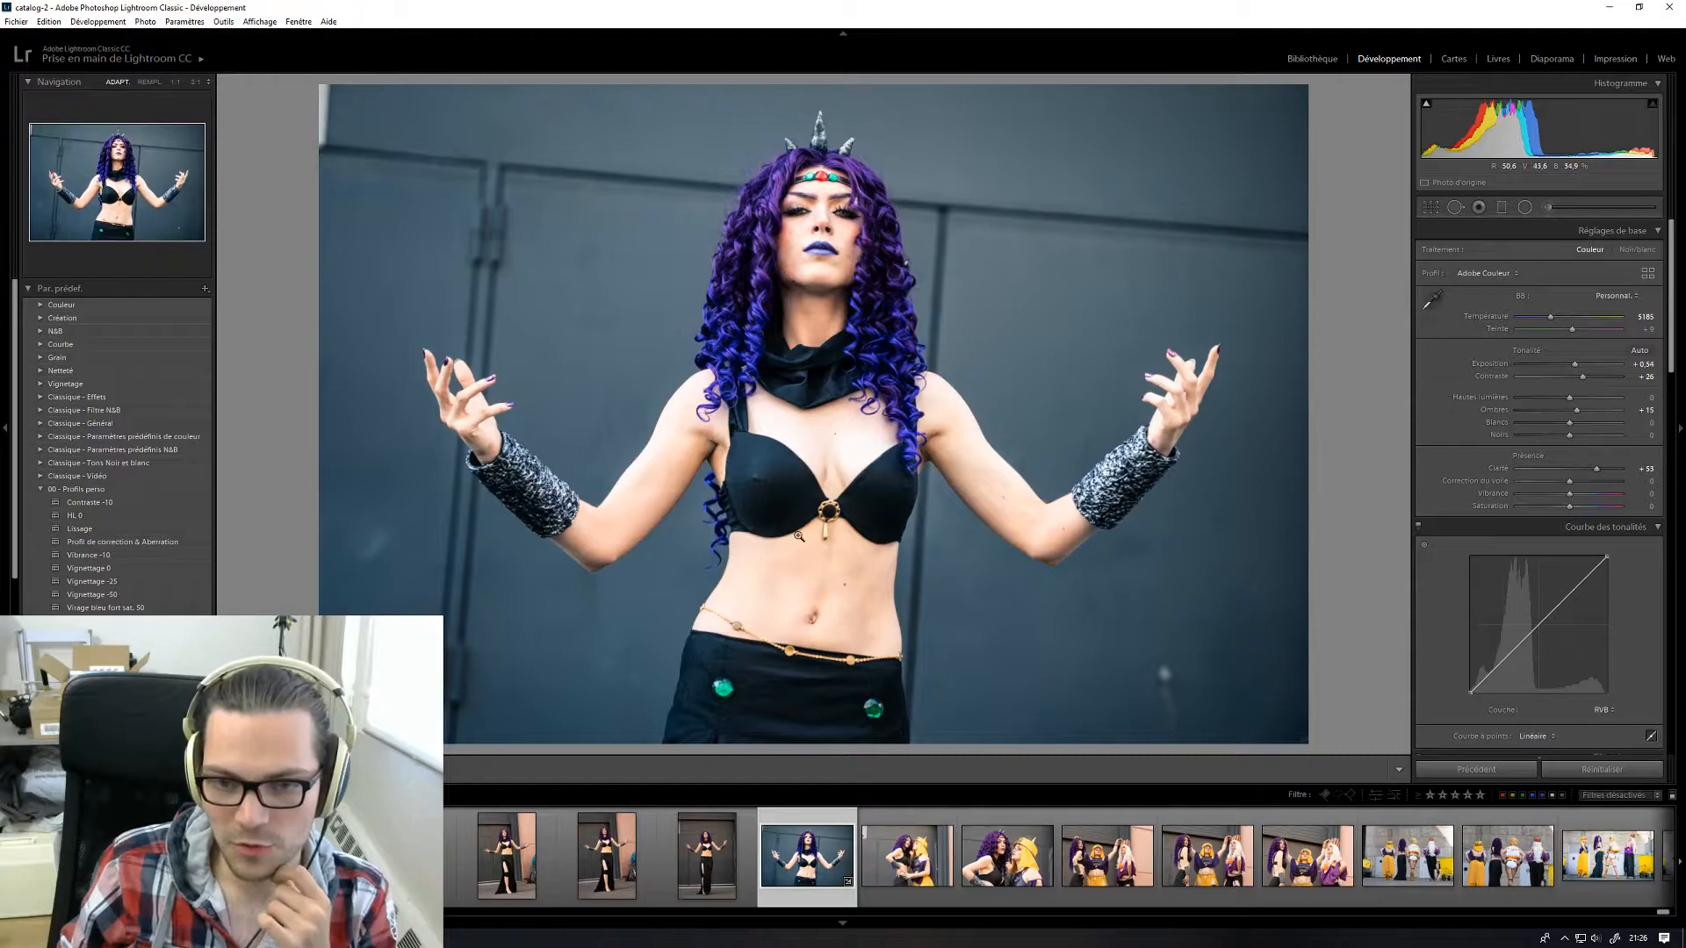
- Apply the user preset "Vignettage -25" and compensate with exposure +1.75, highlights -68 and dehaze +15
{"action": "left_click", "coordinate": [104, 582]}
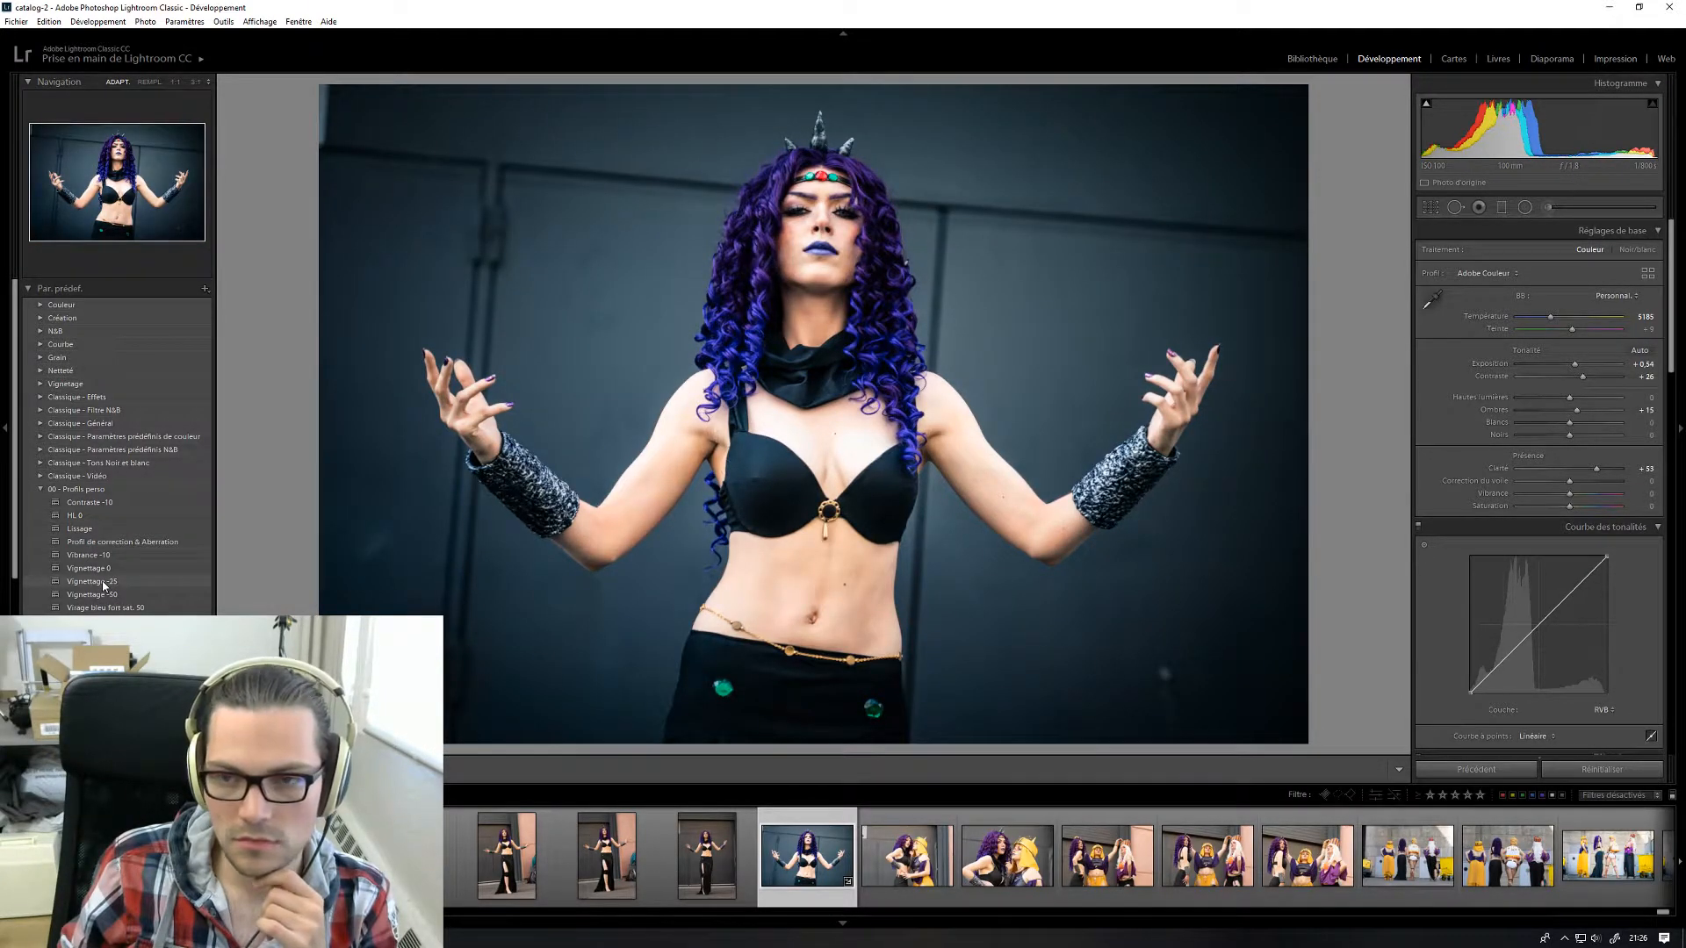
{"action": "left_click", "coordinate": [102, 582]}
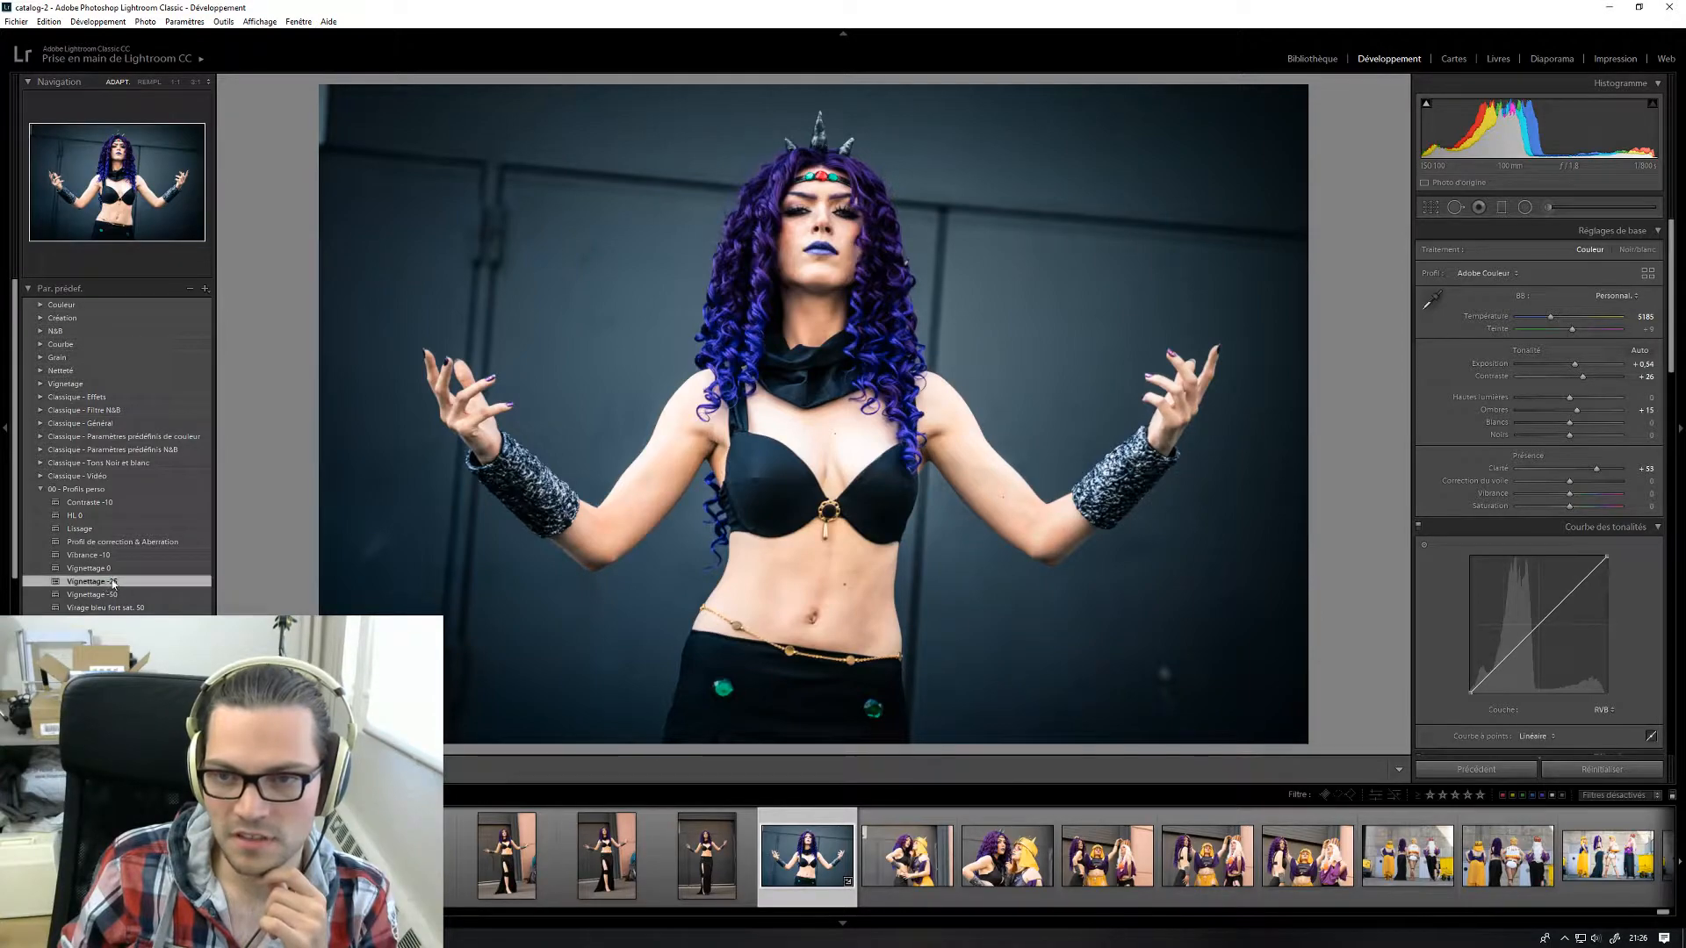
{"action": "mouse_move", "coordinate": [1575, 364]}
{"action": "left_mouse_down"}
{"action": "mouse_move", "coordinate": [1556, 398]}
{"action": "mouse_move", "coordinate": [1520, 404]}
{"action": "mouse_move", "coordinate": [1586, 366]}
{"action": "left_mouse_up"}
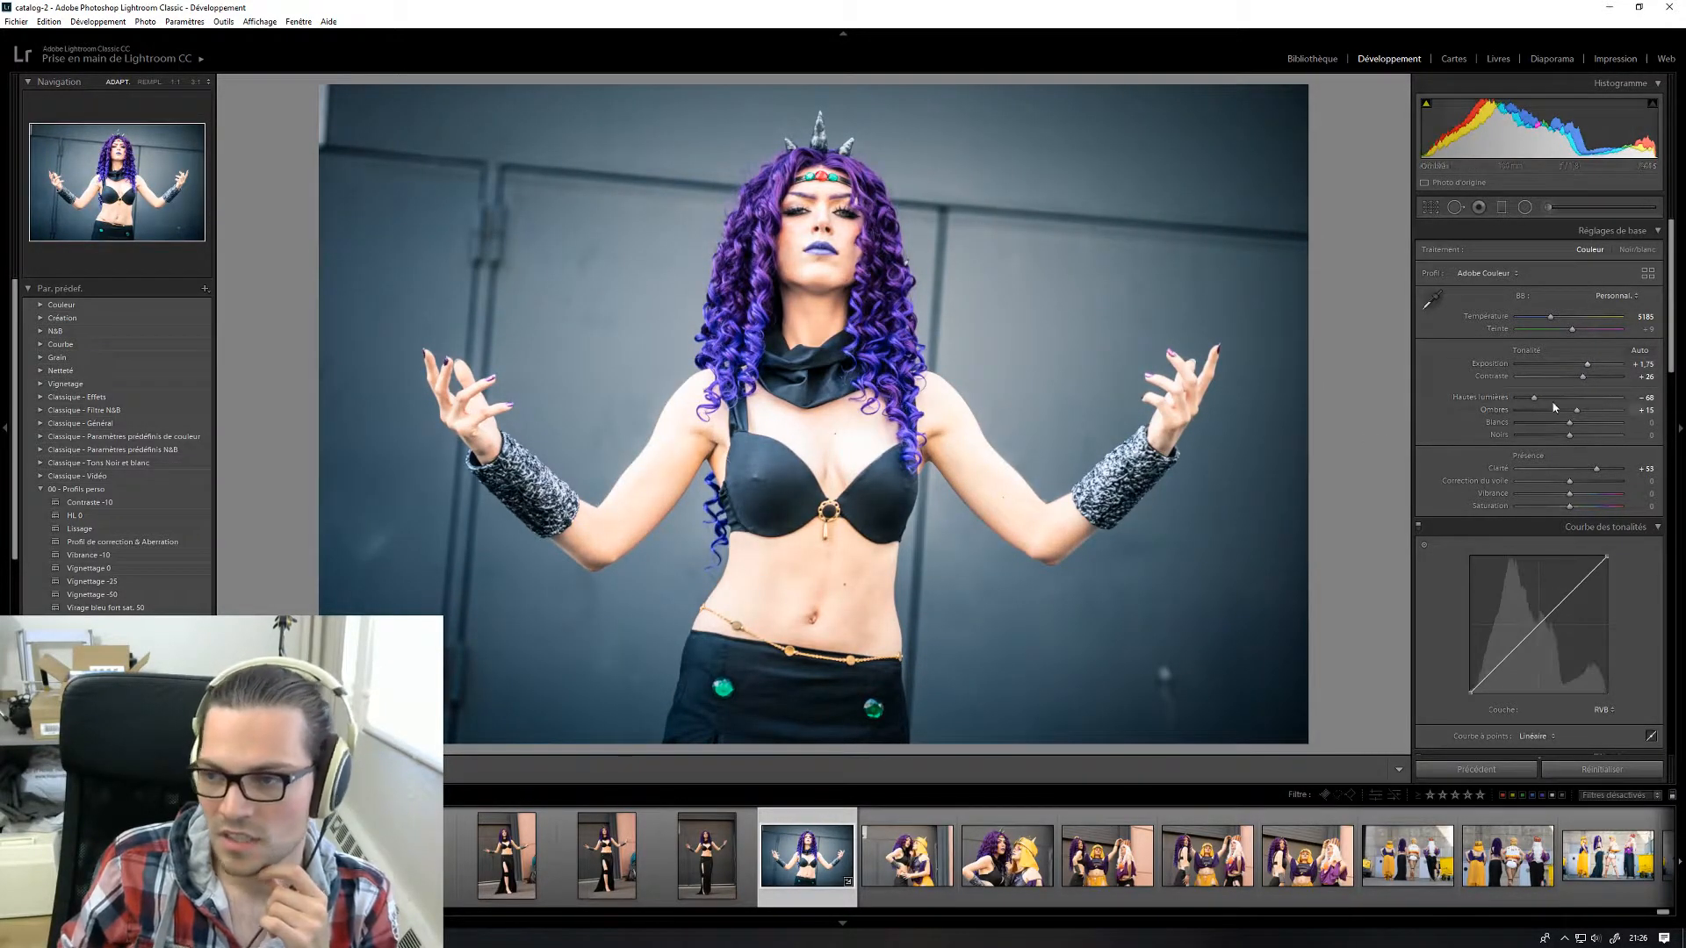
{"action": "left_click_drag", "start_coordinate": [1569, 480], "coordinate": [1576, 483]}
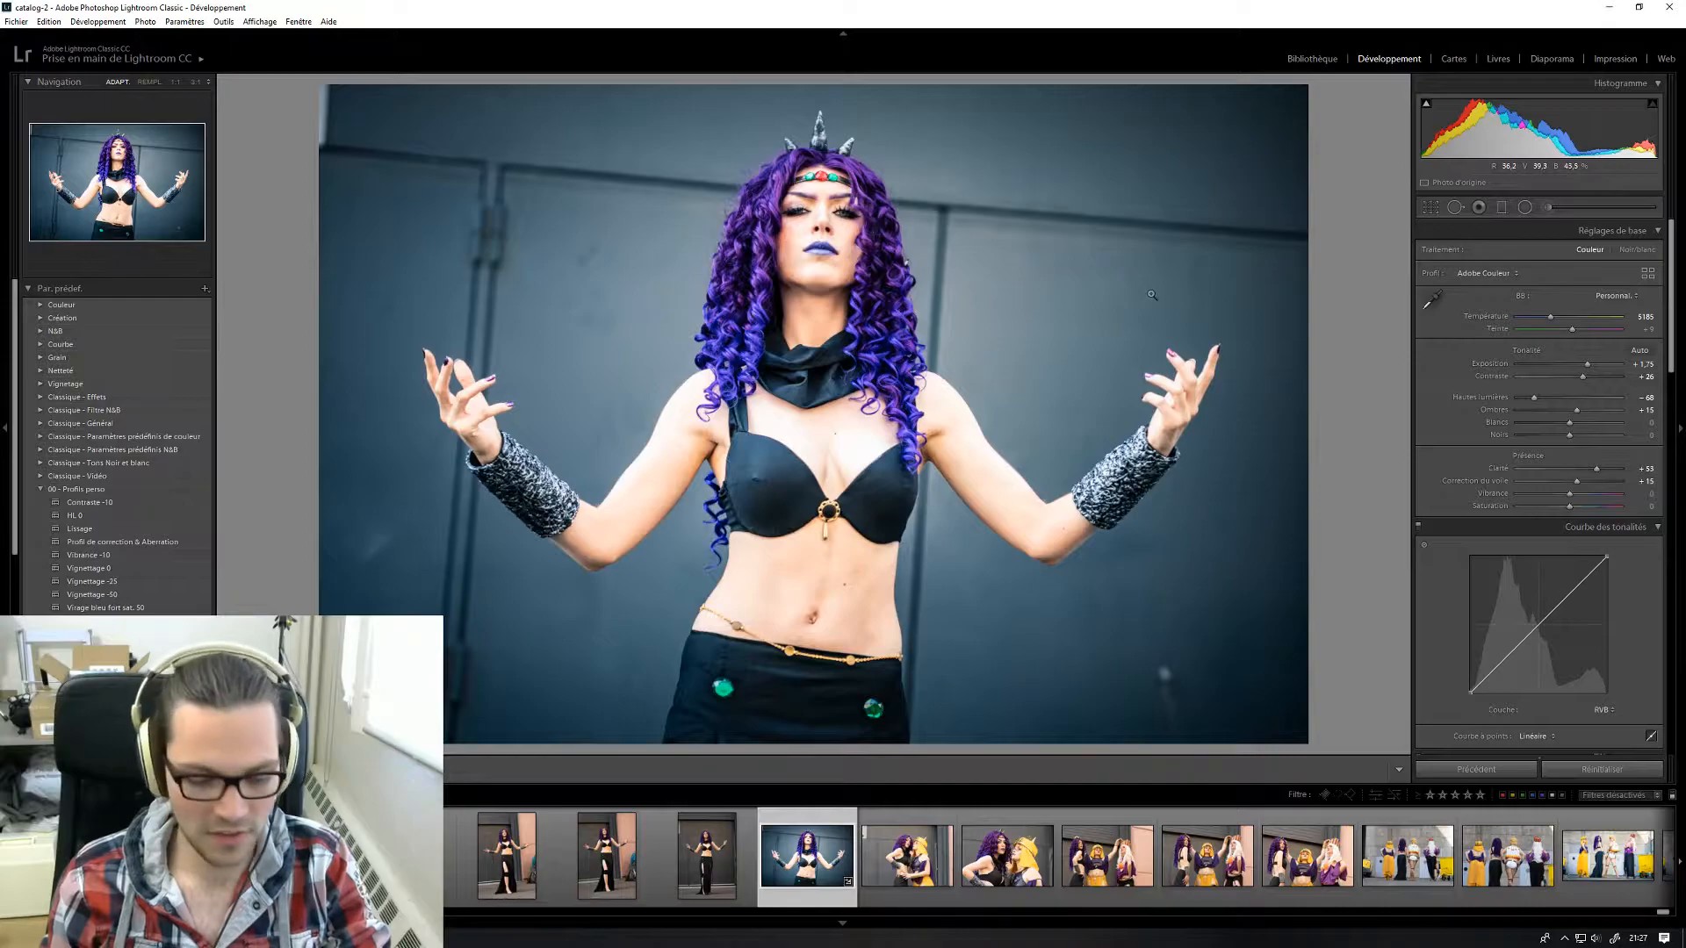
- Send the retouched photo to Photoshop for further editing and add a new empty layer above the background
{"action": "key", "text": "ctrl+e"}
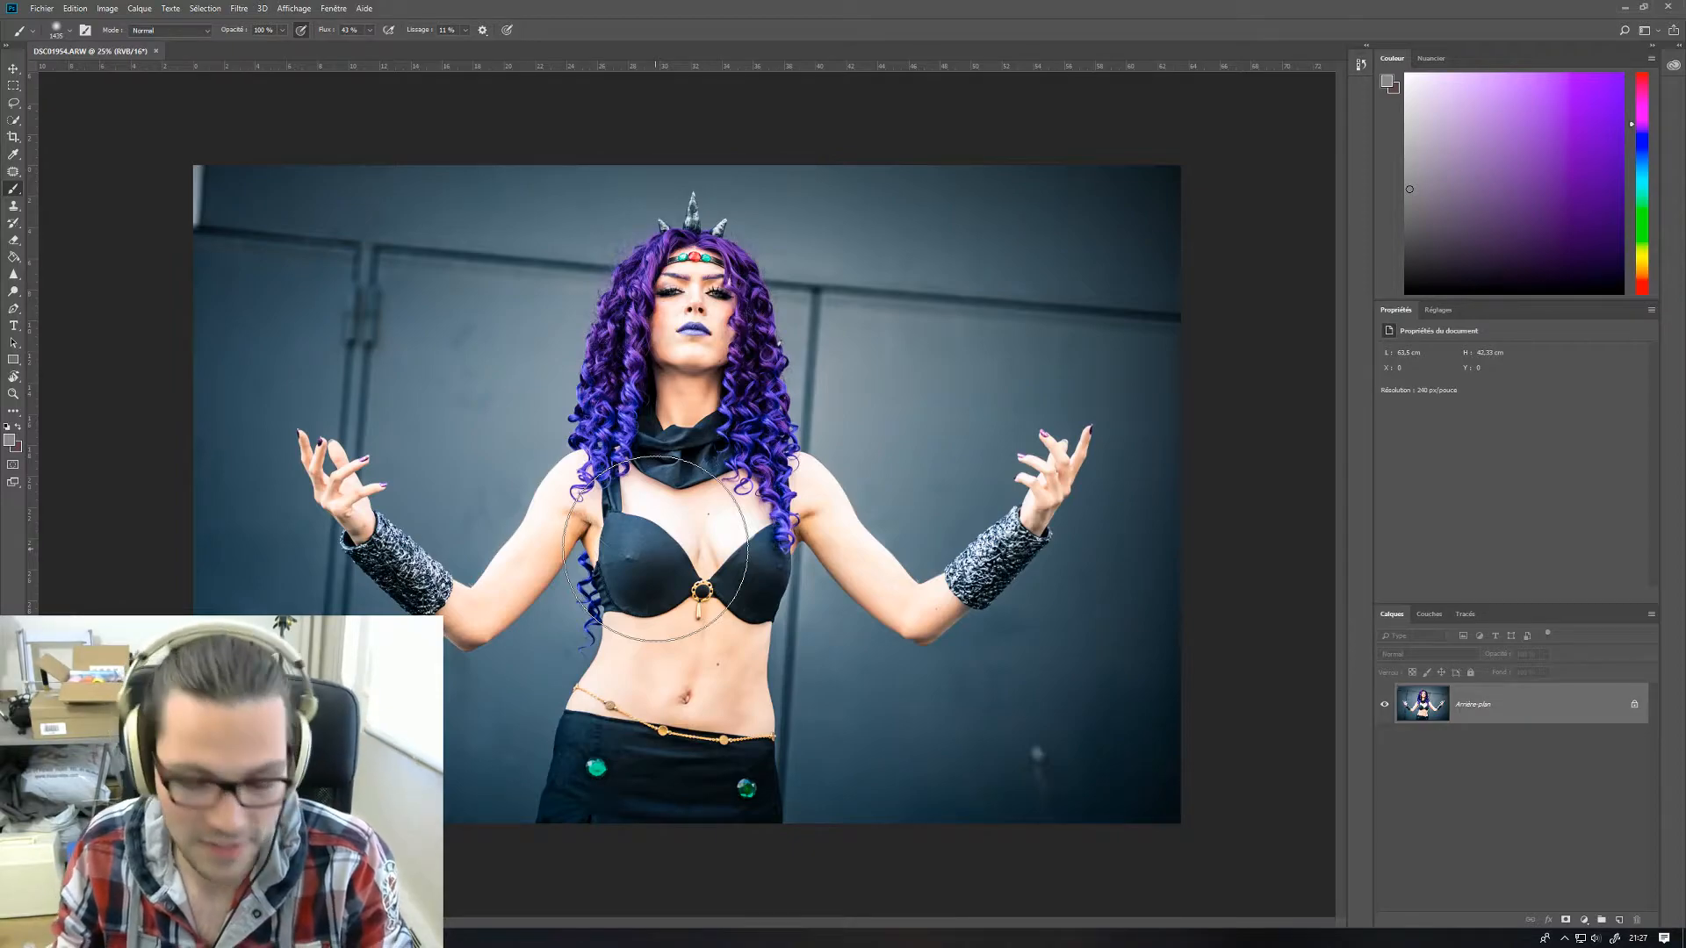
{"action": "left_click", "coordinate": [1619, 920]}
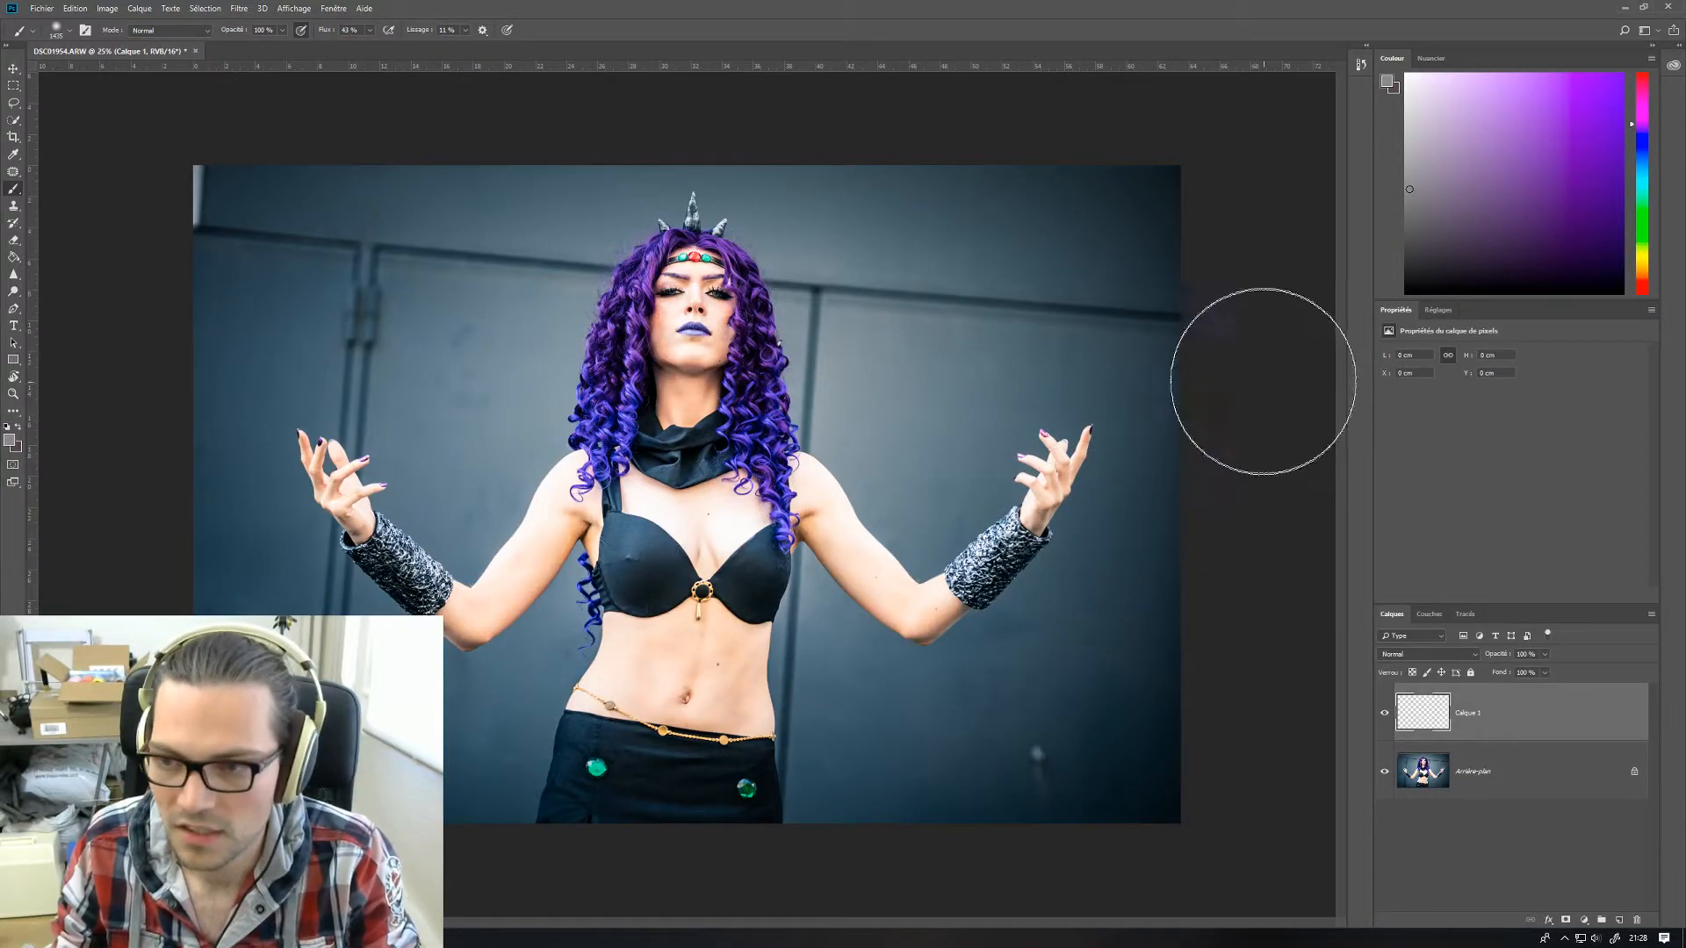
- Switch to f.lux, disable it when using Adobe Photoshop CC 2018, and return to the photo
{"action": "left_click", "coordinate": [1564, 937]}
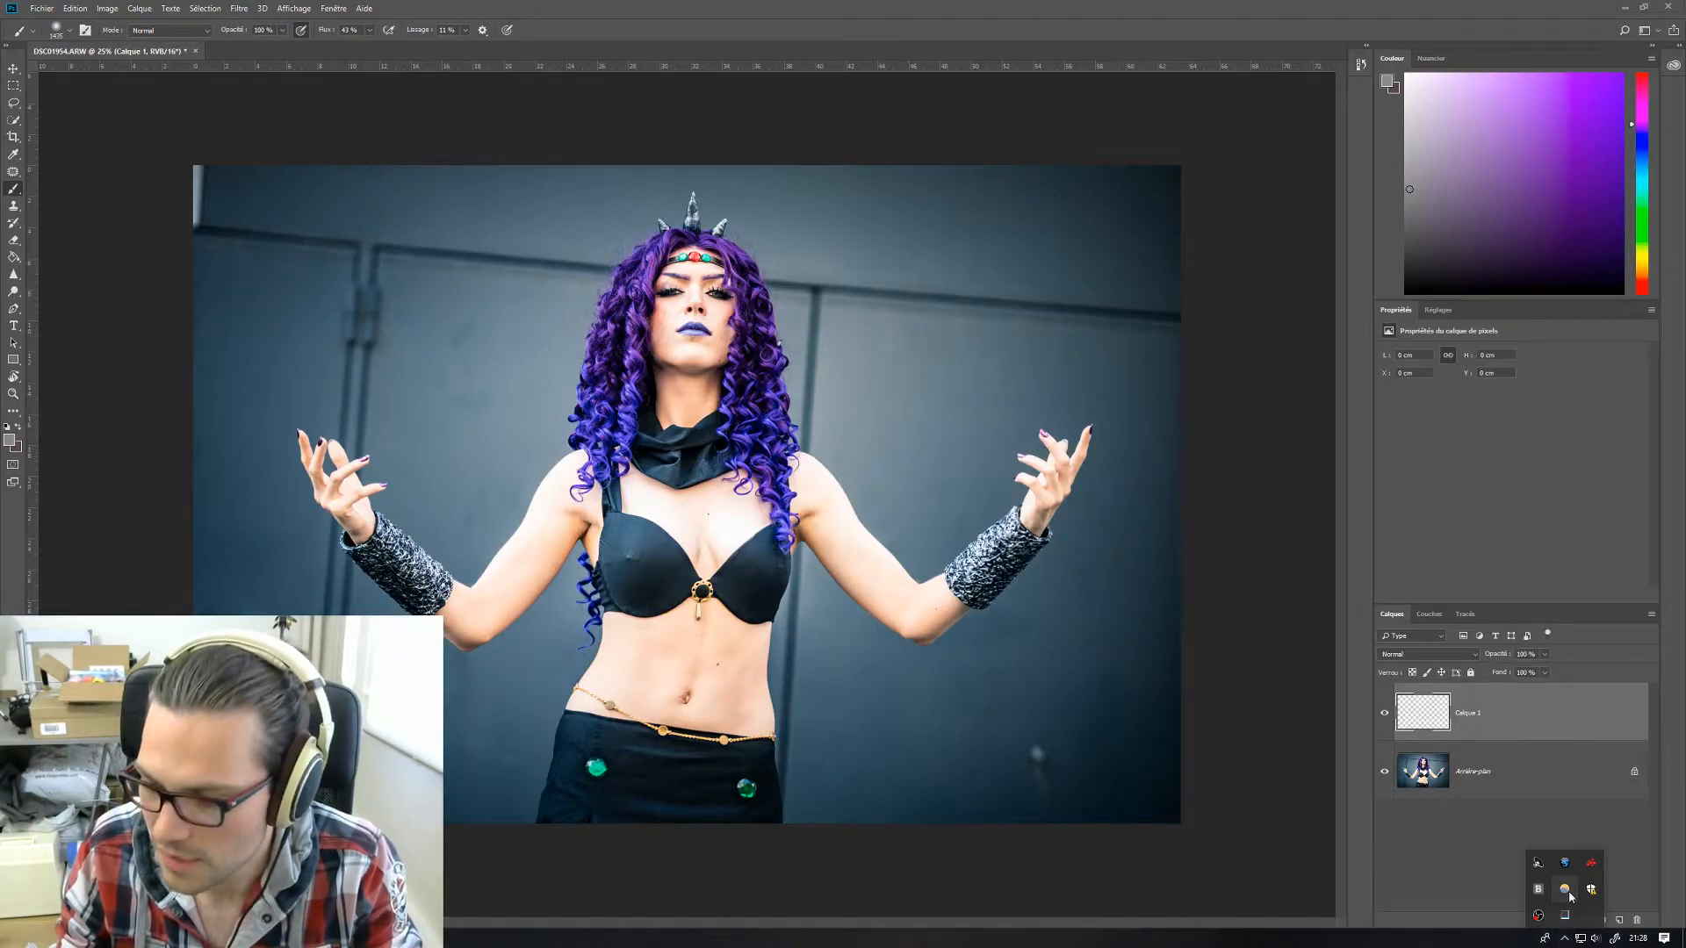
{"action": "left_click", "coordinate": [1591, 890]}
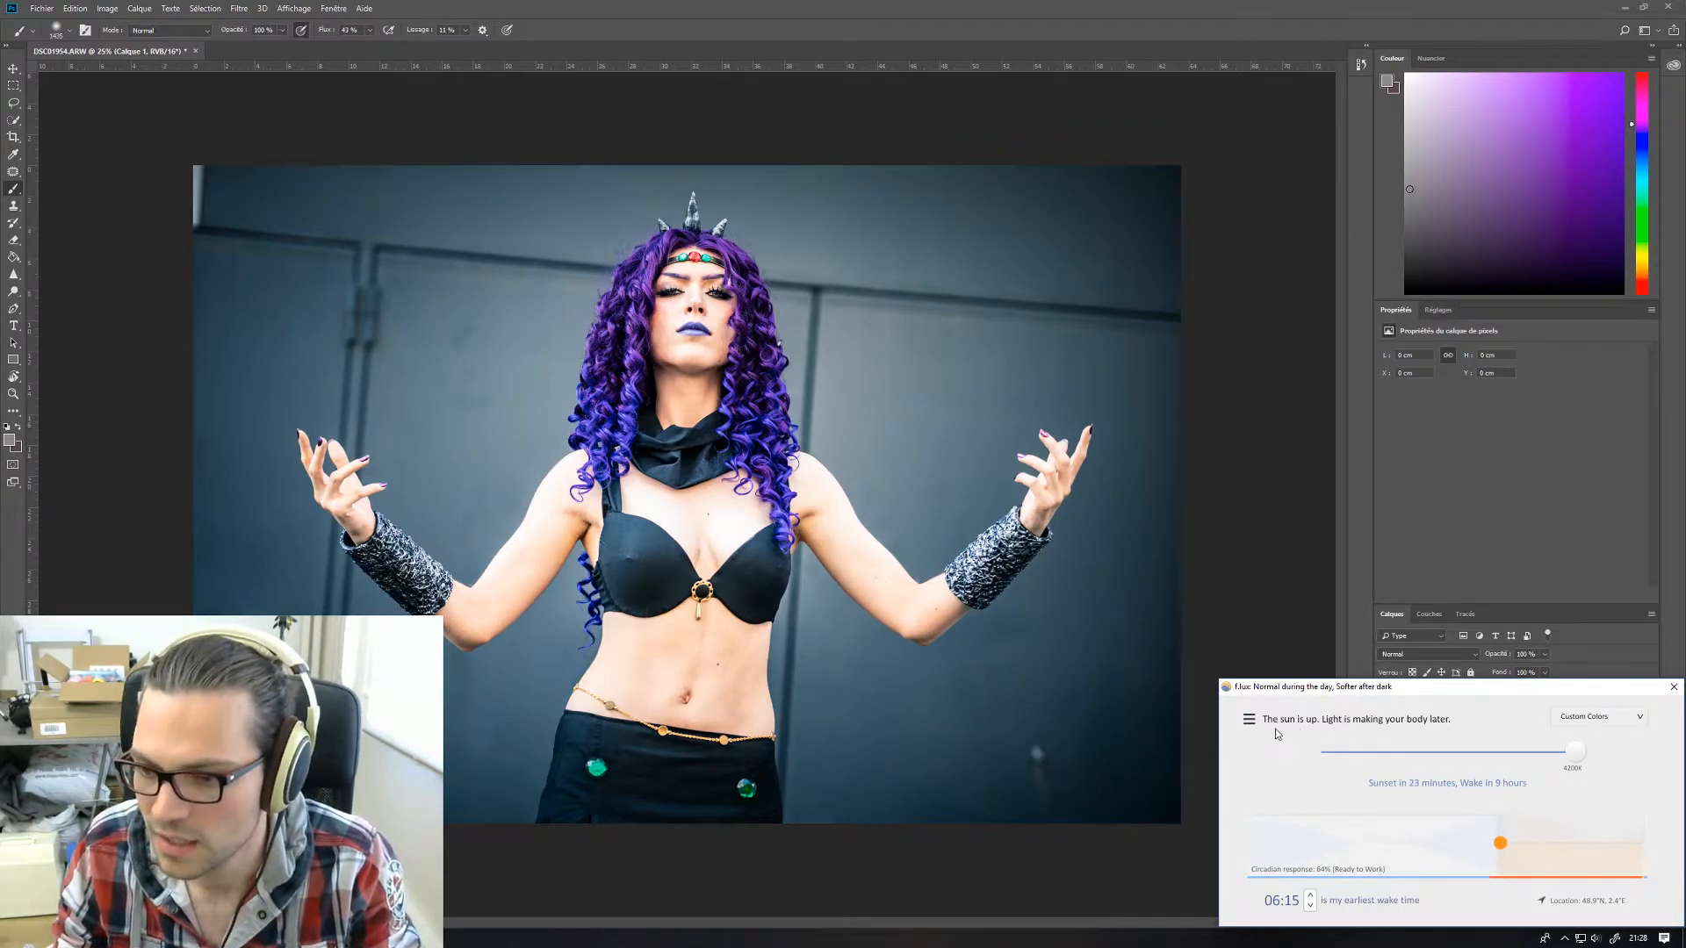
{"action": "left_click", "coordinate": [1249, 721]}
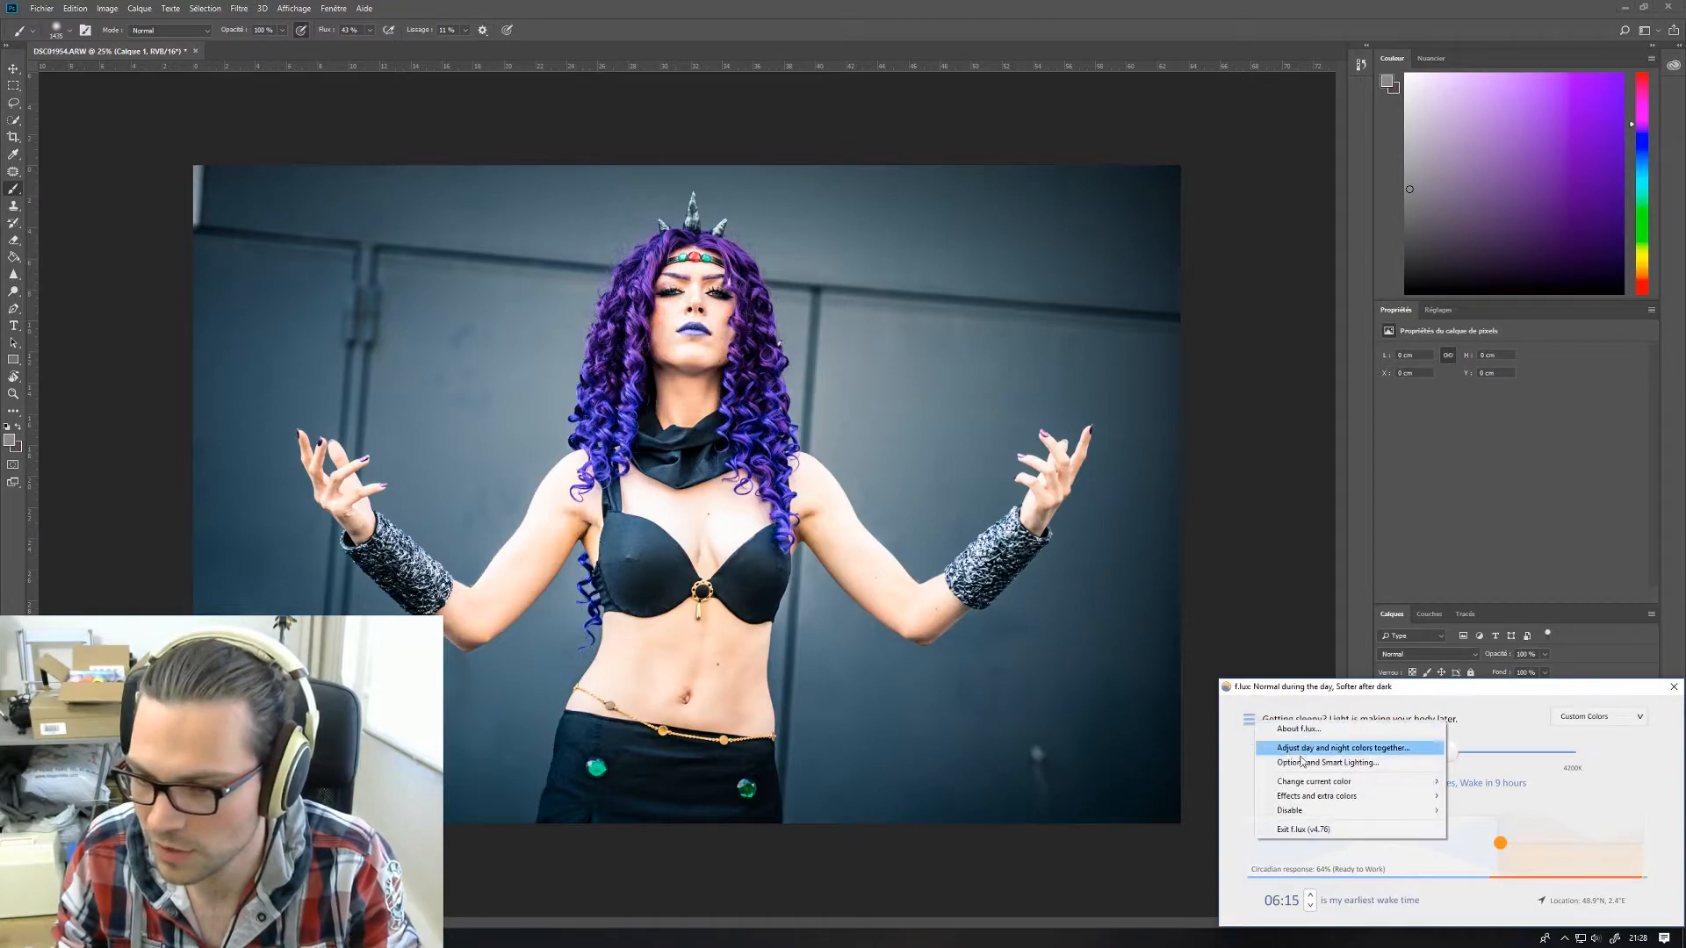
{"action": "mouse_move", "coordinate": [1334, 811]}
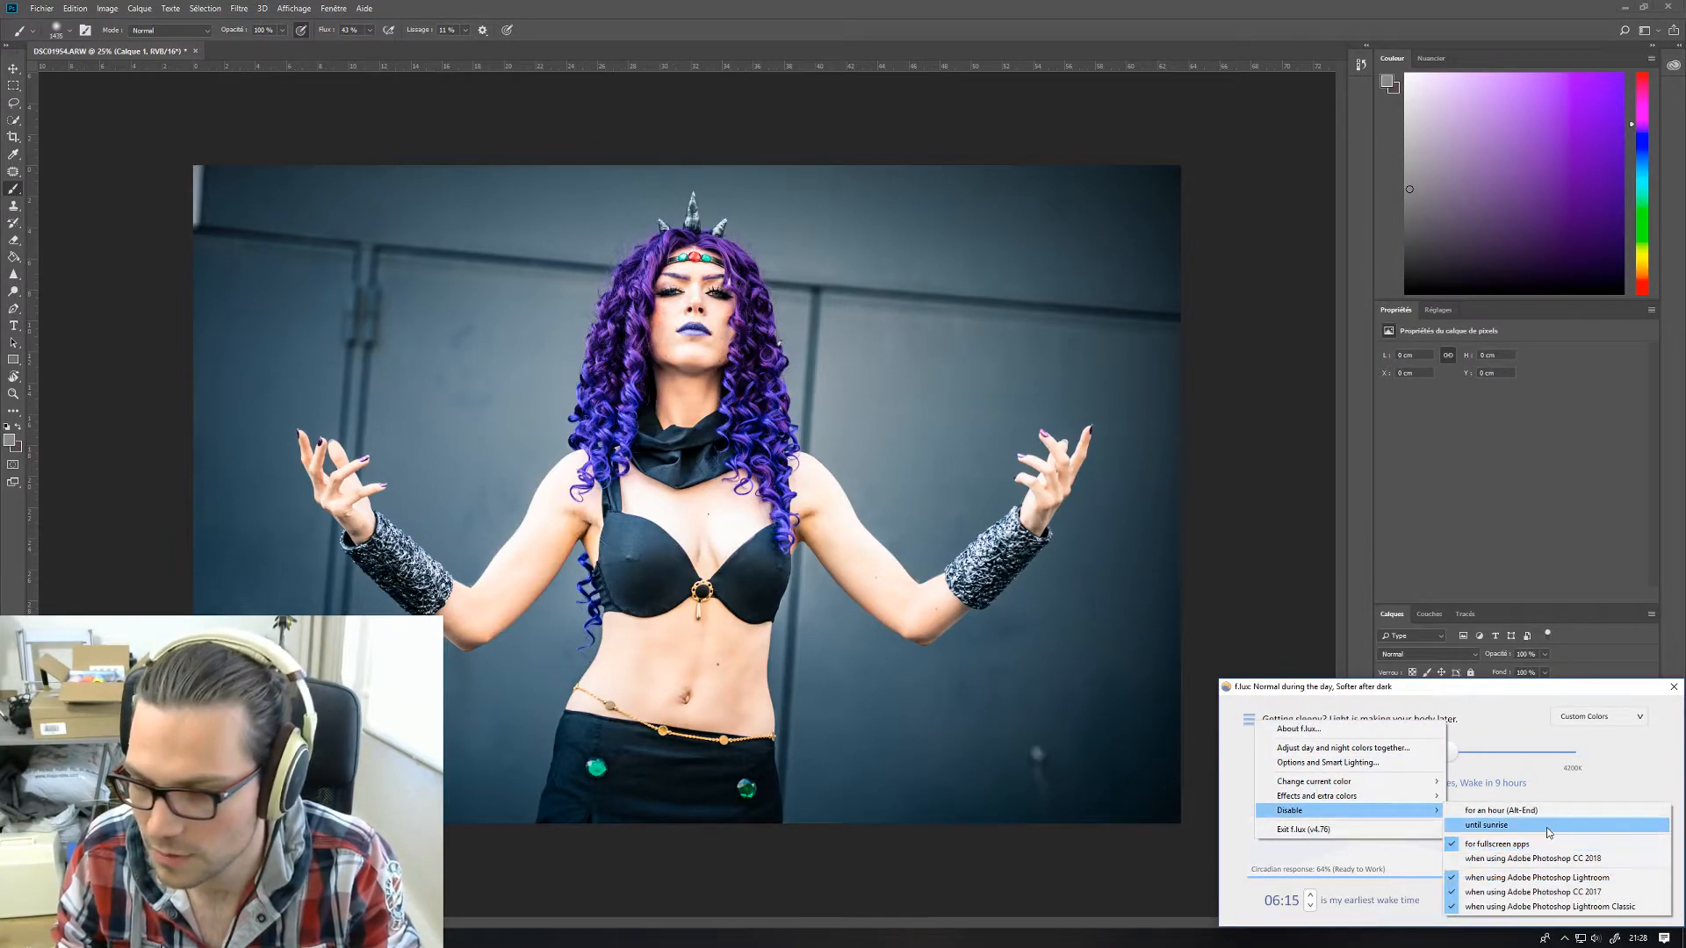
{"action": "left_click", "coordinate": [1552, 857]}
{"action": "left_click", "coordinate": [1277, 452]}
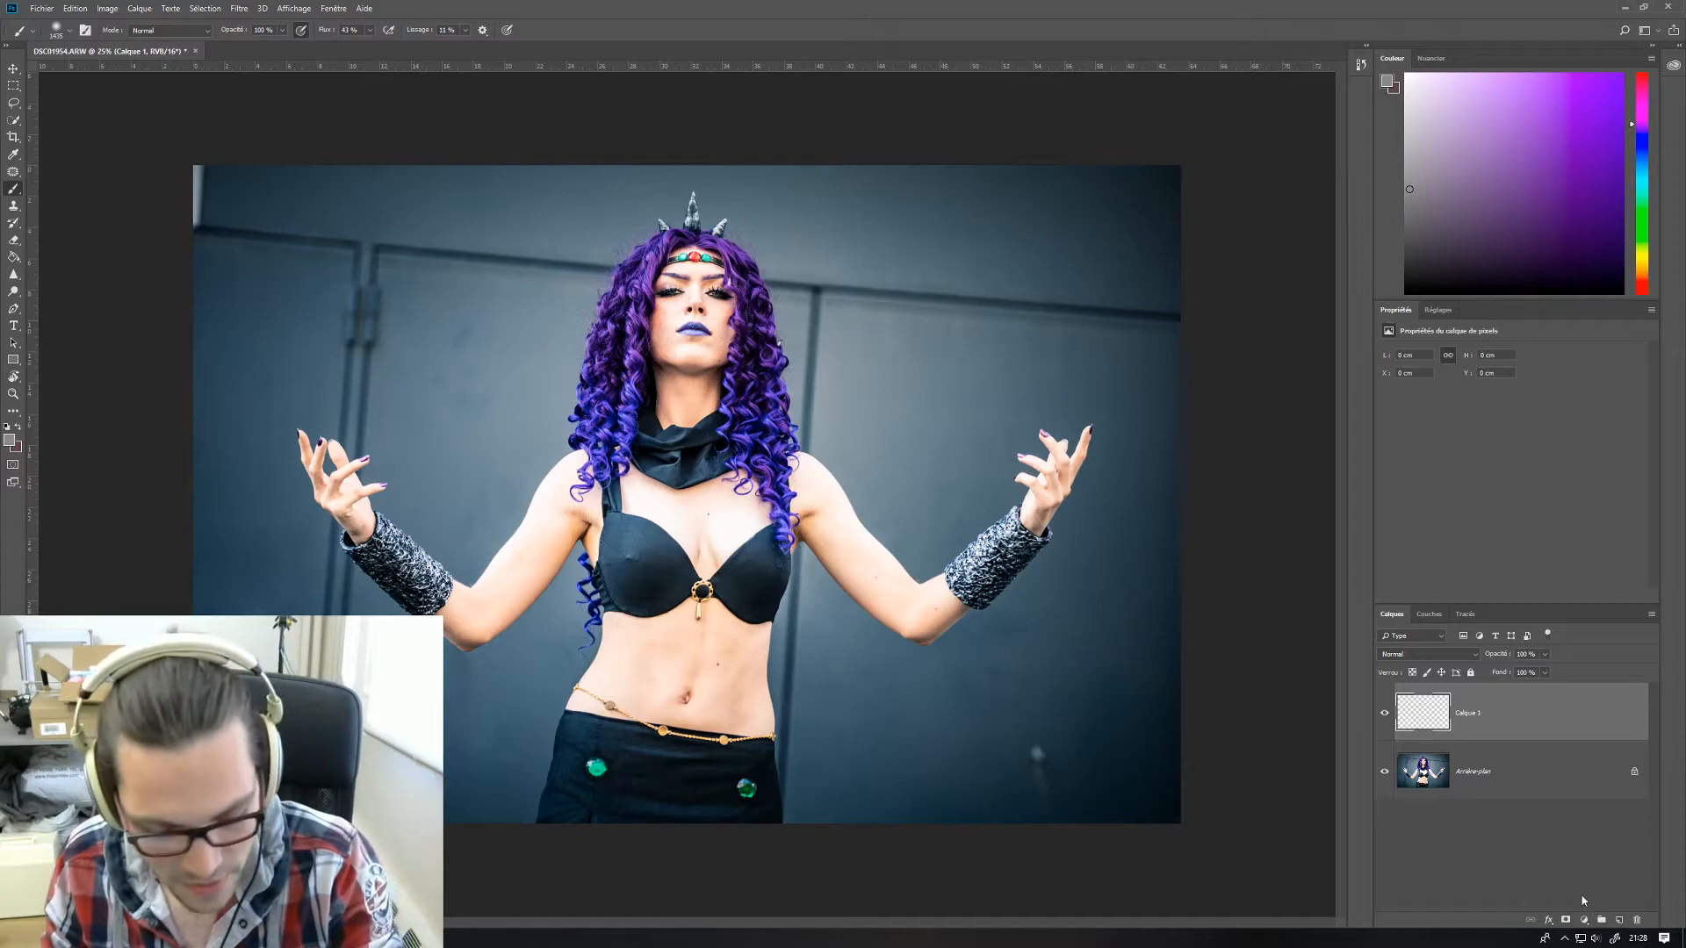
- Stamp the visible image onto the empty layer and onto a second new layer, and group both copies above the background
{"action": "key", "text": "ctrl+alt+shift+e"}
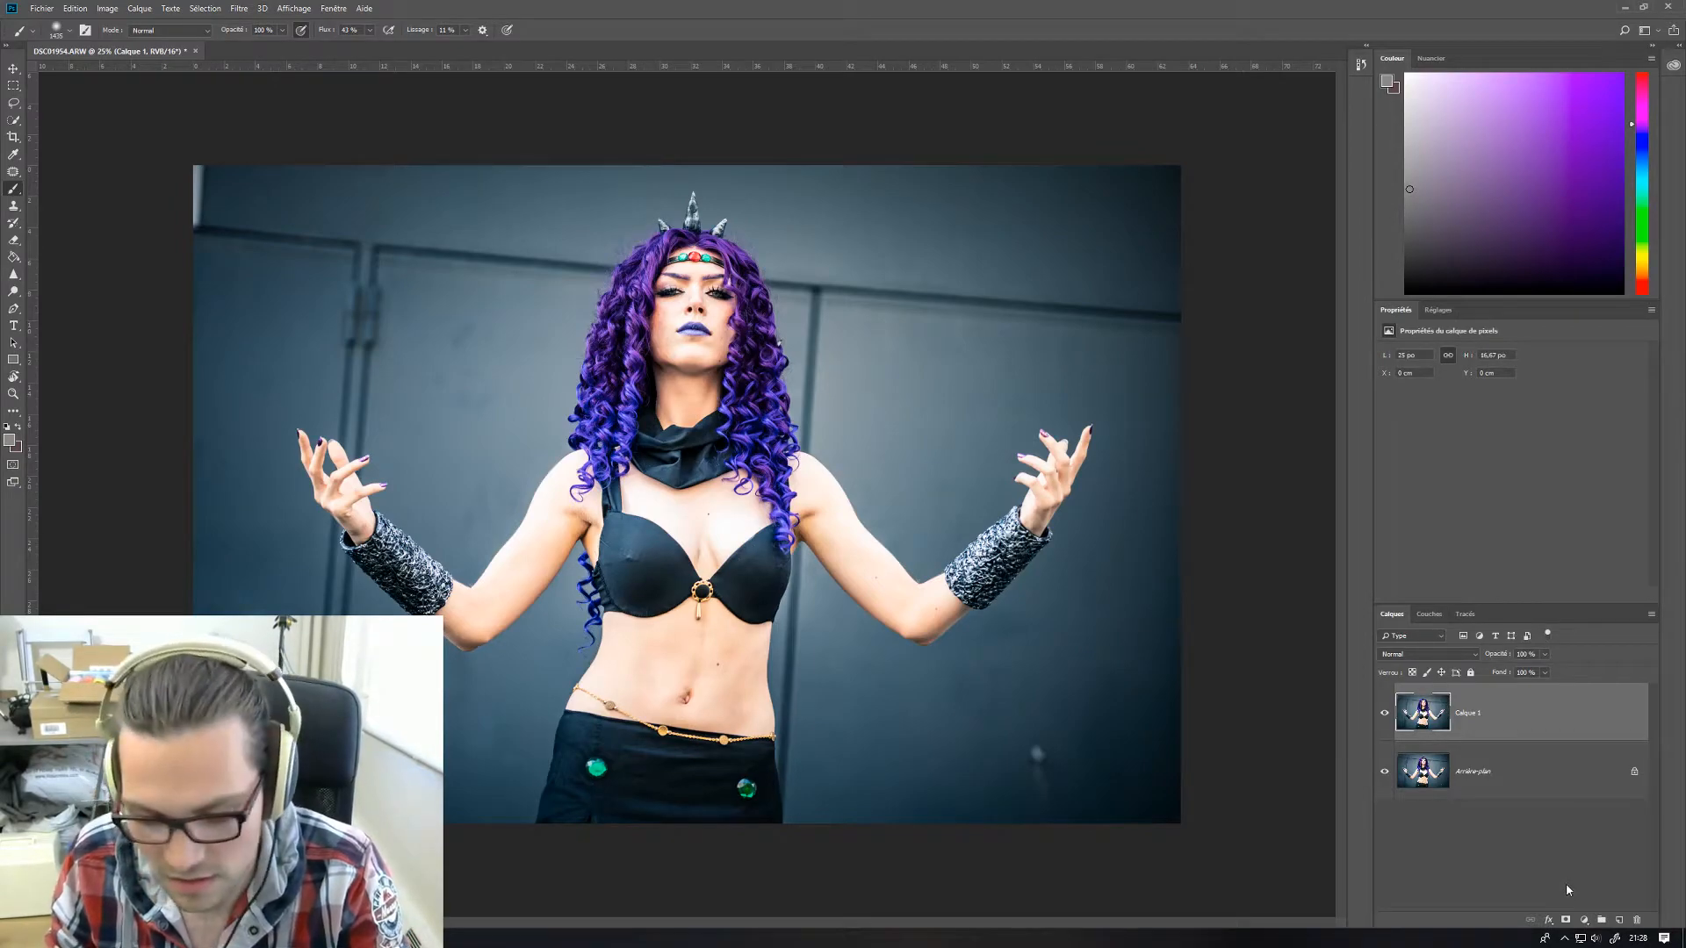
{"action": "key", "text": "ctrl+alt+shift+e"}
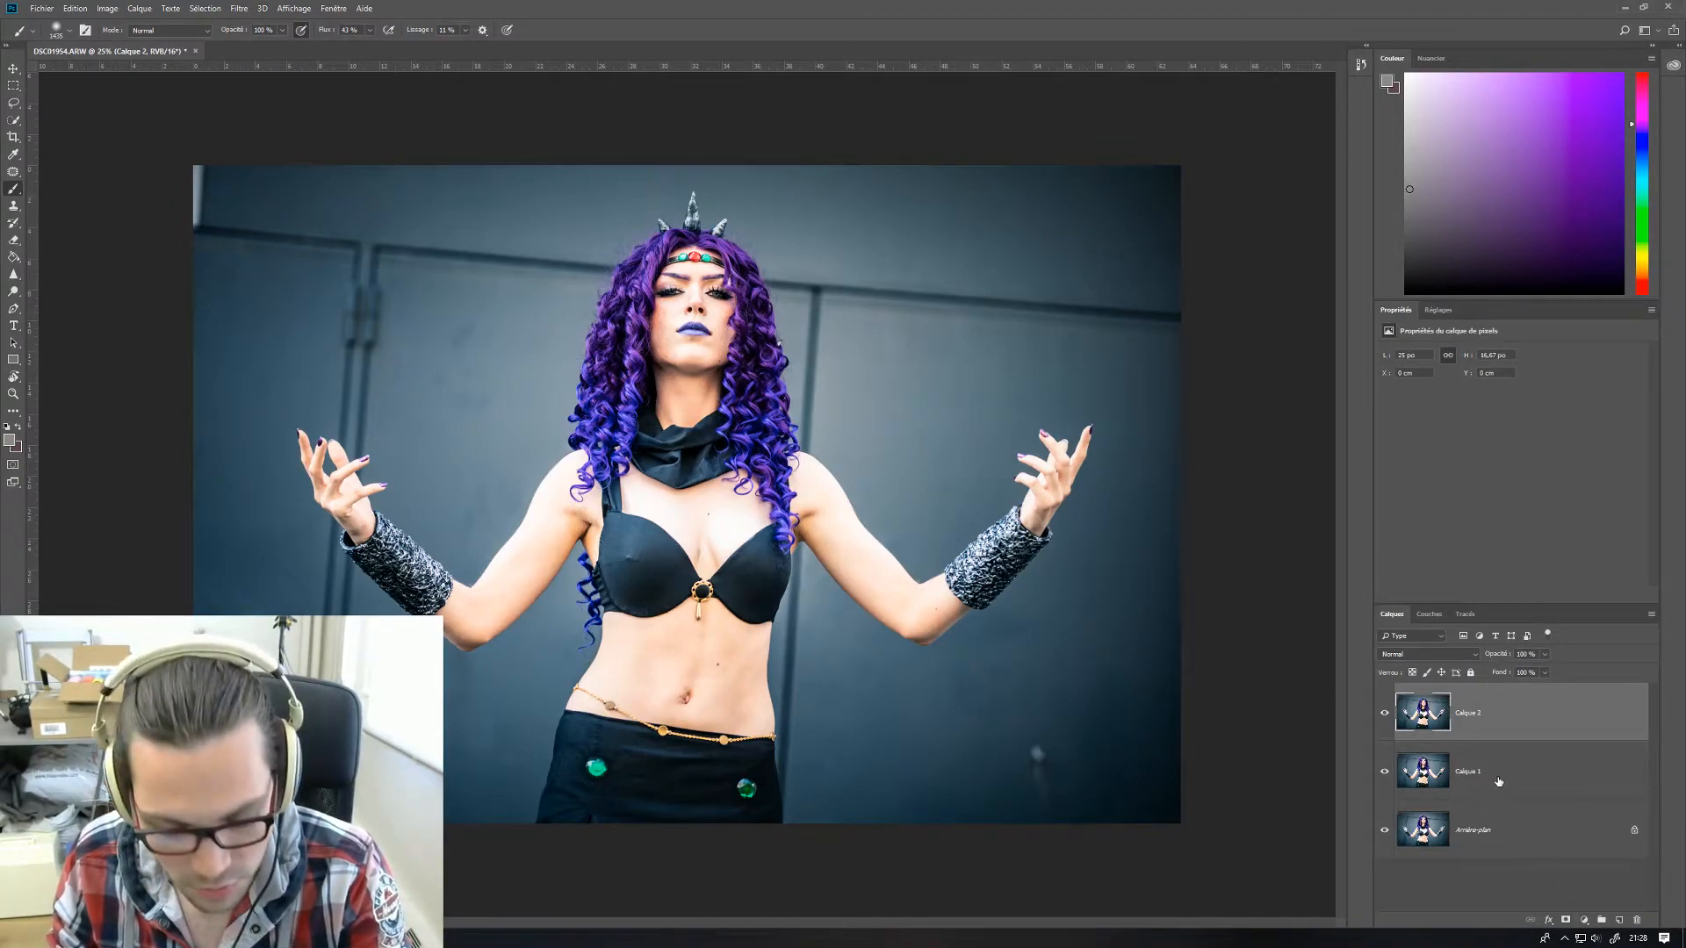
{"action": "key", "text": "ctrl+g"}
{"action": "left_click_drag", "start_coordinate": [1486, 744], "coordinate": [1482, 762]}
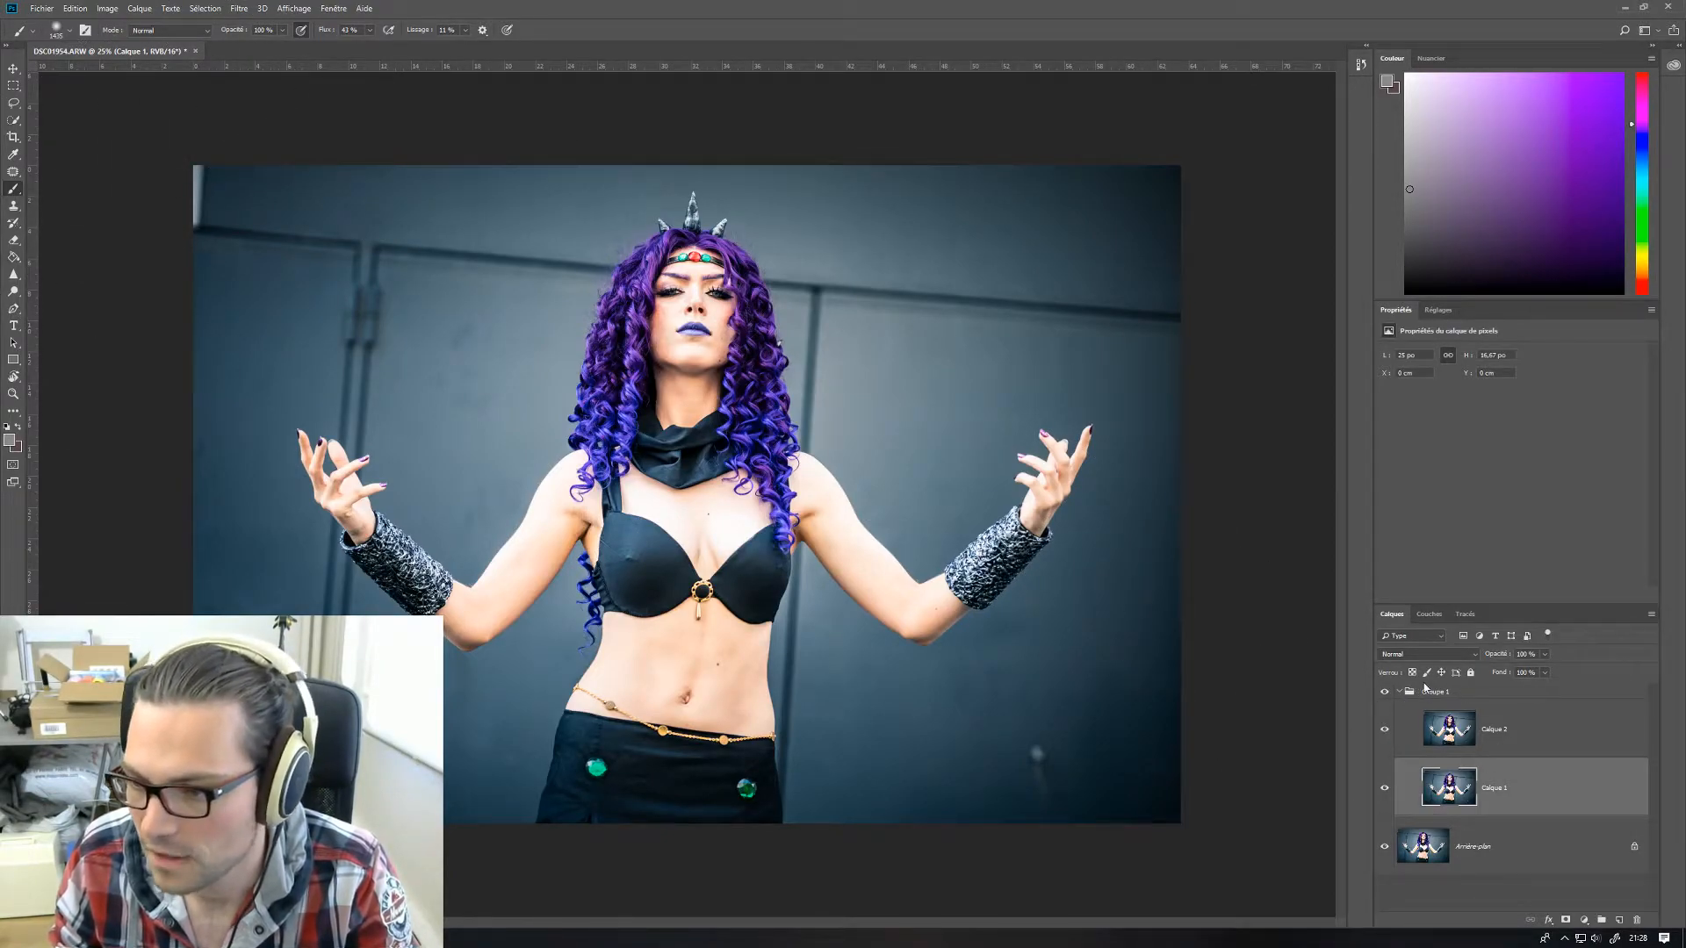
{"action": "left_click", "coordinate": [1616, 920]}
{"action": "left_click_drag", "start_coordinate": [1467, 789], "coordinate": [1448, 694]}
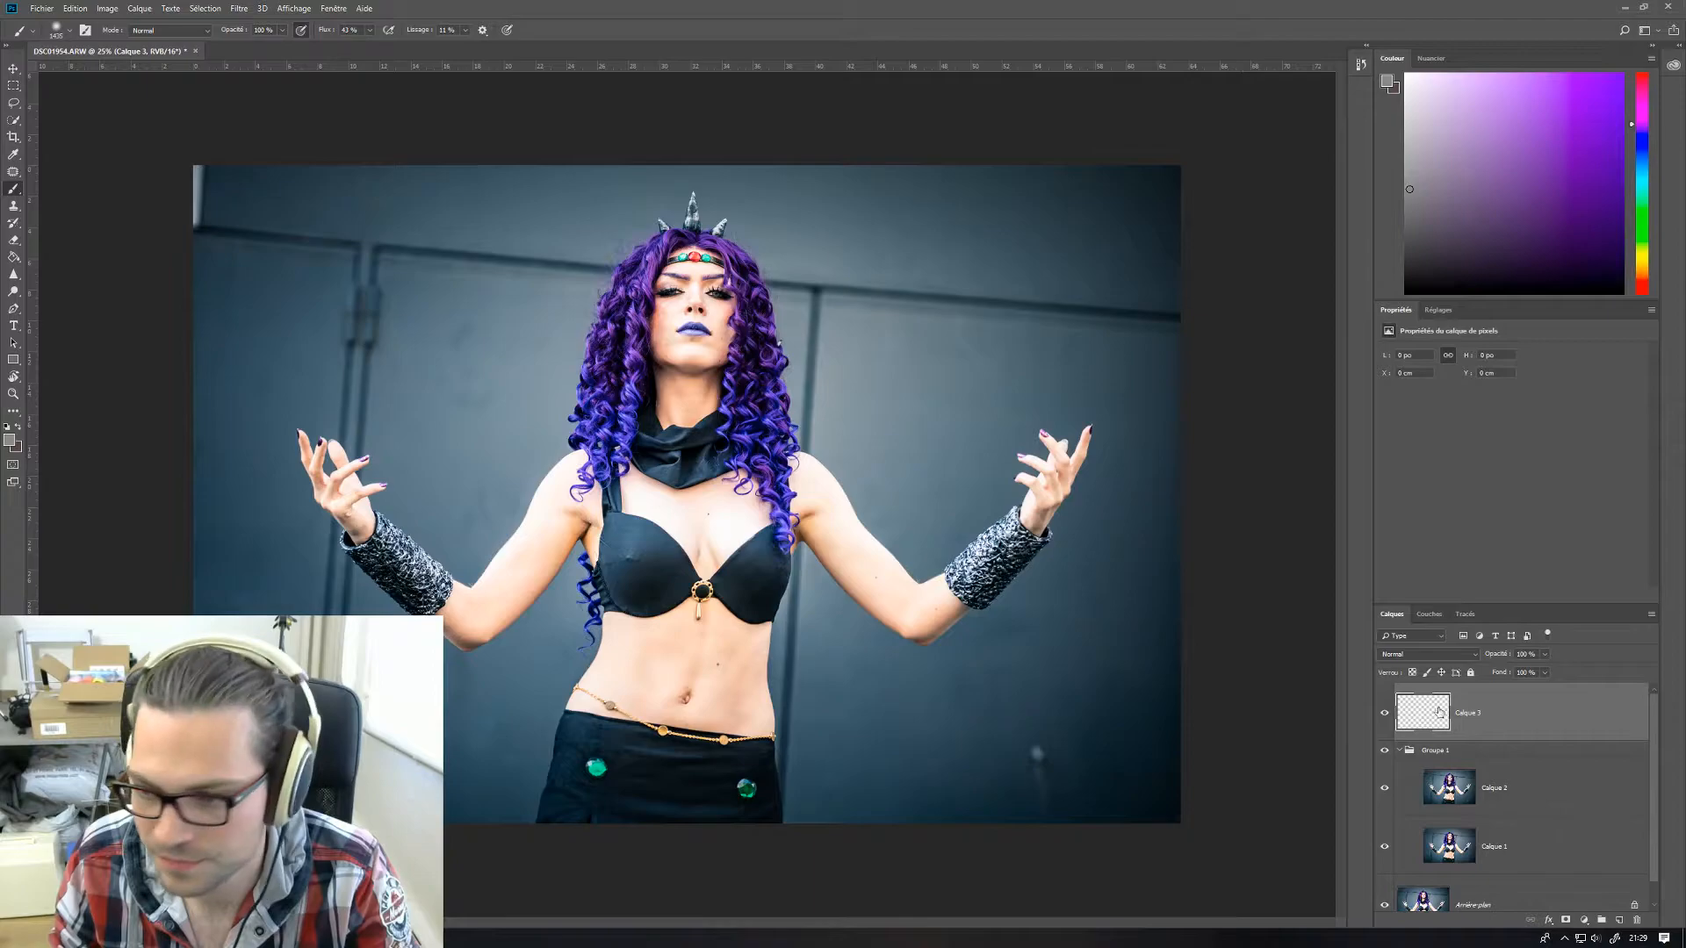
{"action": "left_click_drag", "start_coordinate": [1456, 698], "coordinate": [1639, 919]}
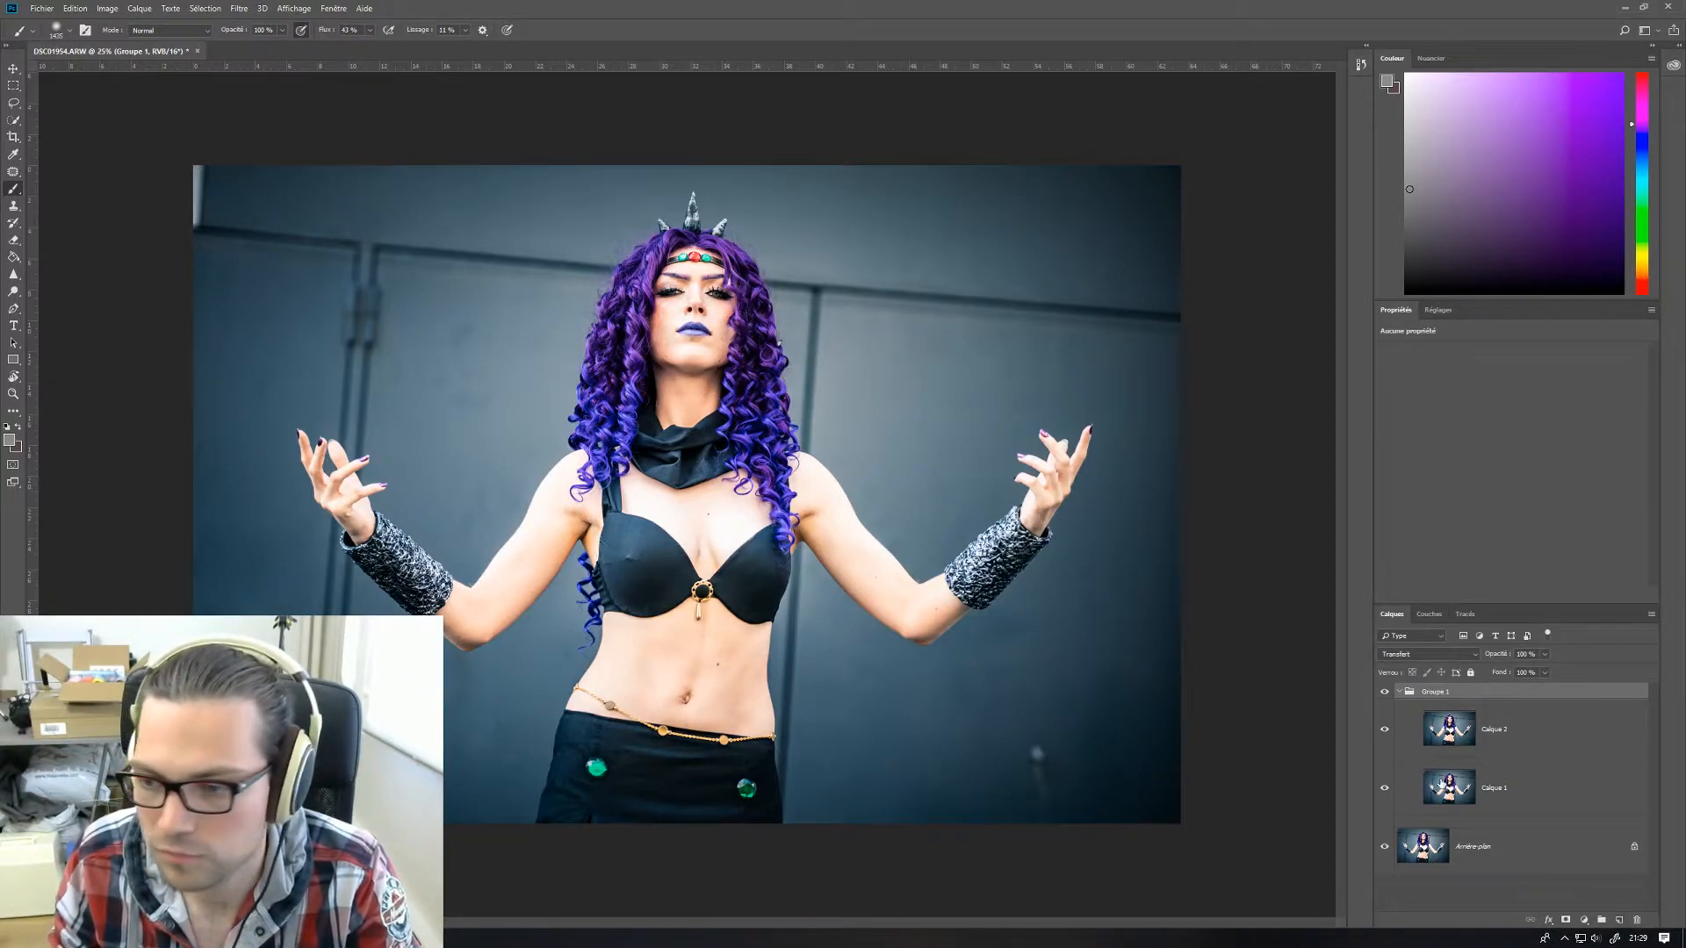
{"action": "left_click", "coordinate": [1593, 891]}
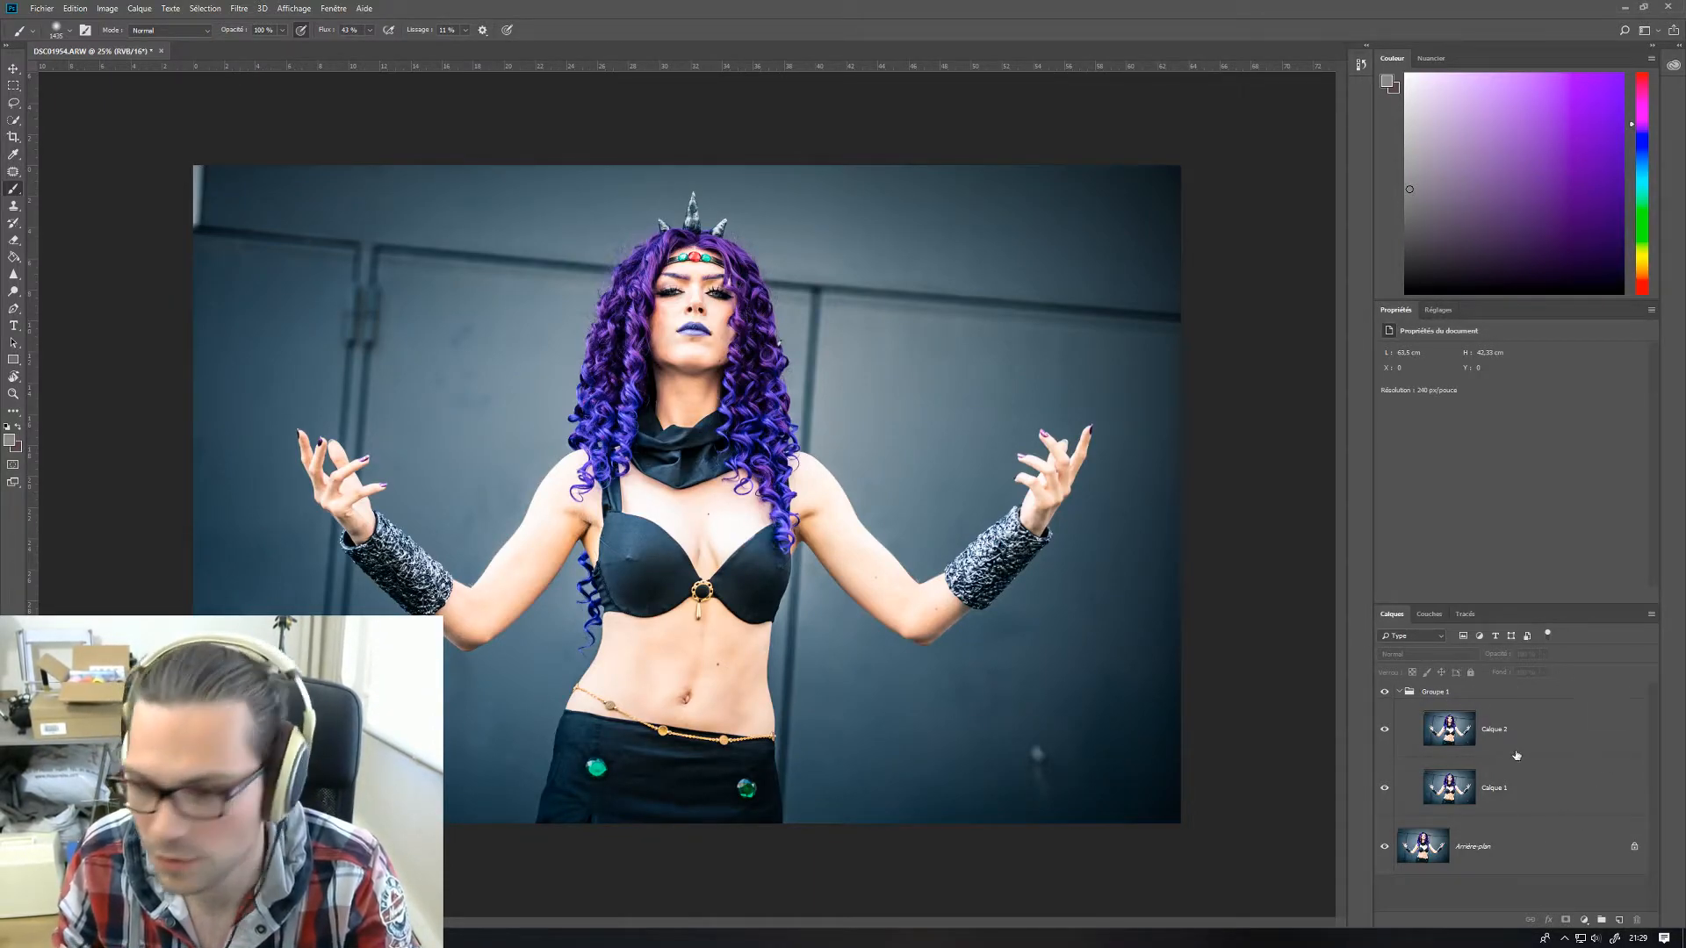
{"action": "left_click", "coordinate": [1616, 919]}
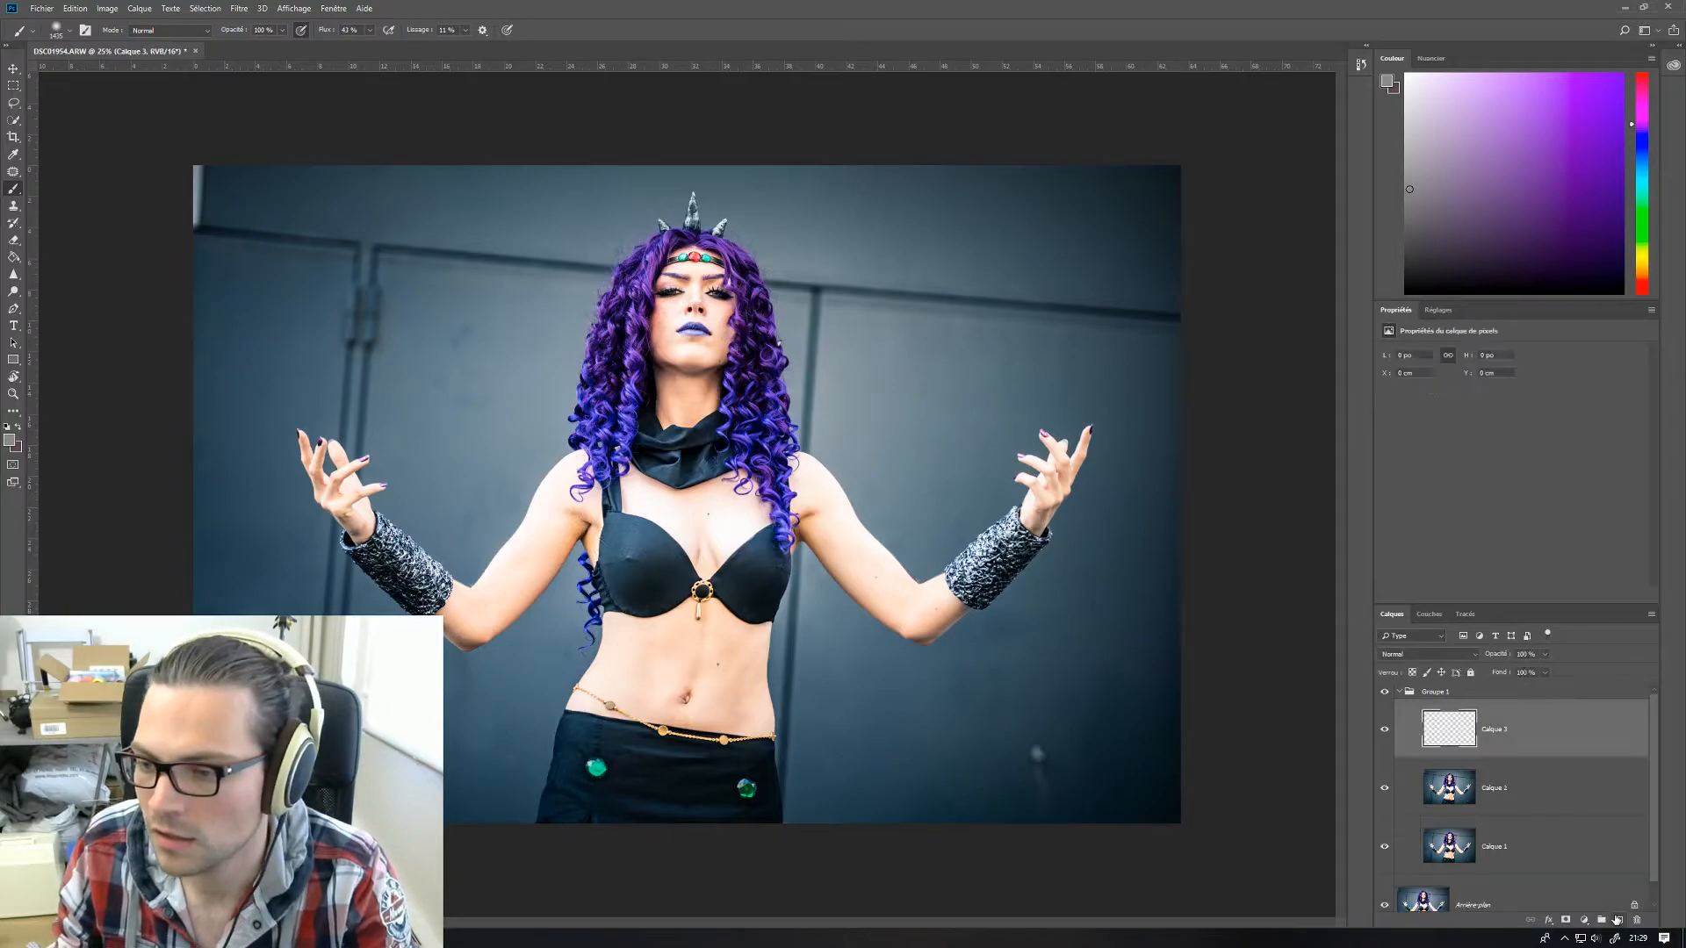
{"action": "left_click_drag", "start_coordinate": [1464, 722], "coordinate": [1639, 919]}
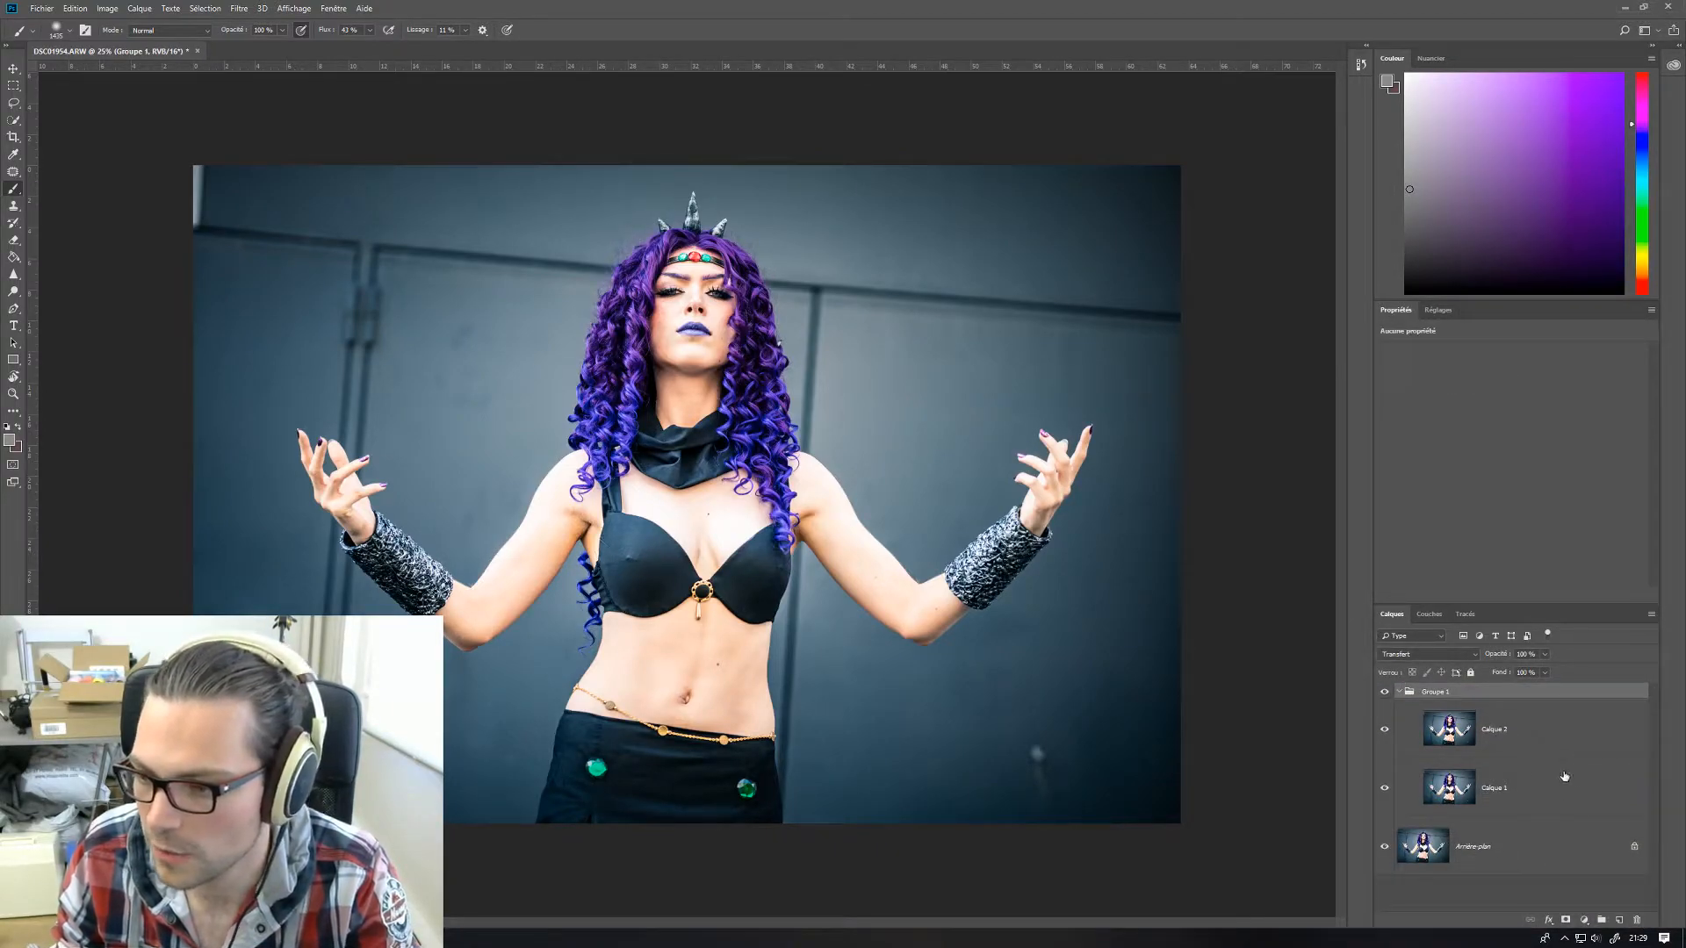
- Add an Exposure adjustment layer above the group and raise its exposure to +2.68, judging the effect on the eyes
{"action": "left_click", "coordinate": [1584, 920]}
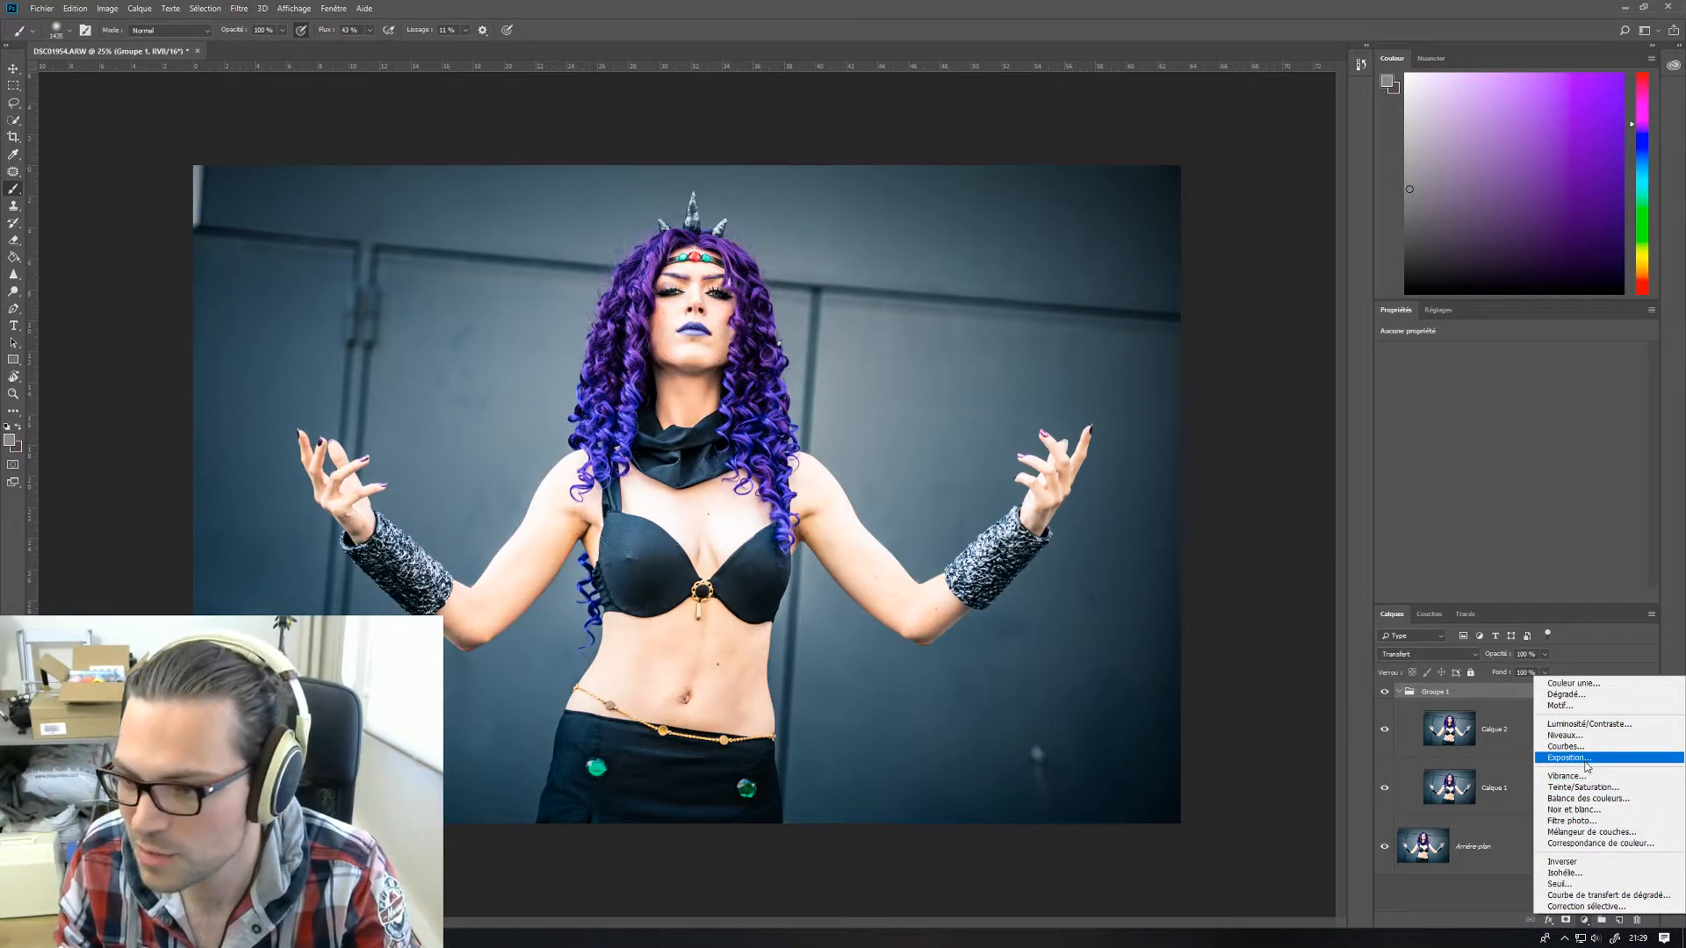
{"action": "left_click", "coordinate": [1585, 759]}
{"action": "left_click_drag", "start_coordinate": [1515, 722], "coordinate": [1435, 690]}
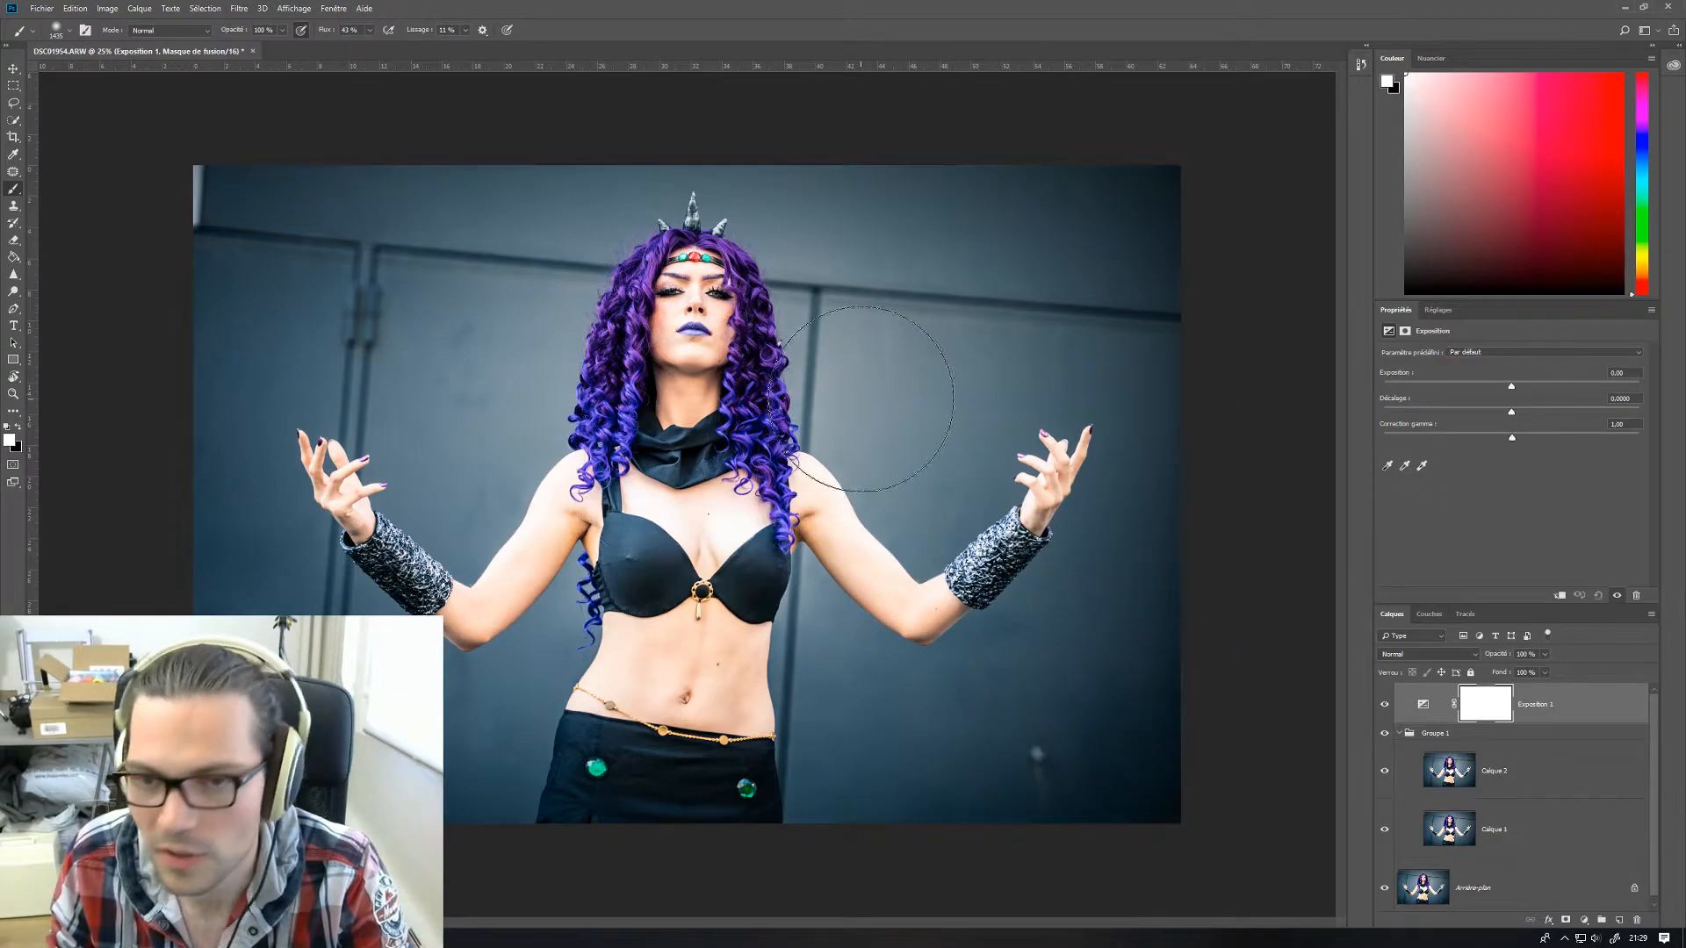
{"action": "scroll", "coordinate": [682, 493], "scroll_direction": "up", "scroll_amount": 3}
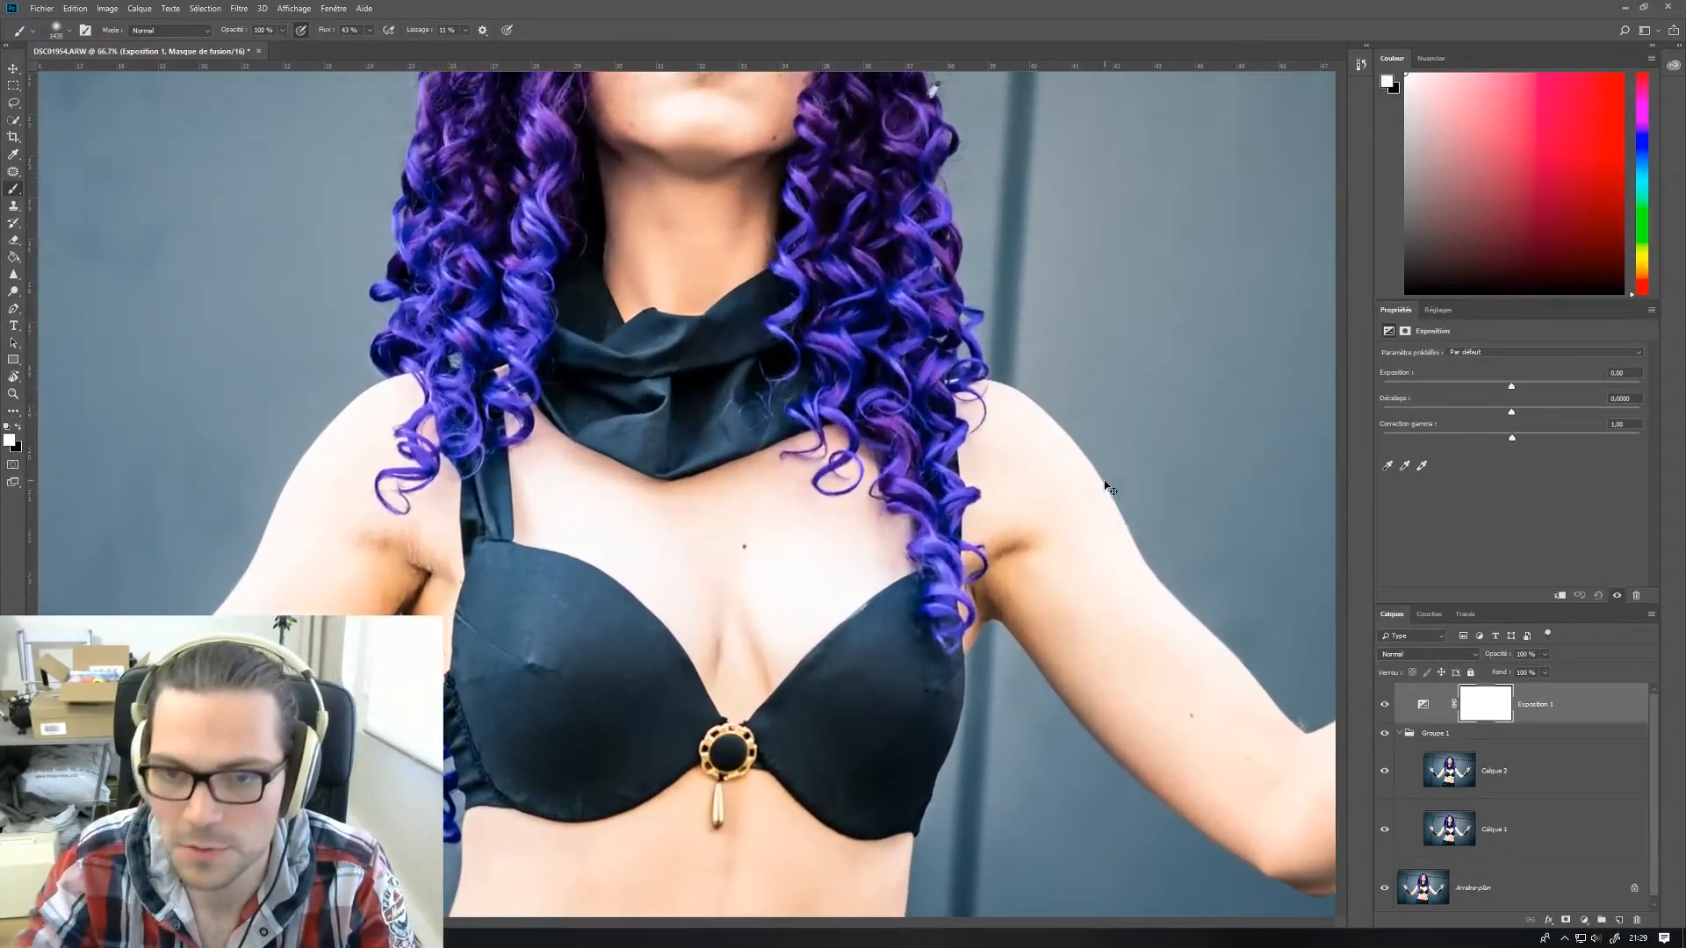
{"action": "scroll", "coordinate": [425, 399], "scroll_direction": "up", "scroll_amount": 5}
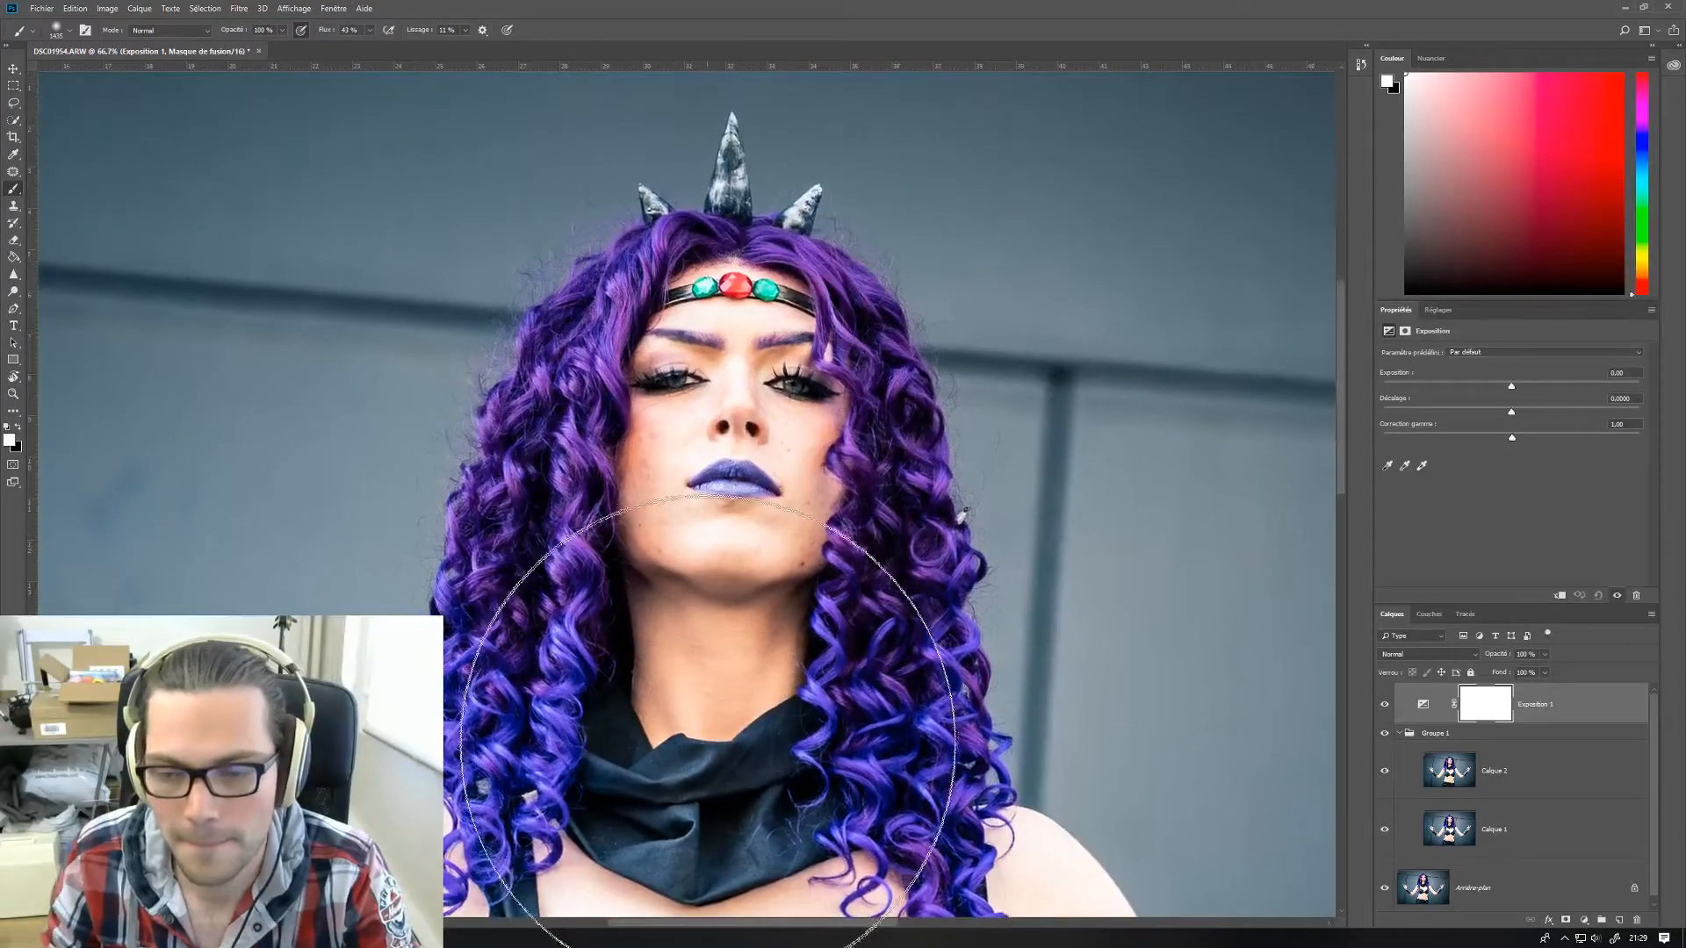
{"action": "scroll", "coordinate": [689, 495], "scroll_direction": "up", "scroll_amount": 2}
{"action": "left_click_drag", "start_coordinate": [836, 374], "coordinate": [693, 565]}
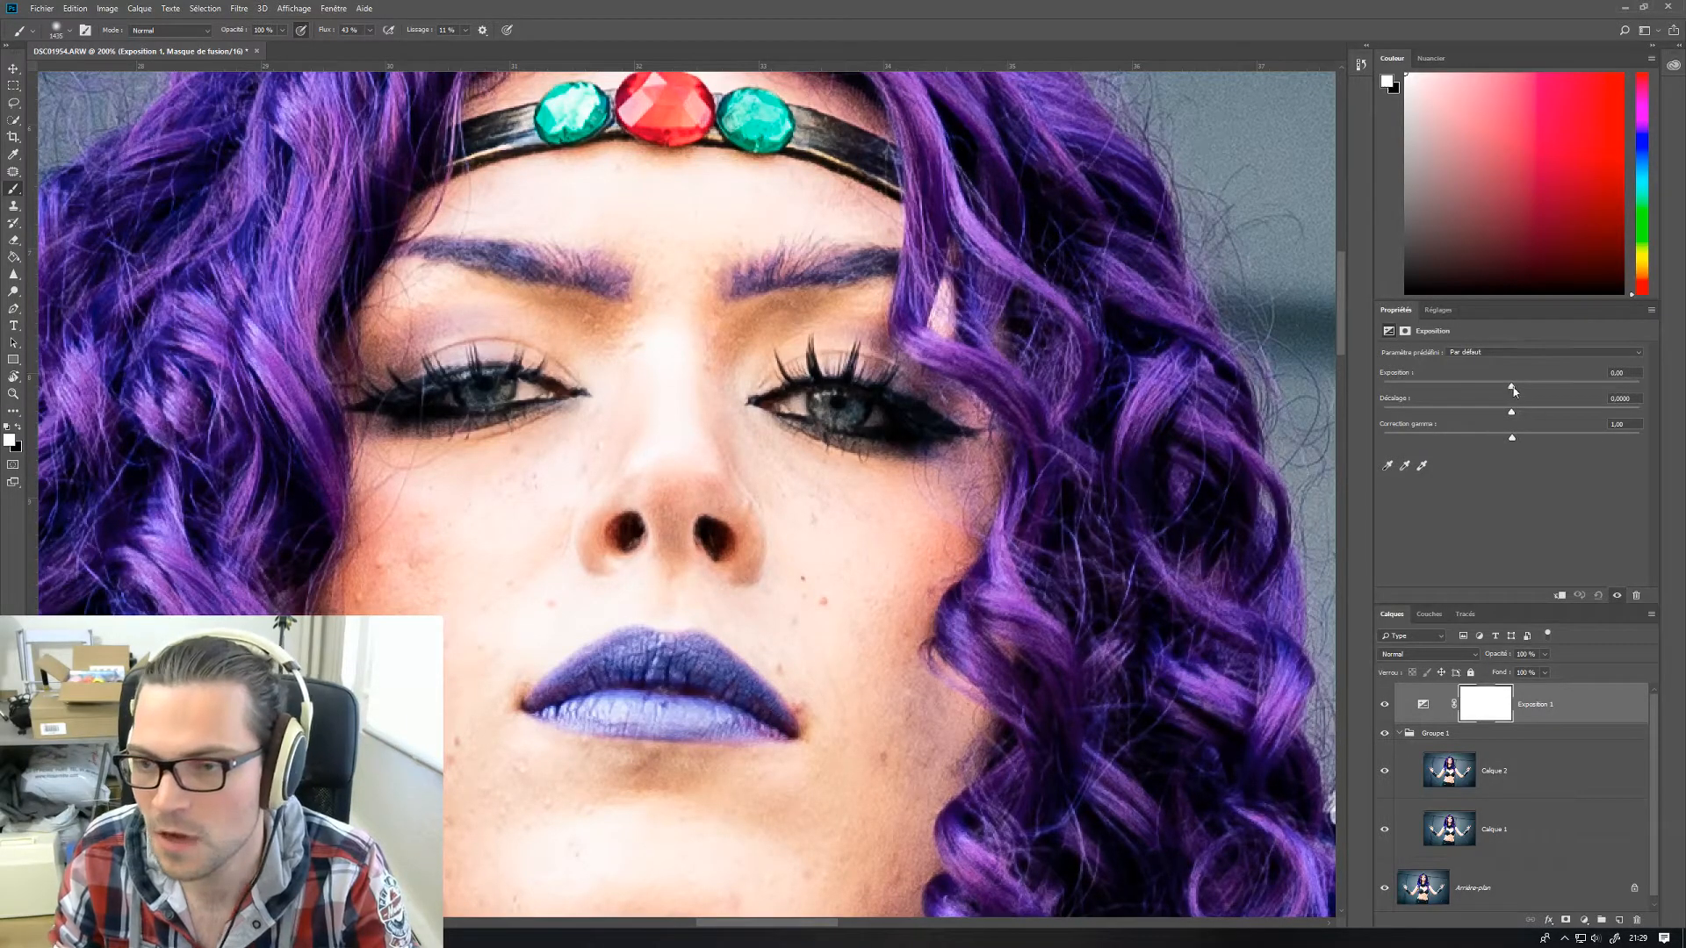
{"action": "left_click_drag", "start_coordinate": [1514, 391], "coordinate": [1564, 392]}
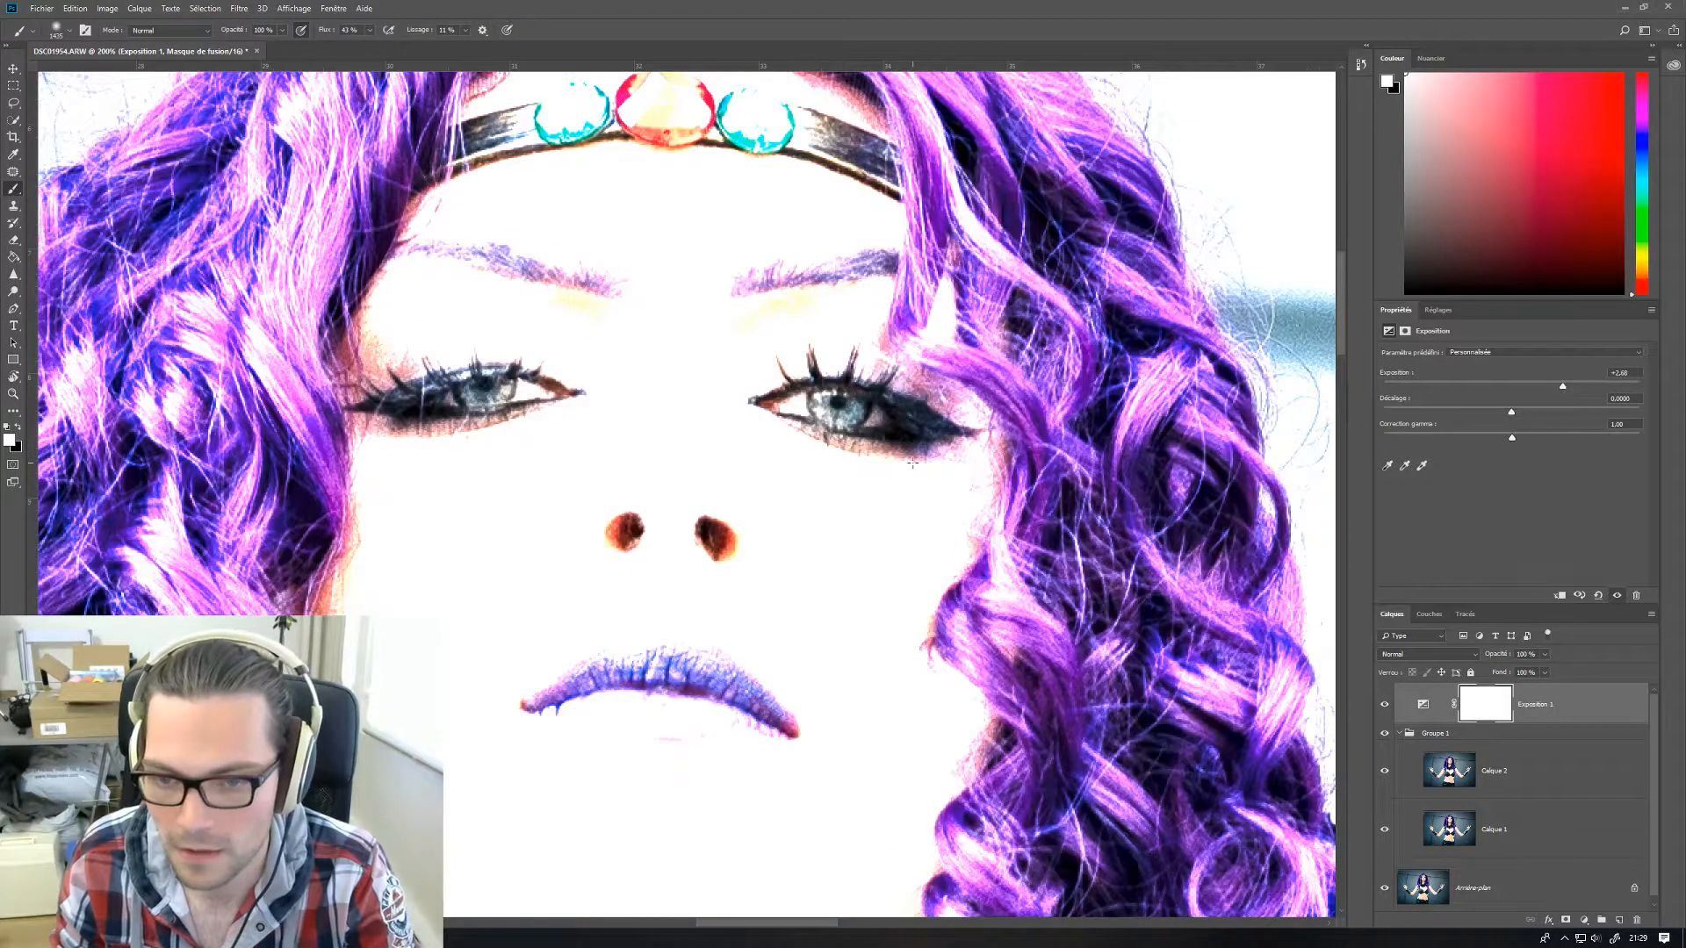
- Fill the exposure layer's mask with black using the Paint Bucket to hide the brightening across the photo
{"action": "key", "text": "ctrl+minus"}
{"action": "key", "text": "ctrl+minus"}
{"action": "key", "text": "ctrl+minus"}
{"action": "key", "text": "ctrl+minus"}
{"action": "key", "text": "ctrl+minus"}
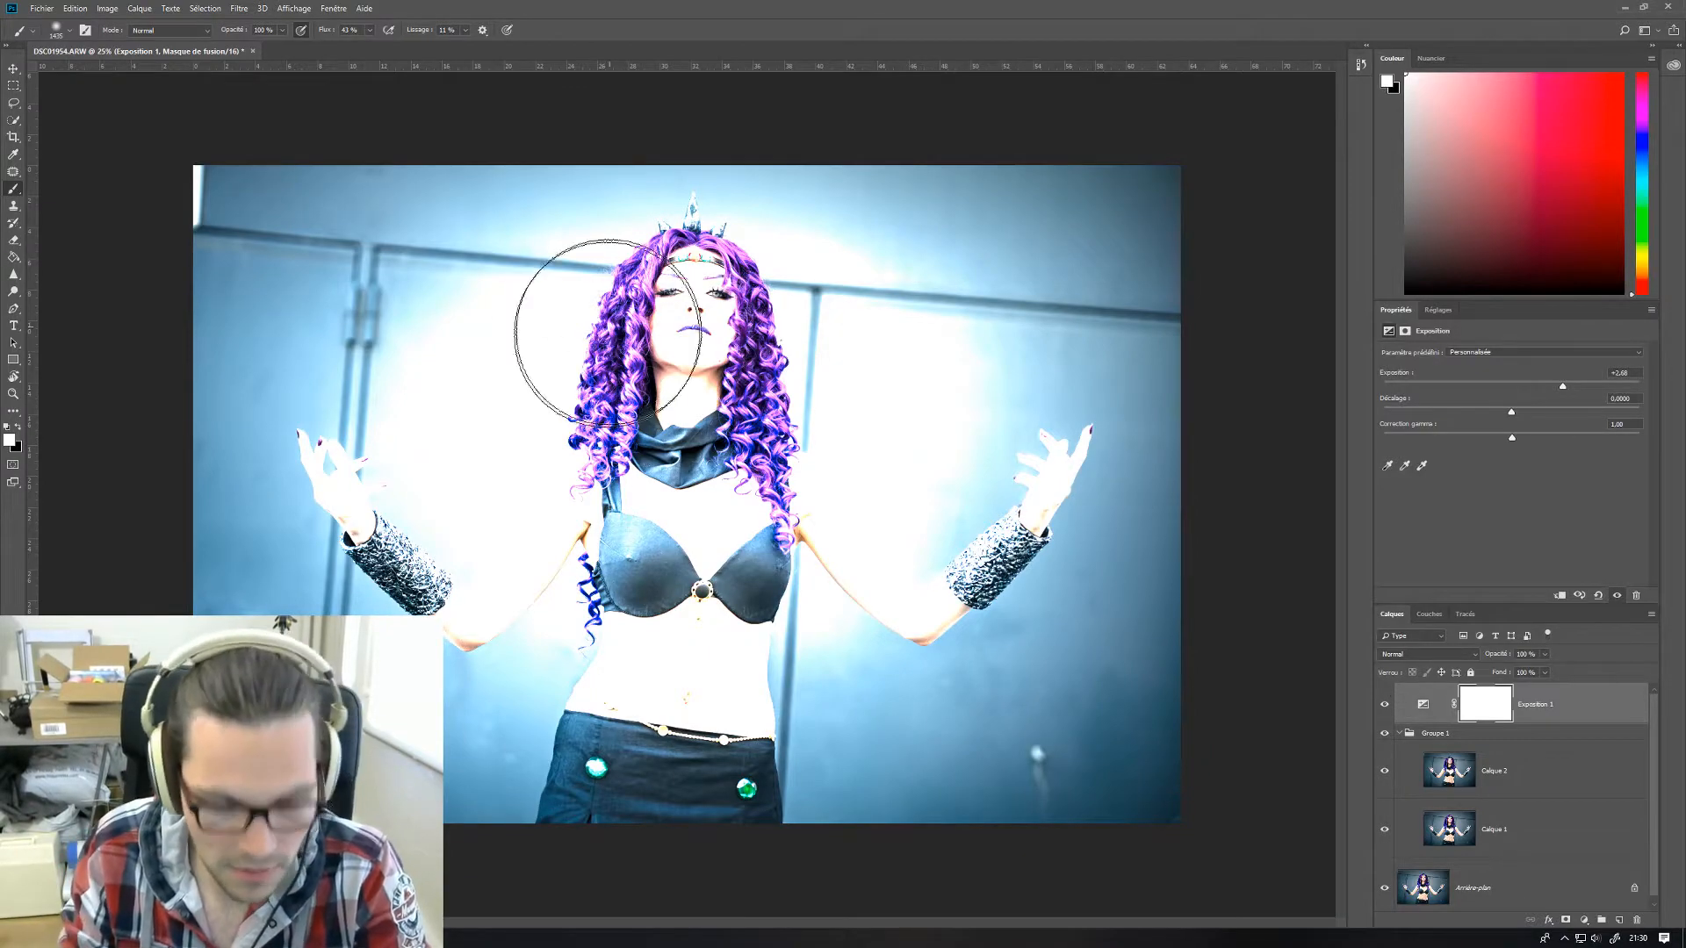
{"action": "left_click", "coordinate": [13, 259]}
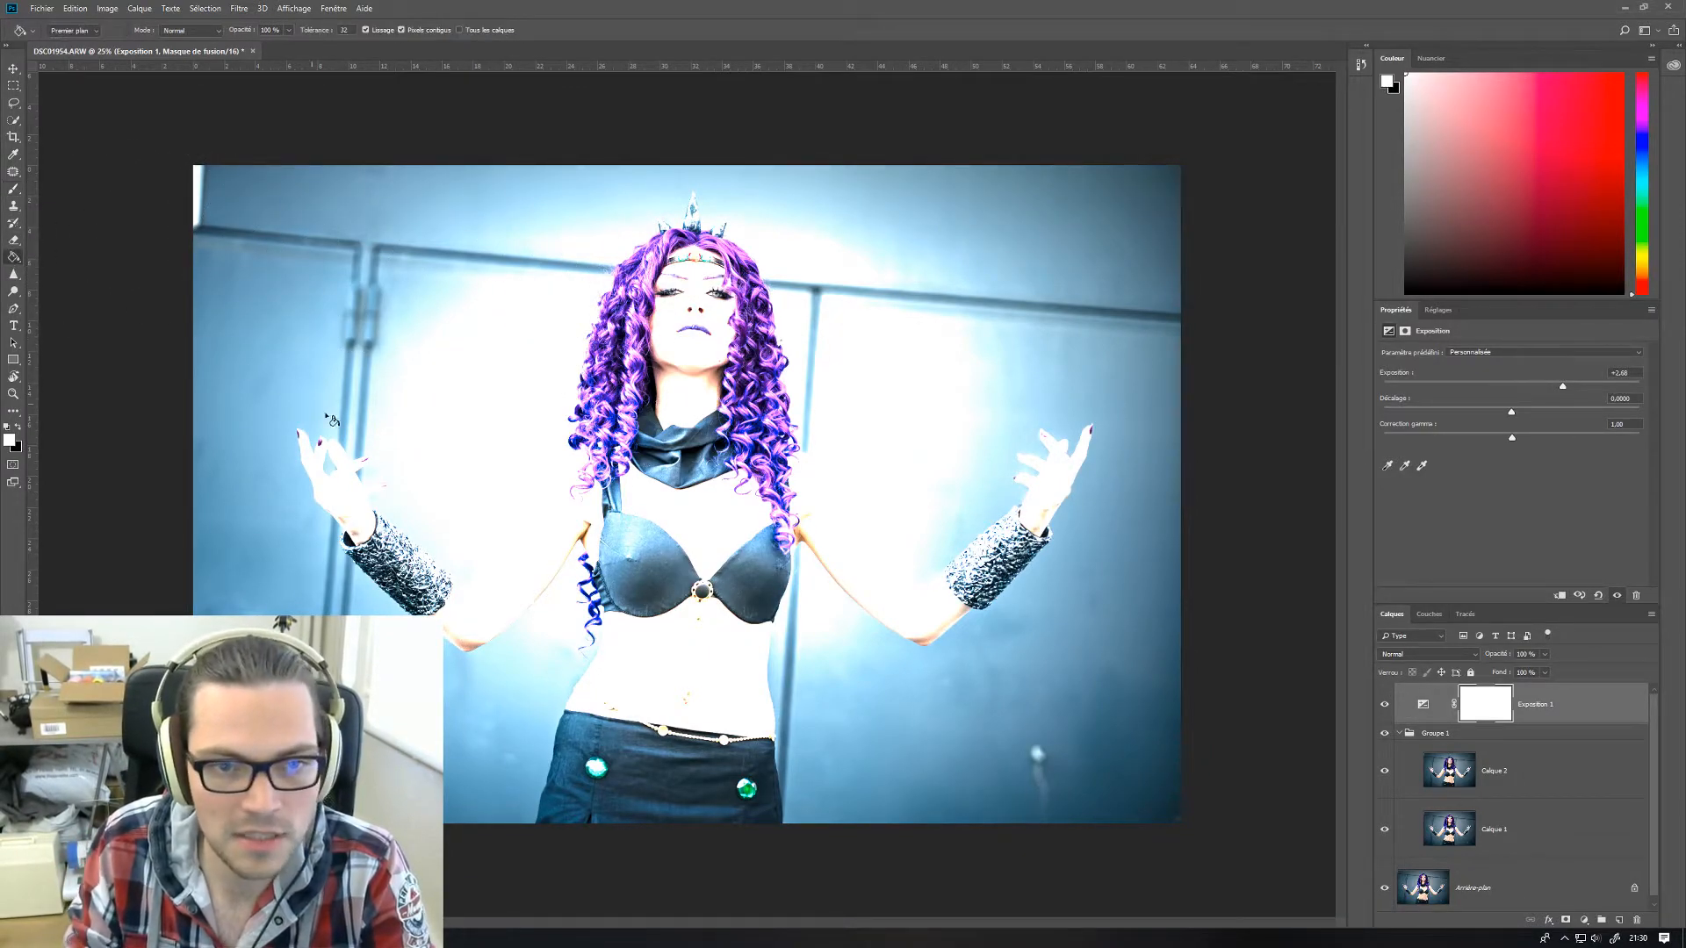
{"action": "key", "text": "x"}
{"action": "left_click", "coordinate": [377, 376]}
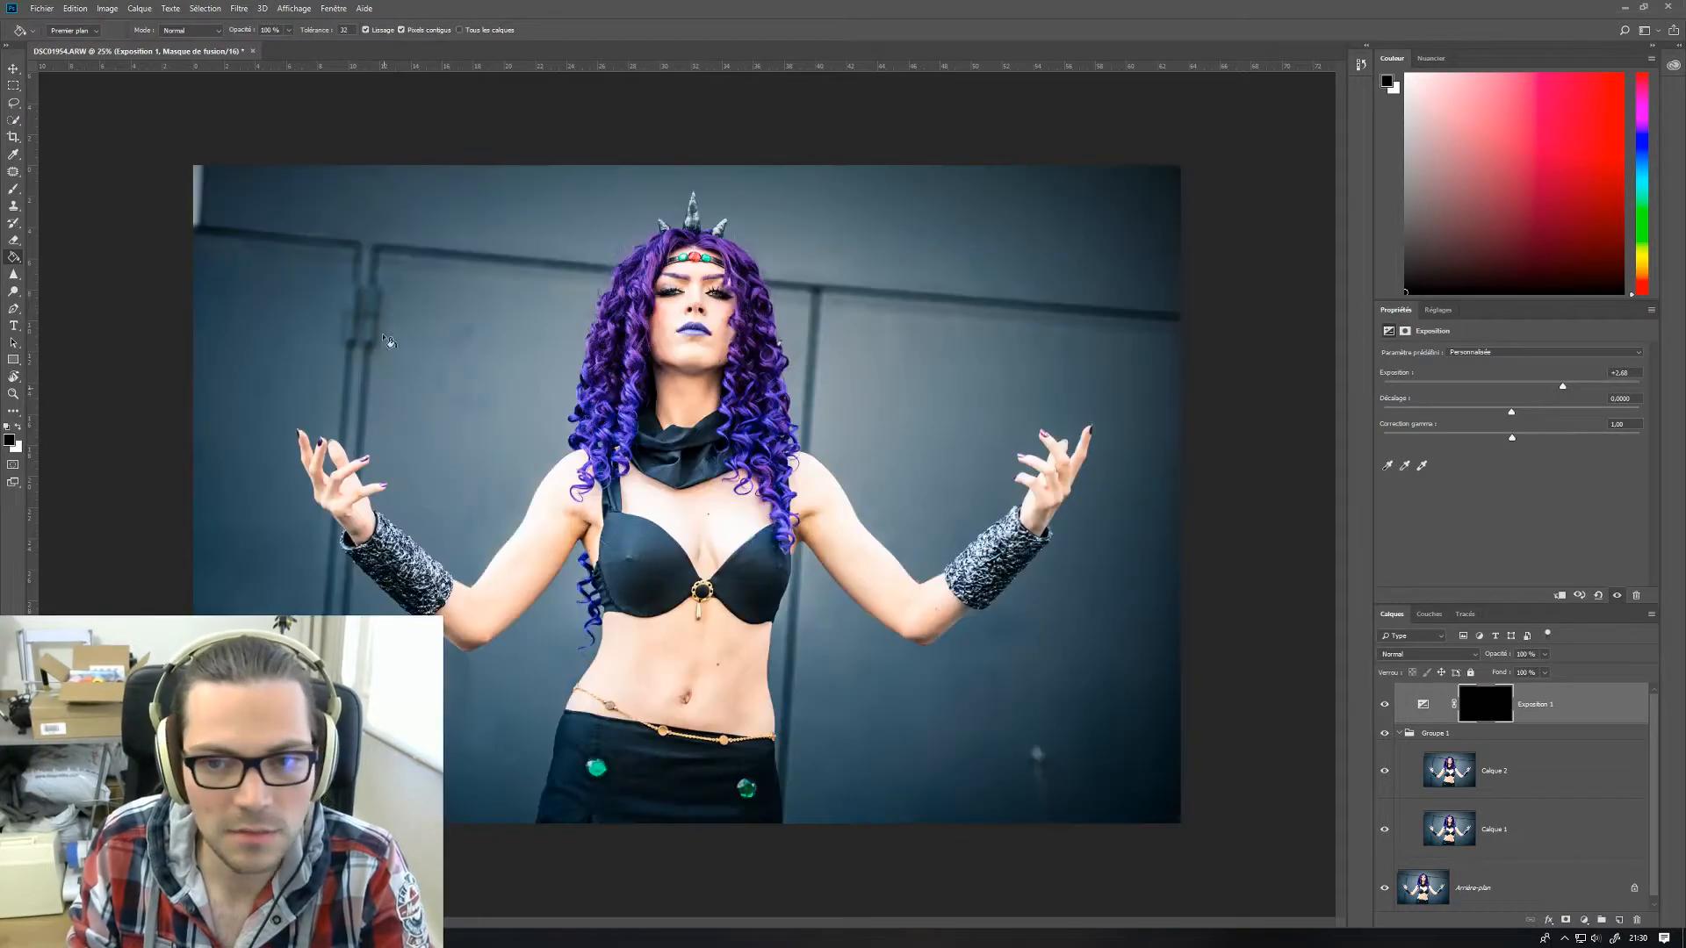
- Paint white with a small brush on the exposure mask over both irises to brighten the eyes
{"action": "left_click", "coordinate": [13, 189]}
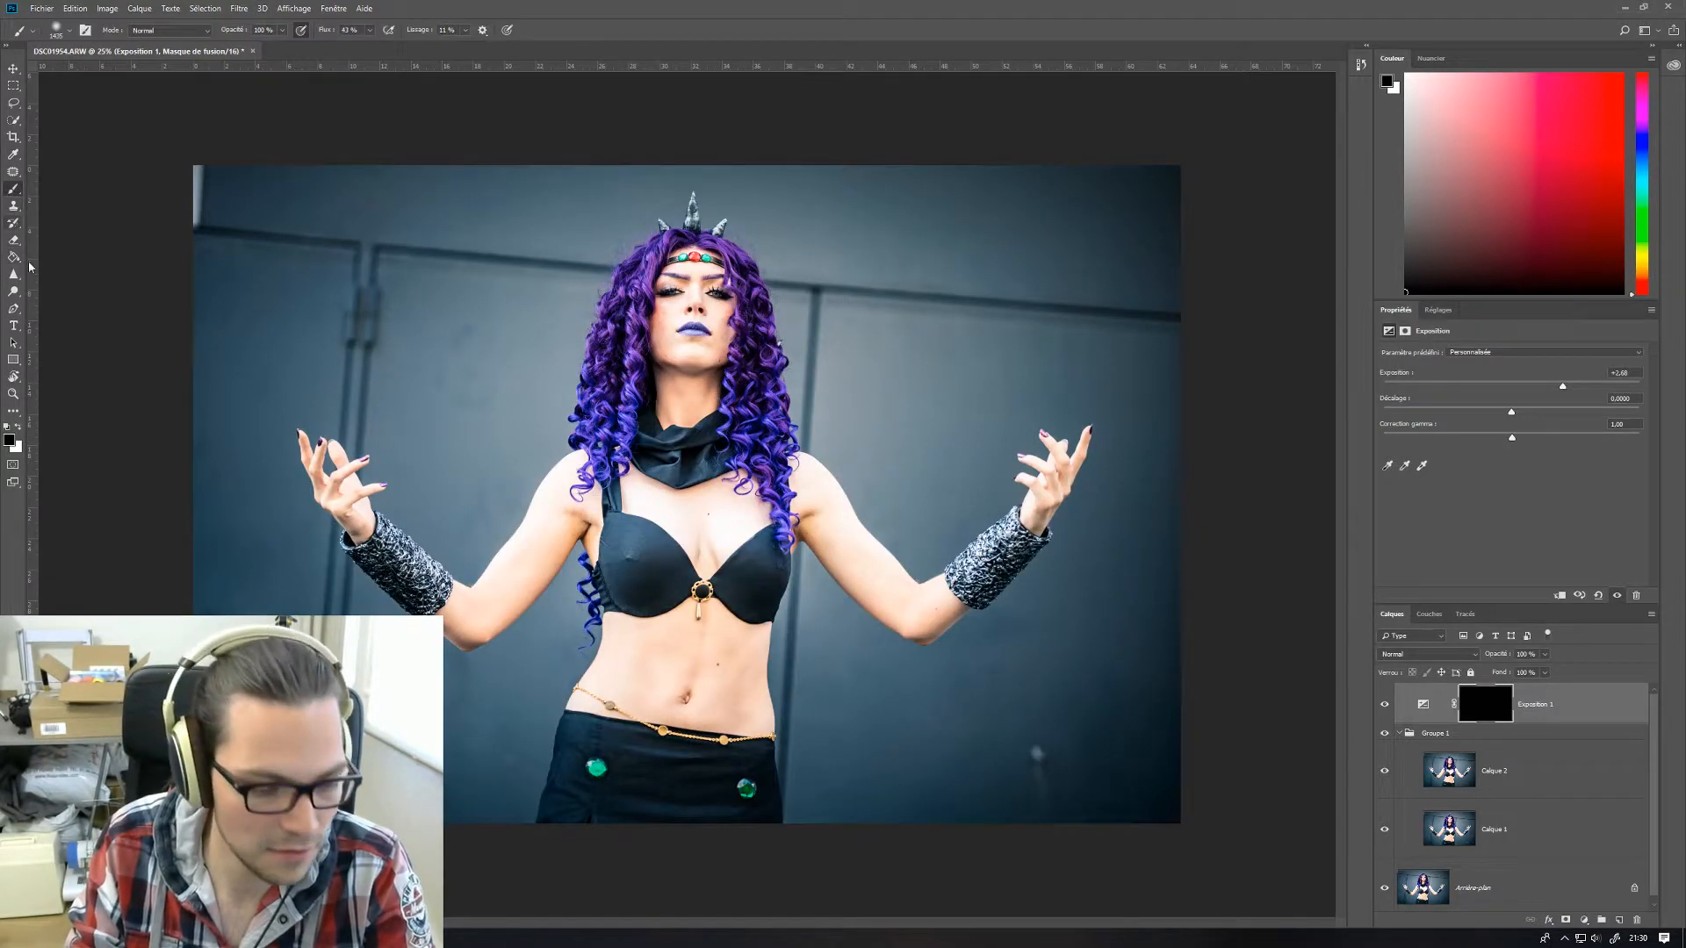
{"action": "key", "text": "ctrl+plus"}
{"action": "key", "text": "ctrl+plus"}
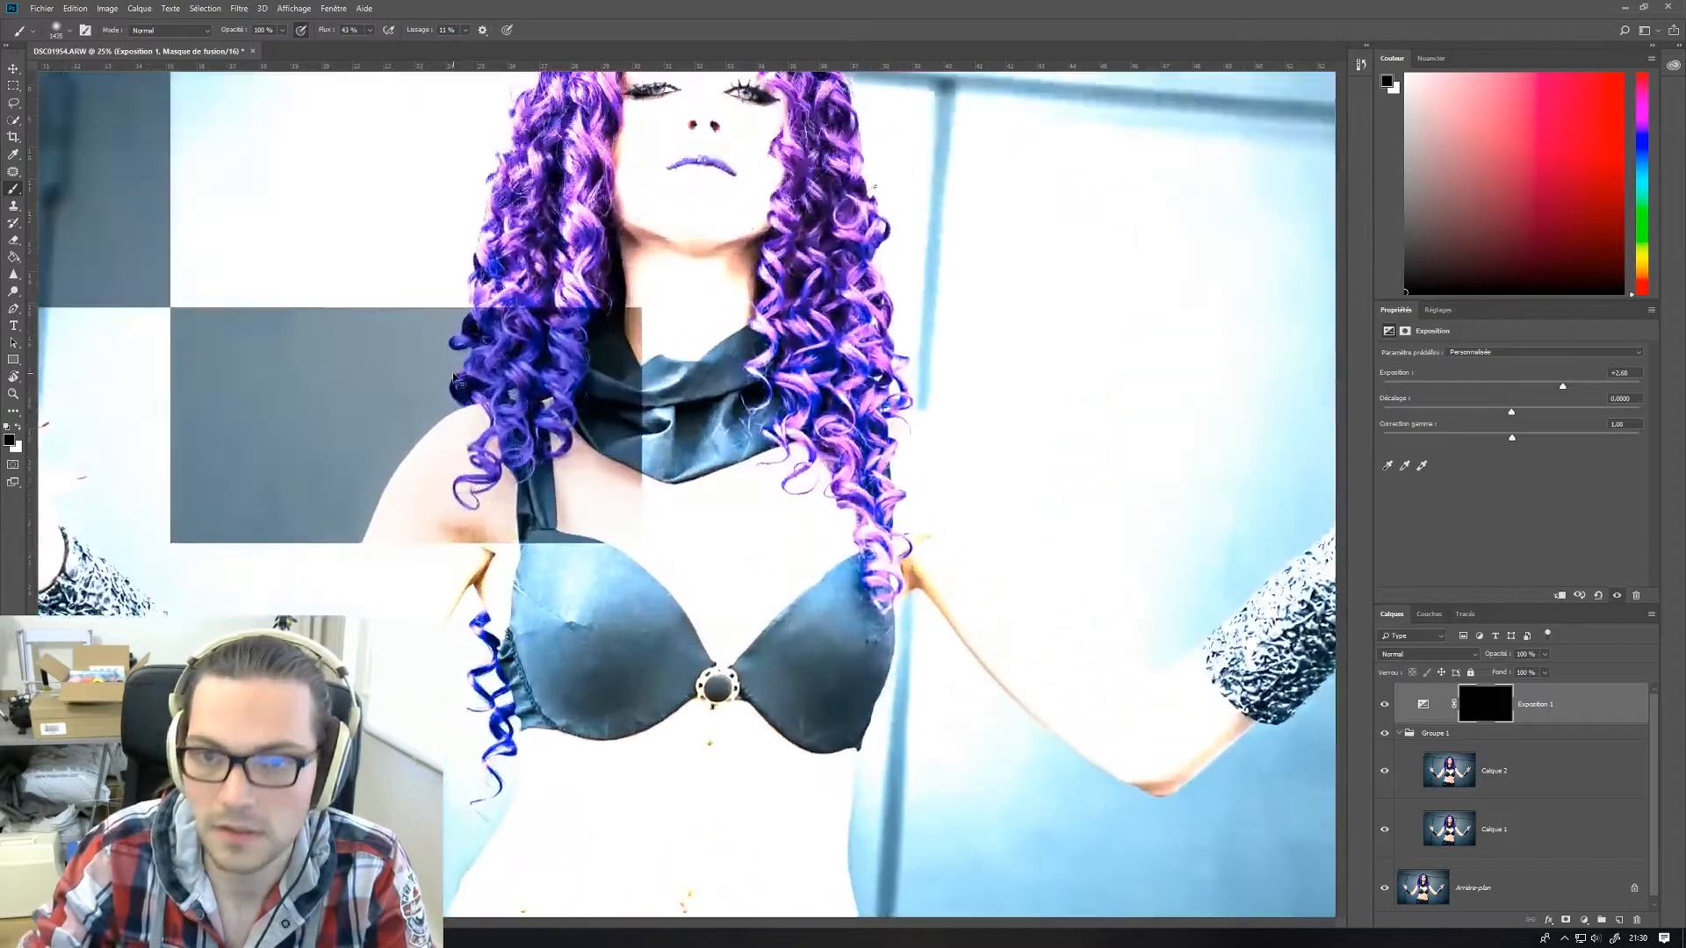
{"action": "left_click_drag", "start_coordinate": [645, 207], "coordinate": [675, 511]}
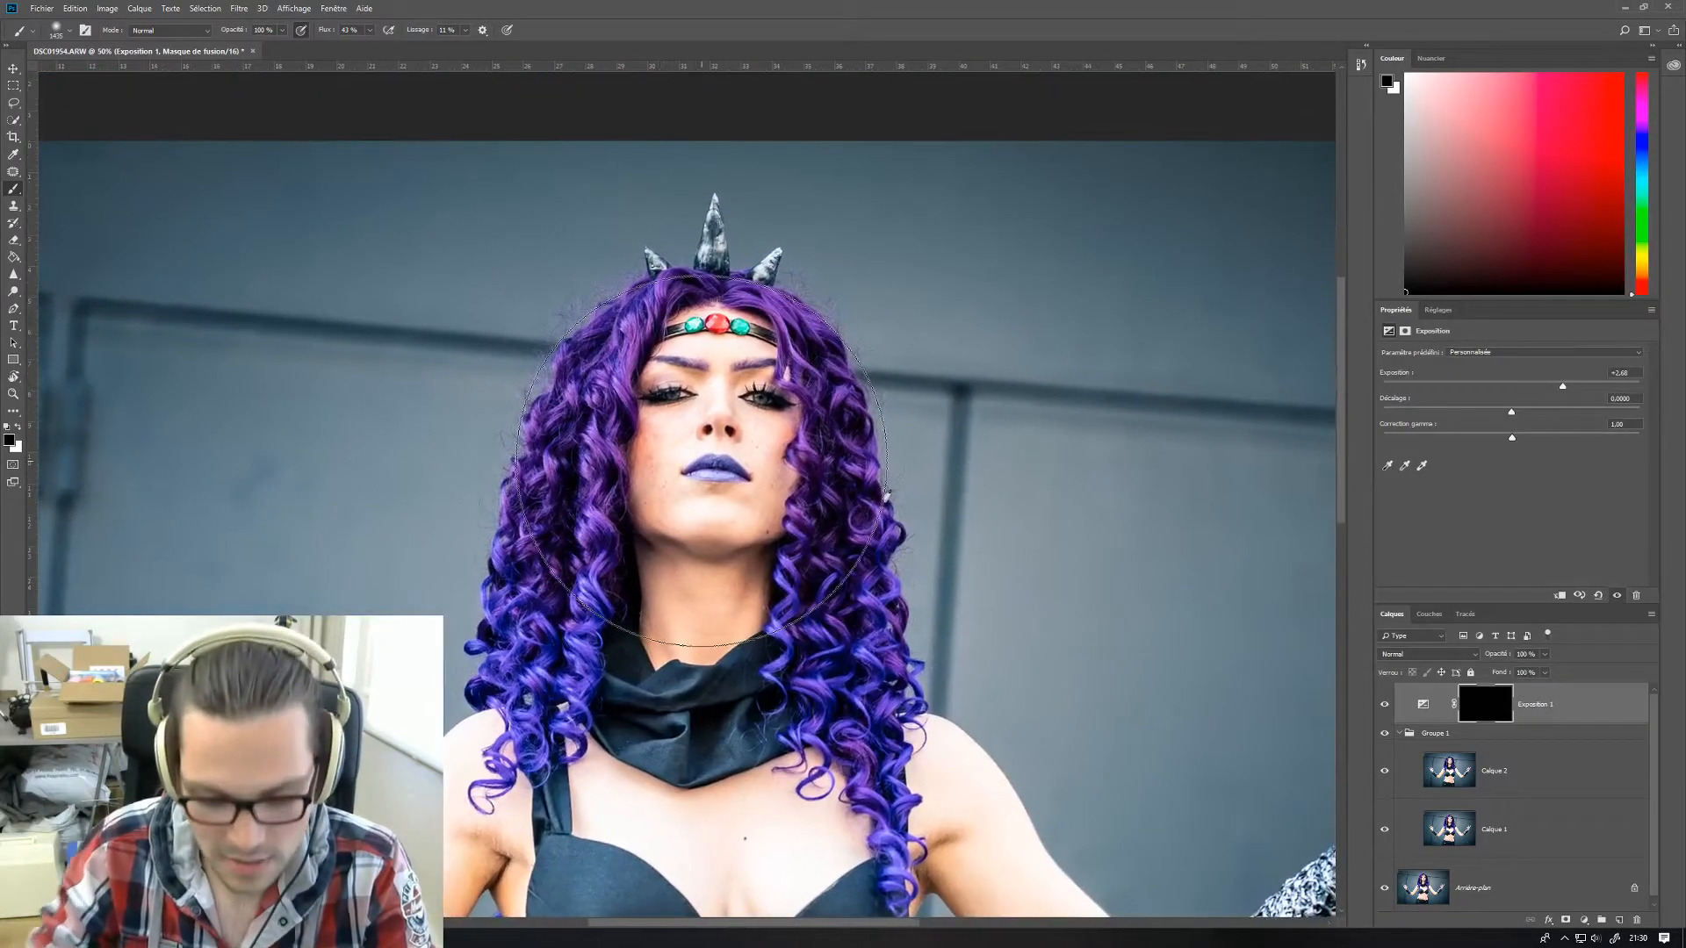
{"action": "key", "text": "ctrl+plus"}
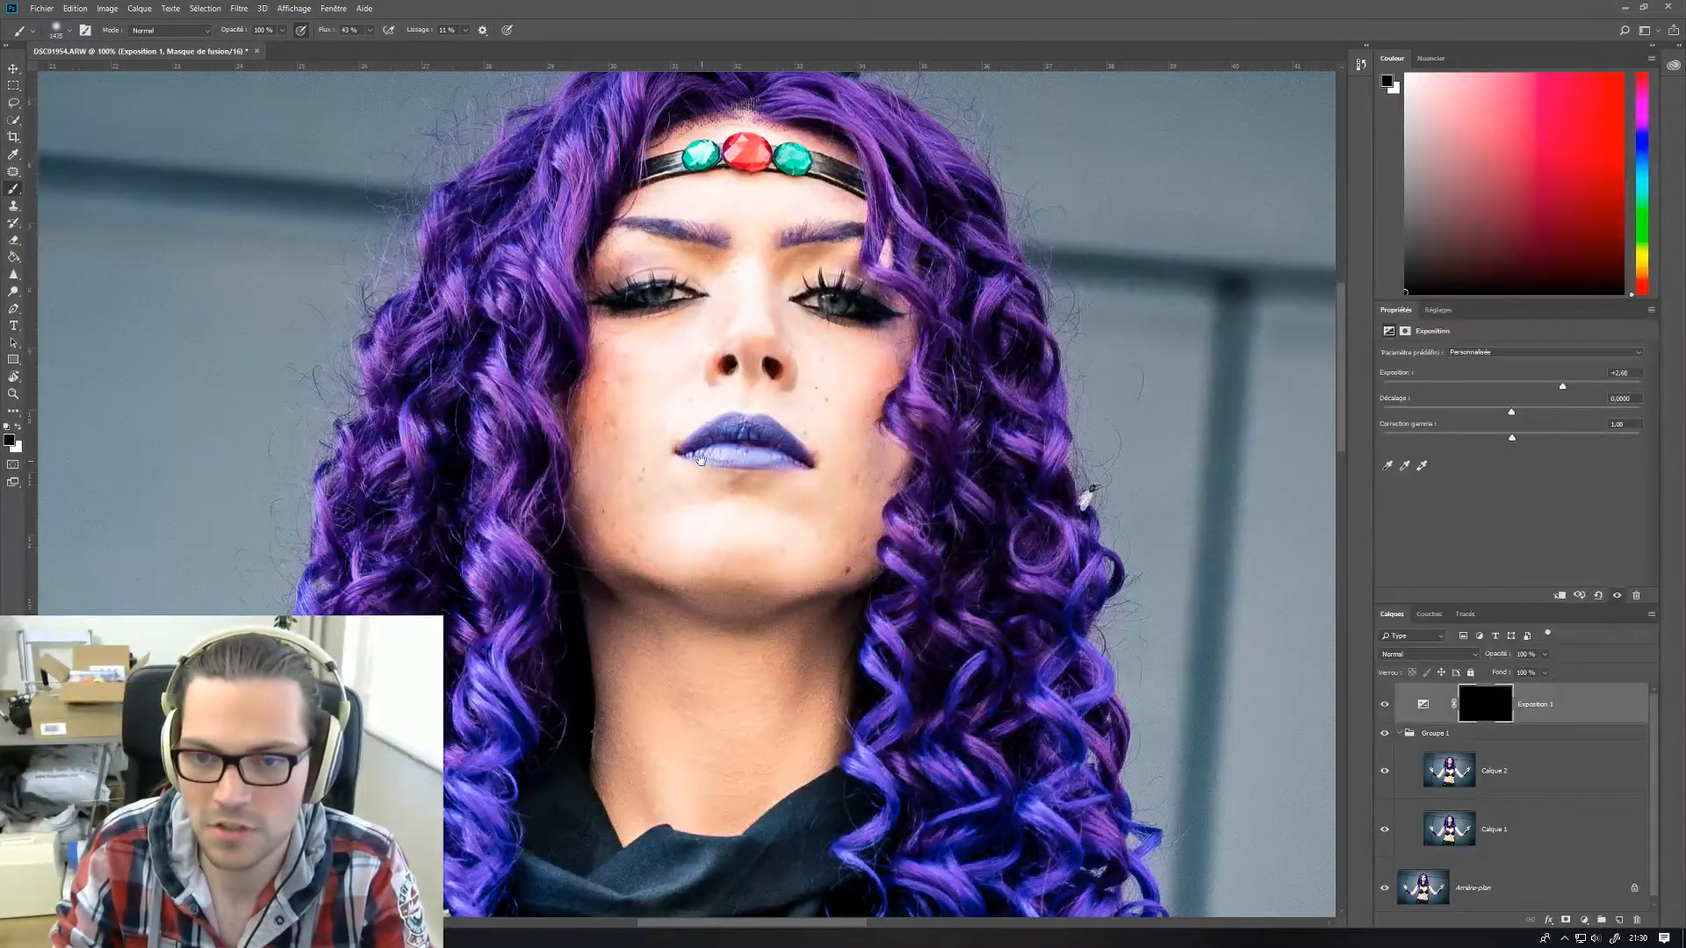
{"action": "mouse_move", "coordinate": [847, 287]}
{"action": "left_mouse_down"}
{"action": "mouse_move", "coordinate": [833, 403]}
{"action": "mouse_move", "coordinate": [880, 562]}
{"action": "left_mouse_up"}
{"action": "key", "text": "ctrl+plus"}
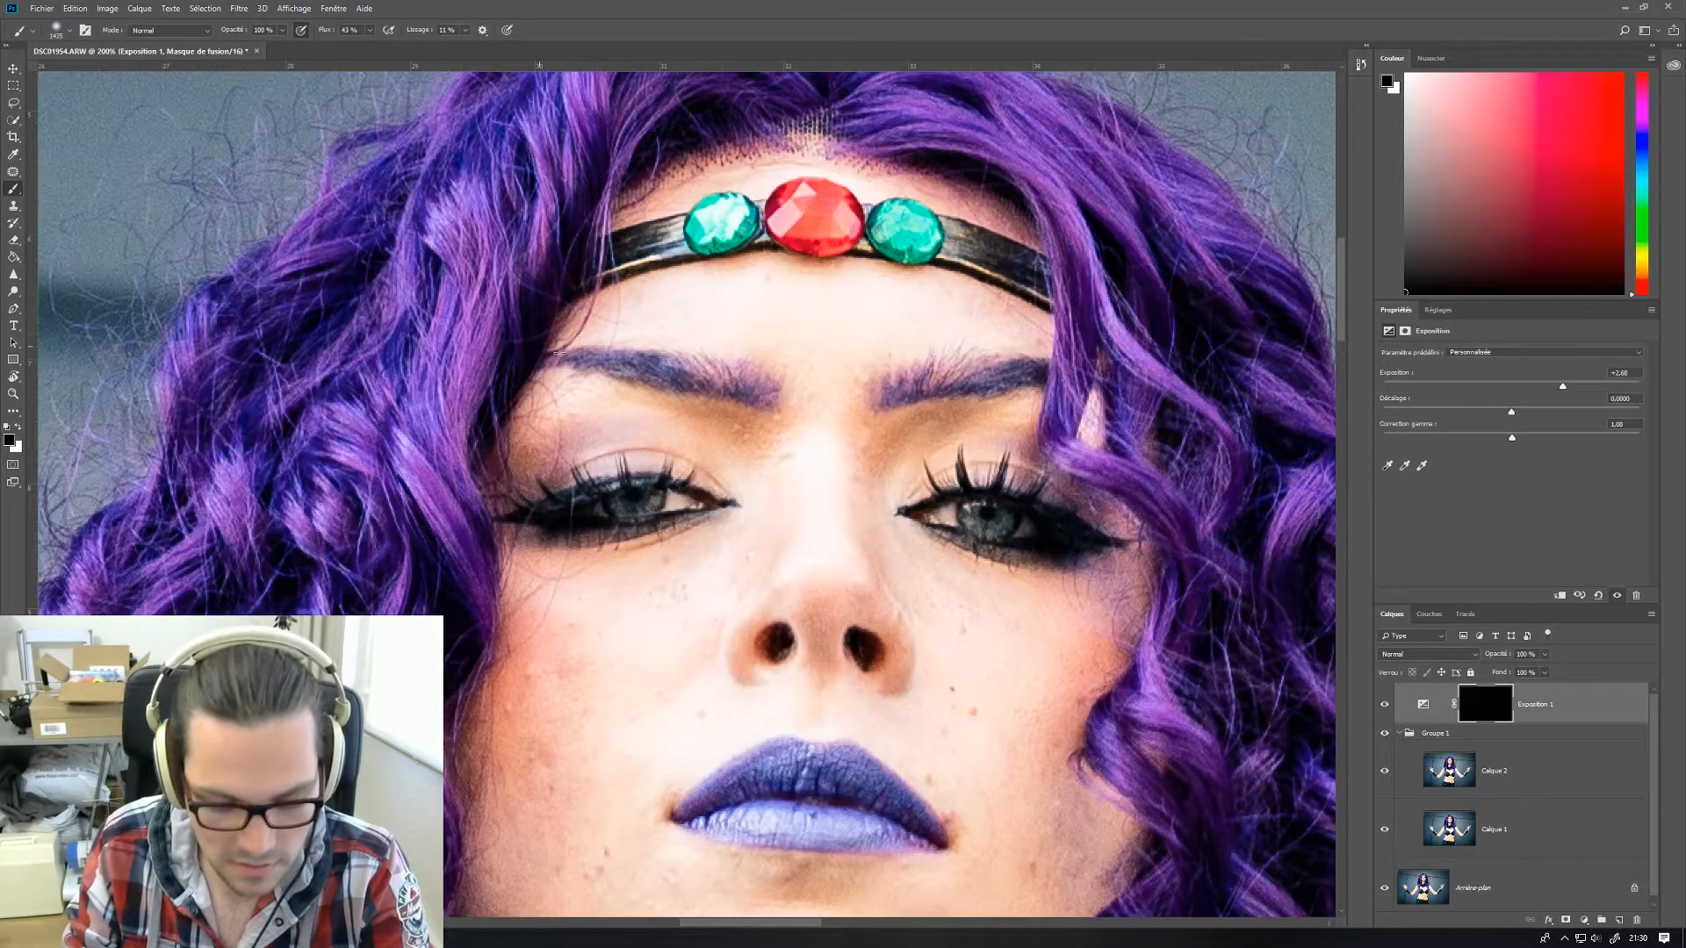
{"action": "key", "text": "x"}
{"action": "left_click_drag", "start_coordinate": [697, 425], "coordinate": [151, 454]}
{"action": "mouse_move", "coordinate": [804, 460]}
{"action": "left_mouse_down"}
{"action": "mouse_move", "coordinate": [529, 527]}
{"action": "mouse_move", "coordinate": [454, 572]}
{"action": "left_mouse_up"}
{"action": "left_click_drag", "start_coordinate": [691, 507], "coordinate": [663, 520]}
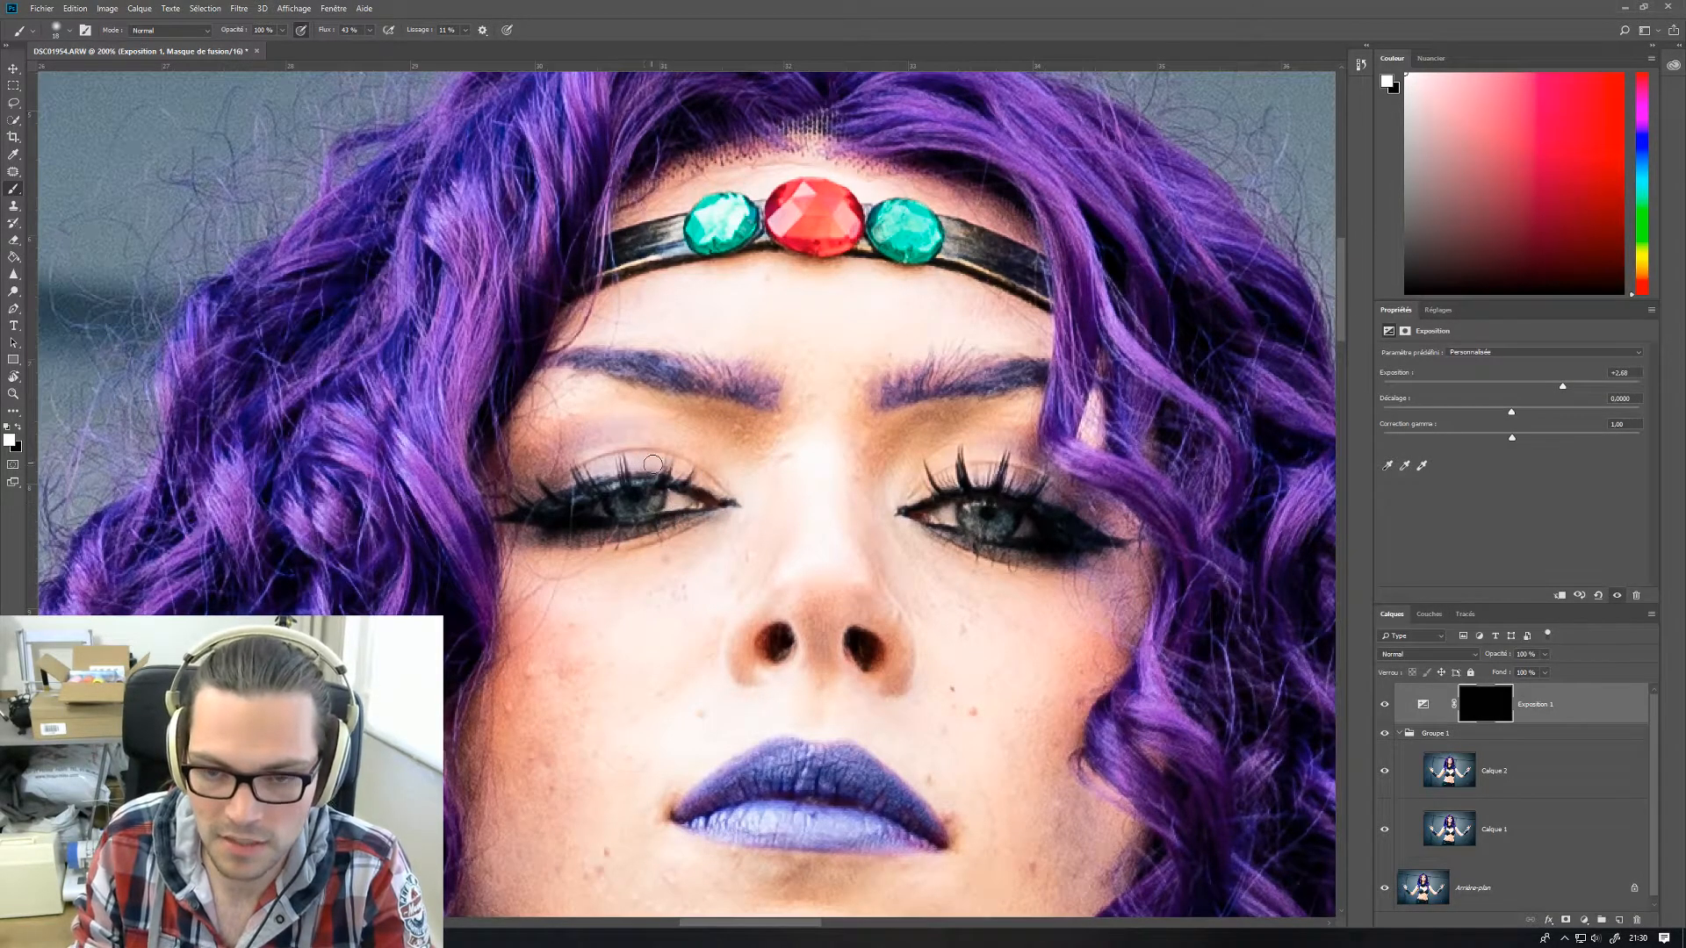
{"action": "mouse_move", "coordinate": [977, 513]}
{"action": "left_mouse_down"}
{"action": "mouse_move", "coordinate": [995, 530]}
{"action": "mouse_move", "coordinate": [957, 531]}
{"action": "left_mouse_up"}
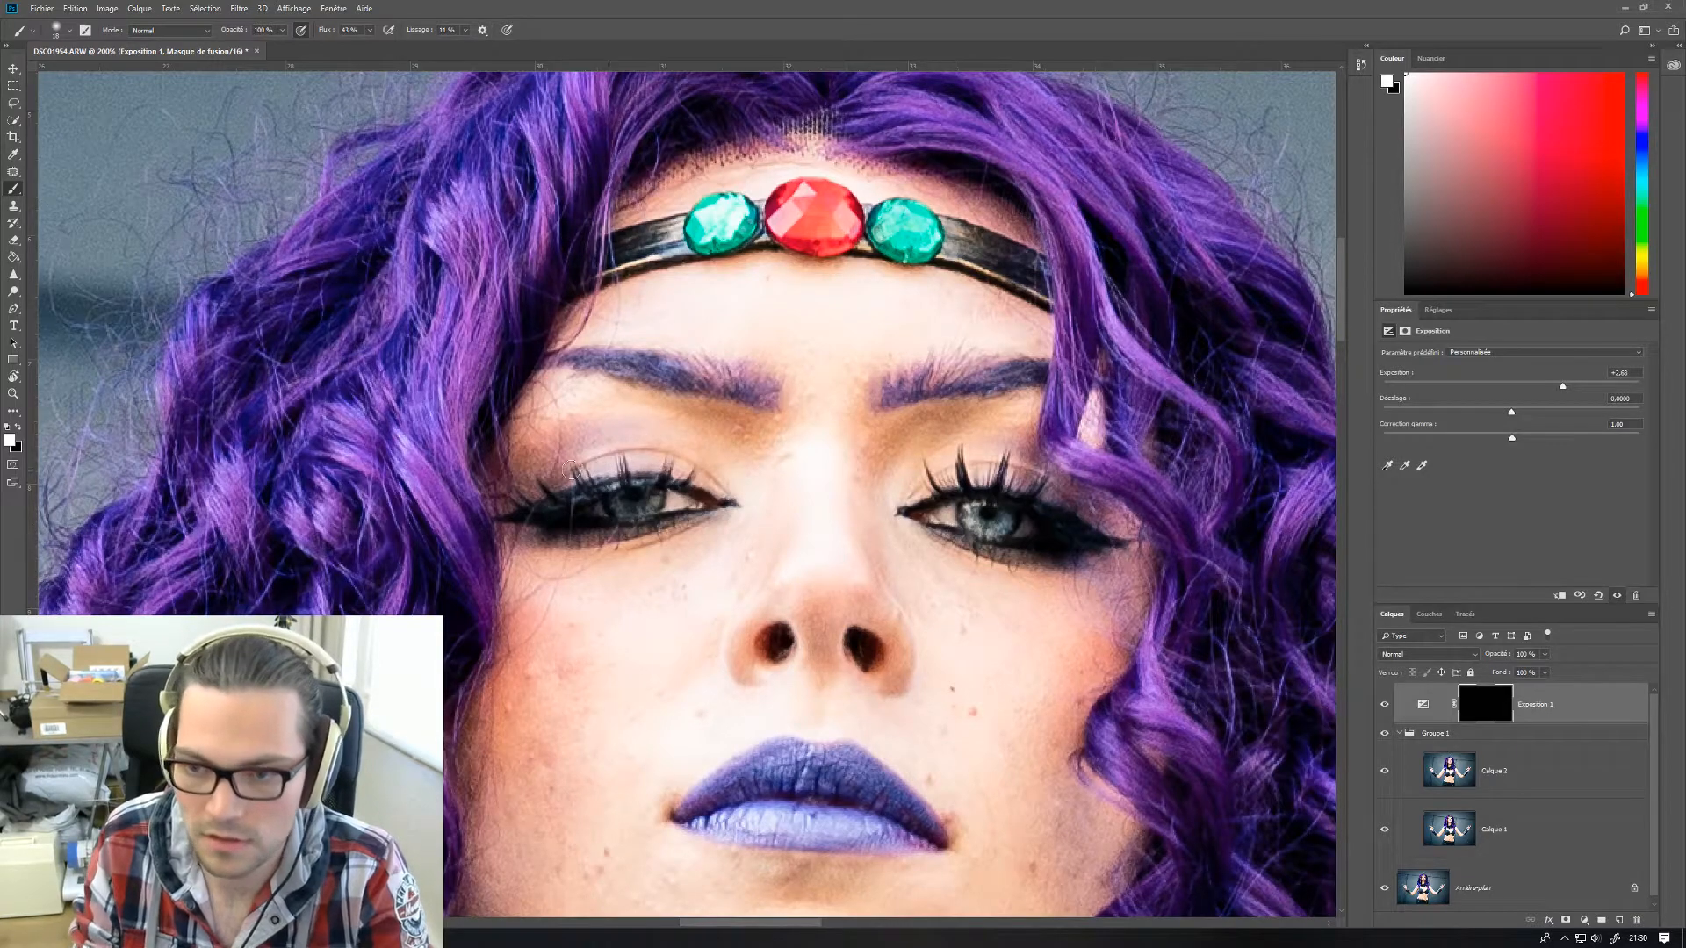
{"action": "mouse_move", "coordinate": [597, 505]}
{"action": "left_mouse_down"}
{"action": "mouse_move", "coordinate": [653, 498]}
{"action": "mouse_move", "coordinate": [621, 530]}
{"action": "mouse_move", "coordinate": [649, 507]}
{"action": "left_mouse_up"}
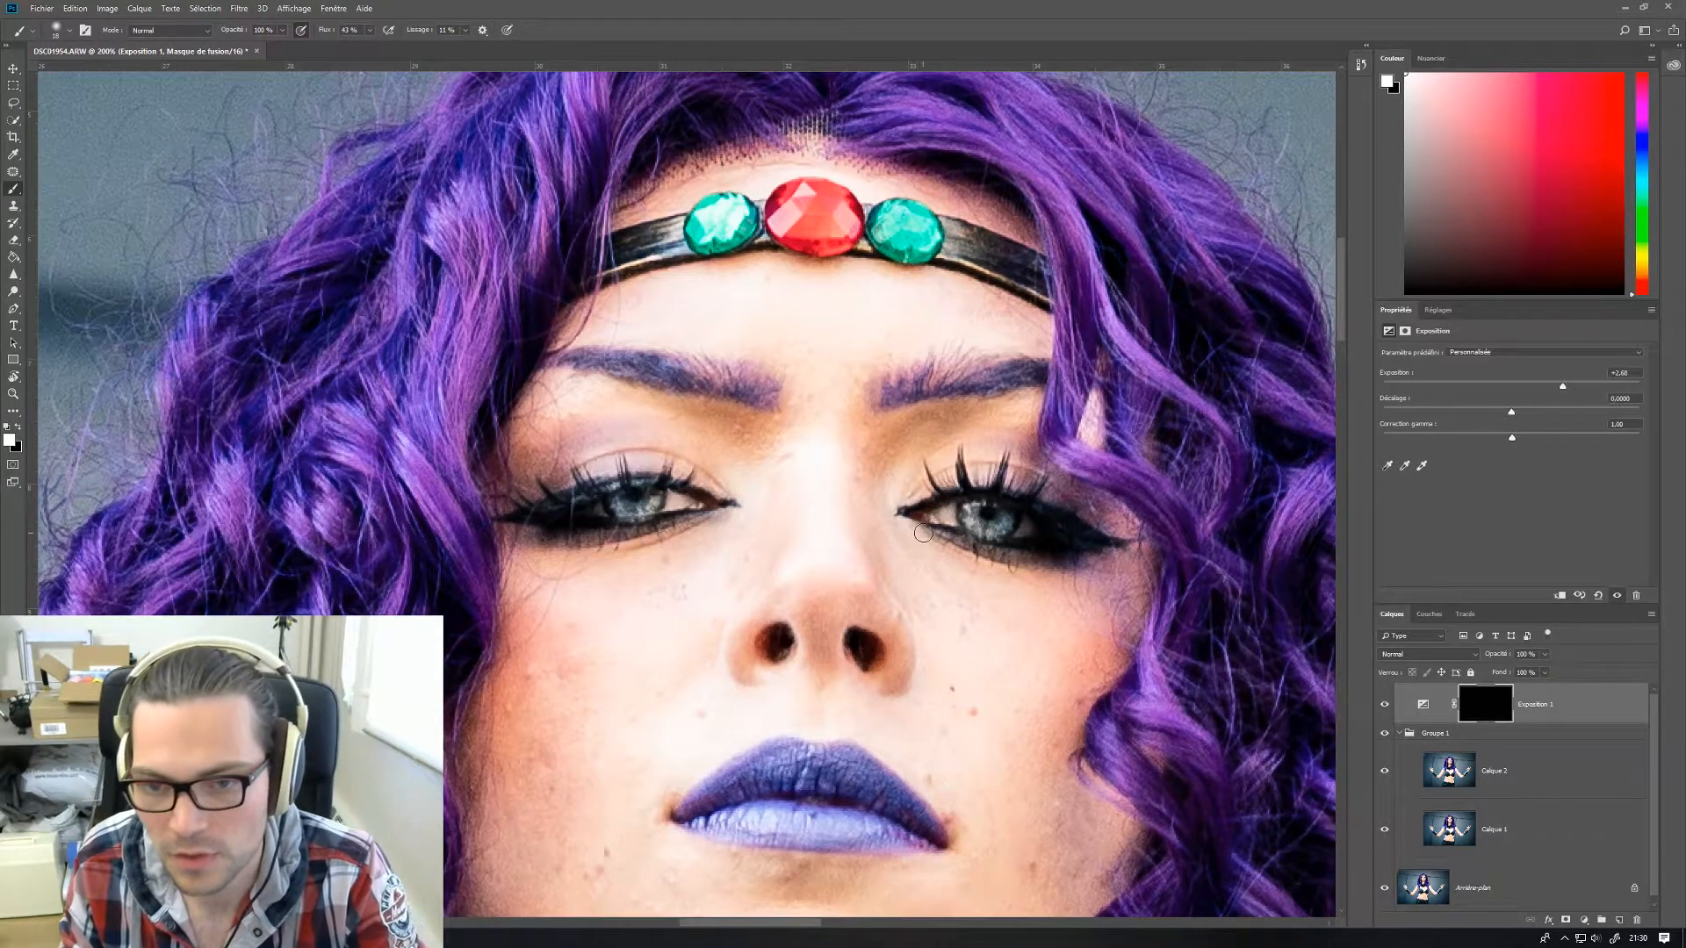
- Go over the eyes again with white on the exposure mask to strengthen the brightening of the irises
{"action": "left_click_drag", "start_coordinate": [1006, 554], "coordinate": [890, 637]}
{"action": "left_click_drag", "start_coordinate": [857, 409], "coordinate": [850, 634]}
{"action": "left_click_drag", "start_coordinate": [817, 525], "coordinate": [893, 499]}
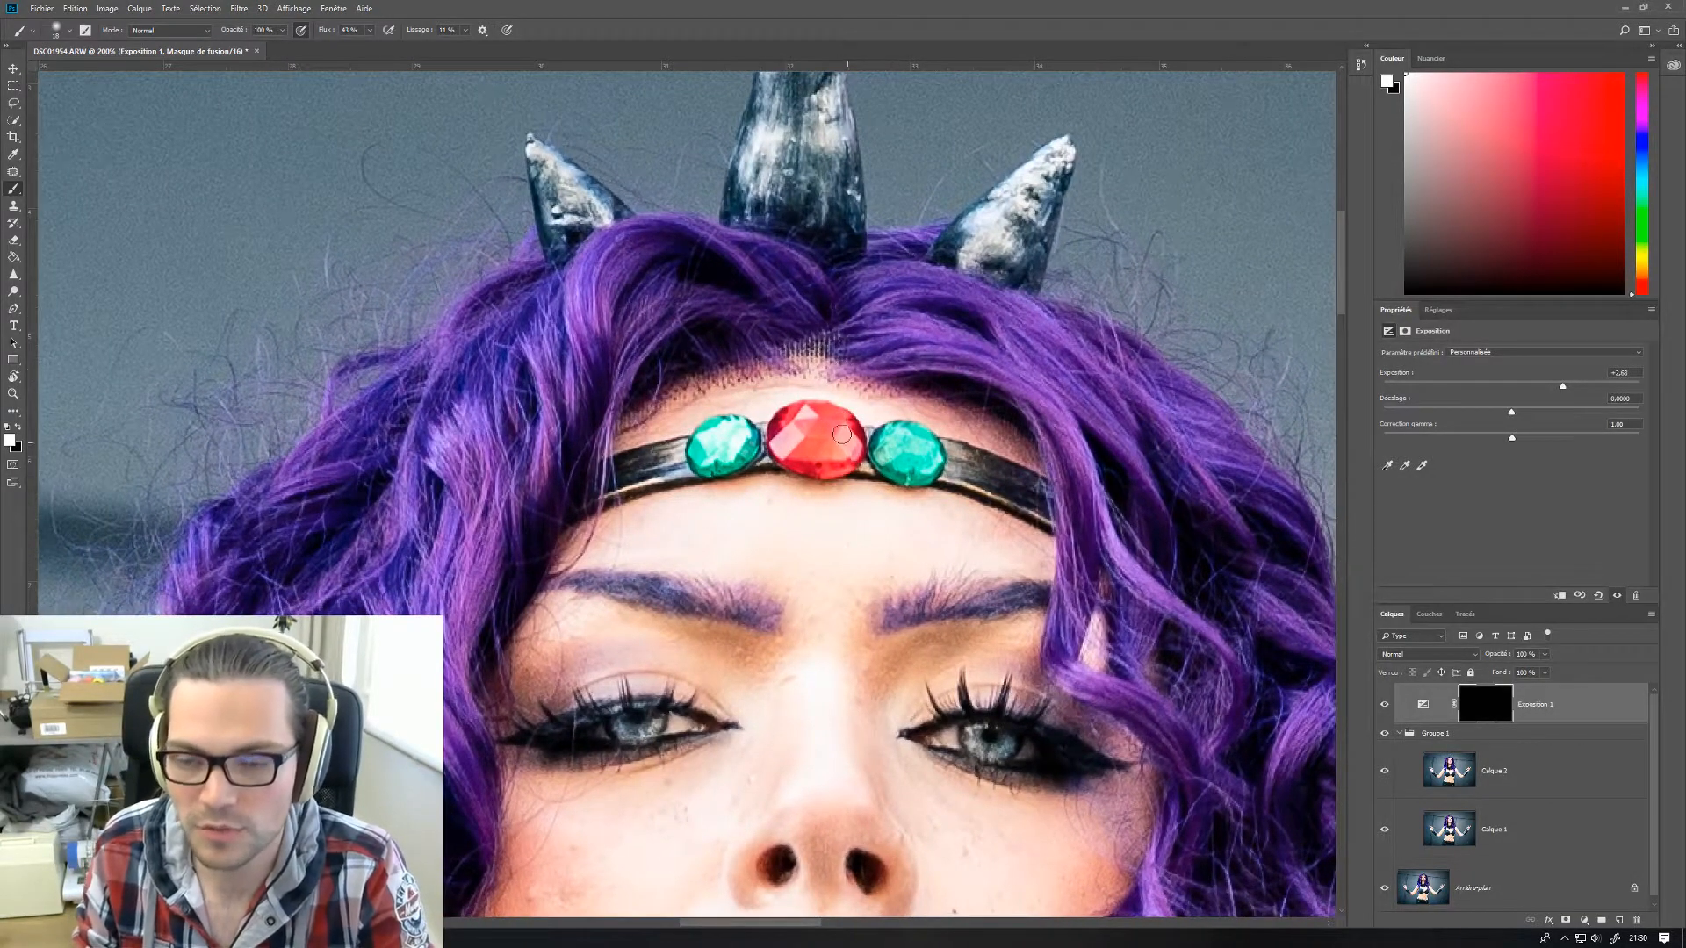
{"action": "mouse_move", "coordinate": [853, 616]}
{"action": "left_mouse_down"}
{"action": "mouse_move", "coordinate": [807, 427]}
{"action": "mouse_move", "coordinate": [852, 610]}
{"action": "left_mouse_up"}
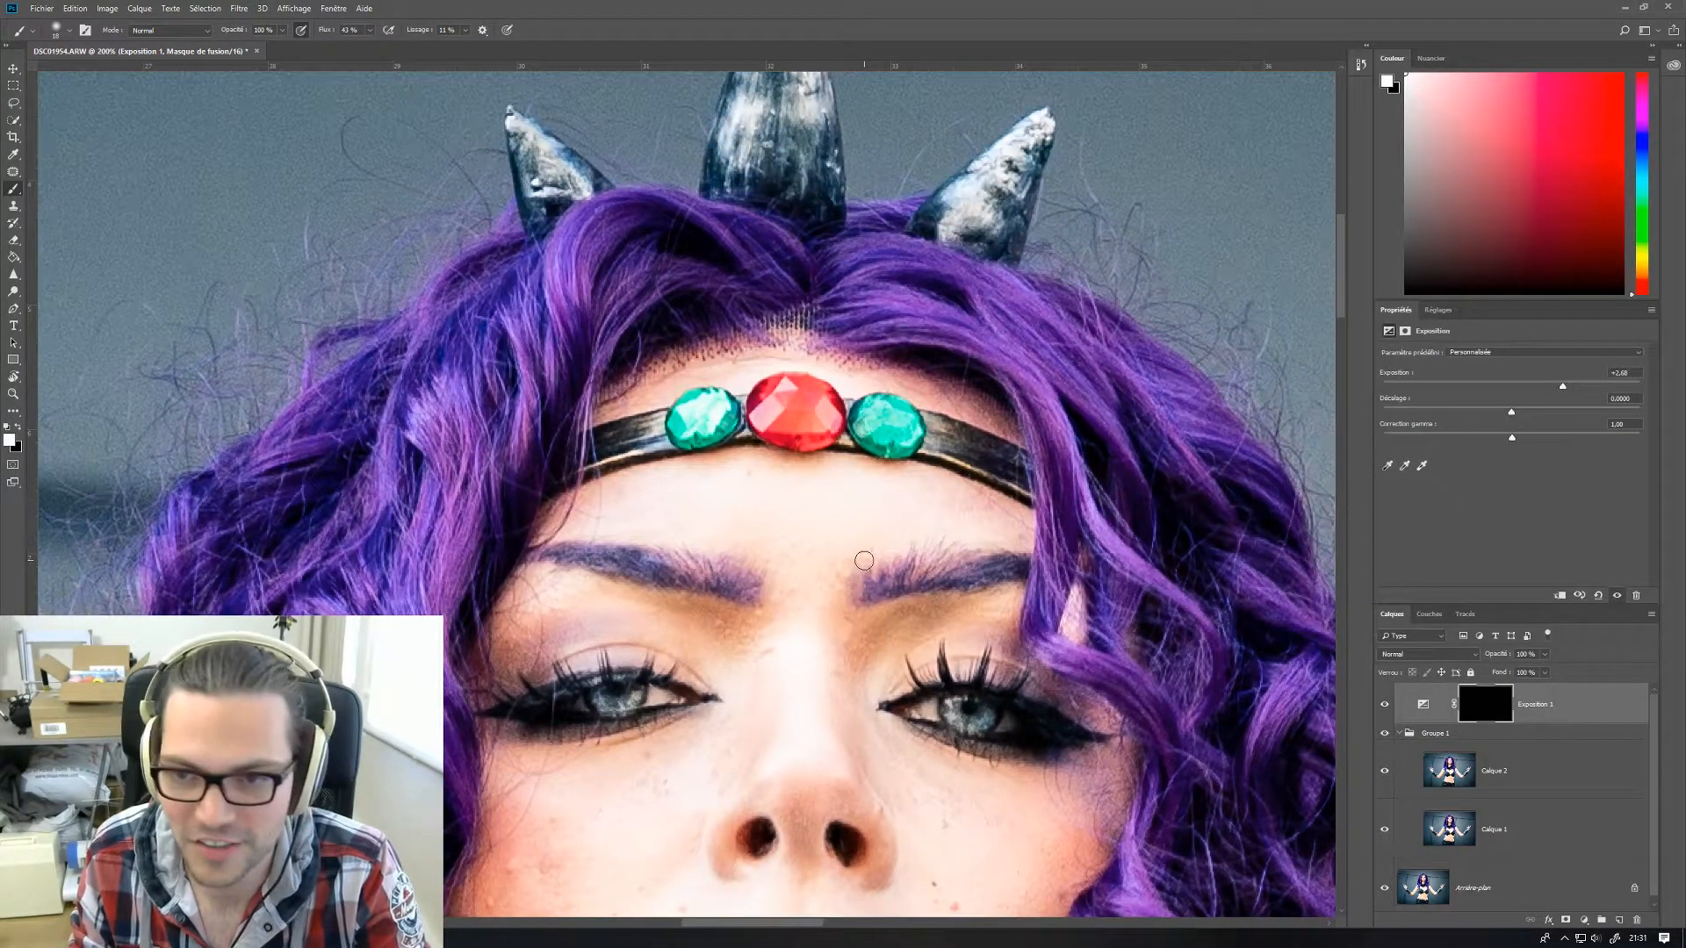
{"action": "left_click_drag", "start_coordinate": [890, 553], "coordinate": [893, 602]}
{"action": "left_click_drag", "start_coordinate": [918, 496], "coordinate": [950, 569]}
- Toggle the exposure layer's visibility repeatedly to compare the whole photo with and without the brightened eyes
{"action": "key", "text": "ctrl+minus"}
{"action": "key", "text": "ctrl+minus"}
{"action": "key", "text": "ctrl+minus"}
{"action": "key", "text": "ctrl+minus"}
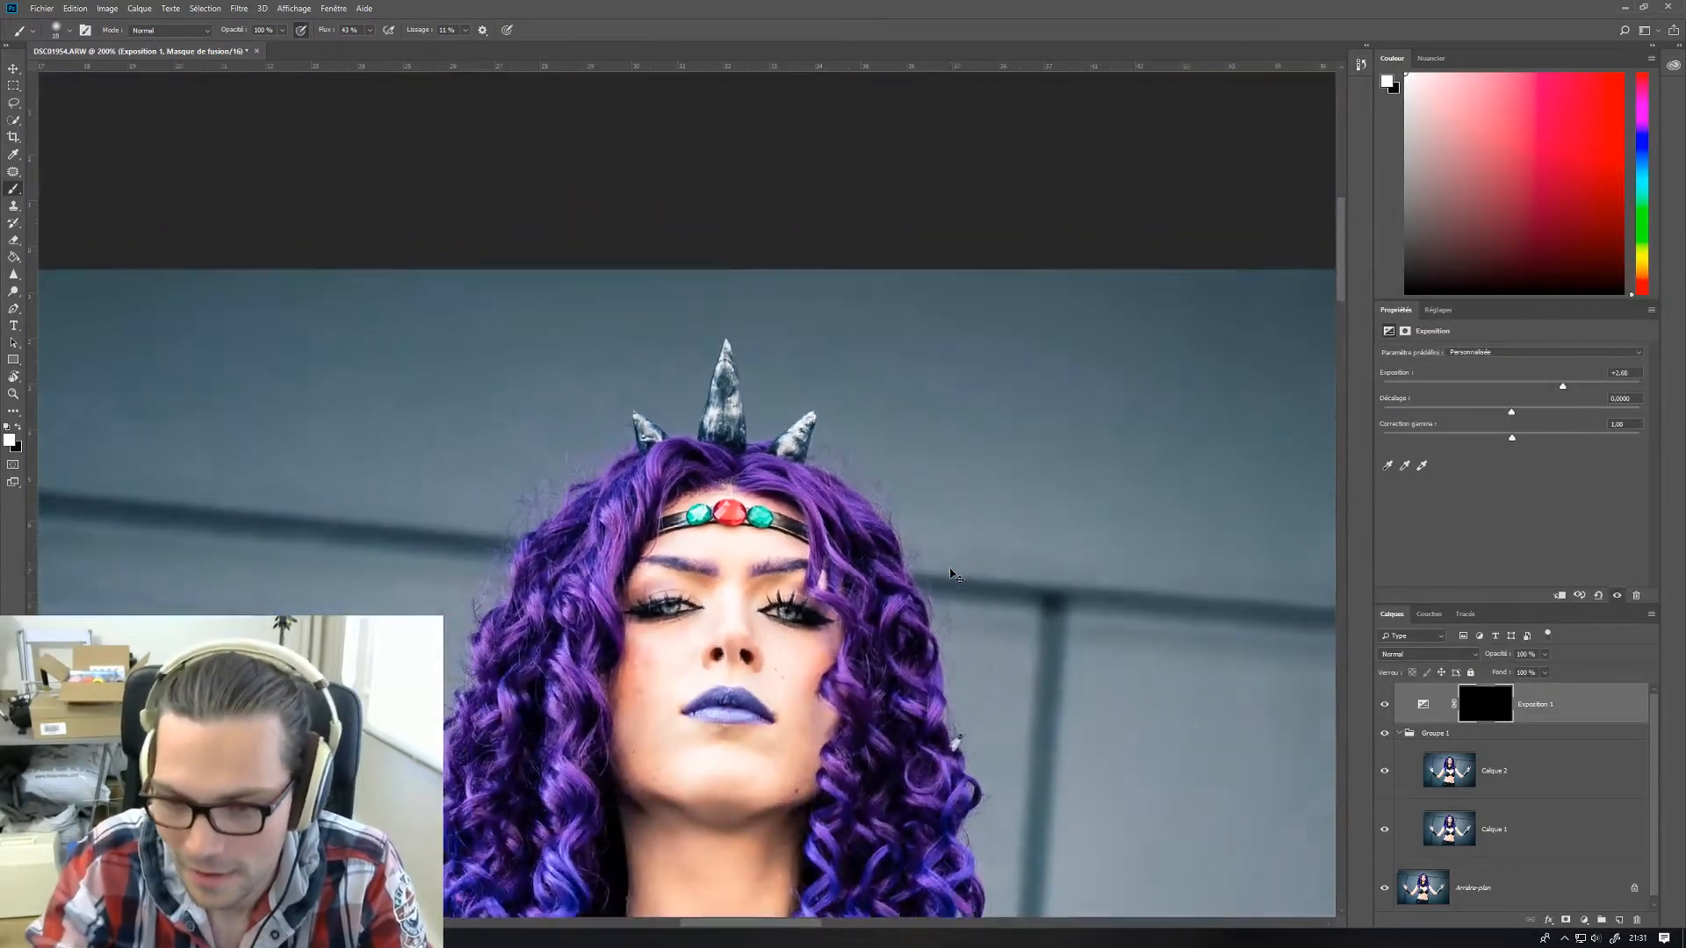
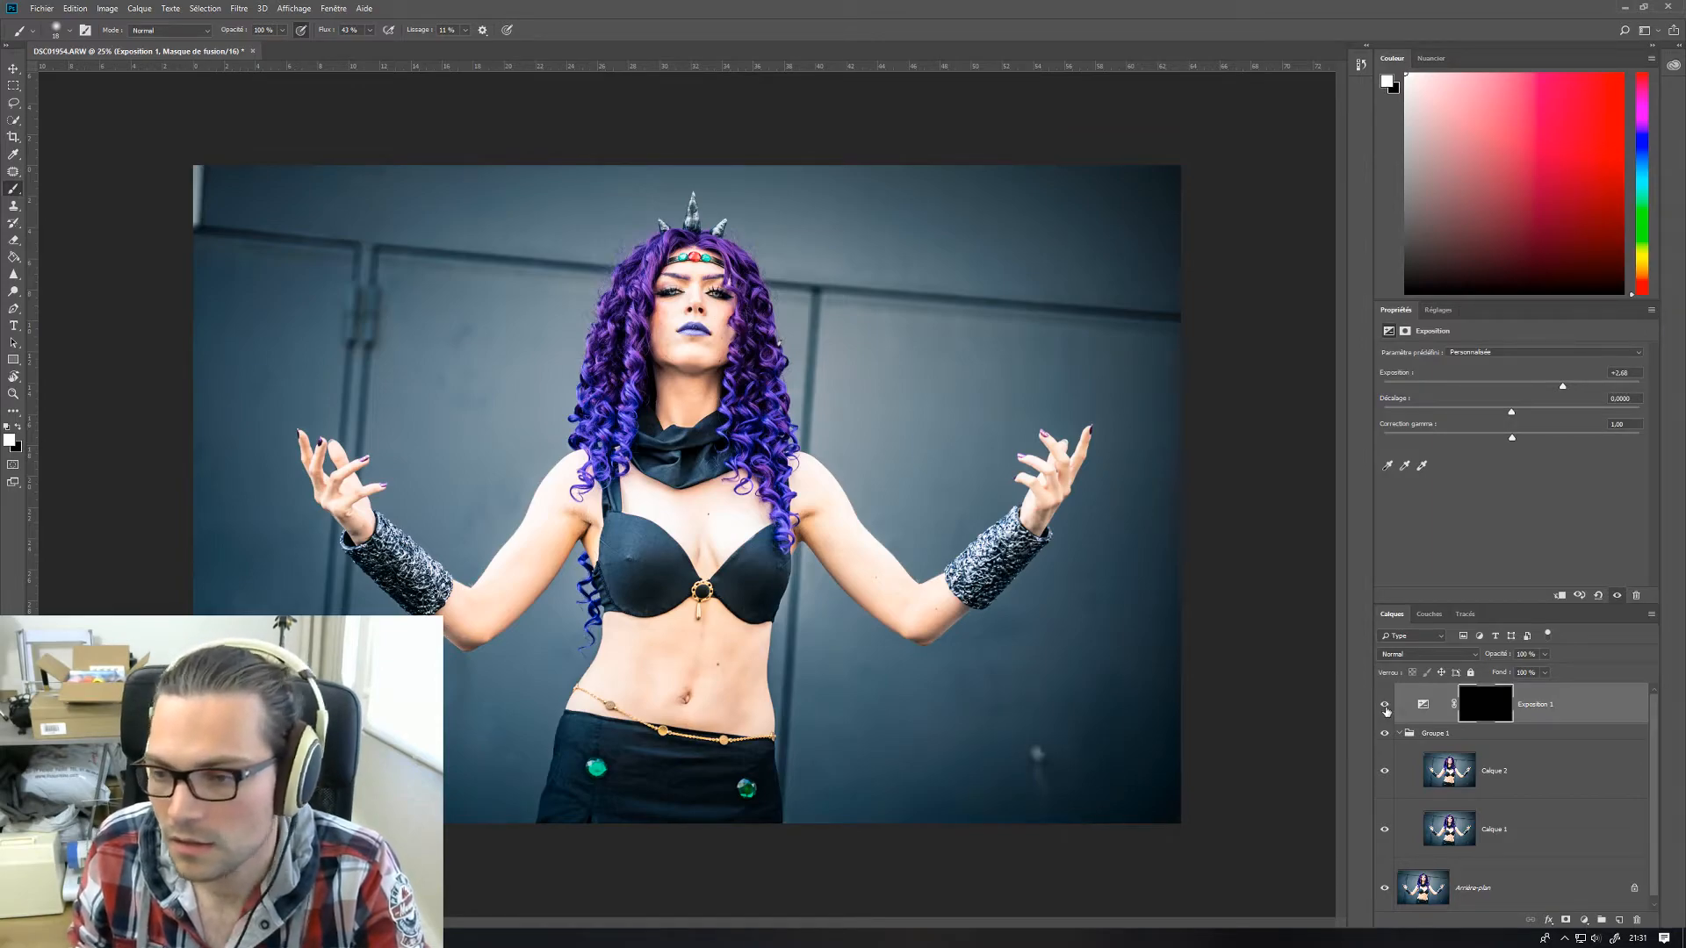
{"action": "left_click", "coordinate": [1384, 711]}
{"action": "left_click", "coordinate": [1386, 714]}
{"action": "left_click", "coordinate": [1384, 717]}
{"action": "left_click", "coordinate": [1384, 721]}
{"action": "left_click", "coordinate": [1384, 721]}
{"action": "left_click", "coordinate": [1383, 720]}
{"action": "left_click", "coordinate": [1382, 721]}
{"action": "left_click", "coordinate": [1383, 722]}
{"action": "left_click", "coordinate": [1383, 722]}
{"action": "left_click", "coordinate": [1383, 722]}
{"action": "left_click", "coordinate": [1382, 721]}
{"action": "left_click", "coordinate": [1382, 722]}
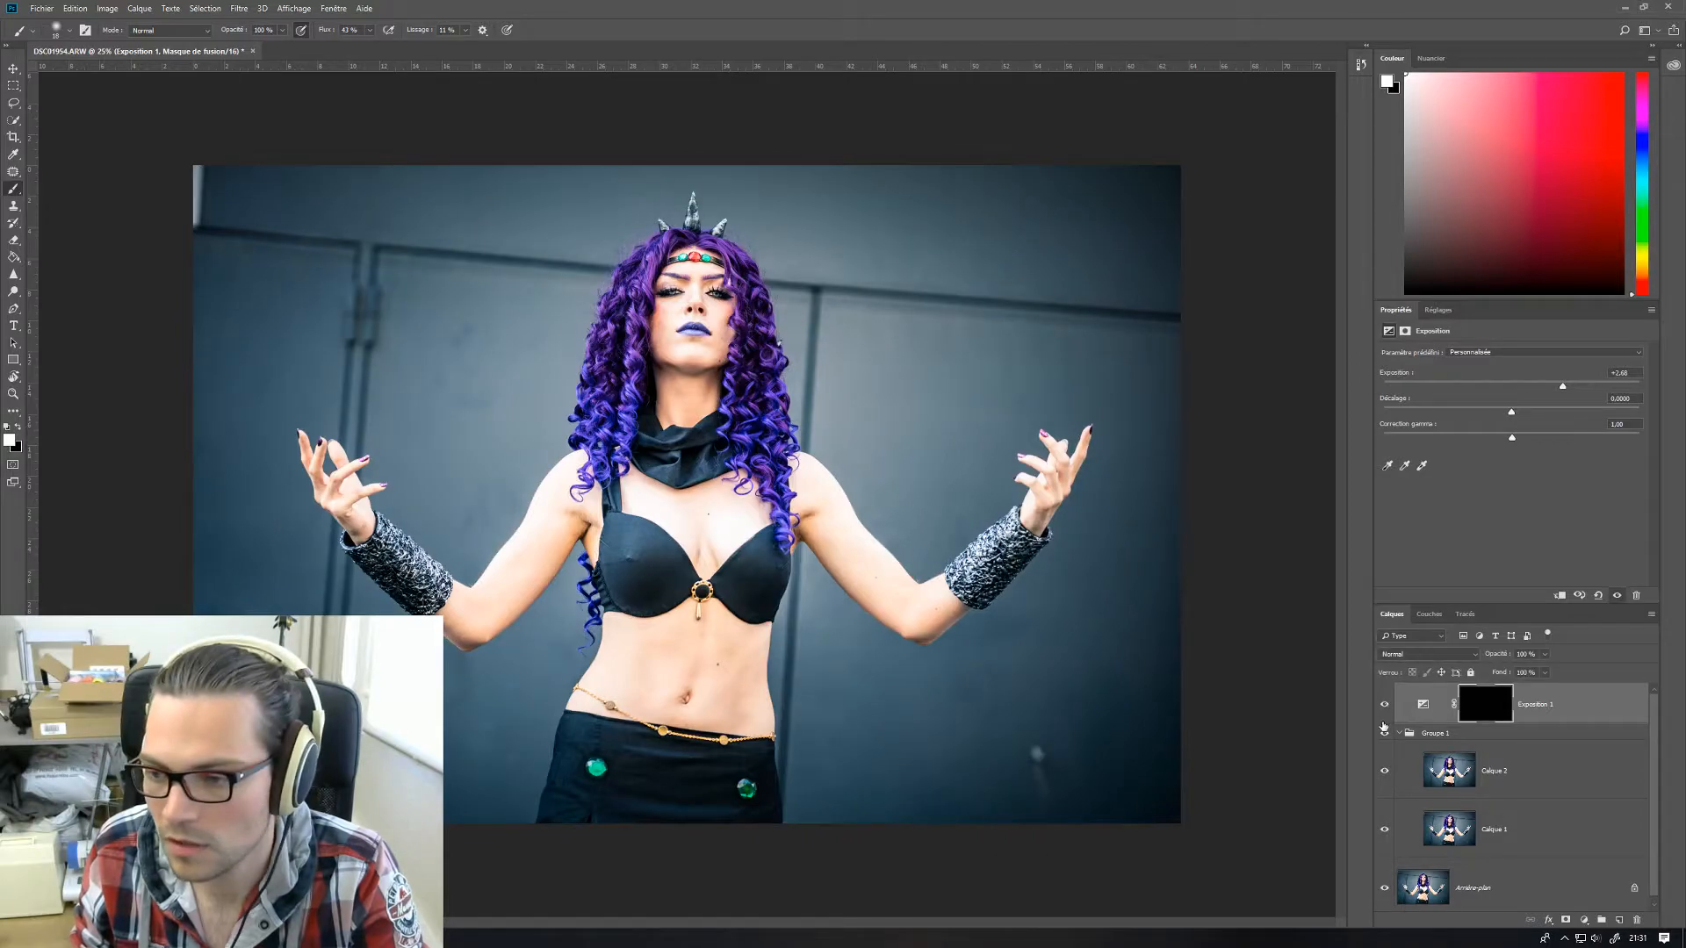
- Select the exposure layer's mask and set the background color to pure black, 000000
{"action": "left_click", "coordinate": [1475, 708]}
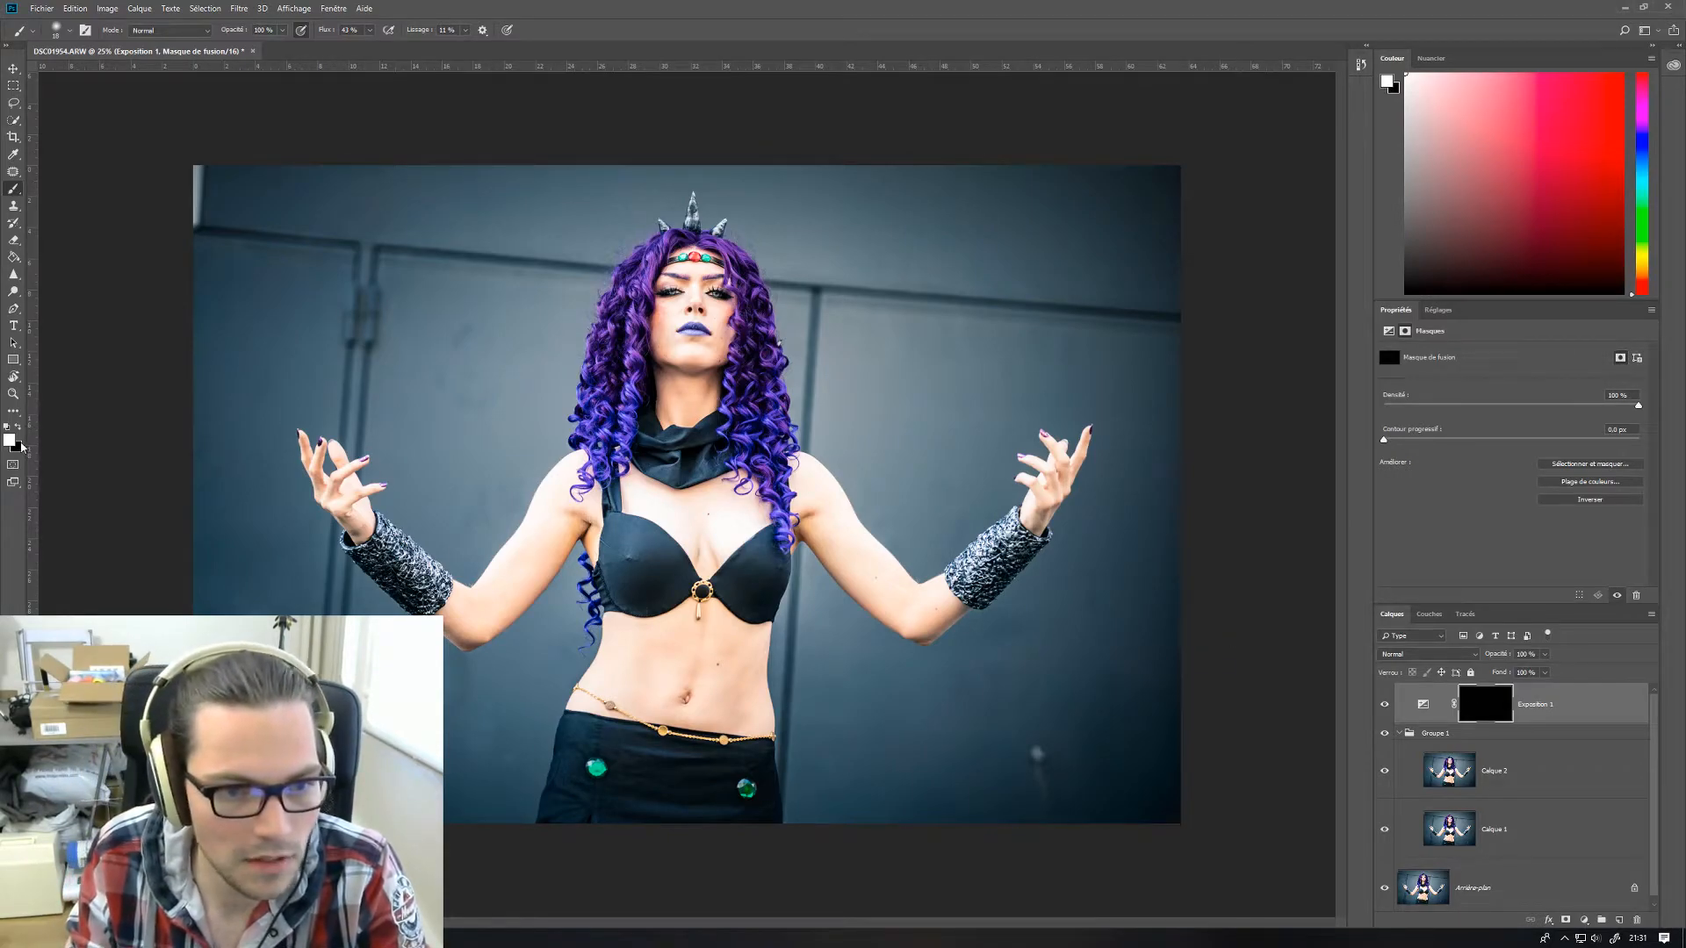
{"action": "left_click", "coordinate": [16, 447]}
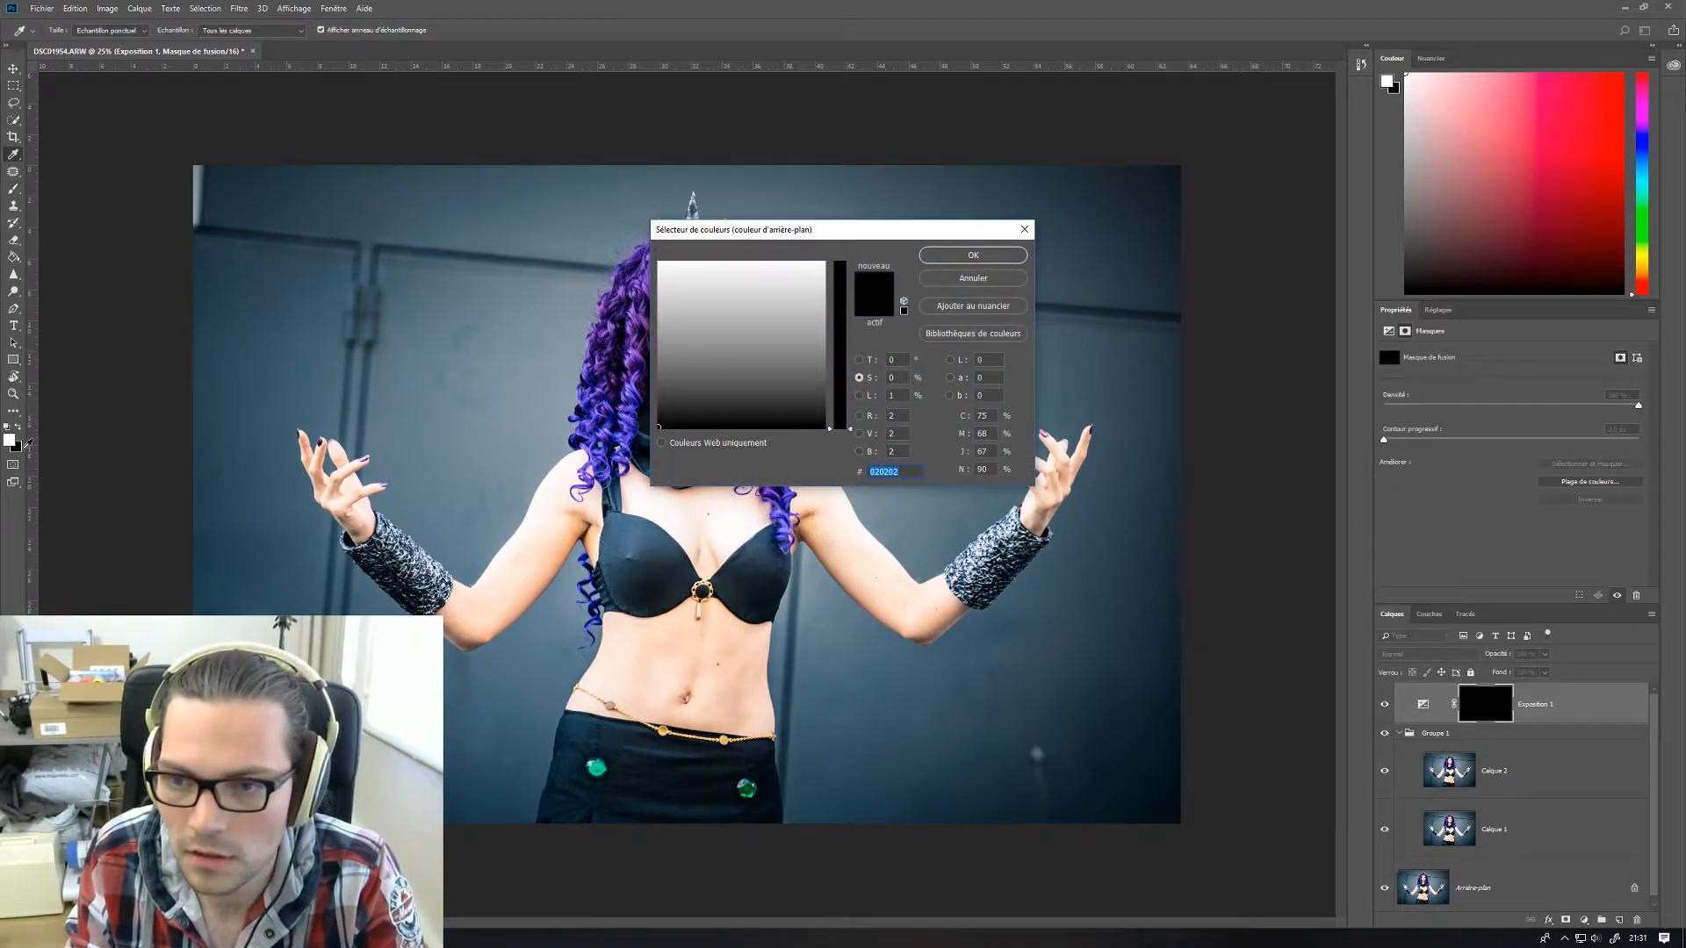
{"action": "left_click_drag", "start_coordinate": [659, 428], "coordinate": [624, 442]}
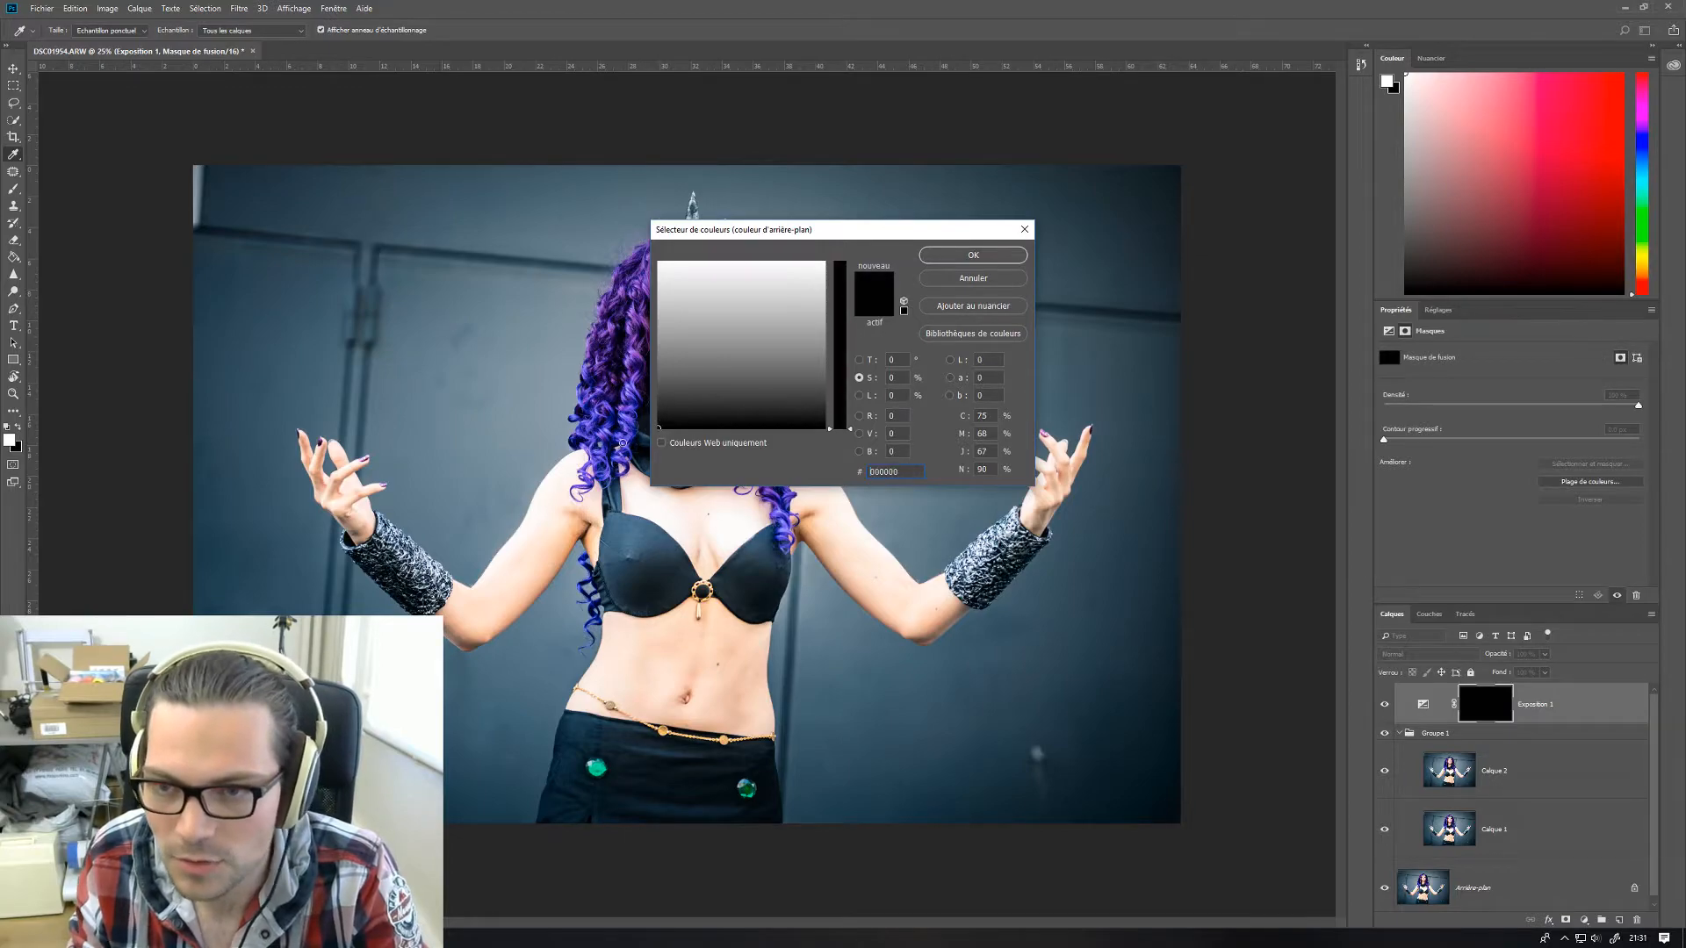
{"action": "left_click", "coordinate": [951, 254]}
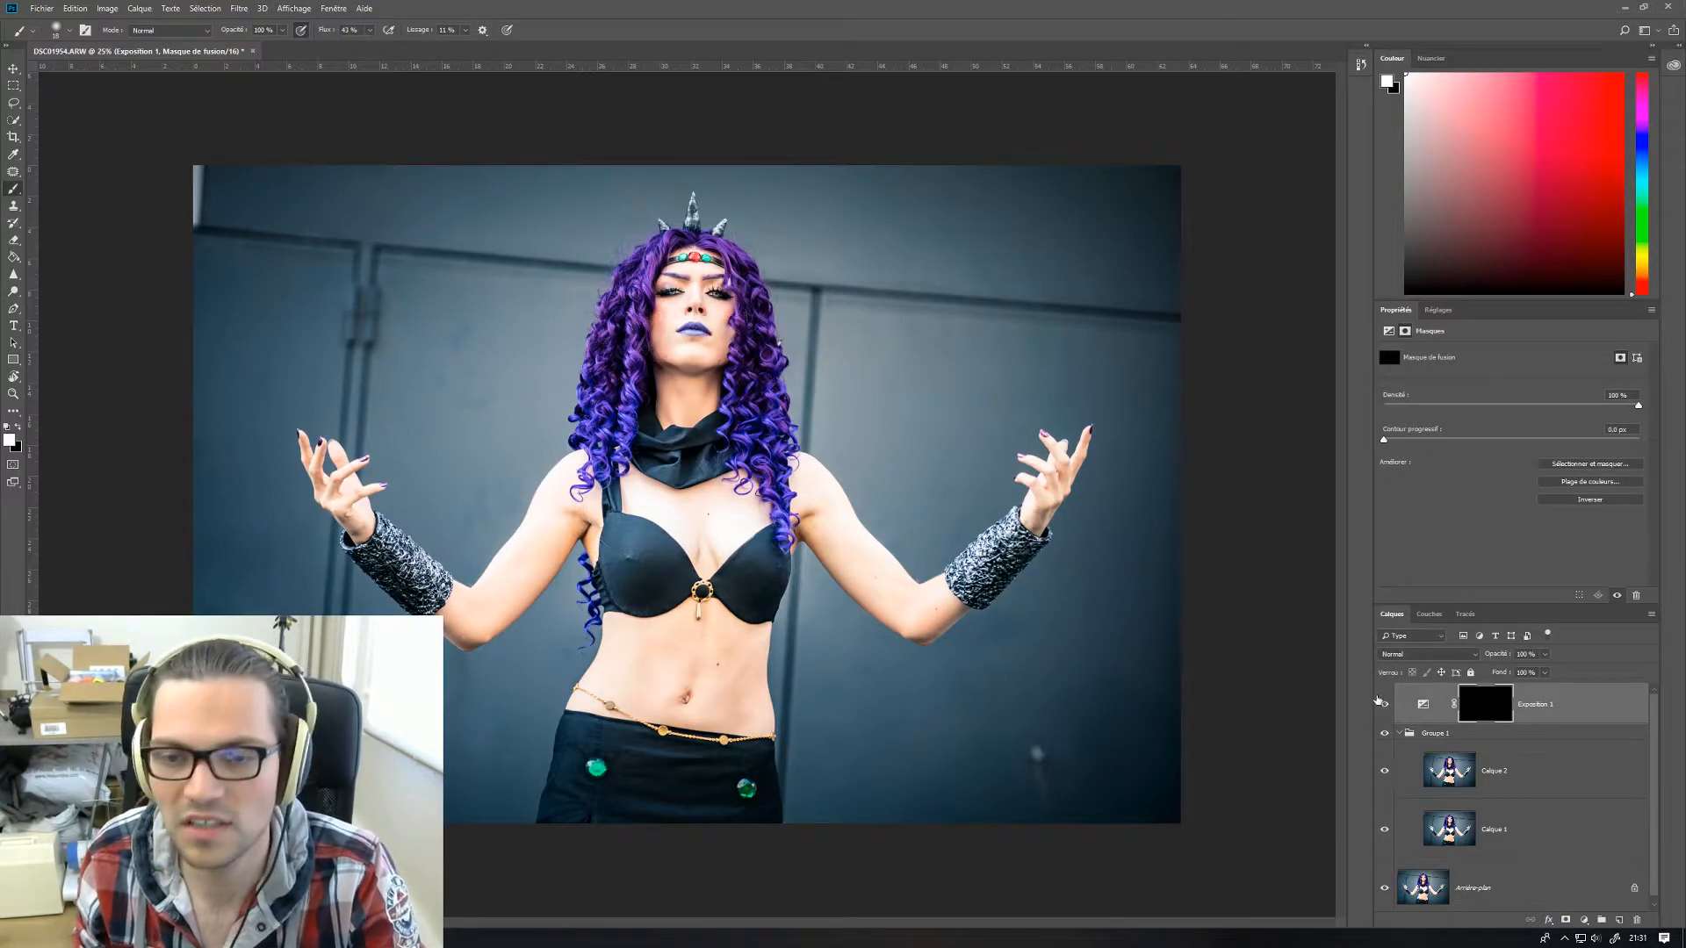
- Toggle the exposure layer's visibility several times to check whether the mask still affects areas outside the eyes
{"action": "left_click", "coordinate": [1384, 709]}
{"action": "left_click", "coordinate": [1383, 709]}
{"action": "left_click", "coordinate": [1381, 709]}
{"action": "left_click", "coordinate": [1381, 710]}
{"action": "left_click", "coordinate": [1383, 707]}
{"action": "left_click", "coordinate": [1383, 708]}
{"action": "left_click", "coordinate": [1383, 708]}
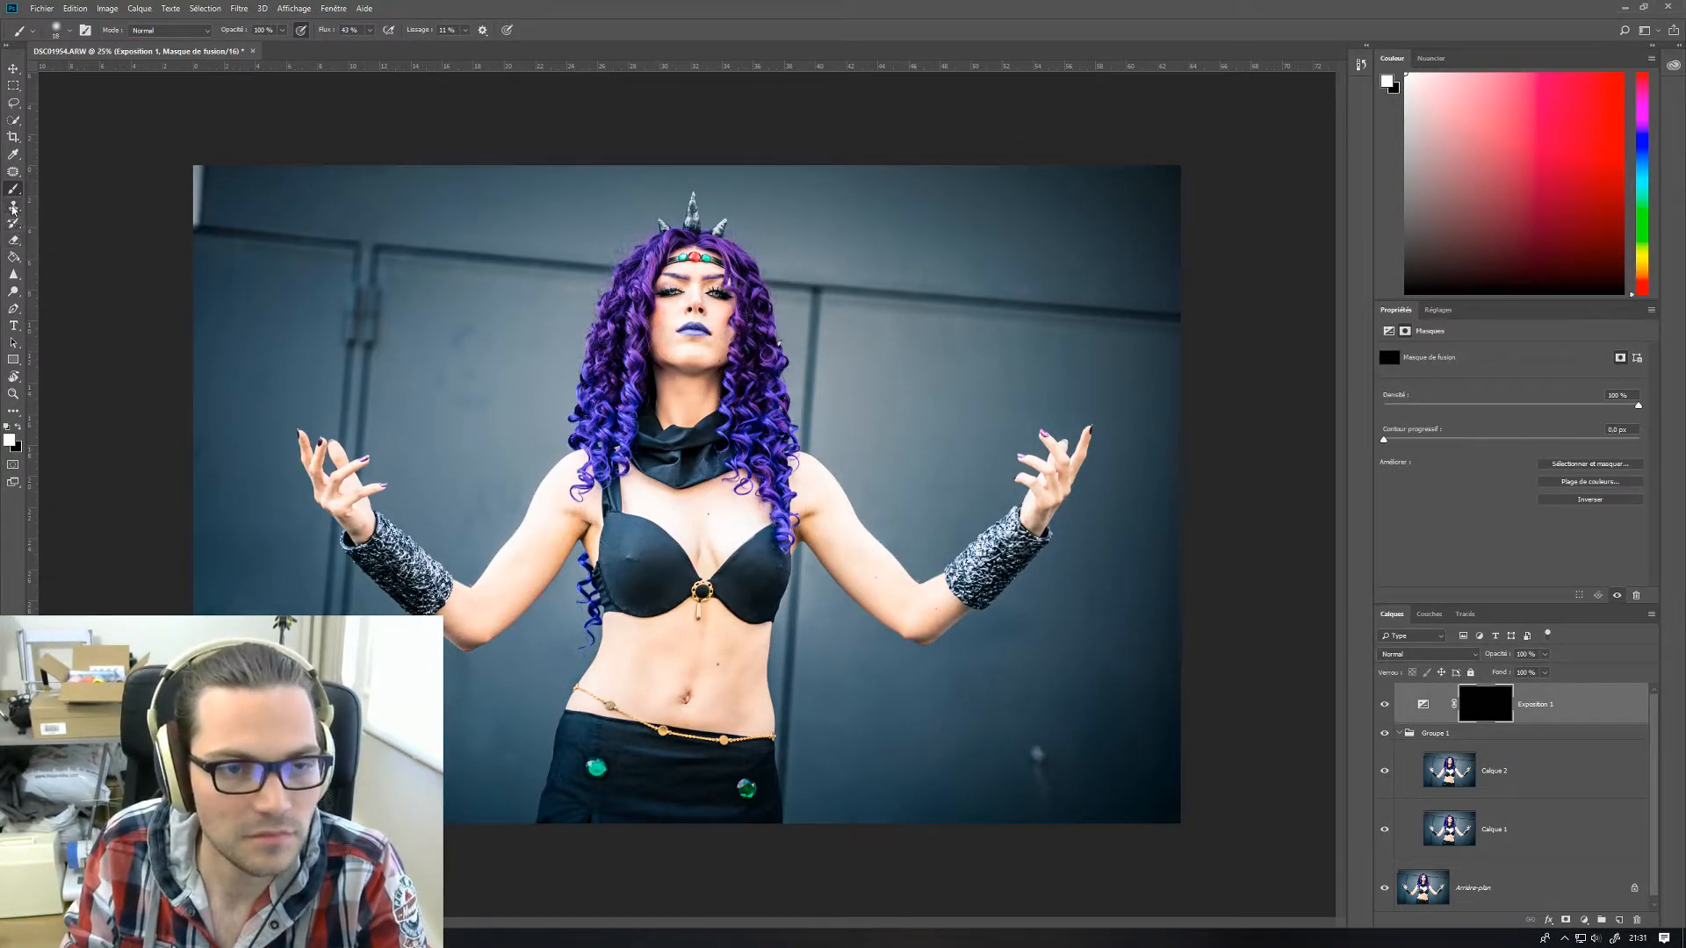
- Refill the exposure layer's mask with pure black using the Paint Bucket to hide the brightening everywhere
{"action": "left_click", "coordinate": [14, 256]}
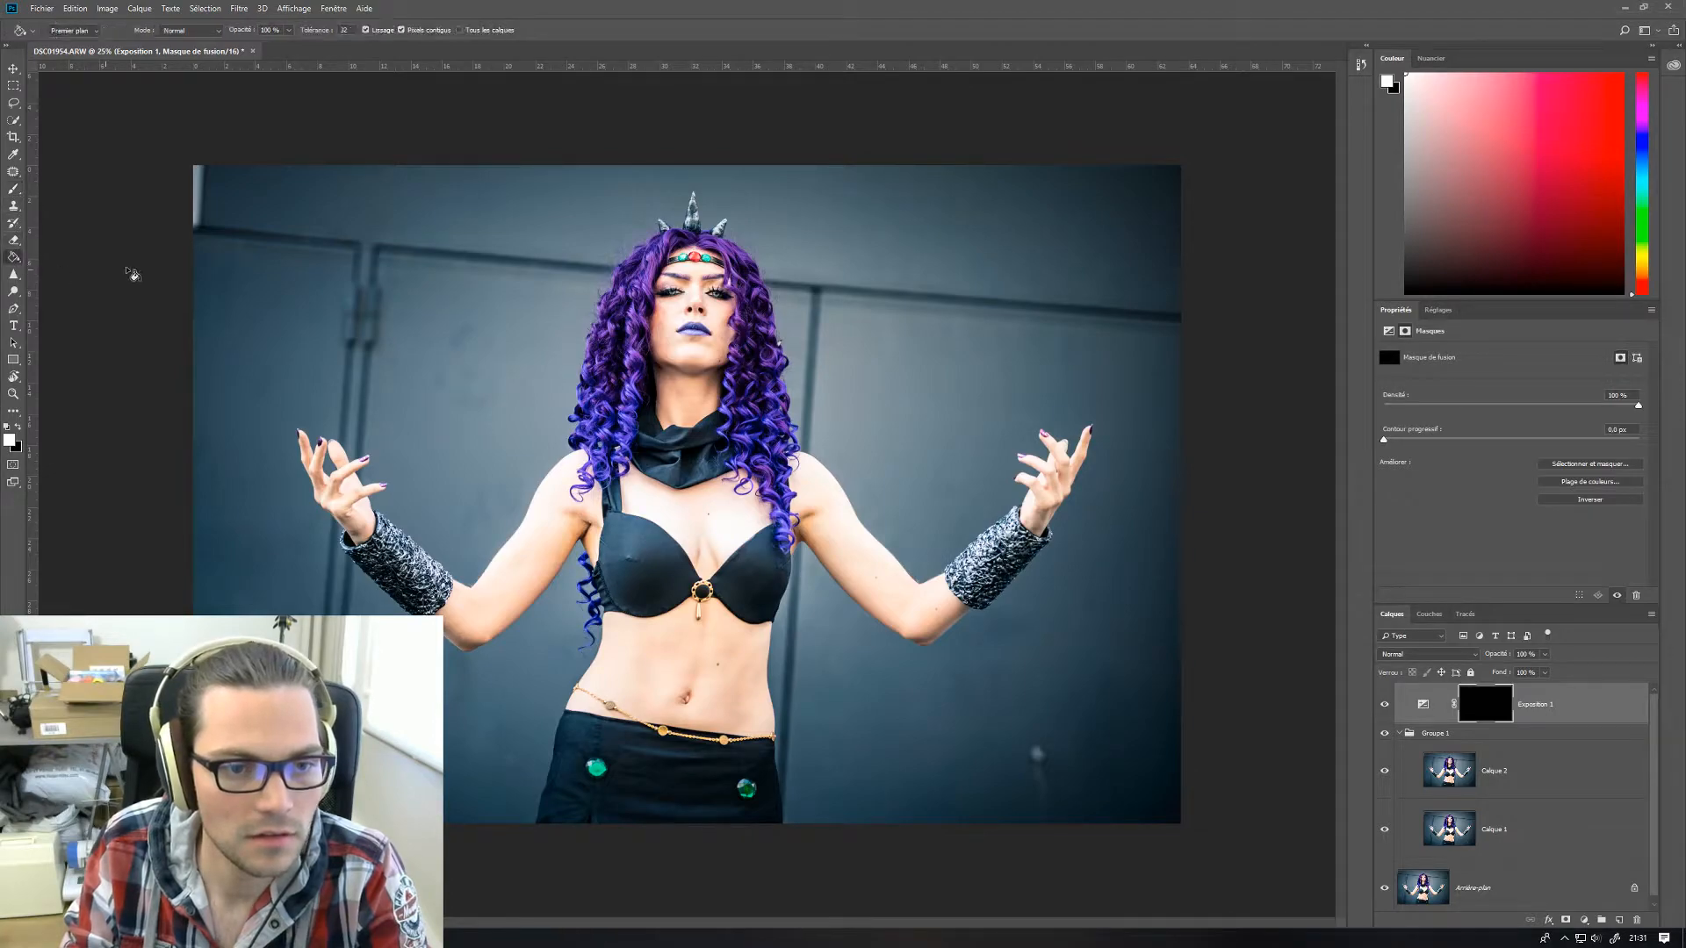
{"action": "key", "text": "x"}
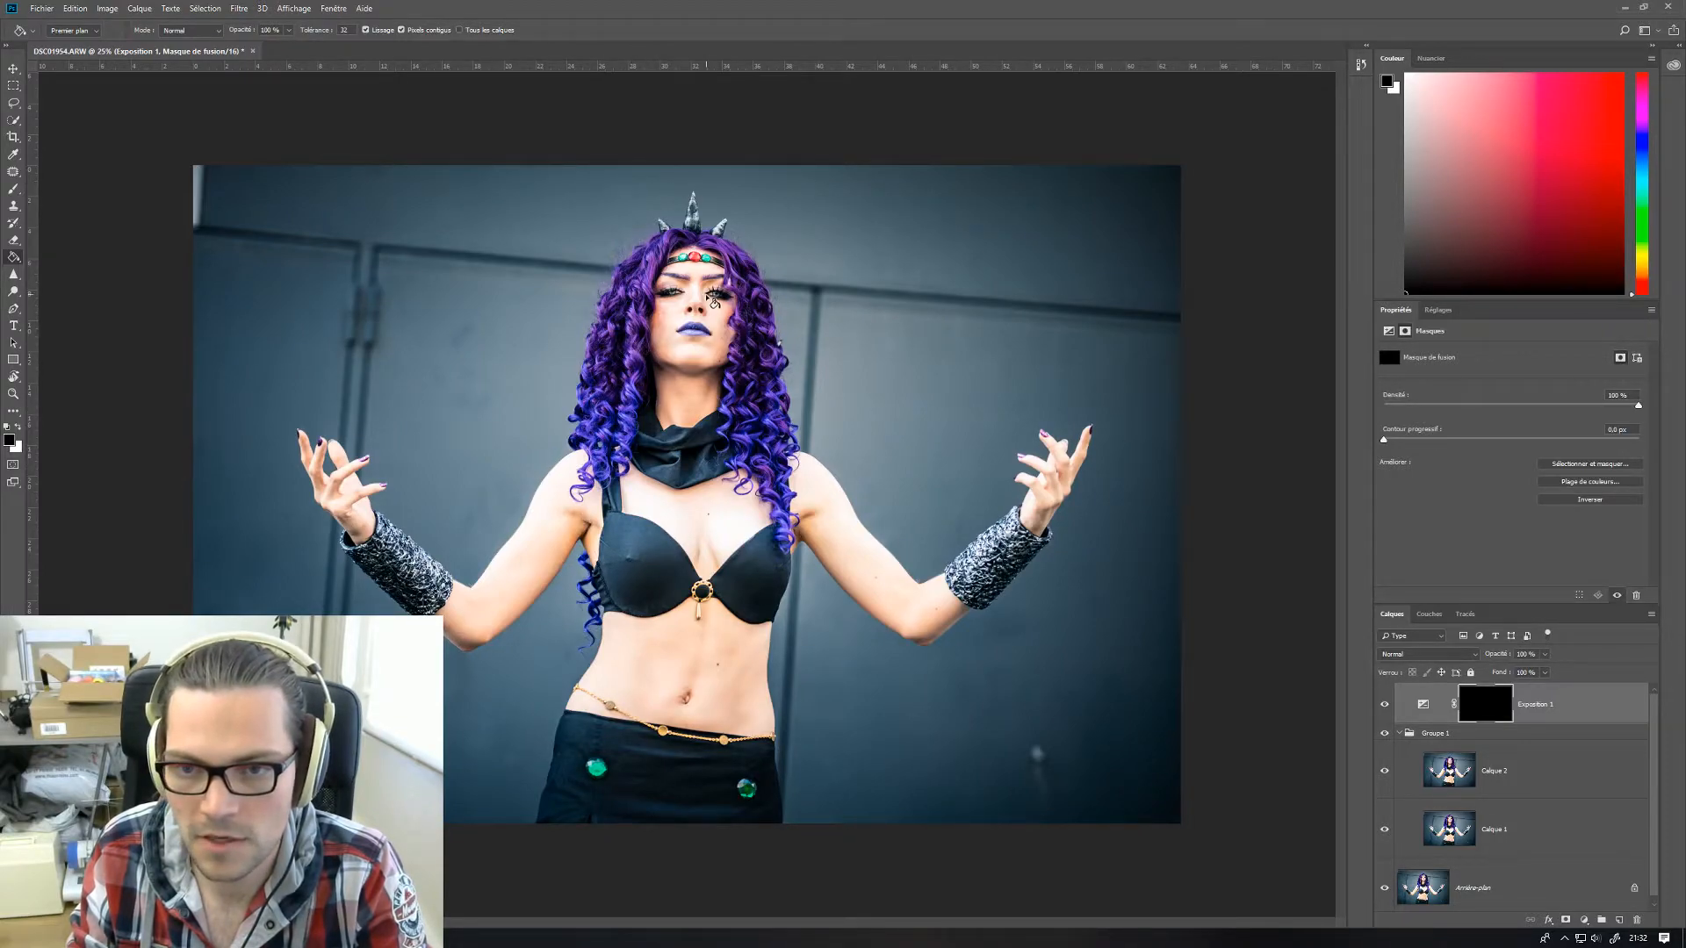
{"action": "key", "text": "ctrl+plus"}
{"action": "key", "text": "ctrl+plus"}
{"action": "key", "text": "ctrl+plus"}
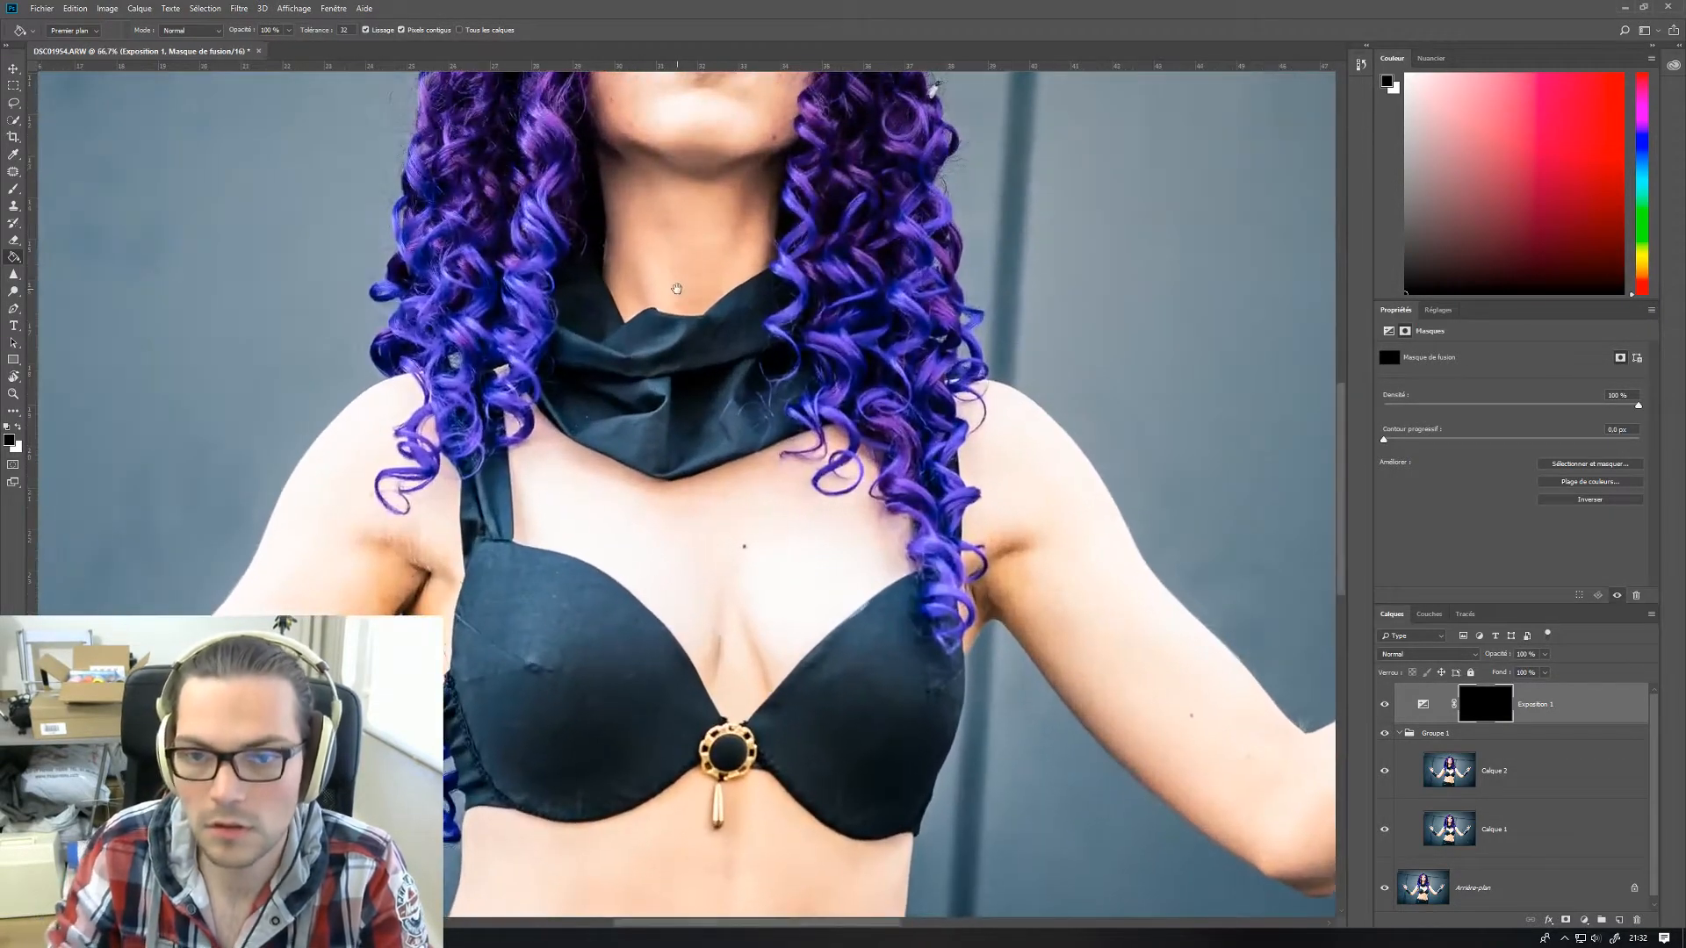
{"action": "left_click_drag", "start_coordinate": [983, 188], "coordinate": [976, 606]}
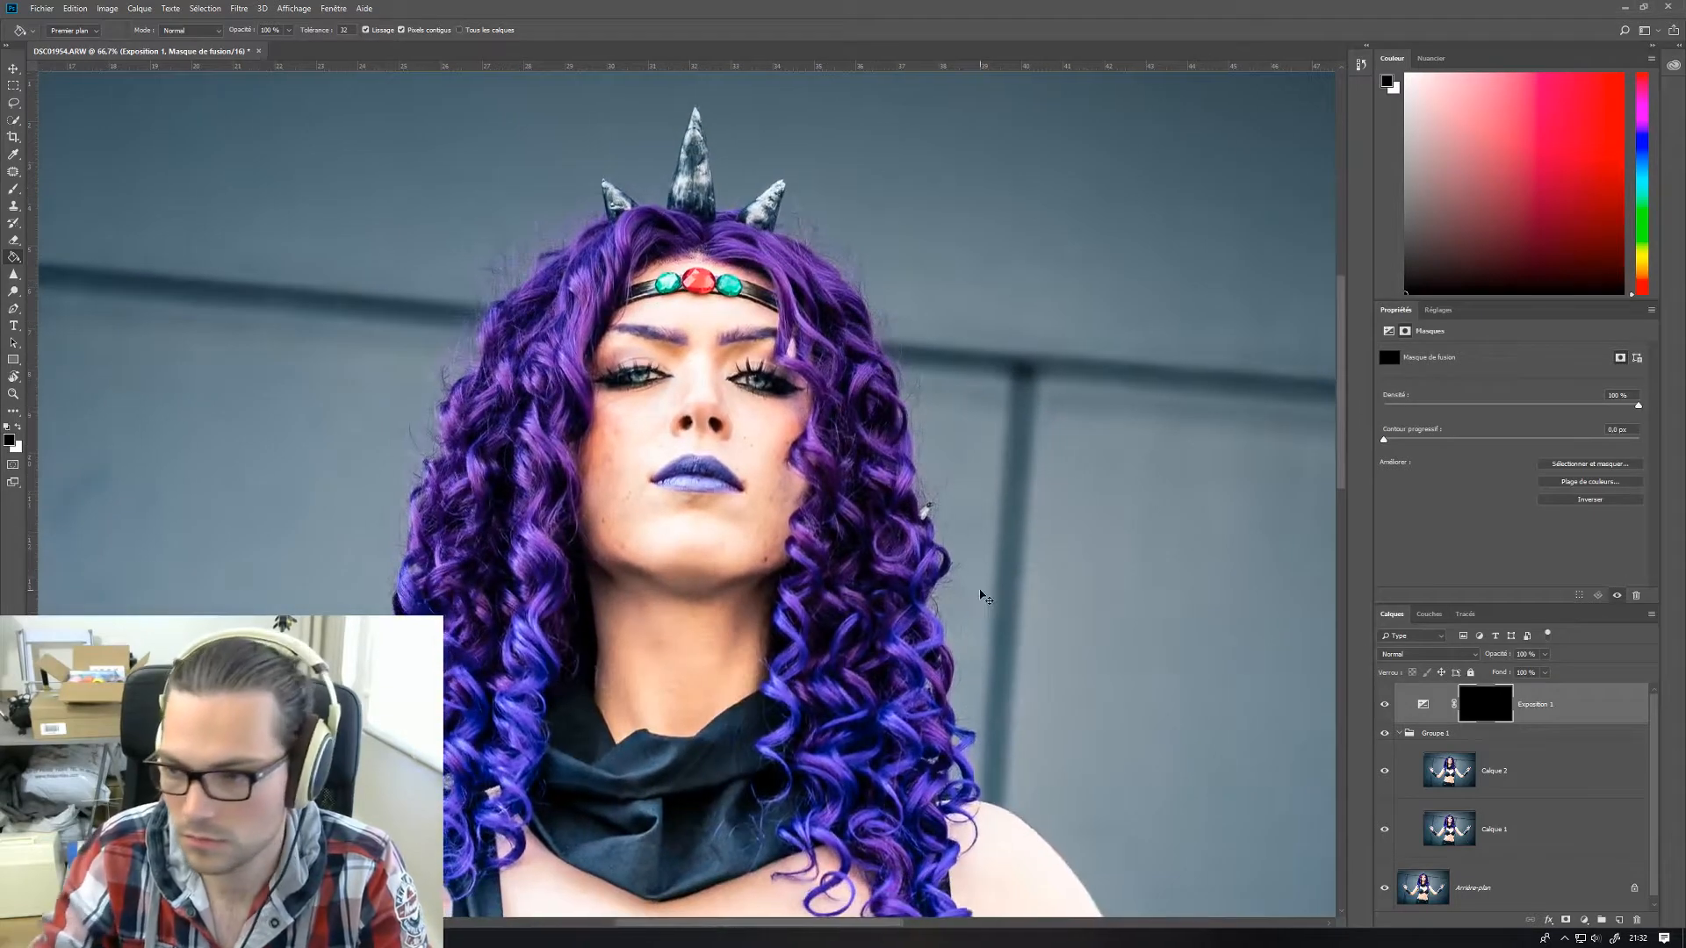
{"action": "key", "text": "ctrl+plus"}
{"action": "key", "text": "ctrl+plus"}
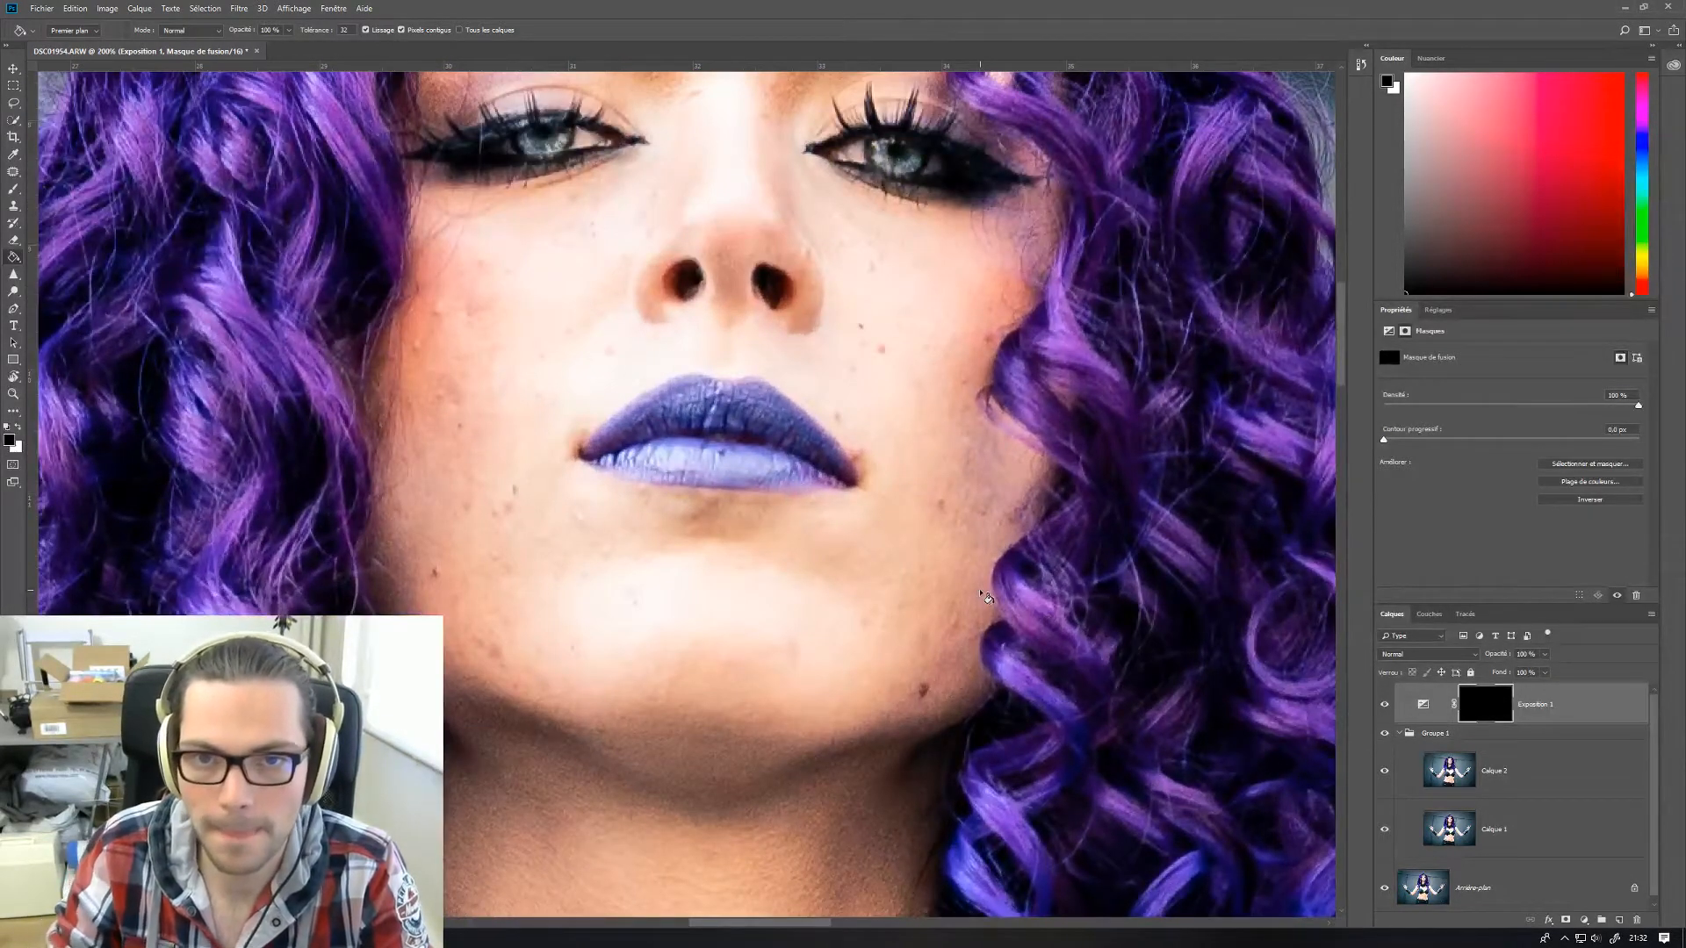
{"action": "left_click", "coordinate": [13, 188]}
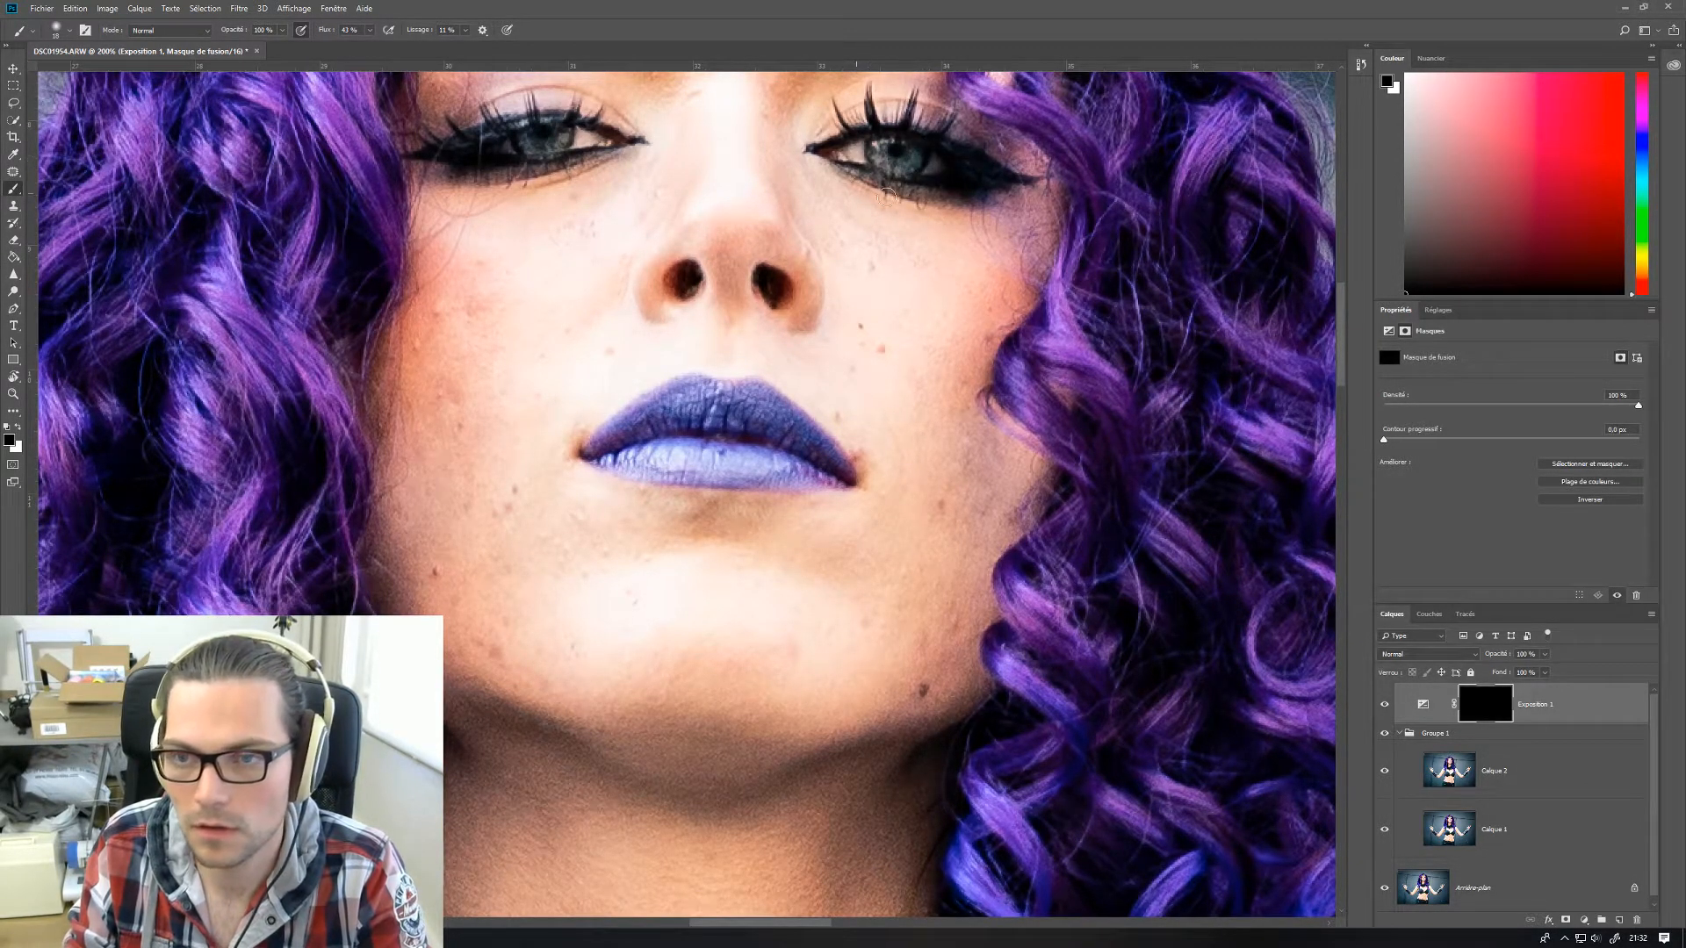
{"action": "left_click", "coordinate": [13, 256]}
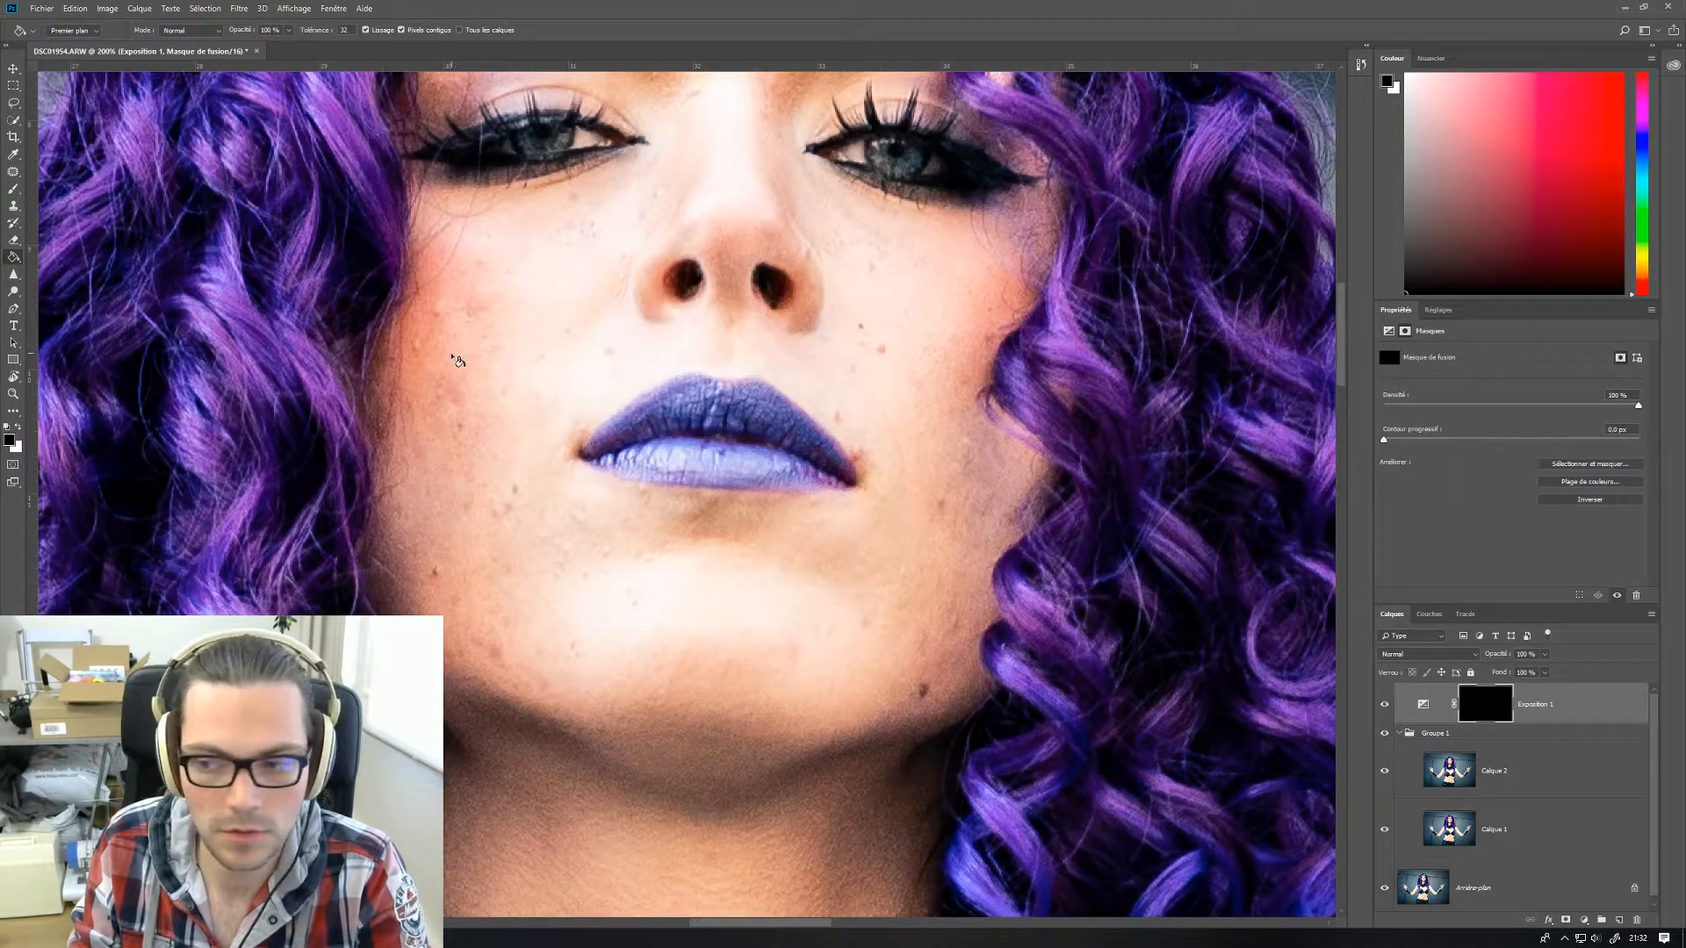
- Paint white with a small brush on the exposure mask over both irises to bring back the eye brightening
{"action": "left_click", "coordinate": [14, 189]}
{"action": "key", "text": "x"}
{"action": "left_click_drag", "start_coordinate": [583, 249], "coordinate": [586, 389]}
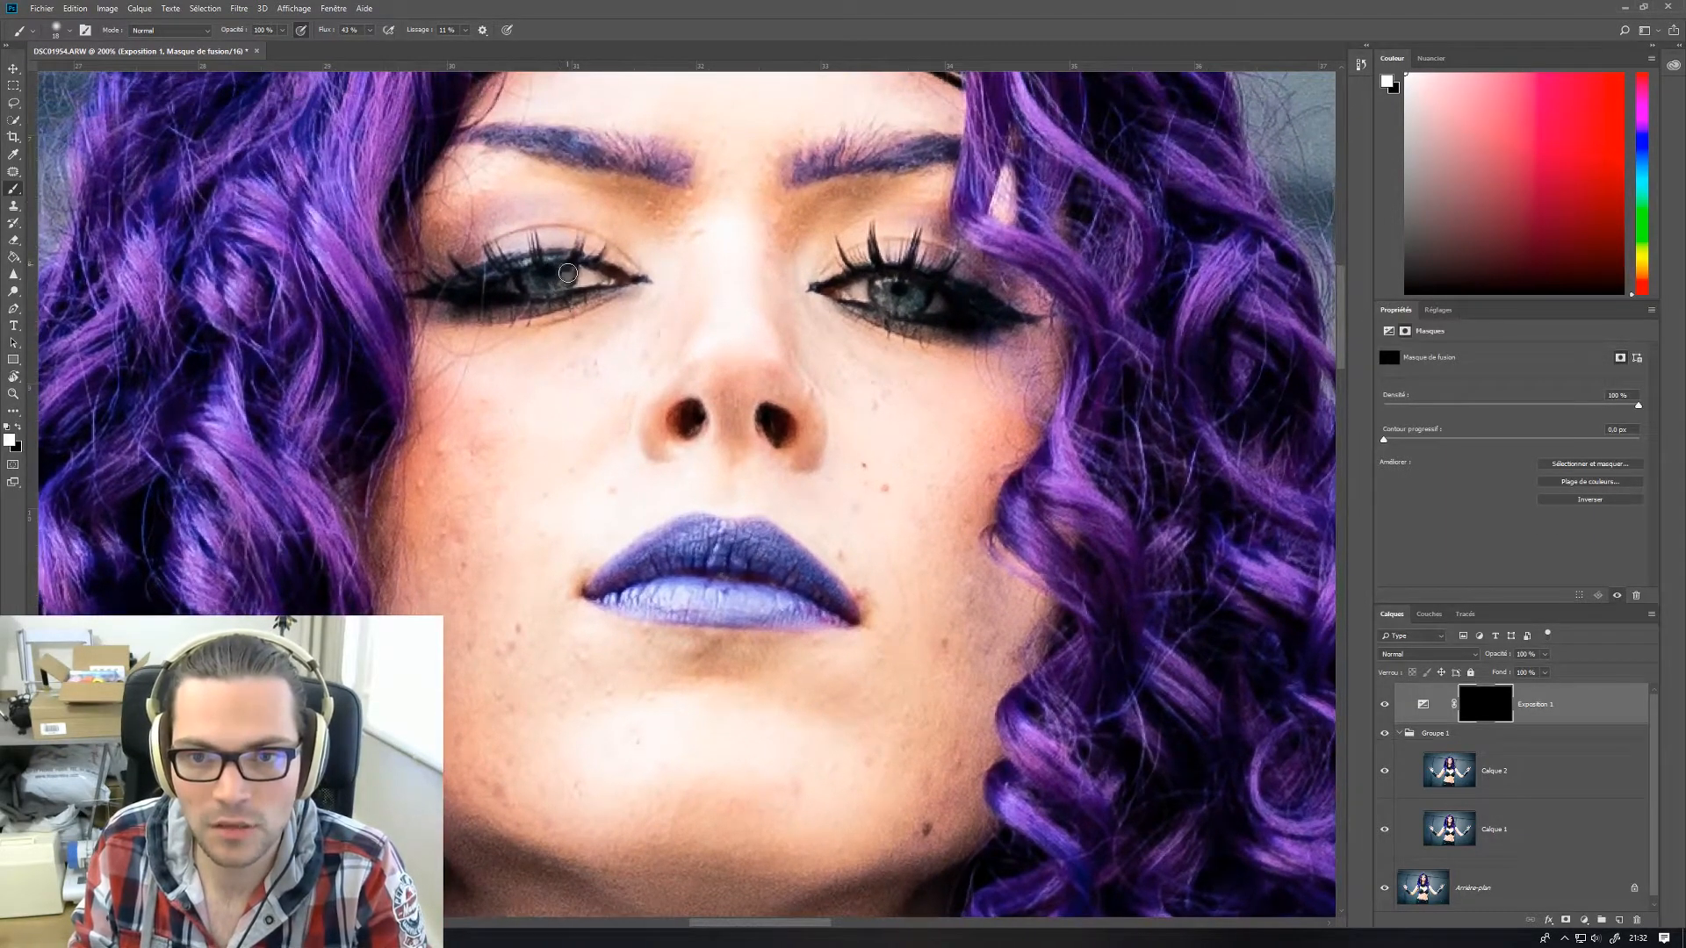
{"action": "mouse_move", "coordinate": [561, 281]}
{"action": "left_mouse_down"}
{"action": "mouse_move", "coordinate": [528, 281]}
{"action": "mouse_move", "coordinate": [563, 289]}
{"action": "left_mouse_up"}
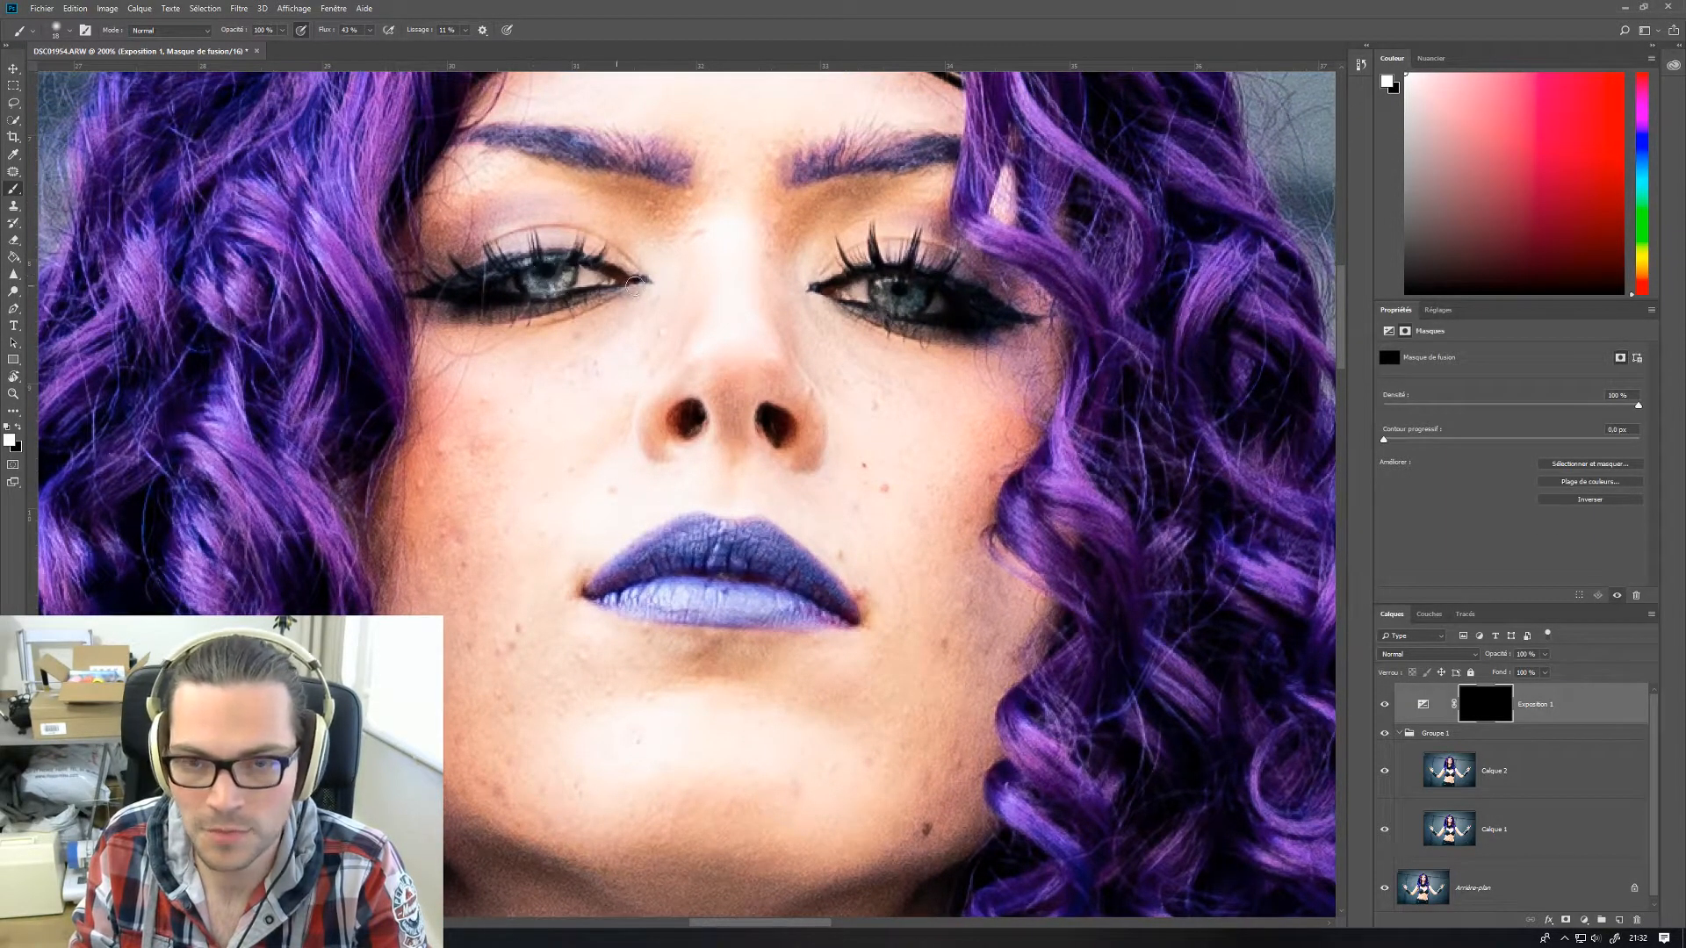
{"action": "mouse_move", "coordinate": [920, 318]}
{"action": "left_mouse_down"}
{"action": "mouse_move", "coordinate": [886, 280]}
{"action": "mouse_move", "coordinate": [897, 301]}
{"action": "mouse_move", "coordinate": [929, 295]}
{"action": "left_mouse_up"}
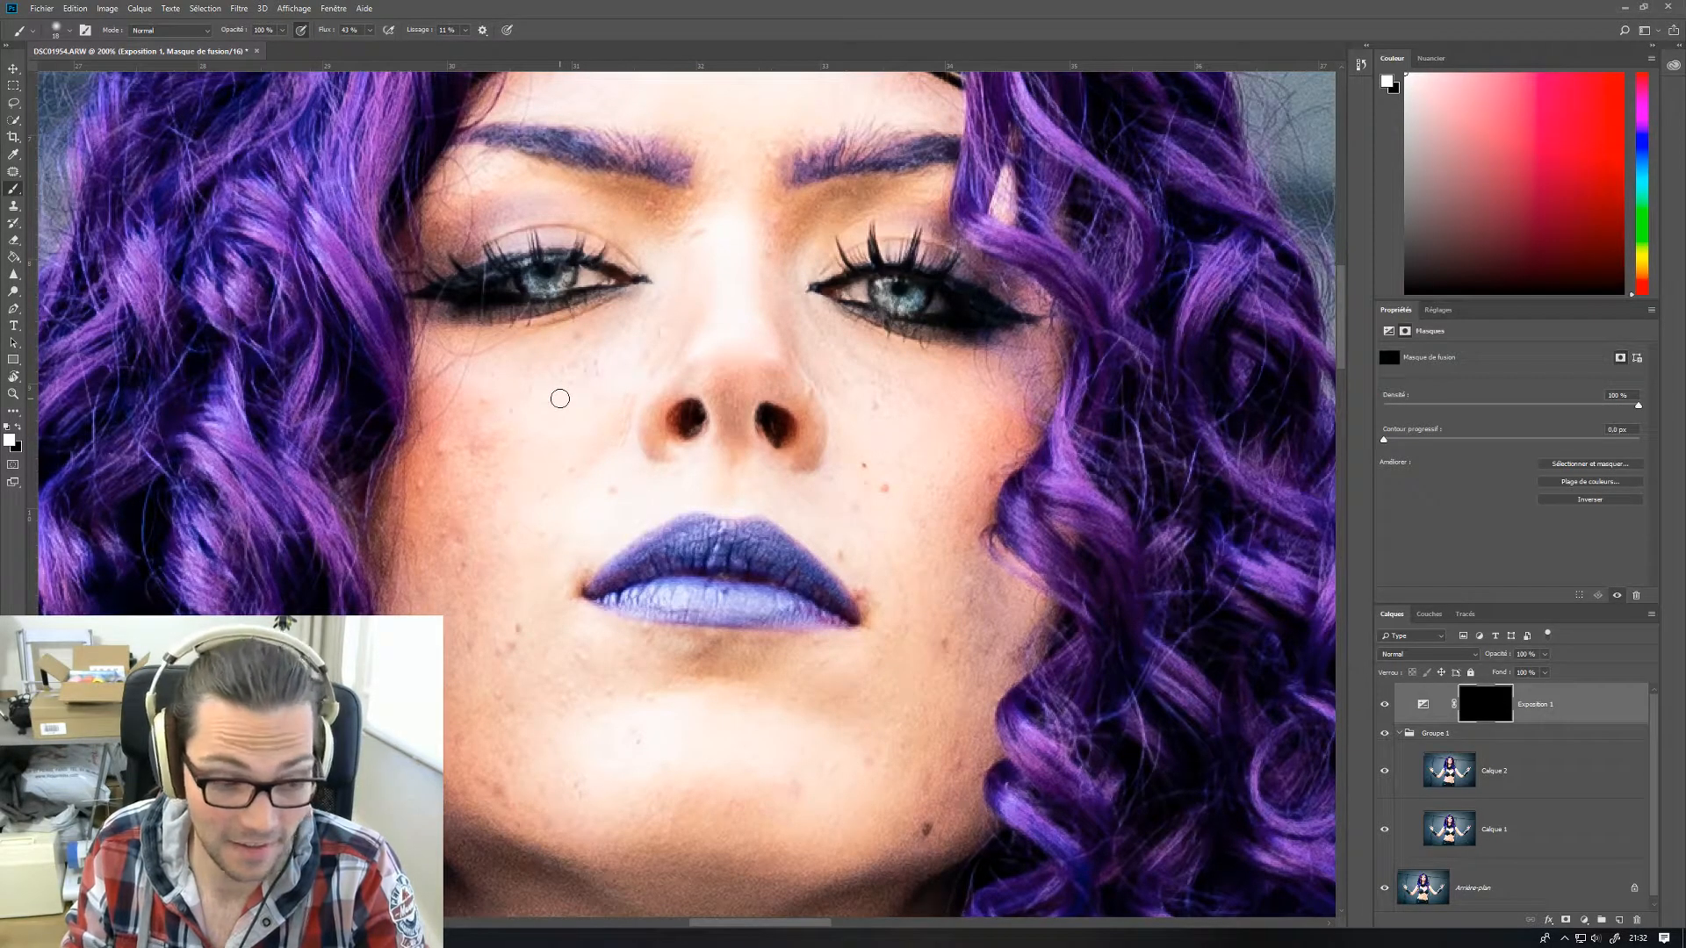
- Save the retouched purple-haired portrait with its exposure layer and grouped copies
{"action": "scroll", "coordinate": [560, 398], "scroll_direction": "down", "scroll_amount": 3}
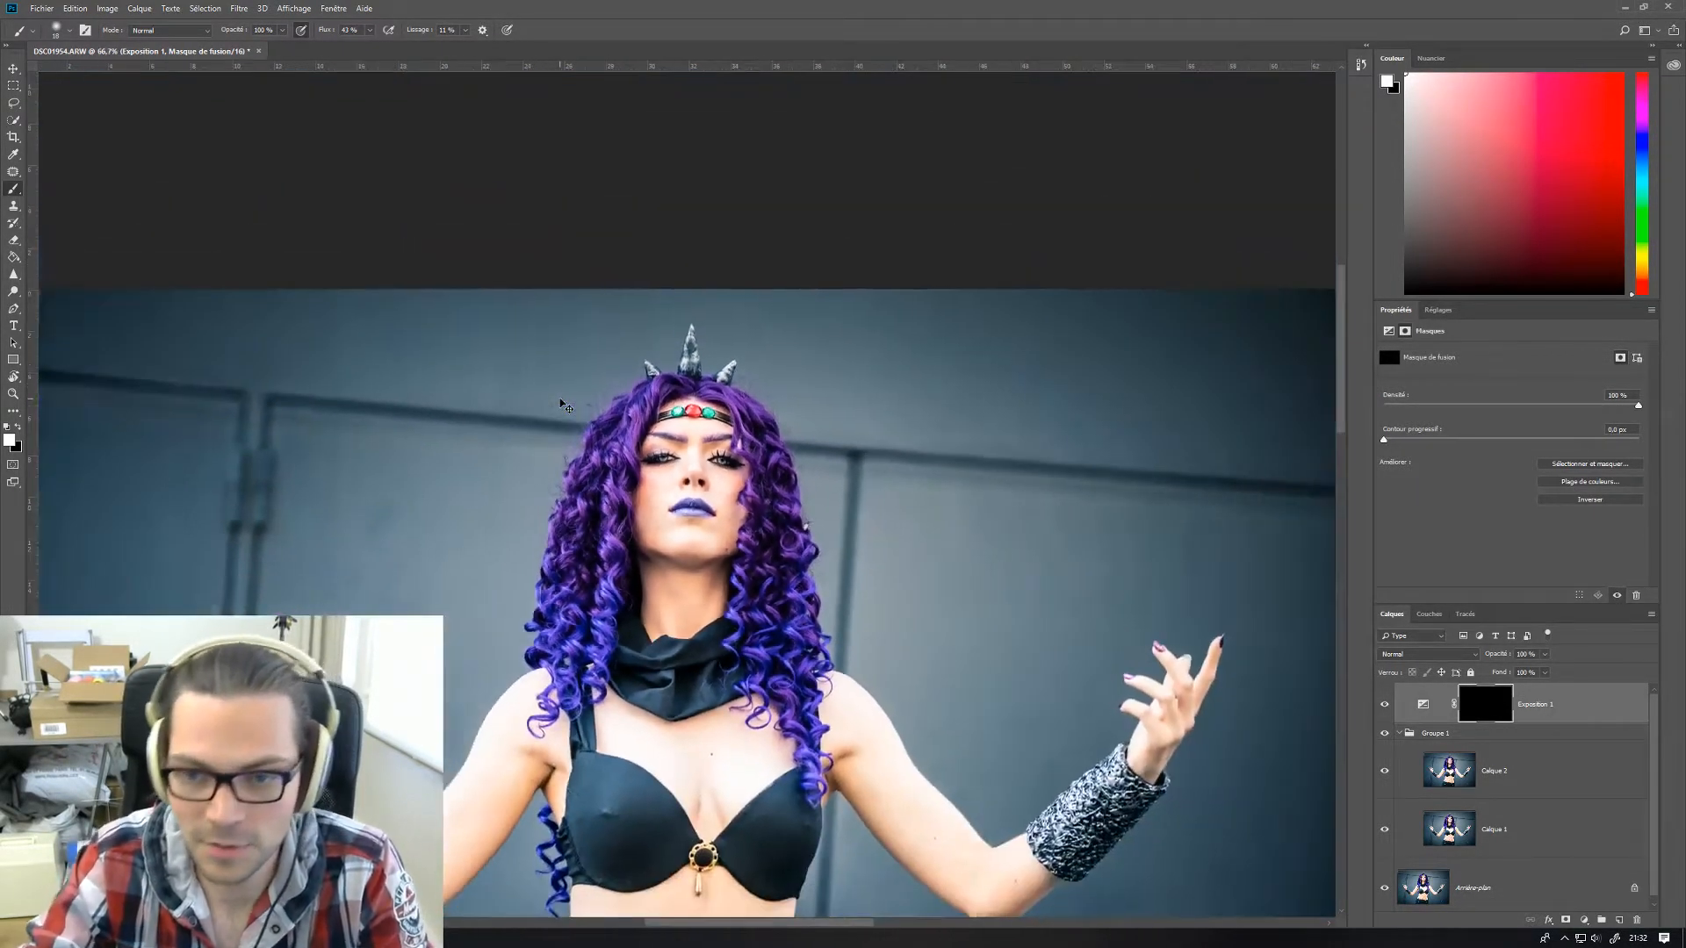
{"action": "scroll", "coordinate": [560, 402], "scroll_direction": "down", "scroll_amount": 3}
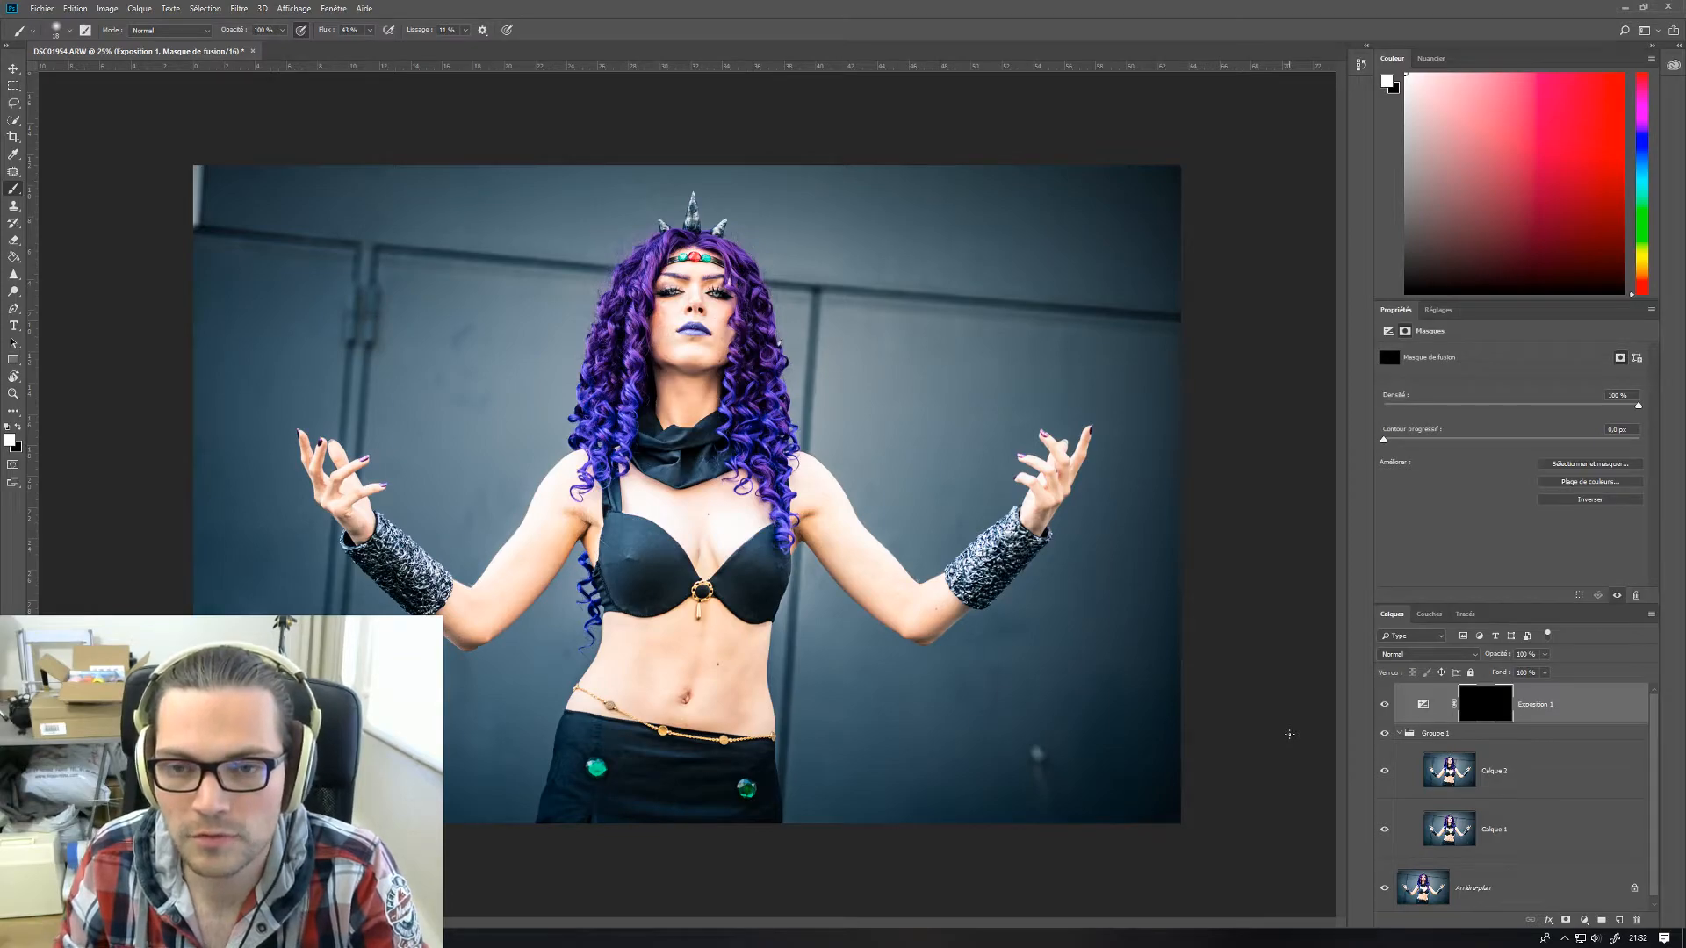
{"action": "key", "text": "ctrl+s"}
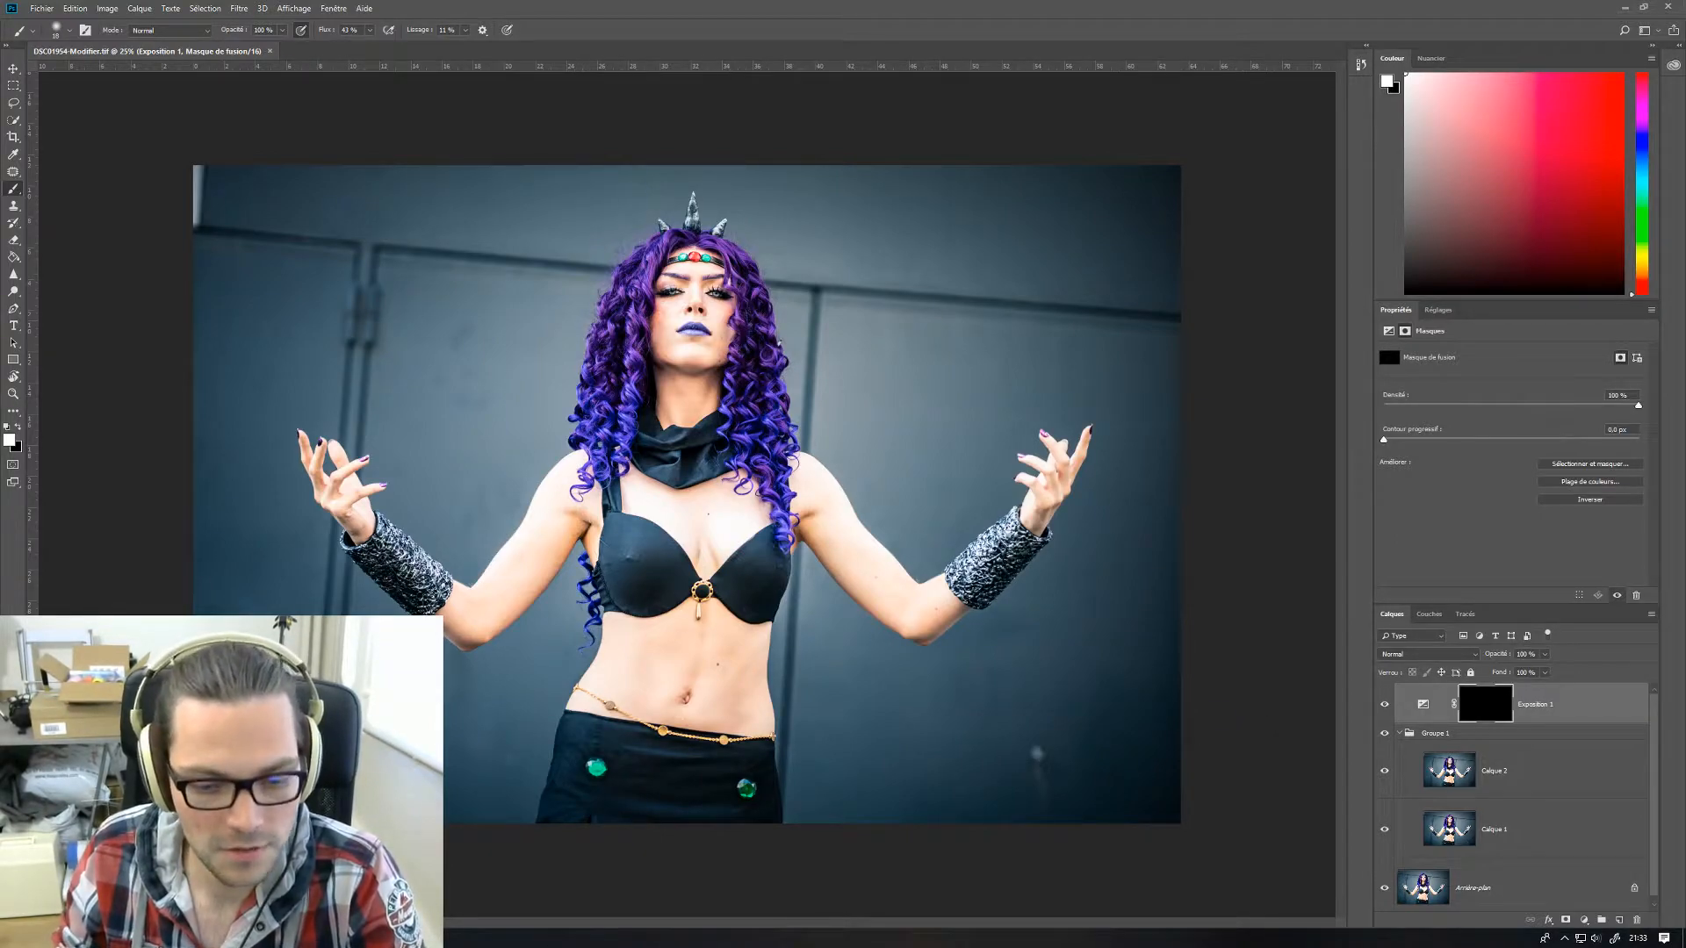
- Switch to Lightroom, check the portrait's eyes up close, and export the photo with the 2018-JapanExpo preset
{"action": "key", "text": "alt+Tab"}
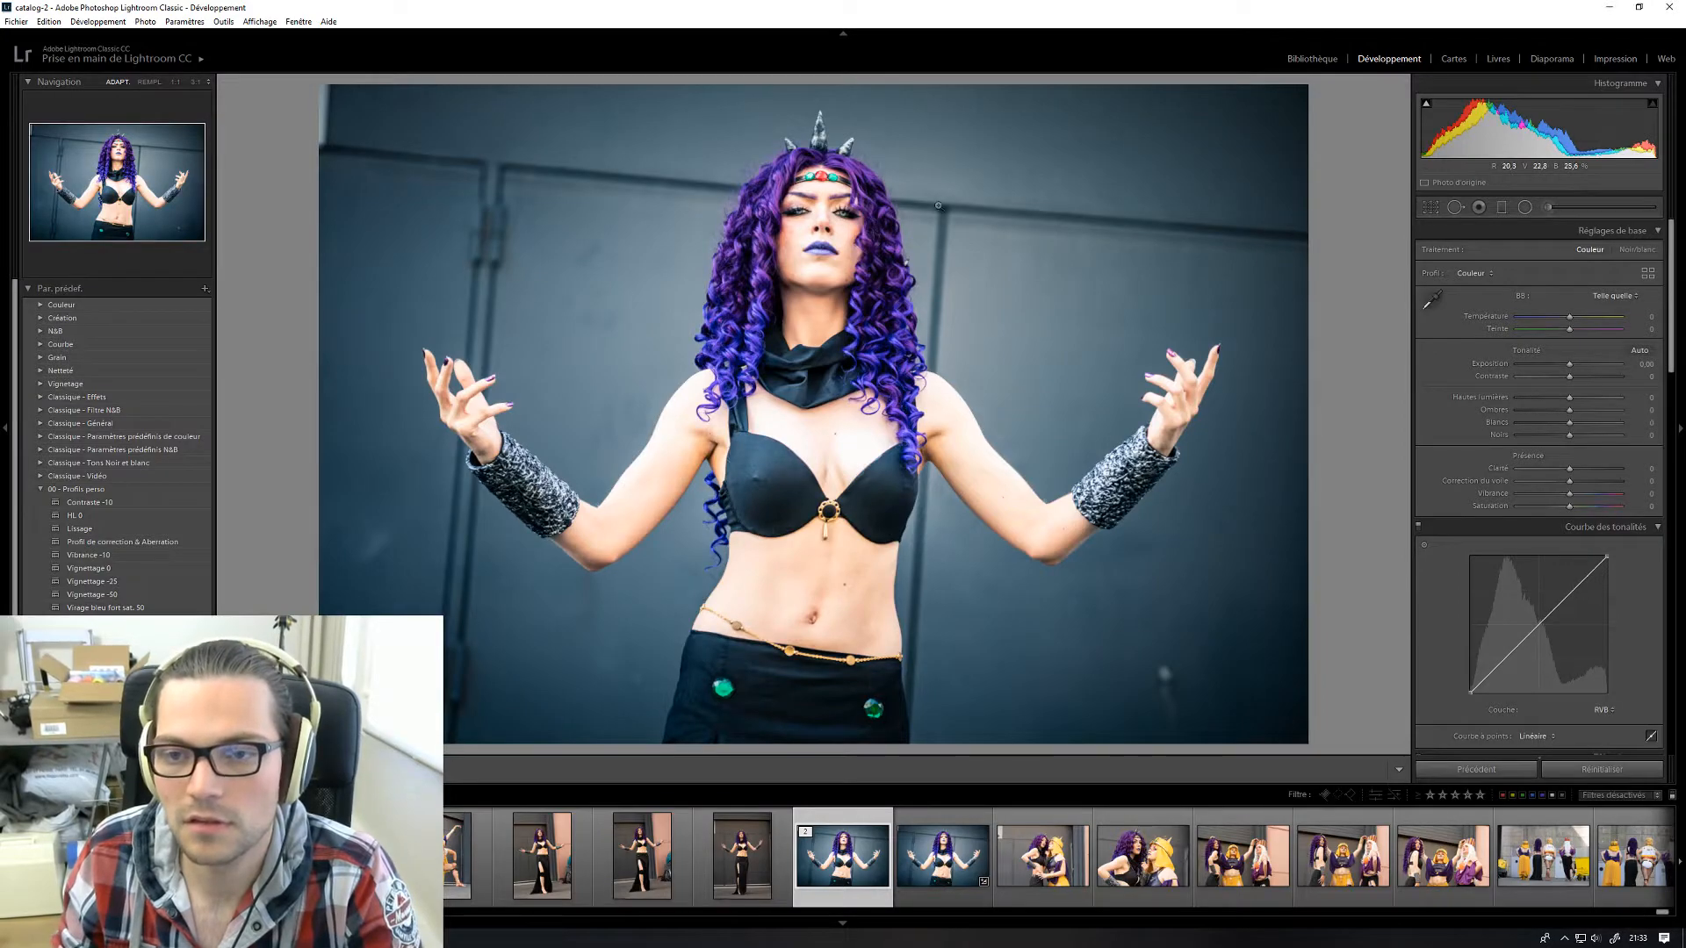
{"action": "left_click", "coordinate": [809, 217]}
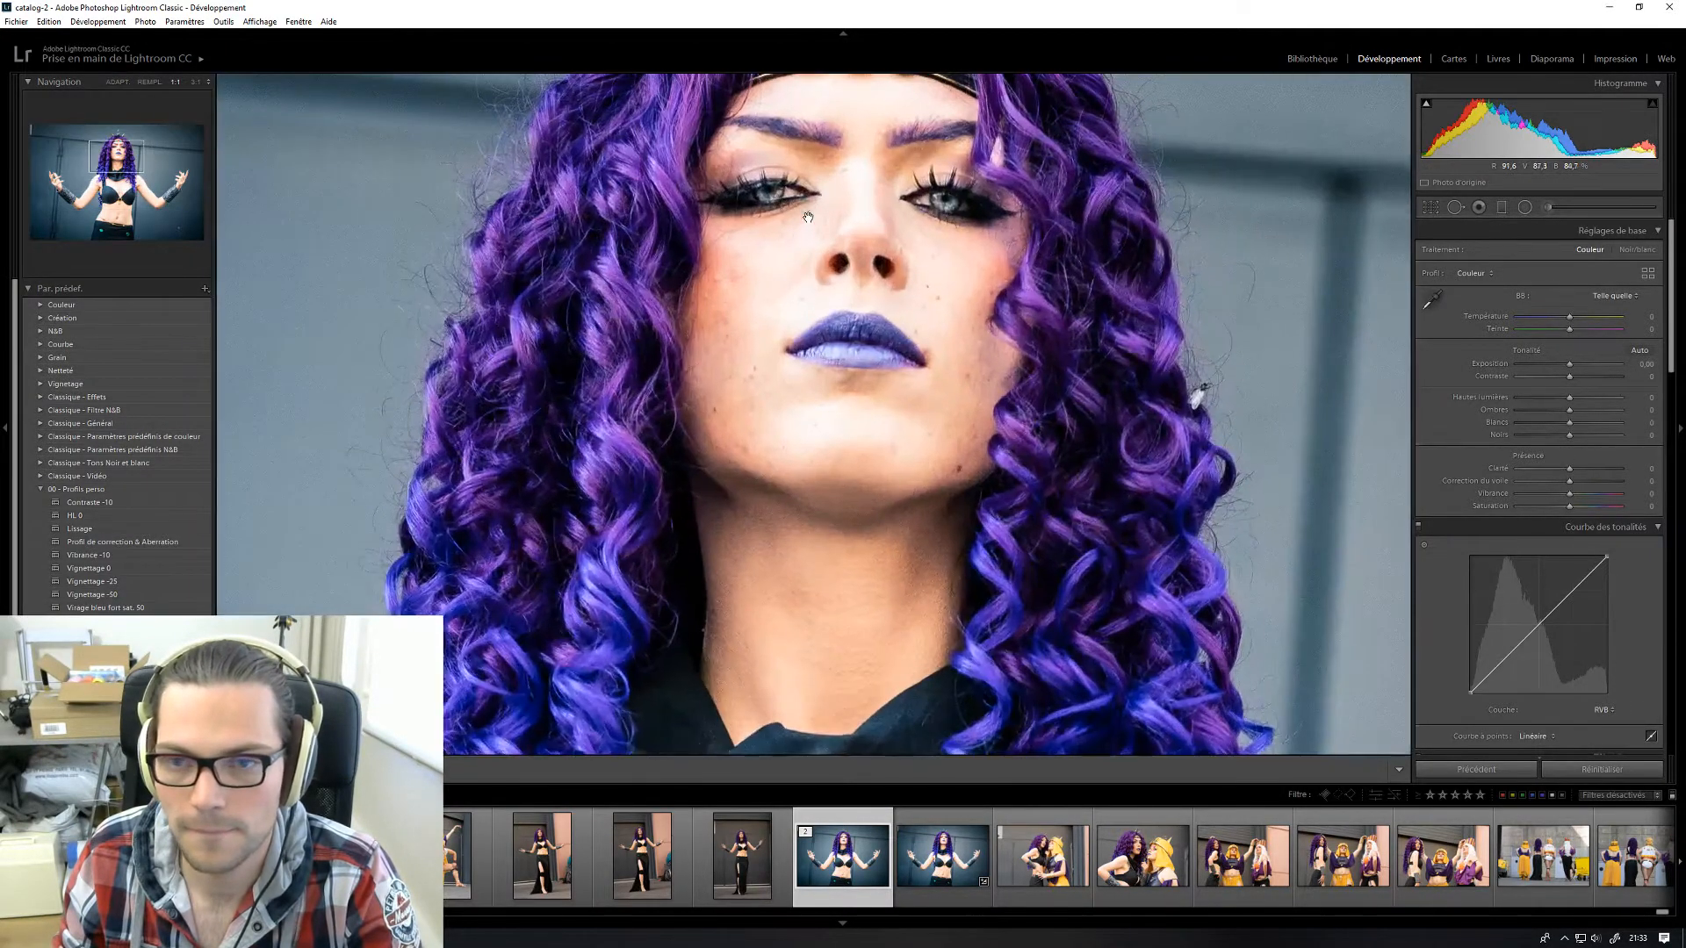
{"action": "left_click", "coordinate": [808, 216]}
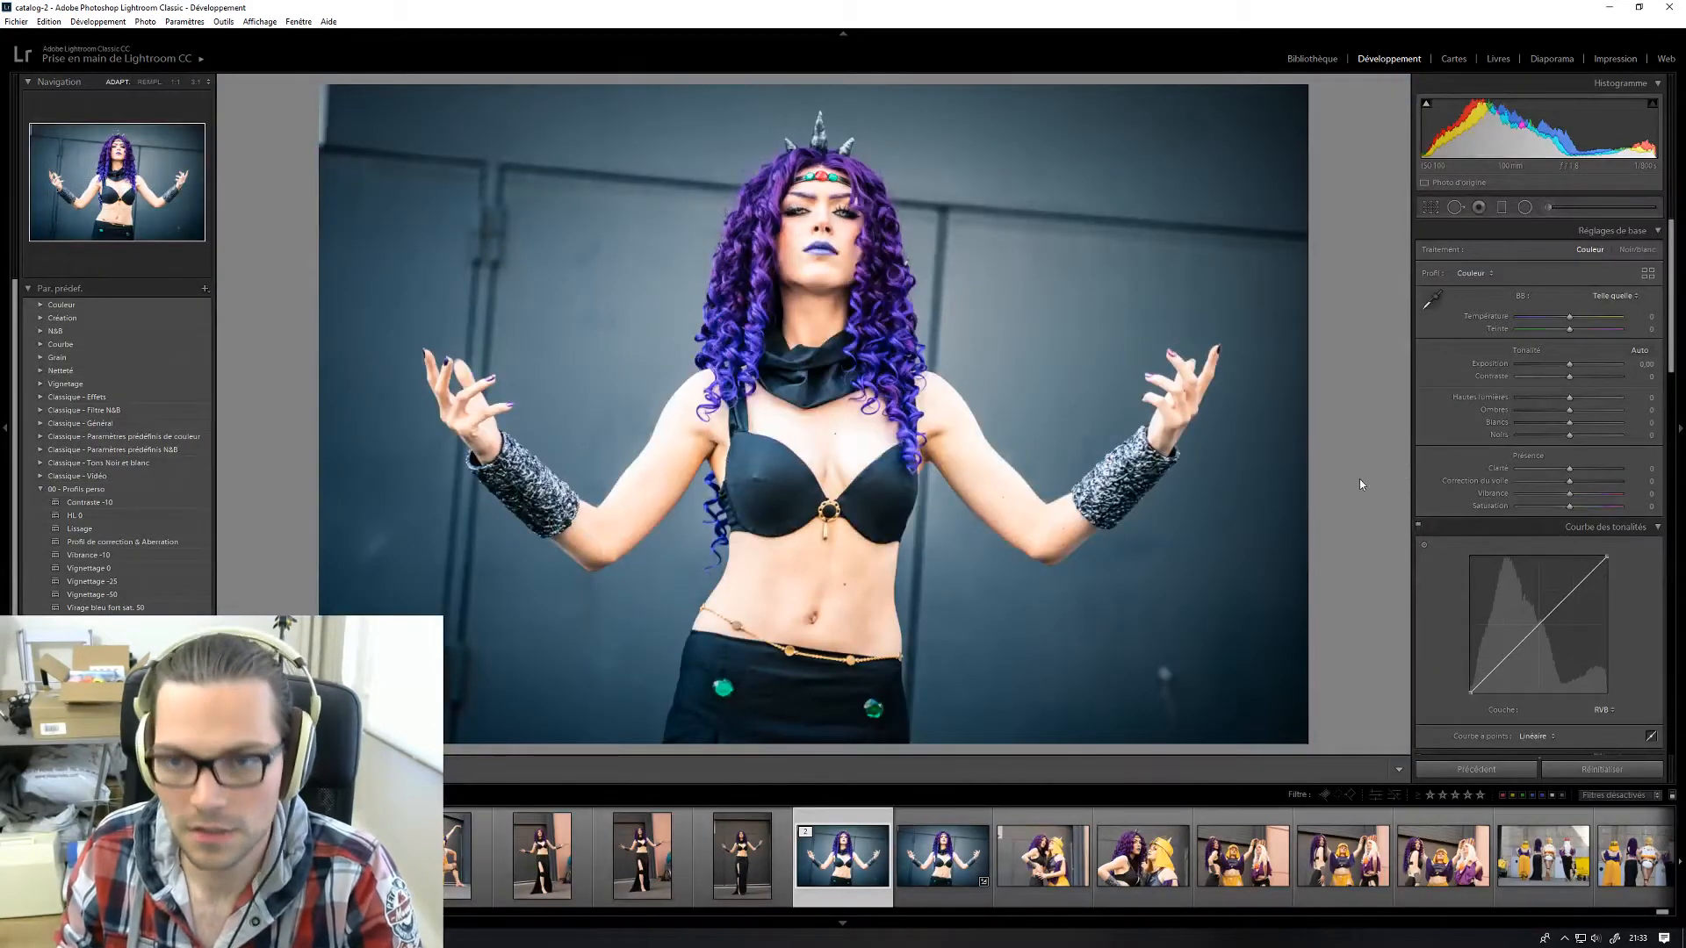
{"action": "key", "text": "ctrl+shift+e"}
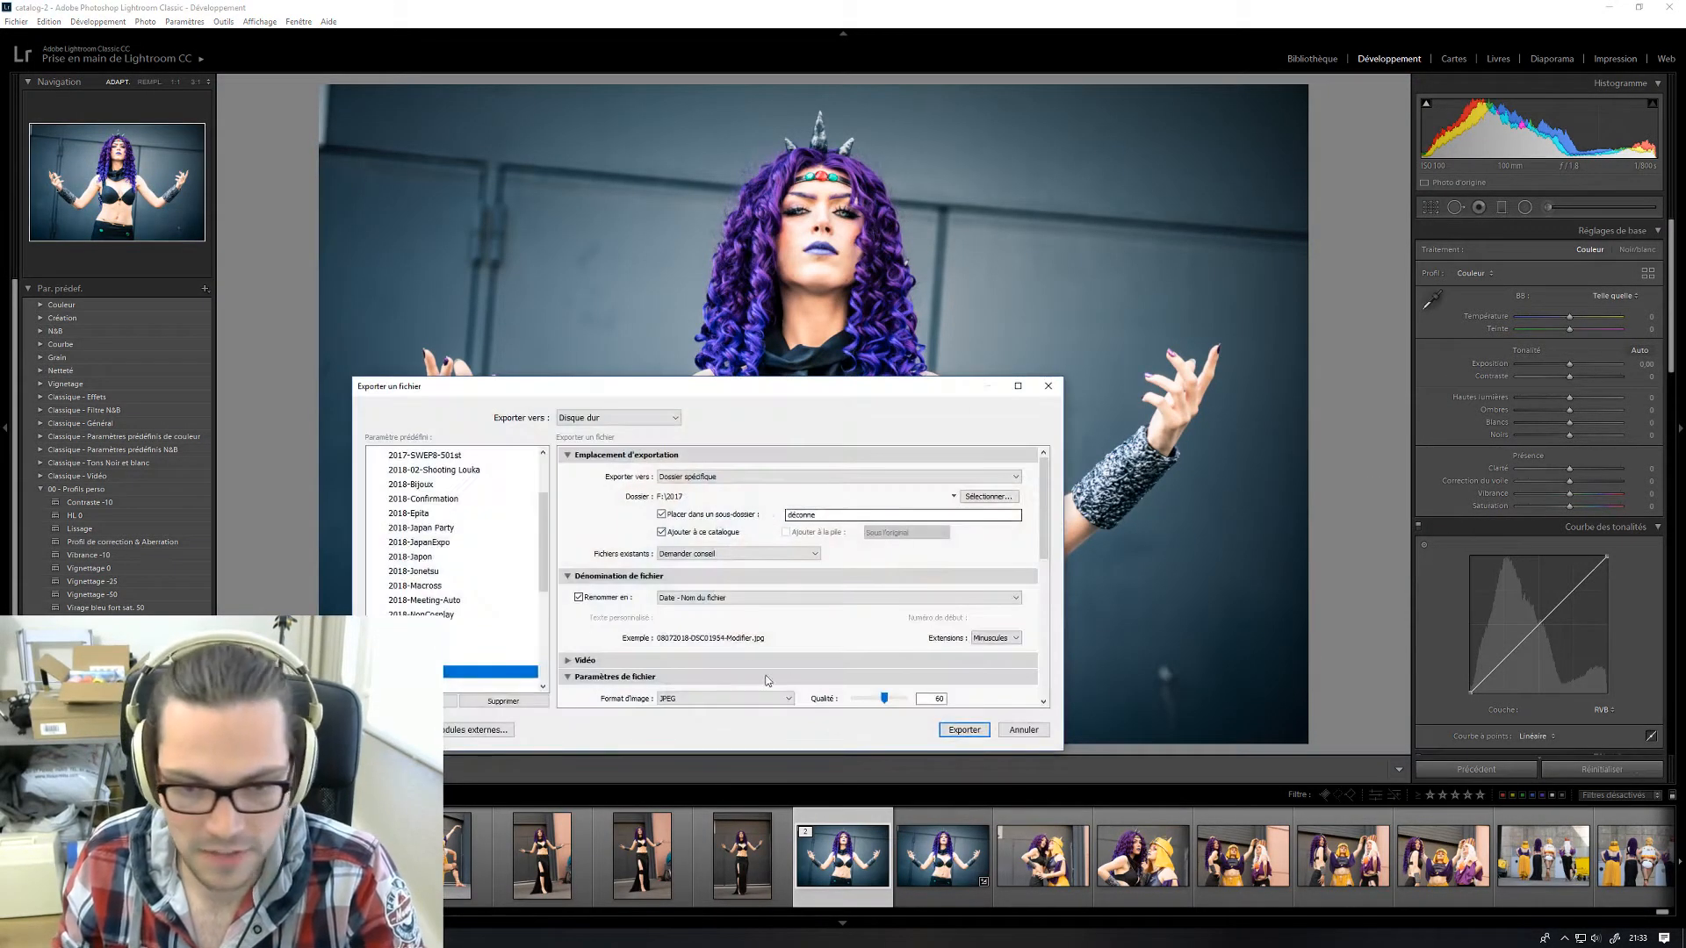
{"action": "left_click", "coordinate": [437, 543]}
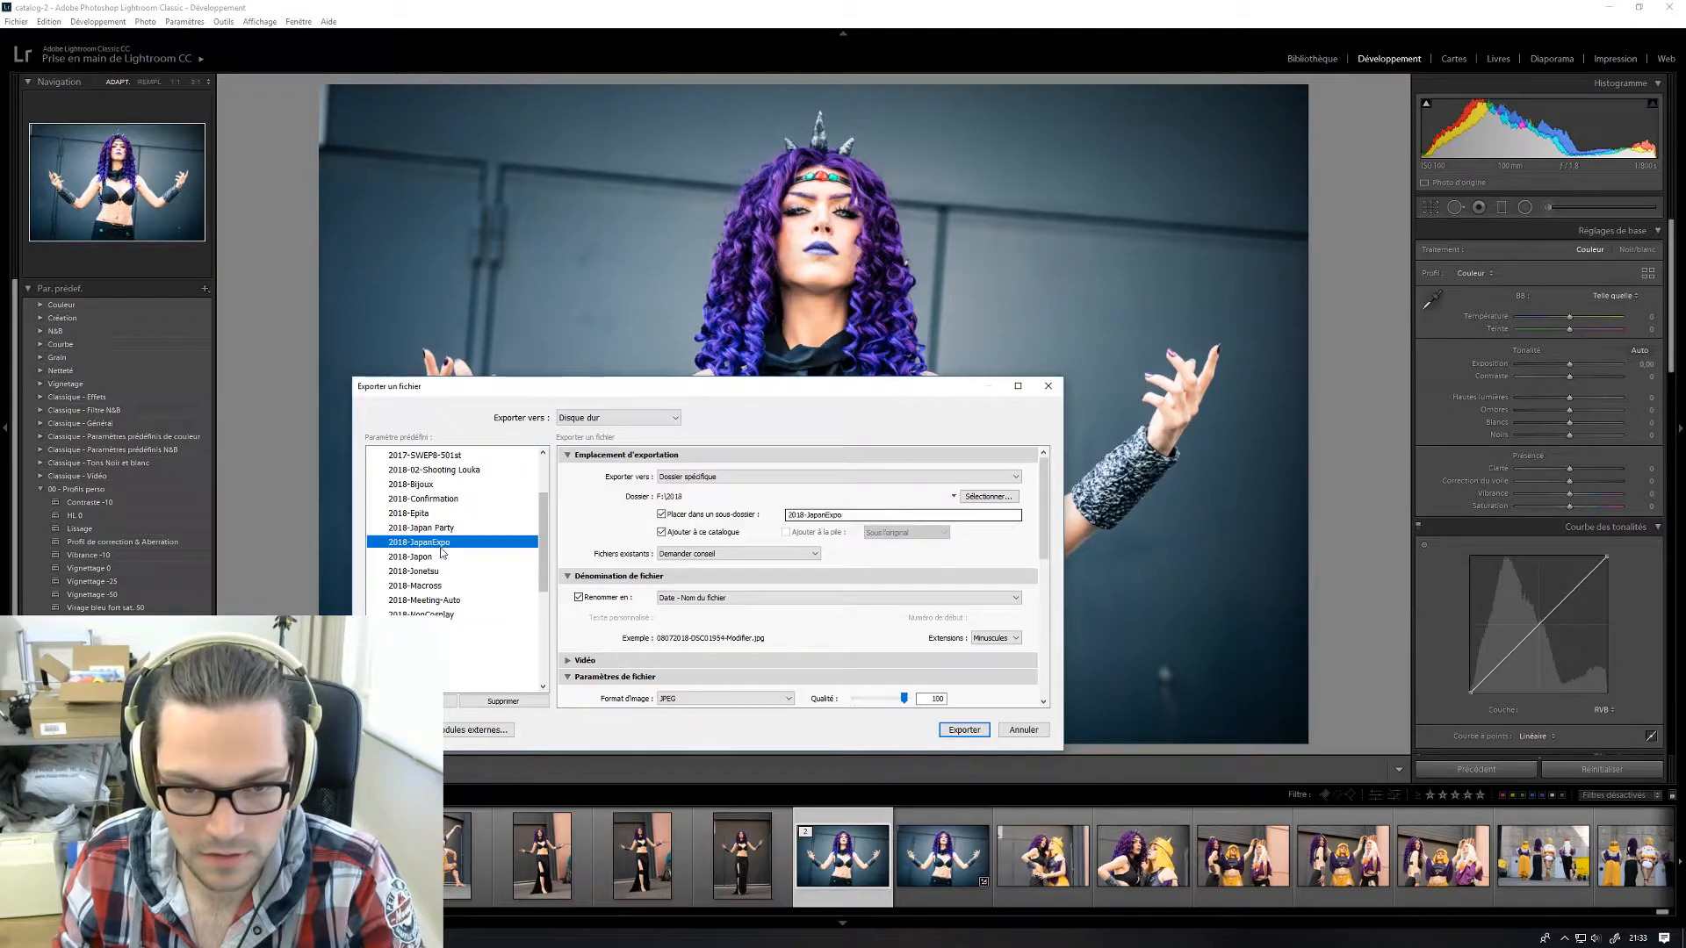
{"action": "left_click", "coordinate": [964, 730]}
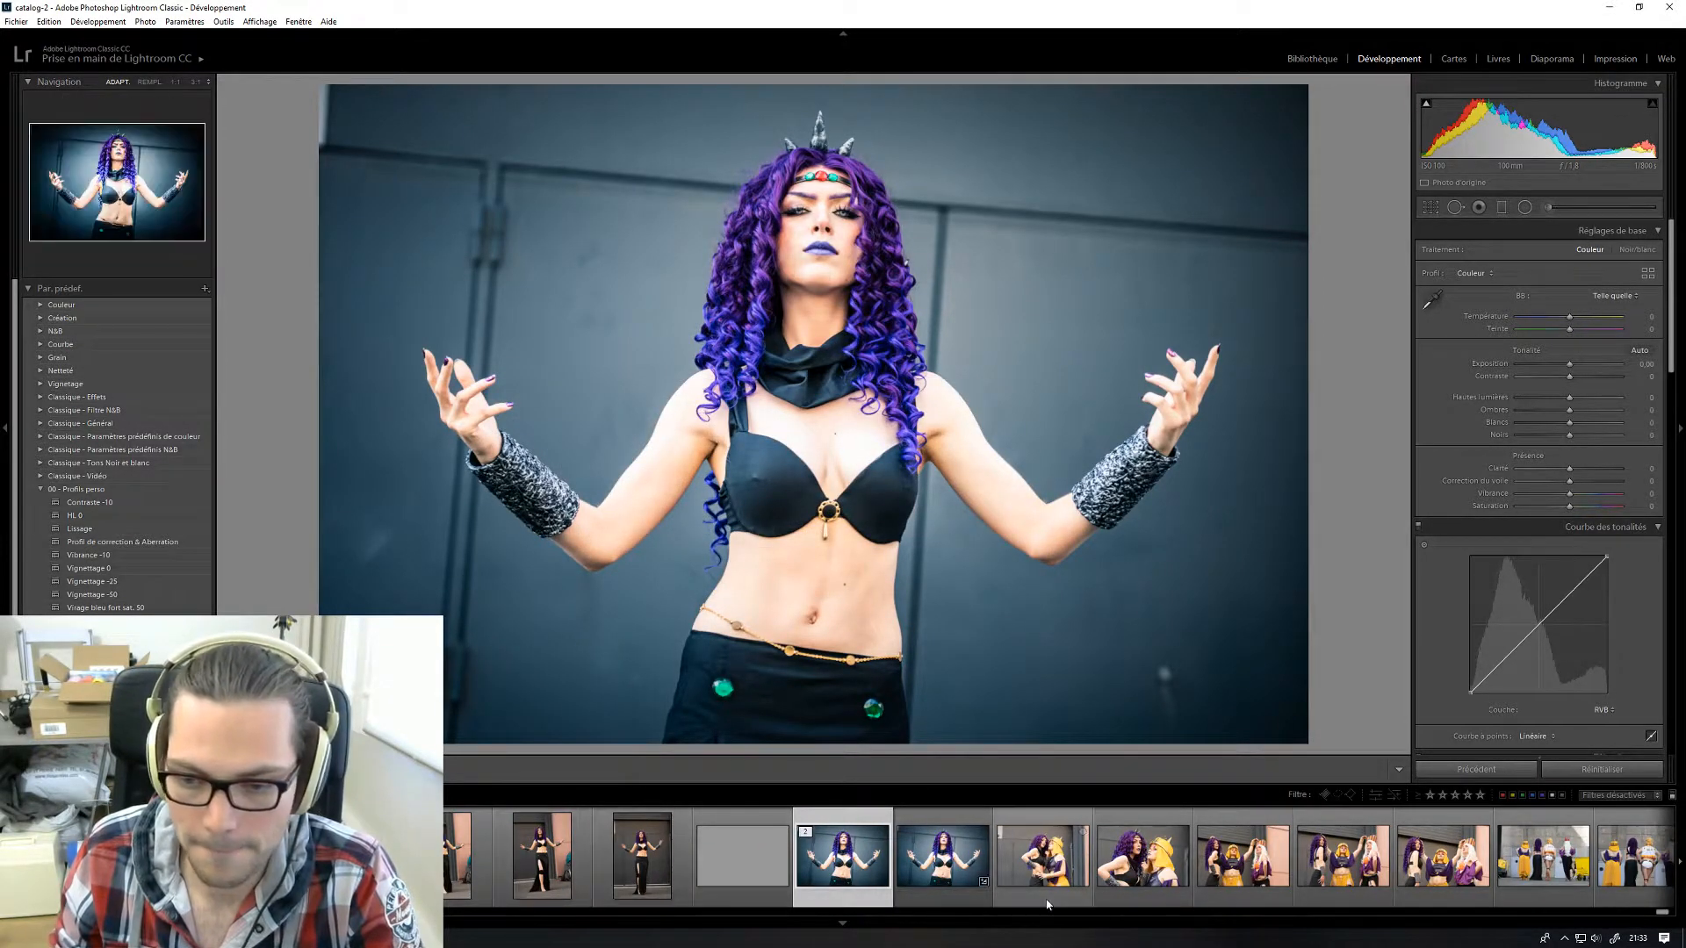
- Open the full-length purple-haired cosplay photo for developing and rotate its crop to an angle of -3.02
{"action": "left_click", "coordinate": [642, 856]}
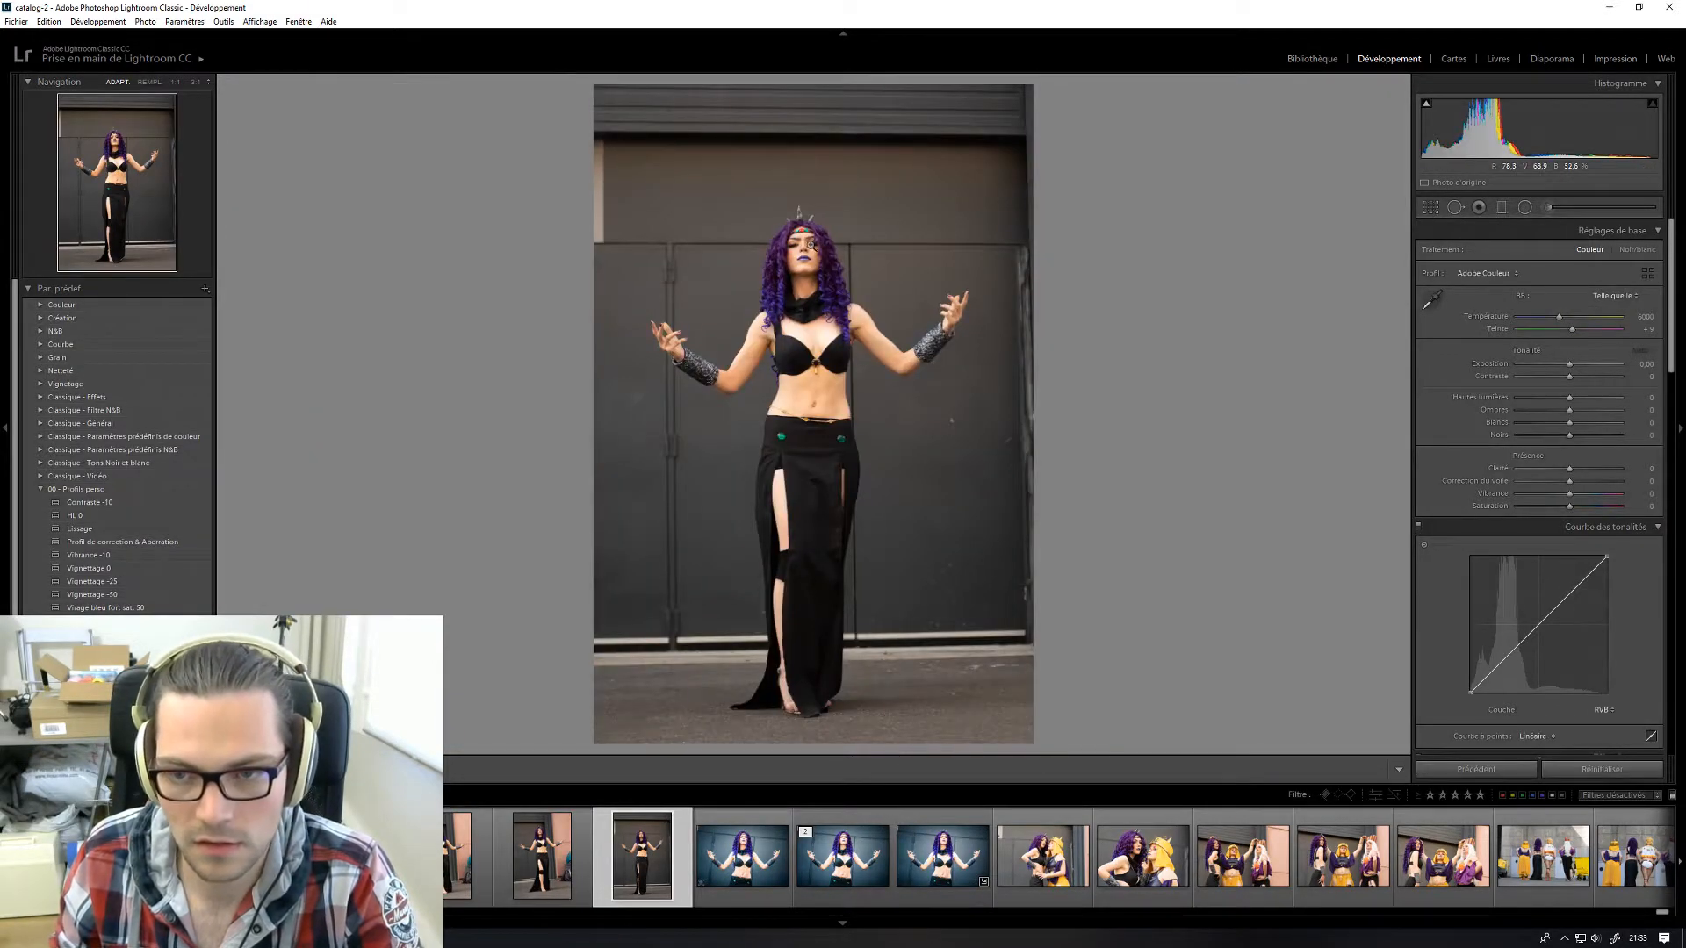
{"action": "left_click", "coordinate": [814, 247]}
{"action": "left_click", "coordinate": [831, 272]}
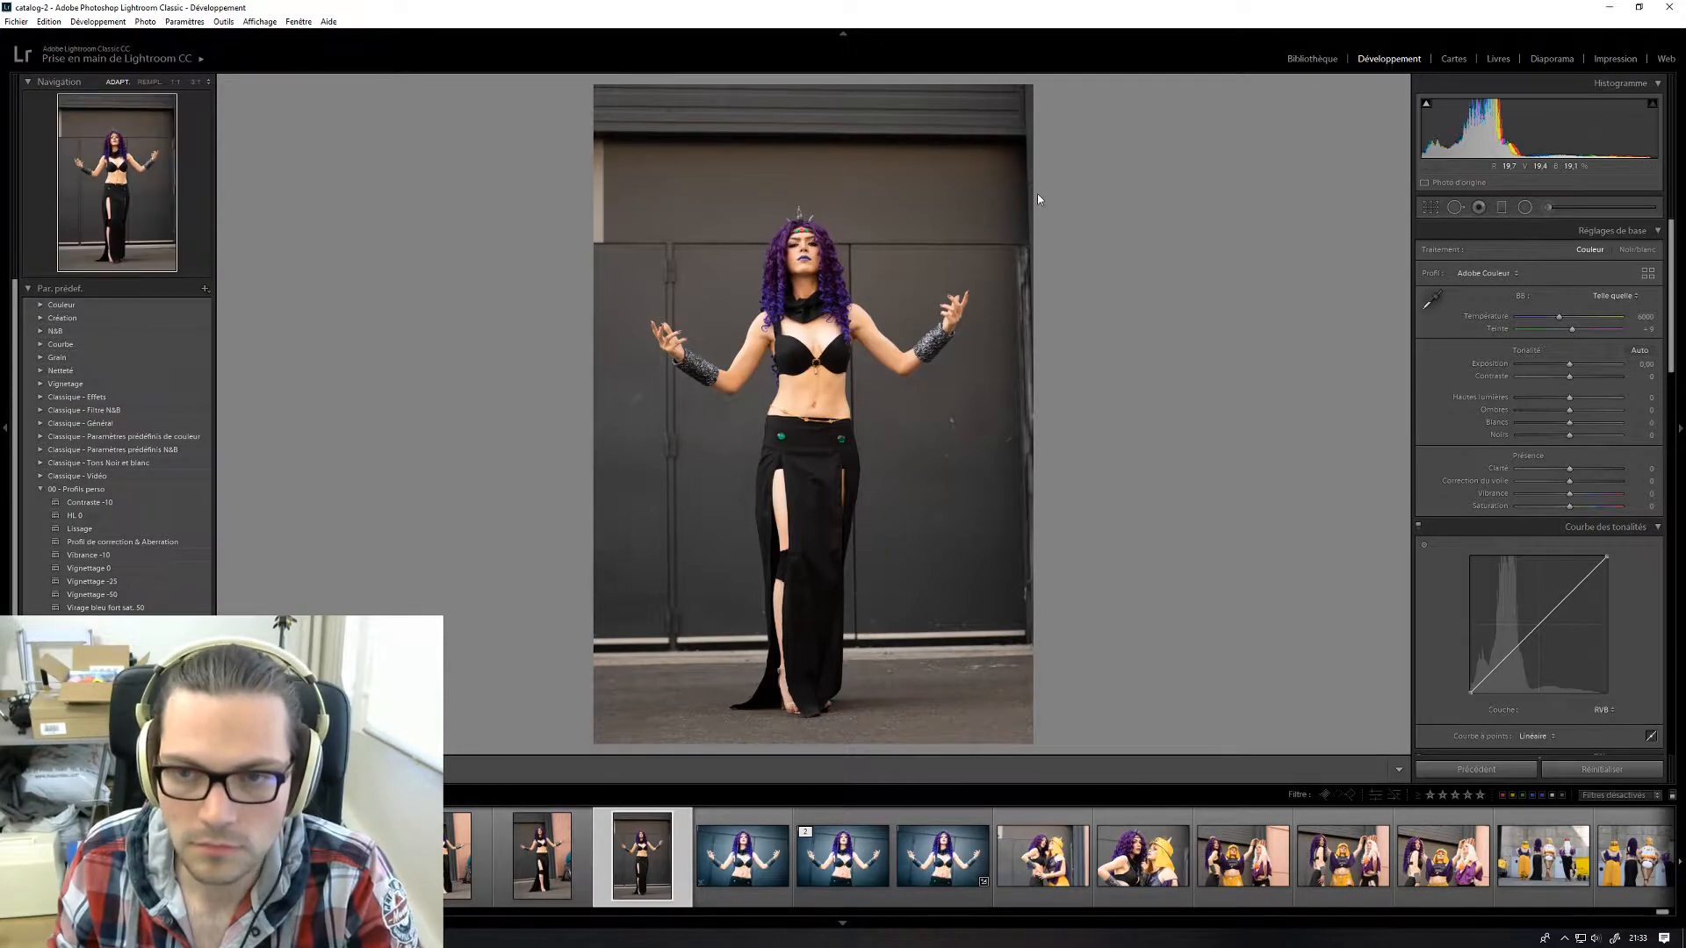
{"action": "left_click", "coordinate": [1434, 212]}
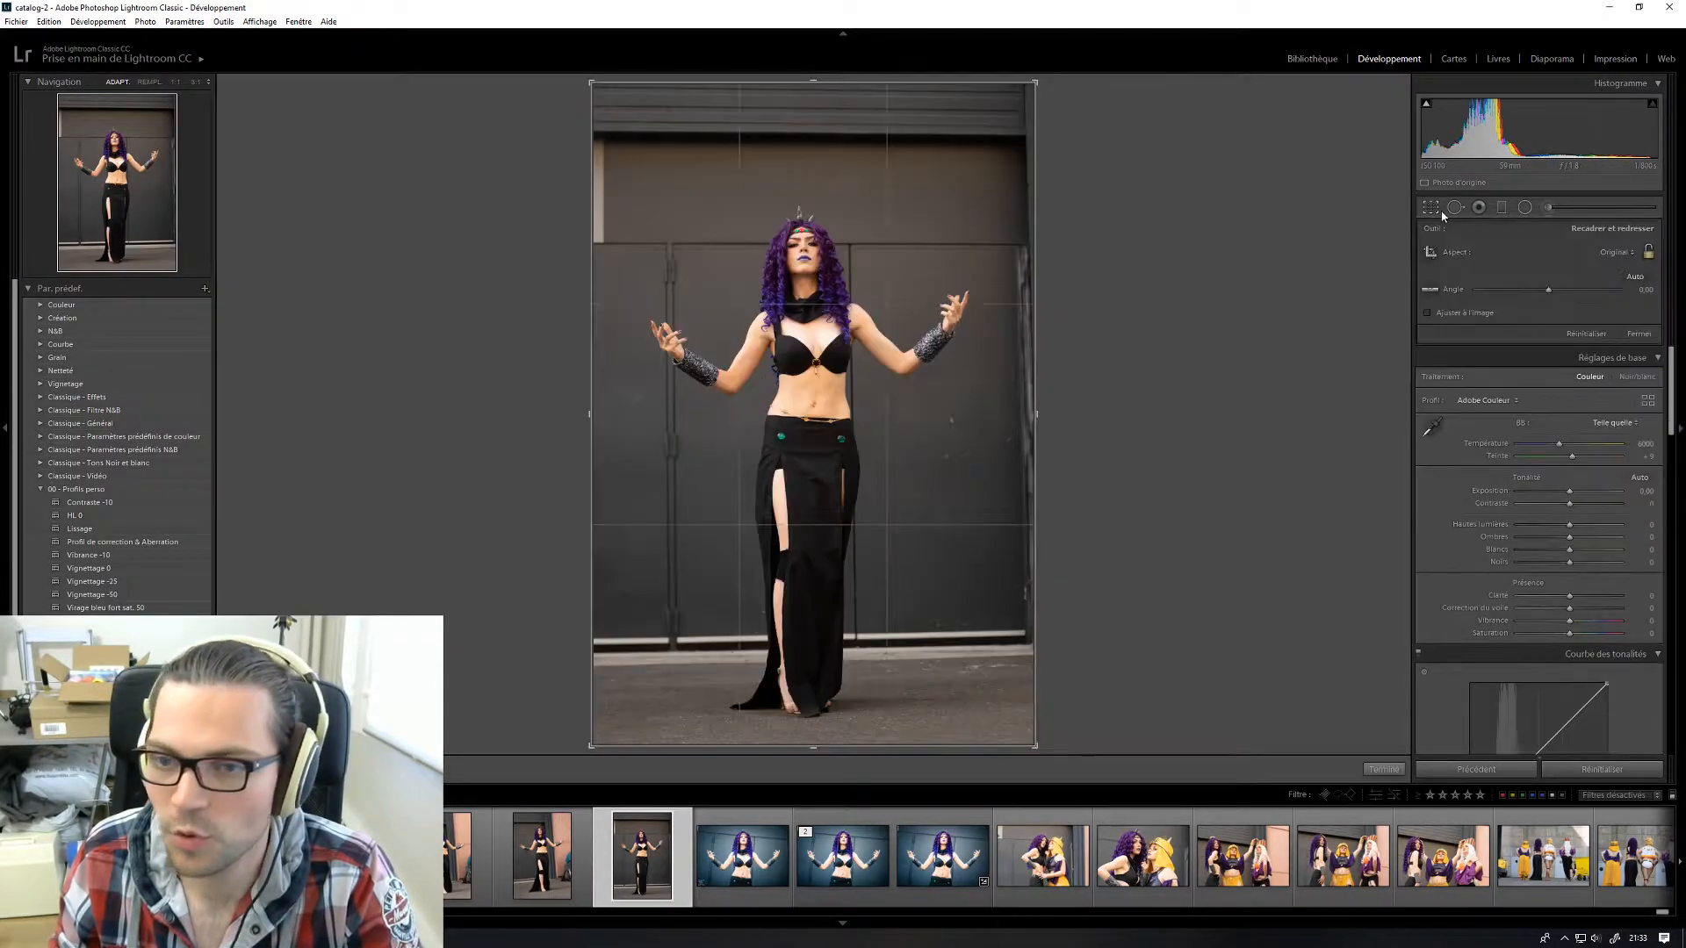
{"action": "mouse_move", "coordinate": [1072, 237]}
{"action": "left_mouse_down"}
{"action": "mouse_move", "coordinate": [1096, 249]}
{"action": "mouse_move", "coordinate": [1048, 235]}
{"action": "left_mouse_up"}
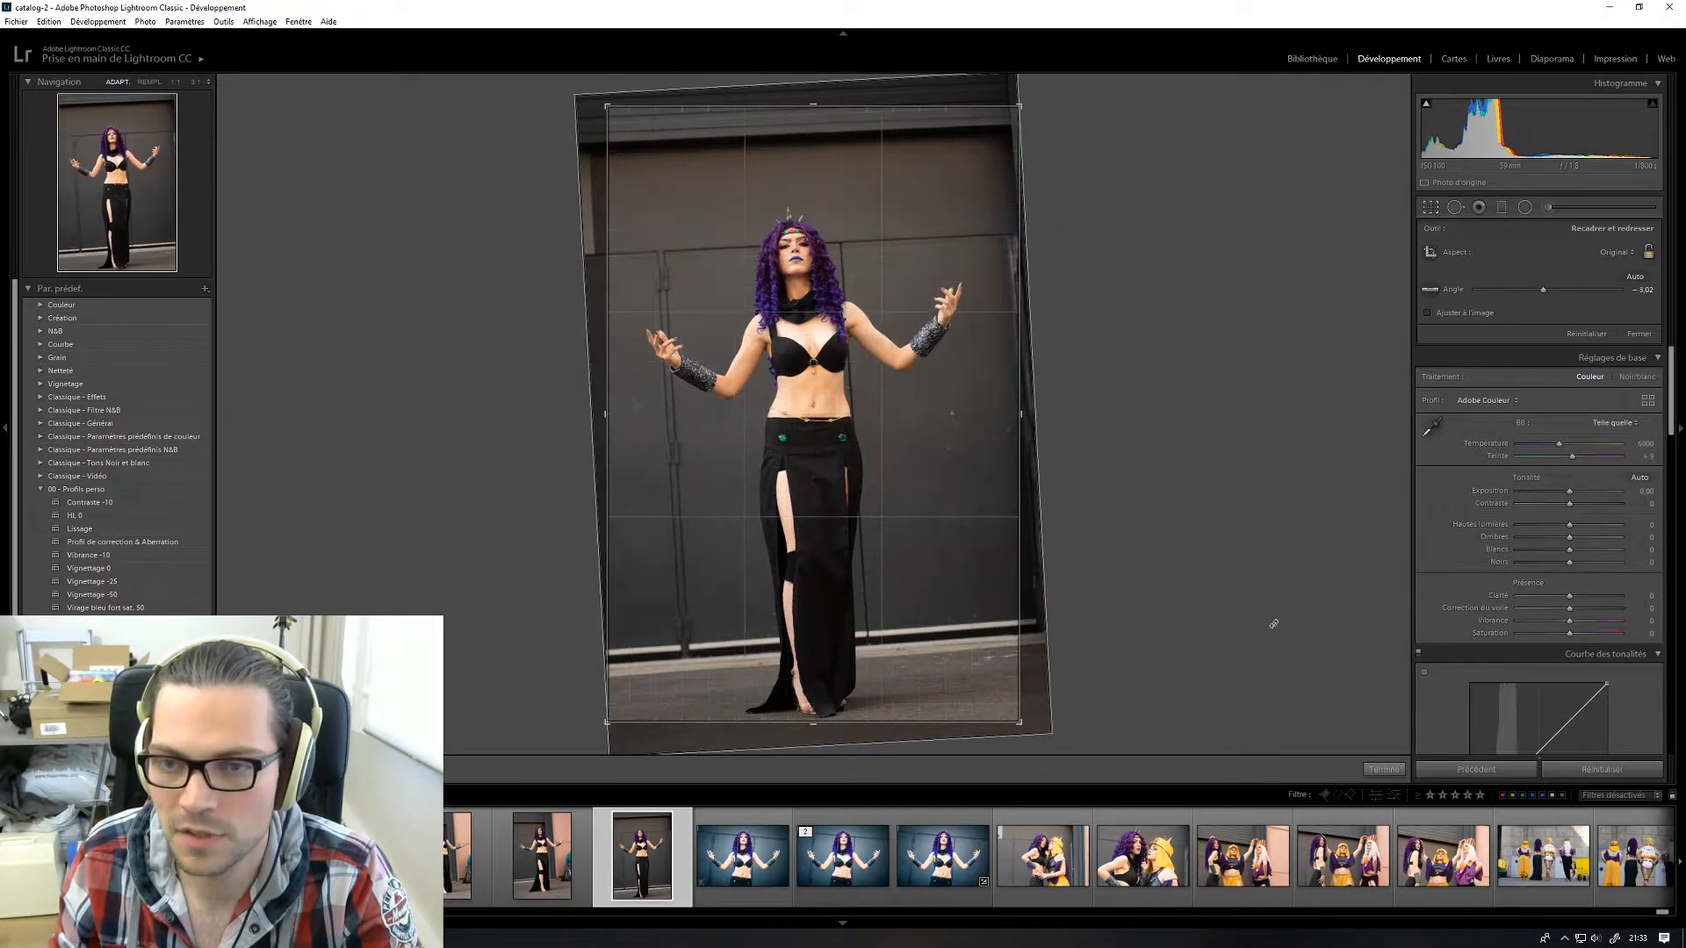
{"action": "left_click", "coordinate": [1387, 773]}
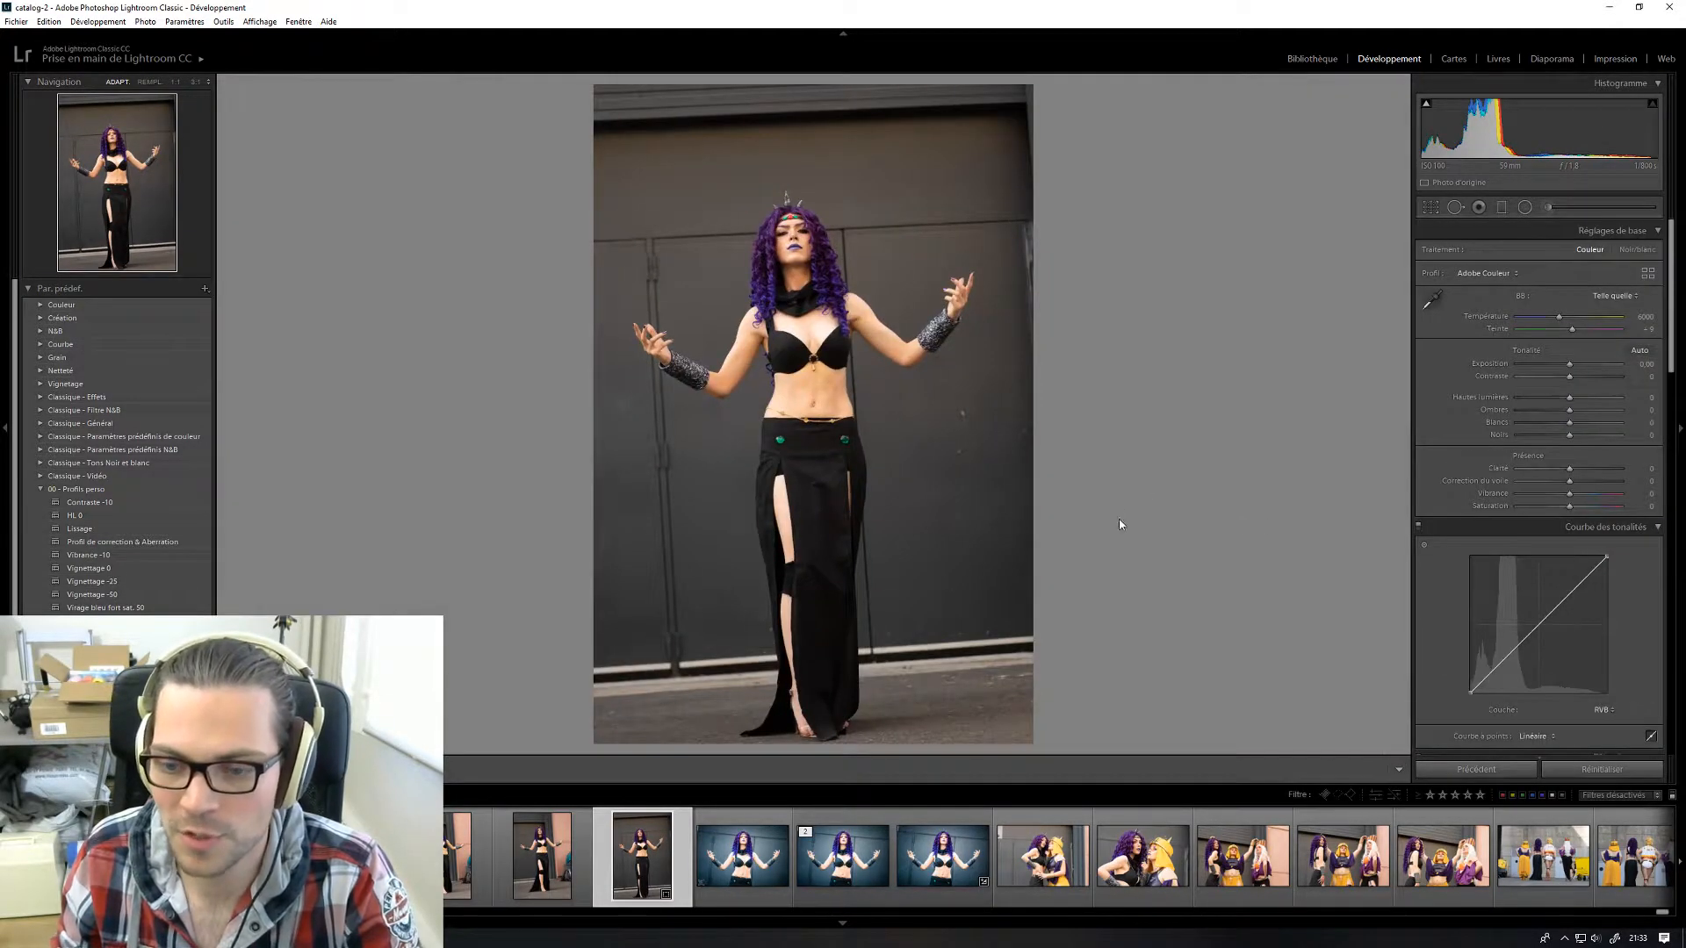
- Shift the full-length photo's crop to leave more ground below the feet, and view the face up close
{"action": "left_click", "coordinate": [1430, 207]}
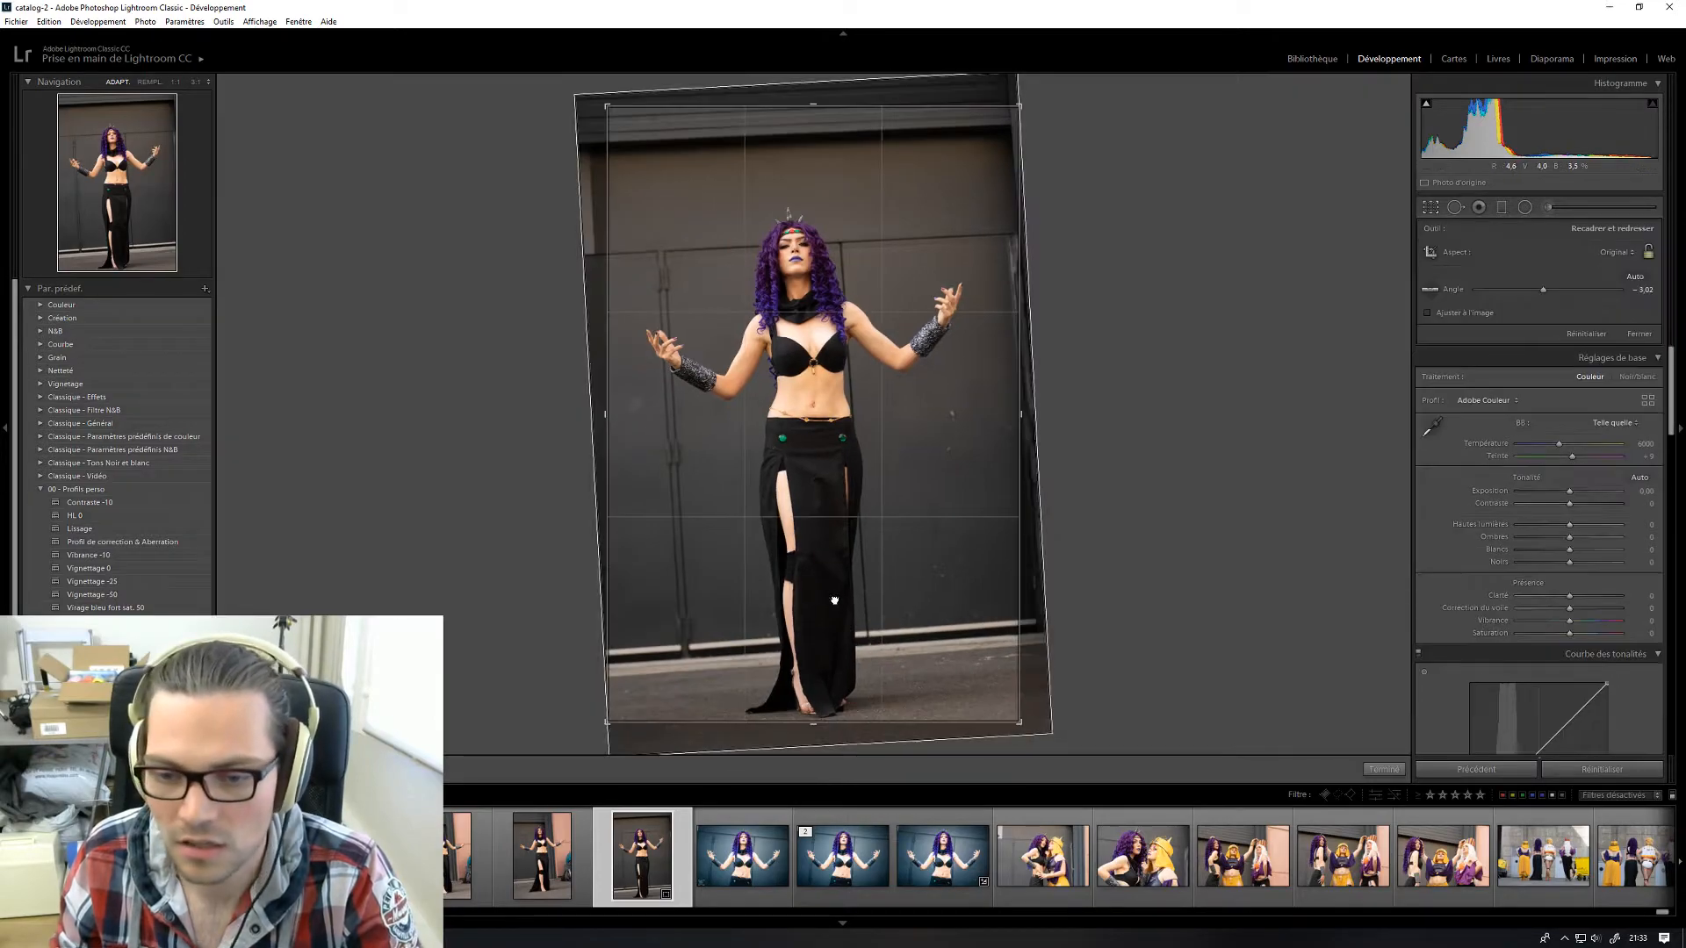
{"action": "left_click", "coordinate": [1391, 769]}
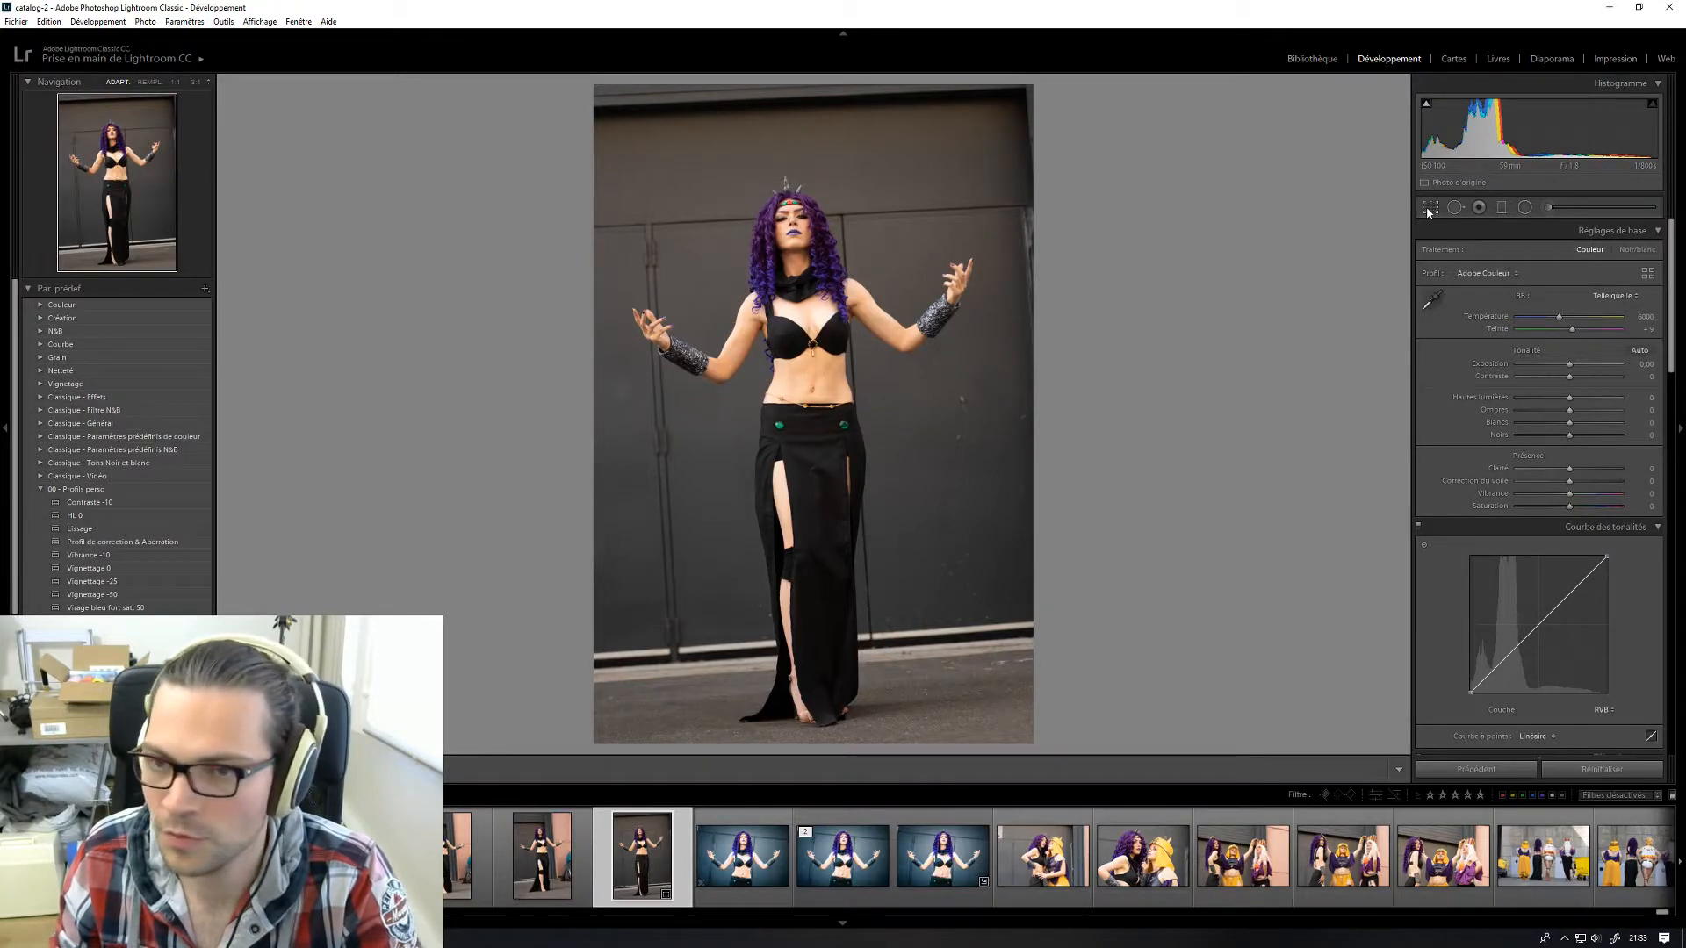
{"action": "left_click", "coordinate": [786, 235]}
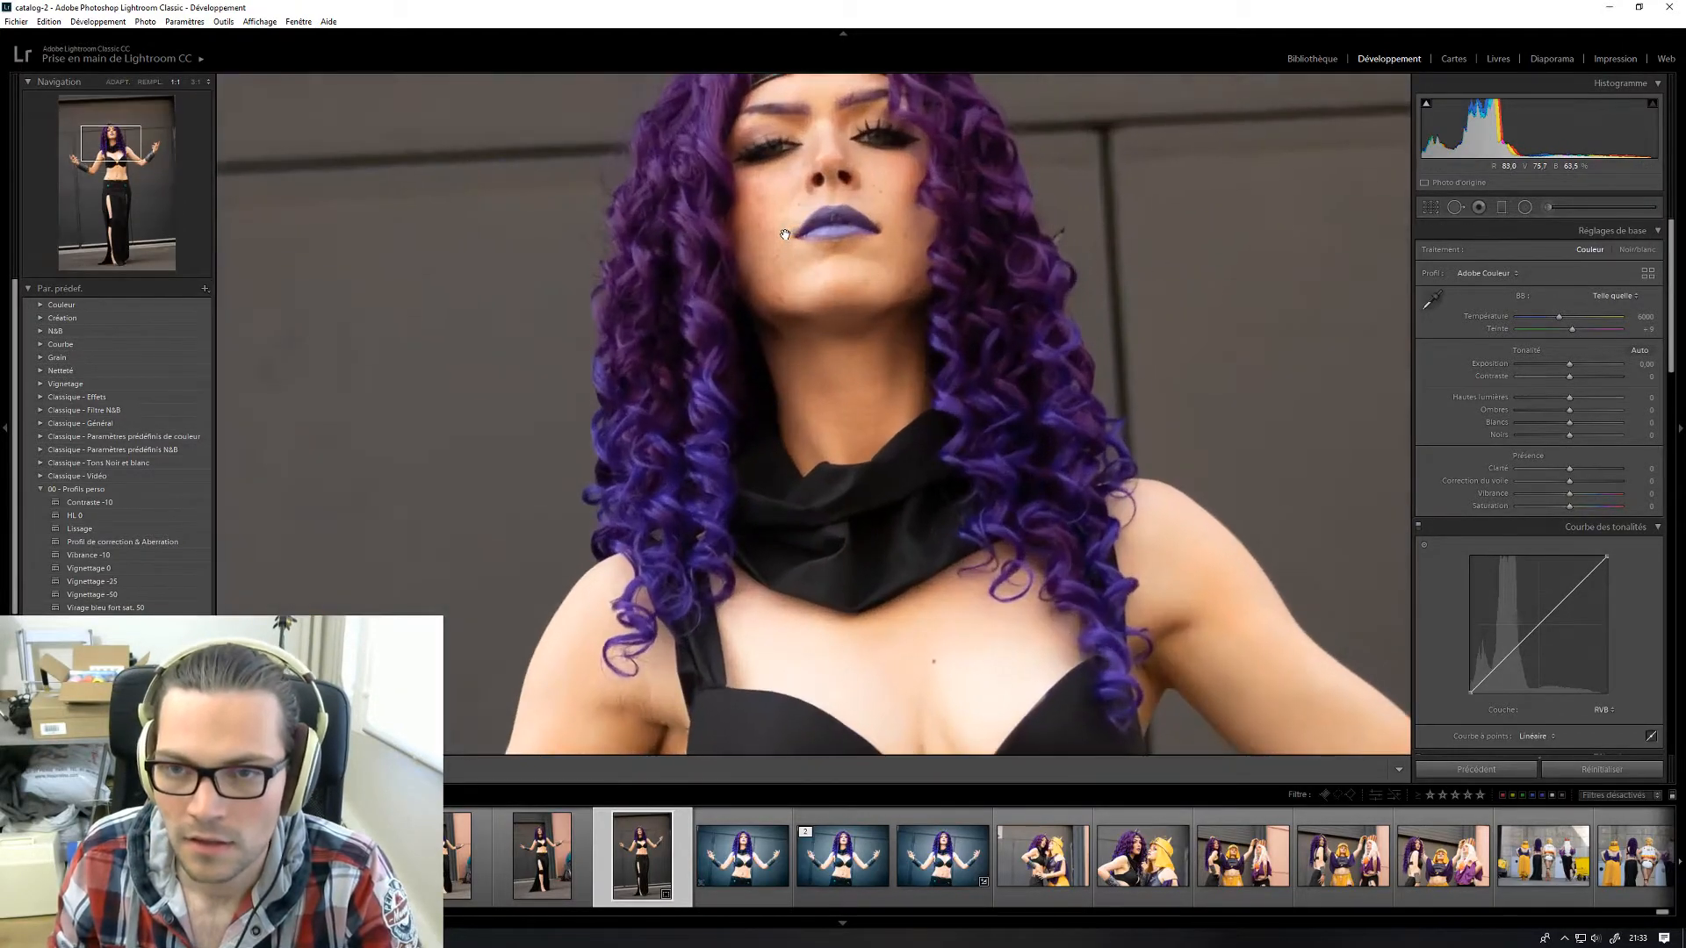
- Try a cooler colour temperature on the full-length portrait
{"action": "left_click_drag", "start_coordinate": [807, 165], "coordinate": [804, 230]}
{"action": "left_click", "coordinate": [804, 230]}
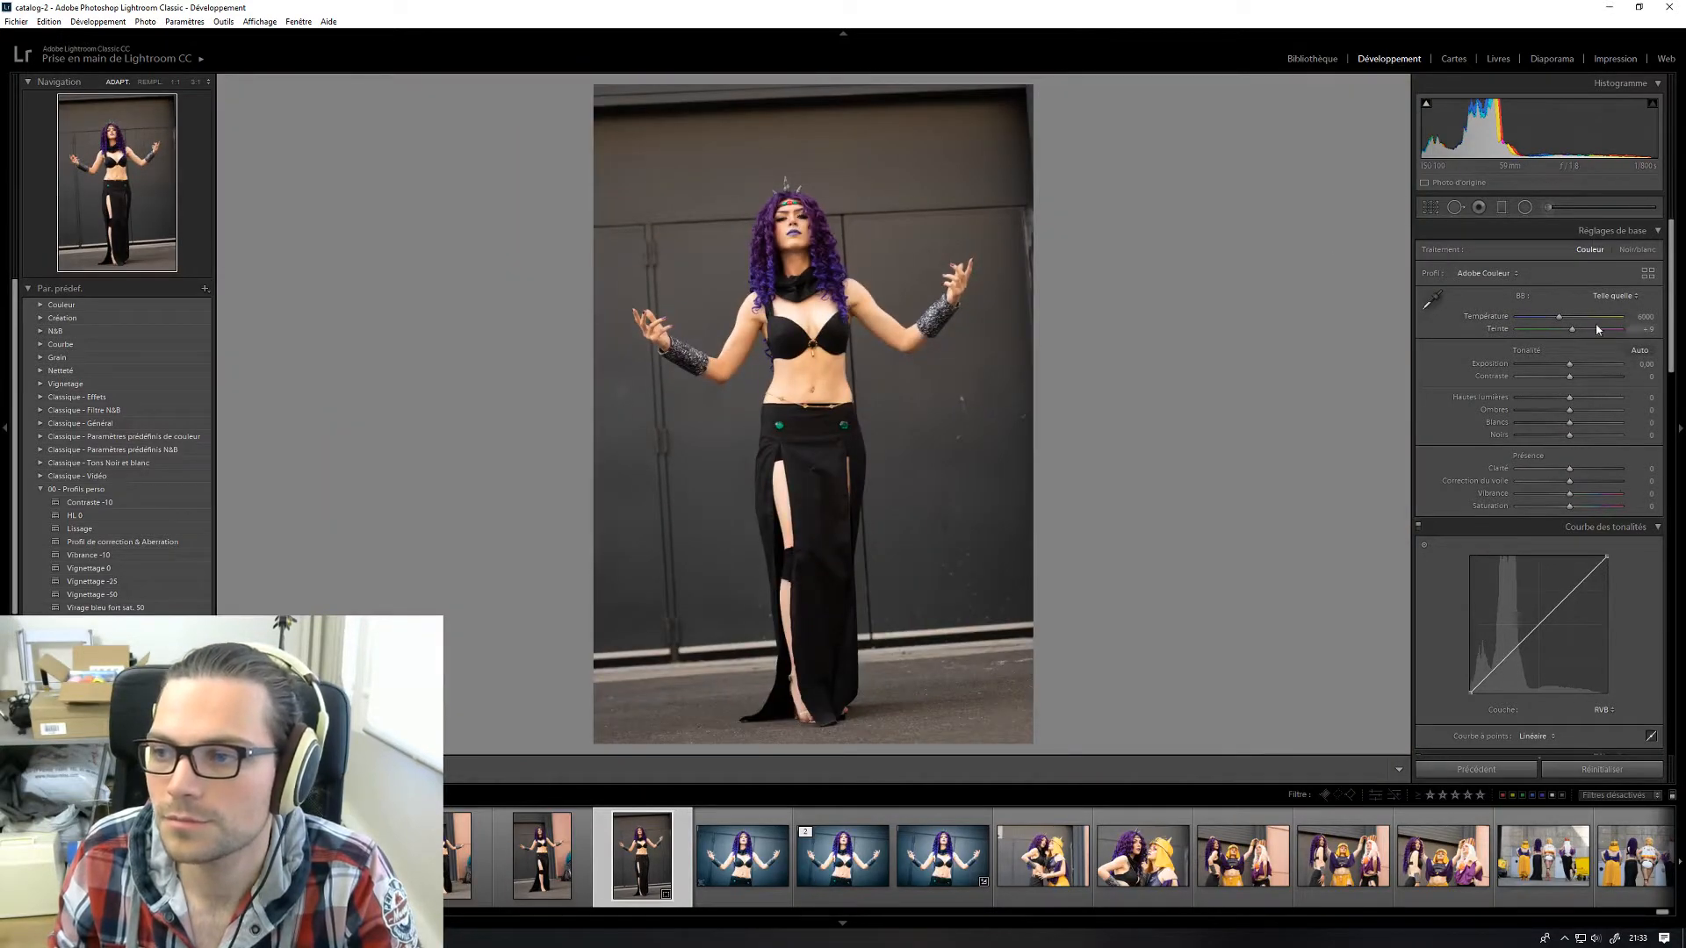
{"action": "left_click_drag", "start_coordinate": [1558, 317], "coordinate": [1548, 321]}
- Copy the develop settings from the edited waist-up portrait with the blue background and paste them onto the full-length portrait
{"action": "left_click", "coordinate": [952, 869]}
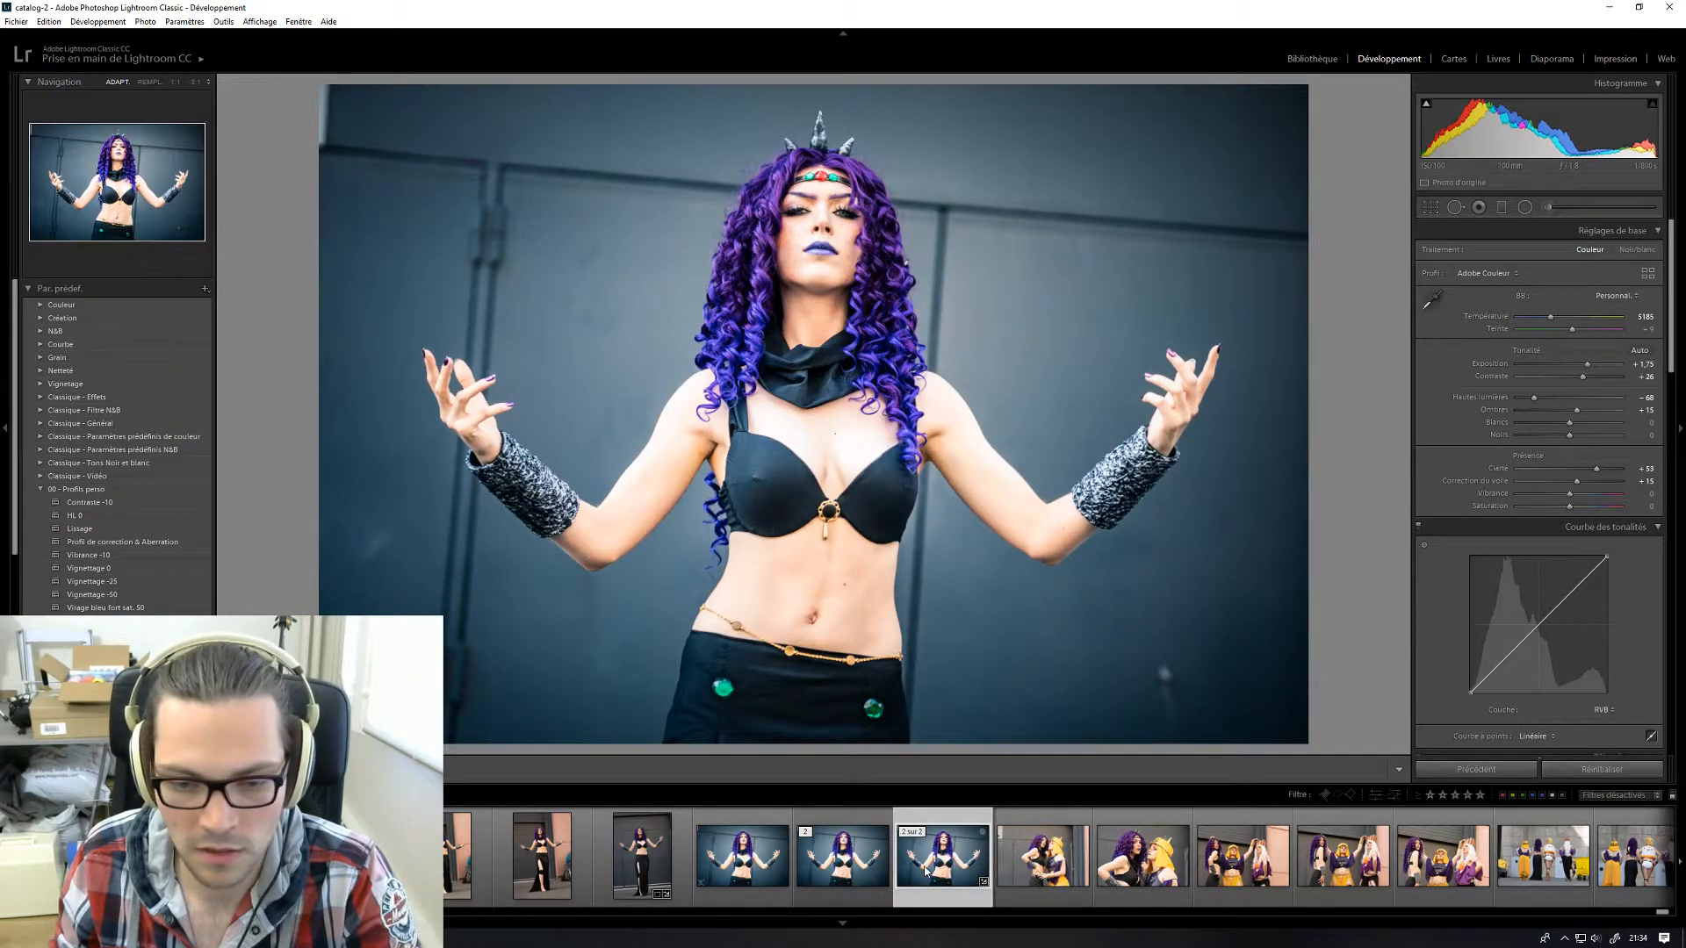
{"action": "left_click", "coordinate": [69, 769]}
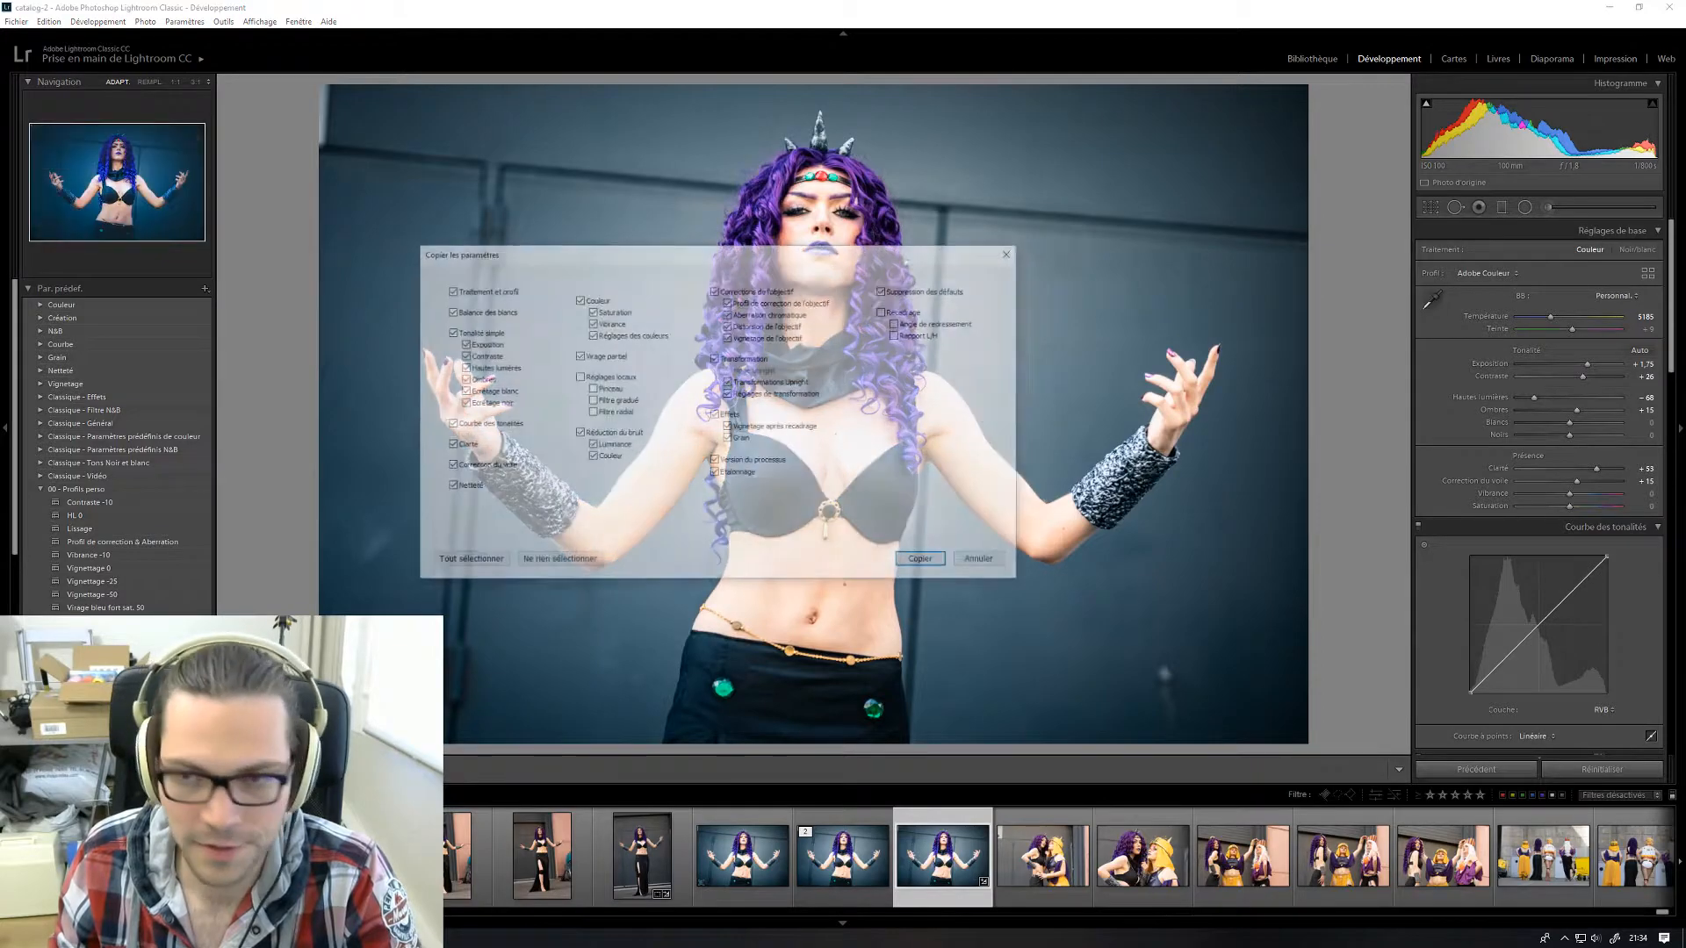
{"action": "left_click", "coordinate": [935, 563]}
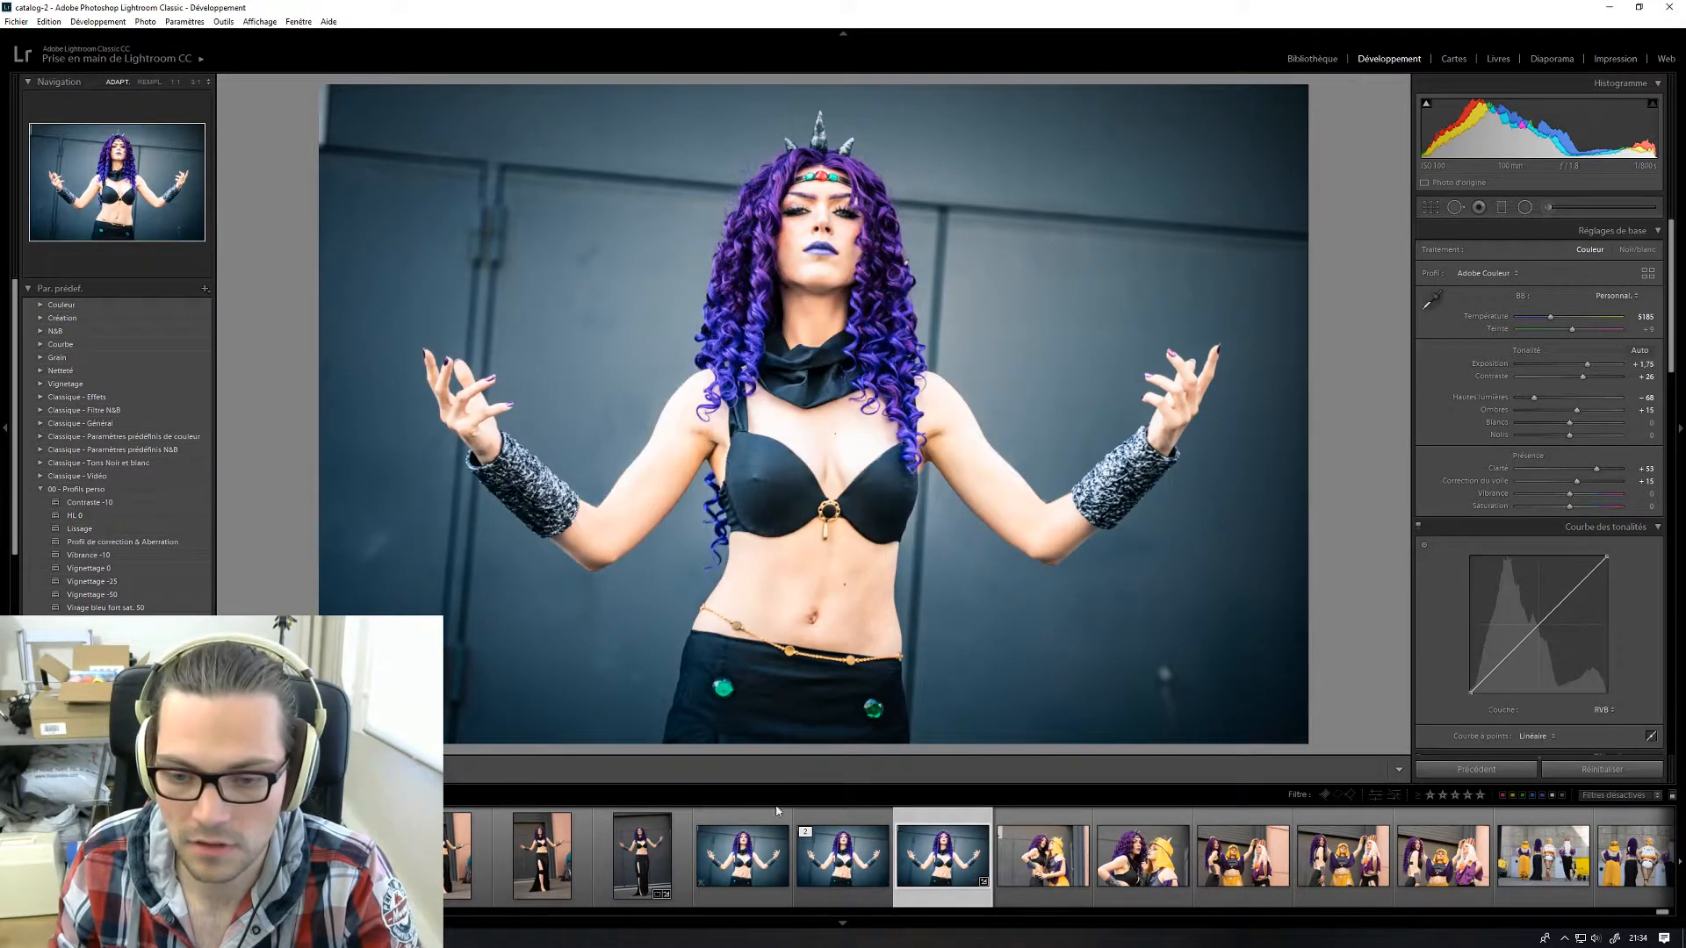
{"action": "left_click", "coordinate": [612, 882]}
{"action": "key", "text": "ctrl+v"}
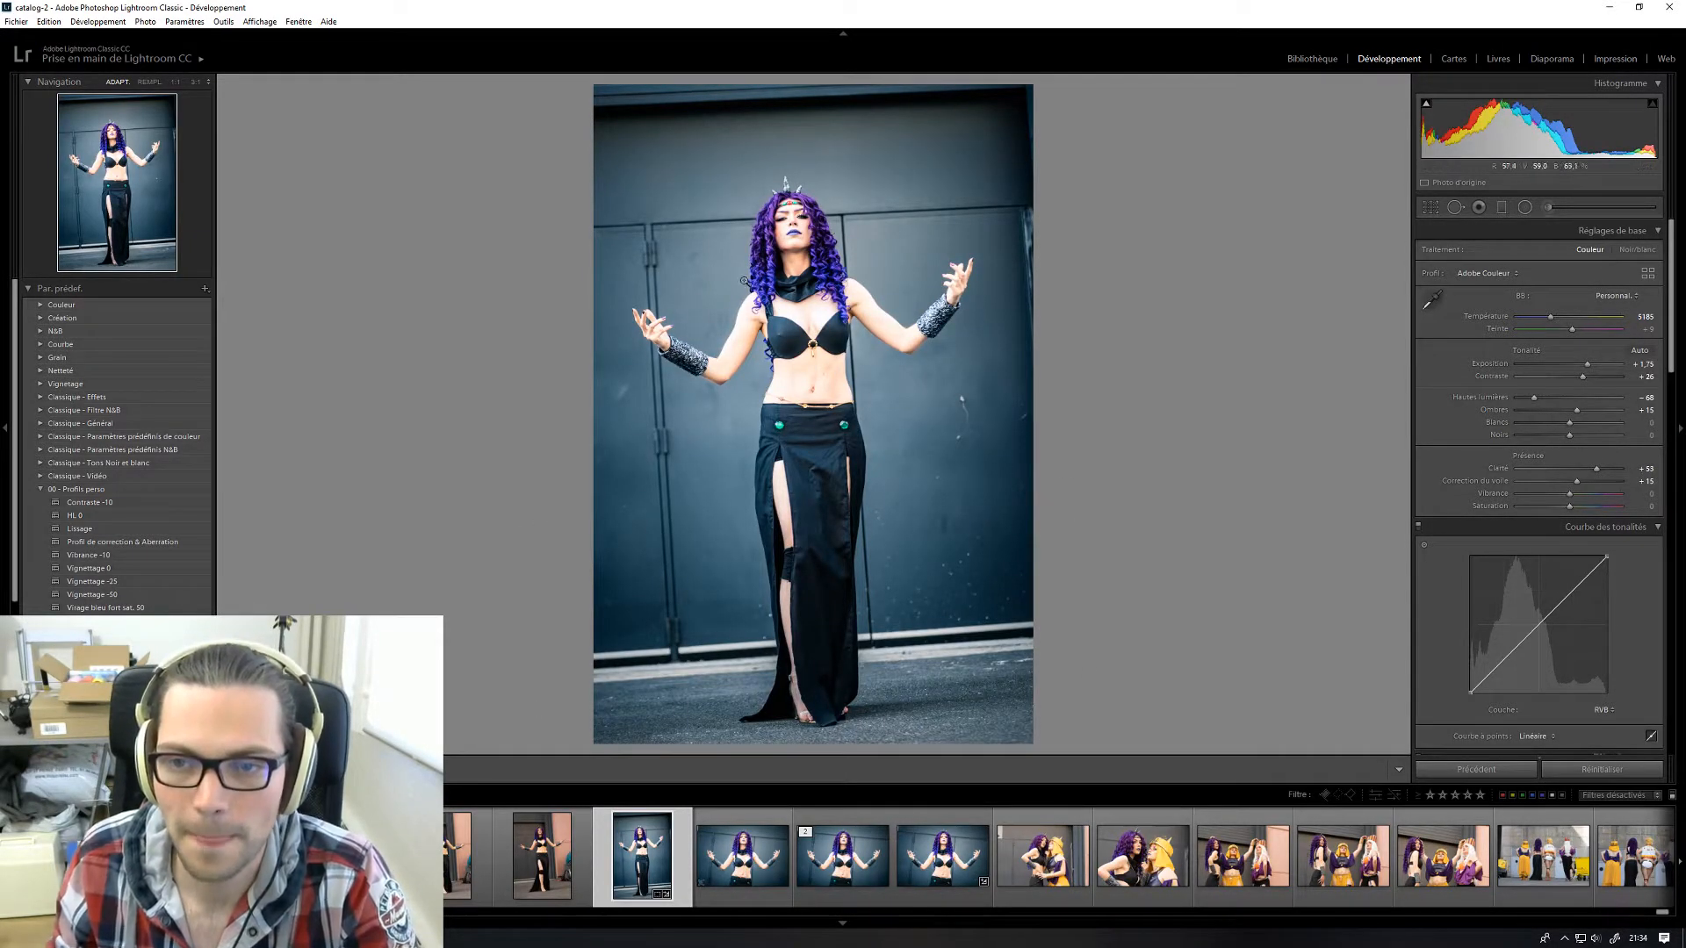
{"action": "left_click", "coordinate": [778, 223]}
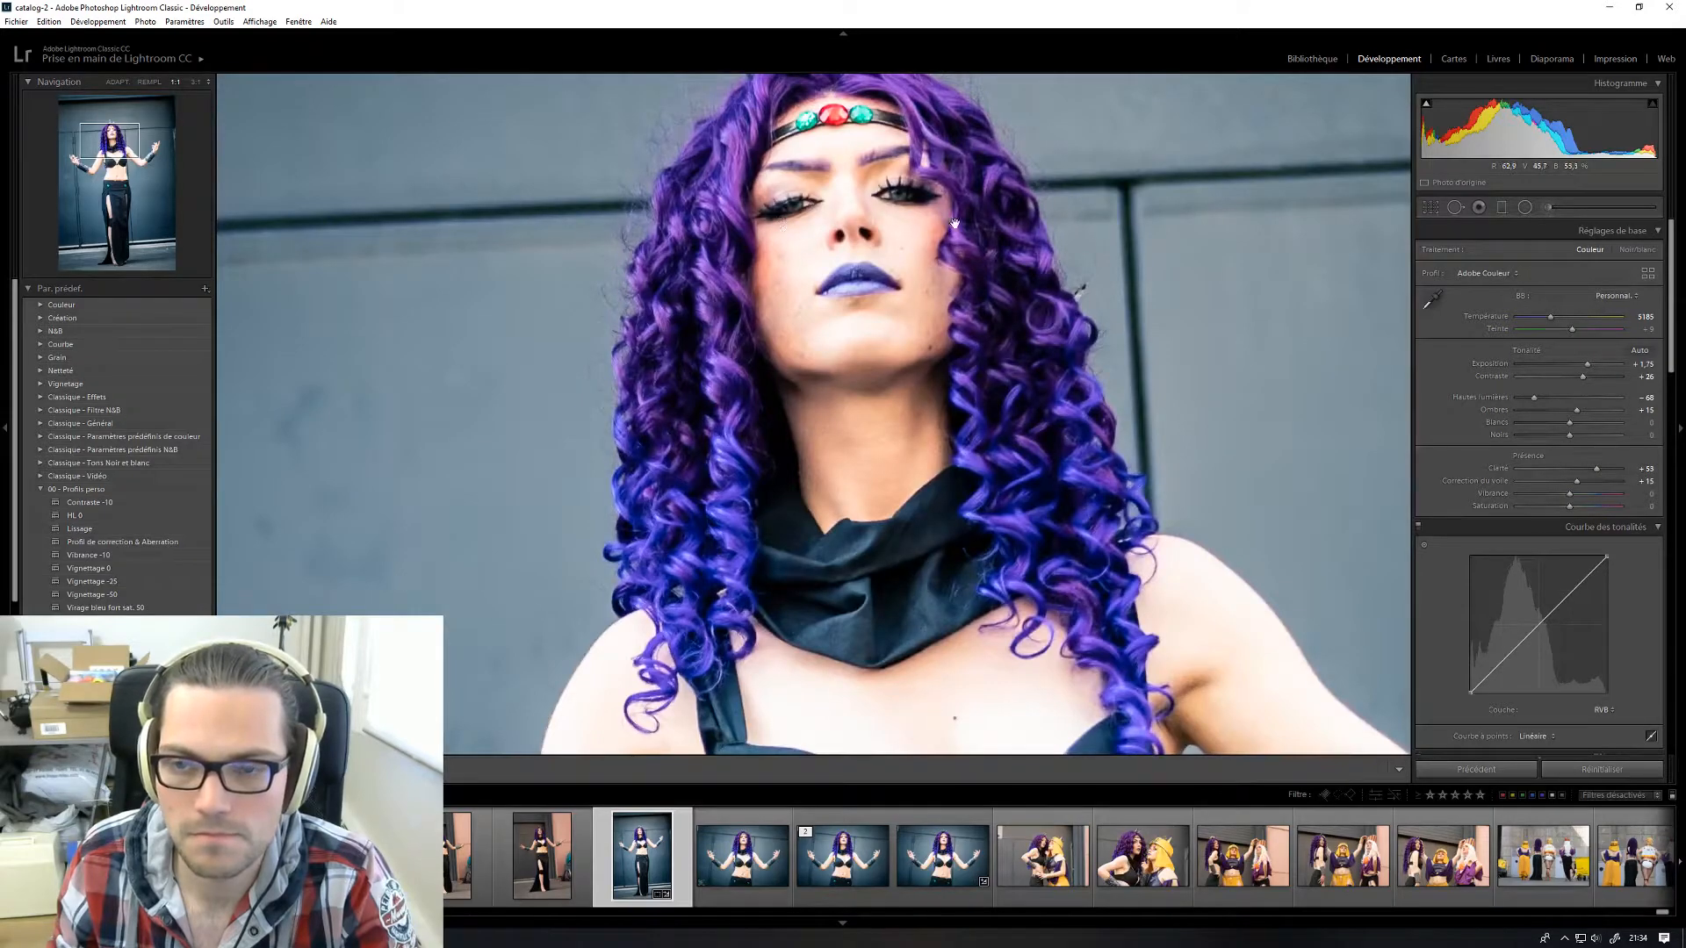
{"action": "left_click", "coordinate": [877, 218]}
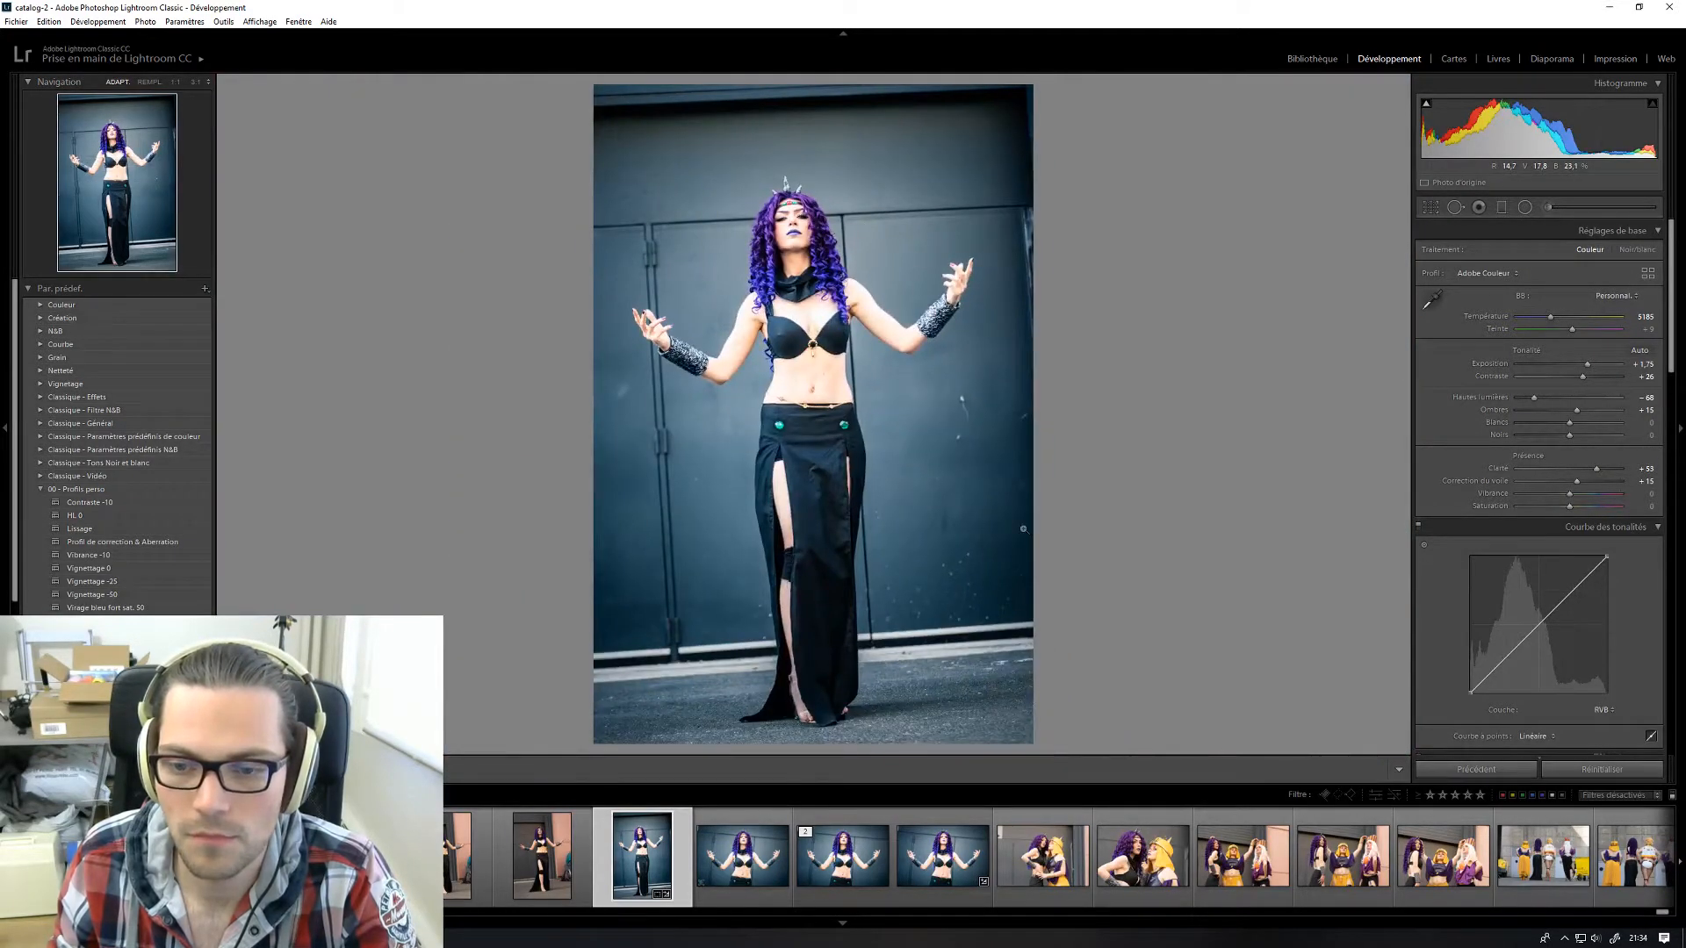
- Open the full-length portrait in Photoshop, accepting the profile mismatch choice, and add an Exposure adjustment layer above the background
{"action": "key", "text": "alt+Tab"}
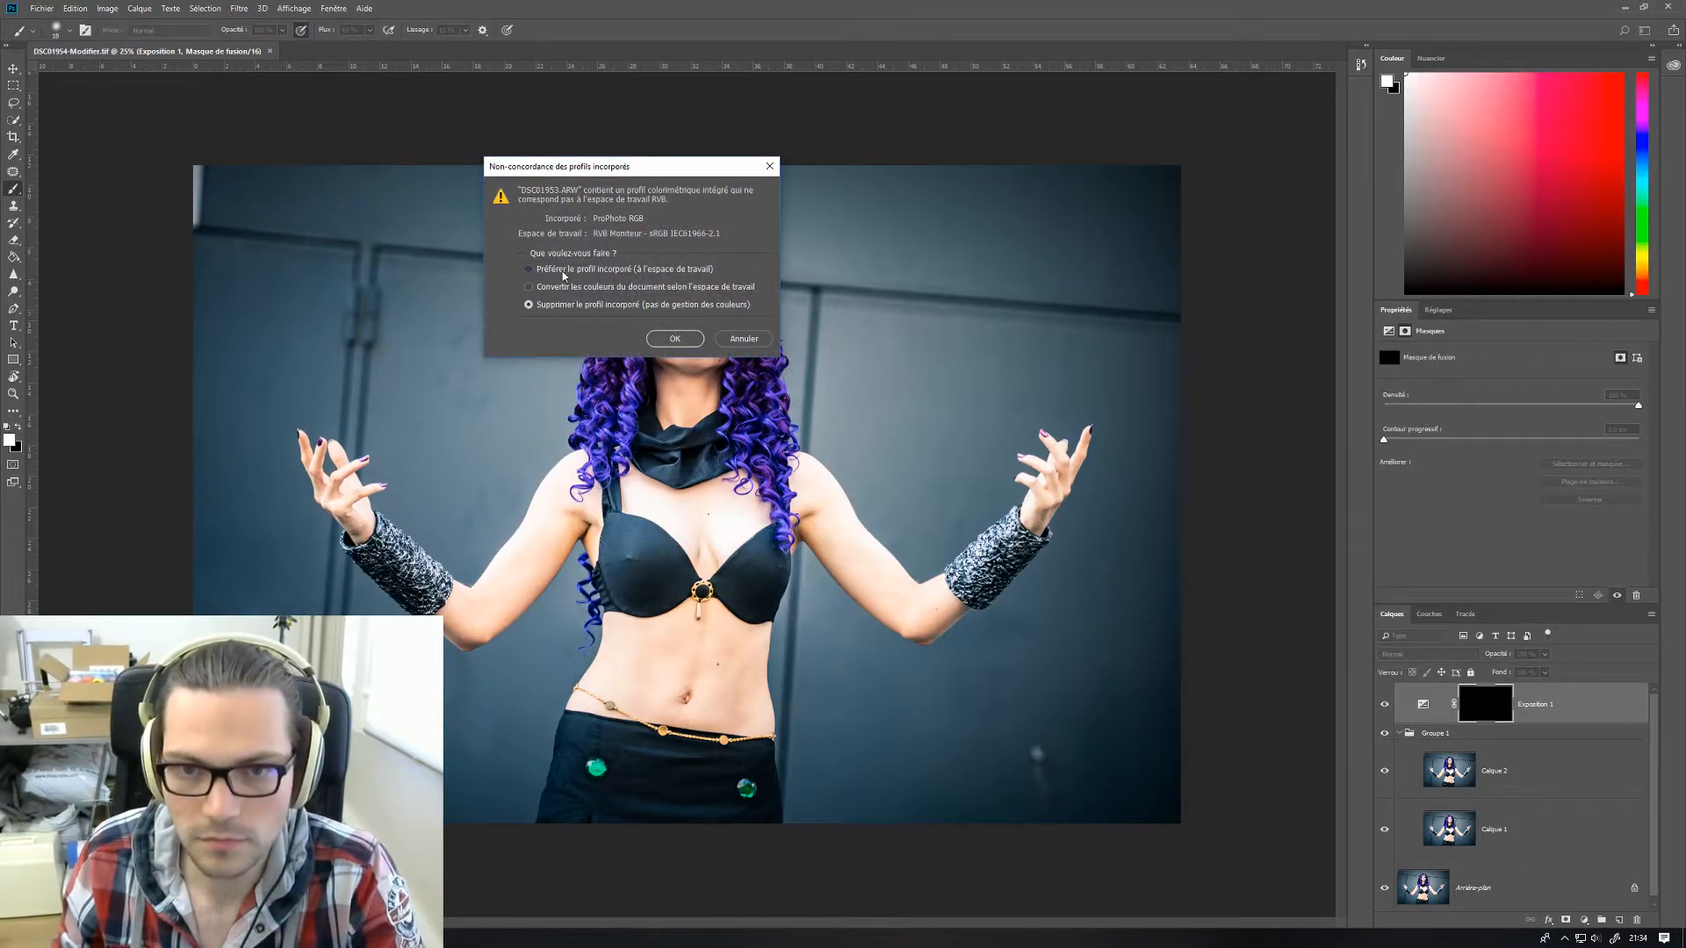
{"action": "left_click", "coordinate": [660, 338]}
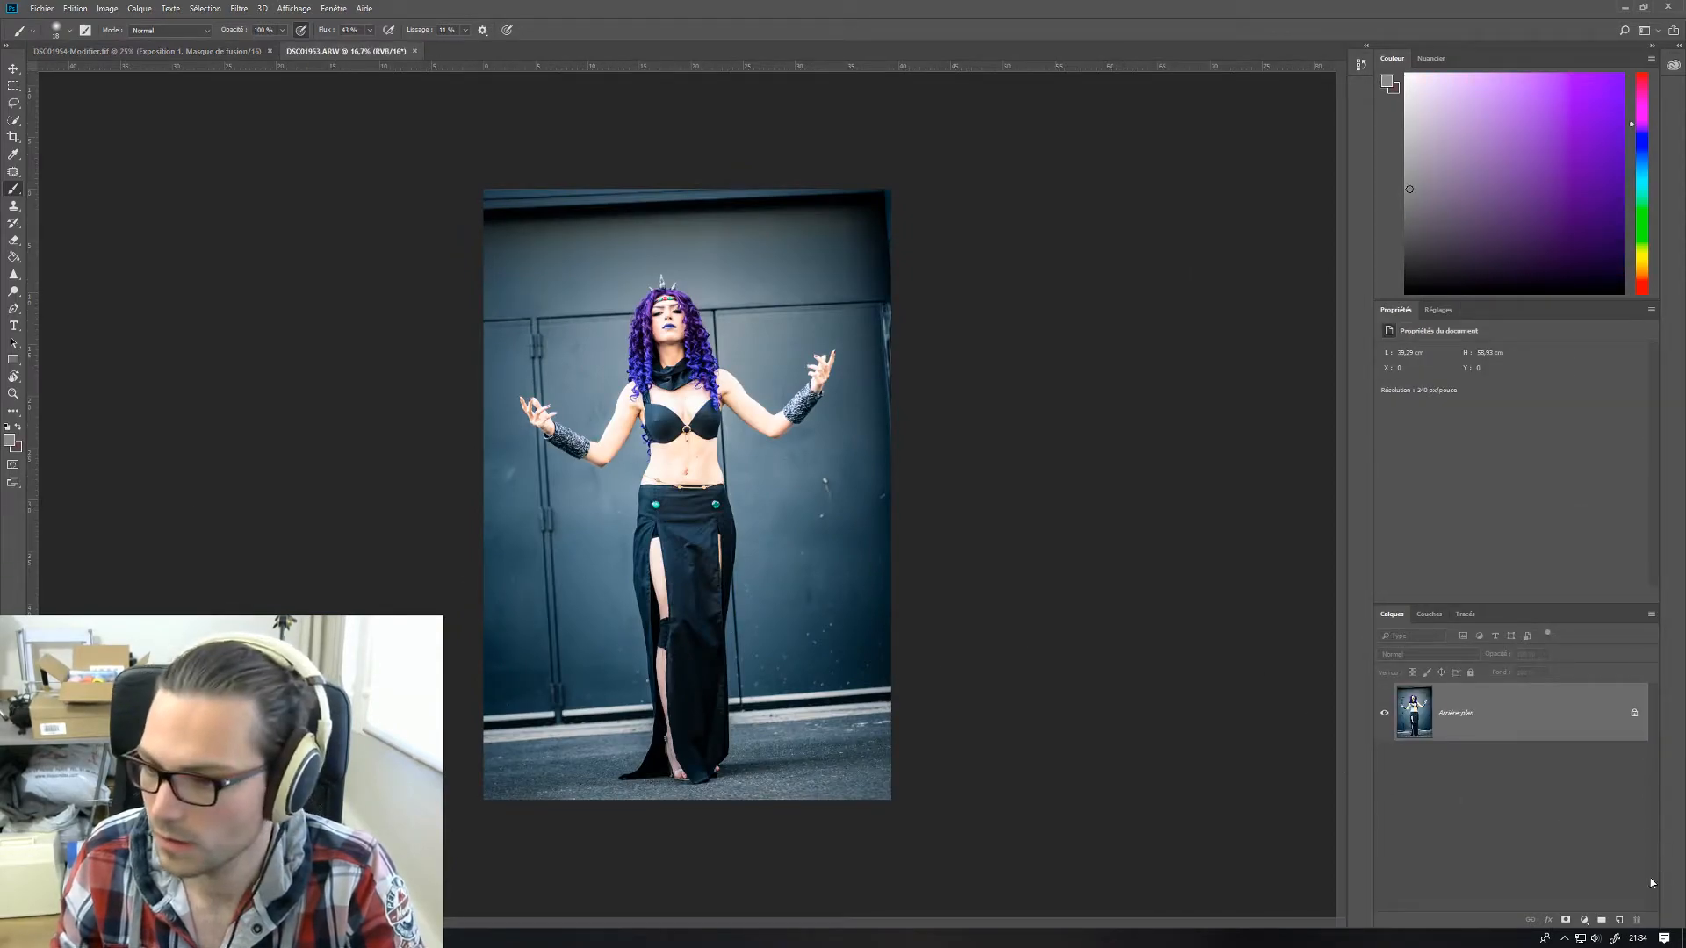
{"action": "left_click", "coordinate": [1620, 919]}
{"action": "left_click_drag", "start_coordinate": [1405, 713], "coordinate": [1635, 922]}
{"action": "left_click", "coordinate": [1583, 919]}
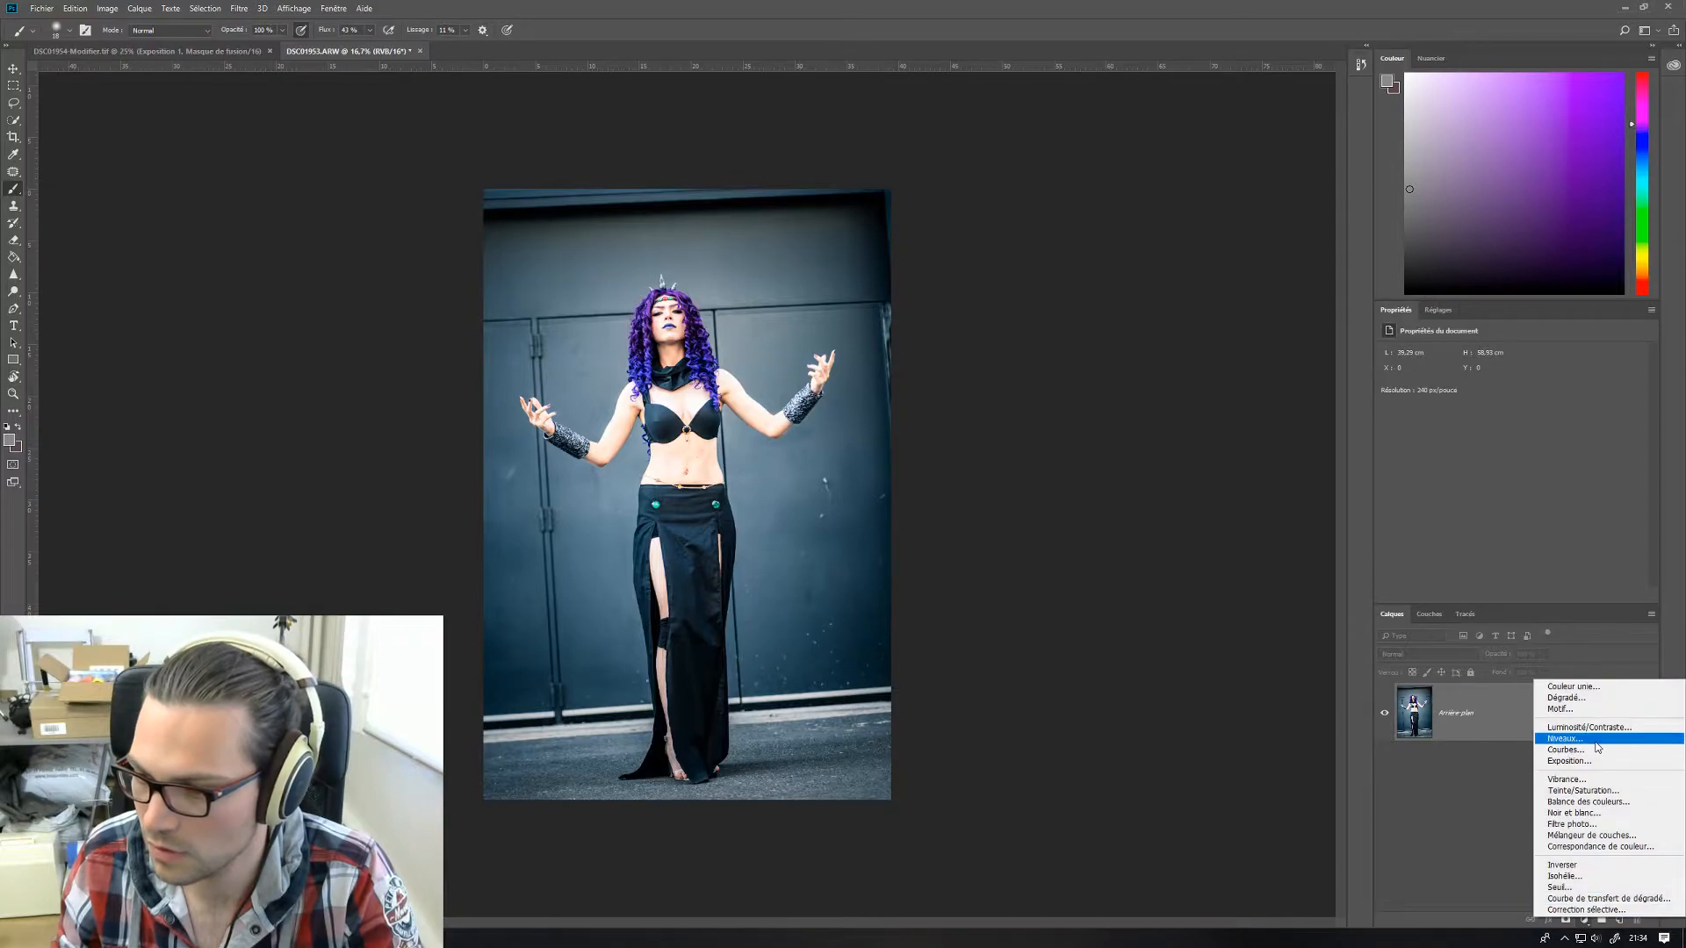
{"action": "left_click", "coordinate": [1571, 761]}
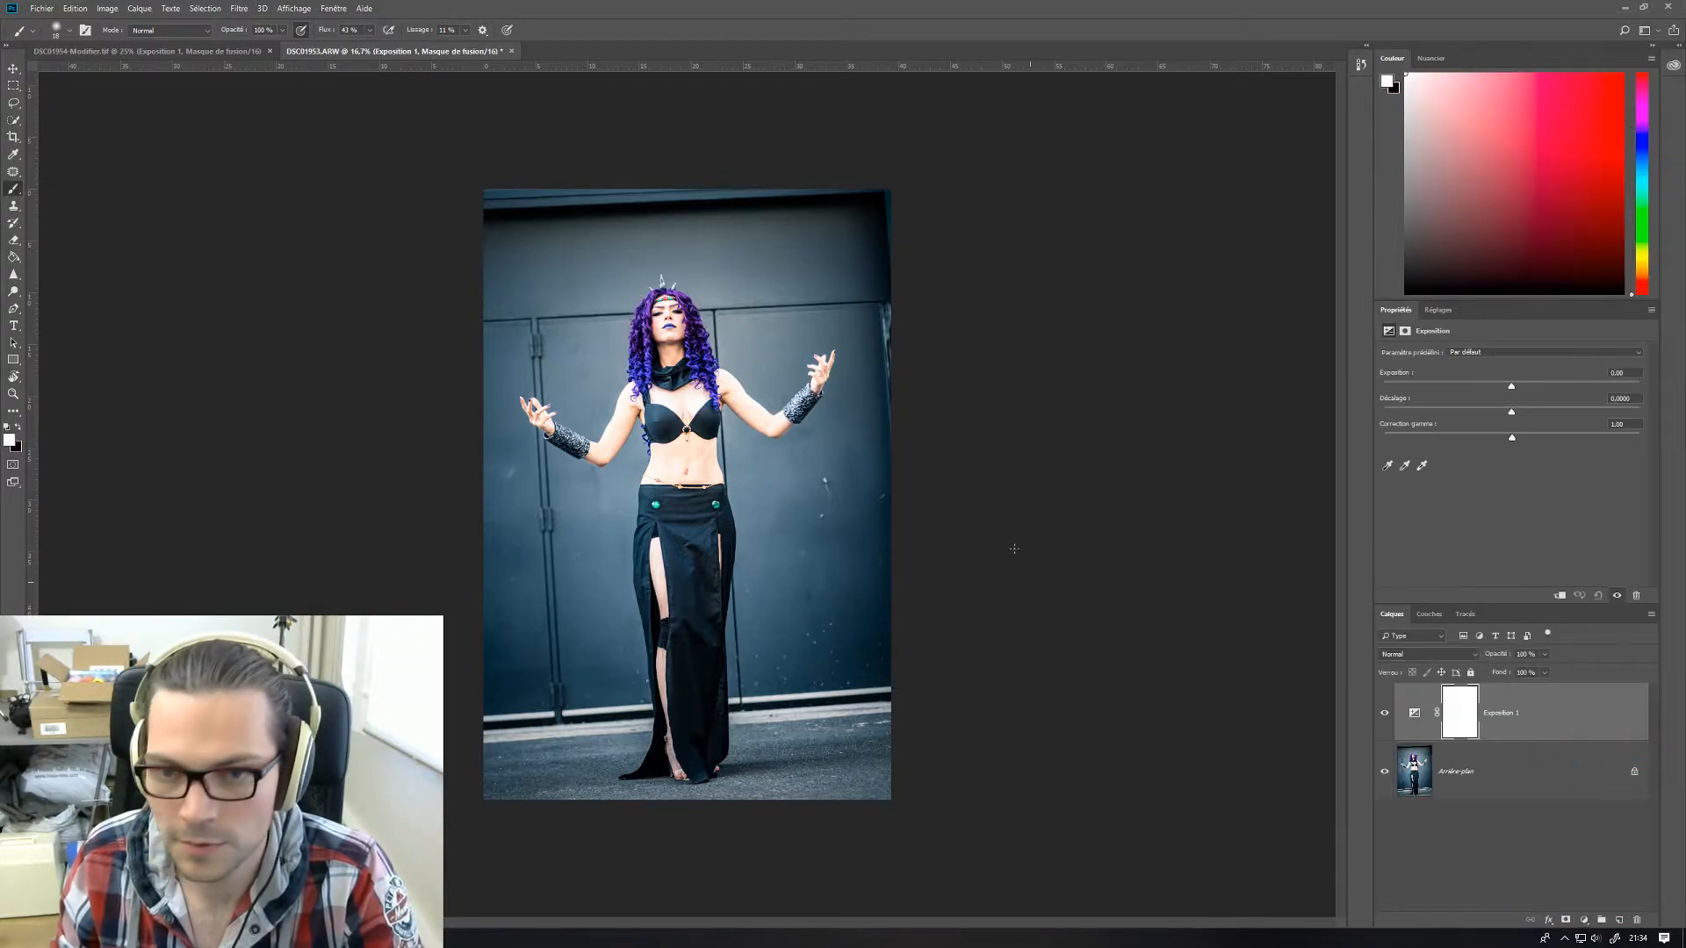
- Raise the Exposure adjustment layer's exposure to about +2.68 while viewing the face up close
{"action": "key", "text": "ctrl+plus"}
{"action": "key", "text": "ctrl+plus"}
{"action": "key", "text": "ctrl+plus"}
{"action": "key", "text": "ctrl+plus"}
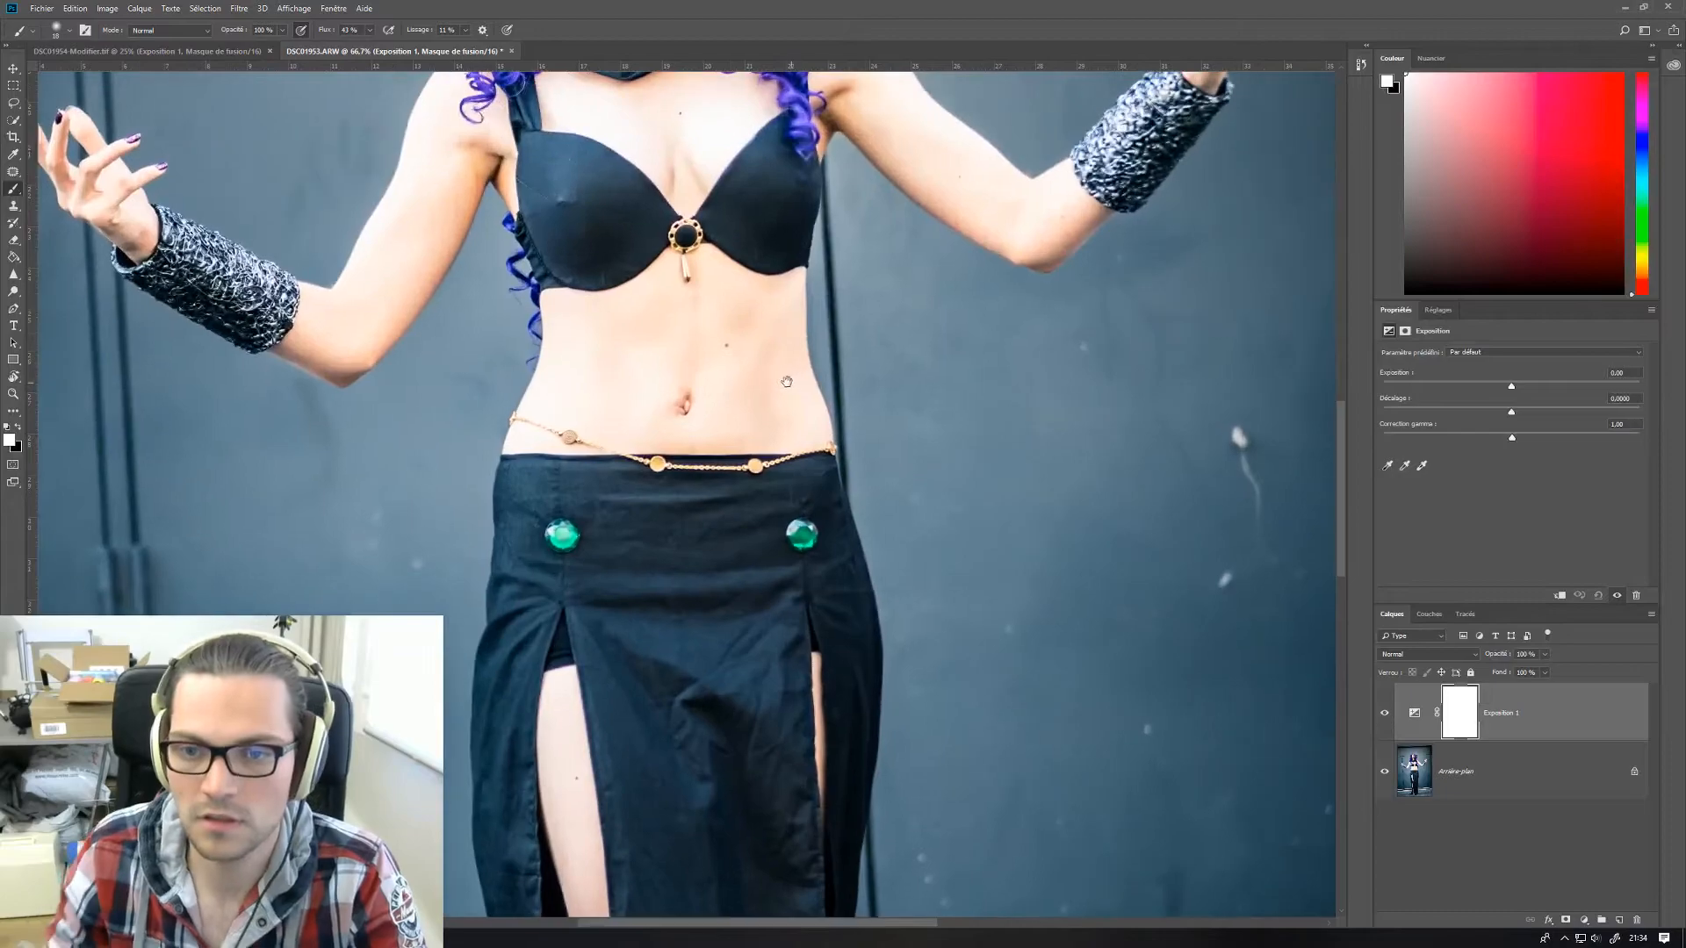
{"action": "left_click_drag", "start_coordinate": [591, 367], "coordinate": [671, 943]}
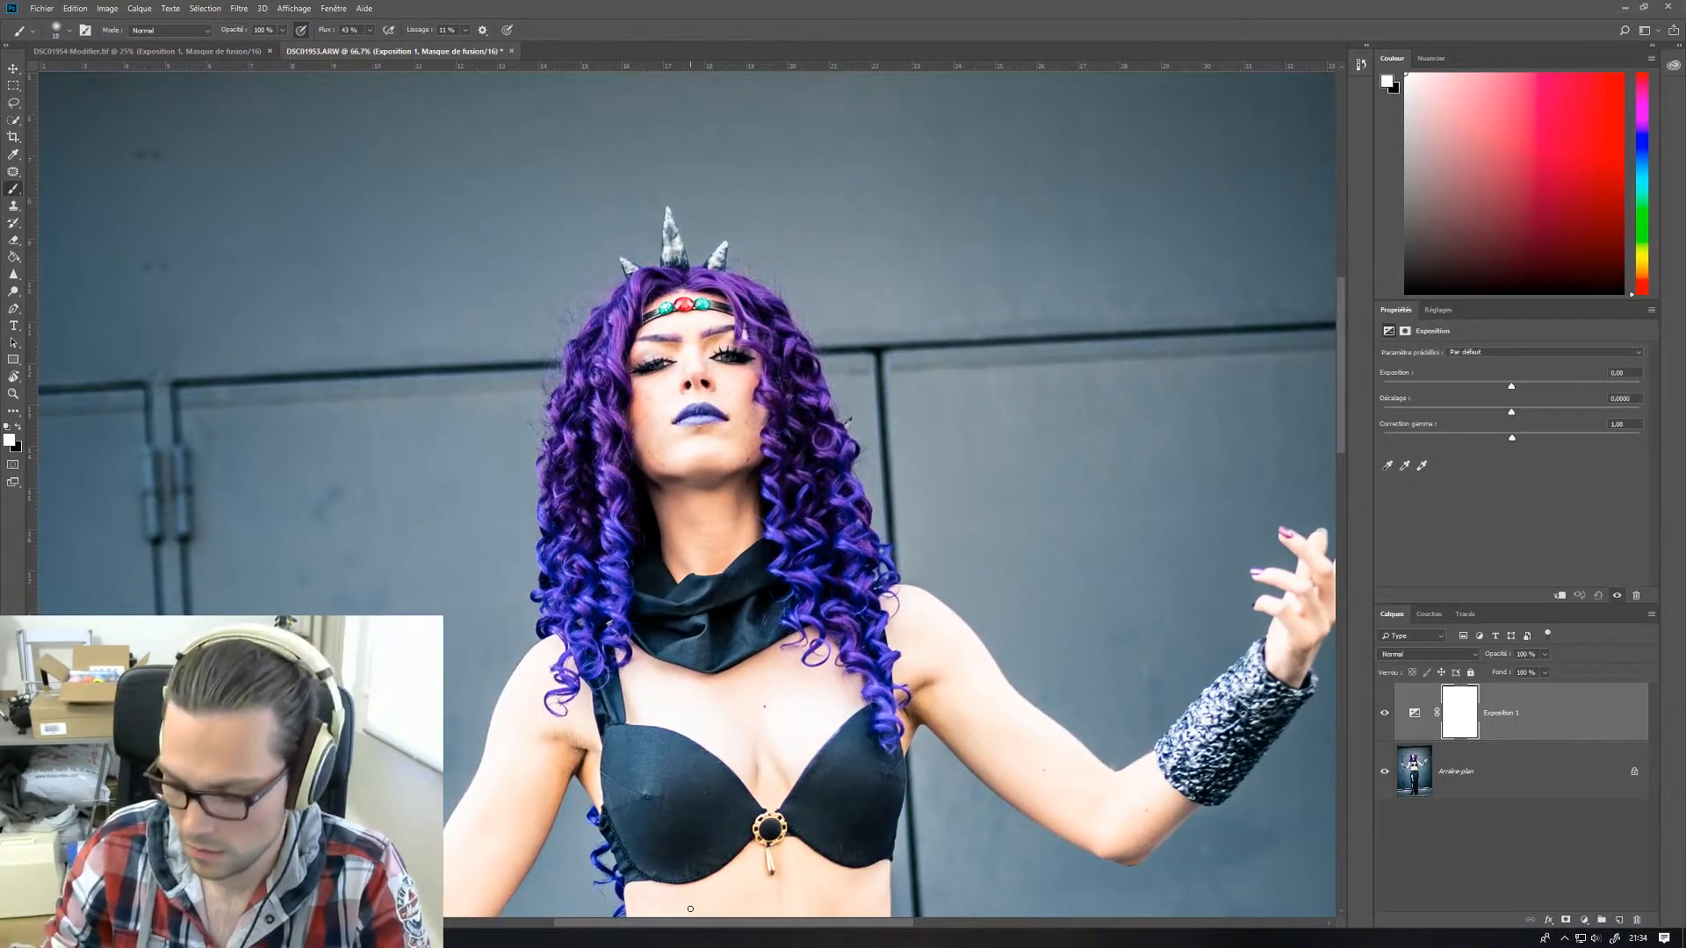
{"action": "key", "text": "ctrl+plus"}
{"action": "key", "text": "ctrl+plus"}
{"action": "key", "text": "ctrl+plus"}
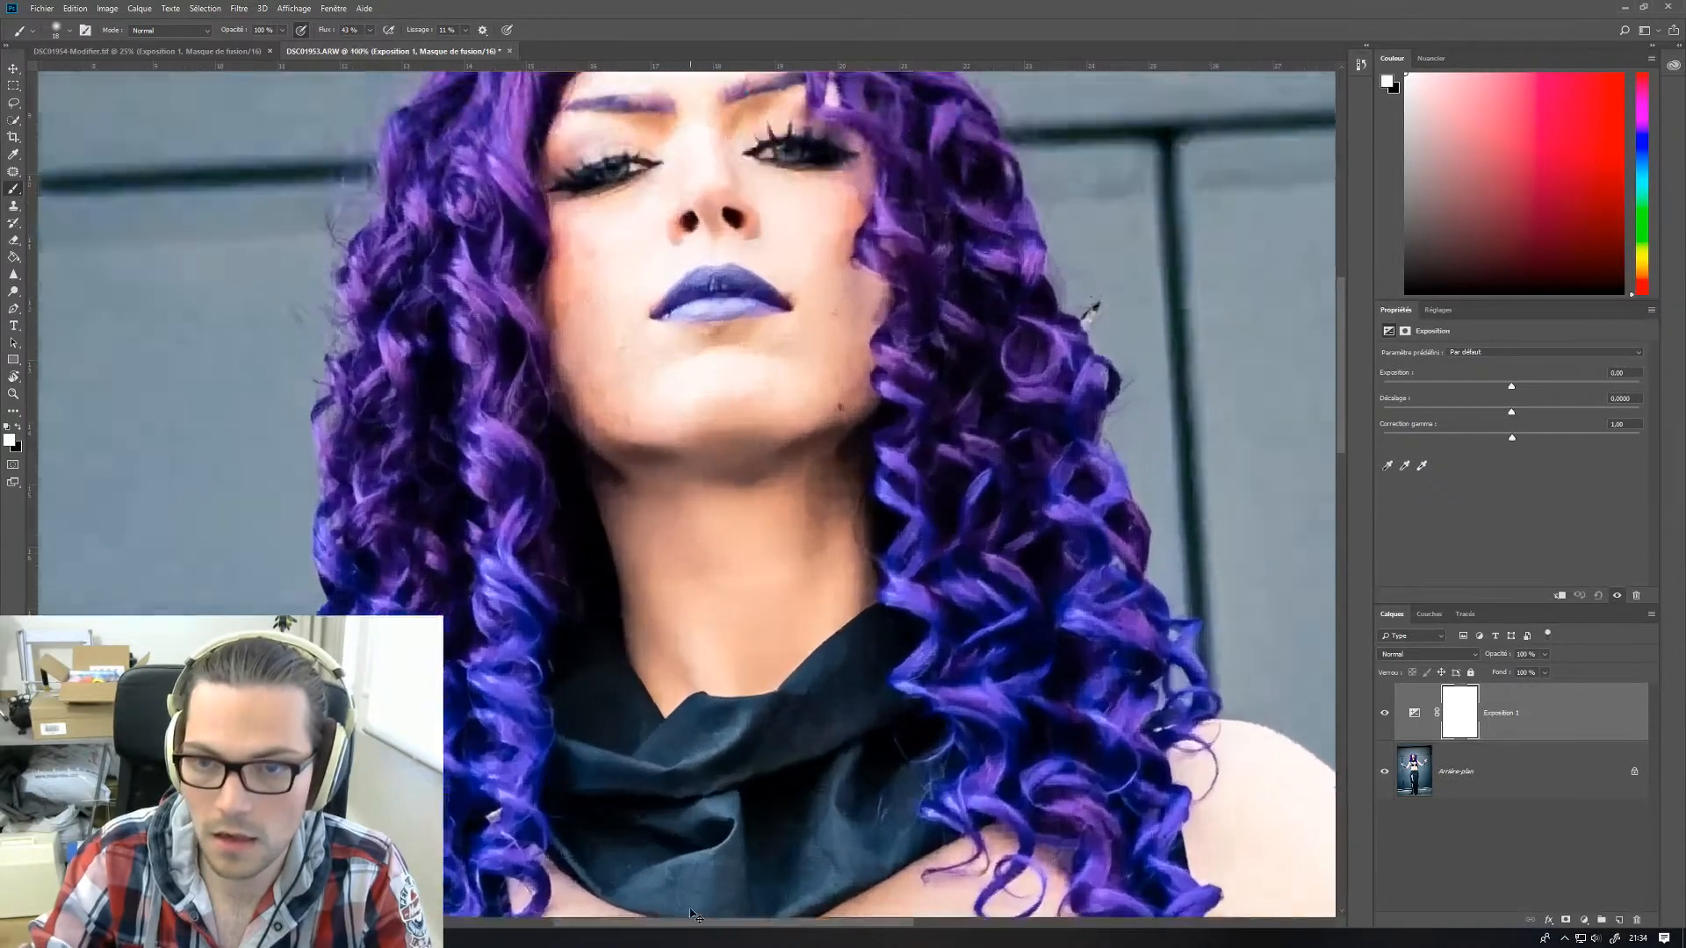
{"action": "left_click_drag", "start_coordinate": [998, 525], "coordinate": [946, 947]}
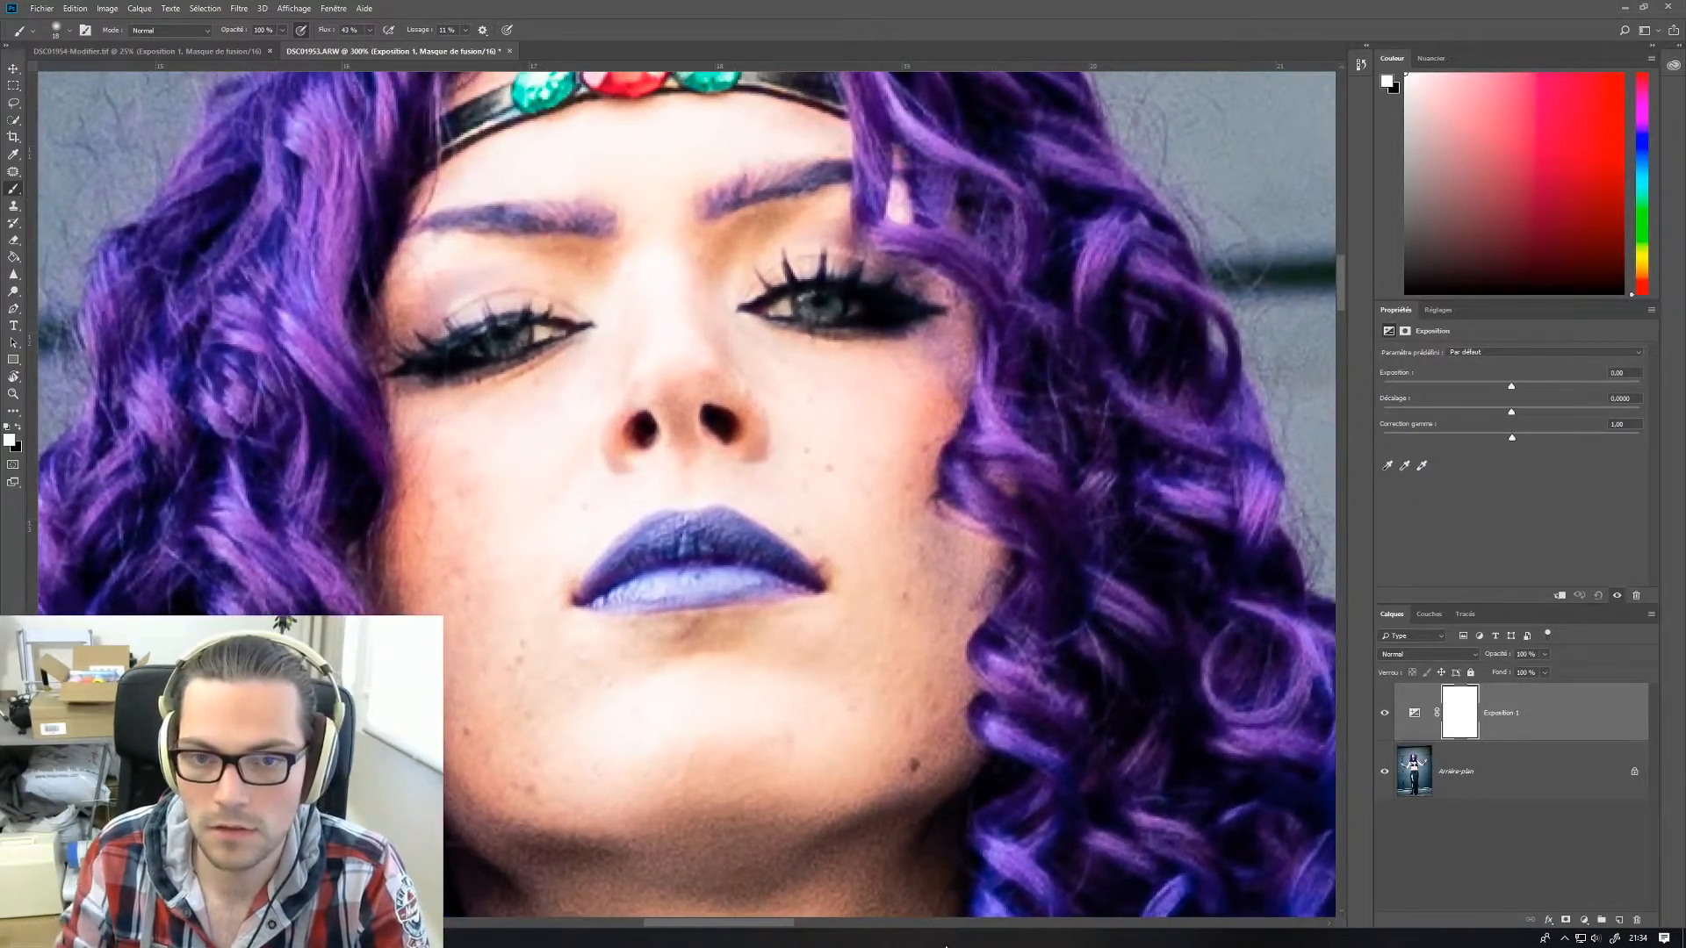
{"action": "key", "text": "ctrl+minus"}
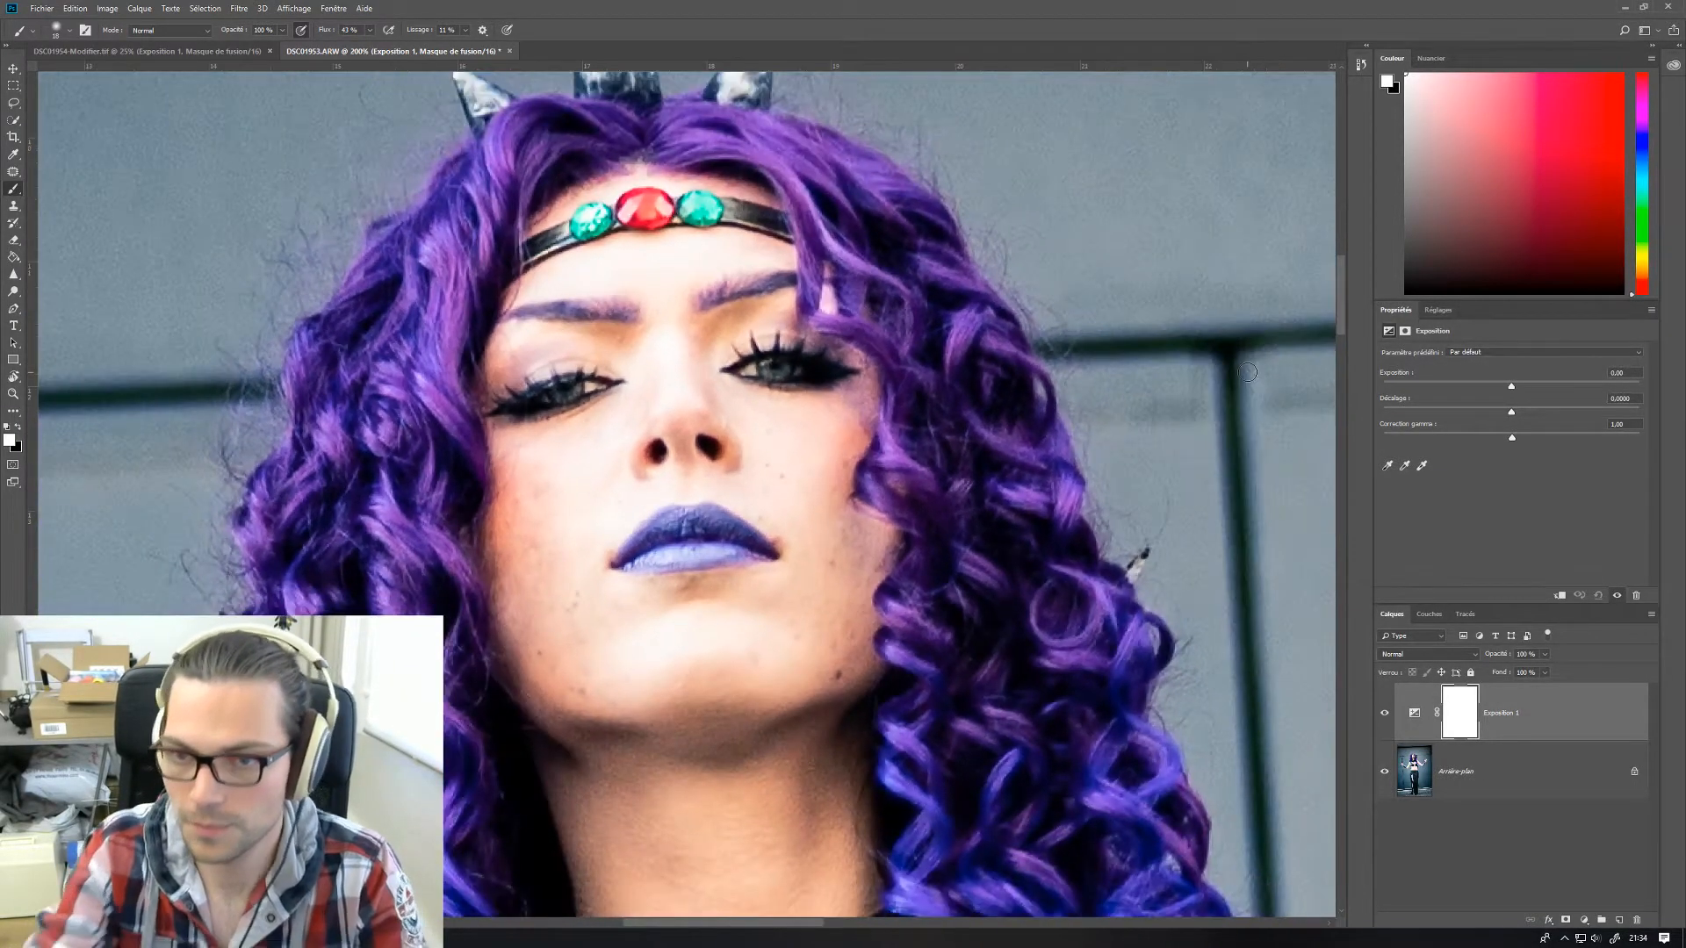
{"action": "left_click_drag", "start_coordinate": [1511, 387], "coordinate": [1563, 388]}
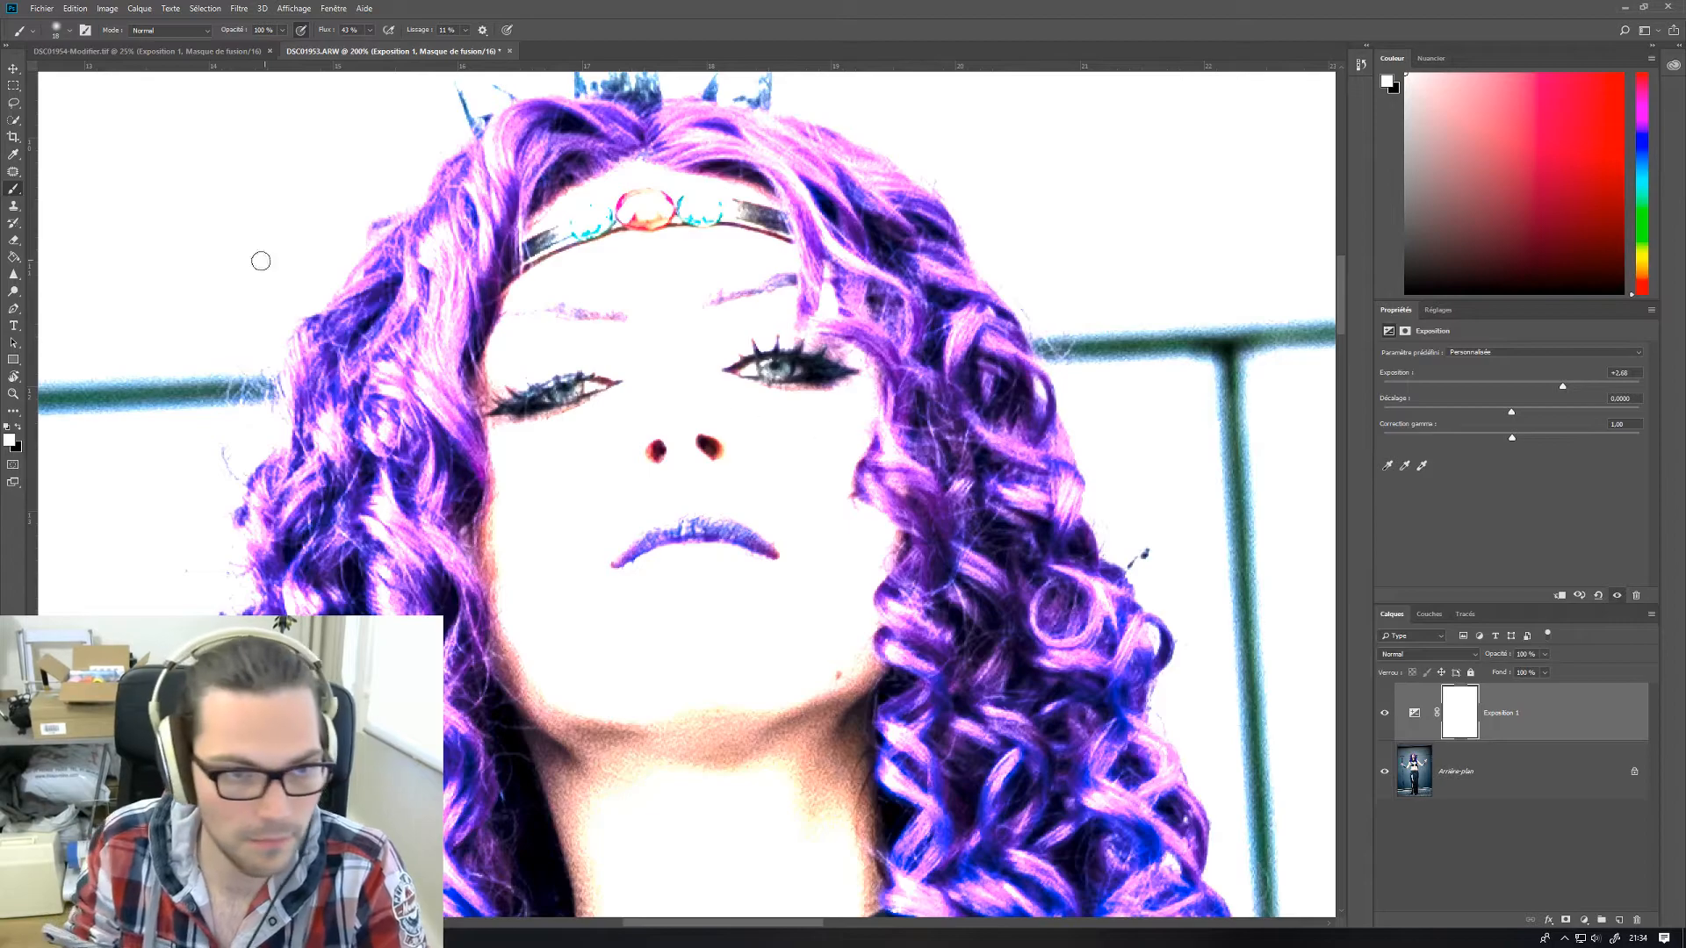
- Fill the Exposure layer's mask with black to hide its effect
{"action": "left_click", "coordinate": [13, 257]}
{"action": "key", "text": "x"}
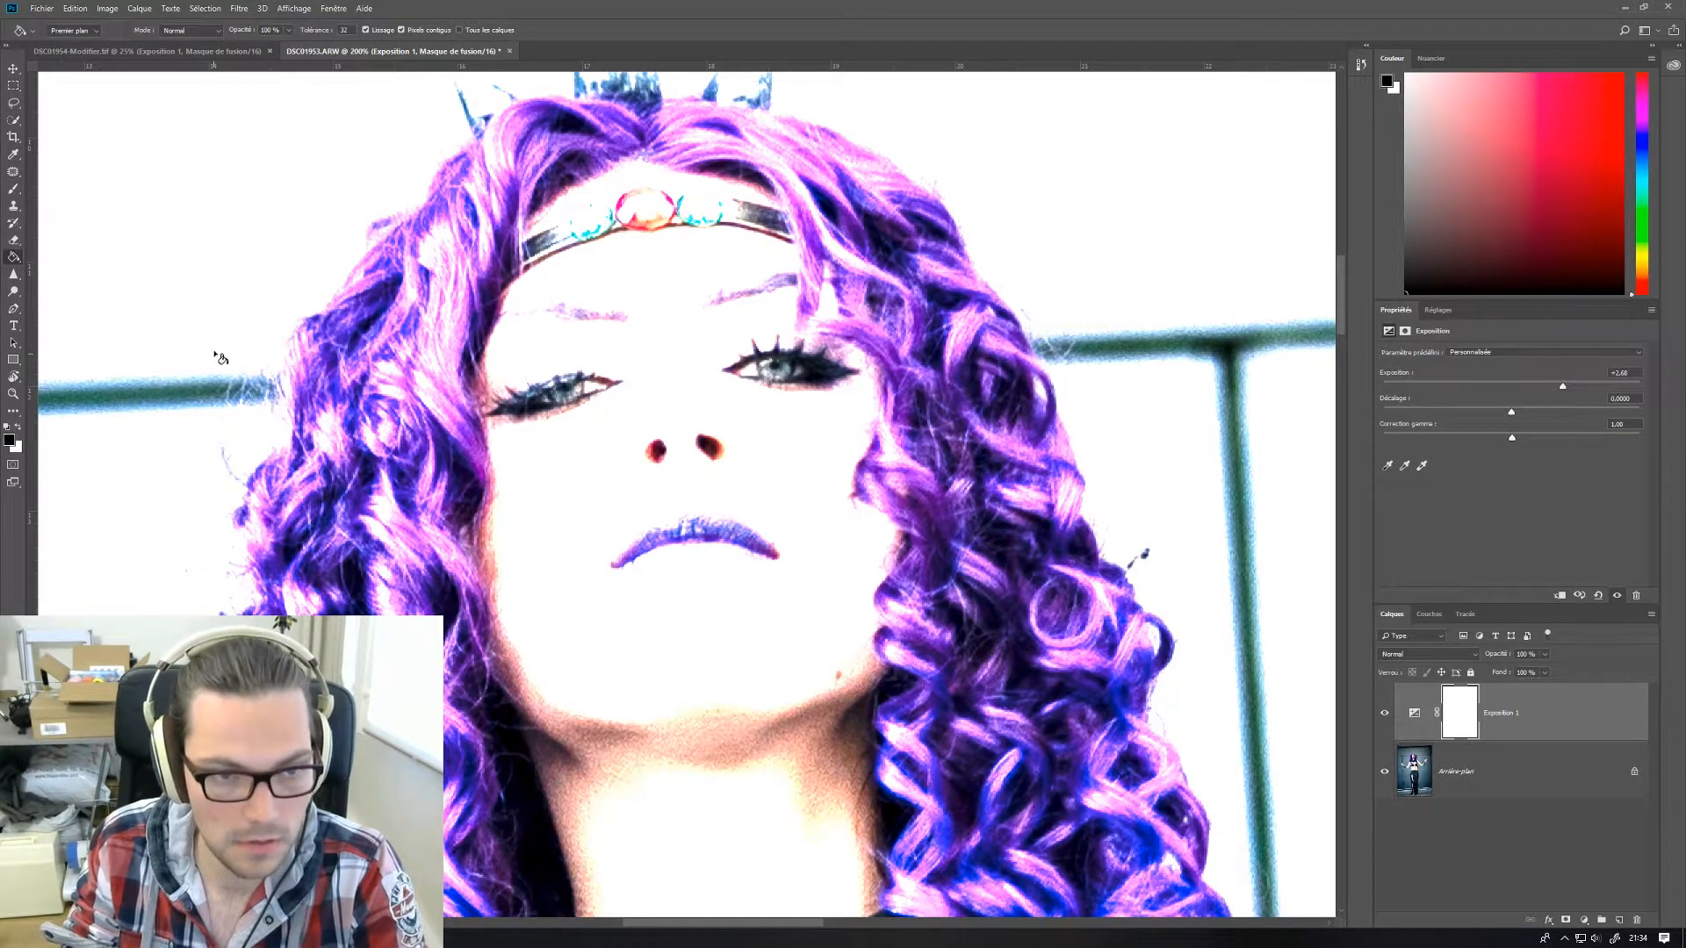
{"action": "left_click", "coordinate": [114, 285]}
- Paint white with a small brush on the Exposure layer's mask over both irises to brighten the eyes
{"action": "left_click", "coordinate": [13, 193]}
{"action": "key", "text": "x"}
{"action": "left_click_drag", "start_coordinate": [631, 310], "coordinate": [609, 336]}
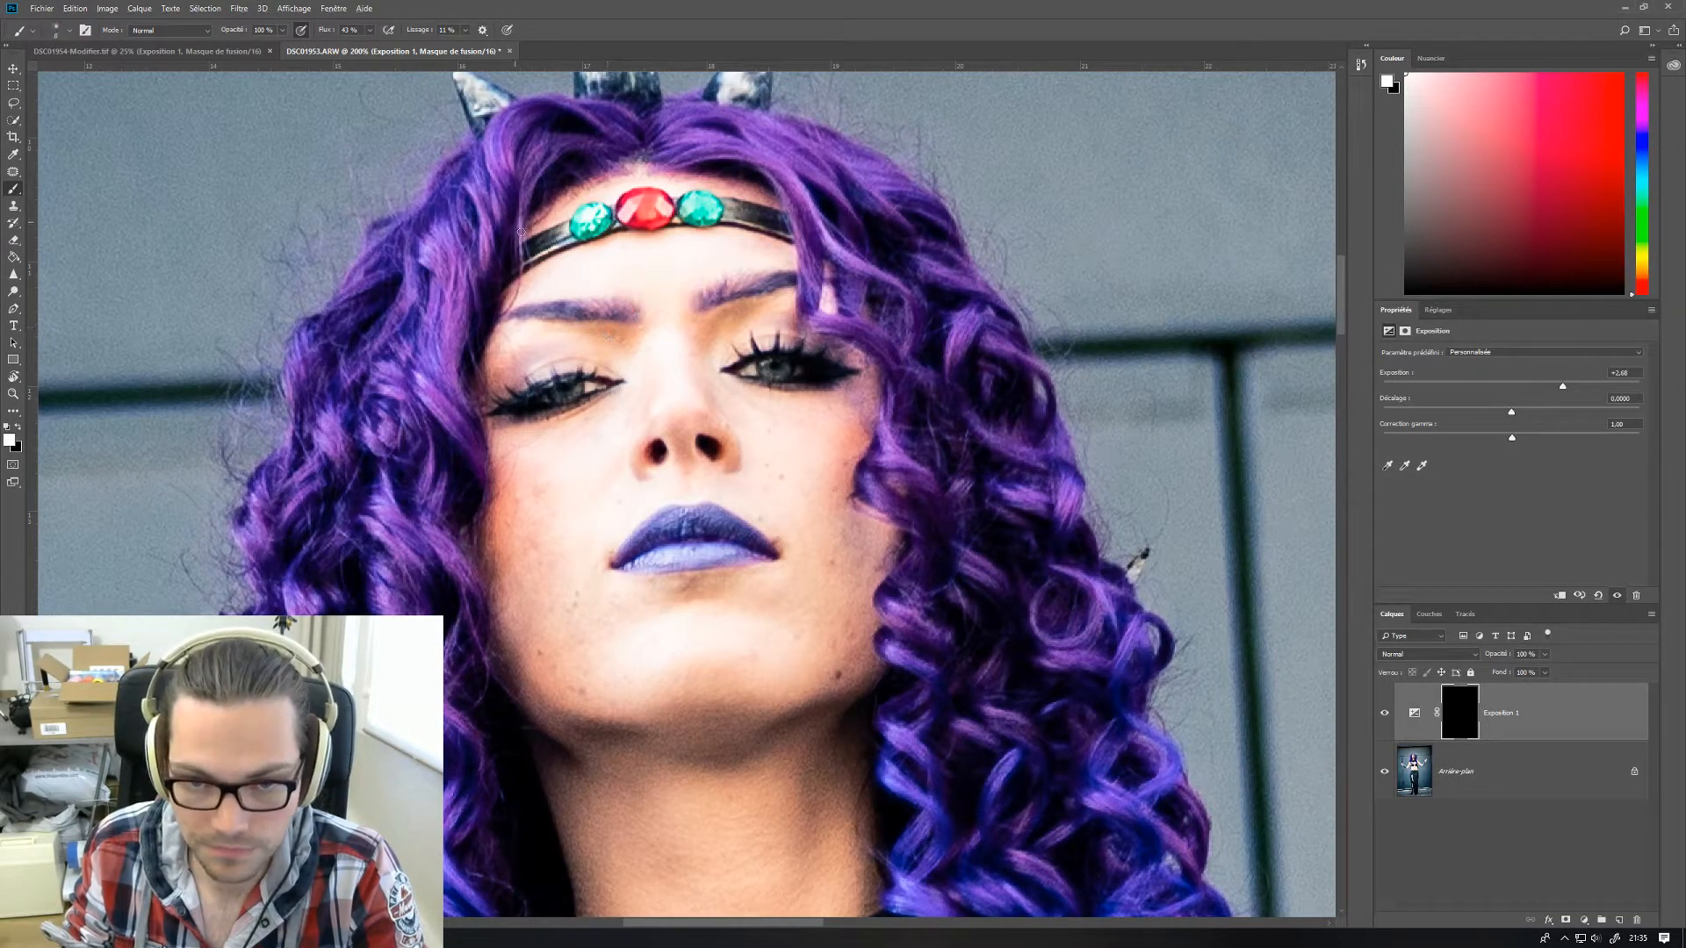
{"action": "mouse_move", "coordinate": [560, 393]}
{"action": "left_mouse_down"}
{"action": "mouse_move", "coordinate": [757, 375]}
{"action": "mouse_move", "coordinate": [578, 390]}
{"action": "left_mouse_up"}
{"action": "mouse_move", "coordinate": [767, 373]}
{"action": "left_mouse_down"}
{"action": "mouse_move", "coordinate": [784, 369]}
{"action": "mouse_move", "coordinate": [770, 371]}
{"action": "left_mouse_up"}
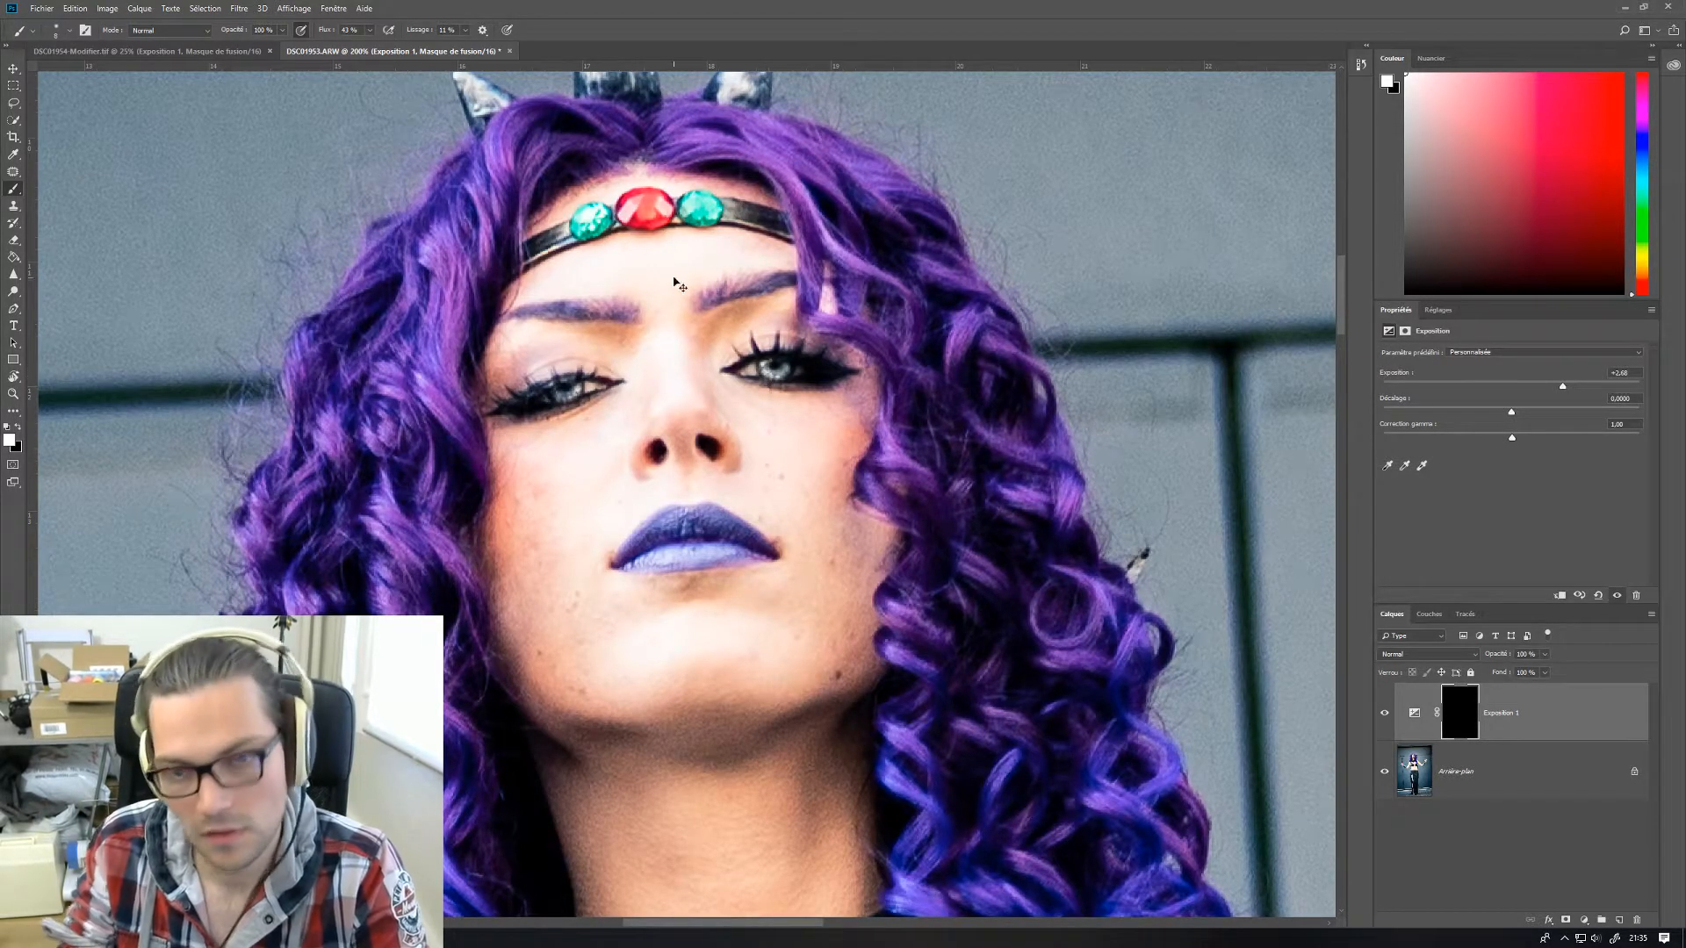
{"action": "key", "text": "ctrl+minus"}
{"action": "key", "text": "ctrl+minus"}
{"action": "key", "text": "ctrl+minus"}
{"action": "key", "text": "ctrl+minus"}
{"action": "key", "text": "ctrl+minus"}
{"action": "key", "text": "ctrl+minus"}
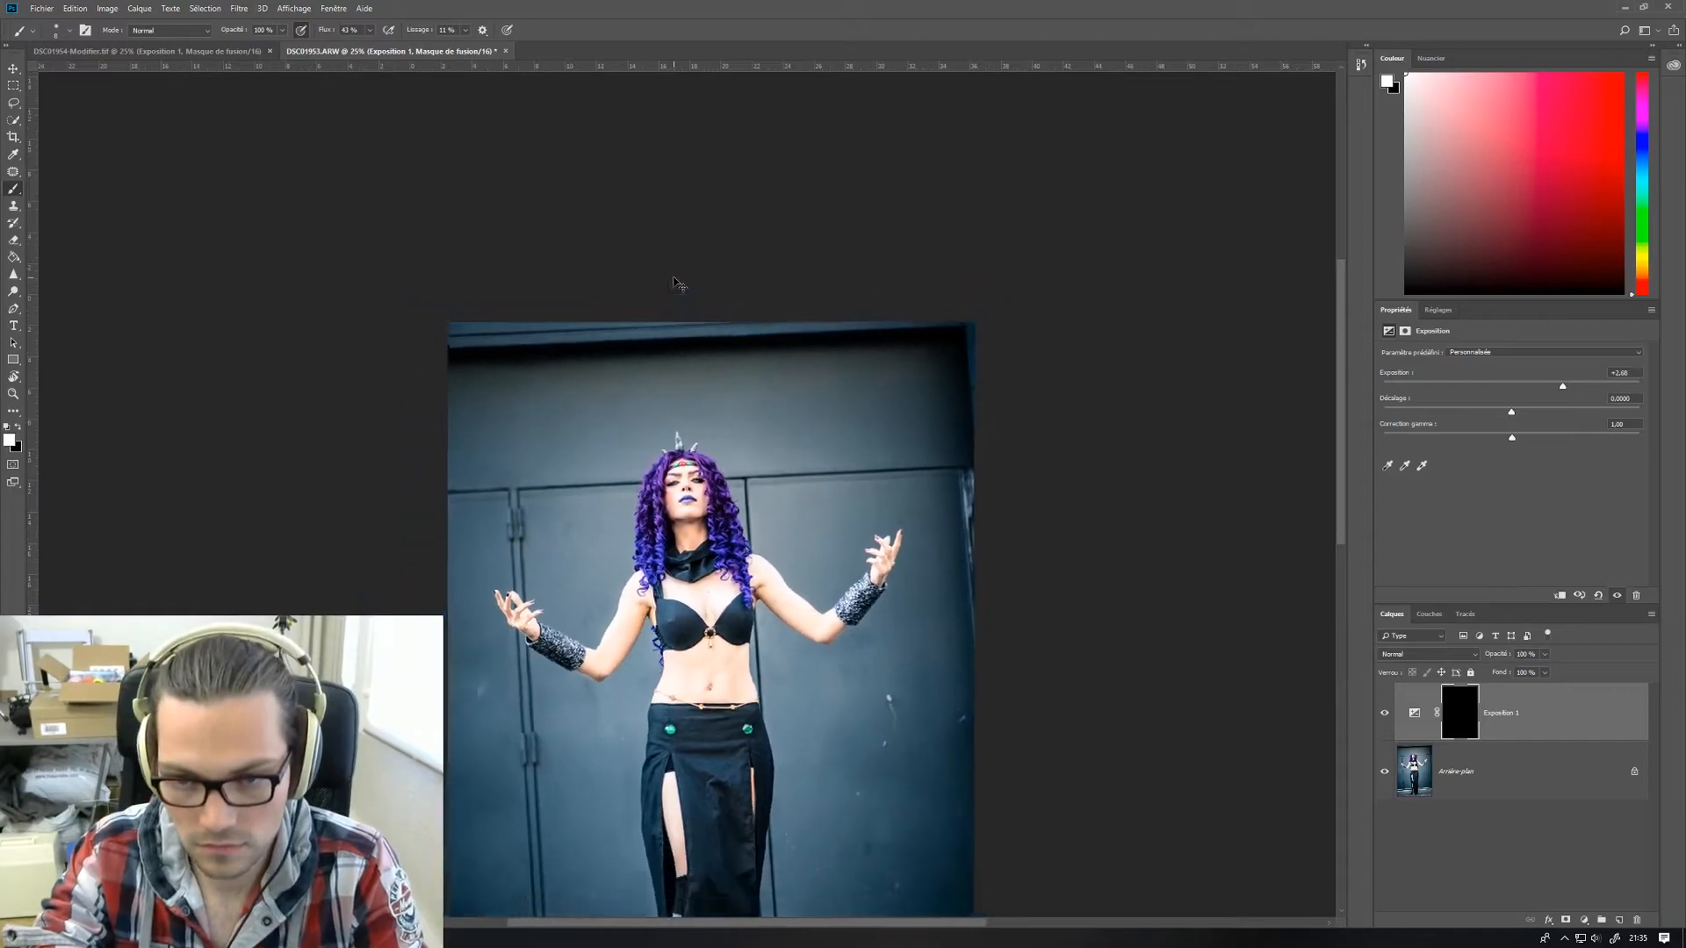
- Fine-tune the eye-brightening Exposure layer to an exposure of about +2.78
{"action": "key", "text": "ctrl+plus"}
{"action": "key", "text": "ctrl+plus"}
{"action": "key", "text": "ctrl+plus"}
{"action": "key", "text": "ctrl+plus"}
{"action": "left_click_drag", "start_coordinate": [857, 292], "coordinate": [842, 758]}
{"action": "key", "text": "ctrl+plus"}
{"action": "key", "text": "ctrl+plus"}
{"action": "left_click_drag", "start_coordinate": [809, 321], "coordinate": [1133, 752]}
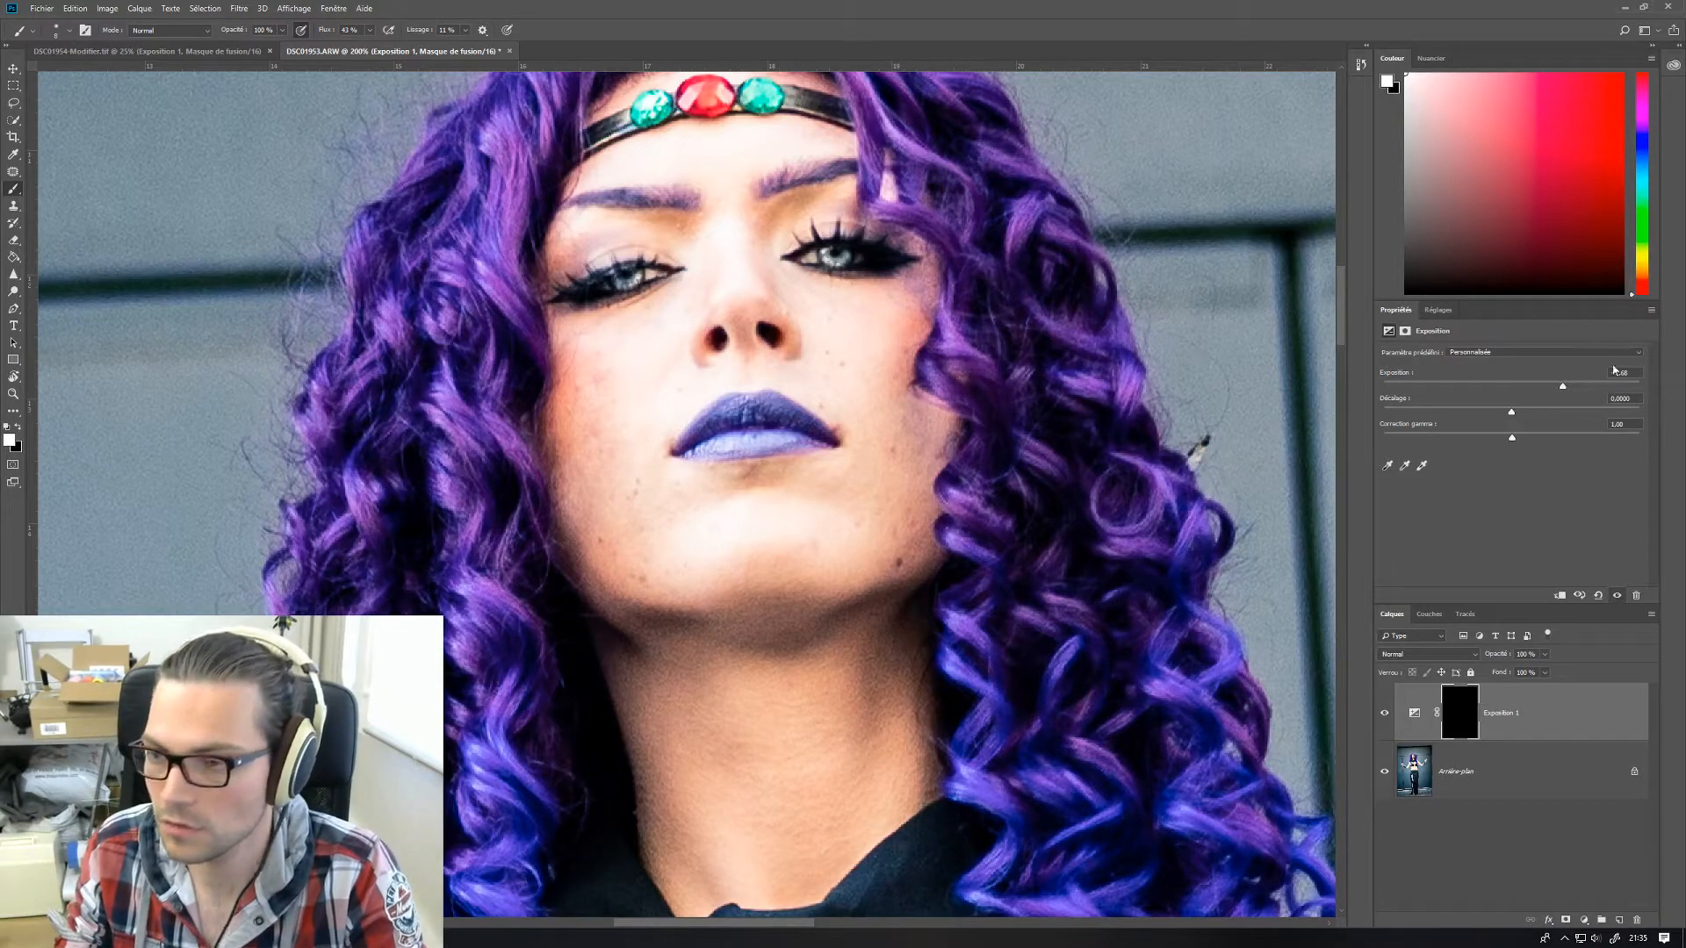
{"action": "mouse_move", "coordinate": [1564, 385]}
{"action": "left_mouse_down"}
{"action": "mouse_move", "coordinate": [1583, 382]}
{"action": "mouse_move", "coordinate": [1550, 381]}
{"action": "mouse_move", "coordinate": [1589, 382]}
{"action": "mouse_move", "coordinate": [1550, 378]}
{"action": "mouse_move", "coordinate": [1589, 387]}
{"action": "mouse_move", "coordinate": [1567, 388]}
{"action": "left_mouse_up"}
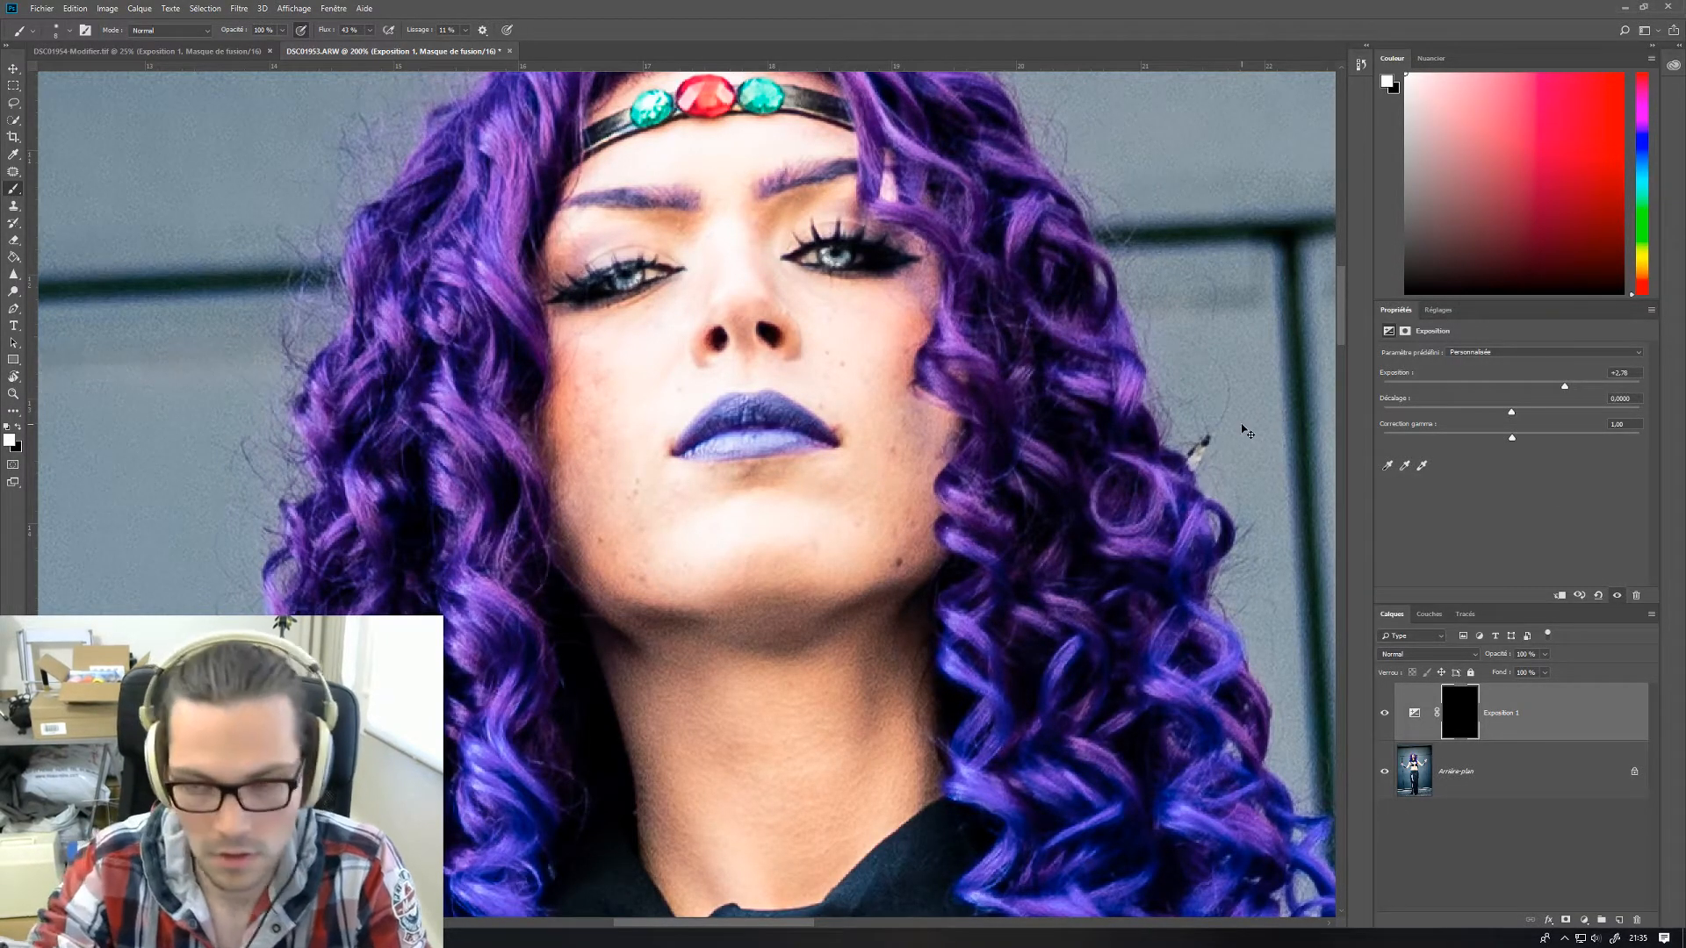
- Check the brightened eyes at full-figure size and save the retouched portrait
{"action": "key", "text": "ctrl+minus"}
{"action": "key", "text": "ctrl+minus"}
{"action": "key", "text": "ctrl+minus"}
{"action": "key", "text": "ctrl+minus"}
{"action": "key", "text": "ctrl+minus"}
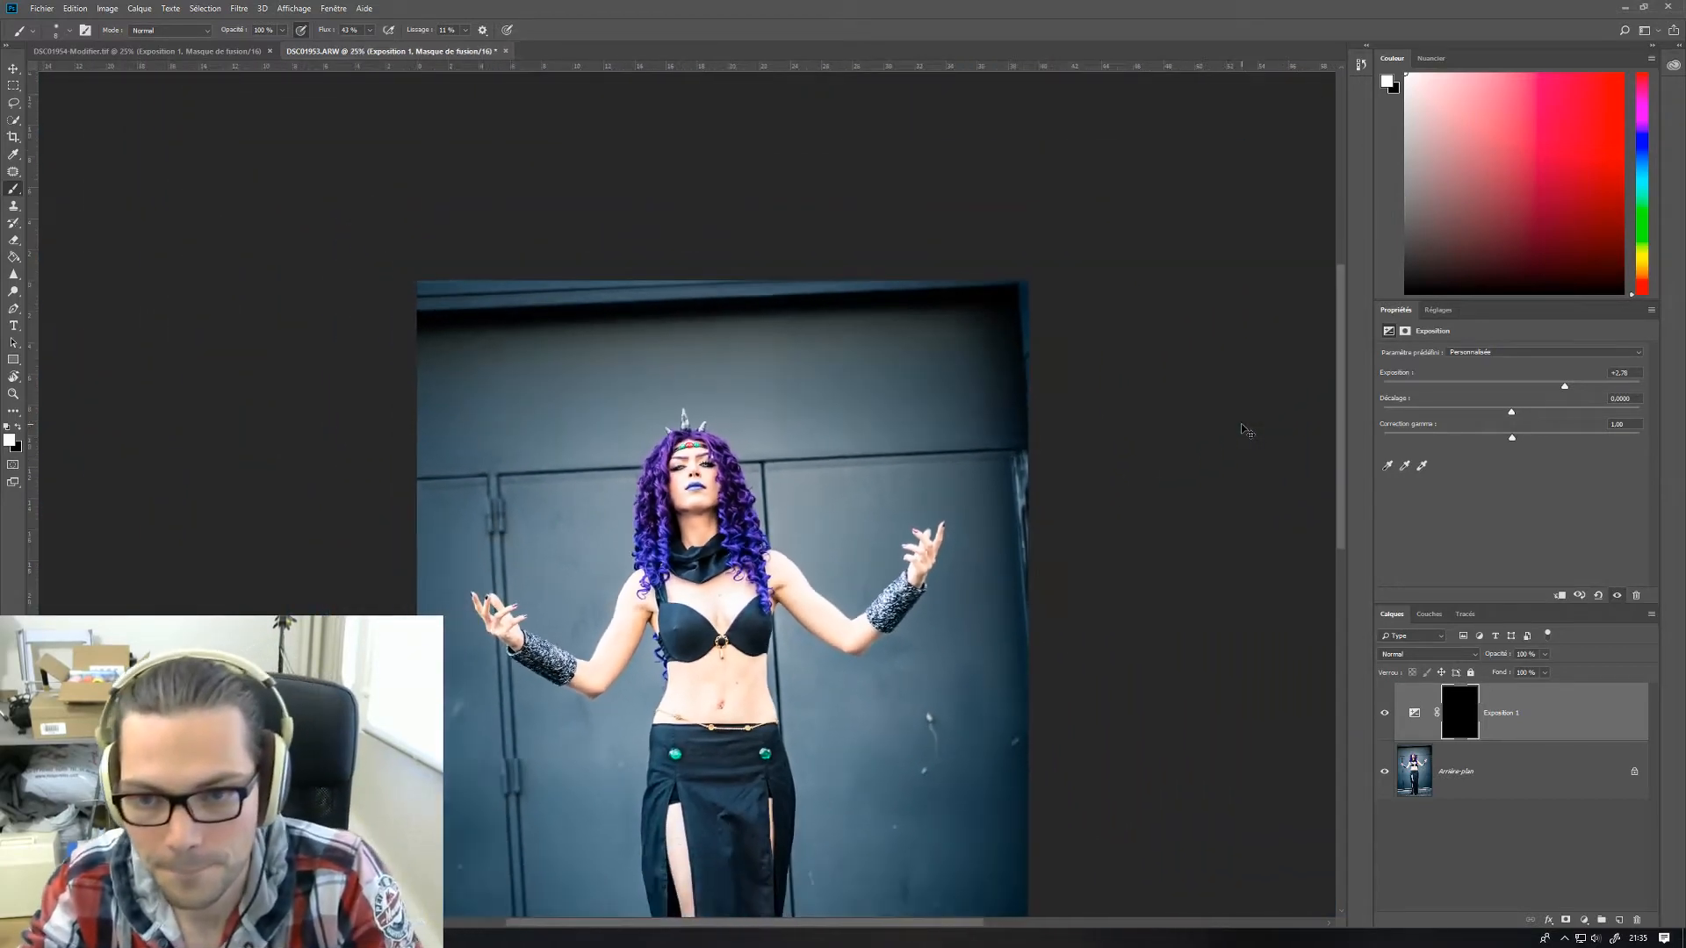
{"action": "key", "text": "ctrl+minus"}
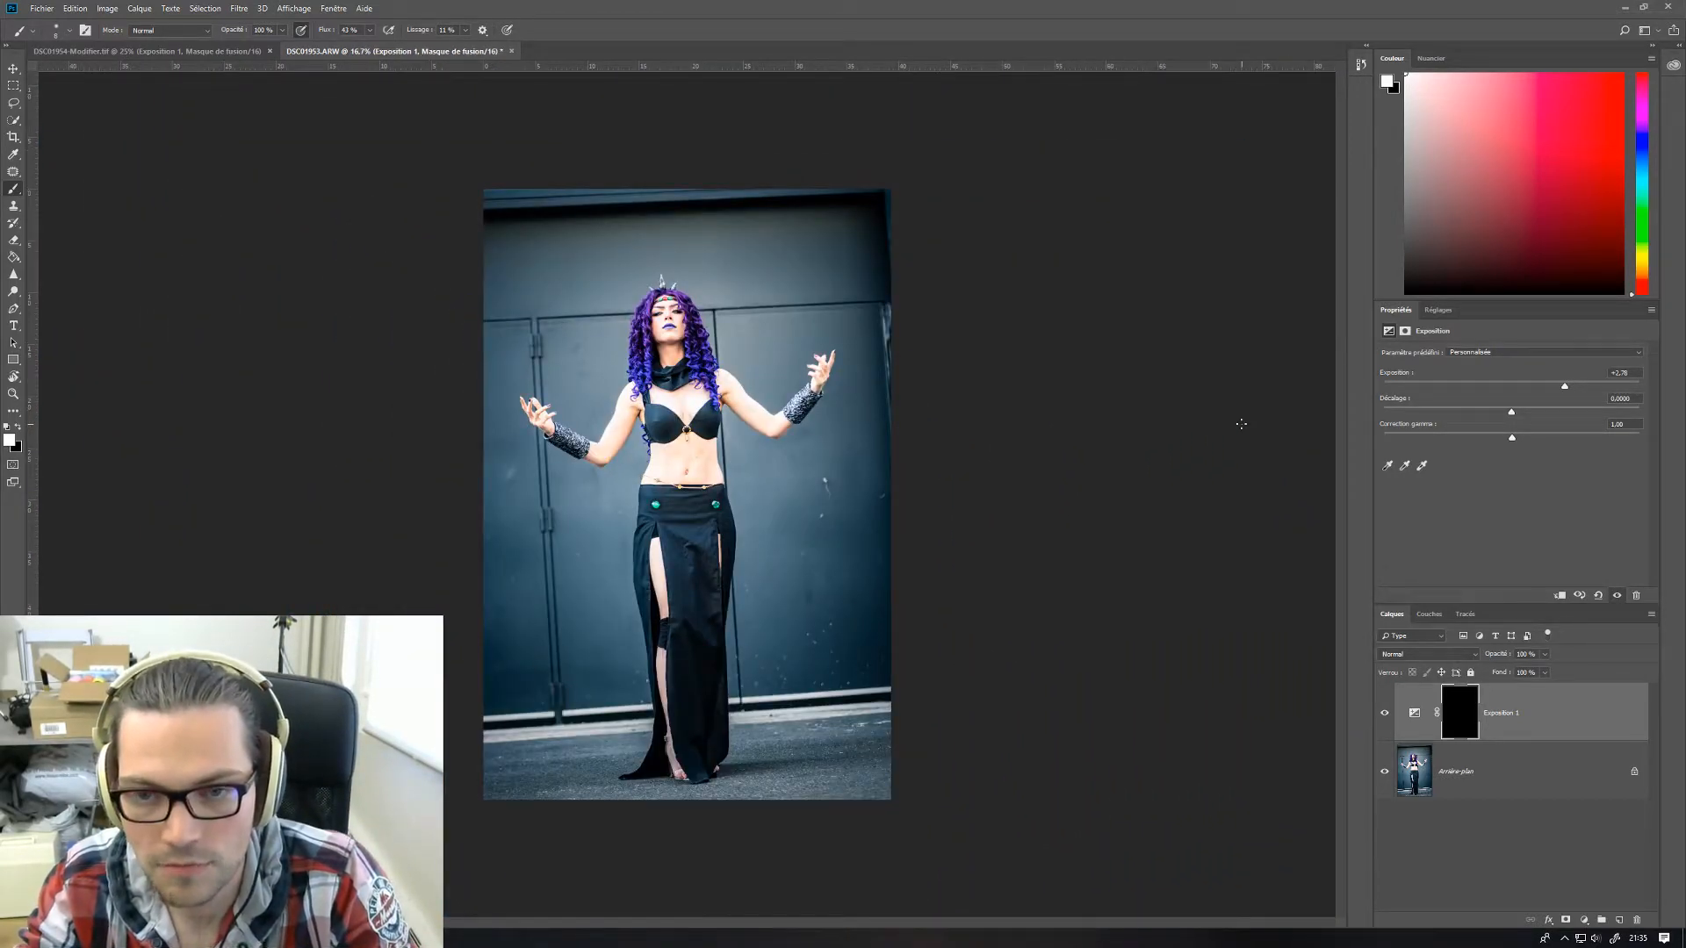
{"action": "key", "text": "ctrl+plus"}
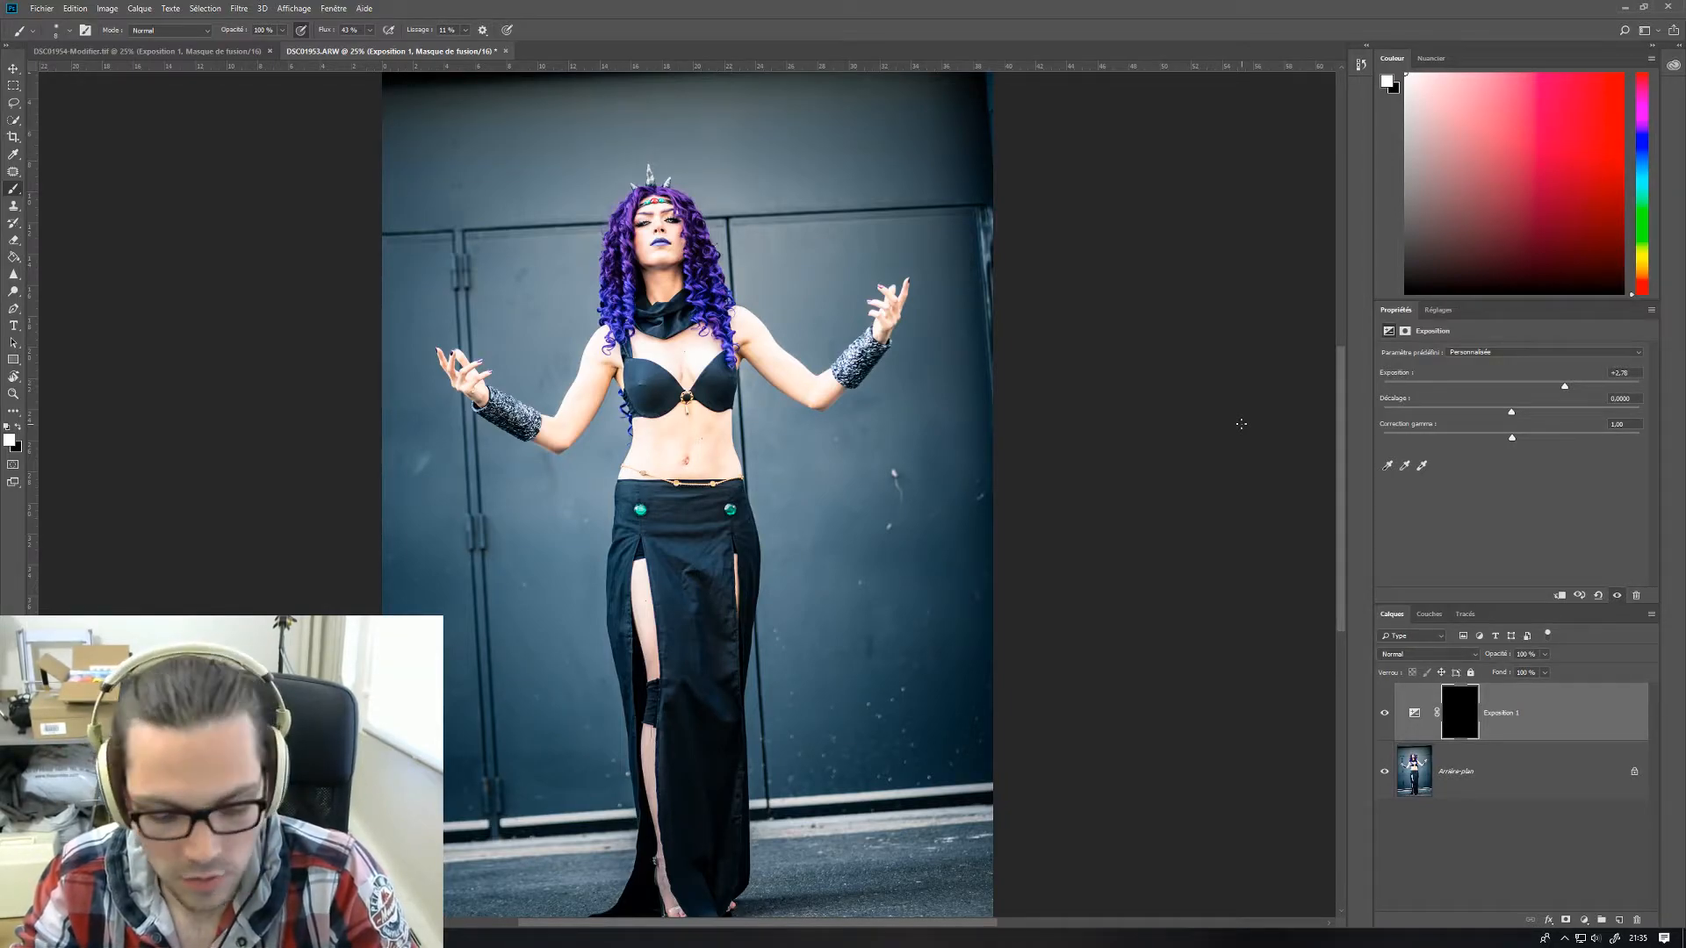
{"action": "key", "text": "ctrl+s"}
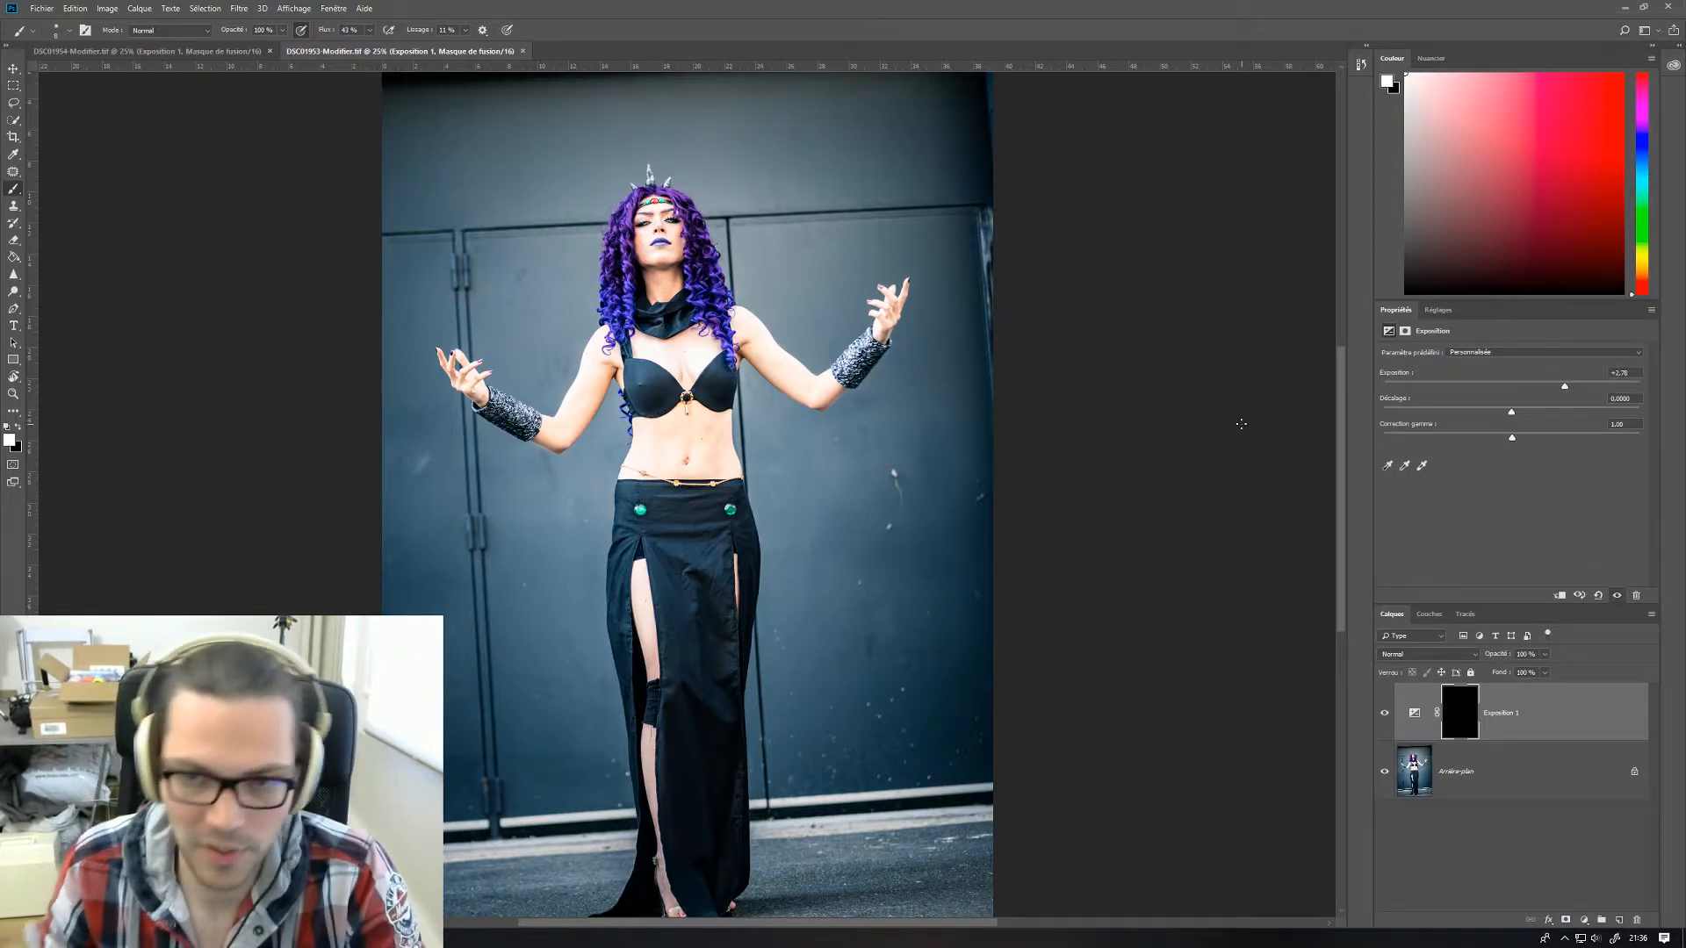
- Switch back to Lightroom and export the retouched full-length portrait
{"action": "key", "text": "alt+Tab"}
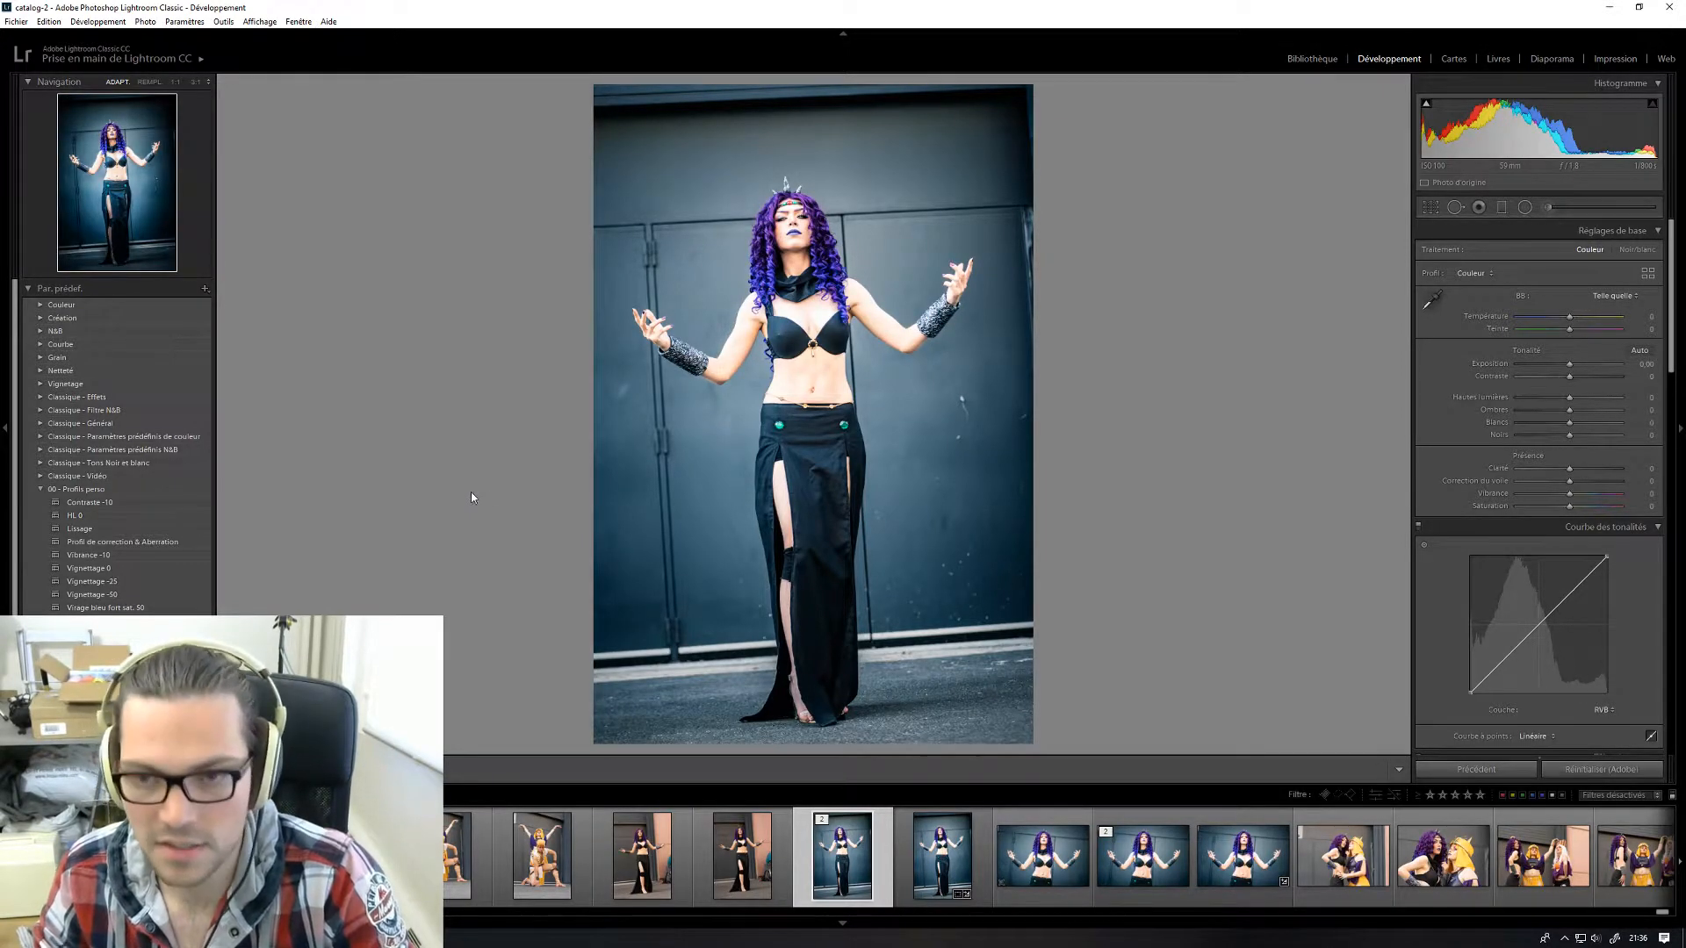
{"action": "key", "text": "ctrl+shift+e"}
{"action": "left_click", "coordinate": [964, 730]}
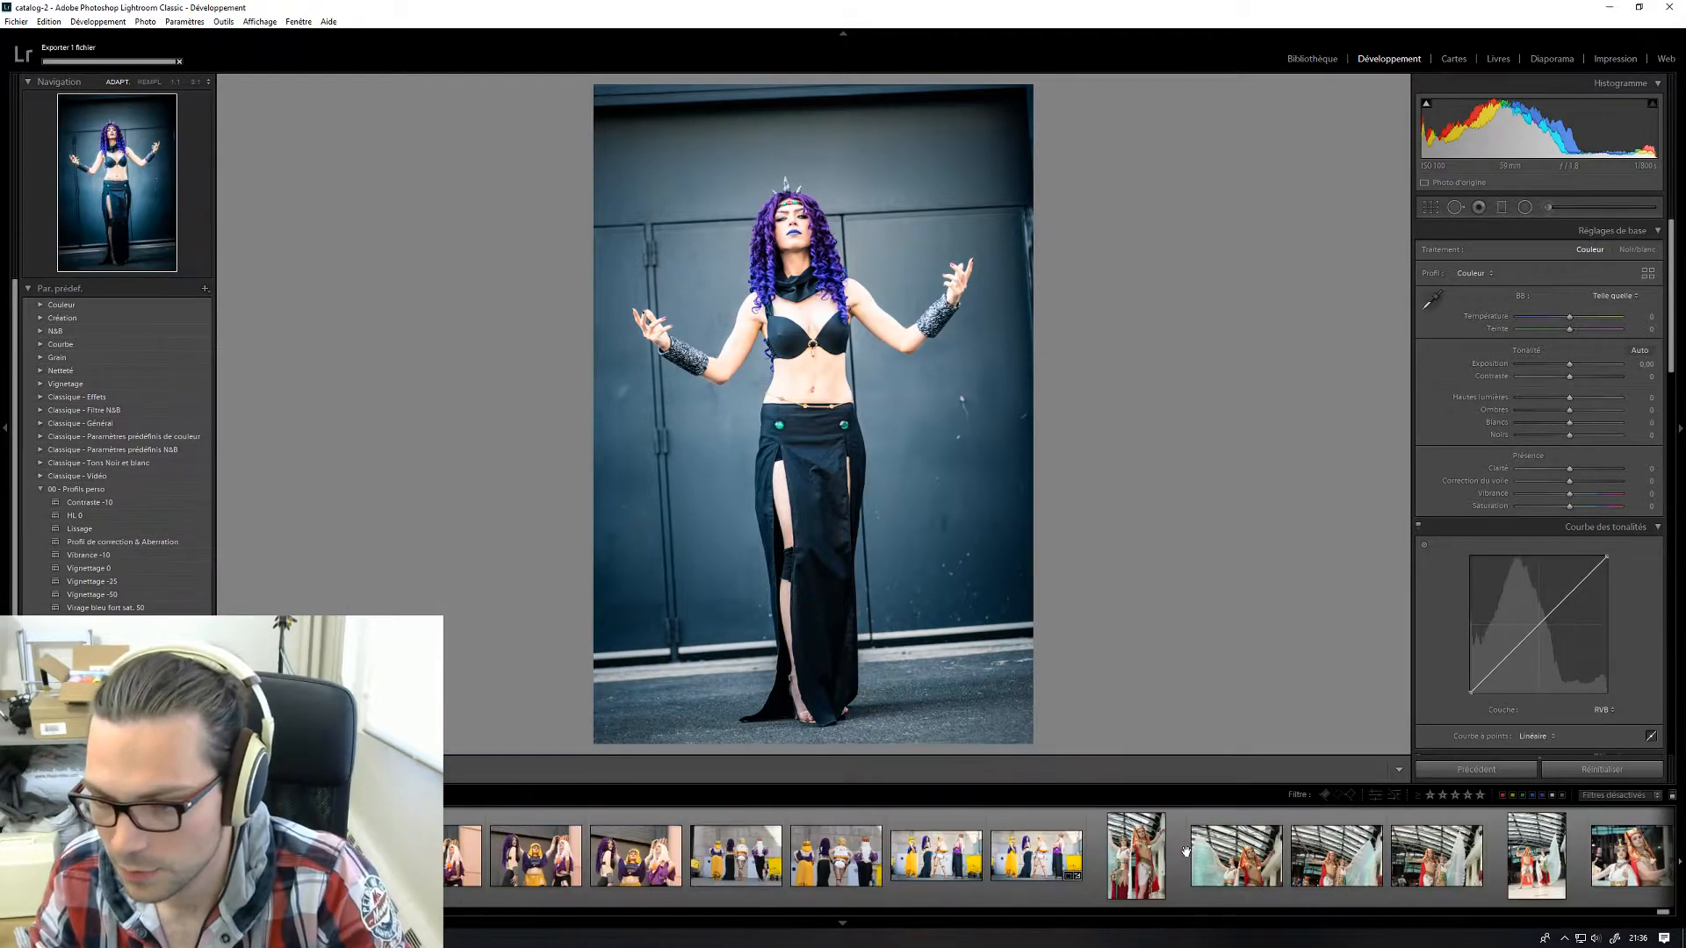
- Paste the copied develop settings onto the close-up of the purple-haired and yellow-hooded cosplayers
{"action": "scroll", "coordinate": [1302, 871], "scroll_direction": "left", "scroll_amount": 3}
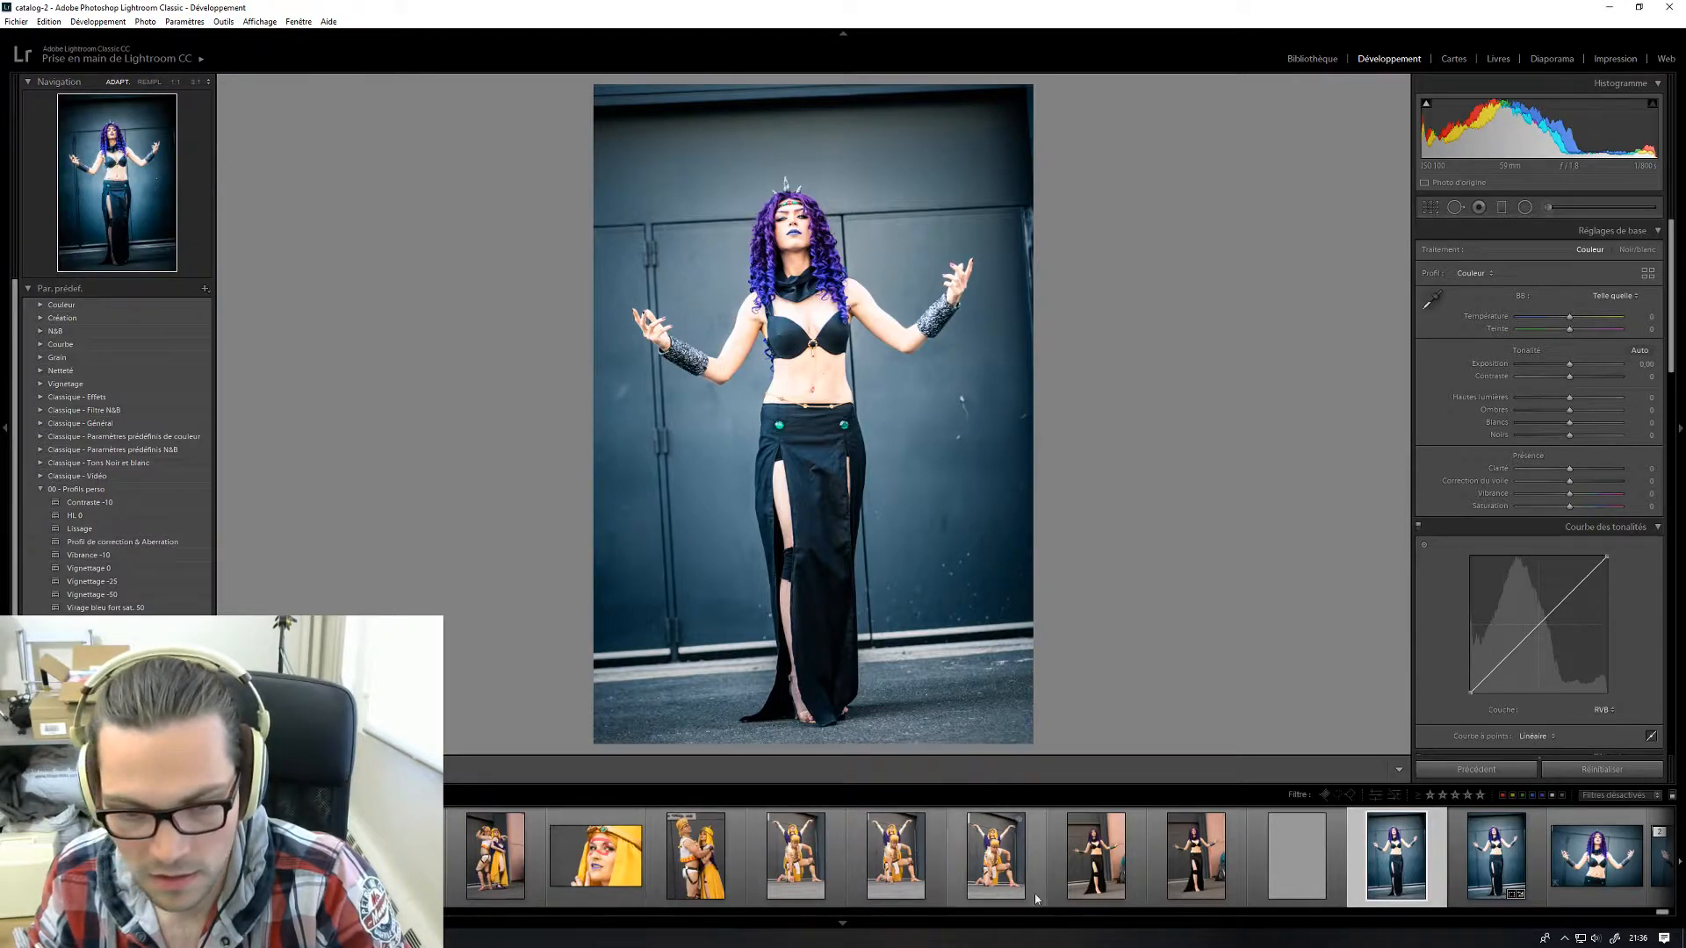
{"action": "scroll", "coordinate": [1451, 900], "scroll_direction": "right", "scroll_amount": 3}
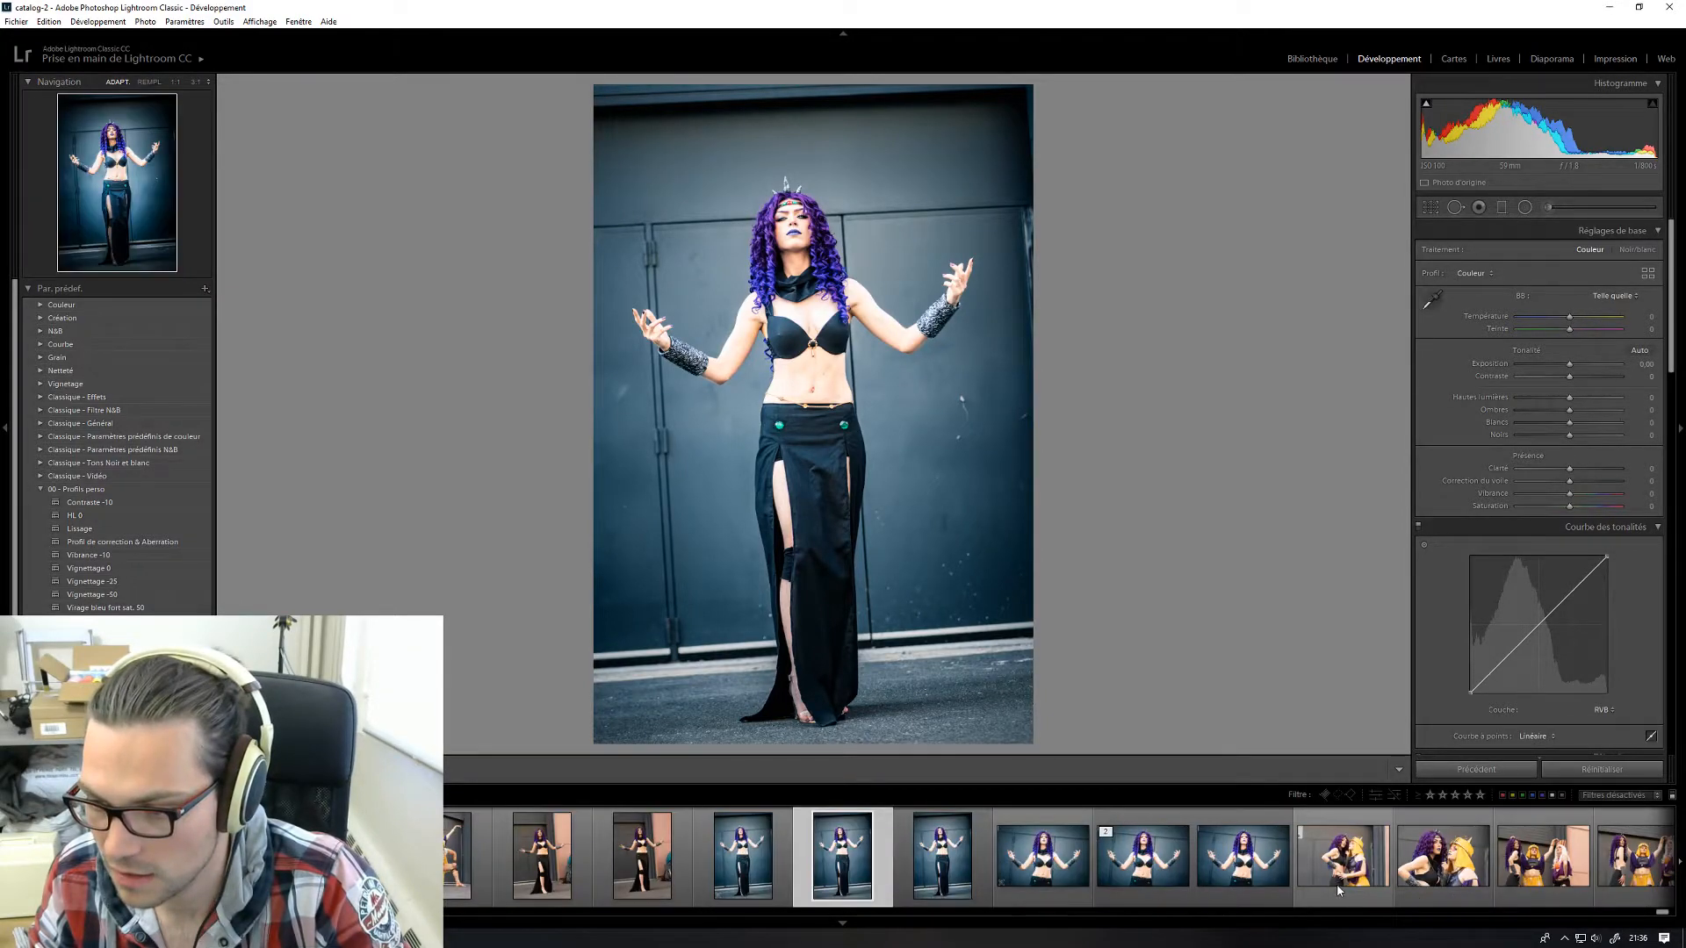
{"action": "left_click", "coordinate": [1423, 875]}
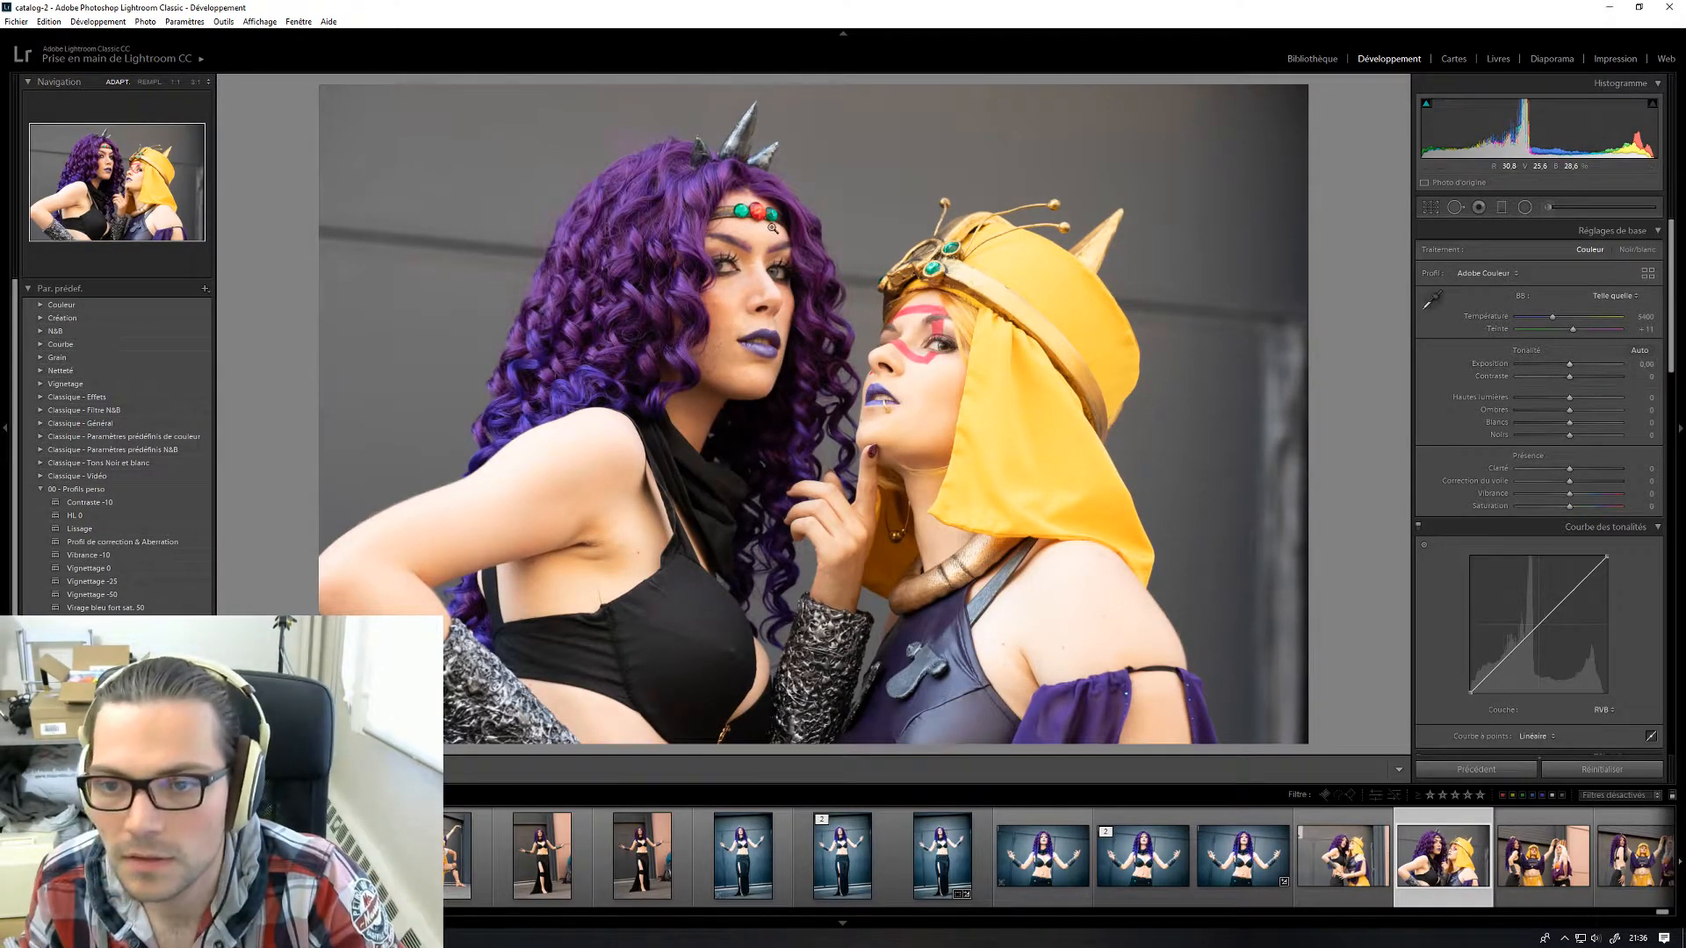
{"action": "left_click", "coordinate": [164, 769]}
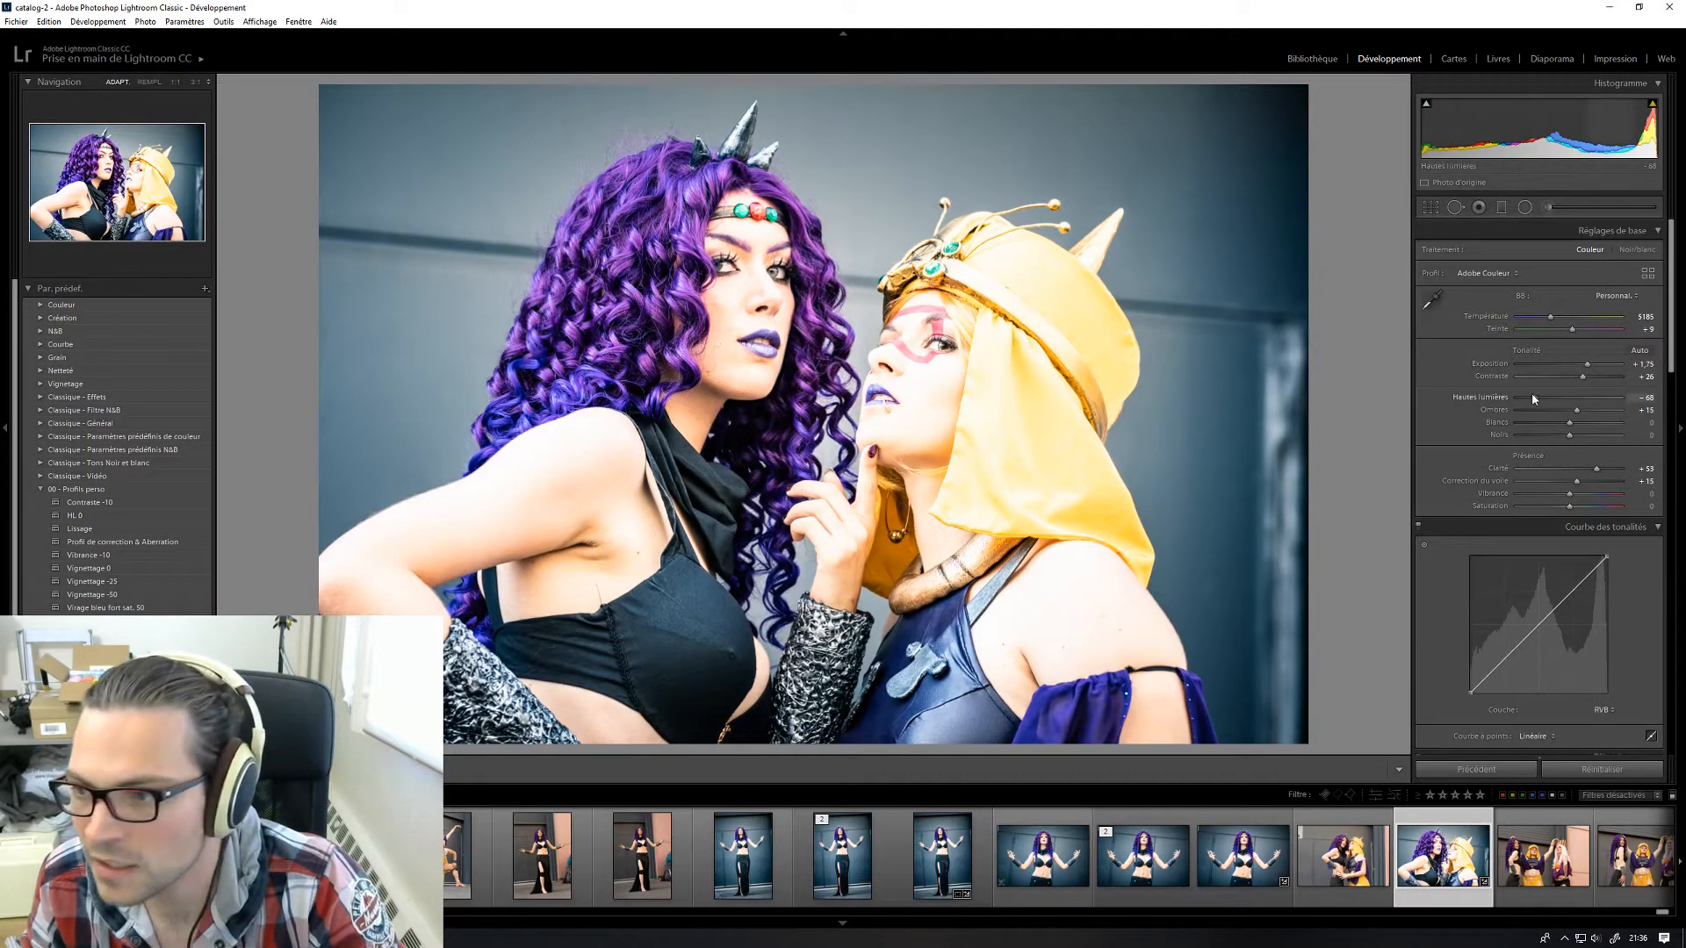
- Adjust the two-person close-up to highlights -89, exposure +0.92 and temperature 4994
{"action": "left_click_drag", "start_coordinate": [1519, 392], "coordinate": [1578, 365]}
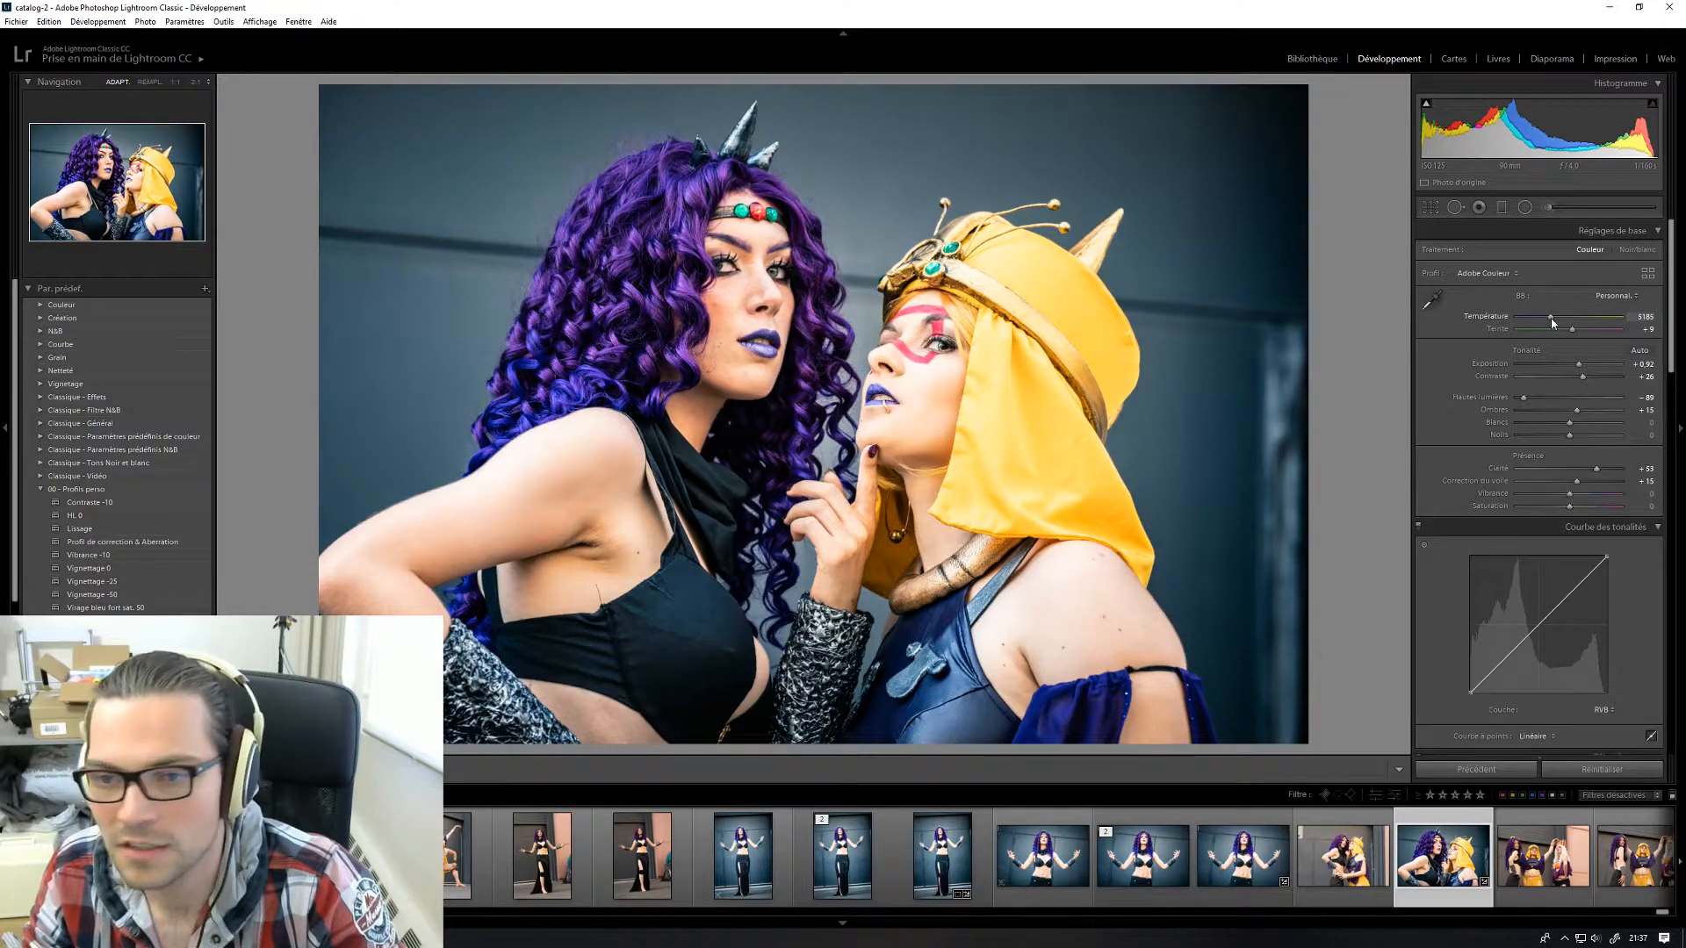
{"action": "left_click_drag", "start_coordinate": [1545, 326], "coordinate": [1550, 328]}
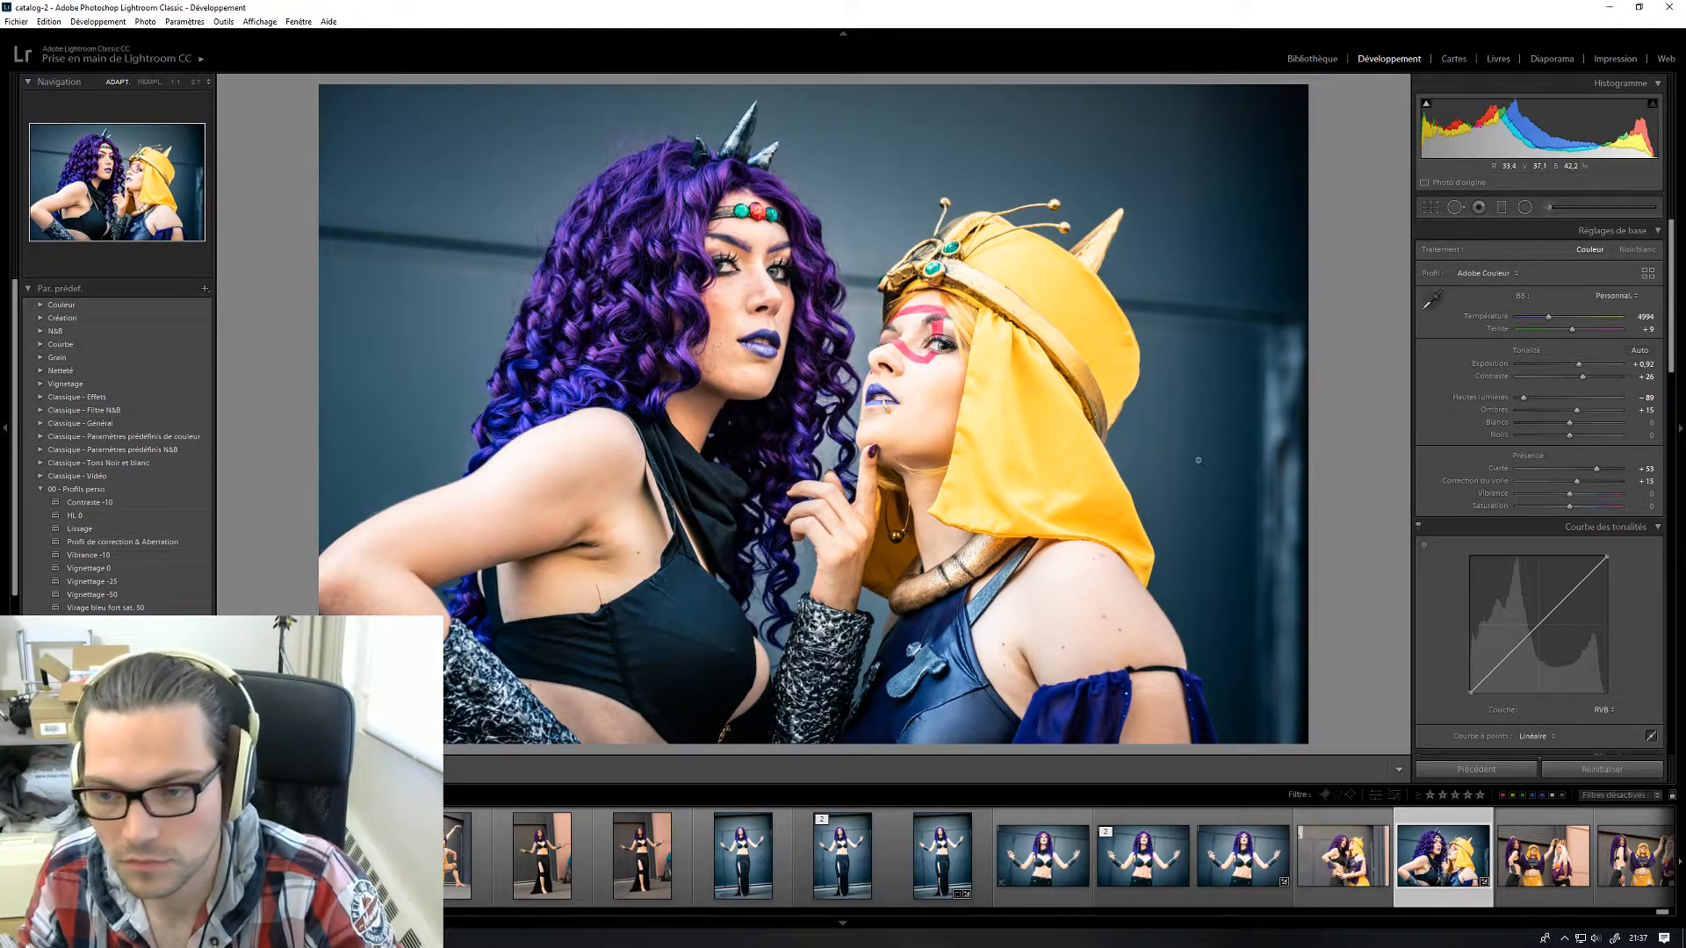
- Add an oval radial filter around the purple-haired cosplayer's head and upper torso with exposure 0.53
{"action": "left_click", "coordinate": [952, 349]}
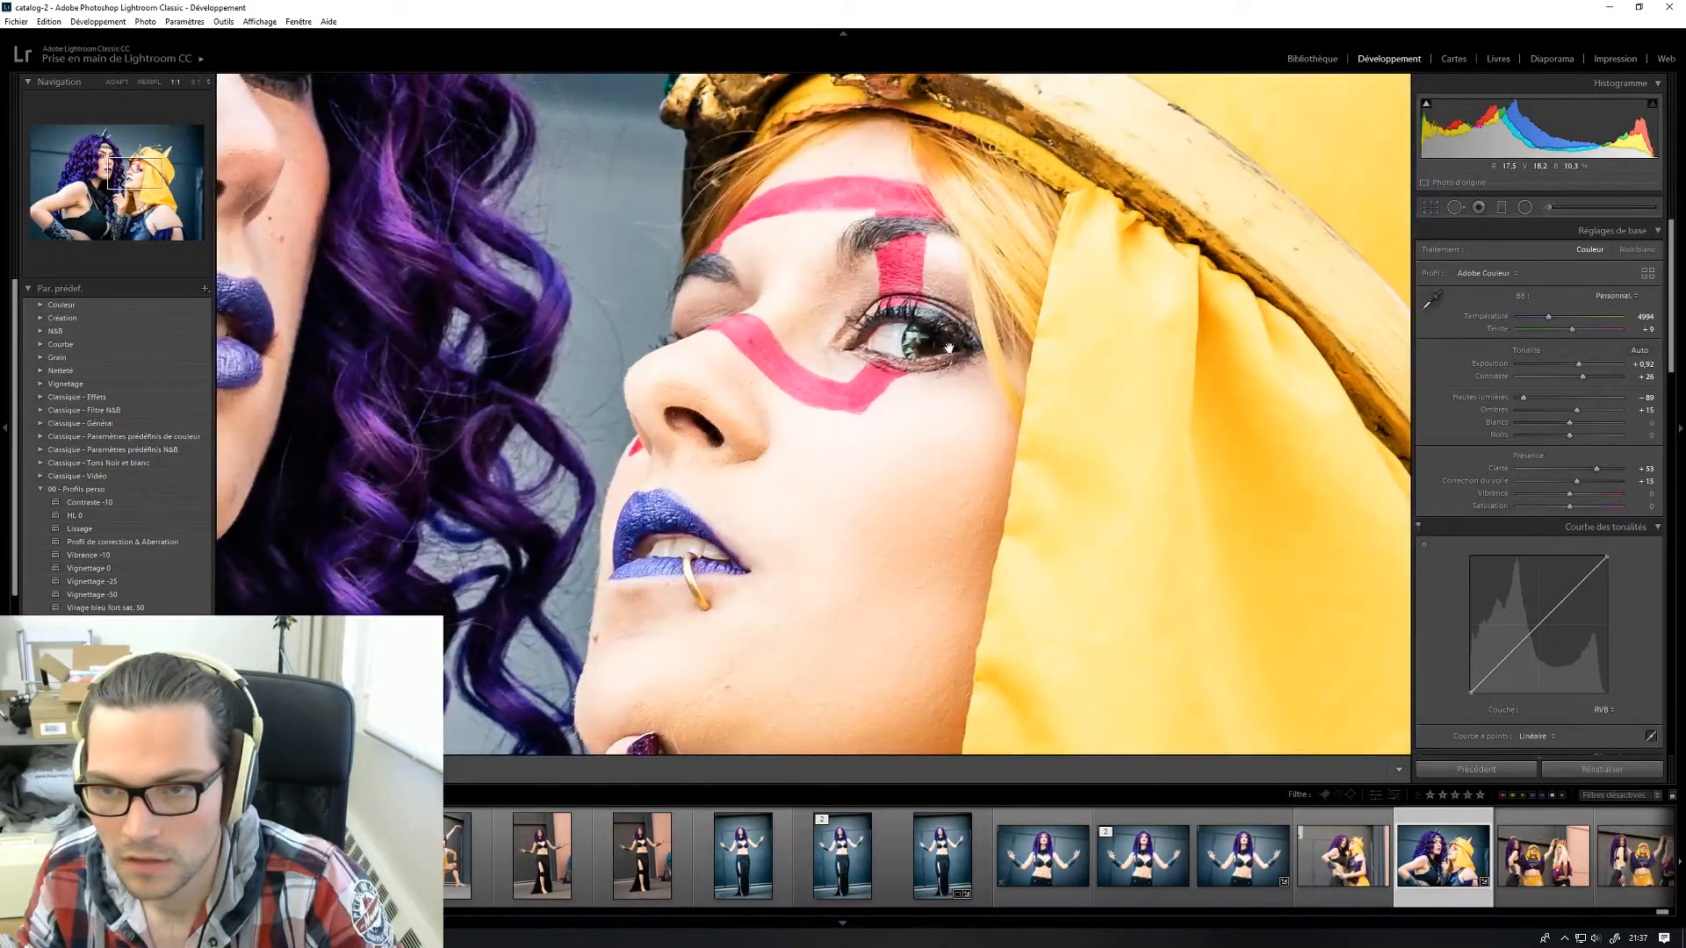
{"action": "left_click_drag", "start_coordinate": [603, 294], "coordinate": [1209, 458]}
{"action": "left_click", "coordinate": [1209, 457]}
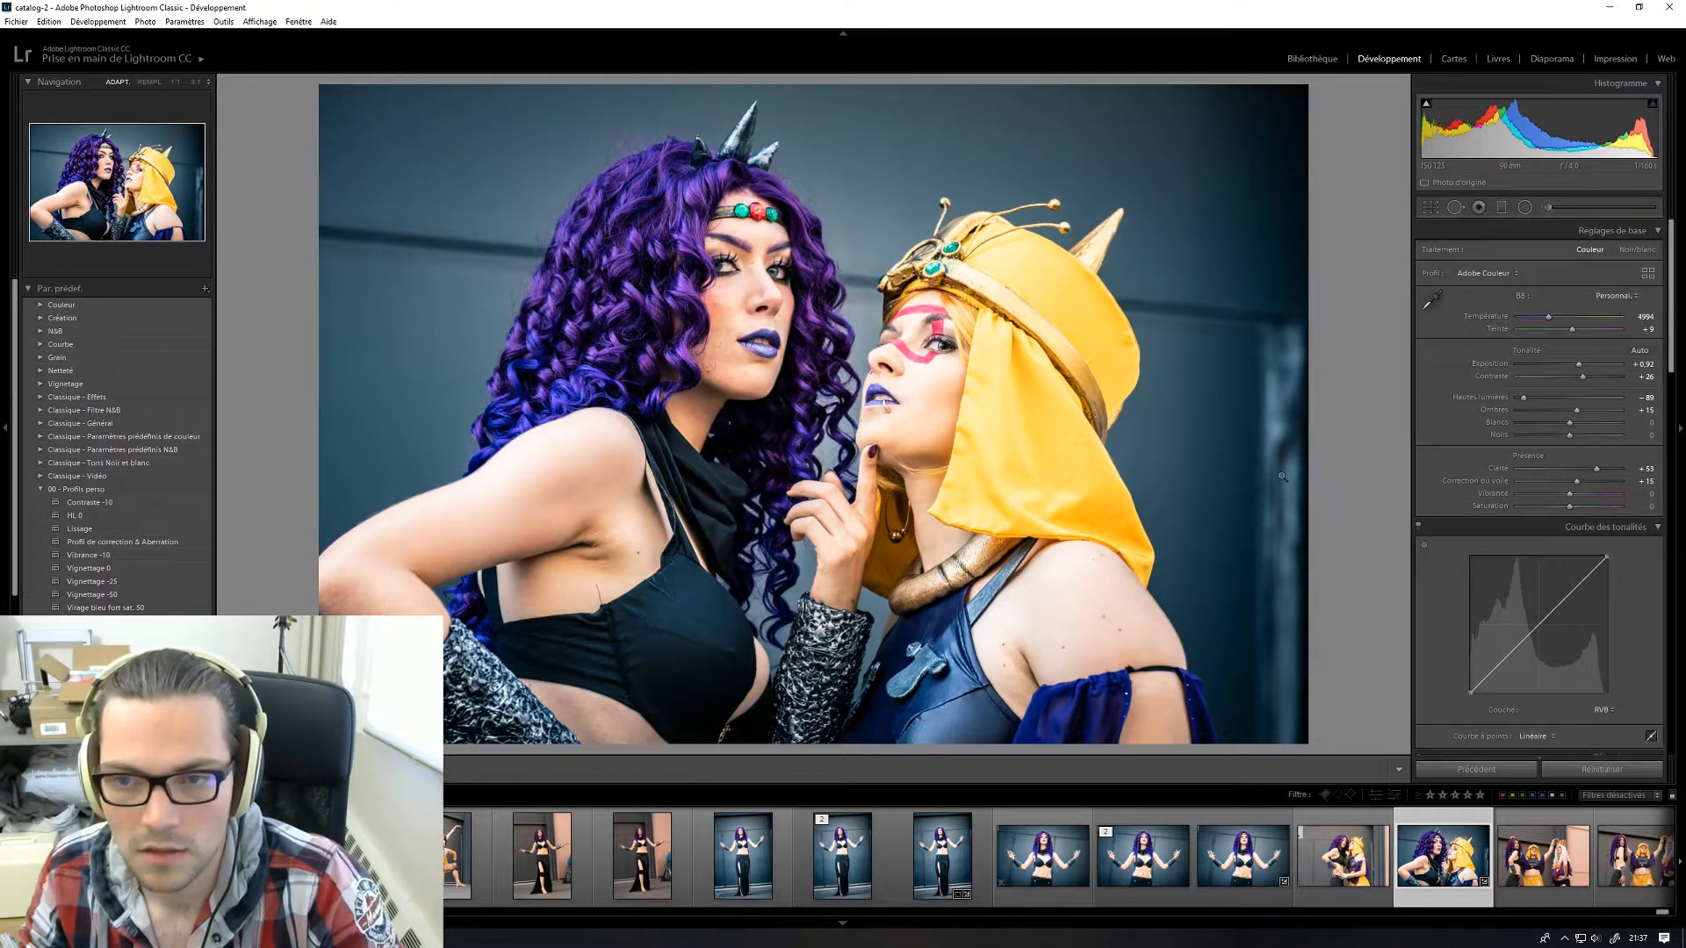
{"action": "left_click", "coordinate": [1524, 208]}
{"action": "left_click_drag", "start_coordinate": [739, 338], "coordinate": [900, 117]}
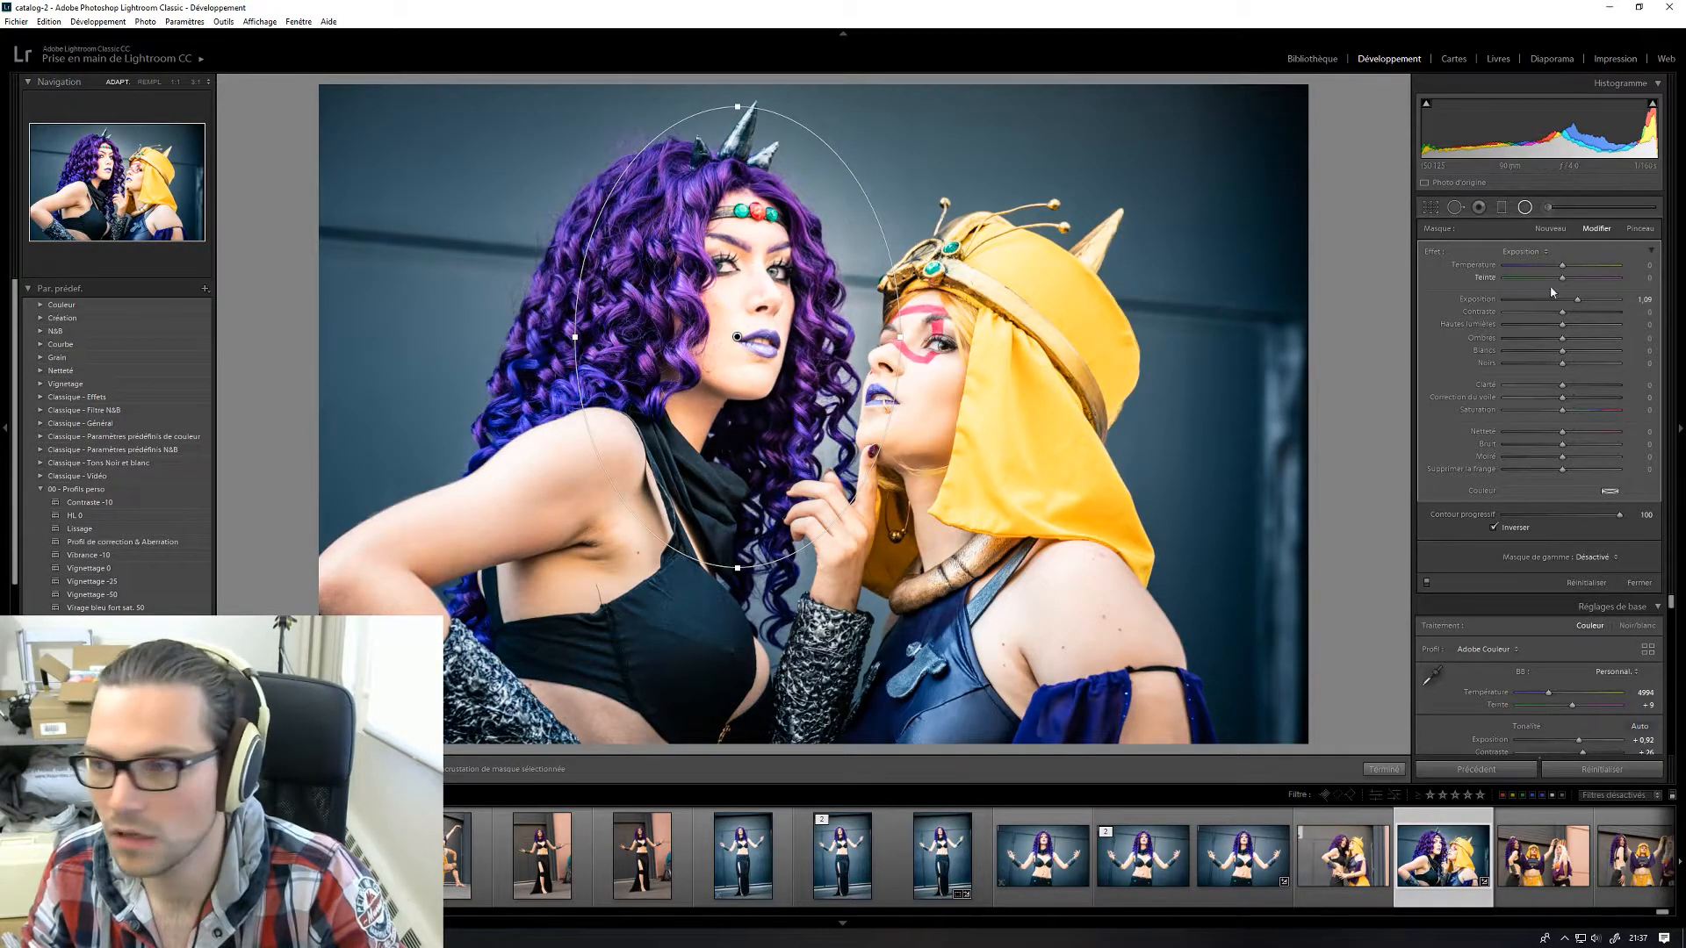
{"action": "left_click_drag", "start_coordinate": [1578, 302], "coordinate": [1570, 302]}
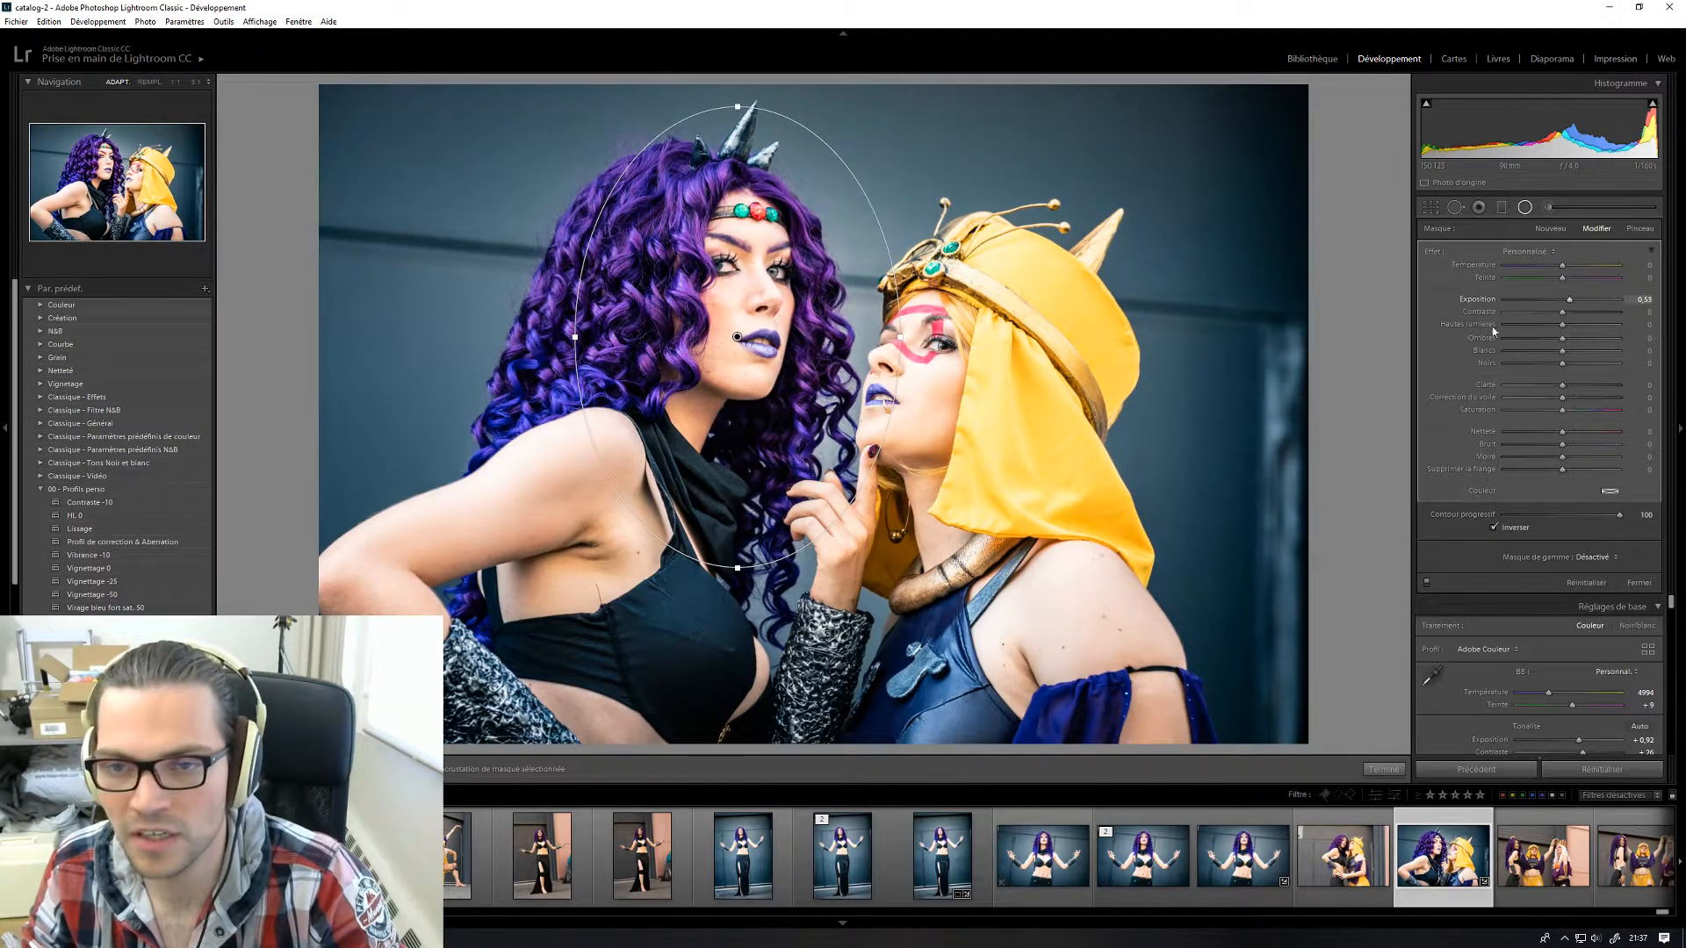
{"action": "left_click_drag", "start_coordinate": [713, 338], "coordinate": [725, 321]}
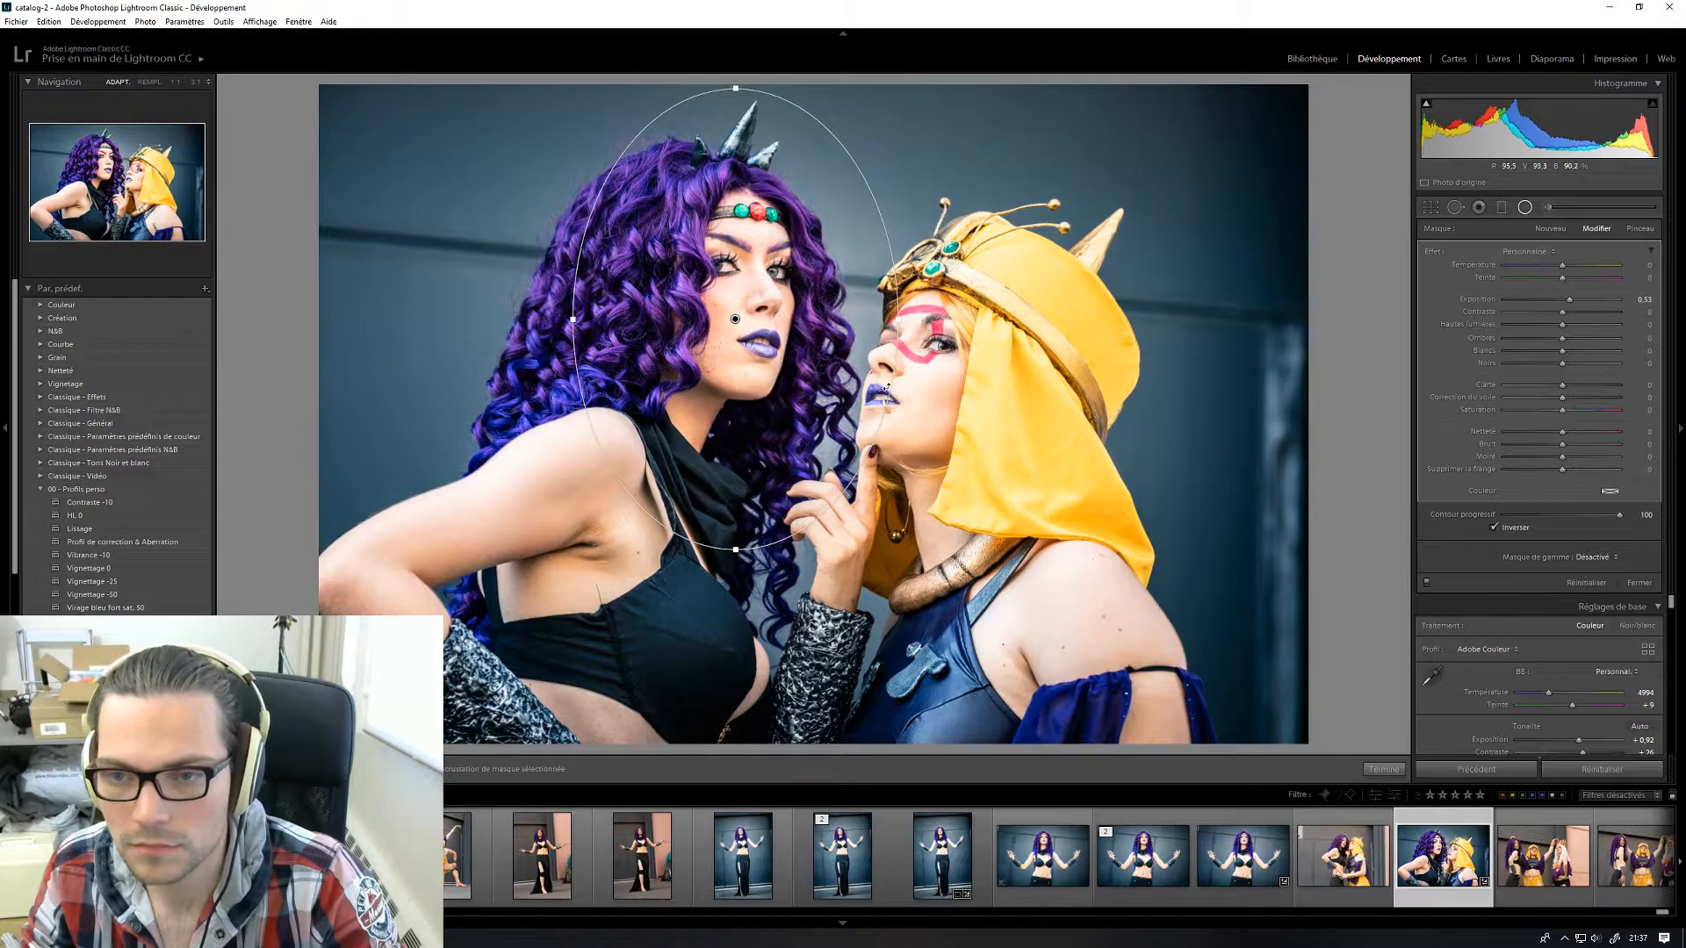
{"action": "left_click", "coordinate": [1383, 769]}
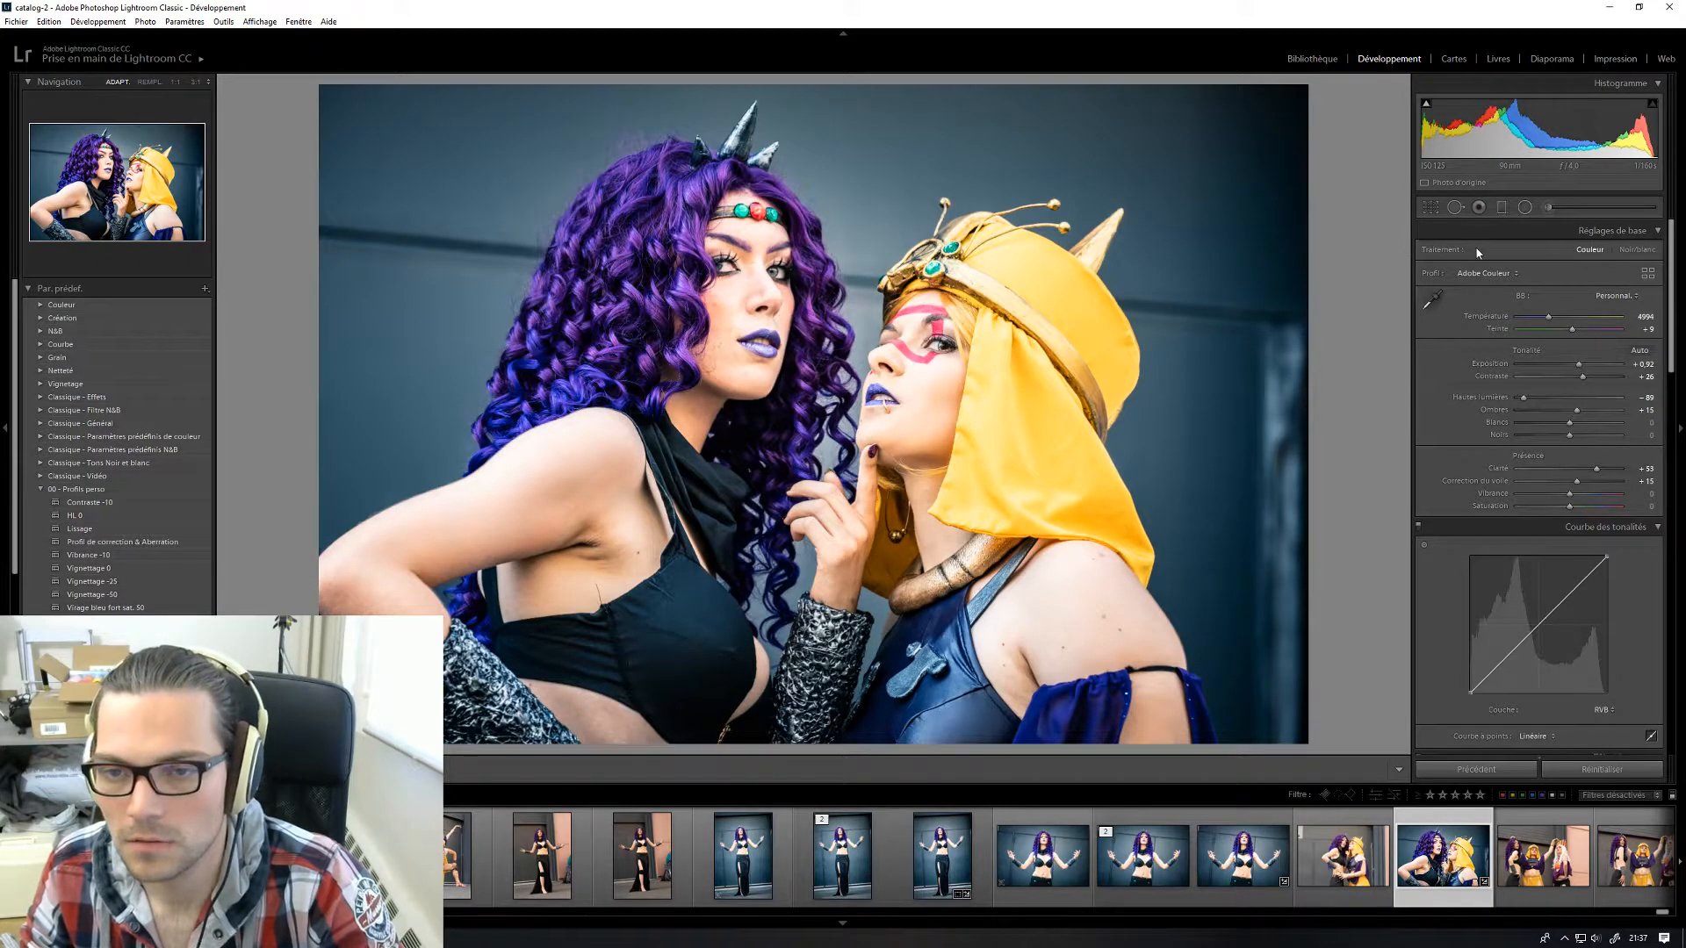
- Raise the exposure of the radial filter on the purple-haired cosplayer to 0.67
{"action": "left_click", "coordinate": [1524, 207]}
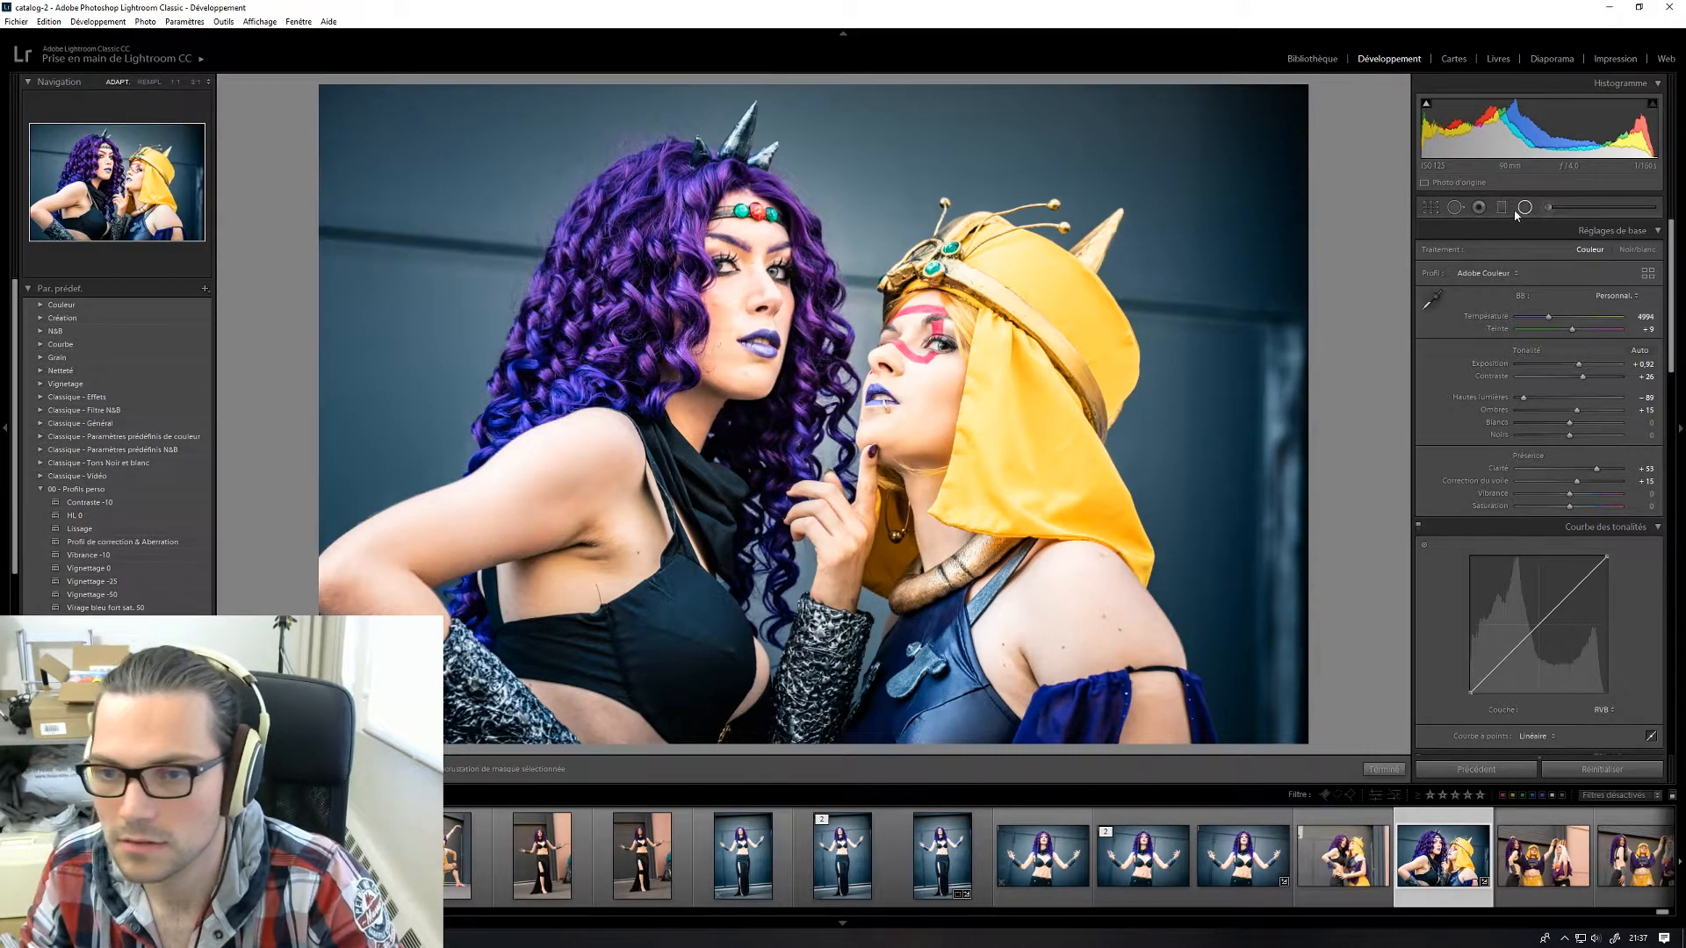
{"action": "left_click", "coordinate": [735, 318]}
{"action": "left_click_drag", "start_coordinate": [1574, 304], "coordinate": [1576, 303]}
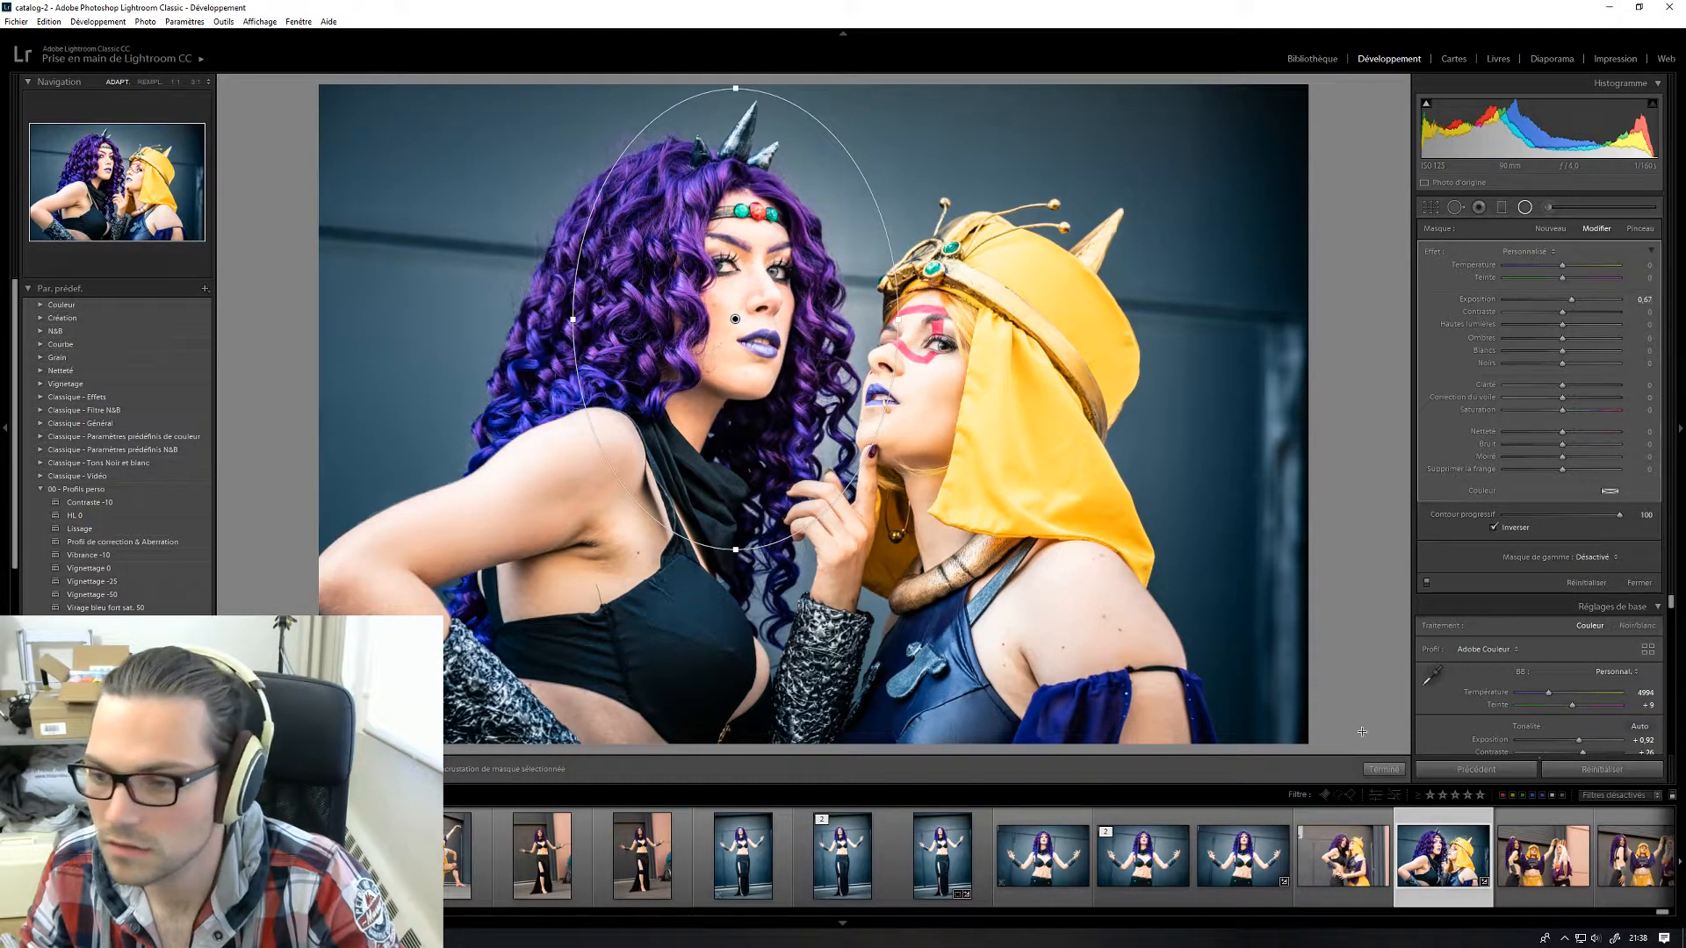
{"action": "left_click", "coordinate": [1383, 769]}
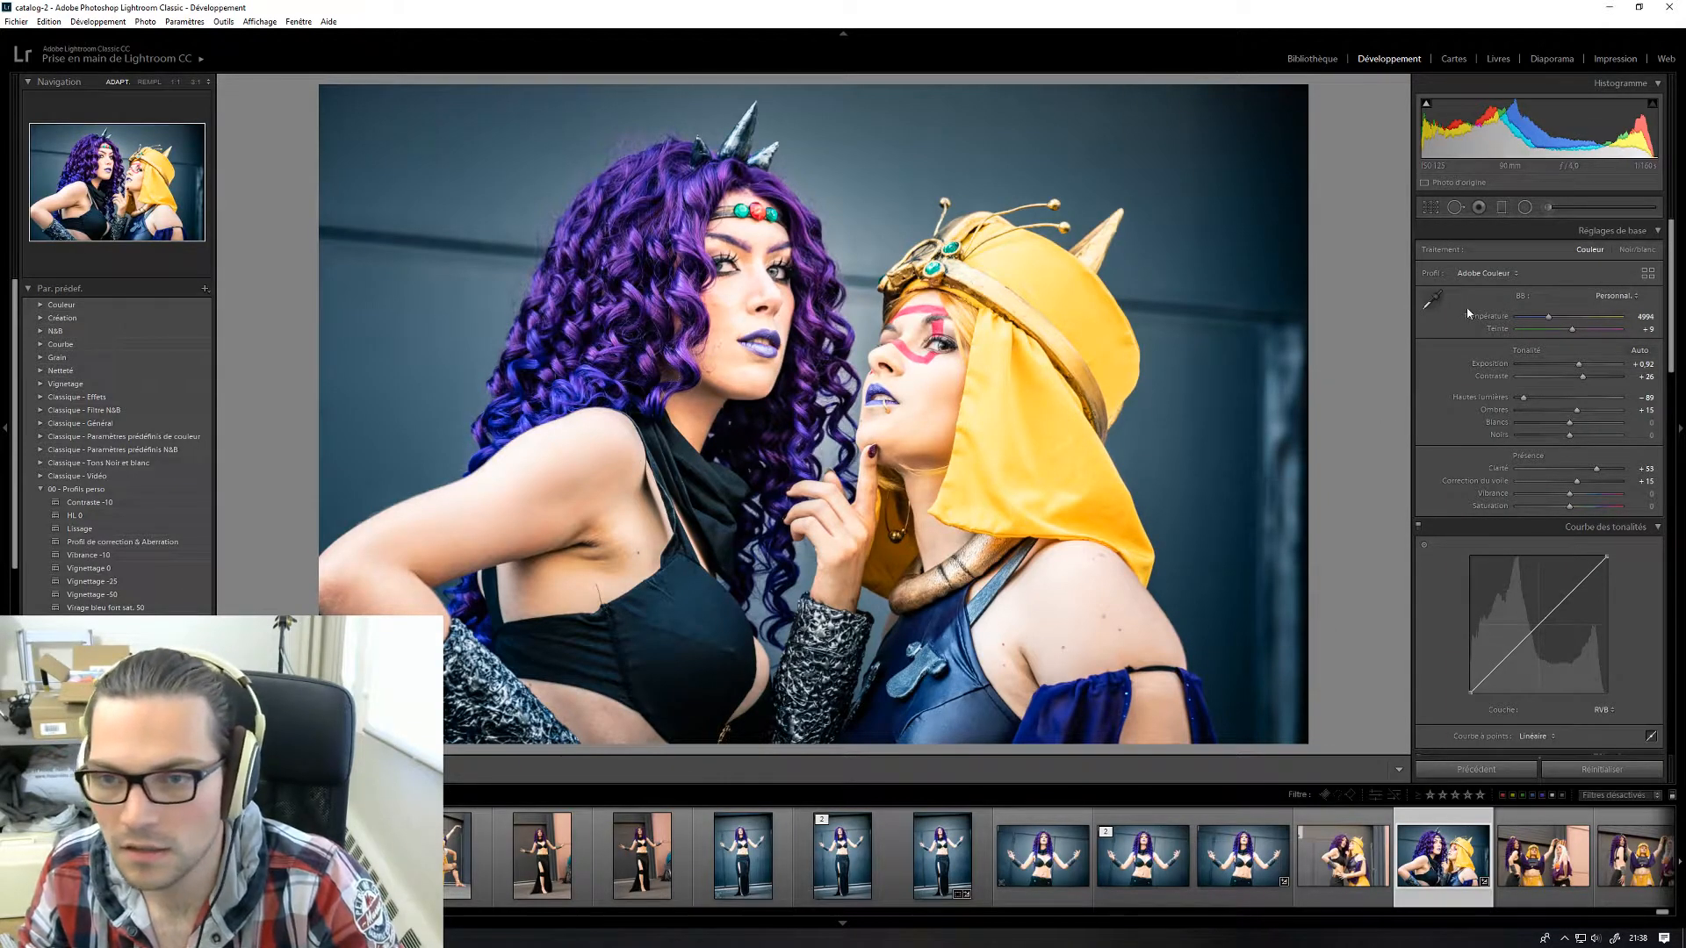
- Crop the two-person close-up to a 1.85 x 1 ratio, keeping both heads and the horns in frame
{"action": "left_click", "coordinate": [1431, 207]}
{"action": "left_click", "coordinate": [1617, 253]}
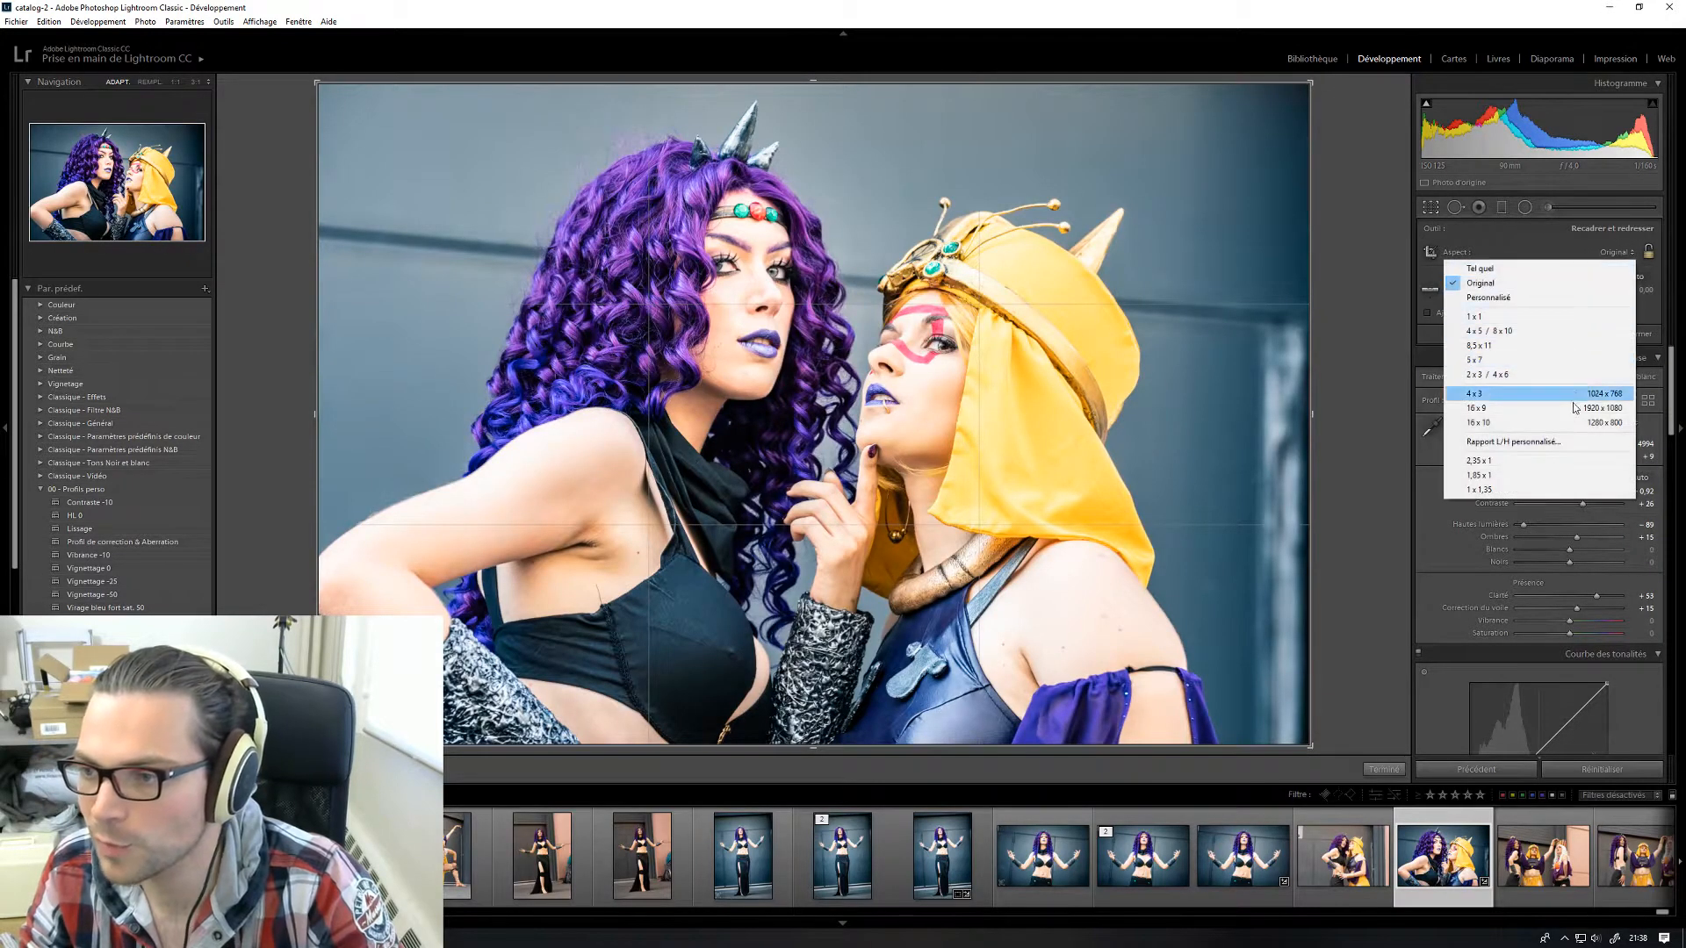
{"action": "left_click", "coordinate": [1563, 475]}
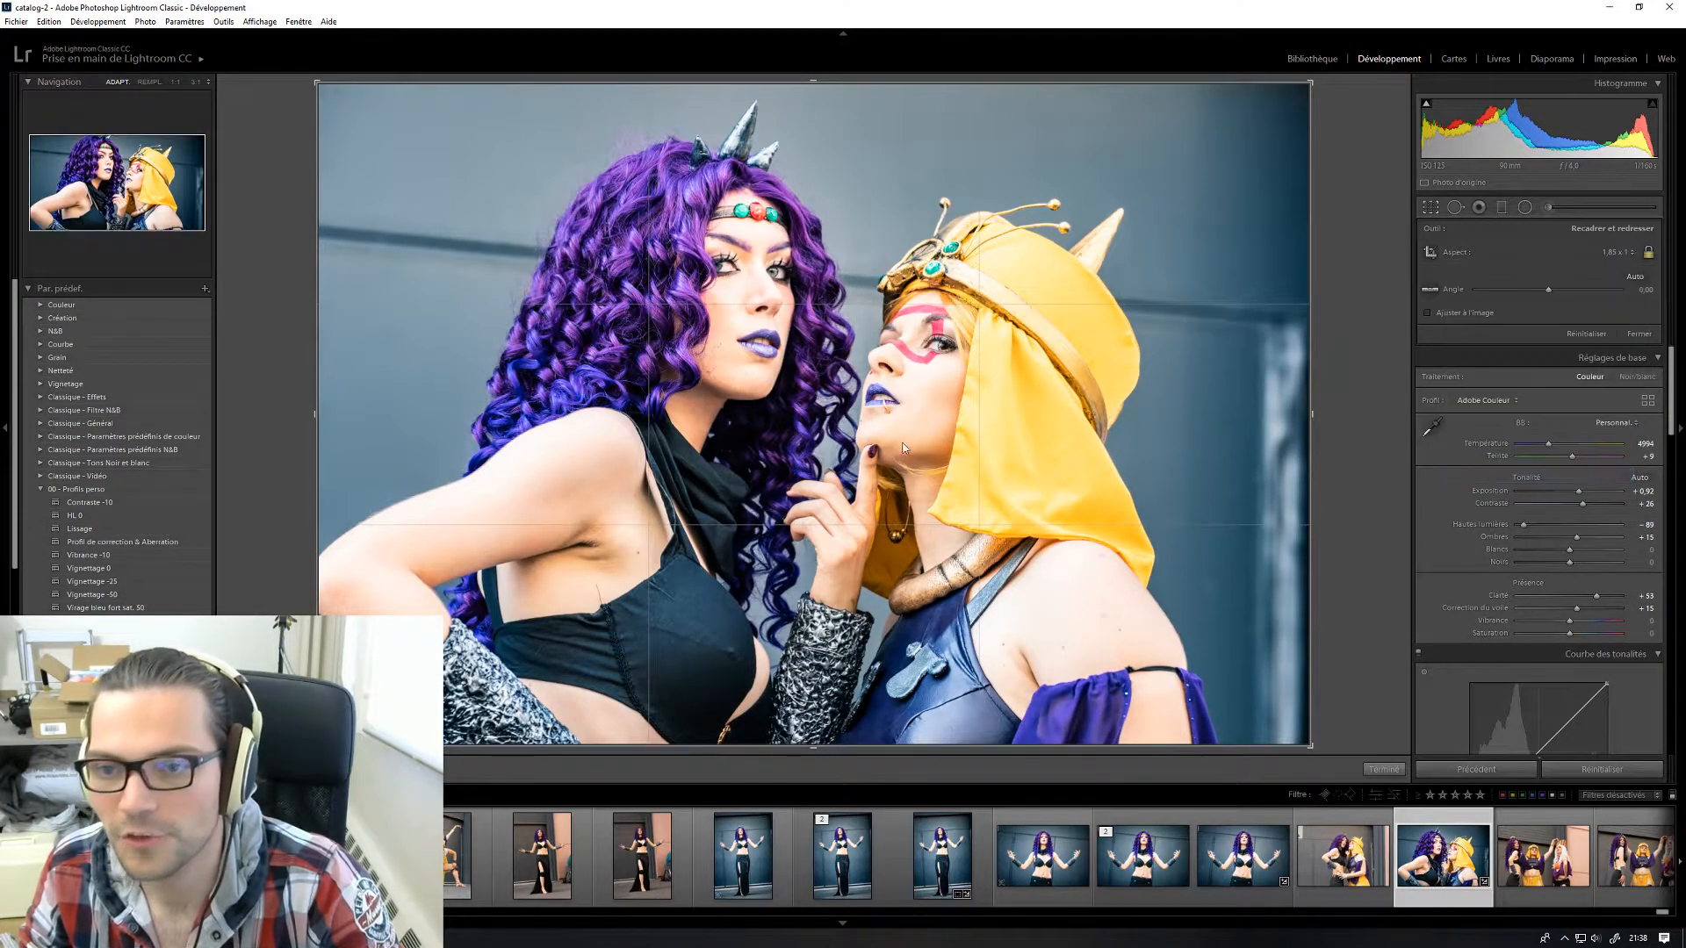
{"action": "left_click_drag", "start_coordinate": [956, 399], "coordinate": [1036, 460]}
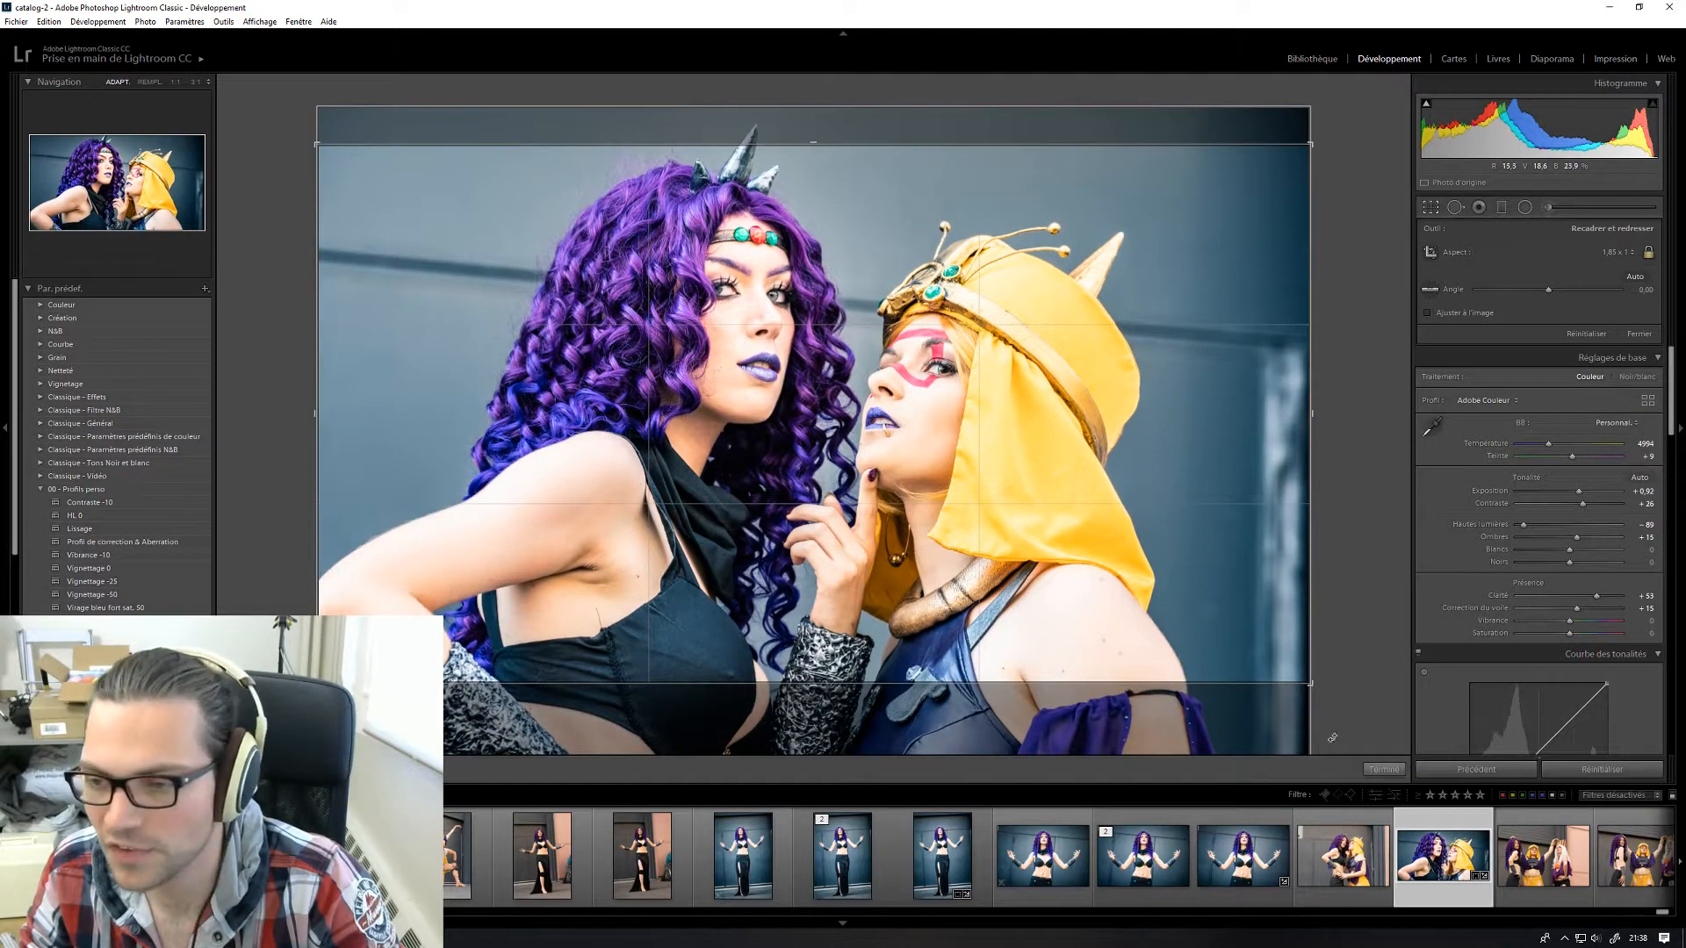
{"action": "left_click", "coordinate": [1383, 769]}
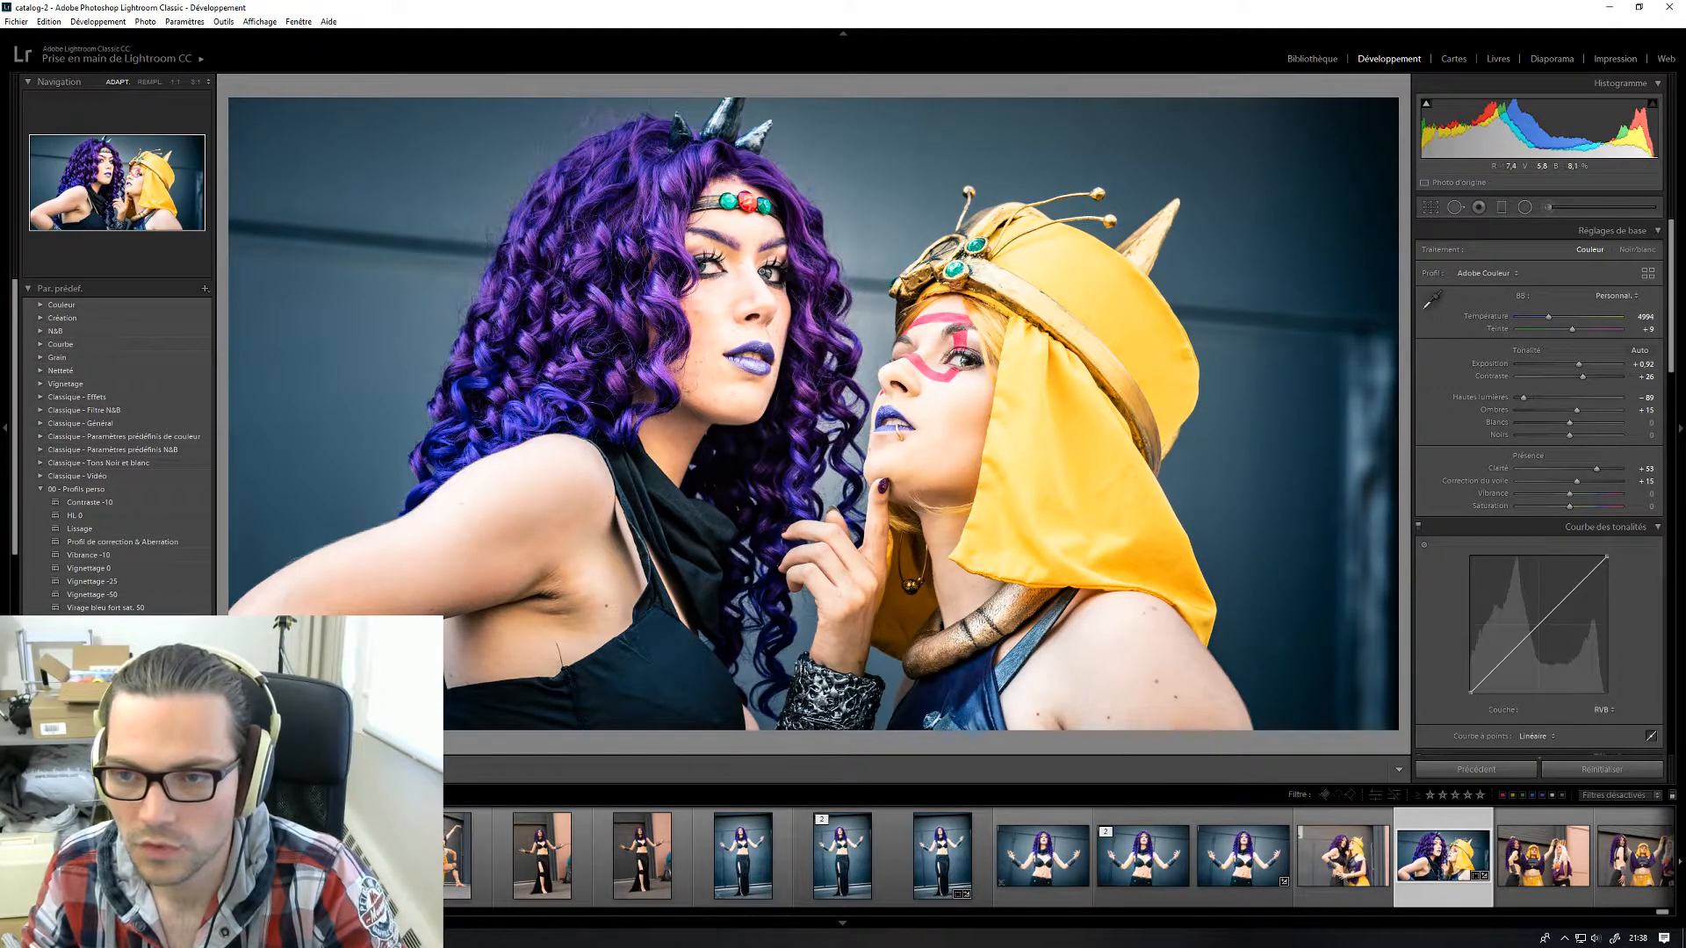
- Examine the eyes and skin of both cosplayers at full magnification
{"action": "left_click", "coordinate": [763, 272]}
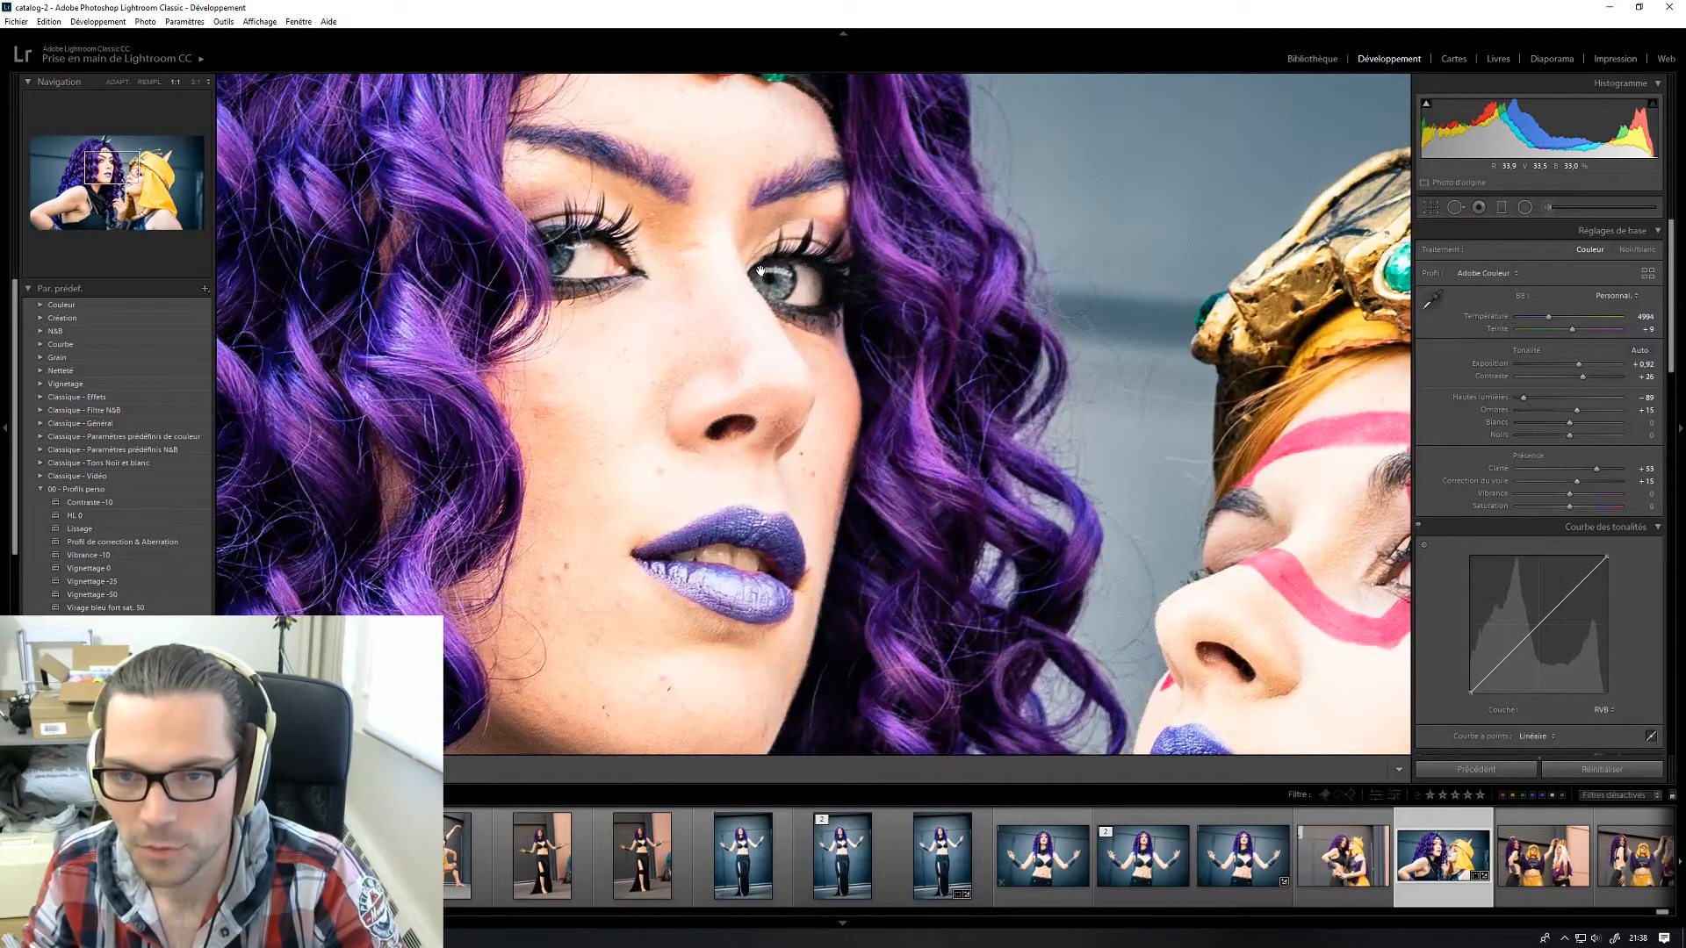
{"action": "left_click", "coordinate": [799, 304]}
{"action": "left_click", "coordinate": [969, 370]}
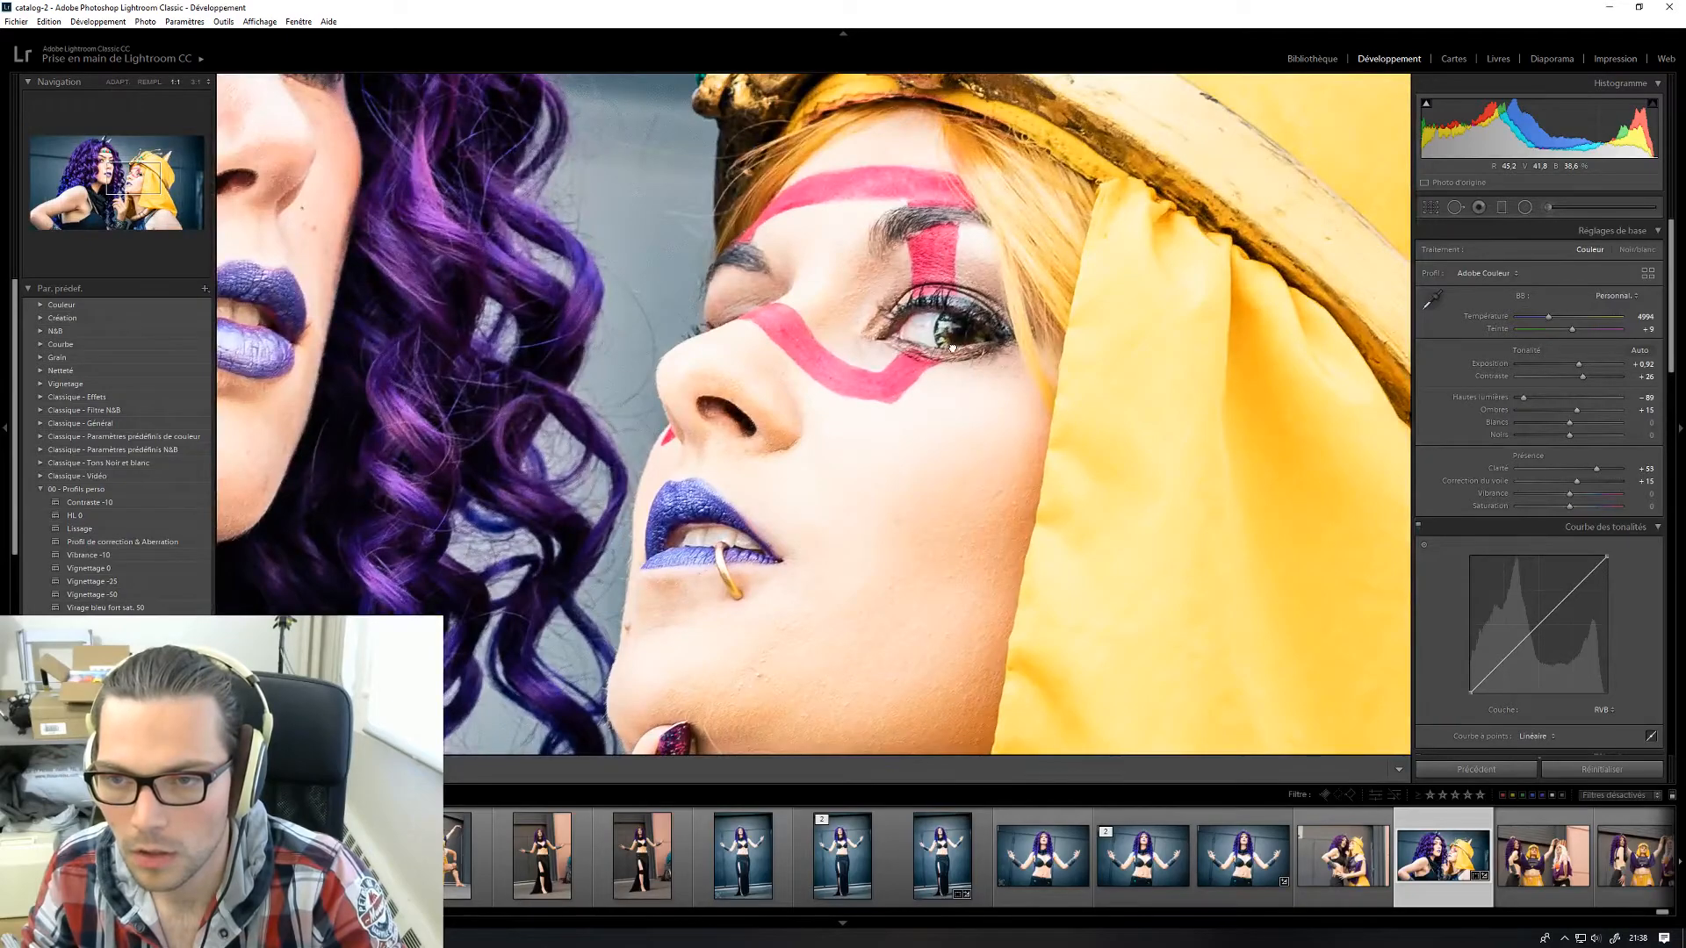
{"action": "left_click", "coordinate": [953, 346]}
{"action": "left_click", "coordinate": [711, 279]}
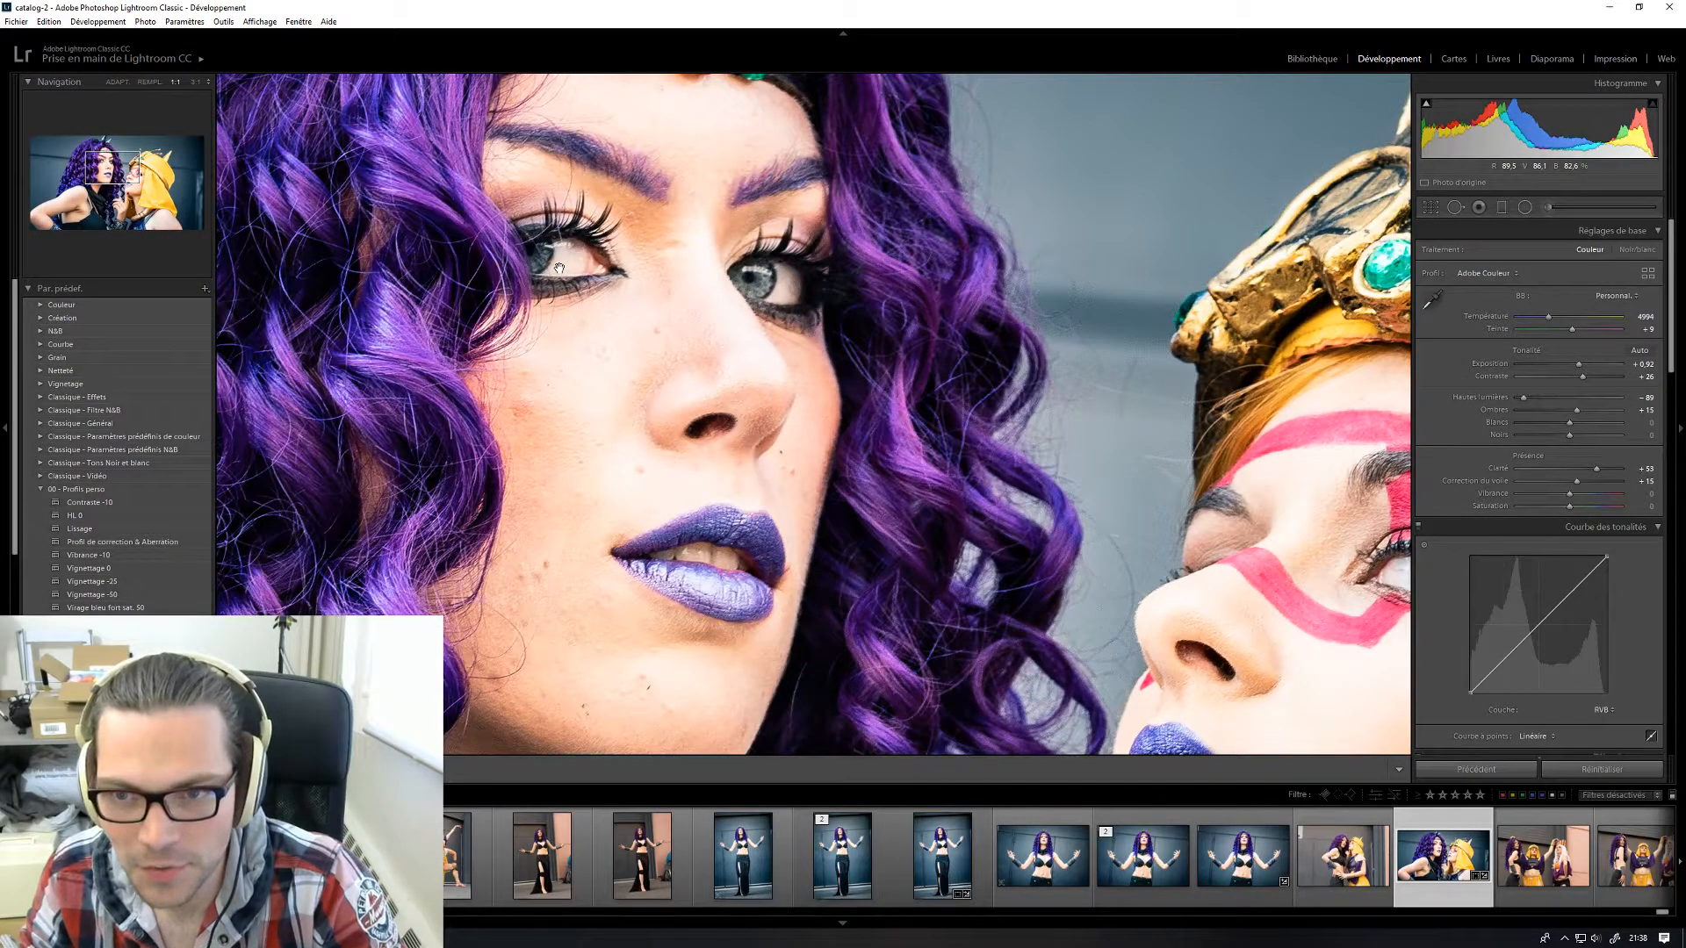
{"action": "left_click_drag", "start_coordinate": [1223, 513], "coordinate": [1103, 505]}
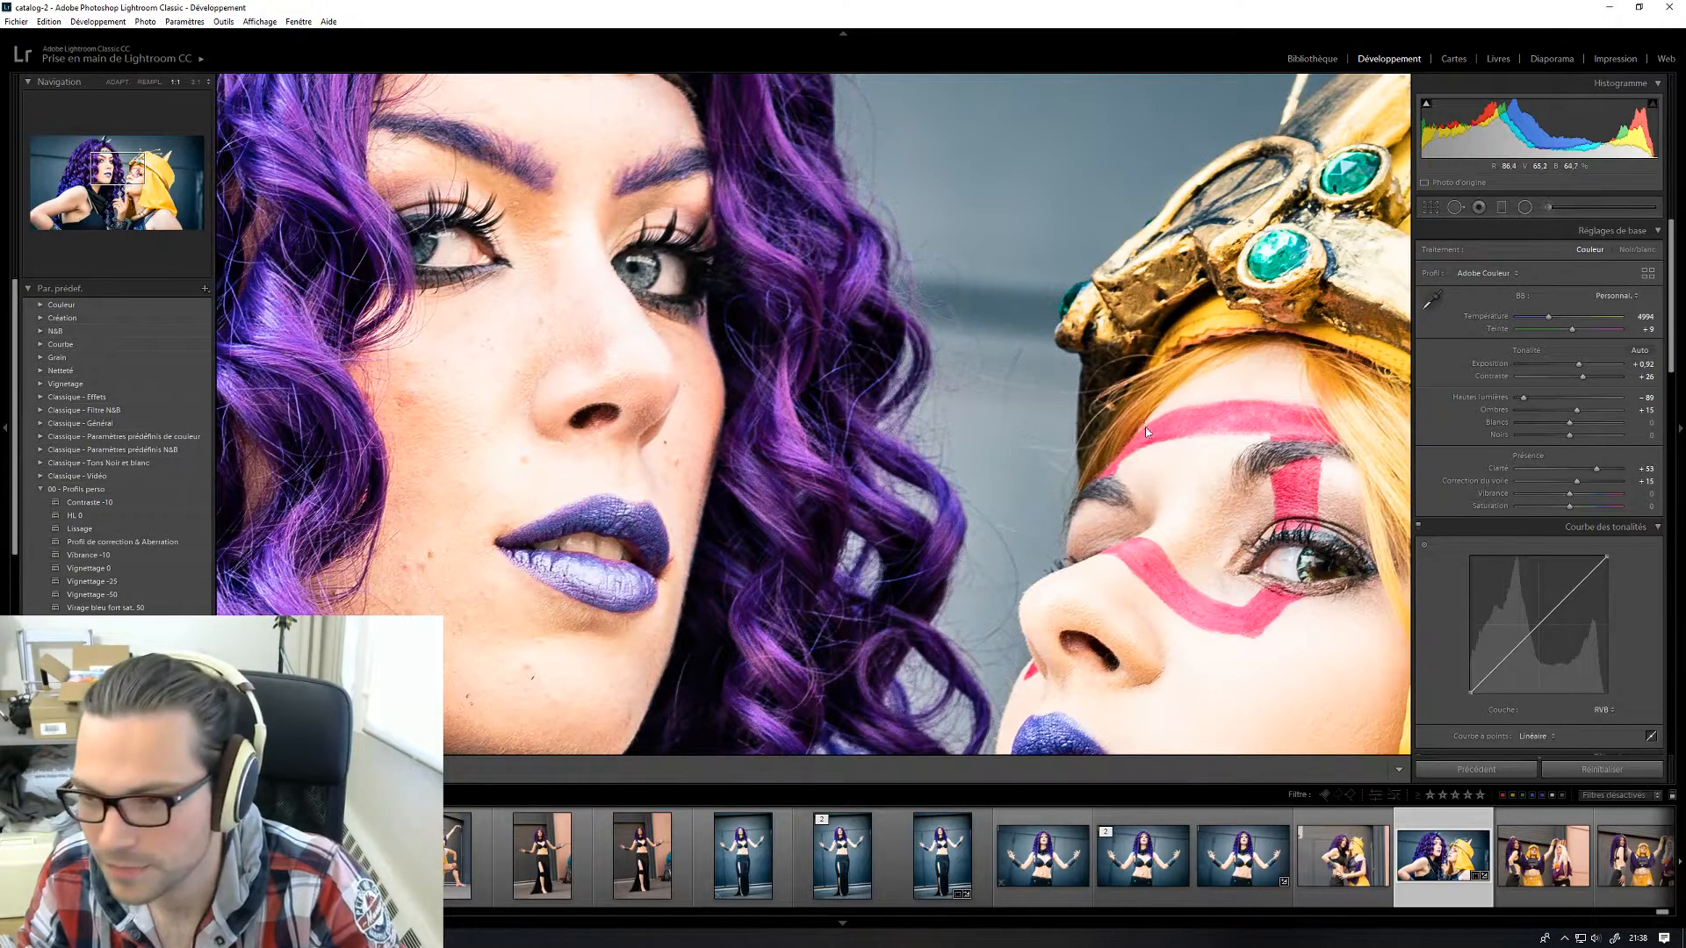
{"action": "left_click", "coordinate": [1234, 471]}
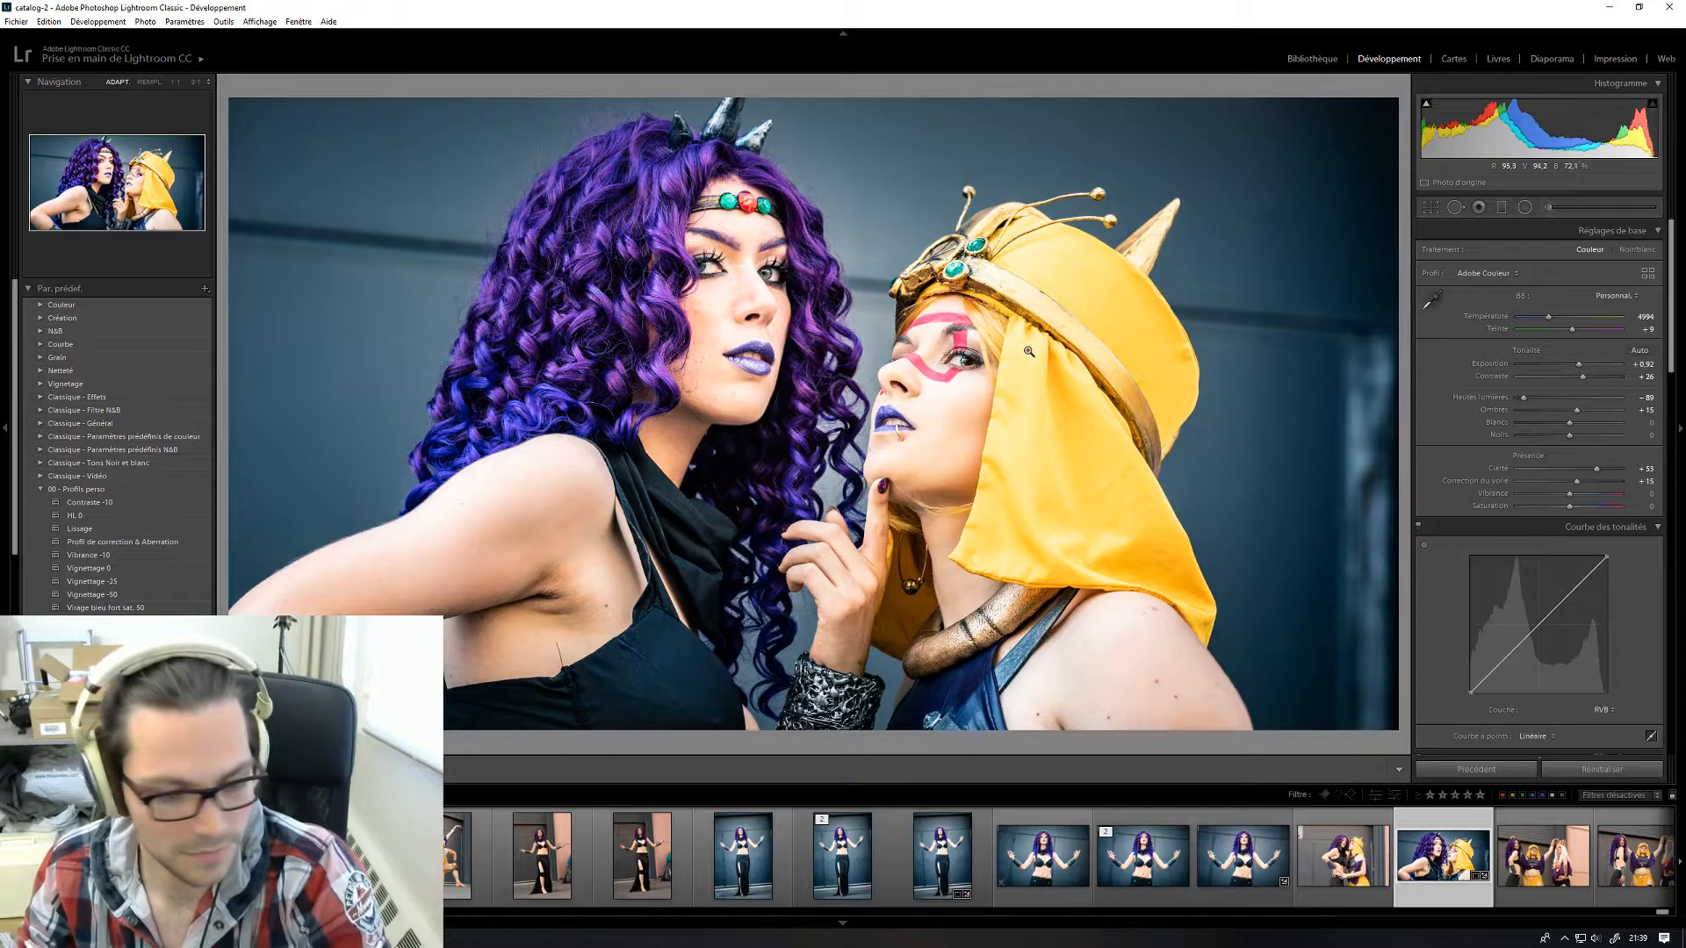
- Export the cropped two-person close-up as a JPEG at quality 100 to the 2018-JapanExpo subfolder
{"action": "key", "text": "ctrl+shift+e"}
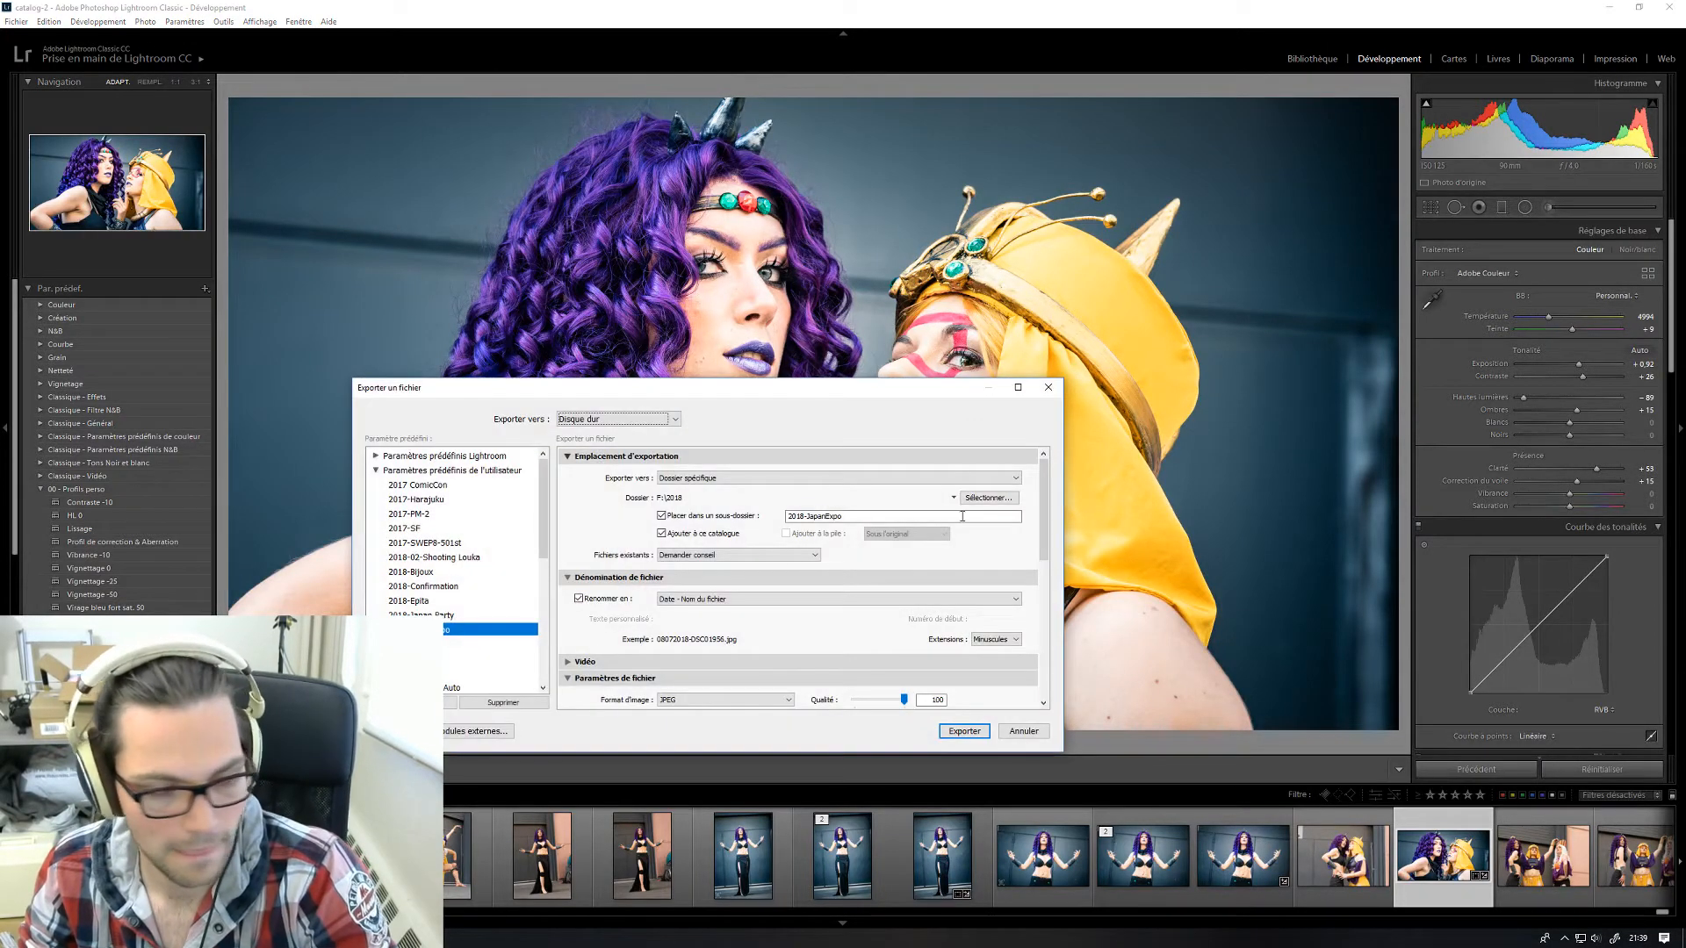
{"action": "left_click", "coordinate": [965, 731]}
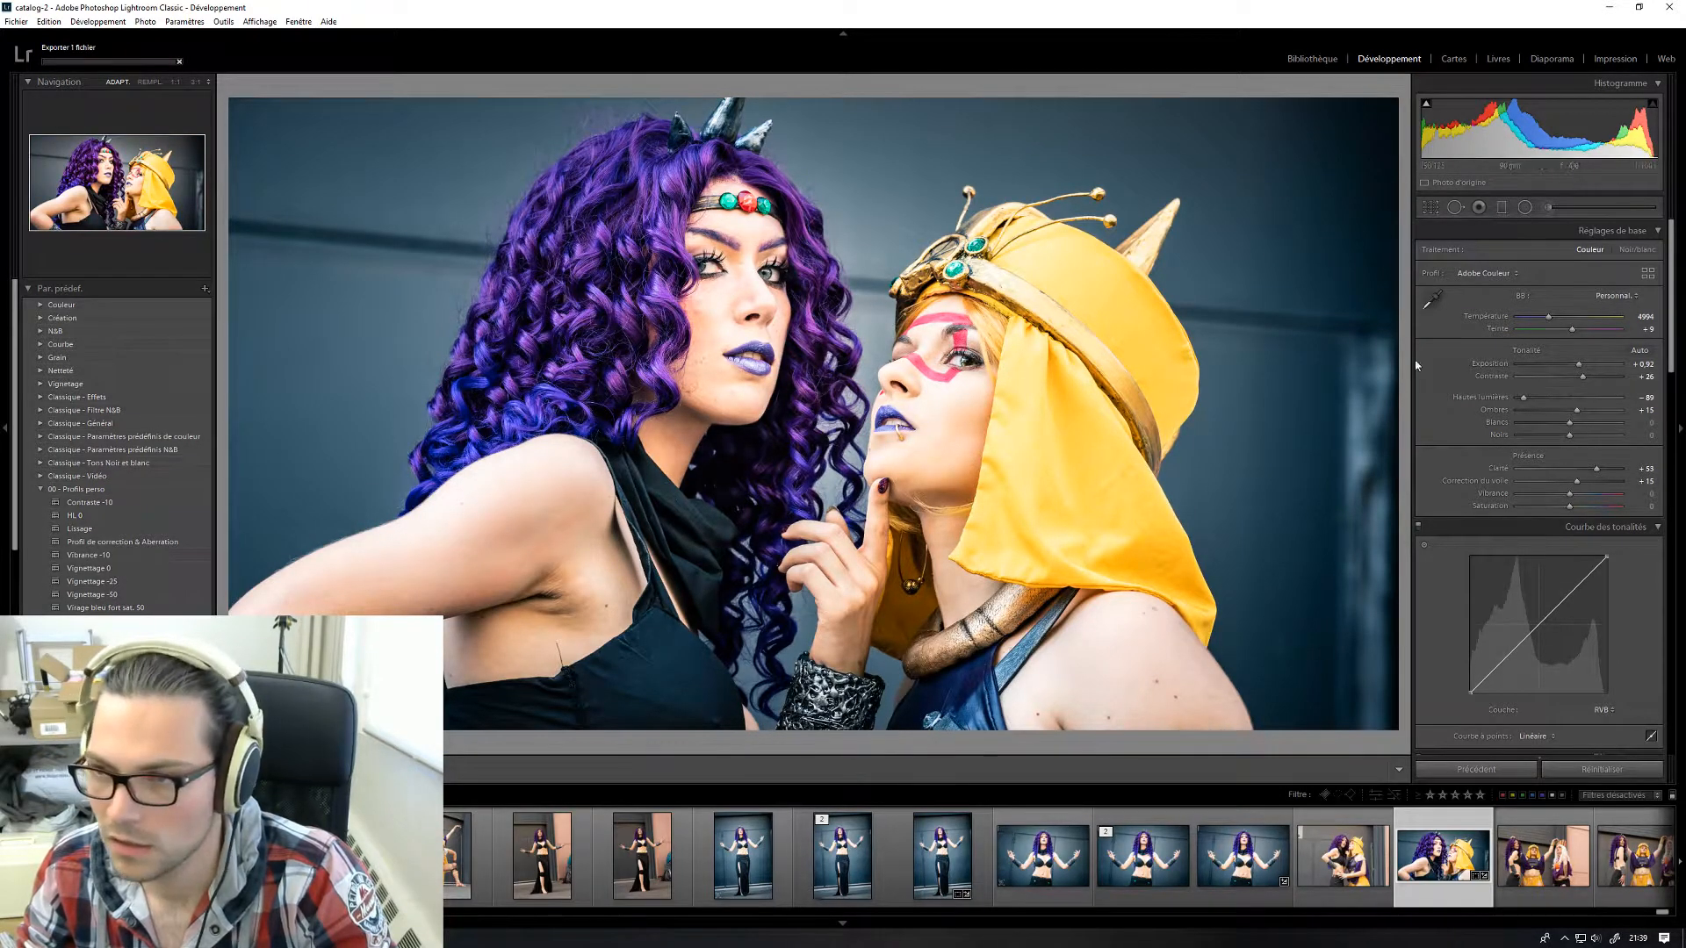
{"action": "left_click", "coordinate": [1438, 212]}
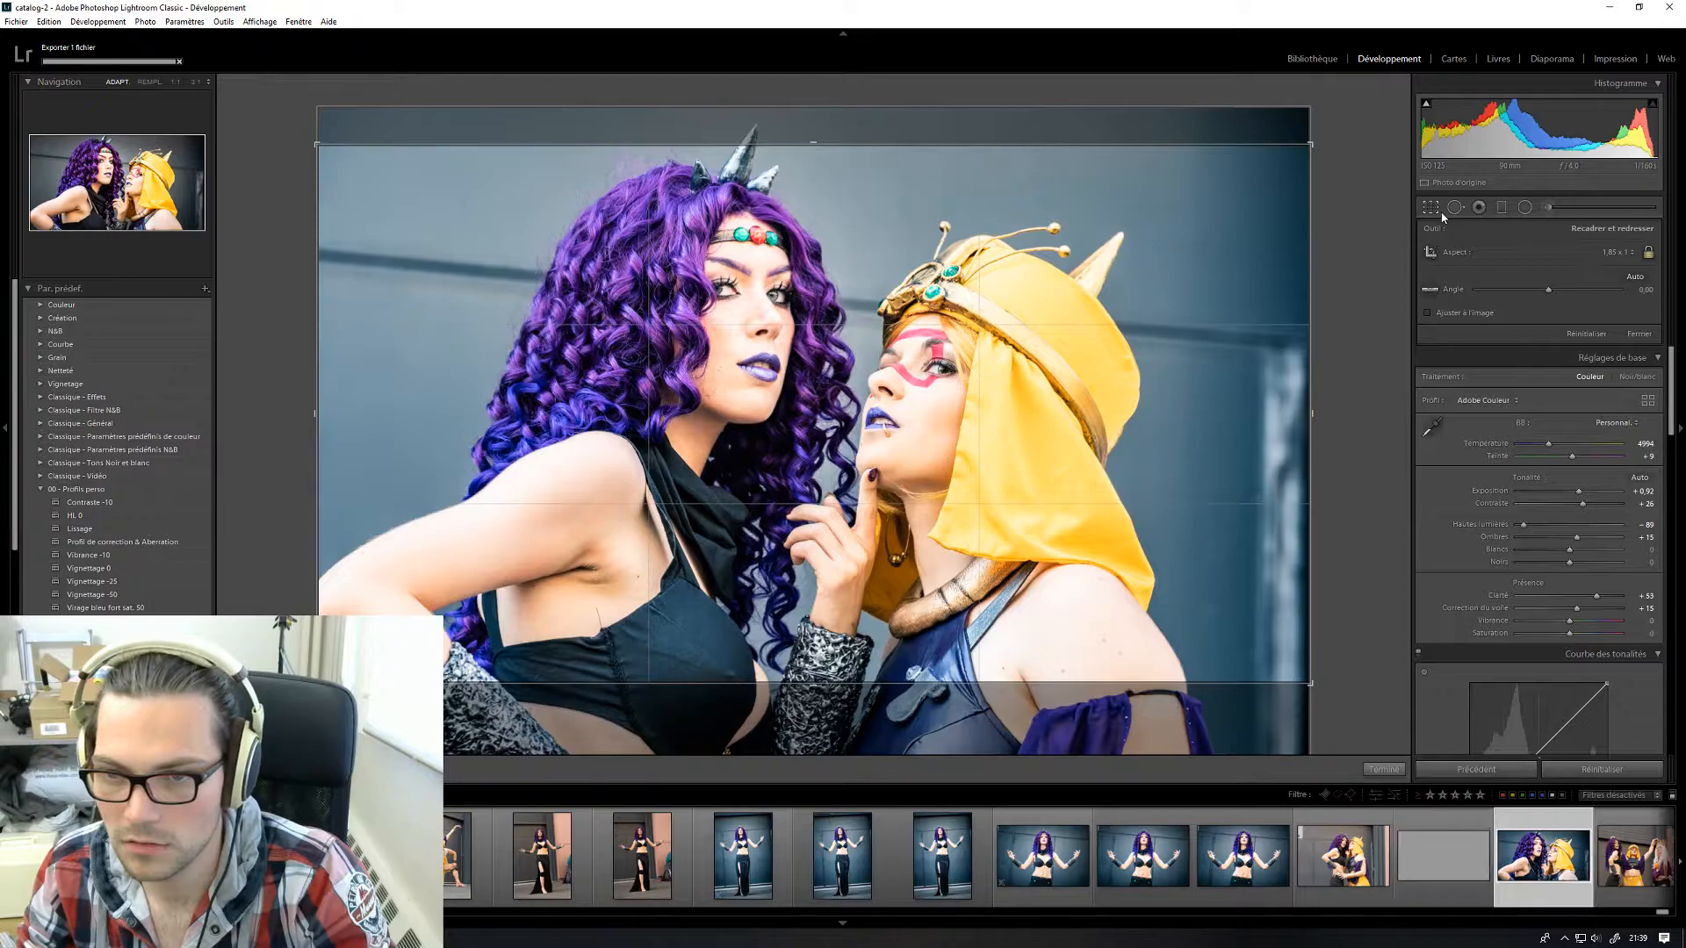
{"action": "left_click", "coordinate": [1438, 213]}
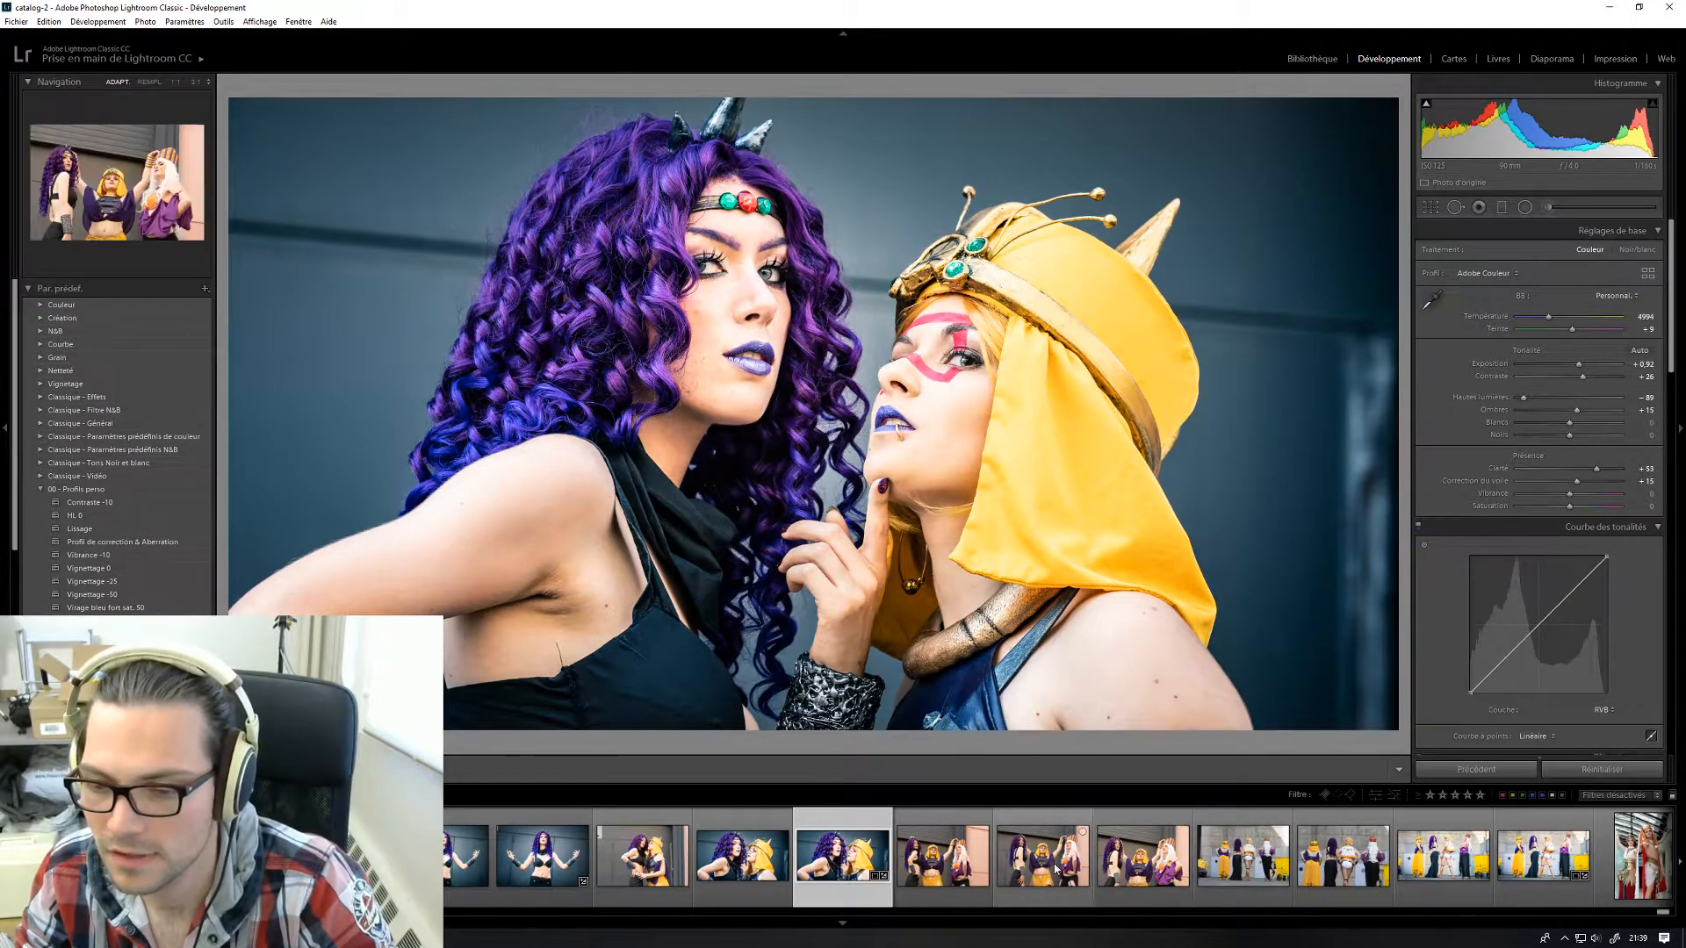
- Open the full-length photo of the pink-haired cosplayer with the sword in front of the containers
{"action": "scroll", "coordinate": [1010, 878], "scroll_direction": "up", "scroll_amount": 5}
{"action": "scroll", "coordinate": [984, 854], "scroll_direction": "up", "scroll_amount": 8}
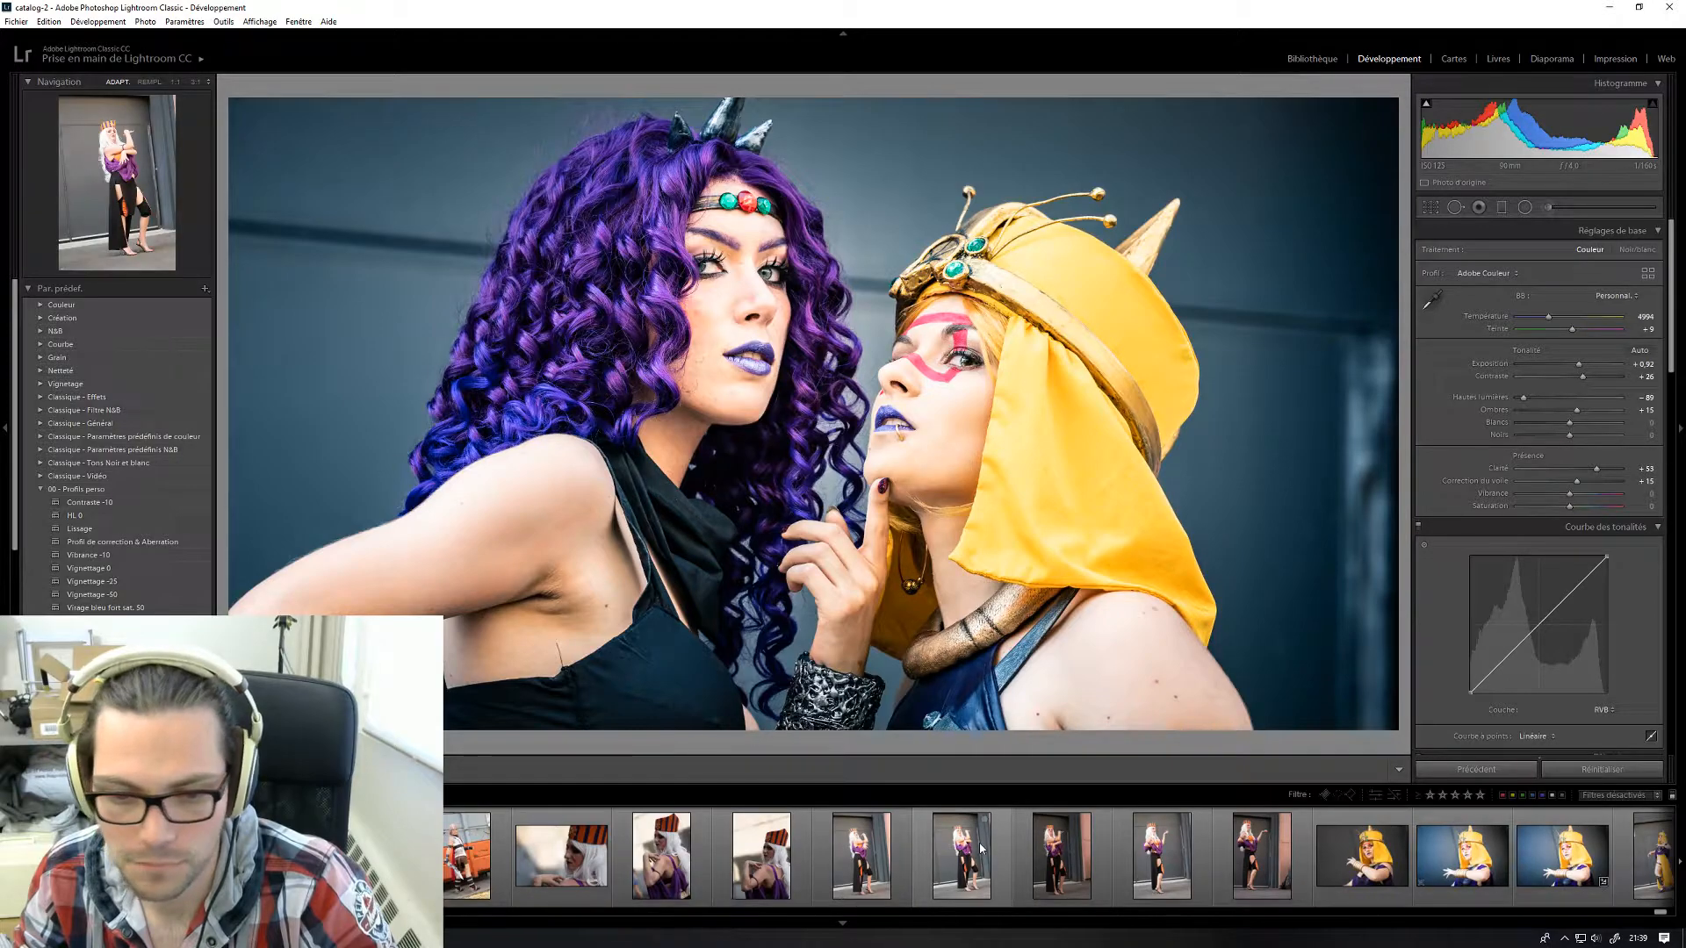
{"action": "scroll", "coordinate": [979, 847], "scroll_direction": "up", "scroll_amount": 5}
{"action": "scroll", "coordinate": [973, 843], "scroll_direction": "up", "scroll_amount": 5}
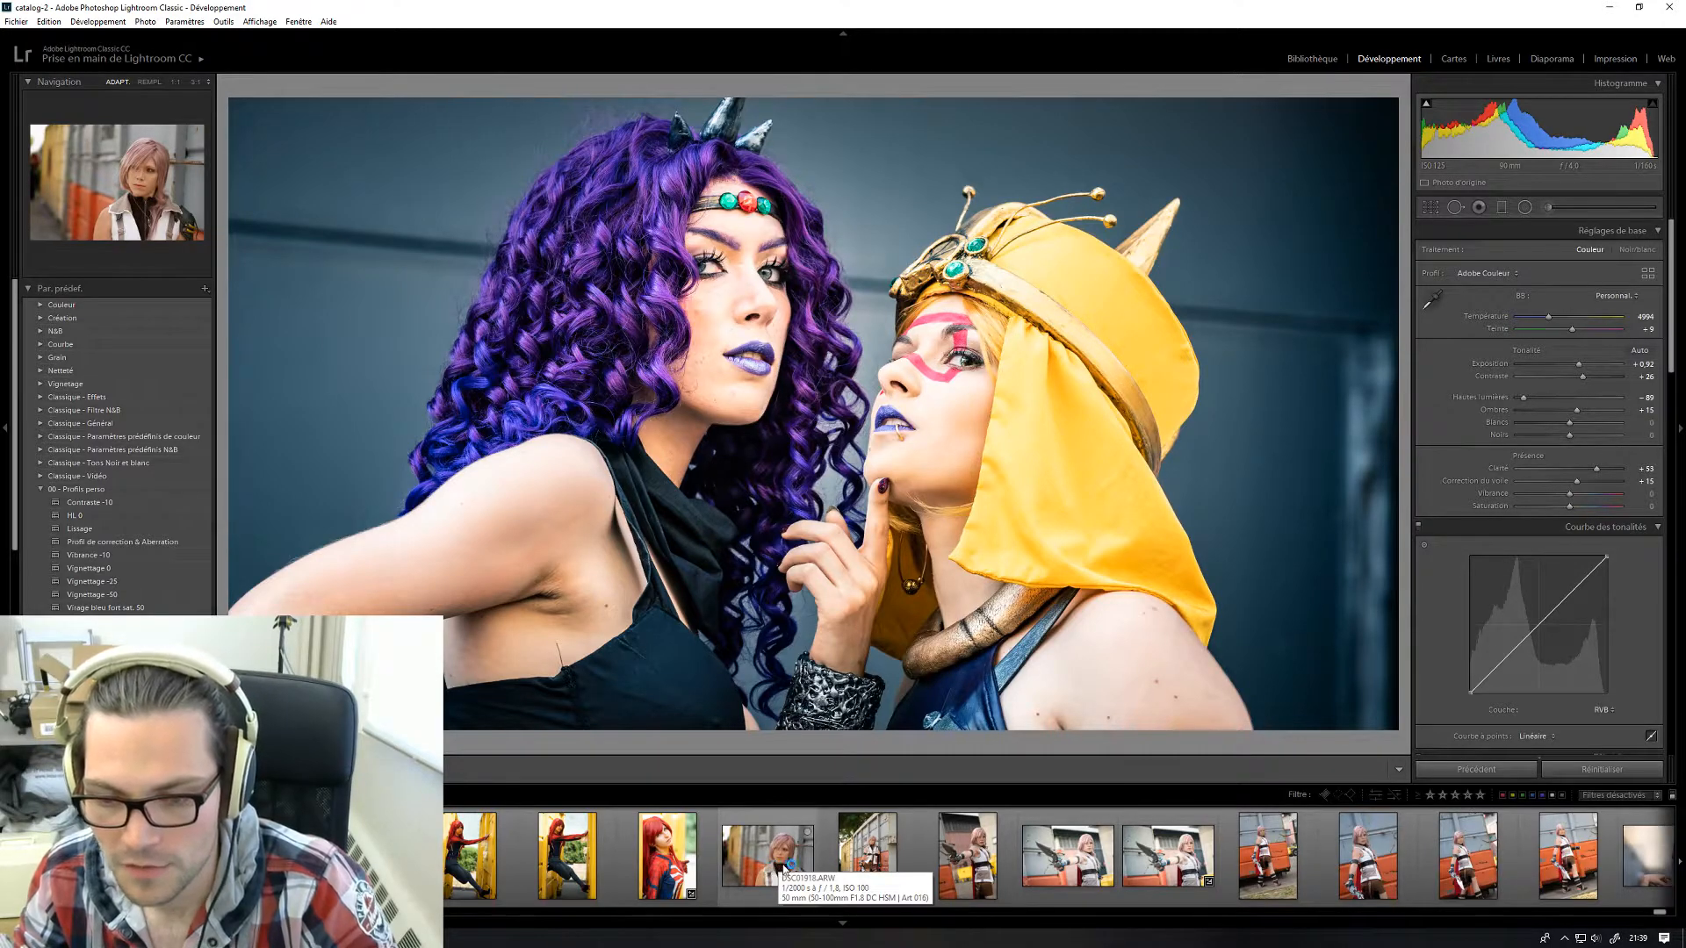
{"action": "left_click", "coordinate": [889, 862]}
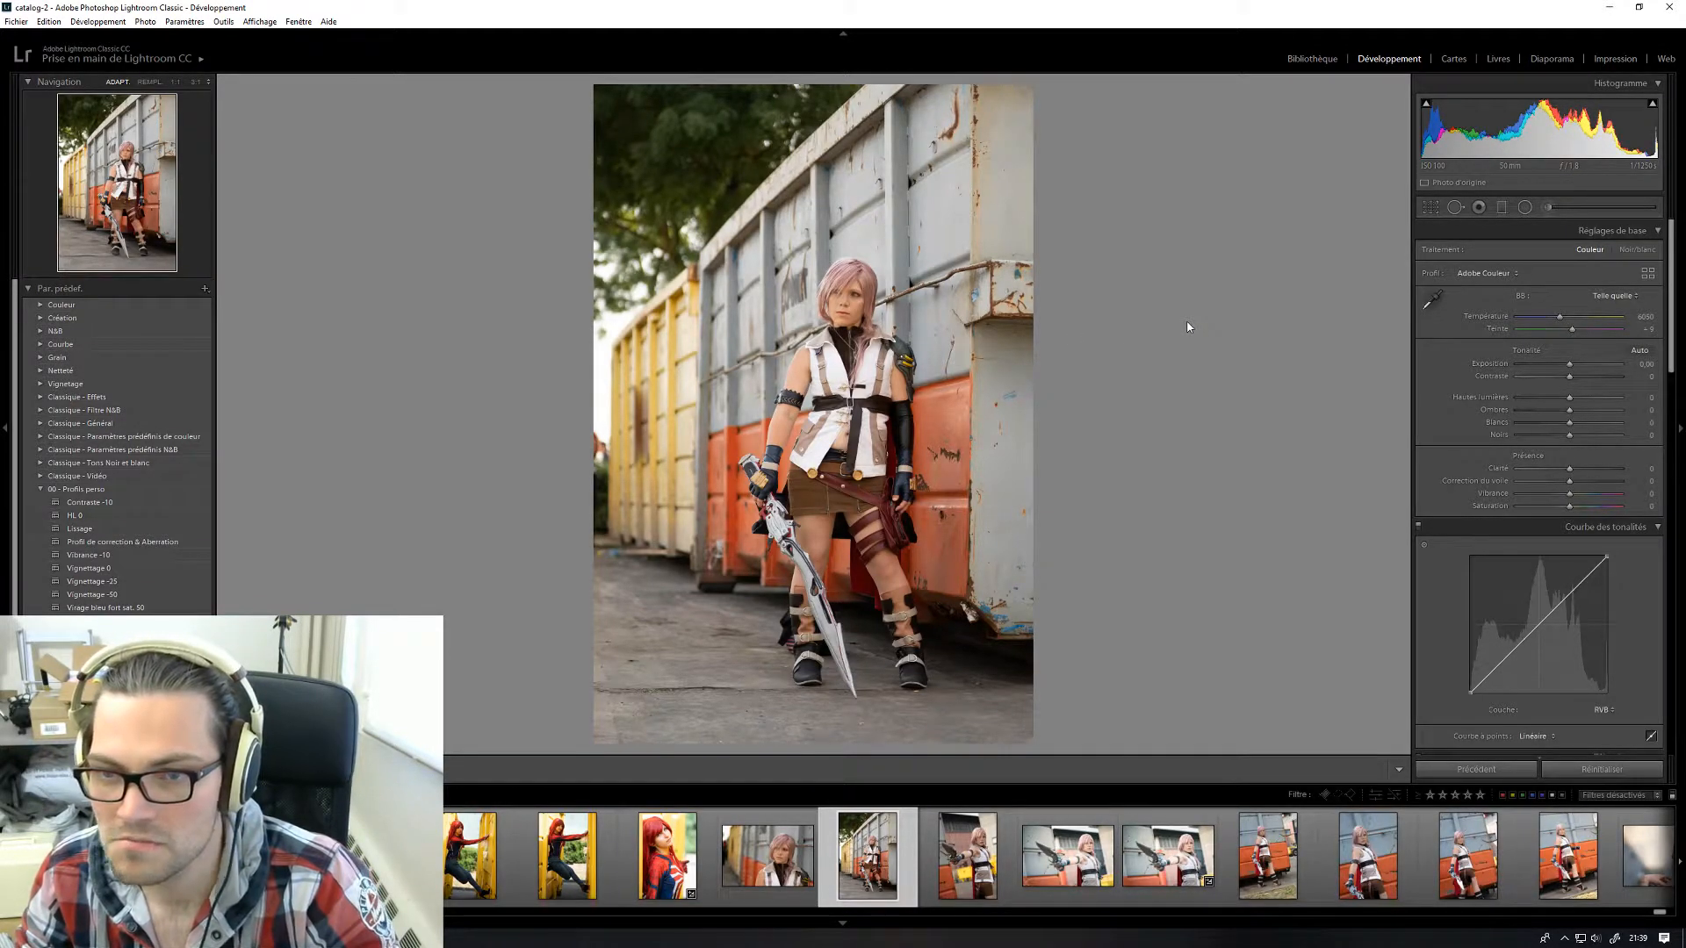
{"action": "left_click", "coordinate": [1430, 208]}
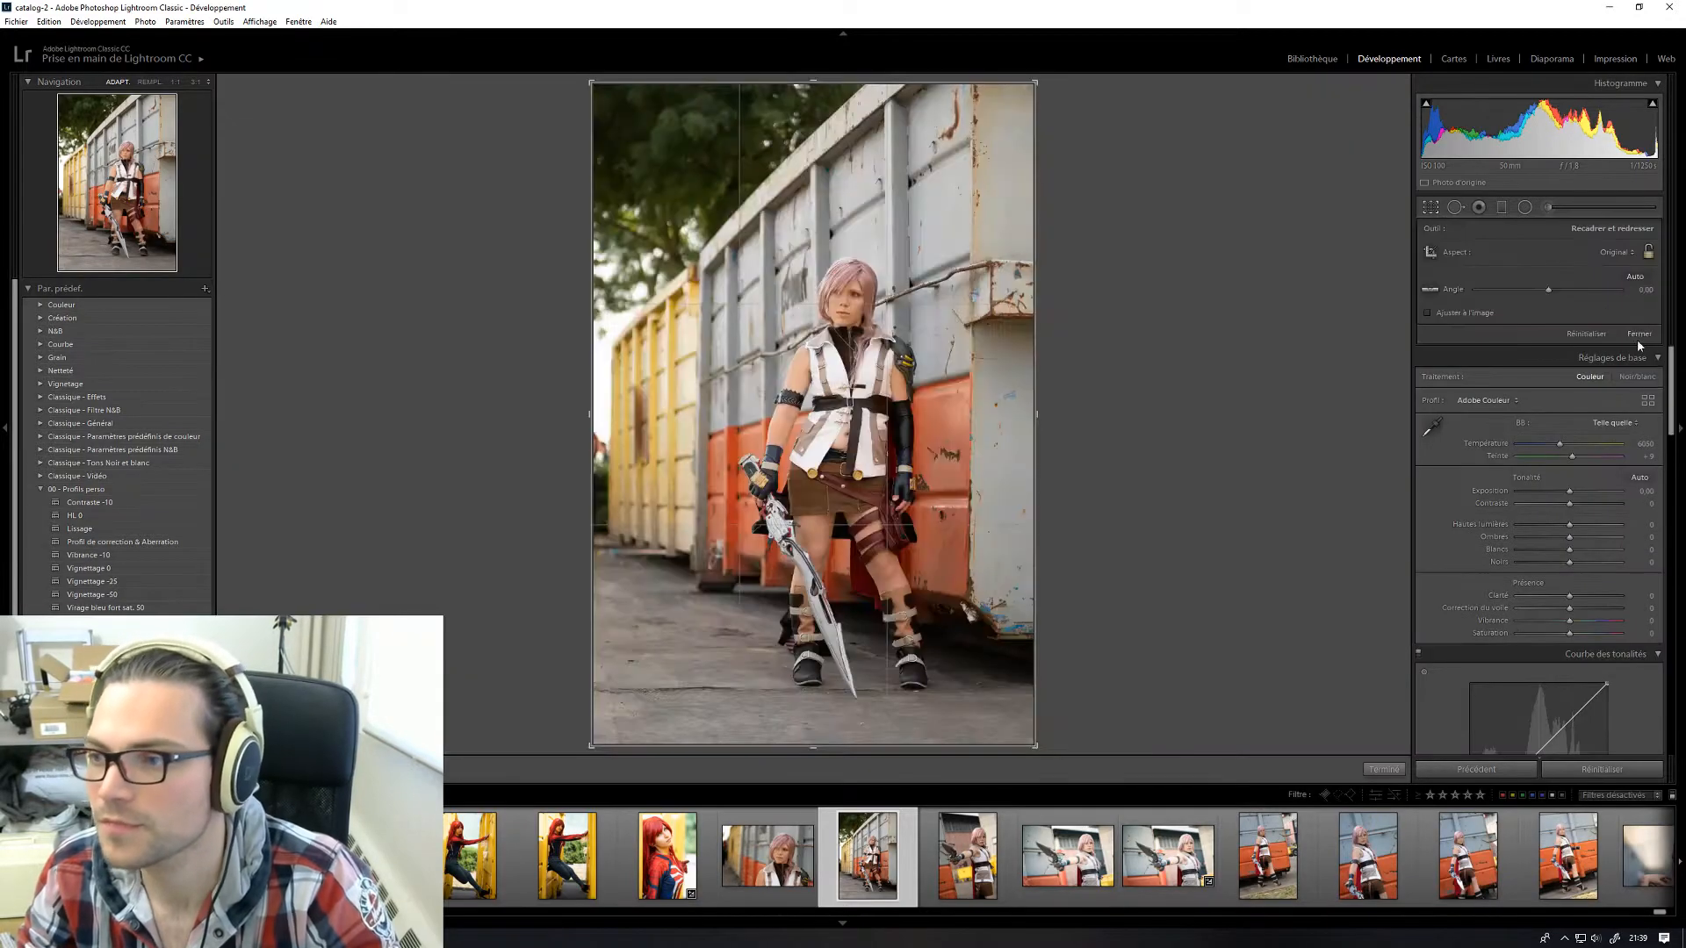
{"action": "left_click", "coordinate": [1633, 254]}
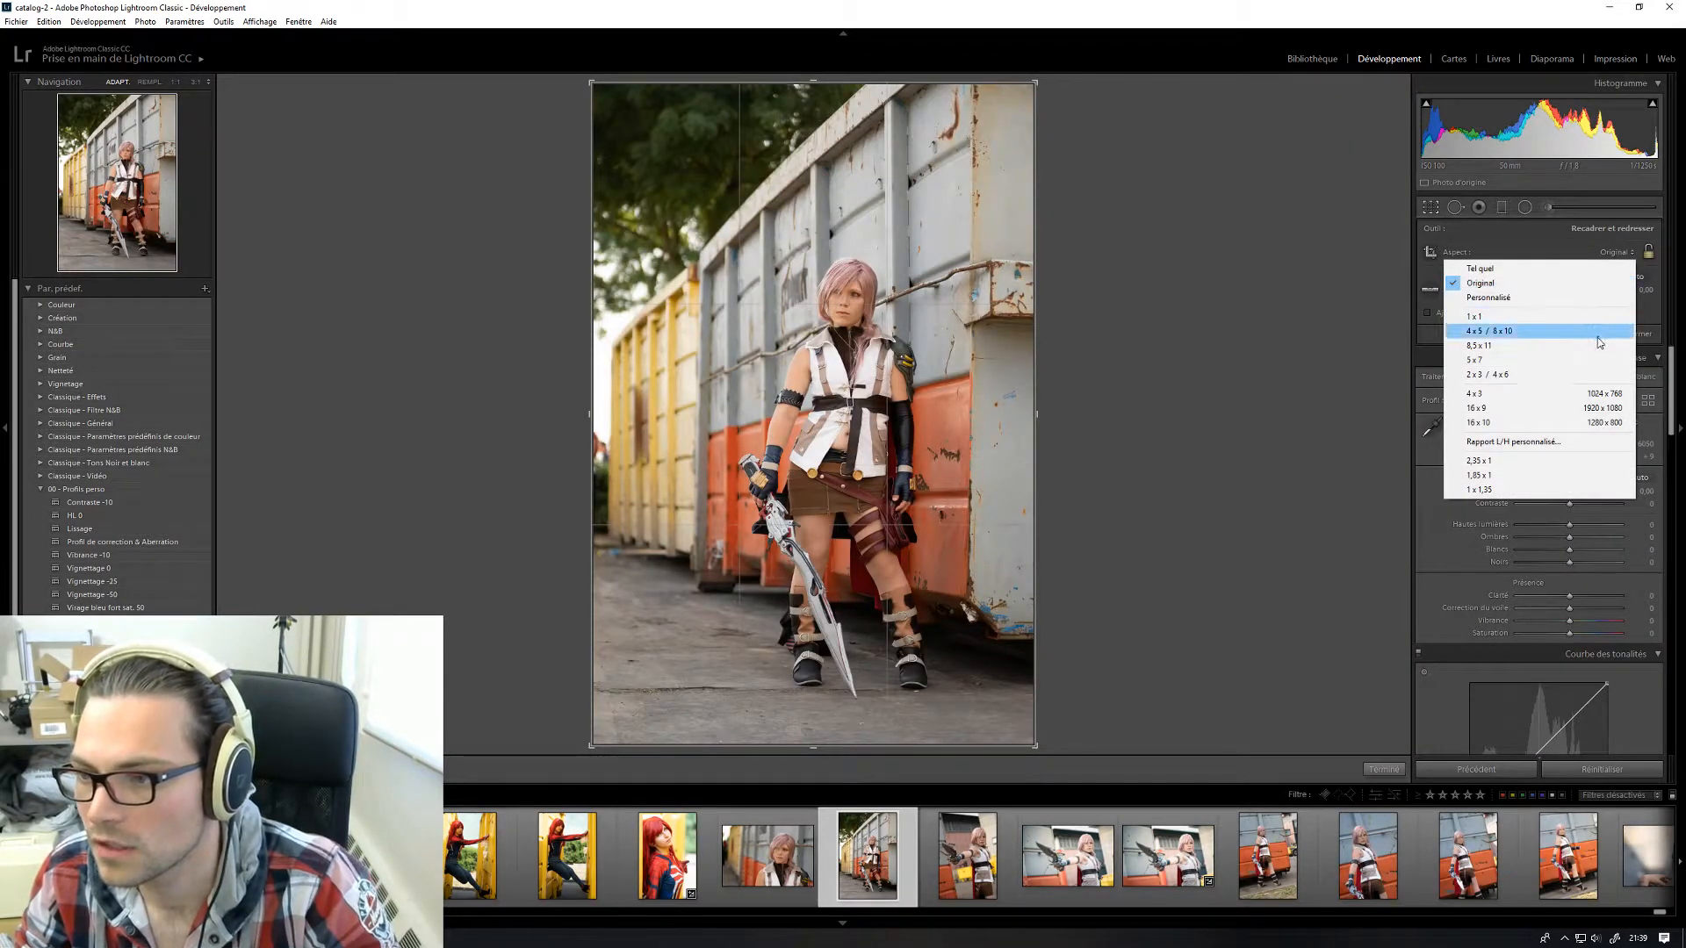
{"action": "left_click", "coordinate": [1541, 476]}
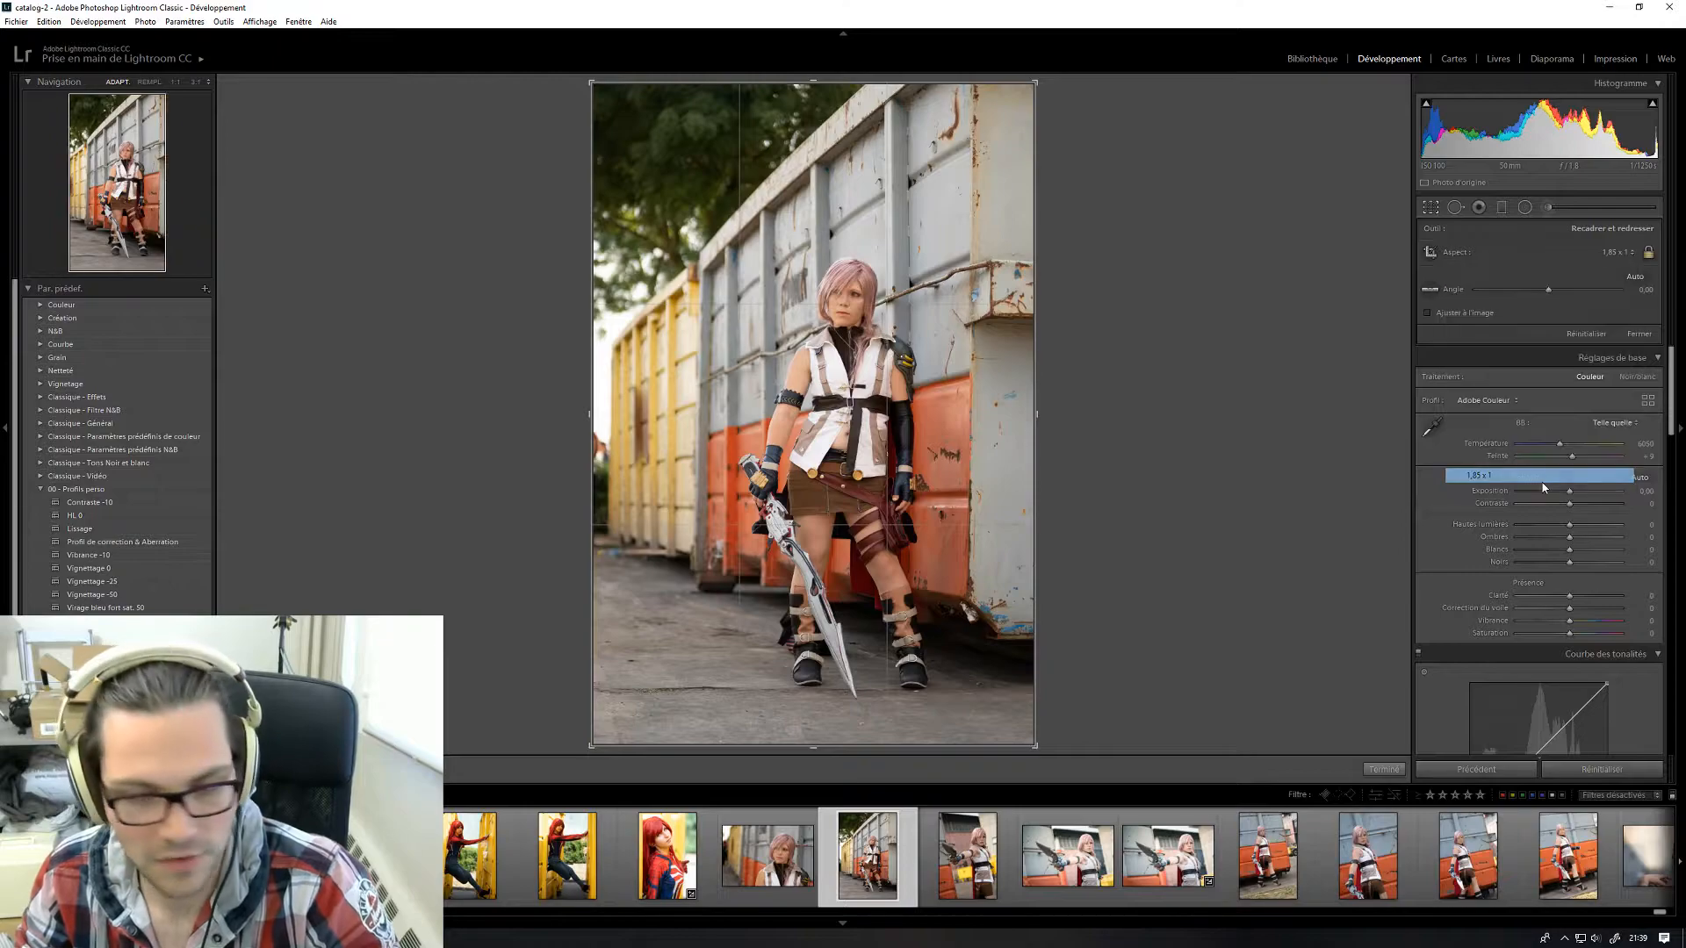
{"action": "left_click", "coordinate": [1620, 254]}
{"action": "left_click", "coordinate": [1519, 286]}
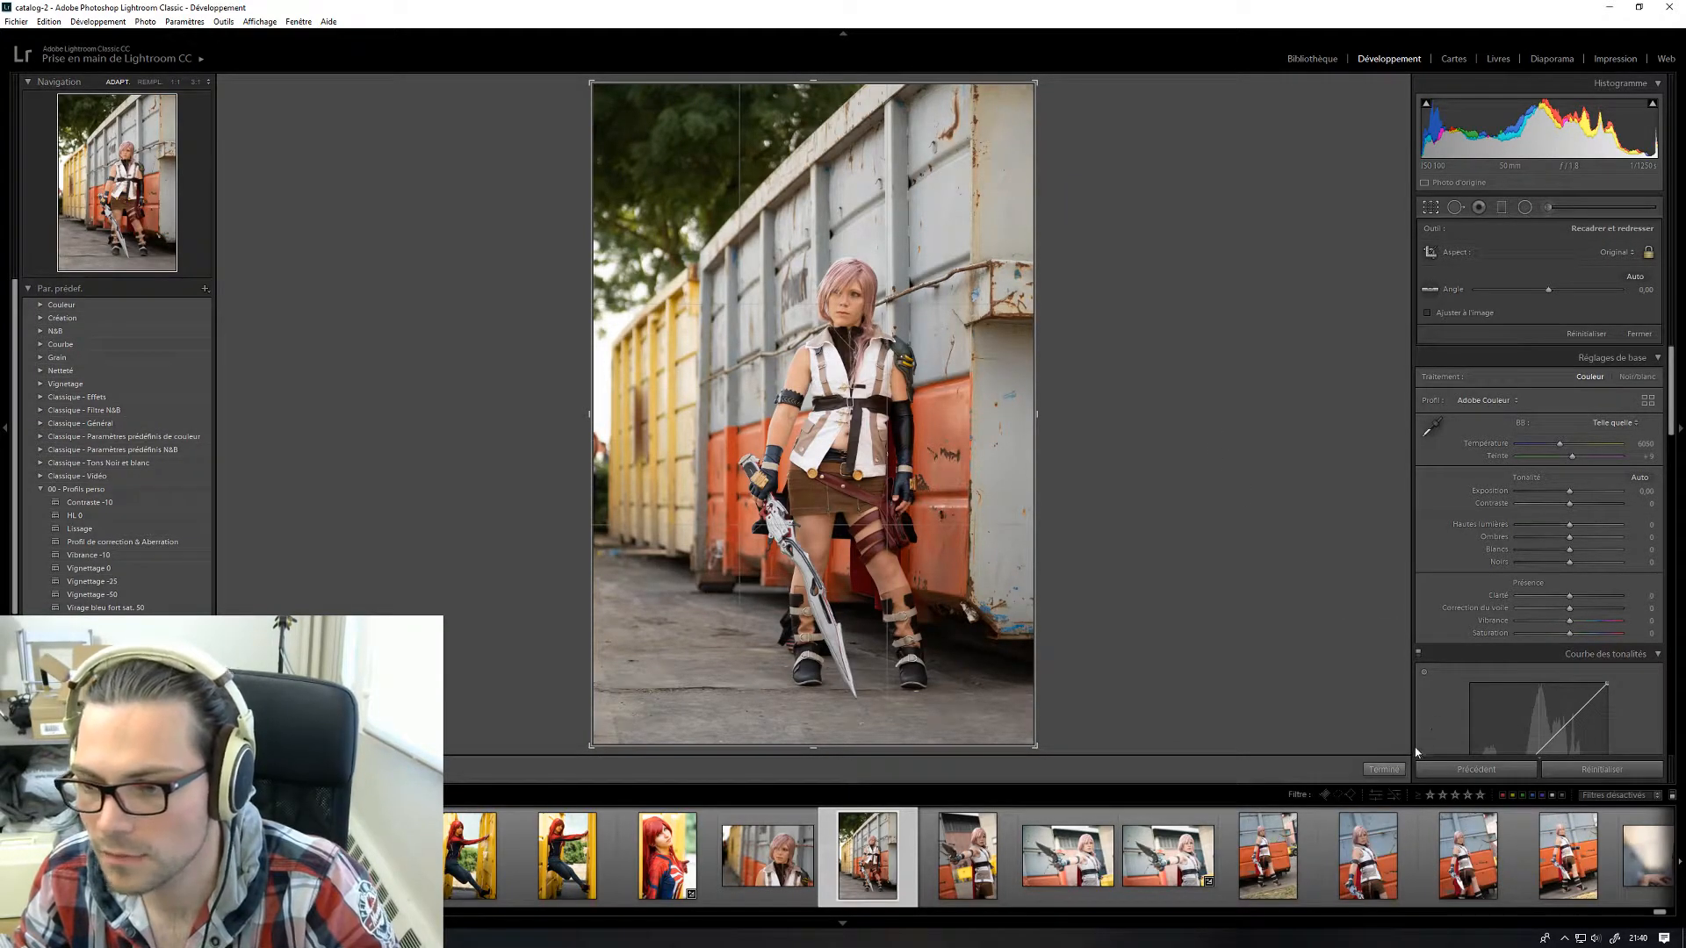
{"action": "left_click", "coordinate": [1384, 769]}
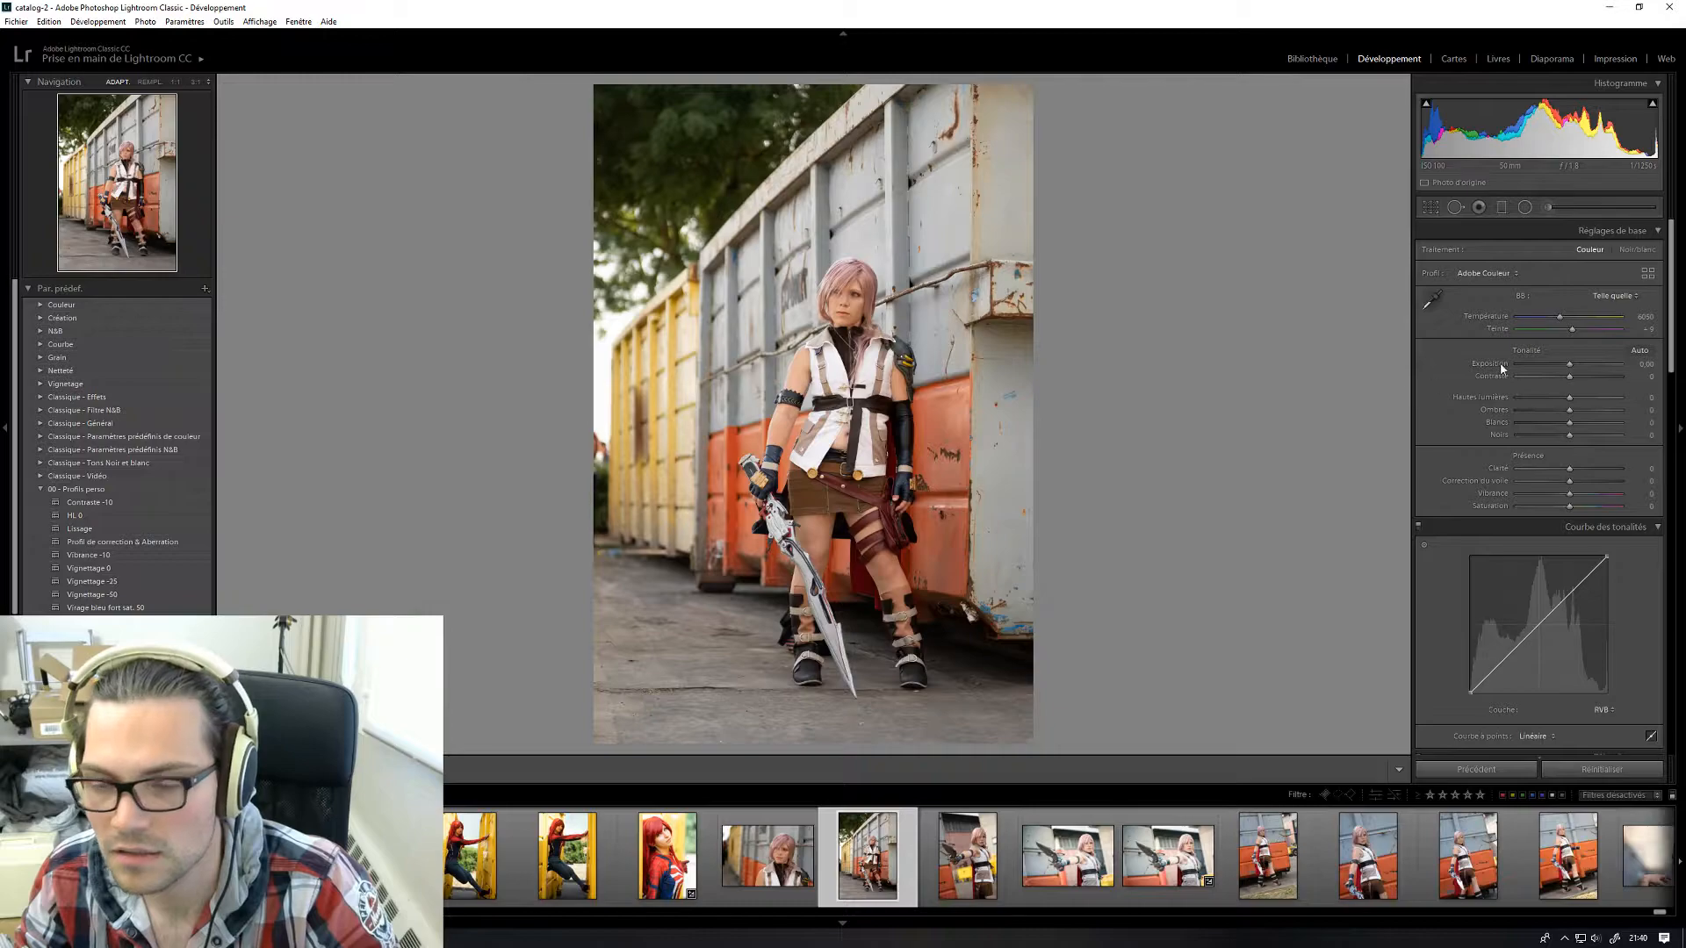
{"action": "scroll", "coordinate": [1501, 369], "scroll_direction": "down", "scroll_amount": 6}
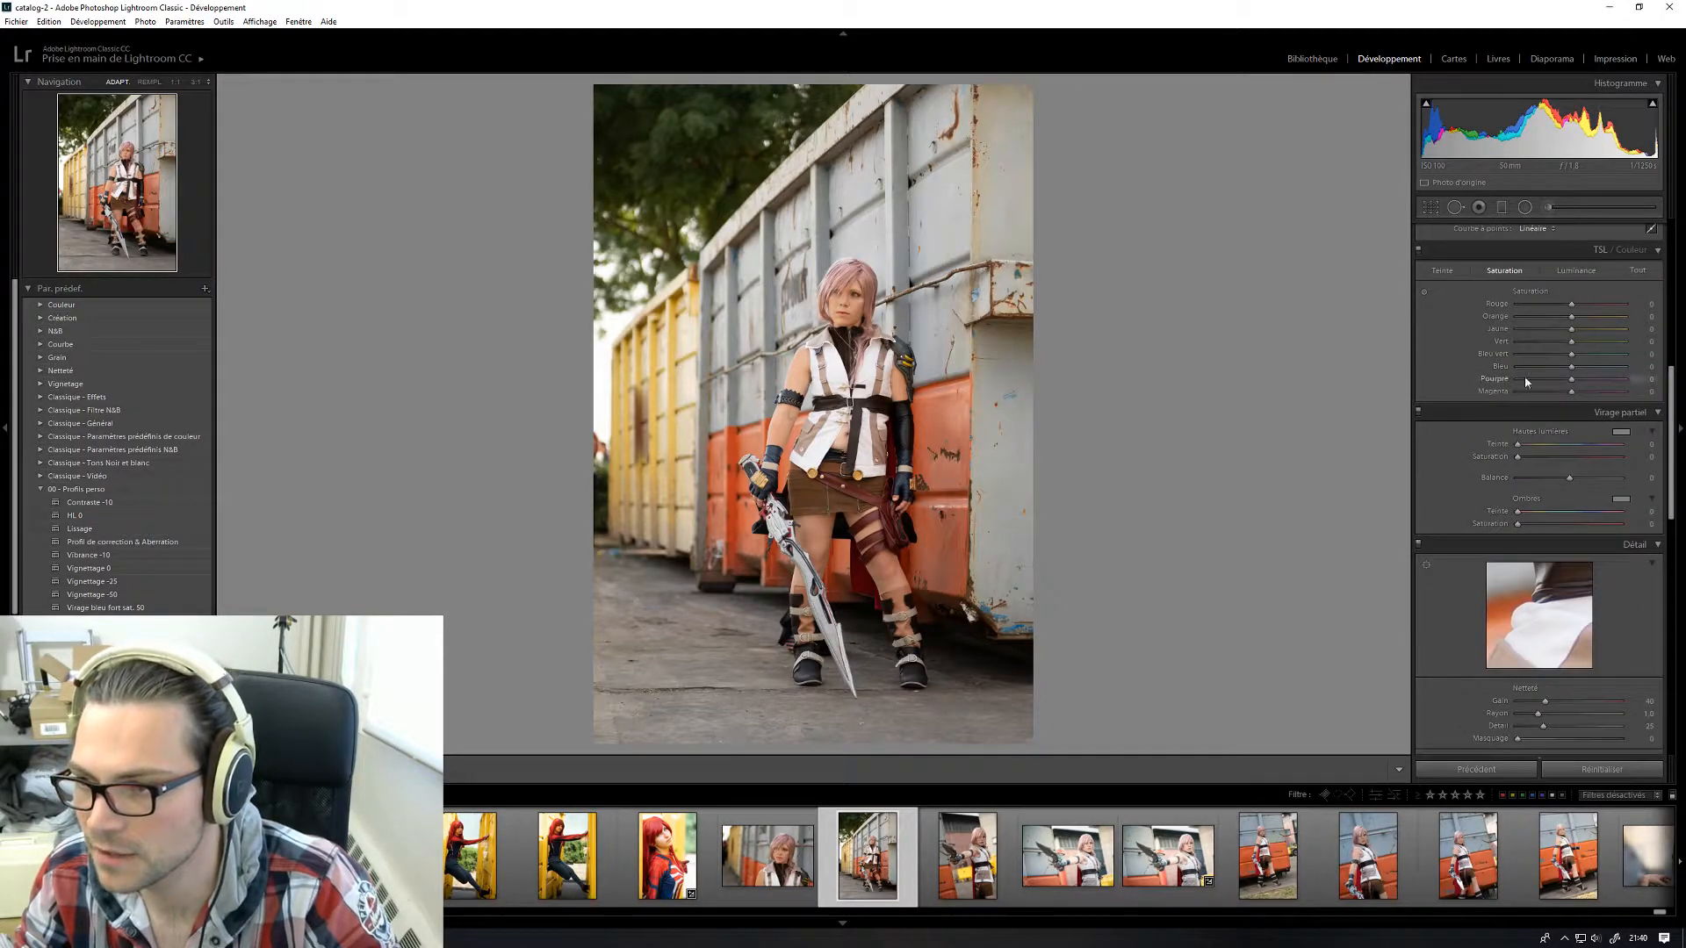
{"action": "left_click", "coordinate": [1424, 291]}
{"action": "mouse_move", "coordinate": [674, 160]}
{"action": "left_mouse_down"}
{"action": "mouse_move", "coordinate": [674, 209]}
{"action": "mouse_move", "coordinate": [674, 178]}
{"action": "left_mouse_up"}
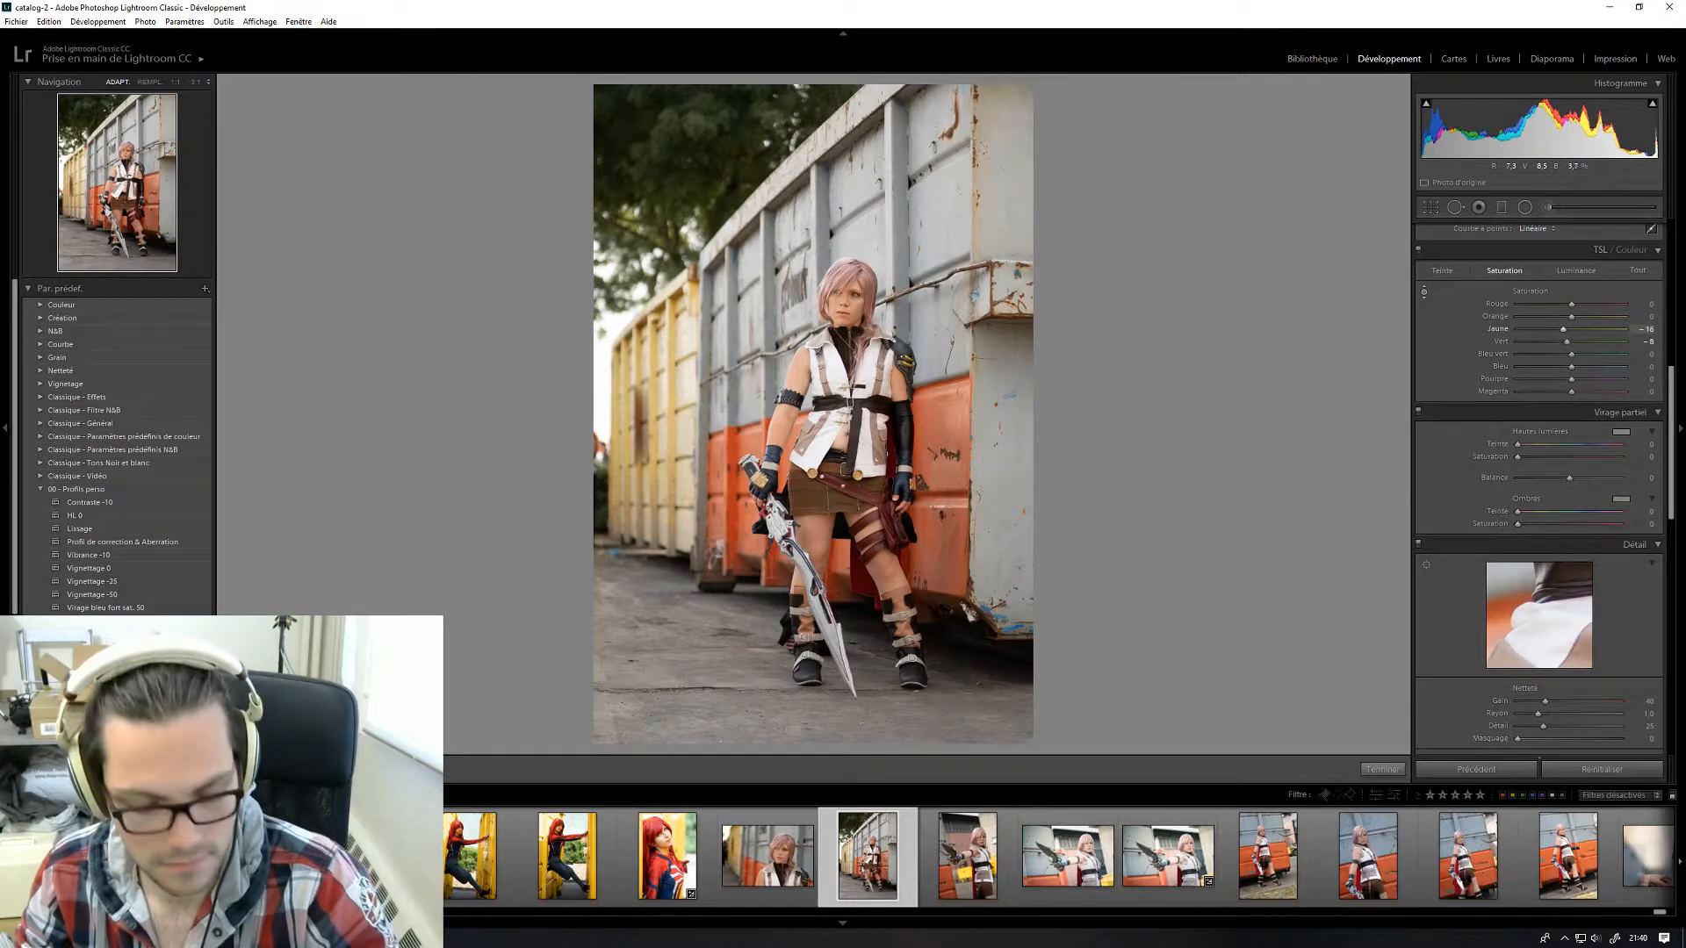
{"action": "key", "text": "ctrl+z"}
- Shift the tree foliage's hue towards brown by targeting it in the photo, with yellow -49 and green -100
{"action": "left_click", "coordinate": [1449, 270]}
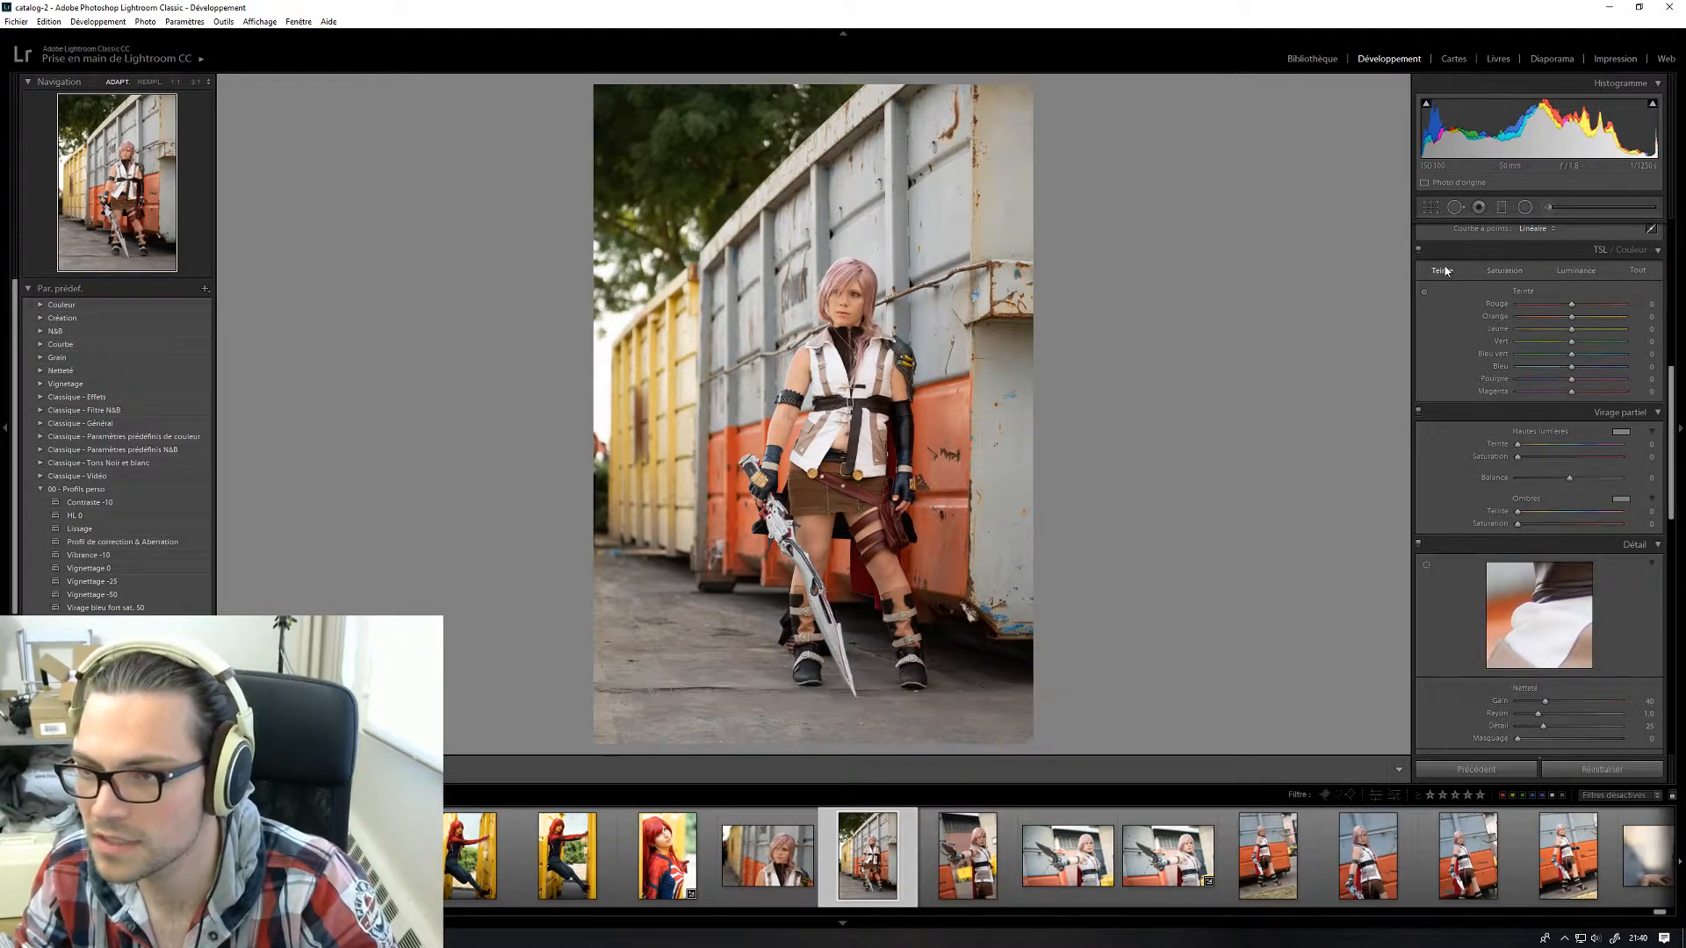
{"action": "left_click", "coordinate": [1423, 292]}
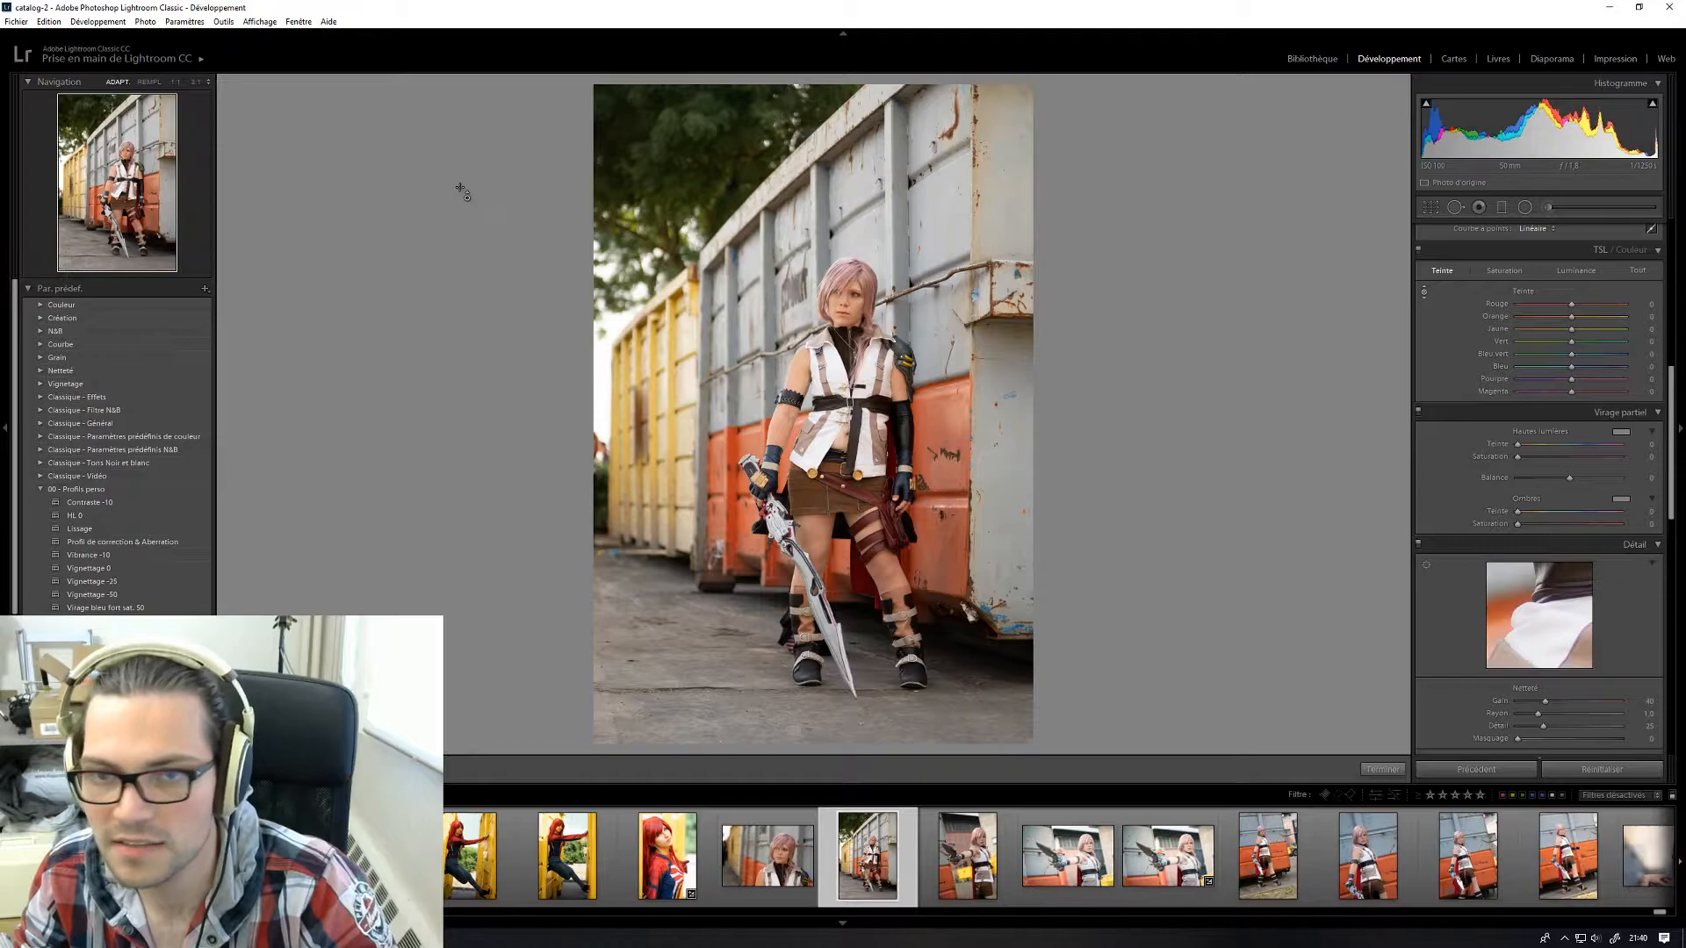
{"action": "left_click_drag", "start_coordinate": [674, 209], "coordinate": [674, 248]}
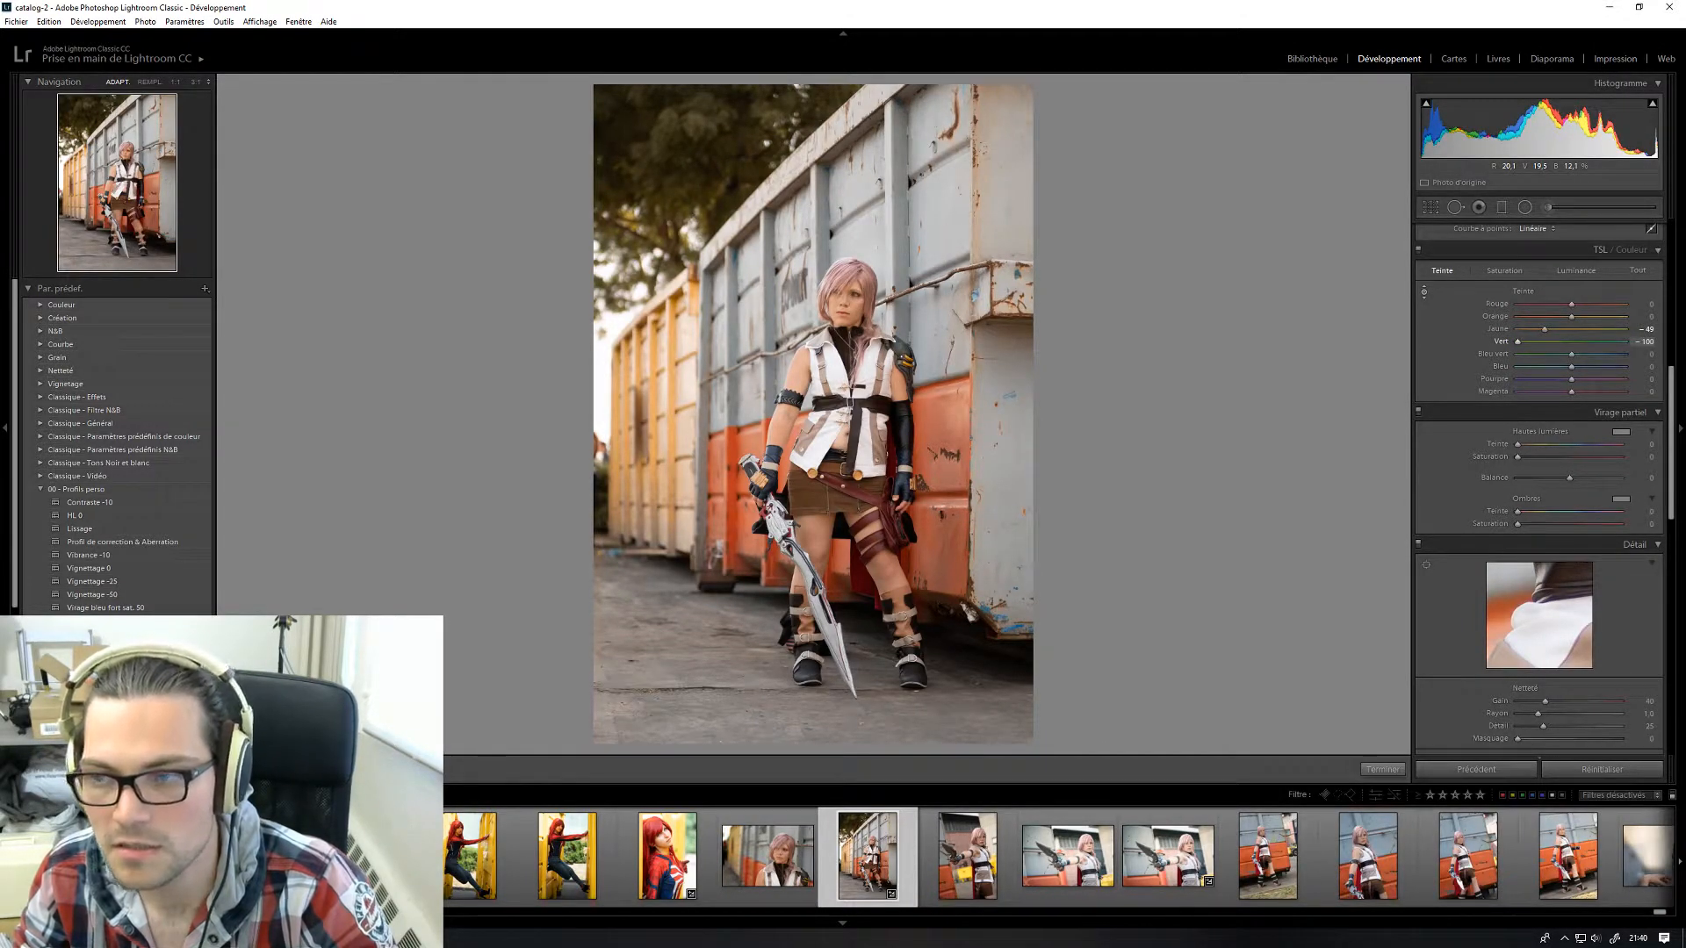
- Reset the yellow hue shift to 0 and raise the photo's exposure to +0.86
{"action": "left_click_drag", "start_coordinate": [1543, 330], "coordinate": [1571, 332]}
{"action": "double_click", "coordinate": [1497, 330]}
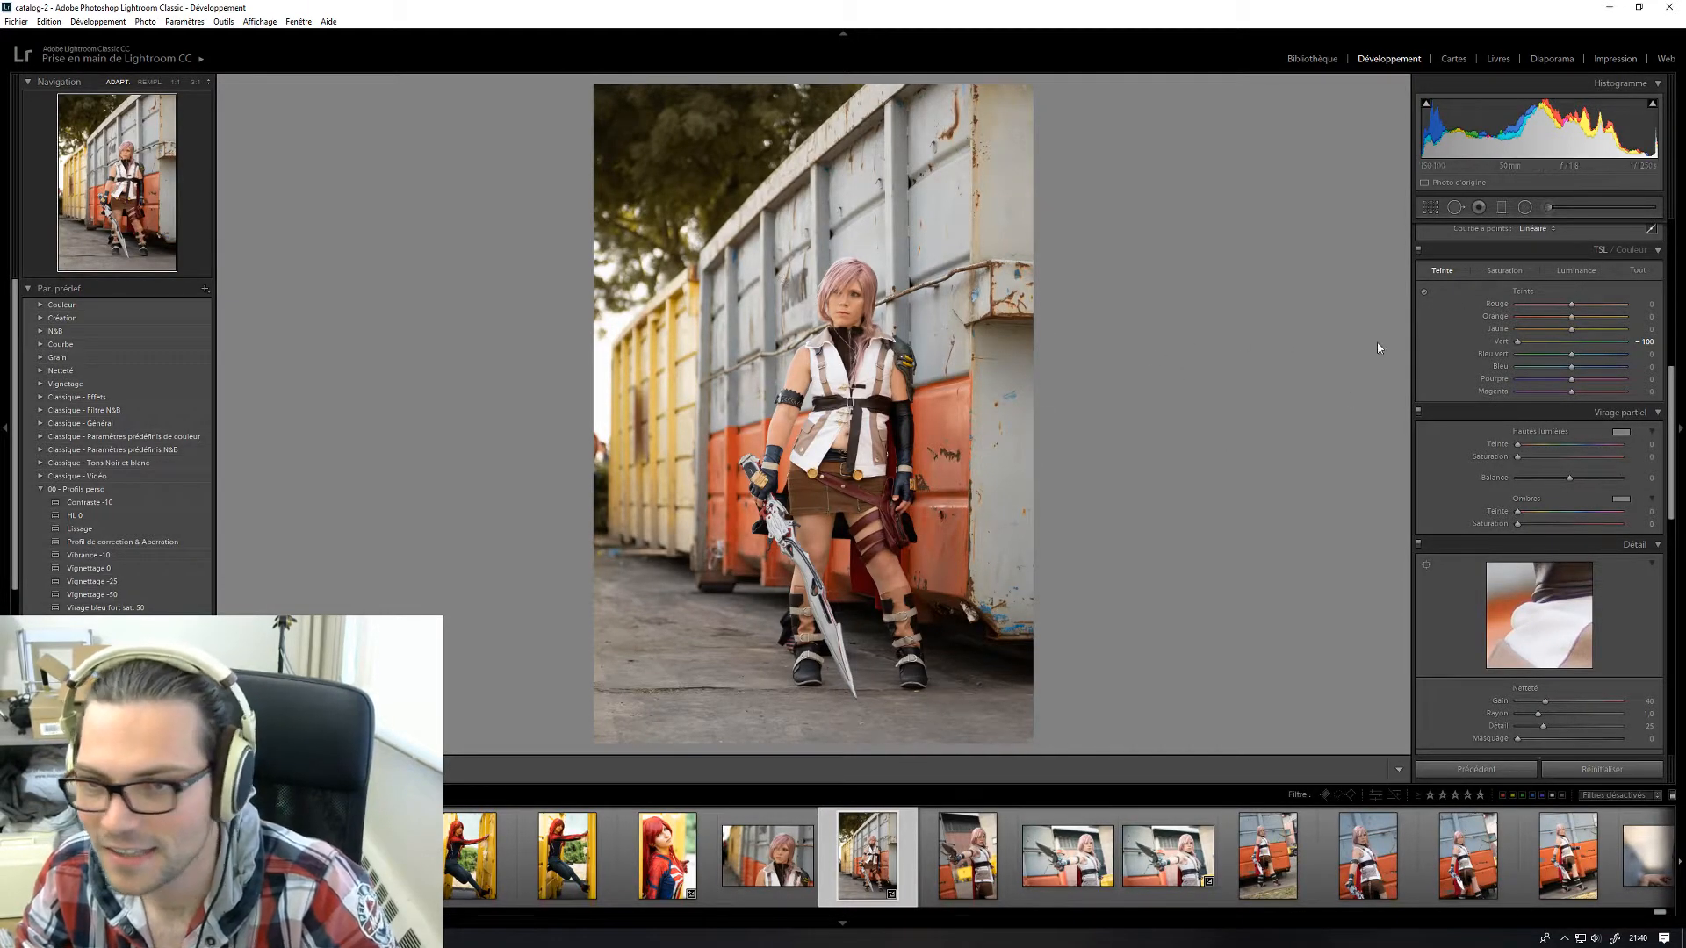
{"action": "scroll", "coordinate": [1498, 325], "scroll_direction": "up", "scroll_amount": 5}
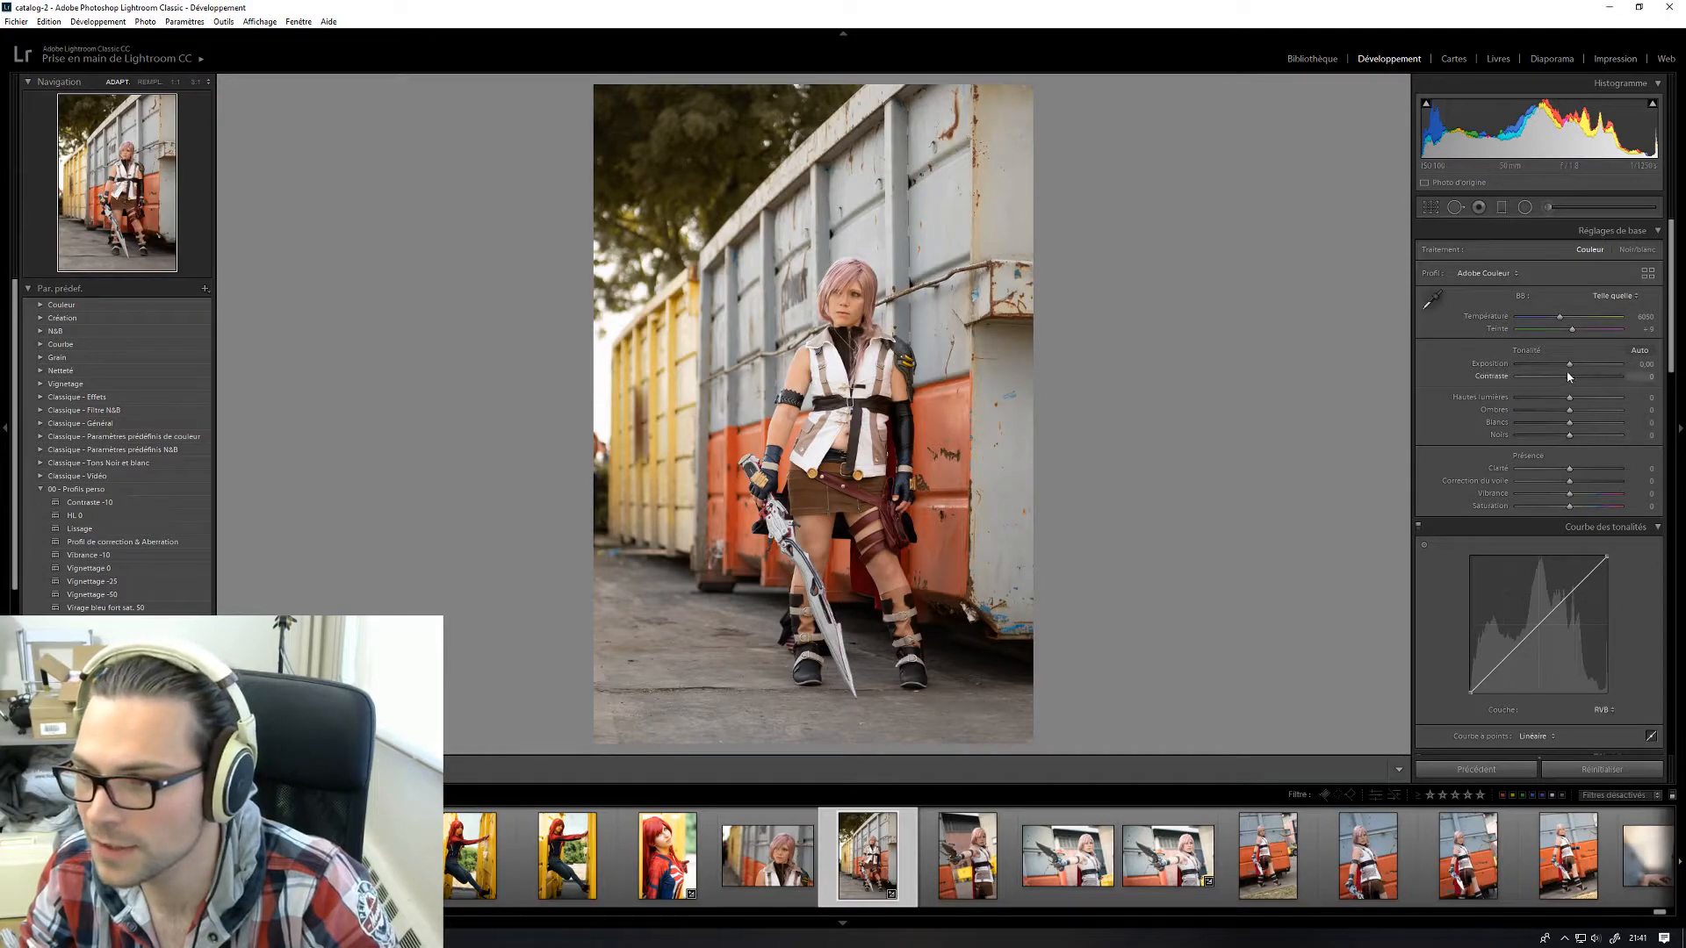
{"action": "left_click_drag", "start_coordinate": [1575, 365], "coordinate": [1583, 368]}
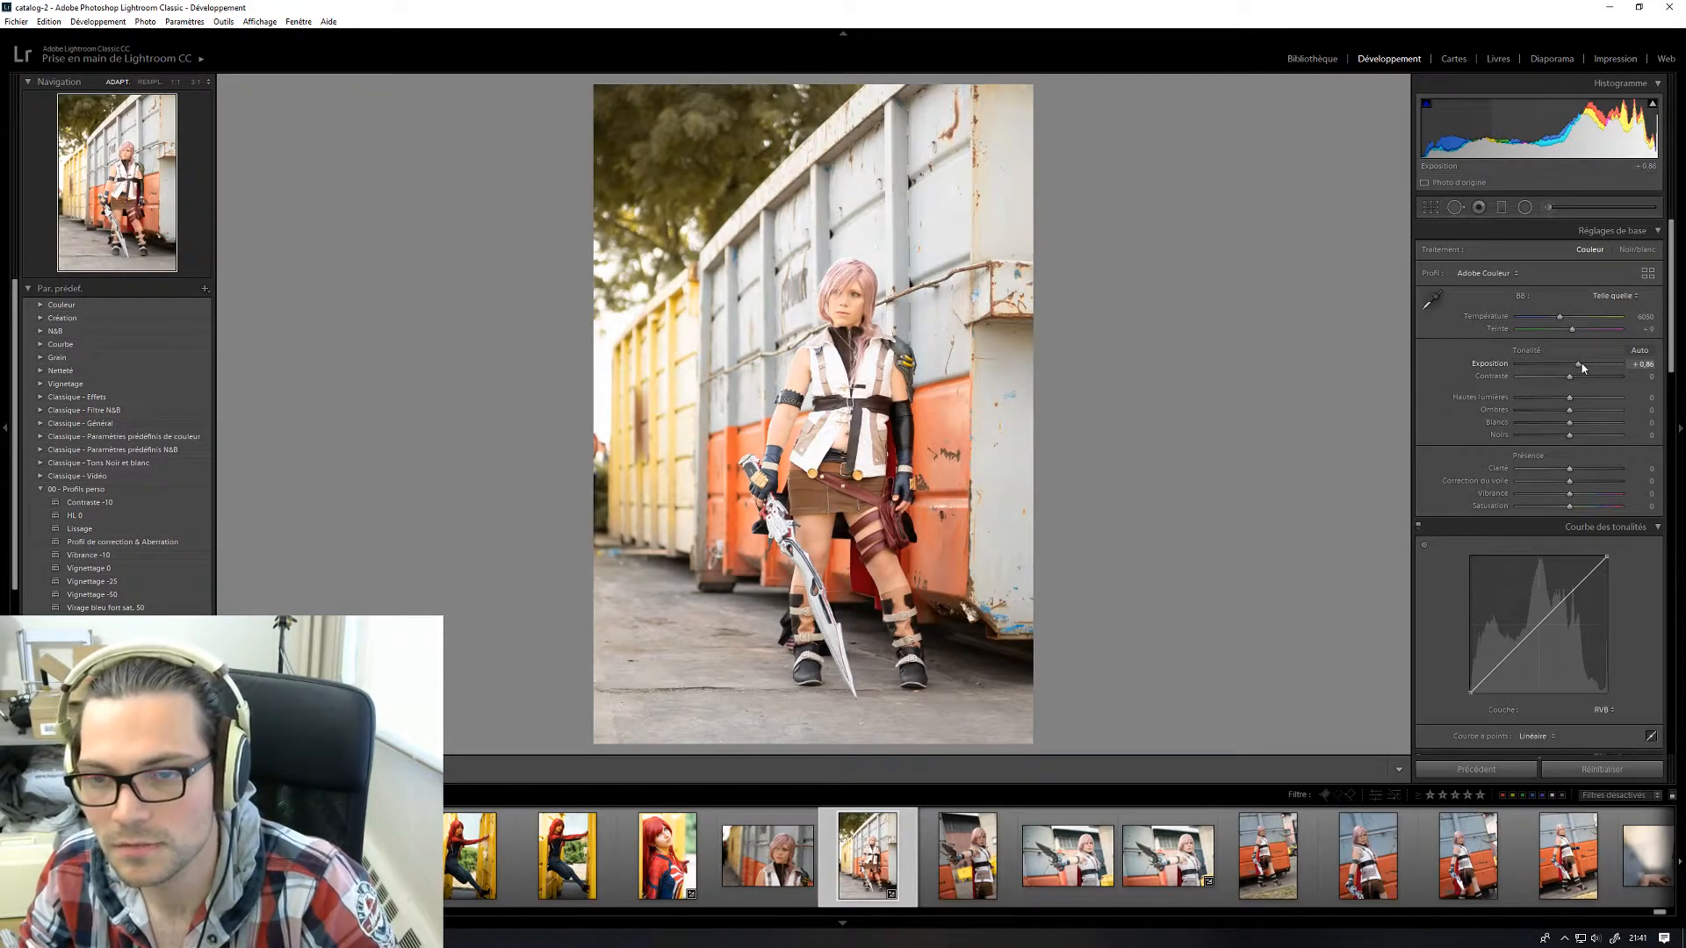
- Lower the highlights to -46 and cool the white balance temperature to 5503
{"action": "mouse_move", "coordinate": [1569, 398]}
{"action": "left_mouse_down"}
{"action": "mouse_move", "coordinate": [1514, 399]}
{"action": "mouse_move", "coordinate": [1545, 408]}
{"action": "left_mouse_up"}
{"action": "left_click_drag", "start_coordinate": [1559, 316], "coordinate": [1548, 320]}
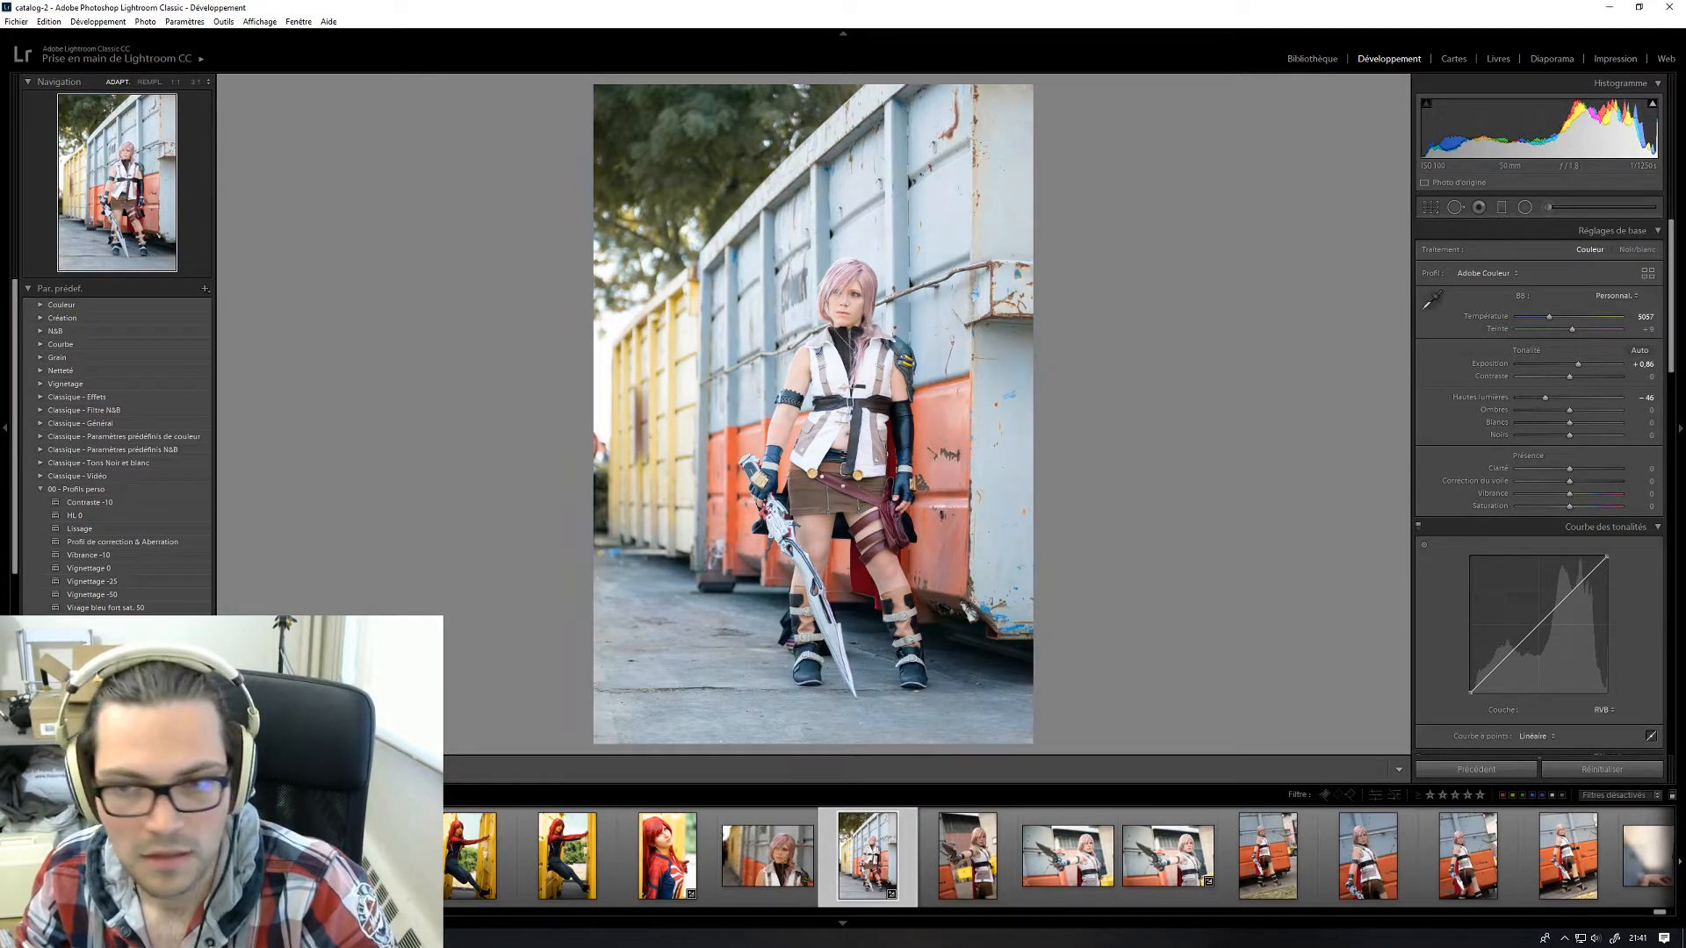
{"action": "left_click_drag", "start_coordinate": [1552, 319], "coordinate": [1556, 317]}
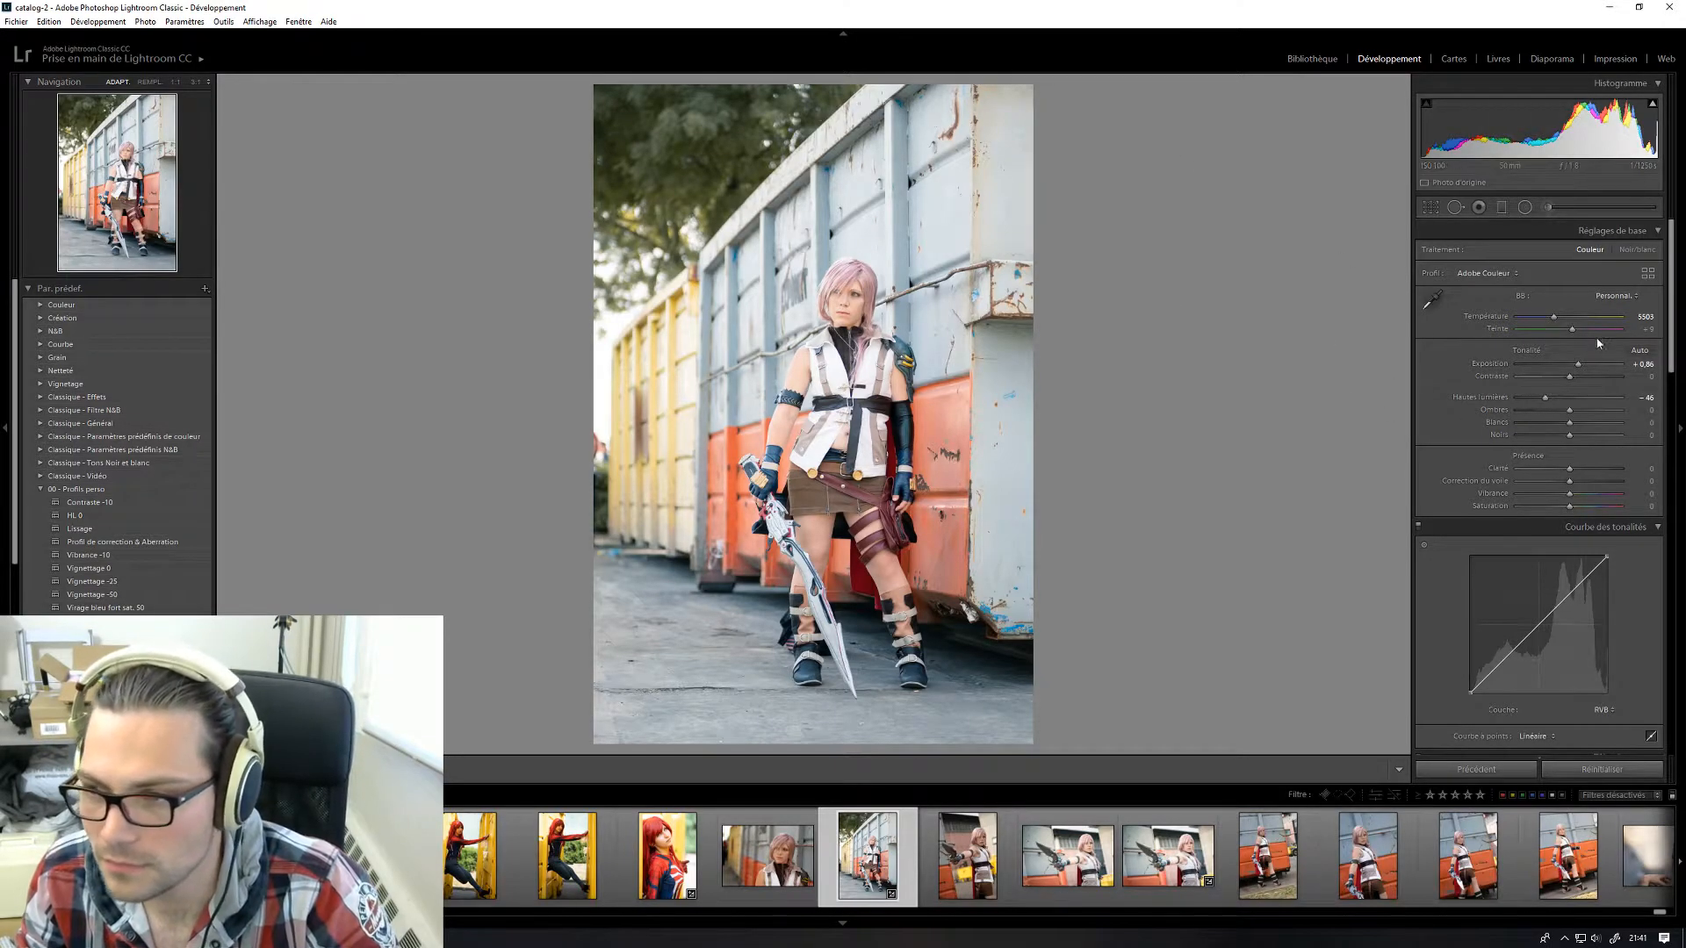
- Strengthen the photo's contrast to +49 and its clarity to +27
{"action": "left_click_drag", "start_coordinate": [1571, 382], "coordinate": [1603, 381]}
{"action": "left_click_drag", "start_coordinate": [1568, 469], "coordinate": [1583, 469]}
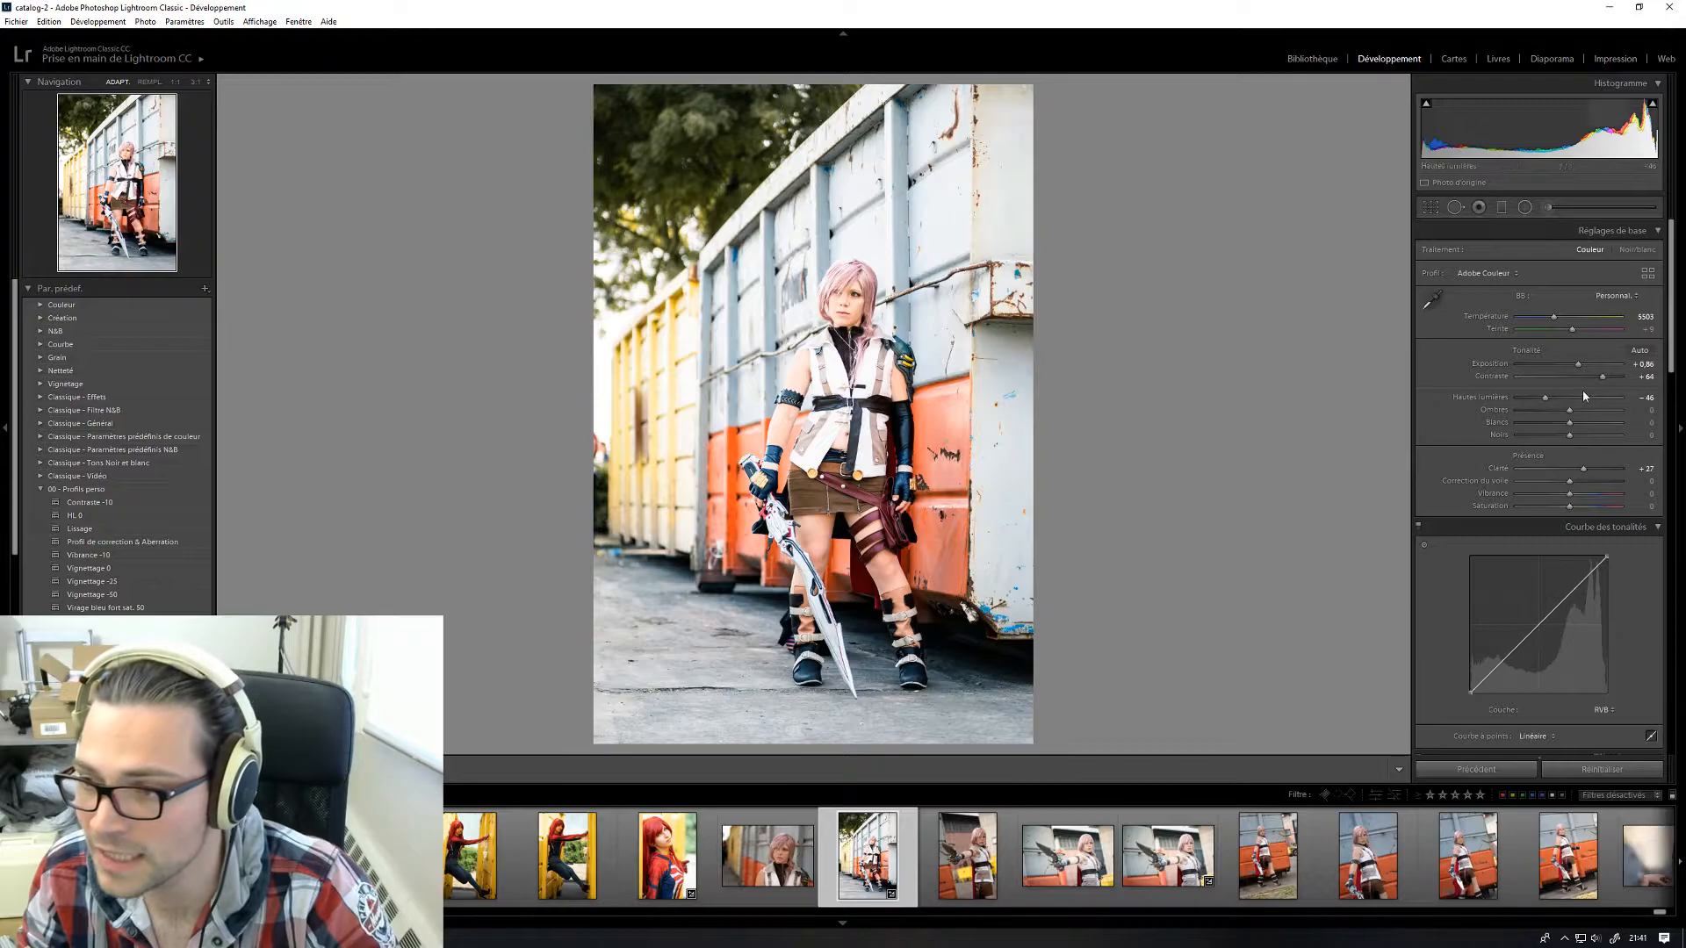
{"action": "left_click_drag", "start_coordinate": [1594, 380], "coordinate": [1585, 383]}
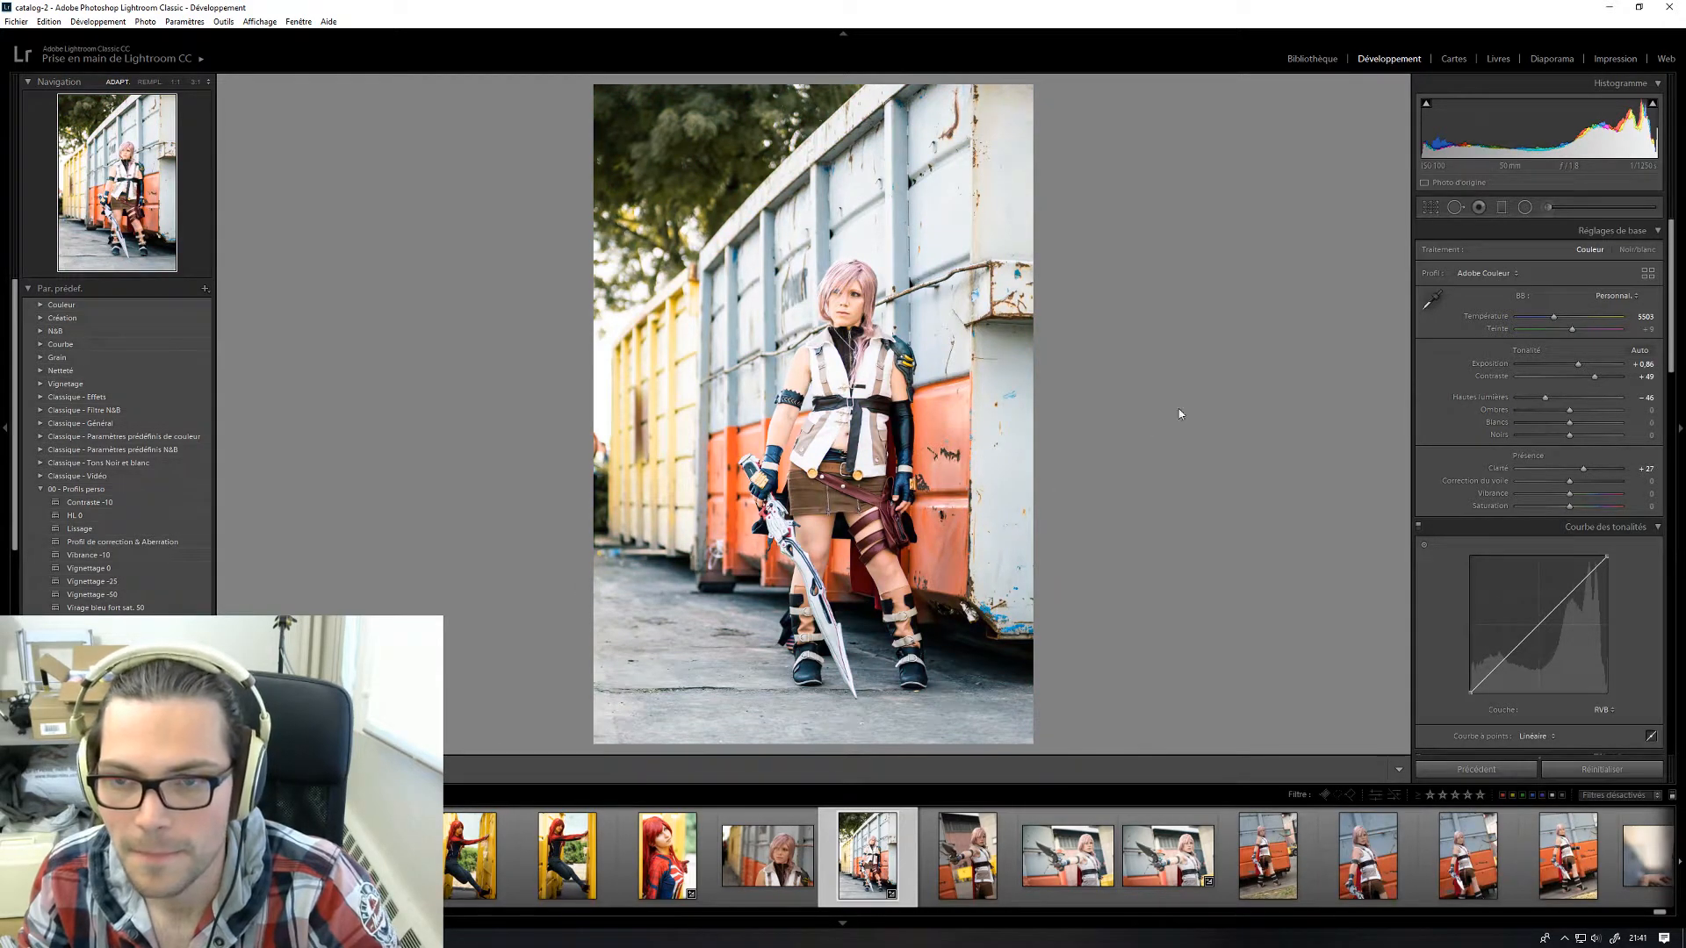
- Crop the photo at its original aspect ratio to frame the full-length cosplayer more tightly, keeping the whole sword and boots in frame
{"action": "key", "text": "r"}
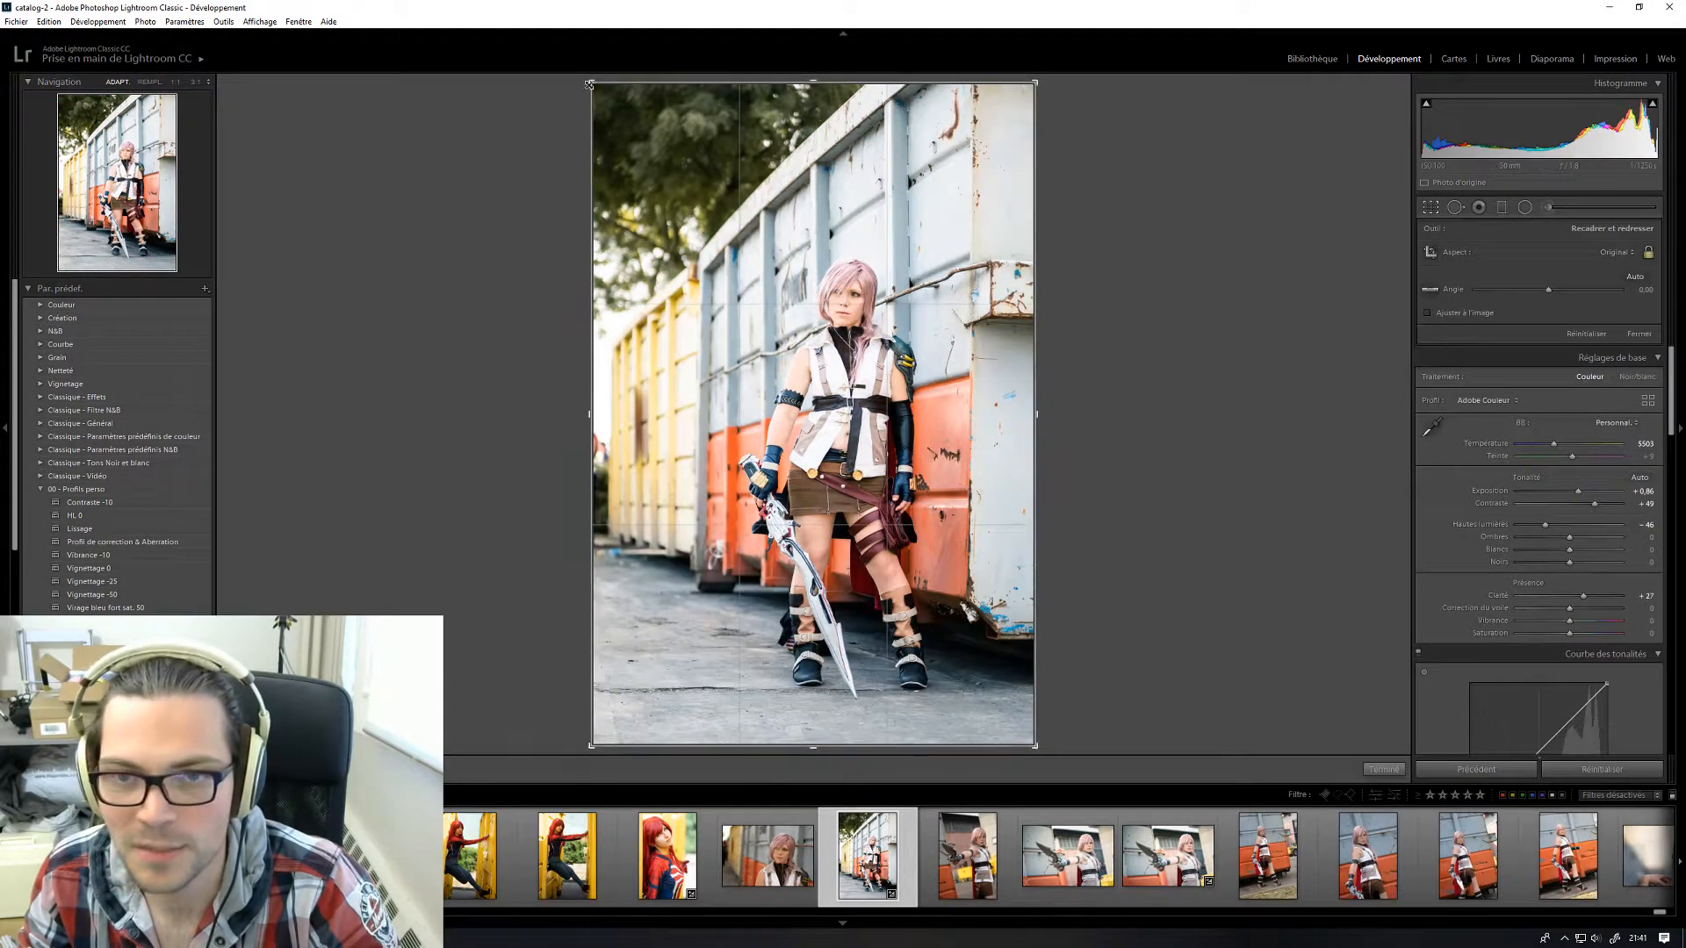
{"action": "left_click_drag", "start_coordinate": [593, 87], "coordinate": [644, 160]}
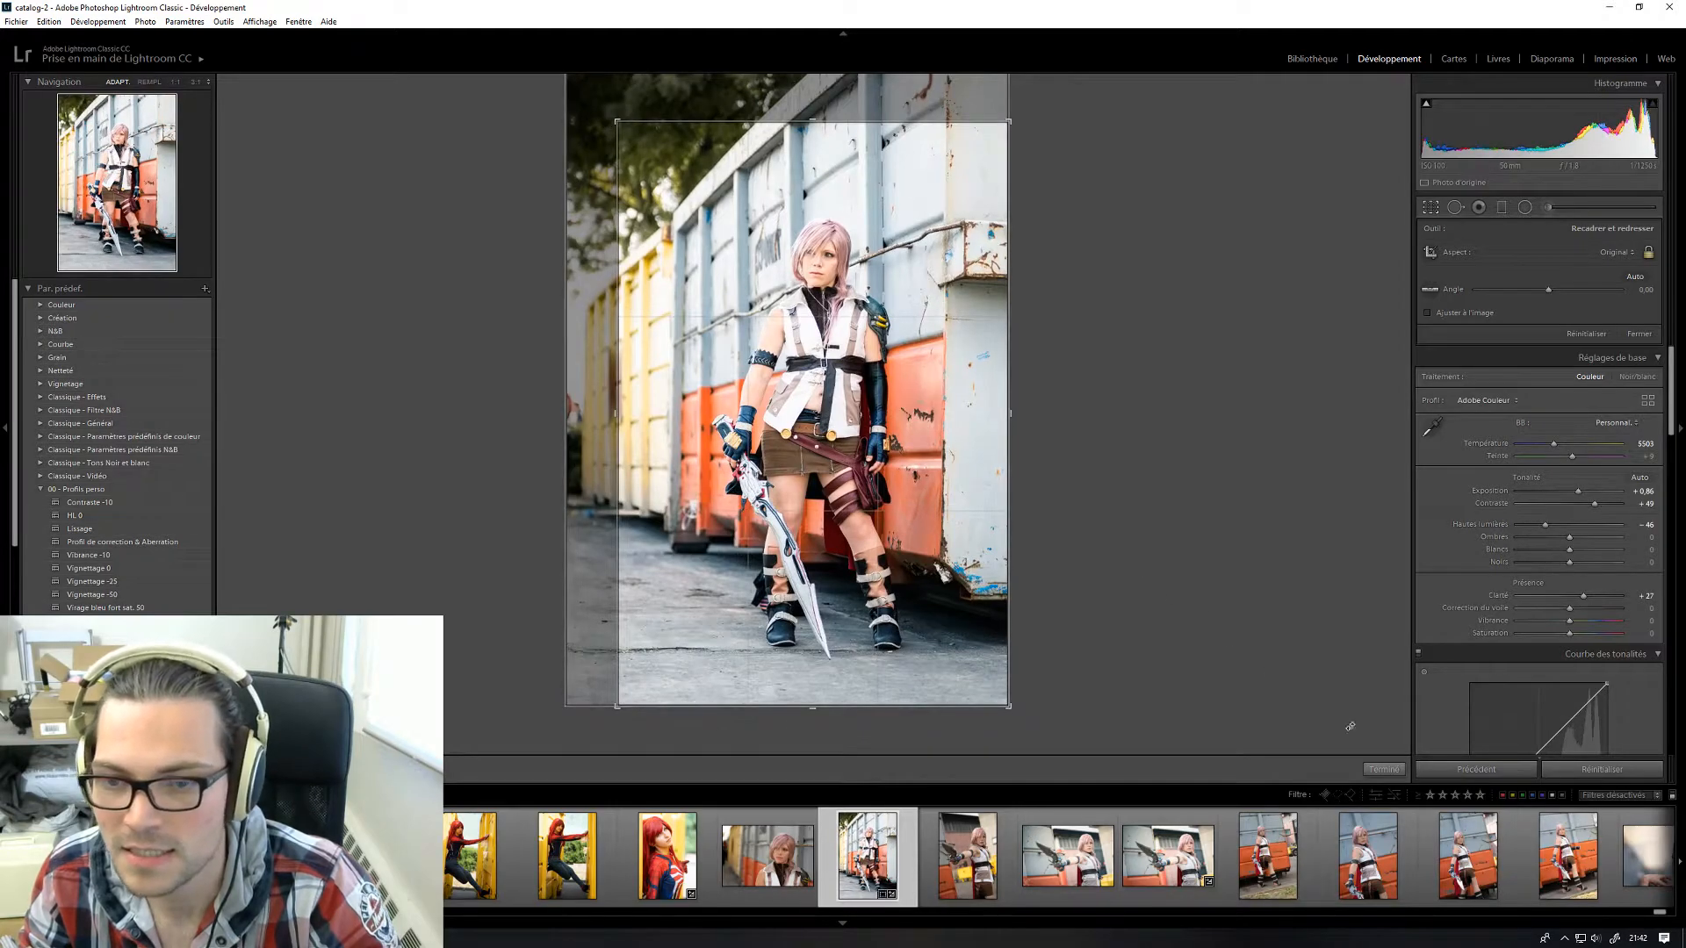
{"action": "left_click", "coordinate": [1391, 772]}
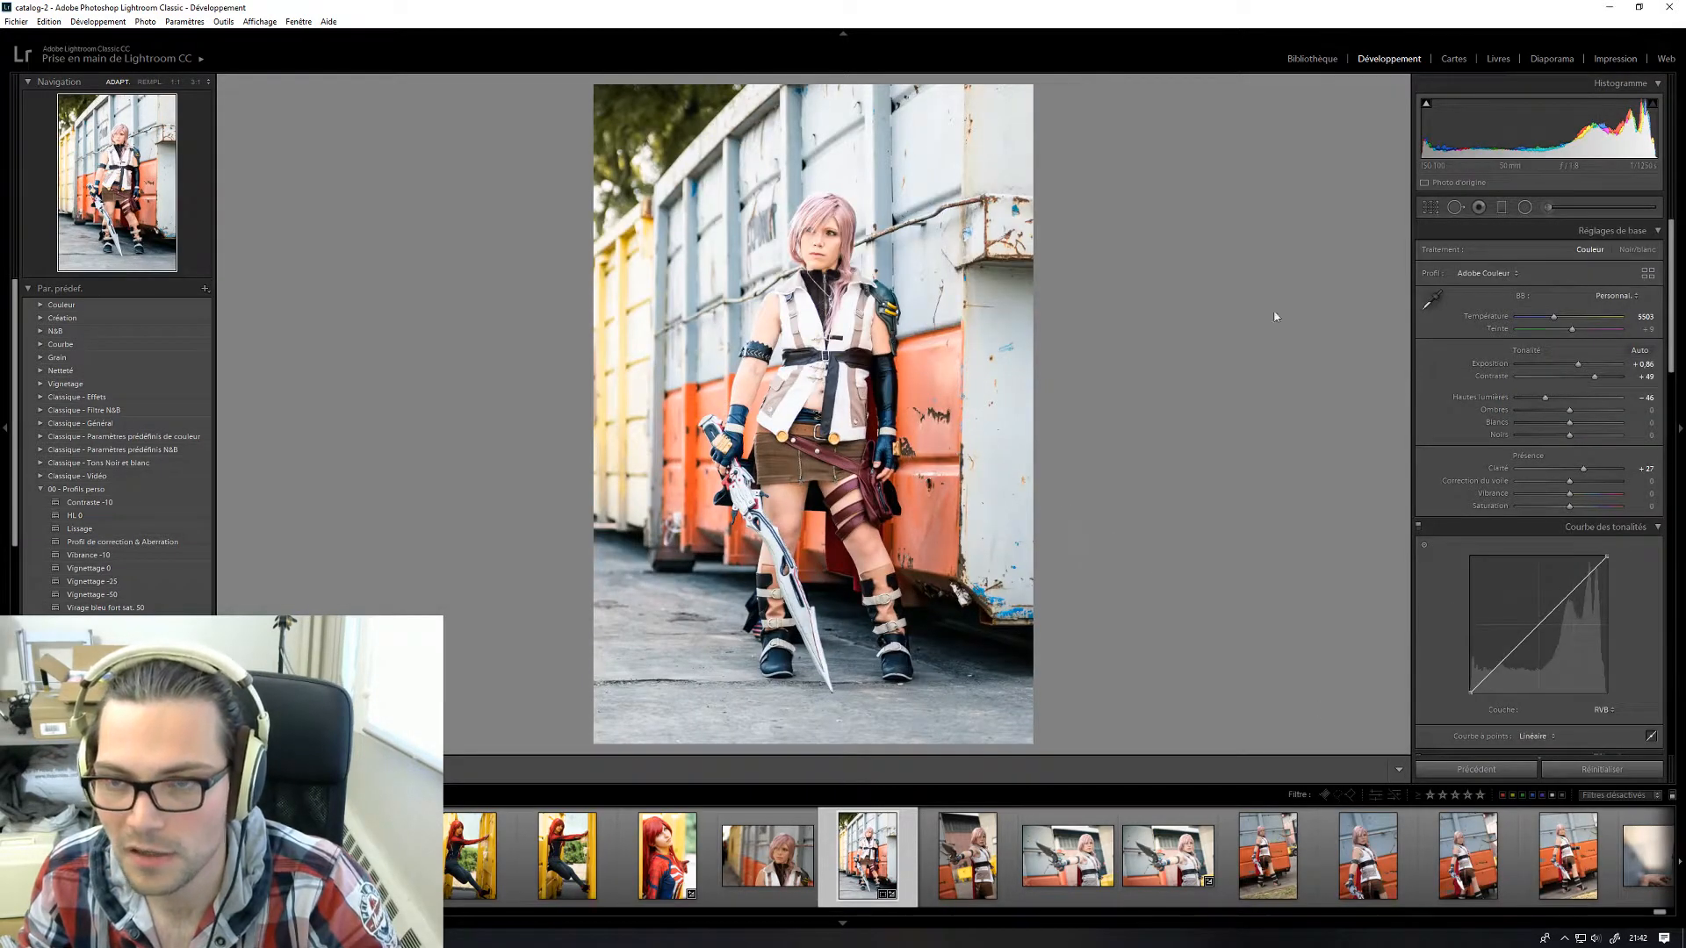
{"action": "left_click", "coordinate": [1437, 209]}
{"action": "mouse_move", "coordinate": [926, 372]}
{"action": "left_mouse_down"}
{"action": "mouse_move", "coordinate": [986, 369]}
{"action": "mouse_move", "coordinate": [947, 350]}
{"action": "left_mouse_up"}
{"action": "left_click_drag", "start_coordinate": [618, 122], "coordinate": [629, 135]}
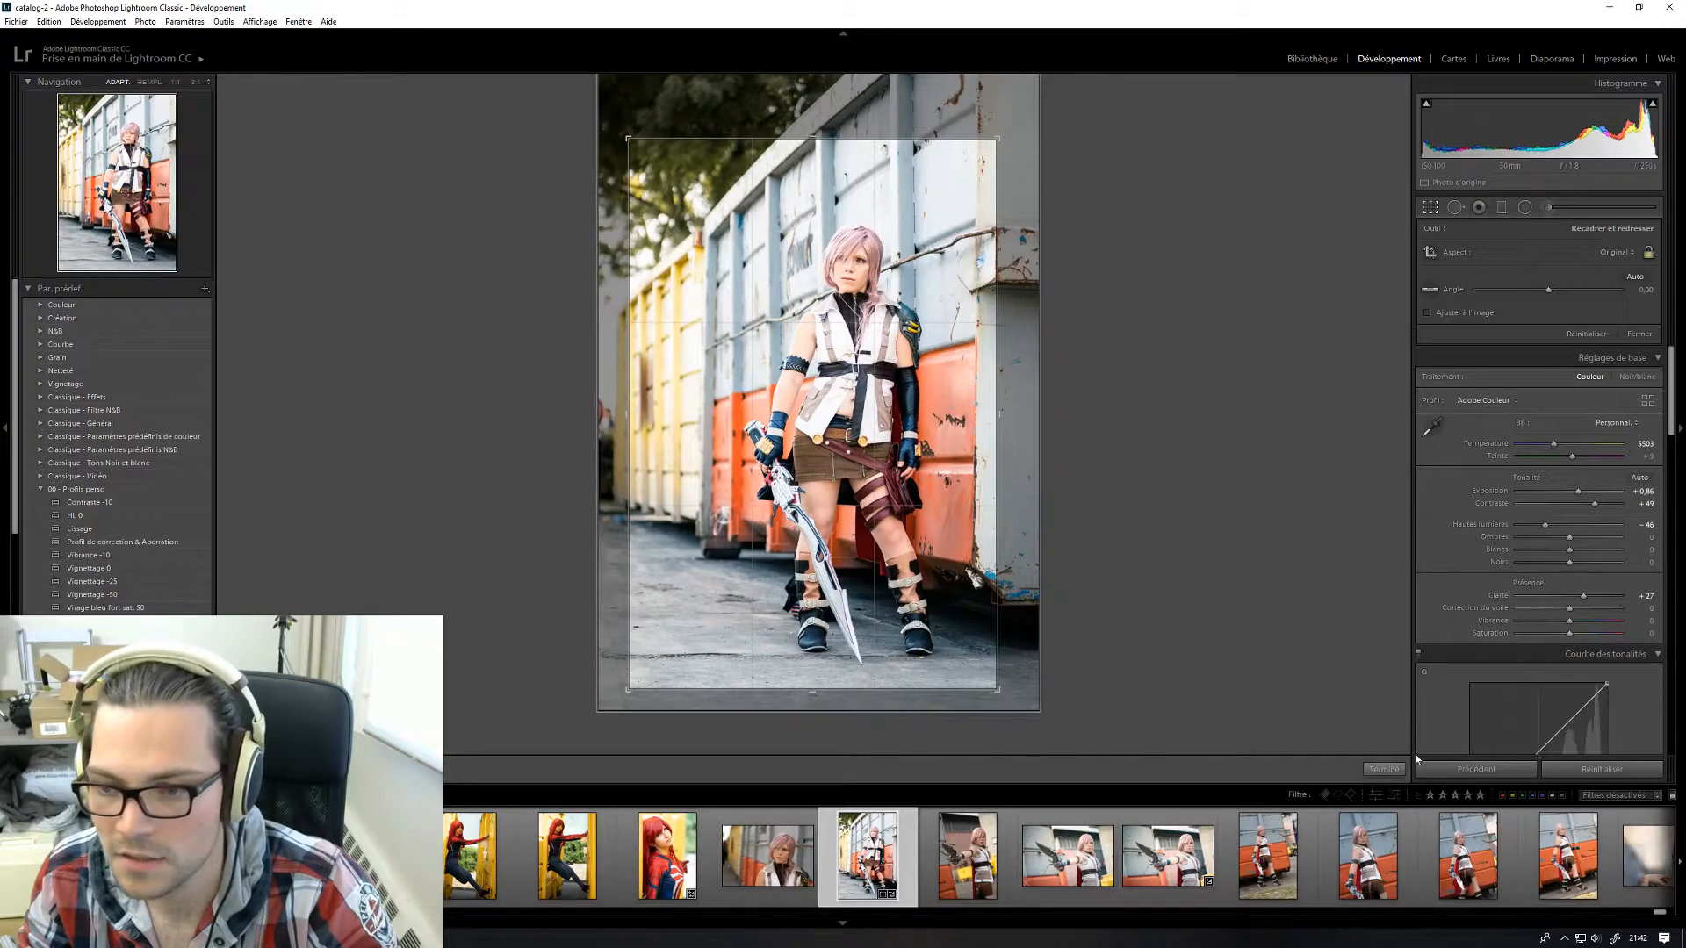
{"action": "left_click", "coordinate": [1384, 769]}
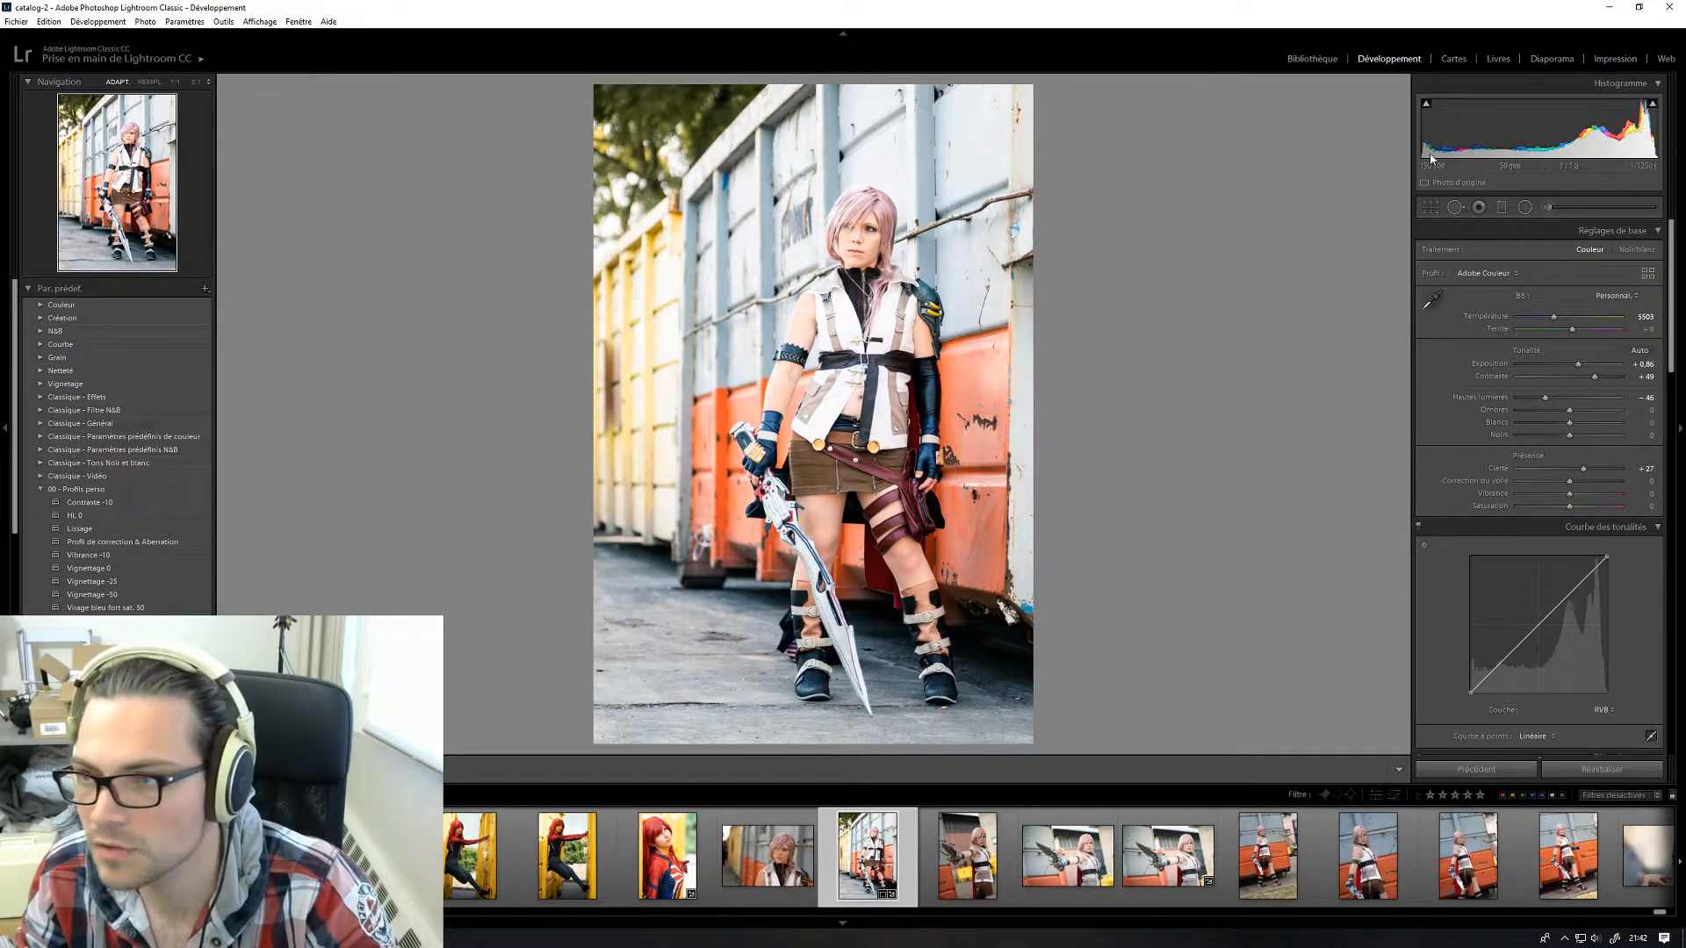
- Tint the shadows blue with split toning at hue 215 and saturation 25
{"action": "mouse_move", "coordinate": [1427, 108]}
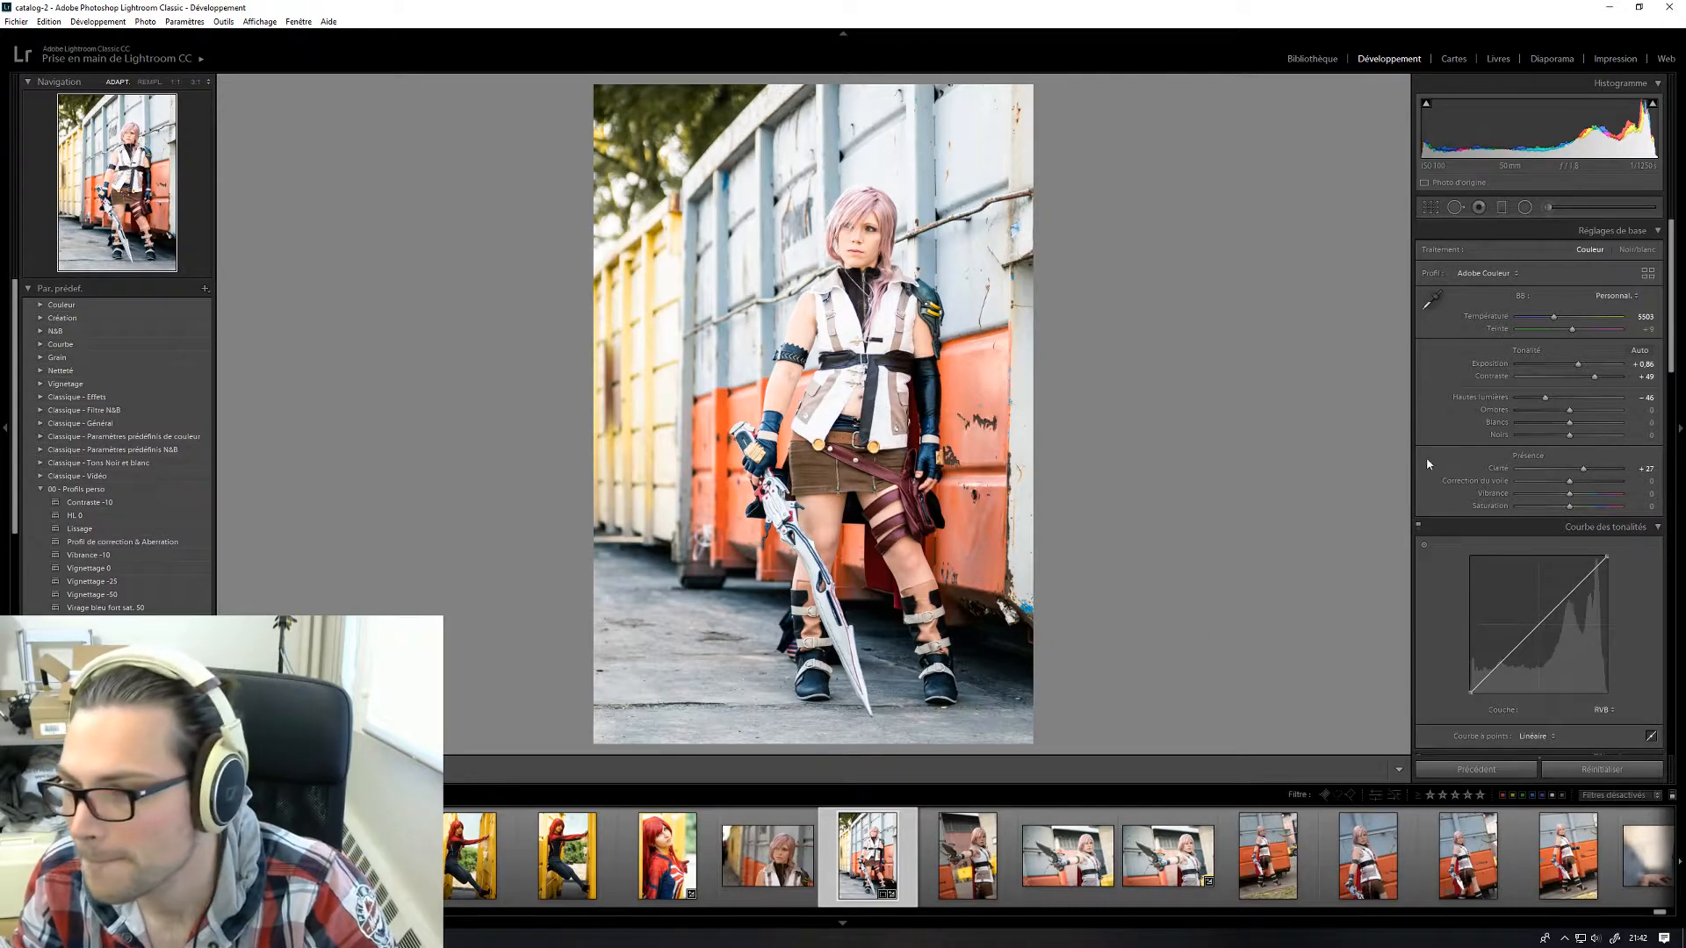
{"action": "scroll", "coordinate": [1466, 512], "scroll_direction": "down", "scroll_amount": 3}
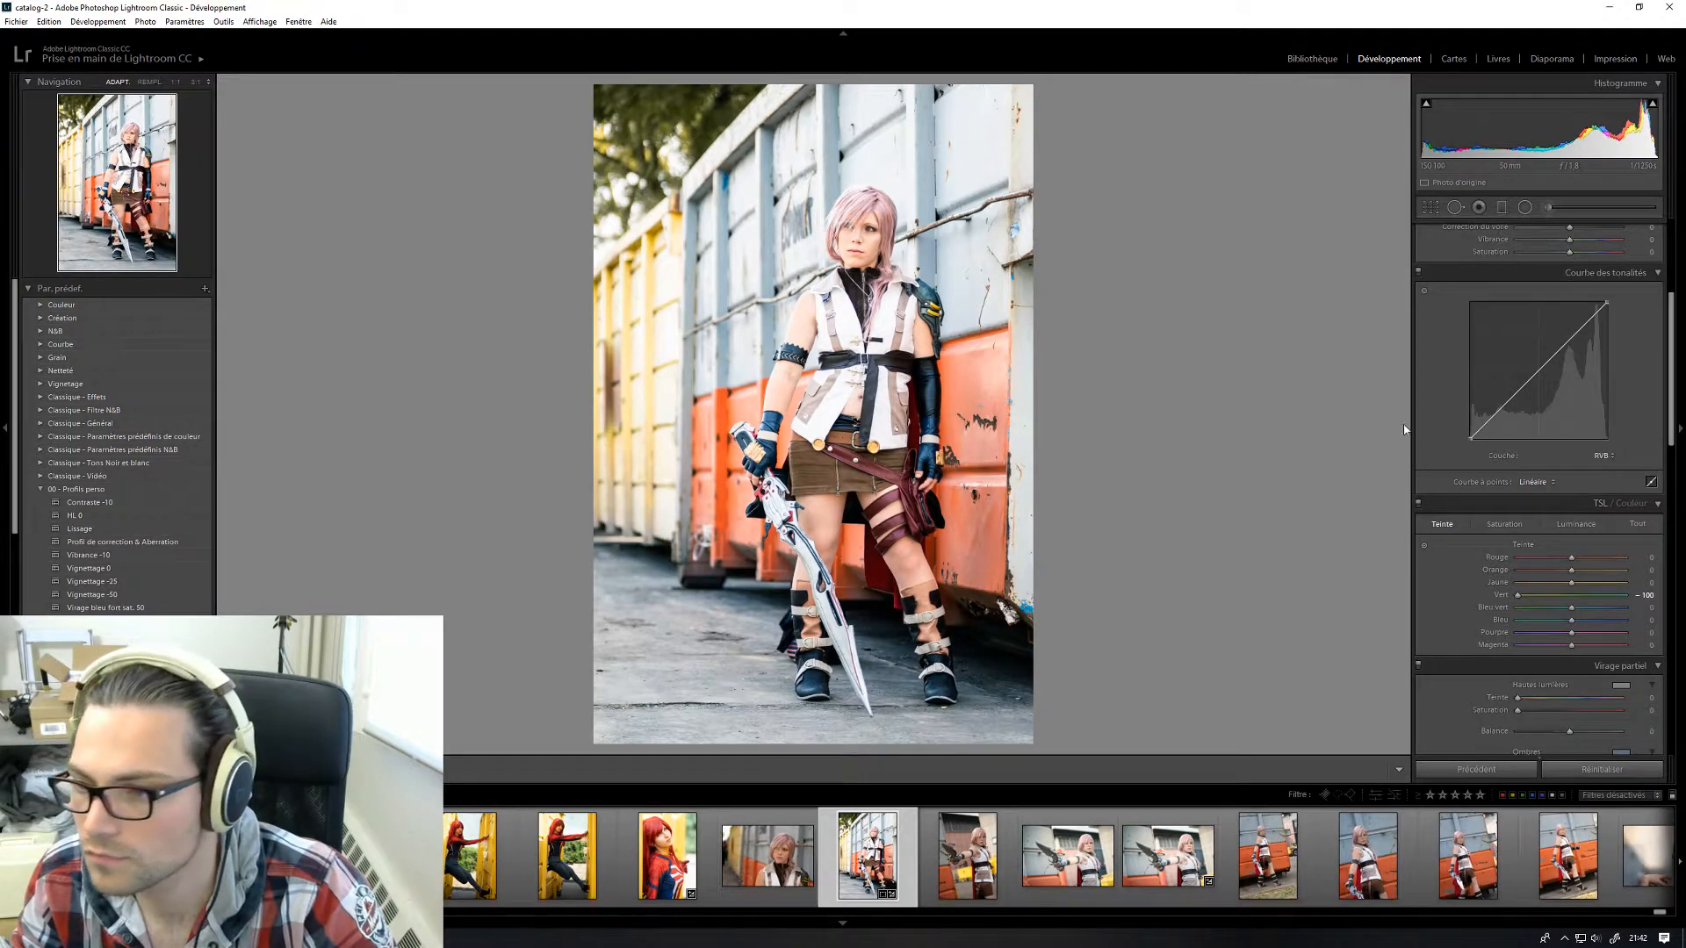
{"action": "scroll", "coordinate": [1460, 394], "scroll_direction": "down", "scroll_amount": 2}
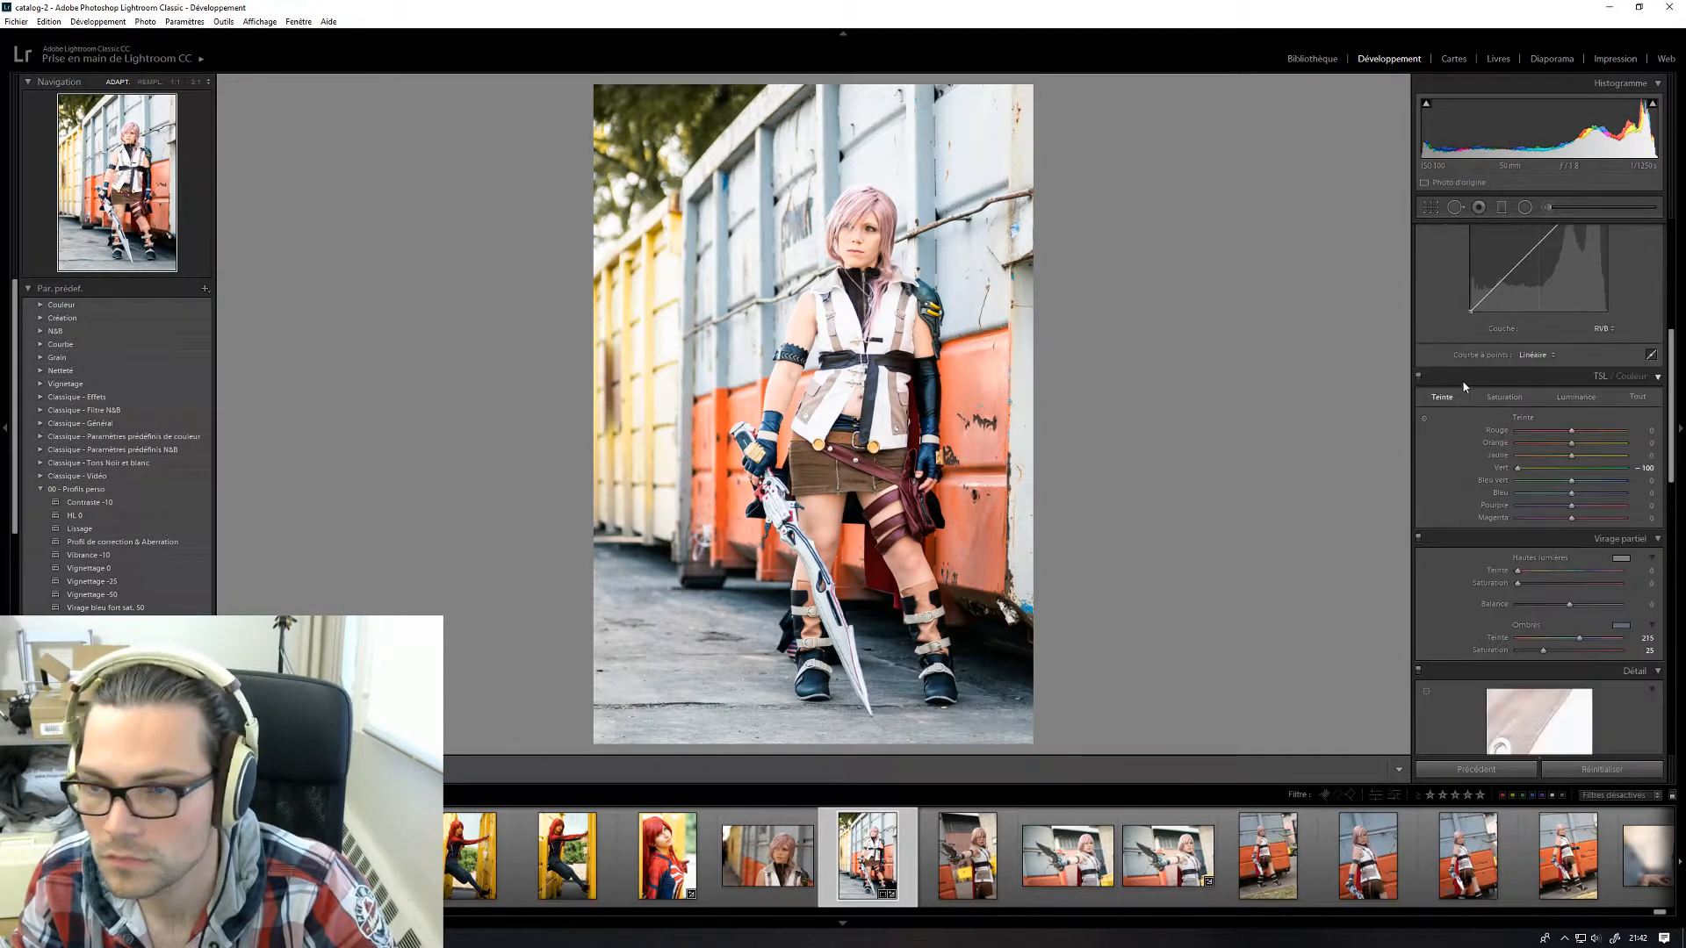
{"action": "scroll", "coordinate": [1471, 381], "scroll_direction": "down", "scroll_amount": 2}
{"action": "scroll", "coordinate": [1478, 394], "scroll_direction": "down", "scroll_amount": 1}
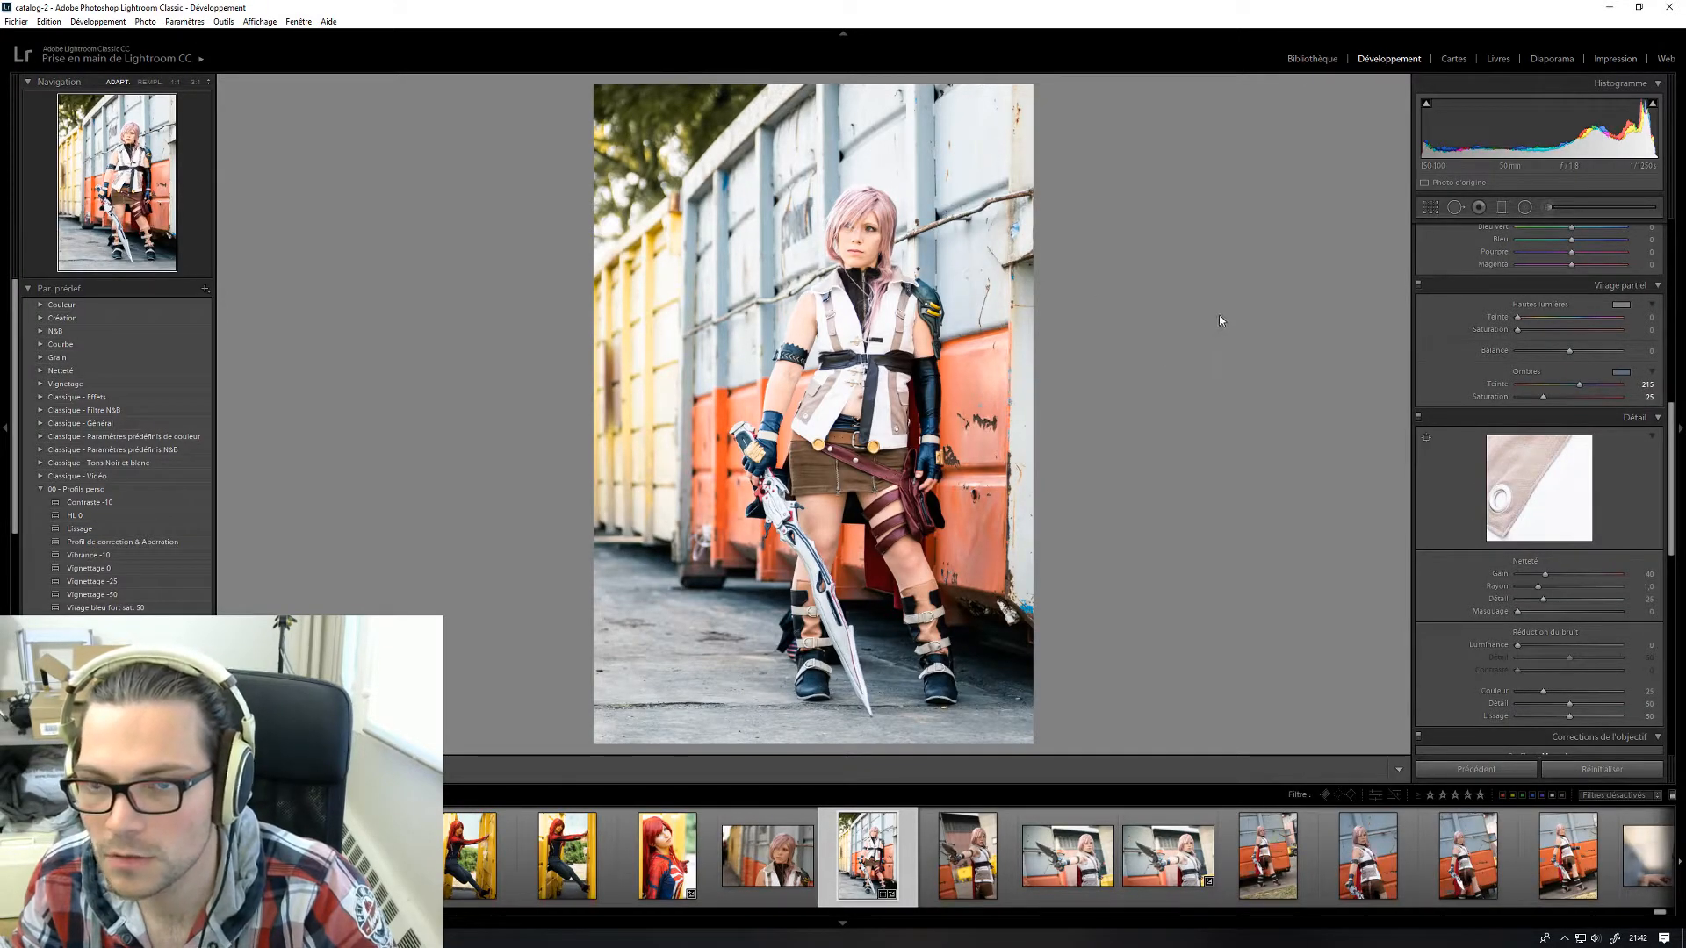
- Set the sharpening amount to 55 and luminance noise reduction to 16, checking the face and costume at full magnification
{"action": "left_click", "coordinate": [870, 234]}
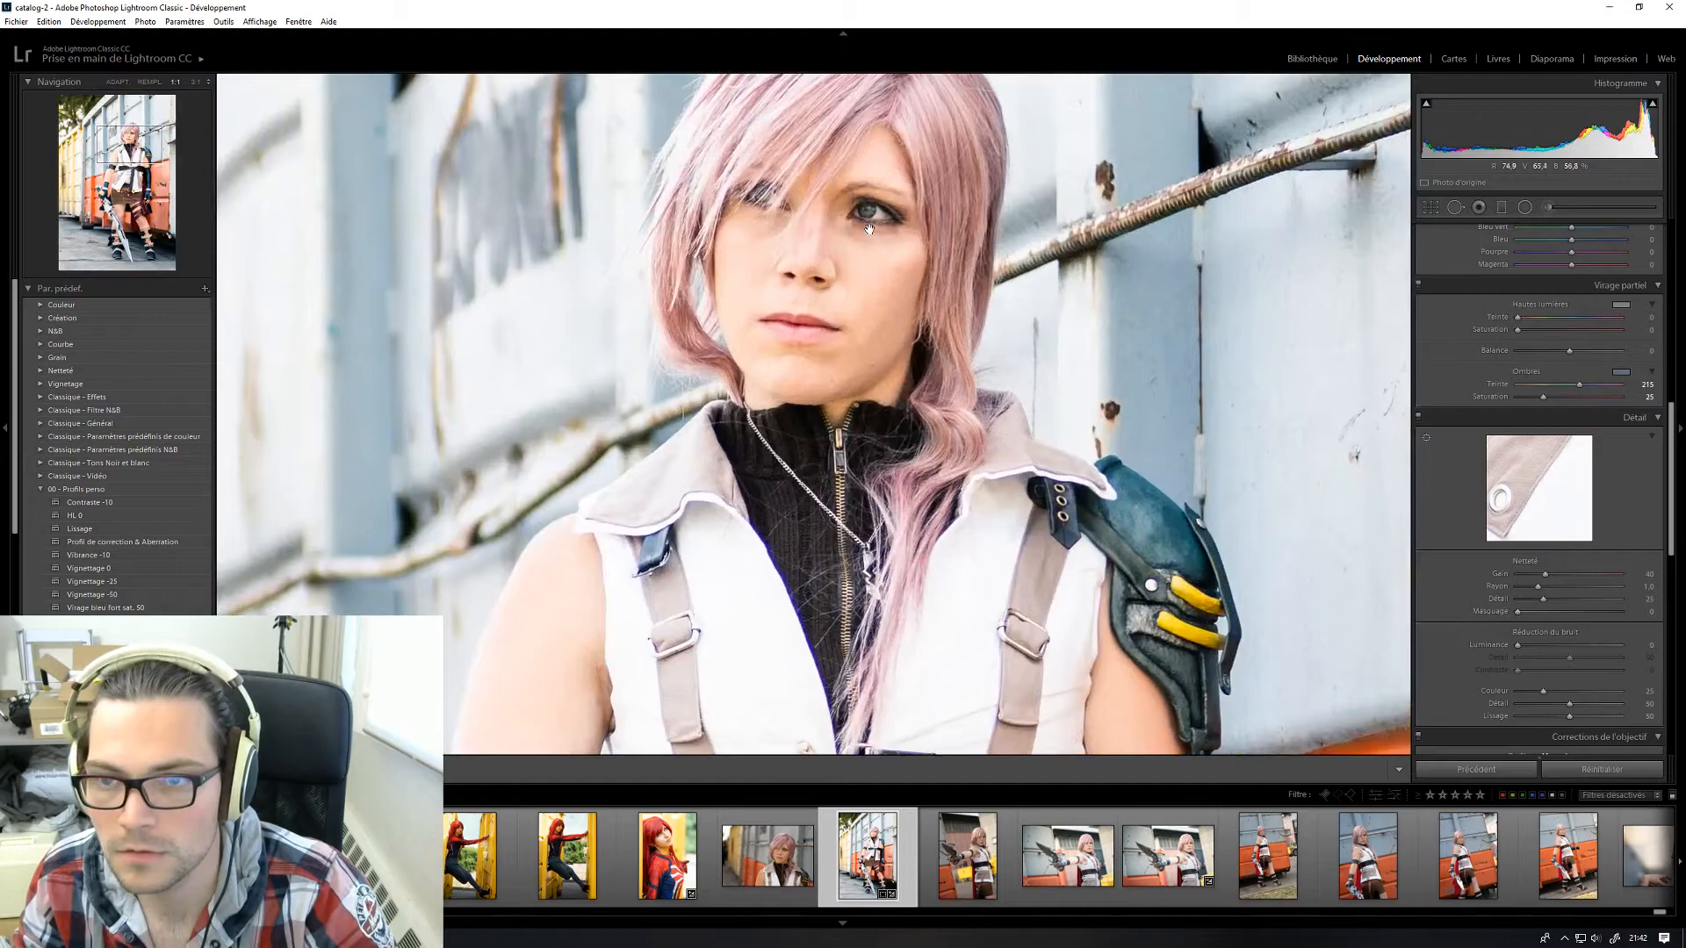
{"action": "left_click", "coordinate": [872, 214]}
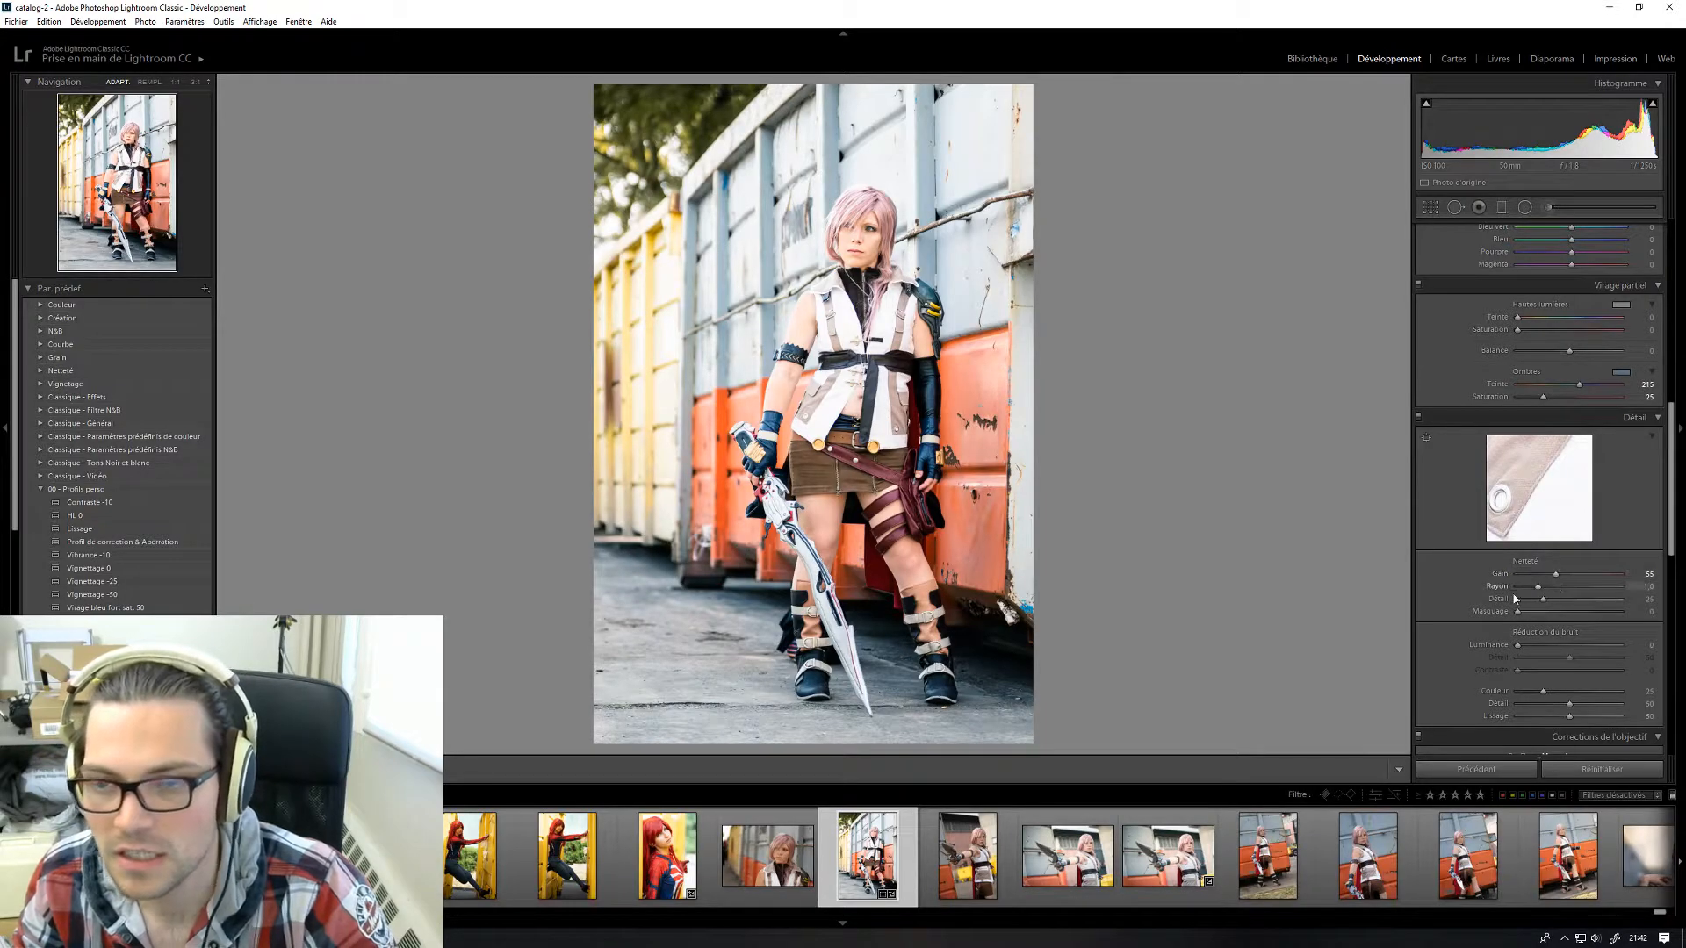
{"action": "left_click_drag", "start_coordinate": [1521, 646], "coordinate": [1535, 649]}
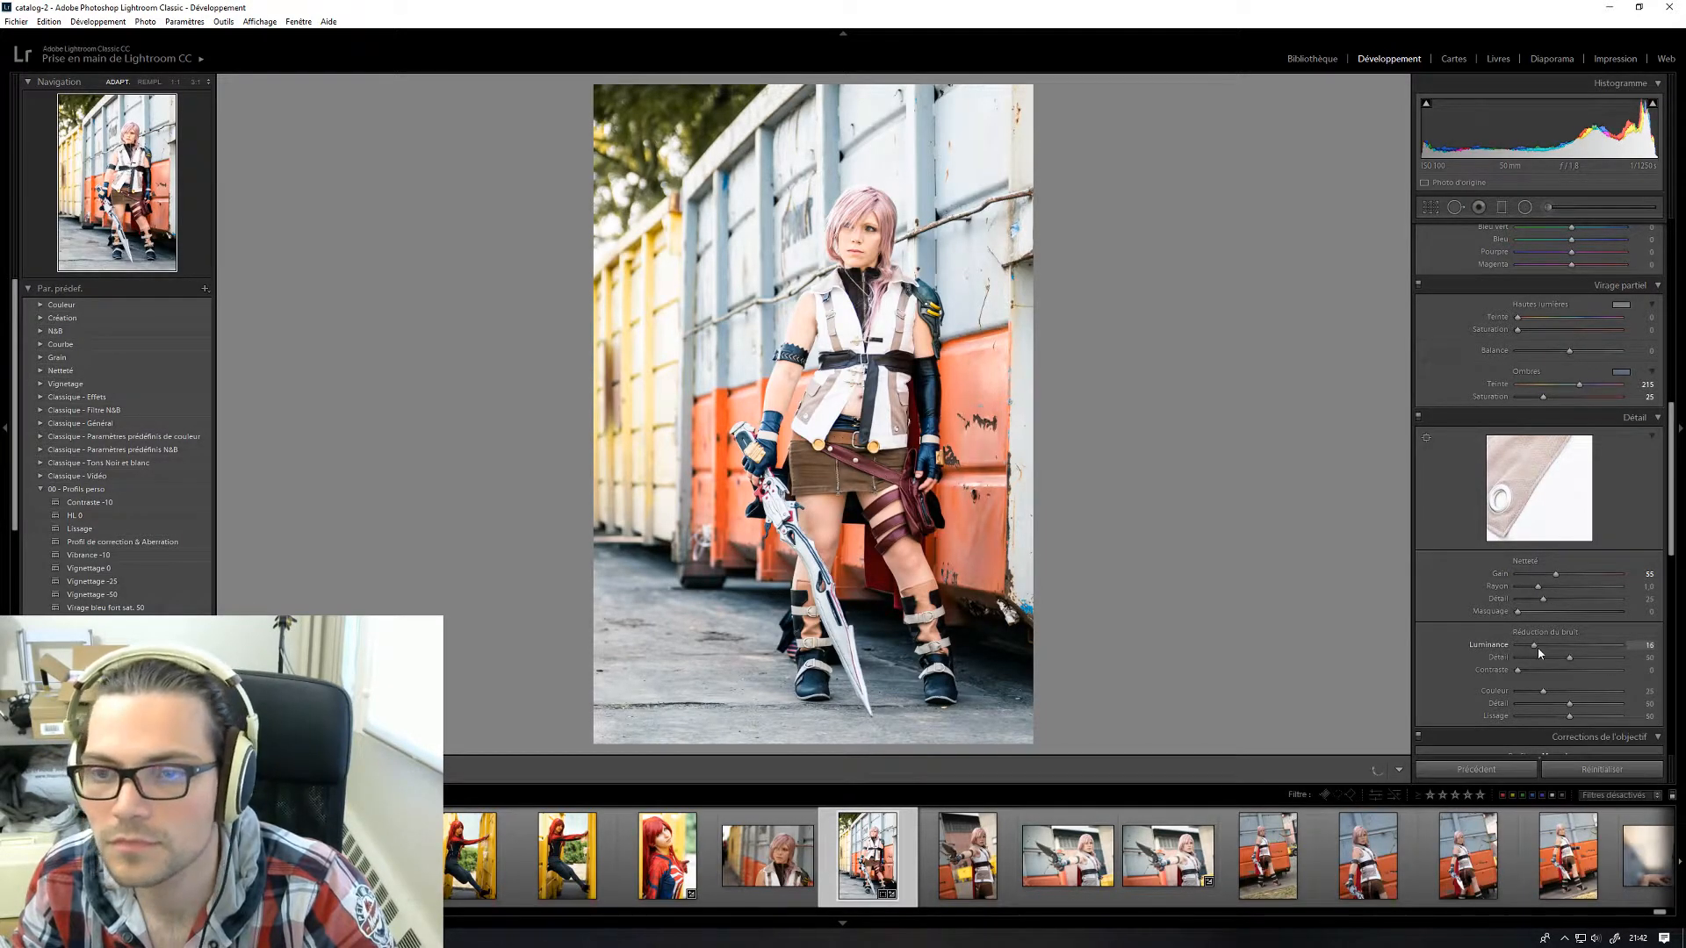
{"action": "left_click", "coordinate": [854, 231]}
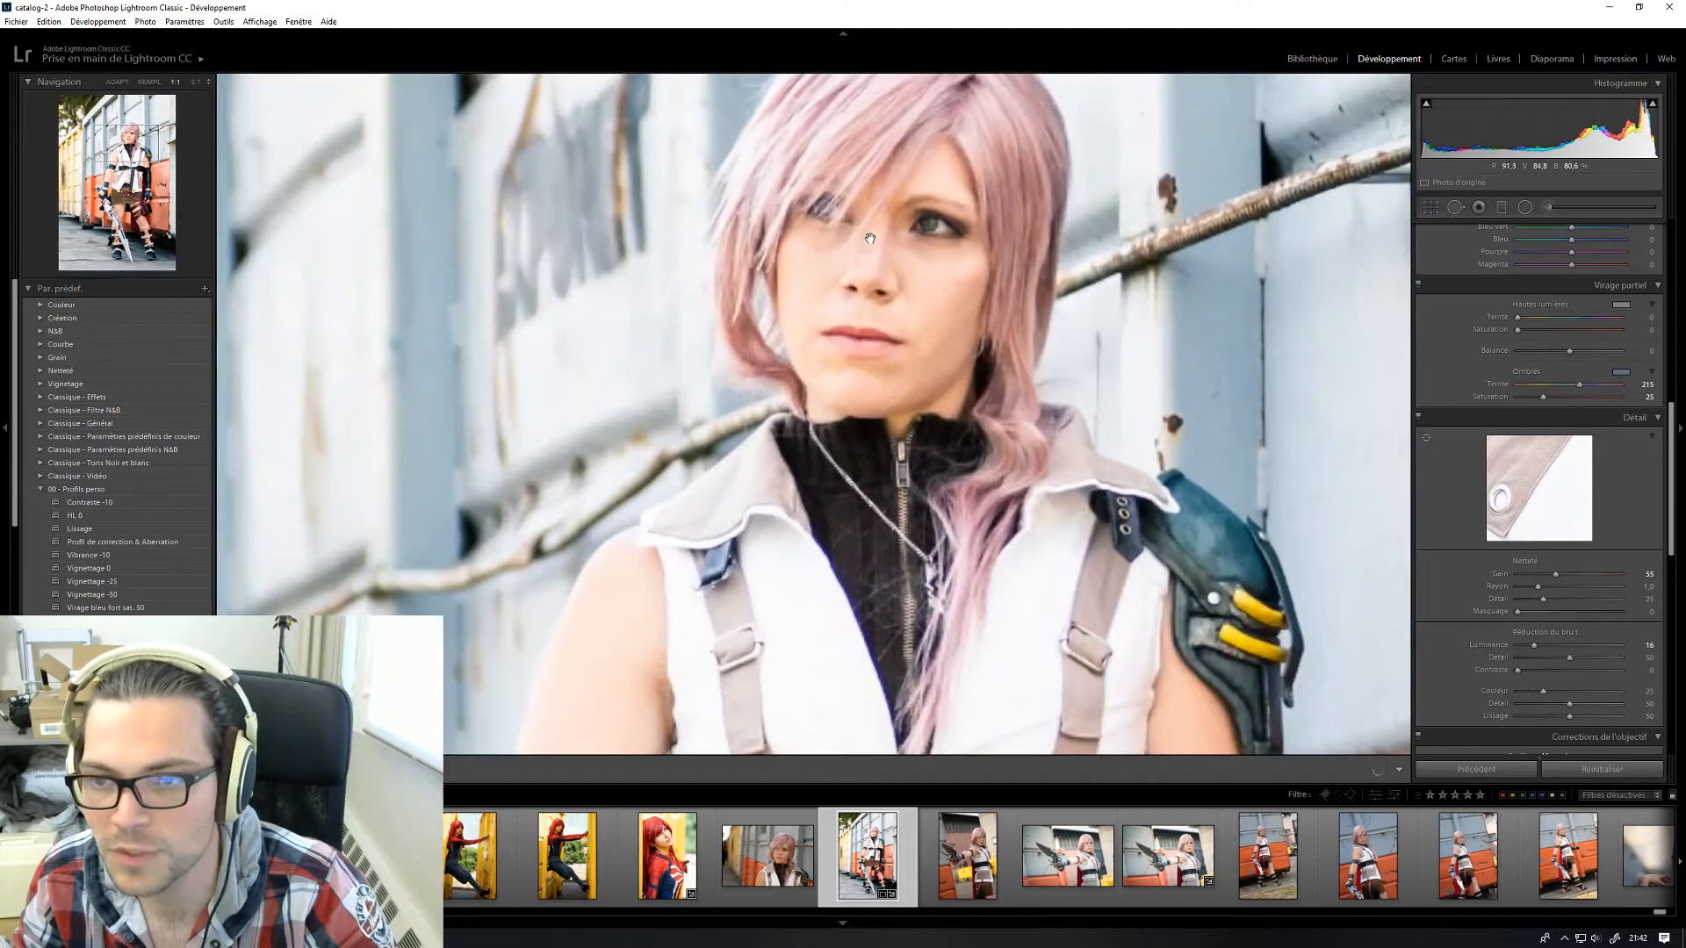
{"action": "left_click", "coordinate": [946, 276]}
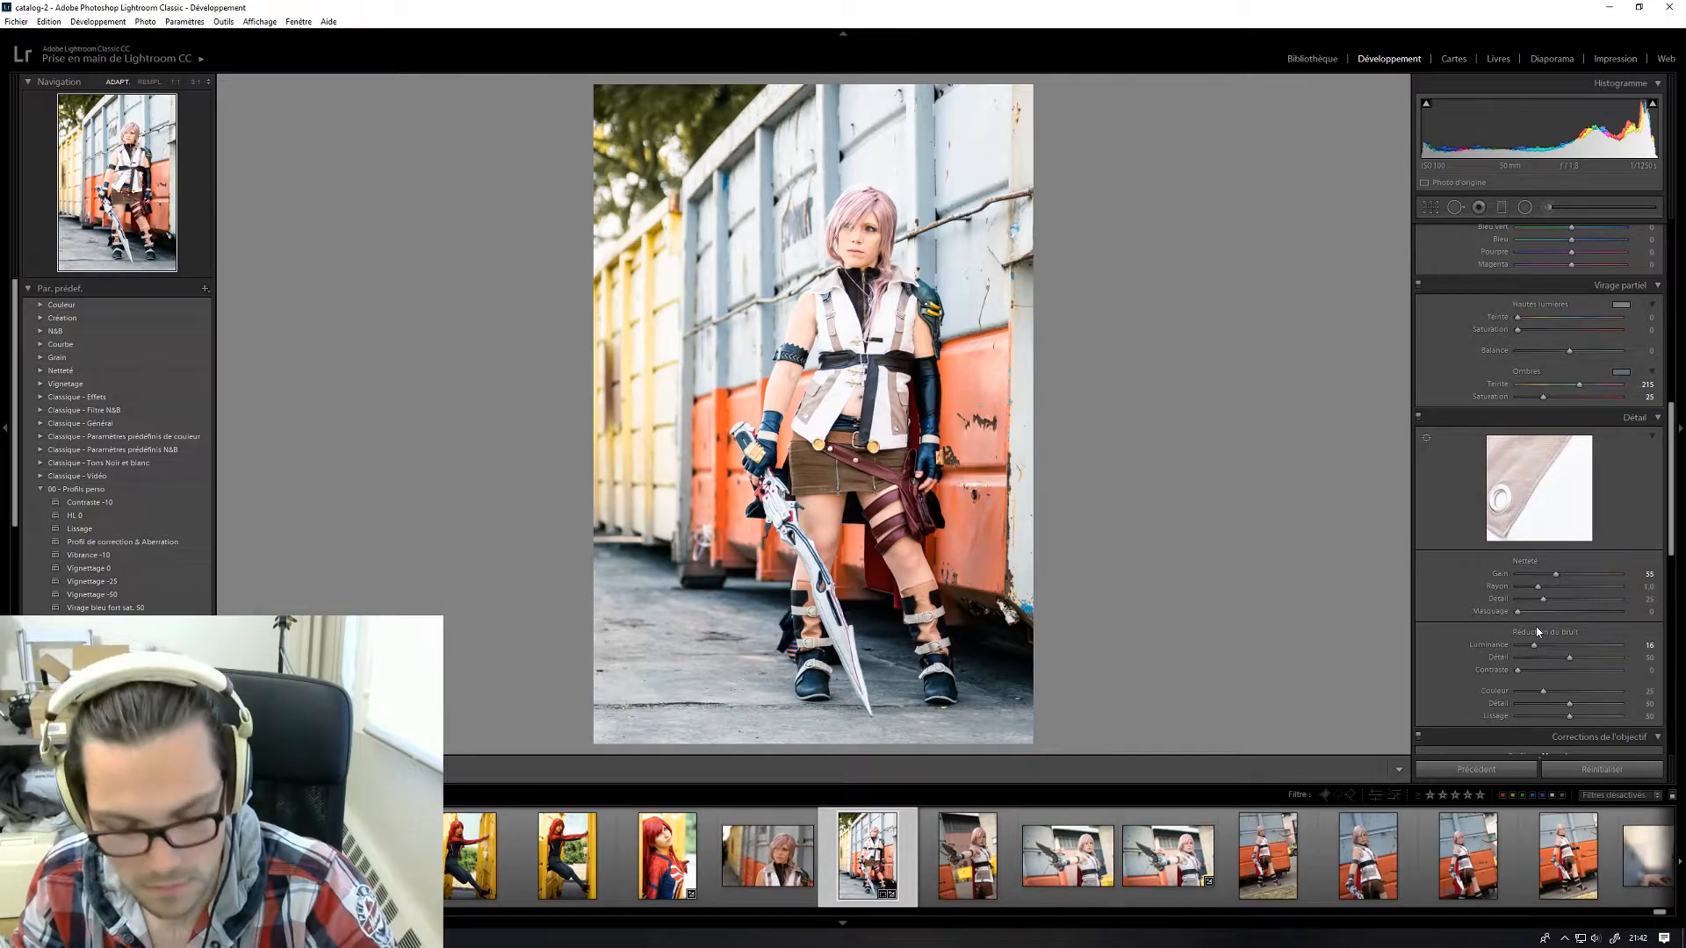
{"action": "mouse_move", "coordinate": [1538, 587]}
{"action": "left_mouse_down", "text": "alt"}
{"action": "mouse_move", "coordinate": [1566, 594]}
{"action": "mouse_move", "coordinate": [1537, 588]}
{"action": "left_mouse_up", "text": "alt"}
{"action": "key", "text": "z"}
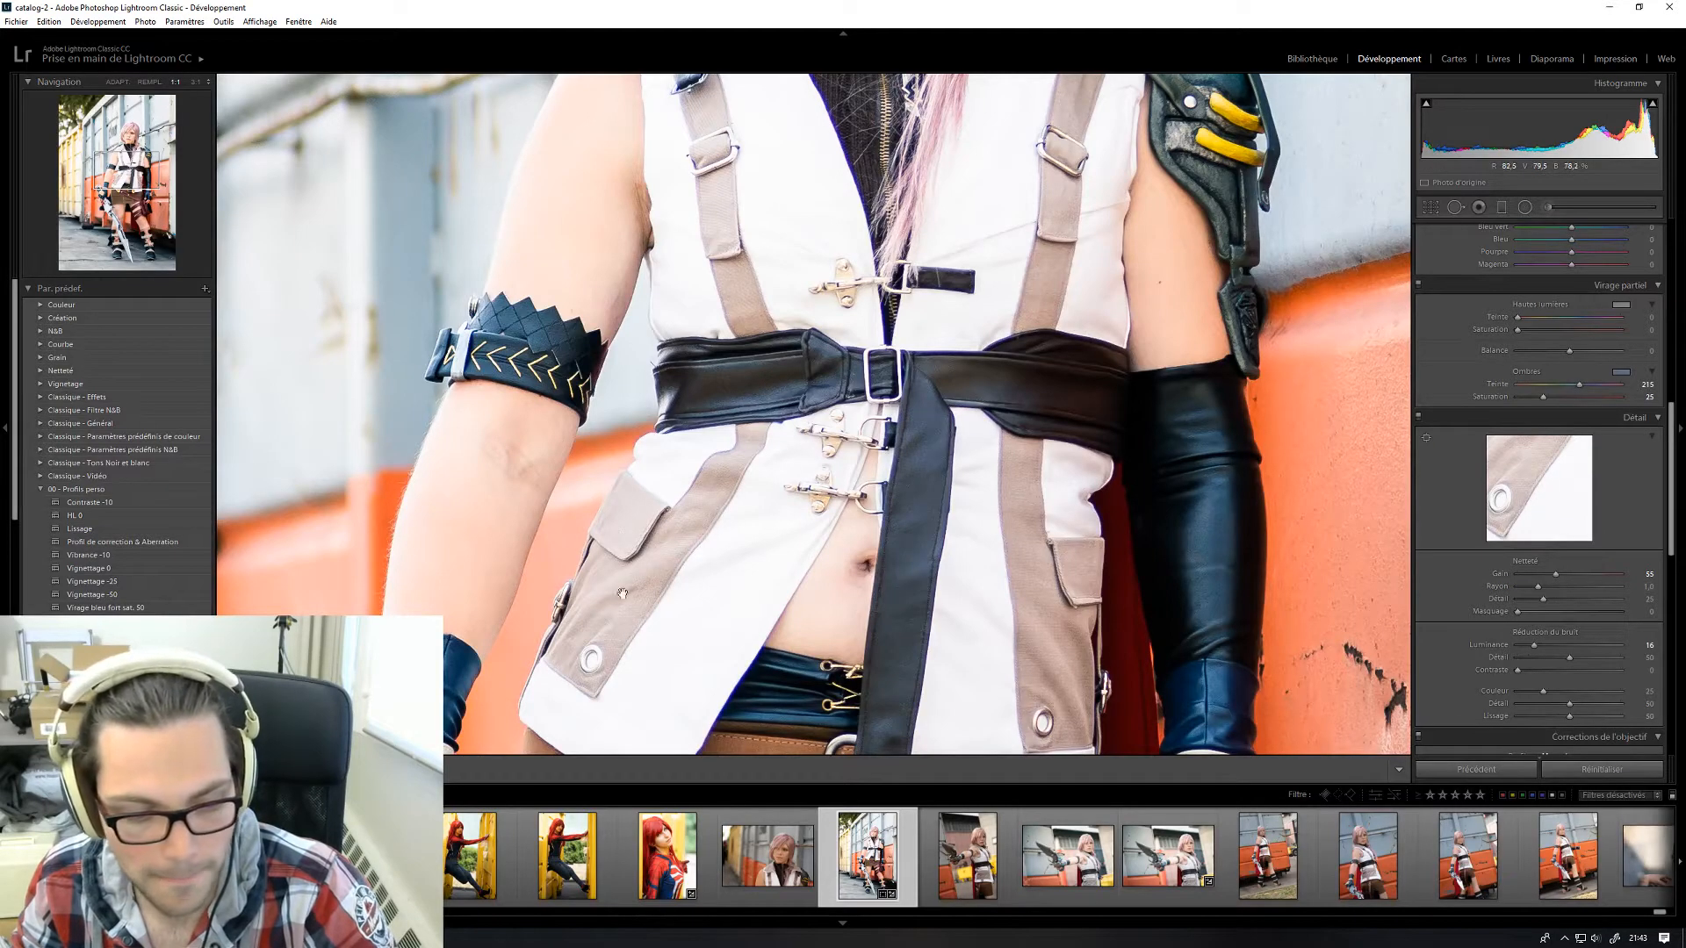
{"action": "left_click", "coordinate": [976, 268]}
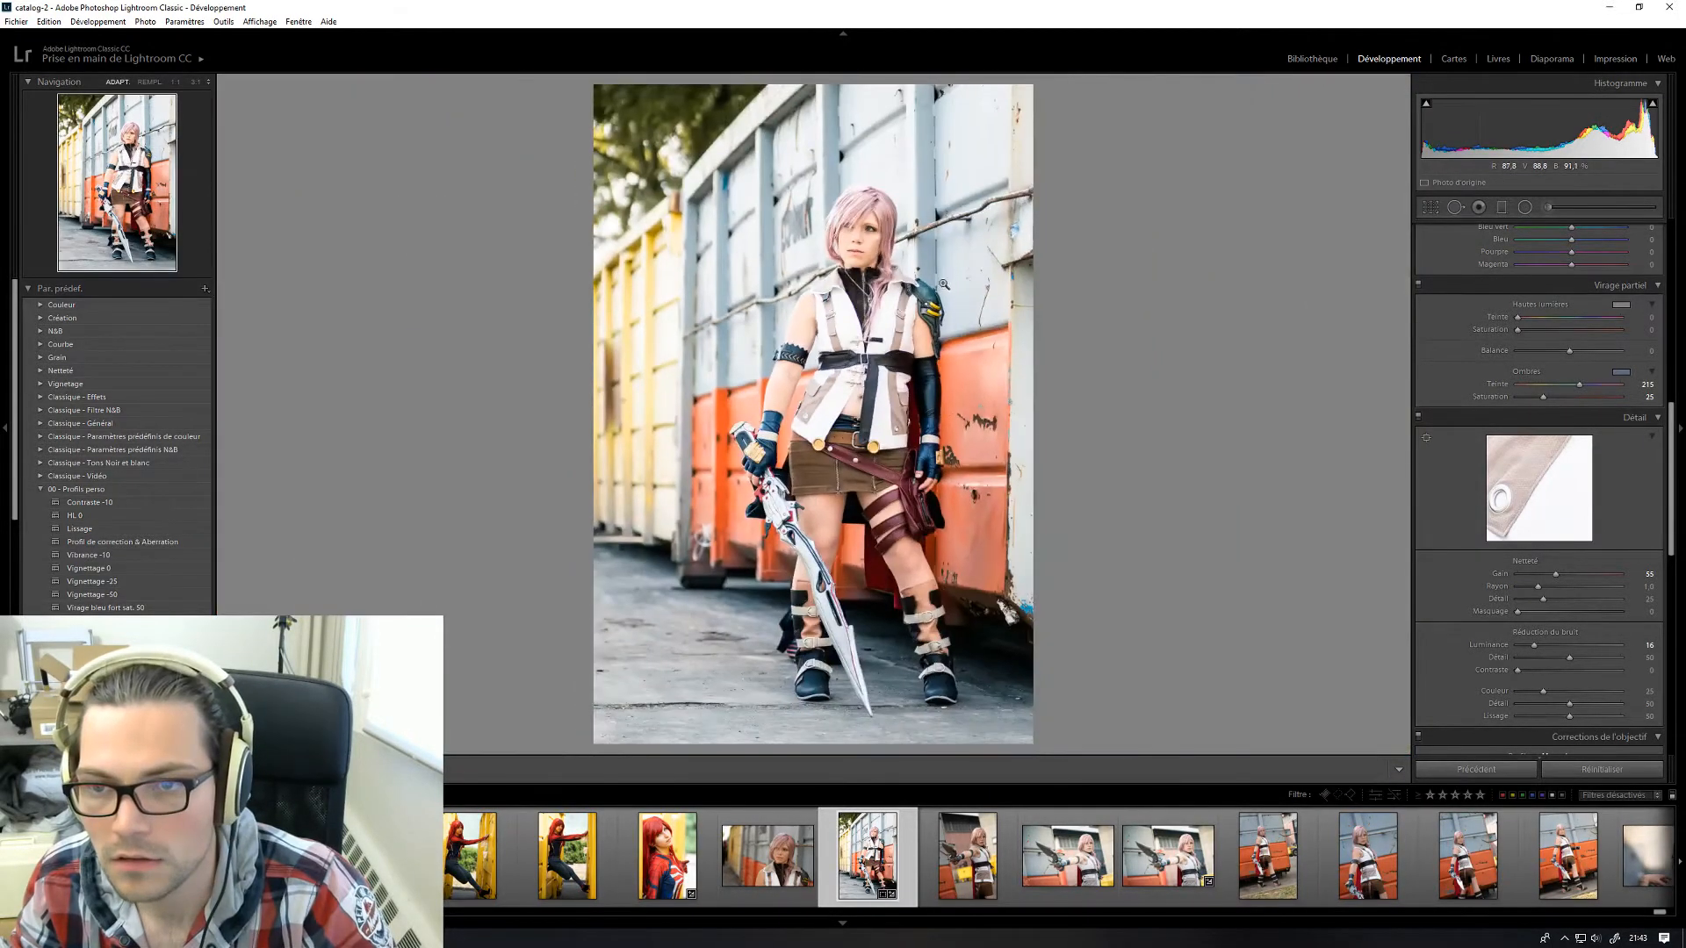
- Apply the "Profil de correction & Aberration" preset and check the vest edges for color fringing at full magnification
{"action": "left_click", "coordinate": [161, 542]}
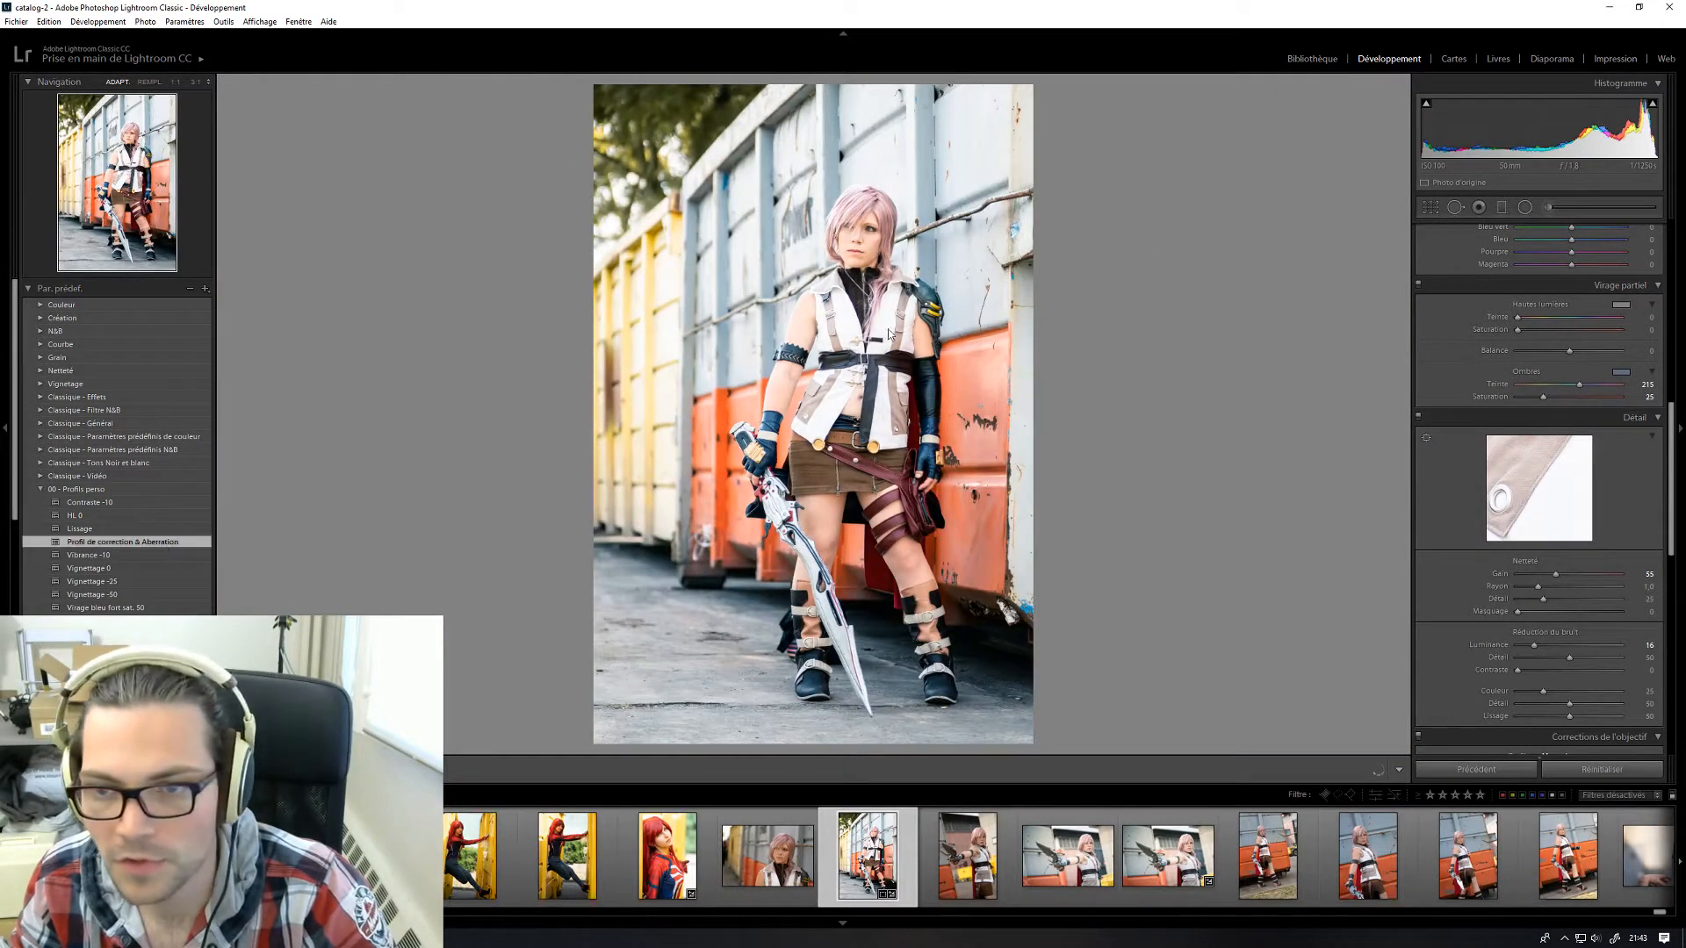
{"action": "left_click", "coordinate": [878, 329]}
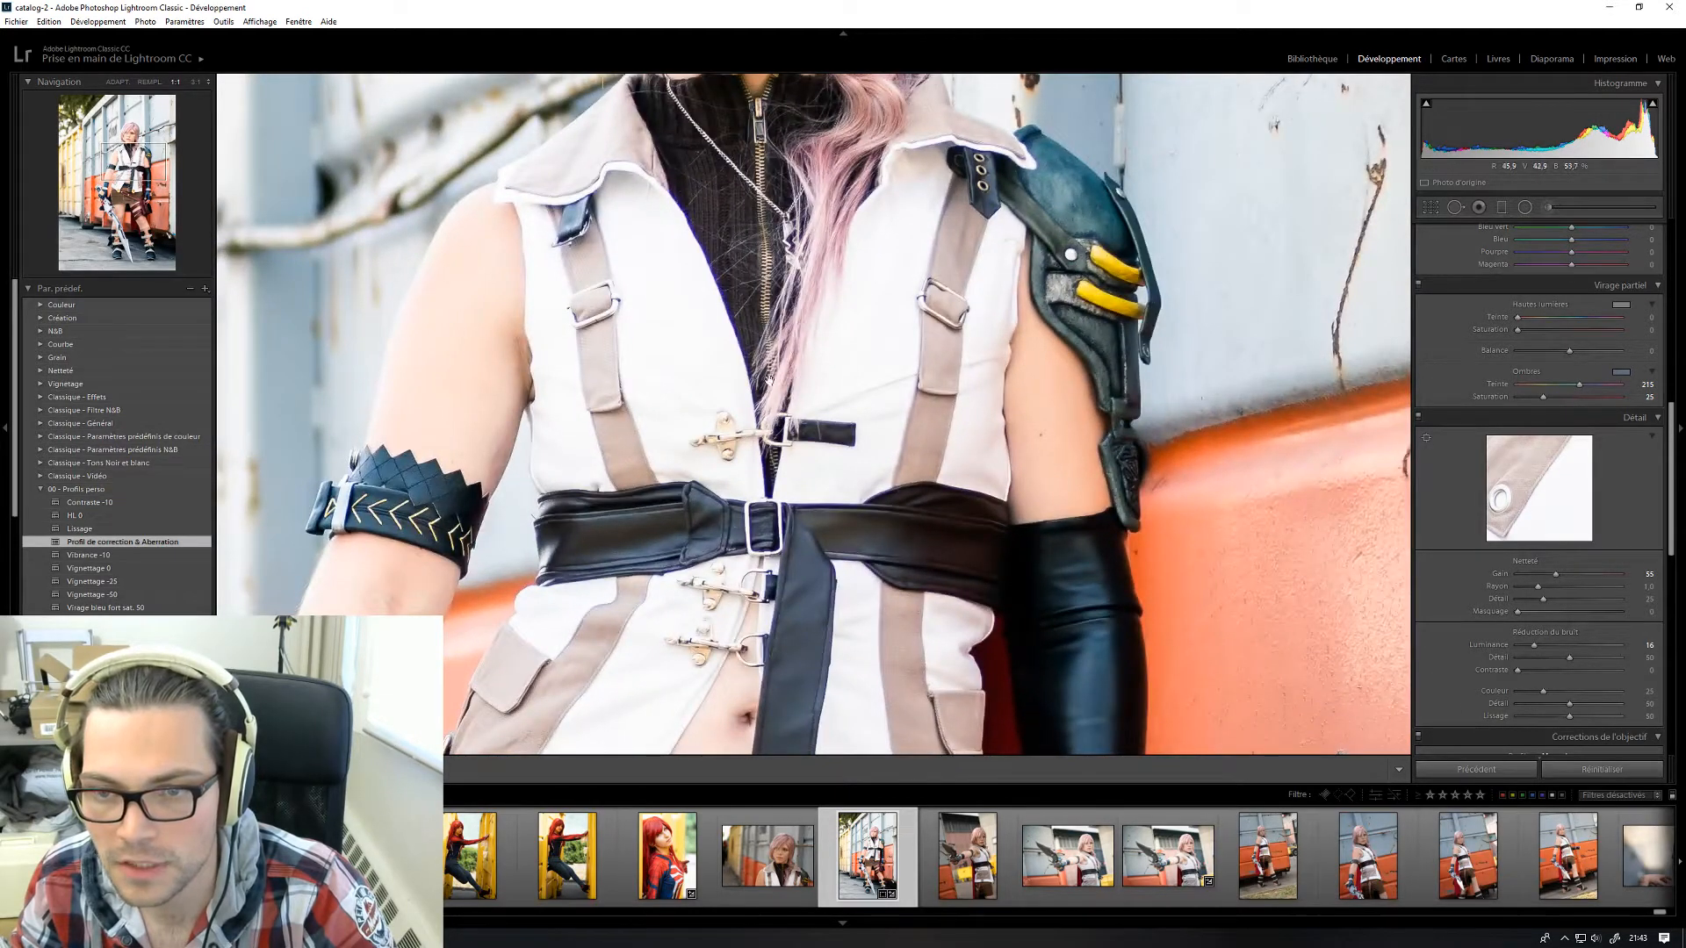
{"action": "left_click", "coordinate": [683, 222]}
{"action": "left_click", "coordinate": [849, 309]}
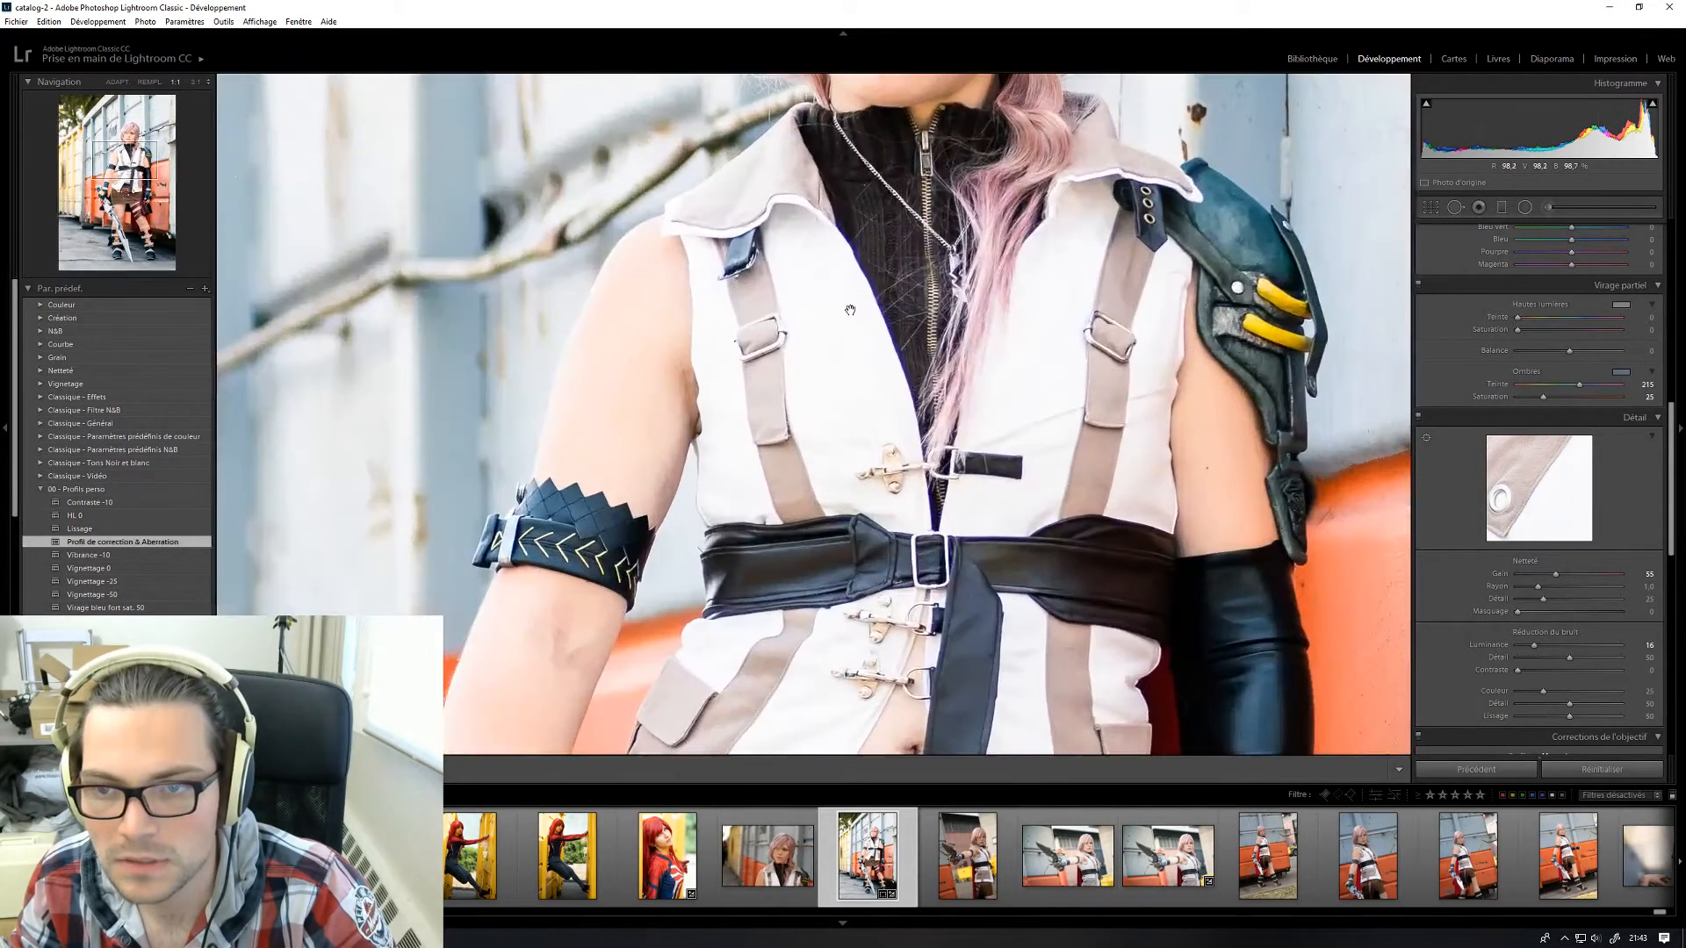
- Remove the purple fringing by sampling it along the vest's dark inner top, with purple amount 7 and purple hue range 39/58
{"action": "scroll", "coordinate": [1499, 562], "scroll_direction": "down", "scroll_amount": 5}
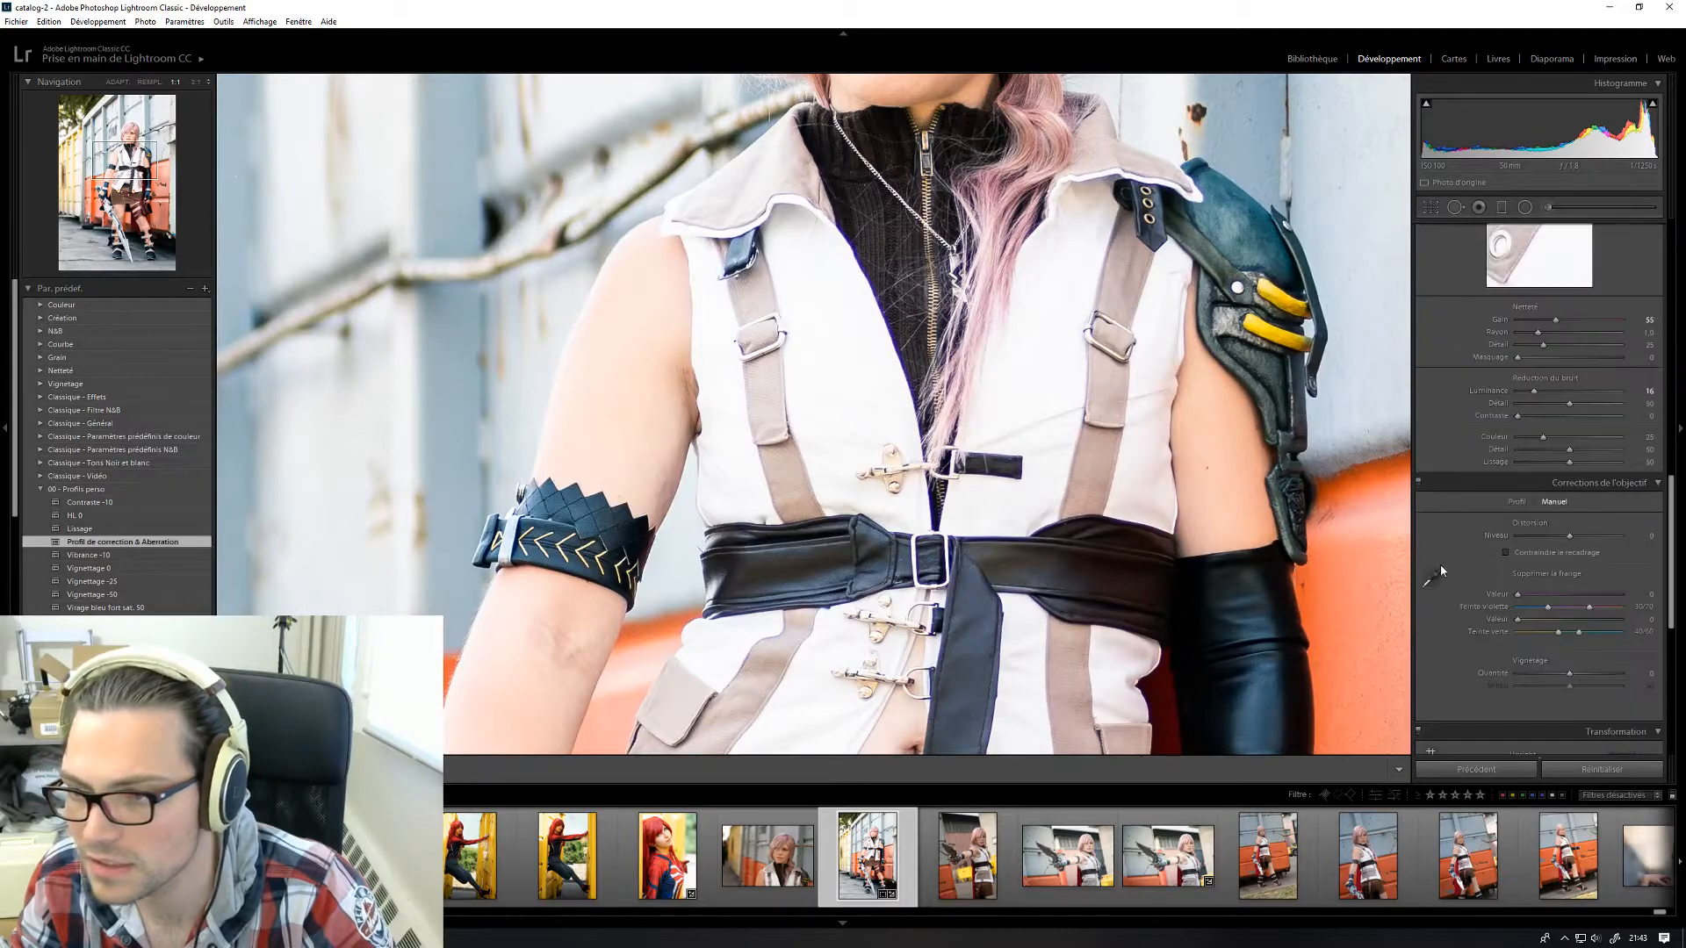
{"action": "left_click", "coordinate": [1438, 573]}
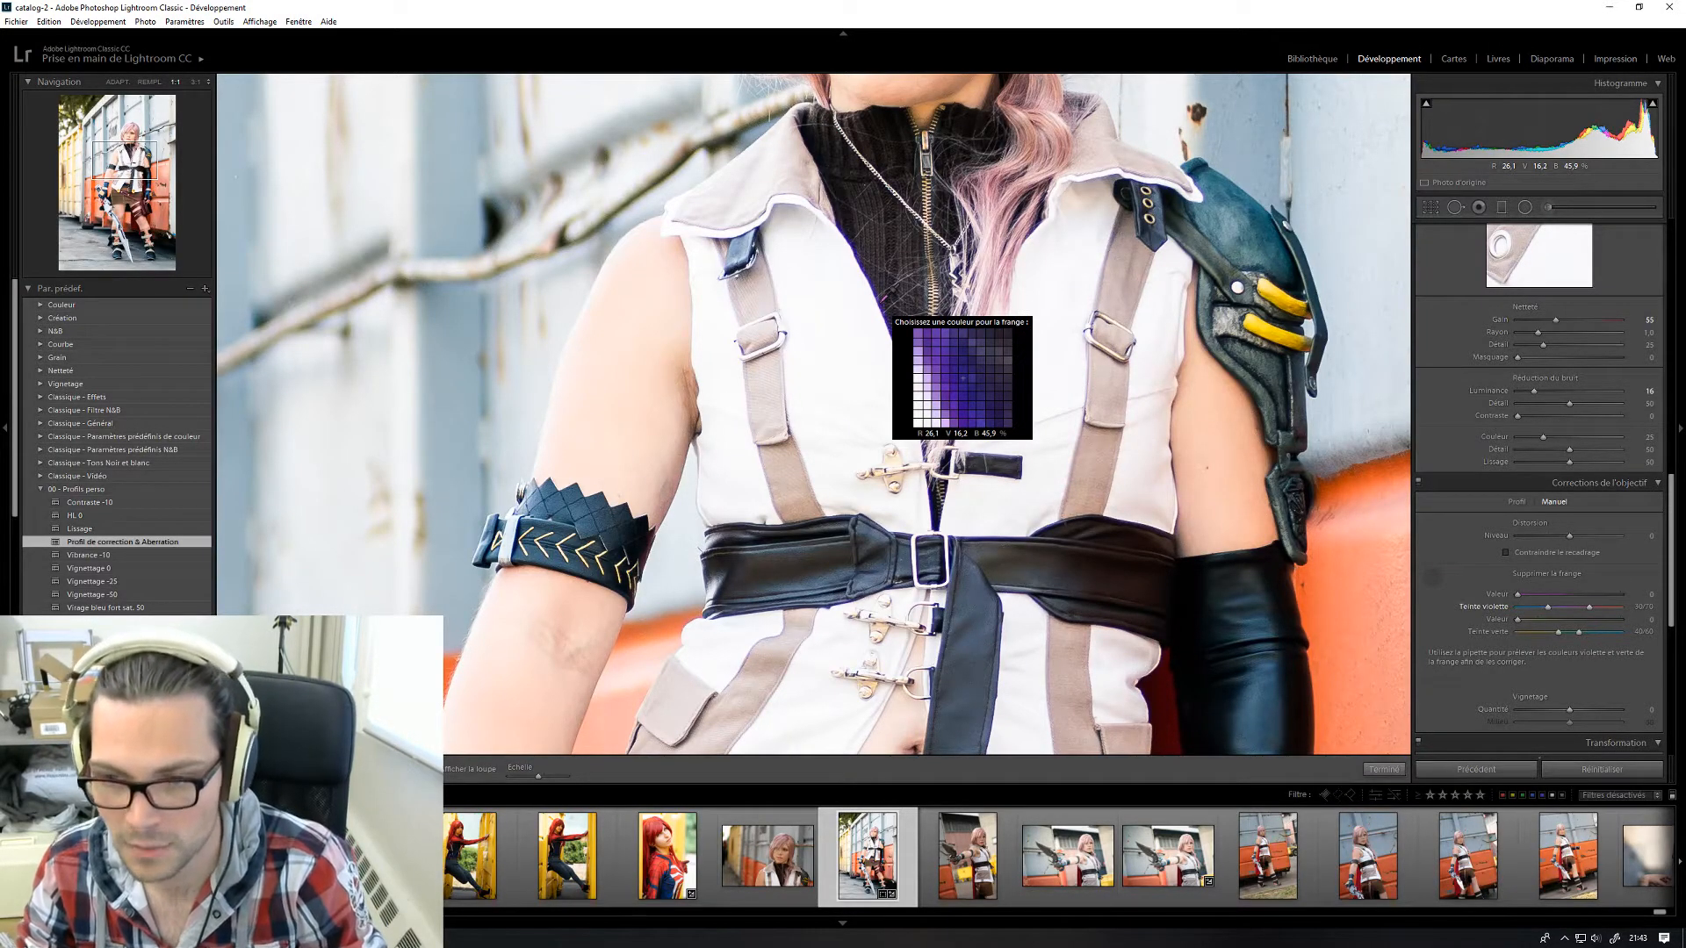
{"action": "left_click", "coordinate": [880, 314]}
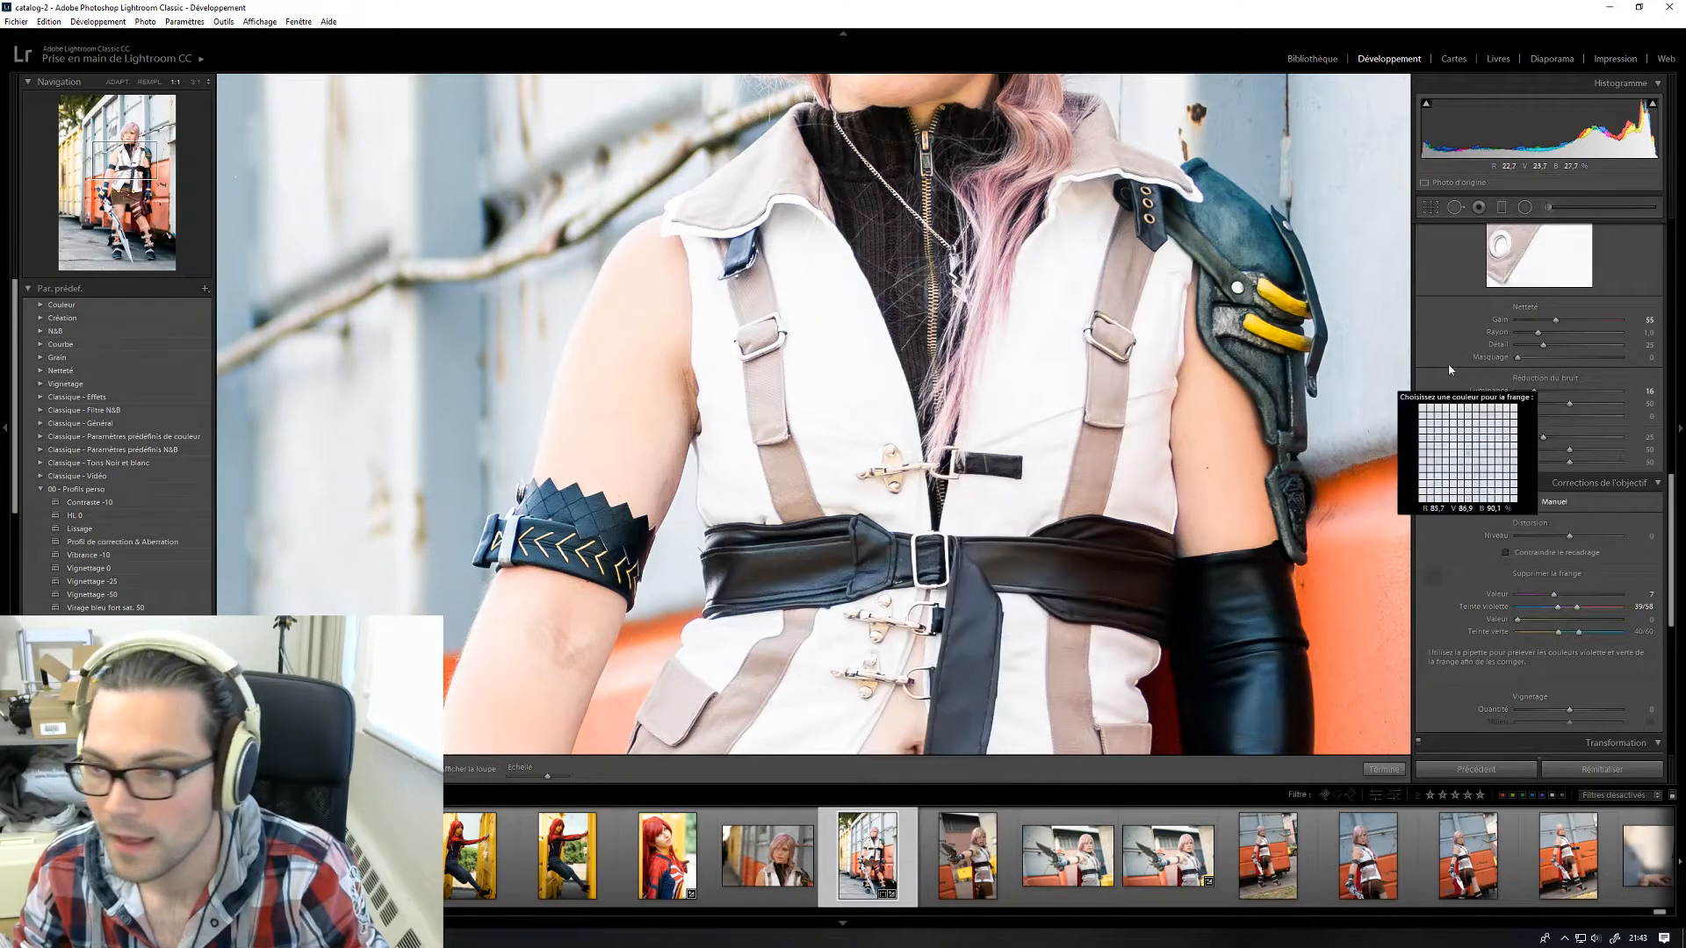
{"action": "left_click", "coordinate": [1433, 577]}
{"action": "scroll", "coordinate": [1026, 586], "scroll_direction": "down", "scroll_amount": 3}
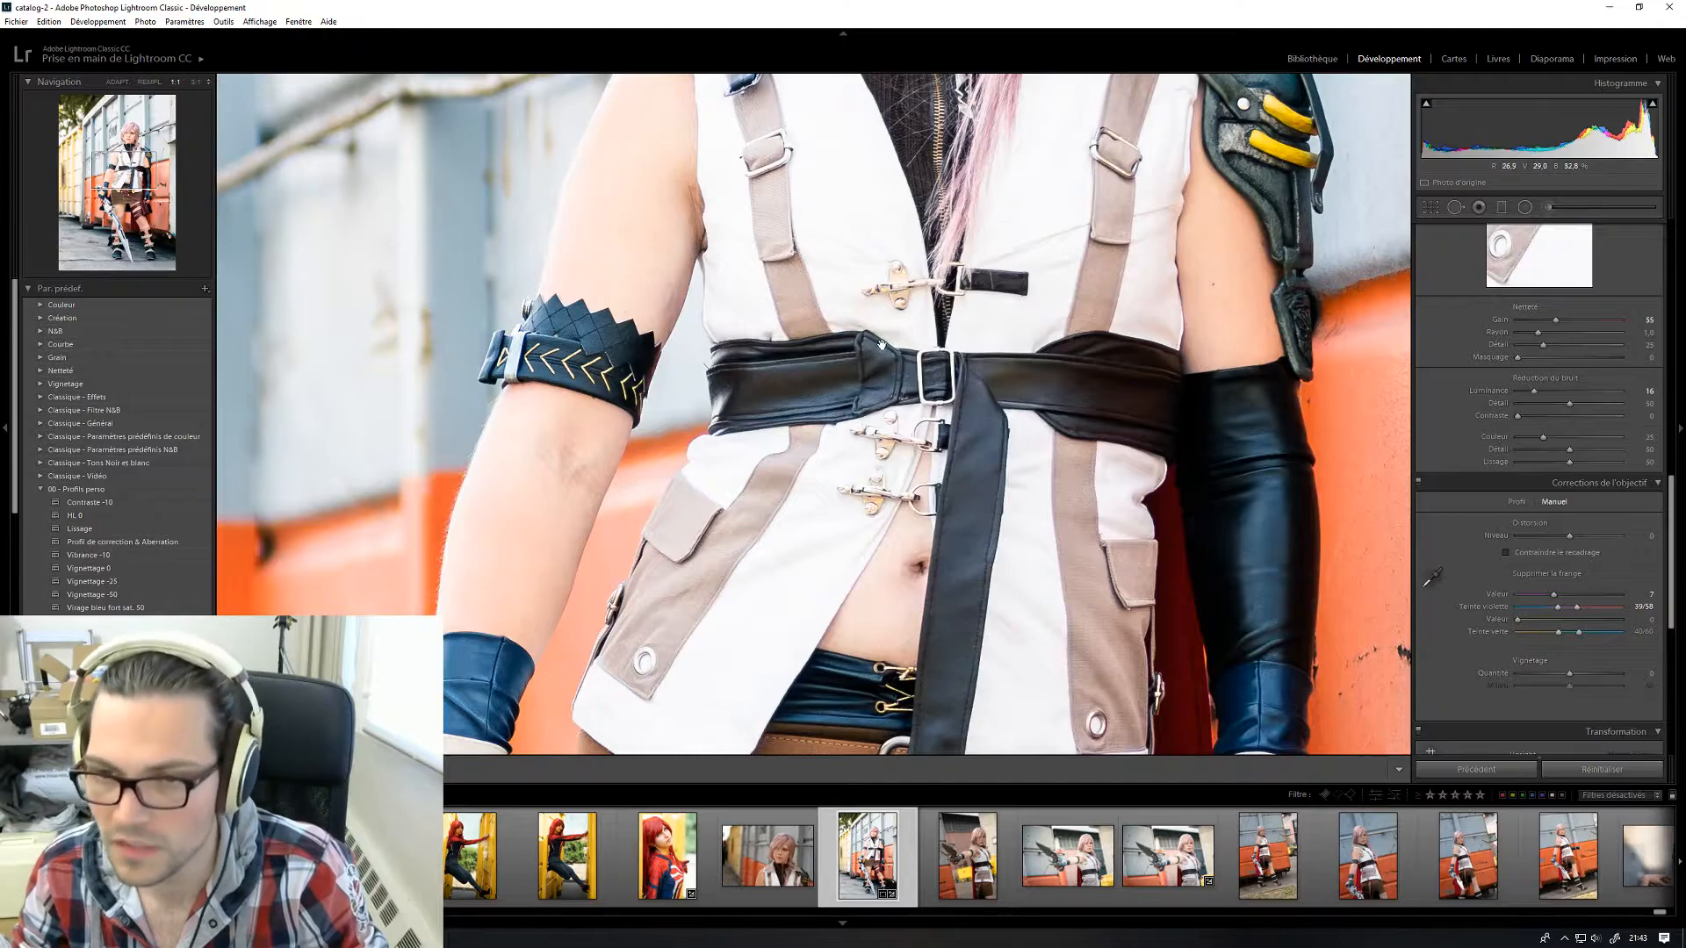
{"action": "scroll", "coordinate": [880, 342], "scroll_direction": "up", "scroll_amount": 3}
{"action": "left_click", "coordinate": [950, 362]}
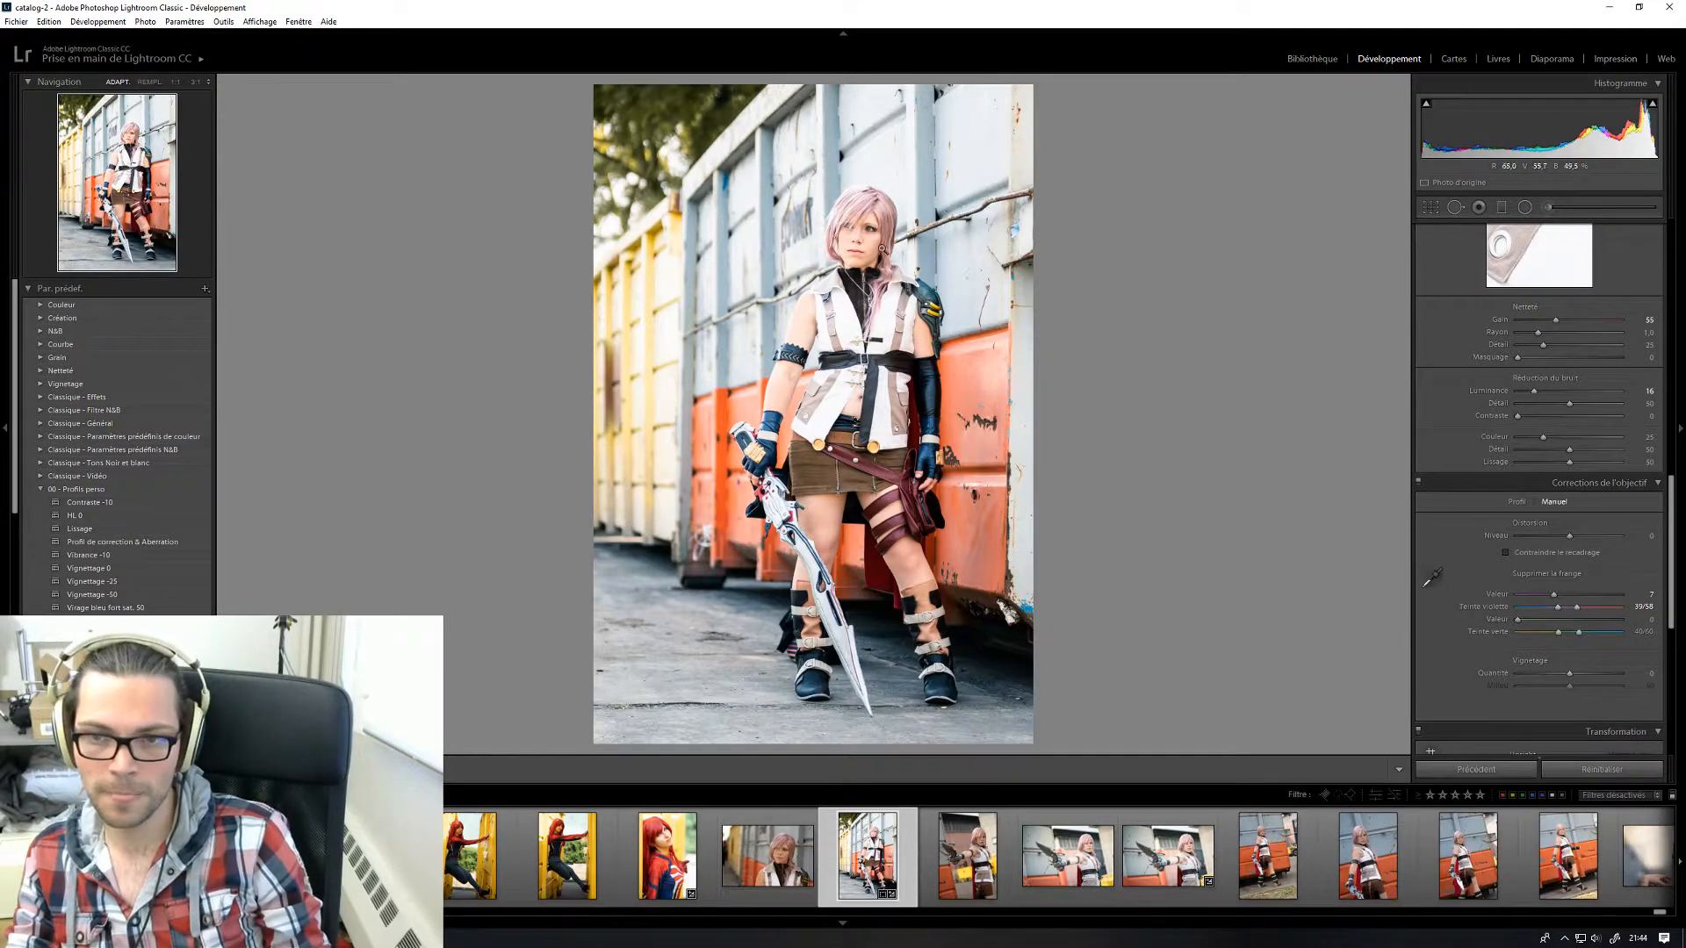
- Lower the highlights to -100 and check the face at full magnification
{"action": "scroll", "coordinate": [1484, 424], "scroll_direction": "up", "scroll_amount": 15}
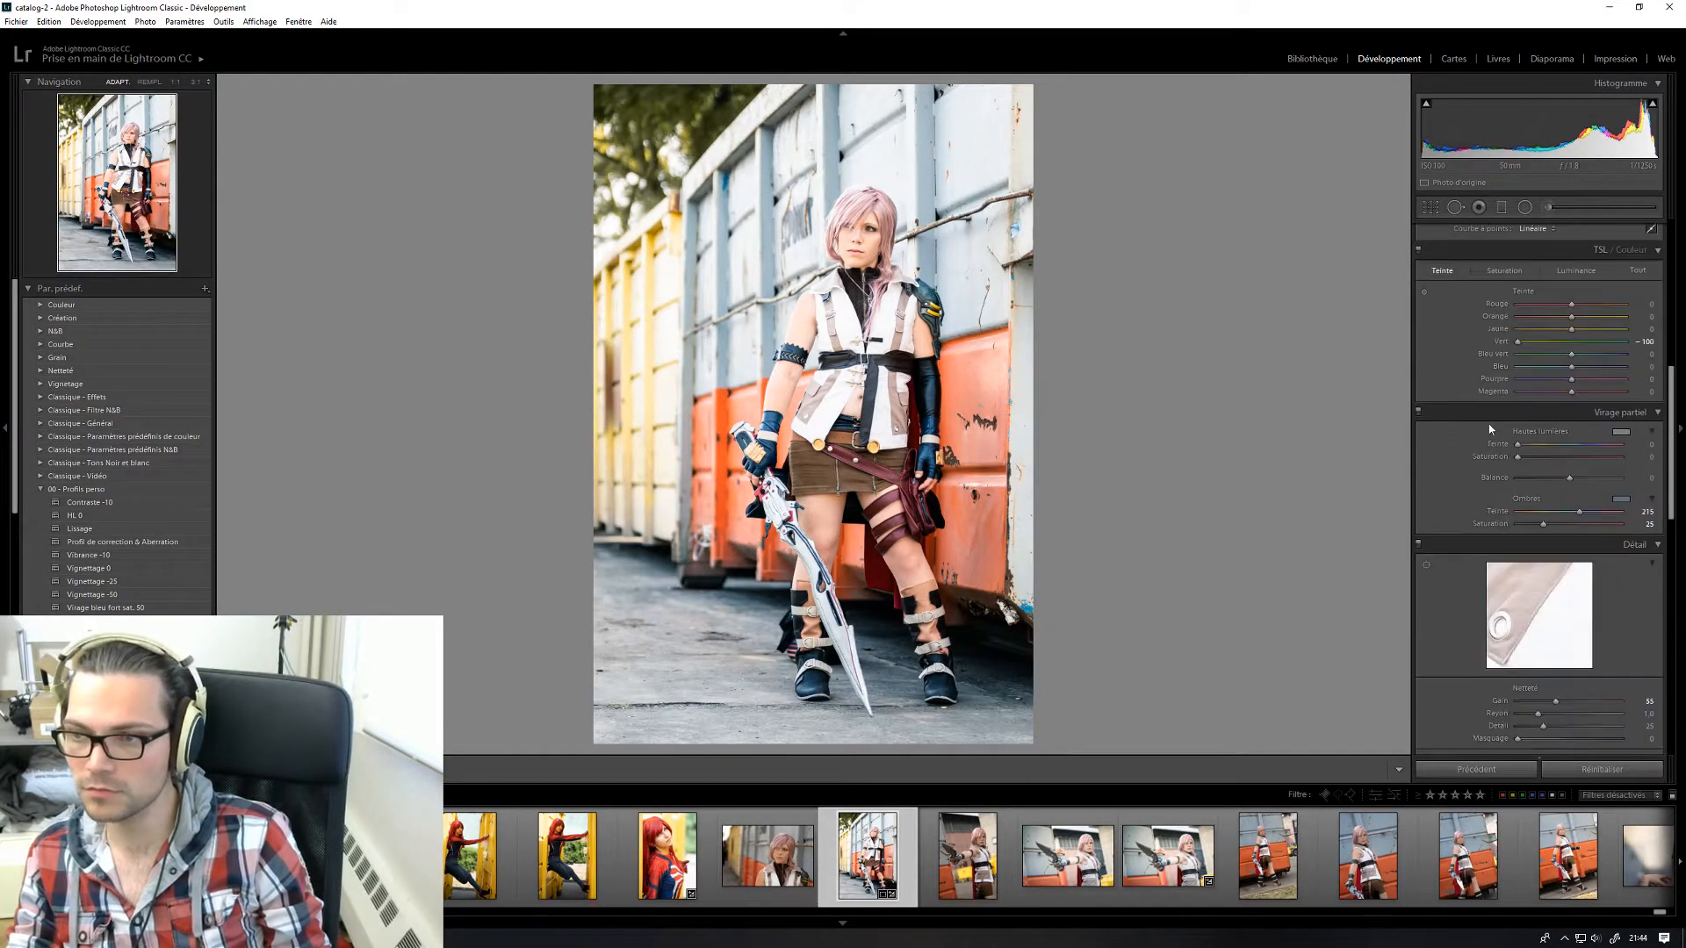
{"action": "left_click_drag", "start_coordinate": [1544, 398], "coordinate": [1516, 399]}
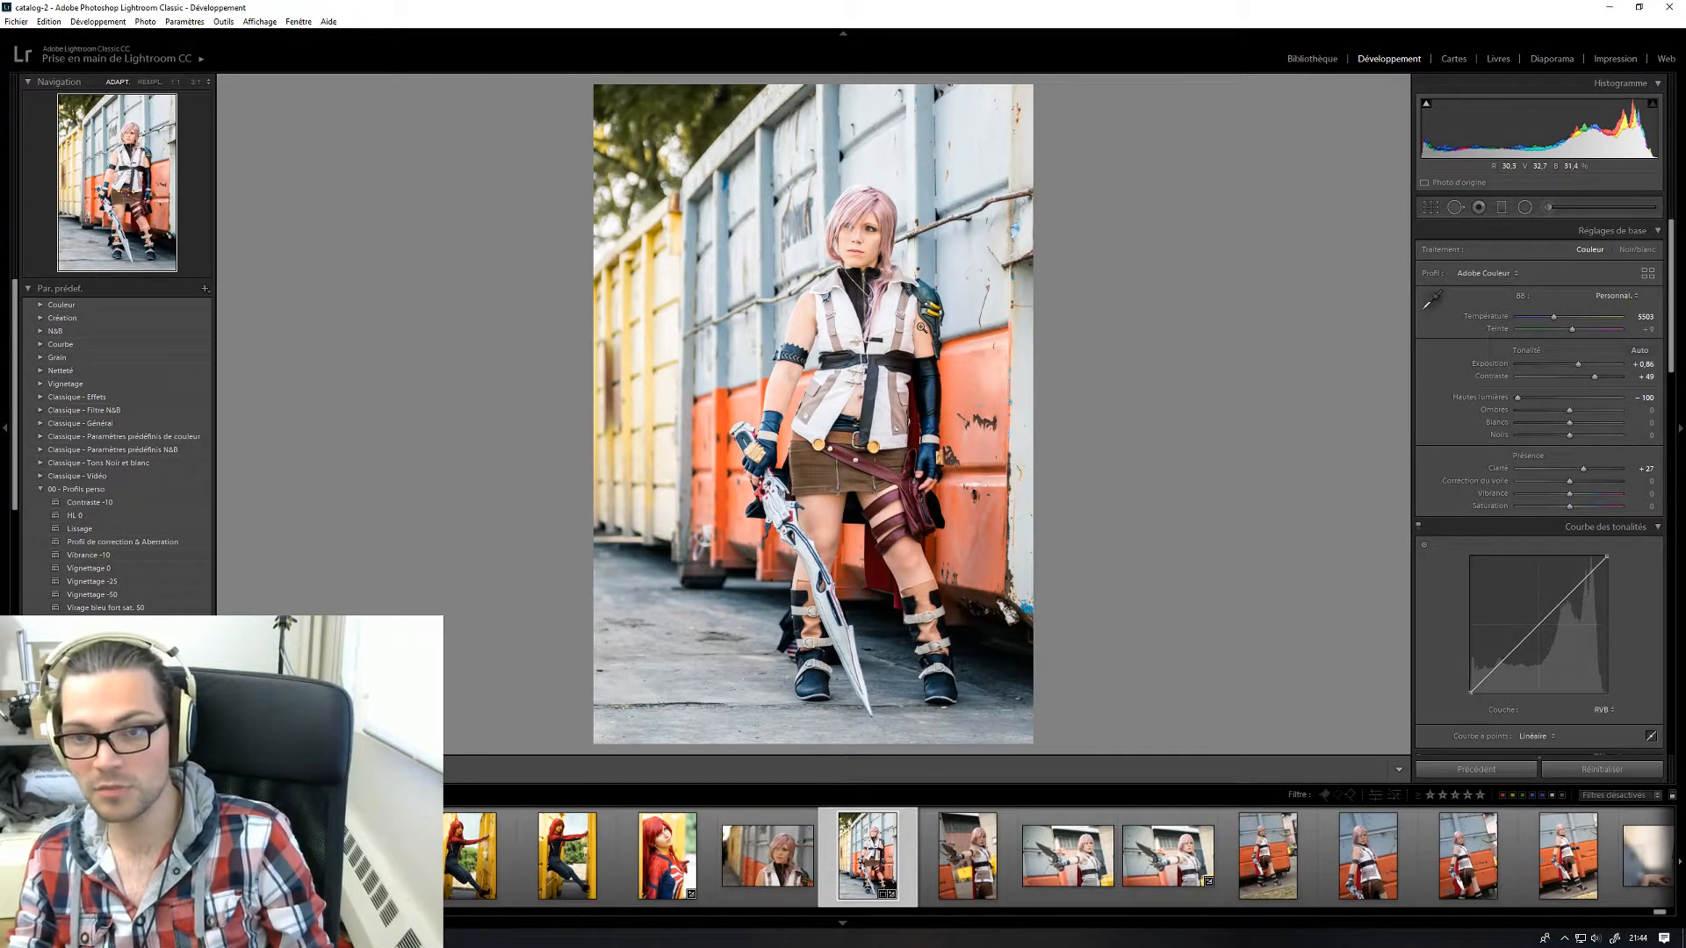
{"action": "left_click", "coordinate": [899, 296]}
{"action": "mouse_move", "coordinate": [915, 420]}
{"action": "left_mouse_down"}
{"action": "mouse_move", "coordinate": [954, 546]}
{"action": "mouse_move", "coordinate": [921, 429]}
{"action": "left_mouse_up"}
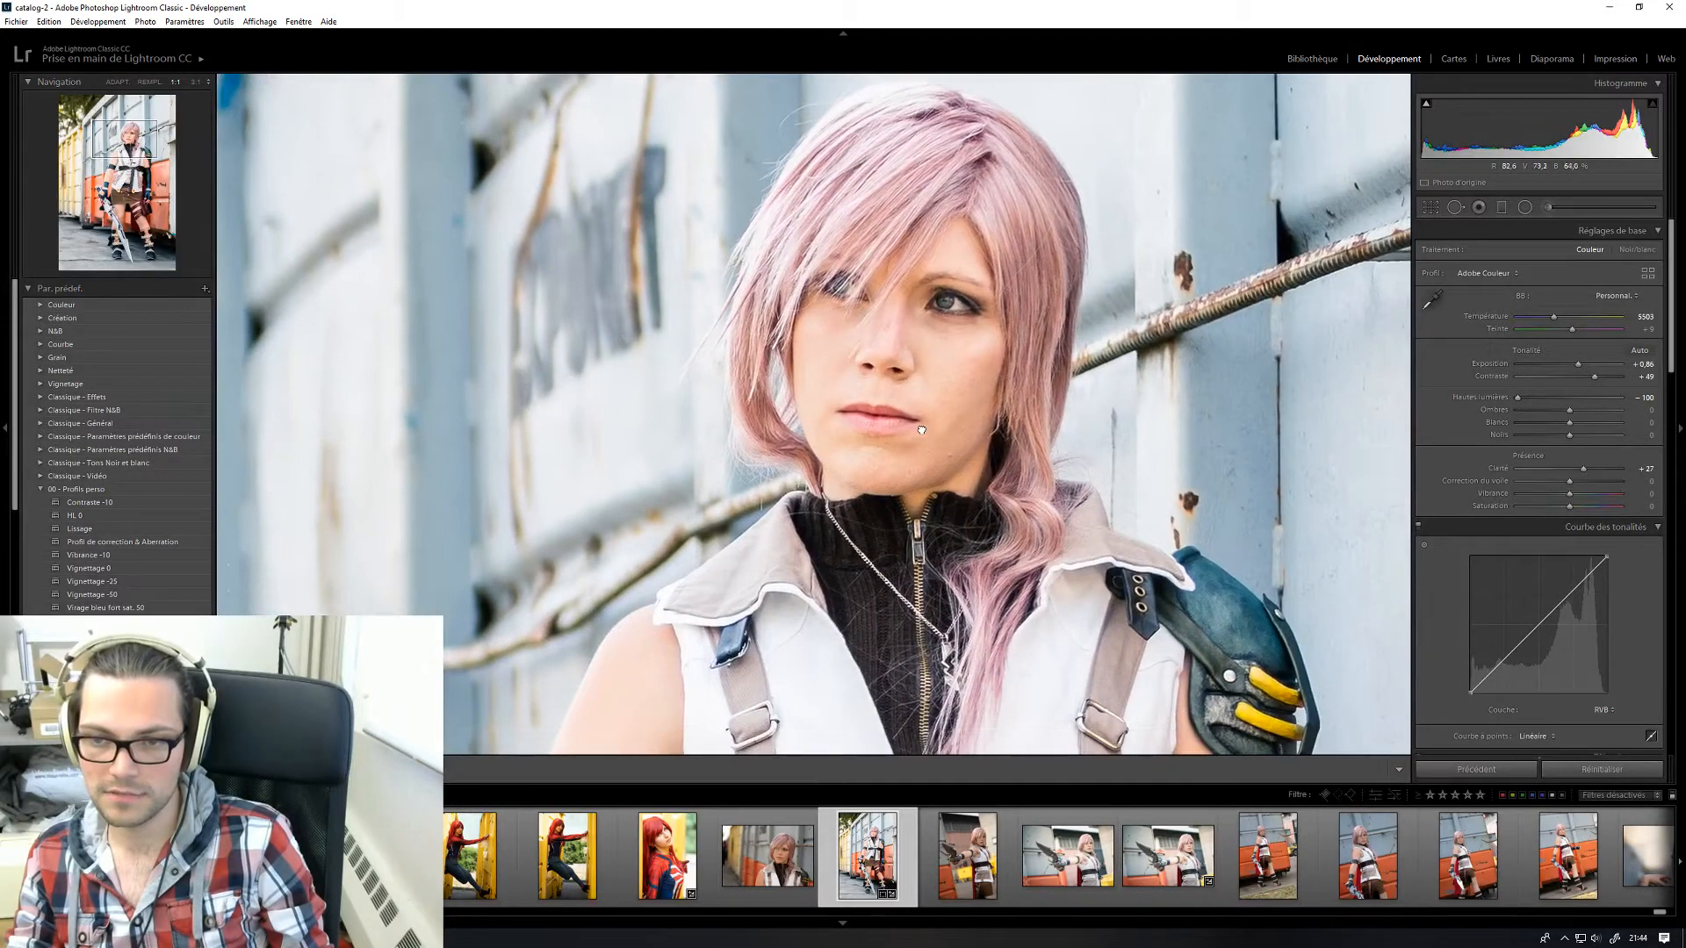
{"action": "left_click", "coordinate": [921, 429]}
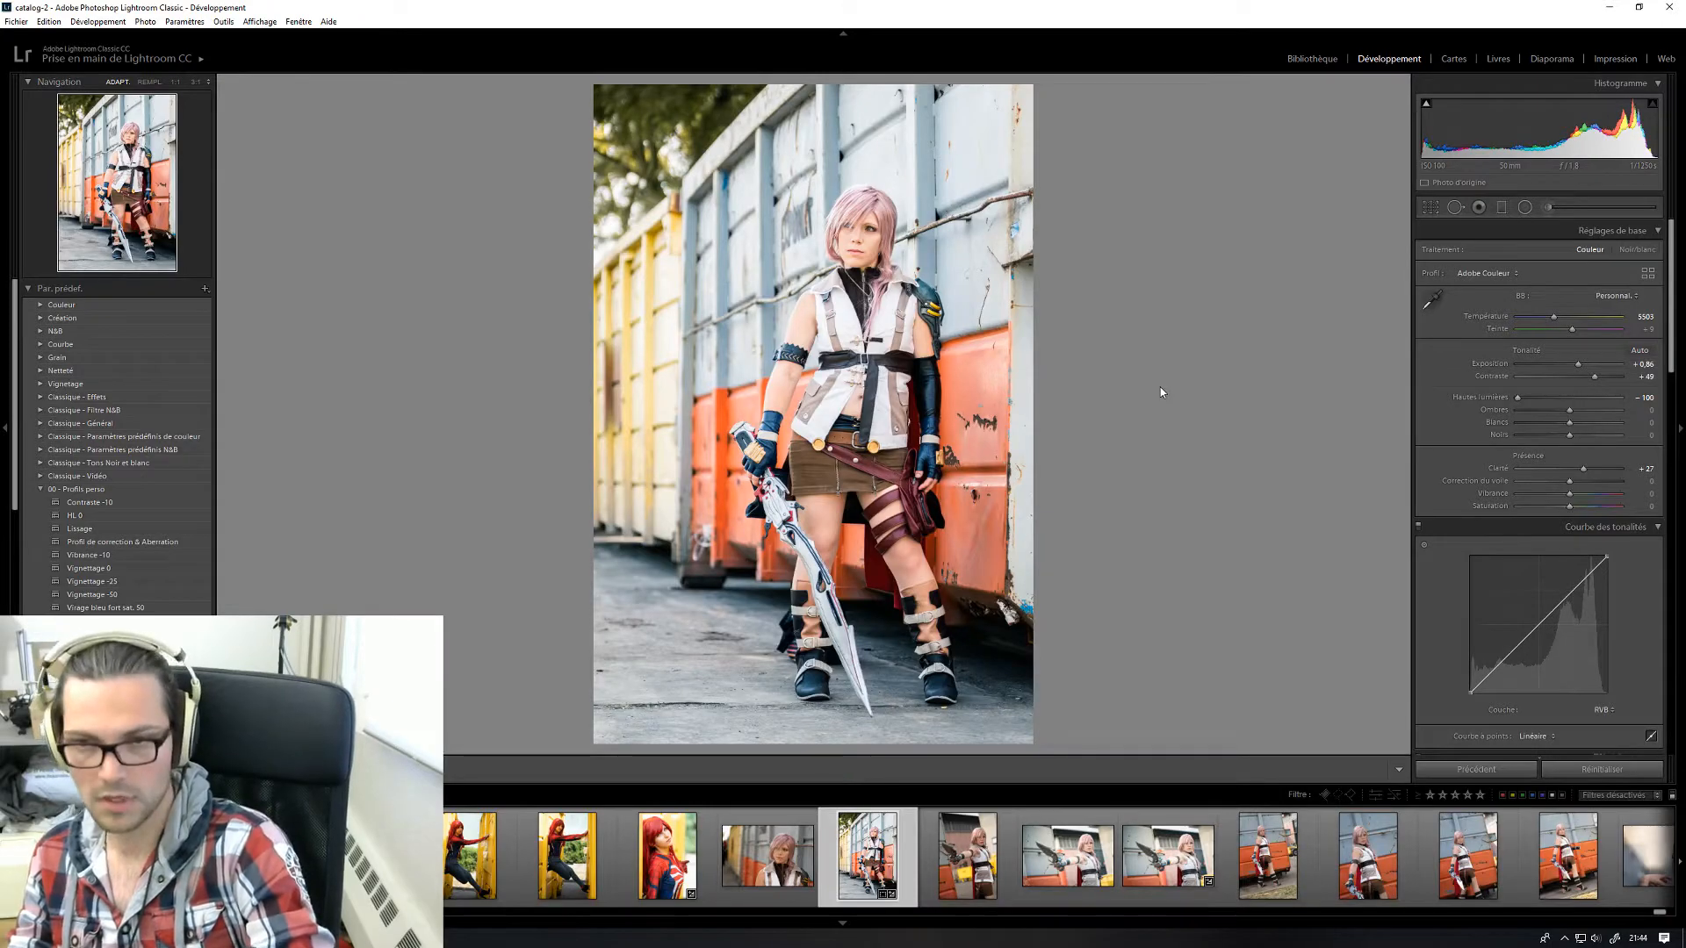
- Switch to Photoshop and open DSC01919.ARW while keeping its embedded color profile
{"action": "key", "text": "alt+Tab"}
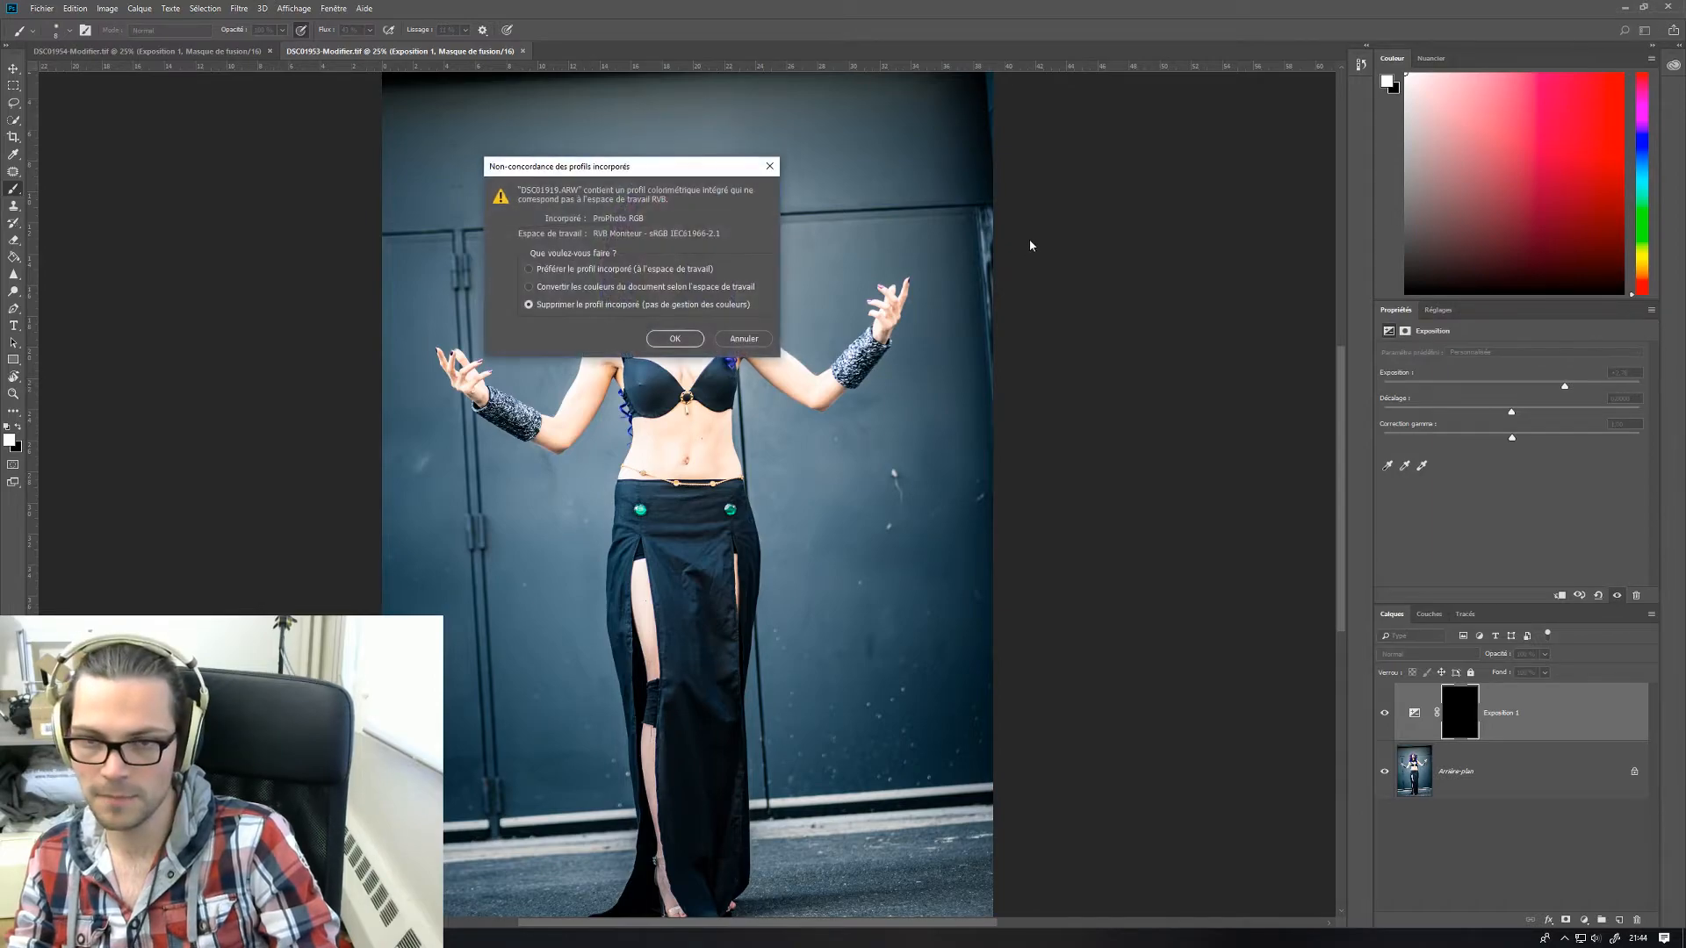
{"action": "left_click", "coordinate": [528, 269]}
{"action": "left_click", "coordinate": [674, 338]}
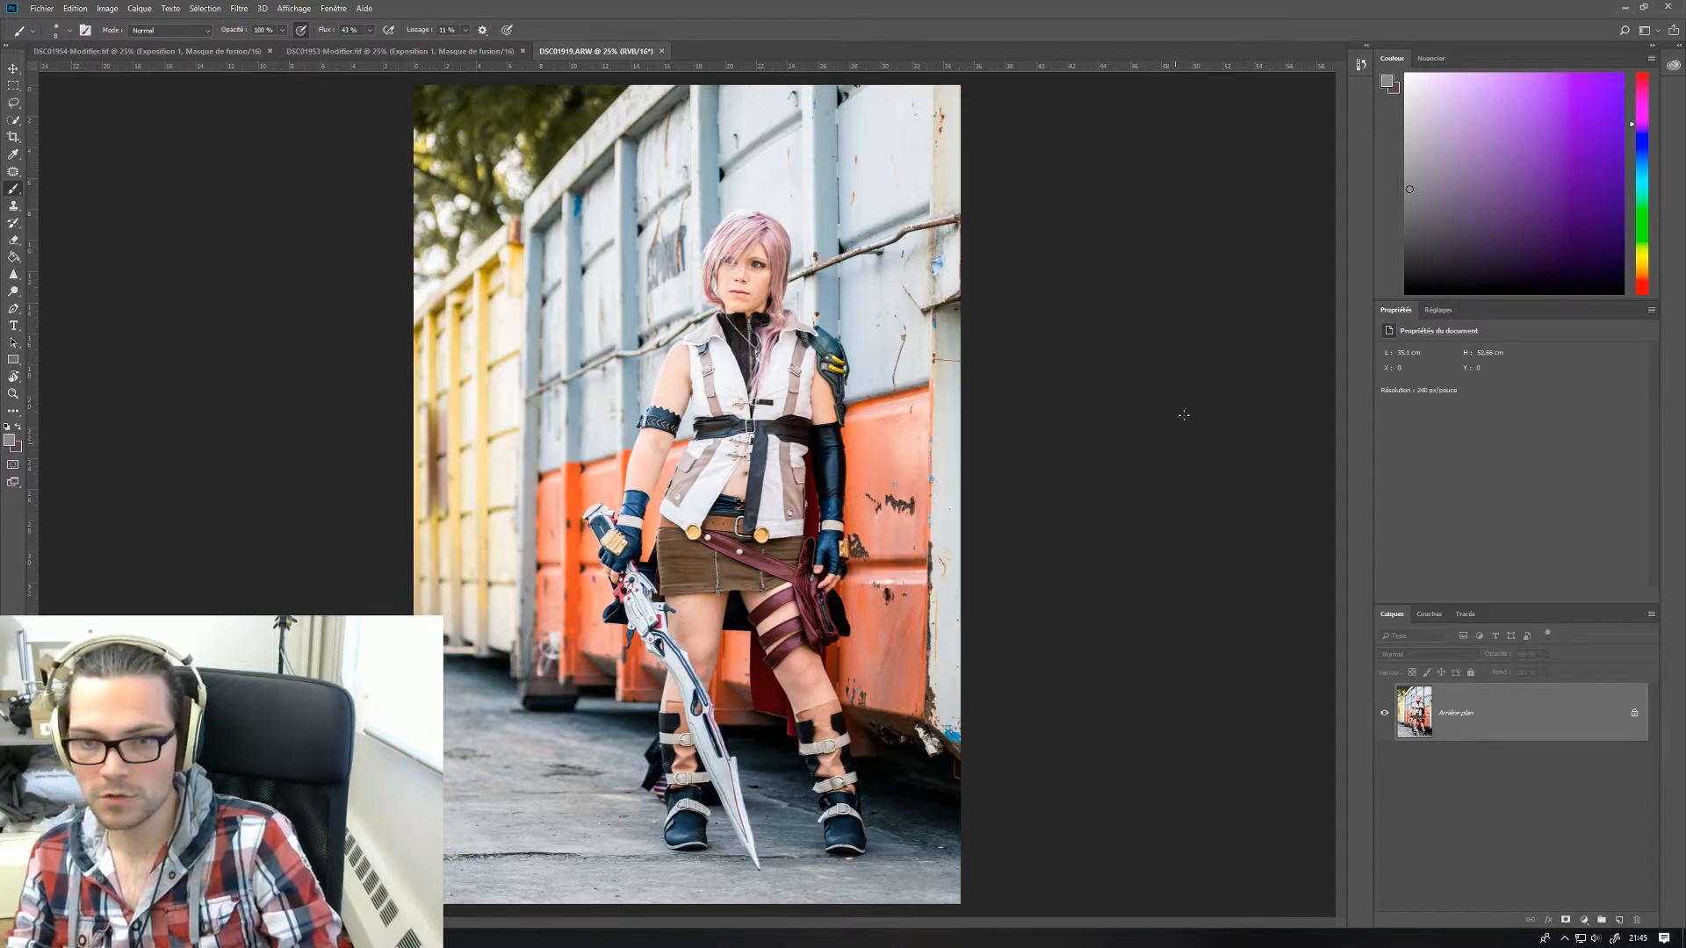
- Add an Exposure adjustment layer and raise its exposure to about +2, judging the effect on the eyes at close range
{"action": "left_click", "coordinate": [1584, 919]}
{"action": "left_click", "coordinate": [1572, 767]}
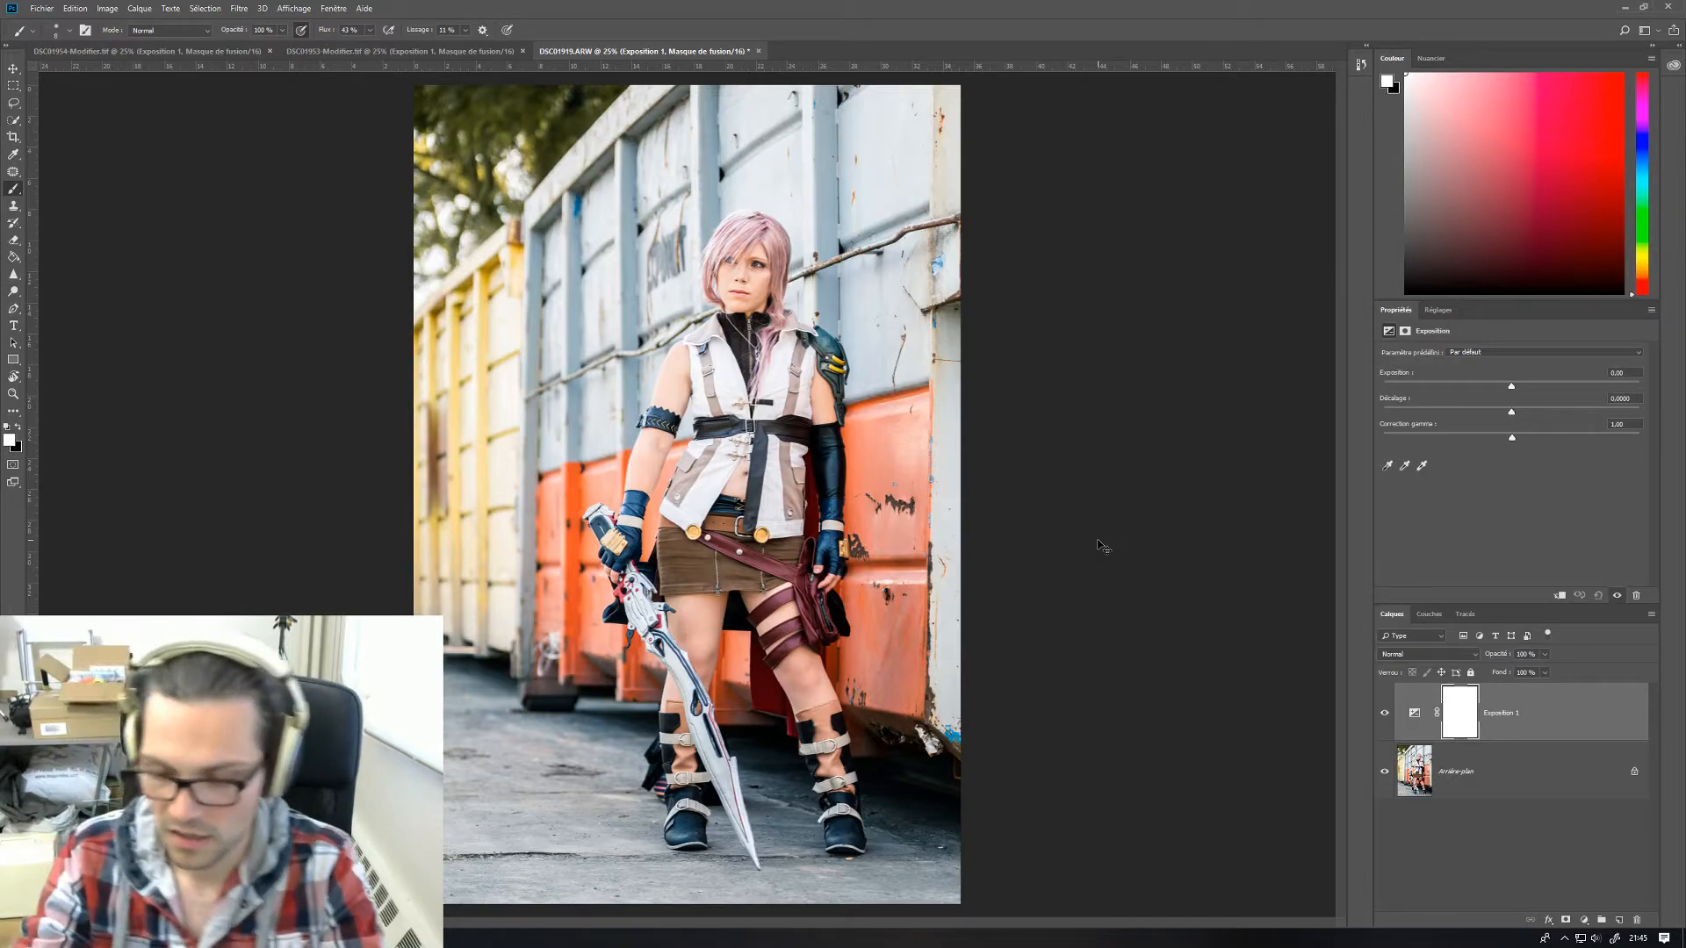
{"action": "key", "text": "ctrl+plus"}
{"action": "left_click_drag", "start_coordinate": [892, 276], "coordinate": [779, 603]}
{"action": "key", "text": "ctrl+plus"}
{"action": "key", "text": "ctrl+plus"}
{"action": "key", "text": "ctrl+plus"}
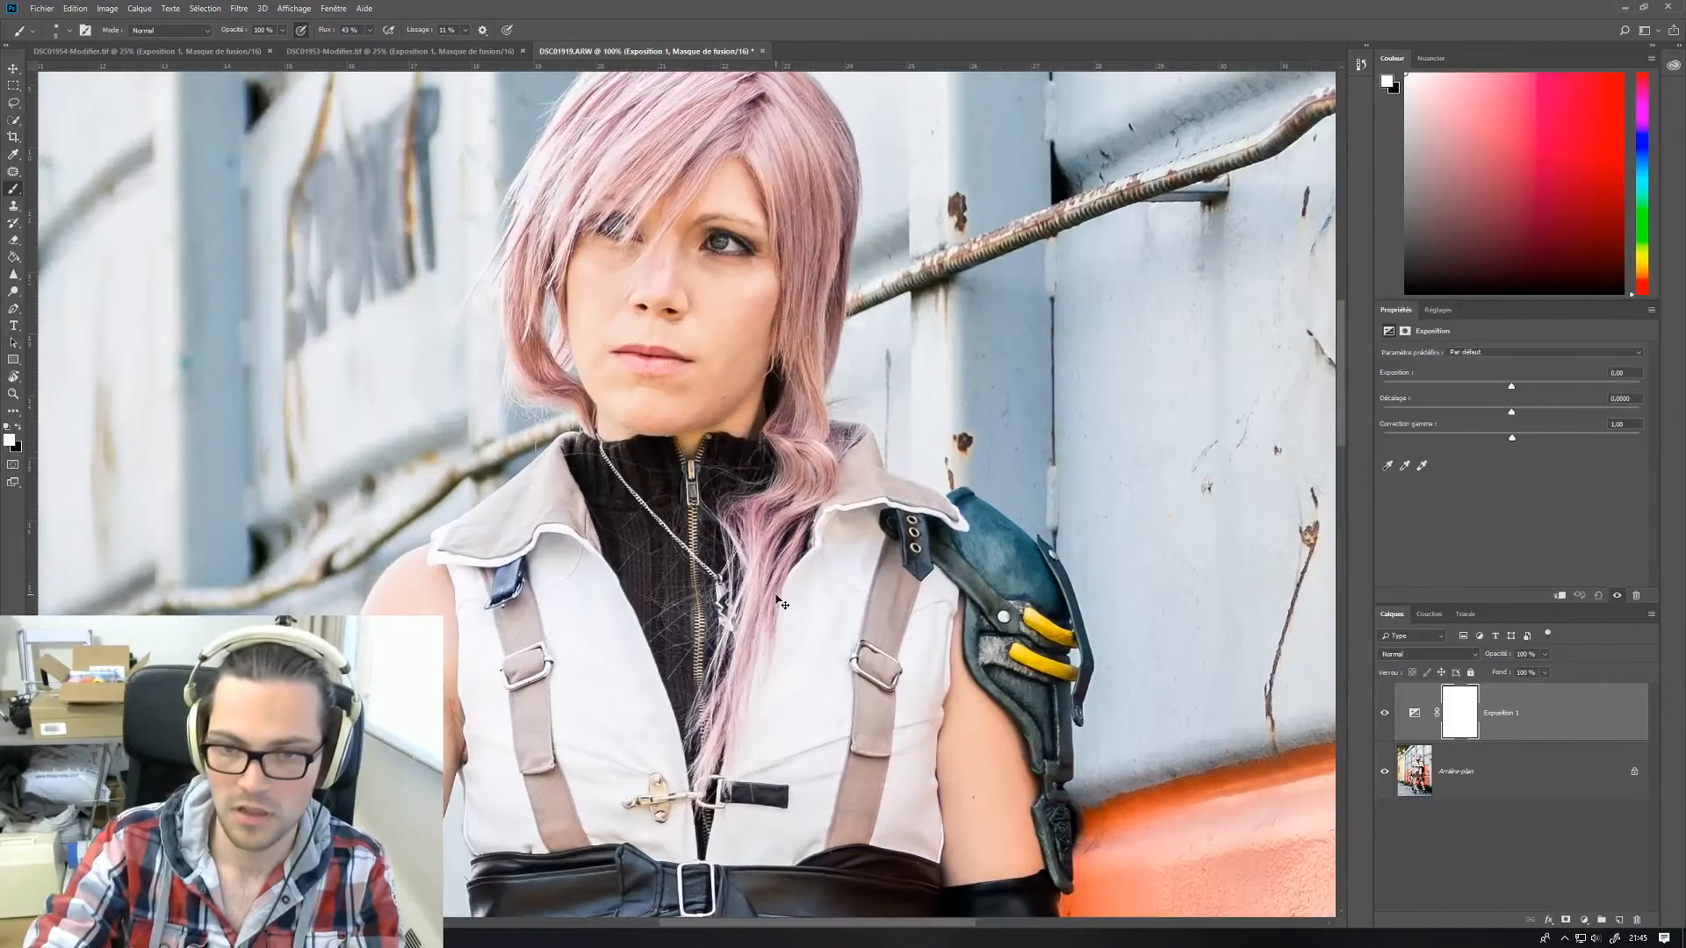
{"action": "mouse_move", "coordinate": [696, 324]}
{"action": "left_mouse_down"}
{"action": "mouse_move", "coordinate": [698, 385]}
{"action": "mouse_move", "coordinate": [603, 594]}
{"action": "left_mouse_up"}
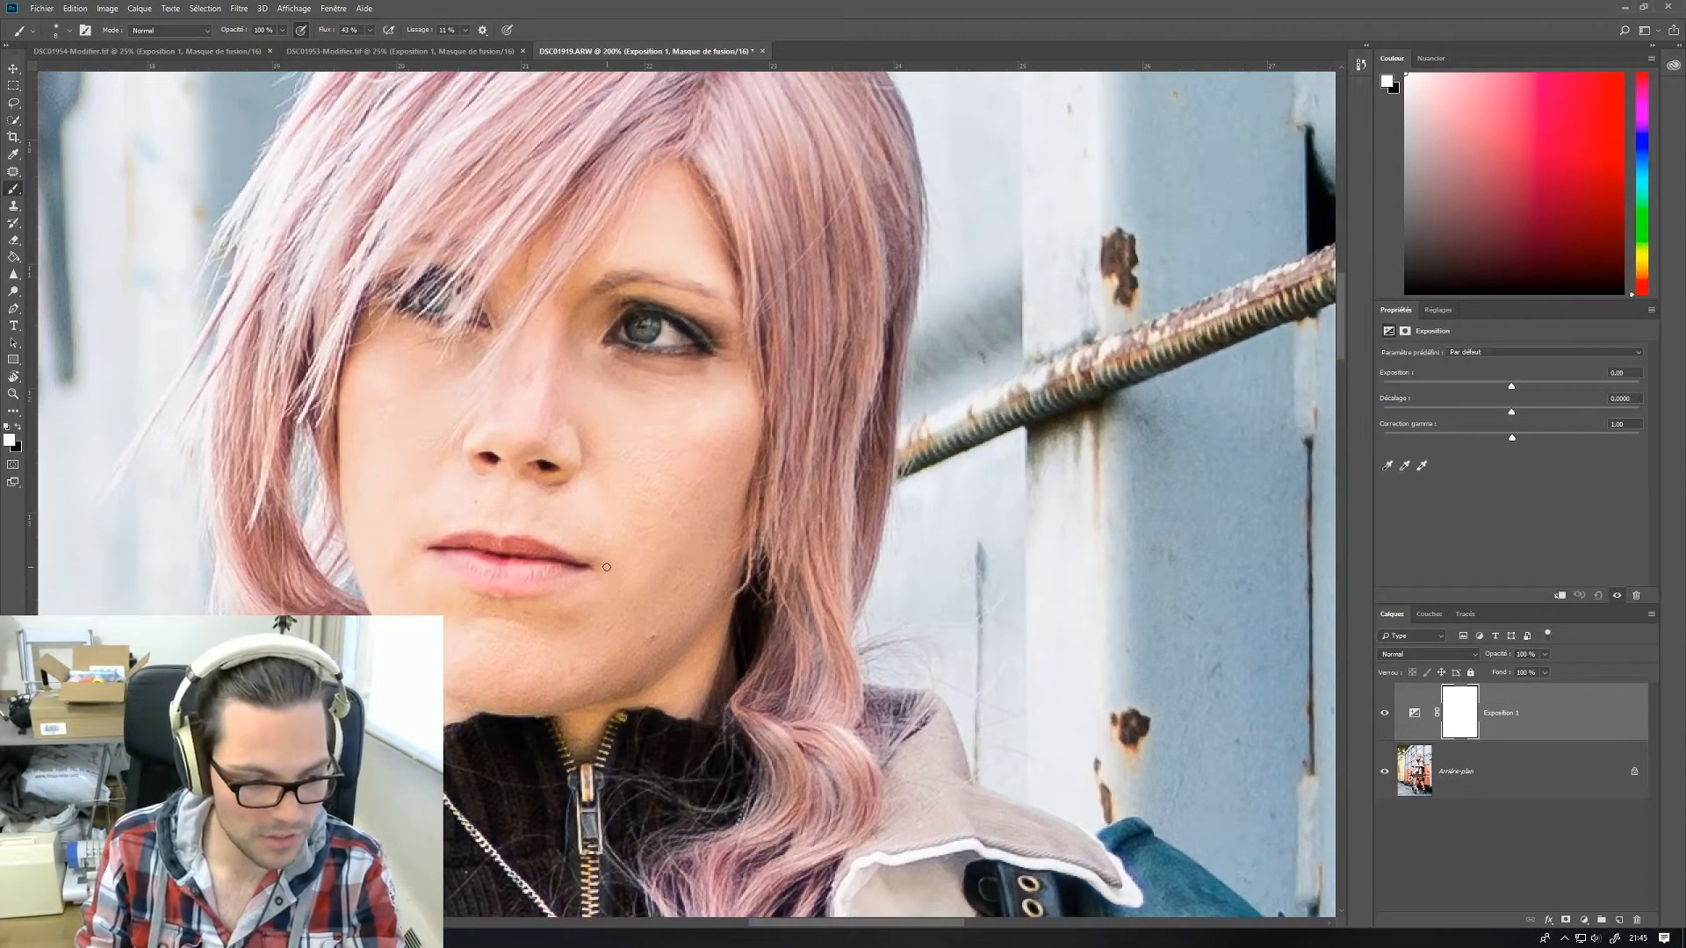
{"action": "left_click_drag", "start_coordinate": [598, 440], "coordinate": [760, 481]}
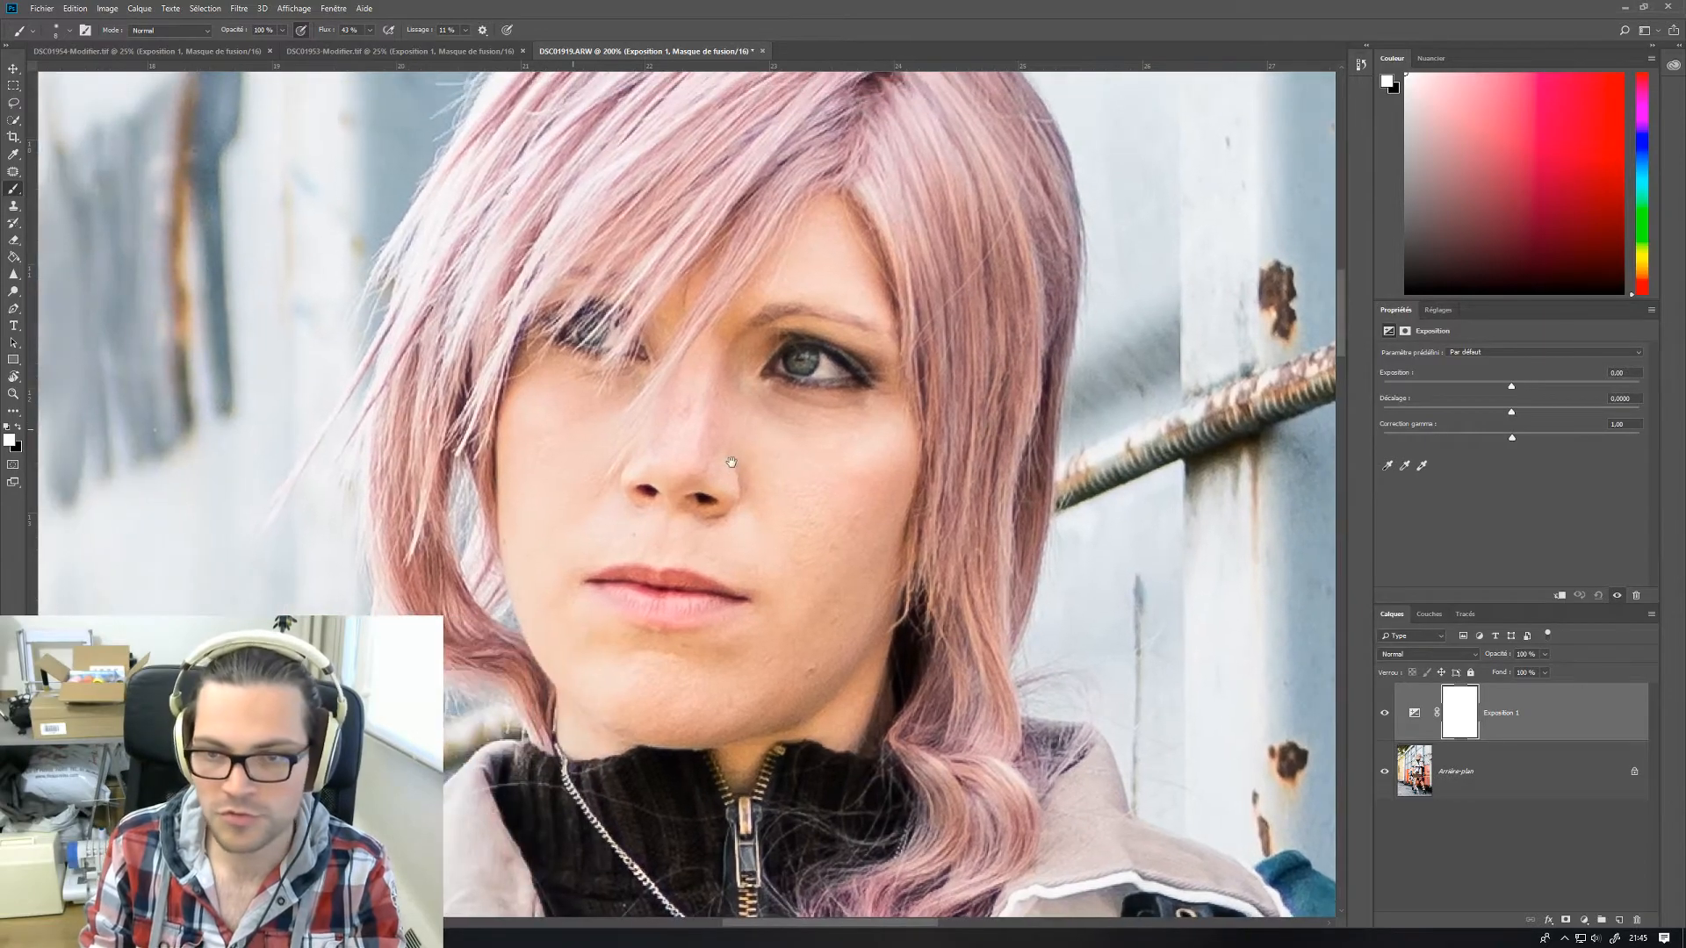
{"action": "left_click_drag", "start_coordinate": [1517, 385], "coordinate": [1547, 388]}
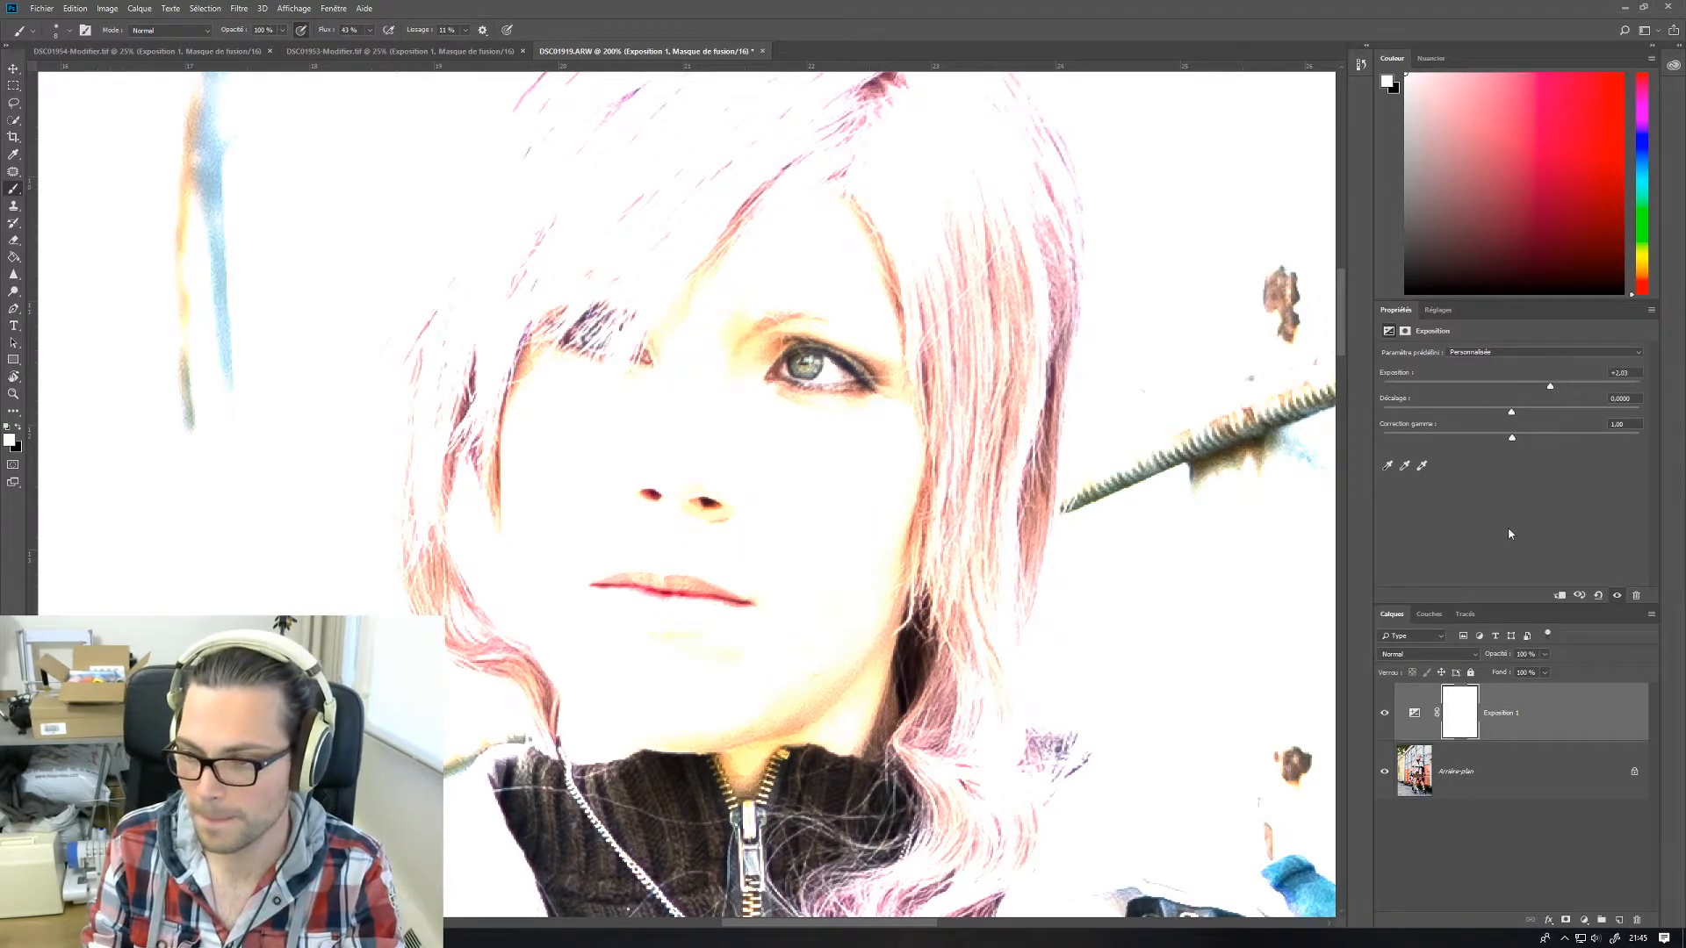
- Fill the Exposure layer's mask with black using the Paint Bucket
{"action": "left_click", "coordinate": [15, 257]}
{"action": "key", "text": "x"}
{"action": "left_click", "coordinate": [452, 422]}
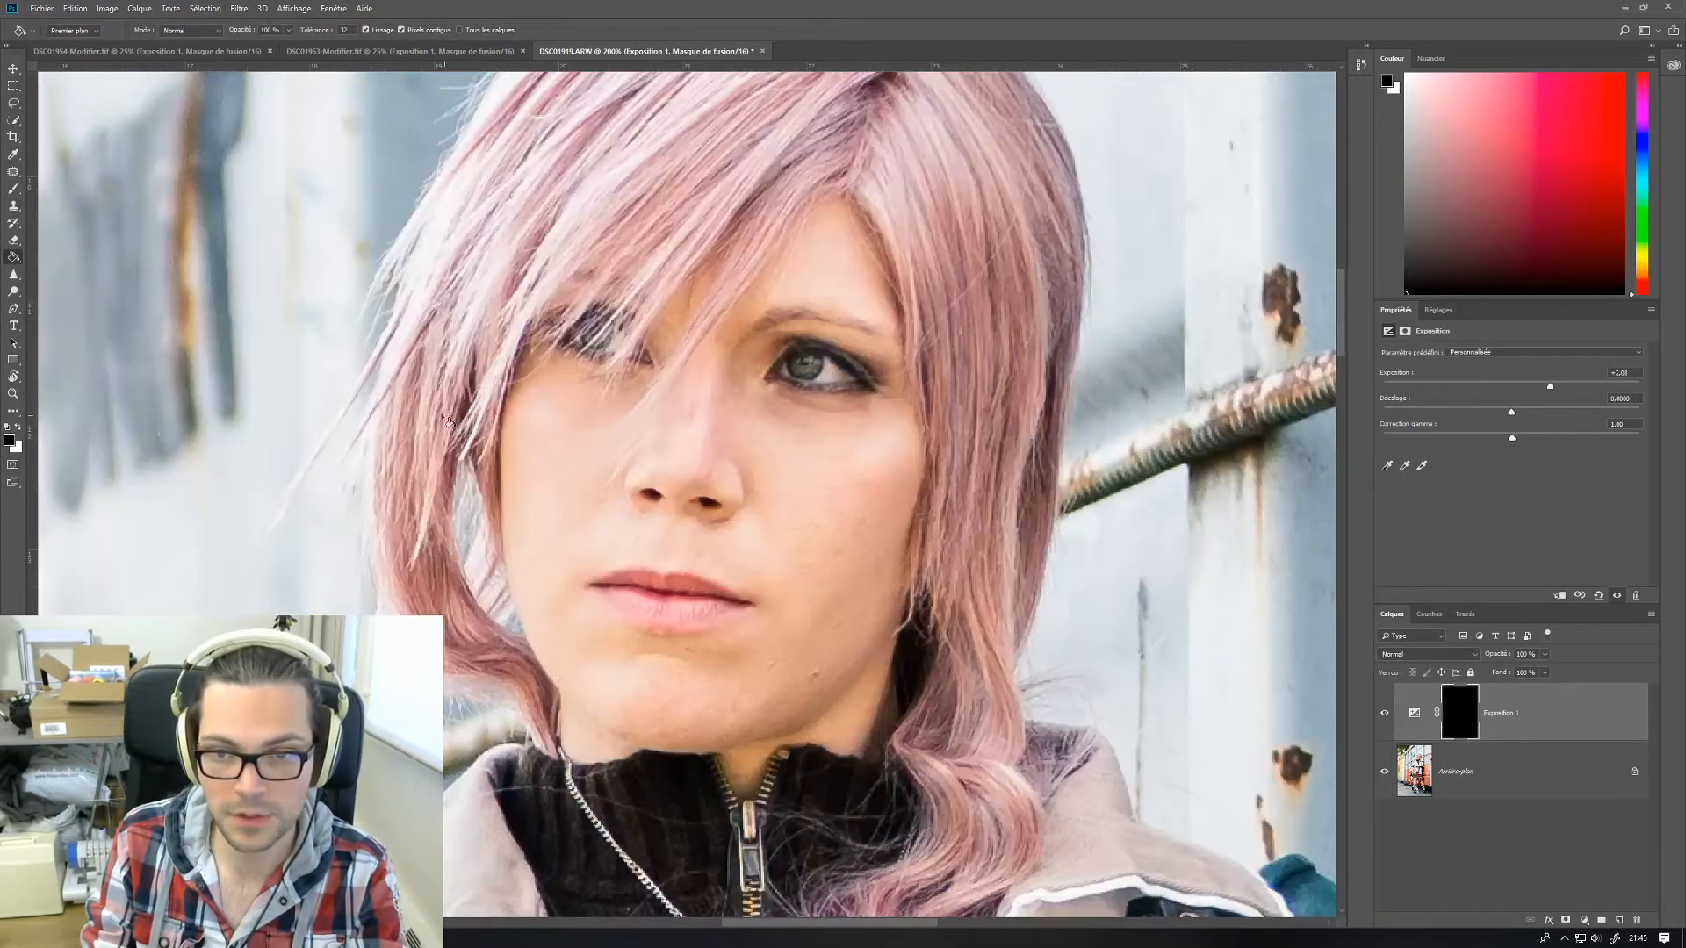
- Brush white onto the Exposure mask over the uncovered iris and, with a smaller brush, the eye behind the hair
{"action": "key", "text": "ctrl+plus"}
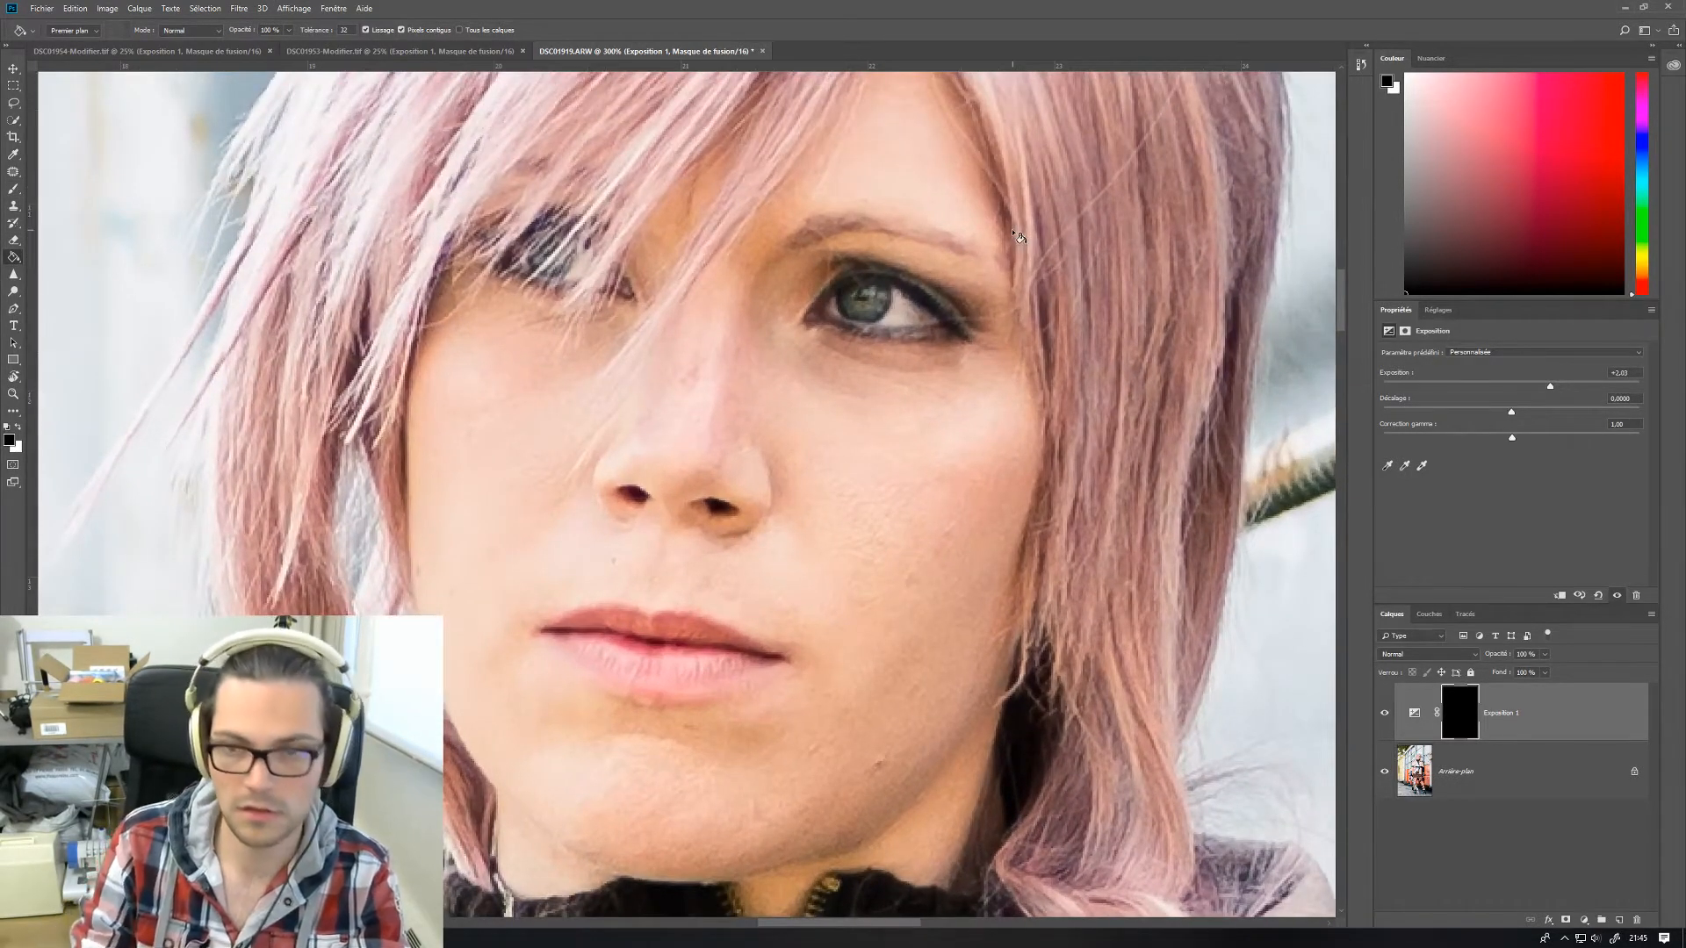
{"action": "left_click", "coordinate": [13, 189]}
{"action": "key", "text": "x"}
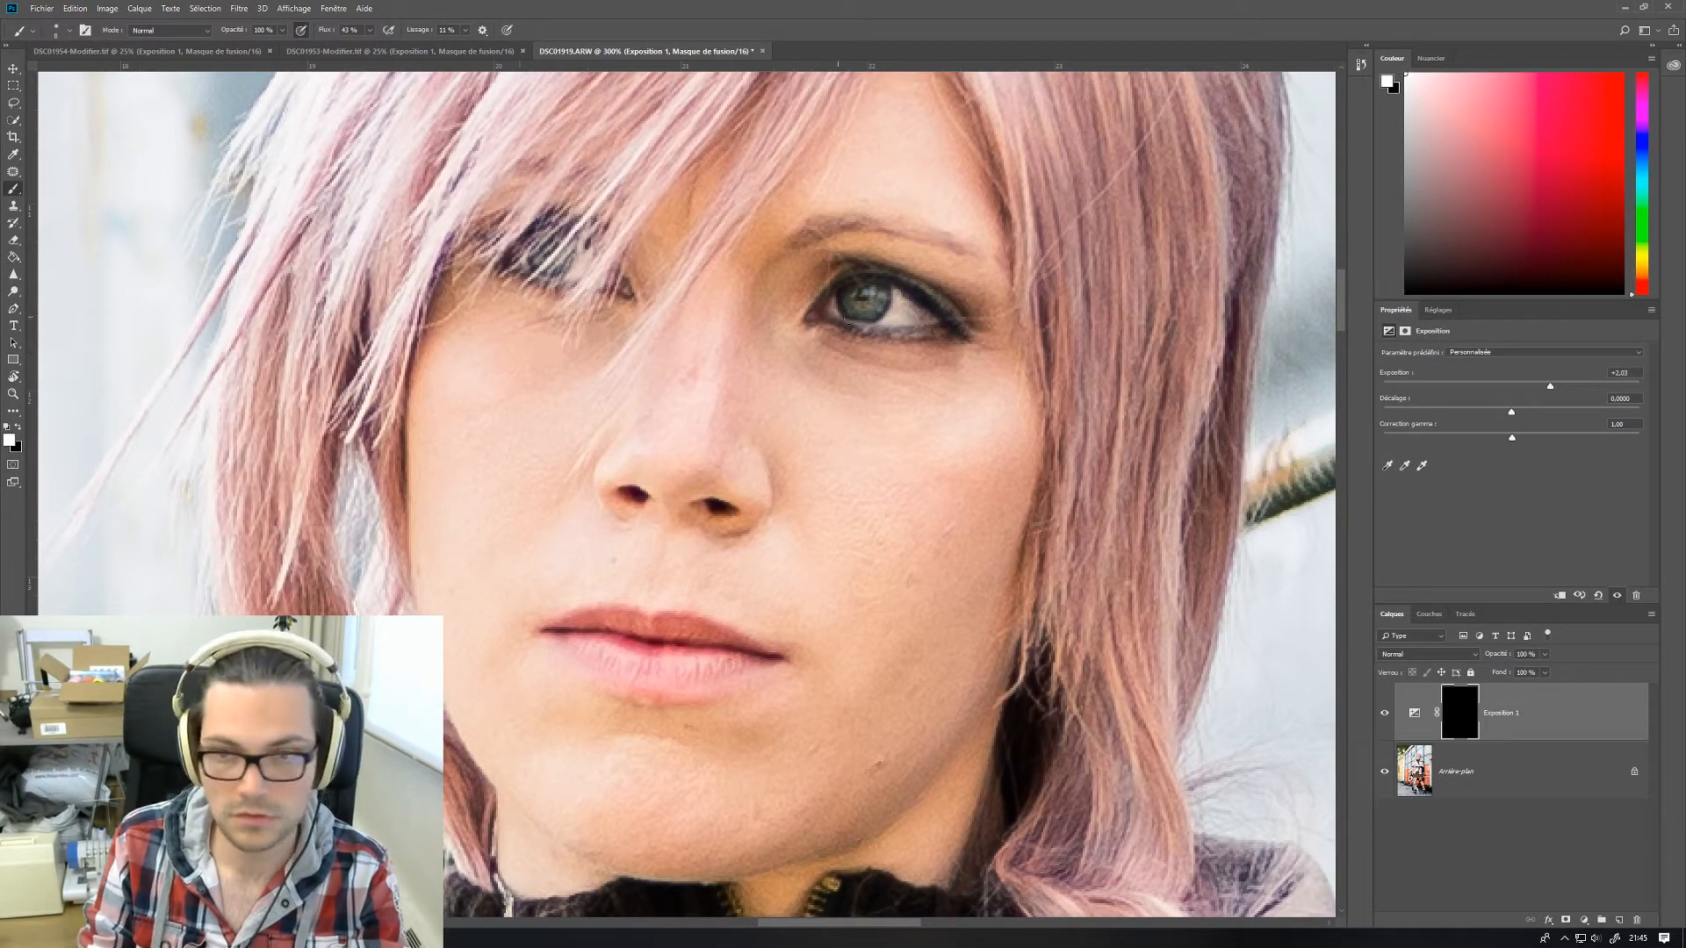
{"action": "left_click_drag", "start_coordinate": [875, 300], "coordinate": [857, 309]}
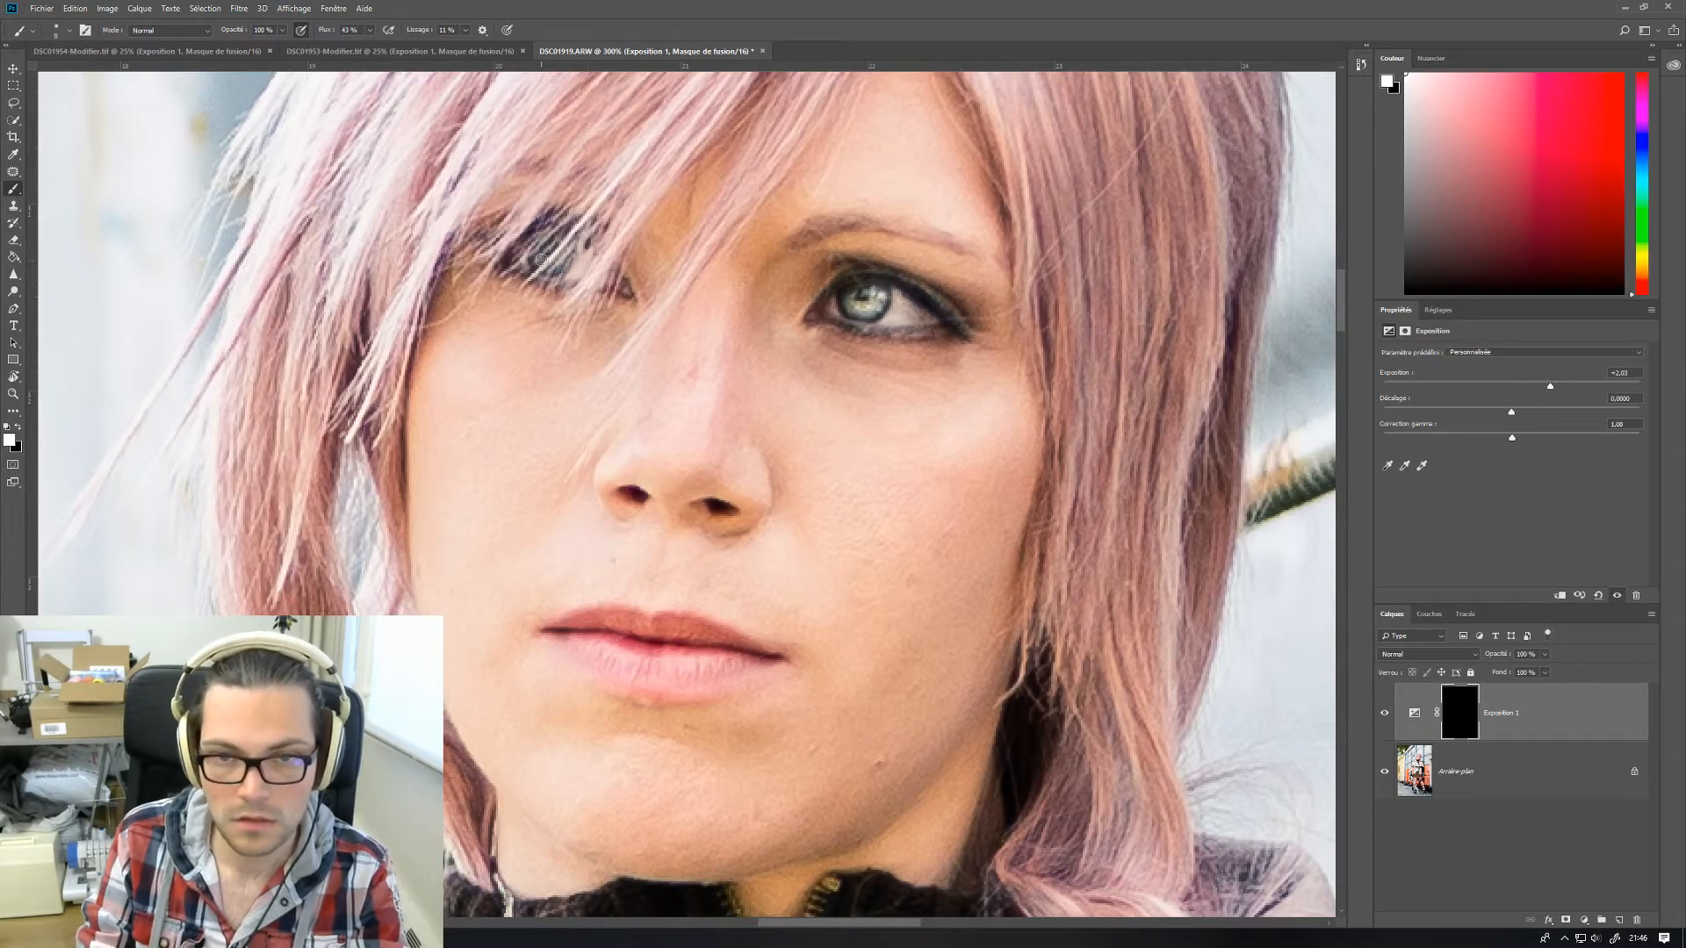
{"action": "scroll", "coordinate": [560, 254], "scroll_direction": "up", "scroll_amount": 2}
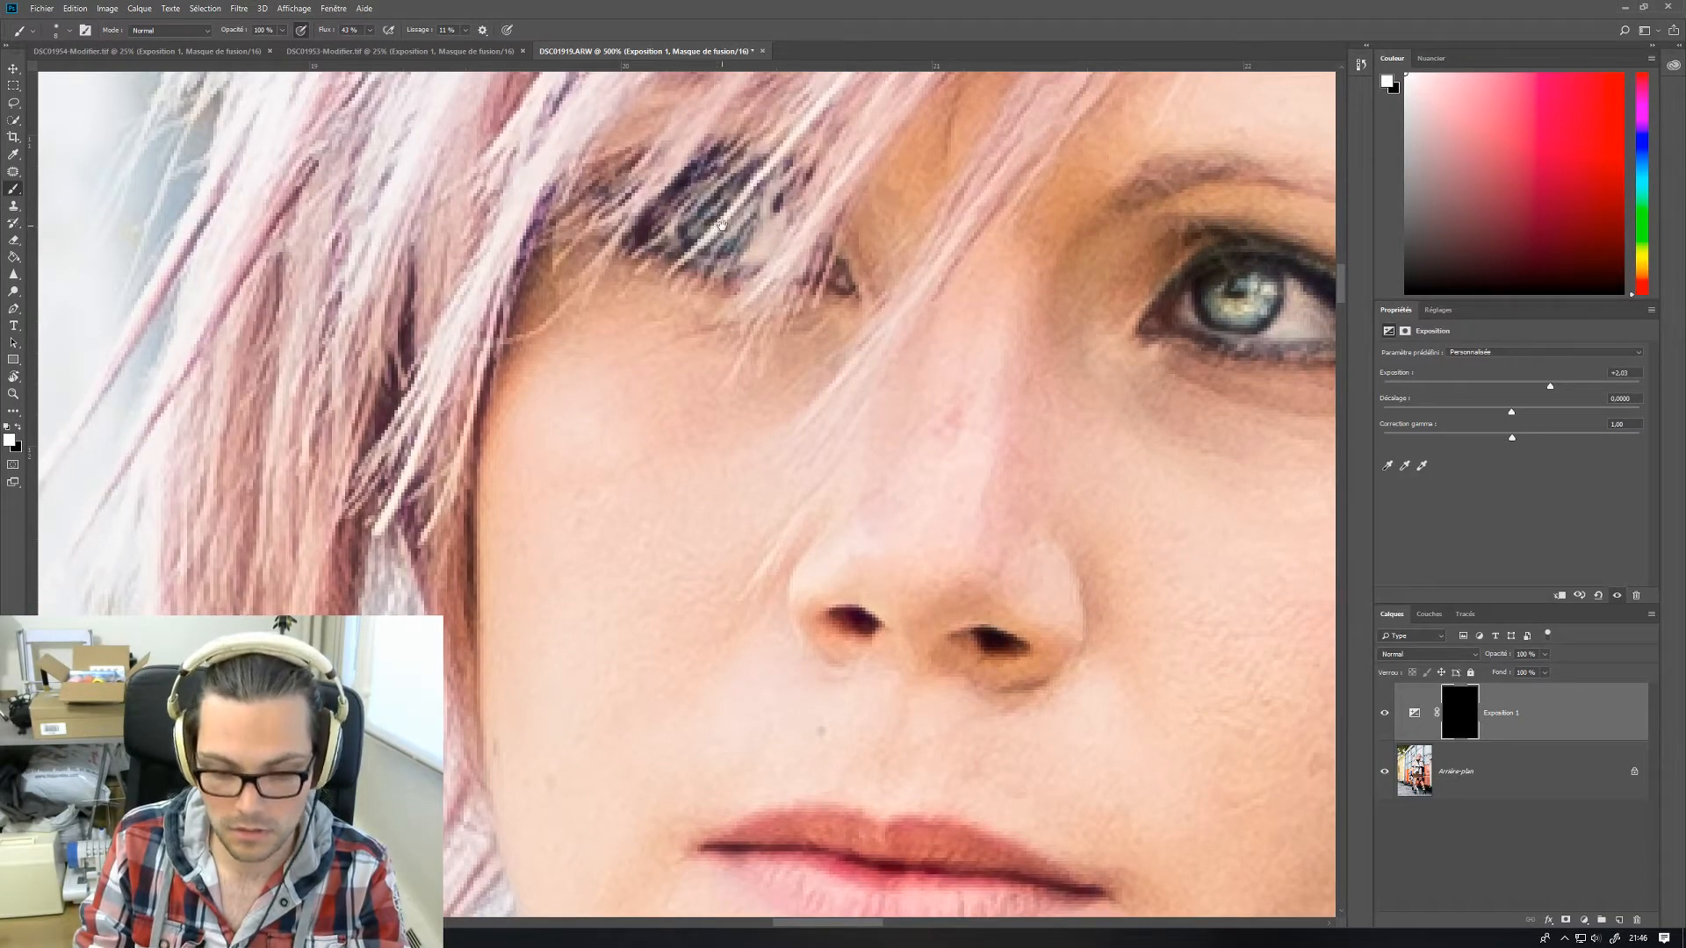
{"action": "right_click", "coordinate": [770, 221], "text": "alt"}
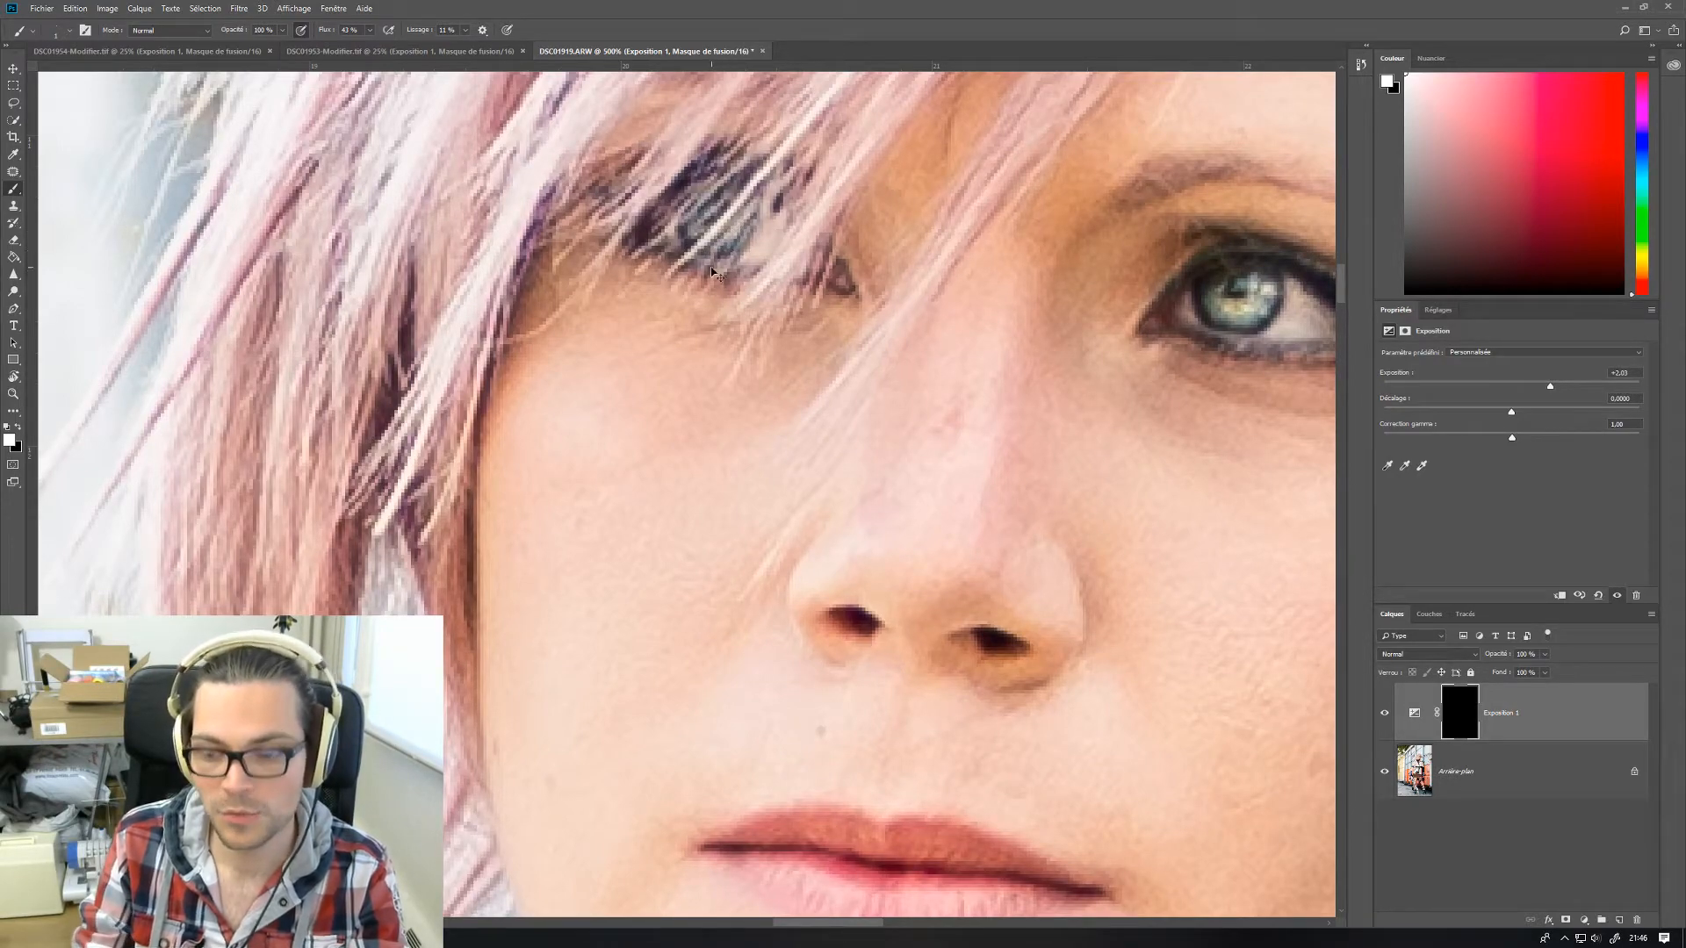
- Check the brightened eyes on the whole photo, save it and switch back to Lightroom
{"action": "key", "text": "ctrl+minus"}
{"action": "key", "text": "ctrl+minus"}
{"action": "key", "text": "ctrl+minus"}
{"action": "key", "text": "ctrl+minus"}
{"action": "key", "text": "ctrl+minus"}
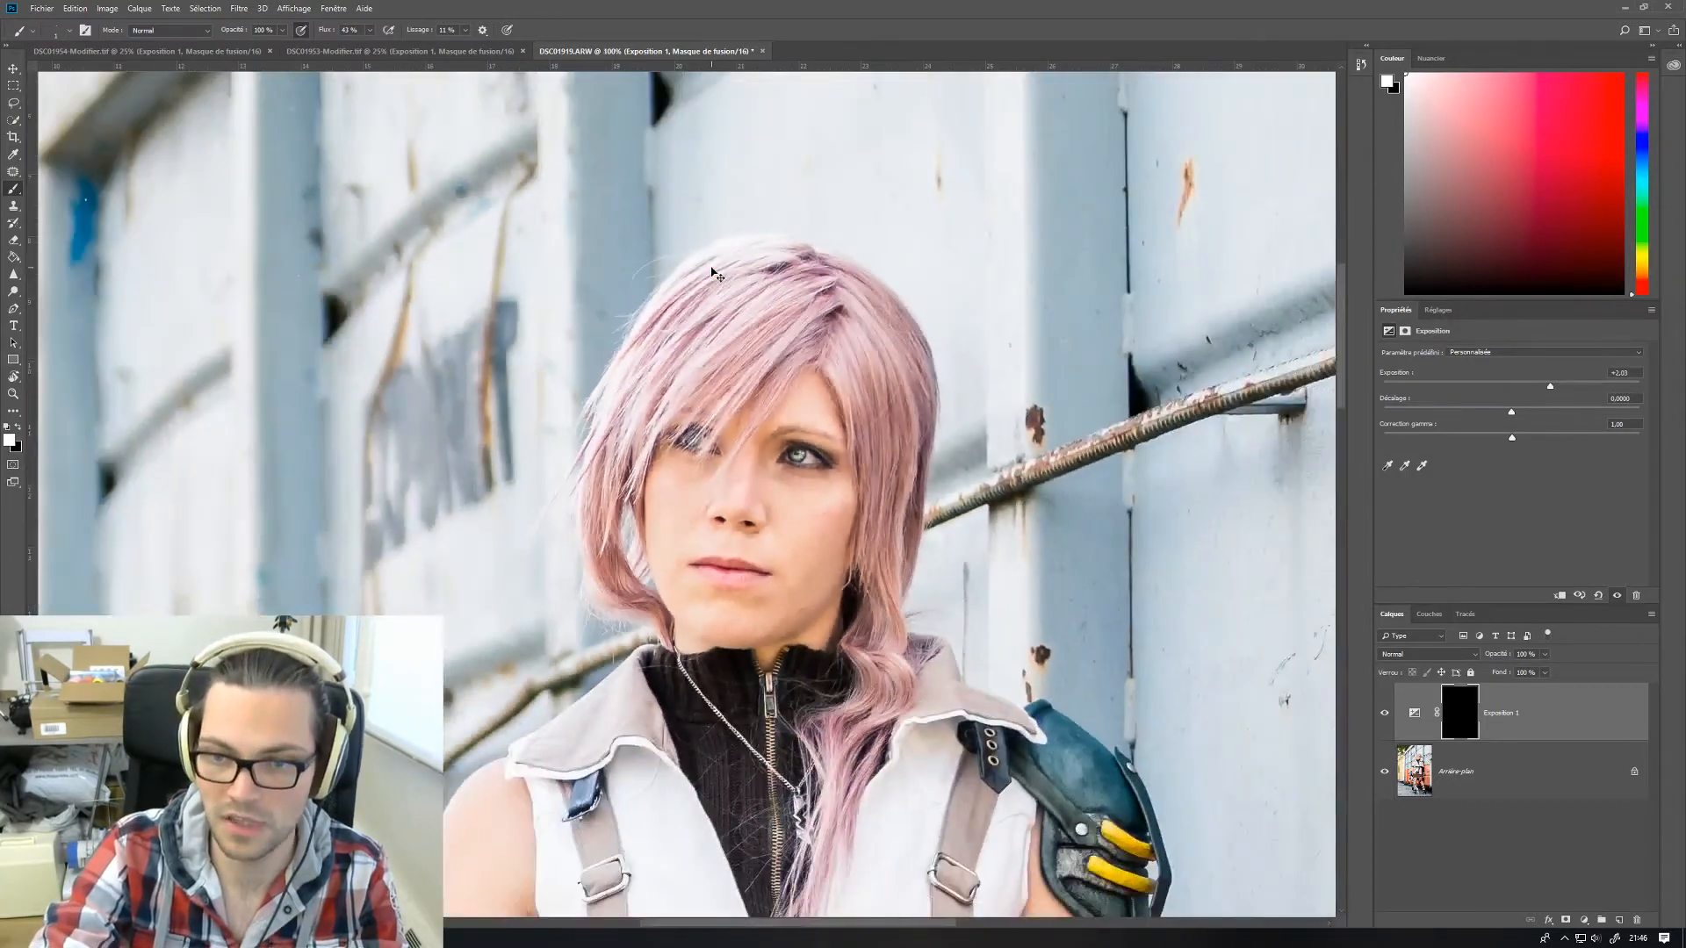
{"action": "key", "text": "ctrl+minus"}
{"action": "key", "text": "ctrl+minus"}
{"action": "key", "text": "ctrl+minus"}
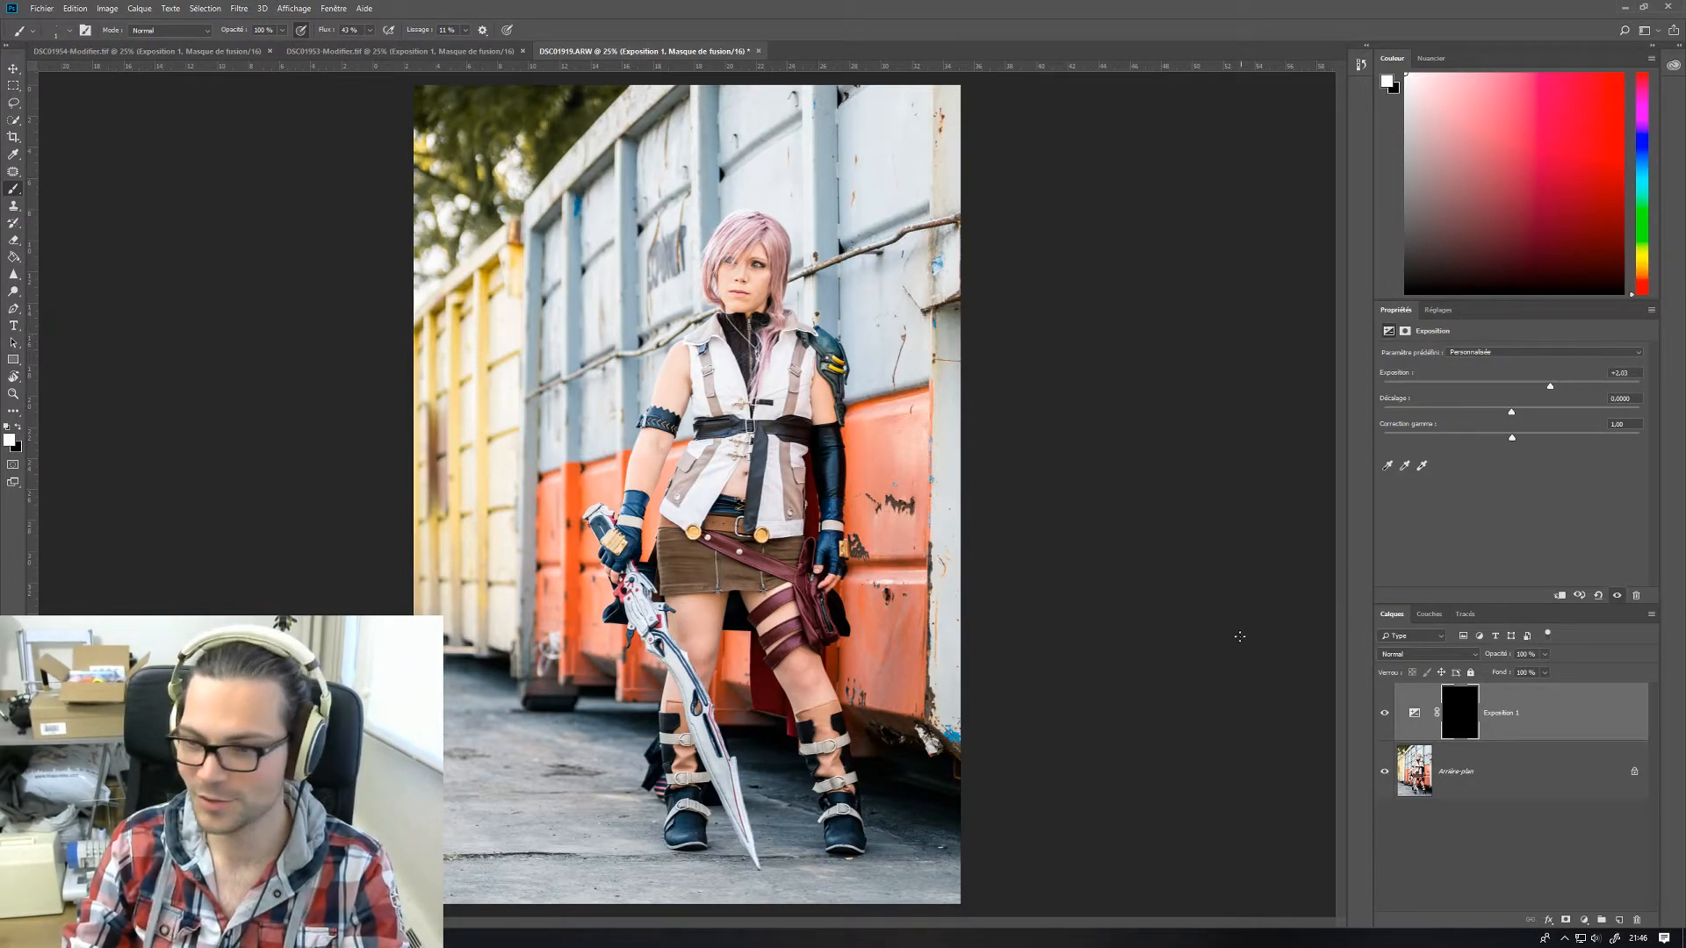
{"action": "key", "text": "ctrl+s"}
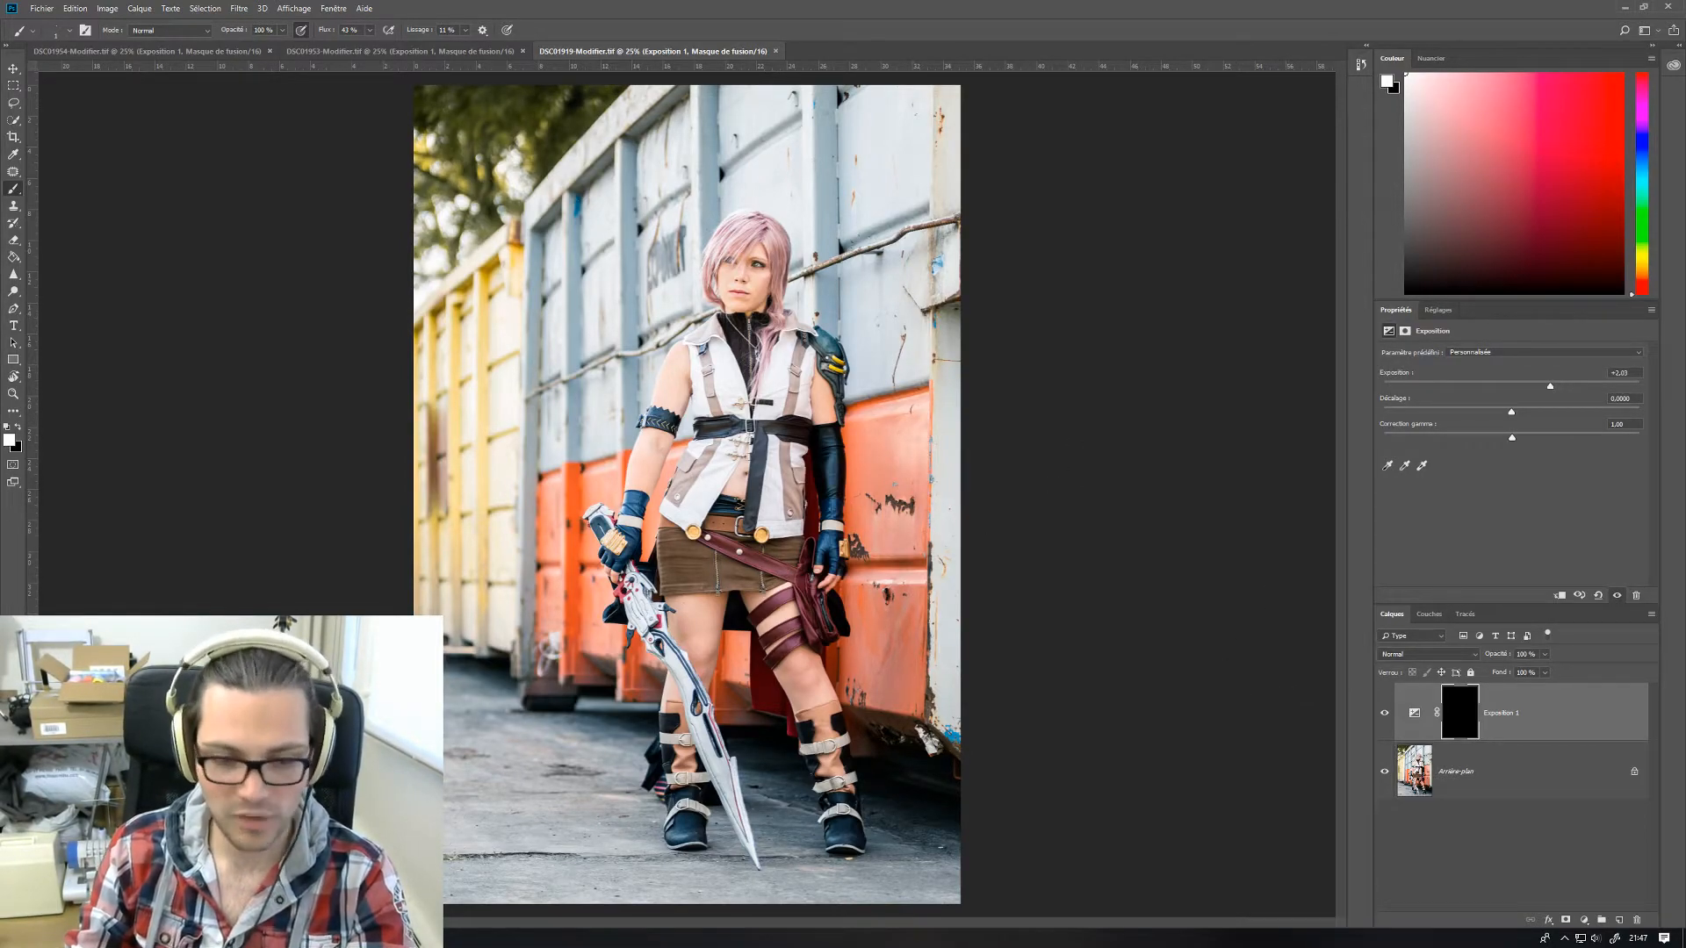
{"action": "key", "text": "alt+Tab"}
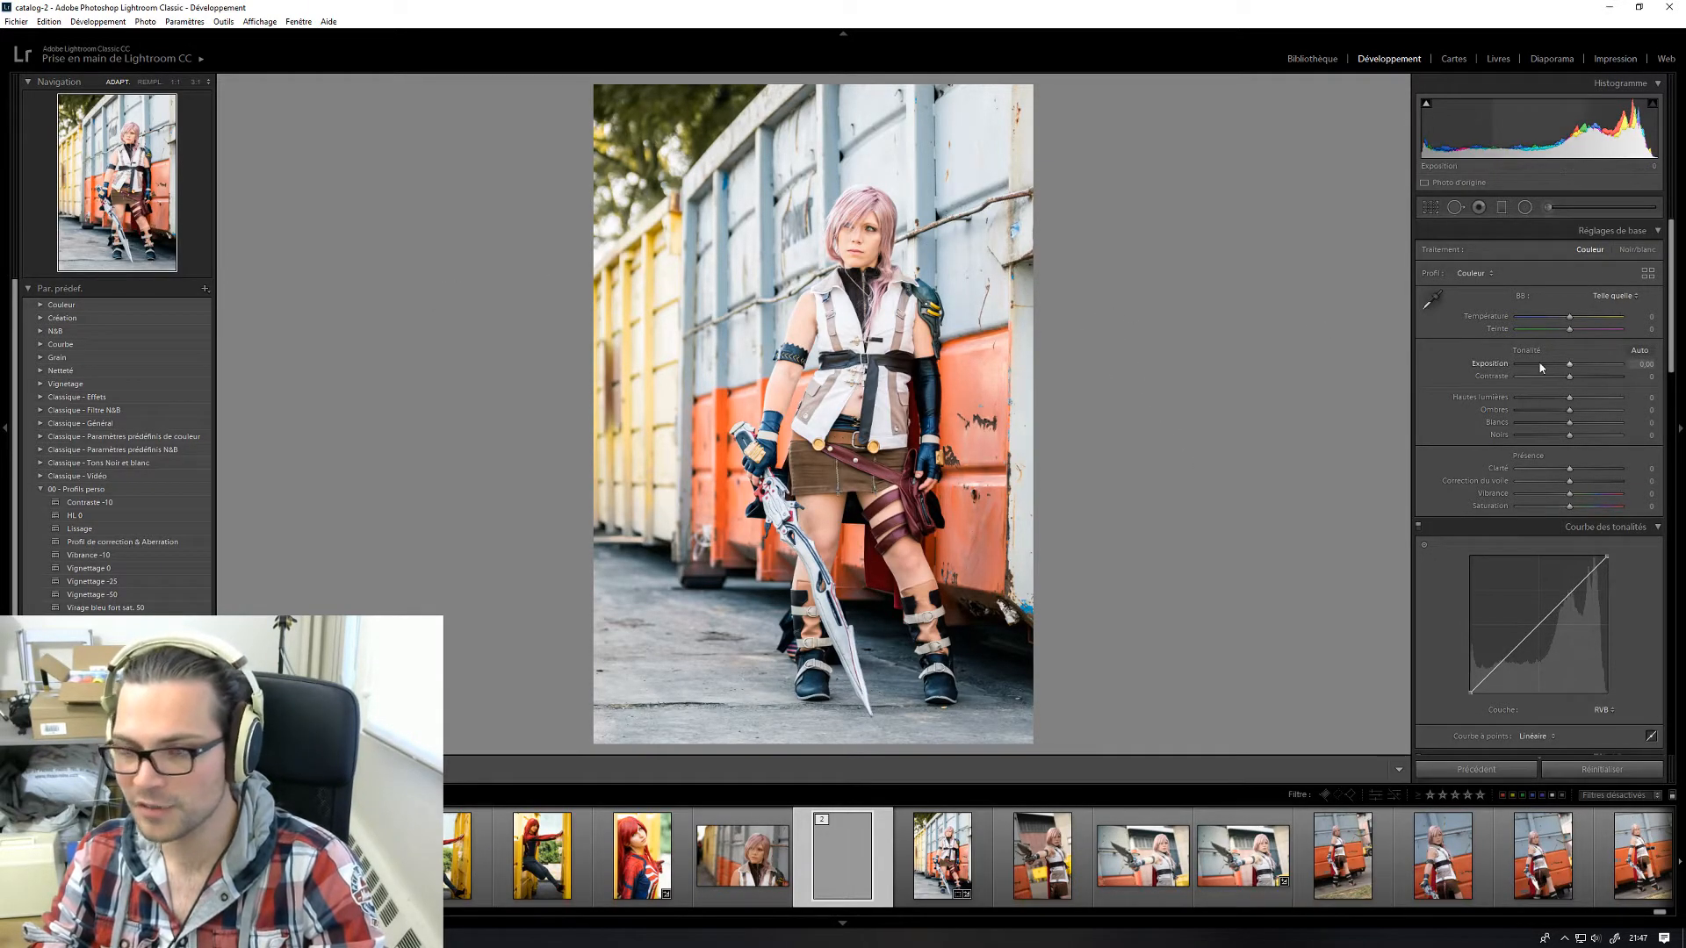
- Add a diagonal graduated filter from the photo's upper-left side with raised exposure and temperature 23
{"action": "left_click", "coordinate": [1504, 209]}
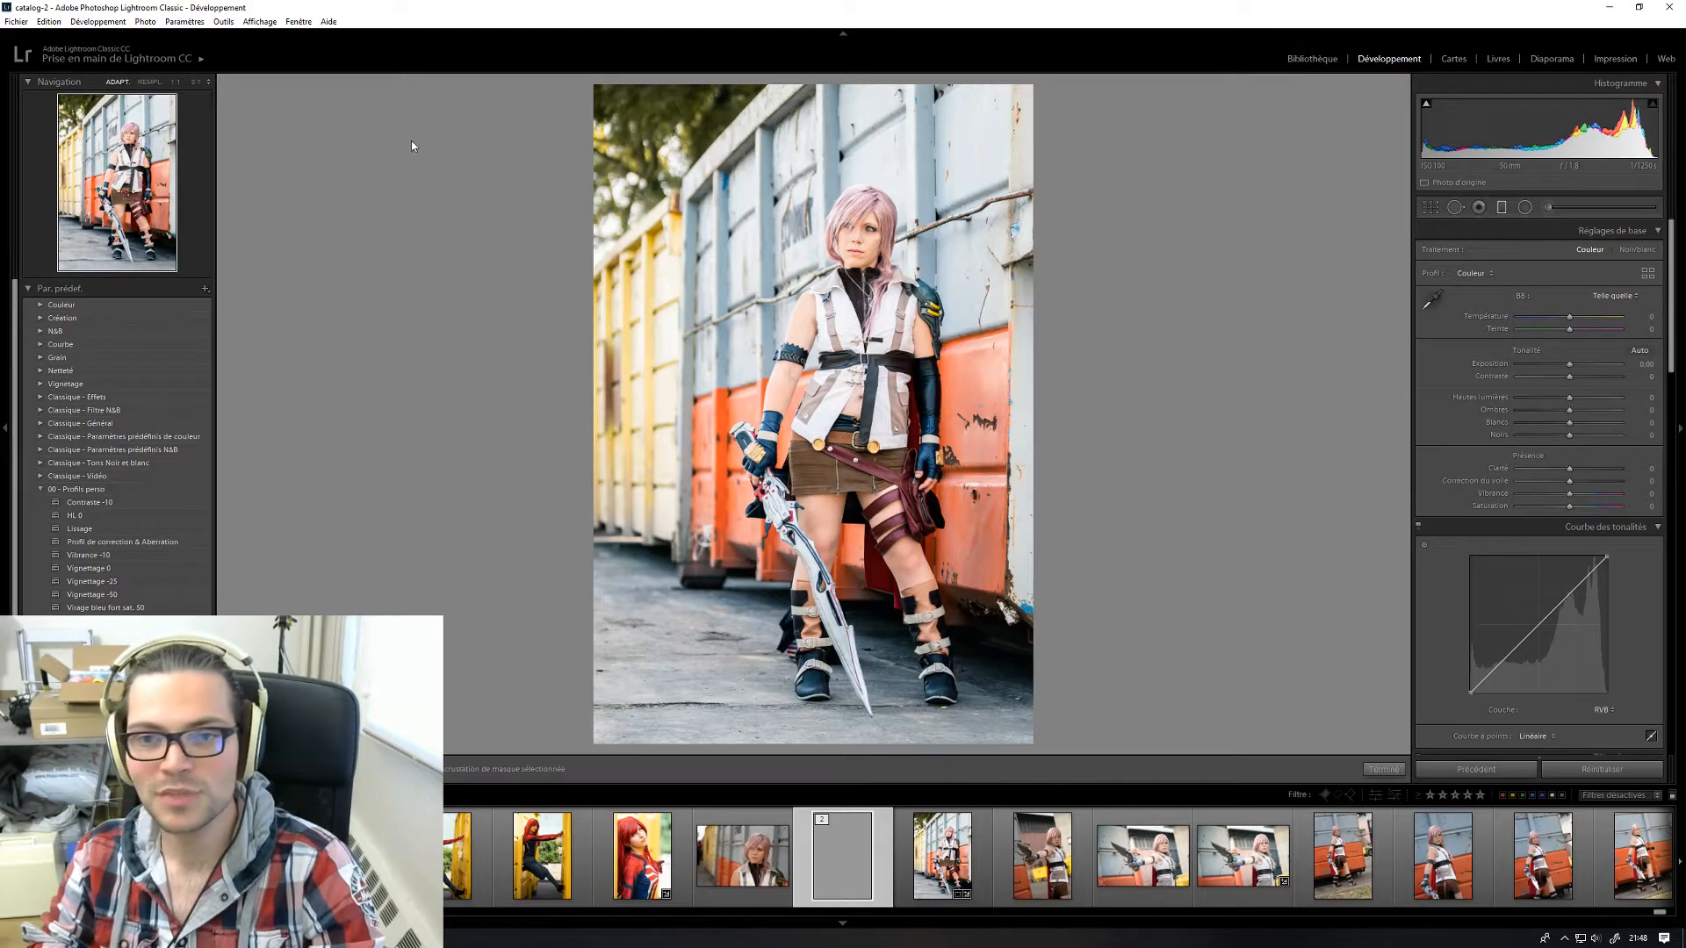
{"action": "left_click_drag", "start_coordinate": [556, 323], "coordinate": [738, 543]}
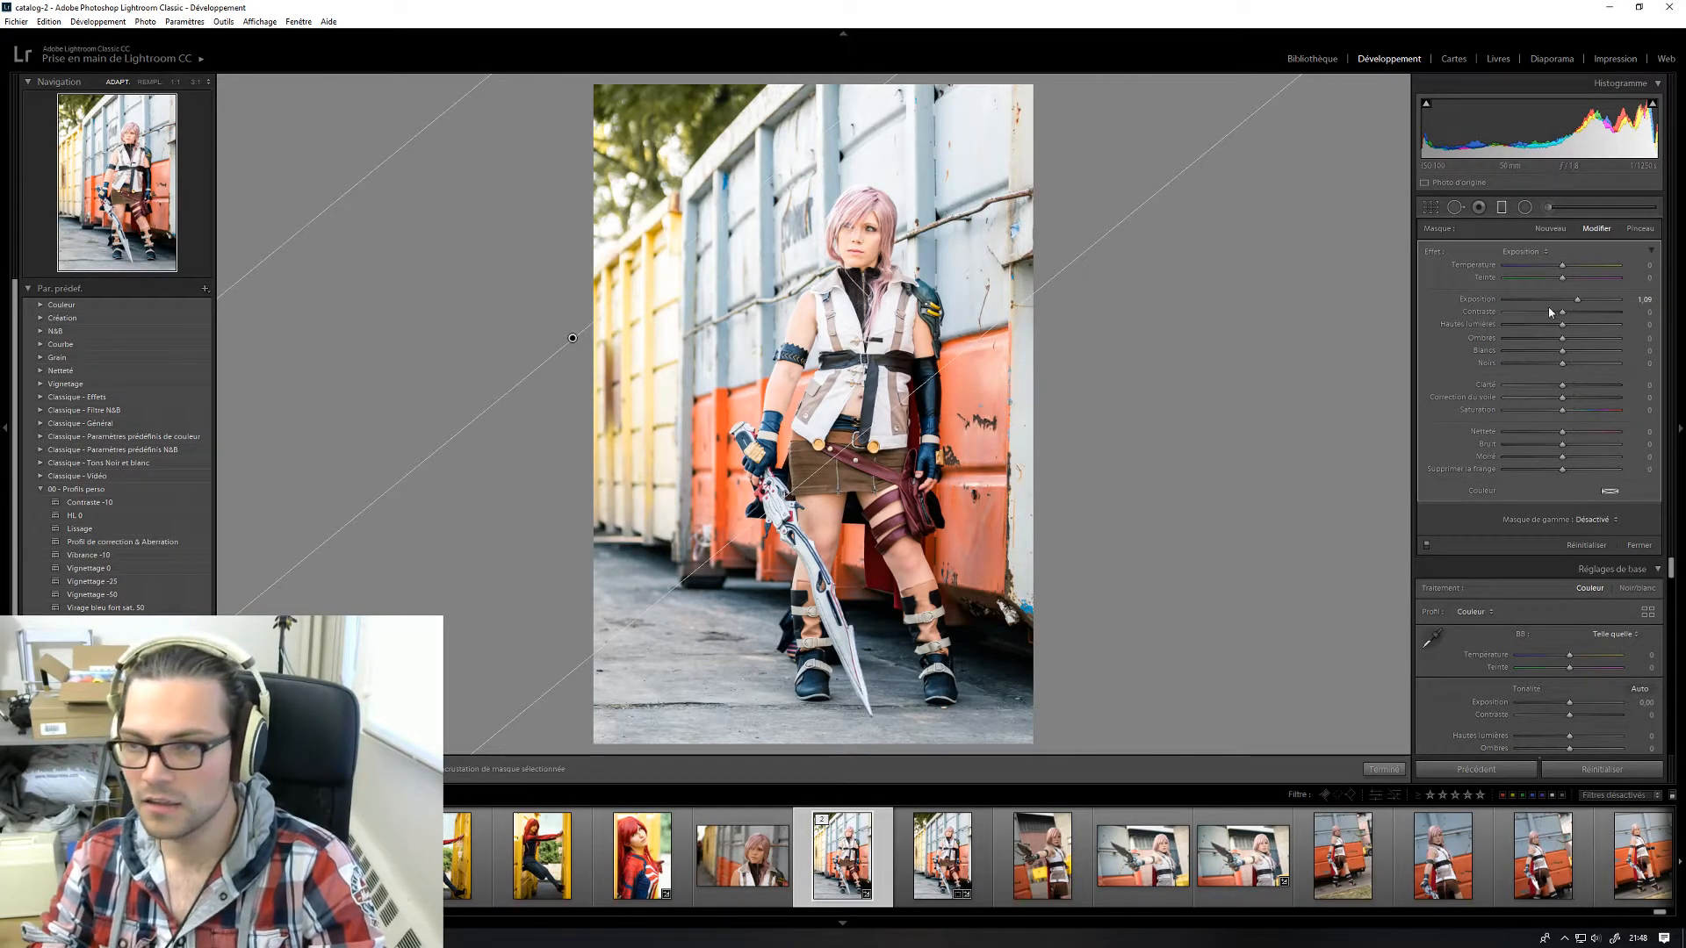
{"action": "left_click_drag", "start_coordinate": [1572, 266], "coordinate": [1575, 266]}
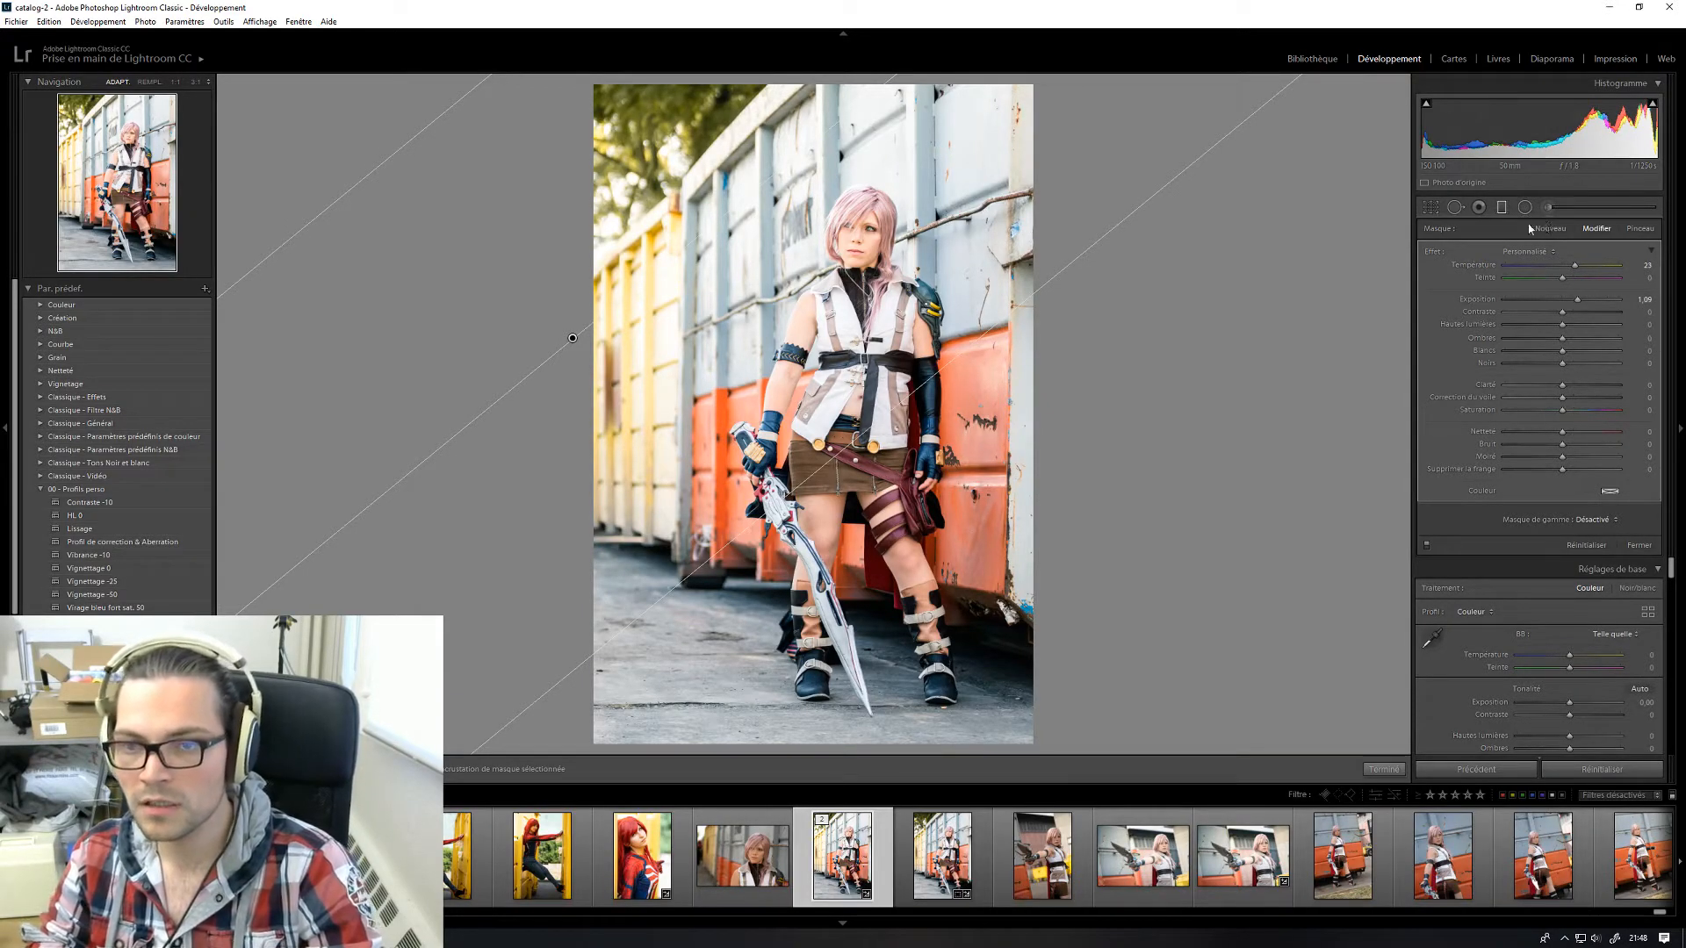
- Adjust the graduated filter's angle and shift its center onto the yellow container at the photo's left edge
{"action": "left_click_drag", "start_coordinate": [849, 437], "coordinate": [802, 378]}
{"action": "left_click_drag", "start_coordinate": [552, 308], "coordinate": [603, 377]}
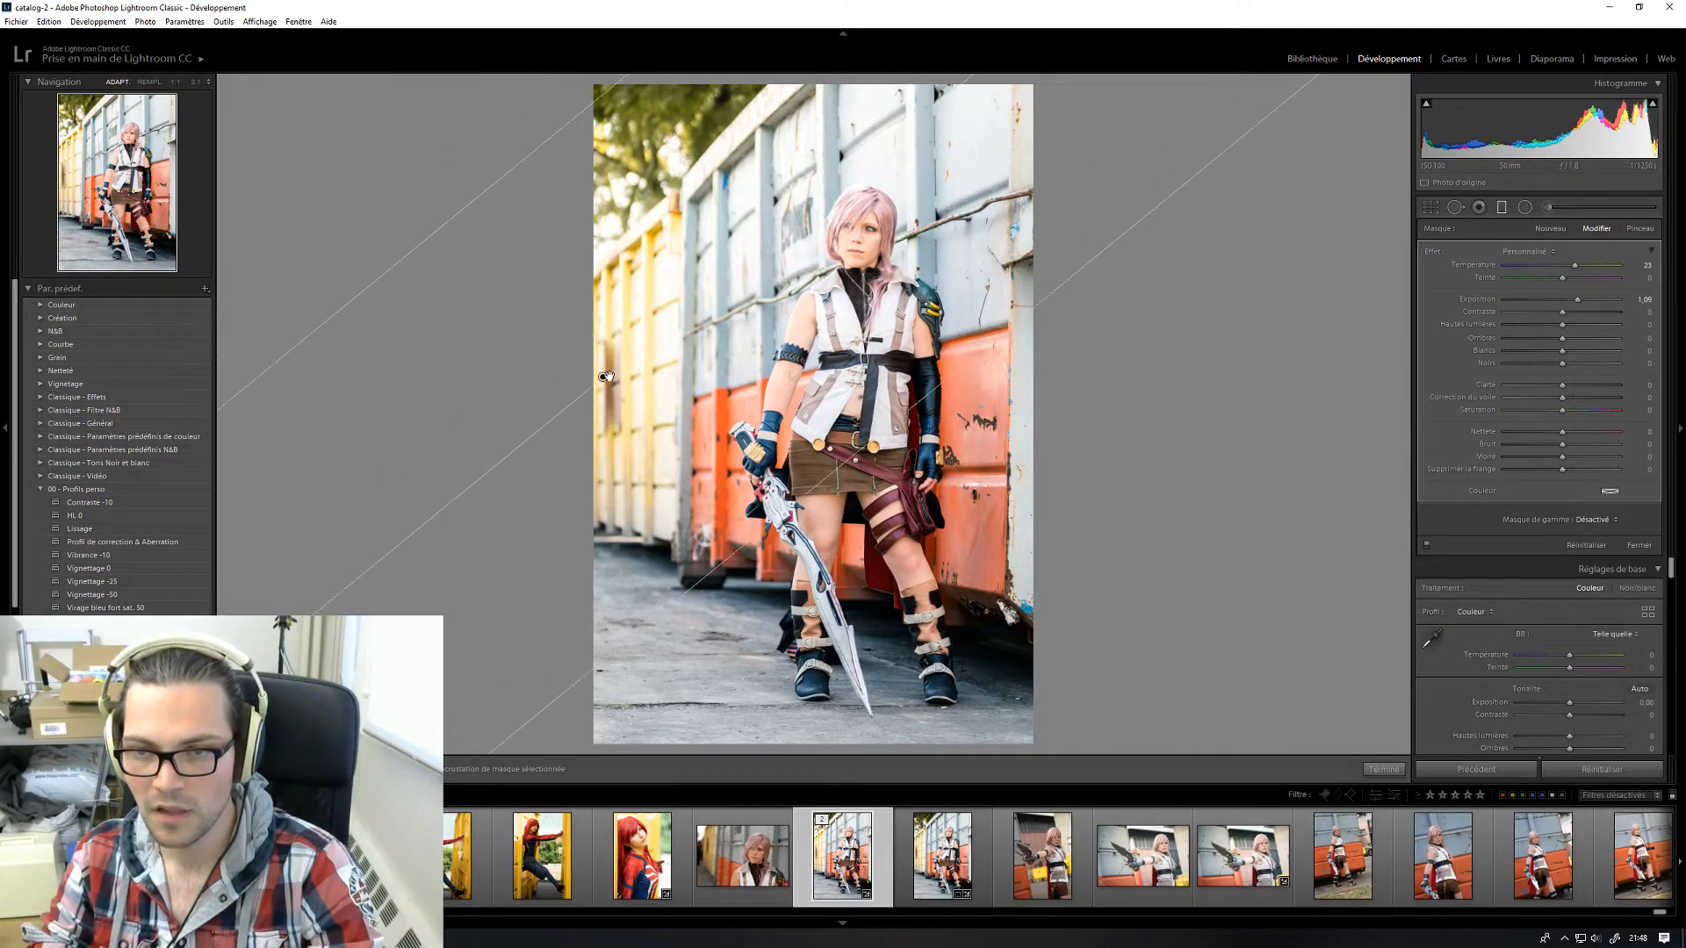
{"action": "left_click_drag", "start_coordinate": [878, 441], "coordinate": [825, 376]}
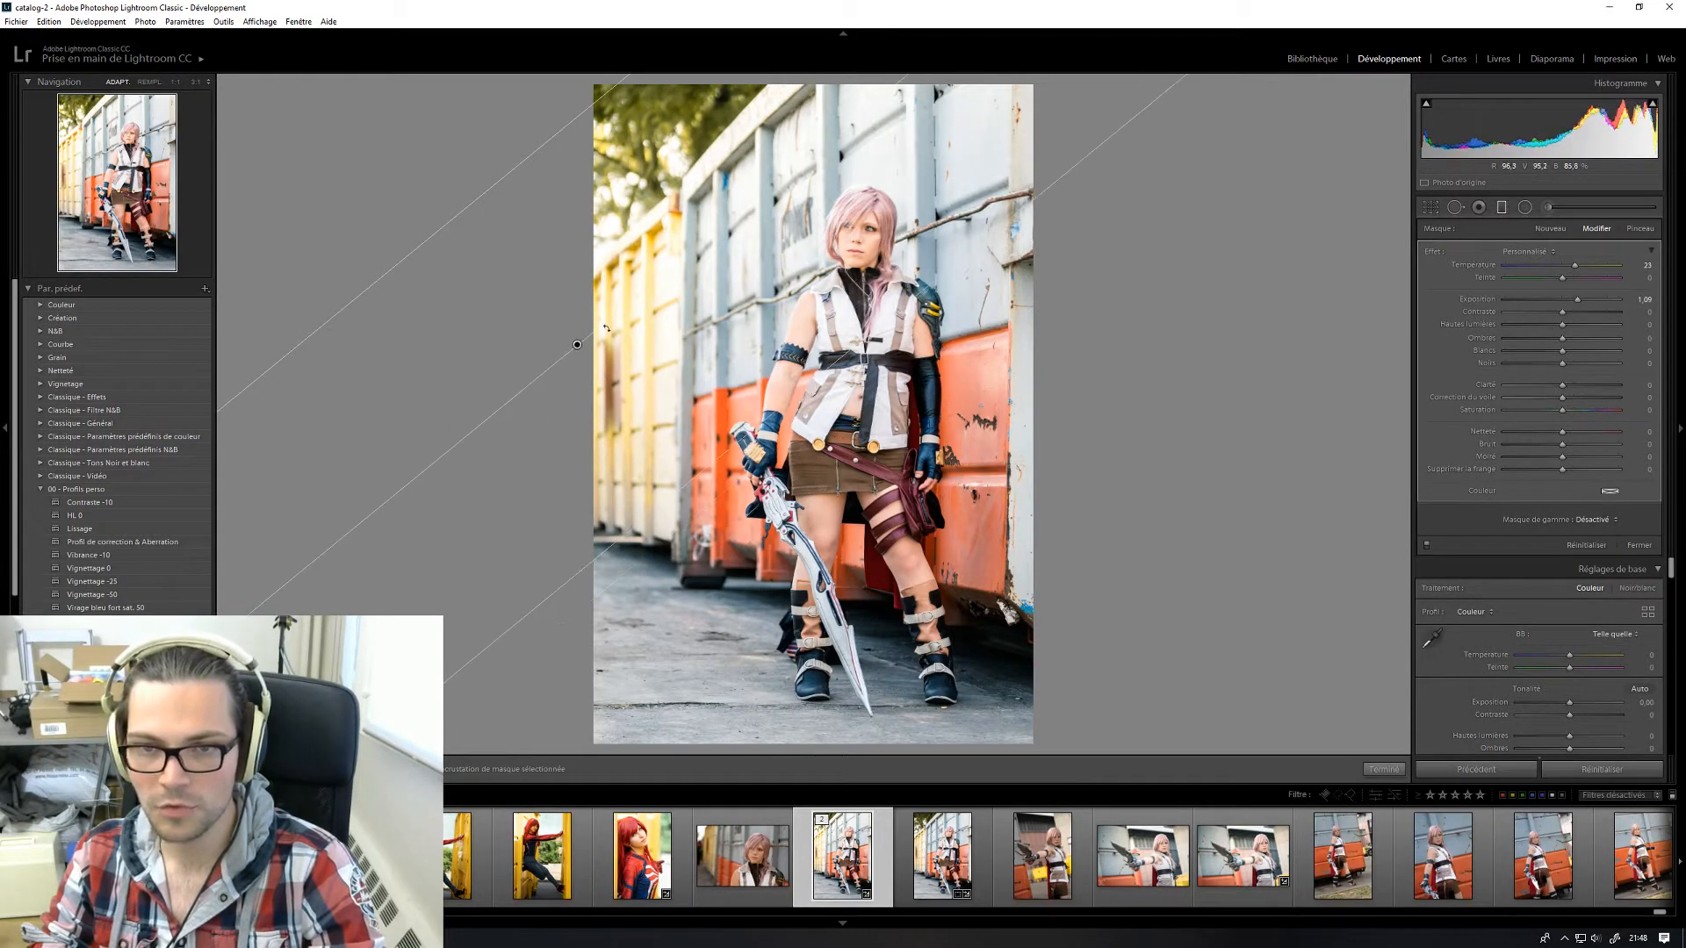
{"action": "left_click_drag", "start_coordinate": [575, 344], "coordinate": [610, 383]}
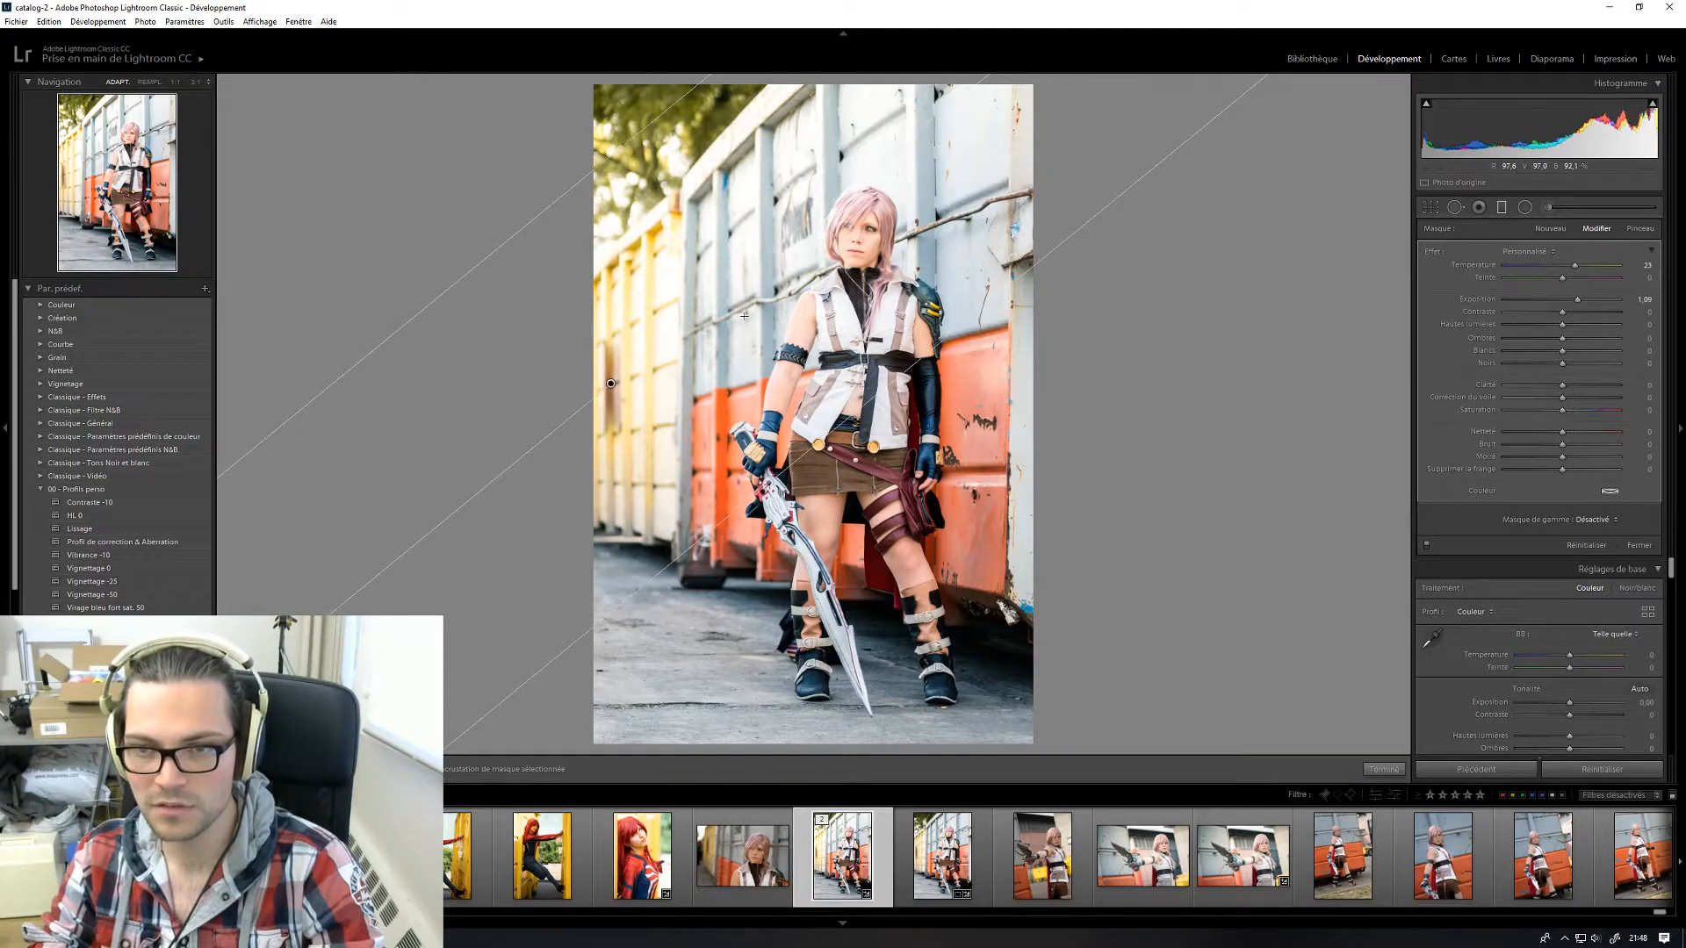
- Set the graduated filter's exposure to 1.13, contrast to 62 and temperature to 27, reset its clarity and finish editing it
{"action": "left_click_drag", "start_coordinate": [1582, 297], "coordinate": [1580, 299]}
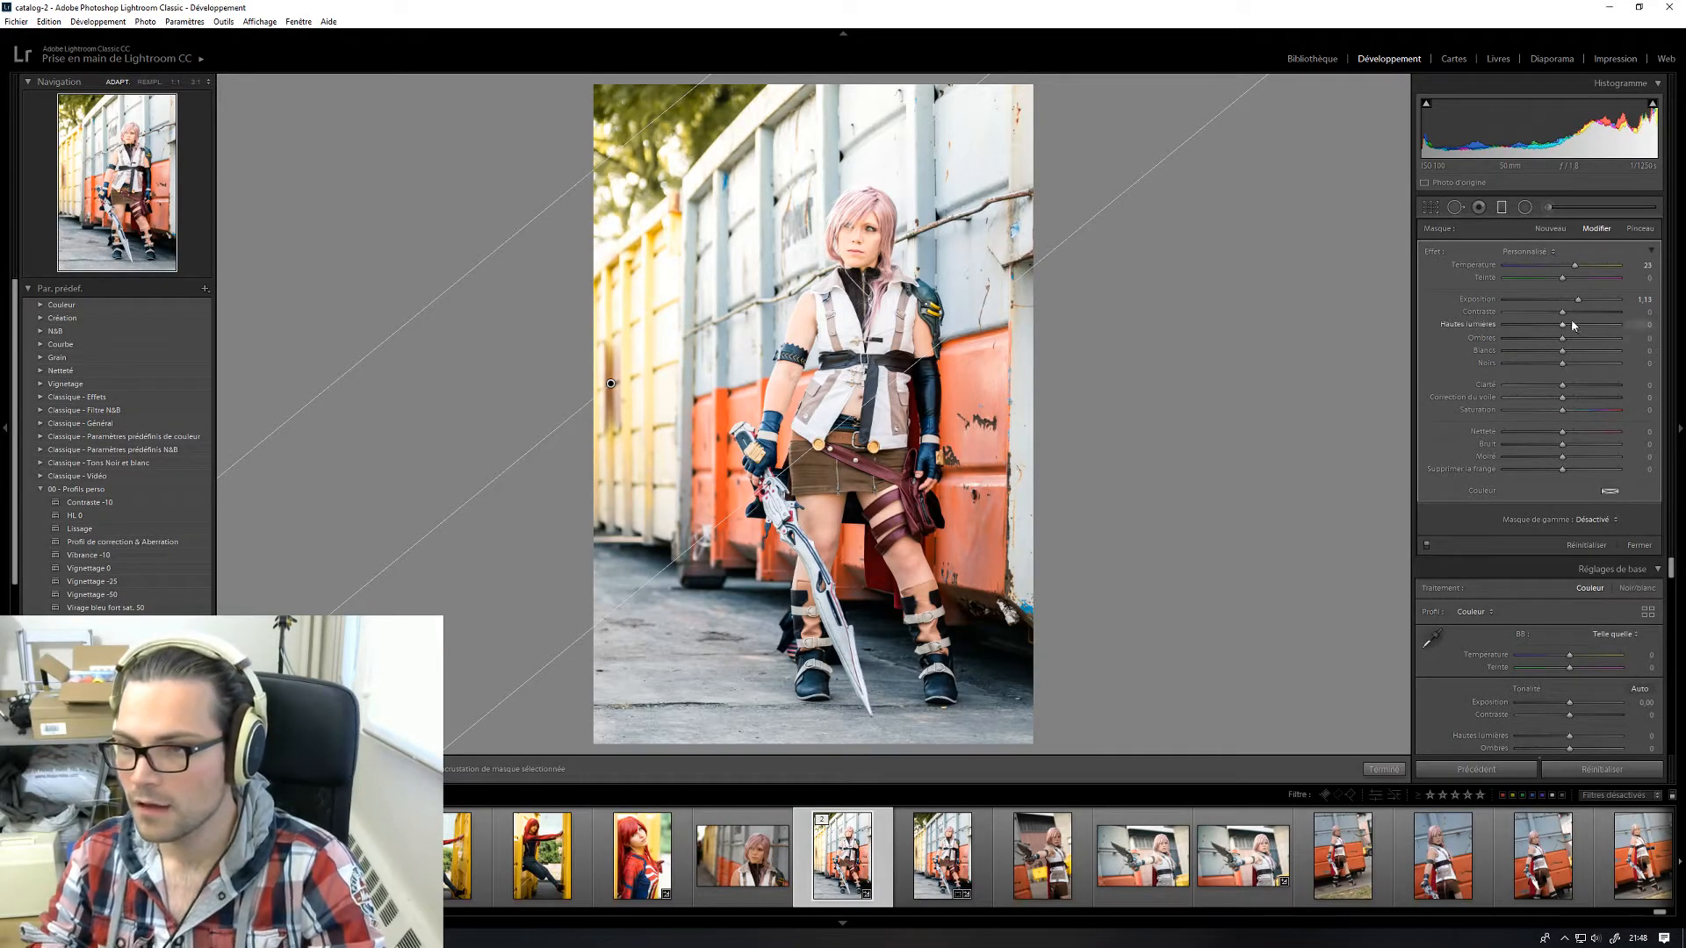
{"action": "left_click_drag", "start_coordinate": [1588, 317], "coordinate": [1603, 324]}
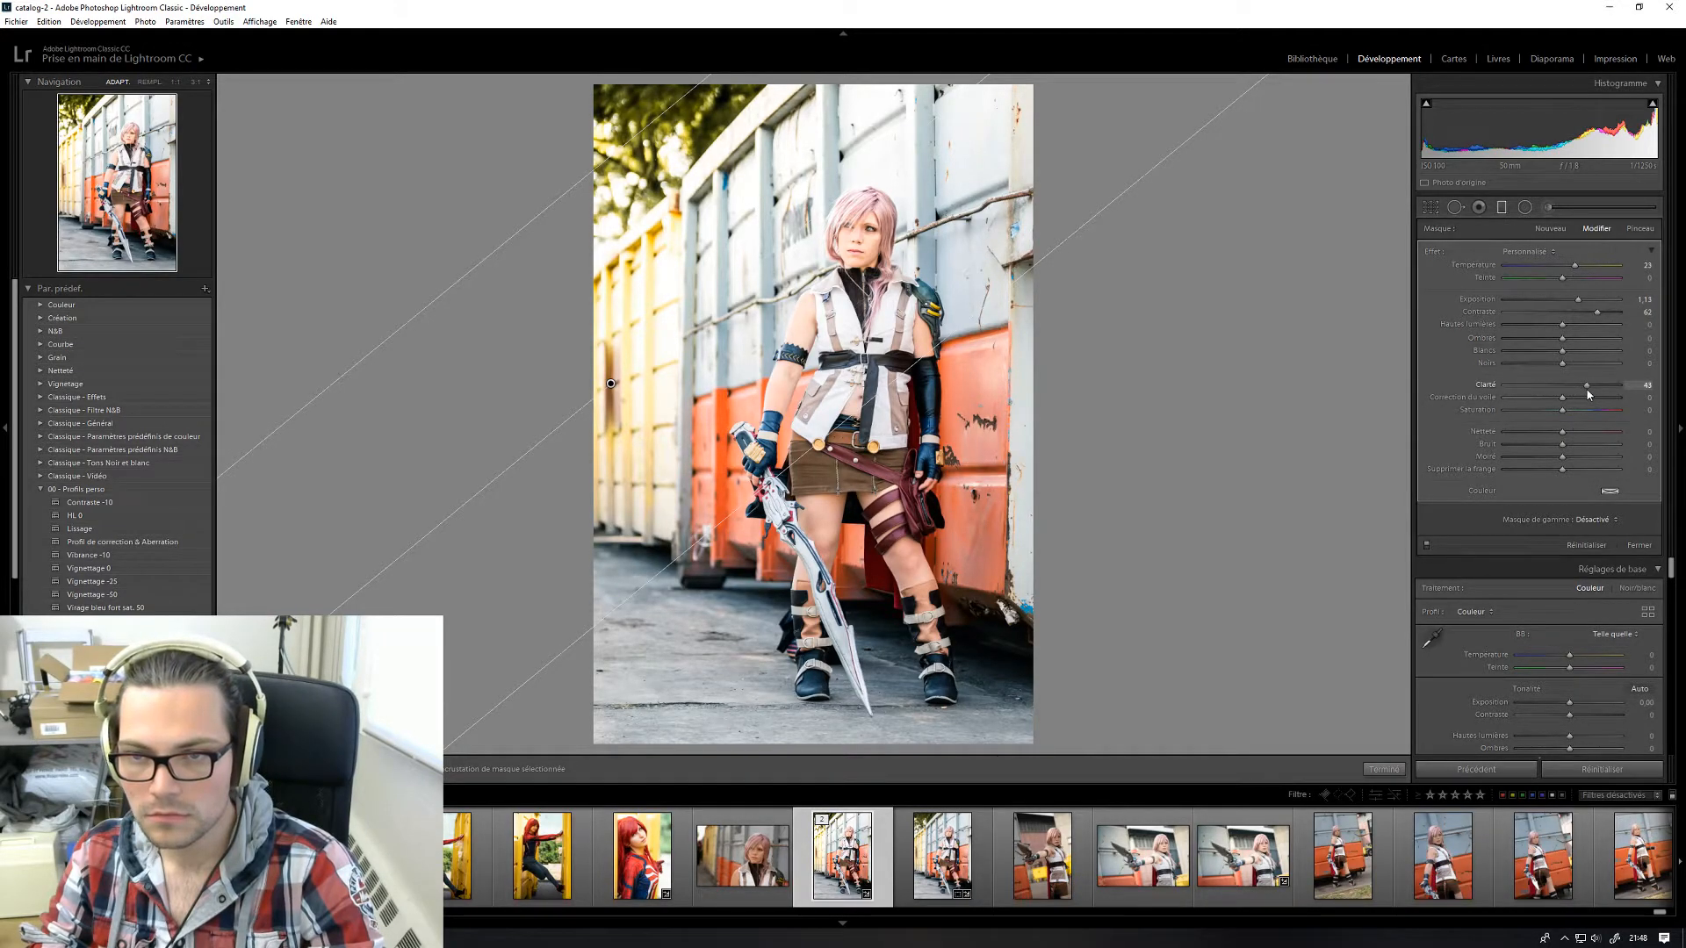
{"action": "double_click", "coordinate": [1484, 386]}
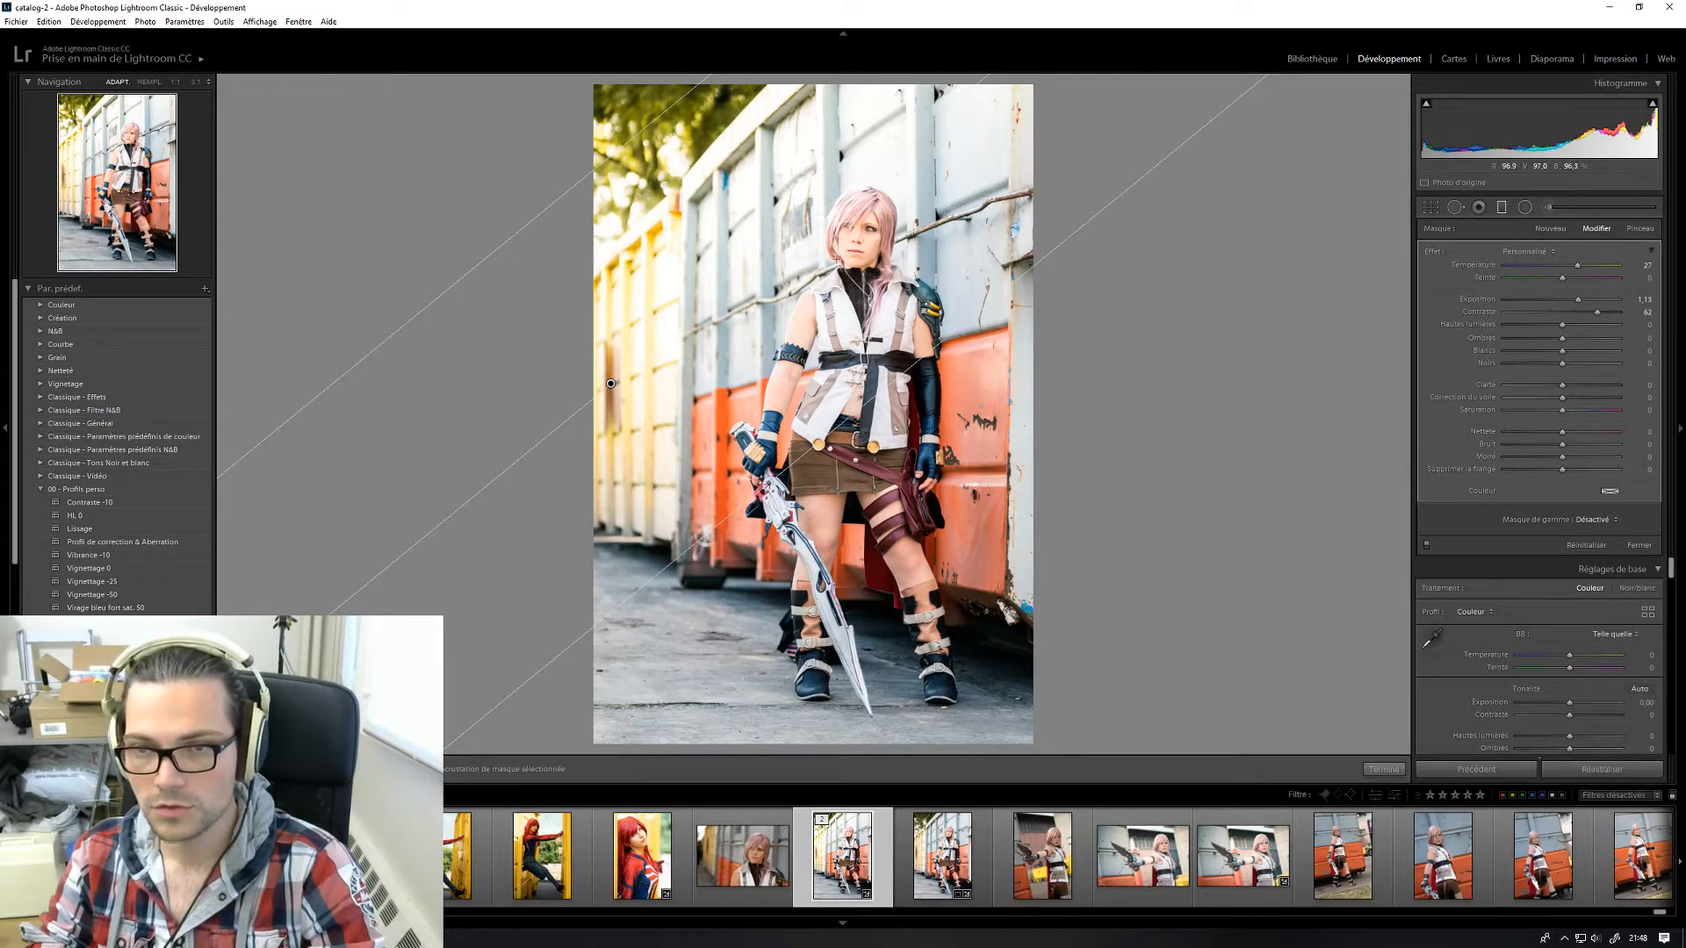
{"action": "left_click", "coordinate": [1380, 771]}
- Set the photo's overall temperature to -3, checking the face and the orange container at full magnification
{"action": "left_click", "coordinate": [857, 235]}
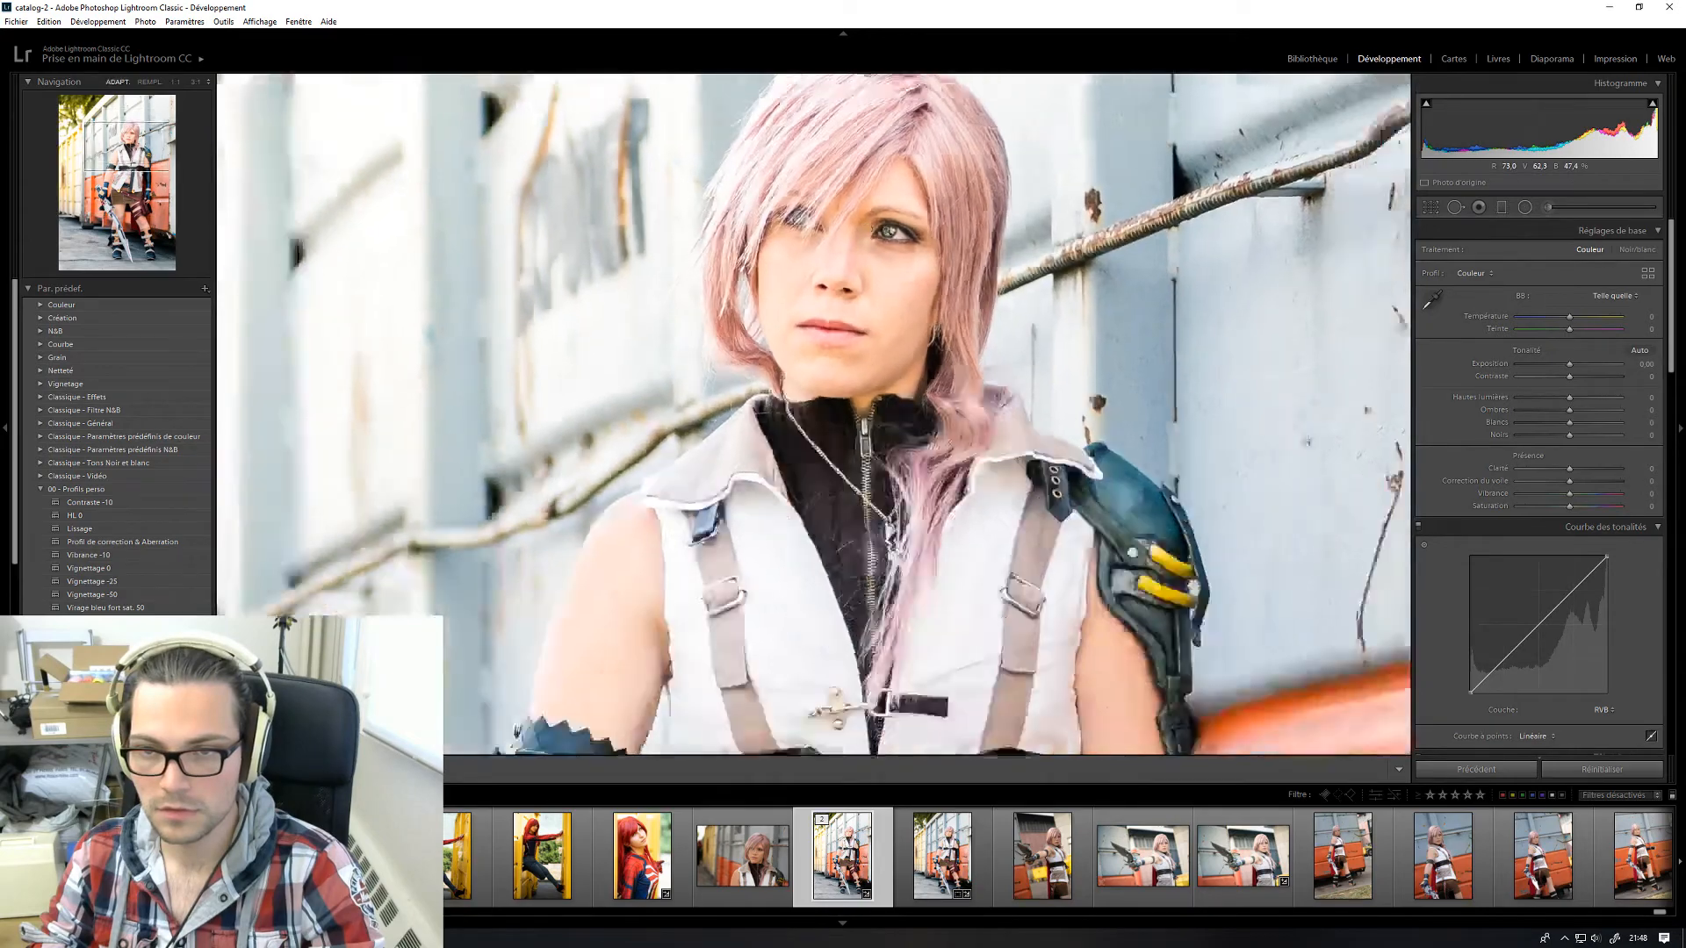
{"action": "left_click", "coordinate": [857, 233]}
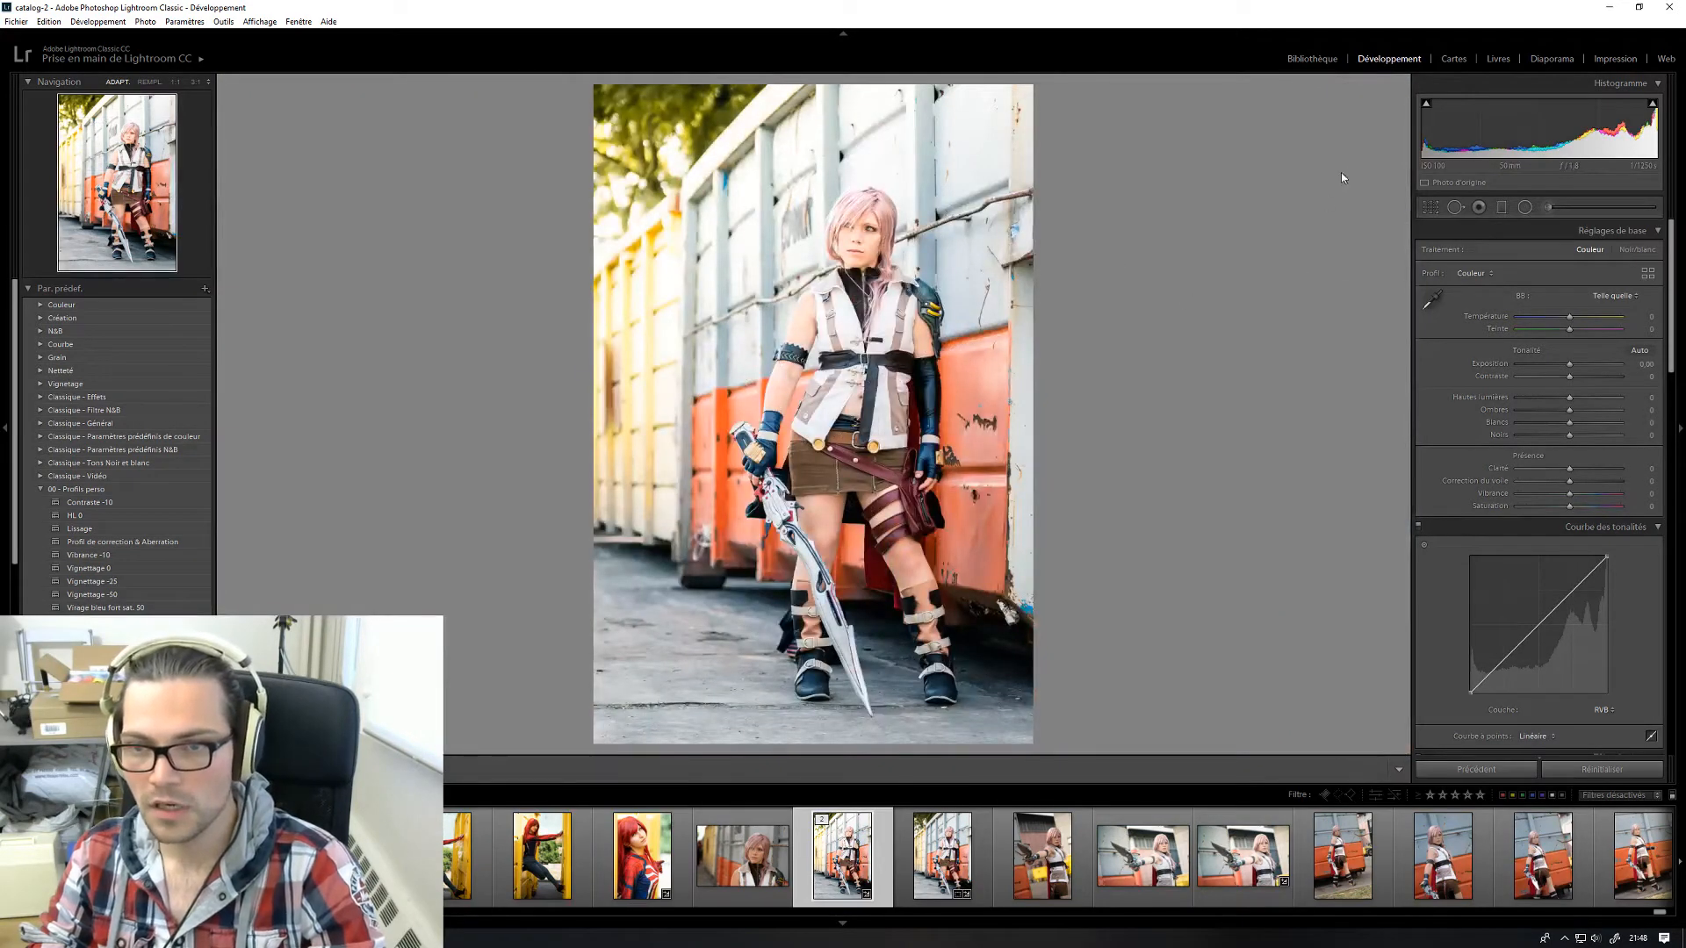
{"action": "left_click_drag", "start_coordinate": [1569, 317], "coordinate": [1567, 319]}
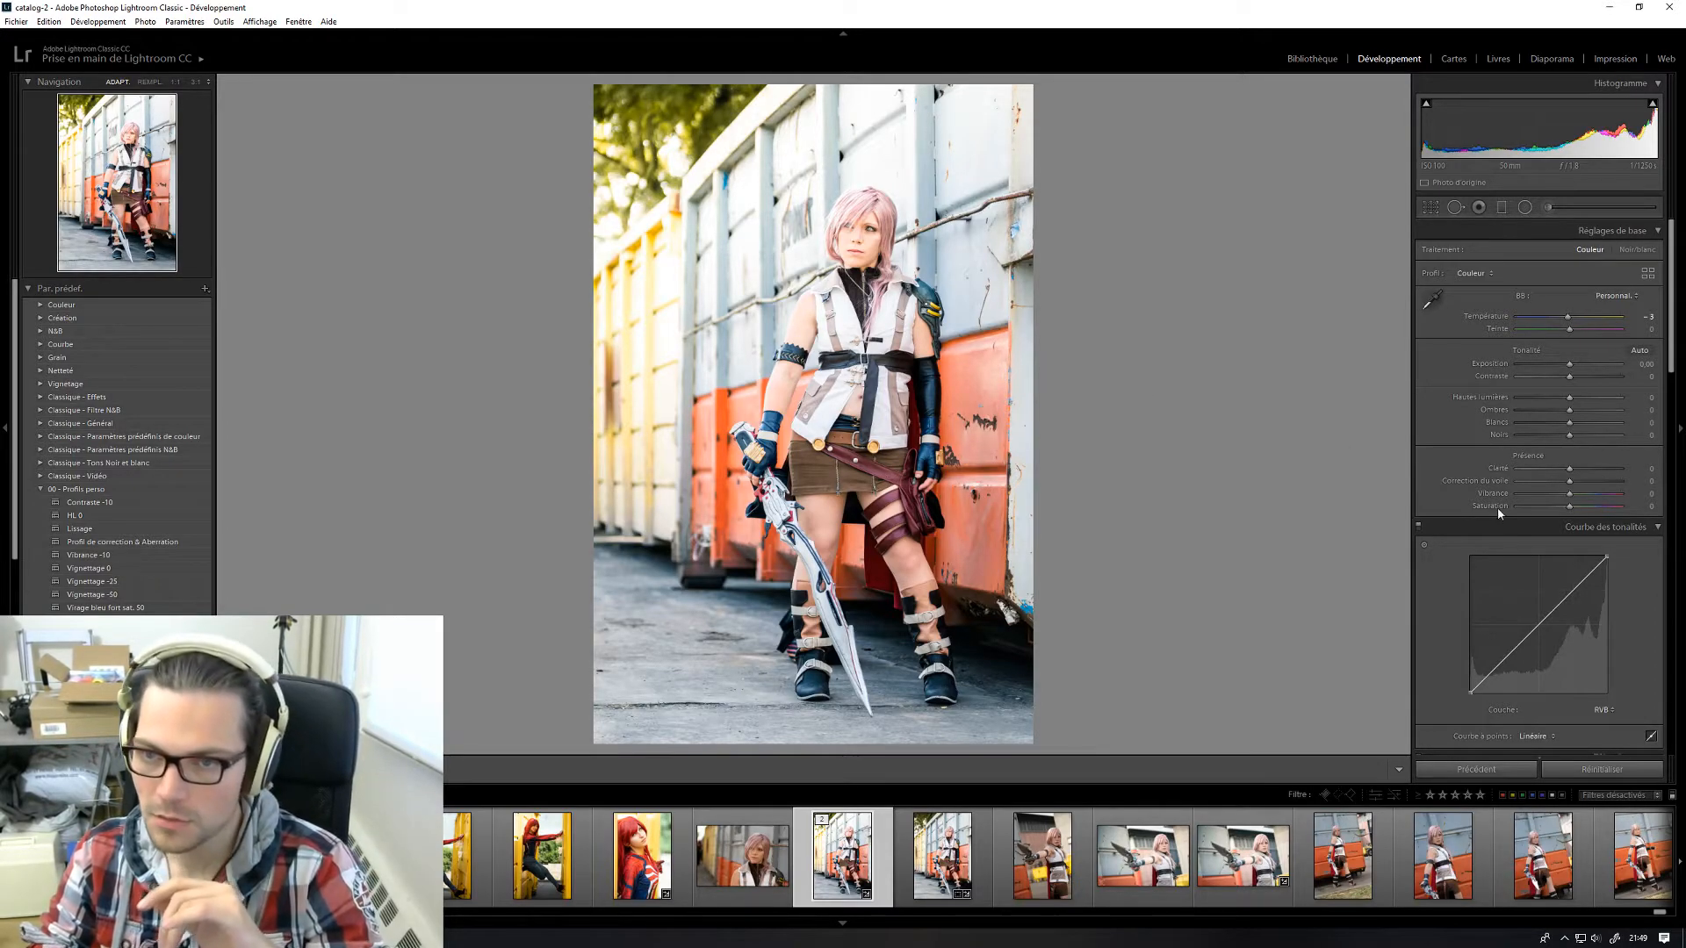
{"action": "left_click", "coordinate": [1005, 377]}
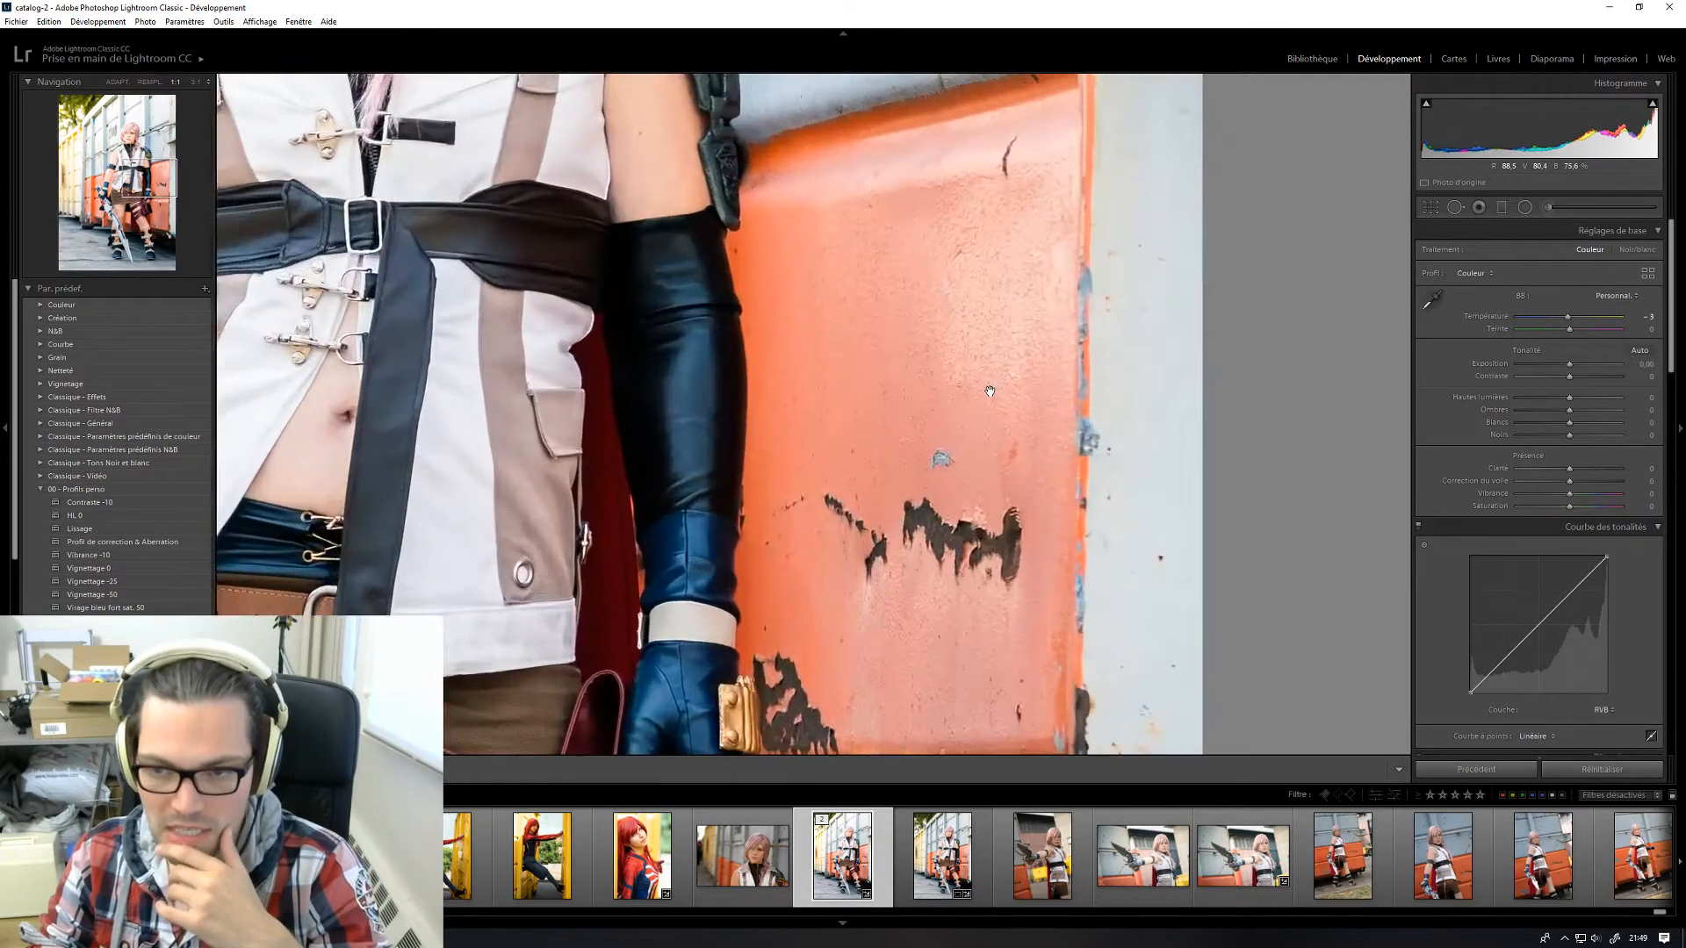
{"action": "left_click", "coordinate": [993, 375]}
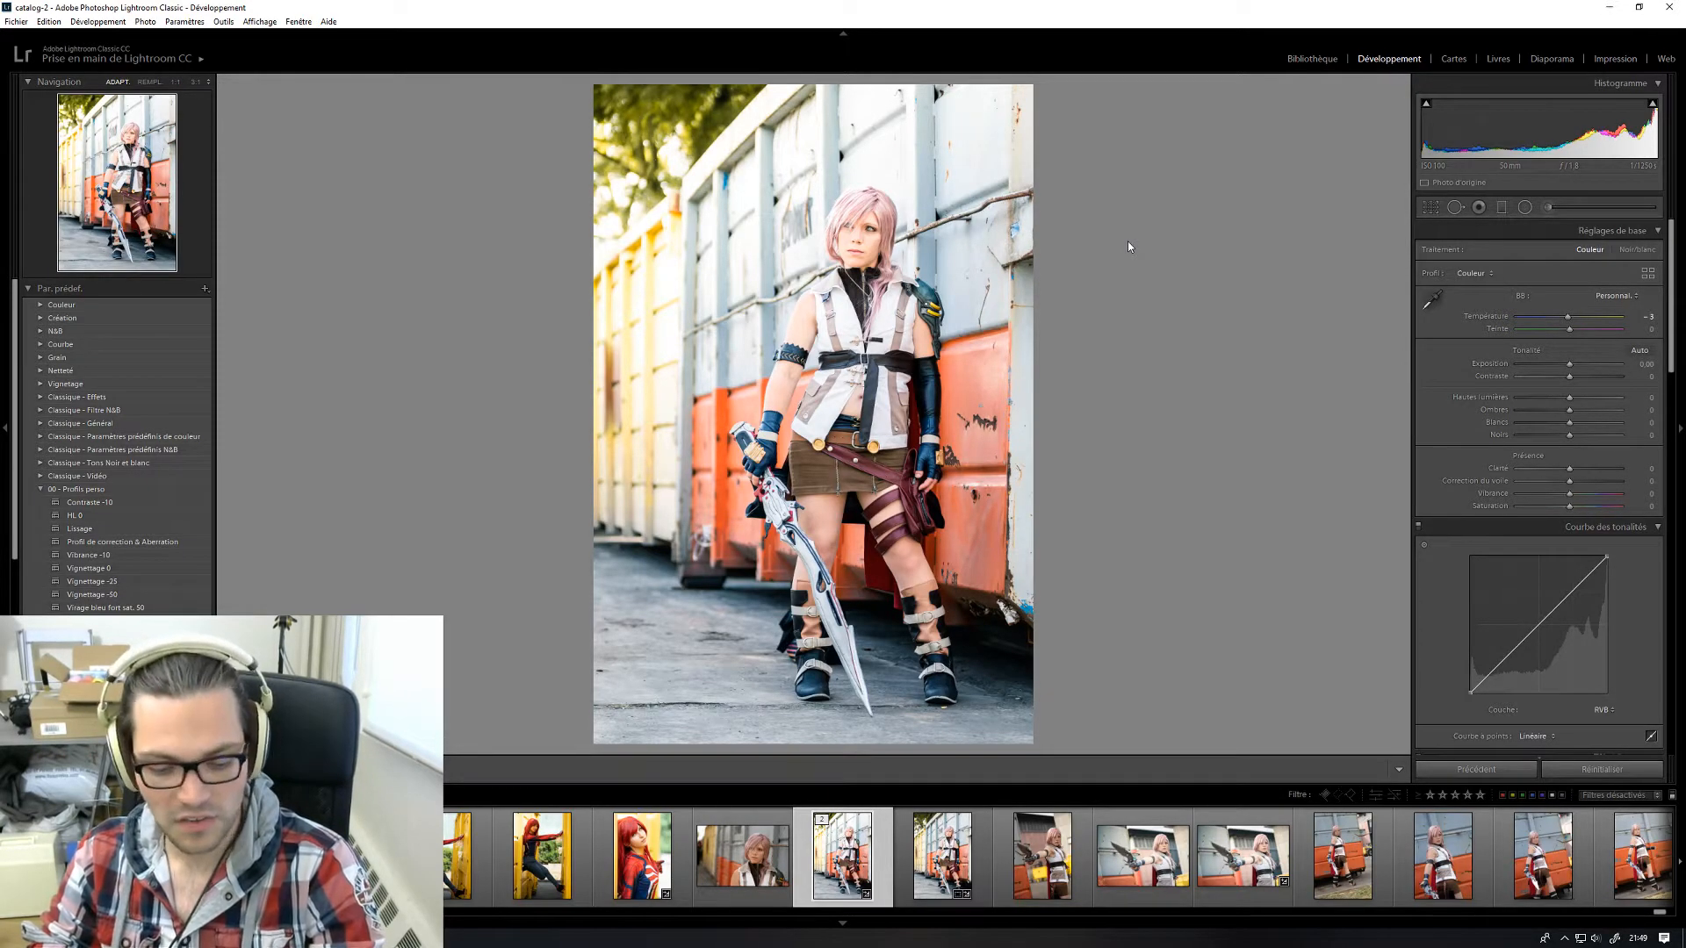
- Export the photo as a JPEG at quality 100 into the 2018-JapanExpo subfolder of F:\2018
{"action": "key", "text": "ctrl+e"}
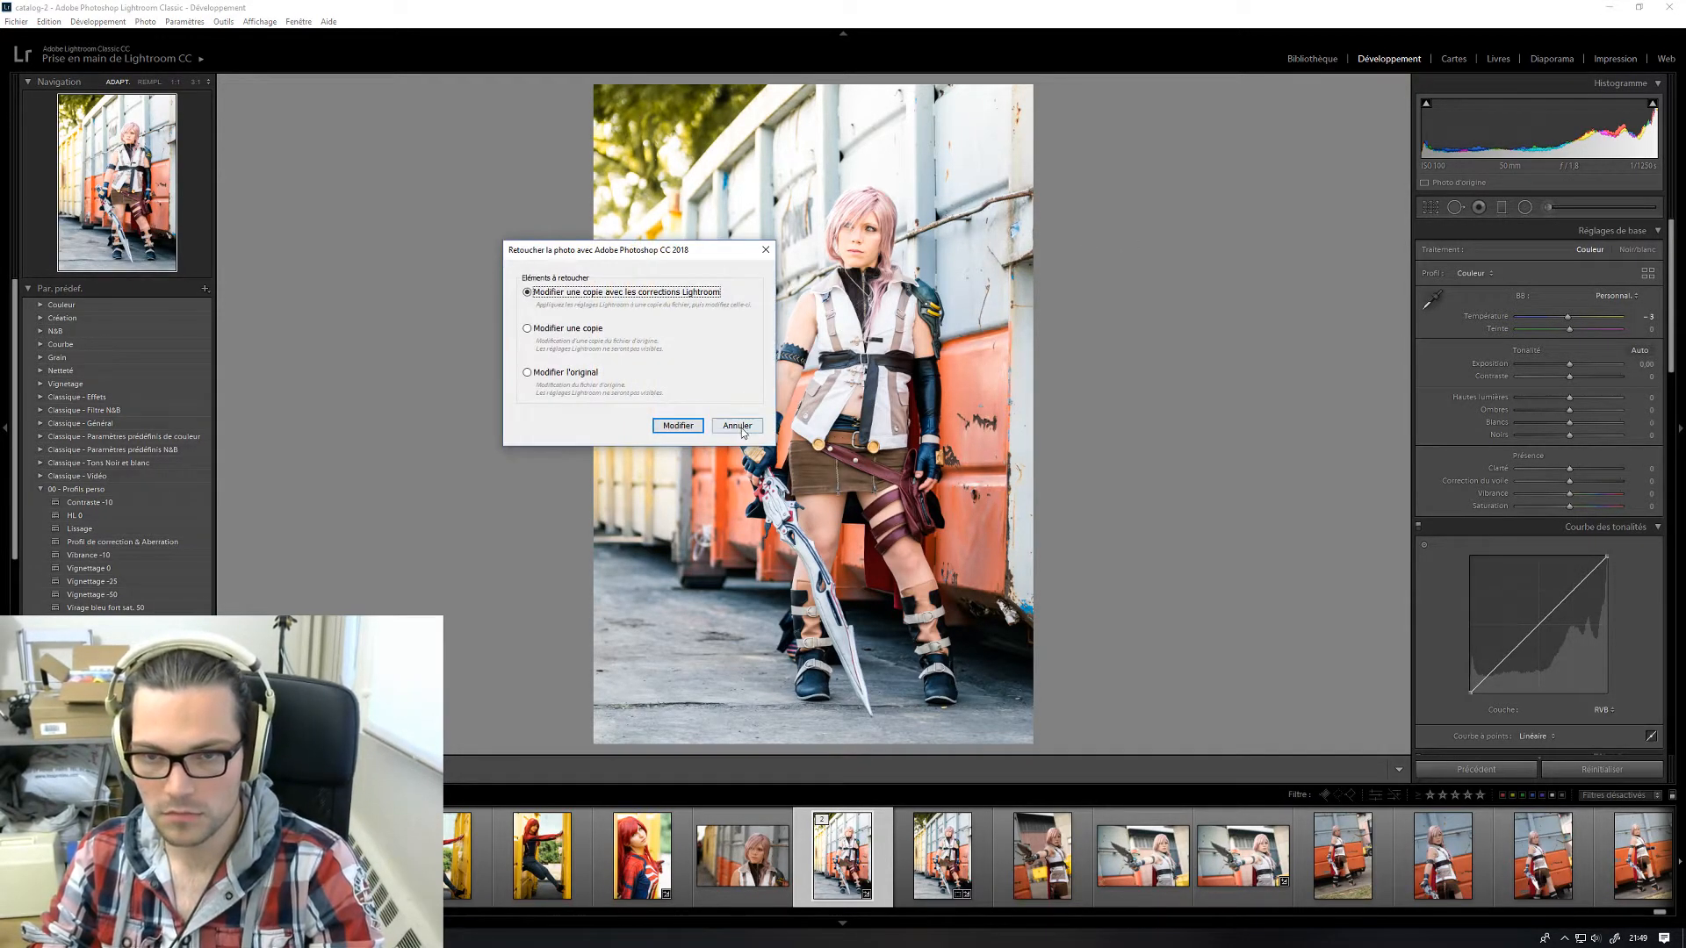
{"action": "left_click", "coordinate": [737, 425]}
{"action": "key", "text": "ctrl+shift+e"}
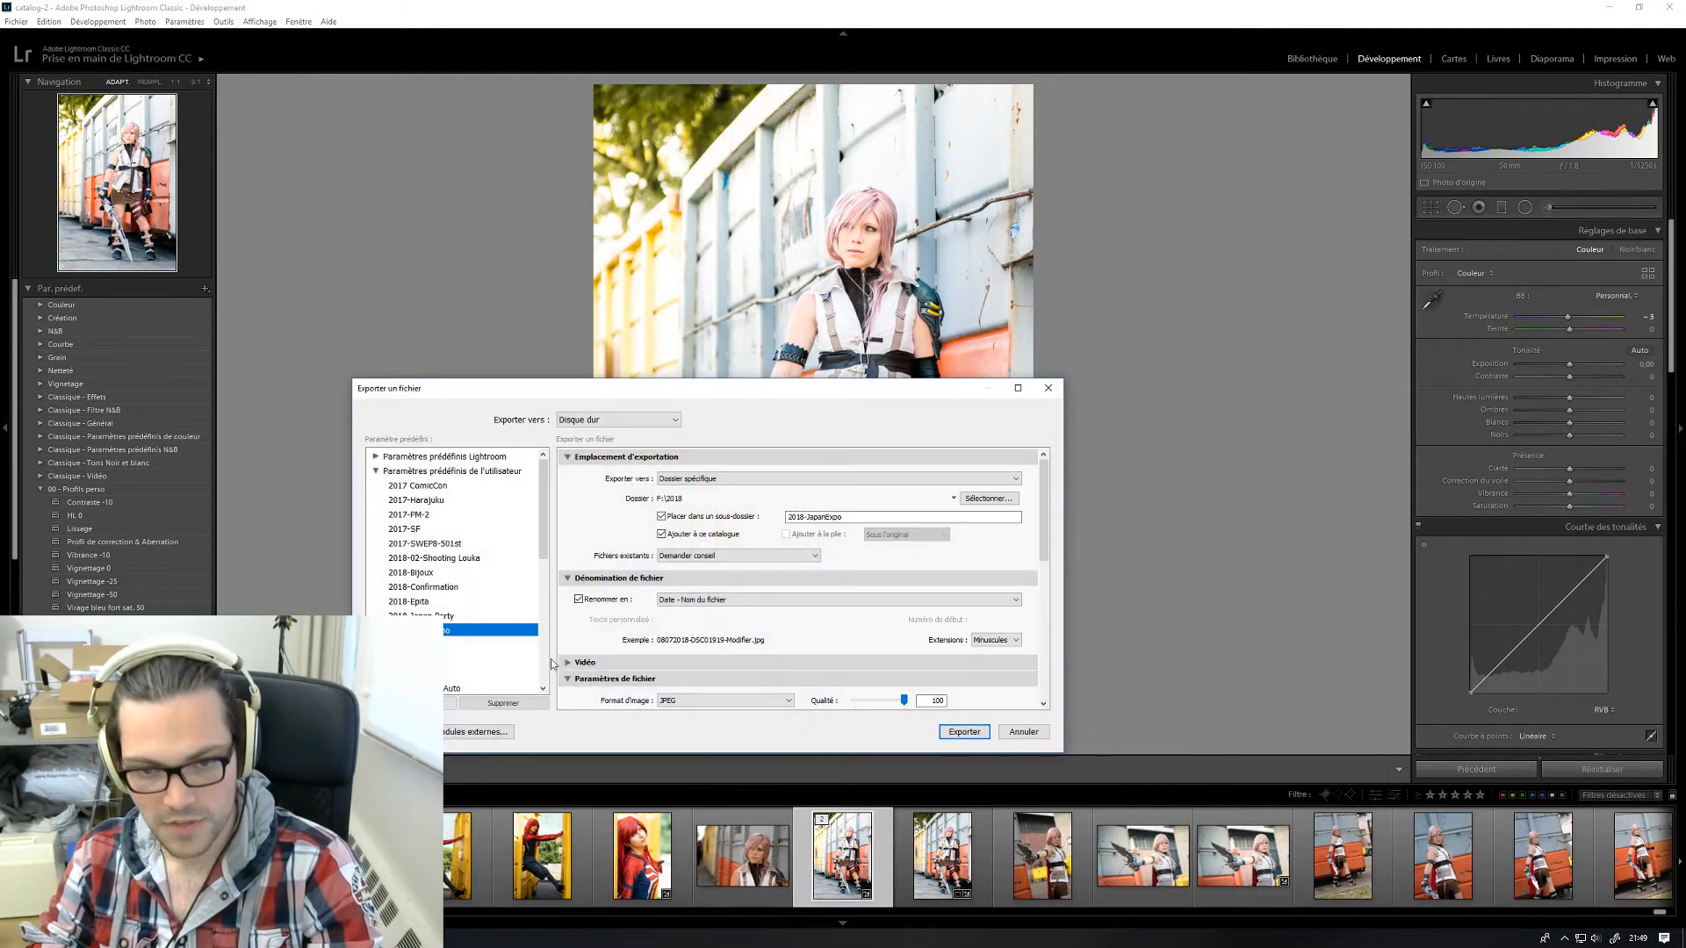
{"action": "left_click", "coordinate": [960, 728]}
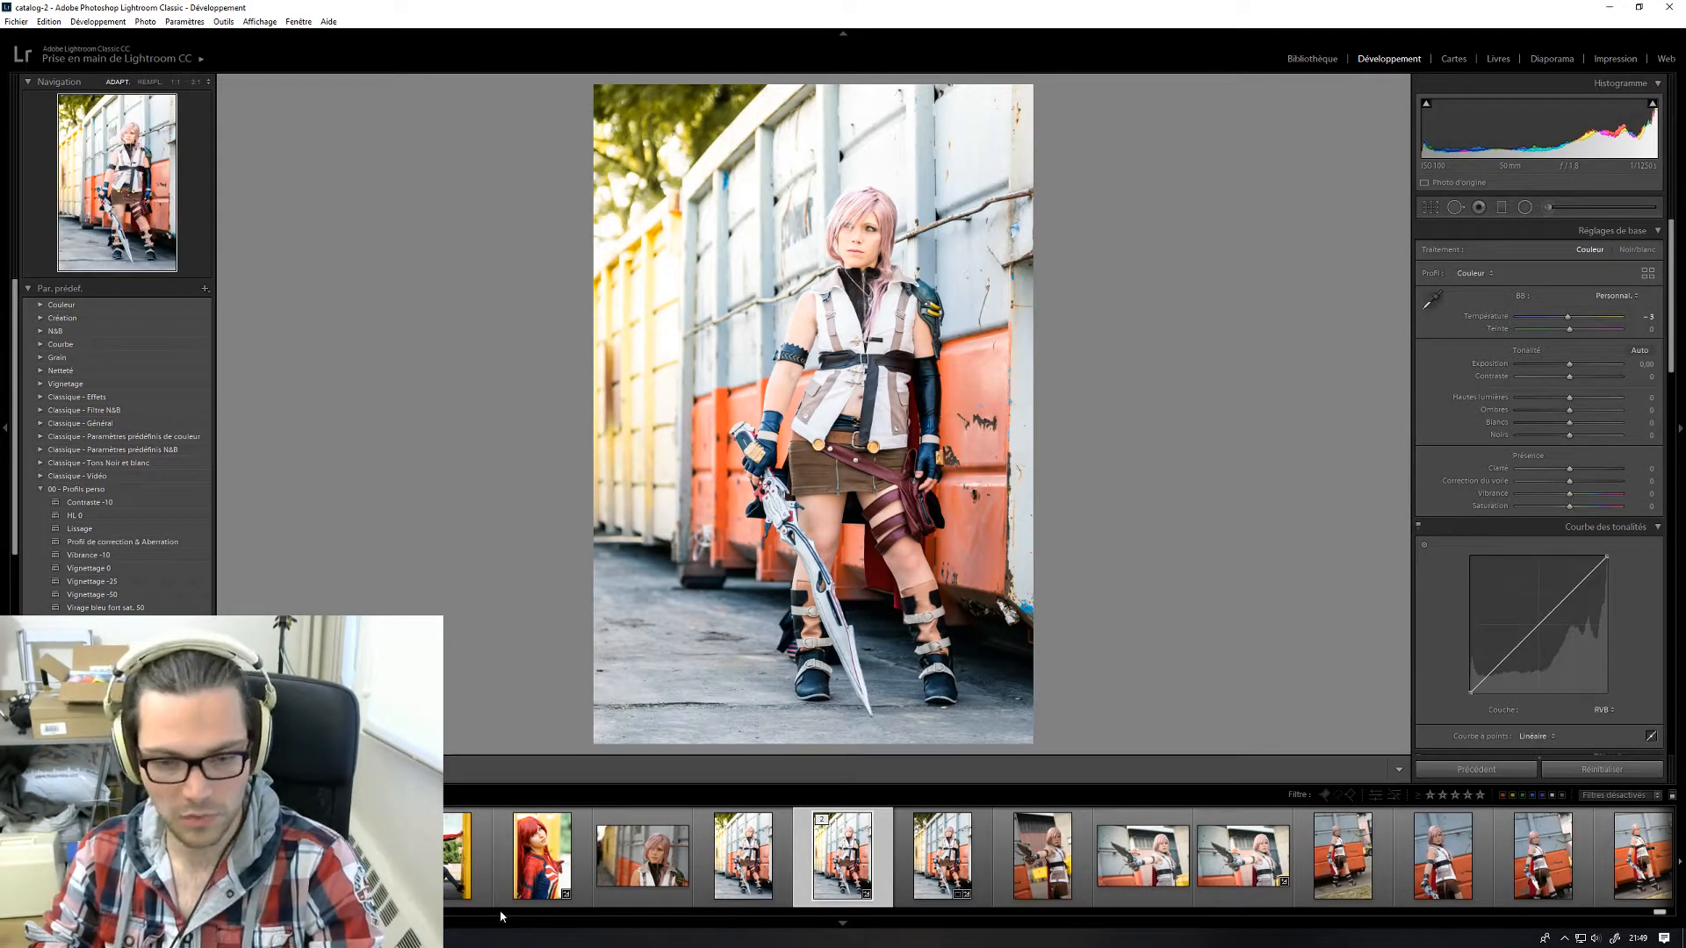
{"action": "scroll", "coordinate": [497, 899], "scroll_direction": "up", "scroll_amount": 5}
{"action": "scroll", "coordinate": [496, 888], "scroll_direction": "down", "scroll_amount": 5}
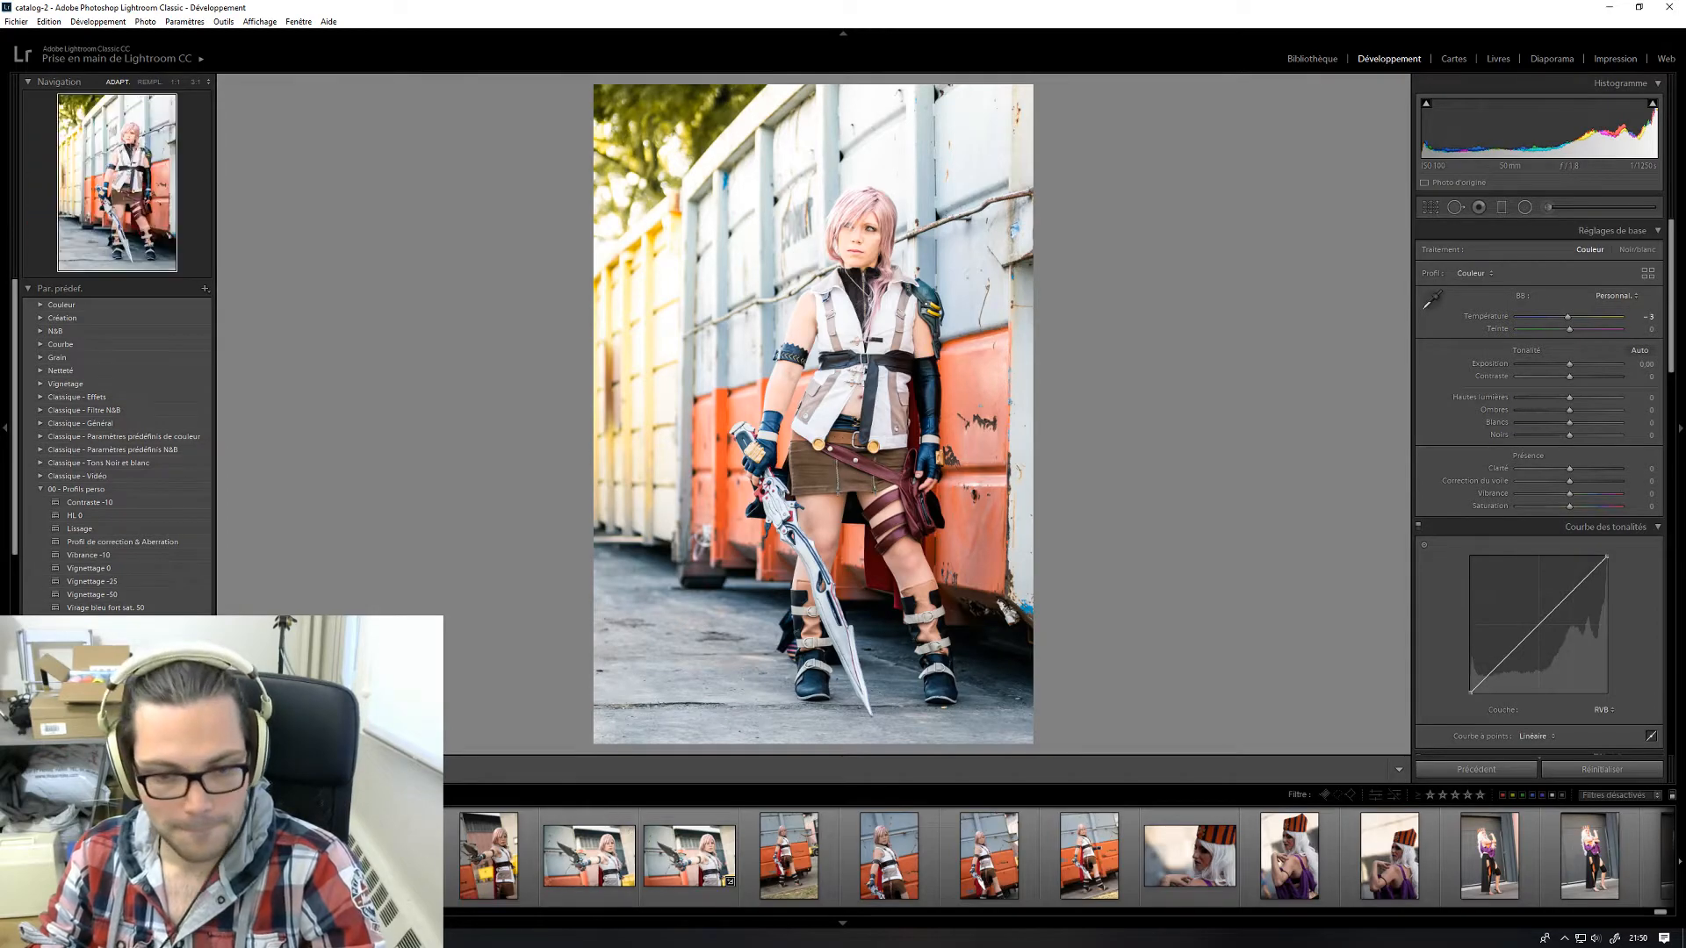
- Open the portrait of the red-haired cosplayer in the Spider-Man suit holding onto the yellow container
{"action": "scroll", "coordinate": [590, 856], "scroll_direction": "up", "scroll_amount": 3}
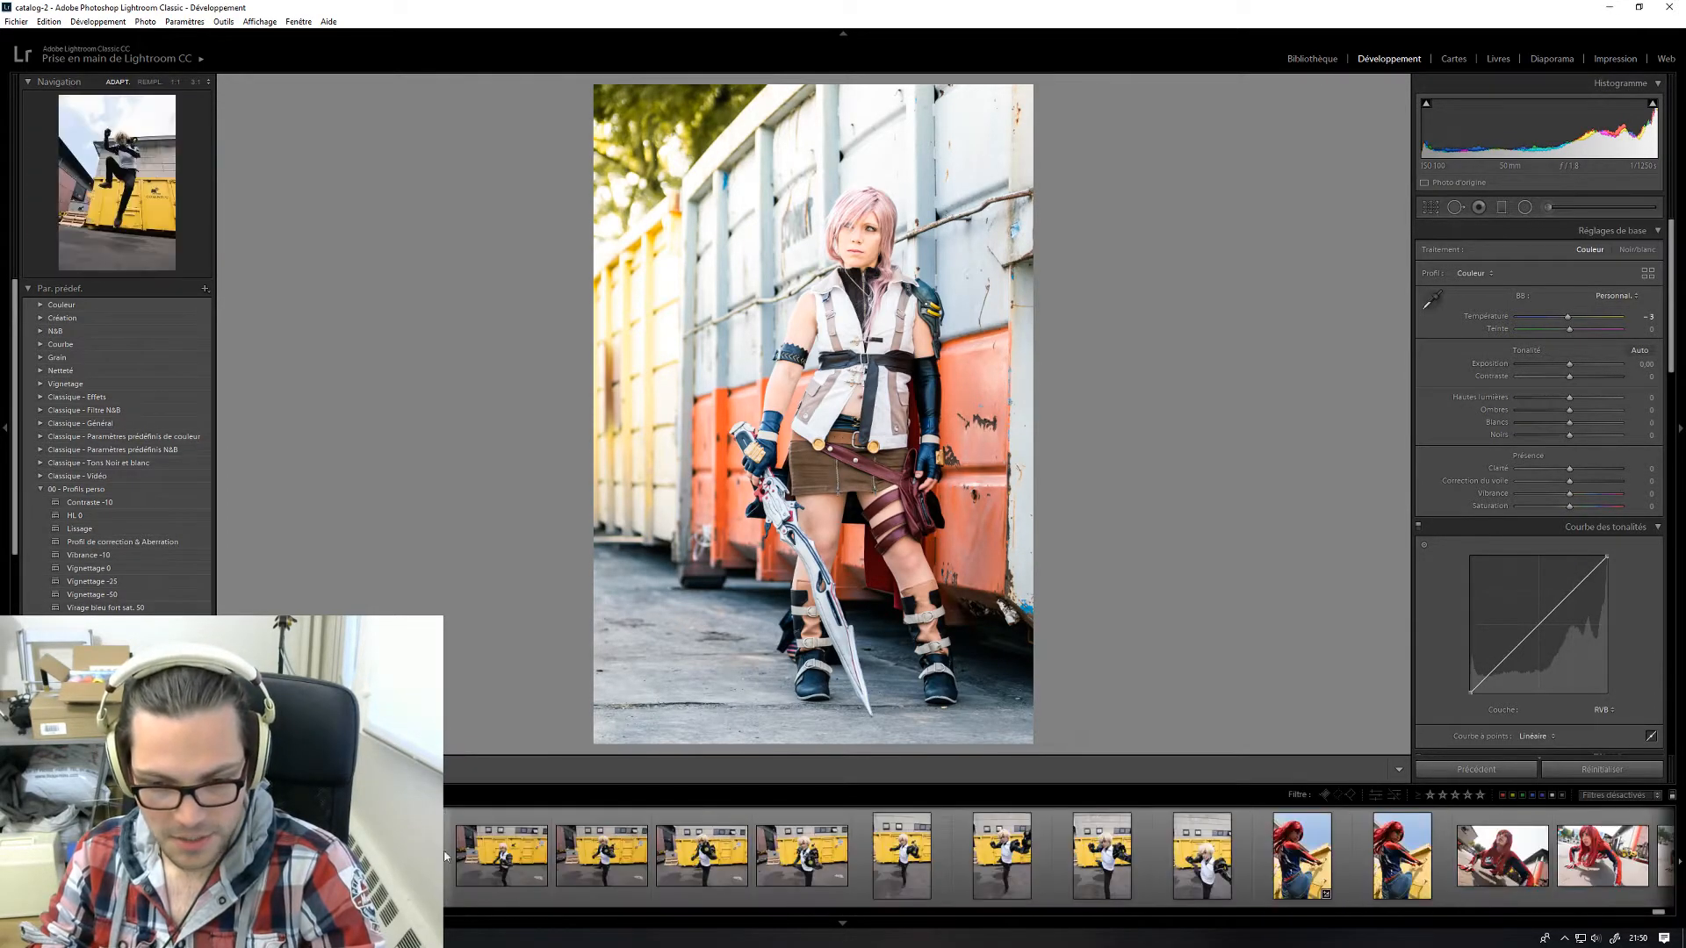
{"action": "scroll", "coordinate": [630, 850], "scroll_direction": "up", "scroll_amount": 3}
{"action": "left_click", "coordinate": [783, 869]}
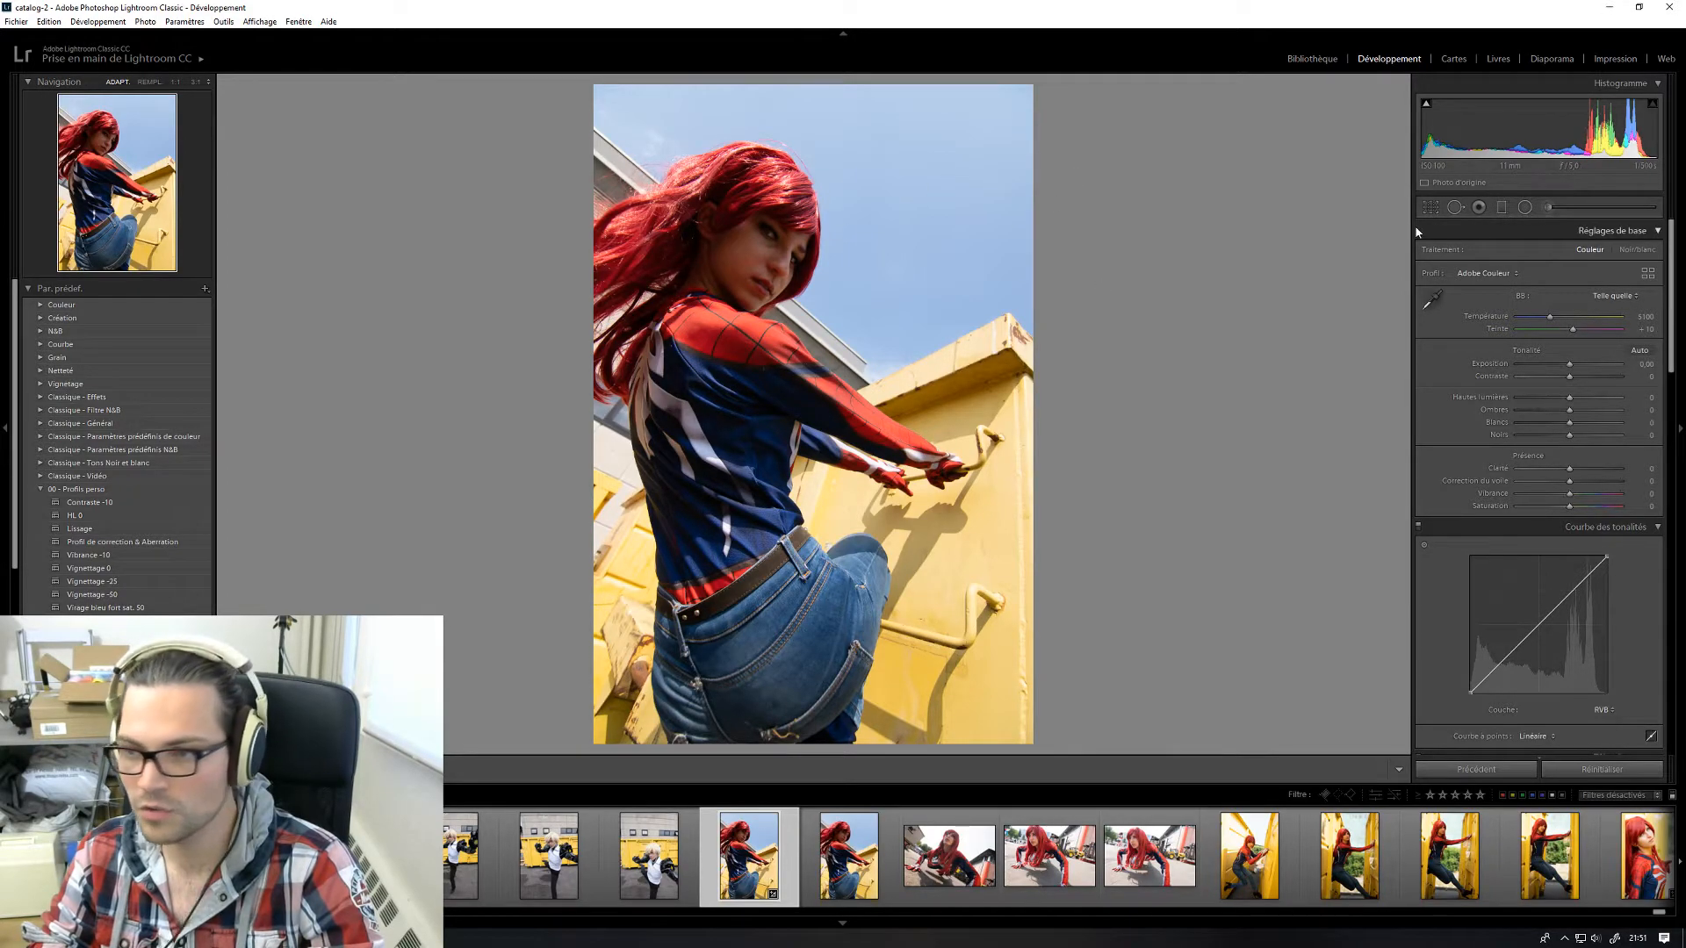
- Raise the photo's shadows to 36 and check the hair and face at full magnification
{"action": "scroll", "coordinate": [1579, 439], "scroll_direction": "down", "scroll_amount": 3}
{"action": "scroll", "coordinate": [1526, 405], "scroll_direction": "up", "scroll_amount": 3}
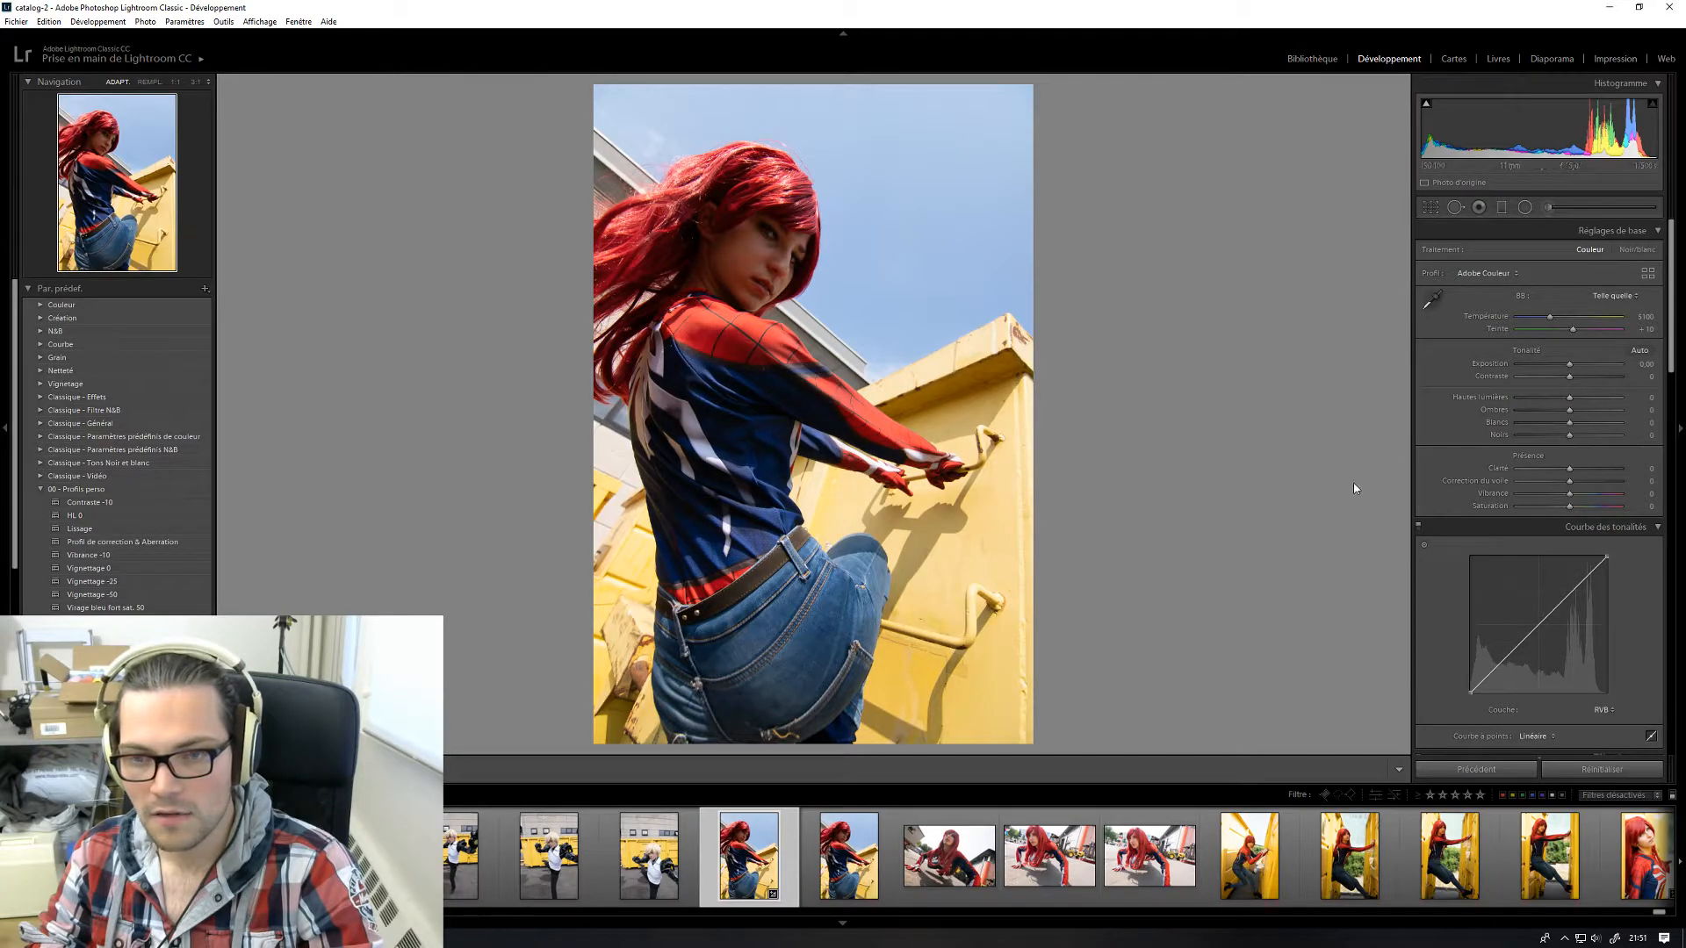
{"action": "scroll", "coordinate": [1470, 355], "scroll_direction": "down", "scroll_amount": 2}
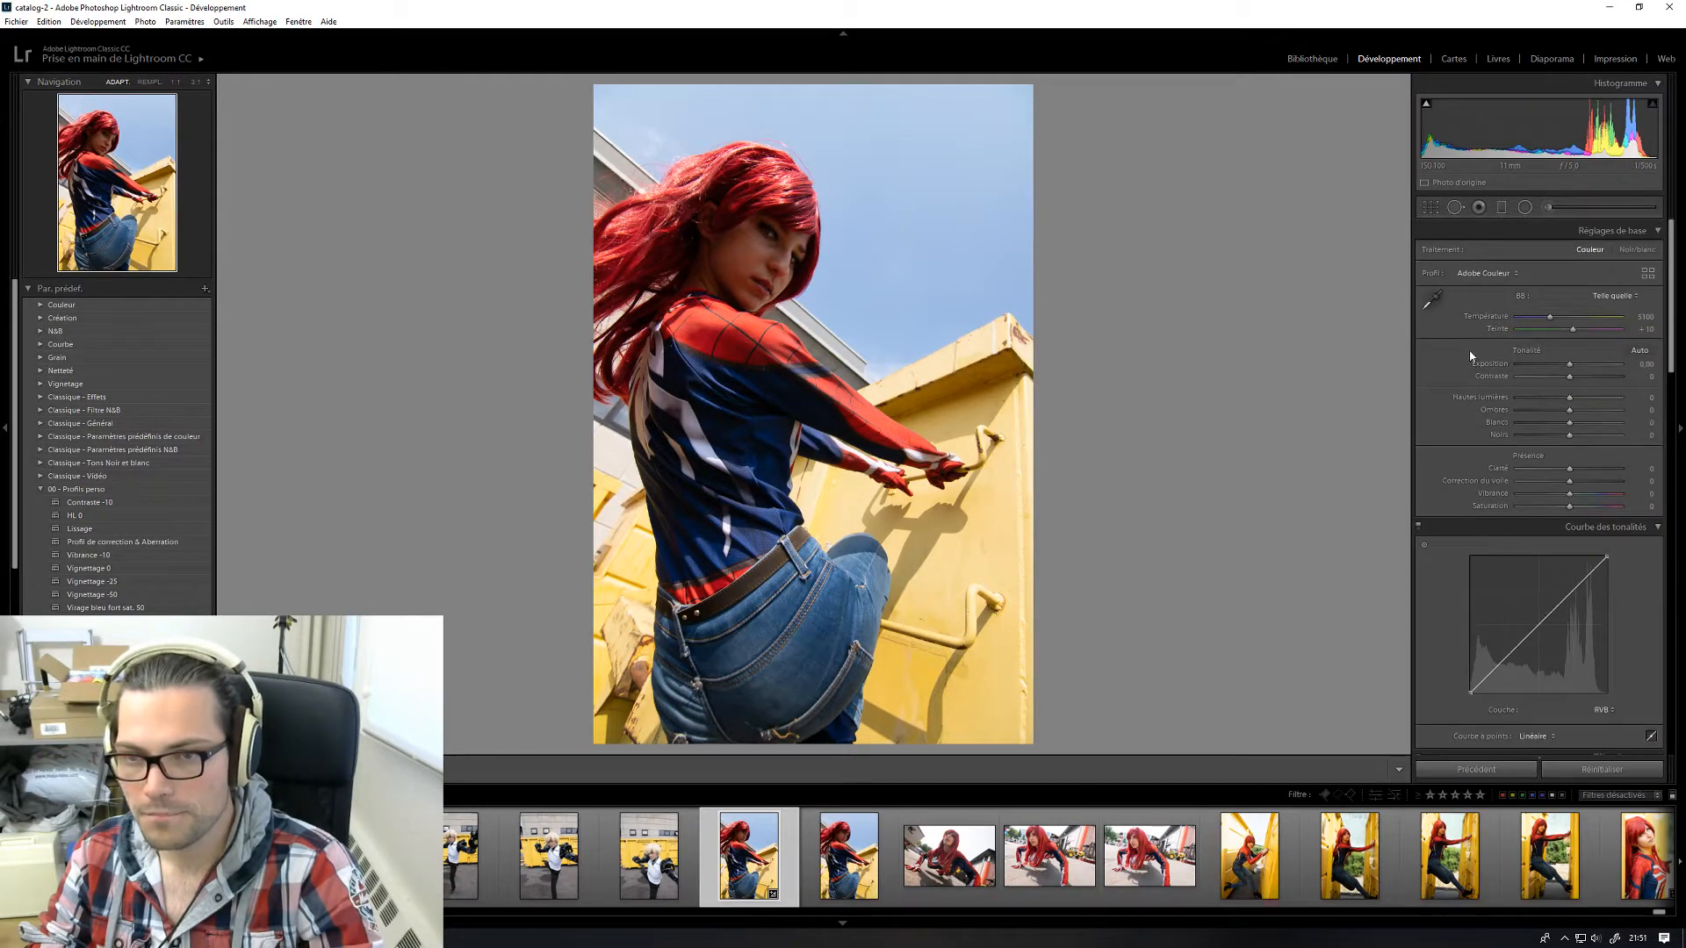
{"action": "scroll", "coordinate": [1467, 351], "scroll_direction": "down", "scroll_amount": 3}
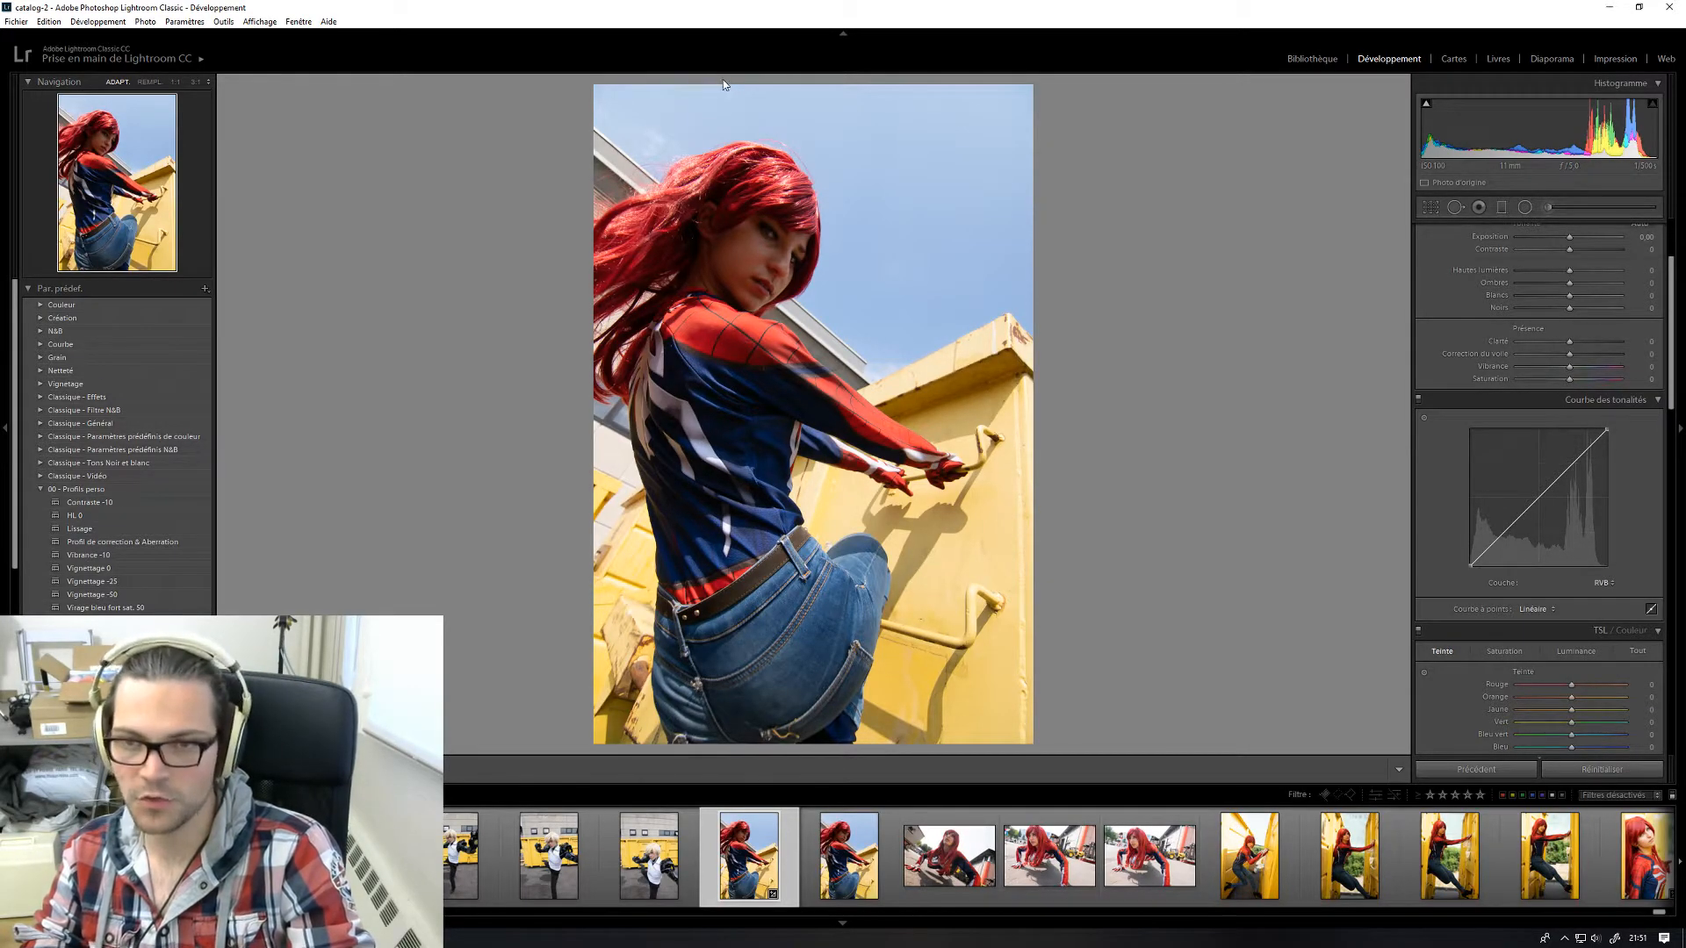
{"action": "scroll", "coordinate": [1510, 297], "scroll_direction": "down", "scroll_amount": 1}
{"action": "scroll", "coordinate": [1511, 300], "scroll_direction": "up", "scroll_amount": 2}
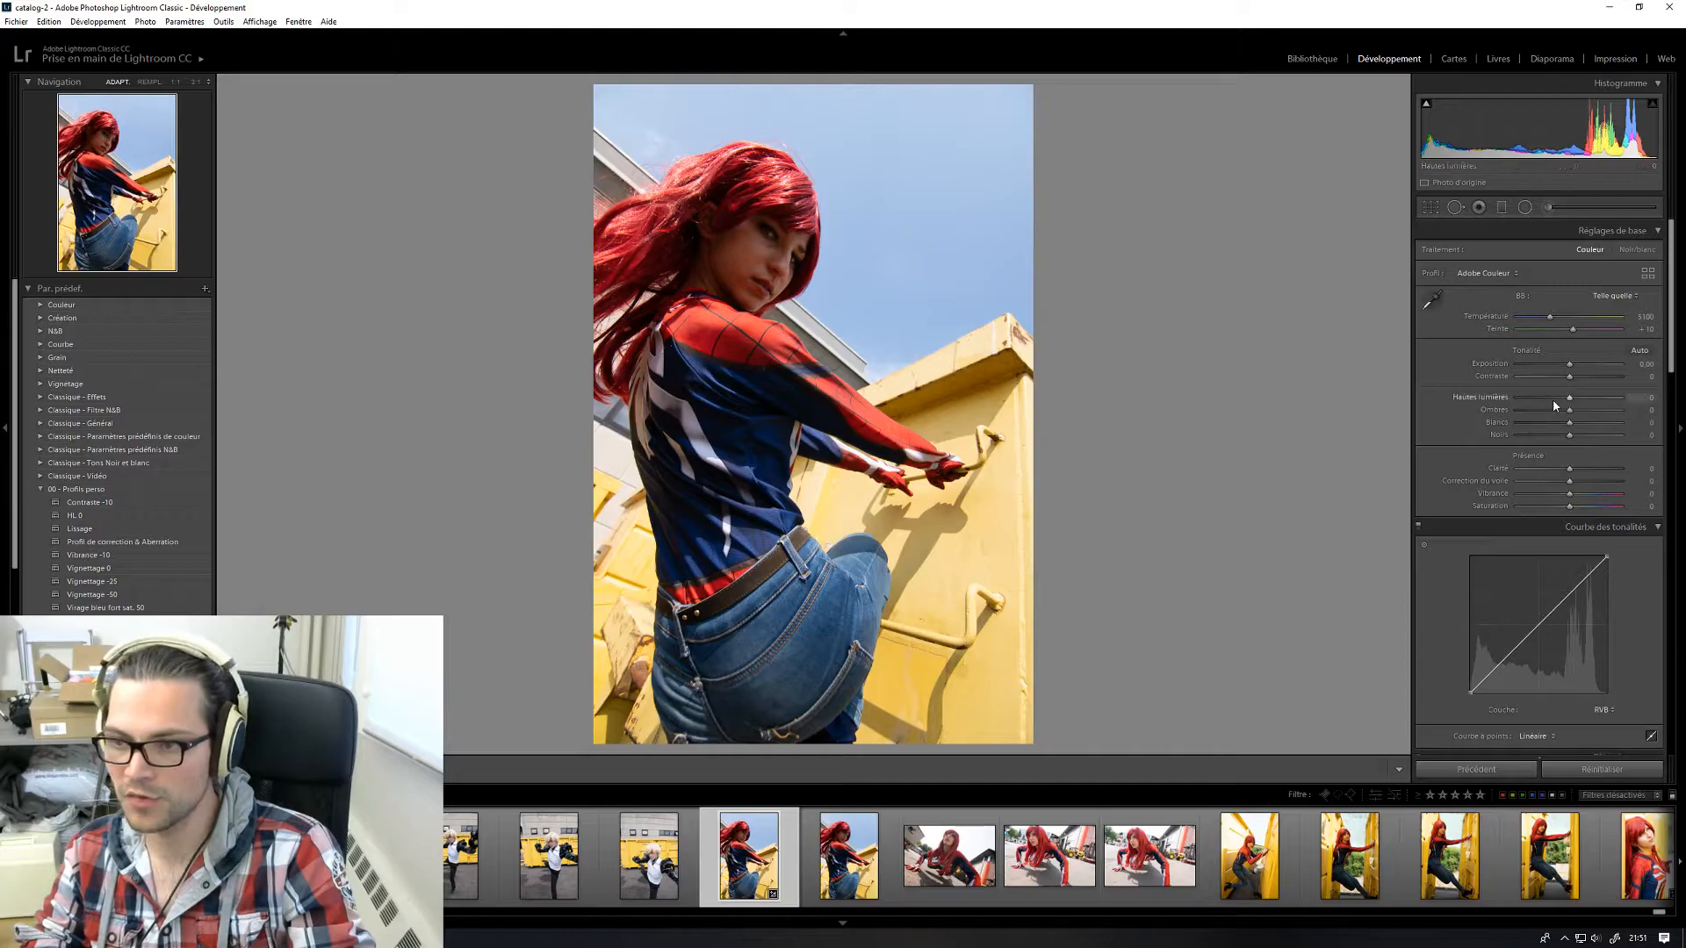
{"action": "left_click_drag", "start_coordinate": [1569, 413], "coordinate": [1589, 414]}
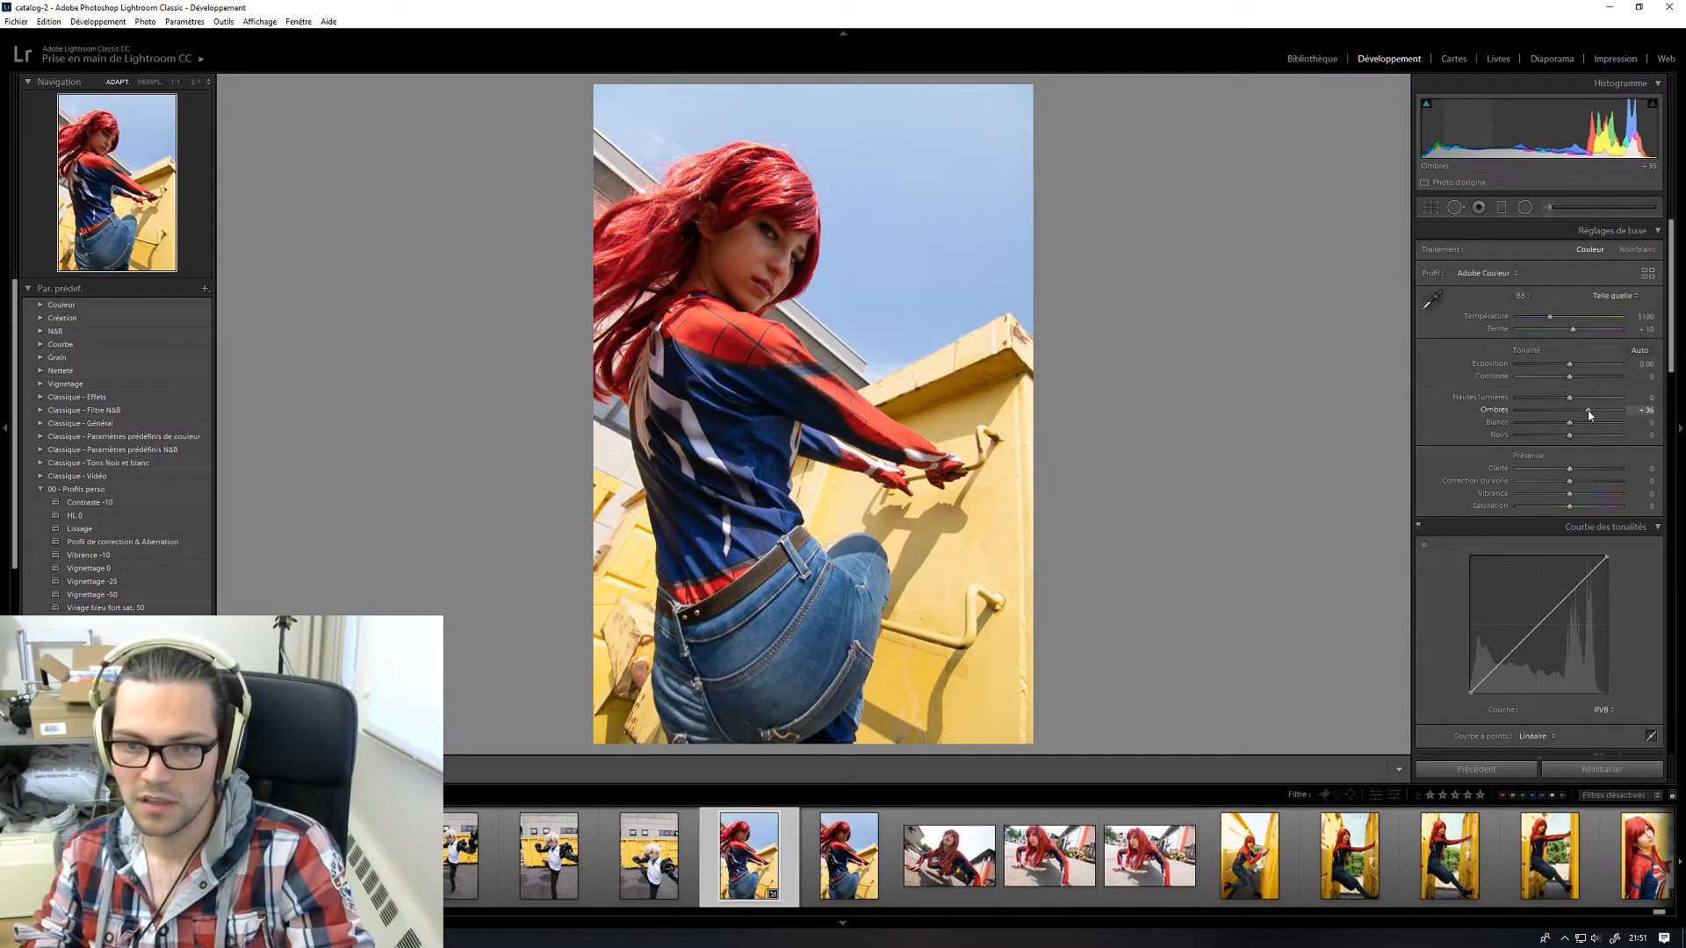
{"action": "left_click", "coordinate": [823, 255]}
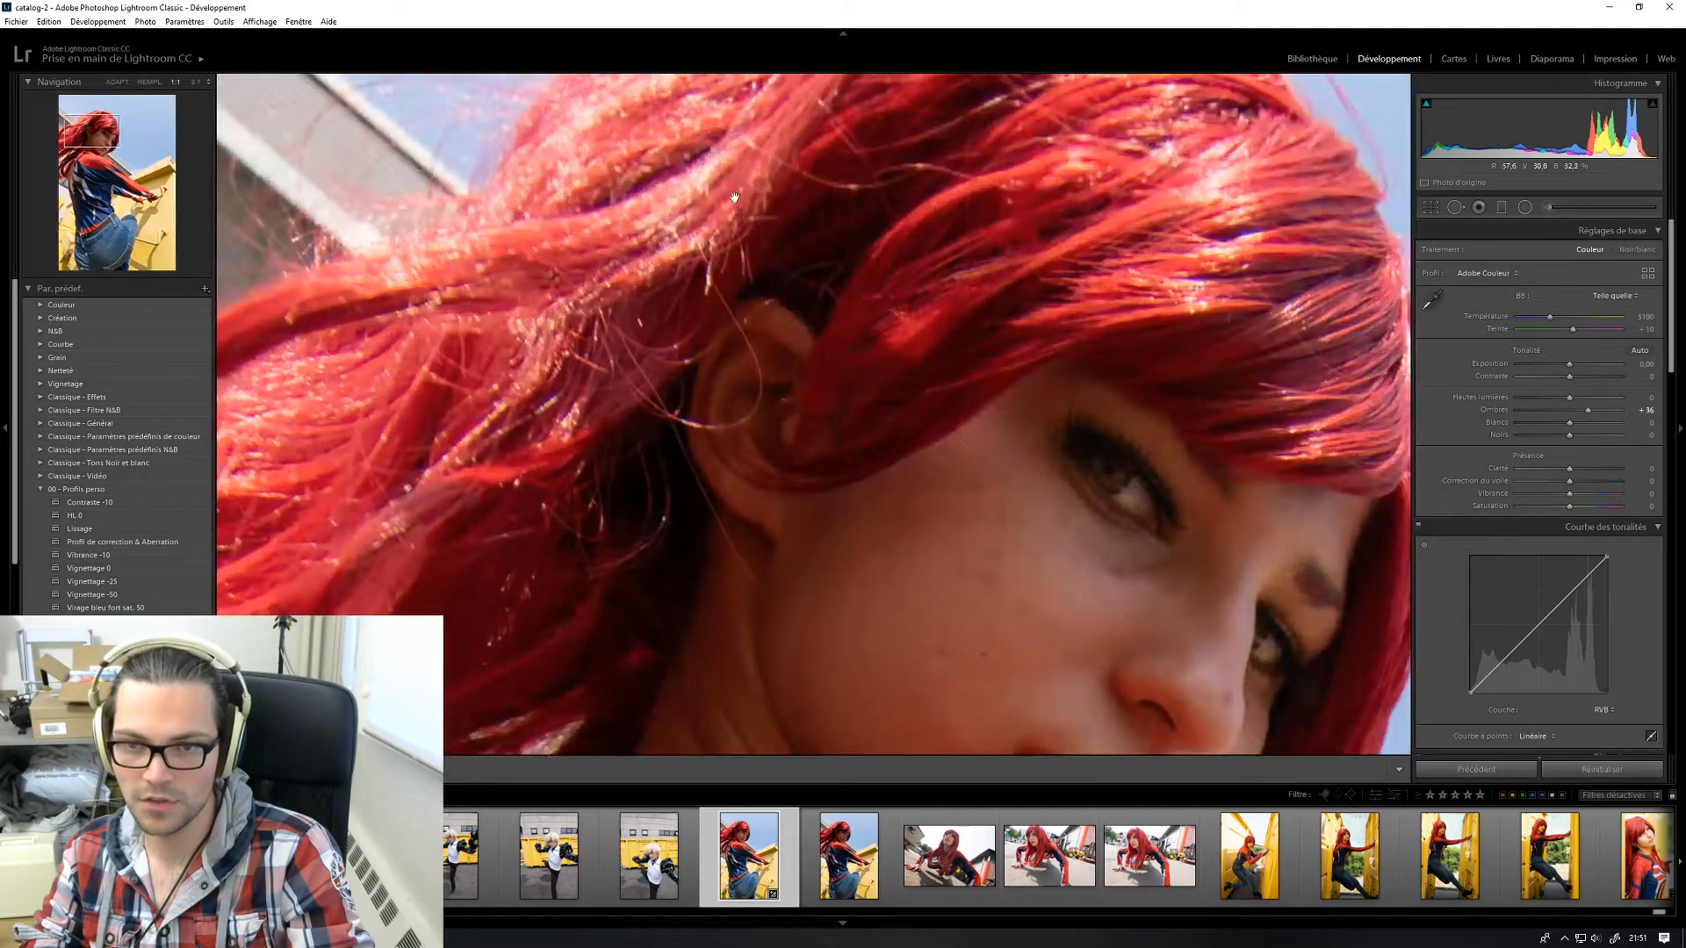
{"action": "left_click", "coordinate": [822, 267]}
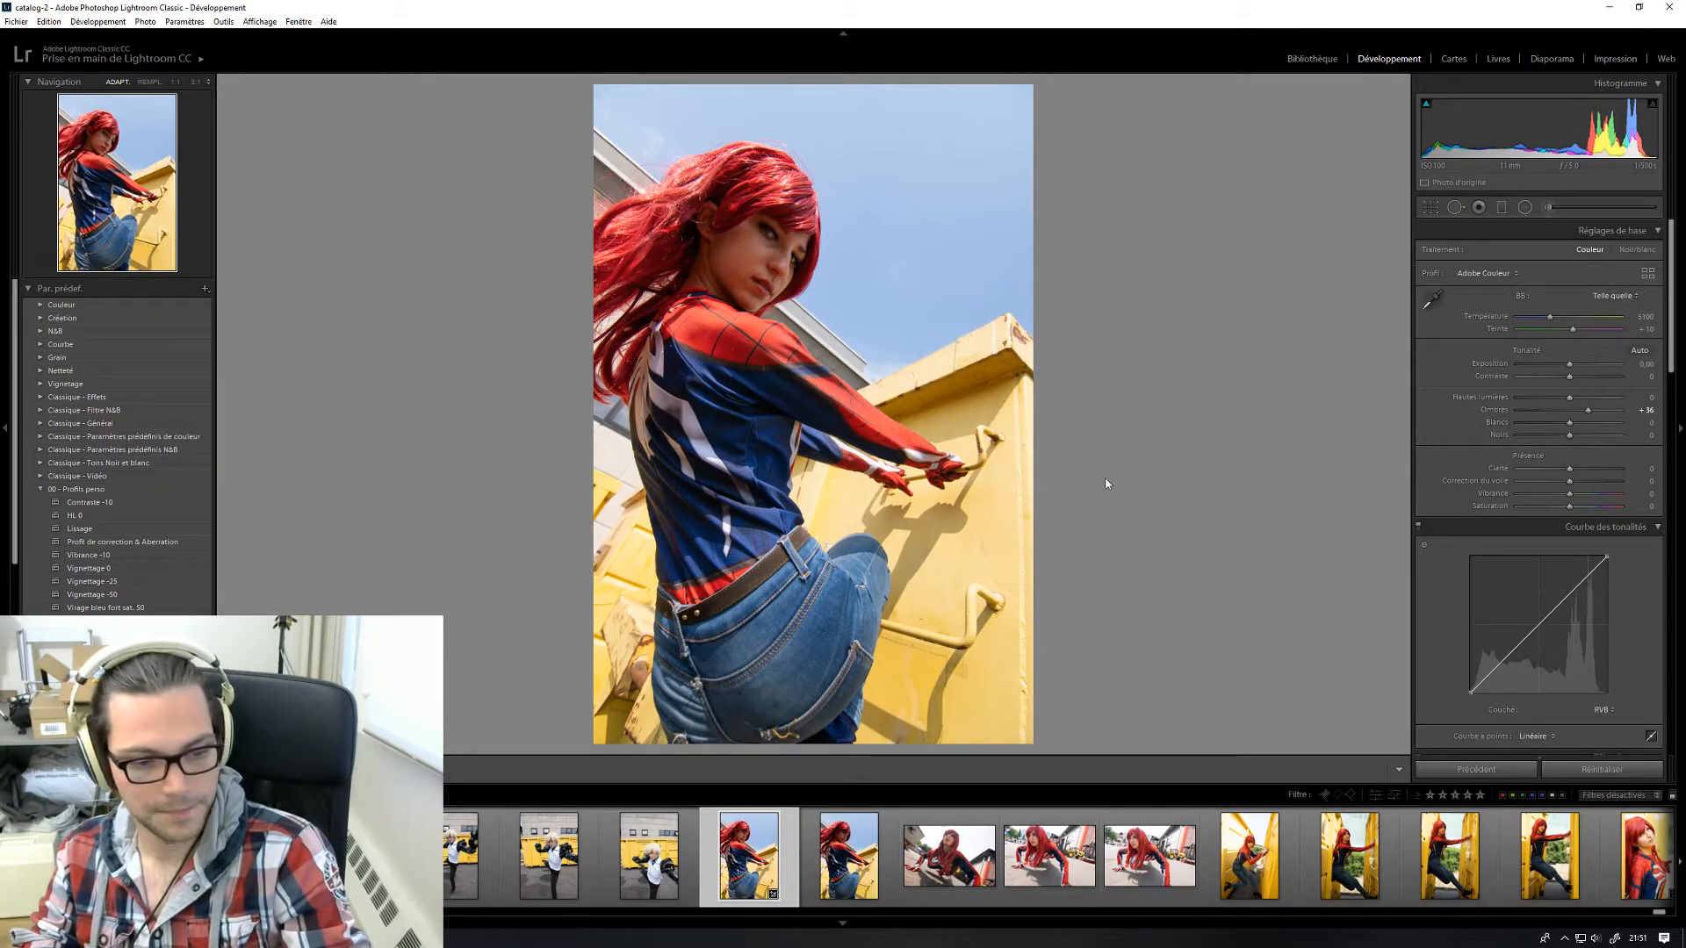
- Try a clarity of 22 on the photo, reset it and inspect the face at full magnification
{"action": "left_click_drag", "start_coordinate": [1577, 469], "coordinate": [1584, 469]}
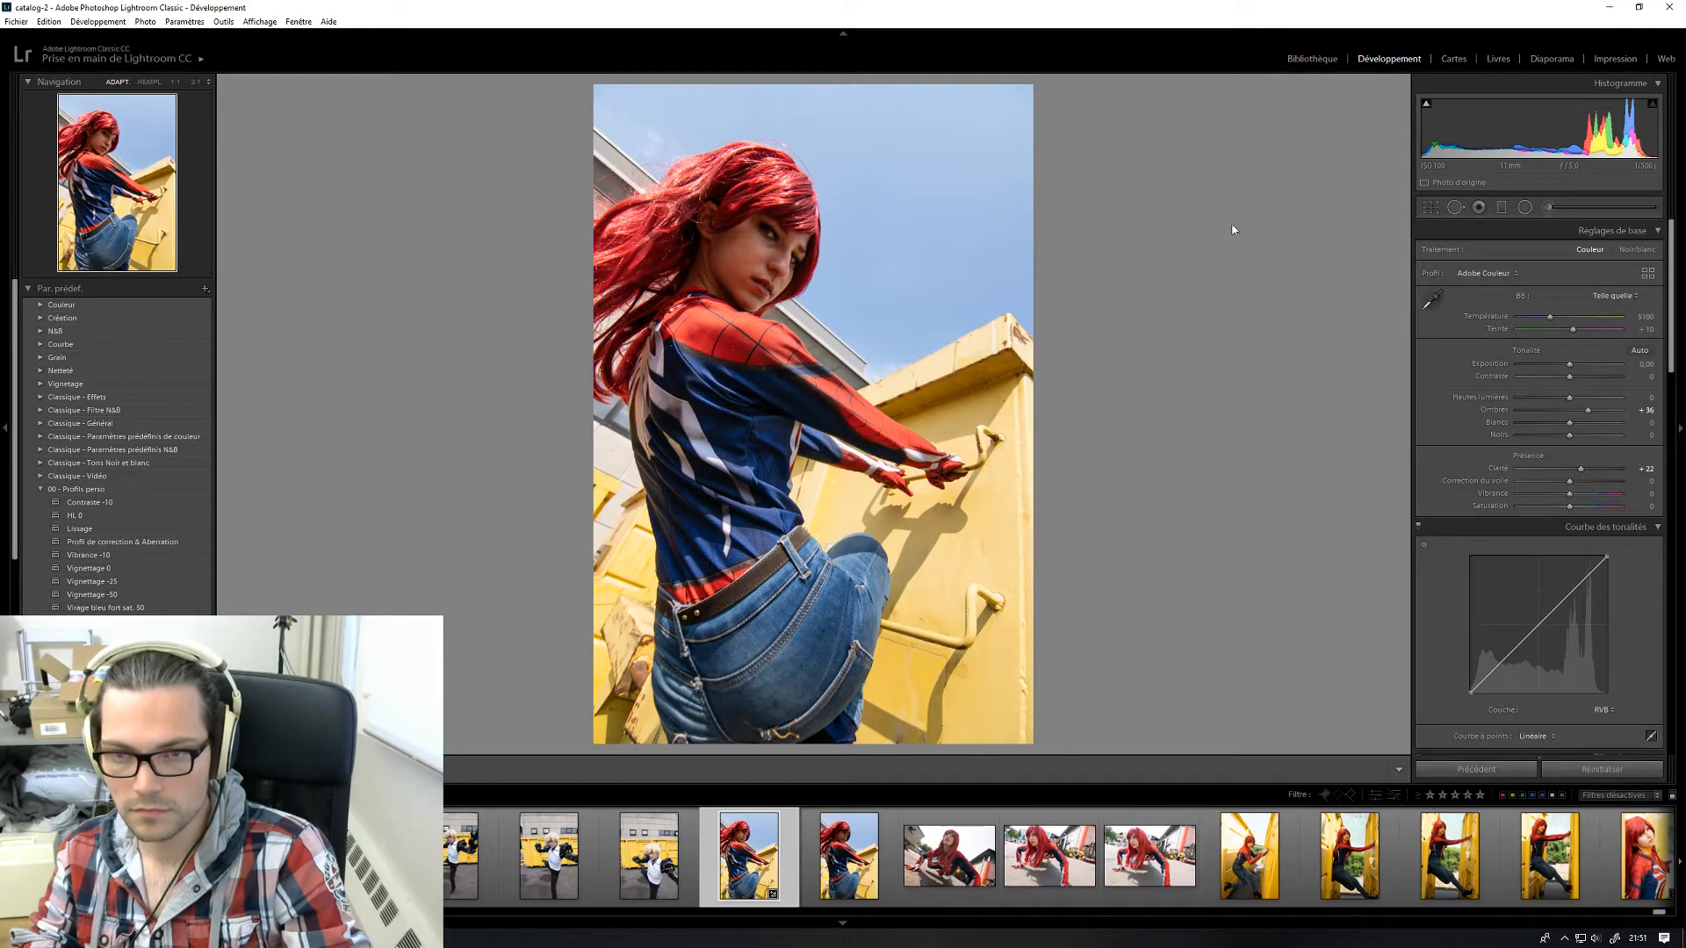
{"action": "double_click", "coordinate": [1499, 467]}
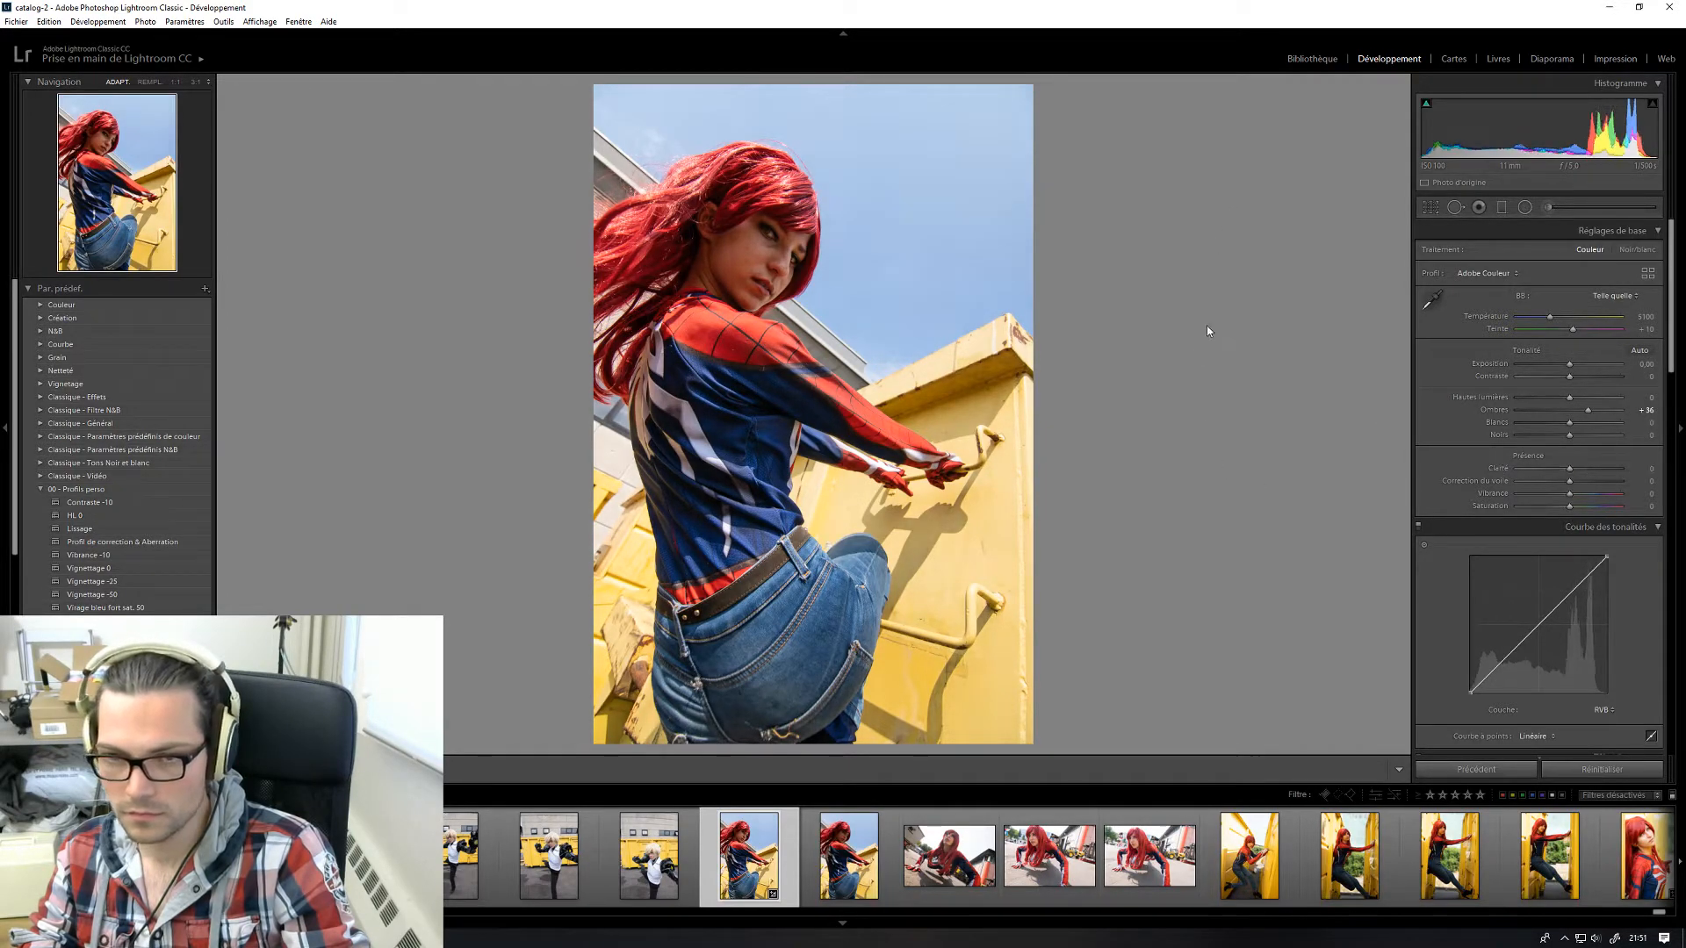
{"action": "left_click", "coordinate": [770, 235]}
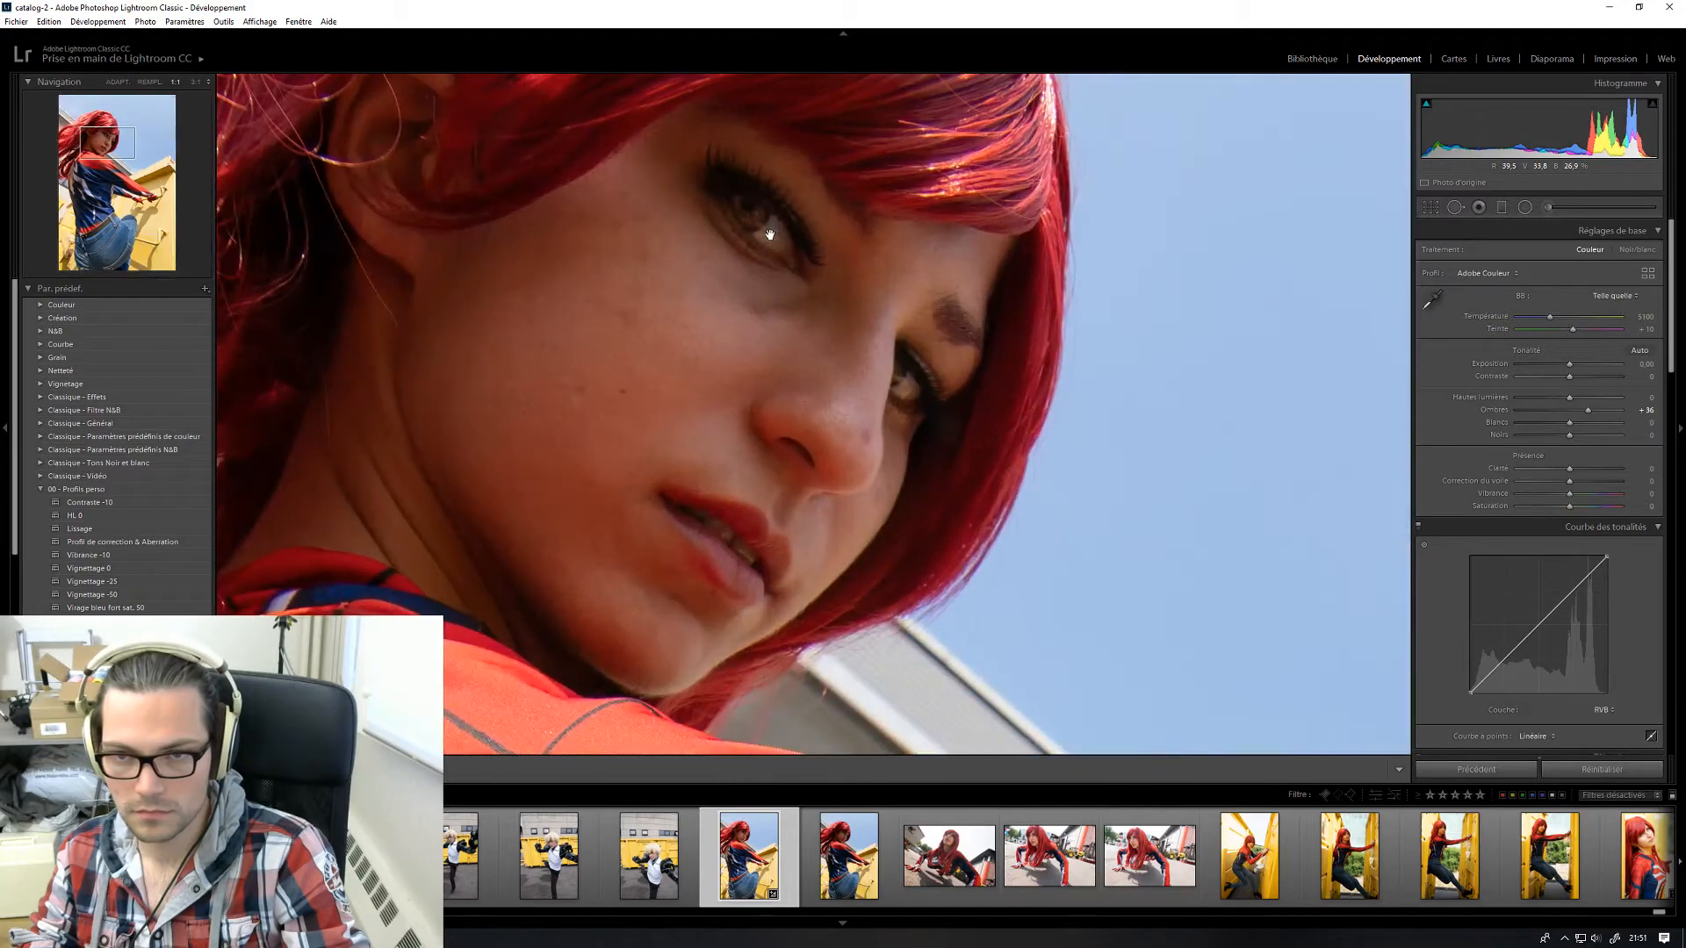
{"action": "left_click", "coordinate": [770, 235]}
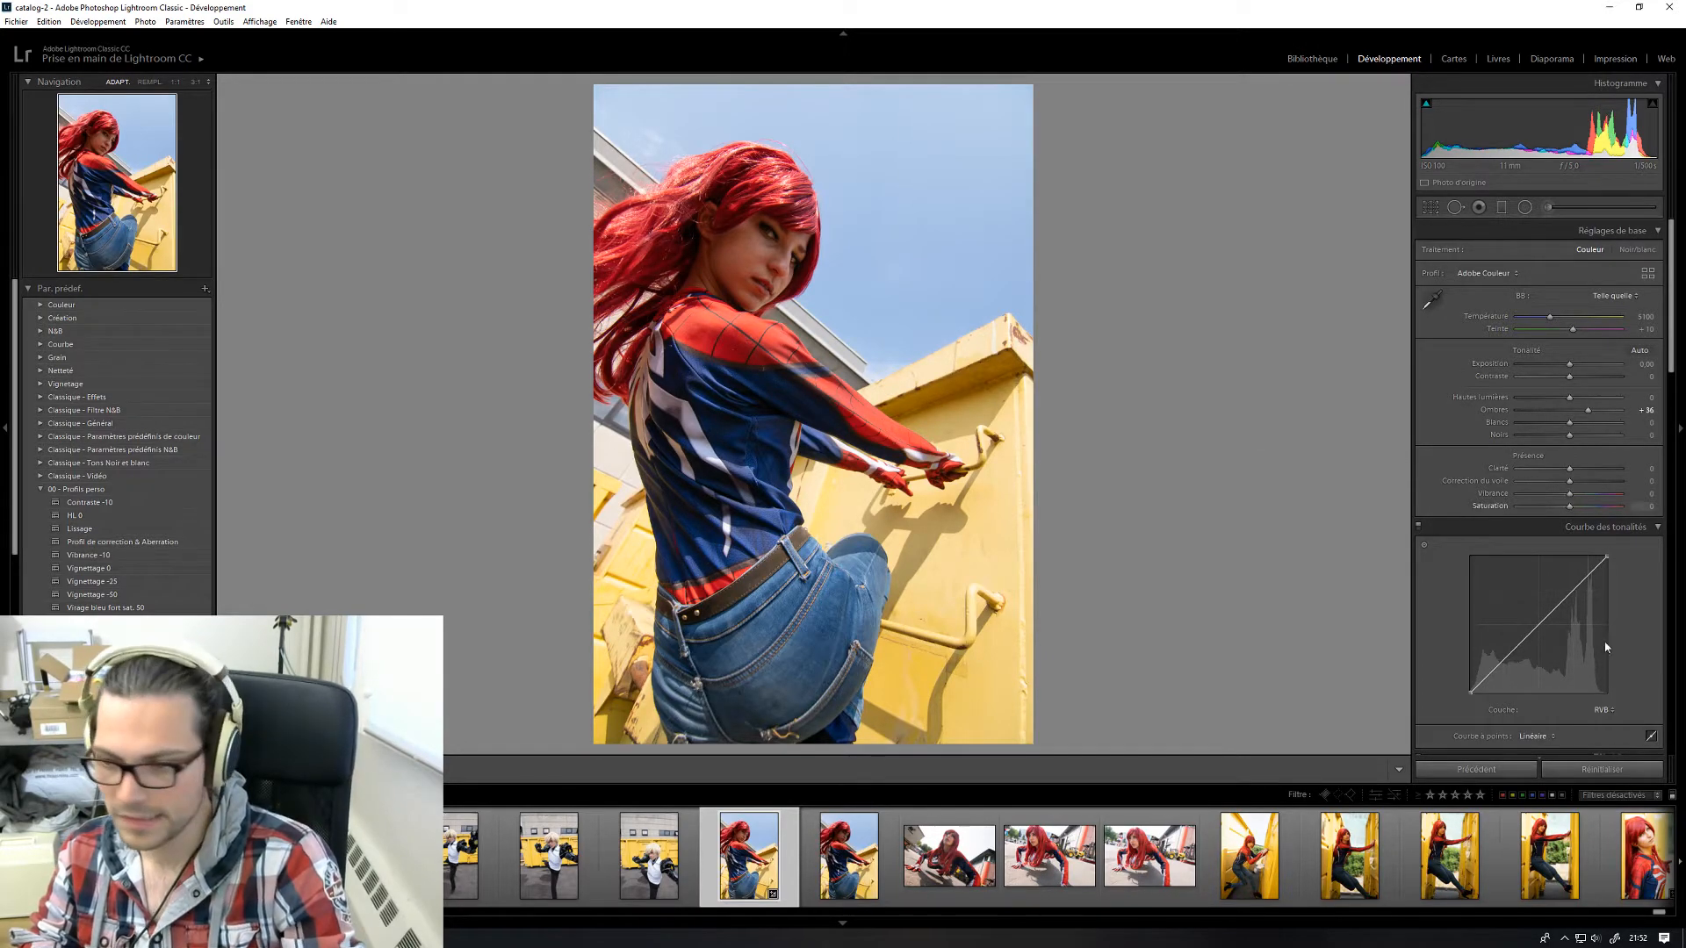
- Try the Lissage preset on the photo while viewing the detail settings, and undo it
{"action": "scroll", "coordinate": [1504, 590], "scroll_direction": "down", "scroll_amount": 5}
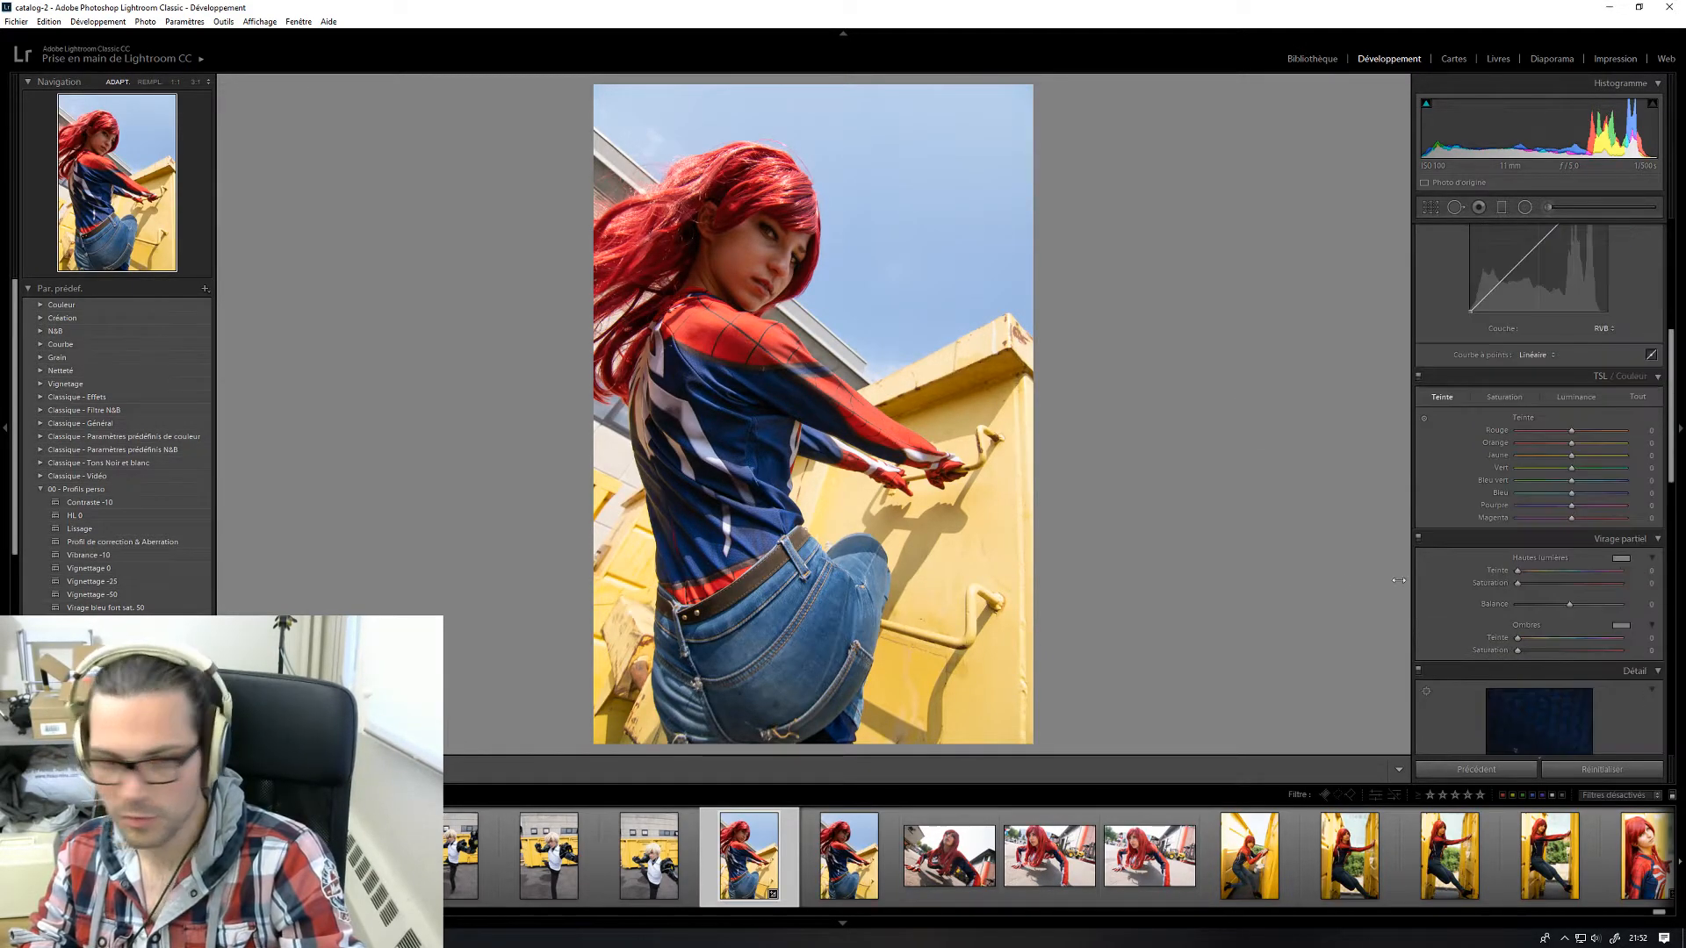
{"action": "scroll", "coordinate": [1451, 581], "scroll_direction": "down", "scroll_amount": 3}
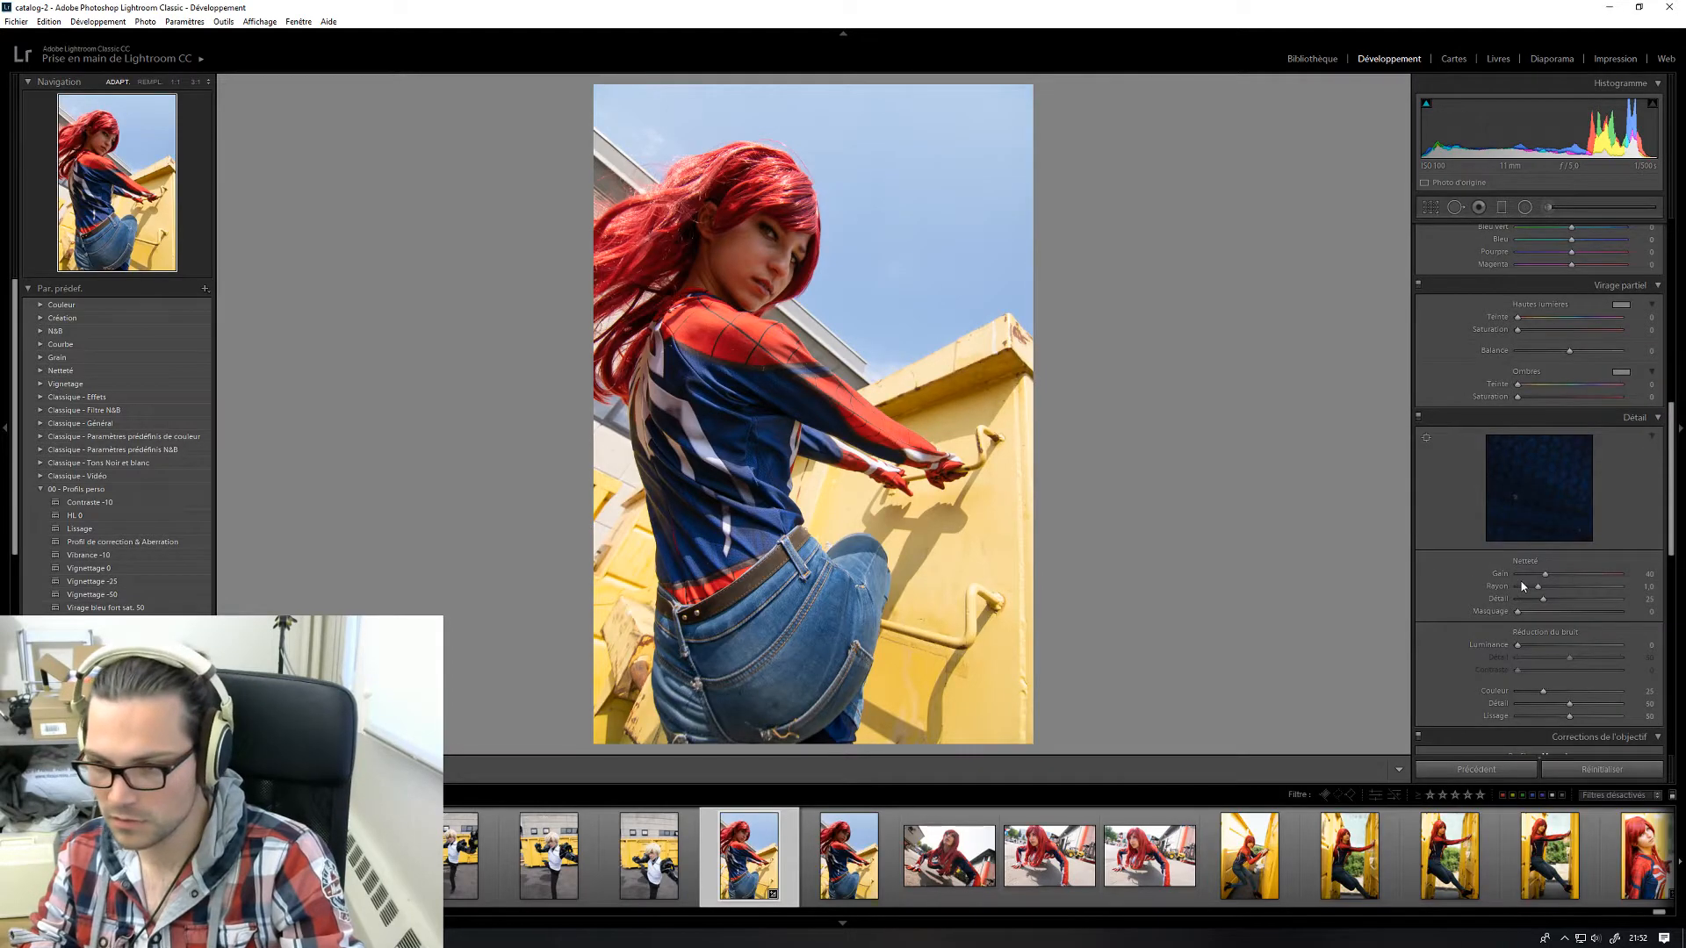
{"action": "left_click", "coordinate": [124, 529]}
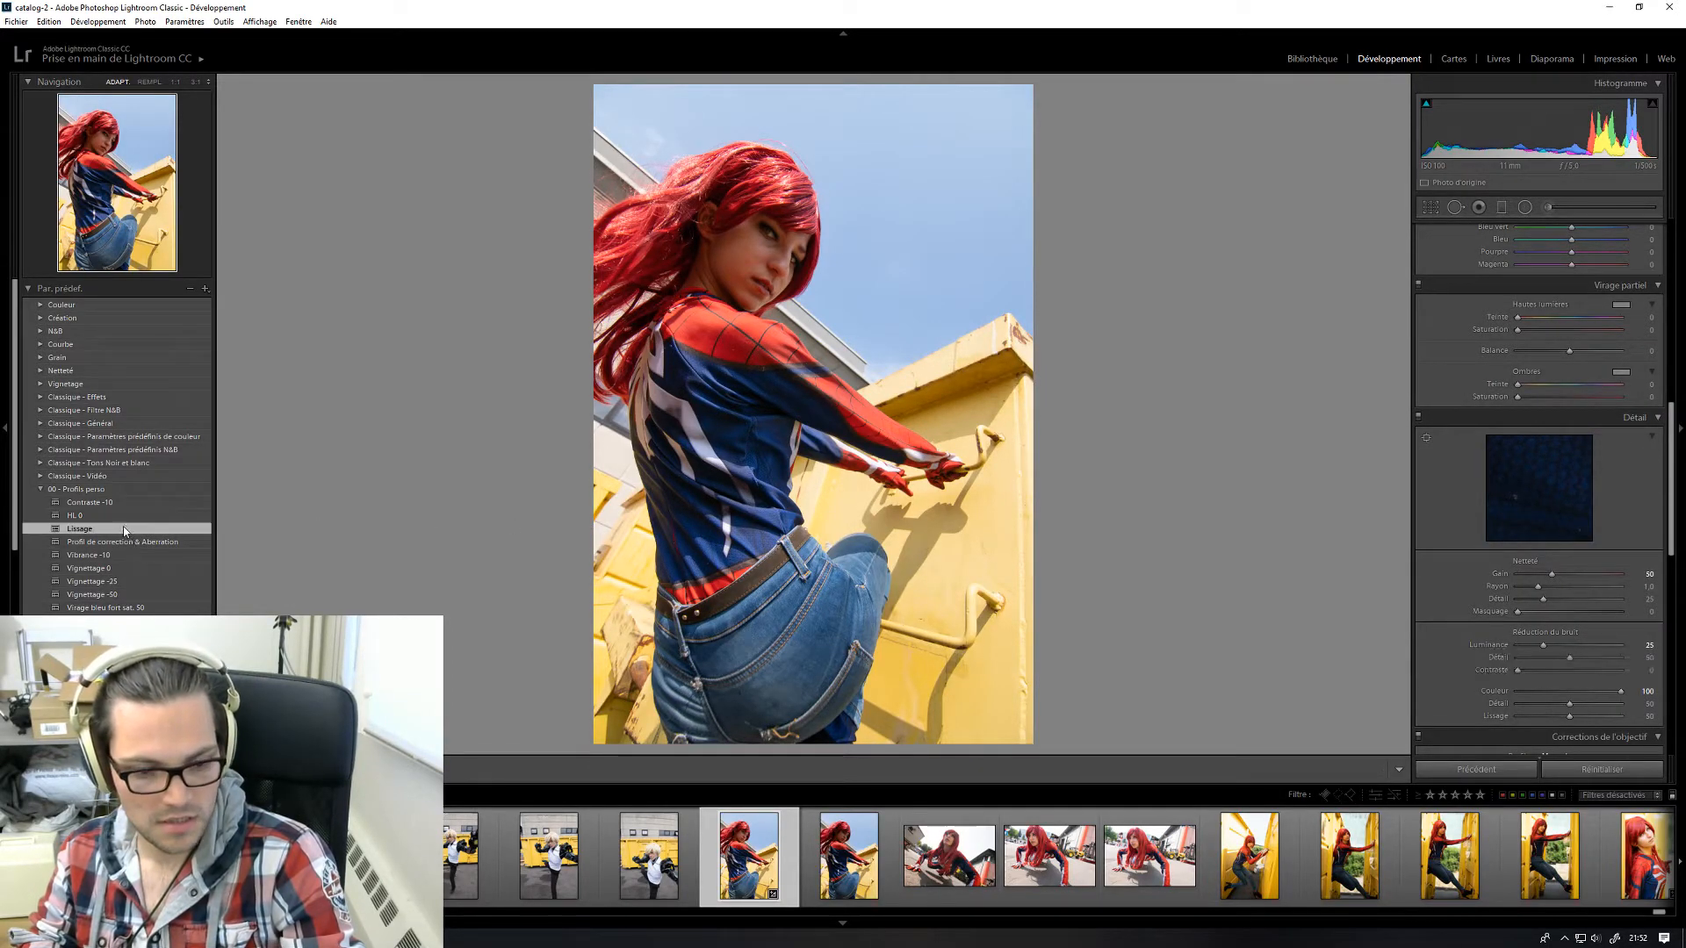
{"action": "key", "text": "ctrl+z"}
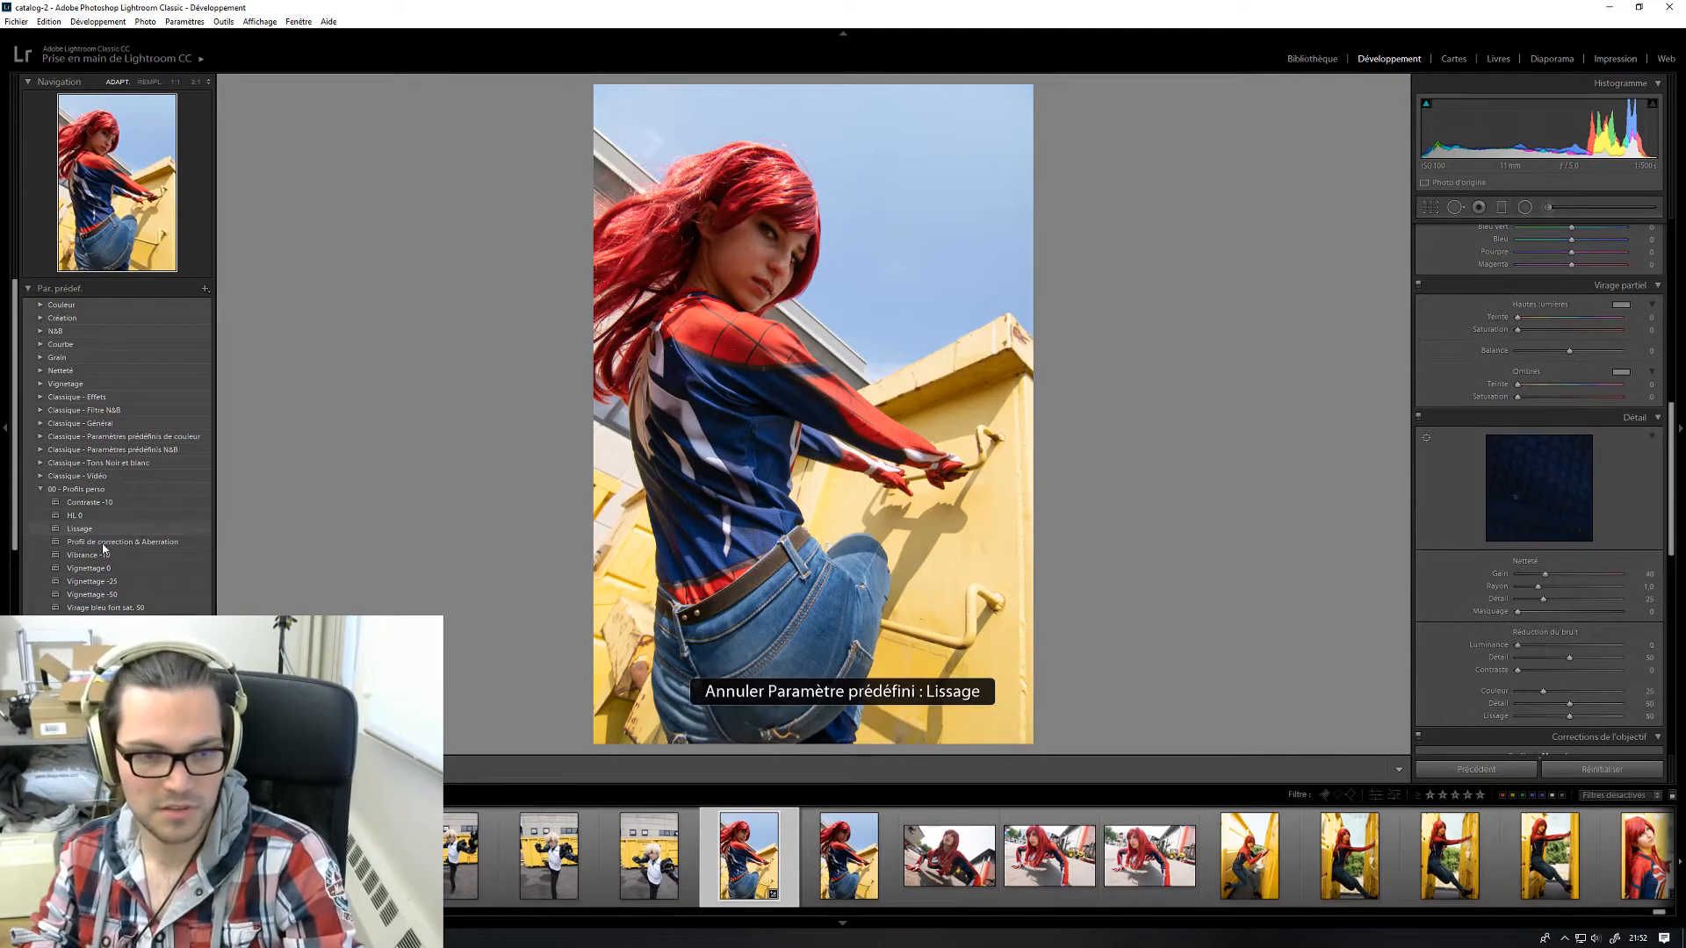
- Apply the custom lens correction profile and aberration preset to the photo
{"action": "left_click", "coordinate": [104, 542]}
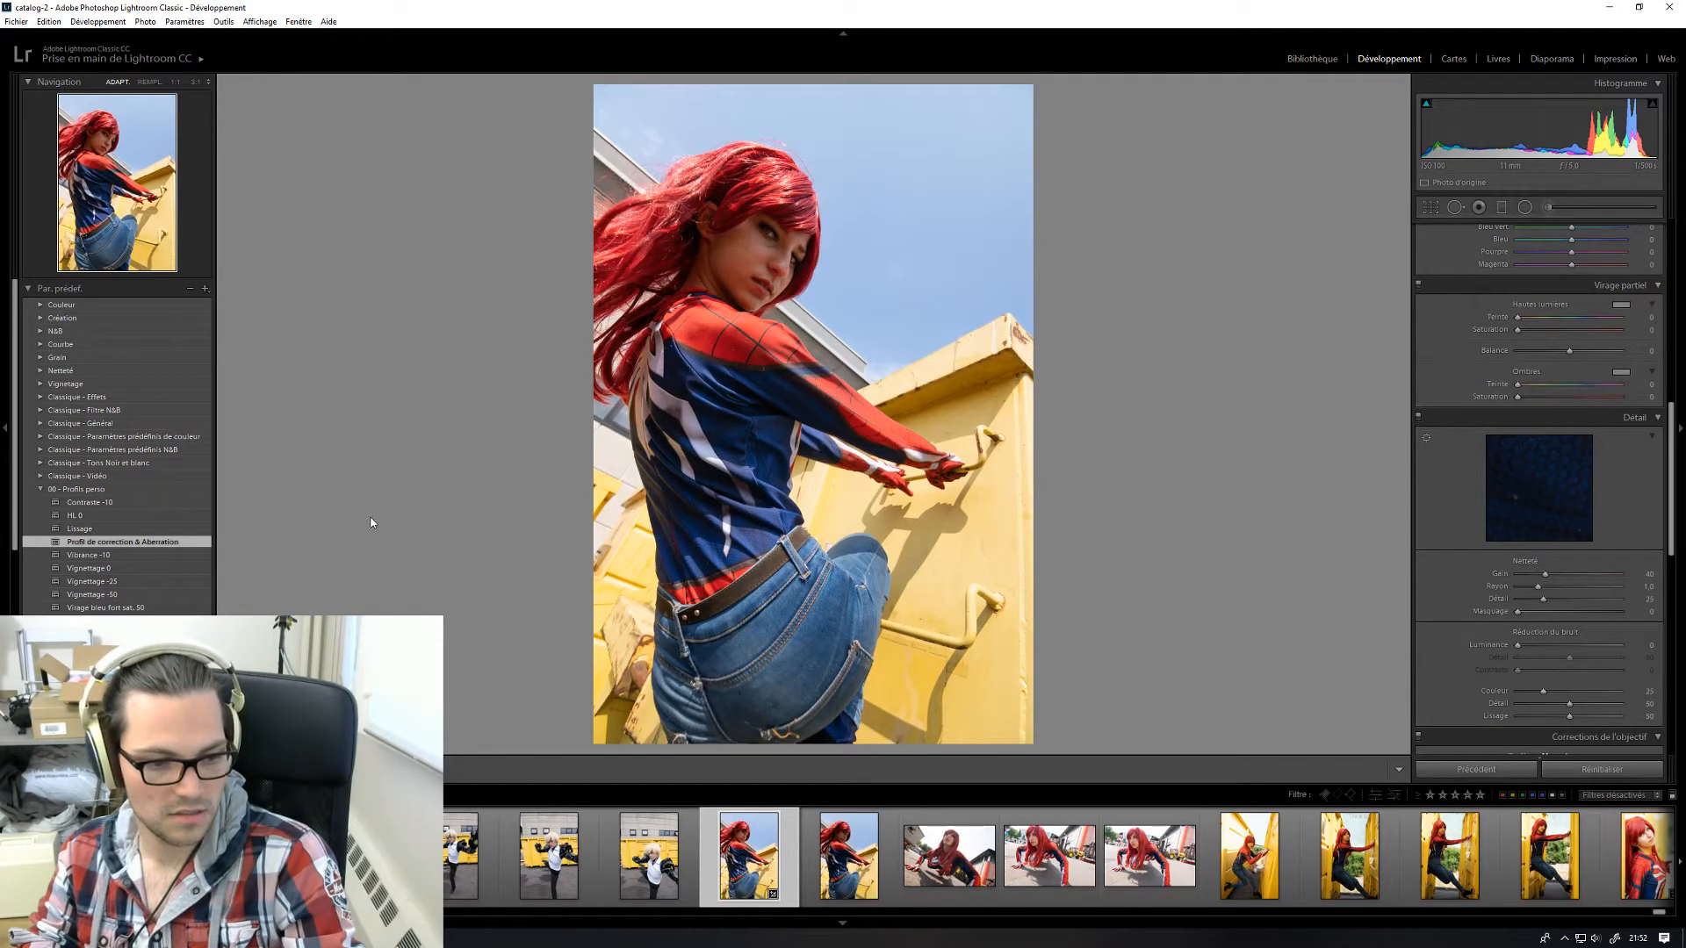
{"action": "left_click", "coordinate": [161, 541]}
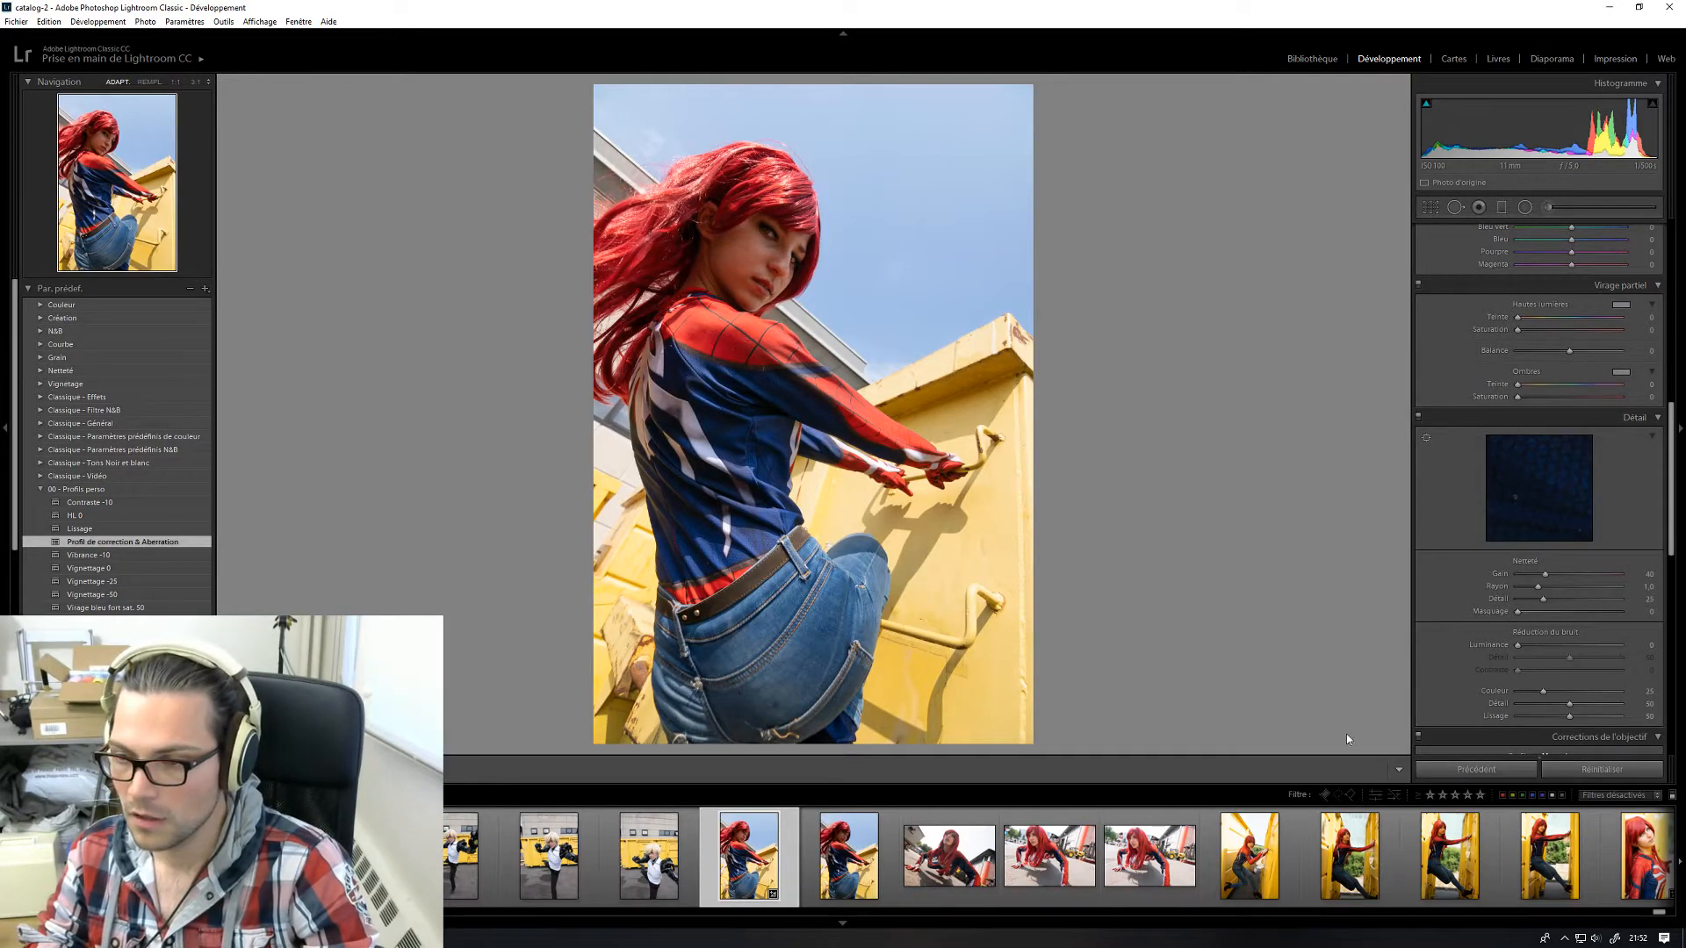
{"action": "scroll", "coordinate": [1465, 514], "scroll_direction": "up", "scroll_amount": 5}
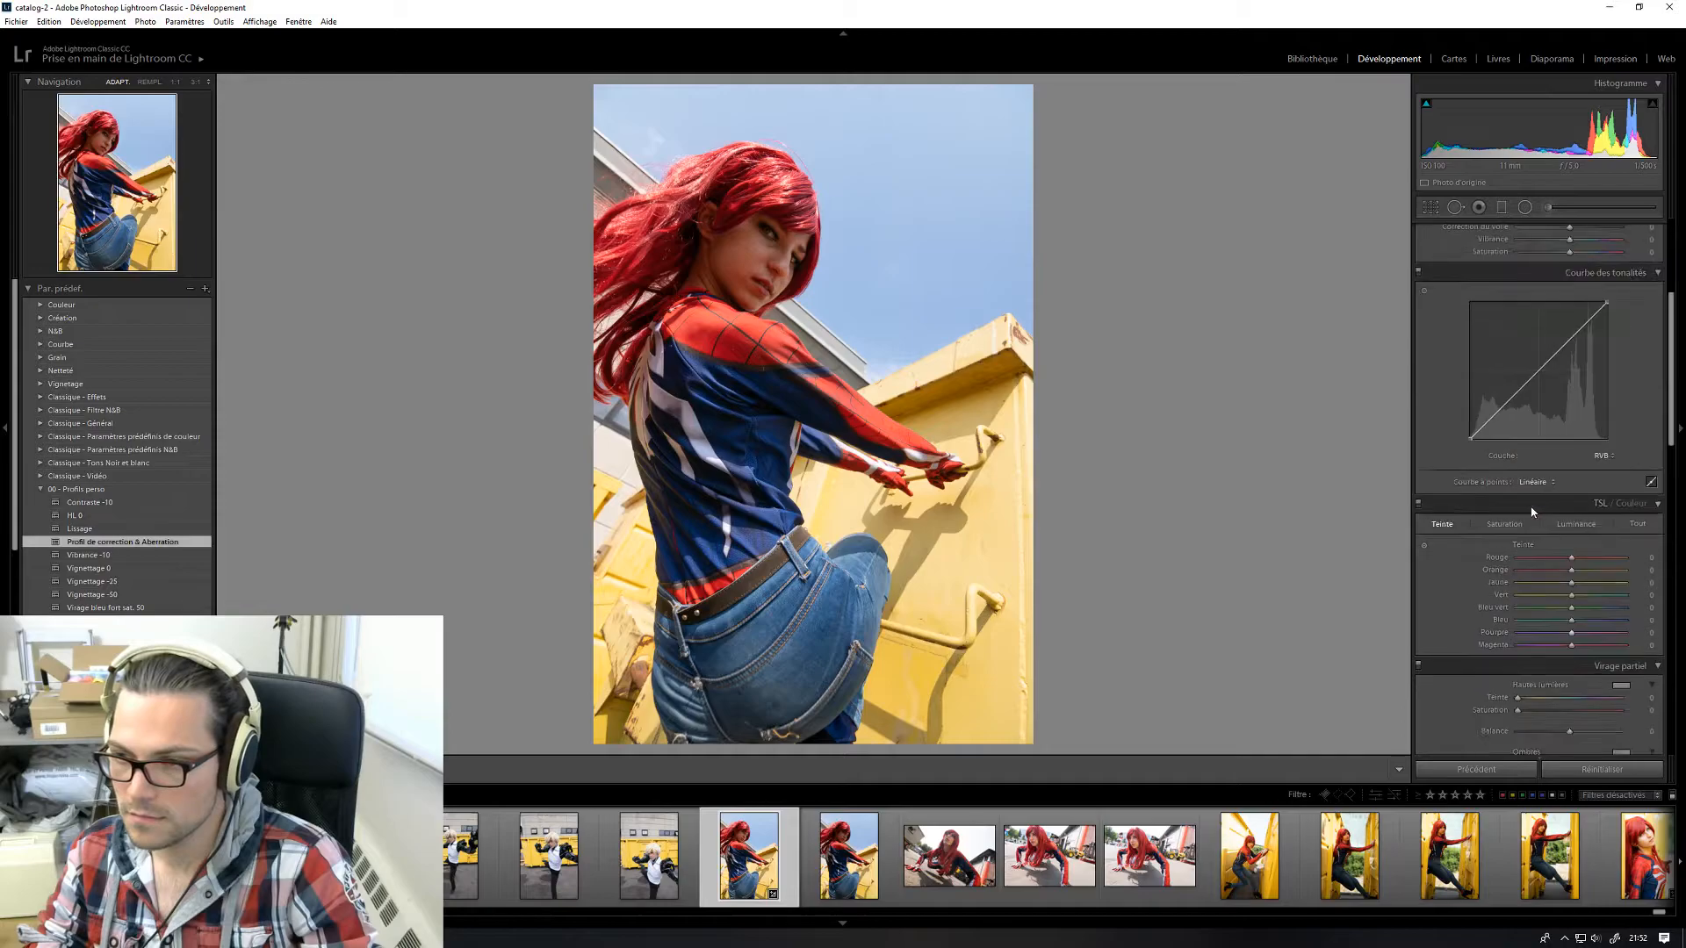
{"action": "scroll", "coordinate": [1530, 506], "scroll_direction": "up", "scroll_amount": 3}
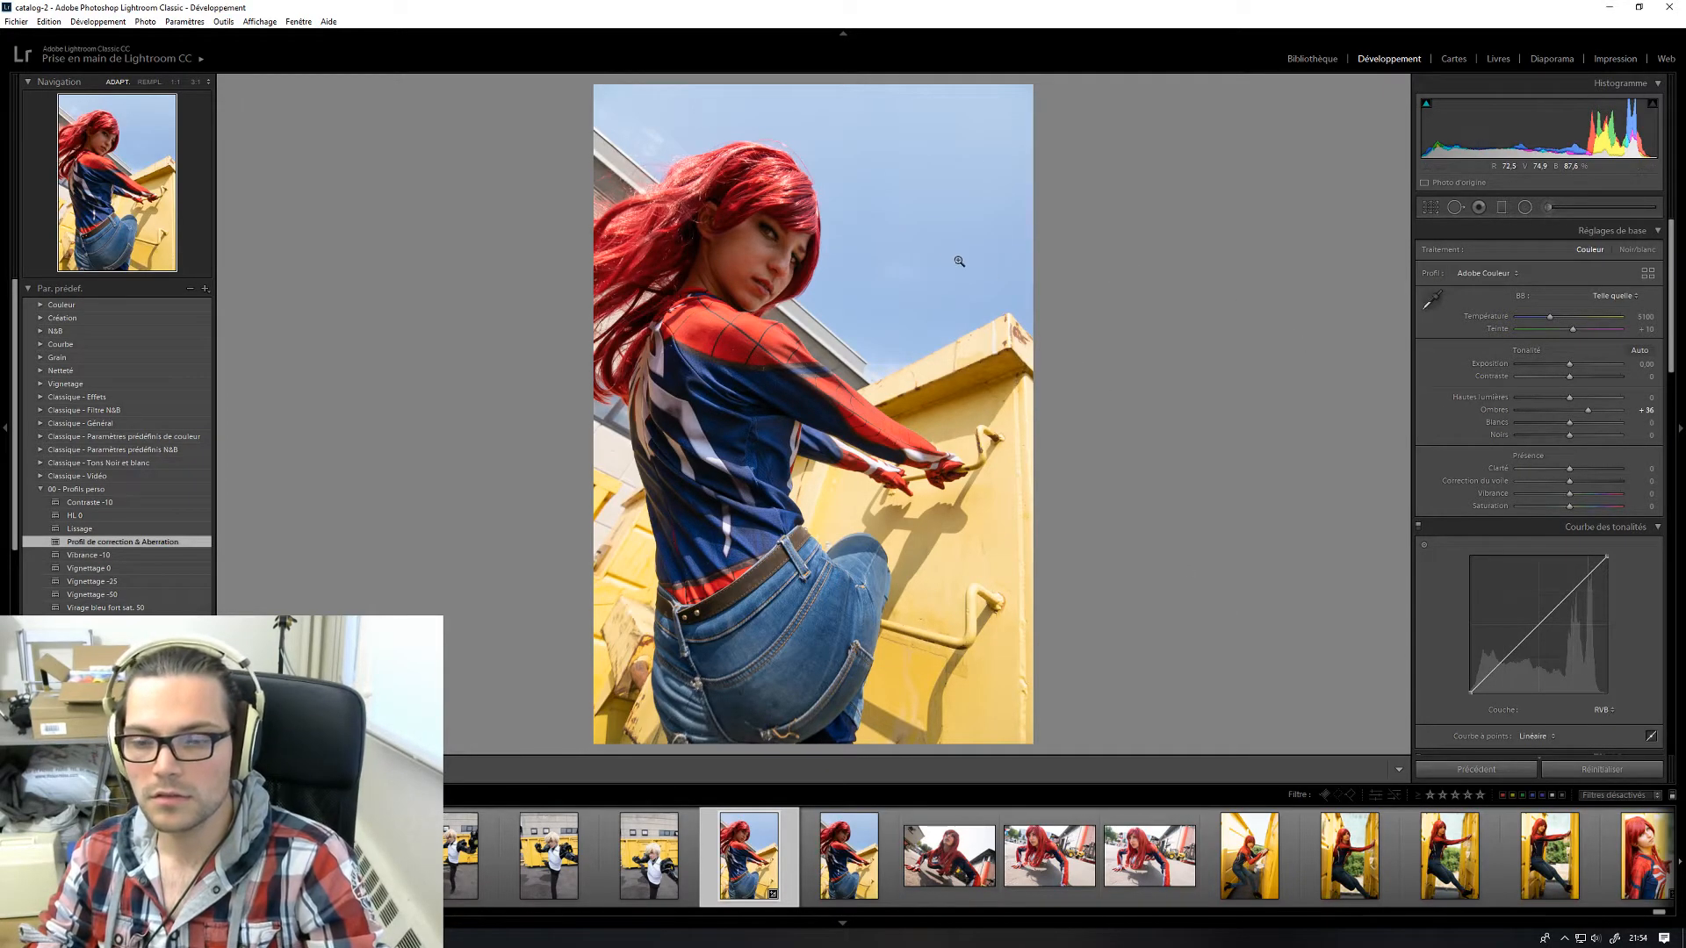
- Enable Solo mode for the develop adjustment sections so that only the Detail section stays expanded
{"action": "scroll", "coordinate": [1551, 500], "scroll_direction": "down", "scroll_amount": 10}
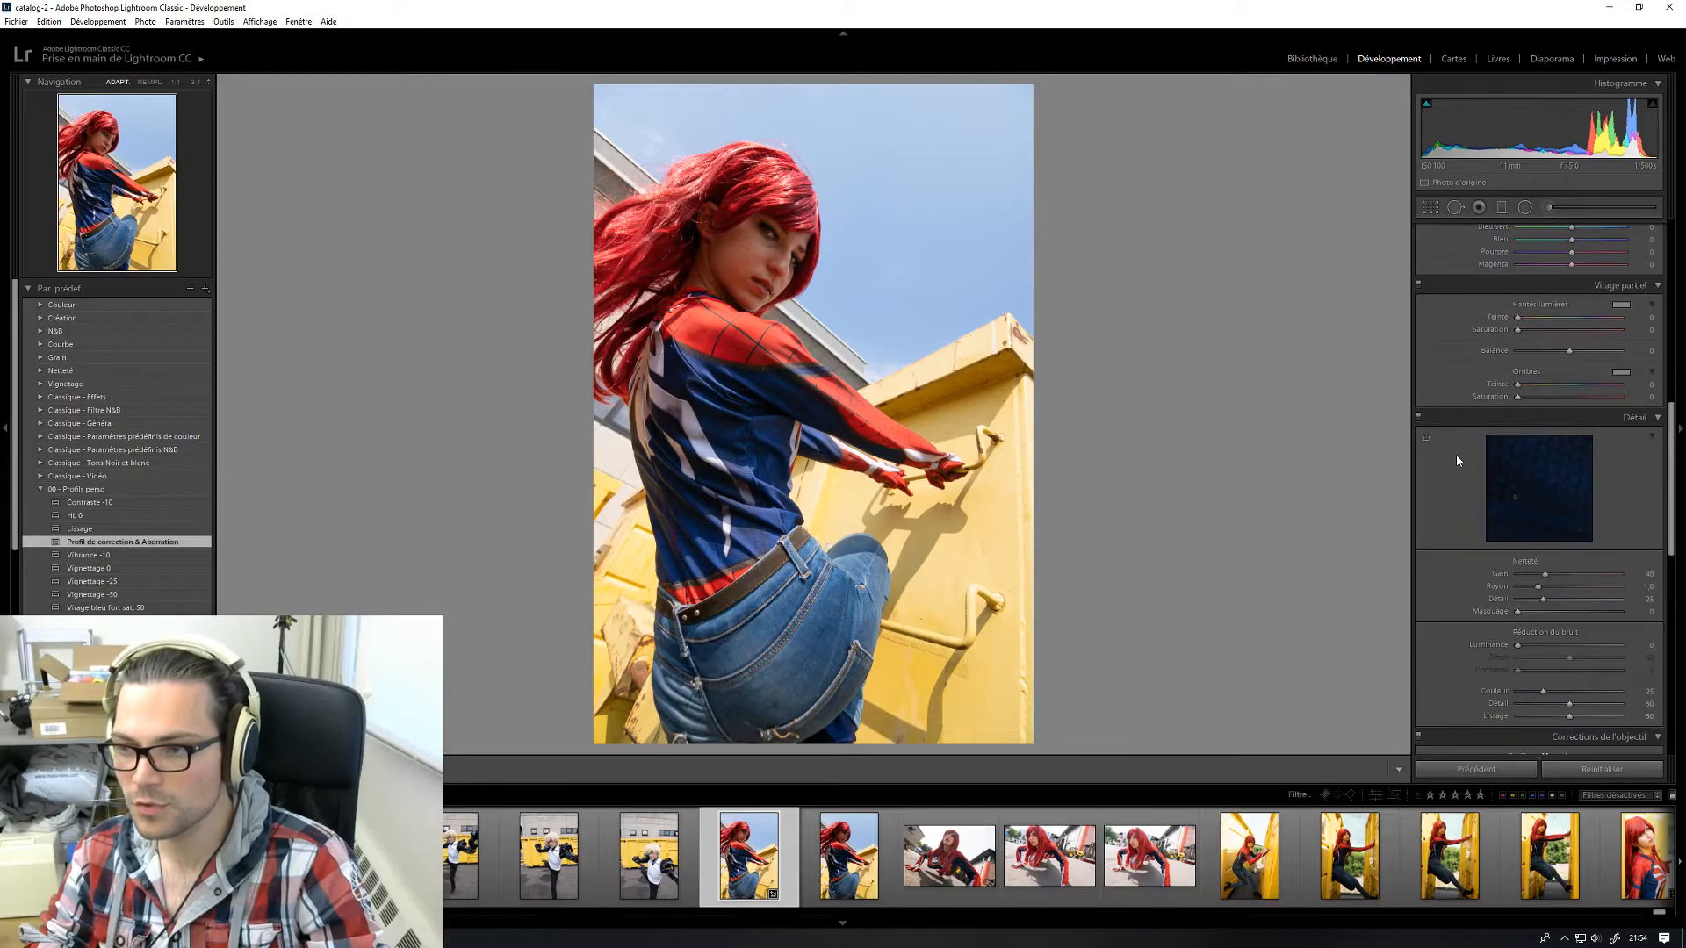
{"action": "right_click", "coordinate": [1529, 415]}
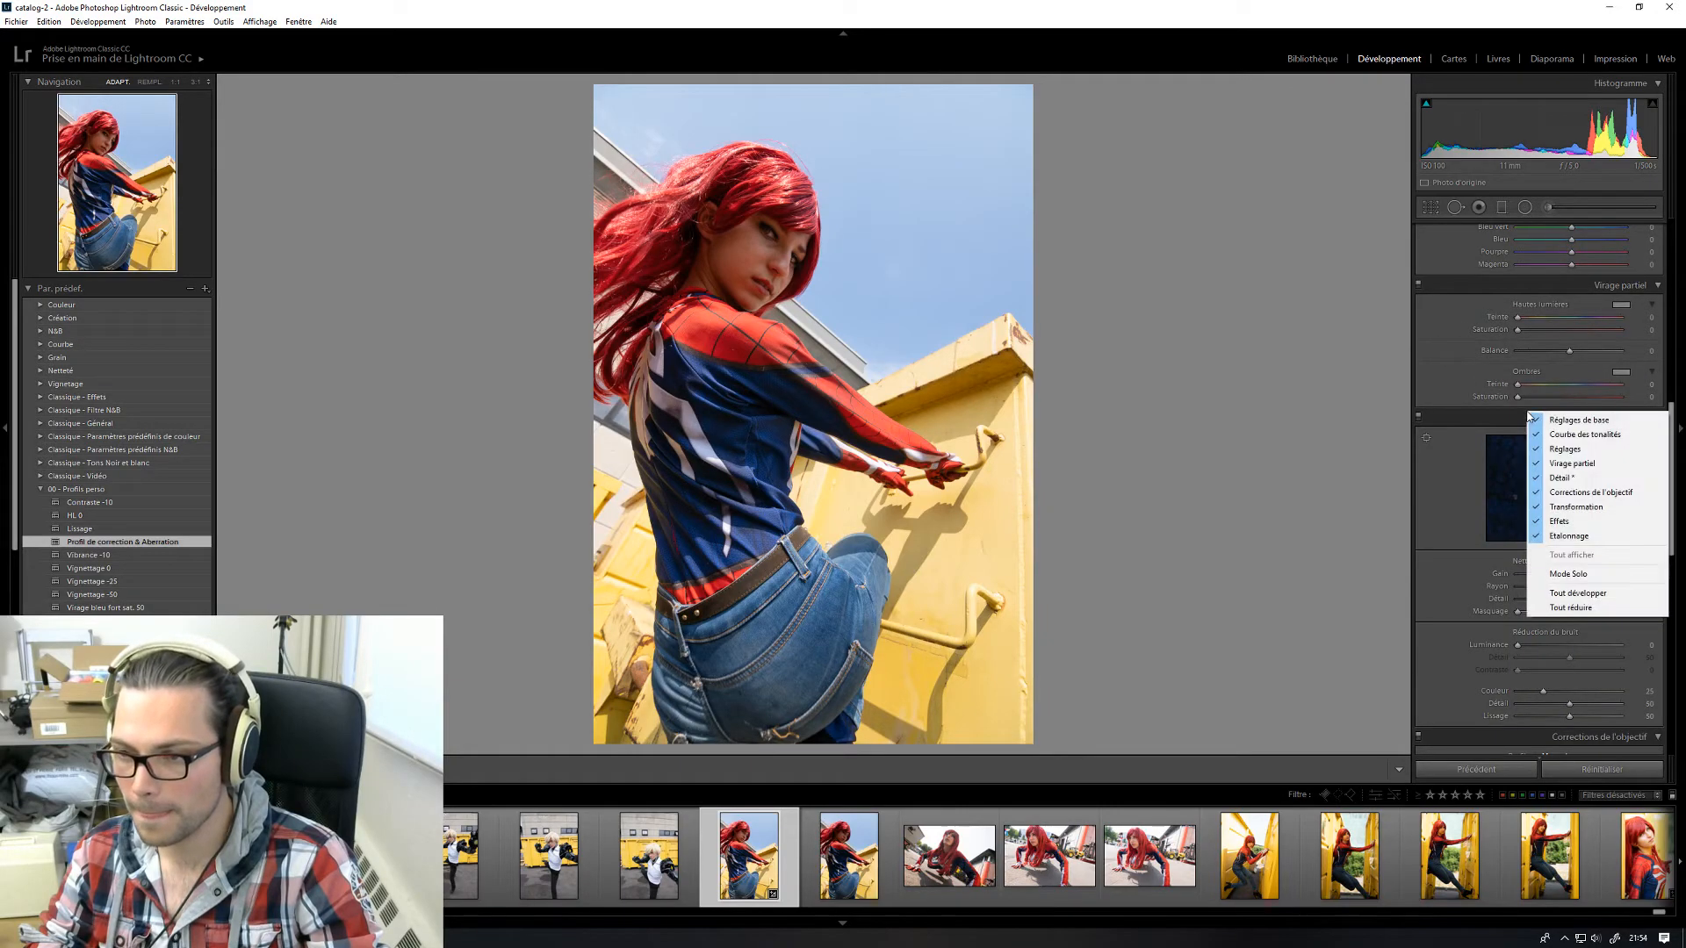
{"action": "left_click", "coordinate": [1567, 573]}
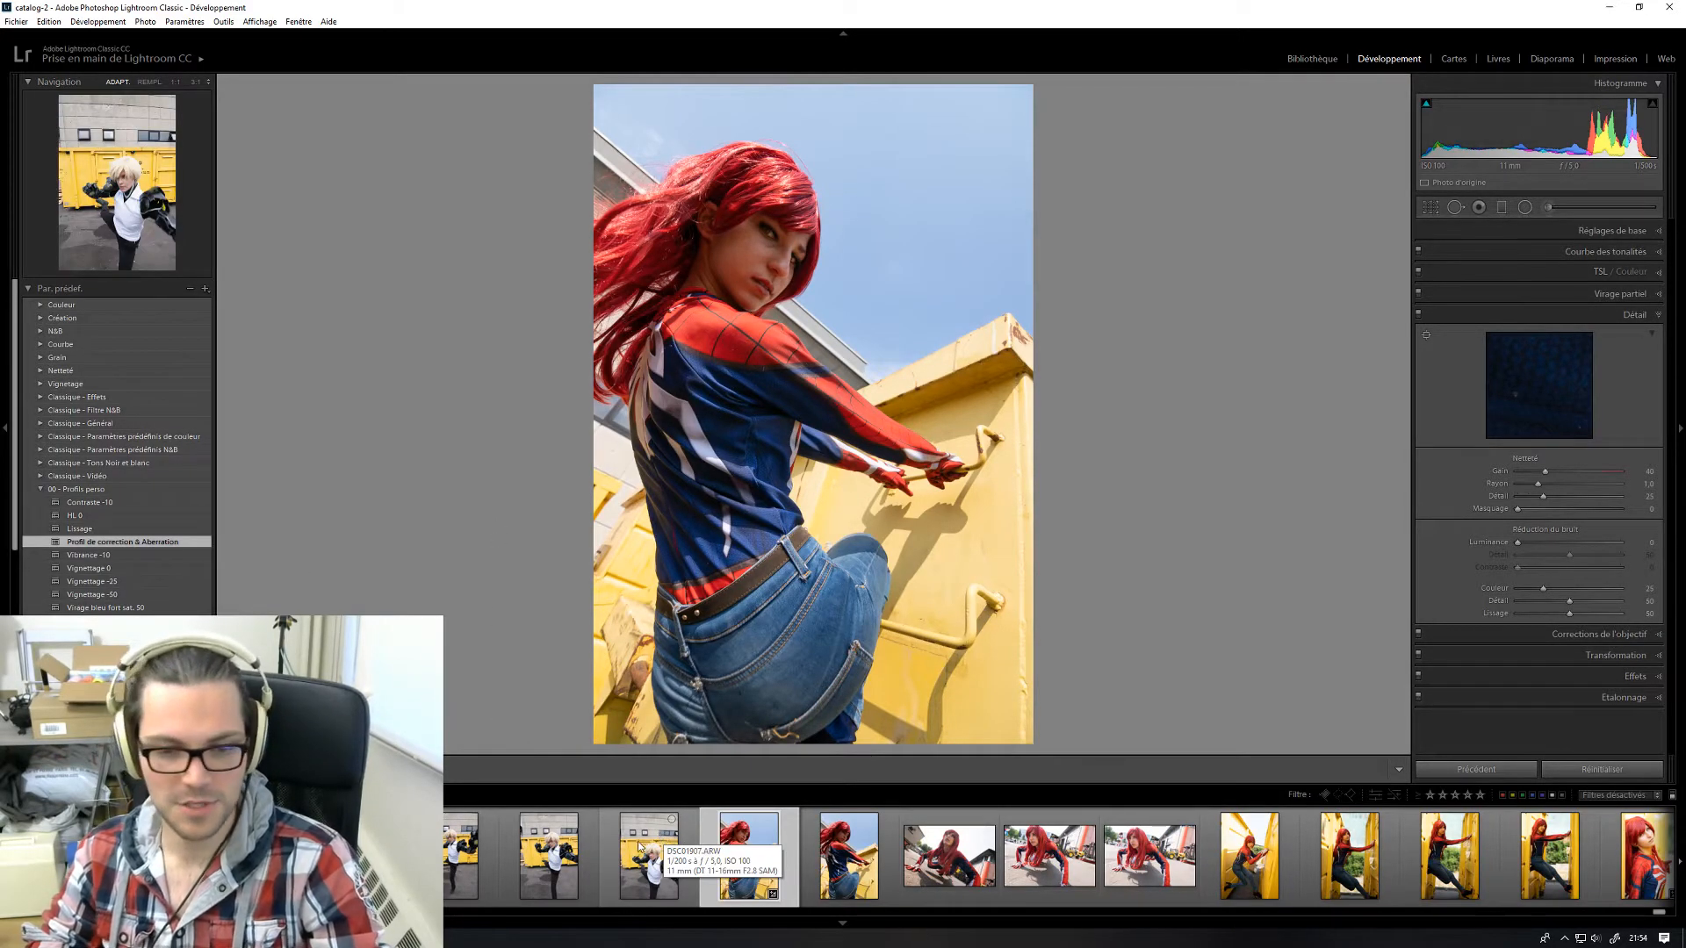
- Browse back through the photo series, looking over the yellow container portraits and the stage performance shots
{"action": "scroll", "coordinate": [640, 837], "scroll_direction": "left", "scroll_amount": 10}
{"action": "scroll", "coordinate": [1187, 884], "scroll_direction": "left", "scroll_amount": 10}
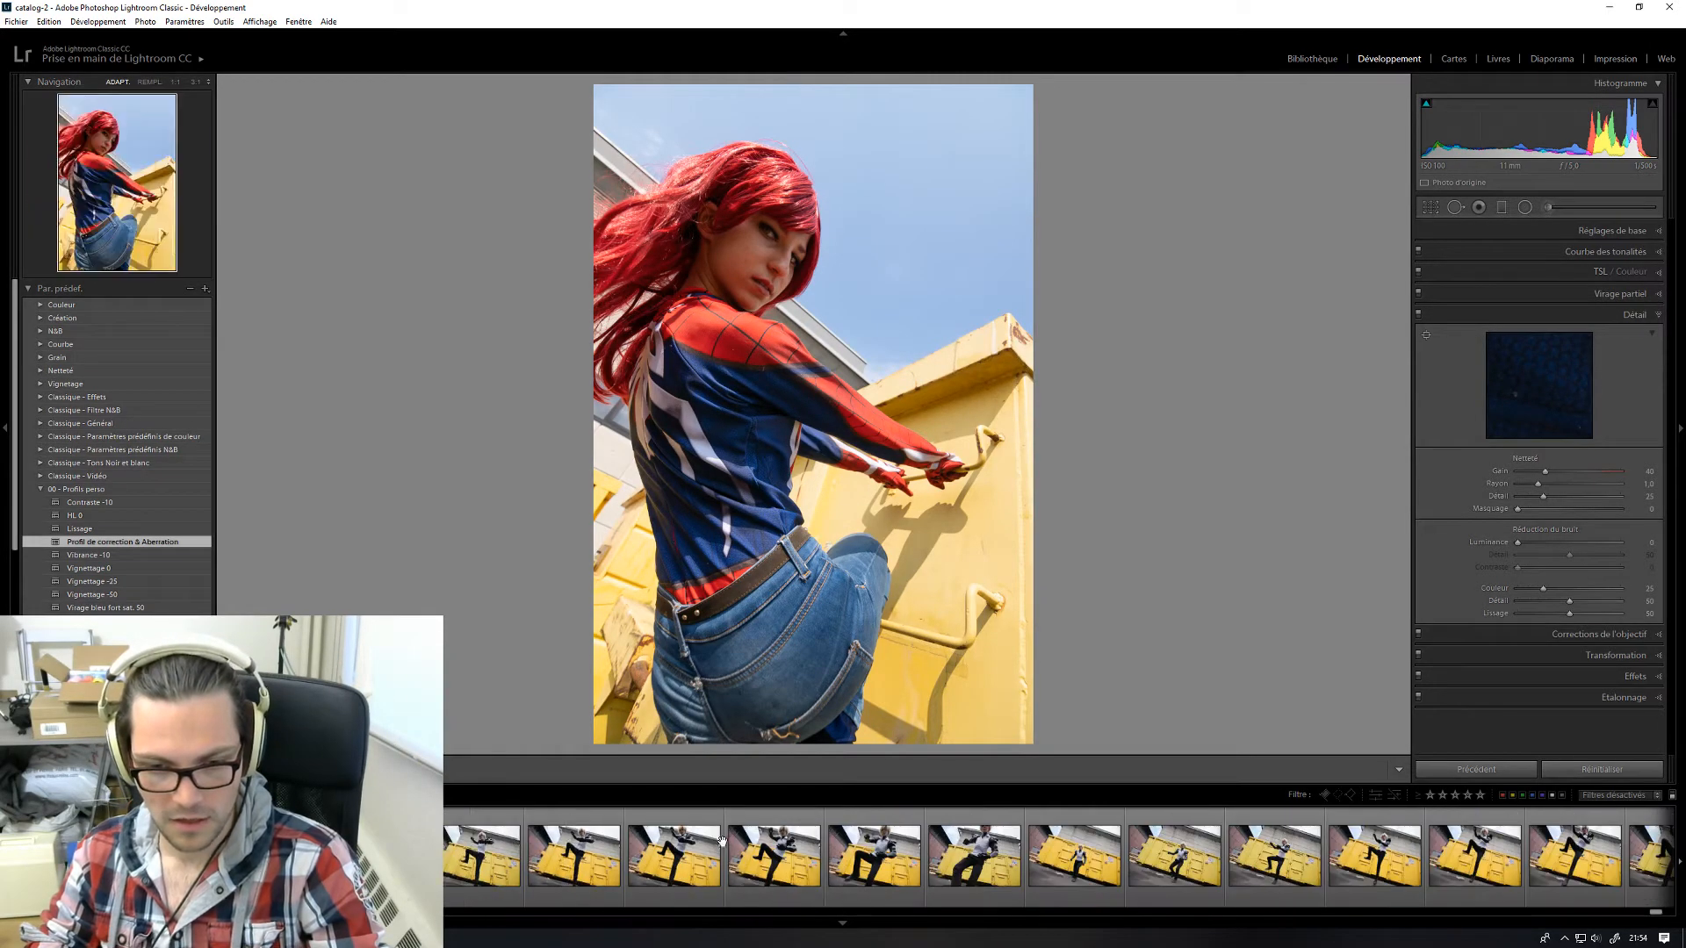
{"action": "scroll", "coordinate": [720, 846], "scroll_direction": "left", "scroll_amount": 6}
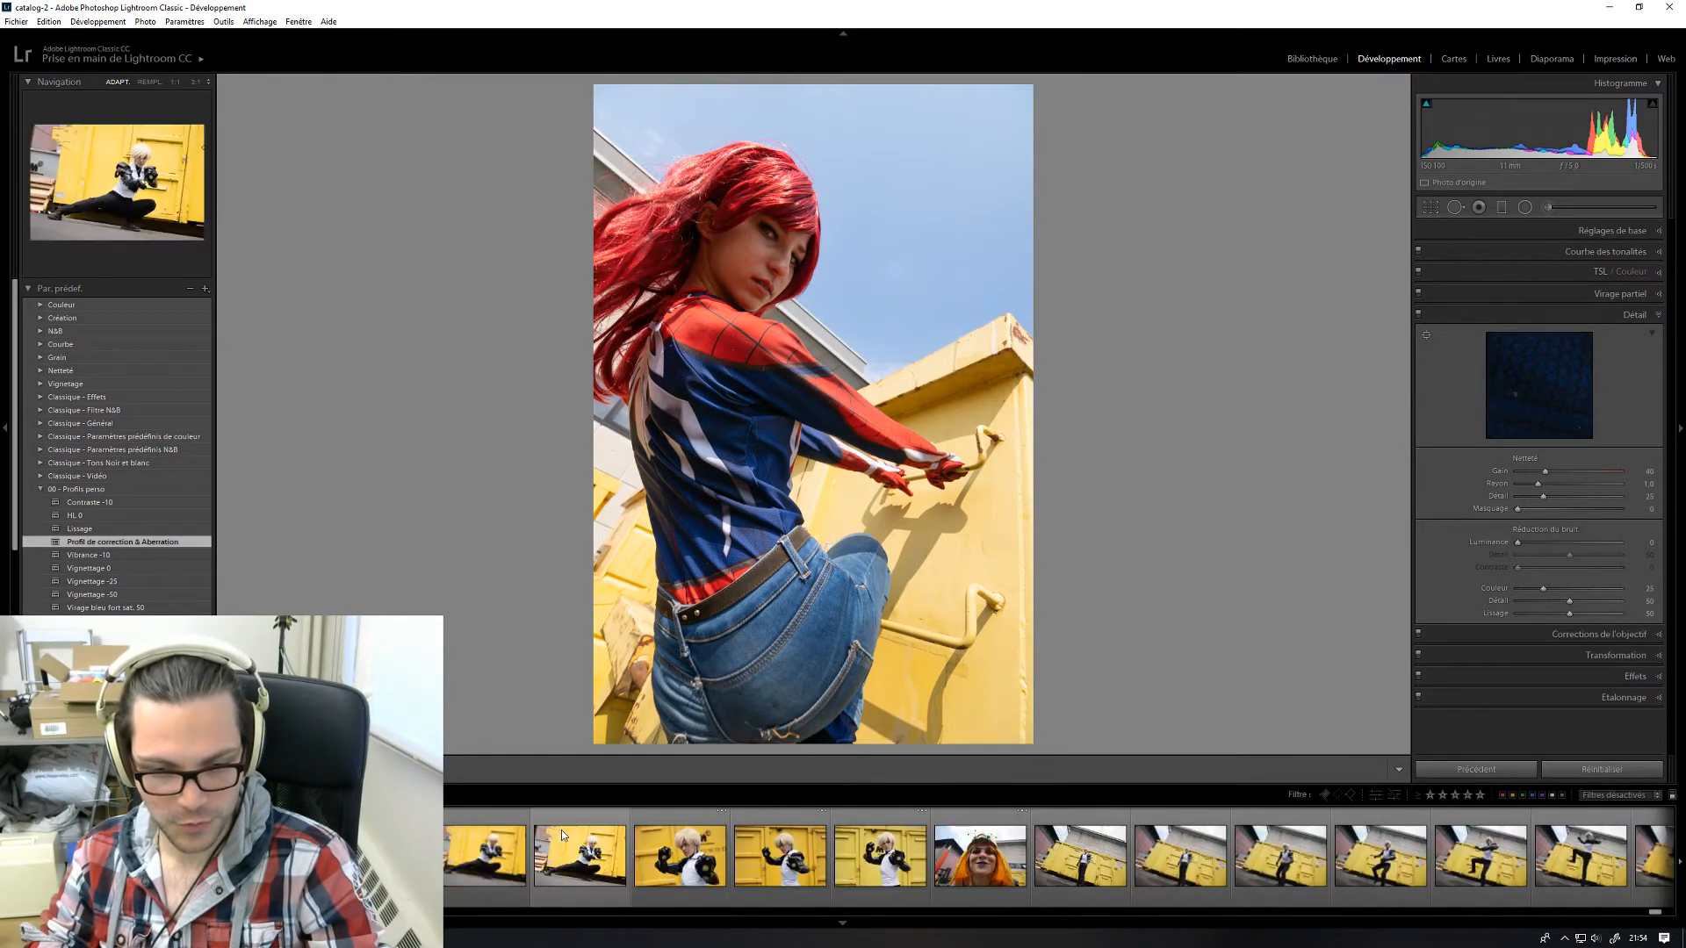
{"action": "scroll", "coordinate": [579, 834], "scroll_direction": "left", "scroll_amount": 5}
{"action": "scroll", "coordinate": [614, 836], "scroll_direction": "left", "scroll_amount": 5}
{"action": "scroll", "coordinate": [715, 841], "scroll_direction": "left", "scroll_amount": 5}
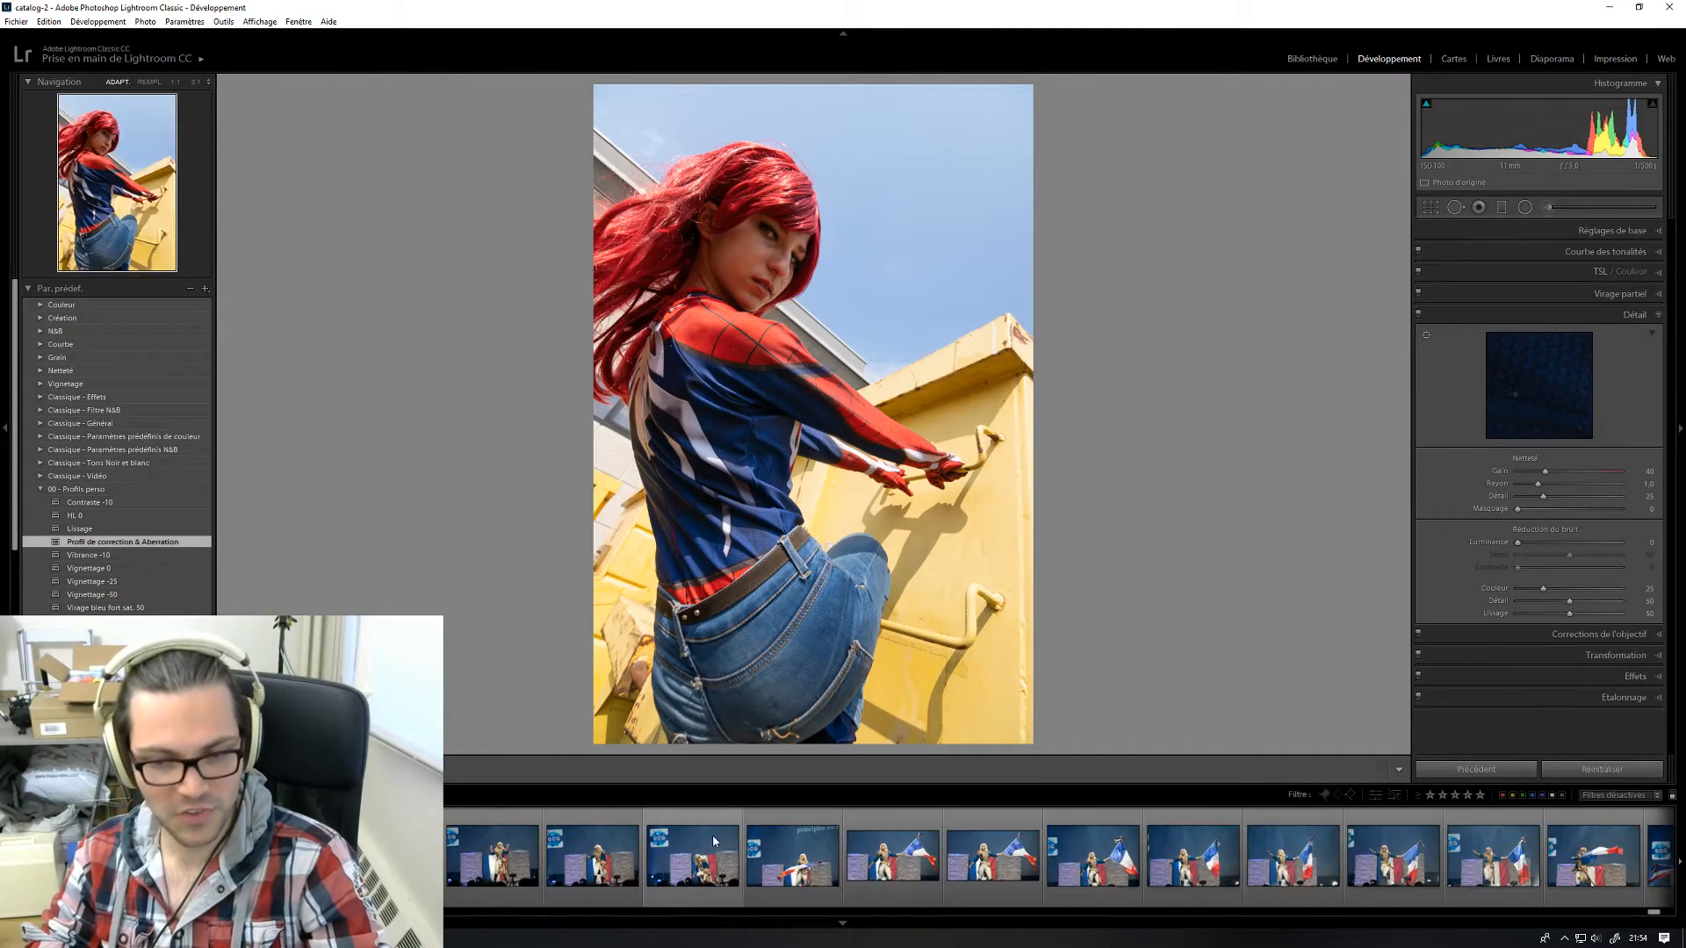
{"action": "scroll", "coordinate": [703, 843], "scroll_direction": "left", "scroll_amount": 6}
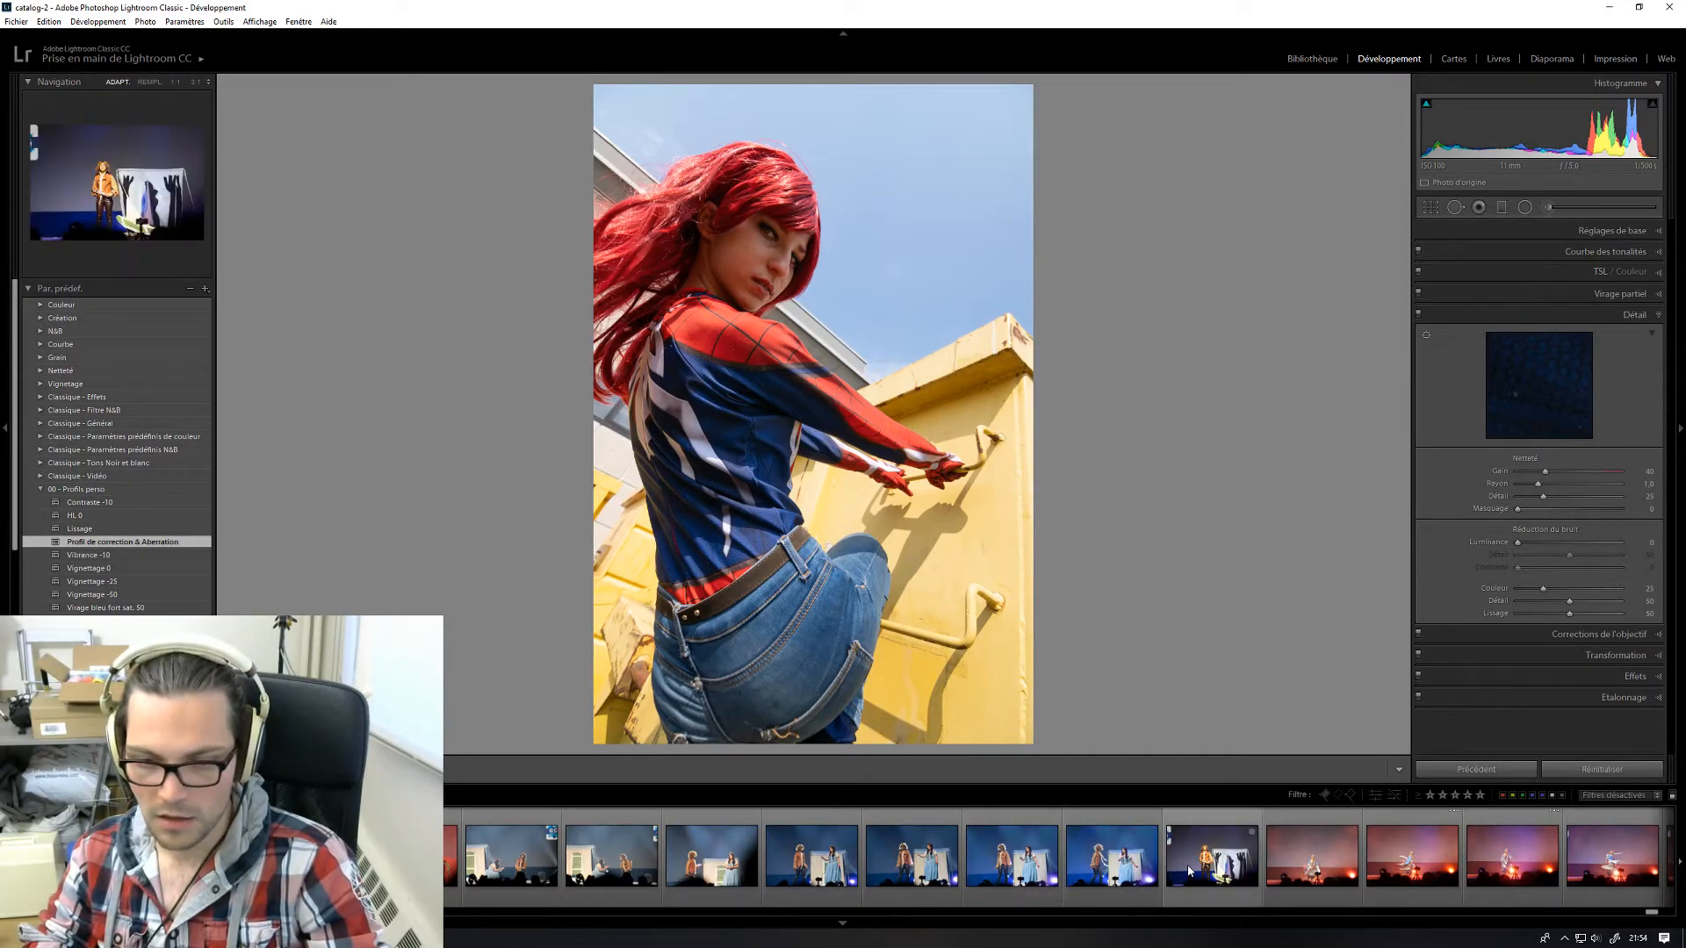
{"action": "scroll", "coordinate": [450, 867], "scroll_direction": "up", "scroll_amount": 4}
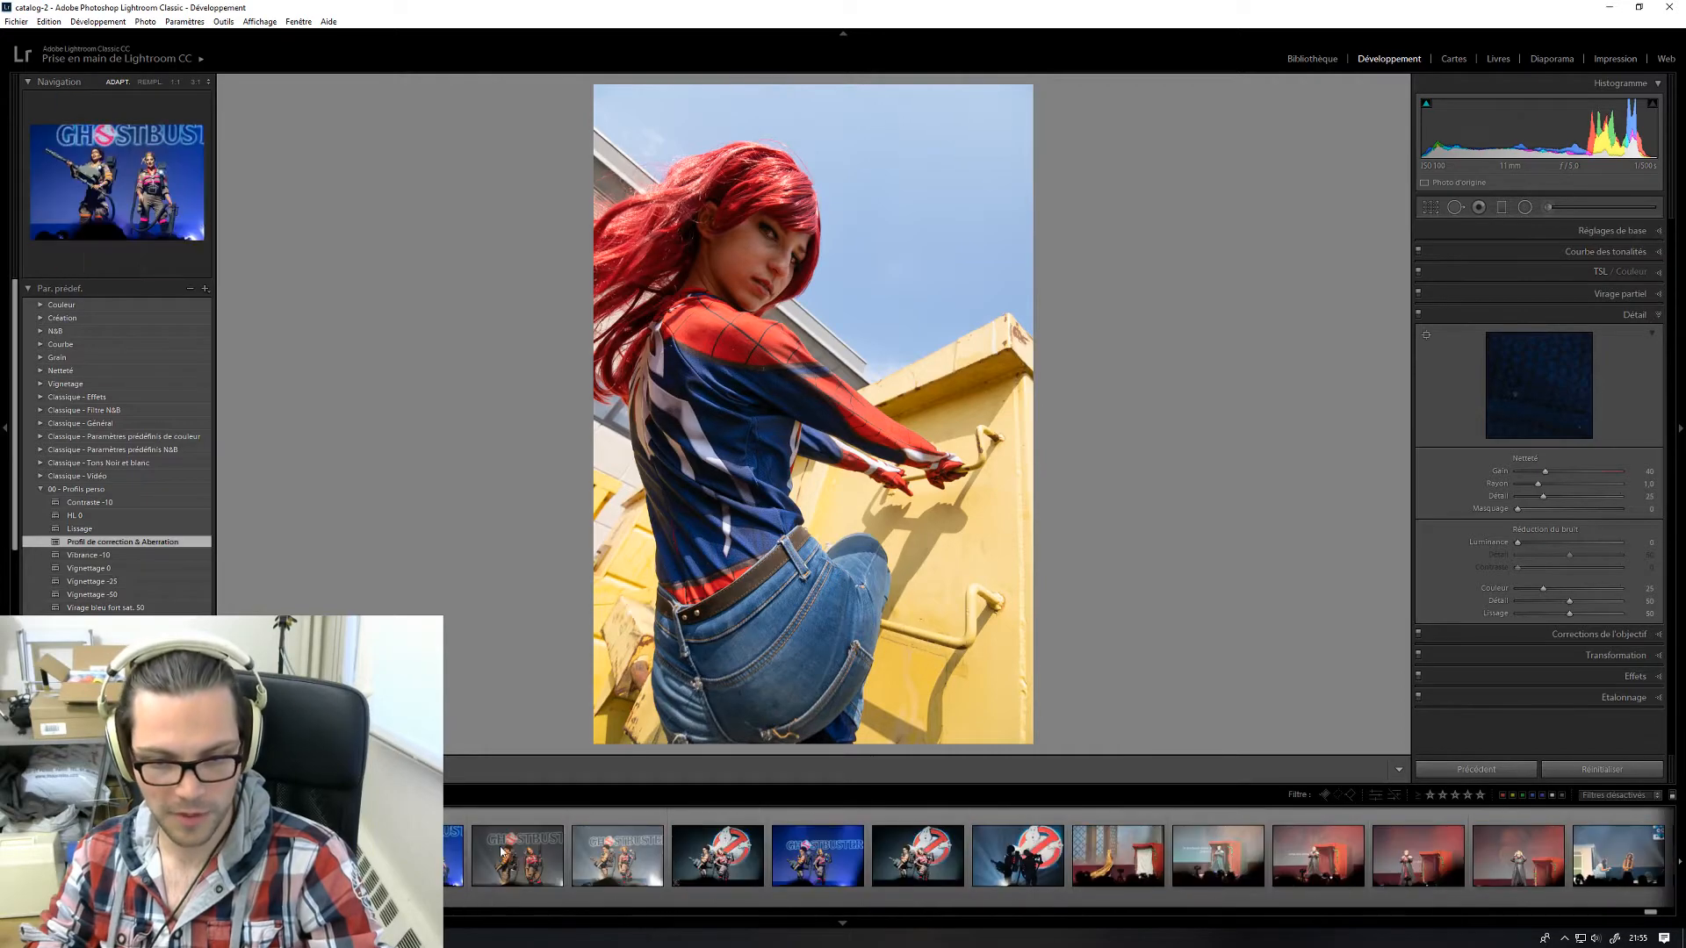
{"action": "scroll", "coordinate": [564, 865], "scroll_direction": "down", "scroll_amount": 4}
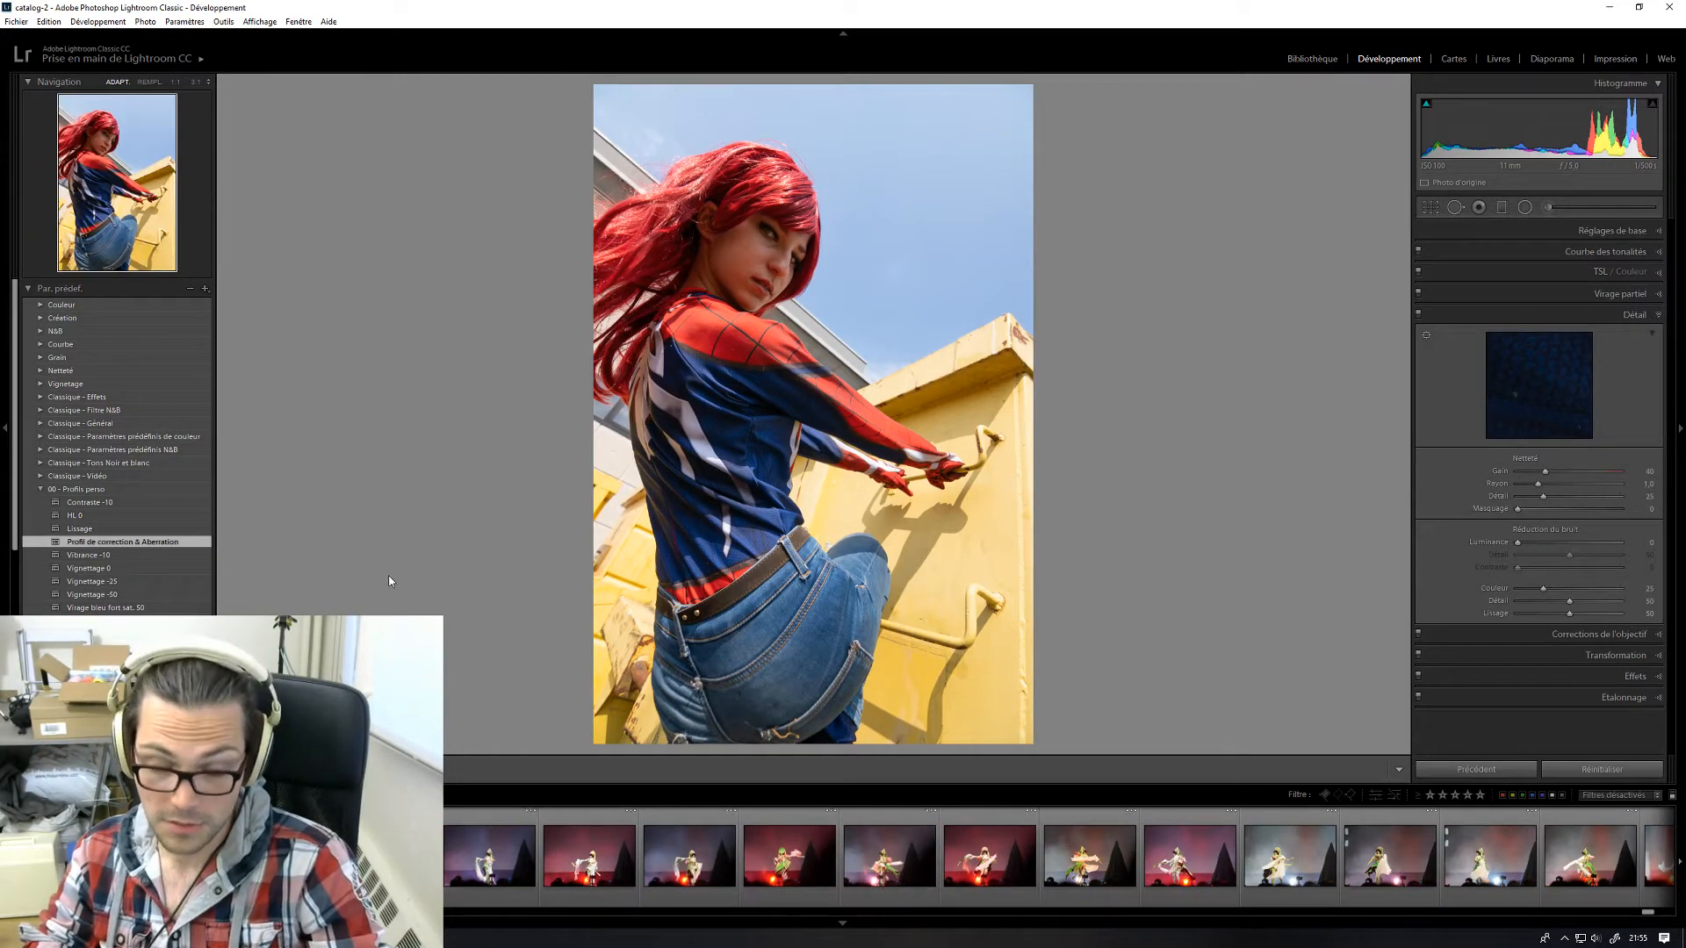
{"action": "scroll", "coordinate": [790, 856], "scroll_direction": "up", "scroll_amount": 4}
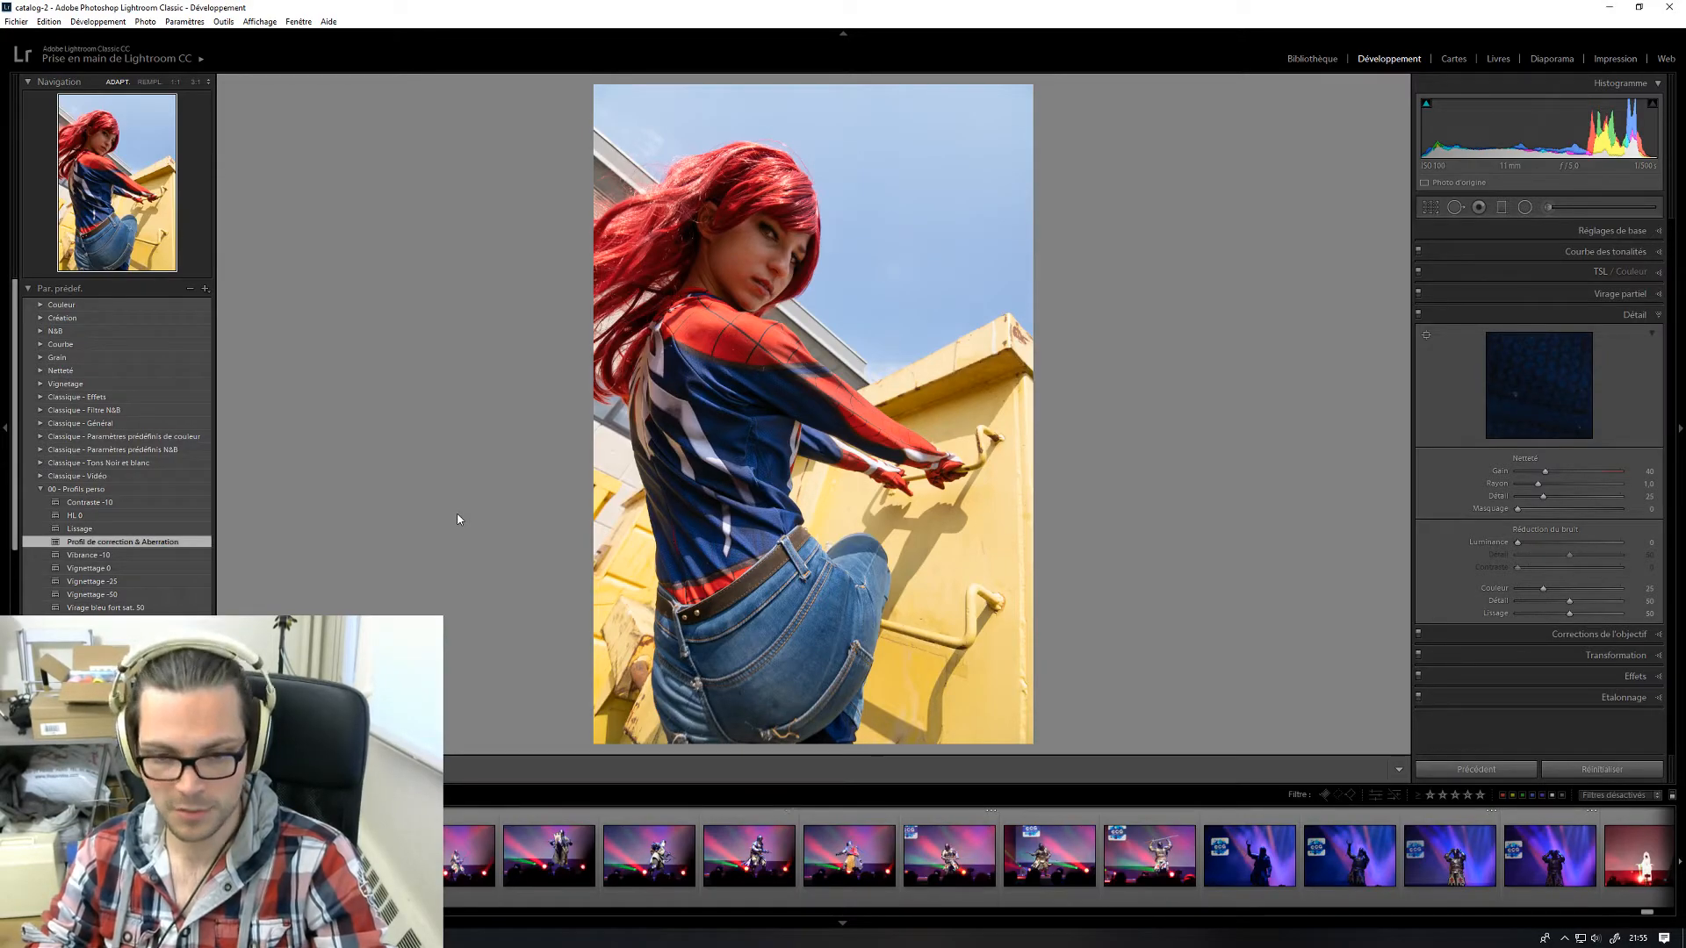
{"action": "scroll", "coordinate": [636, 855], "scroll_direction": "up", "scroll_amount": 3}
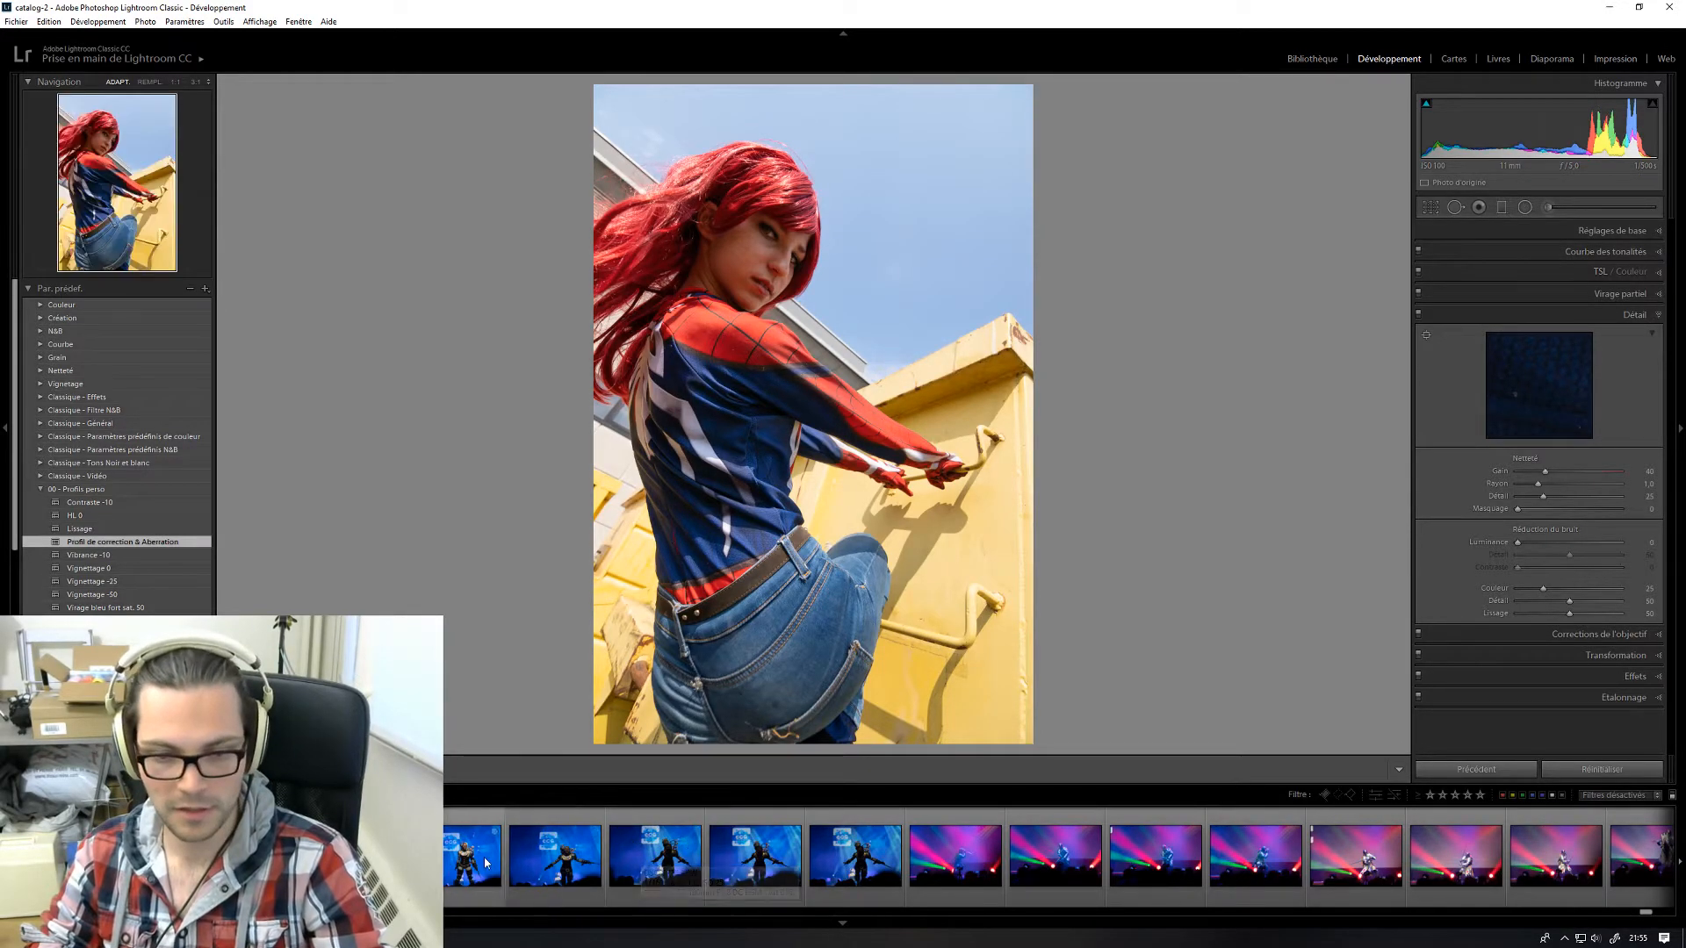
{"action": "scroll", "coordinate": [487, 860], "scroll_direction": "up", "scroll_amount": 2}
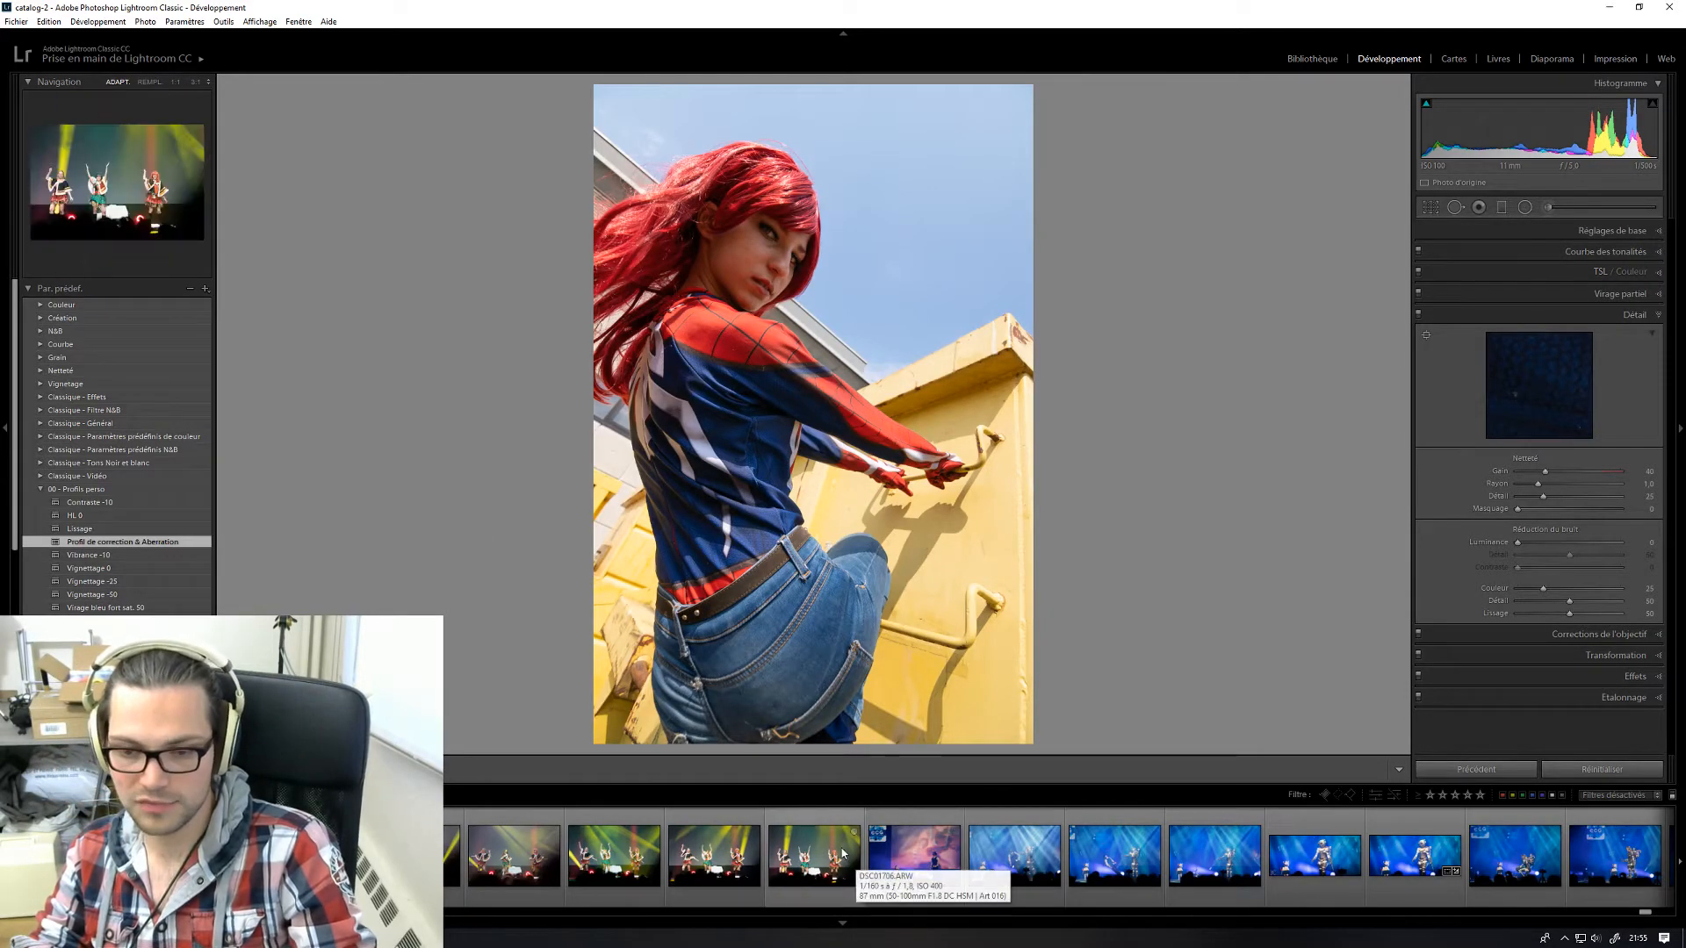
{"action": "scroll", "coordinate": [716, 852], "scroll_direction": "up", "scroll_amount": 5}
{"action": "scroll", "coordinate": [715, 851], "scroll_direction": "up", "scroll_amount": 3}
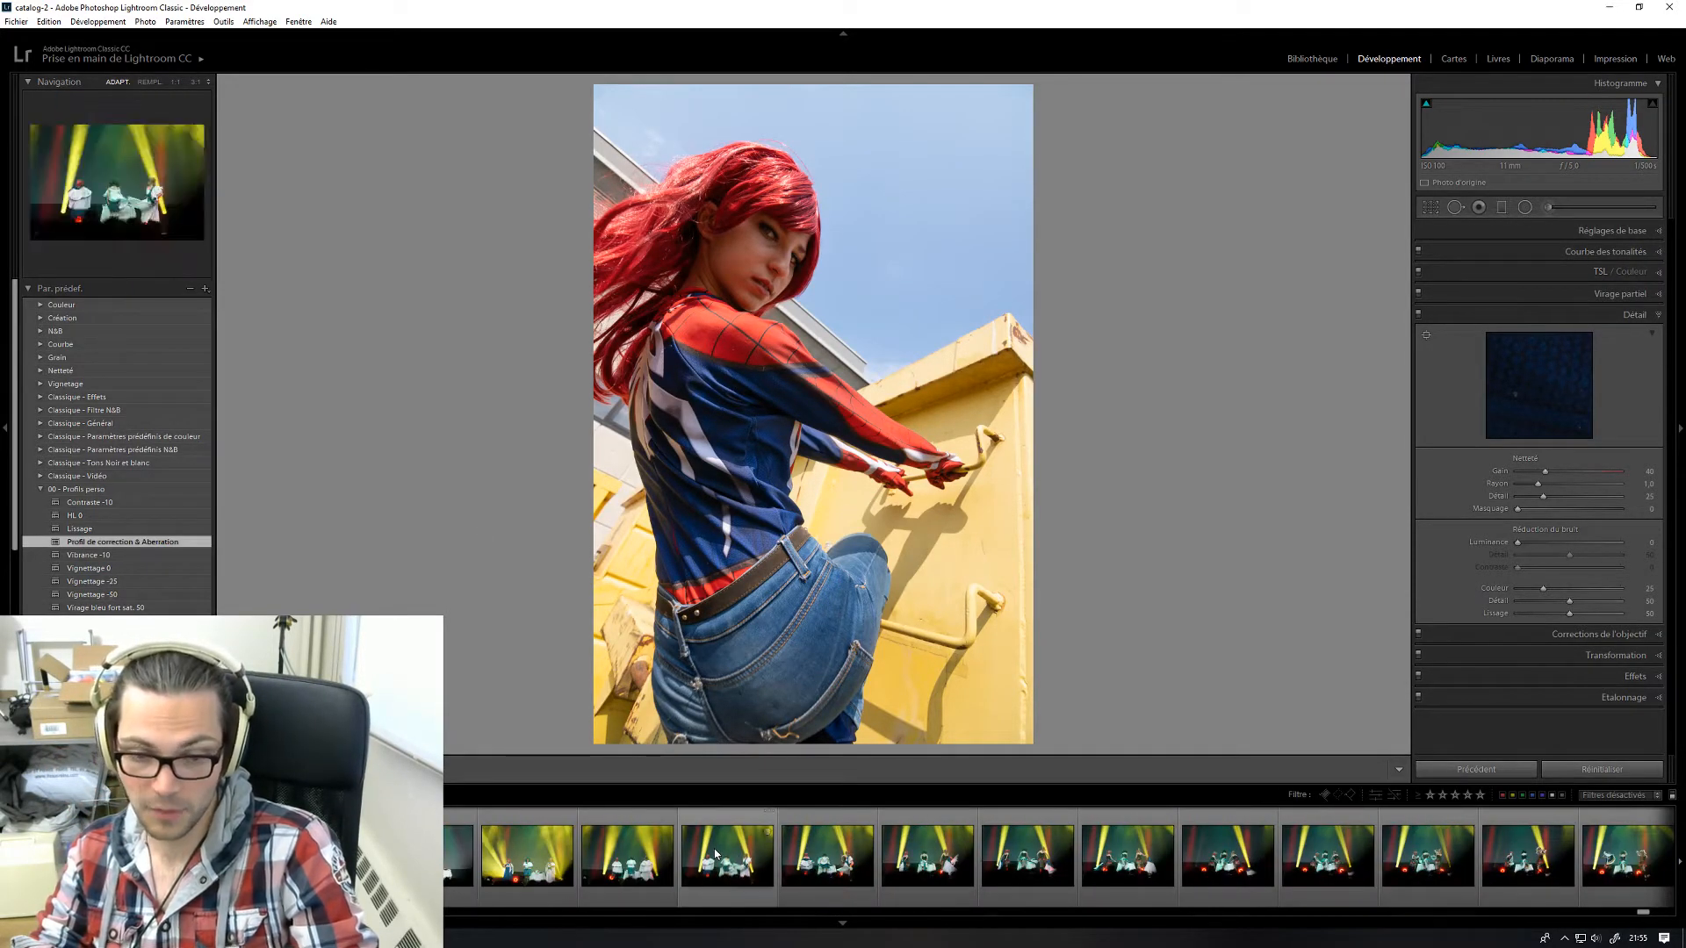
{"action": "scroll", "coordinate": [715, 852], "scroll_direction": "up", "scroll_amount": 4}
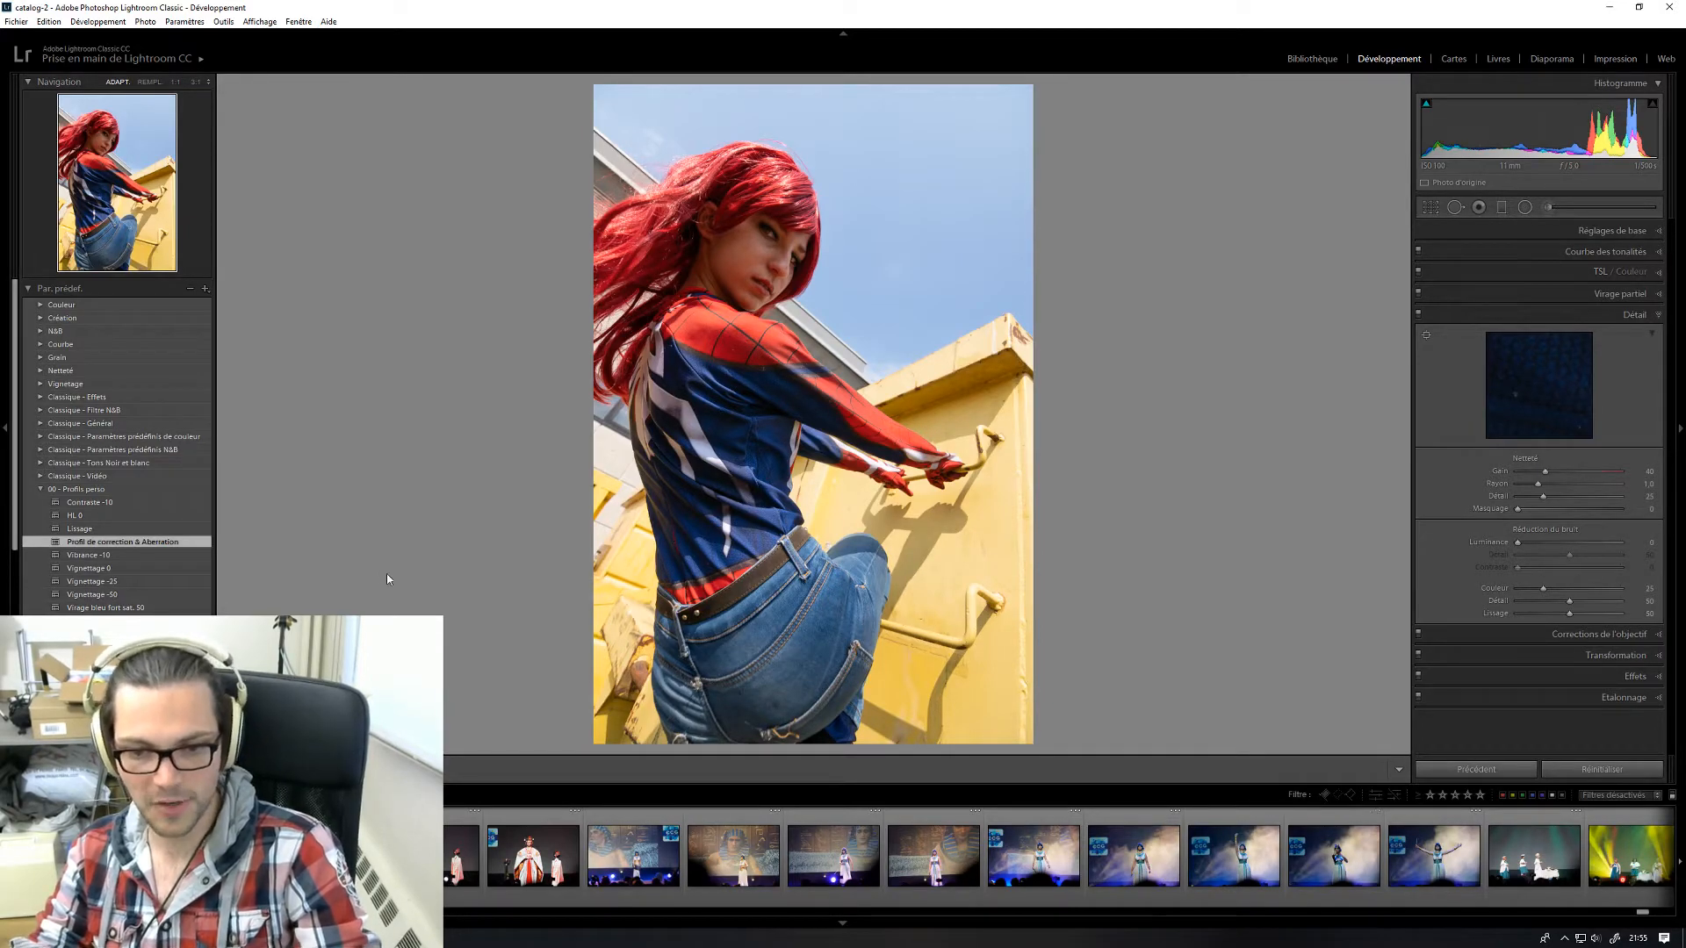
- Look through the stage show thumbnails in both directions to find the Egyptian-costume performance series
{"action": "scroll", "coordinate": [524, 854], "scroll_direction": "up", "scroll_amount": 3}
{"action": "scroll", "coordinate": [524, 853], "scroll_direction": "up", "scroll_amount": 3}
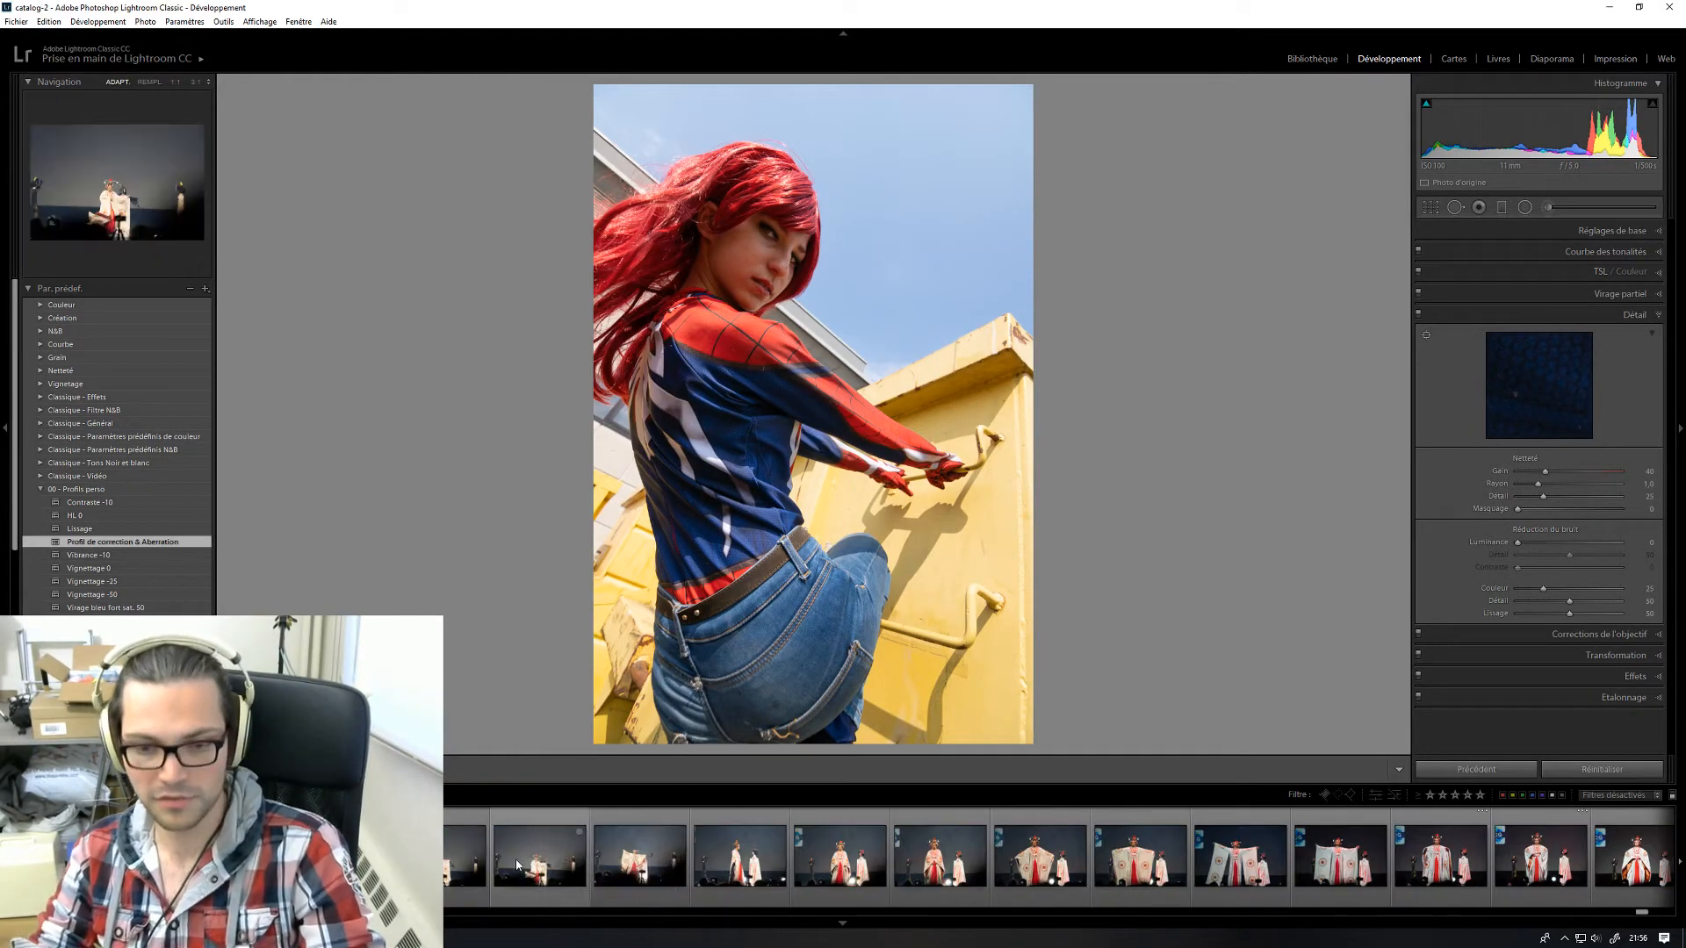
{"action": "scroll", "coordinate": [524, 856], "scroll_direction": "up", "scroll_amount": 3}
{"action": "scroll", "coordinate": [524, 856], "scroll_direction": "up", "scroll_amount": 3}
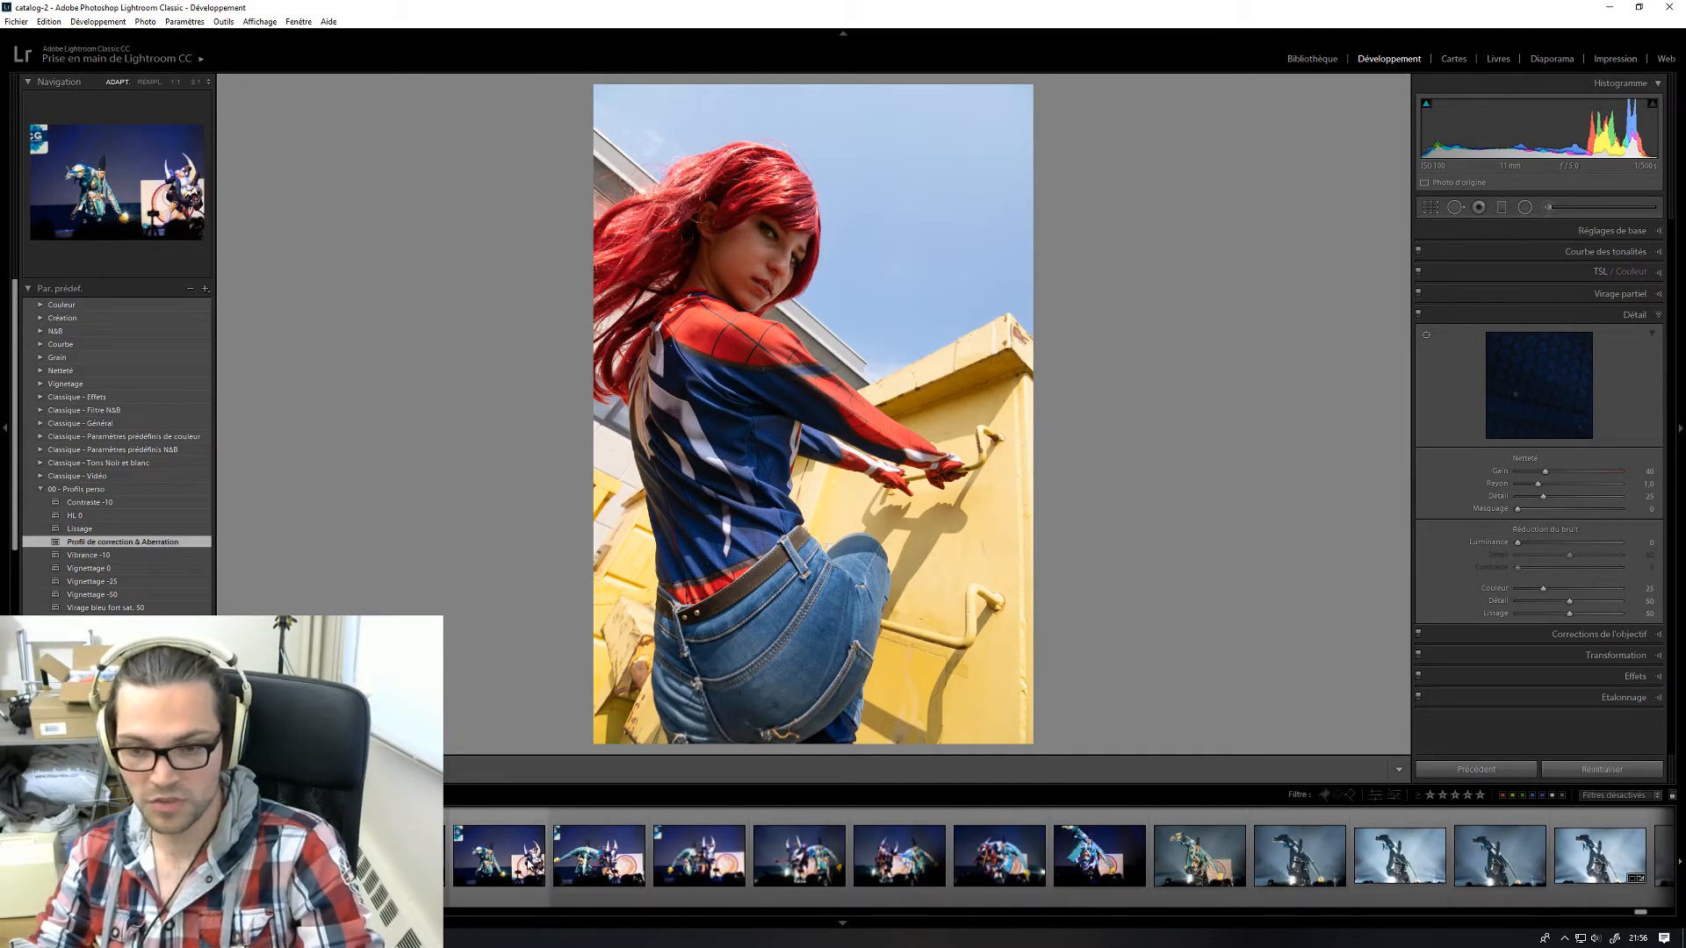
{"action": "scroll", "coordinate": [523, 856], "scroll_direction": "up", "scroll_amount": 3}
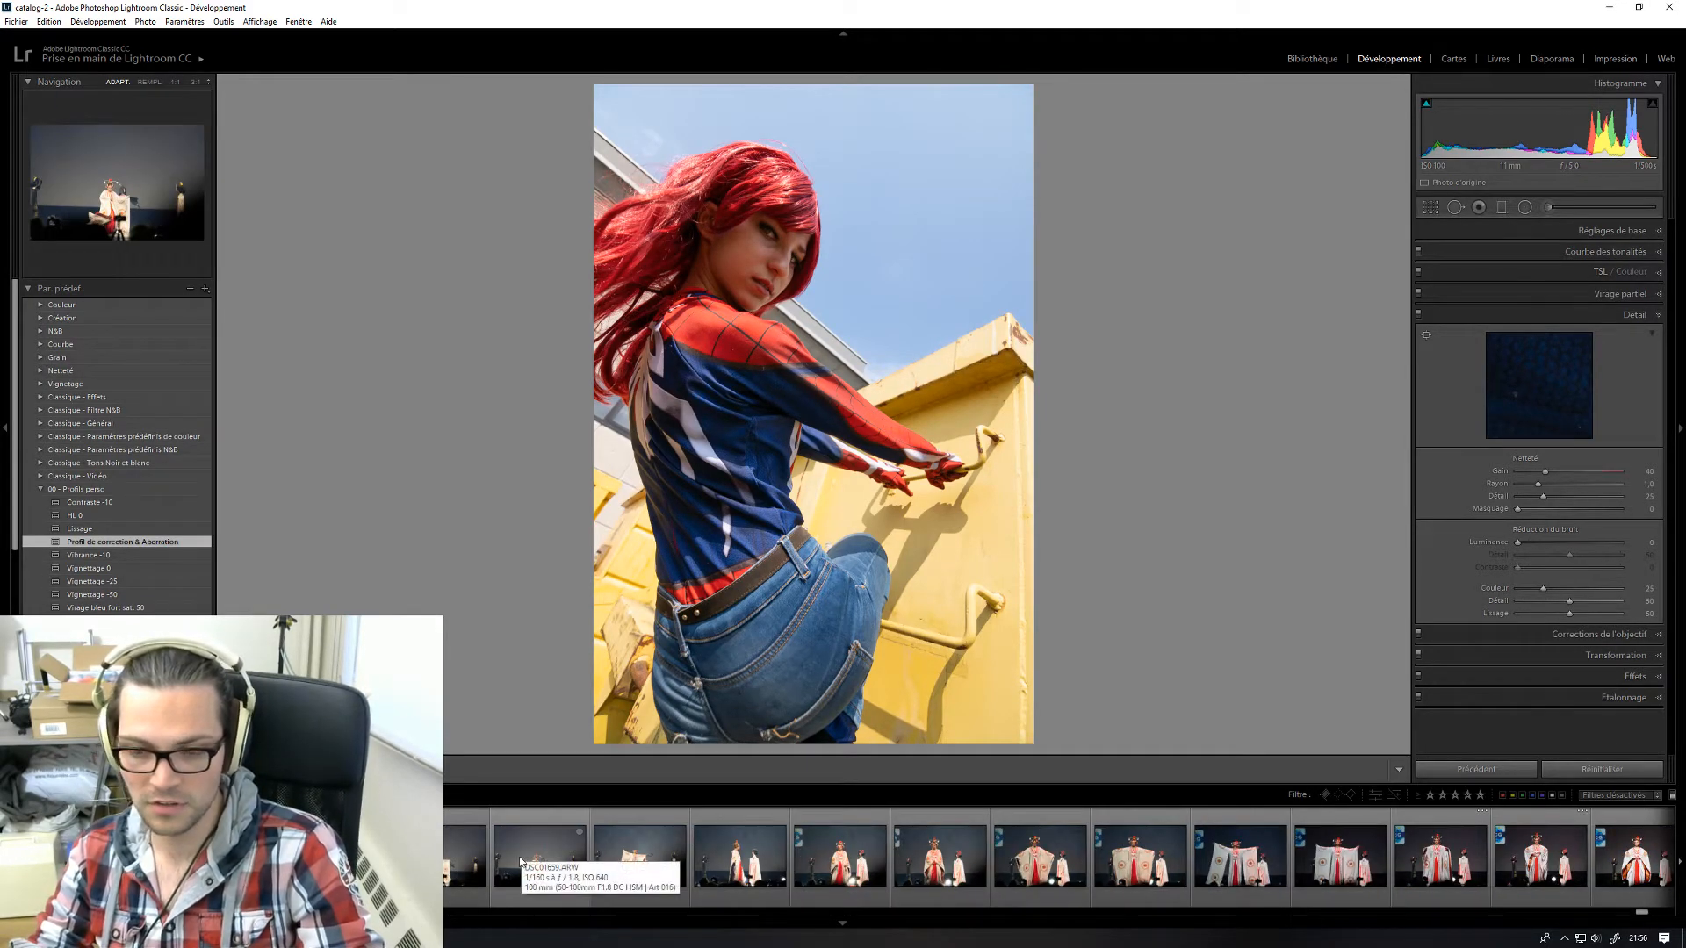
{"action": "scroll", "coordinate": [513, 857], "scroll_direction": "up", "scroll_amount": 3}
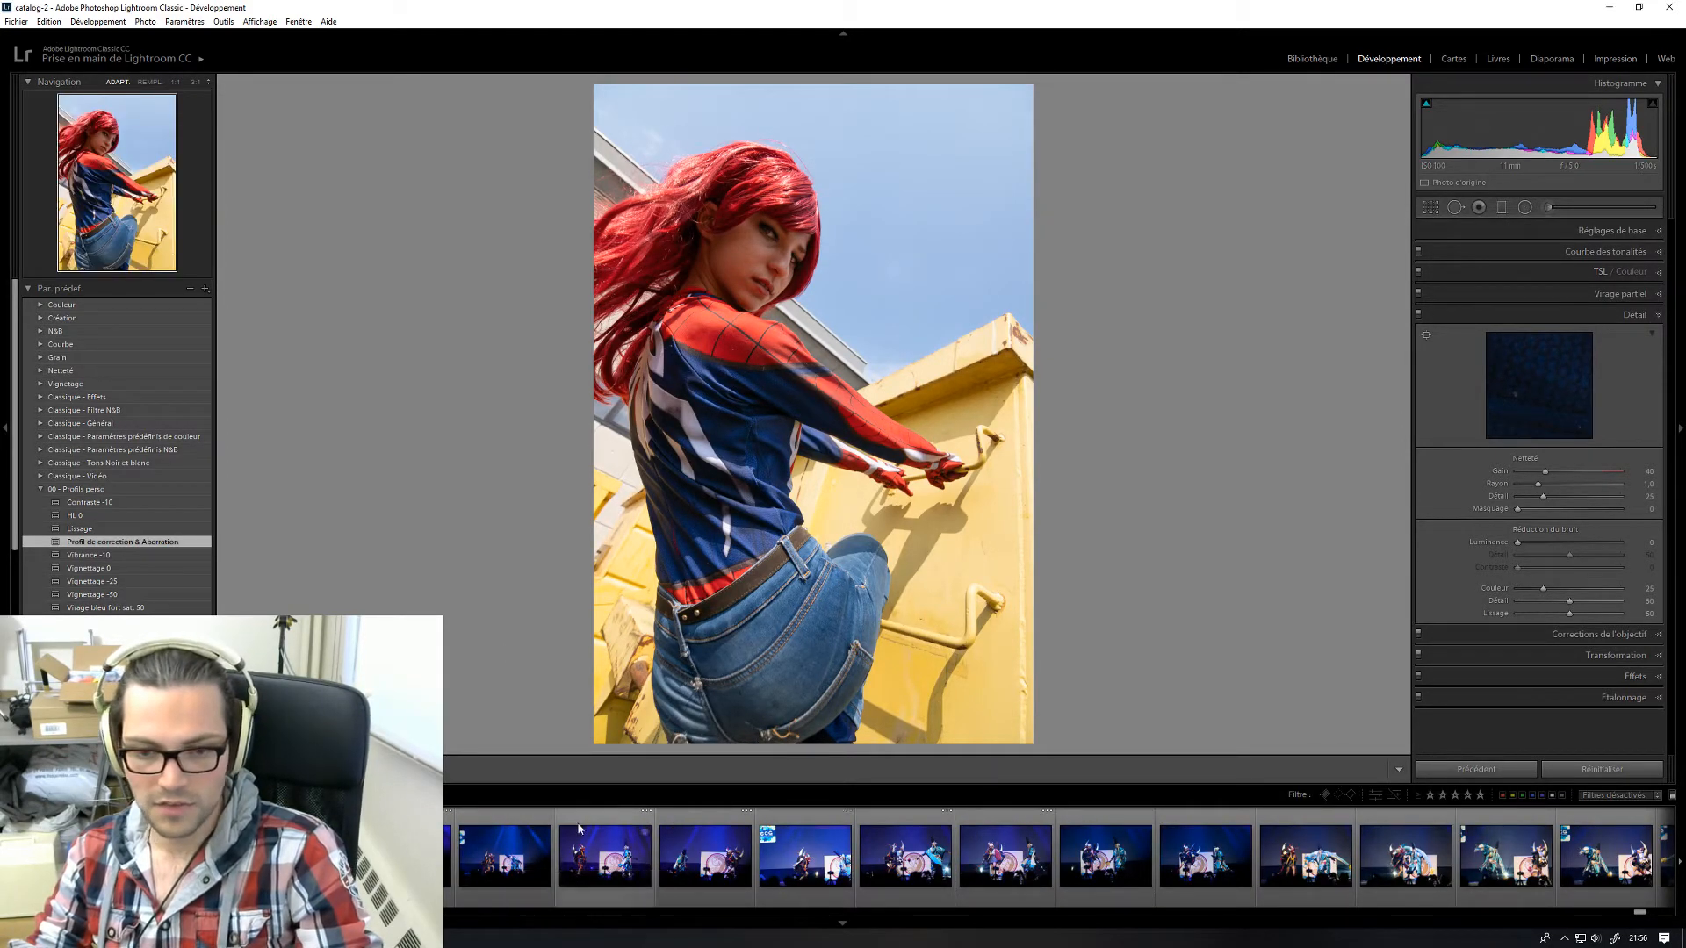
{"action": "scroll", "coordinate": [617, 869], "scroll_direction": "up", "scroll_amount": 5}
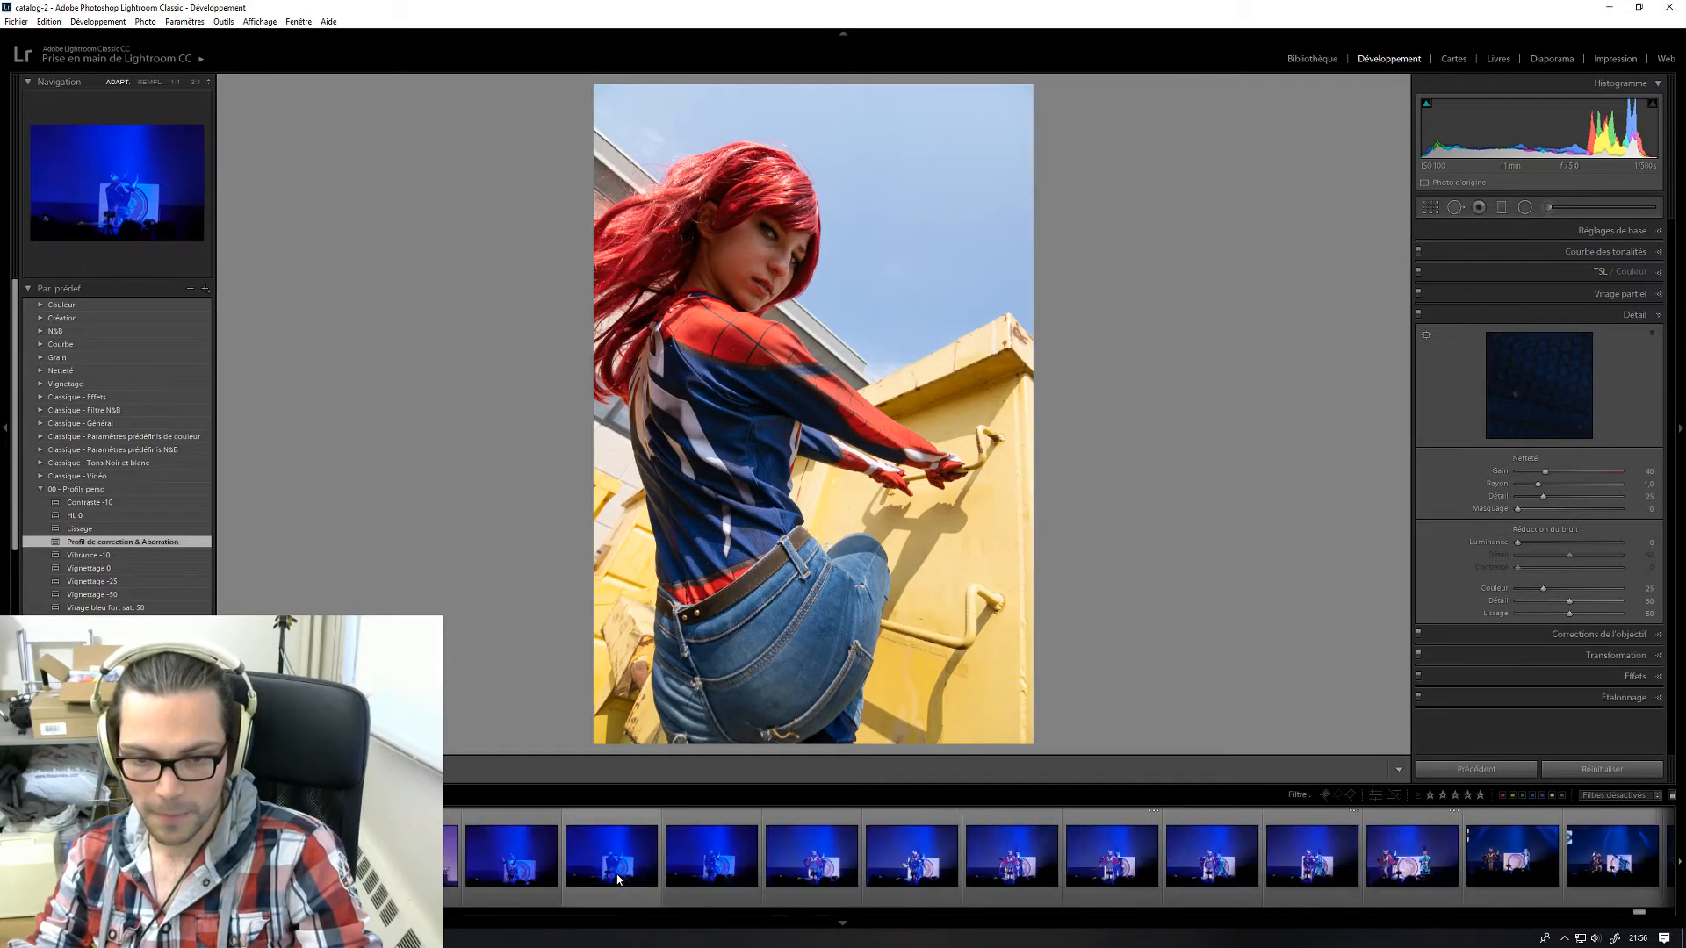
{"action": "scroll", "coordinate": [618, 869], "scroll_direction": "up", "scroll_amount": 4}
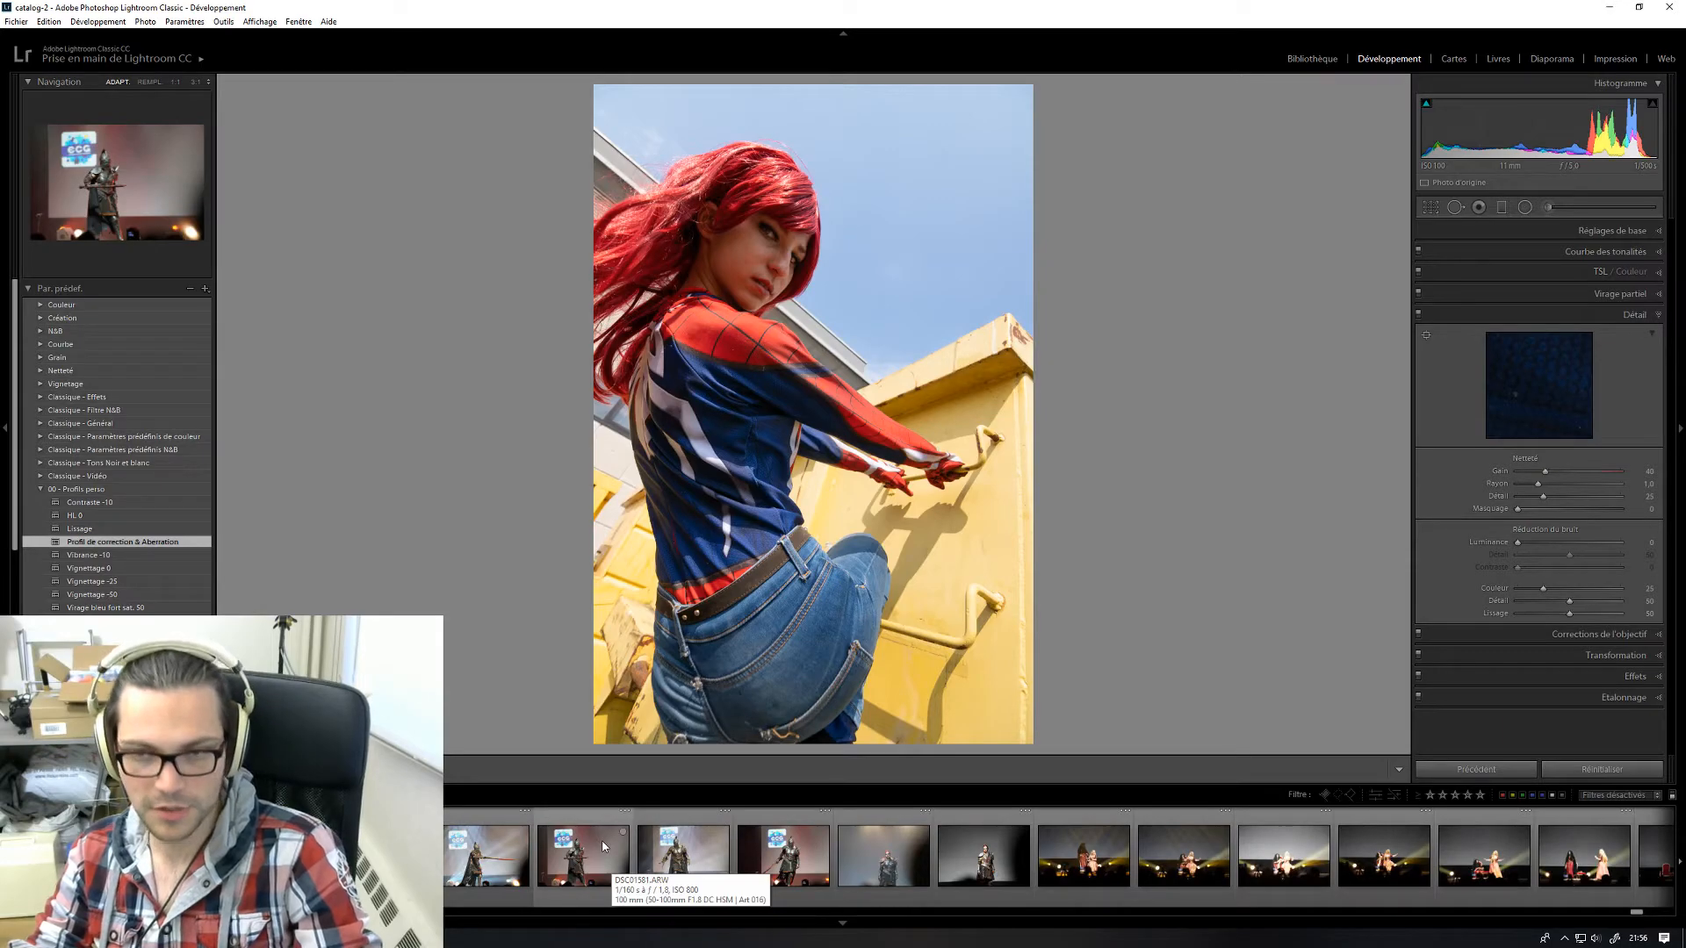
{"action": "scroll", "coordinate": [1100, 859], "scroll_direction": "down", "scroll_amount": 5}
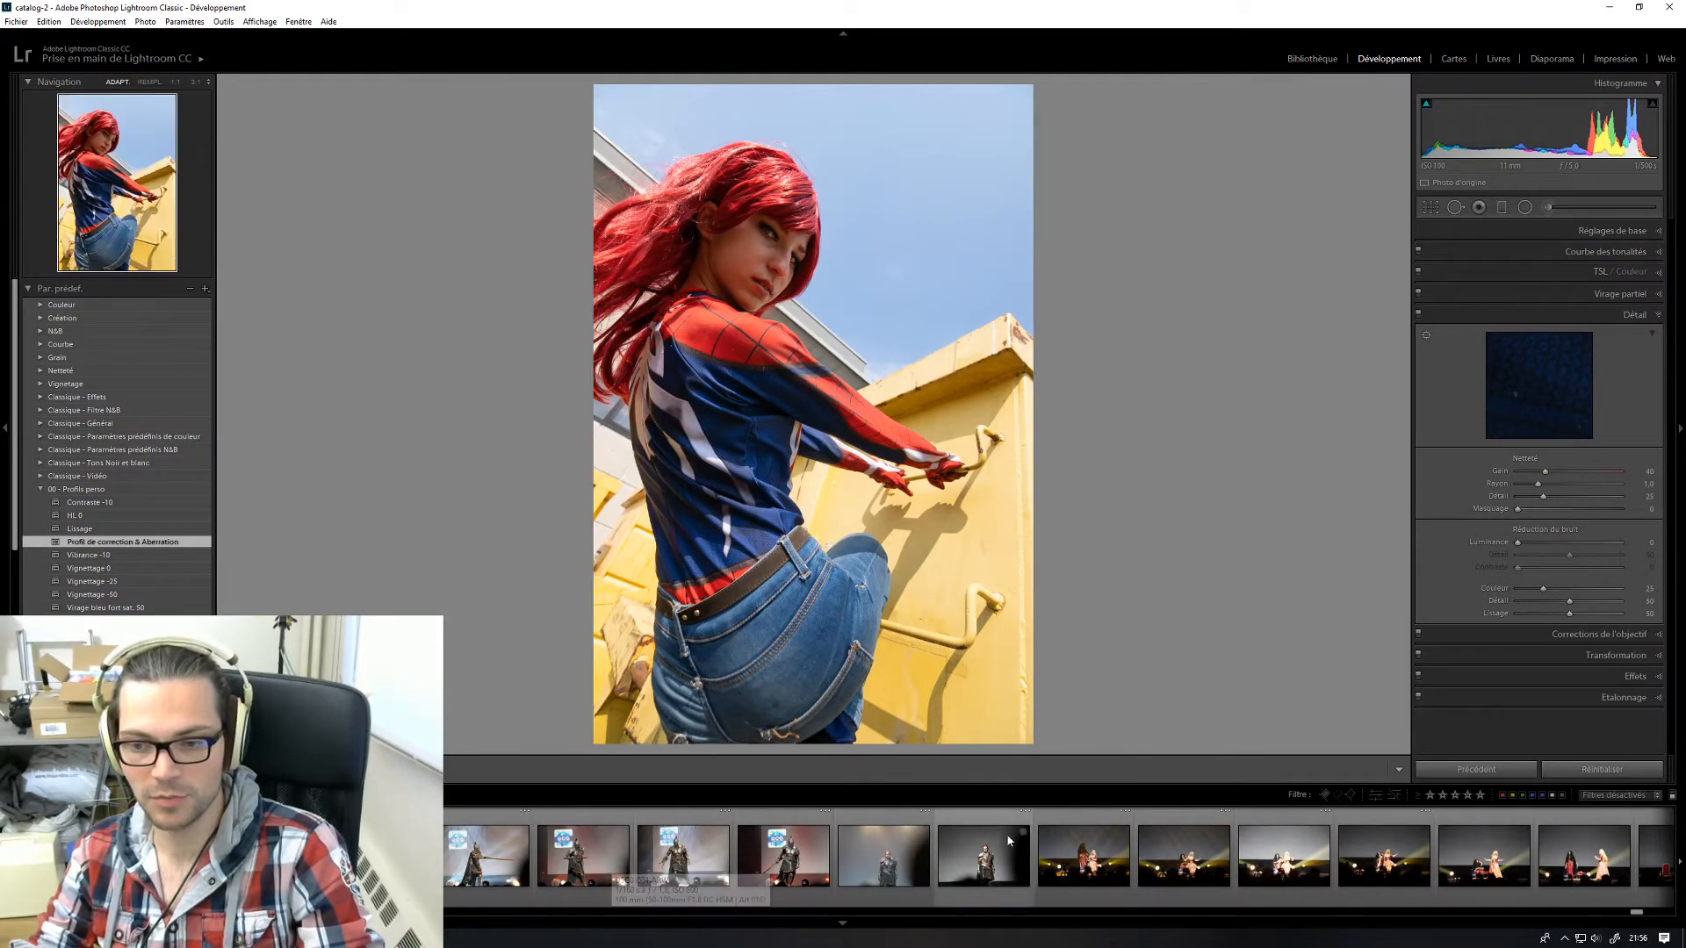
{"action": "scroll", "coordinate": [1100, 859], "scroll_direction": "up", "scroll_amount": 6}
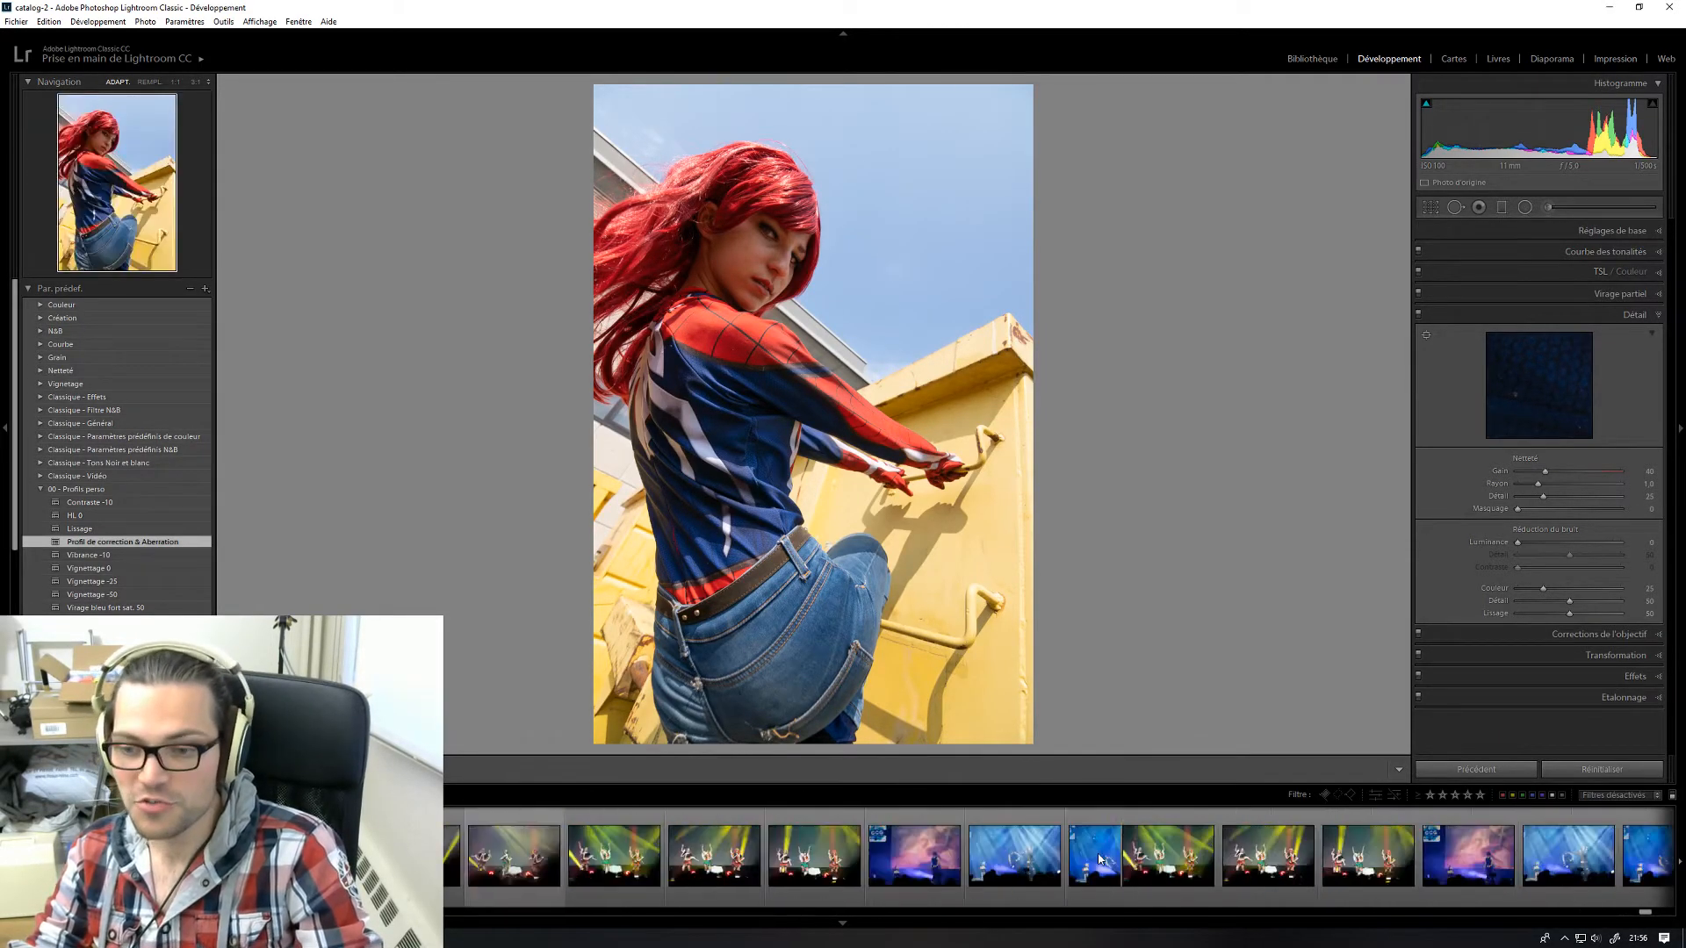
{"action": "scroll", "coordinate": [1098, 859], "scroll_direction": "down", "scroll_amount": 6}
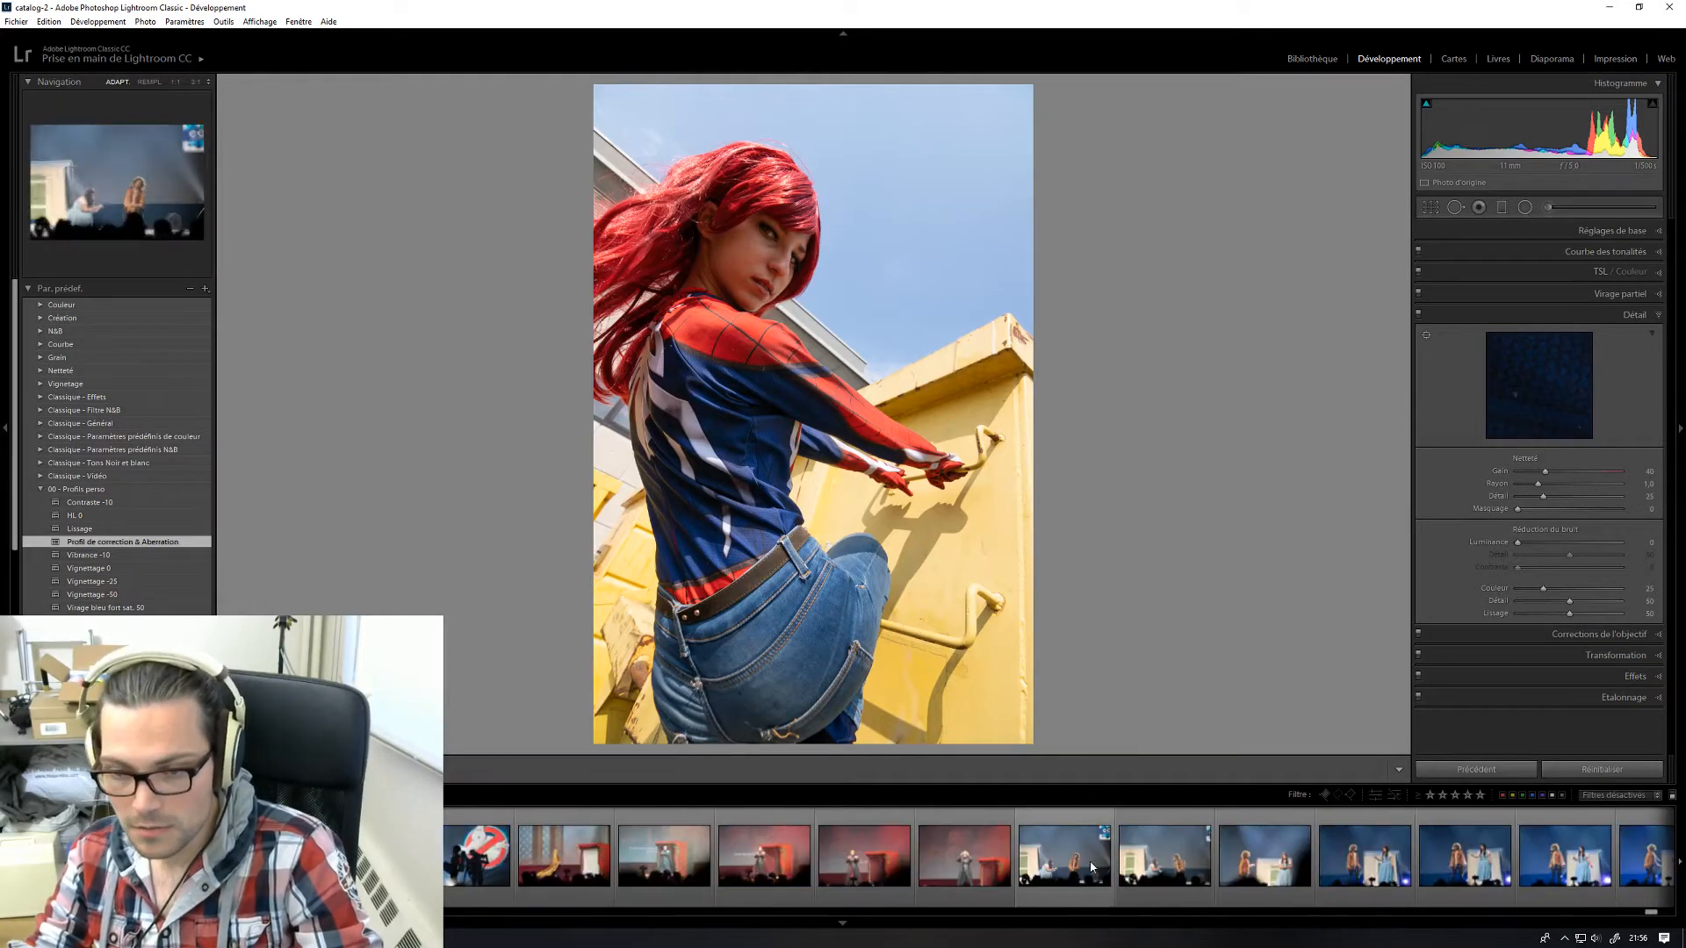
{"action": "scroll", "coordinate": [825, 848], "scroll_direction": "down", "scroll_amount": 4}
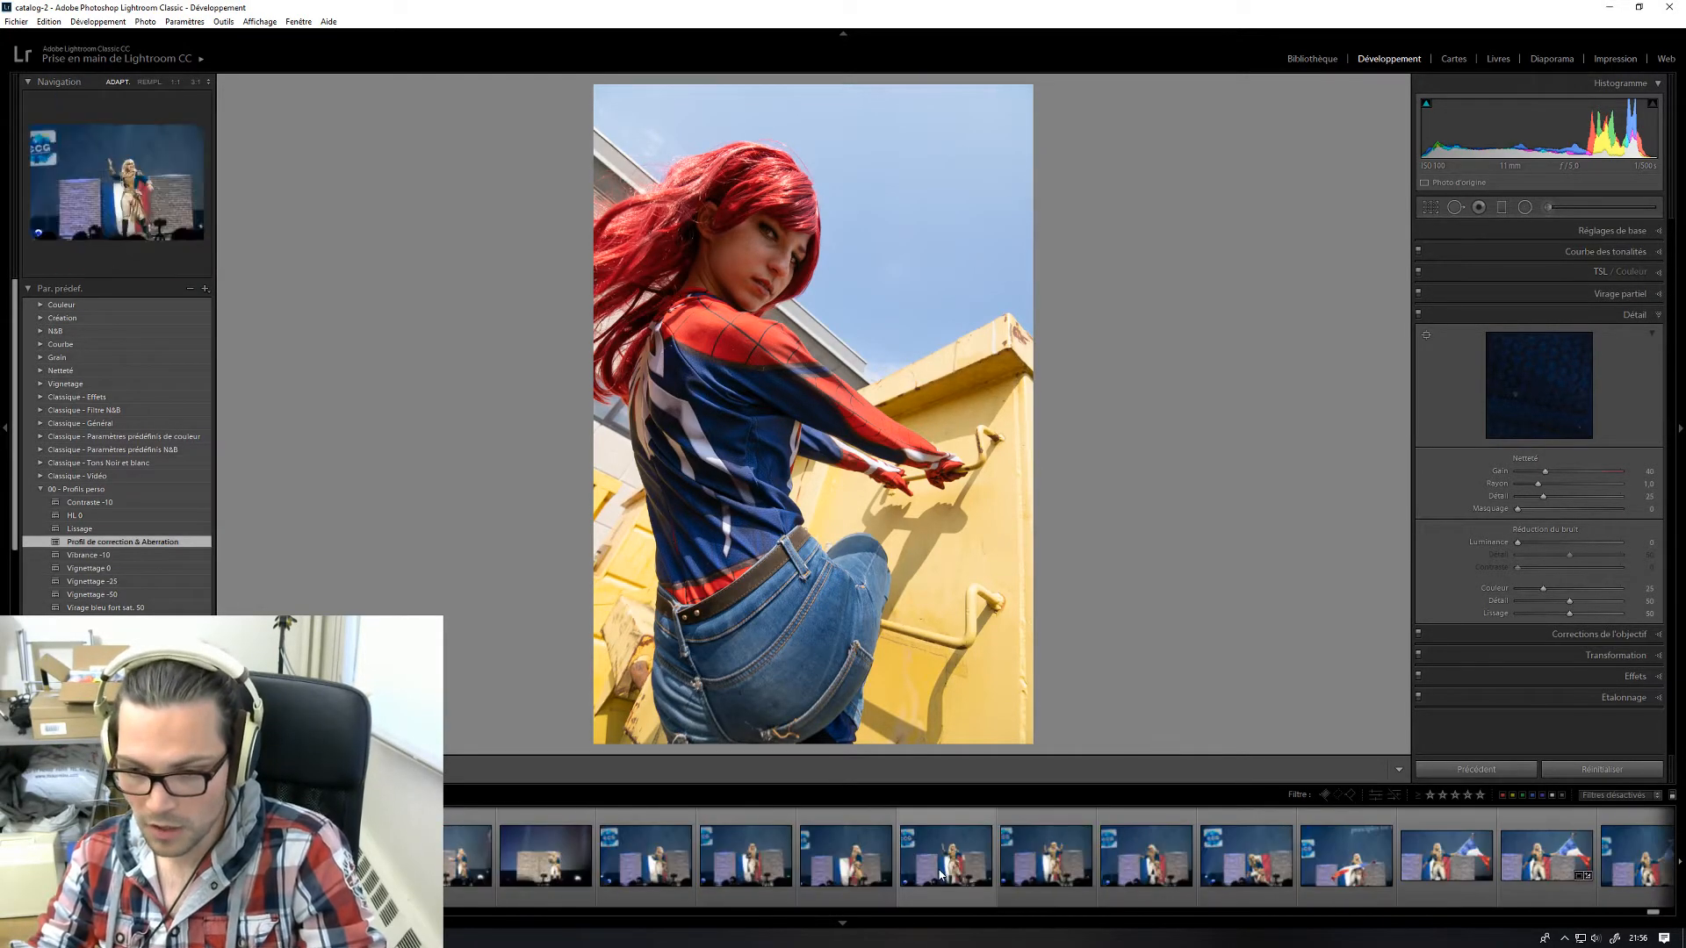
{"action": "scroll", "coordinate": [939, 875], "scroll_direction": "up", "scroll_amount": 6}
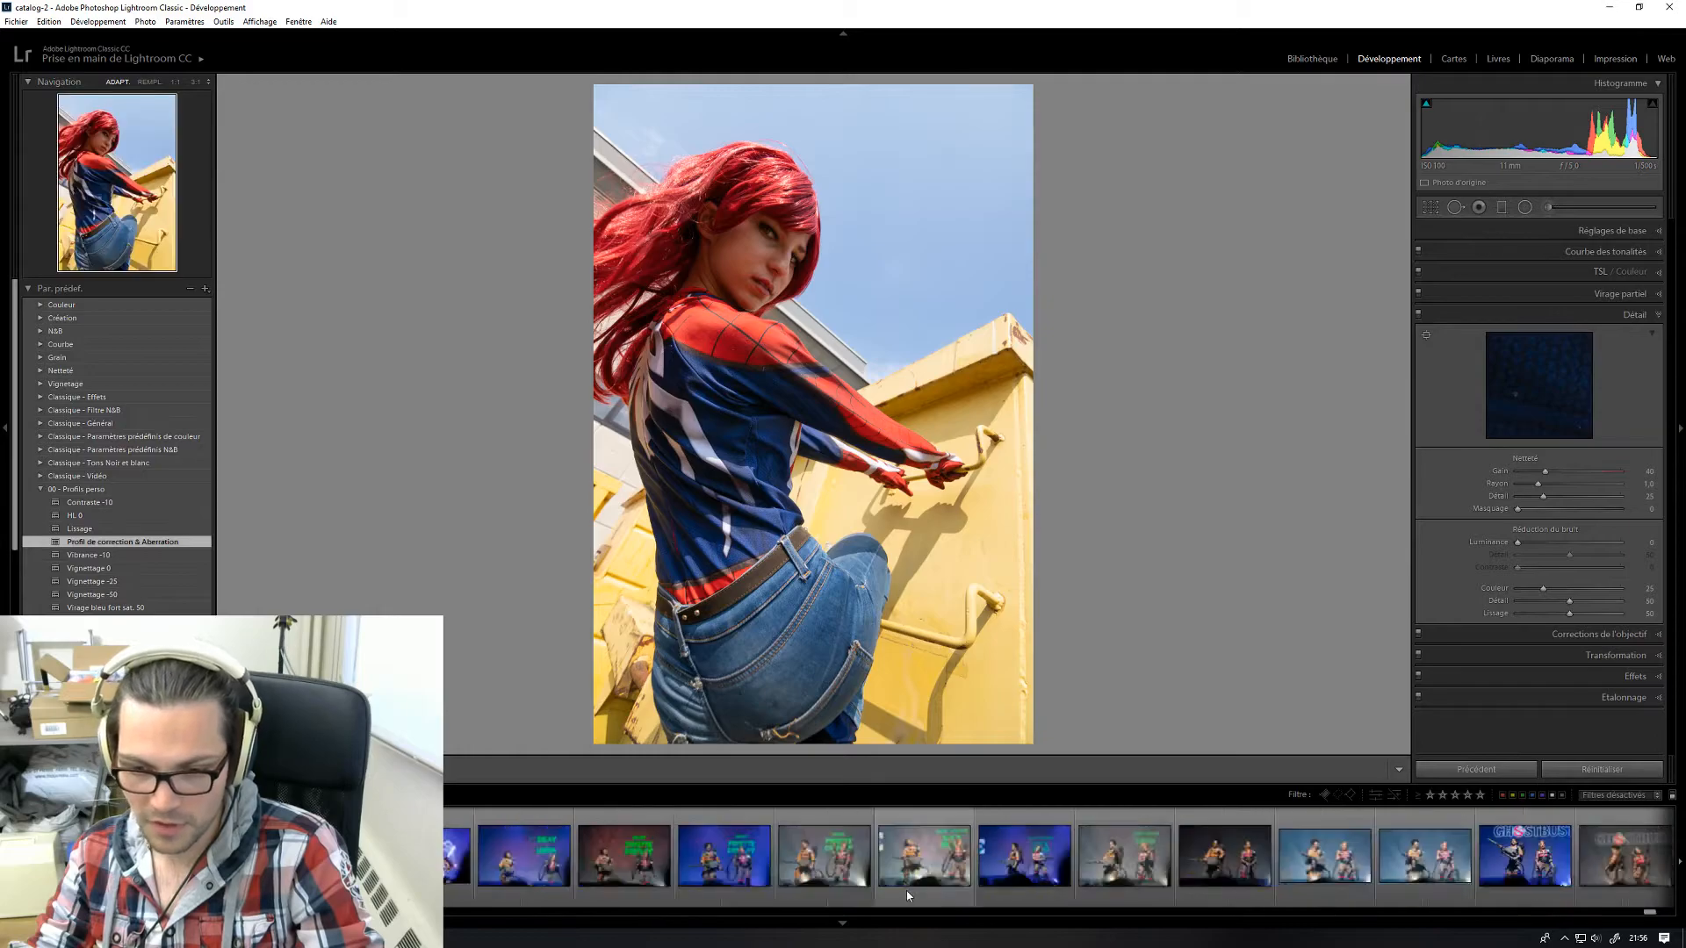
{"action": "scroll", "coordinate": [736, 890], "scroll_direction": "up", "scroll_amount": 8}
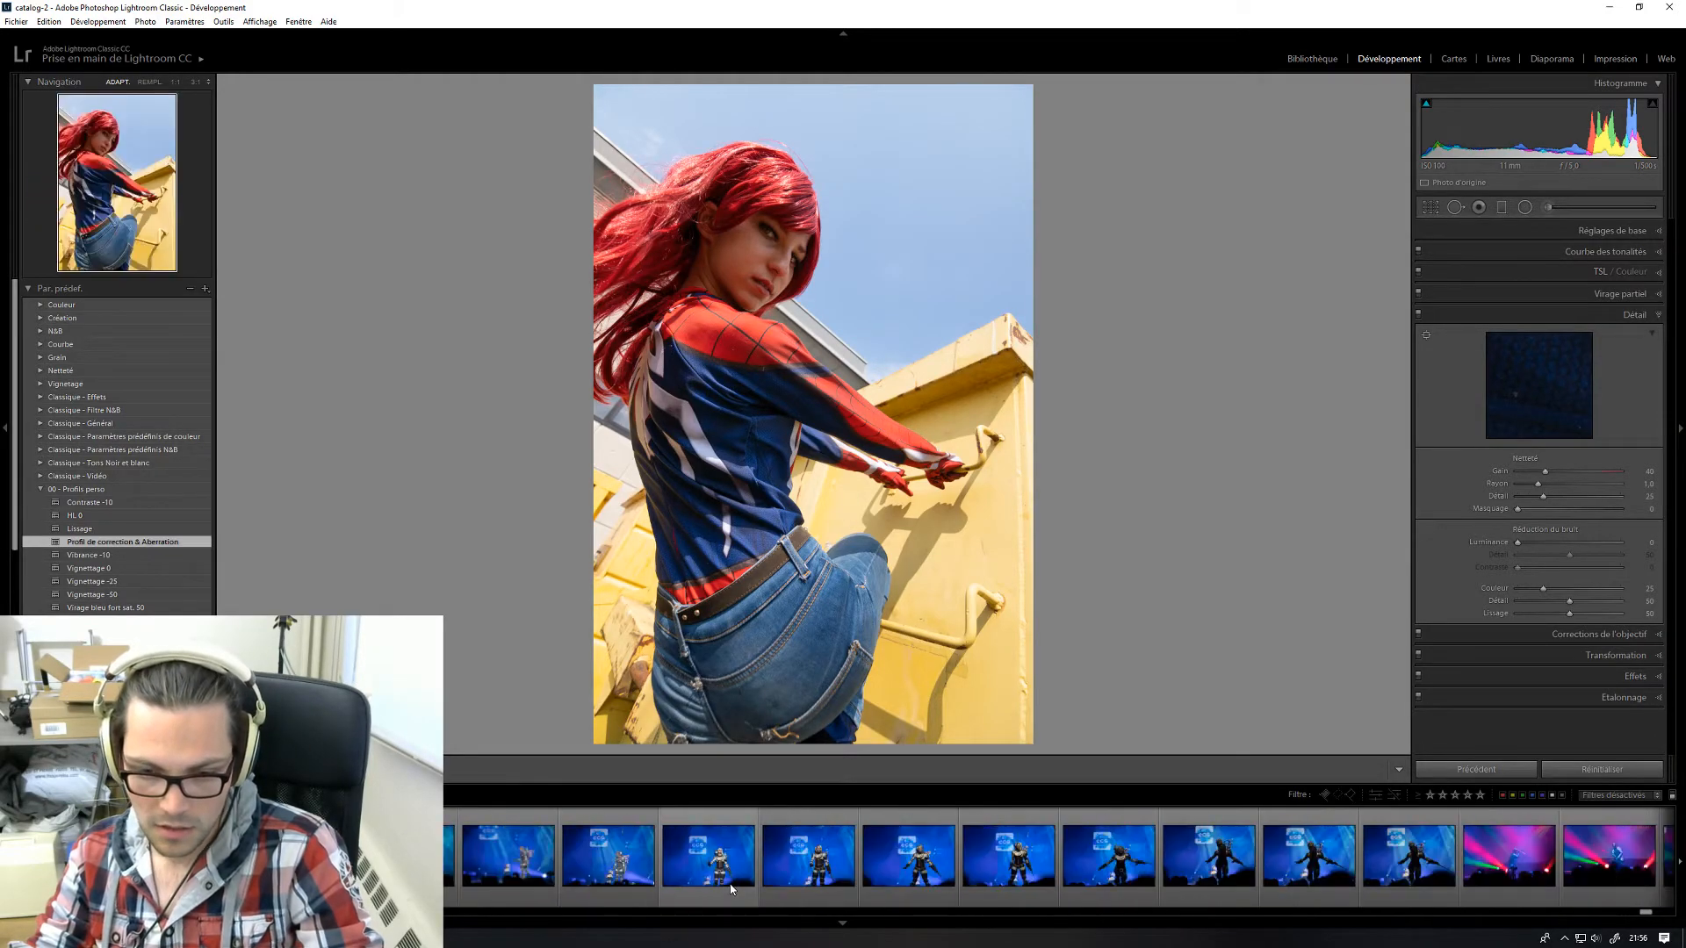
{"action": "scroll", "coordinate": [647, 850], "scroll_direction": "up", "scroll_amount": 8}
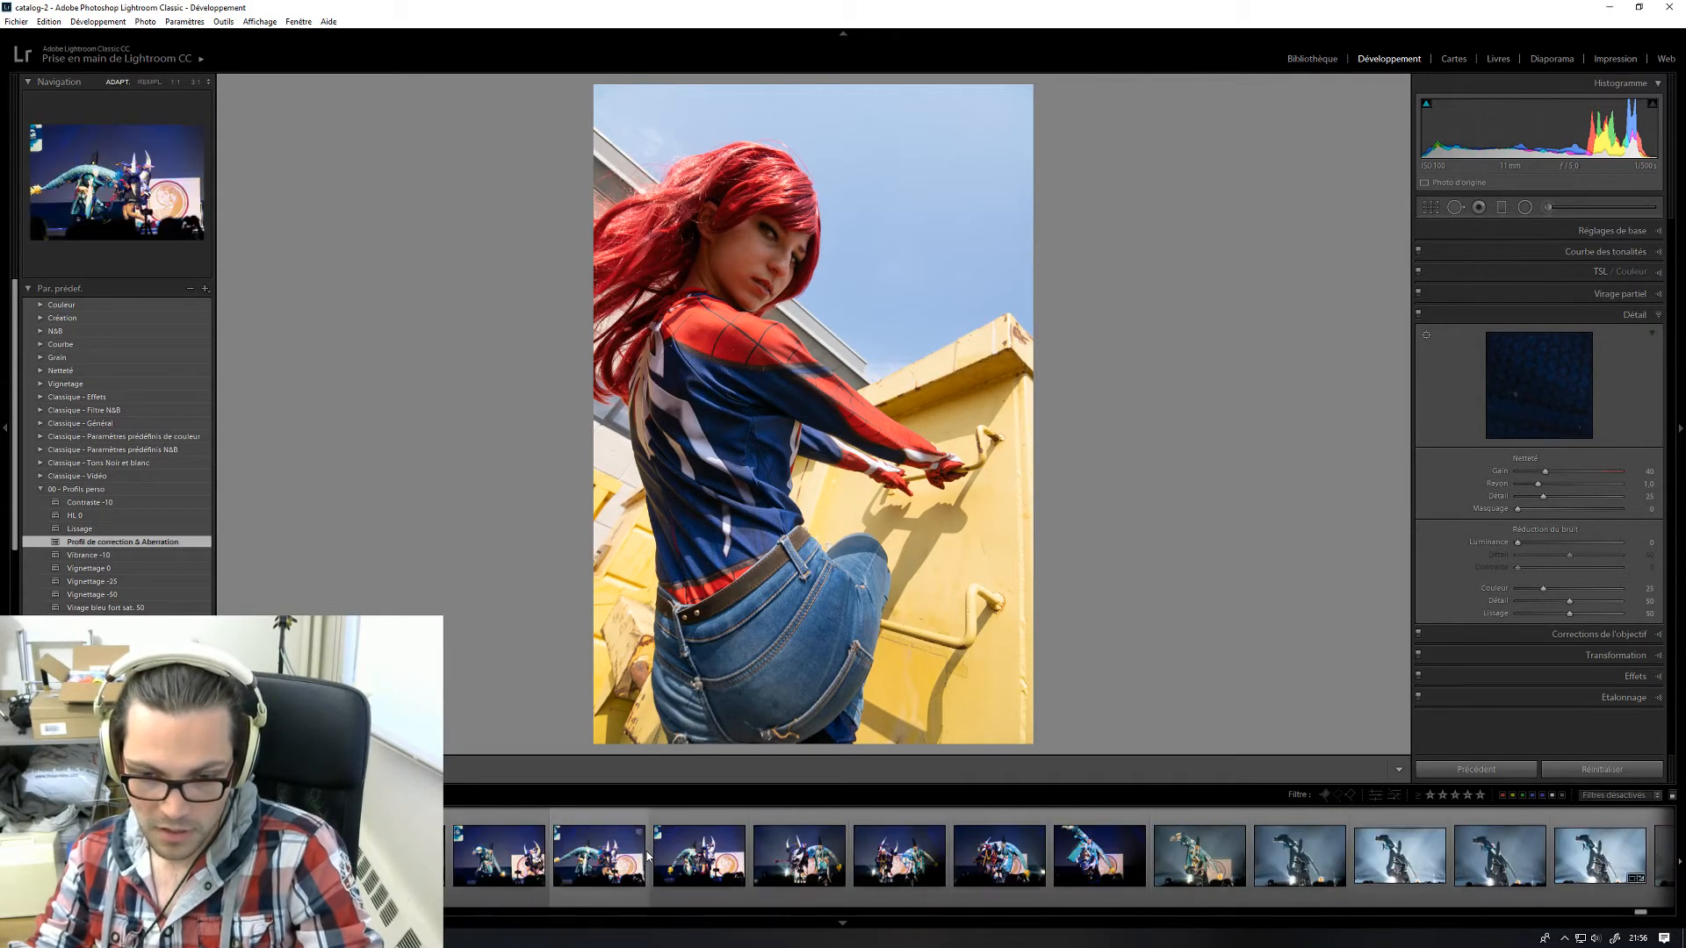
{"action": "scroll", "coordinate": [647, 873], "scroll_direction": "up", "scroll_amount": 8}
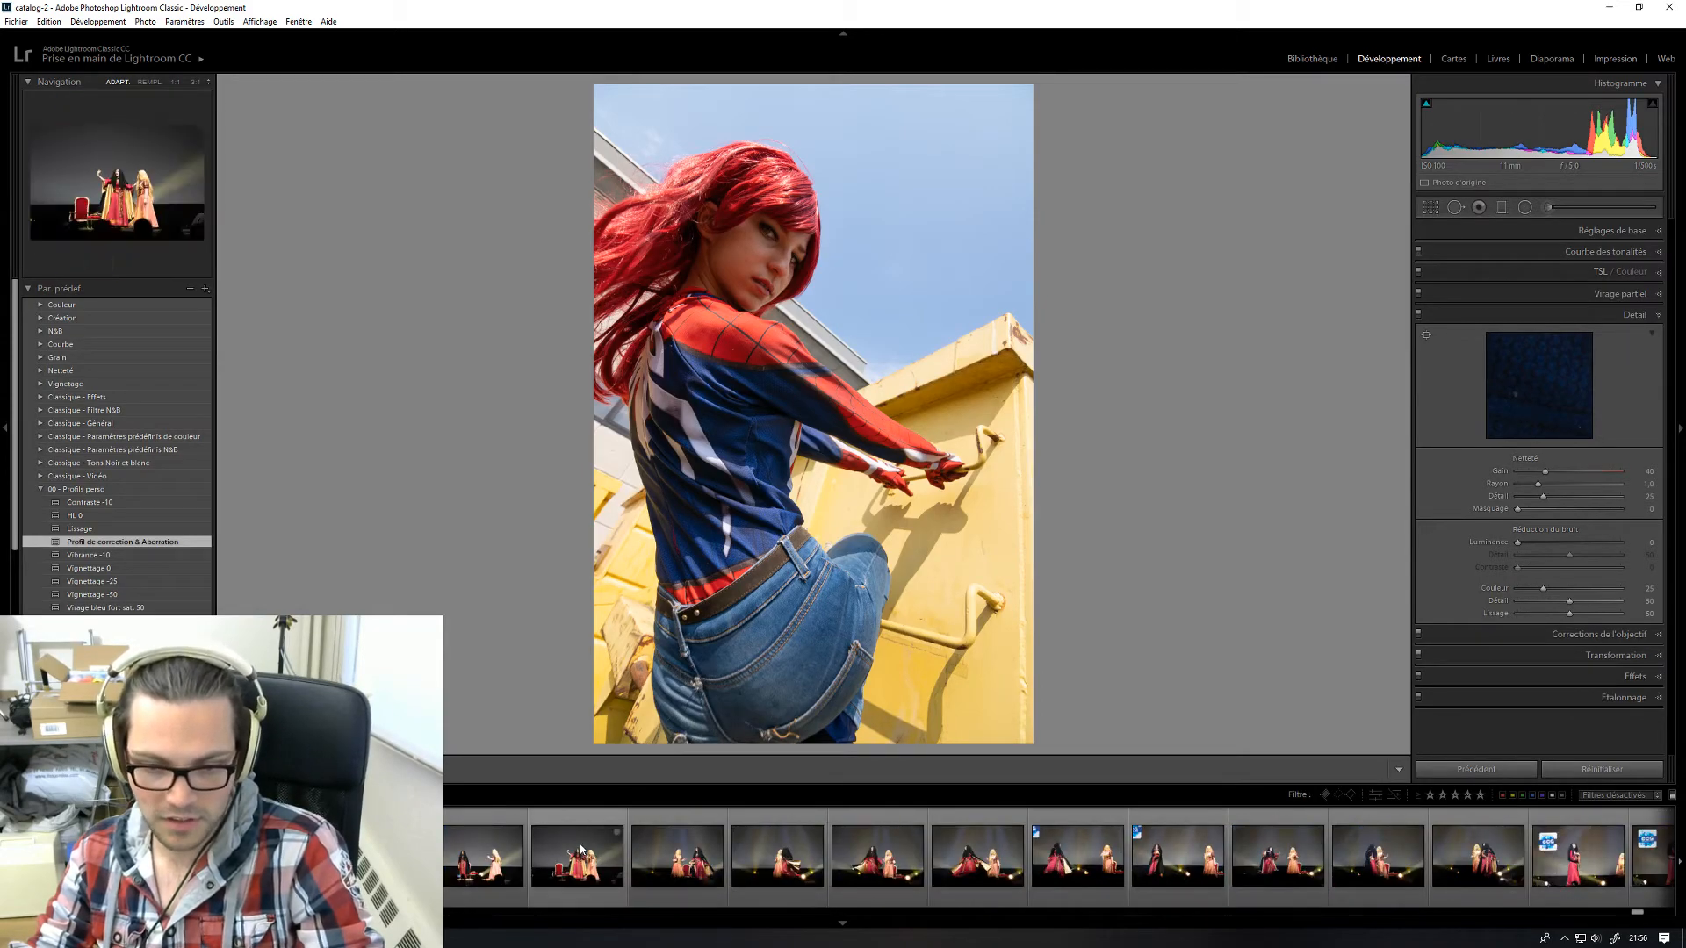
{"action": "scroll", "coordinate": [659, 865], "scroll_direction": "down", "scroll_amount": 8}
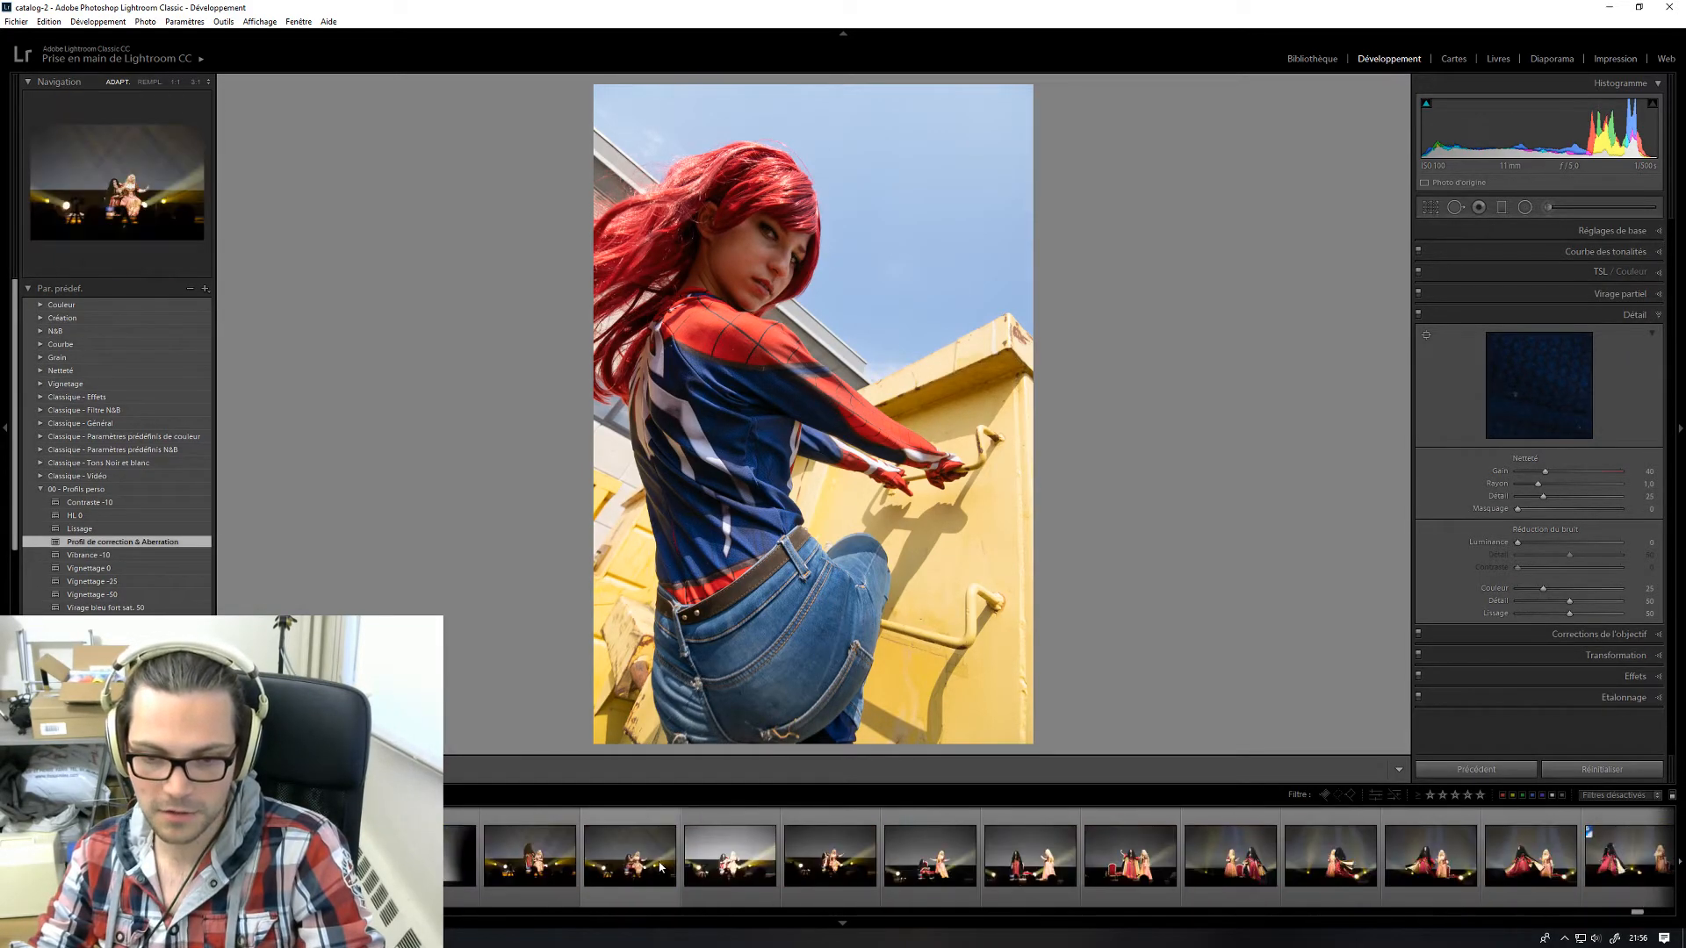
{"action": "scroll", "coordinate": [658, 864], "scroll_direction": "down", "scroll_amount": 8}
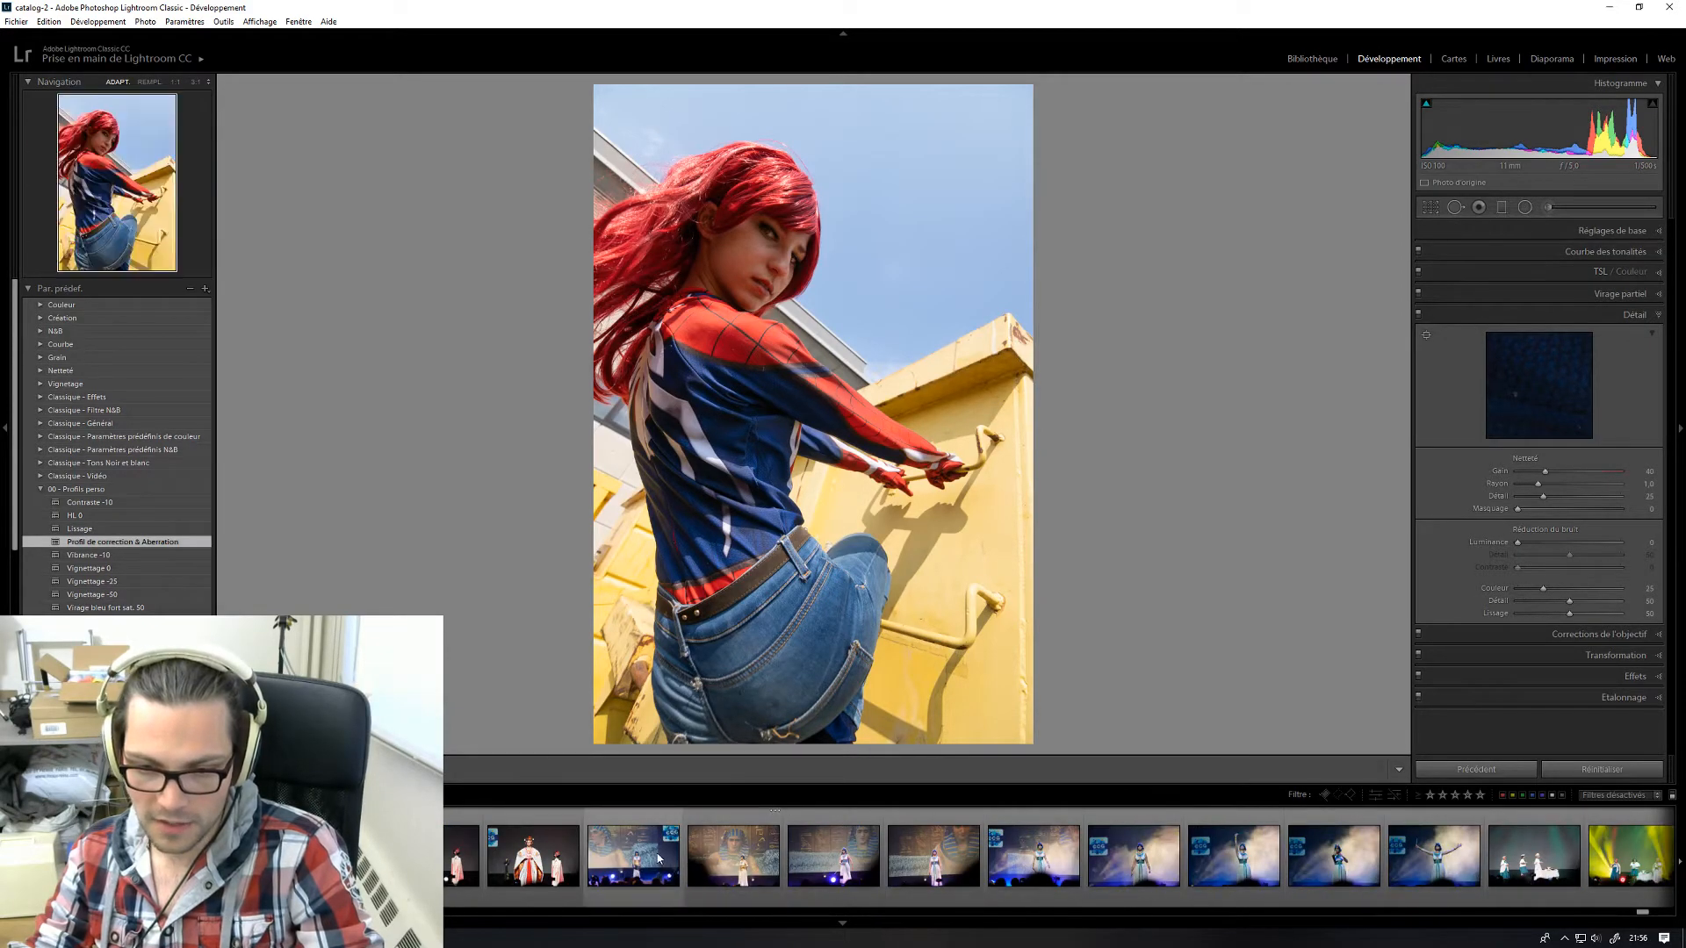
- View the Egyptian-costume stage photos one by one, checking the performer's sharpness up close and comparing the poses and framing
{"action": "left_click", "coordinate": [658, 865]}
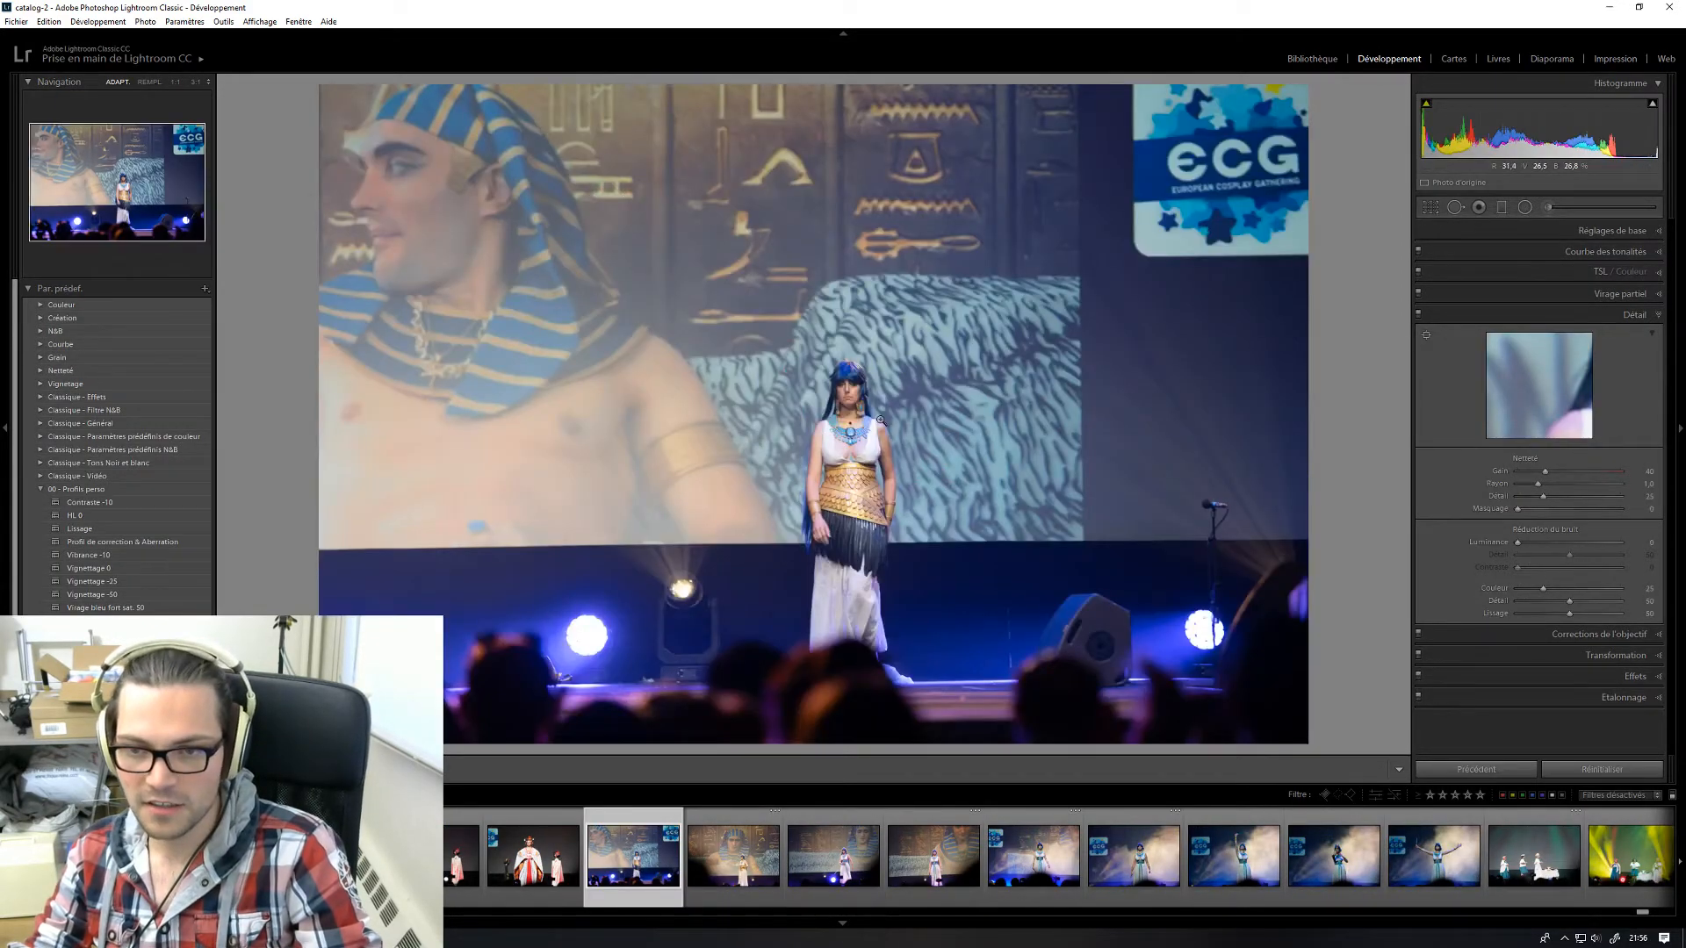
{"action": "left_click", "coordinate": [872, 426]}
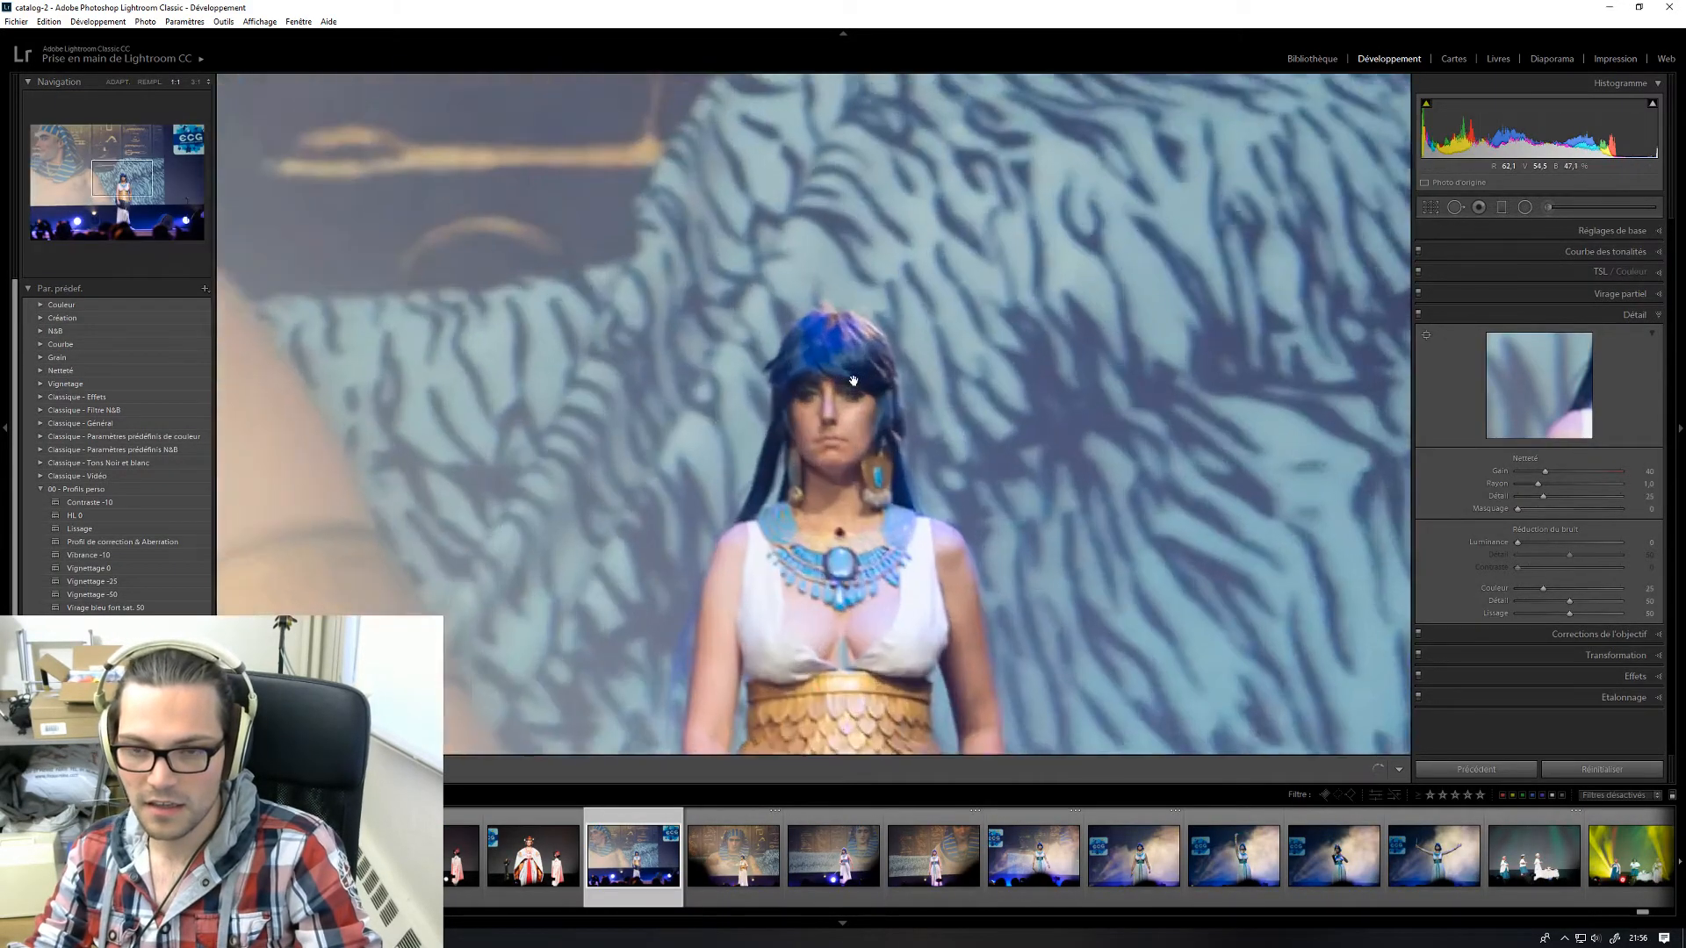
{"action": "left_click", "coordinate": [874, 427]}
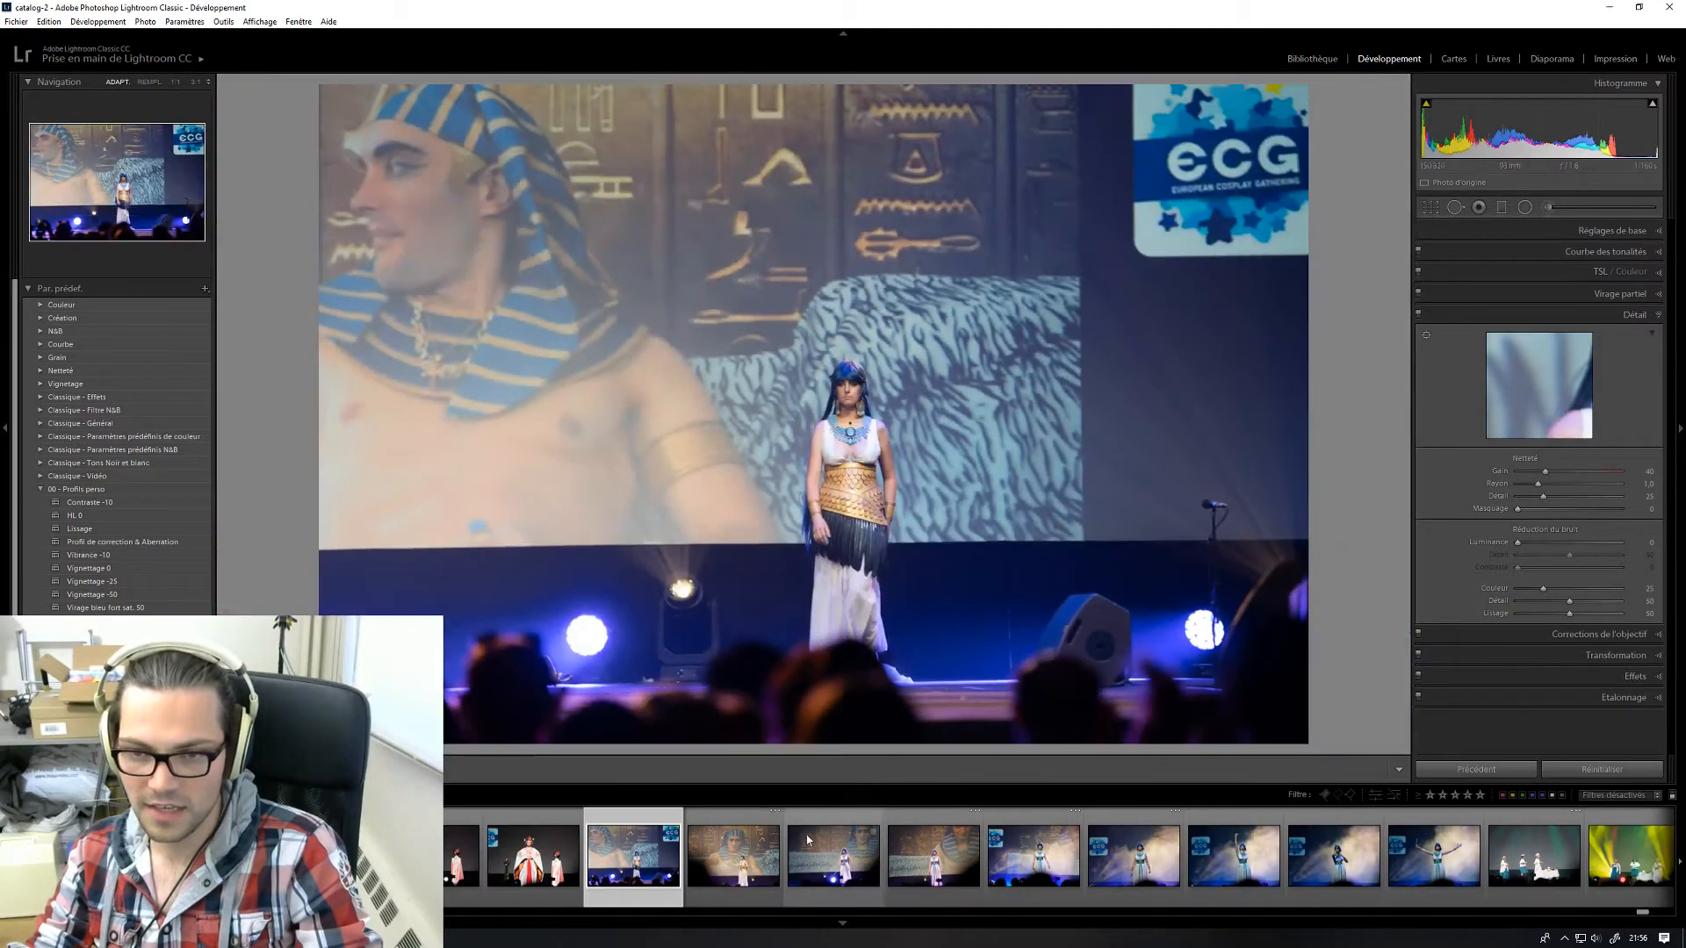
{"action": "left_click", "coordinate": [742, 875]}
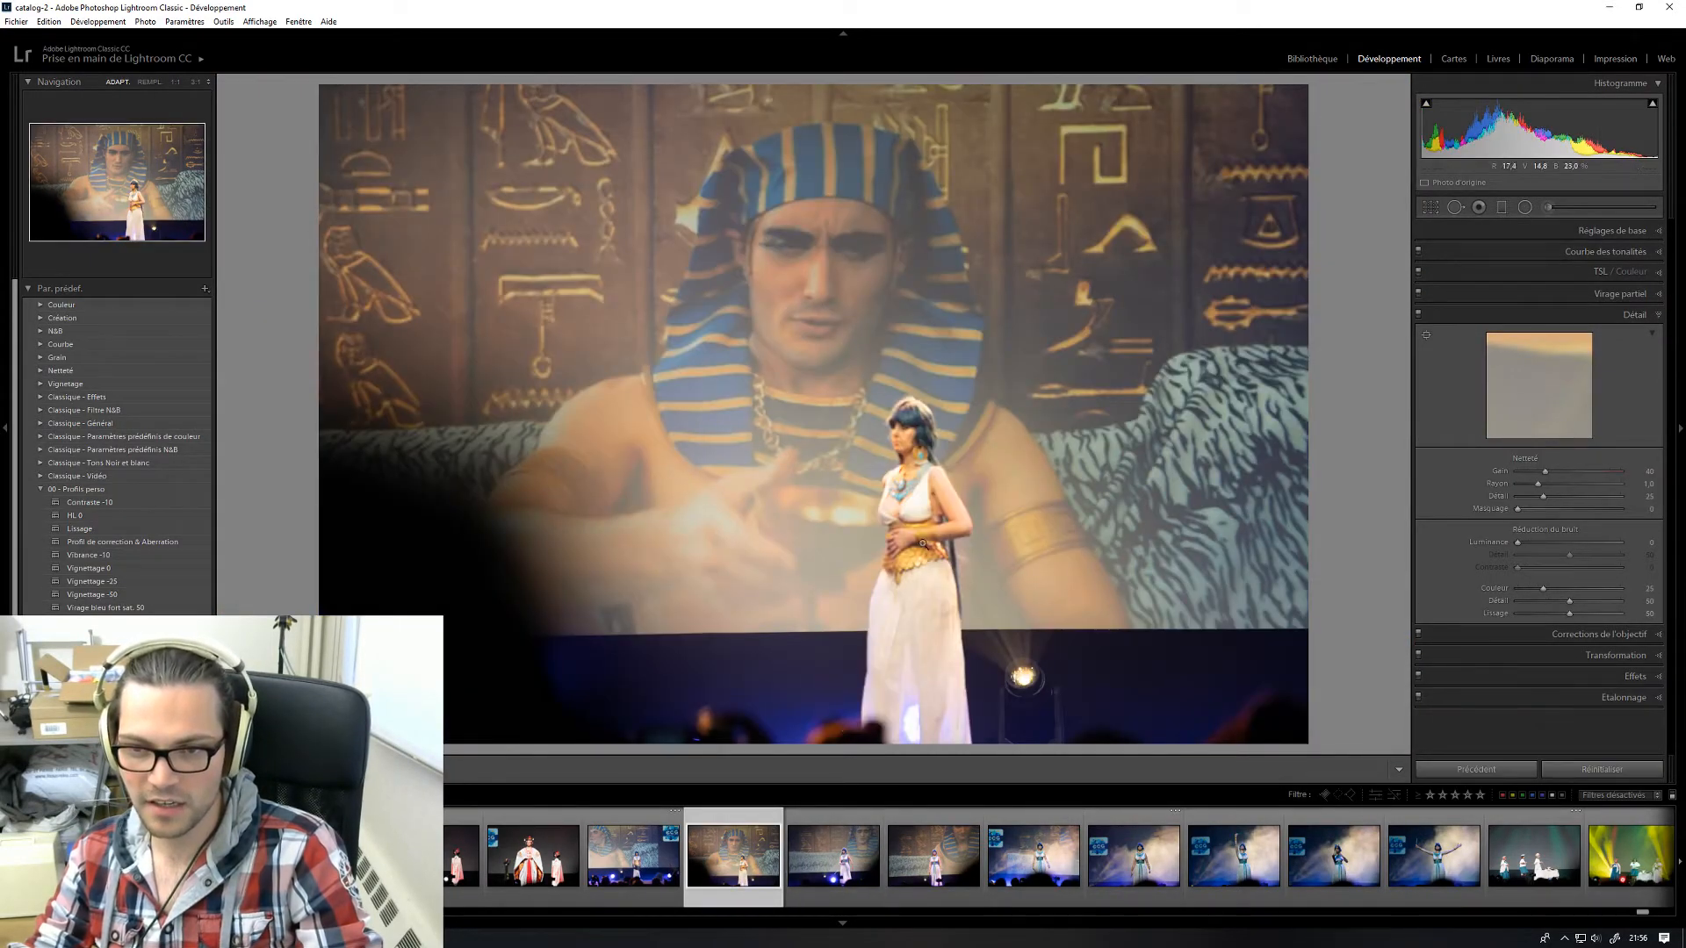
{"action": "left_click", "coordinate": [834, 864]}
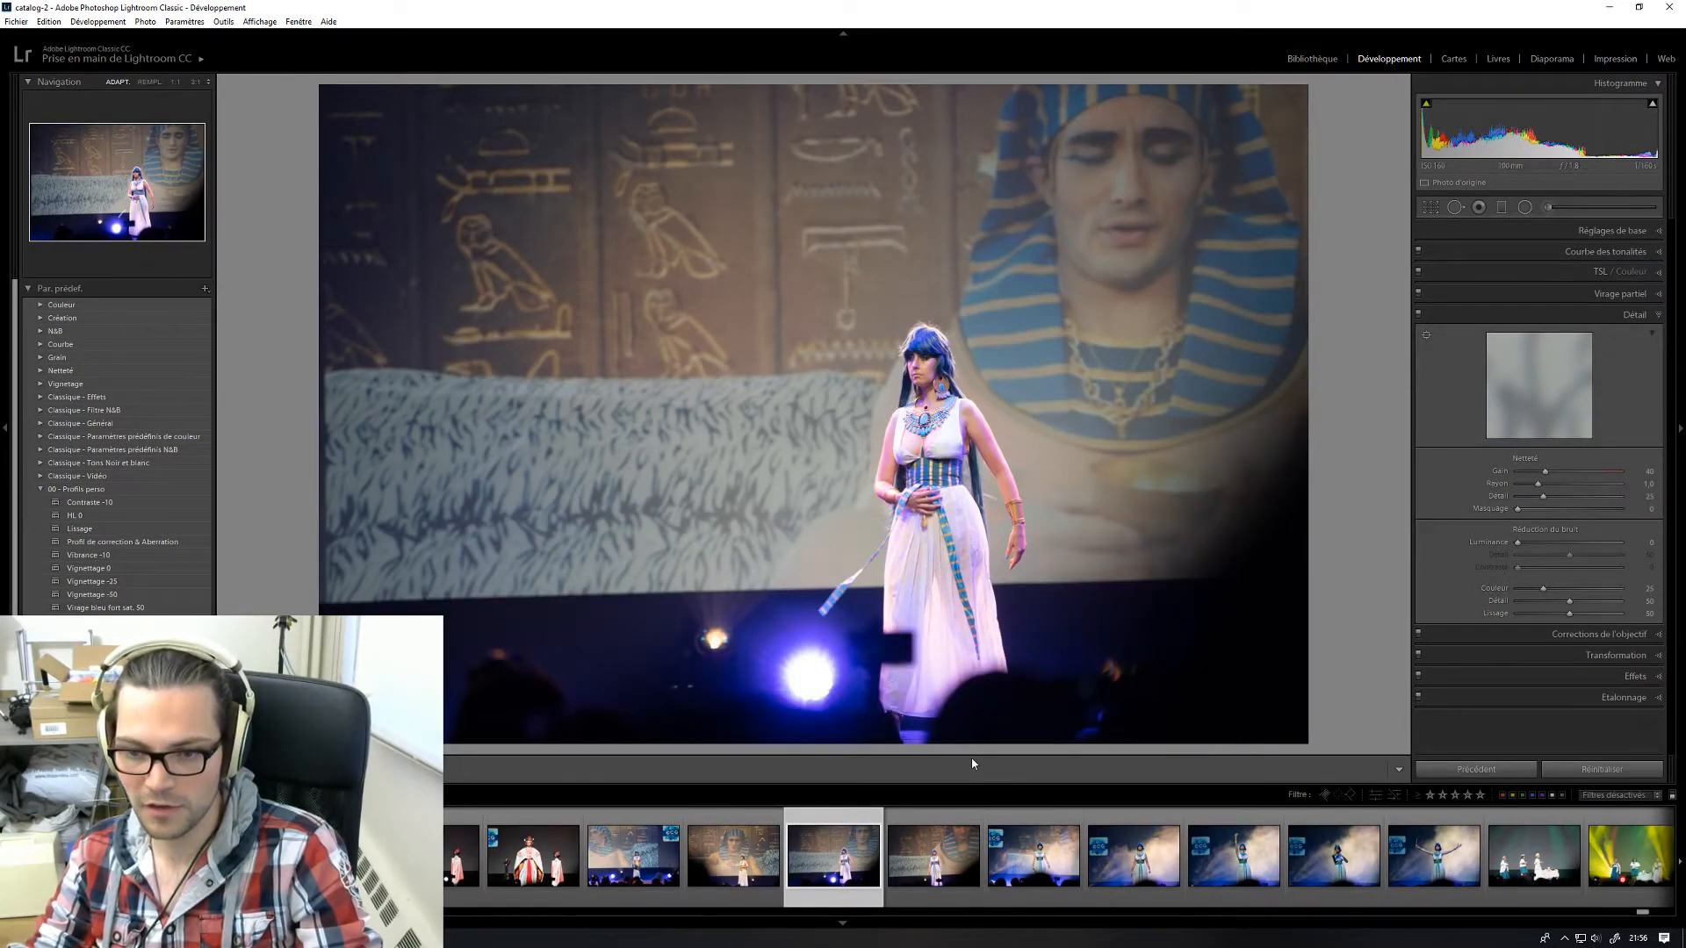
{"action": "left_click", "coordinate": [933, 865]}
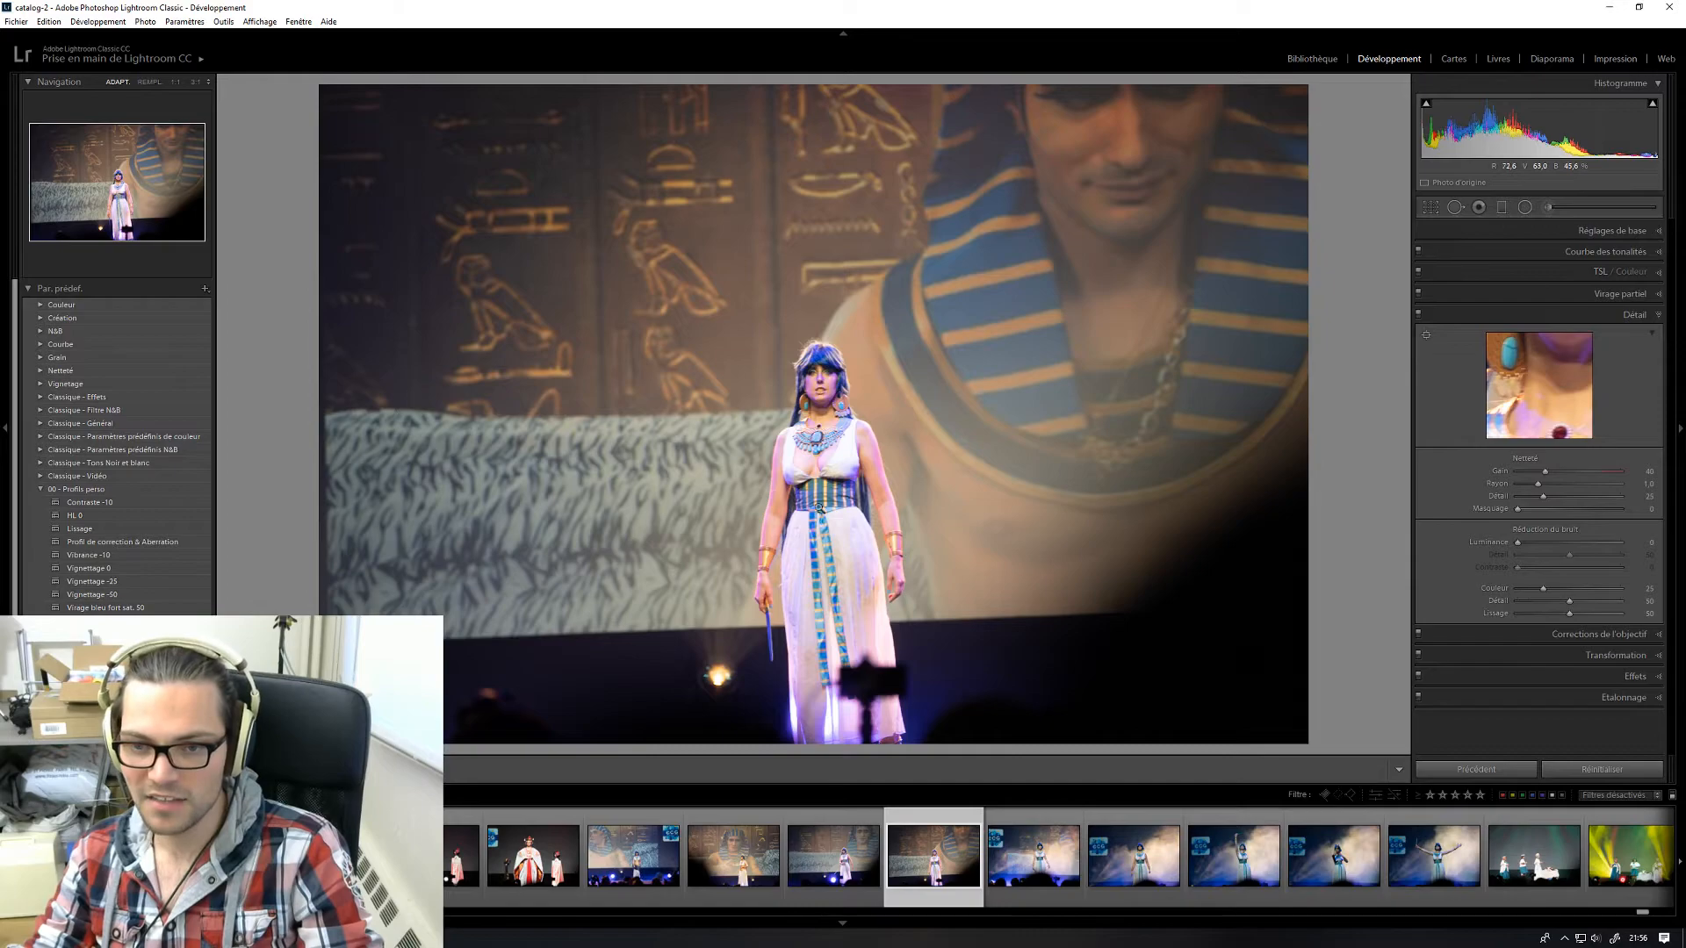
{"action": "left_click", "coordinate": [1033, 869]}
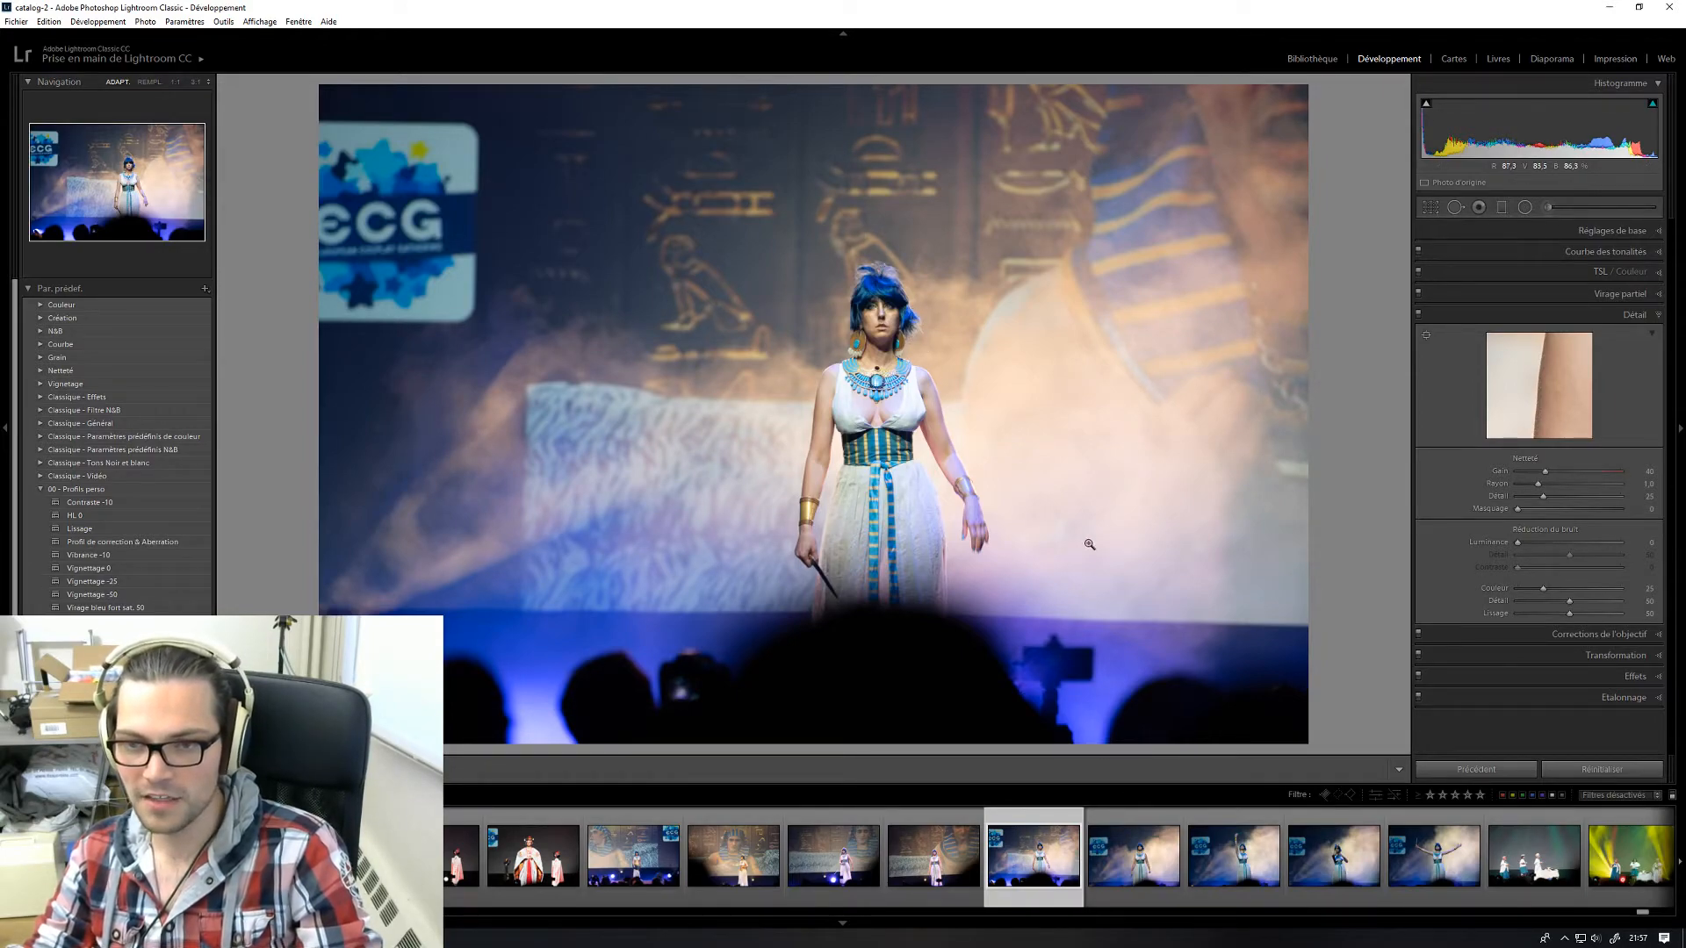
{"action": "left_click", "coordinate": [1257, 881]}
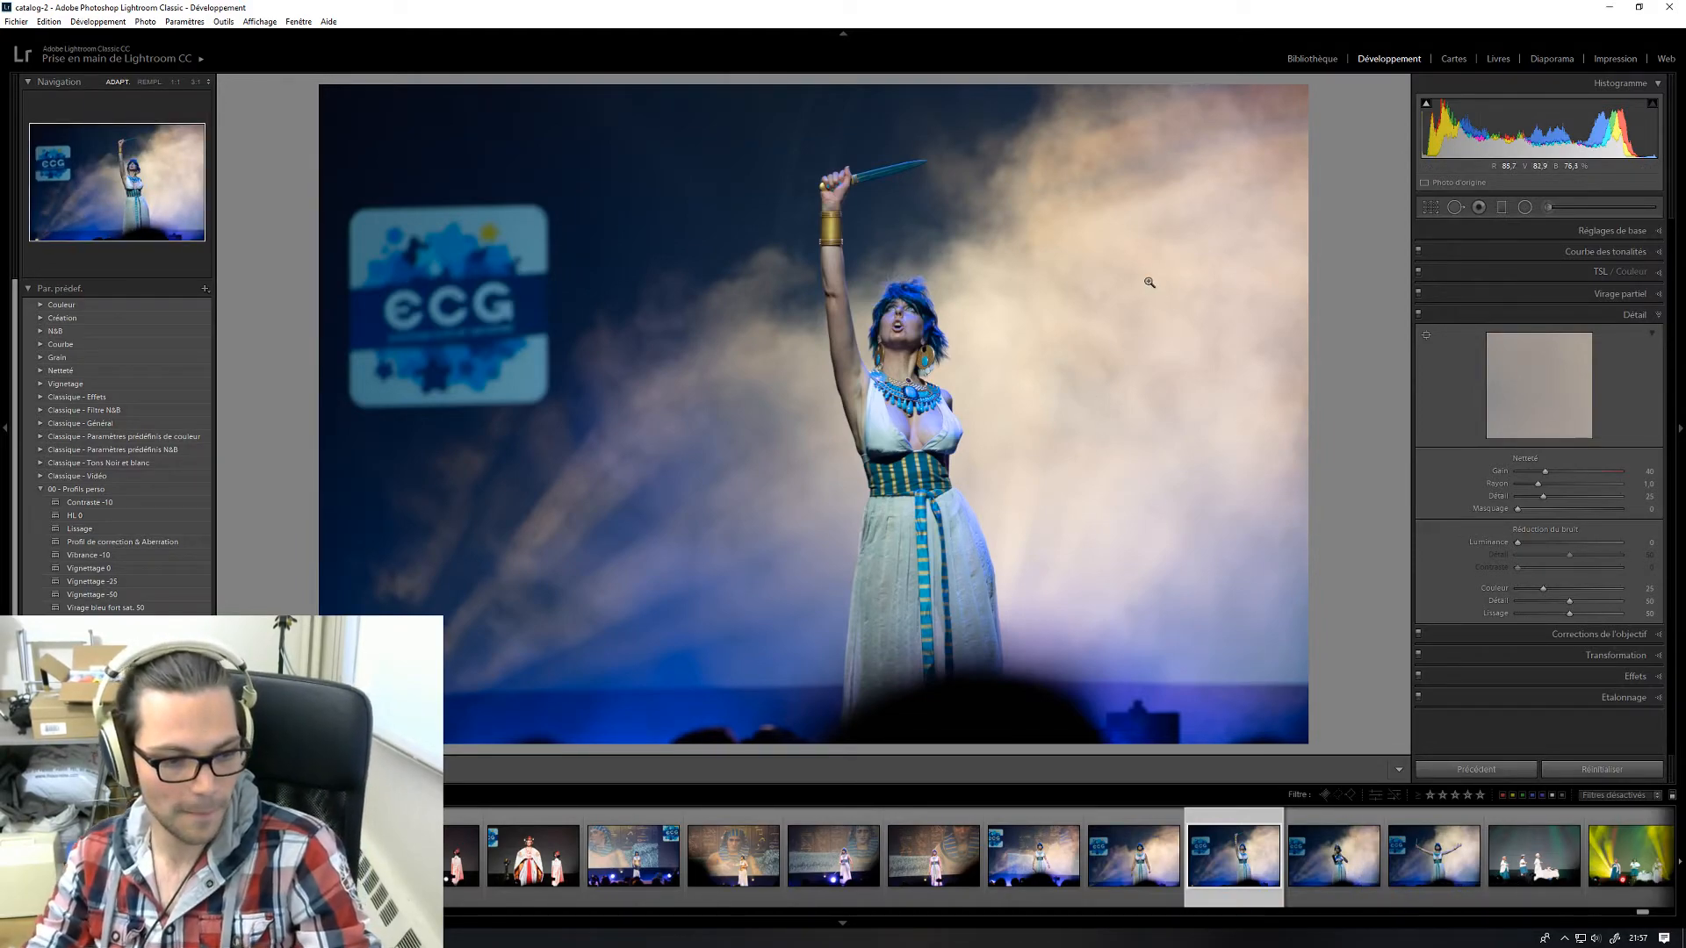
{"action": "left_click", "coordinate": [1352, 878]}
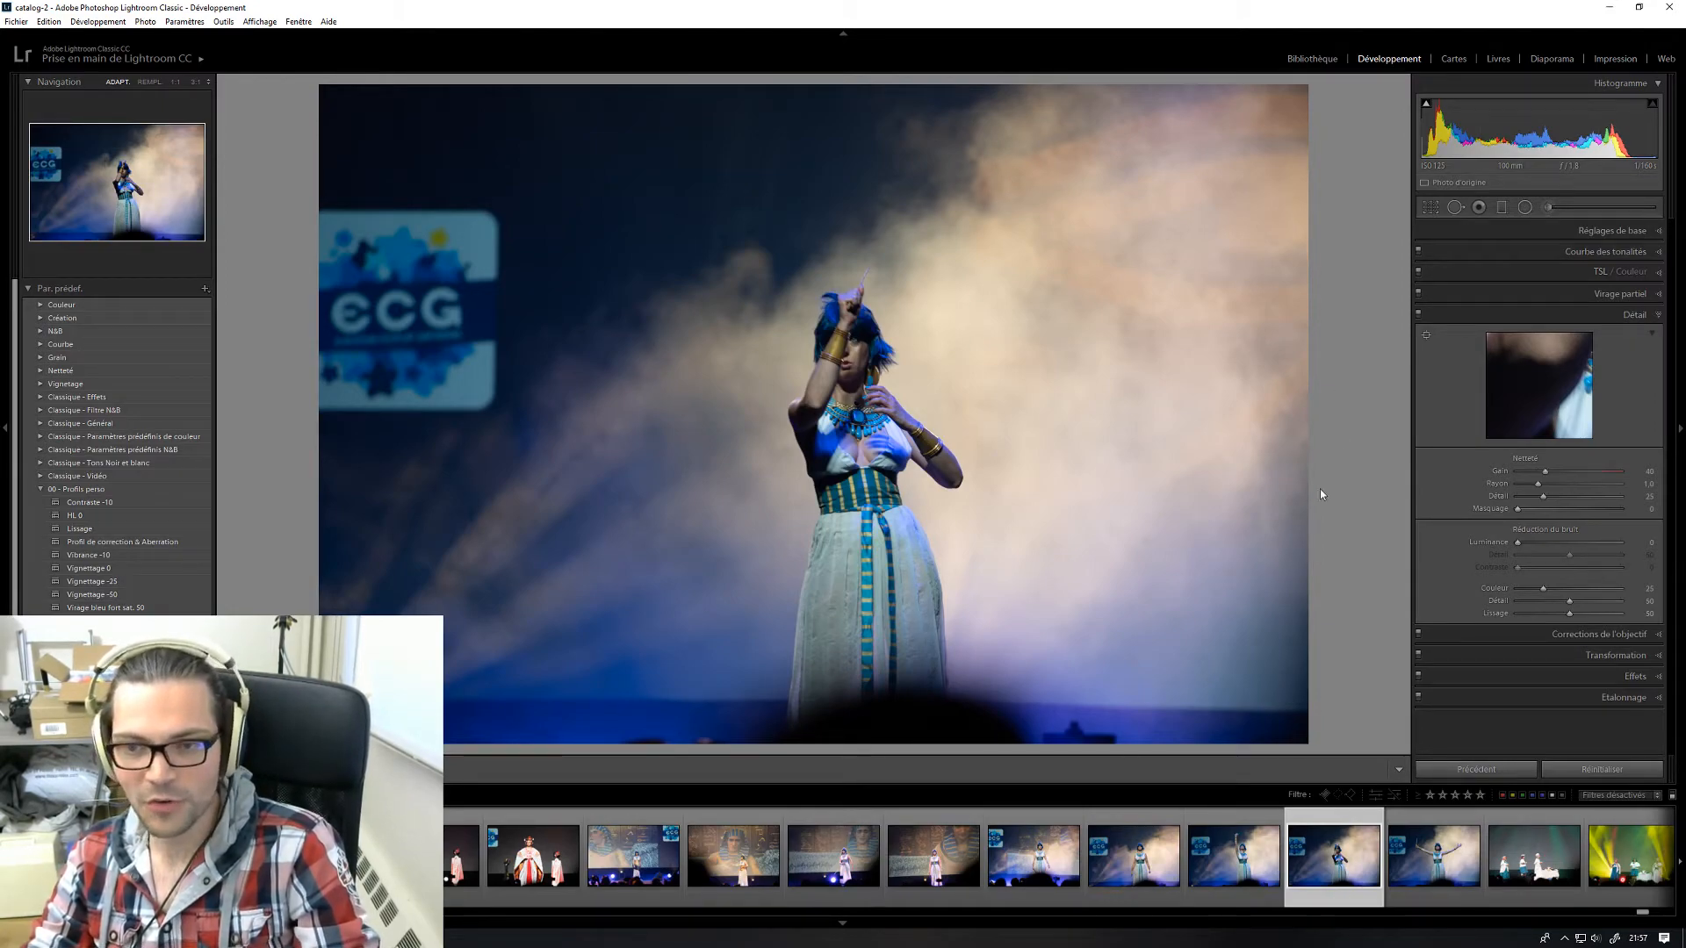
{"action": "left_click", "coordinate": [1213, 847]}
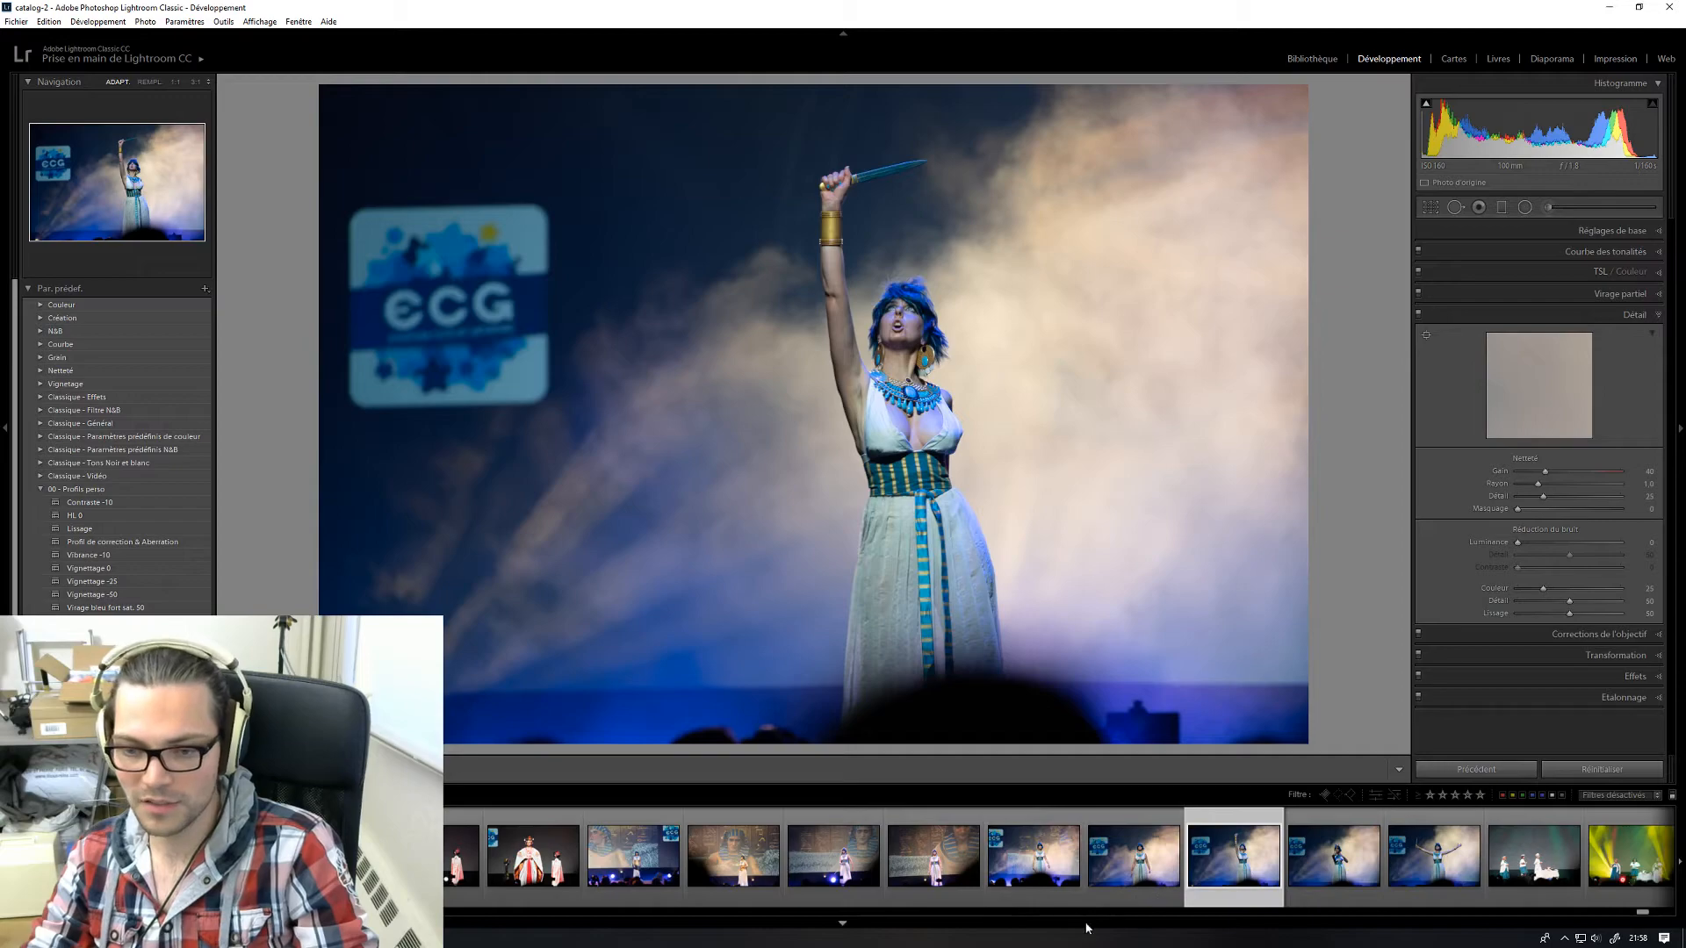
- Begin cropping the front-facing photo of the blue-haired performer with the ECG logo behind her, tightening the frame around her
{"action": "left_click", "coordinate": [1005, 873]}
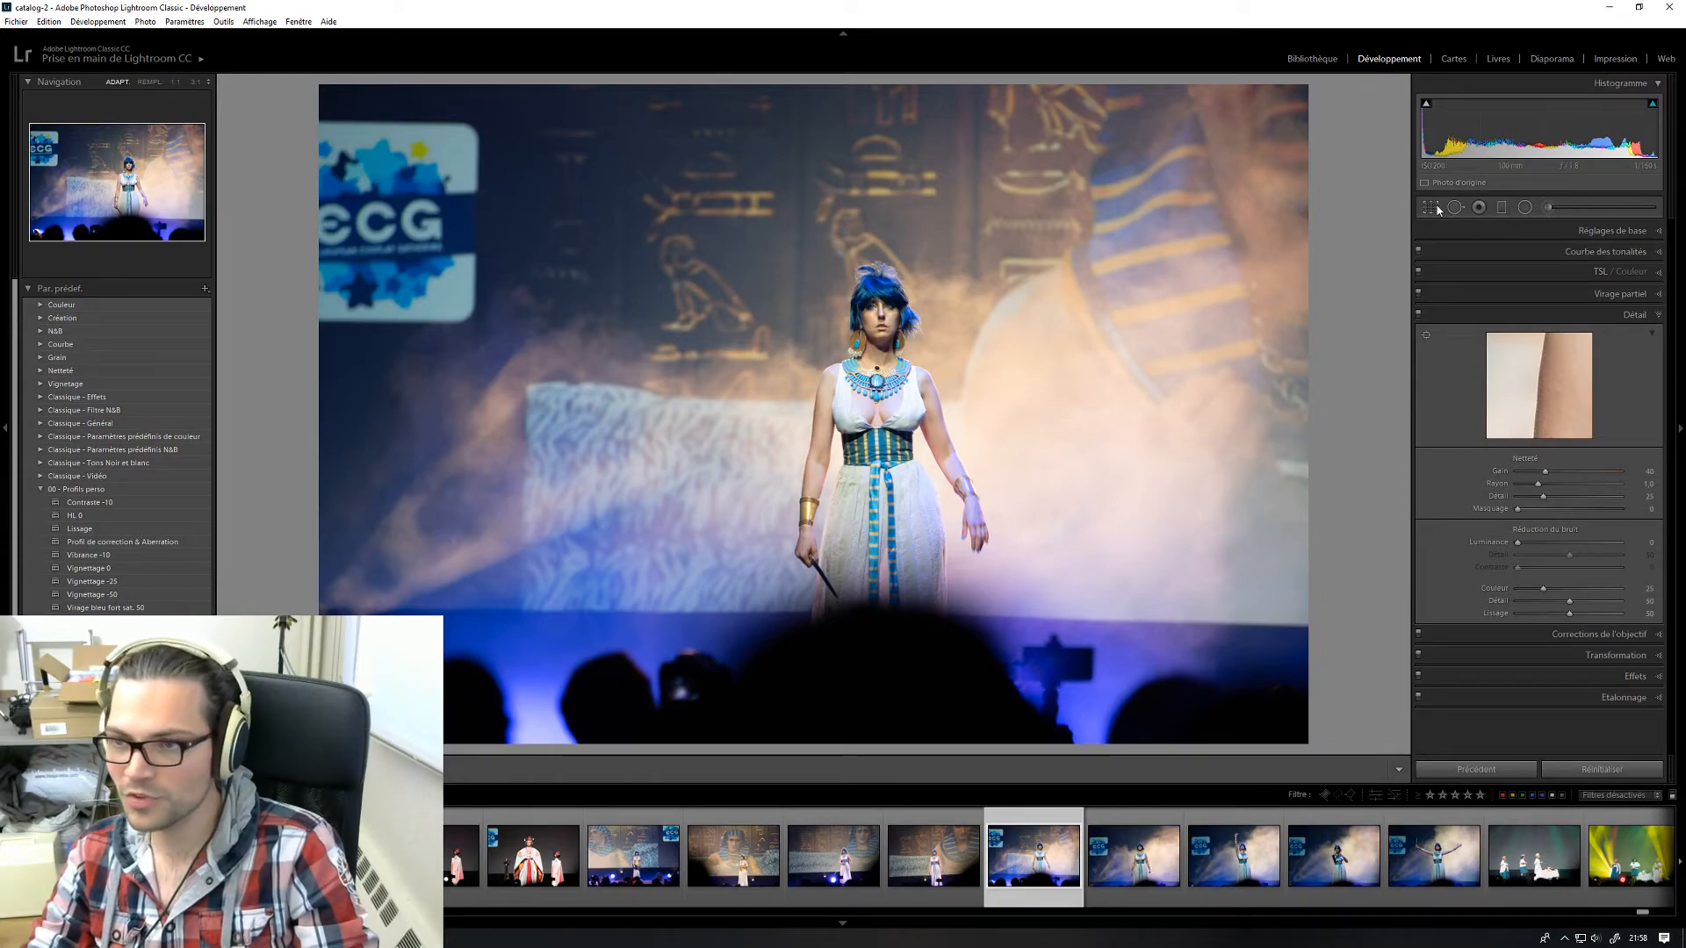
{"action": "key", "text": "r"}
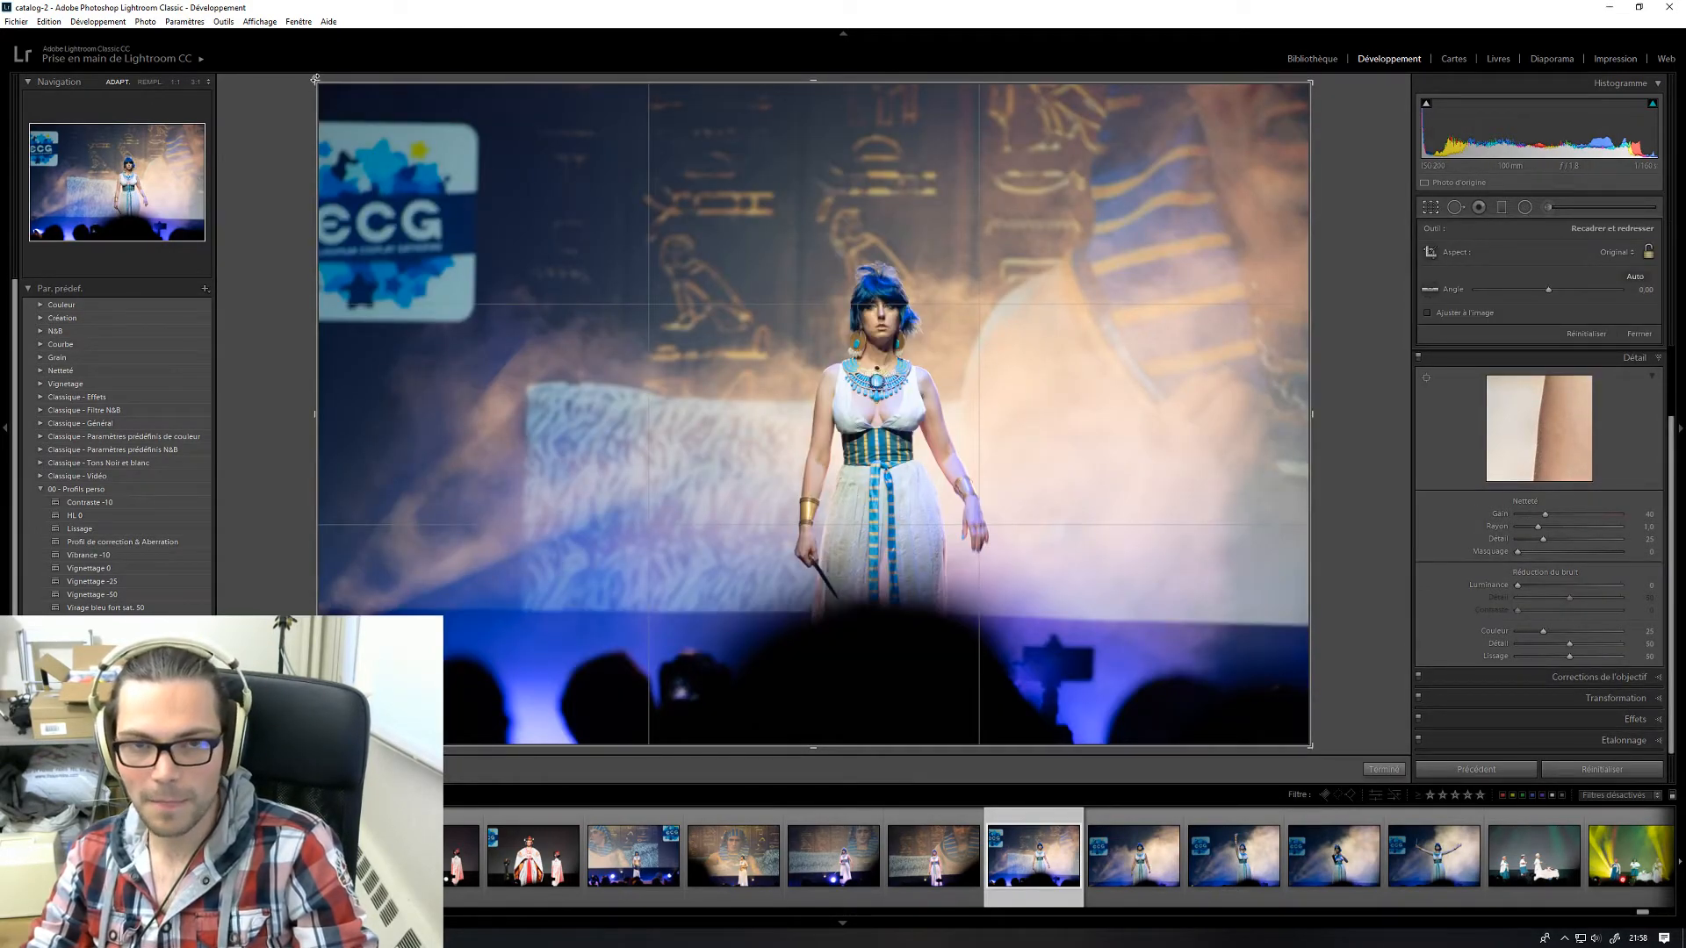
{"action": "left_click_drag", "start_coordinate": [318, 85], "coordinate": [493, 142]}
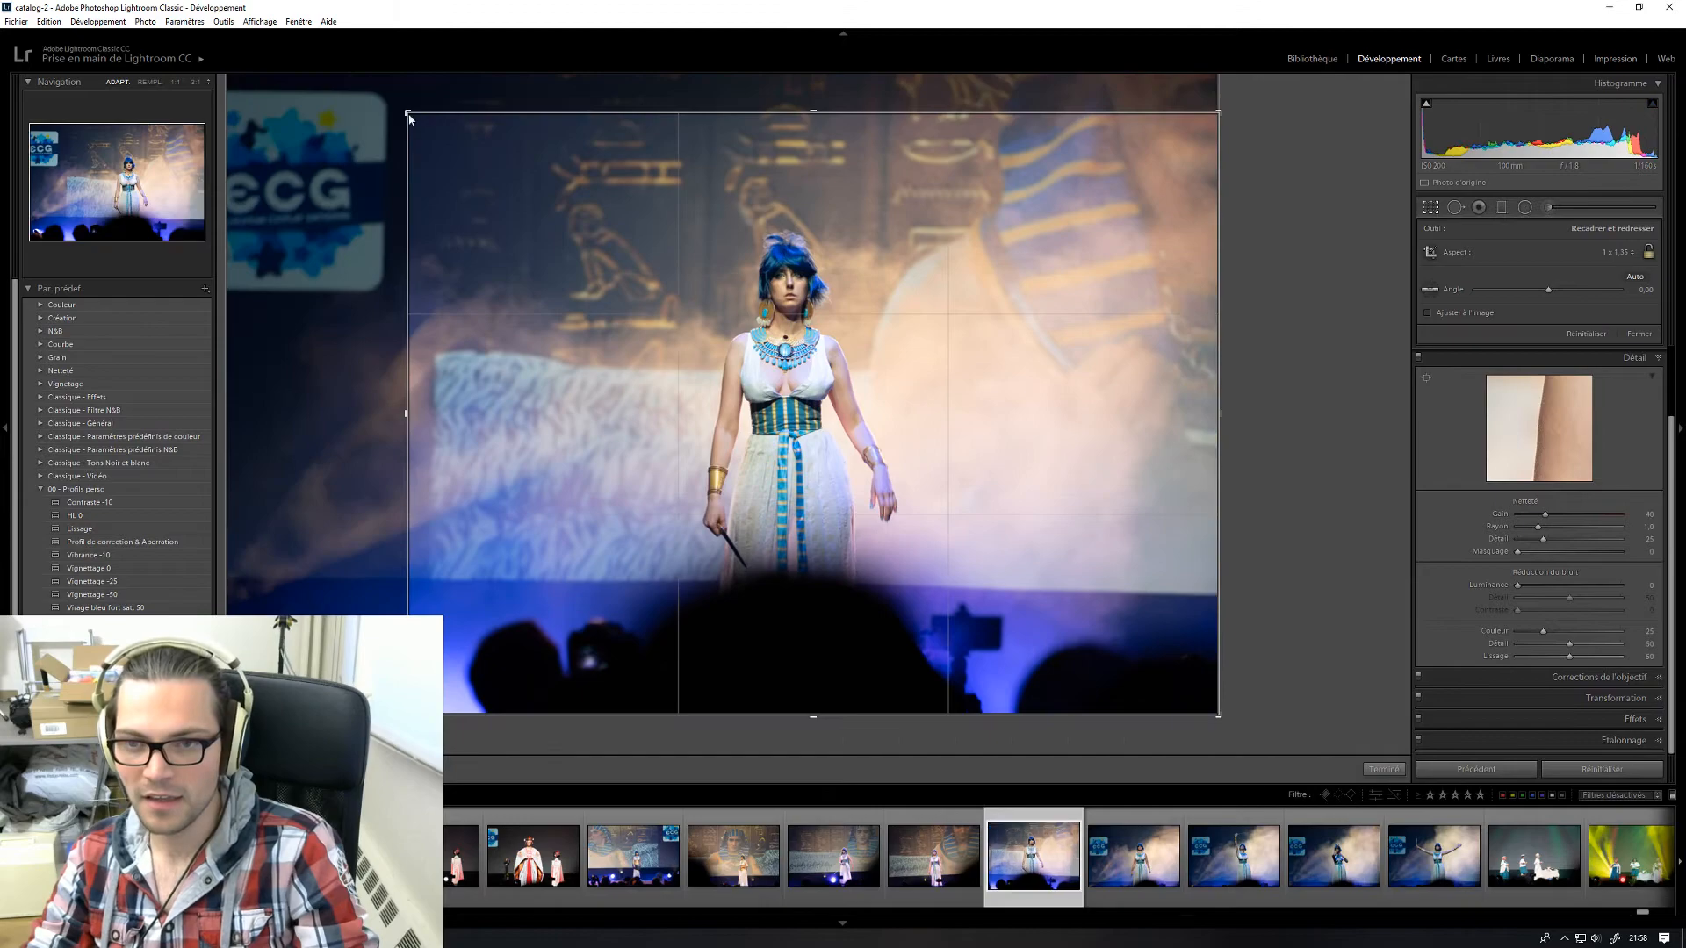
- Try the 1,85 x 1 crop ratio and reposition the photo to keep the performer above the audience's heads
{"action": "left_click", "coordinate": [1615, 254]}
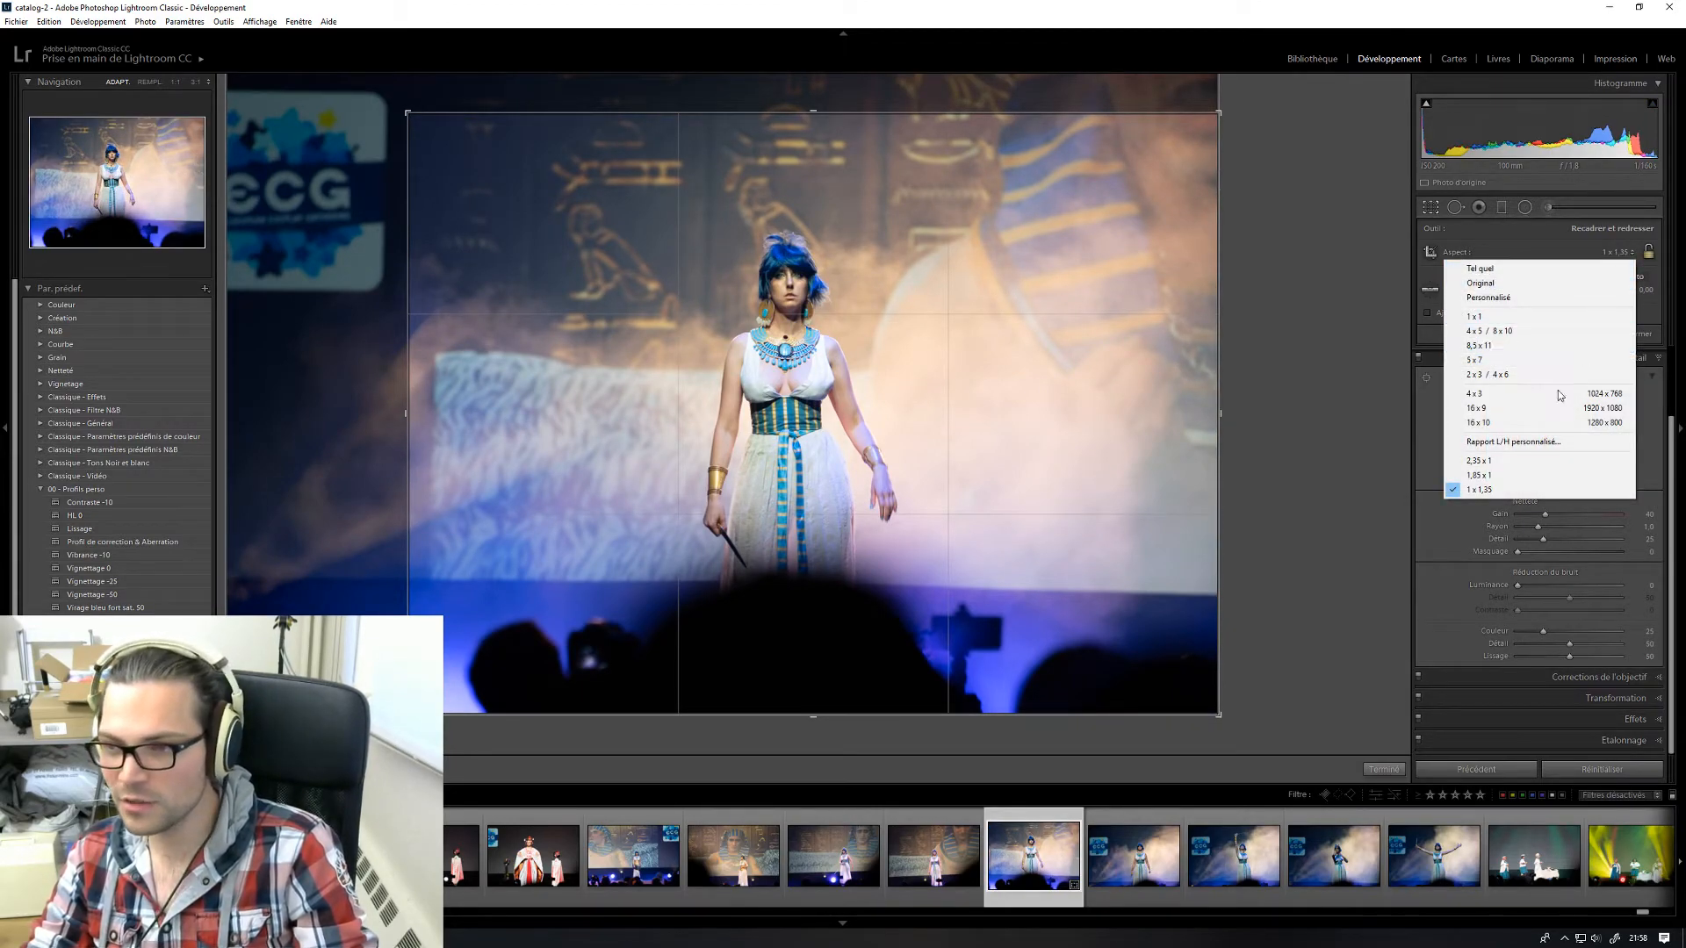
{"action": "left_click", "coordinate": [1492, 475]}
{"action": "left_click_drag", "start_coordinate": [989, 561], "coordinate": [892, 505]}
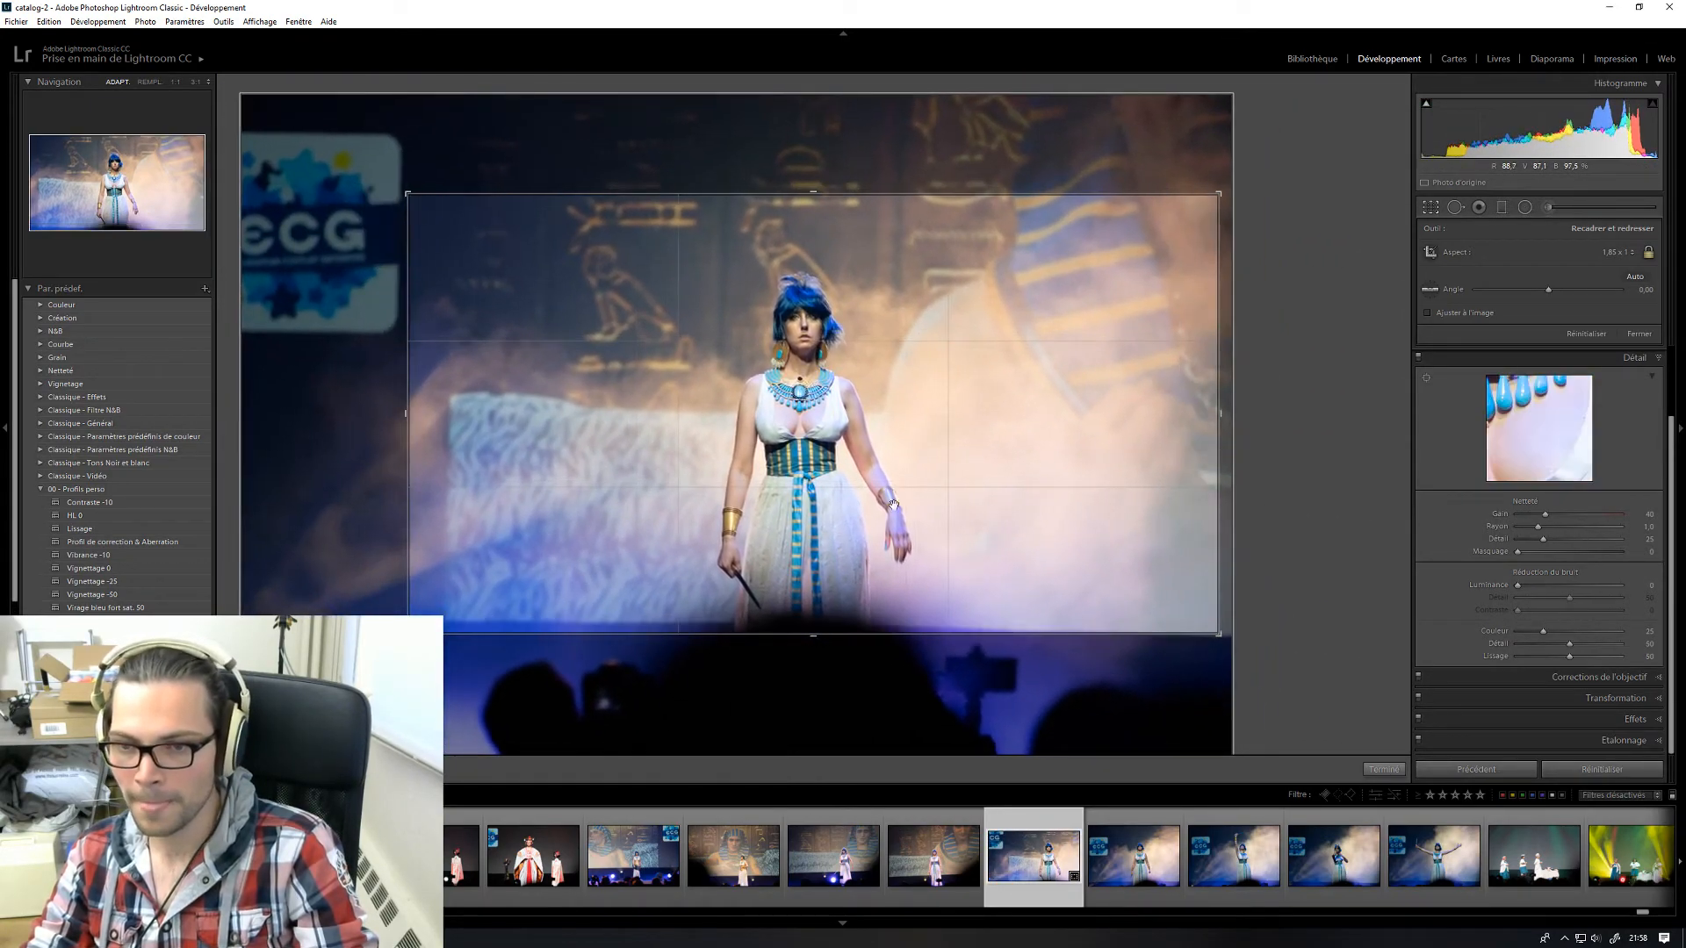
- Set the crop ratio to 2,35 x 1, reposition and slightly widen the frame around the performer without the audience, and apply it
{"action": "left_click", "coordinate": [1617, 251]}
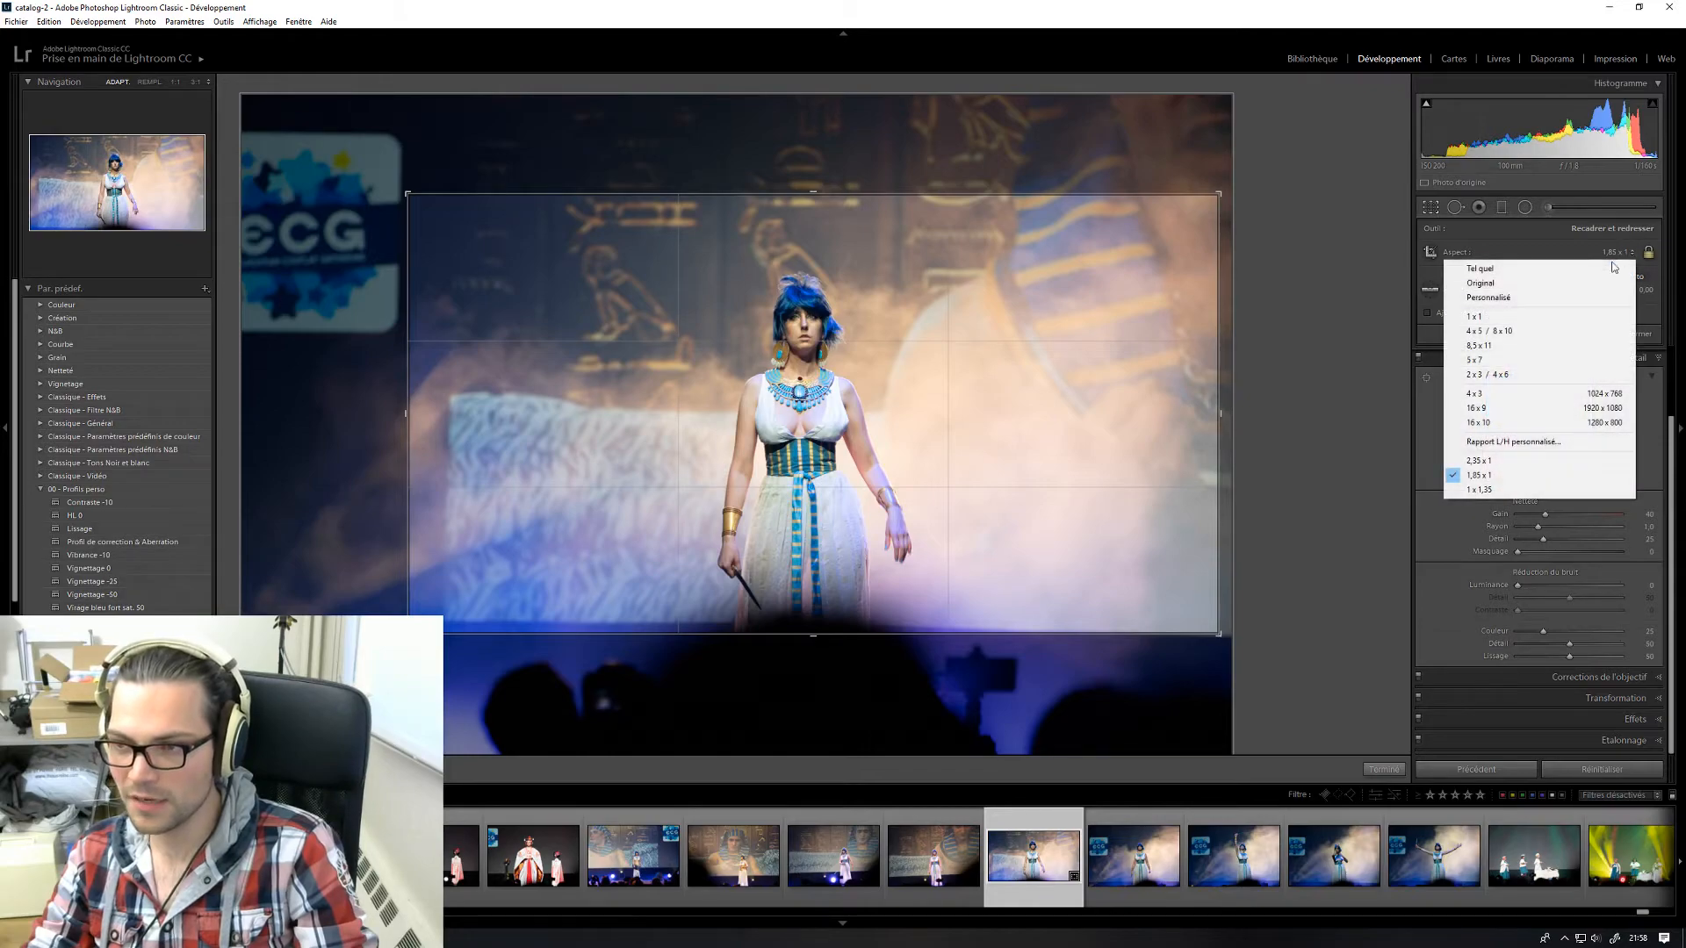
{"action": "left_click", "coordinate": [1498, 460]}
{"action": "left_click_drag", "start_coordinate": [943, 405], "coordinate": [792, 481]}
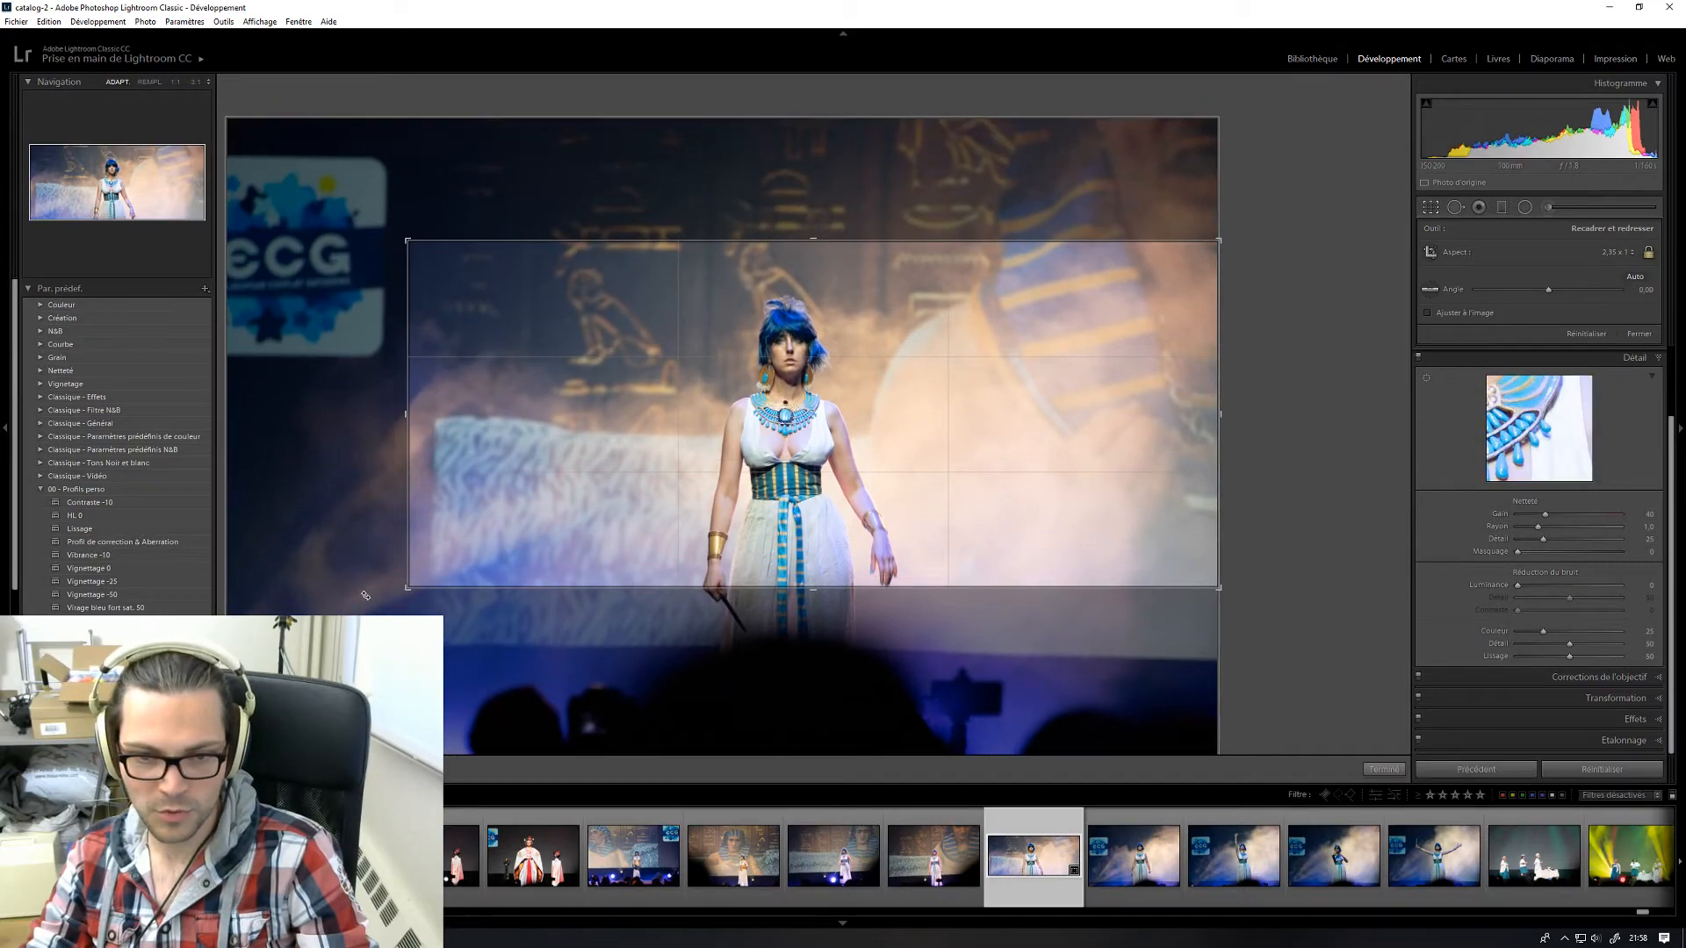
{"action": "left_click_drag", "start_coordinate": [406, 588], "coordinate": [342, 615]}
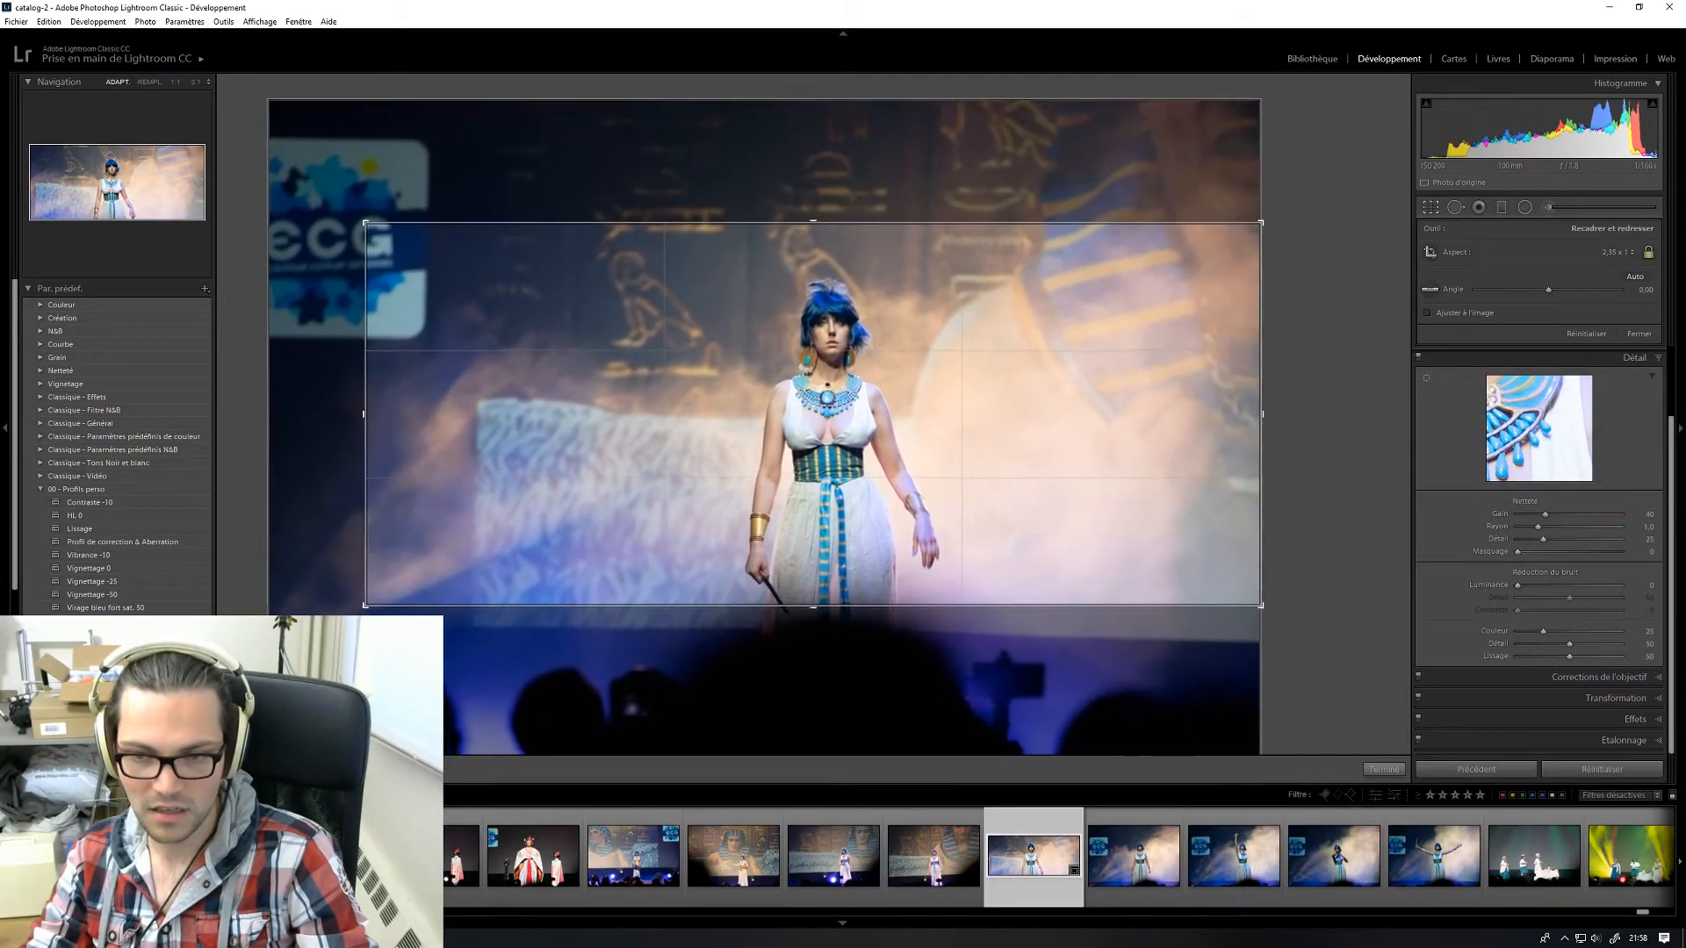
{"action": "left_click", "coordinate": [1382, 770]}
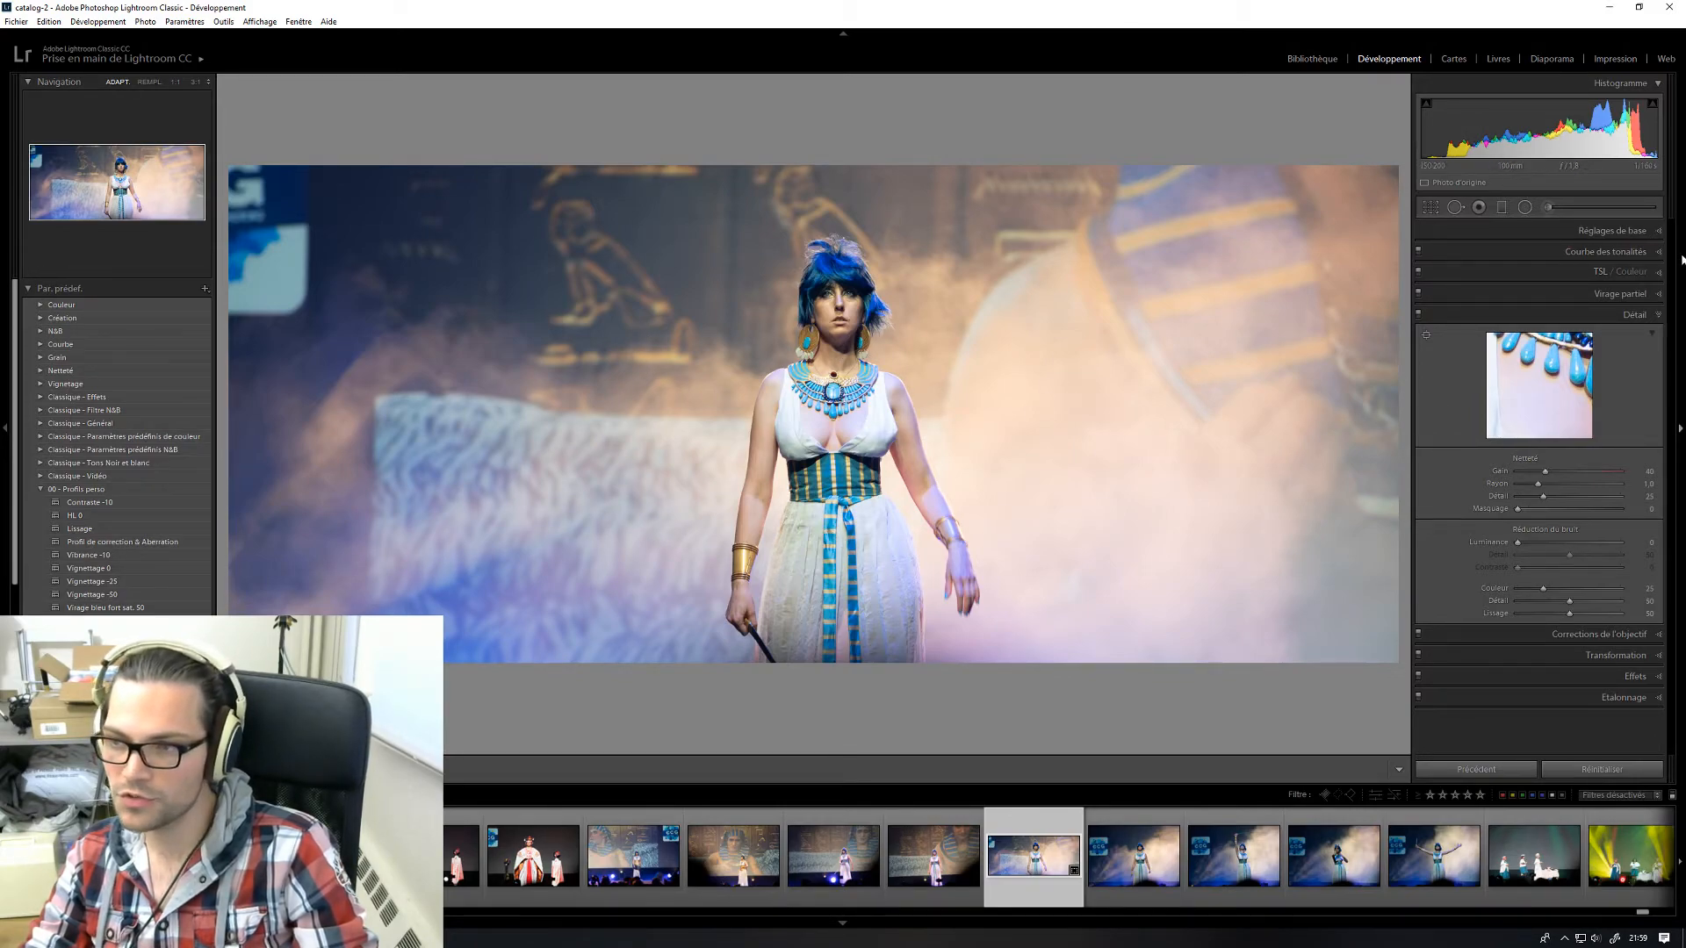
- Brighten the cropped photo of the blue-haired performer with Exposure at +0,80 and reduce Highlights to -49
{"action": "left_click", "coordinate": [1627, 235]}
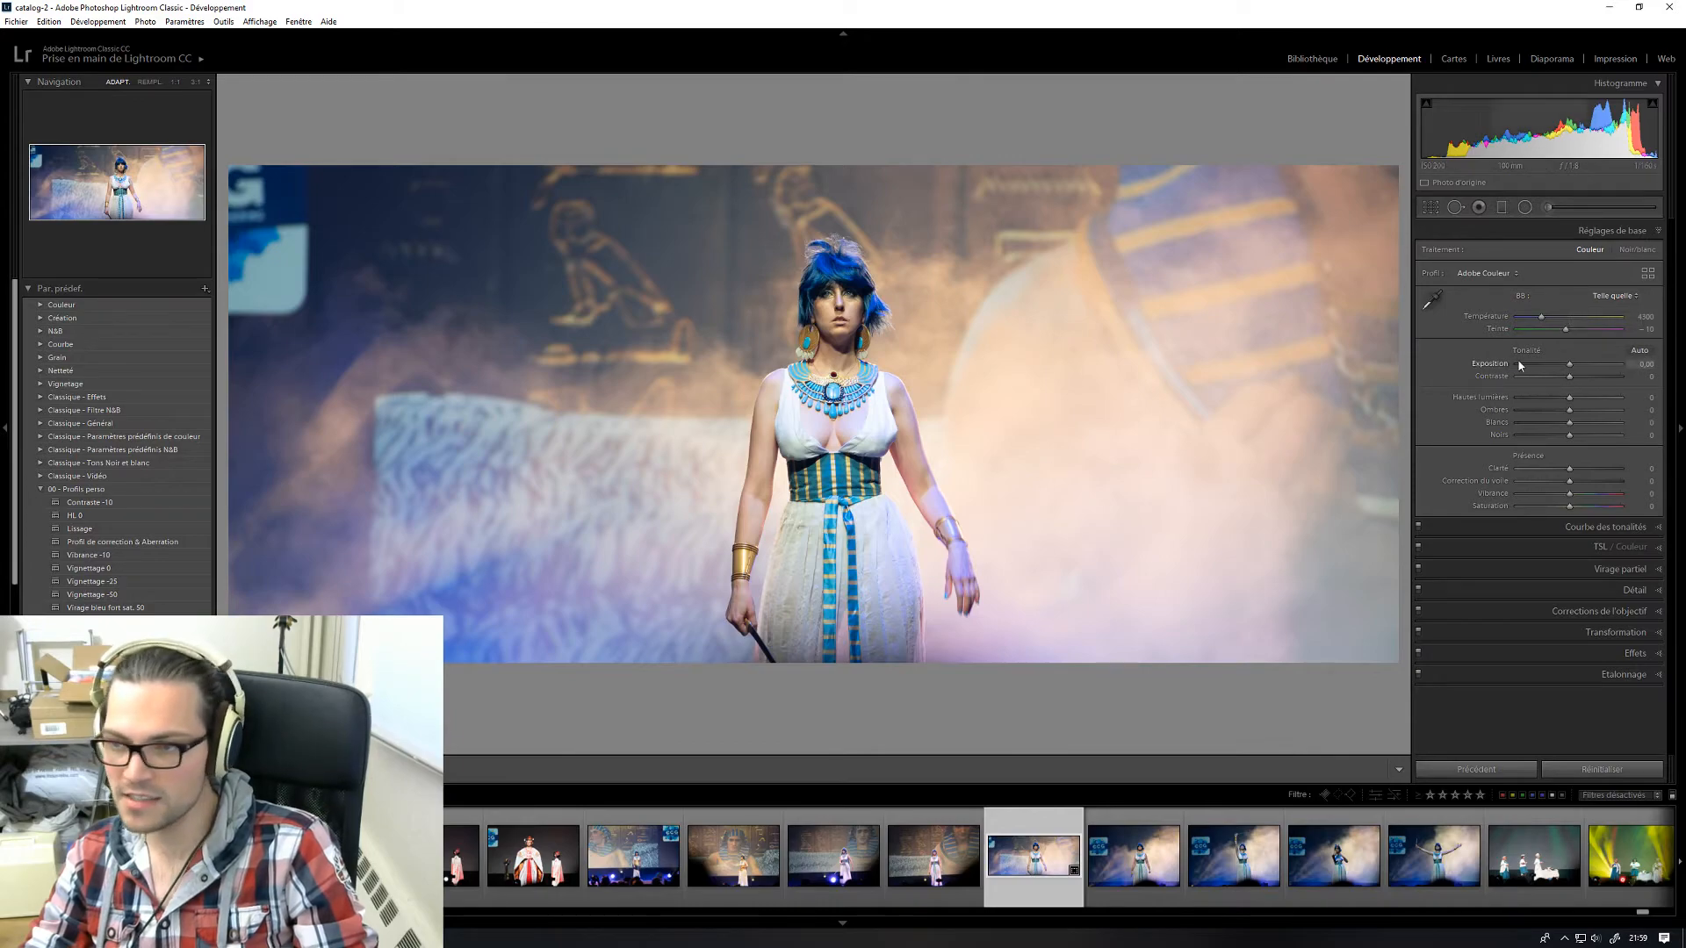
{"action": "left_click_drag", "start_coordinate": [1574, 366], "coordinate": [1583, 366]}
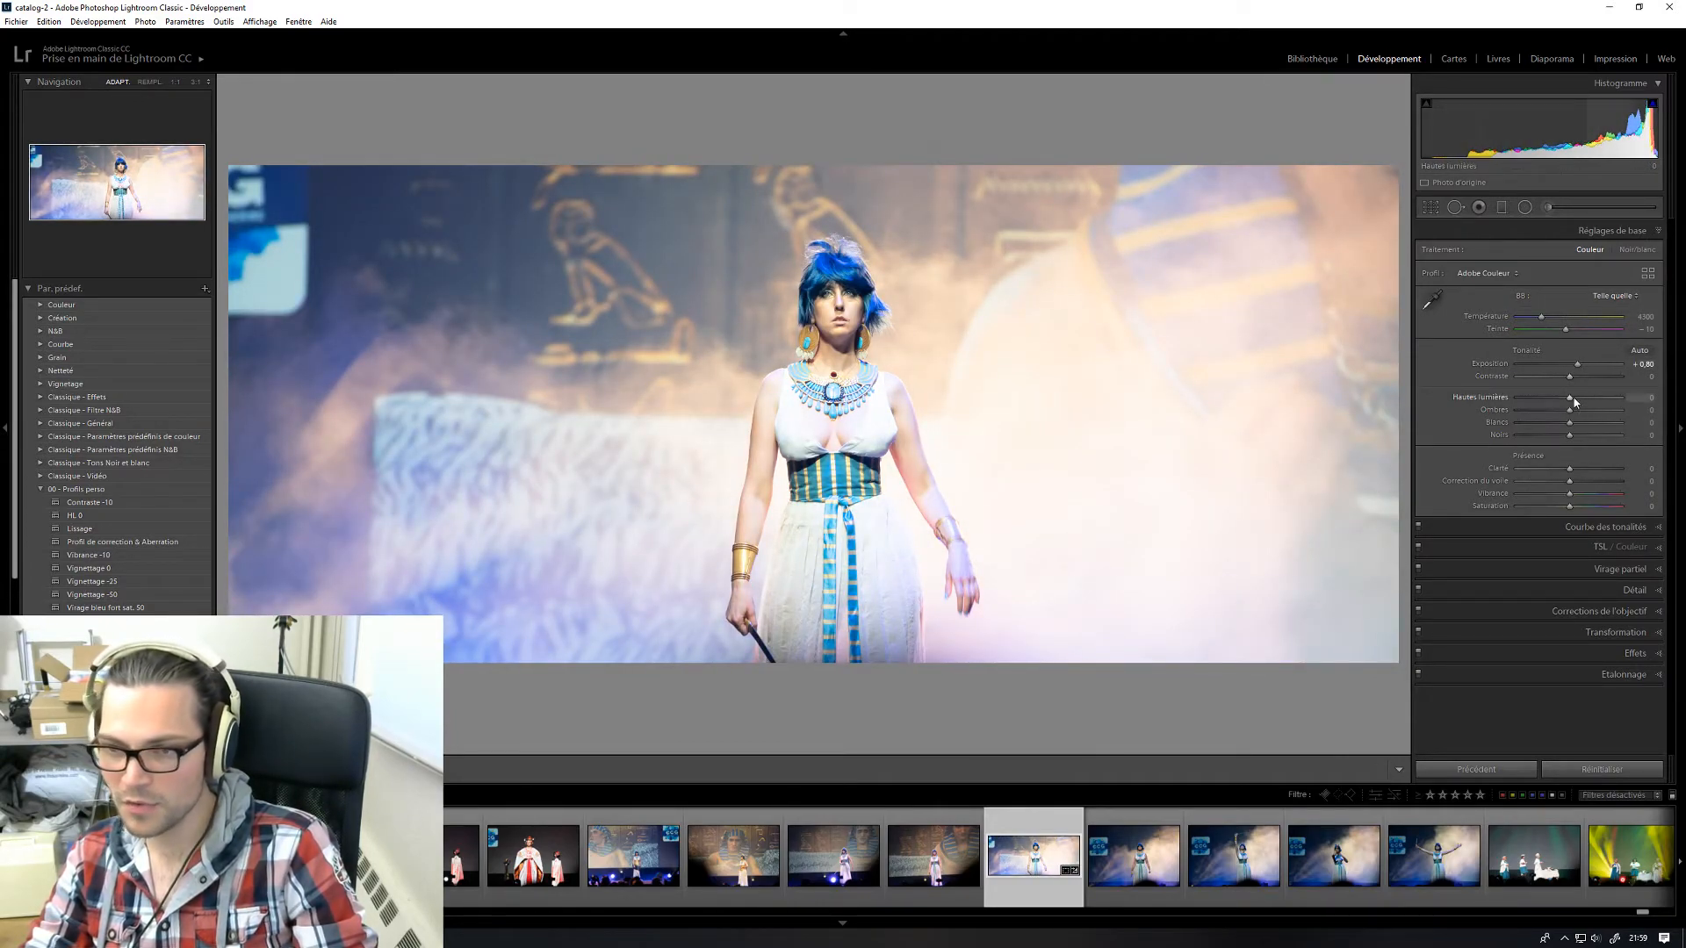
{"action": "left_click_drag", "start_coordinate": [1549, 397], "coordinate": [1543, 396]}
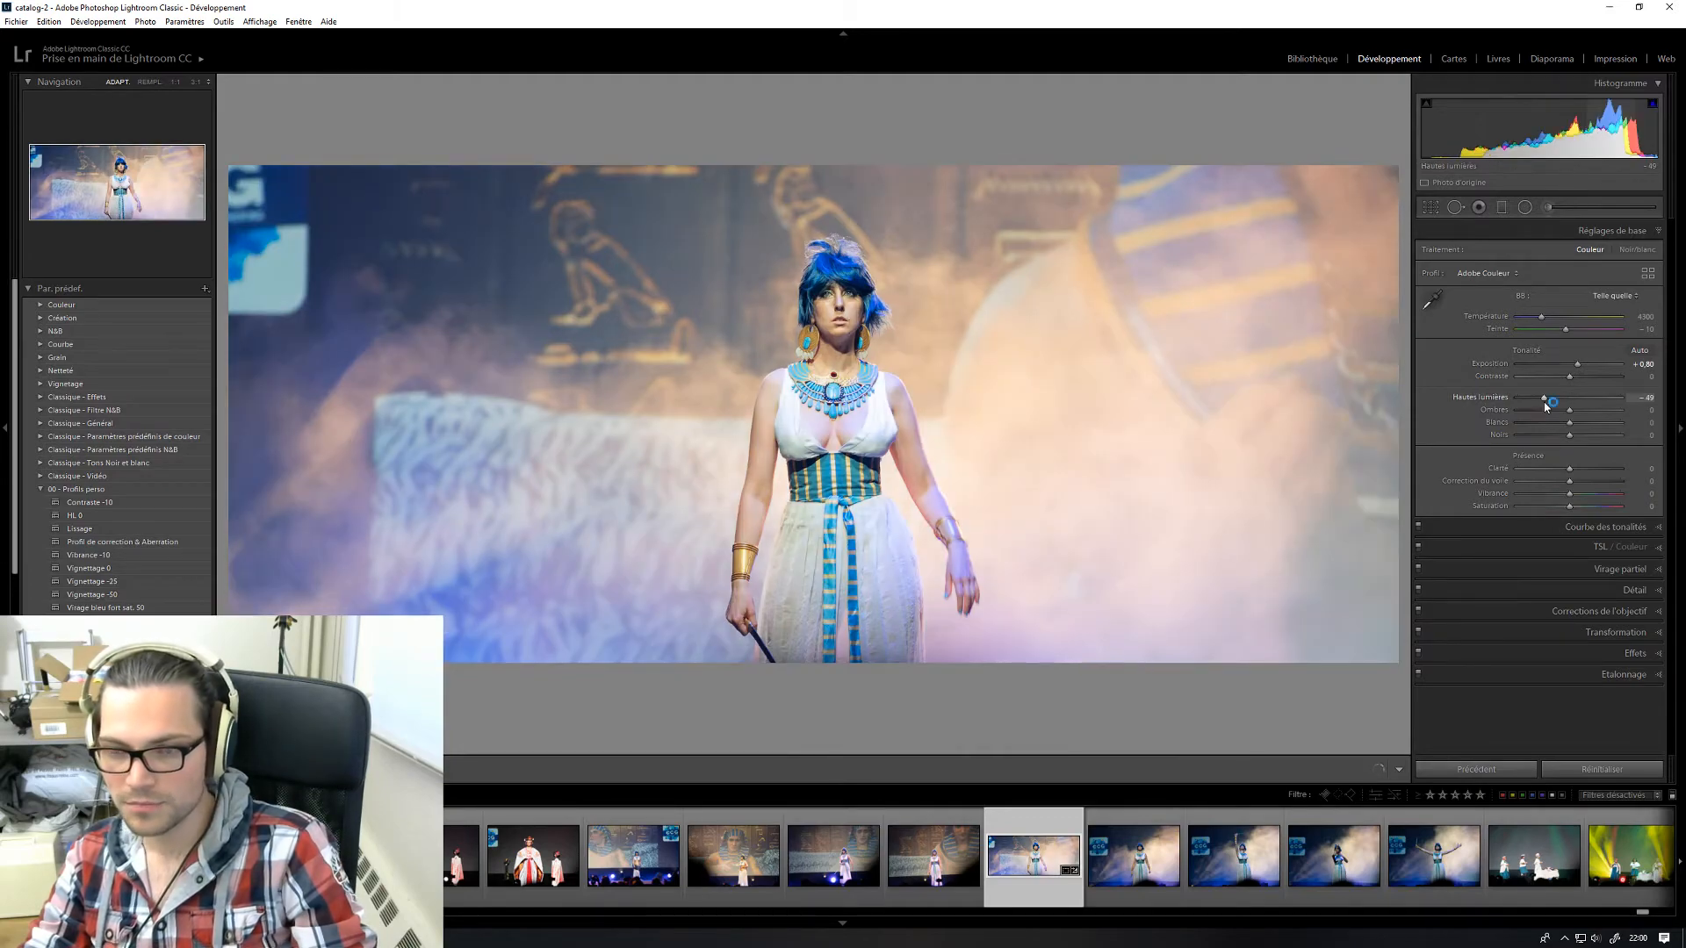
- Try Dehaze at +22 and Clarity at +17 on the photo, and reset both settings
{"action": "left_click_drag", "start_coordinate": [1570, 482], "coordinate": [1585, 485]}
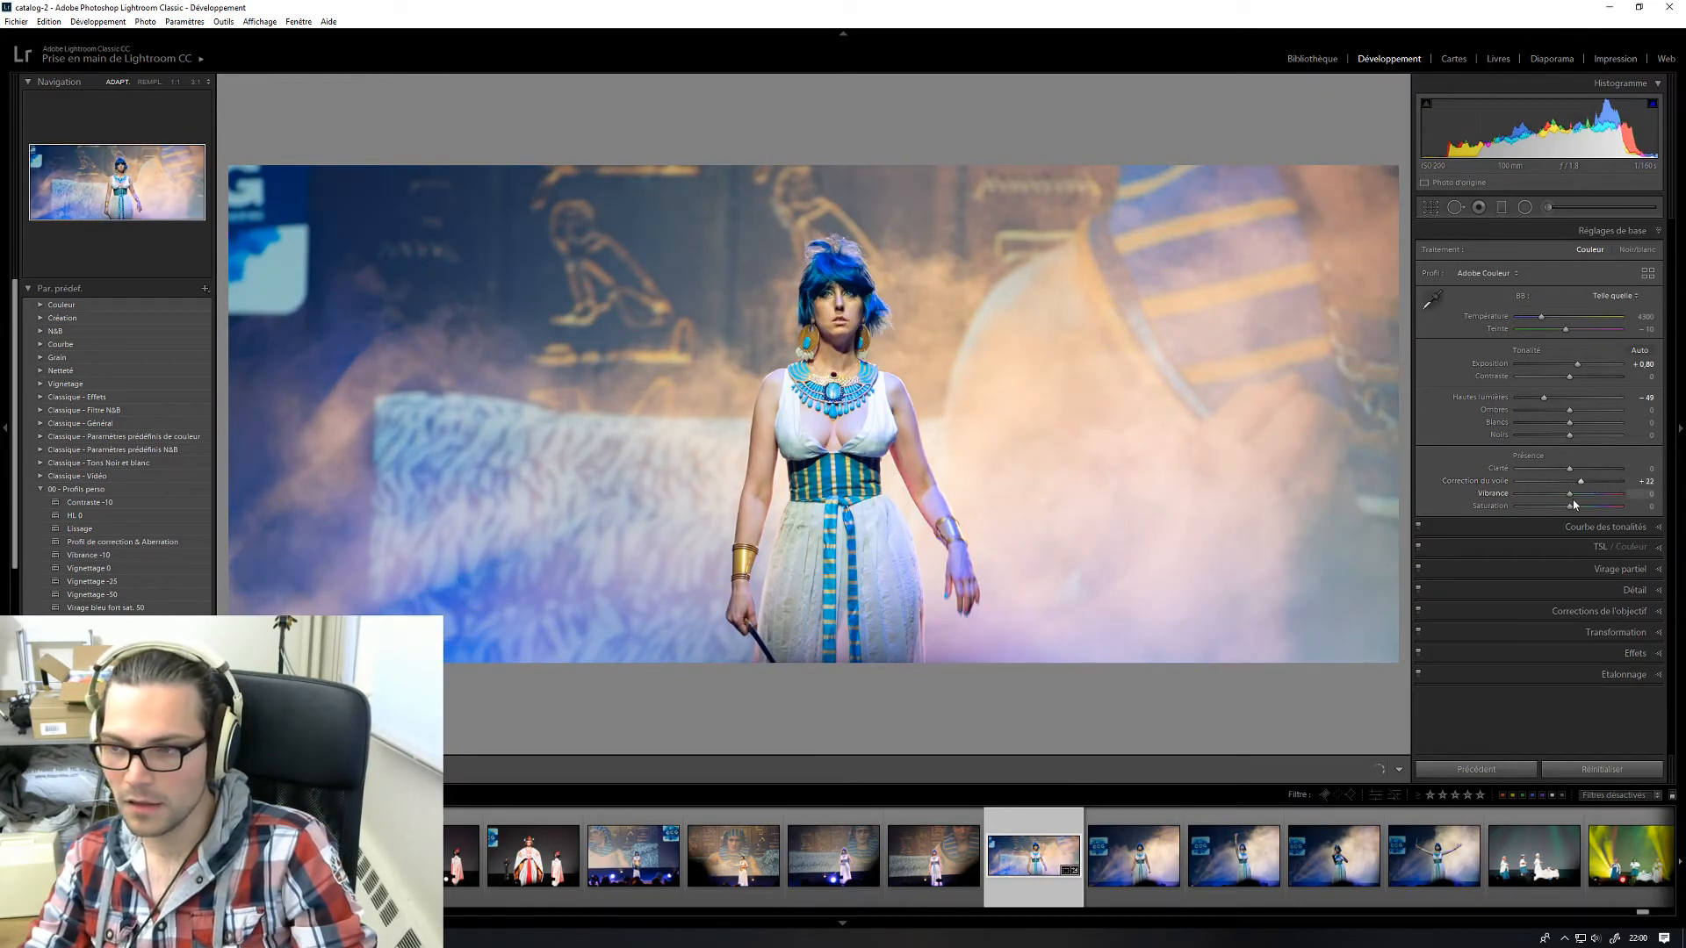
{"action": "left_click", "coordinate": [1578, 471]}
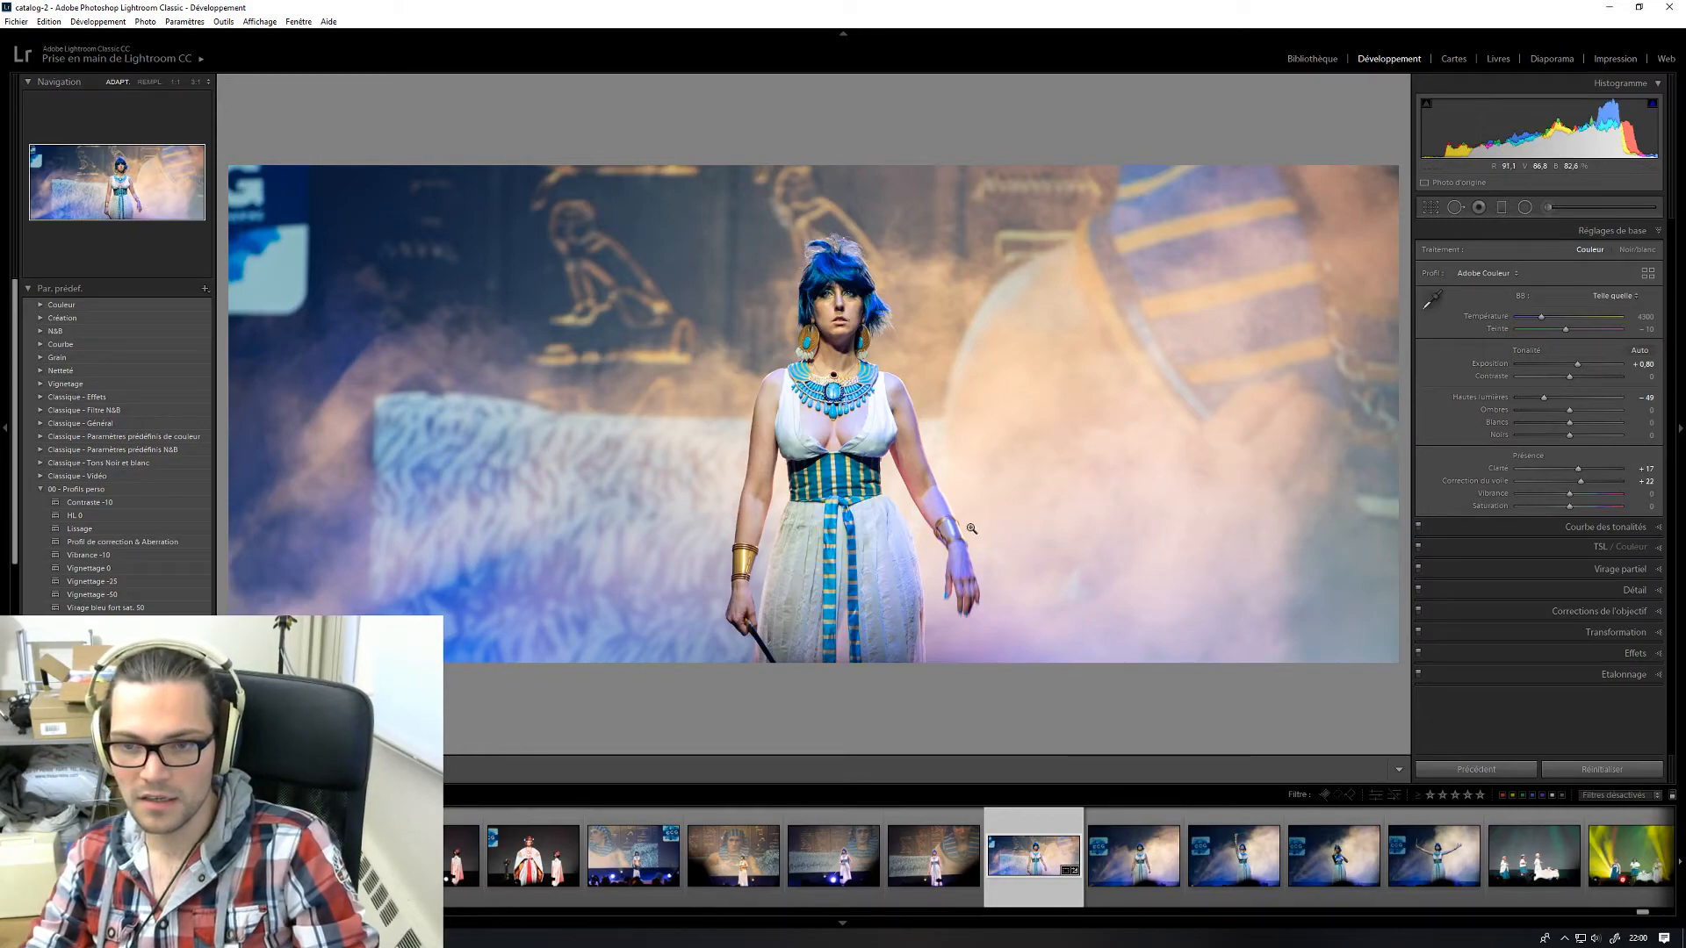
{"action": "double_click", "coordinate": [1504, 467]}
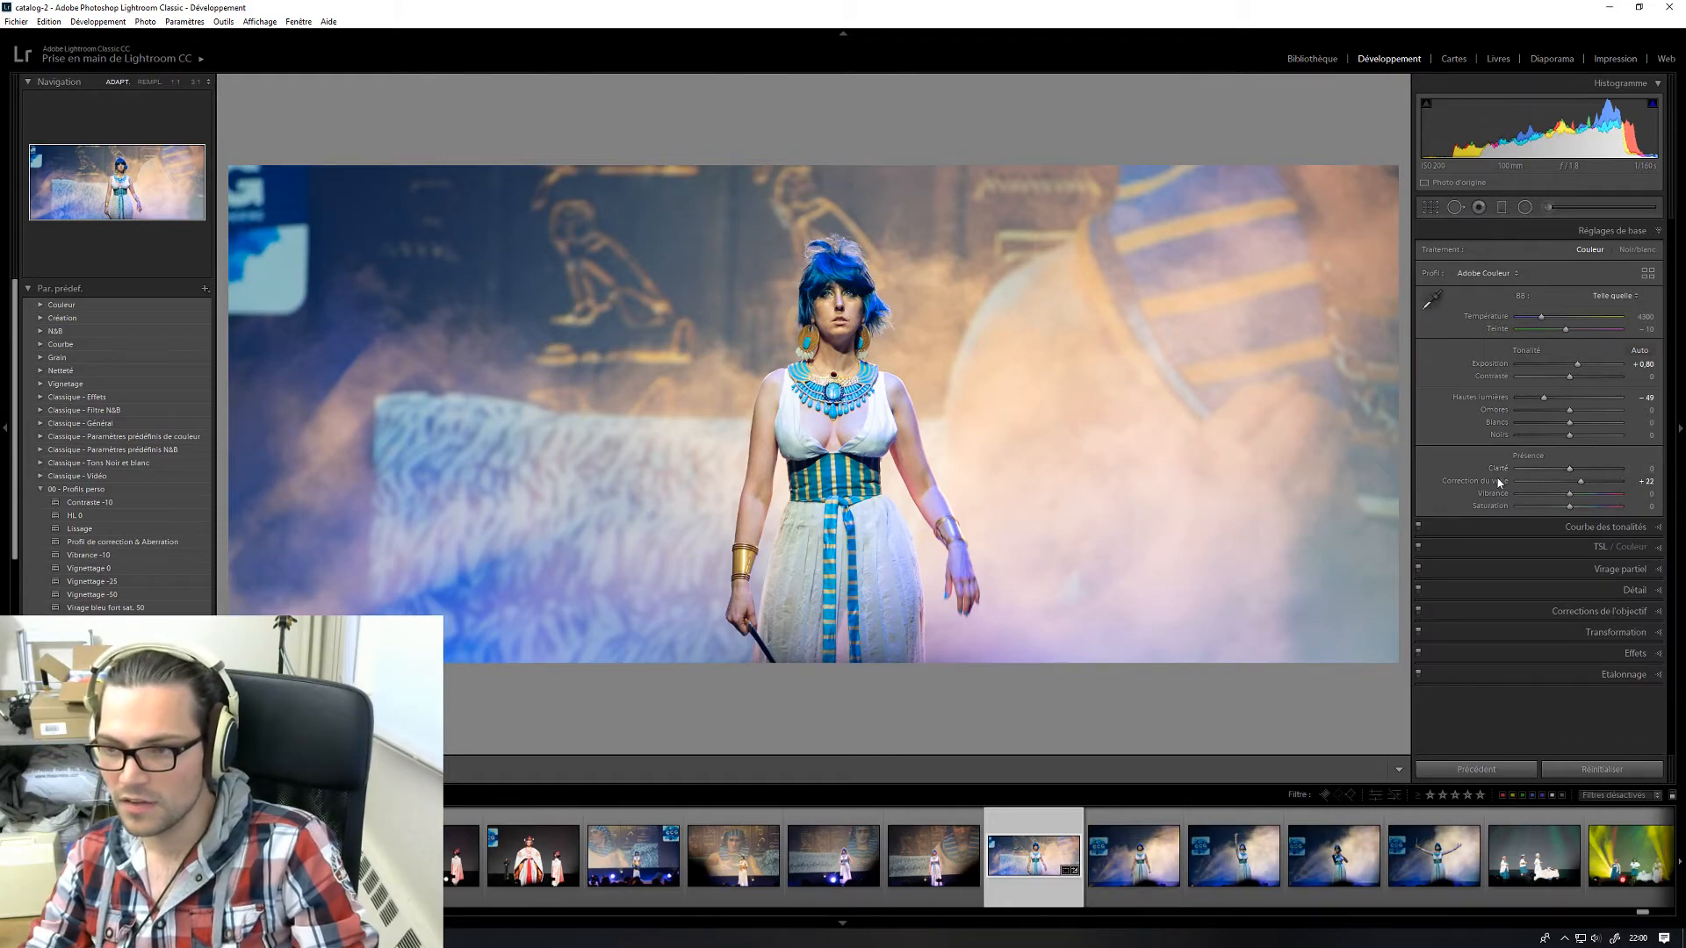
{"action": "double_click", "coordinate": [1496, 481]}
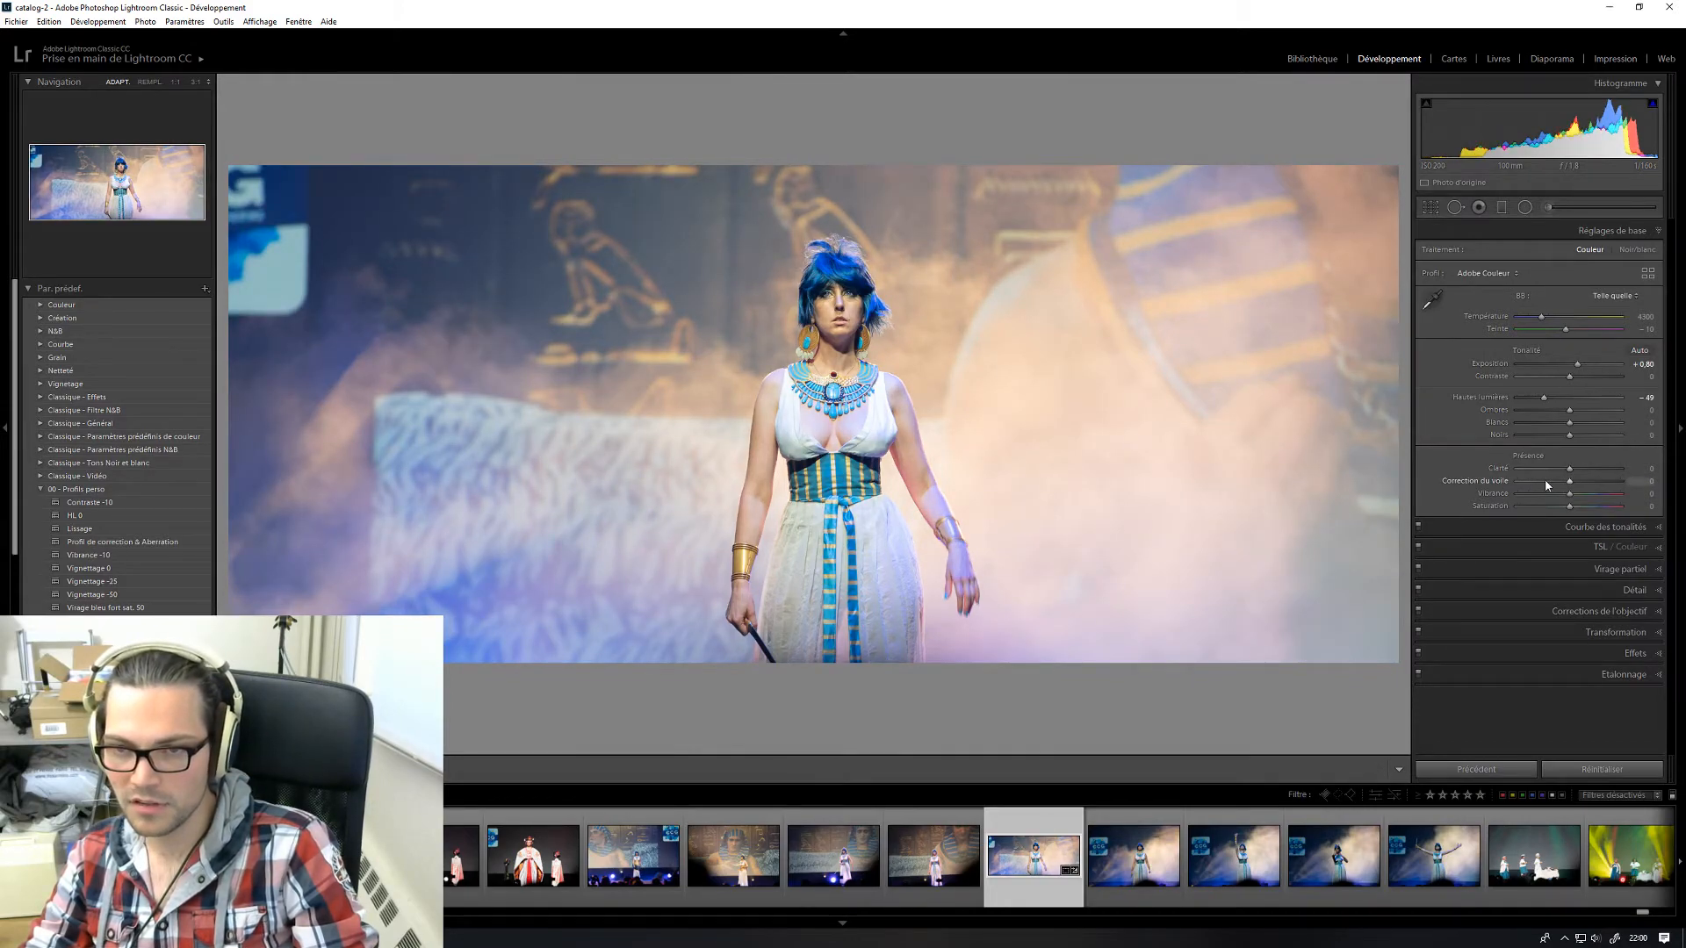
- Set Dehaze to +25 and Contrast to +22, and apply the Vignettage -25 and Vibrance -10 presets
{"action": "left_click_drag", "start_coordinate": [1571, 484], "coordinate": [1581, 482]}
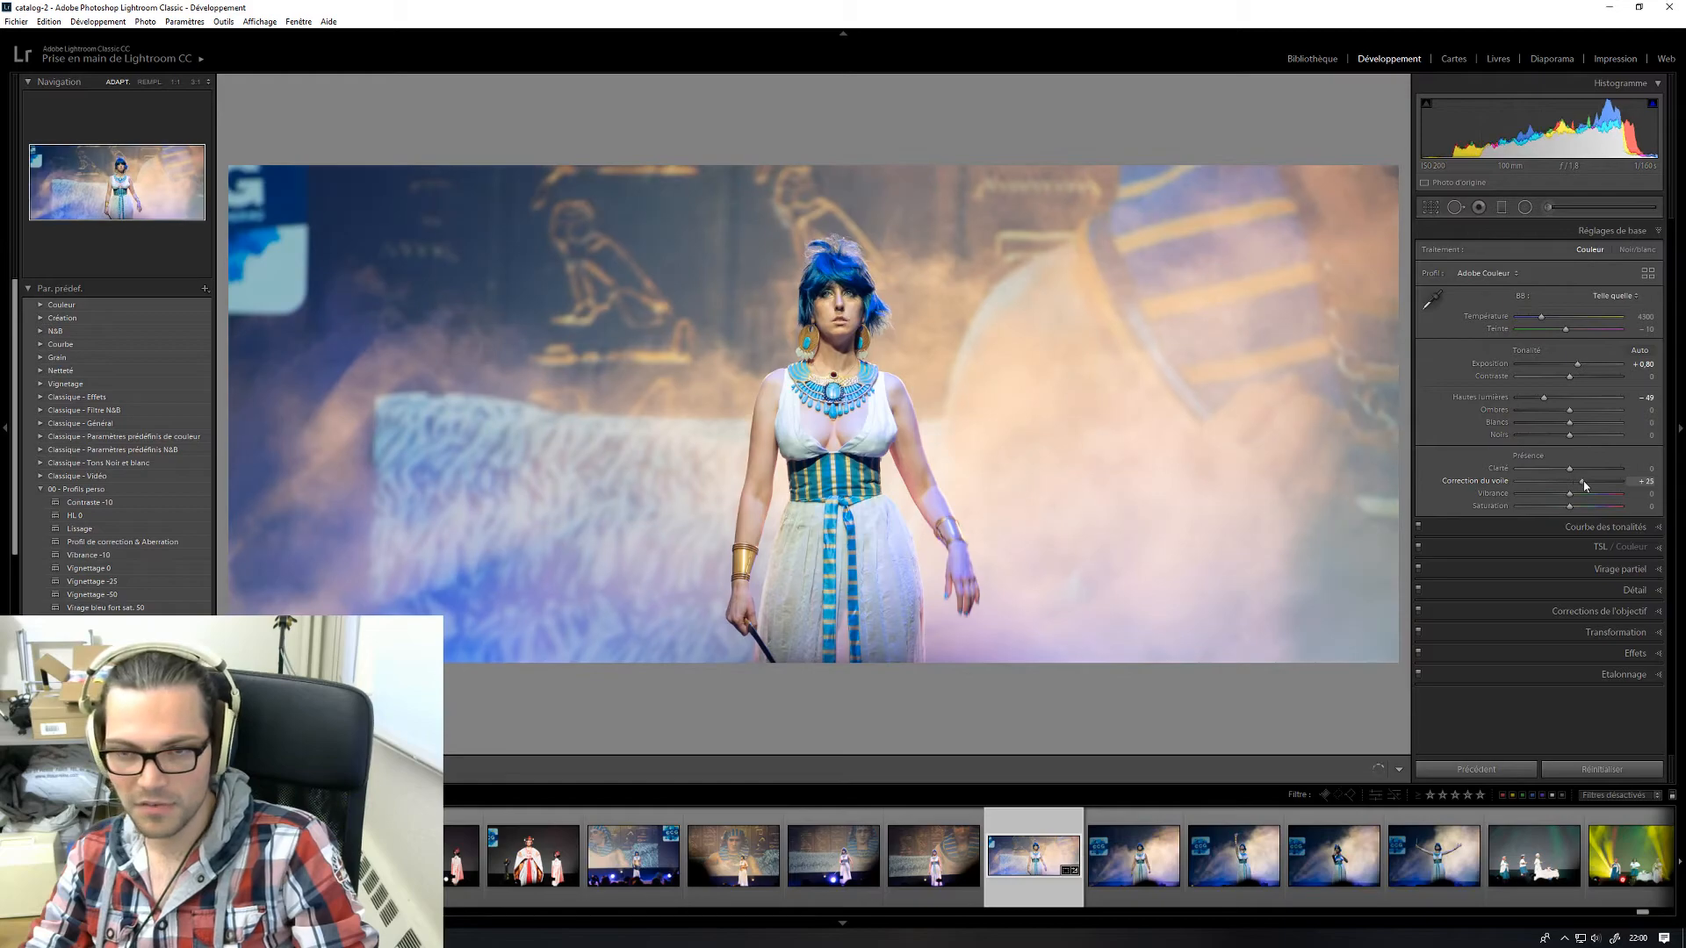
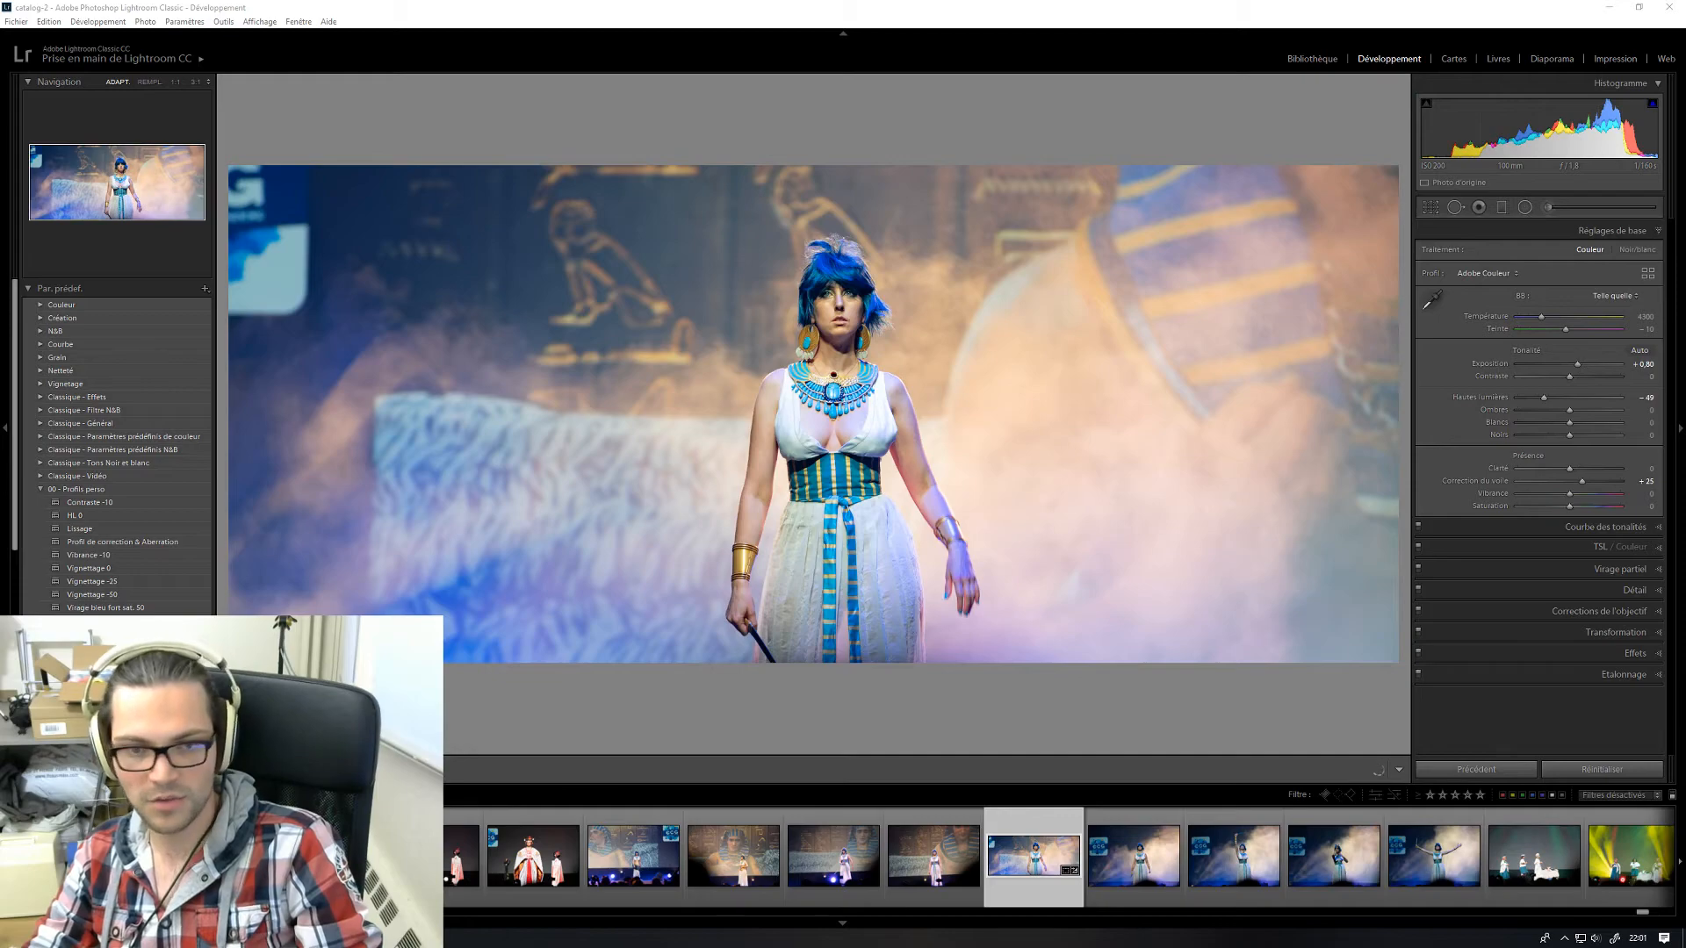
{"action": "left_click", "coordinate": [128, 581]}
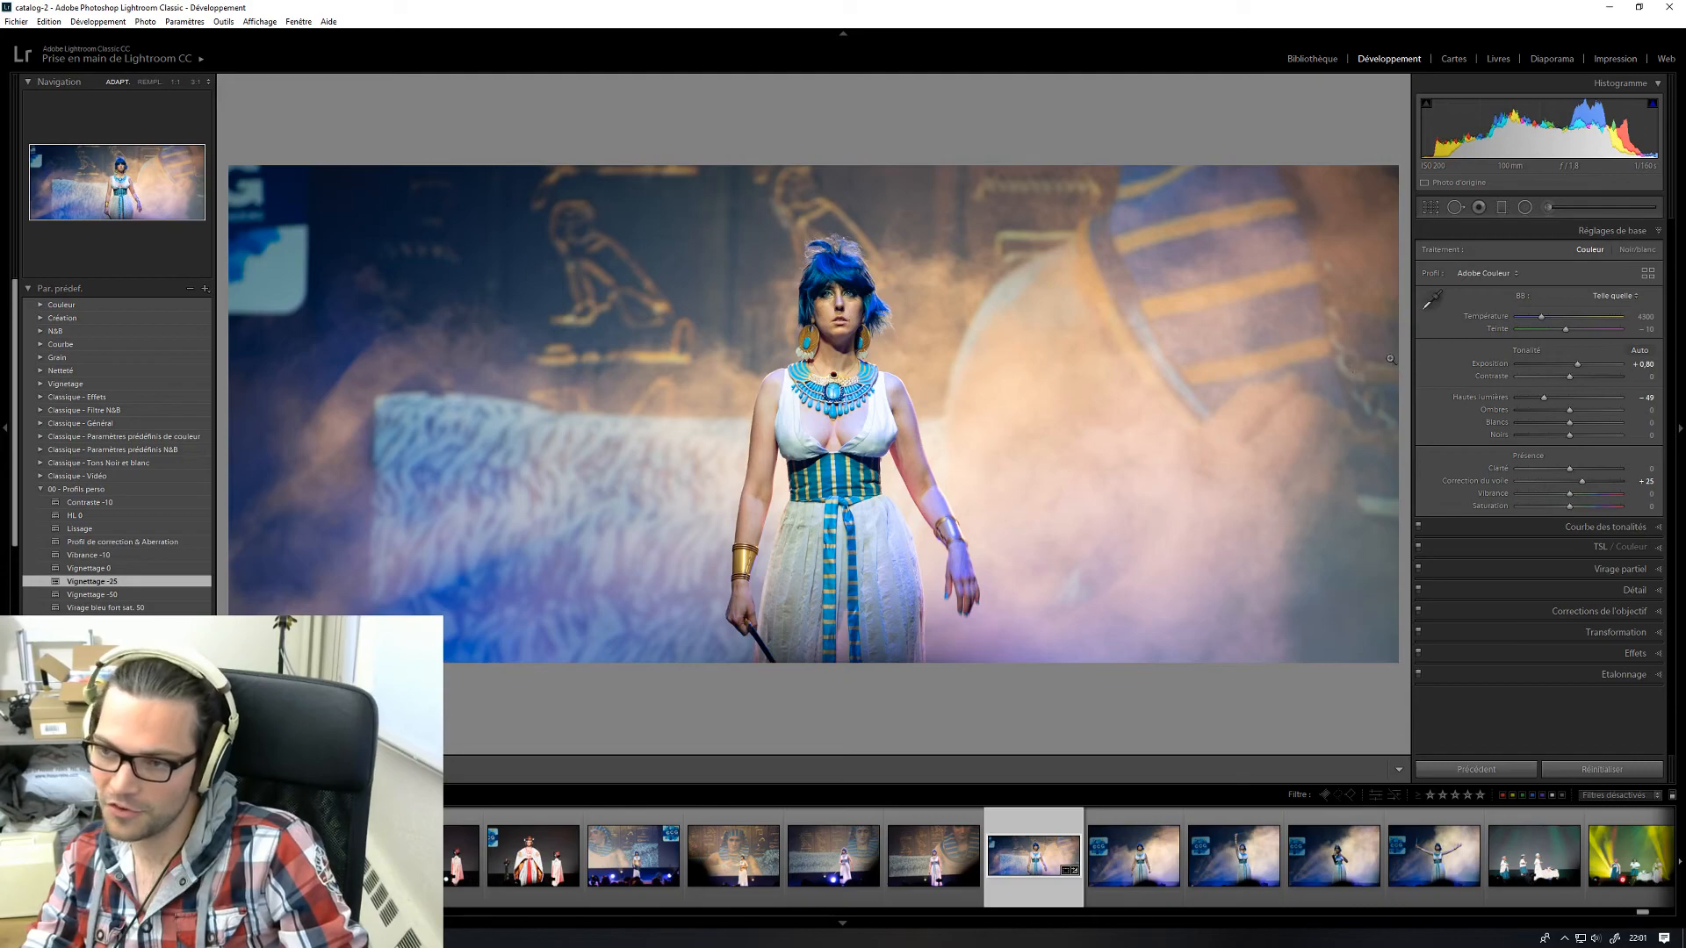
{"action": "left_click_drag", "start_coordinate": [1574, 380], "coordinate": [1585, 382]}
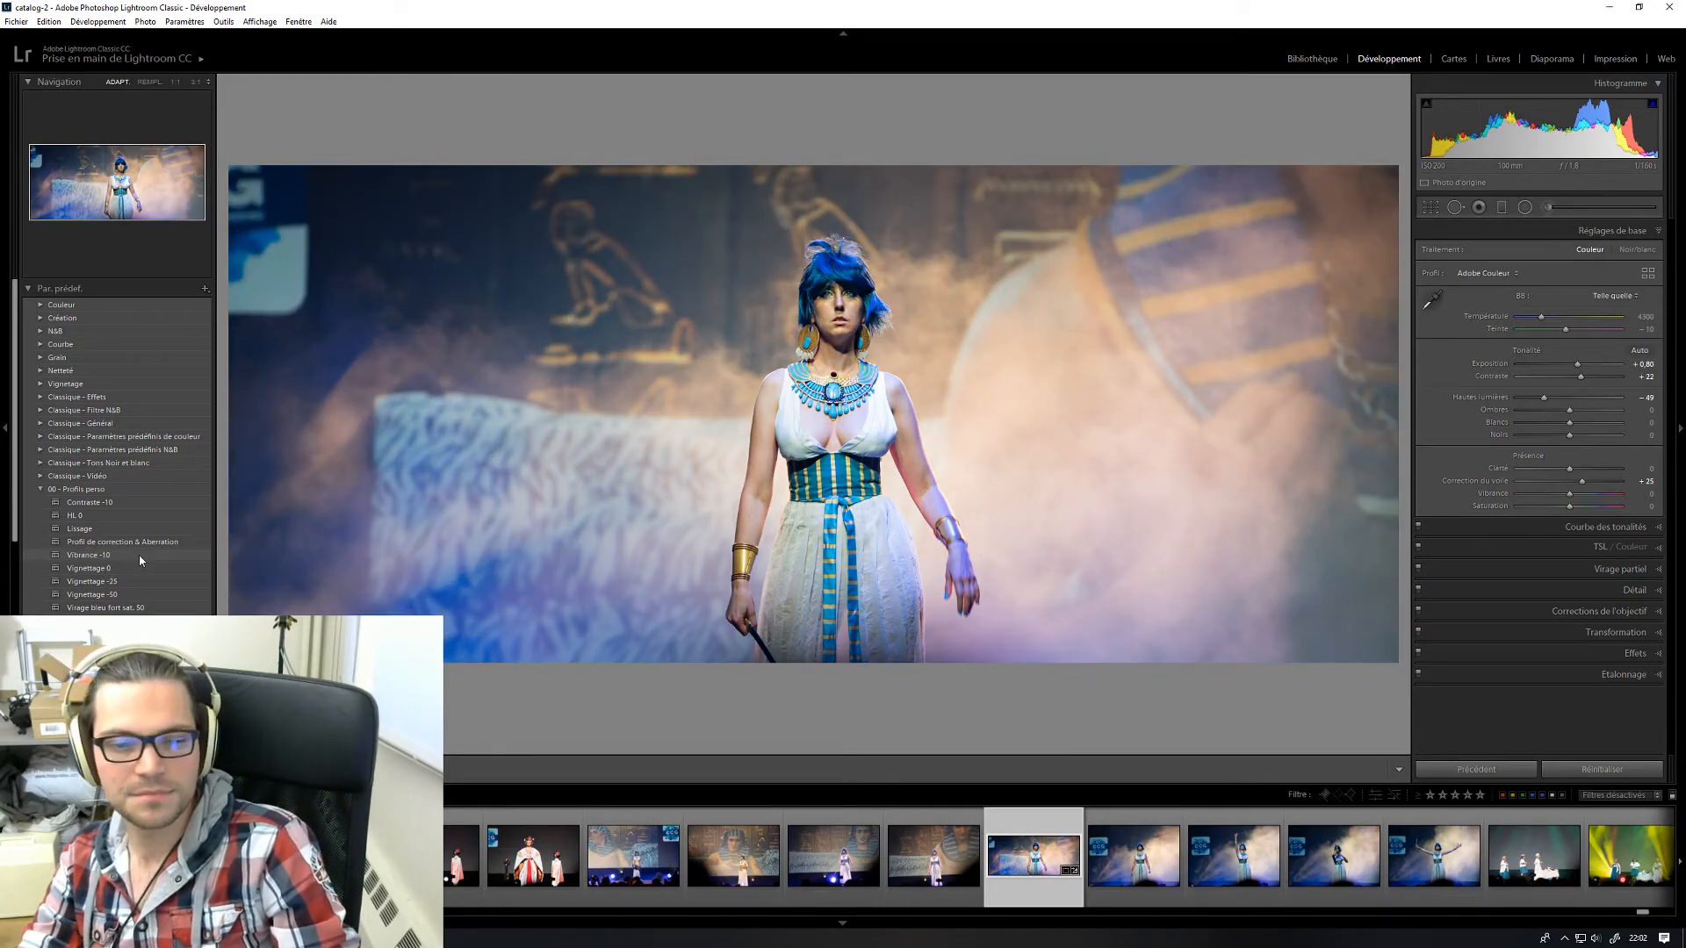
{"action": "left_click", "coordinate": [140, 558]}
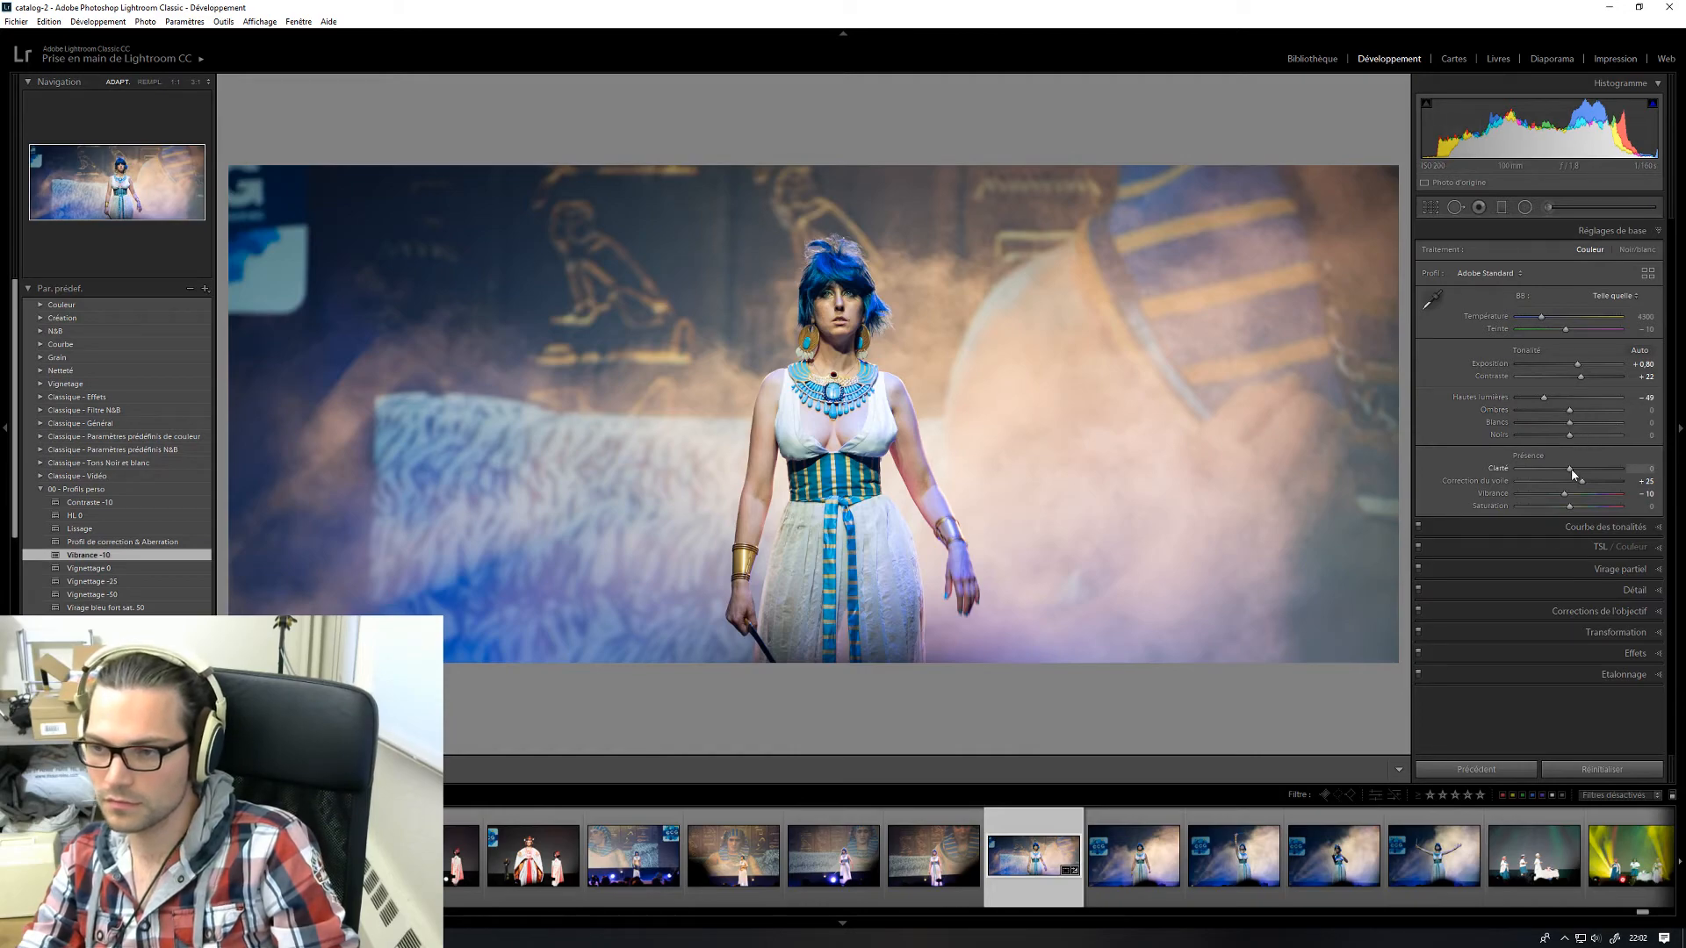
- Raise Exposure to +1,18 and fine-tune Clarity to +10
{"action": "left_click_drag", "start_coordinate": [1575, 474], "coordinate": [1582, 473]}
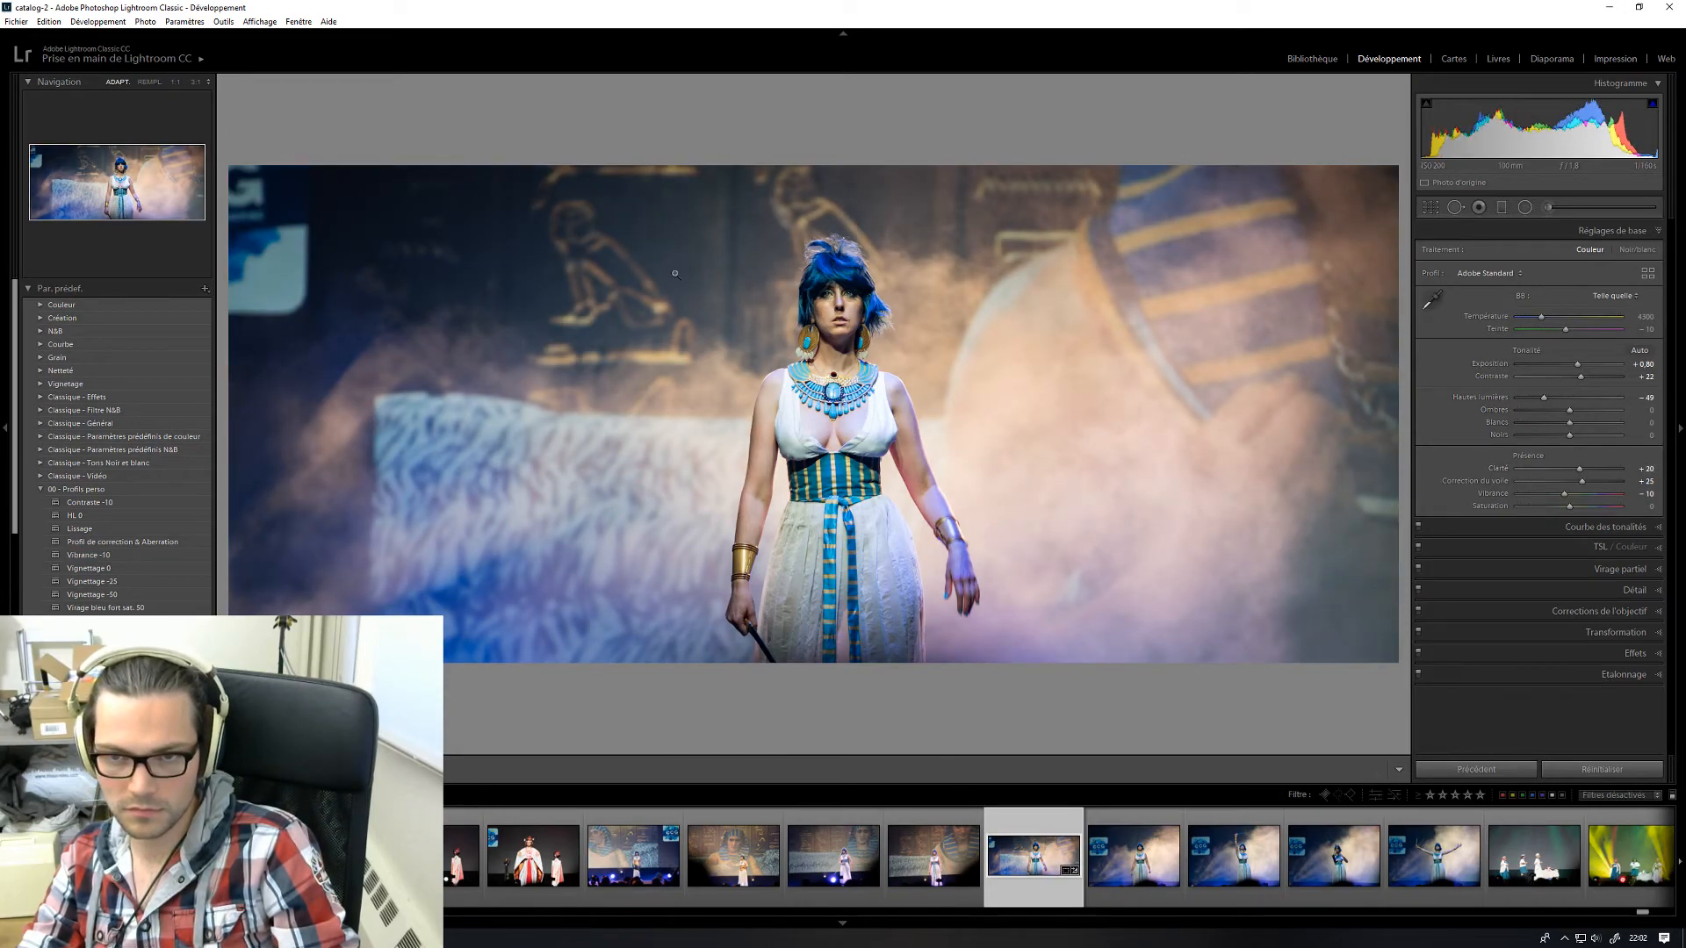
{"action": "left_click_drag", "start_coordinate": [1571, 368], "coordinate": [1582, 368]}
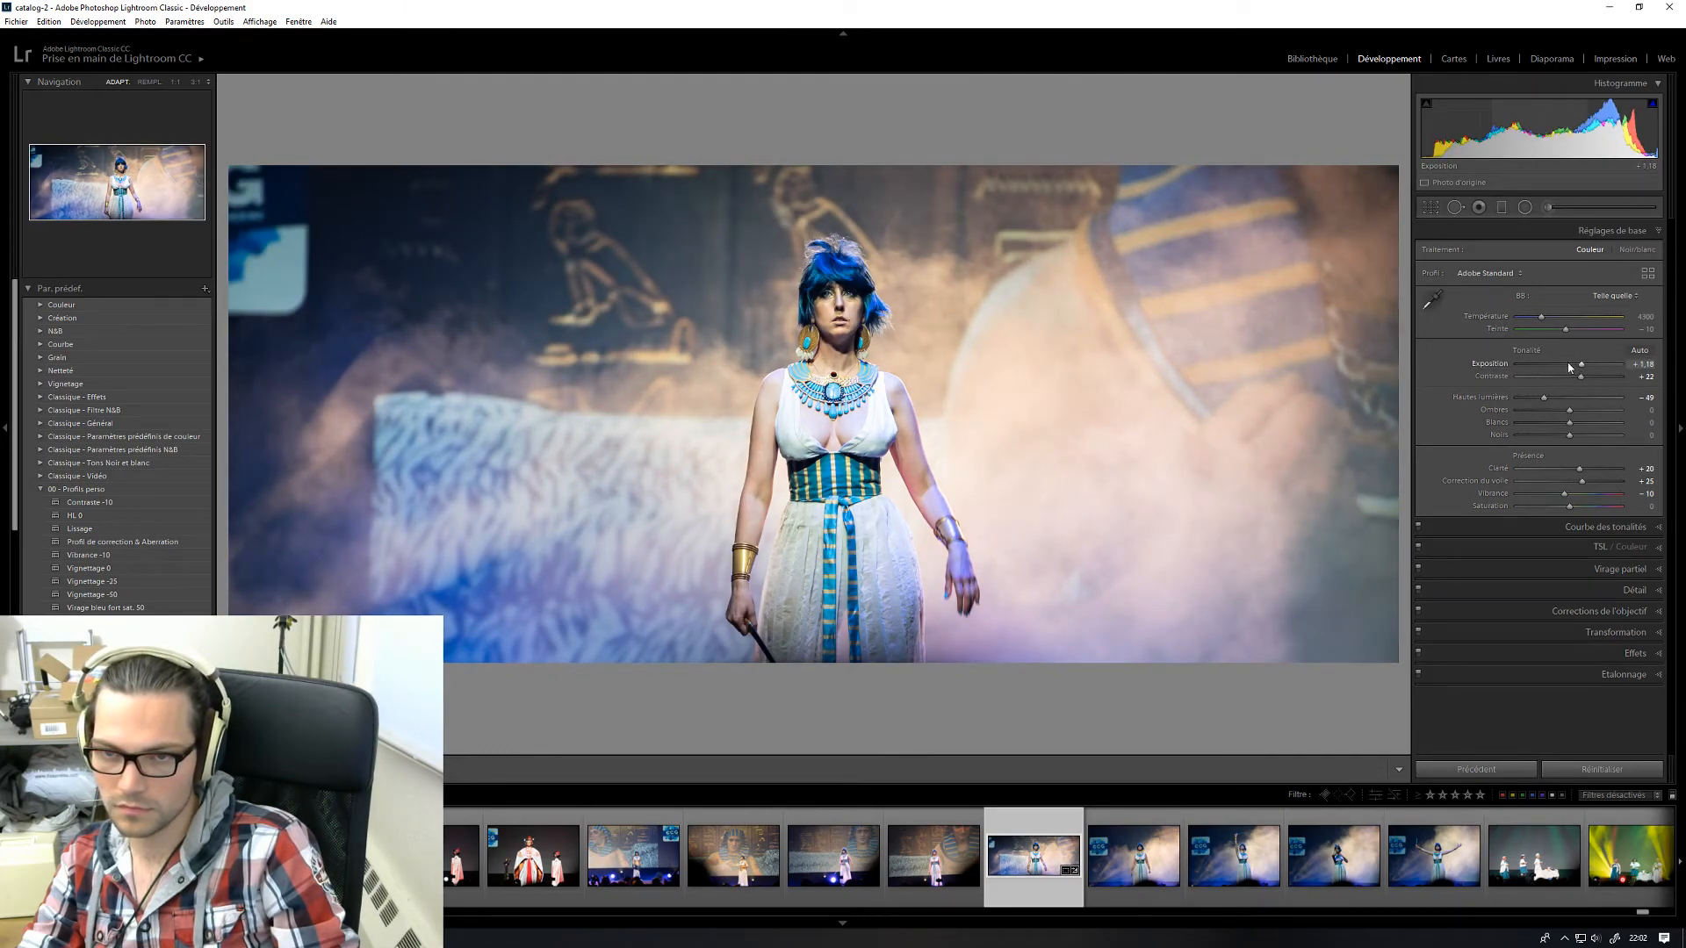
{"action": "left_click_drag", "start_coordinate": [1578, 470], "coordinate": [1574, 471]}
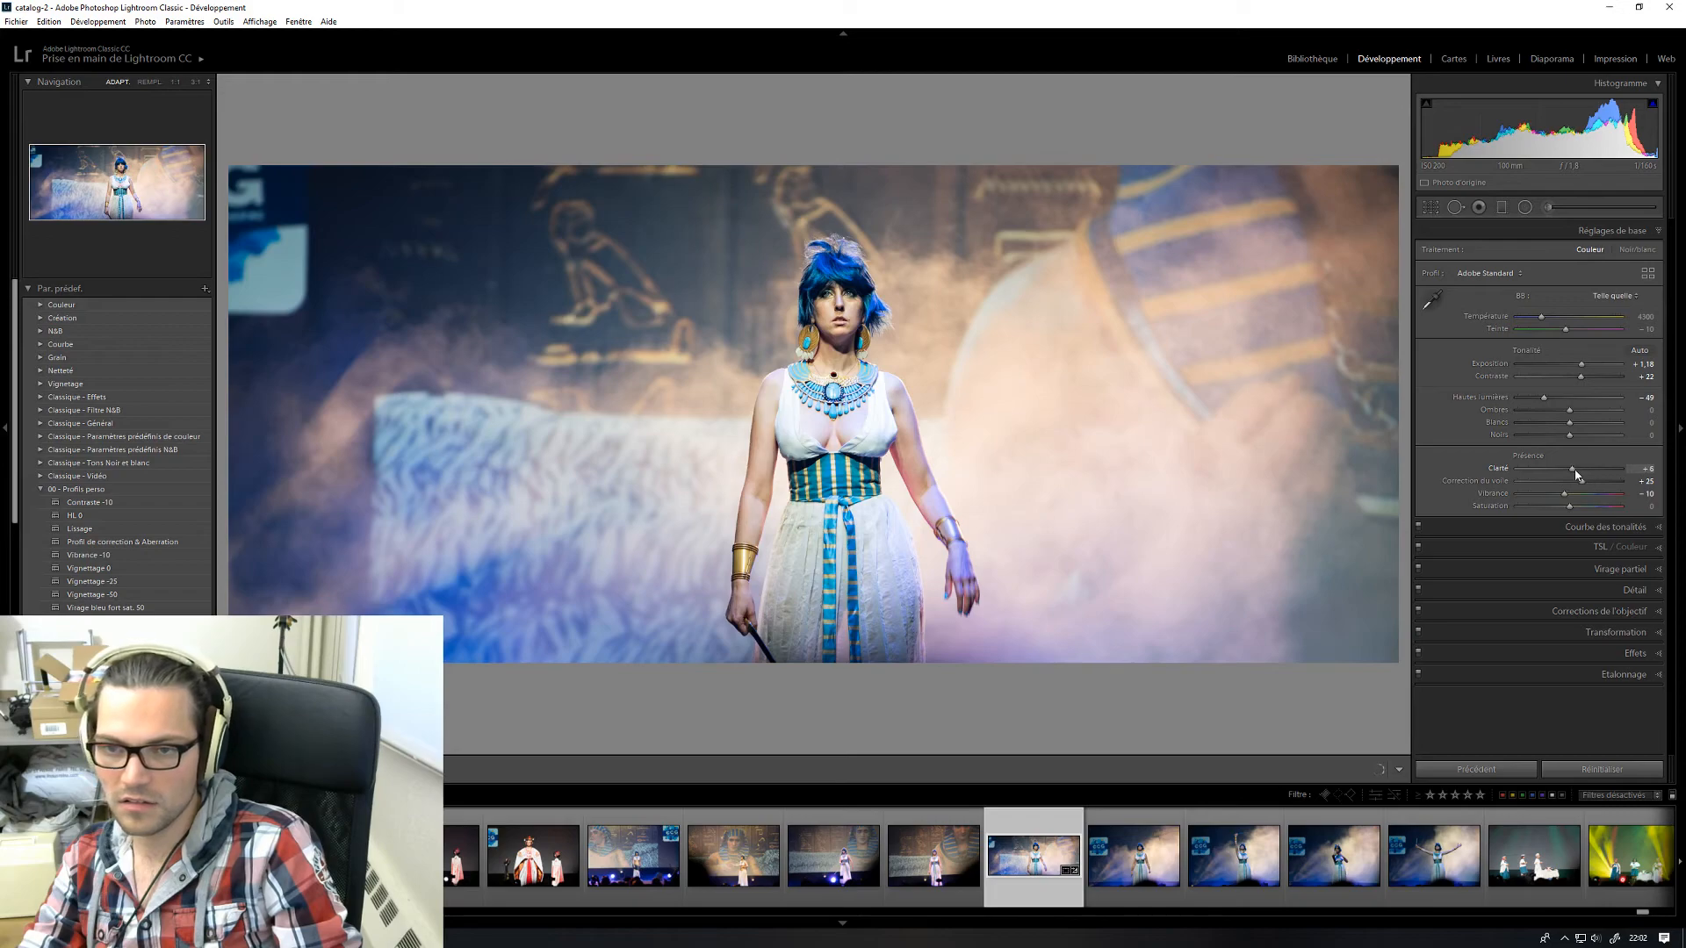
{"action": "left_click_drag", "start_coordinate": [1569, 471], "coordinate": [1573, 471]}
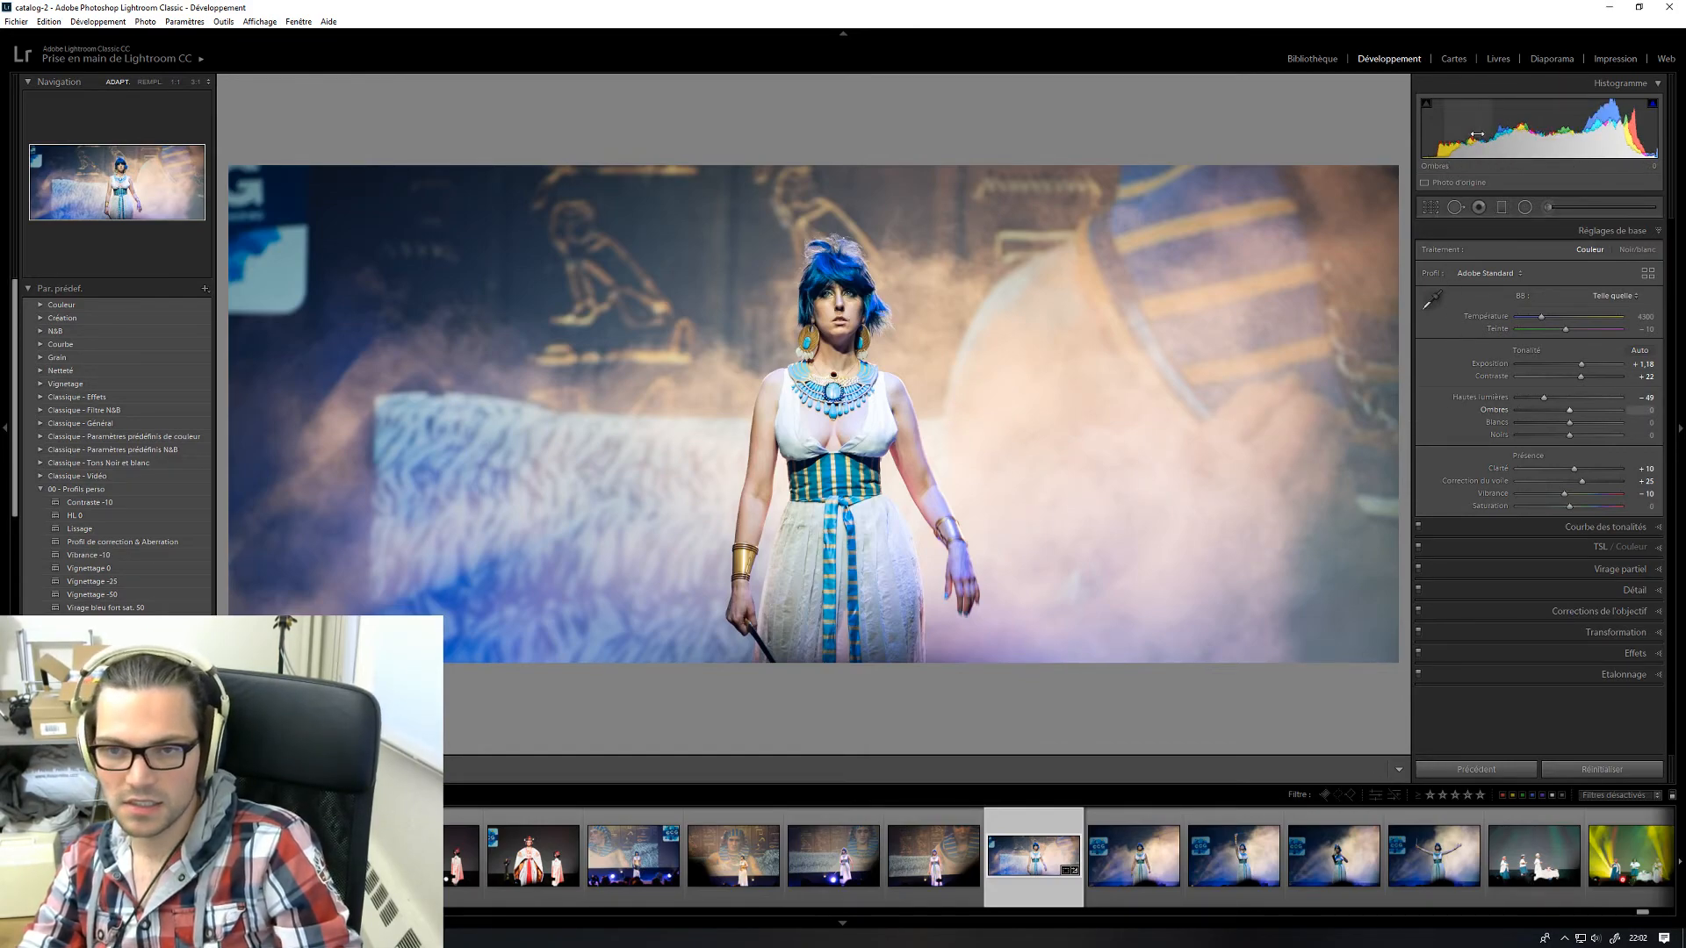
- Examine the performer's face, arm and hand up close to check the retouched details and lighting
{"action": "left_click", "coordinate": [843, 290]}
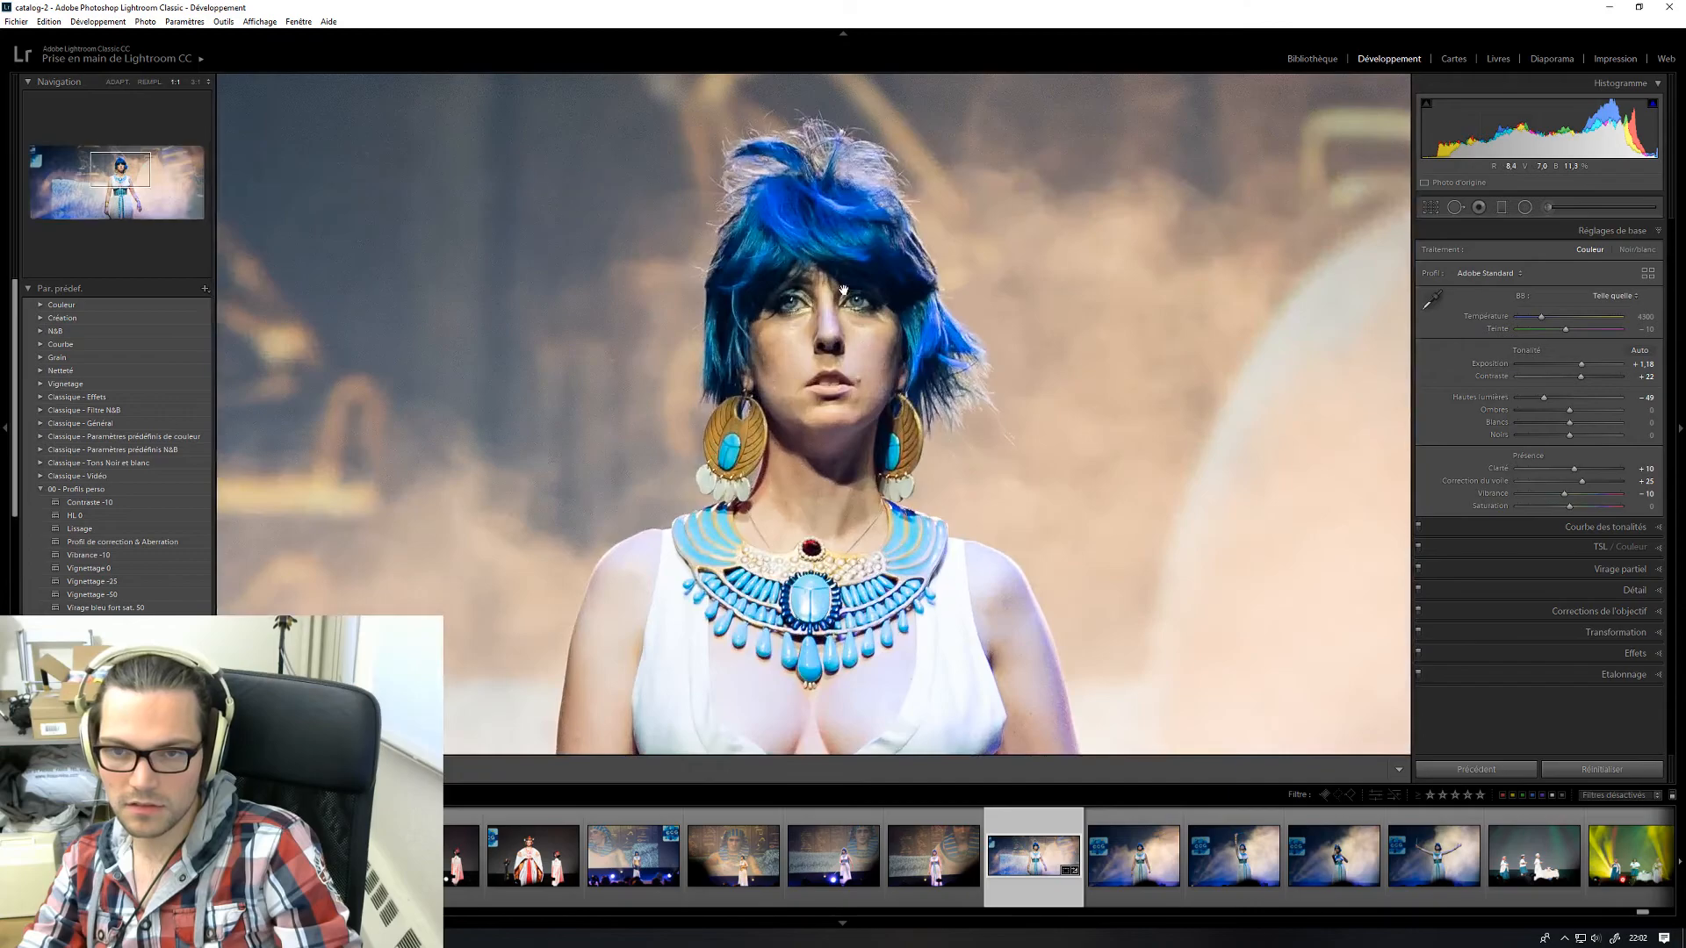
{"action": "left_click", "coordinate": [855, 330]}
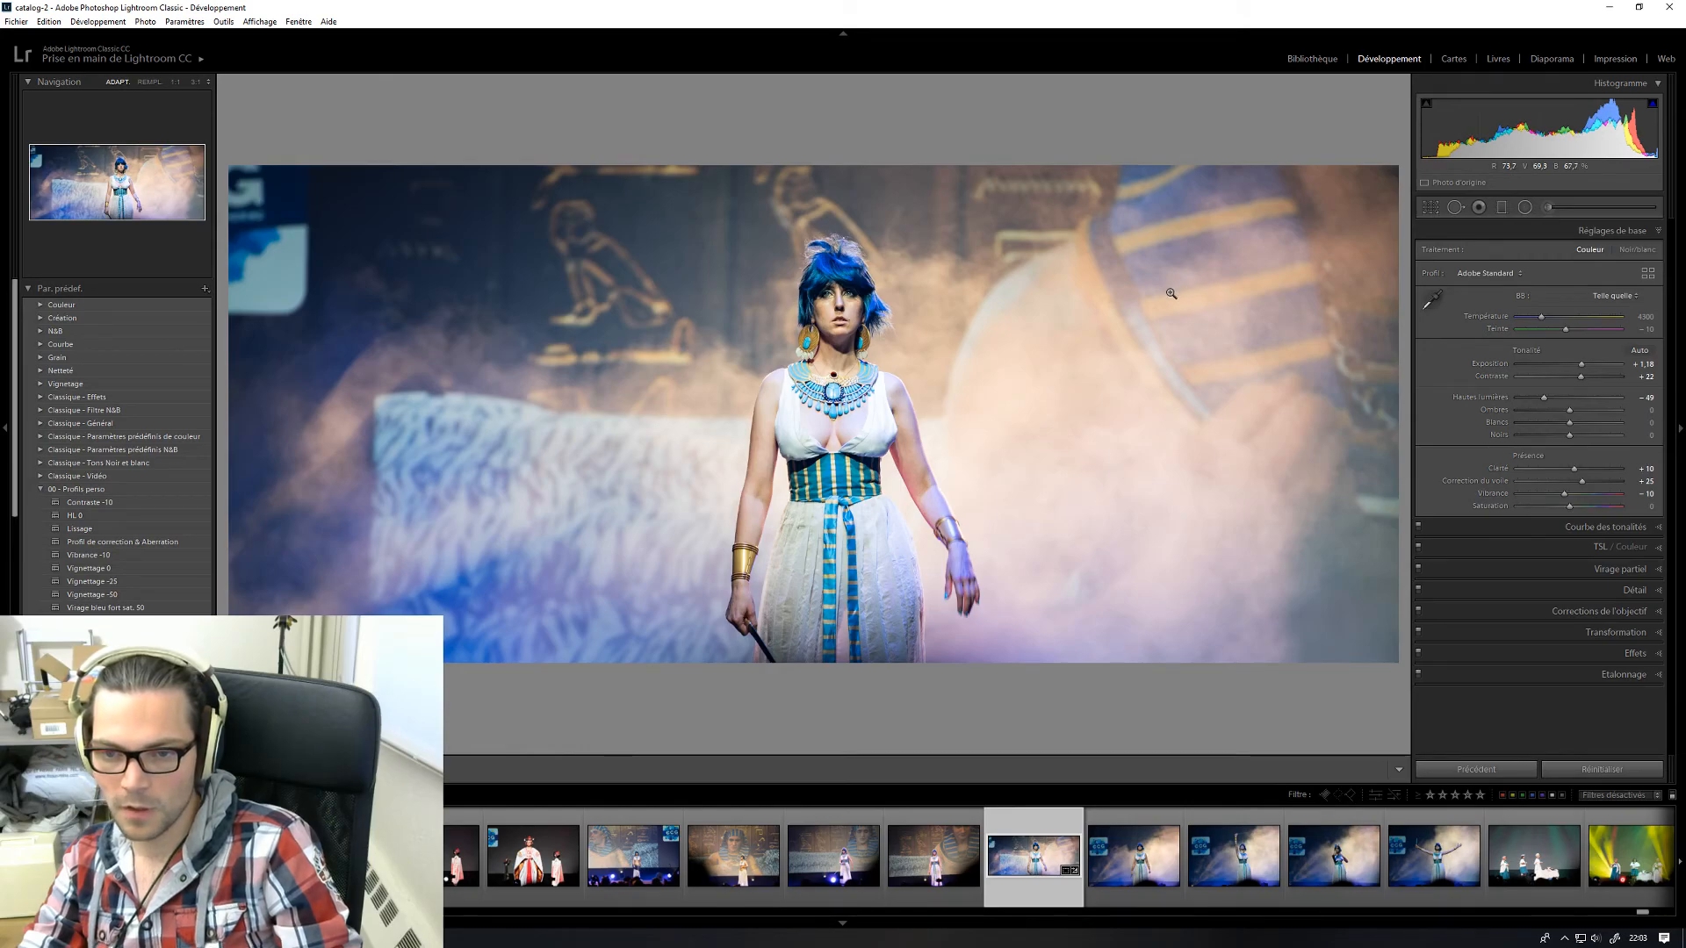
{"action": "left_click", "coordinate": [1007, 461]}
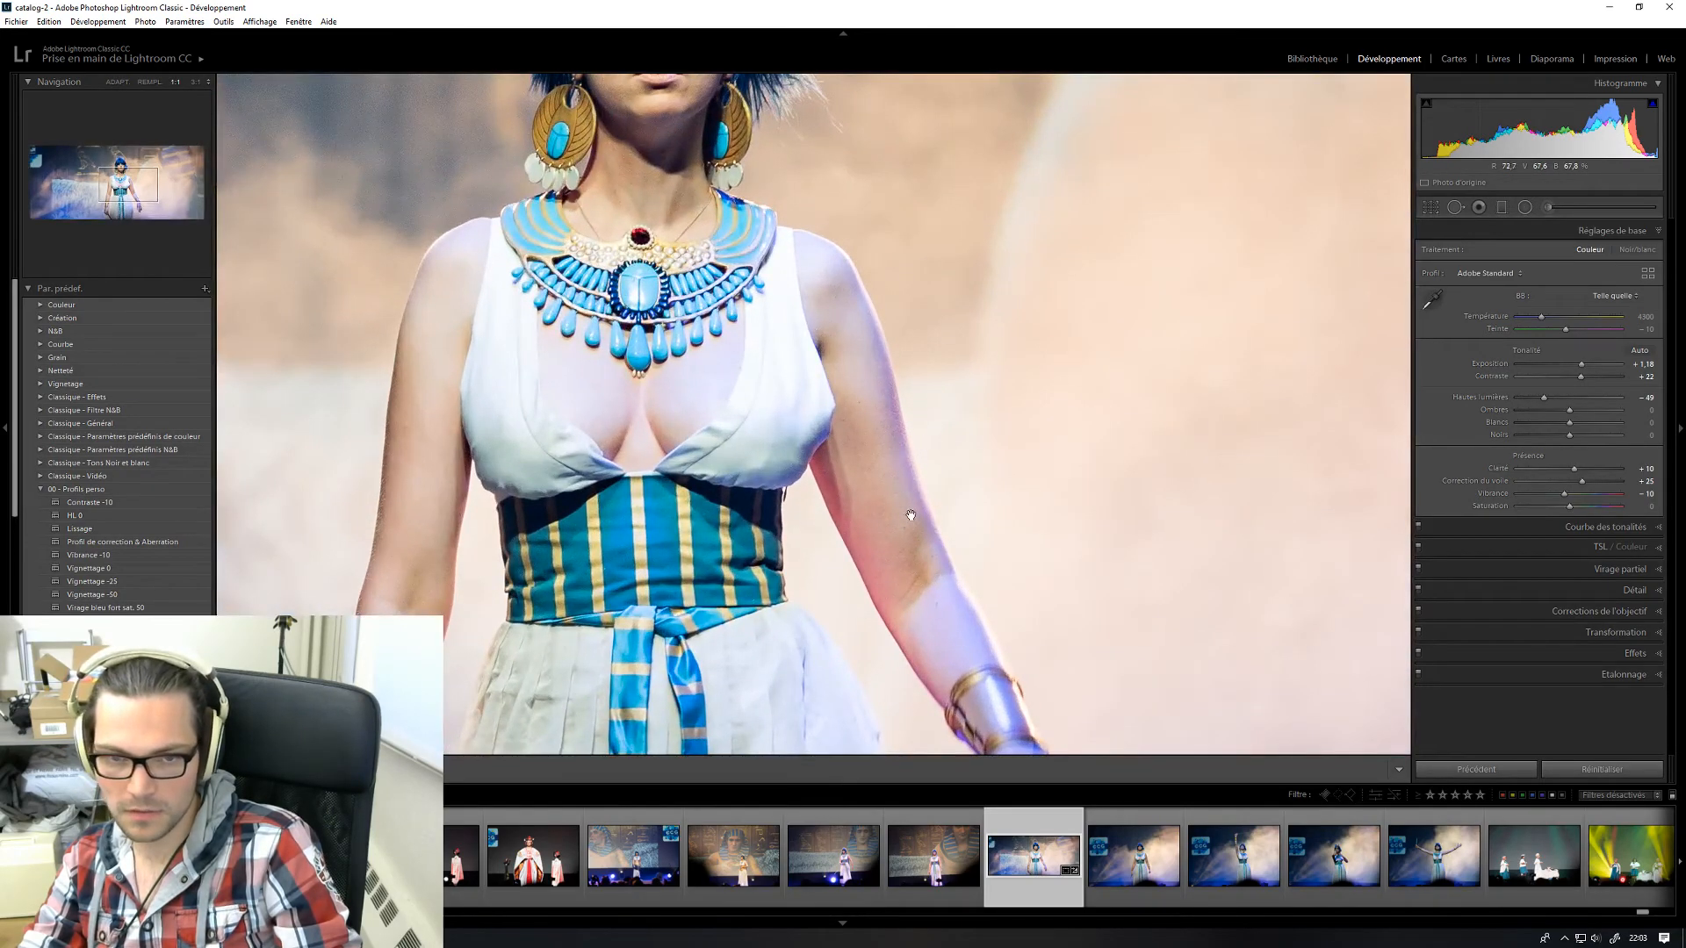
{"action": "left_click", "coordinate": [913, 516]}
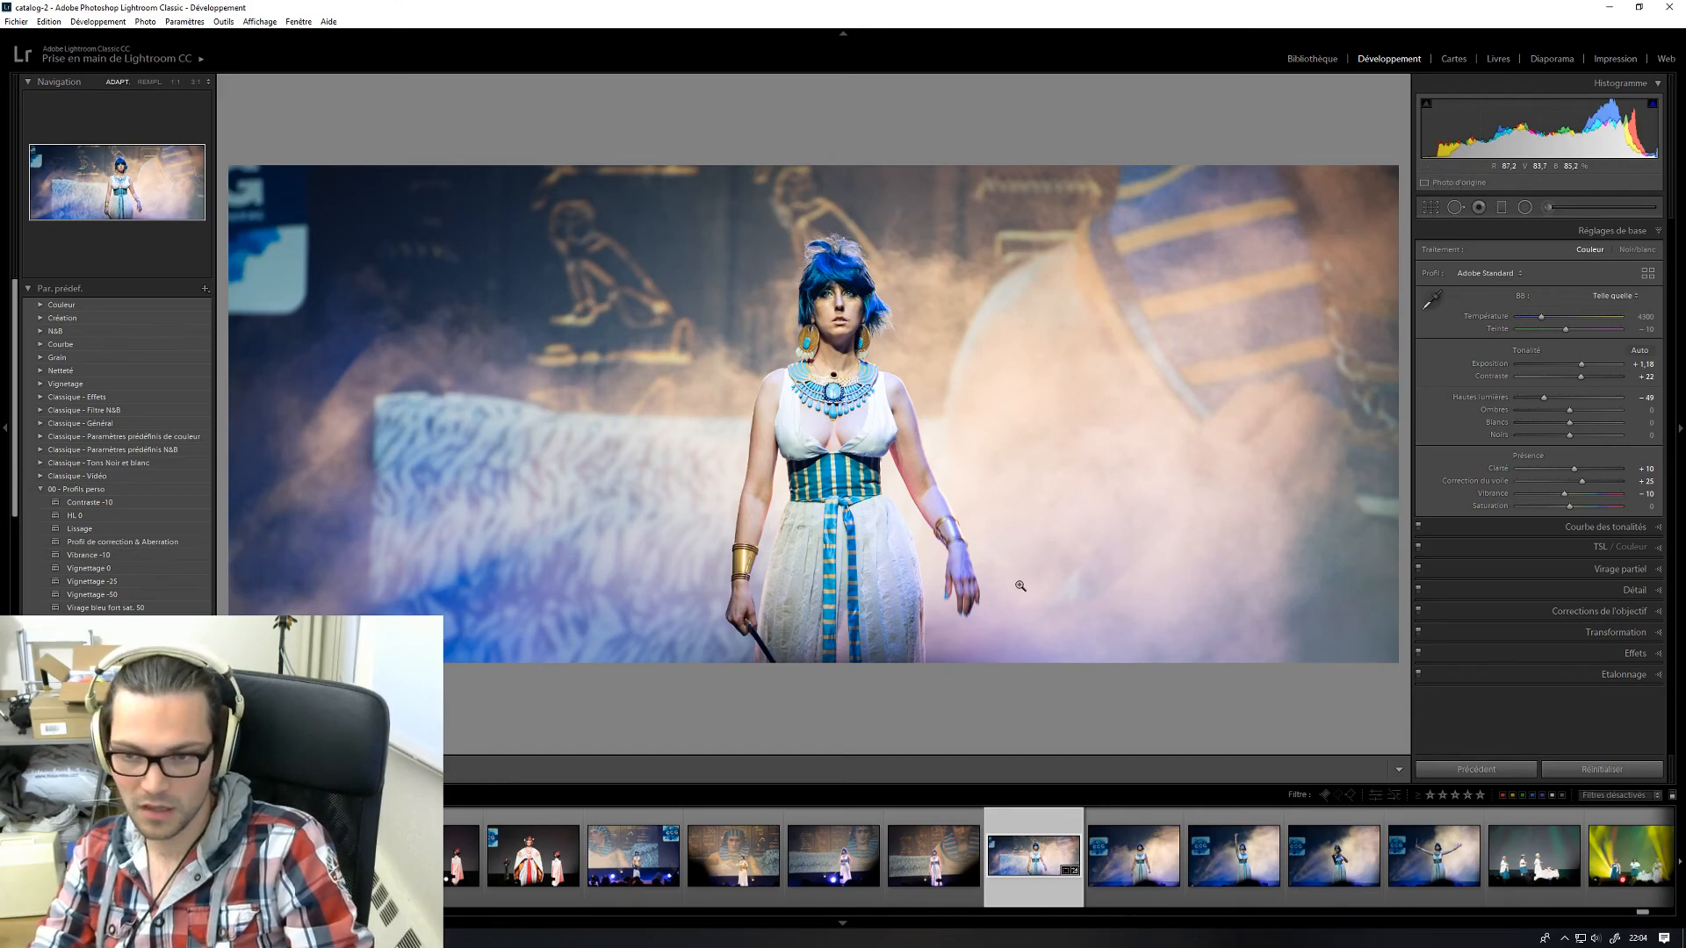
{"action": "left_click", "coordinate": [975, 596]}
{"action": "left_click", "coordinate": [959, 597]}
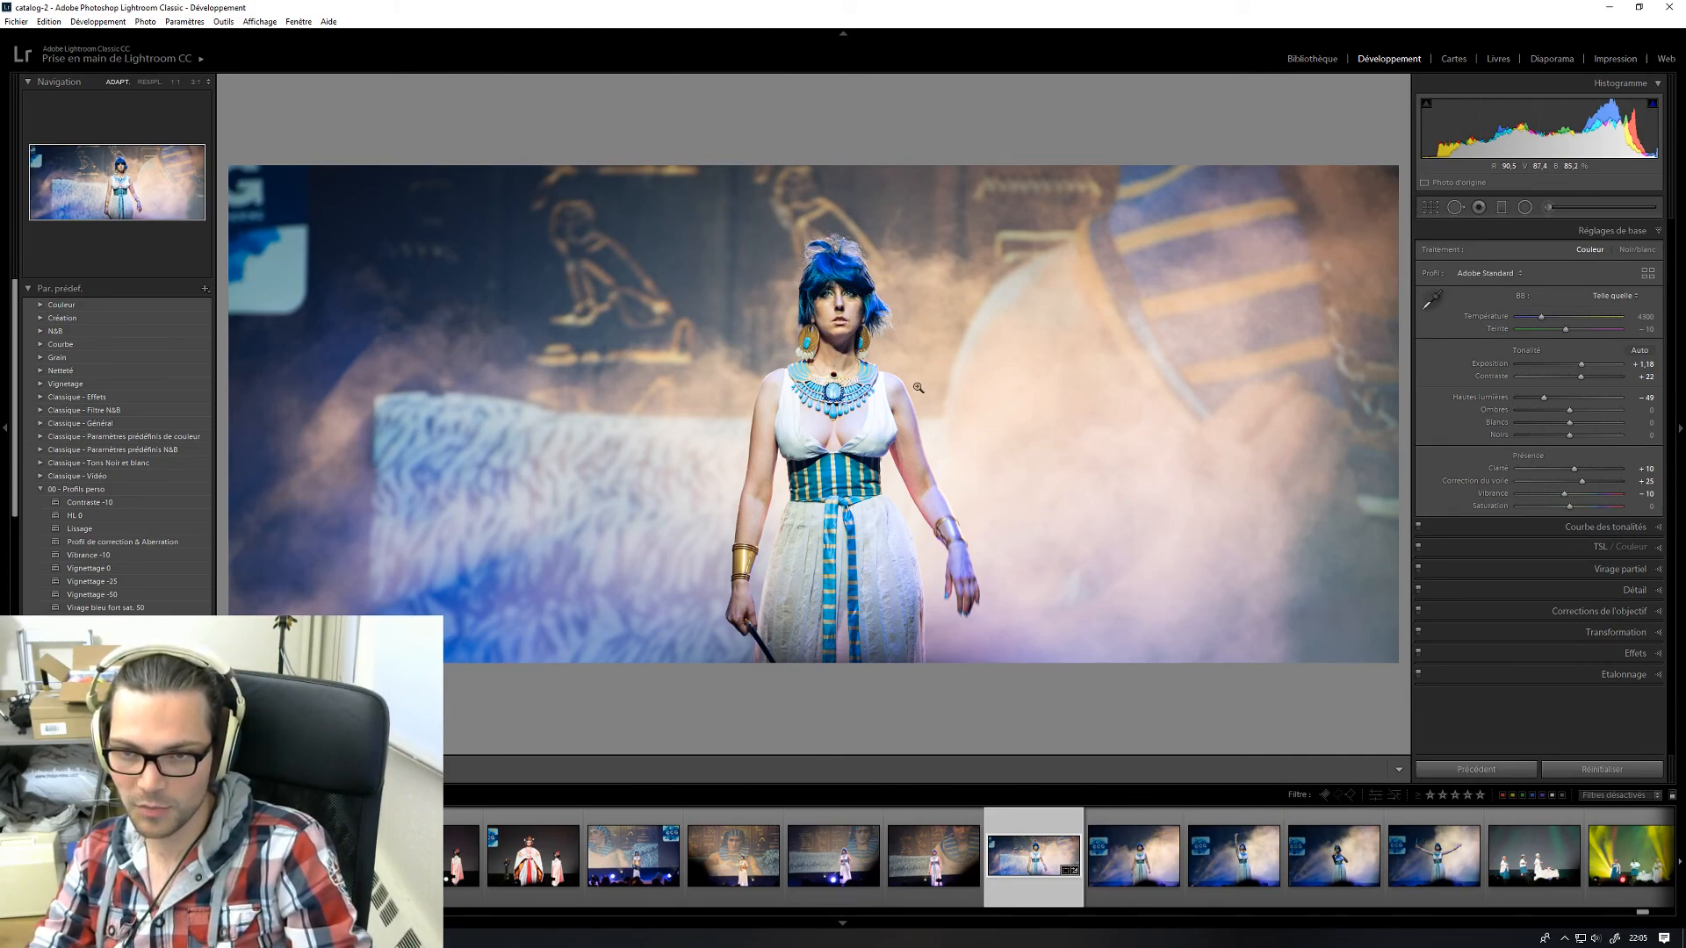
- Export the photo as a JPEG at quality 100 to the 2018-JapanExpo subfolder of F:\2018
{"action": "key", "text": "shift"}
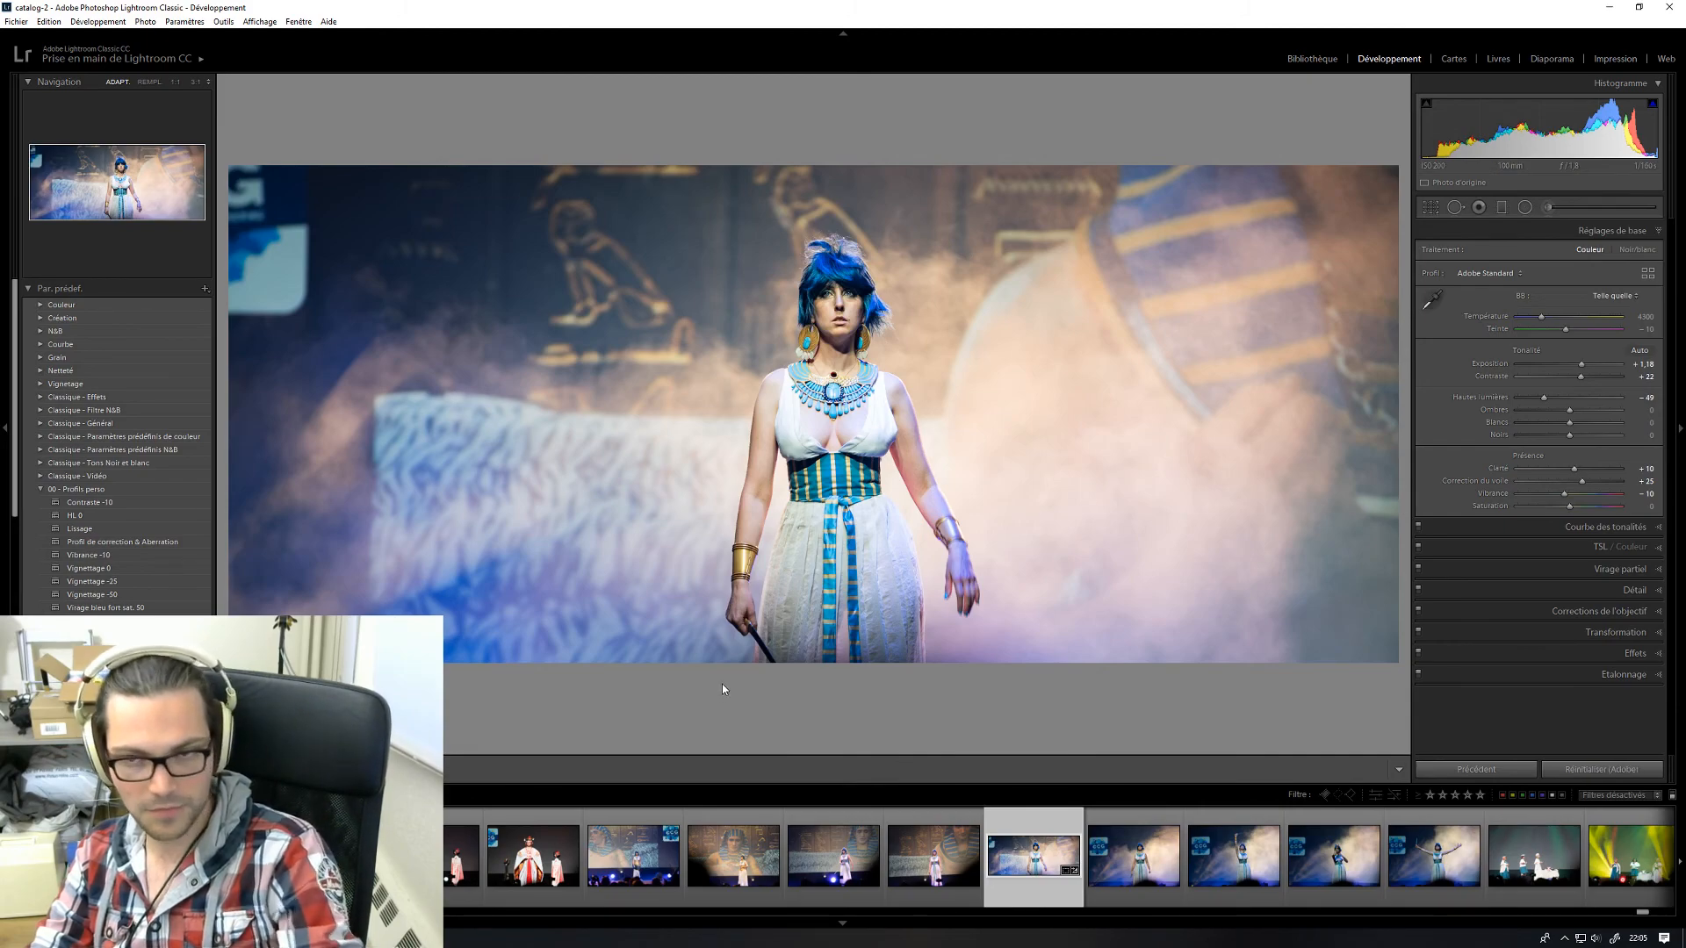
{"action": "key", "text": "ctrl+shift+e"}
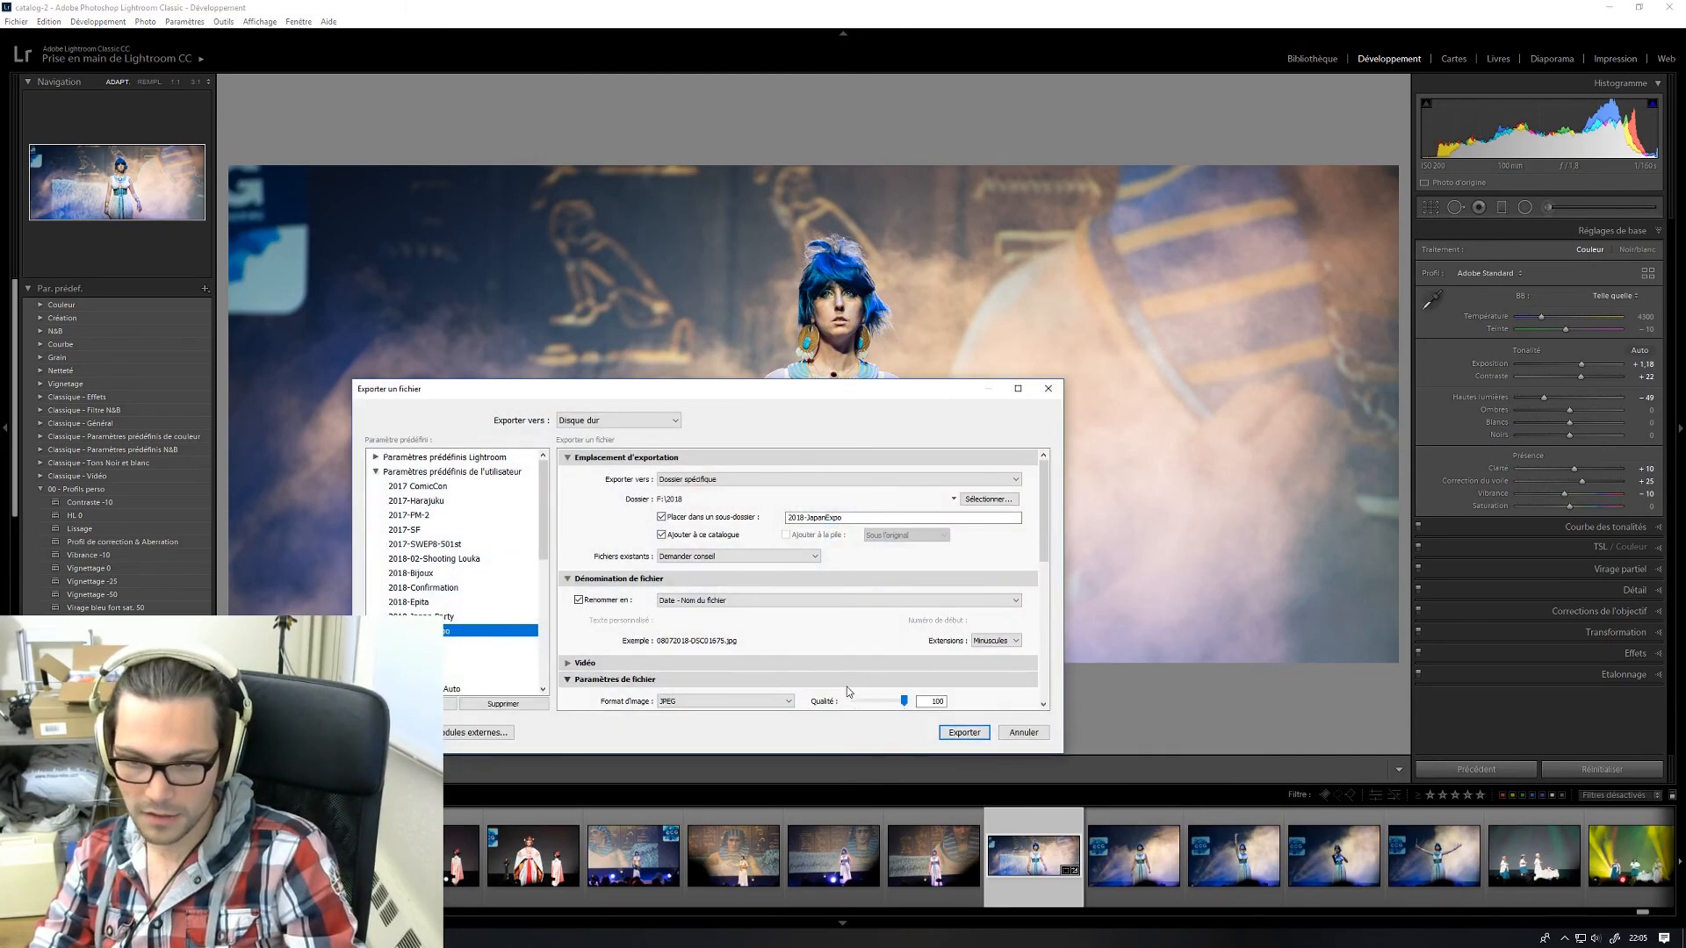
{"action": "left_click", "coordinate": [963, 733]}
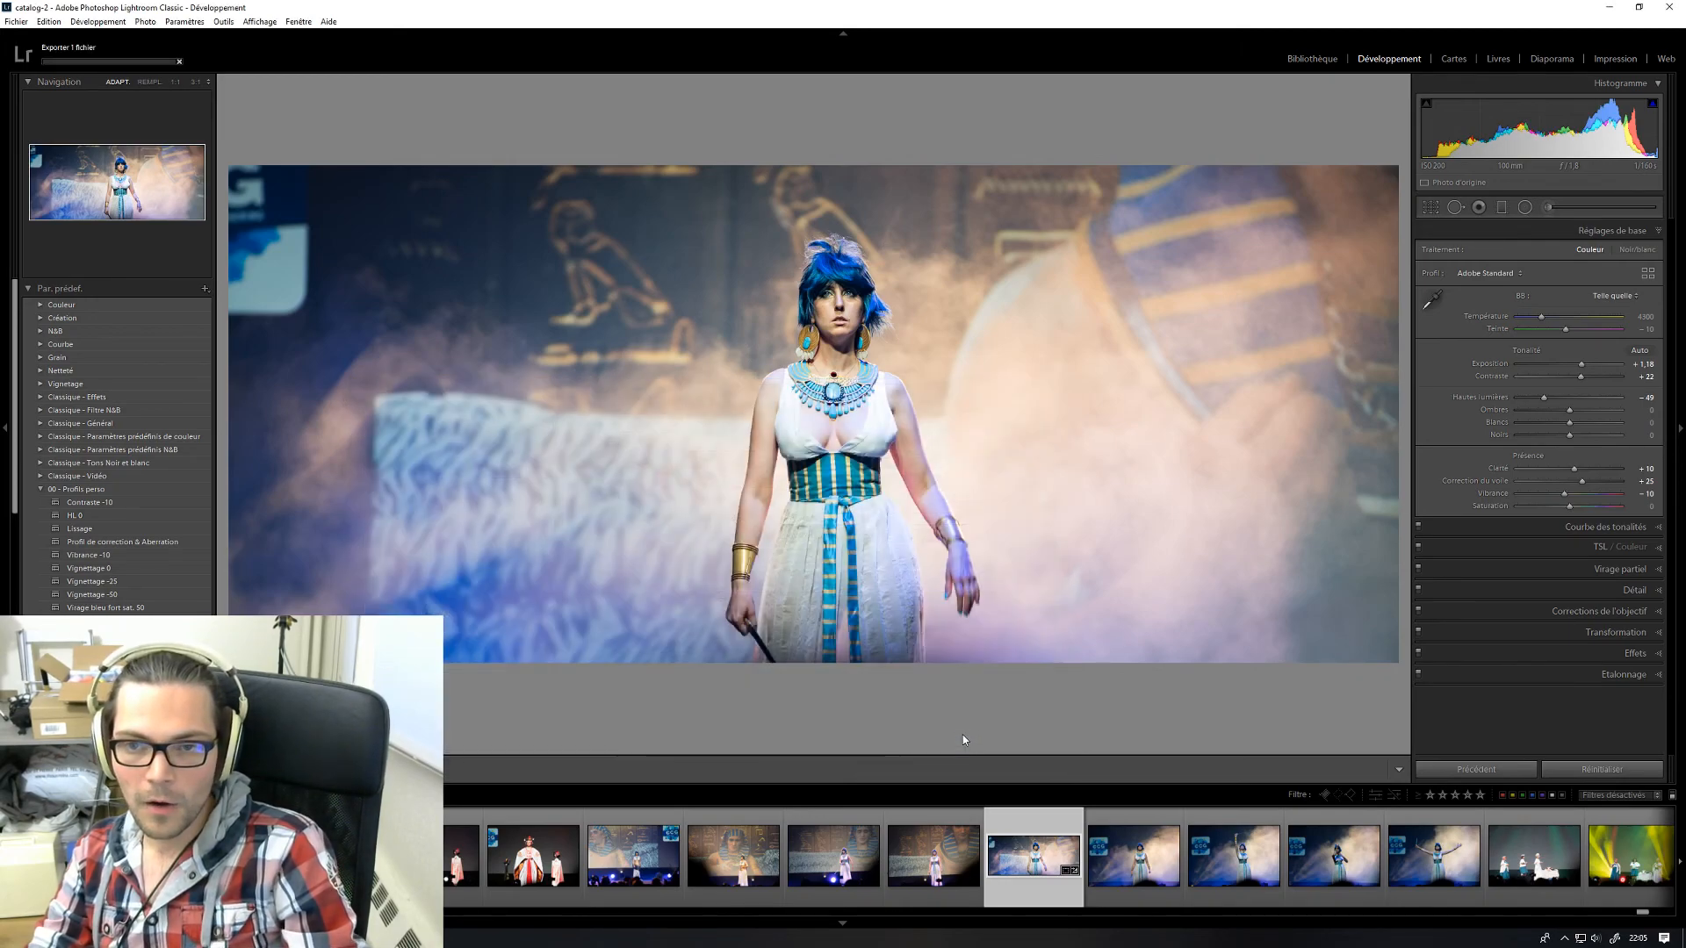